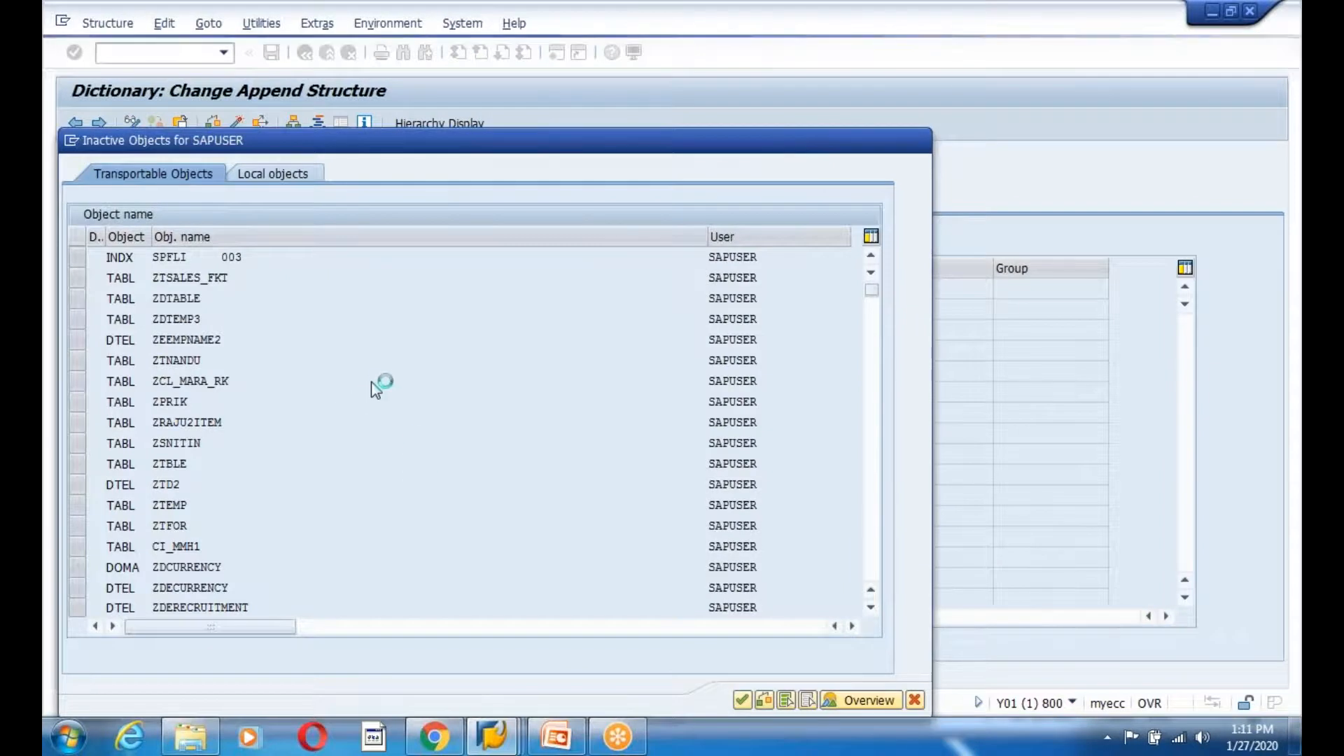
Switch to the Display IMG session and, following the blog's customizing path, expand Material Master under Logistics - General
mouse_move(498, 724)
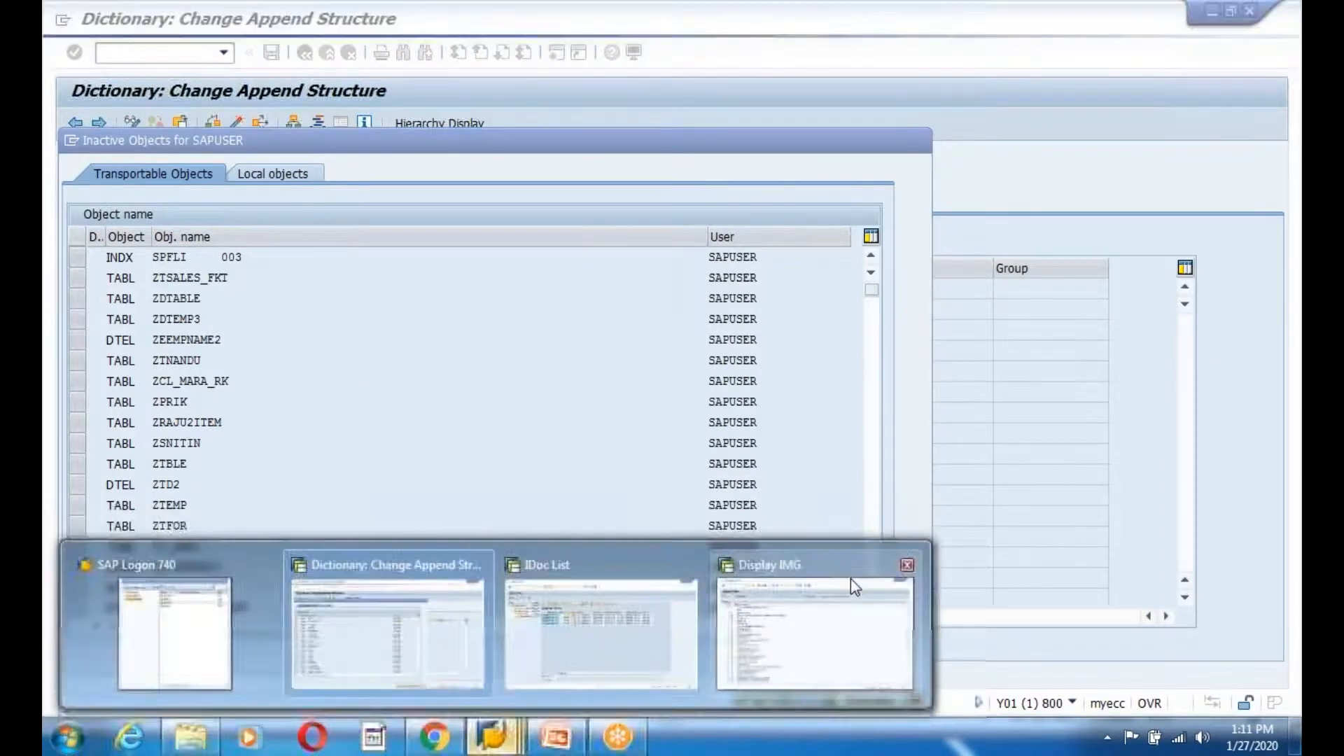
click(851, 582)
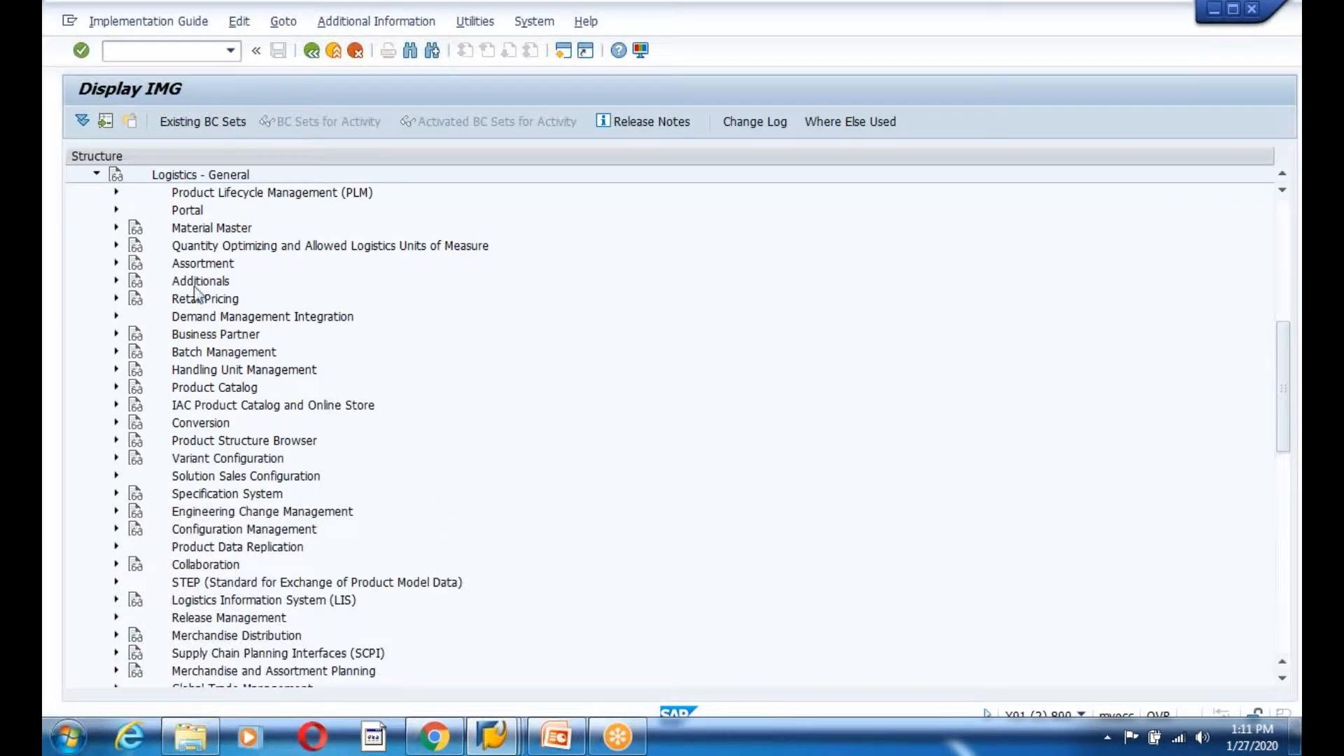
click(434, 737)
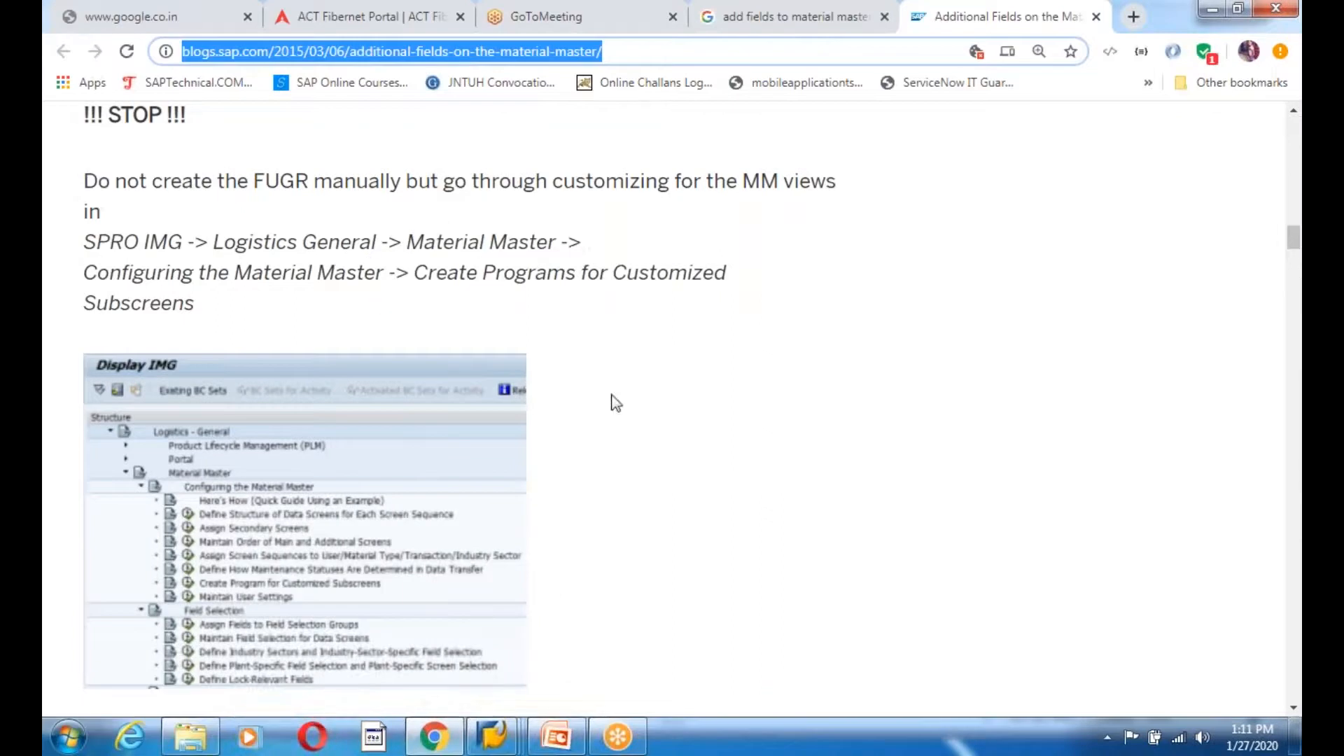
key(alt+Tab)
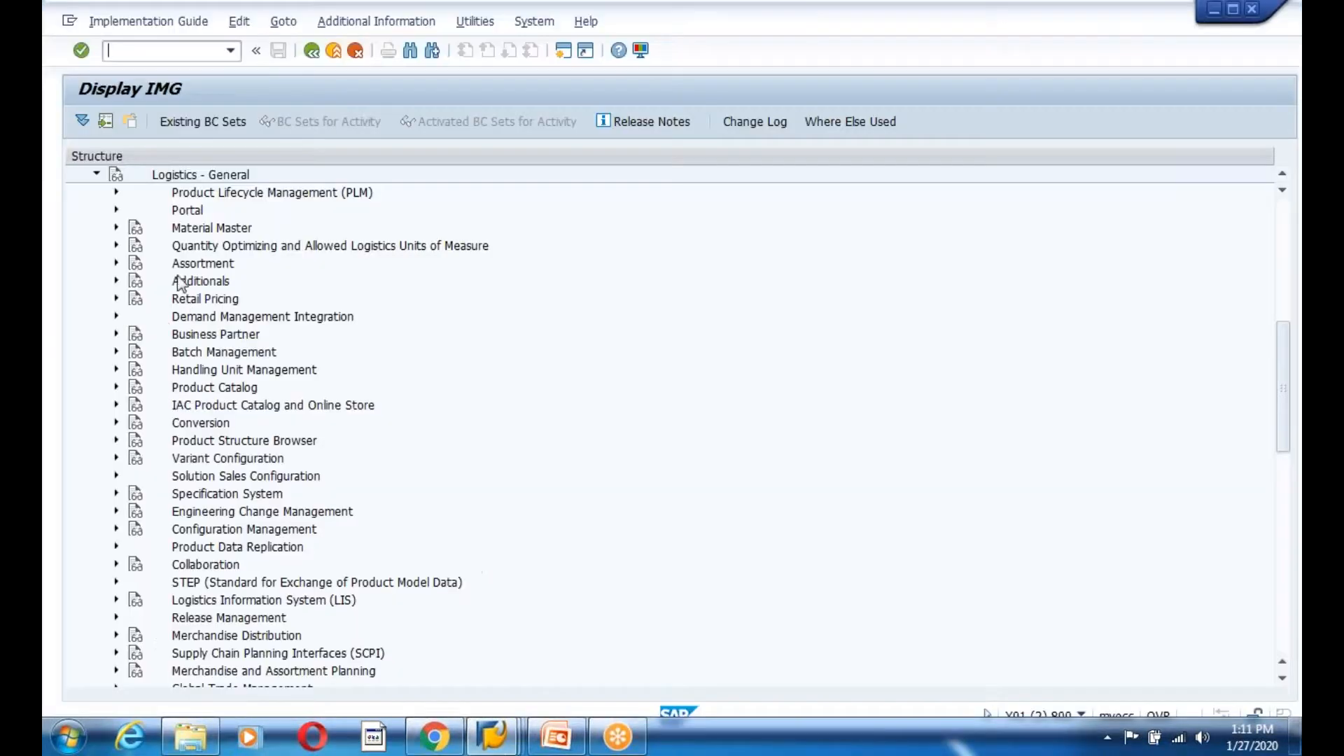
click(117, 227)
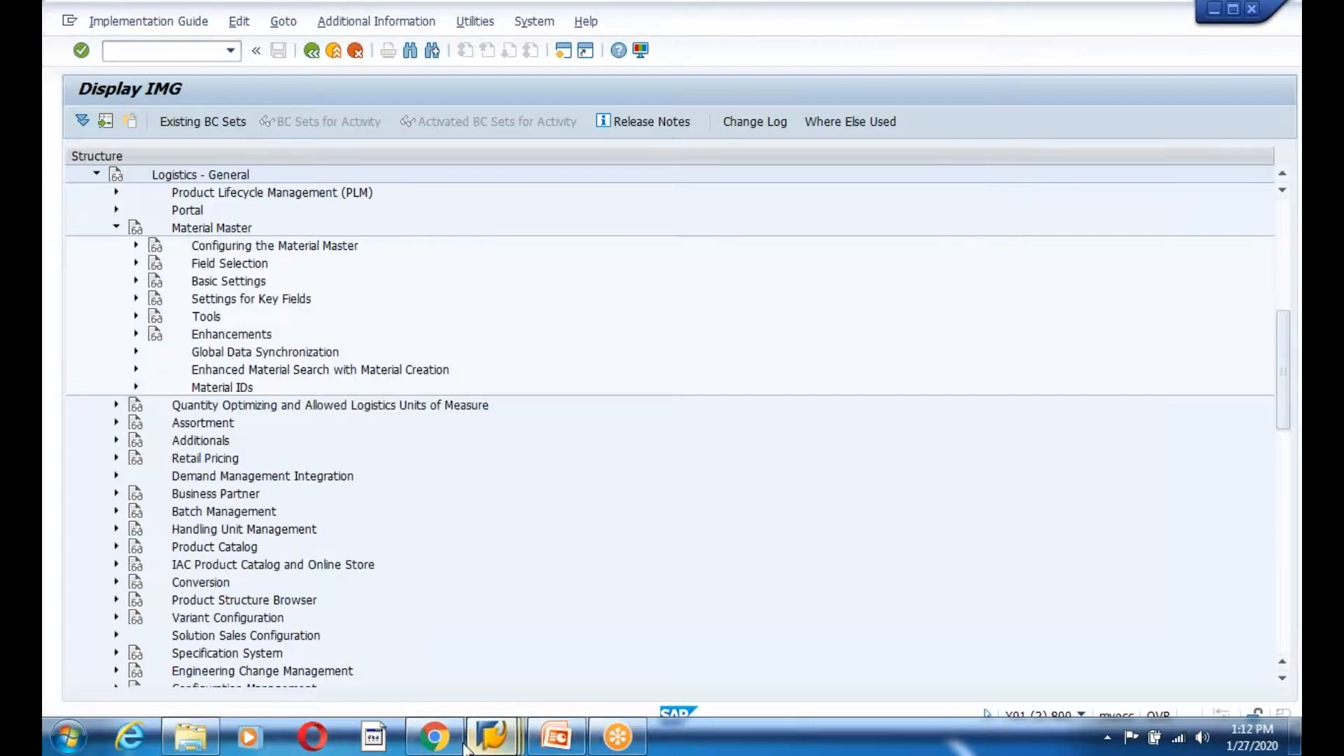
Check the blog's customizing path and expand Configuring the Material Master in the IMG structure
click(434, 737)
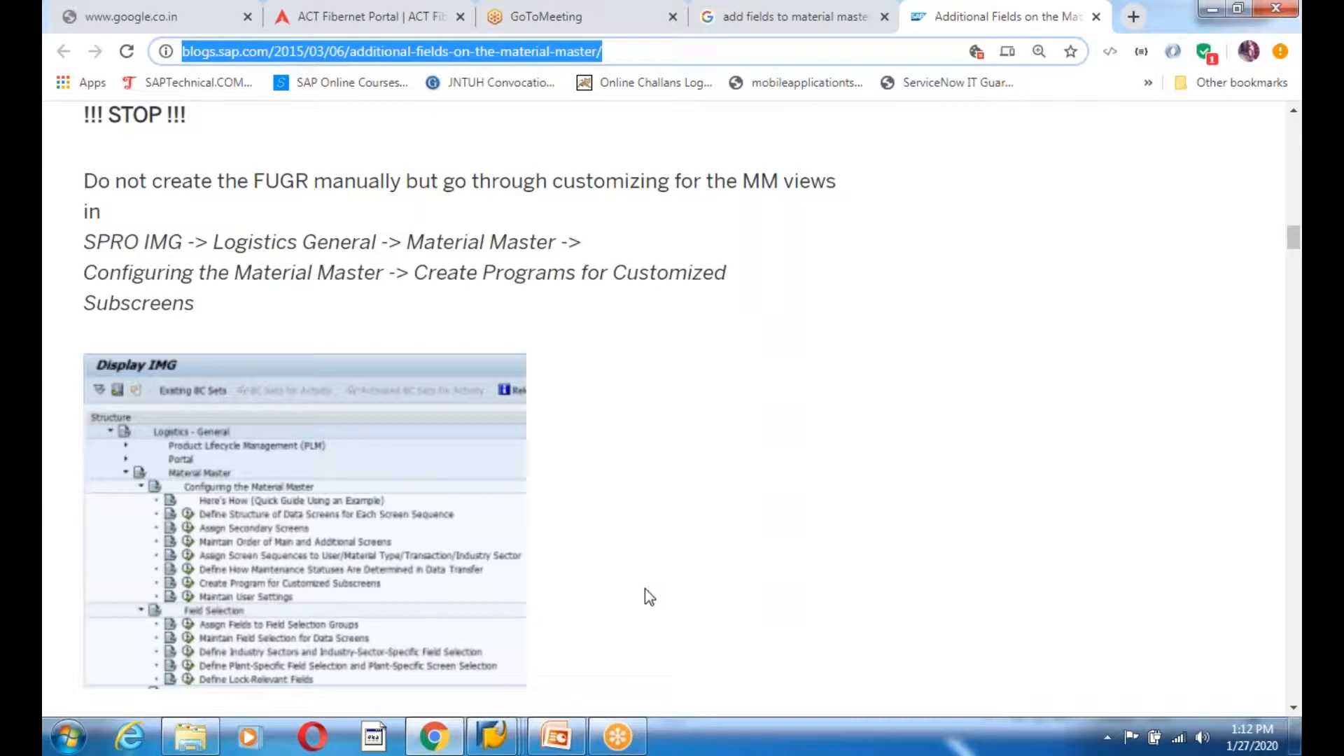
key(alt+Tab)
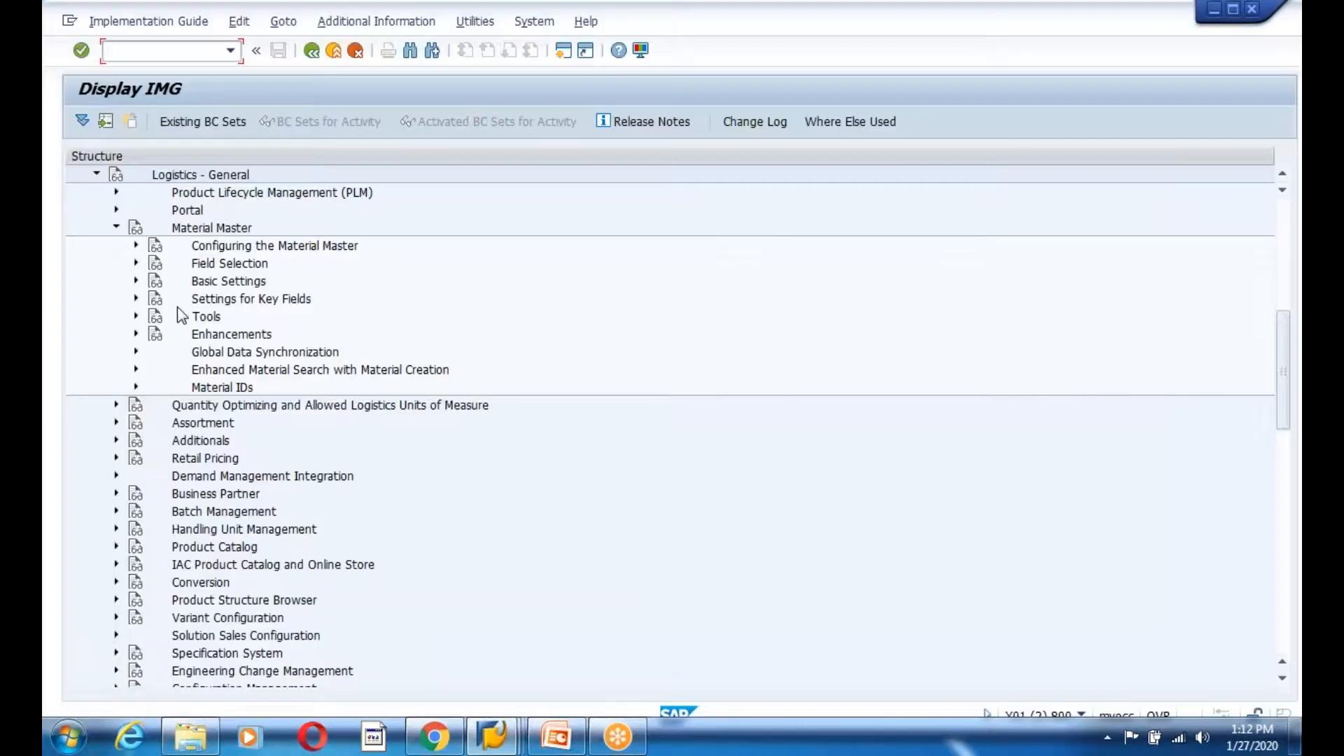
click(136, 247)
key(alt+Tab)
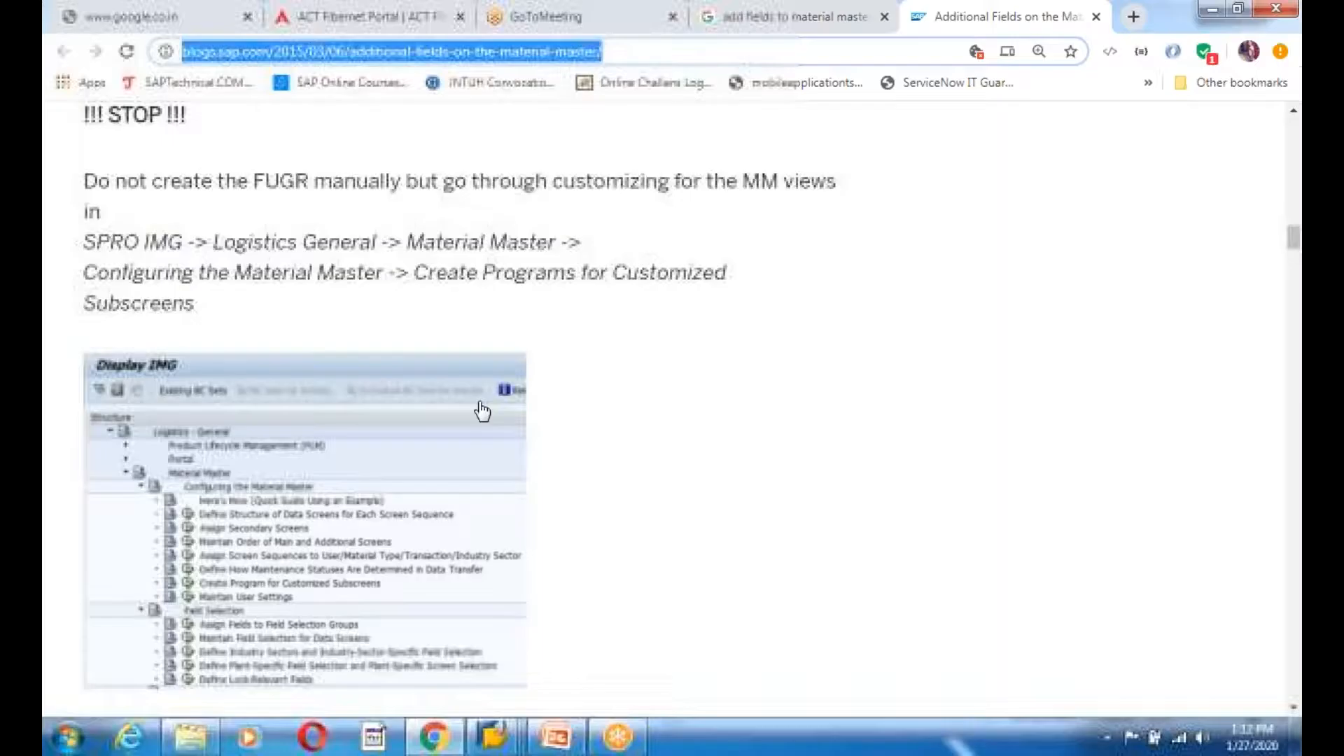
key(alt+Tab)
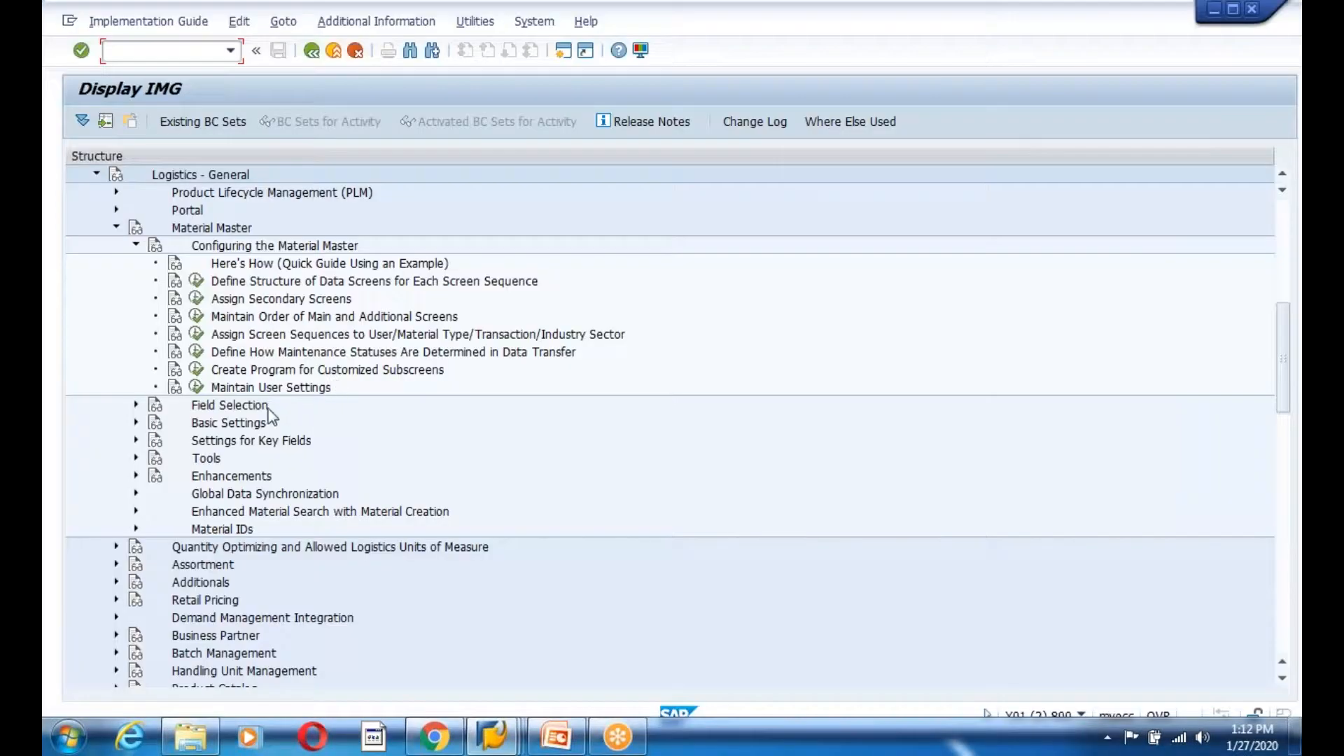
Read the IMG documentation for Create Program for Customized Subscreens, covering activities and points on adding or removing fields, and close it
click(175, 371)
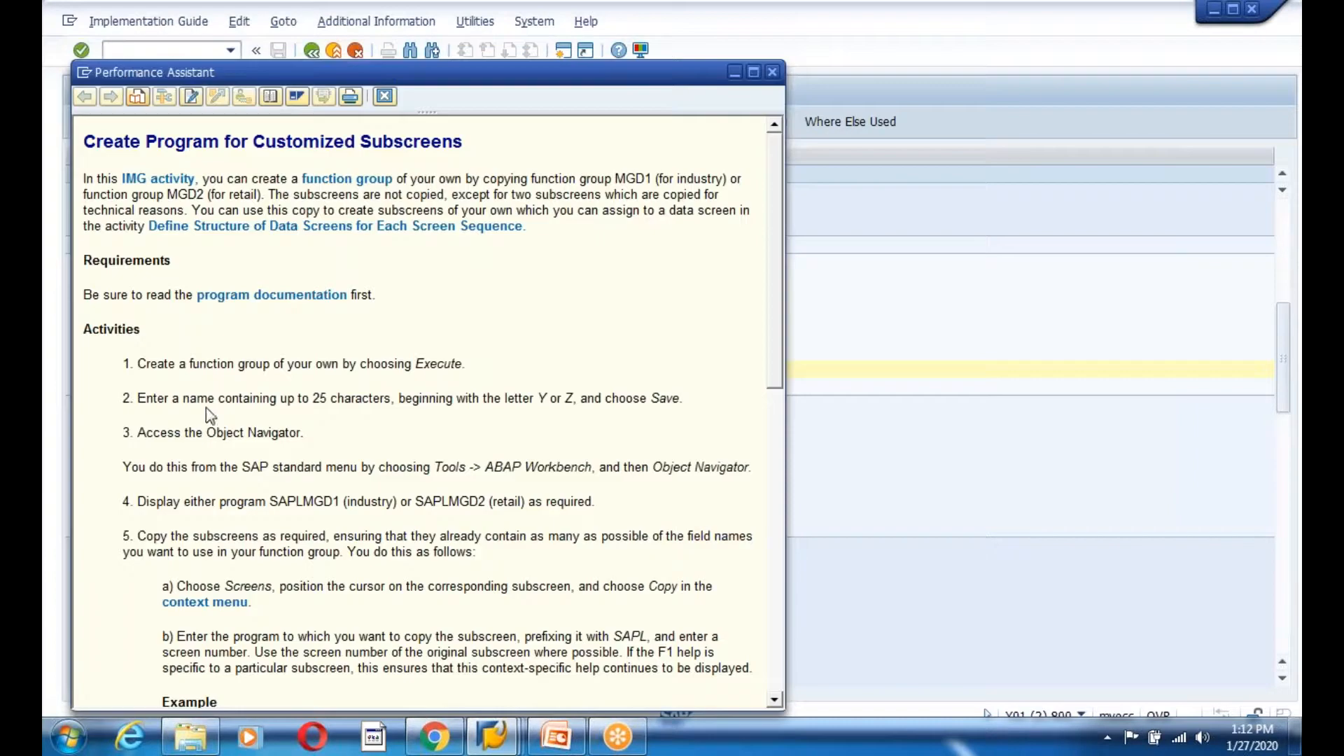
drag(191, 364, 413, 366)
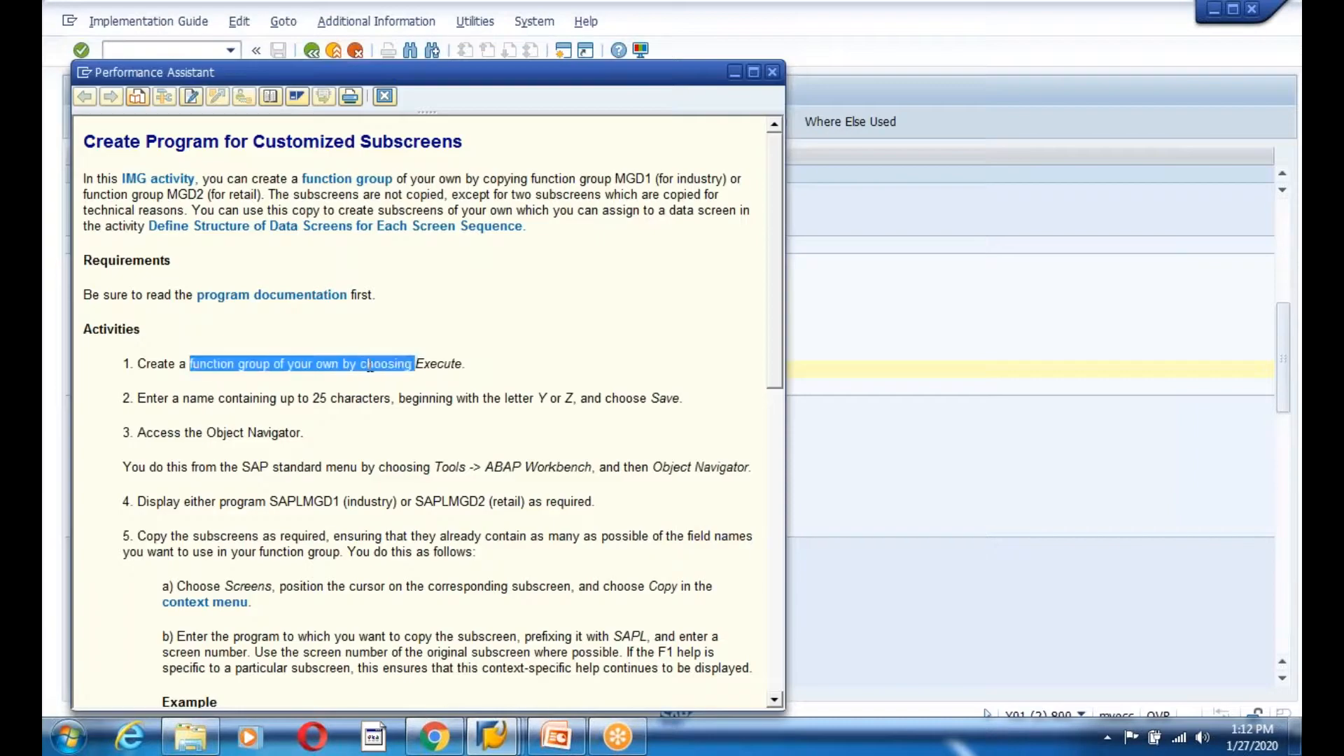
click(320, 389)
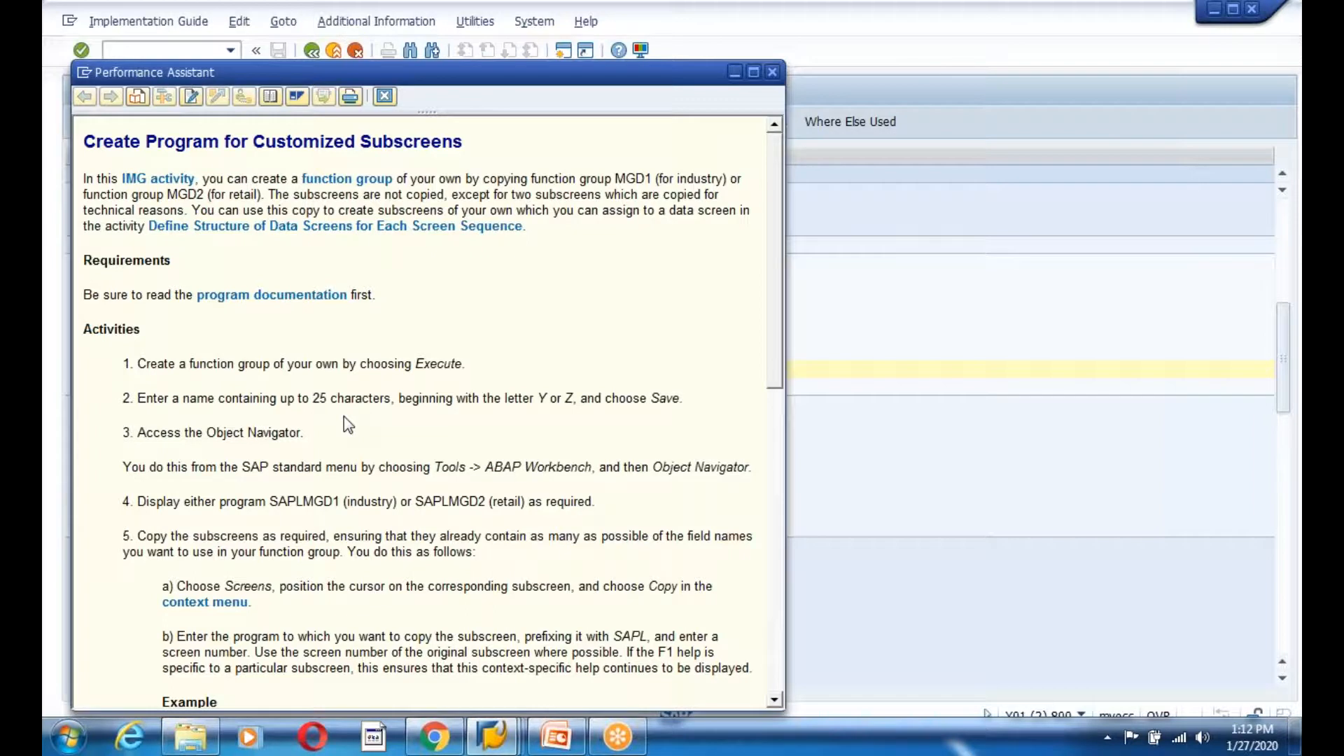
scroll(348, 425, down, 5)
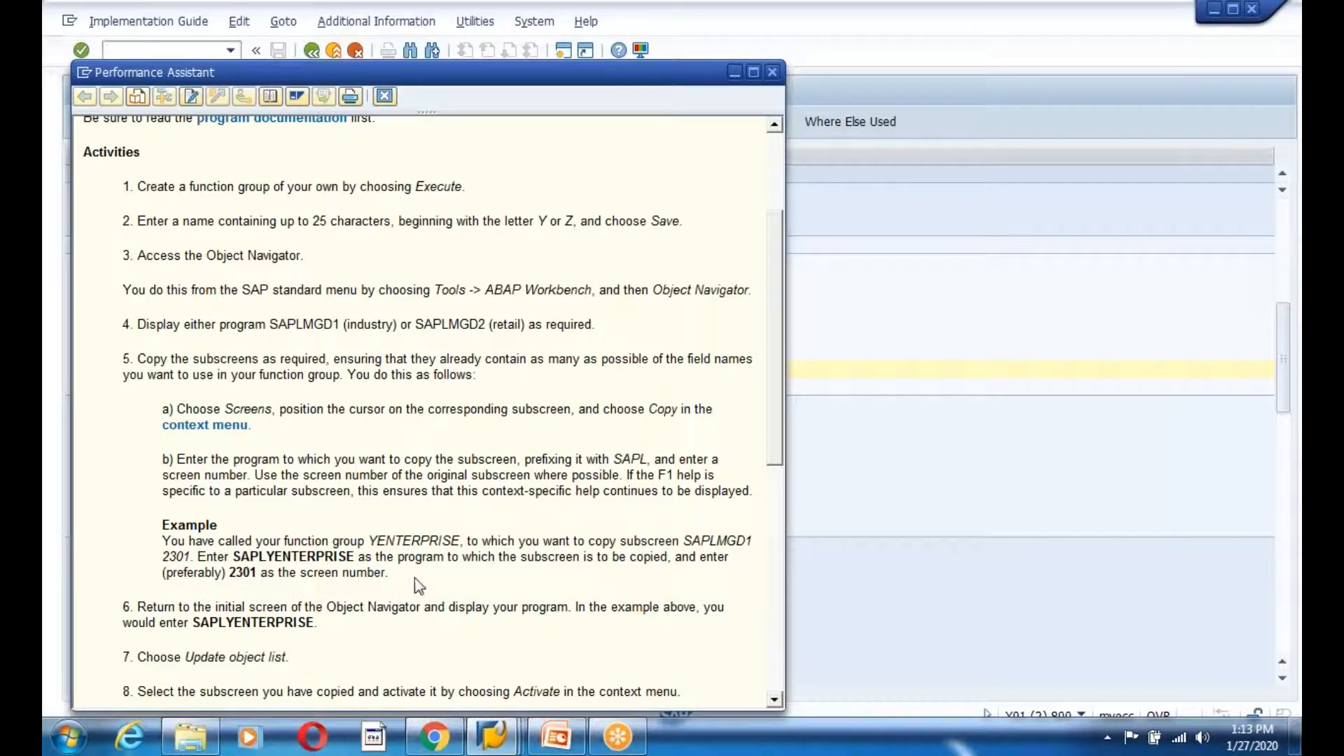
scroll(419, 586, down, 6)
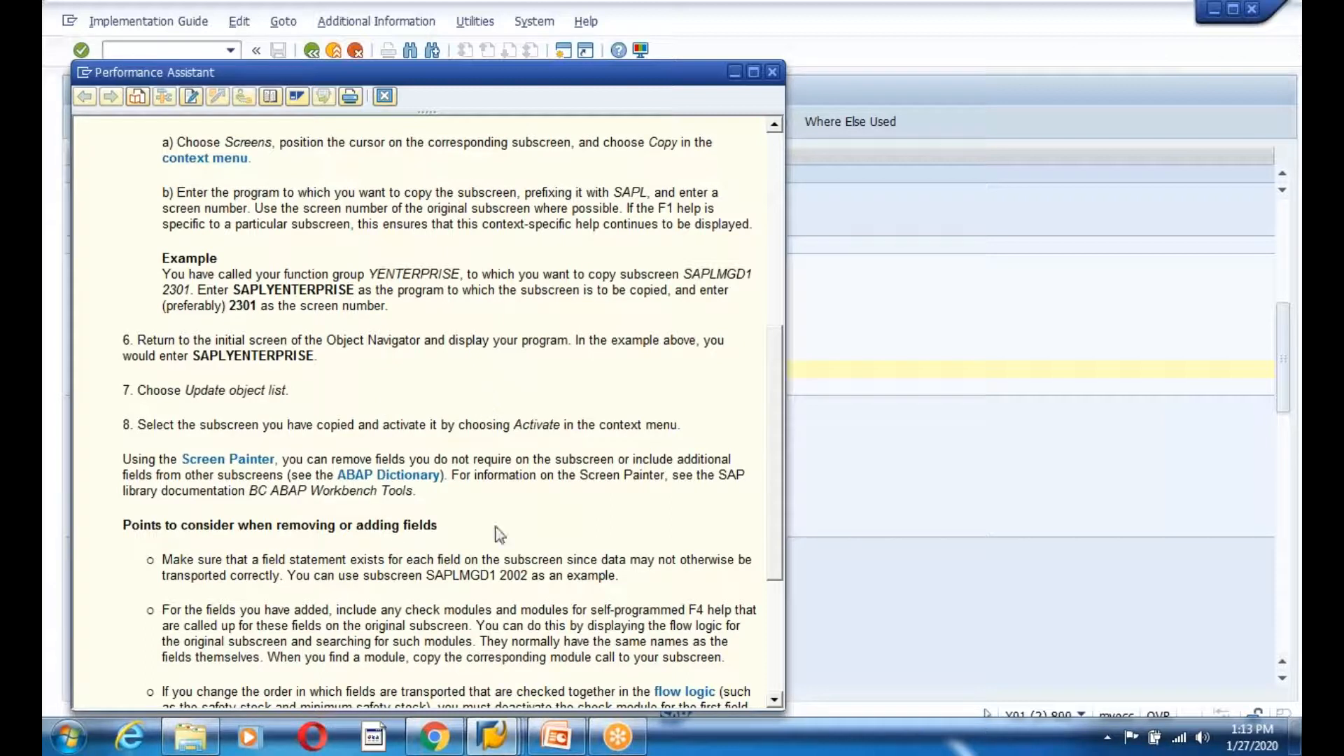
scroll(499, 535, down, 4)
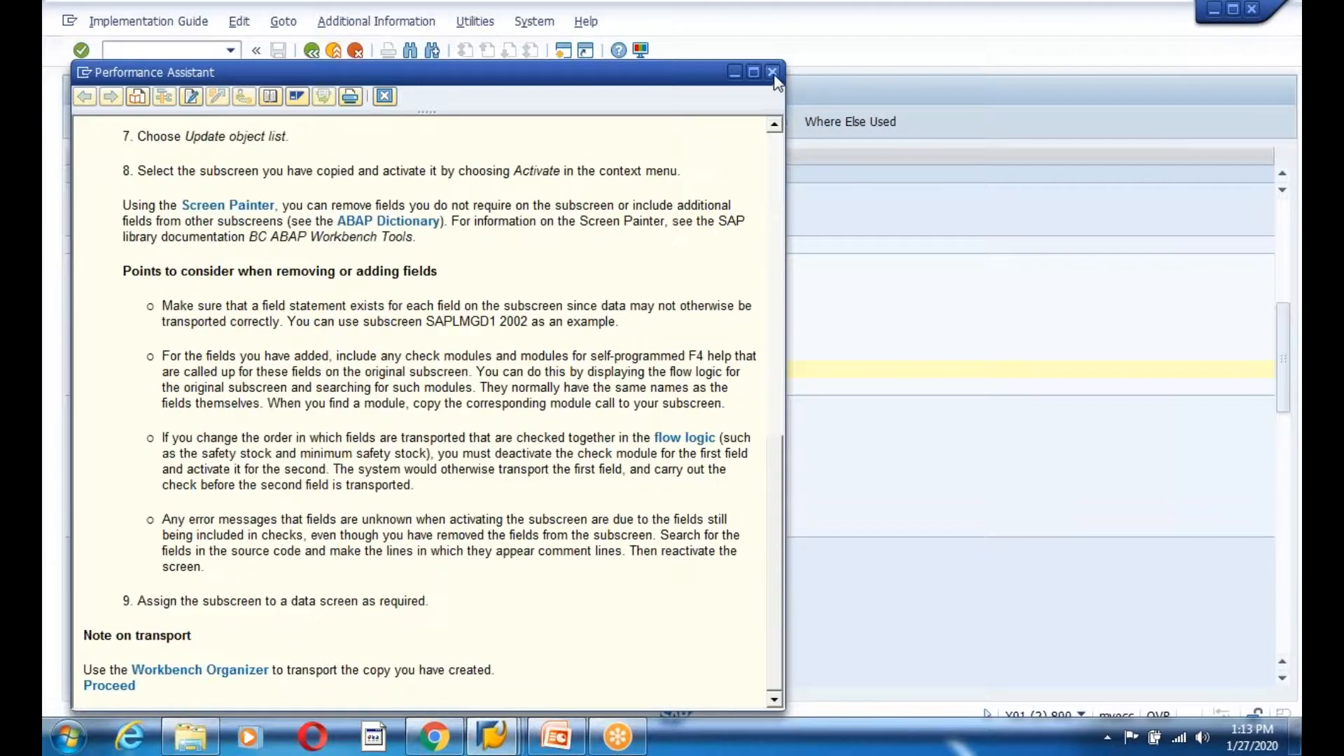
key(Escape)
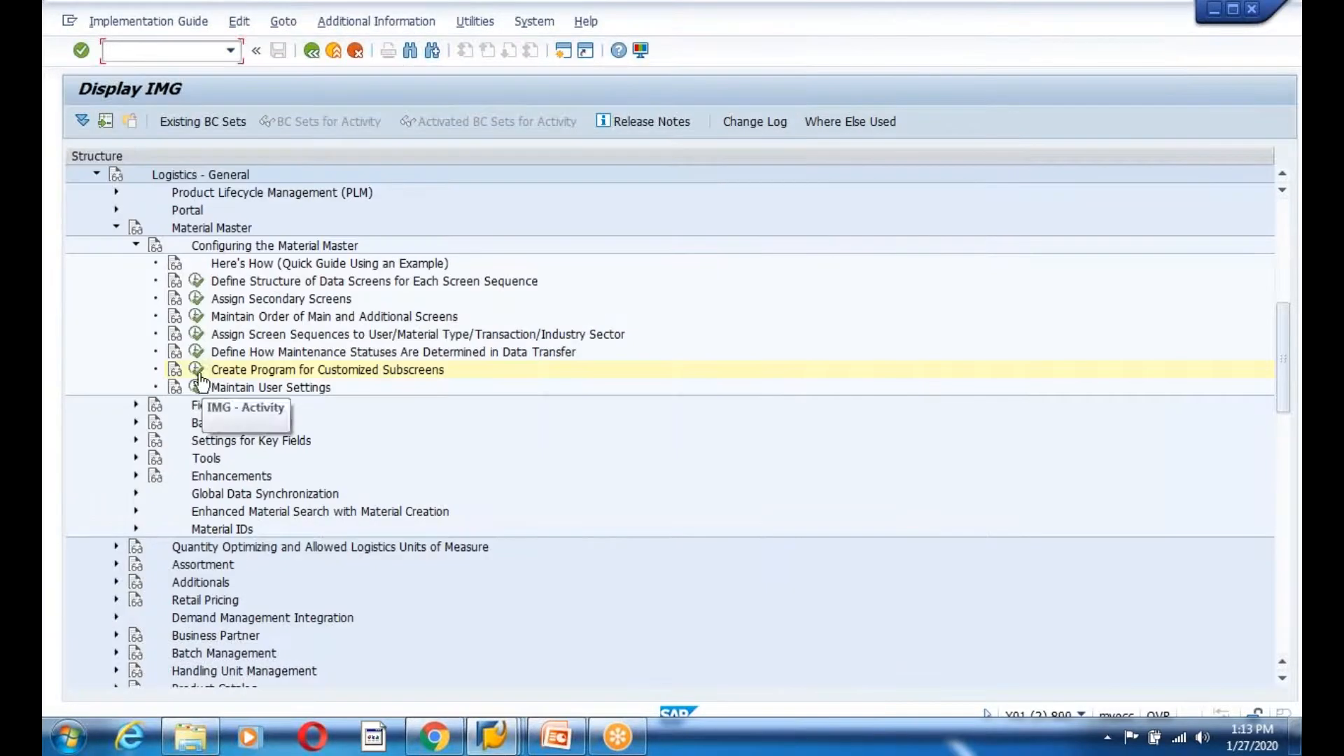
Execute Create Program for Customized Subscreens, create function group ZEDG8MM, and save its object directory entry
click(200, 372)
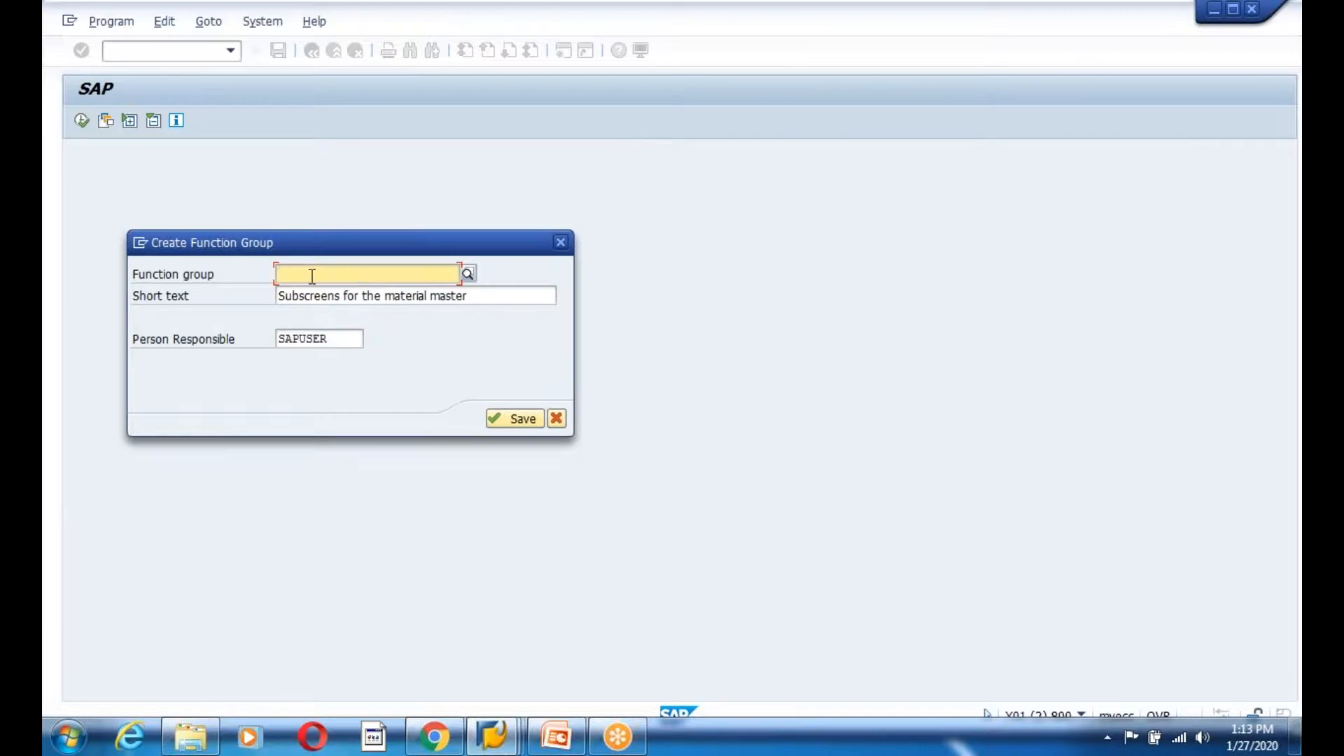
text(ZEDG)
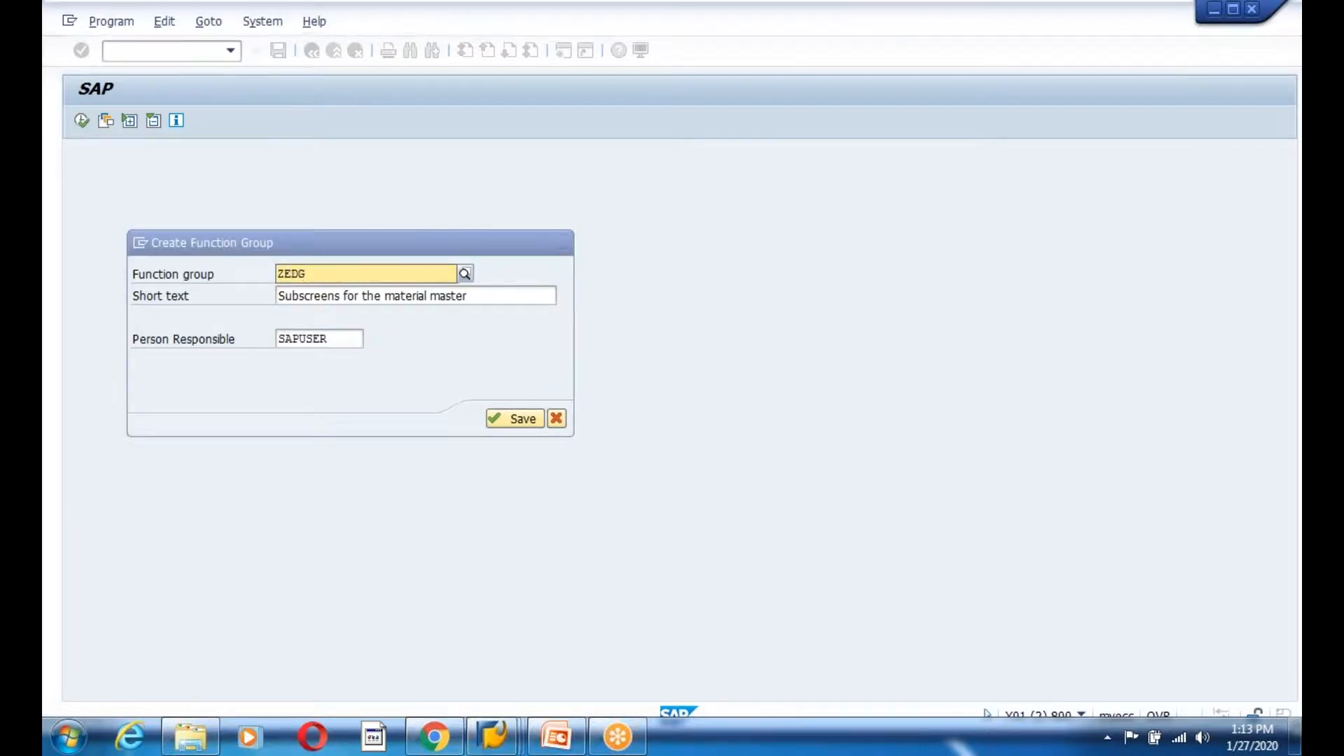
text(8)
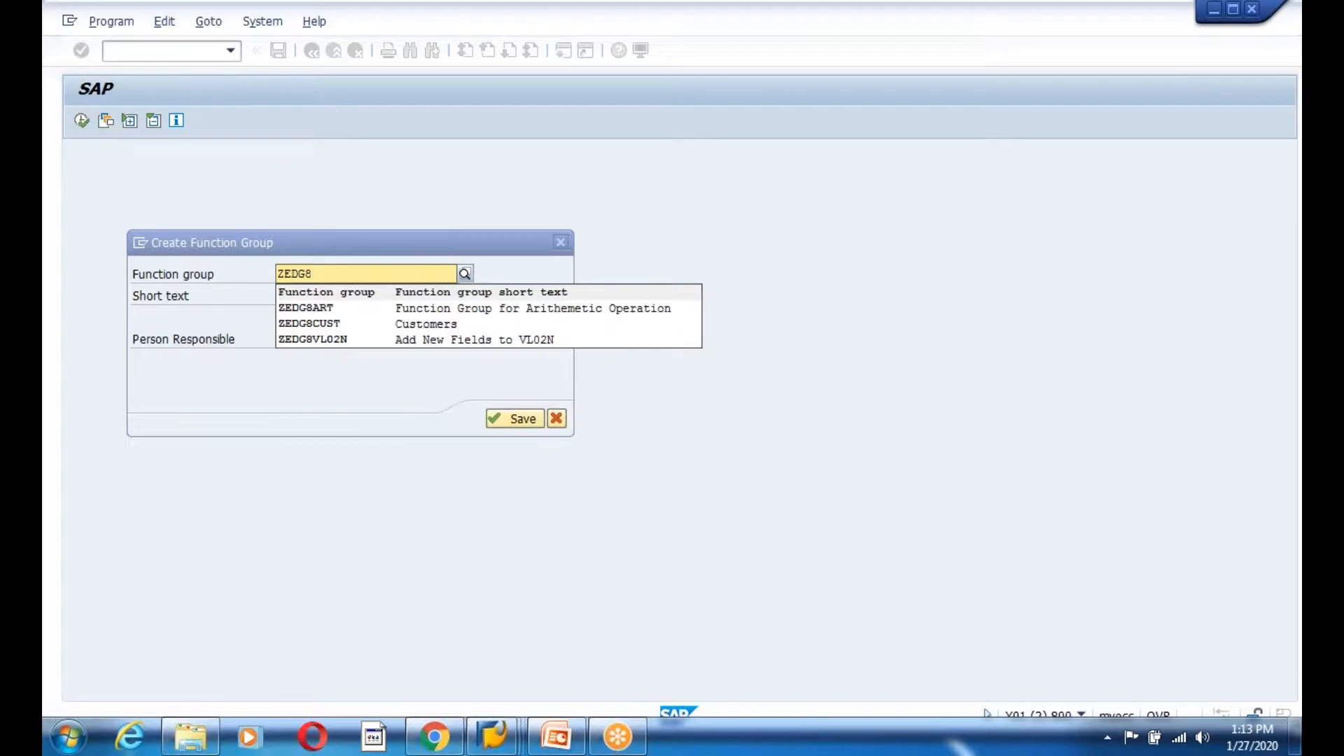
text(MM)
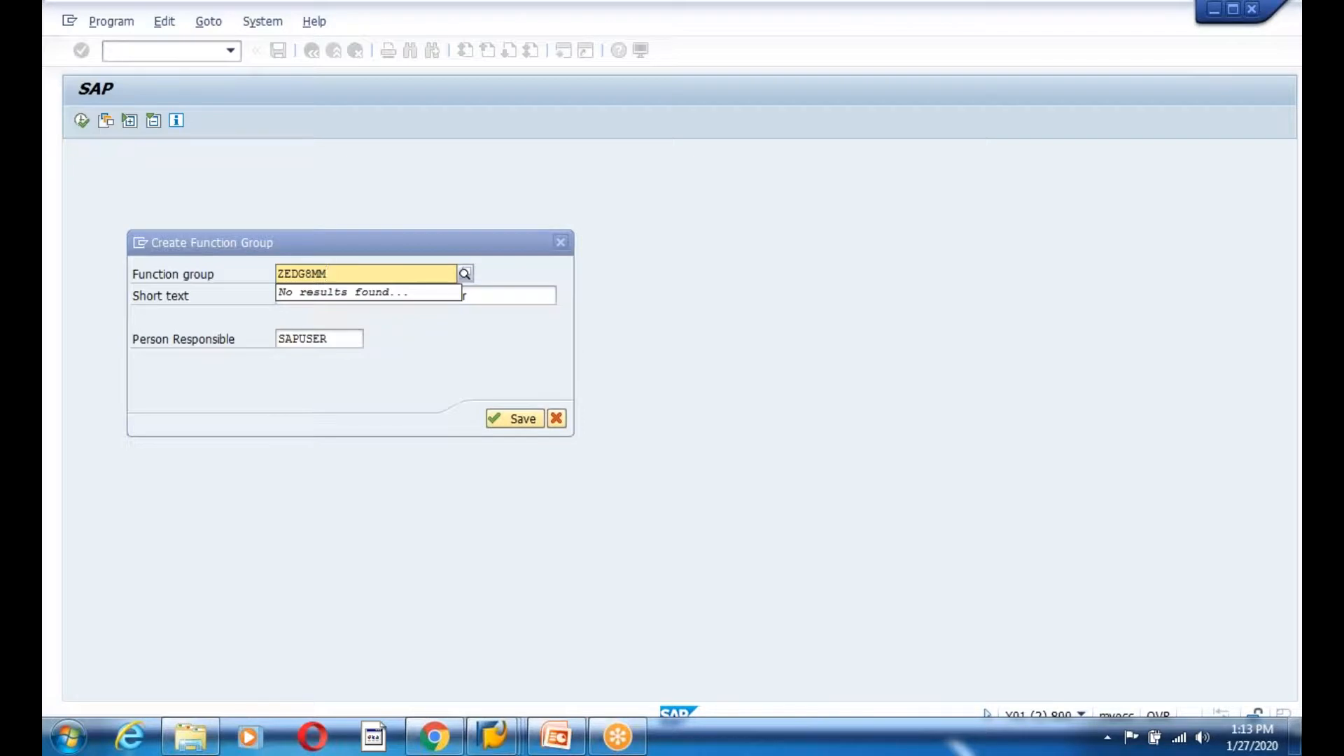
click(446, 340)
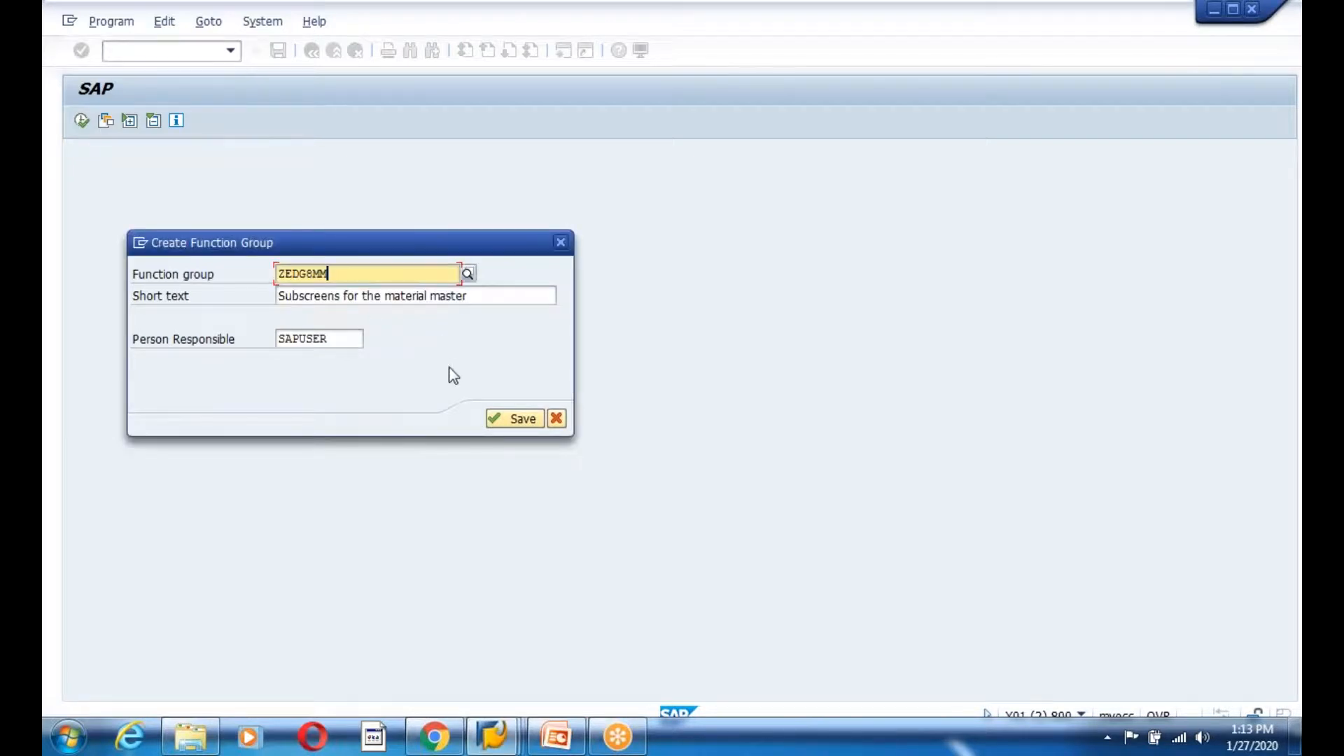
click(493, 418)
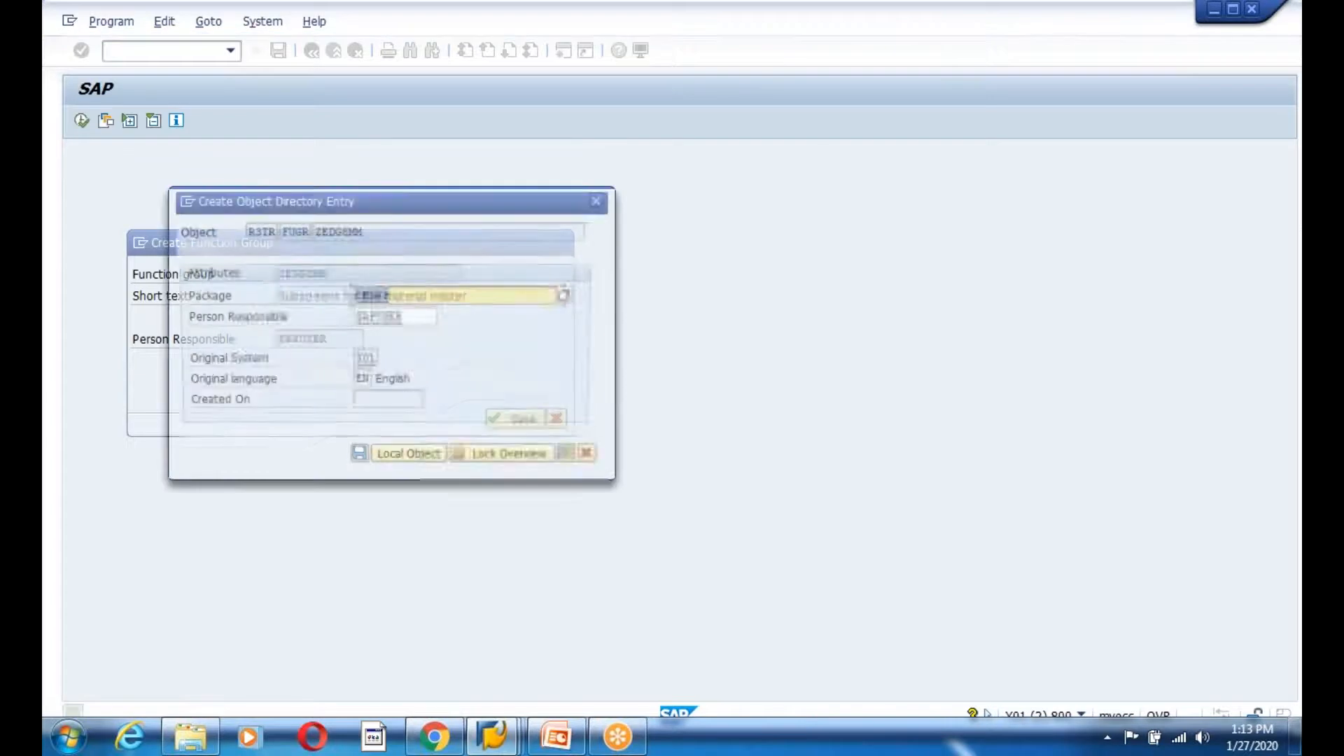
click(358, 462)
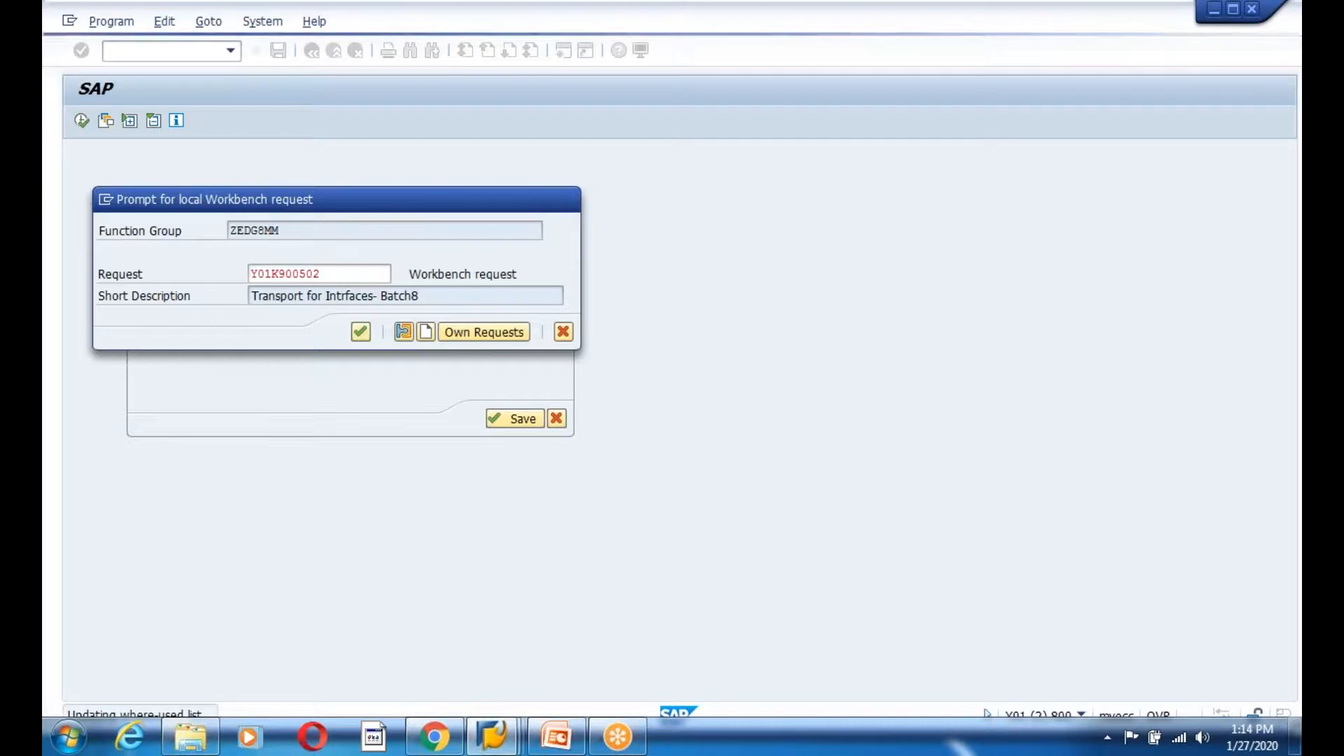
mouse_move(493, 735)
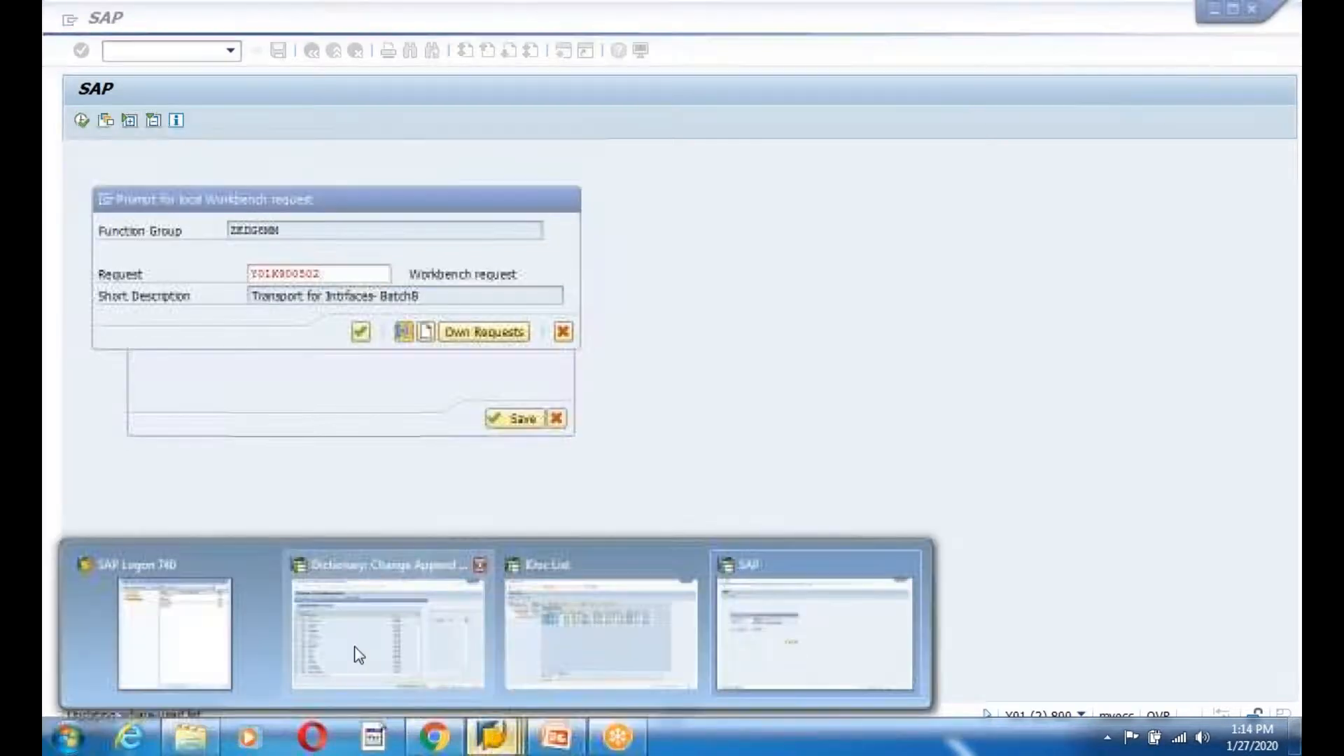
click(354, 651)
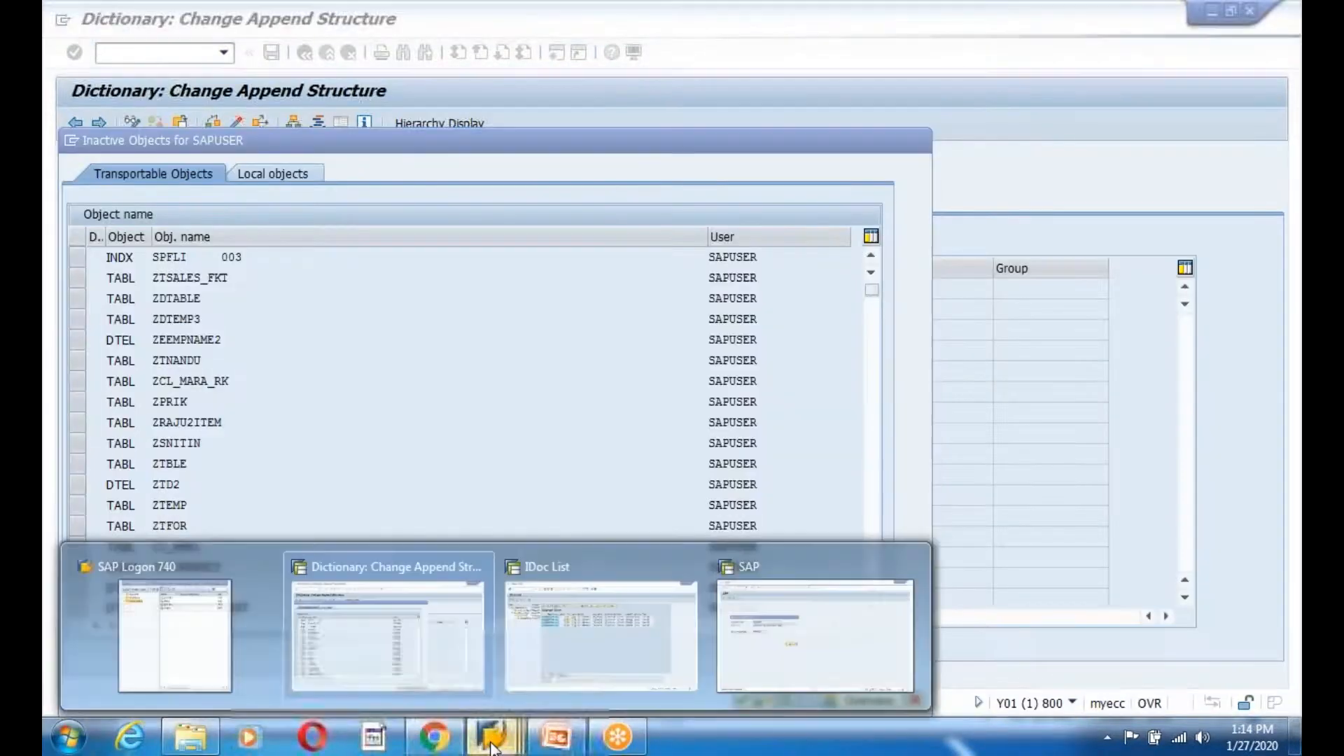
click(823, 633)
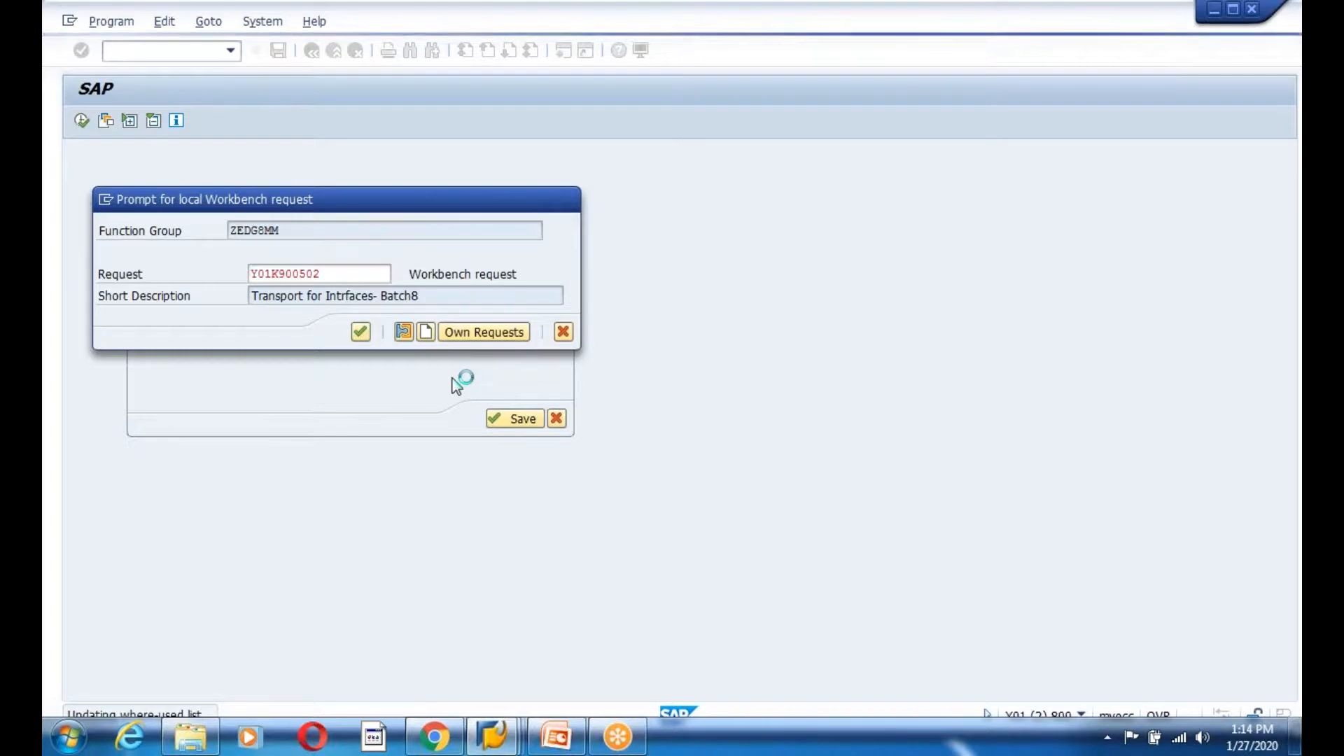
mouse_move(493, 736)
click(390, 630)
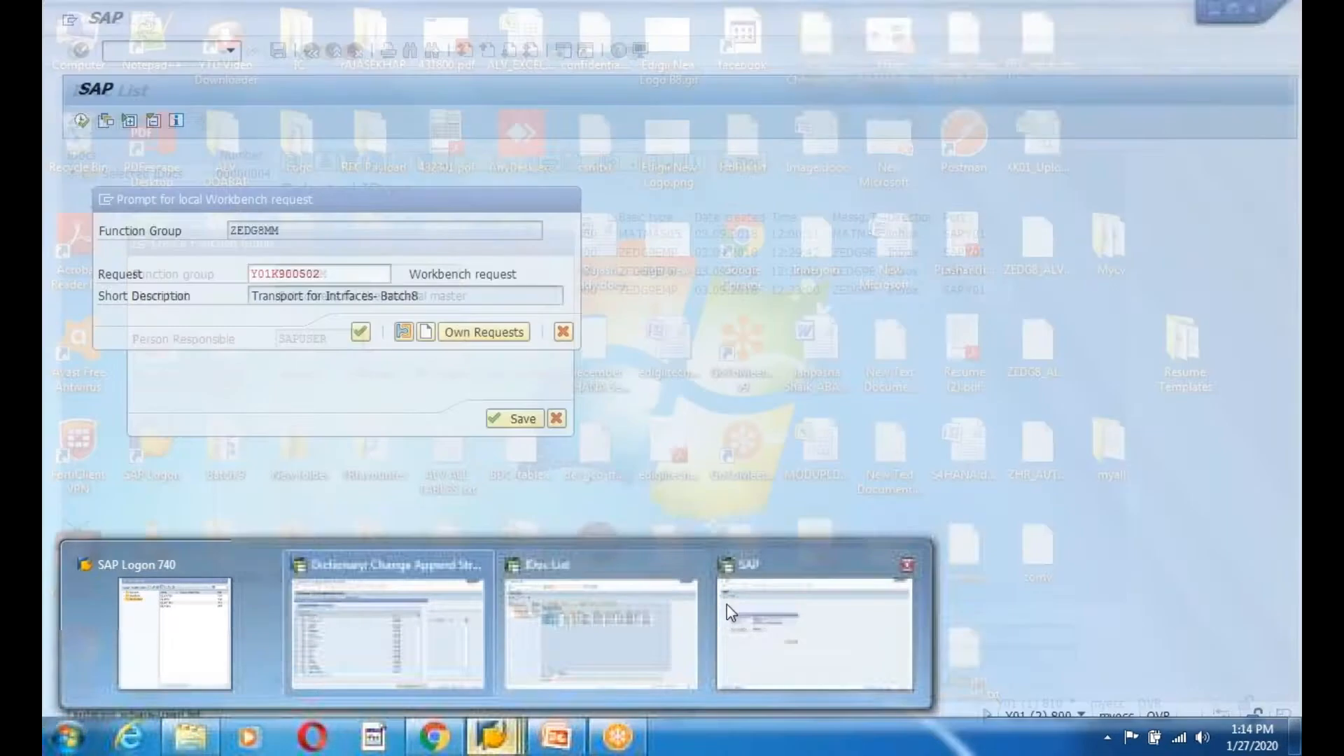
click(728, 610)
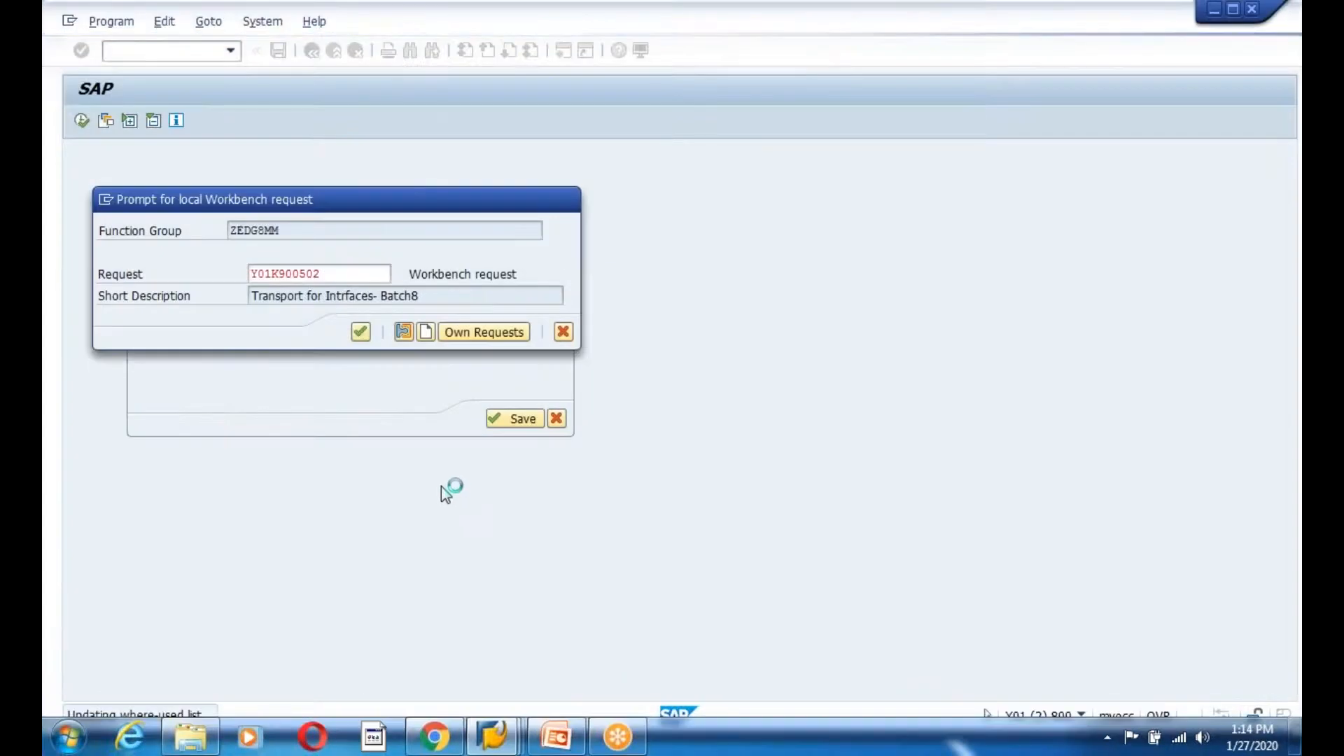
mouse_move(493, 736)
click(567, 612)
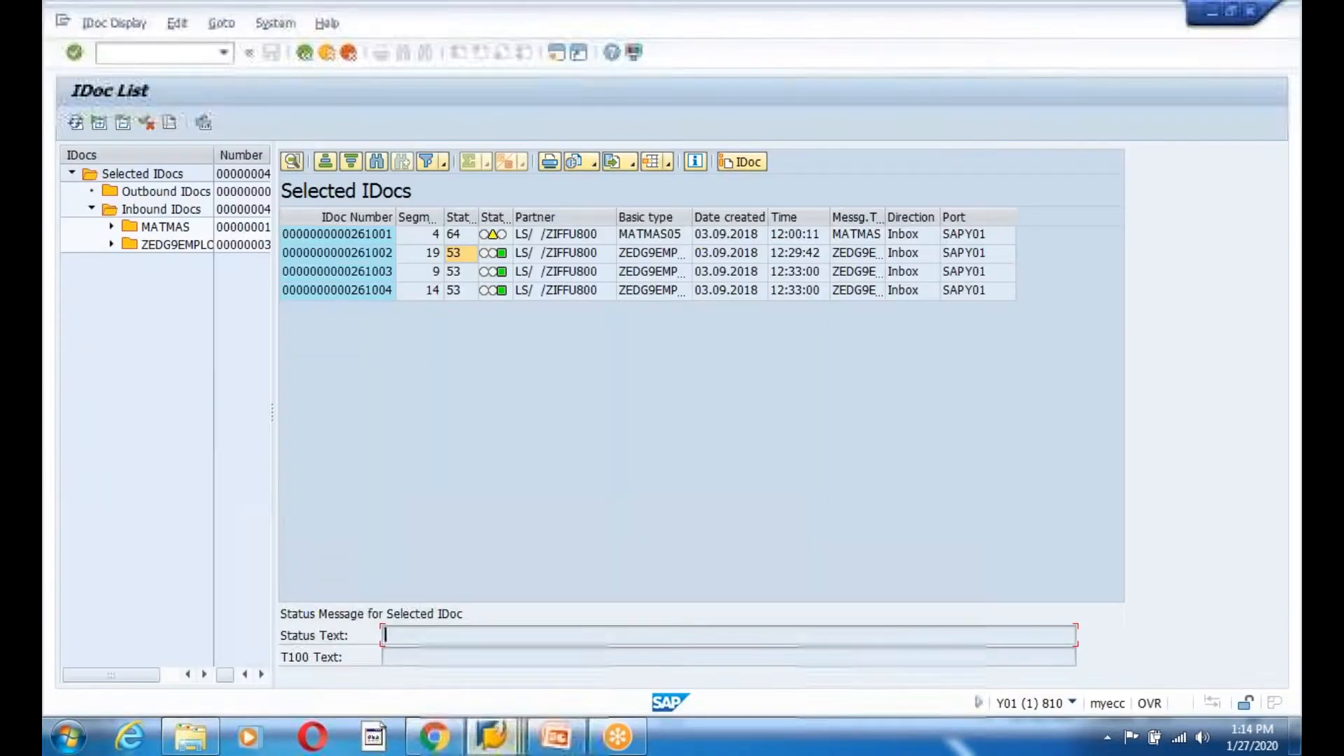
click(494, 739)
click(332, 622)
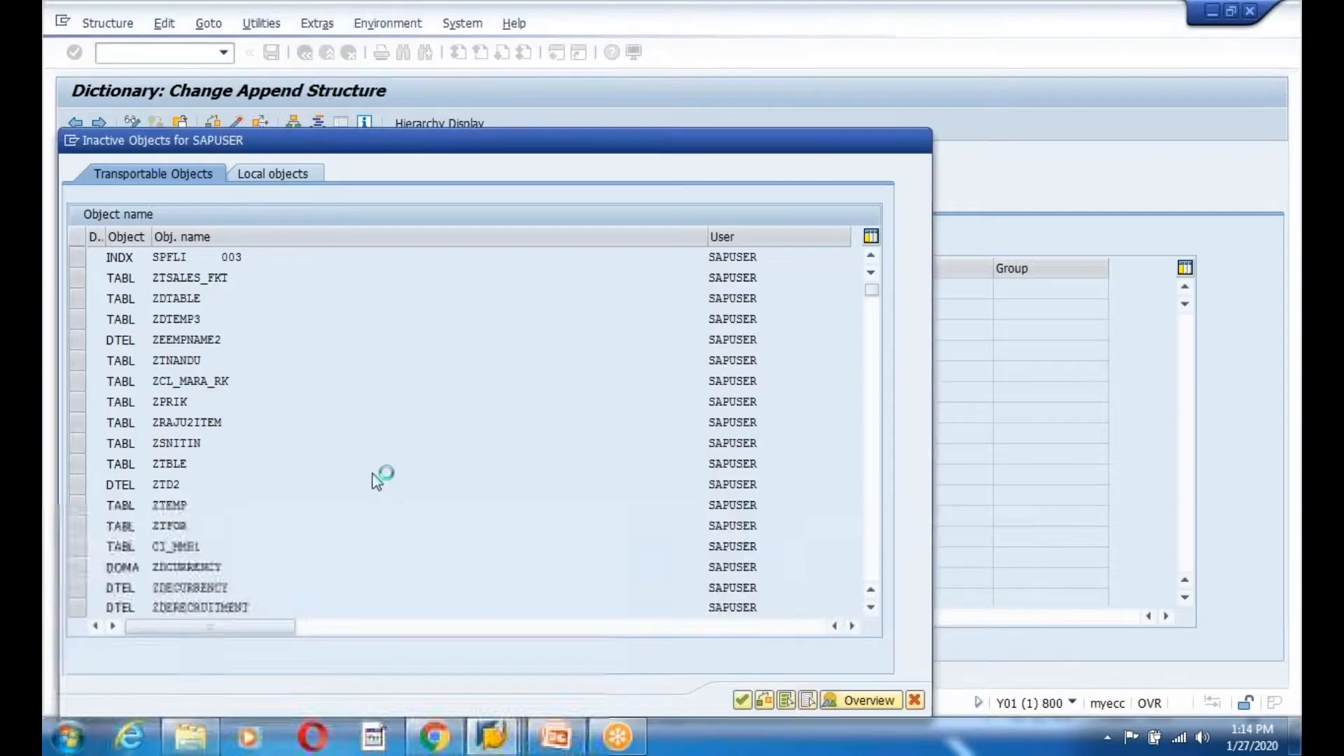
drag(555, 137, 707, 72)
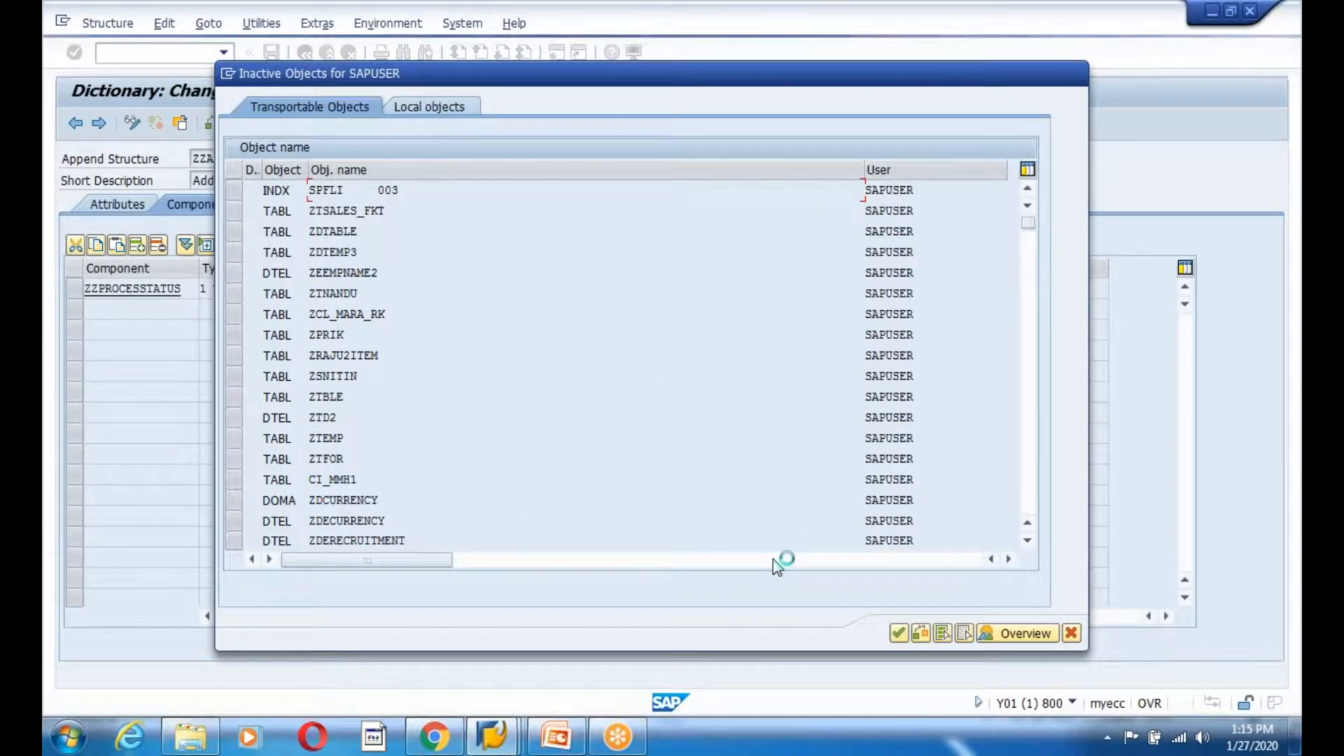
mouse_move(502, 739)
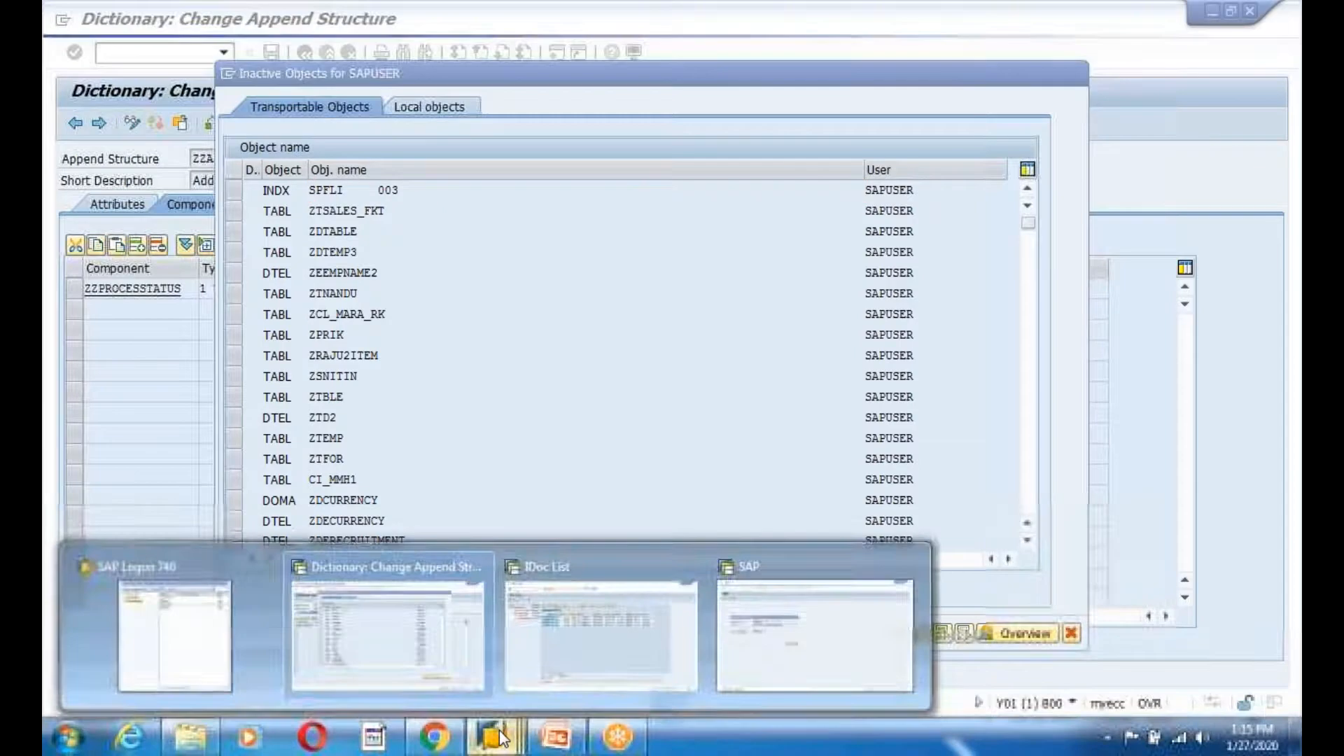
click(775, 607)
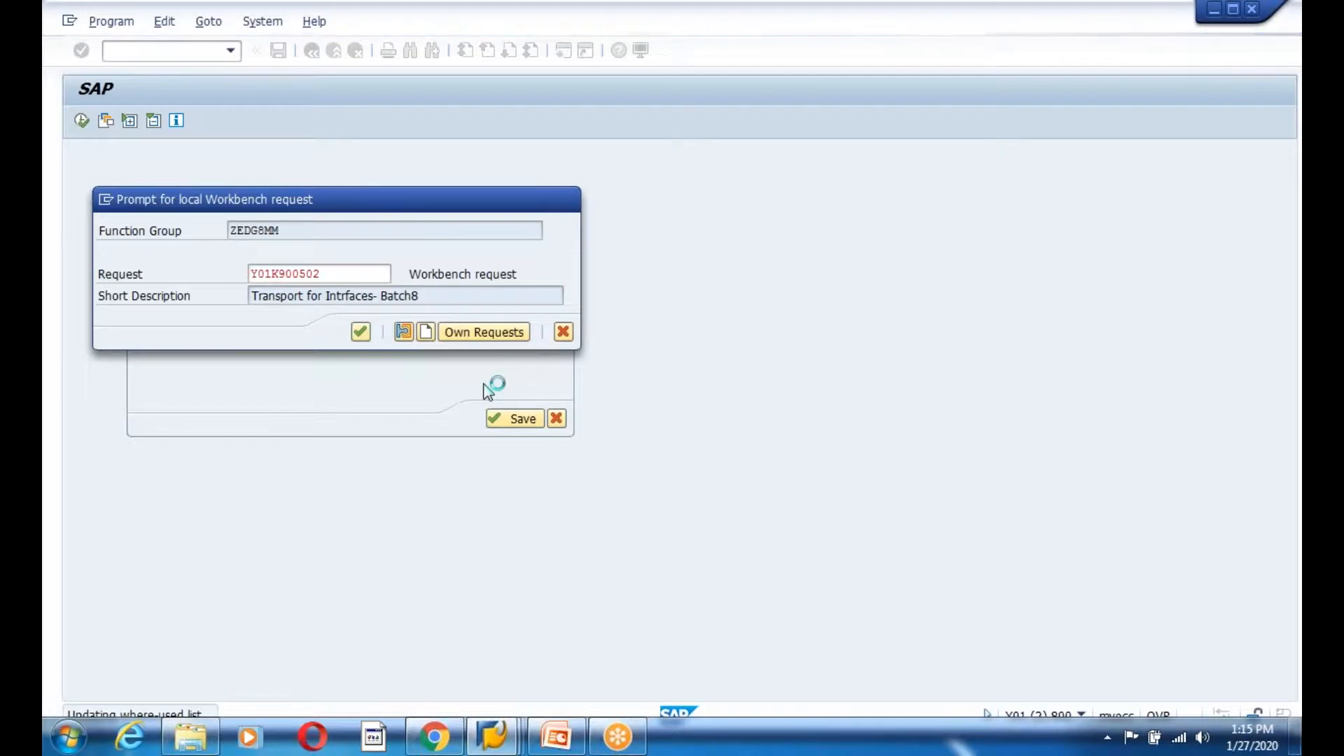
Create a new SAP session from the window showing the workbench request prompt for function group ZEDG8MM
click(490, 744)
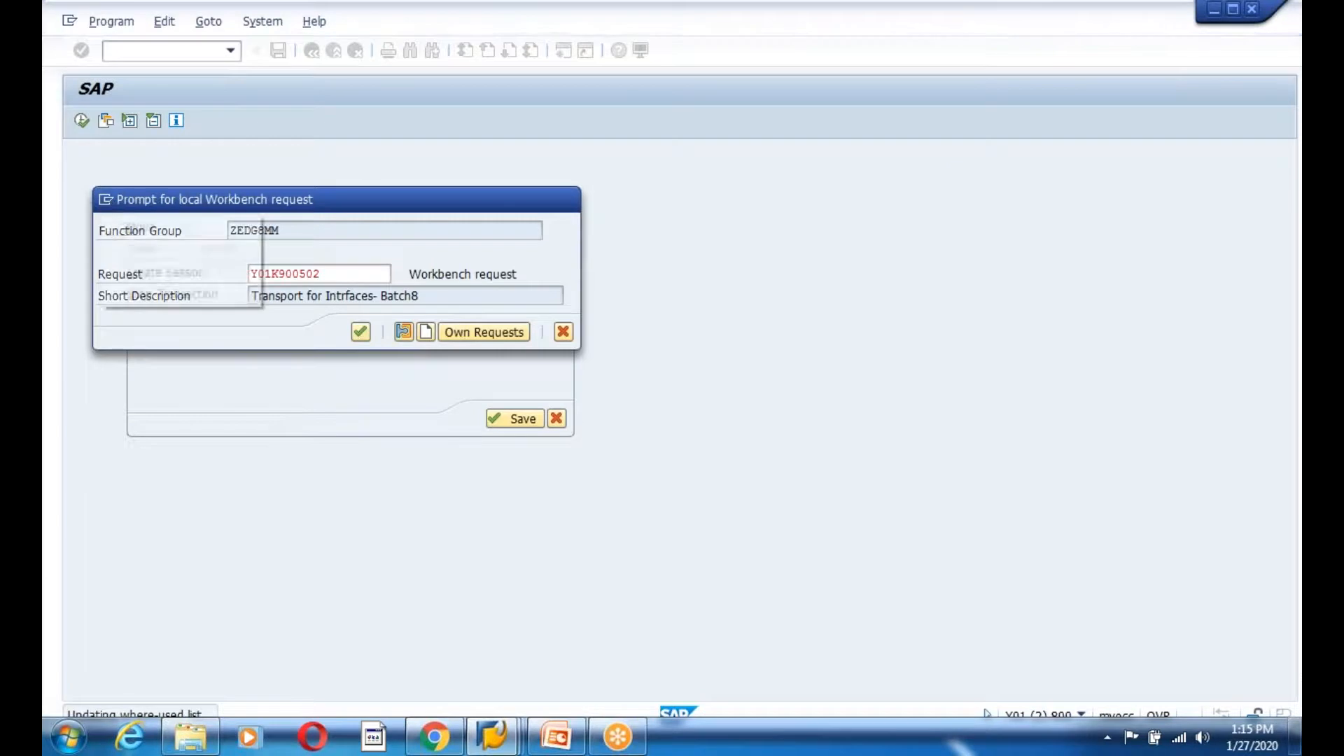
click(106, 200)
click(166, 272)
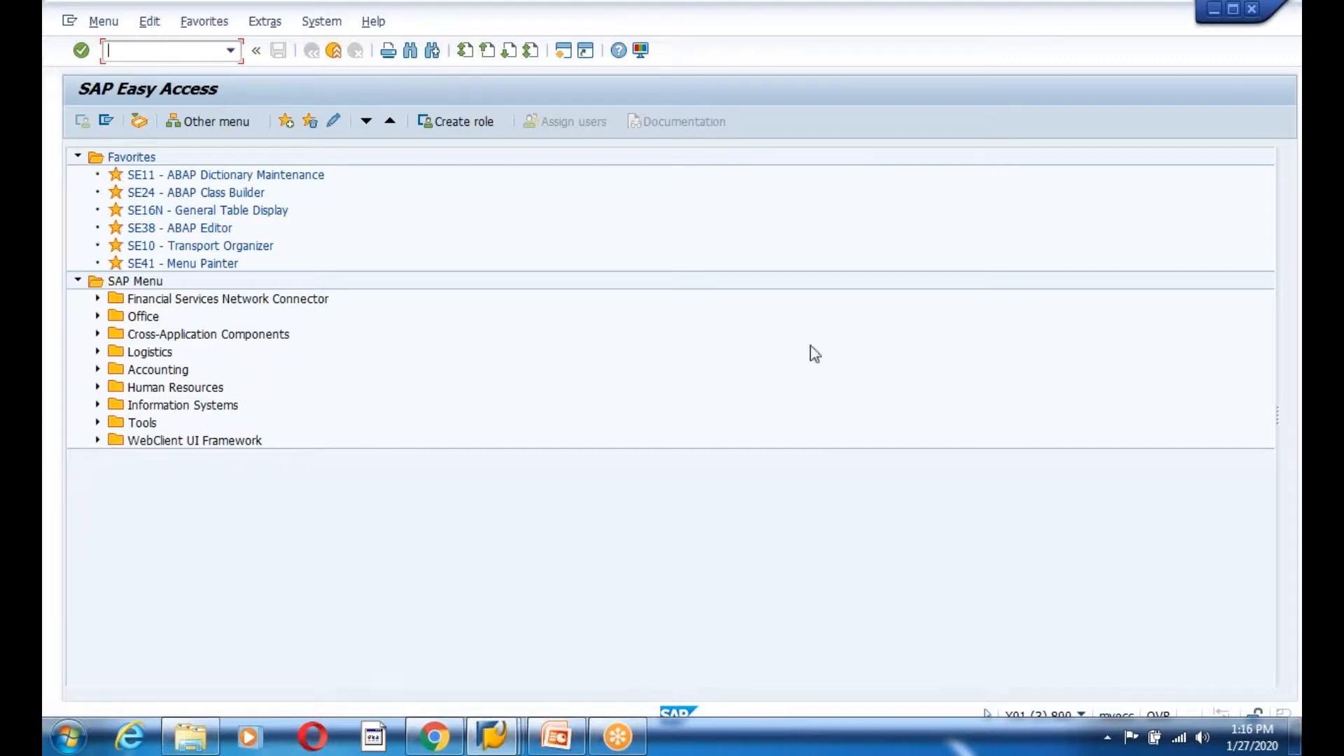
mouse_move(509, 745)
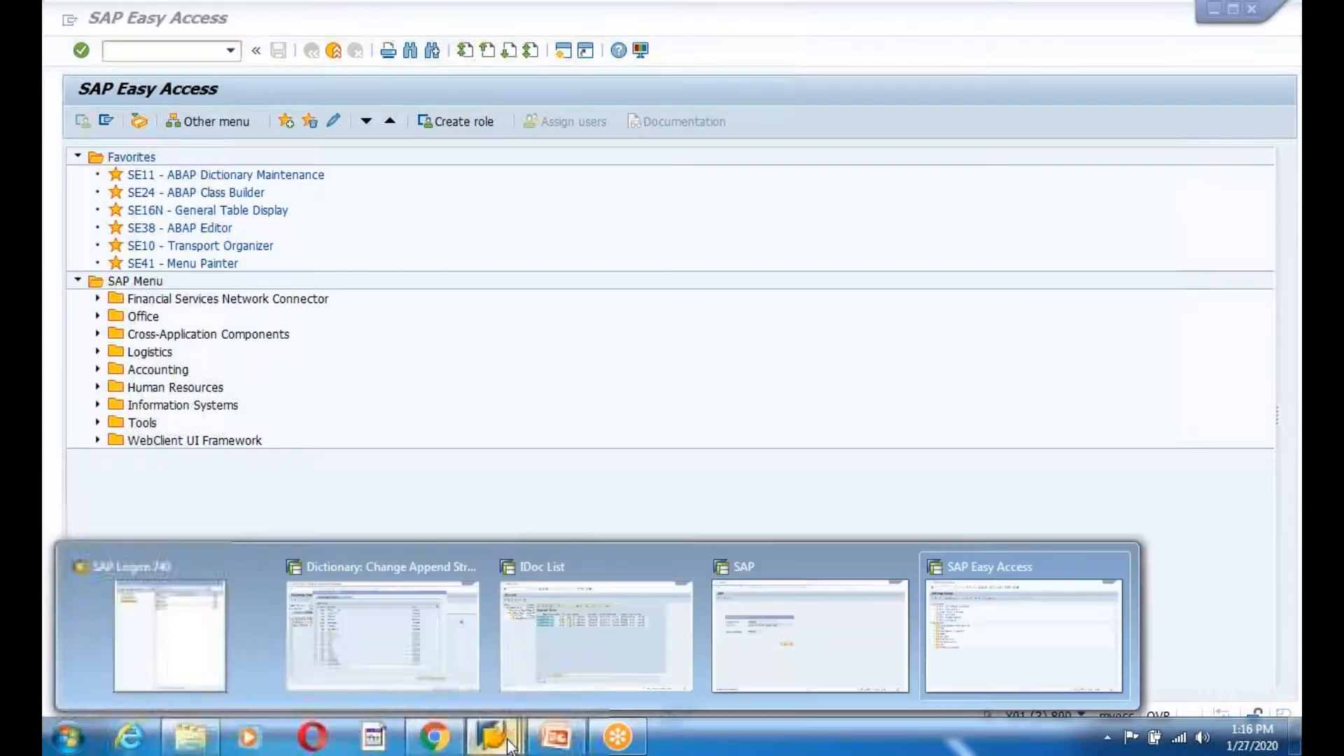
click(455, 642)
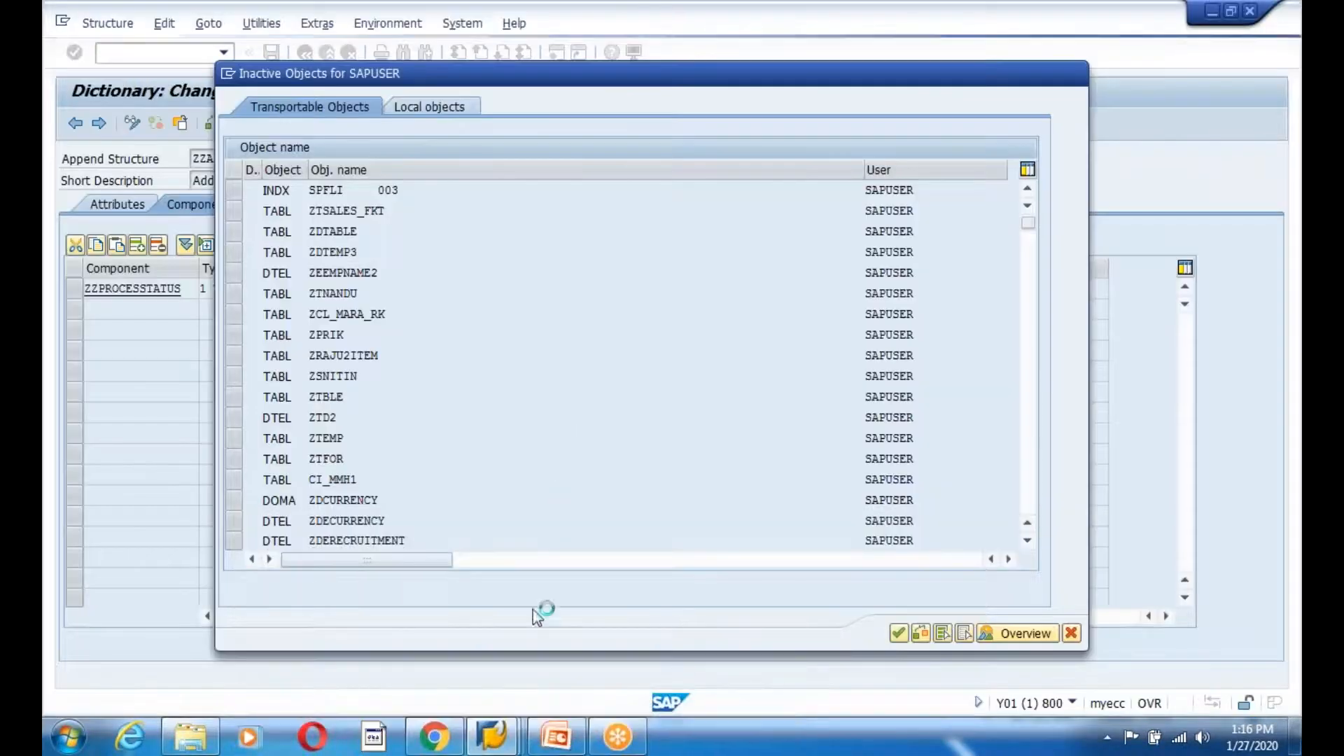
mouse_move(494, 737)
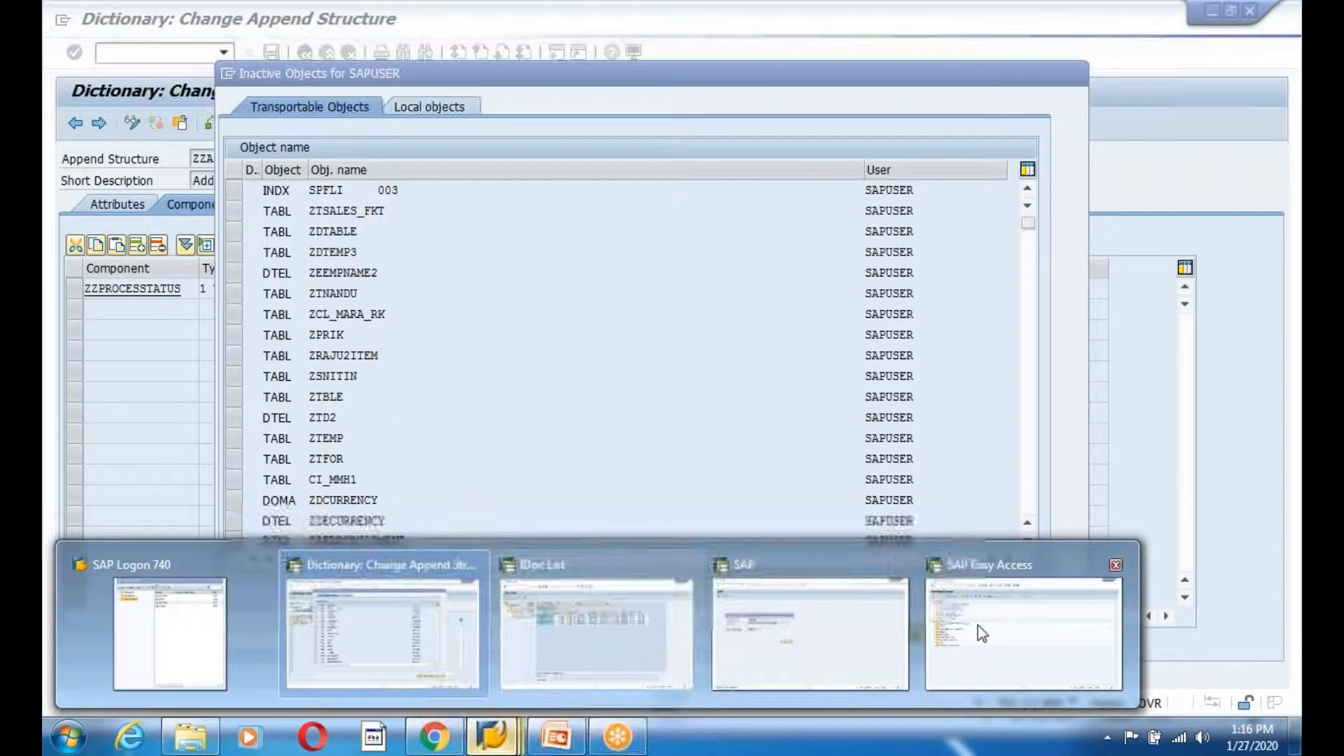
click(735, 630)
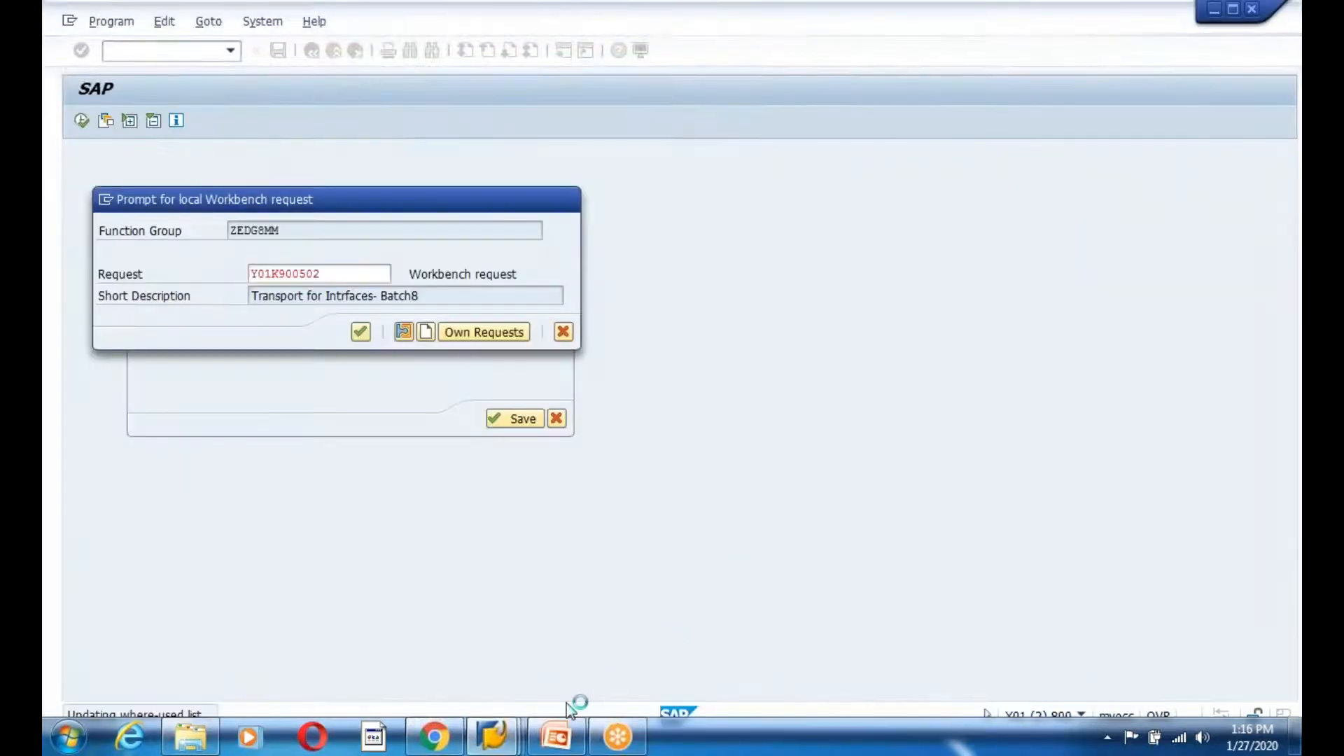
click(494, 737)
click(550, 642)
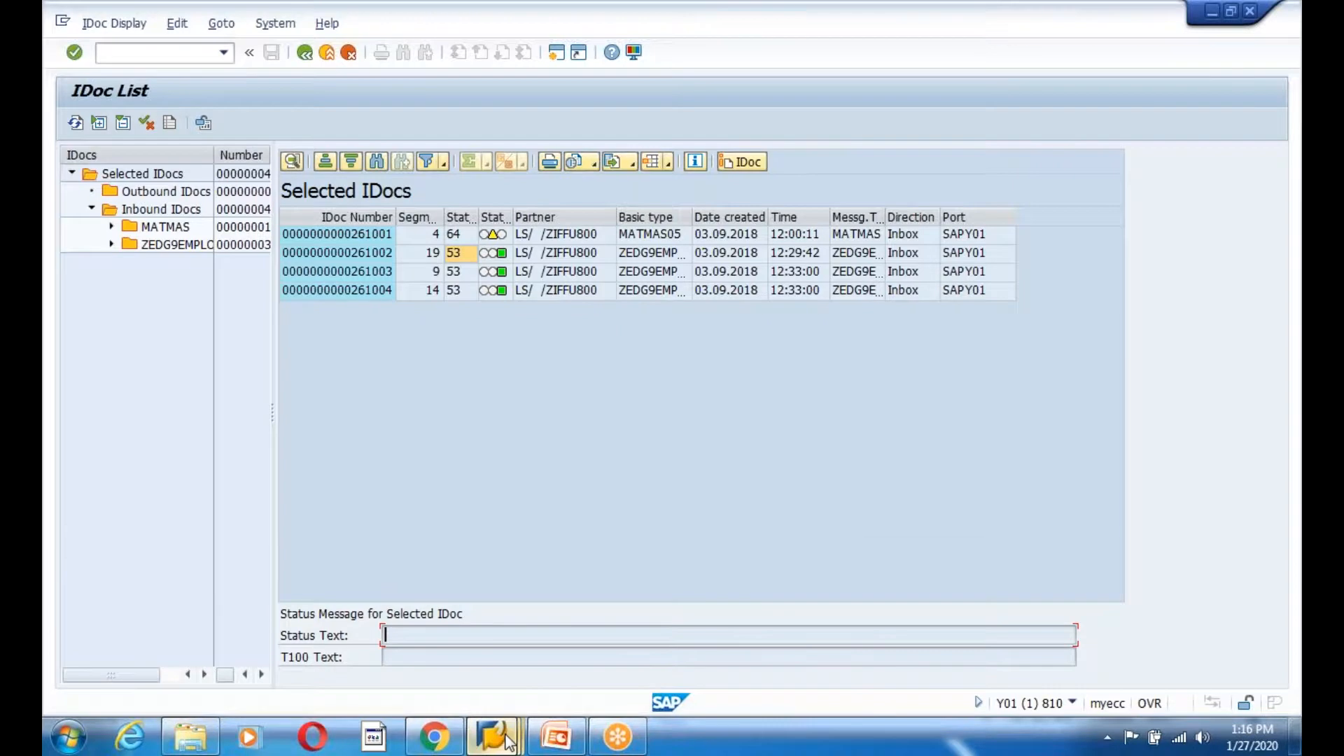
mouse_move(492, 735)
click(476, 685)
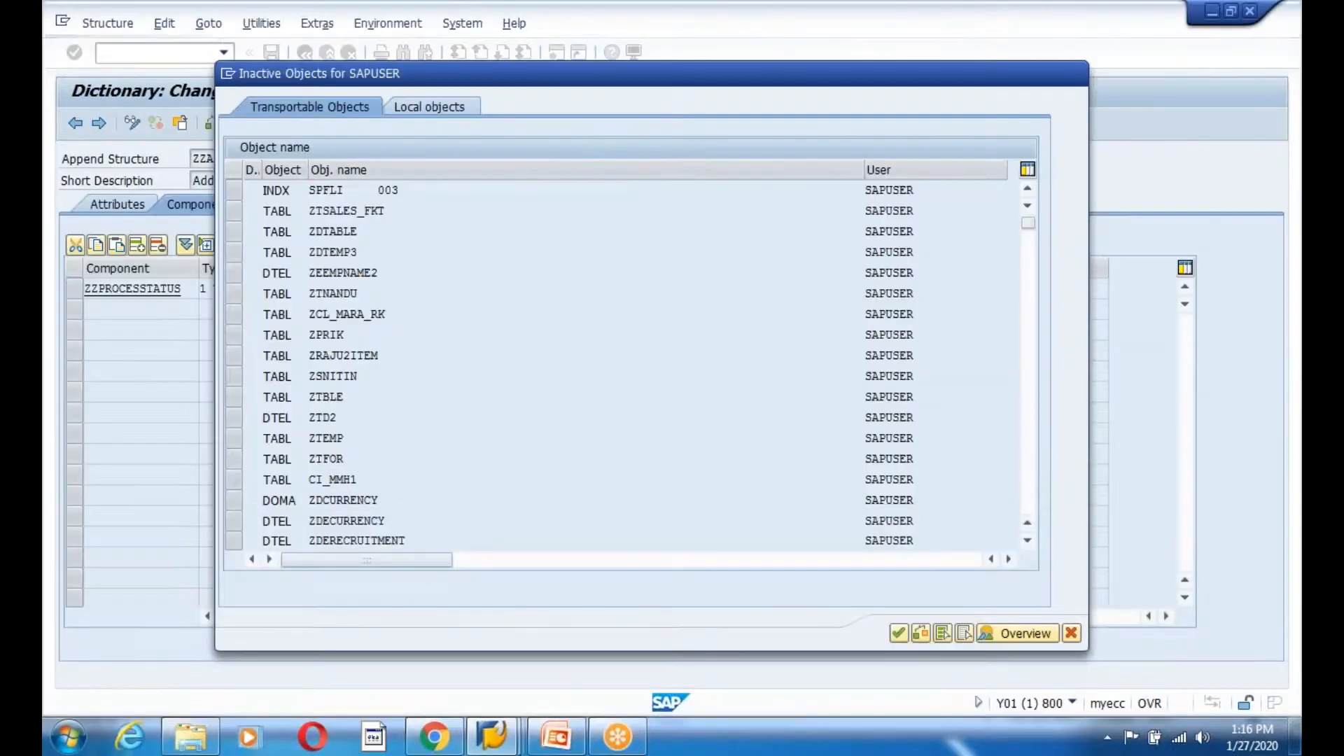
click(1095, 574)
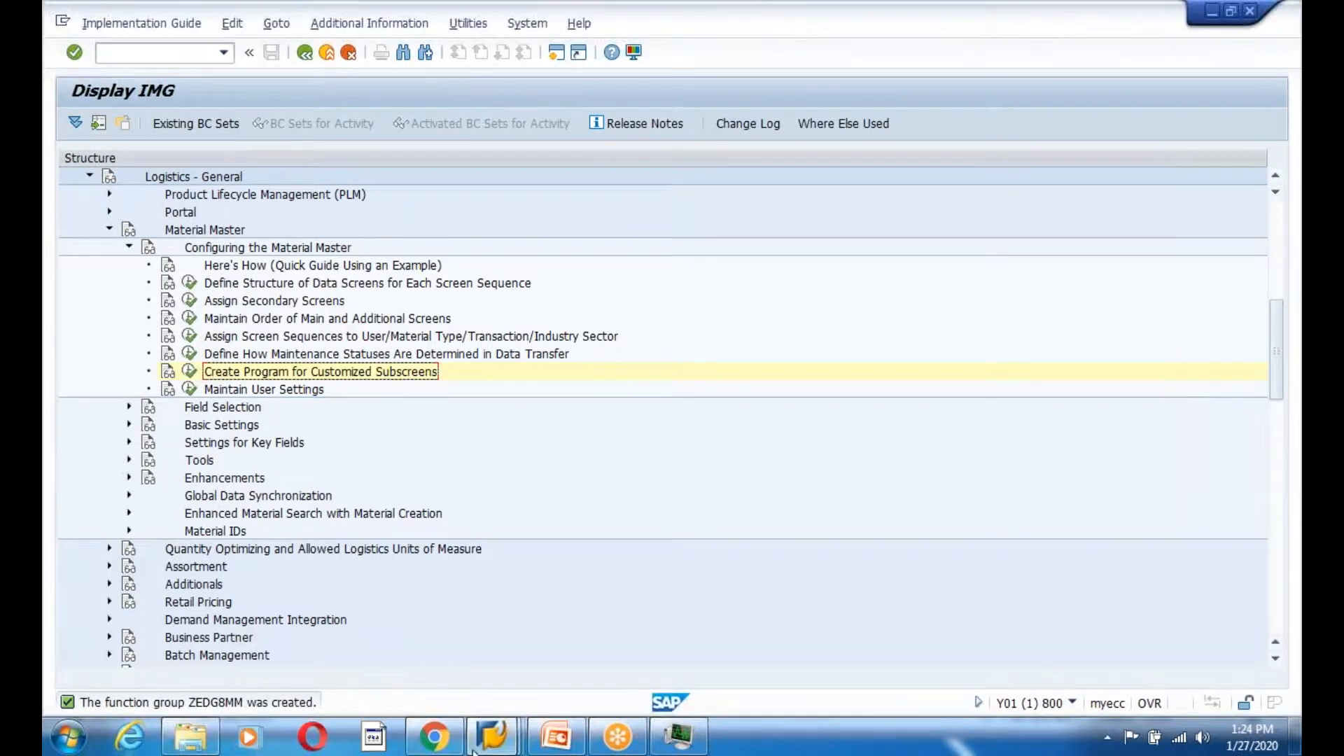
Switch to a free SAP Easy Access session and start transaction SE80
mouse_move(512, 735)
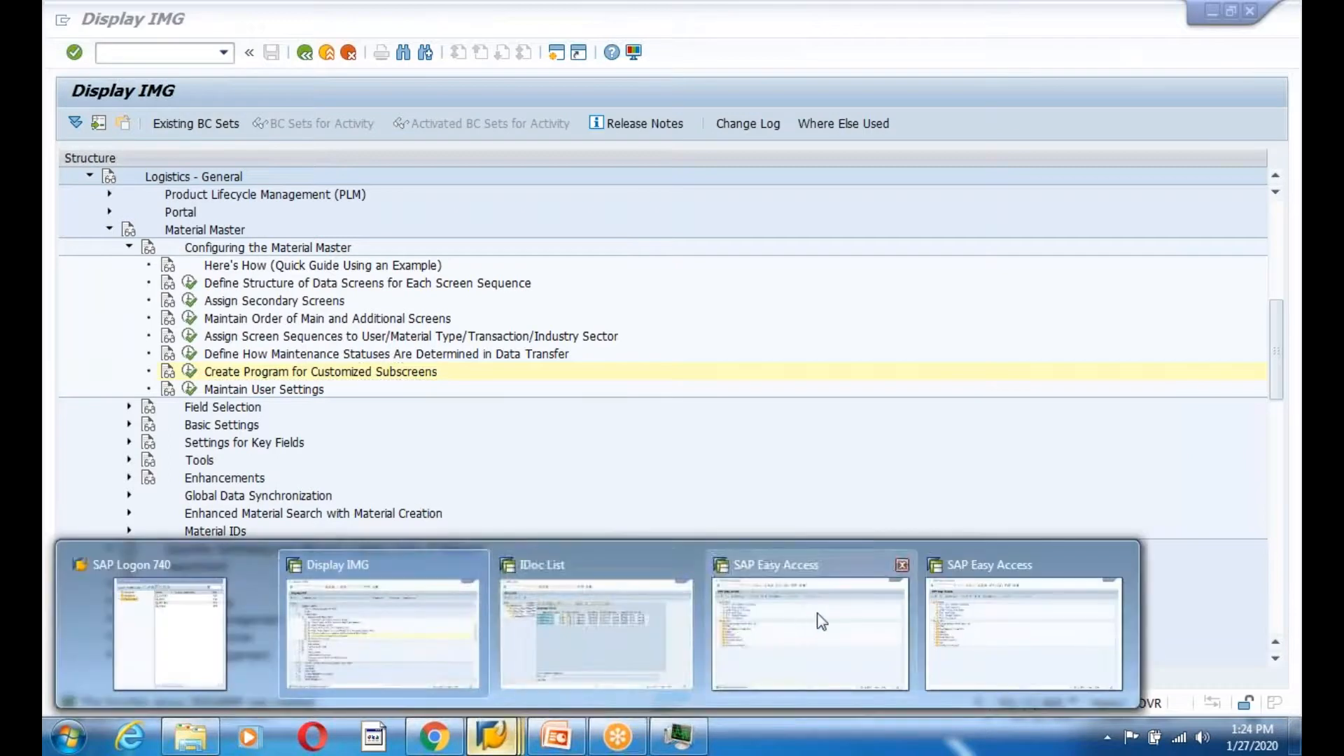
click(818, 621)
click(168, 50)
text(se80)
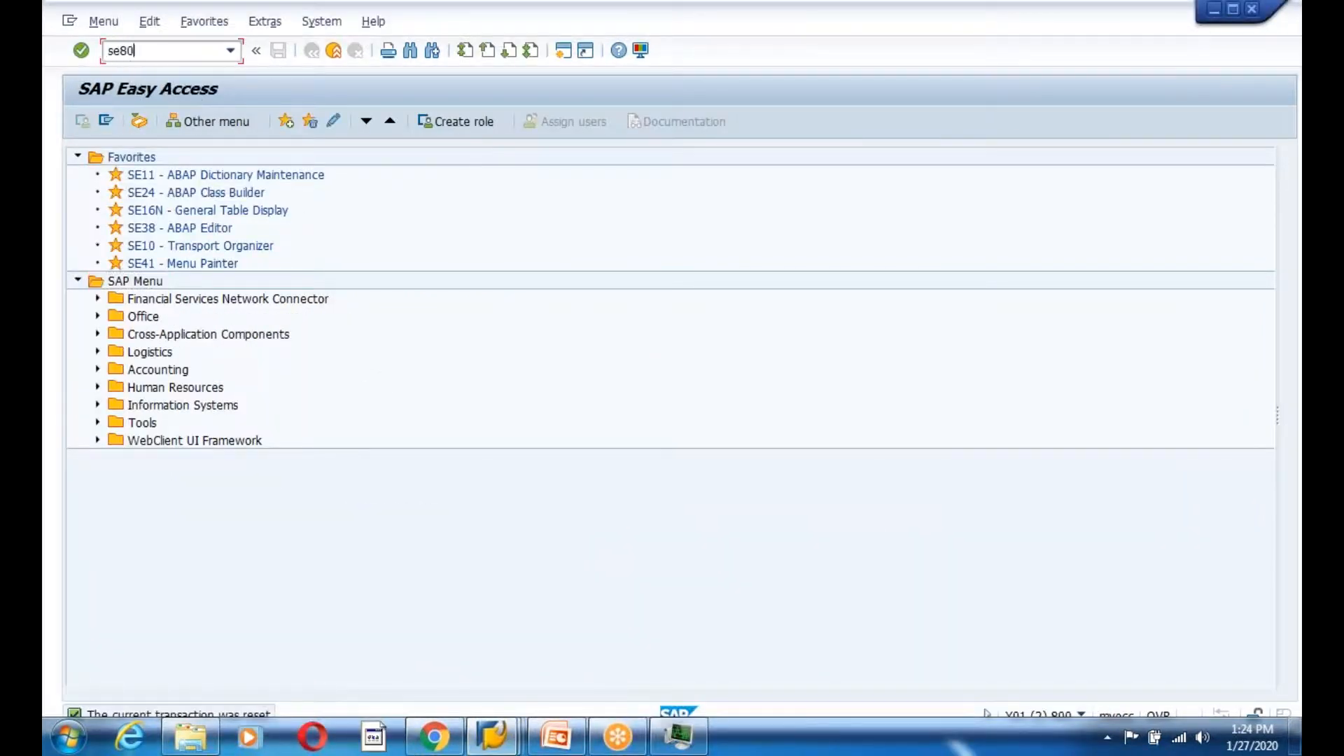
key(Return)
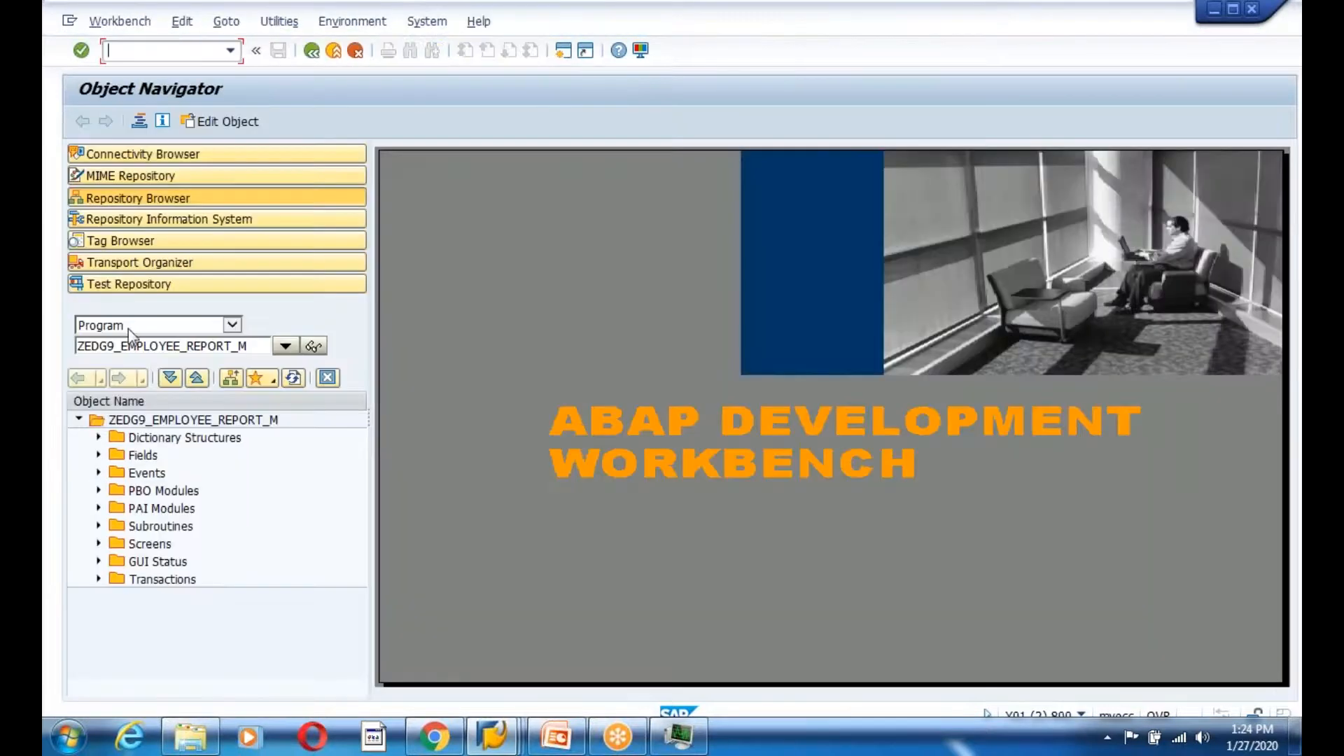
Set the Repository Browser object type to Function Group and display function group ZEDG8MM
click(133, 326)
click(124, 401)
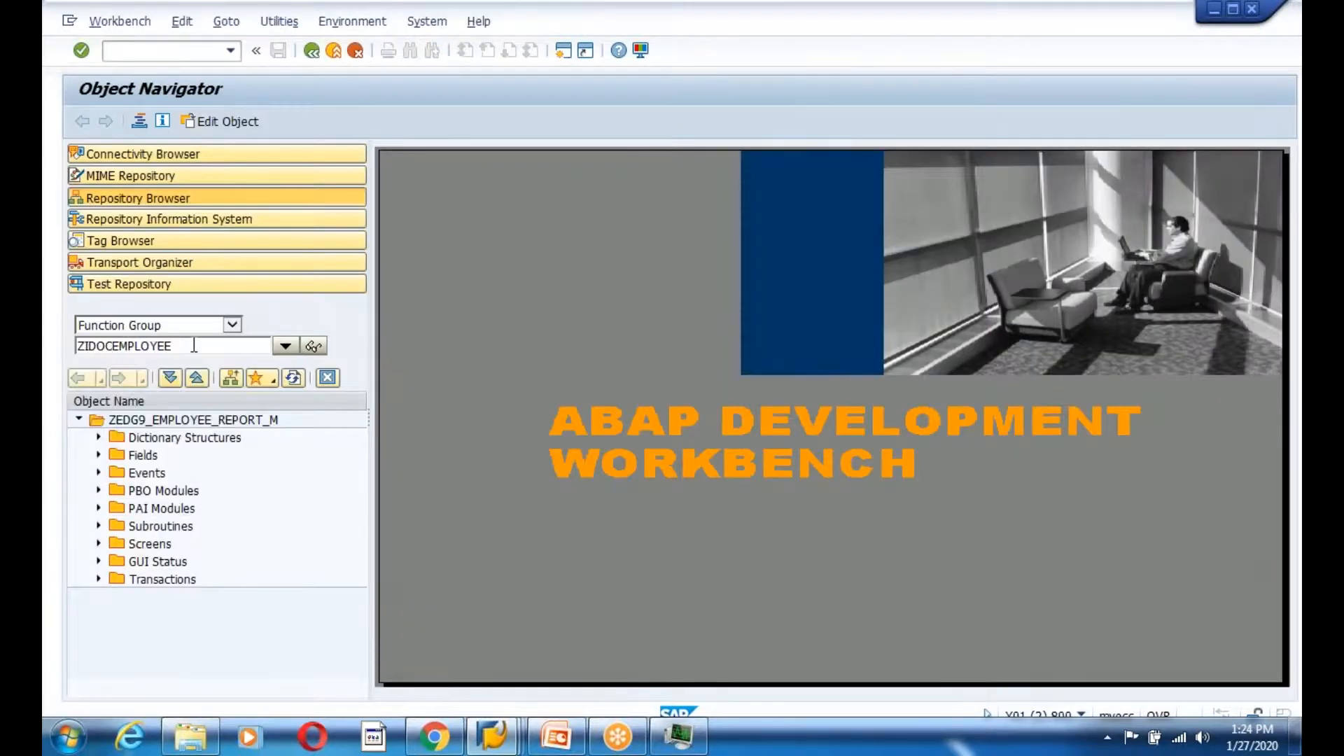
key(BackSpace)
key(BackSpace)
key(BackSpace)
key(BackSpace)
key(BackSpace)
key(BackSpace)
key(BackSpace)
key(BackSpace)
key(BackSpace)
key(BackSpace)
key(BackSpace)
key(BackSpace)
key(BackSpace)
text(ZEDG8MM)
key(Return)
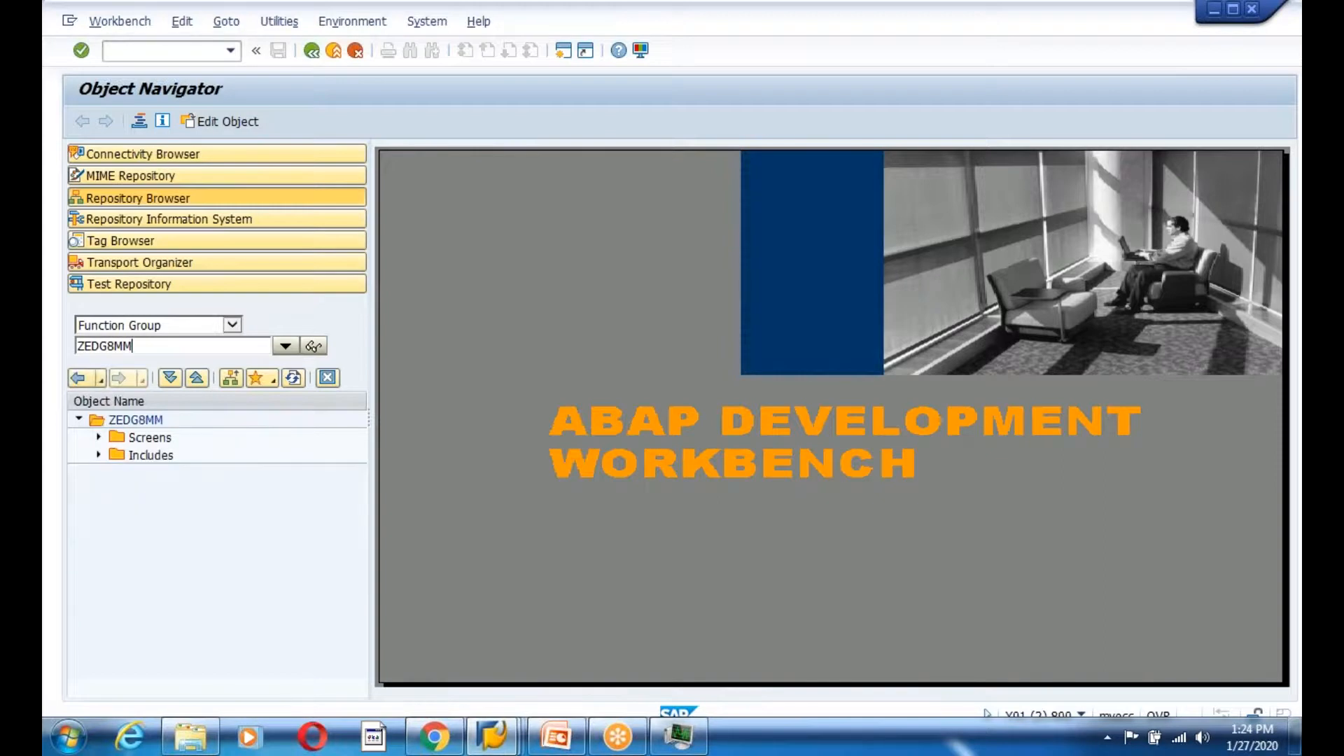
Activate function group ZEDG8MM, including its inactive object SAPLZEDG8MM
click(147, 419)
right_click(147, 419)
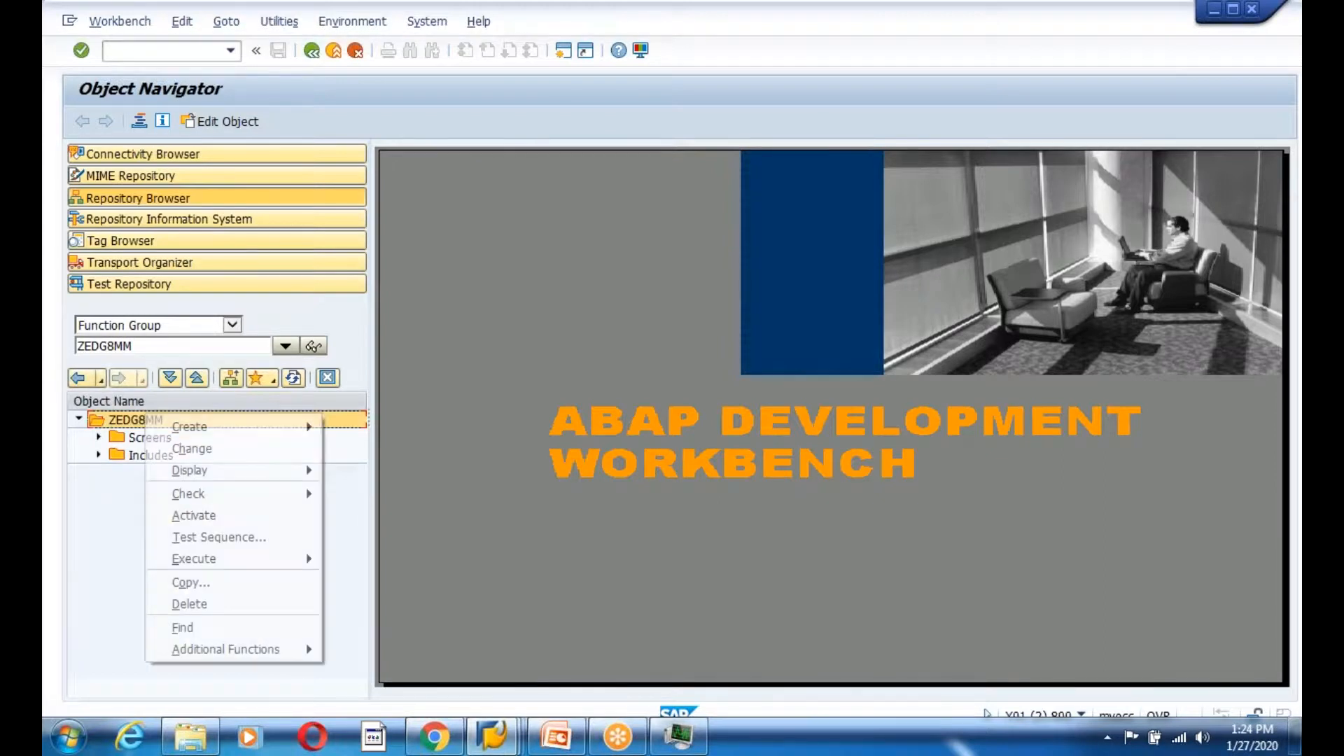
click(208, 521)
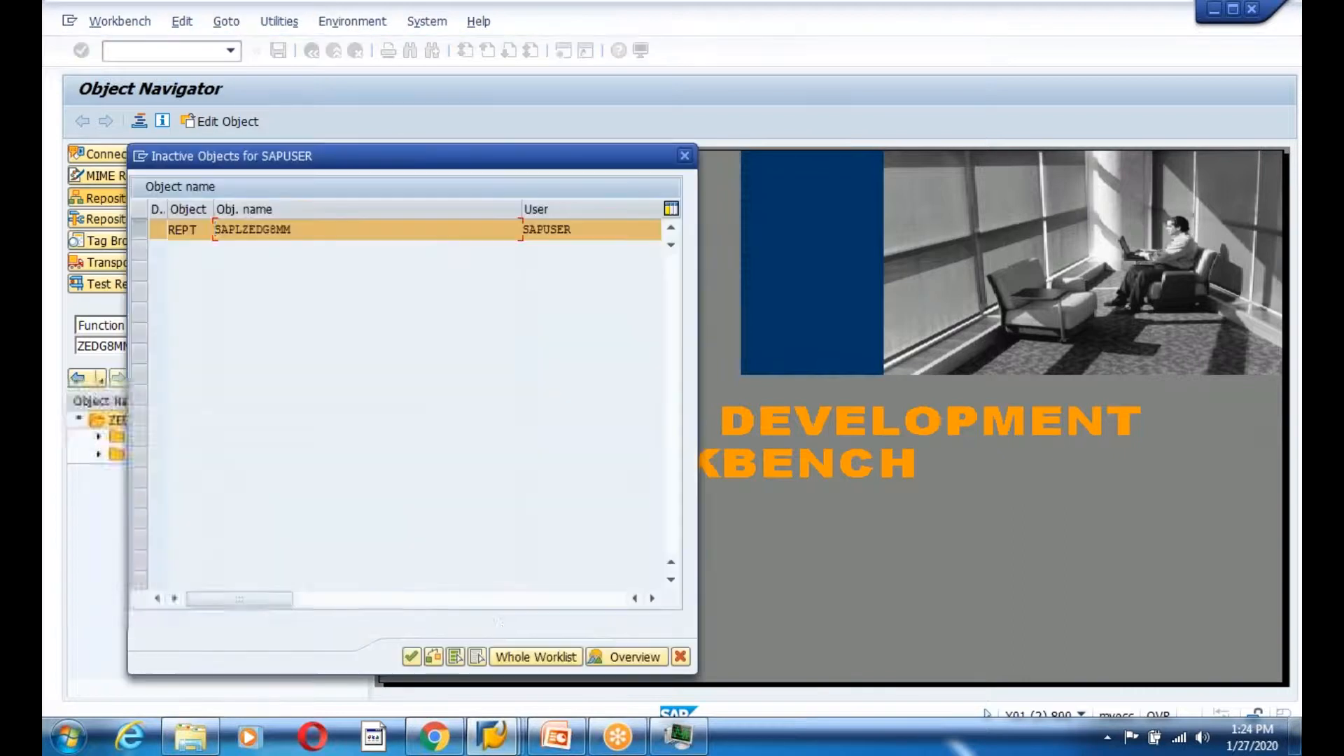
click(411, 656)
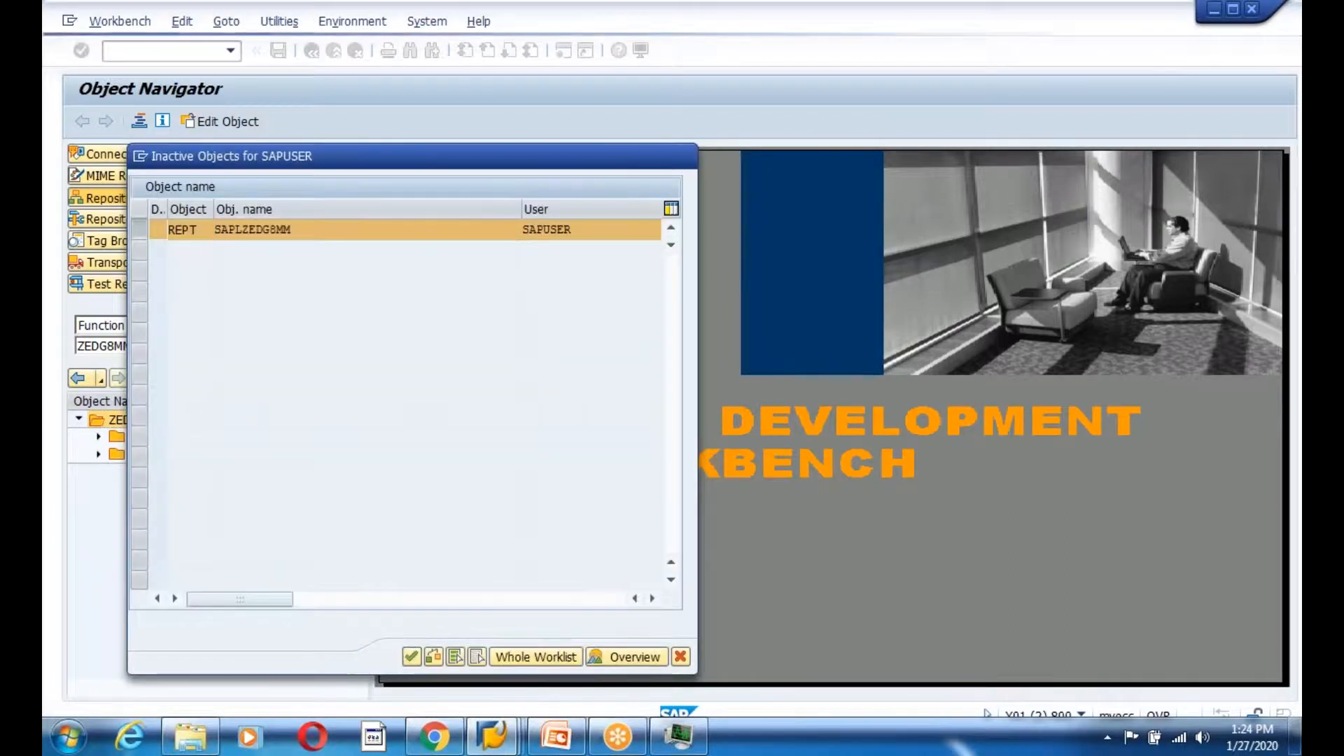
Expand the Screens and Includes of ZEDG8MM and display the include LZEDG8MMTOP
click(99, 437)
click(98, 487)
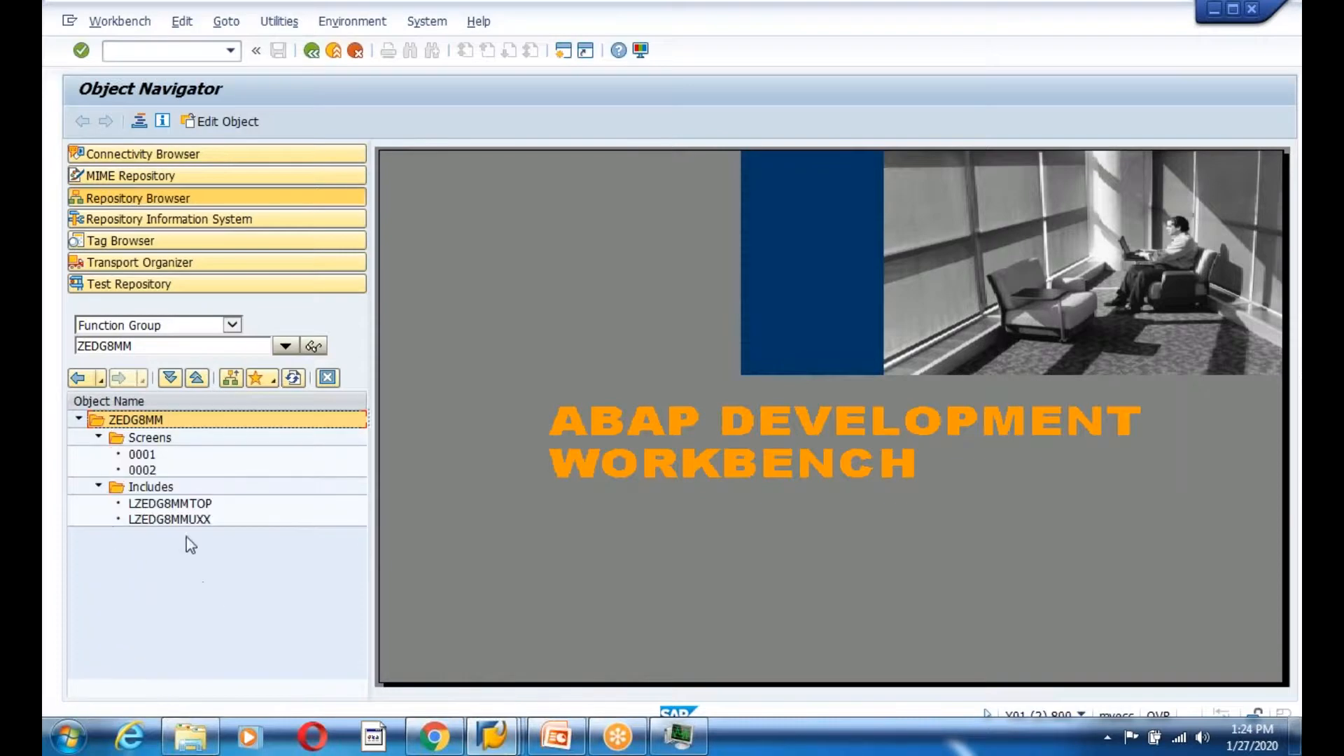
double_click(191, 506)
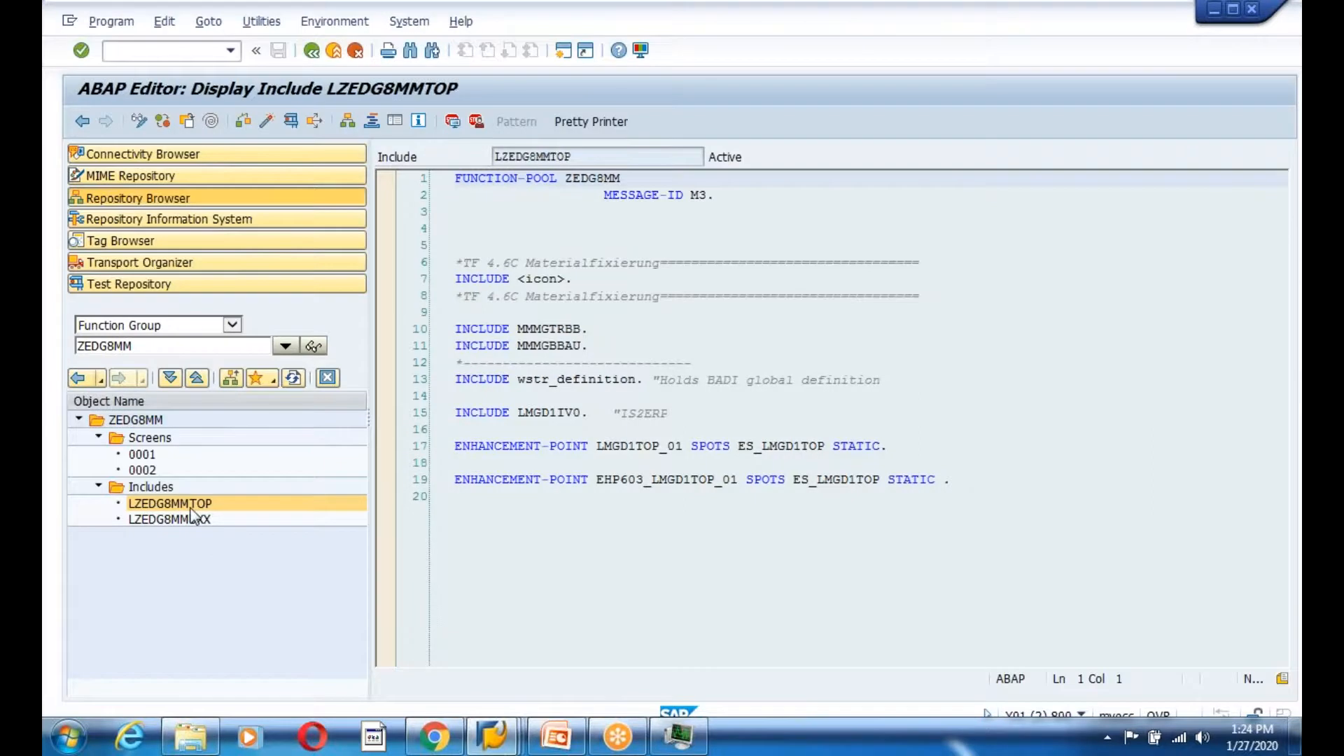
Switch to the SAP blog in Chrome and review the sub-screen instructions, highlighting the function group name MGD1 in step 2
click(434, 735)
scroll(647, 448, up, 15)
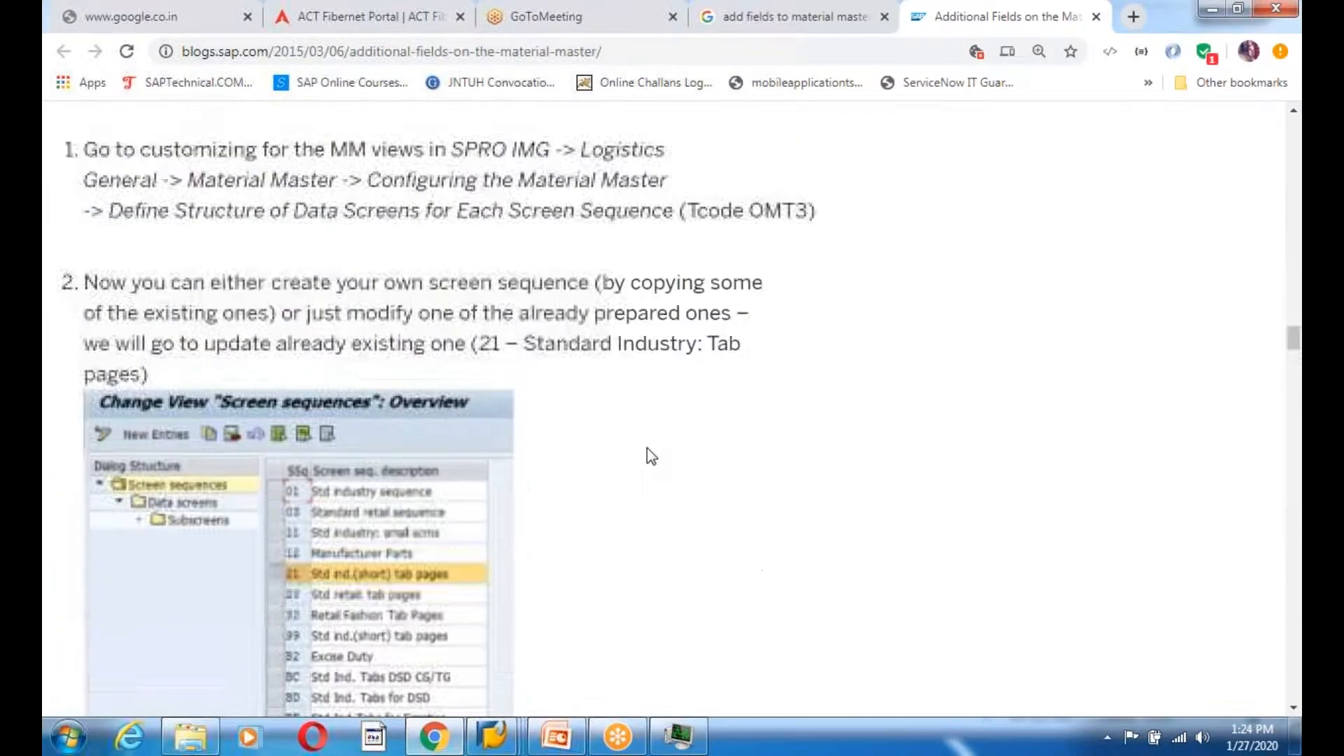
scroll(652, 456, up, 15)
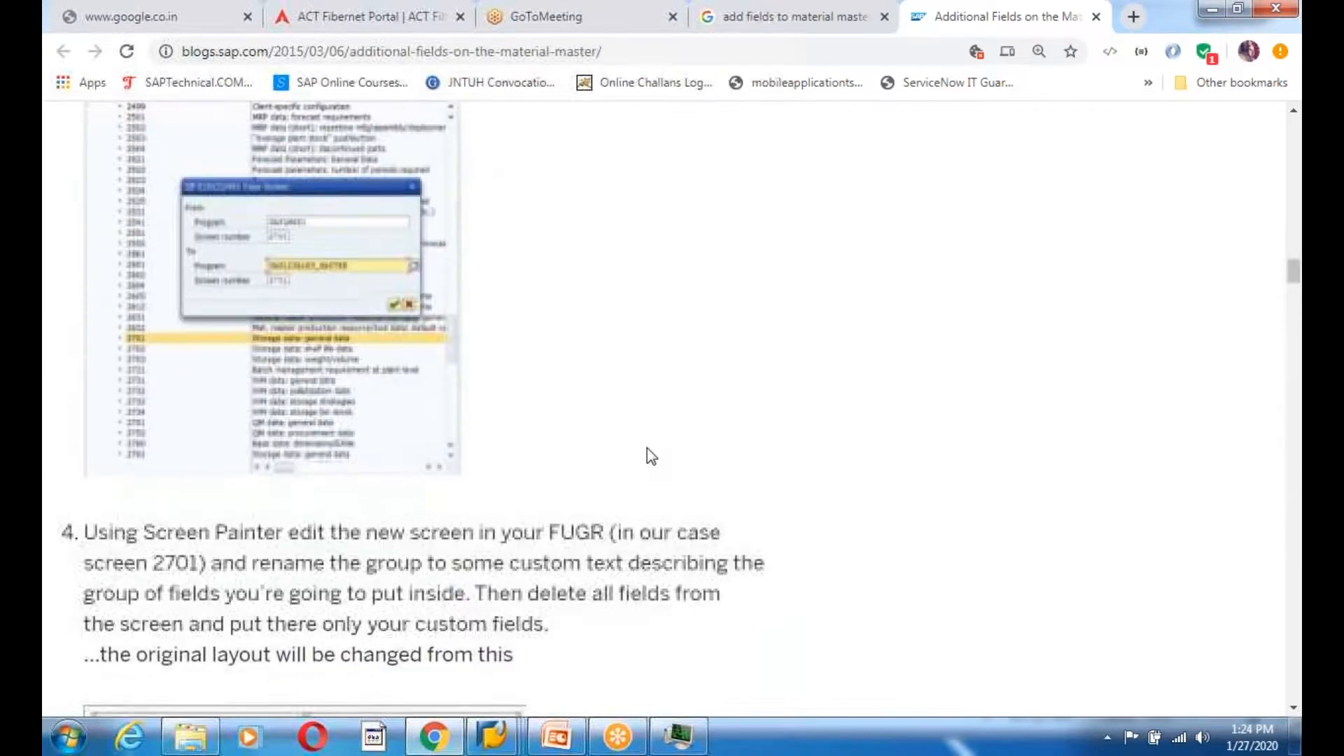
scroll(647, 455, up, 8)
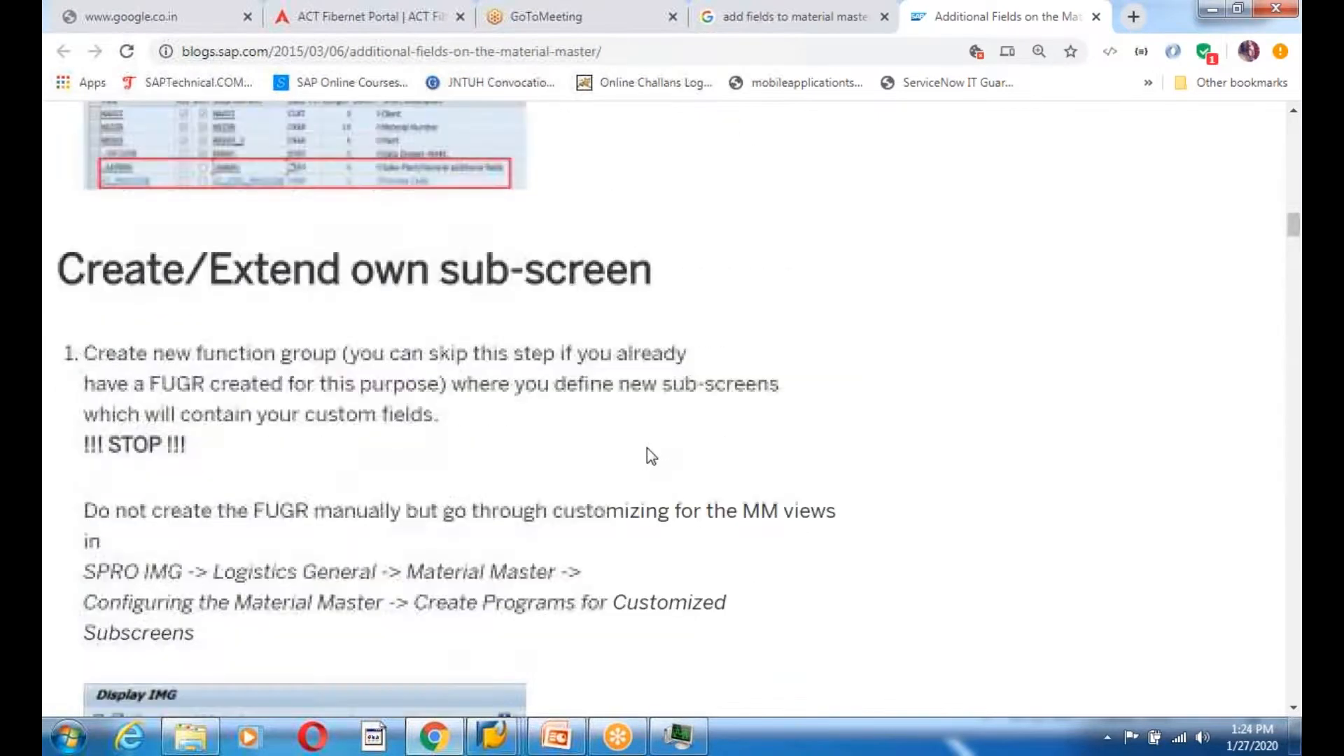
scroll(648, 455, down, 4)
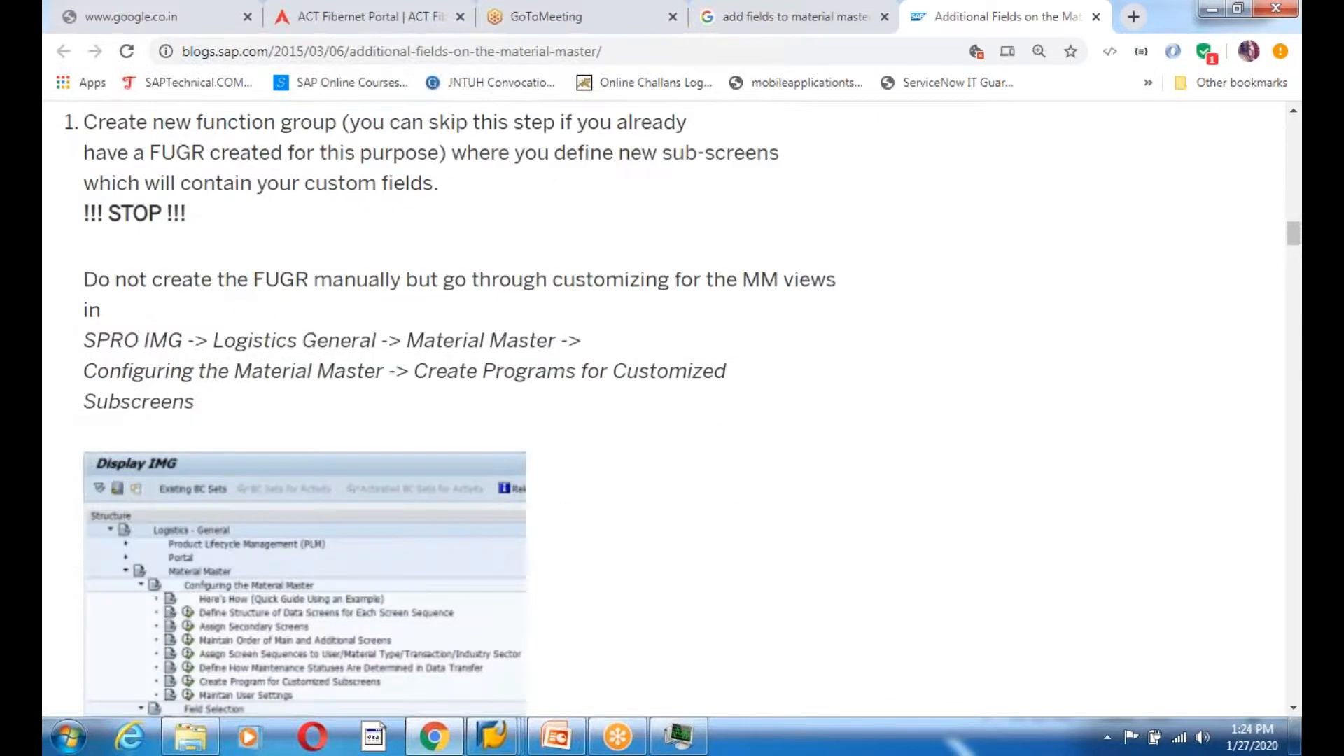
scroll(424, 346, down, 8)
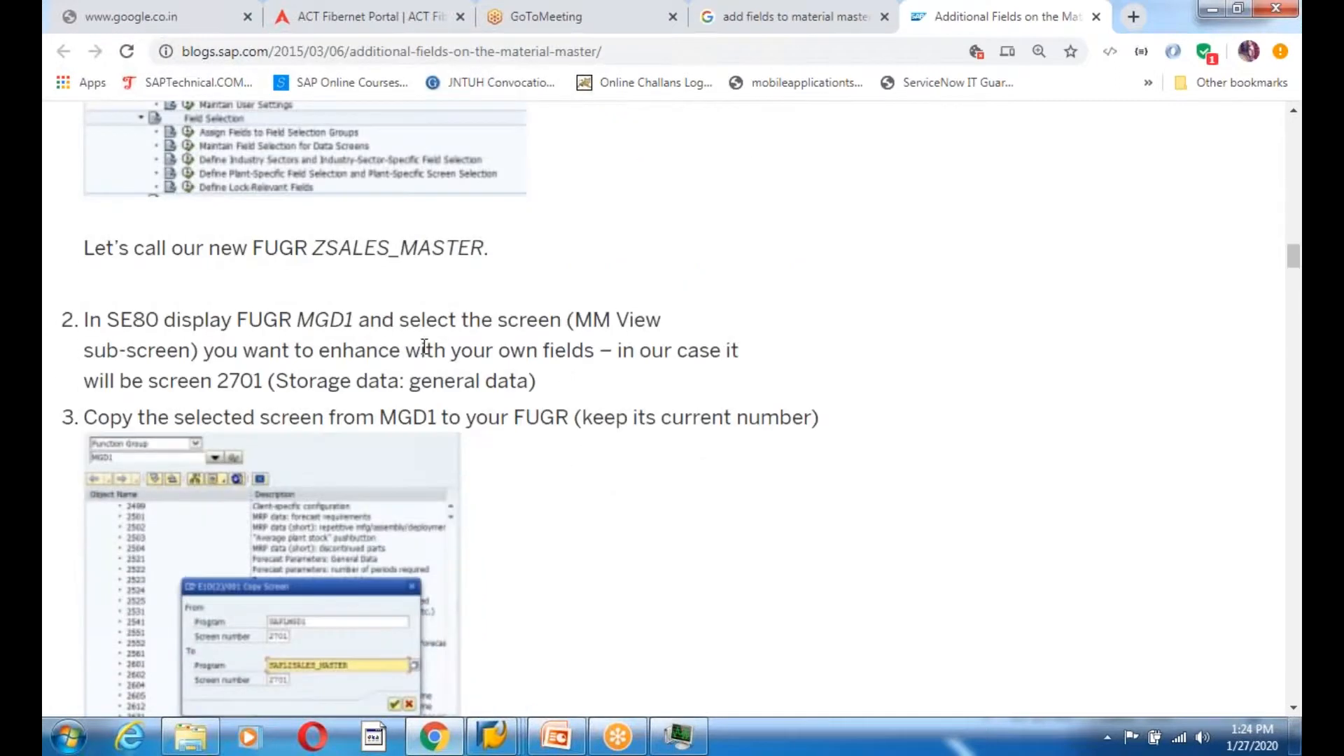
drag(297, 321, 354, 322)
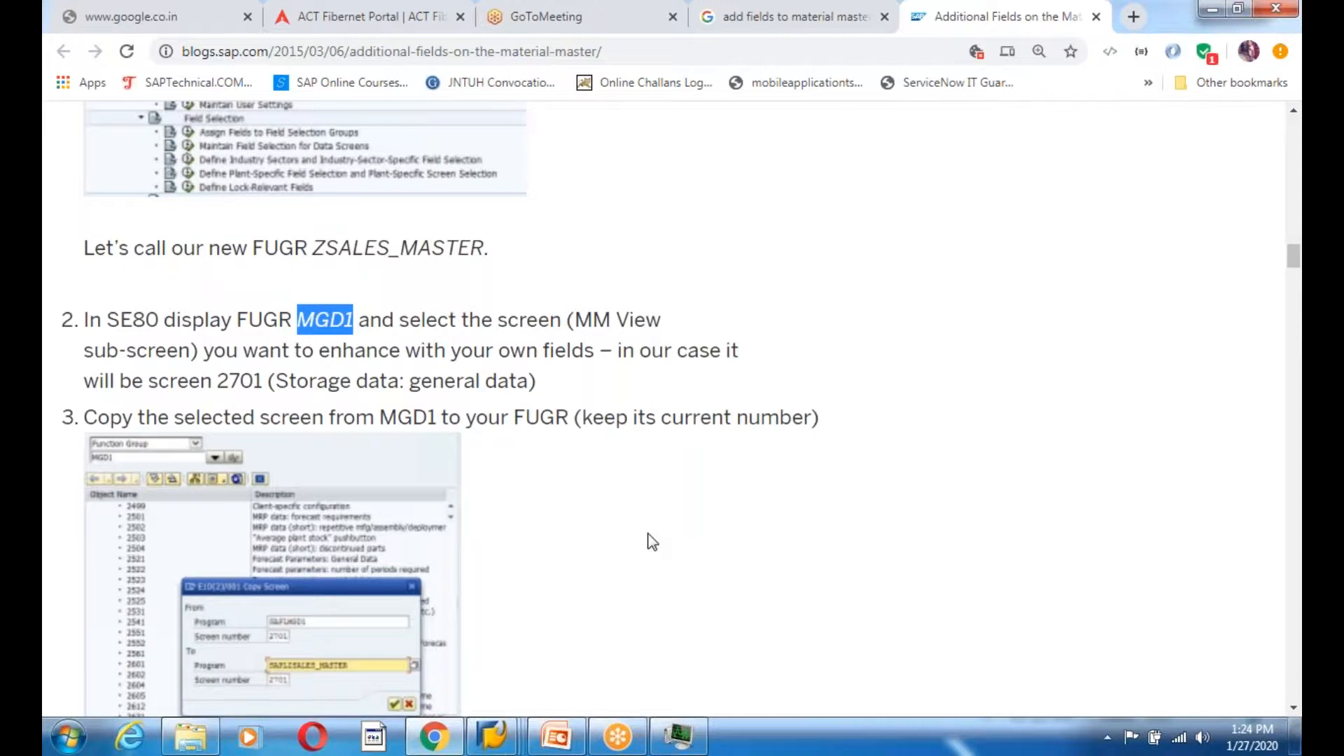
Return to the SAP Object Navigator and display function group MGD1 in the Repository Browser
key(alt+Tab)
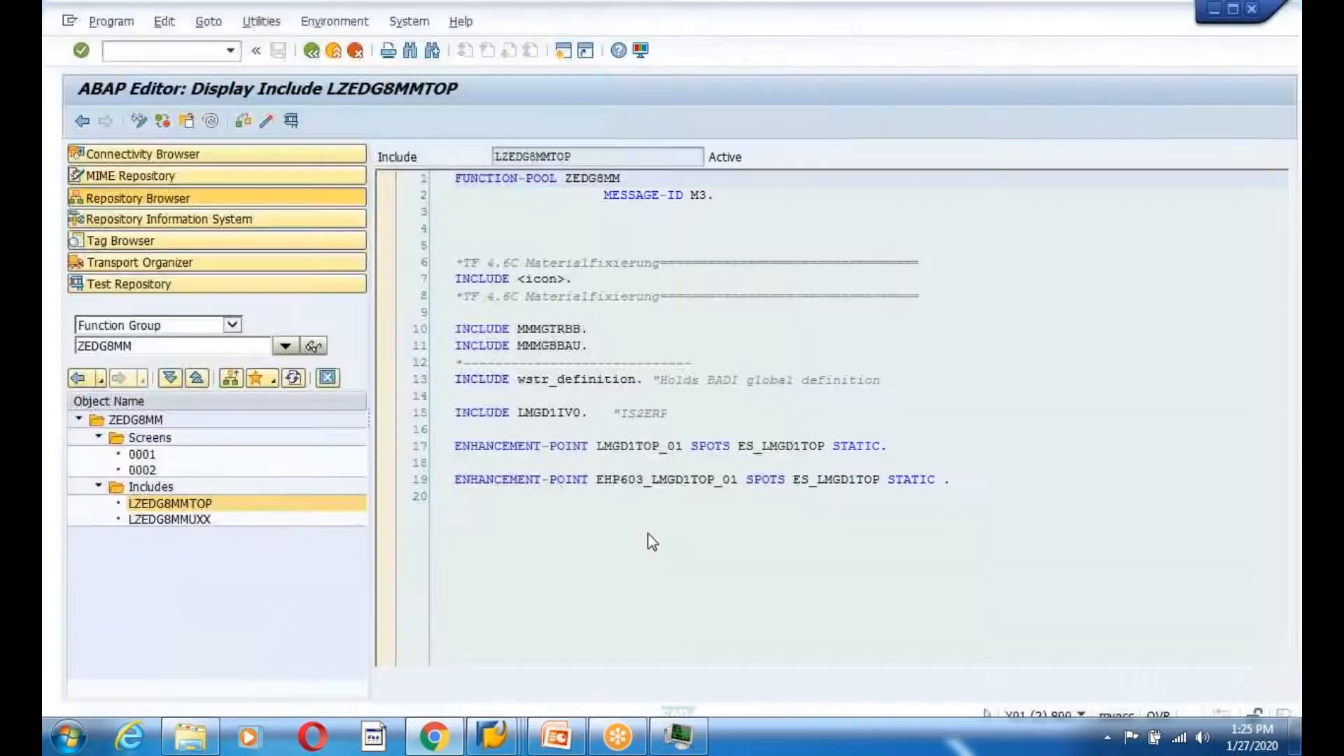
click(203, 346)
key(BackSpace)
key(BackSpace)
key(BackSpace)
key(BackSpace)
key(BackSpace)
key(BackSpace)
key(BackSpace)
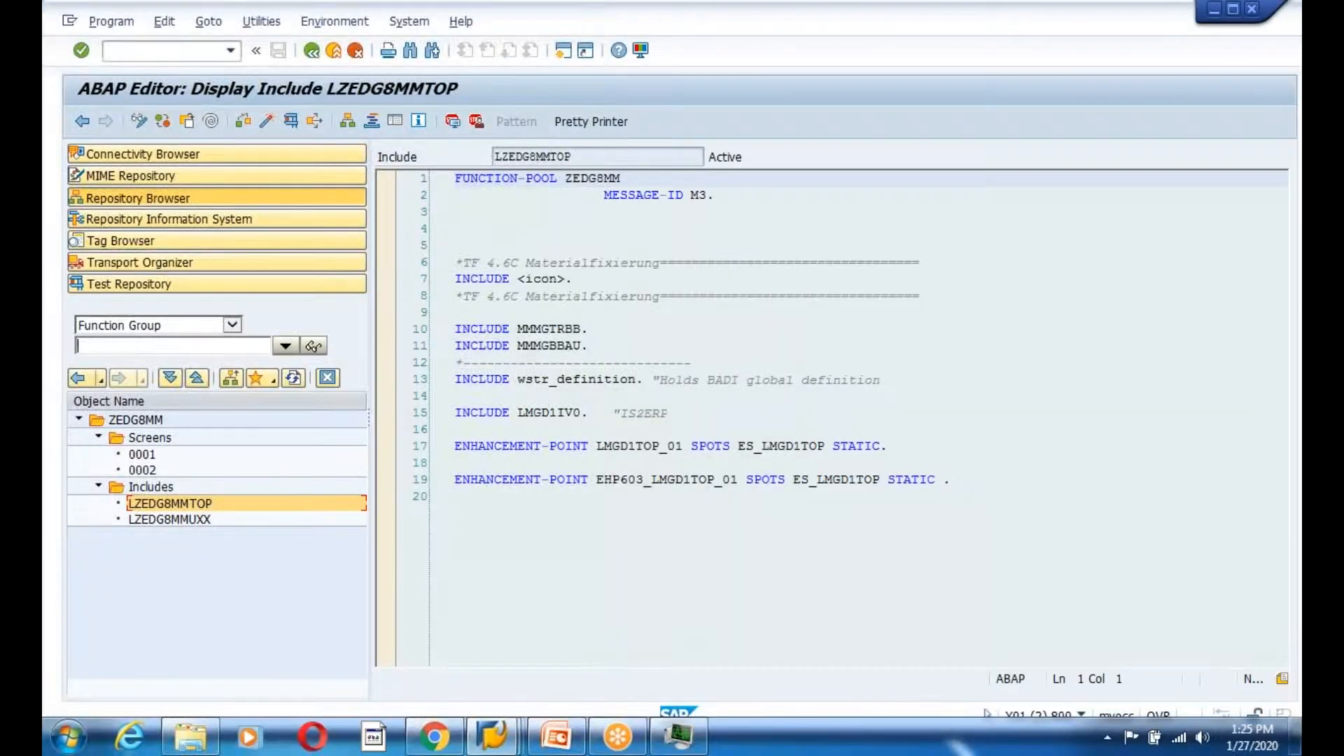
text(MGD1)
key(Return)
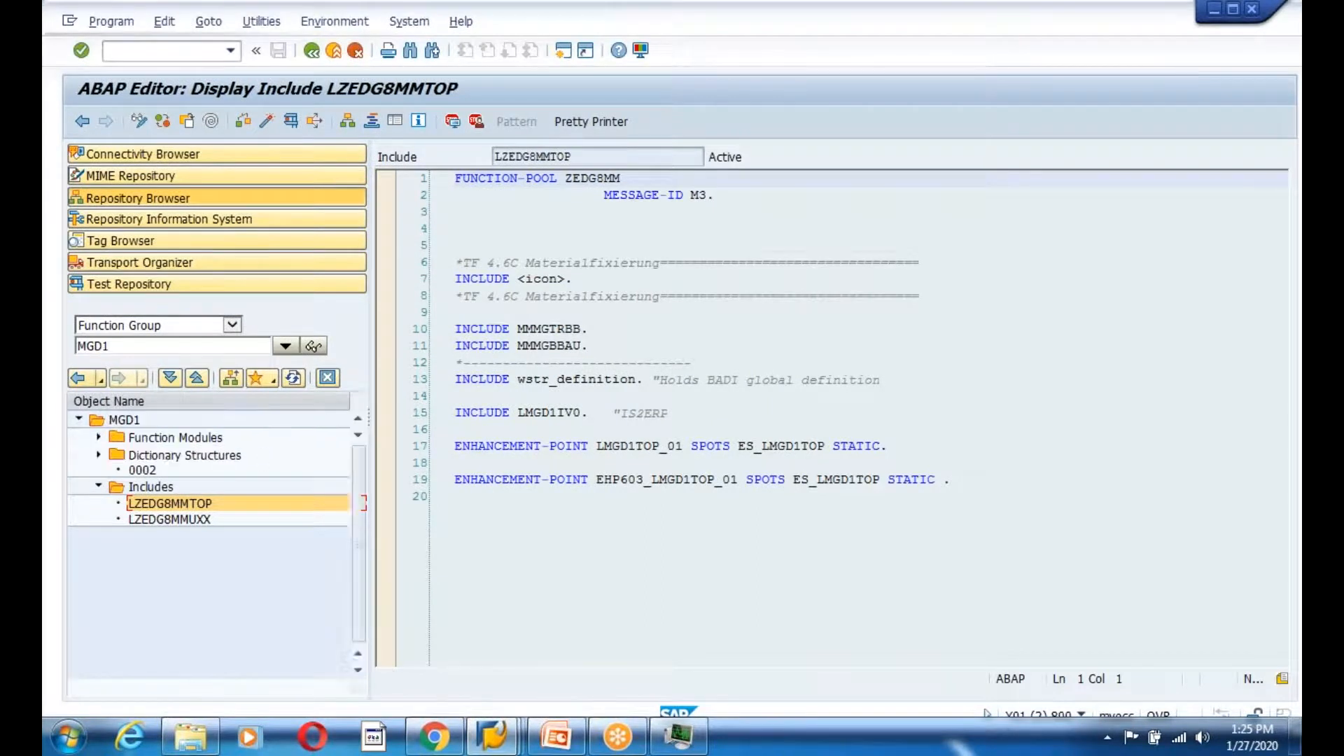
Check the blog for the screen to enhance, expand the Screens of function group MGD1 in SAP, and select screen 2701
key(alt+Tab)
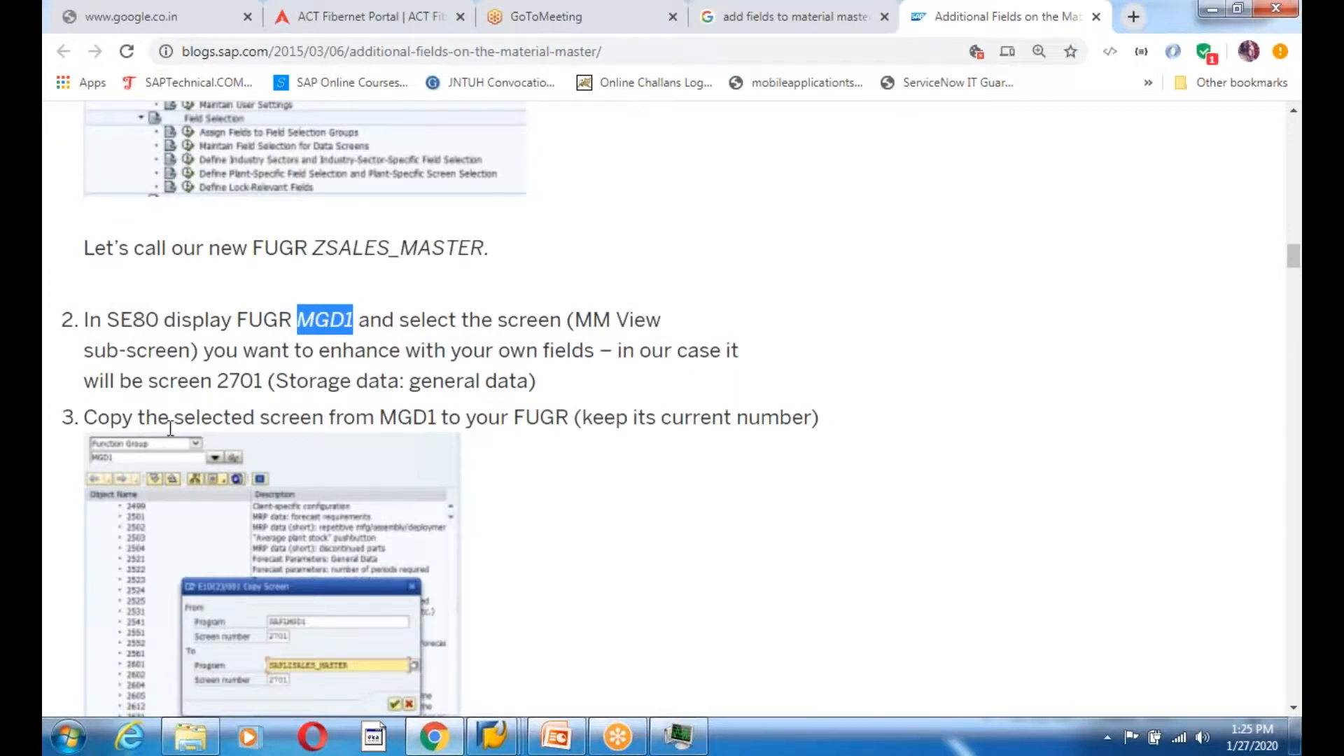
click(265, 389)
key(alt+Tab)
click(112, 565)
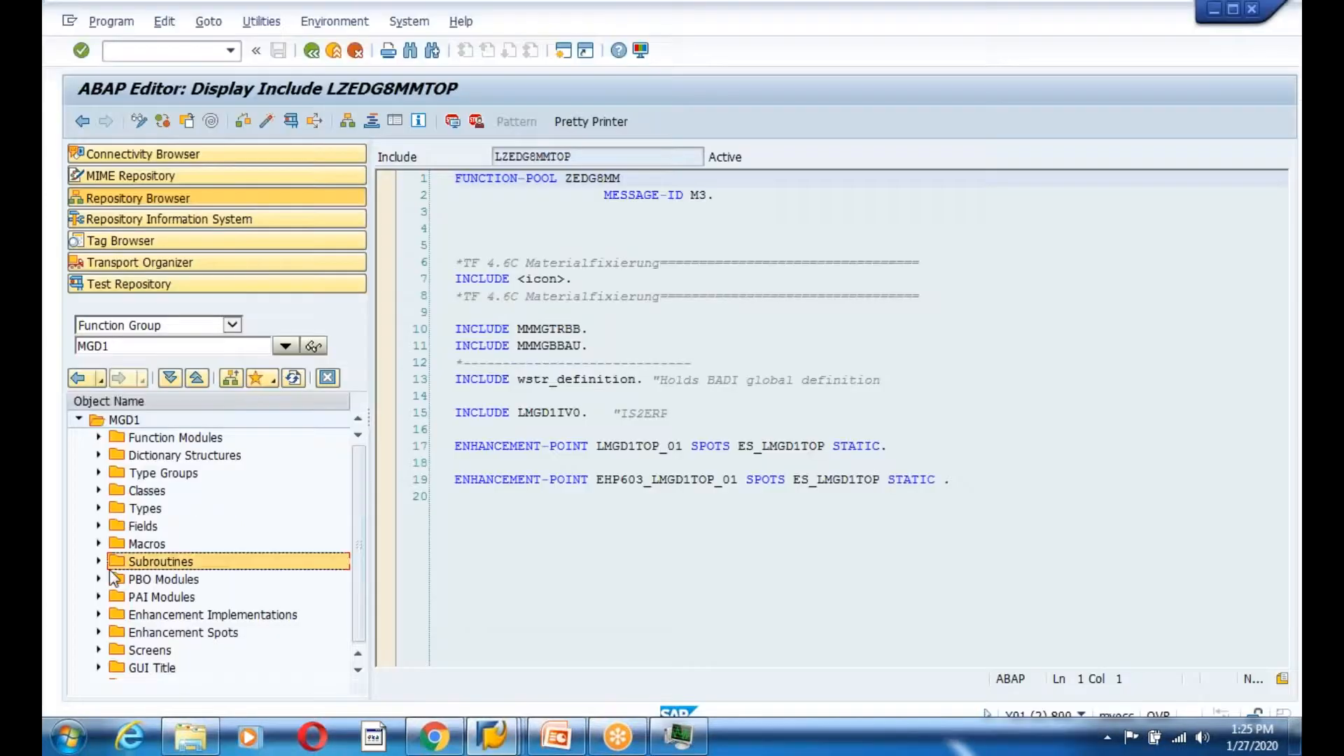
click(133, 581)
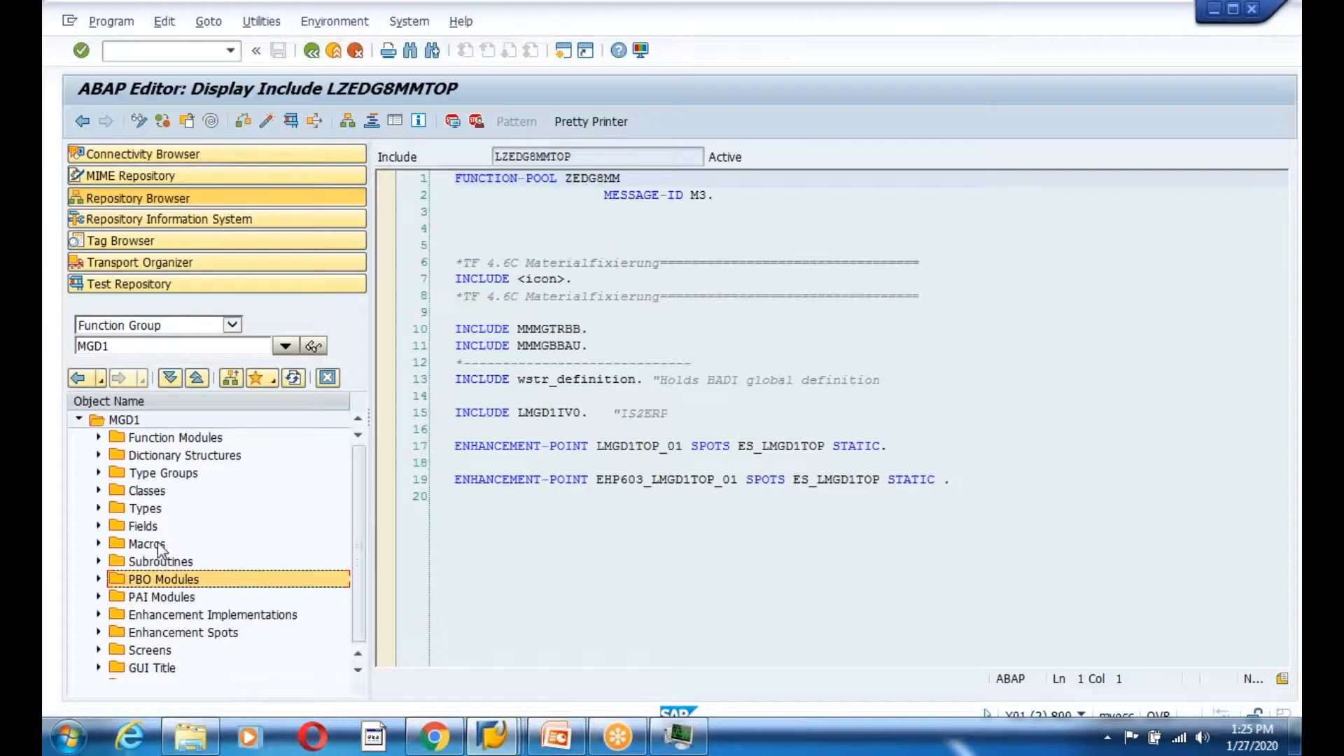
click(149, 600)
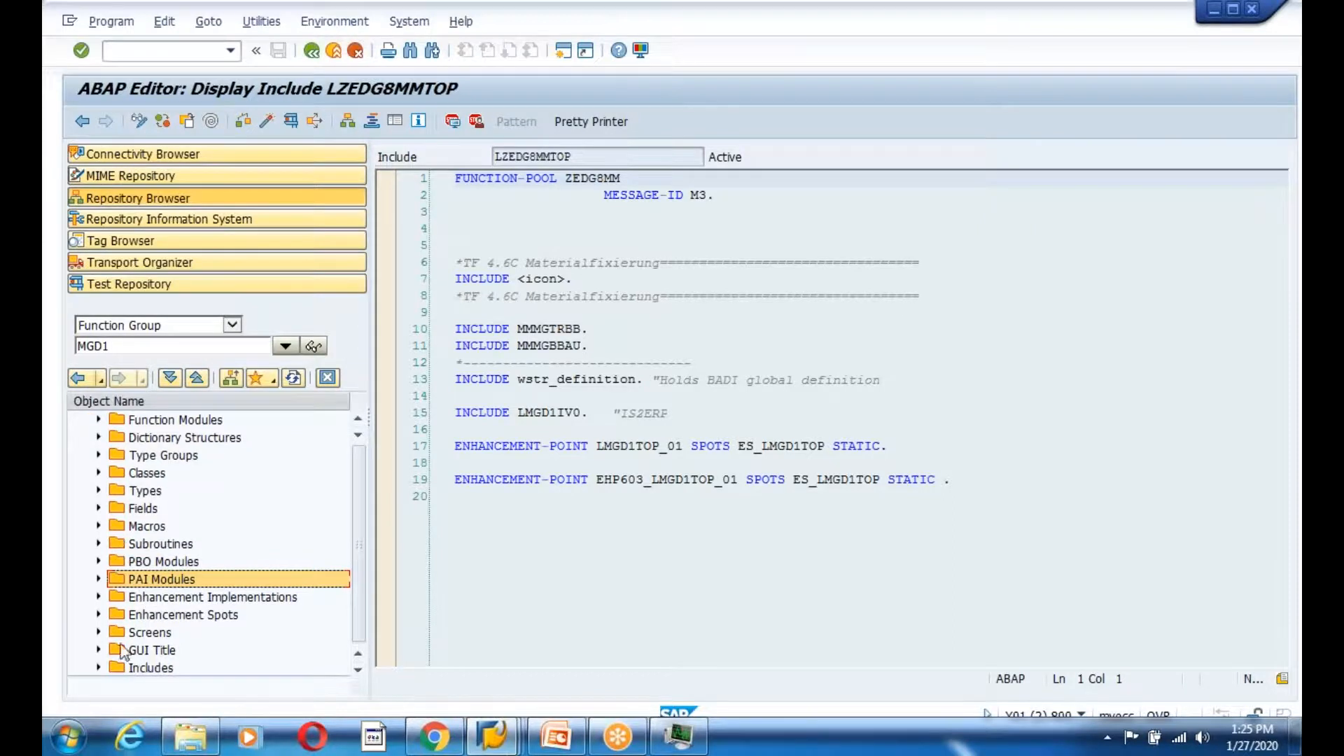
click(98, 633)
drag(358, 462, 359, 611)
scroll(167, 549, up, 3)
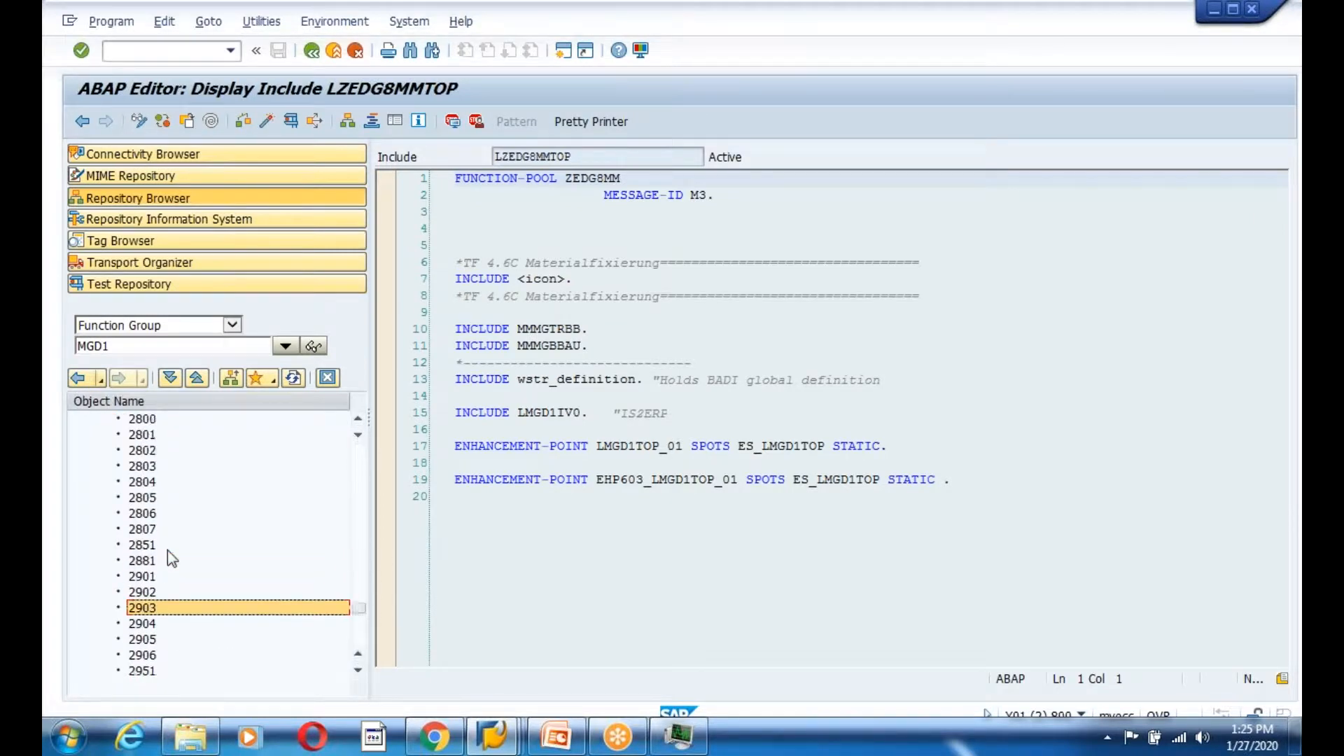
scroll(172, 559, up, 2)
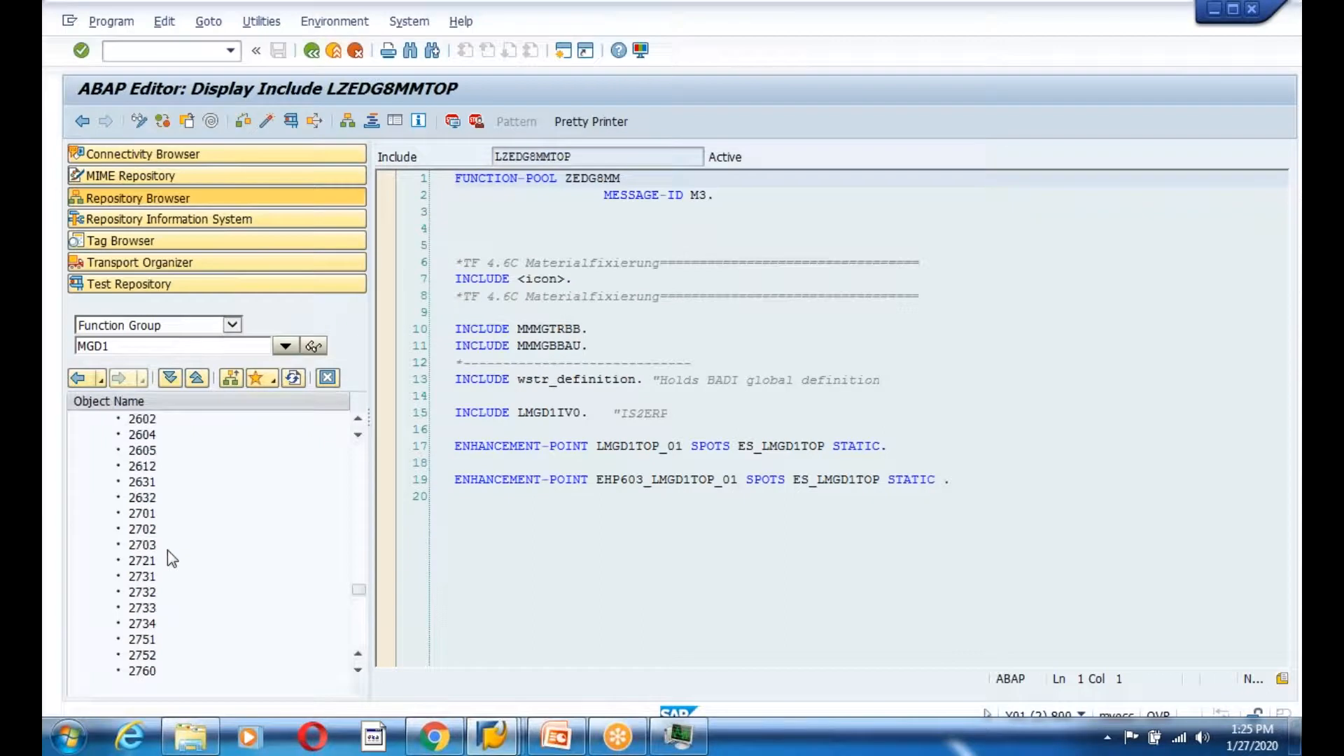
click(143, 519)
Check the blog's step on copying the selected screen from MGD1 to the custom function group, and return to SAP
click(435, 737)
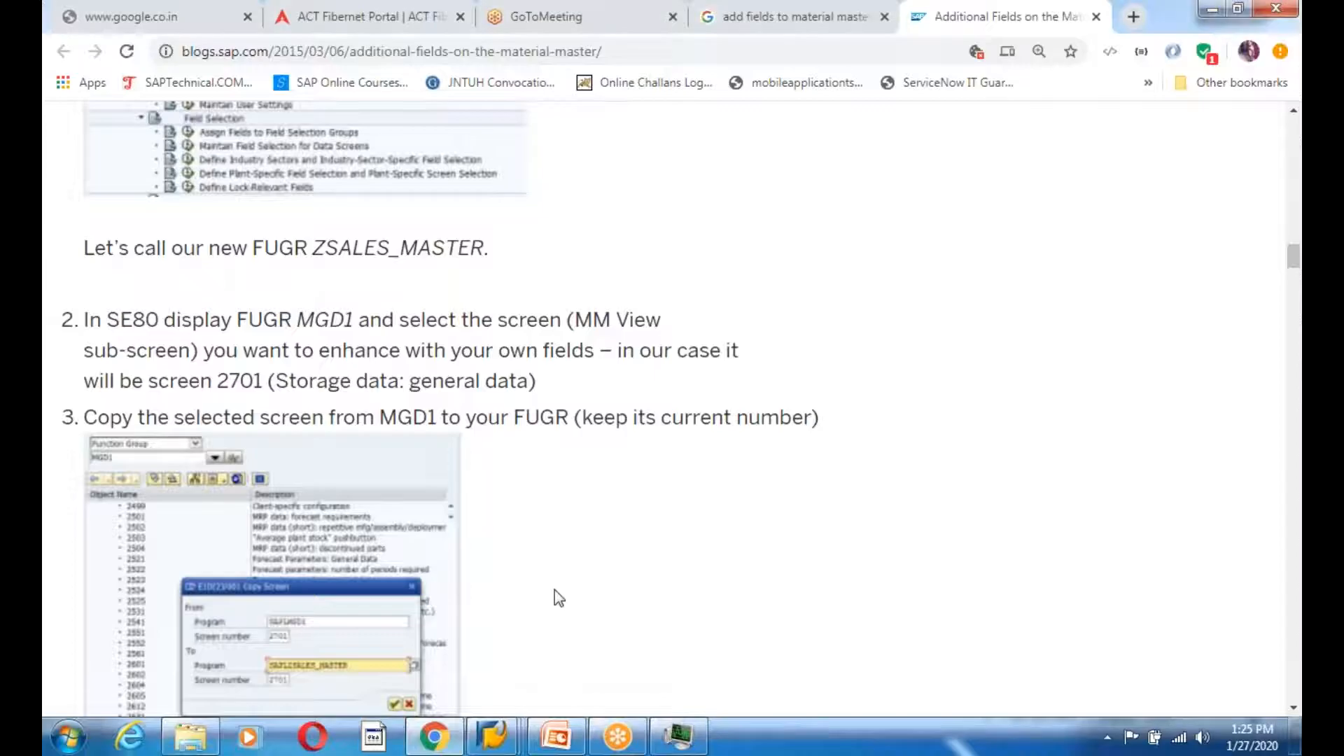
key(alt+Tab)
key(alt+Tab)
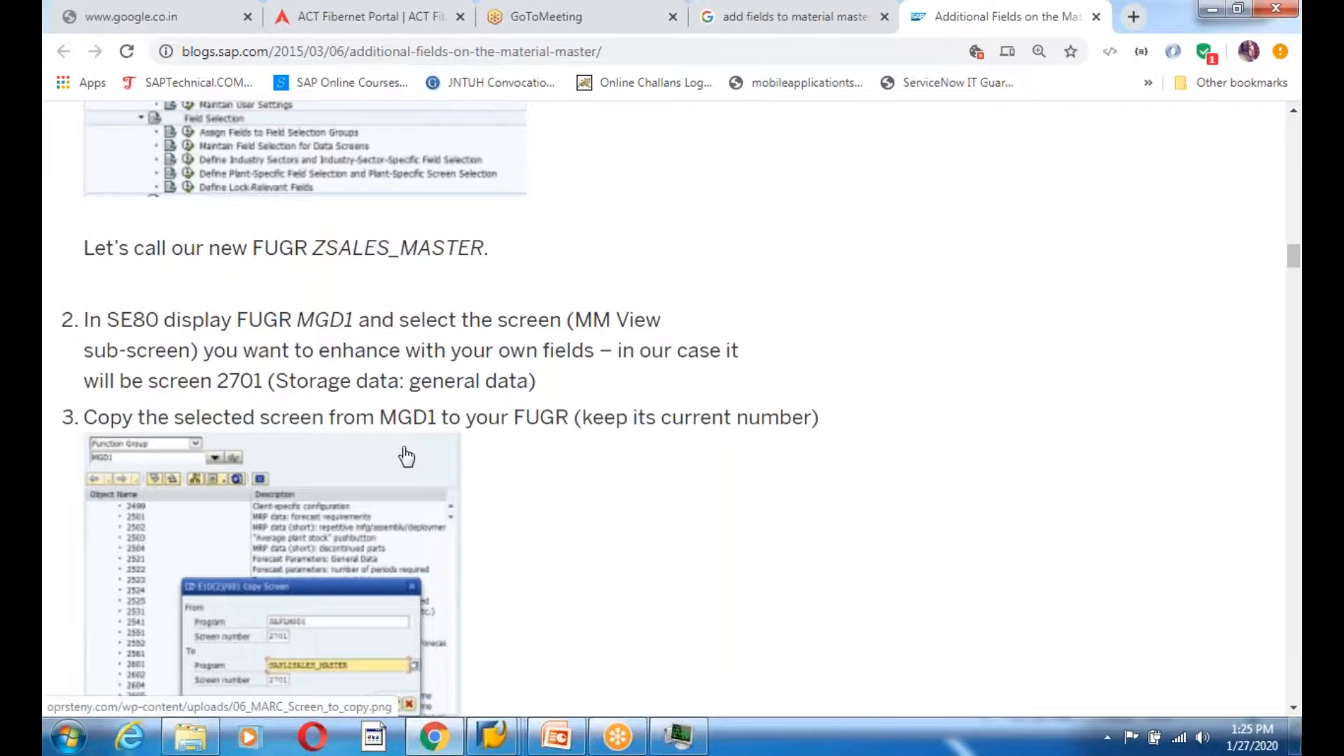
key(alt+Tab)
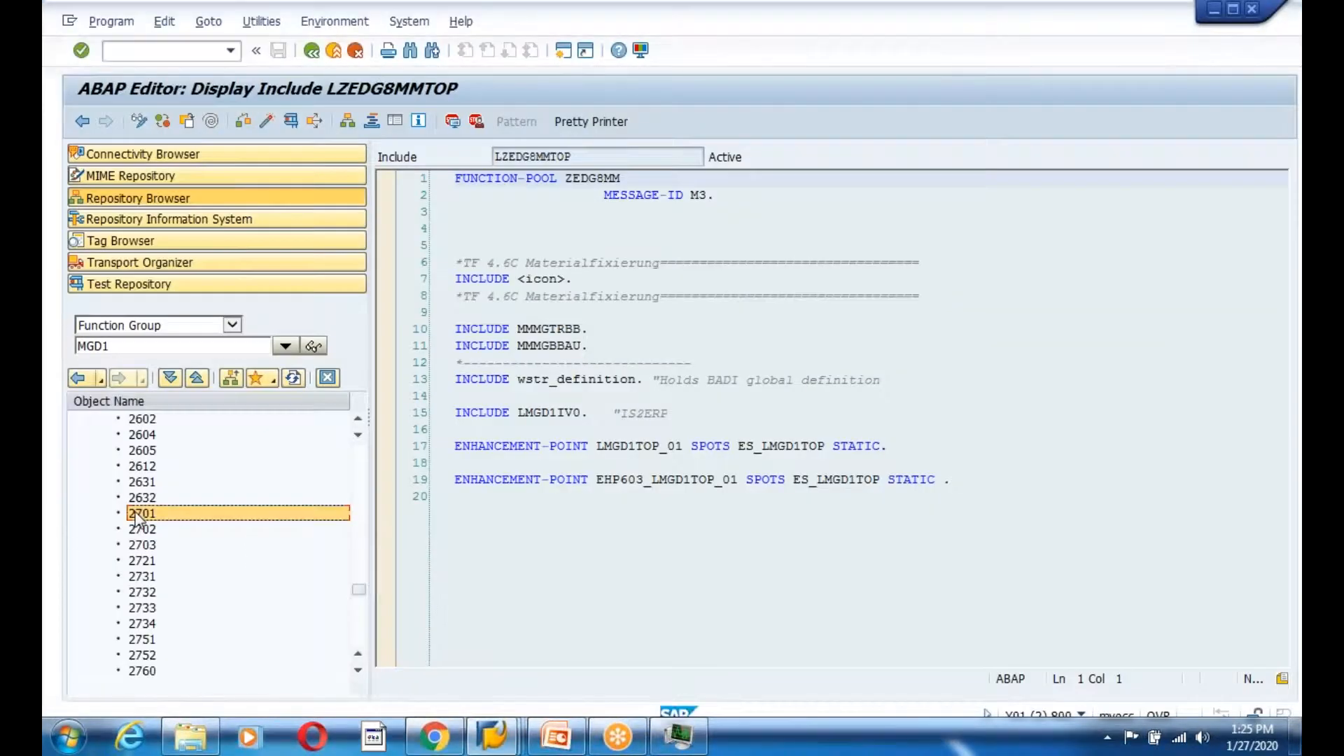
Start a copy of screen 2701 from program SAPLMGD1 and select the target program for replacement
right_click(137, 519)
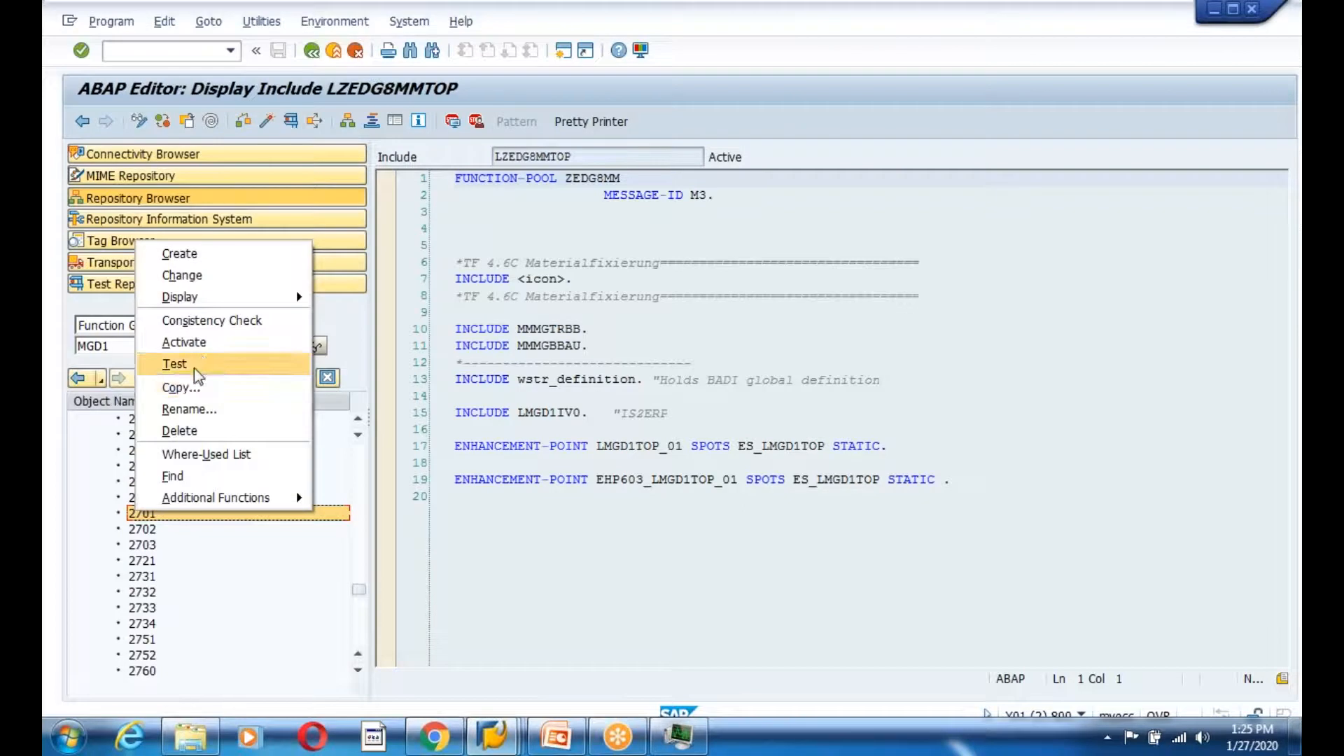
click(180, 389)
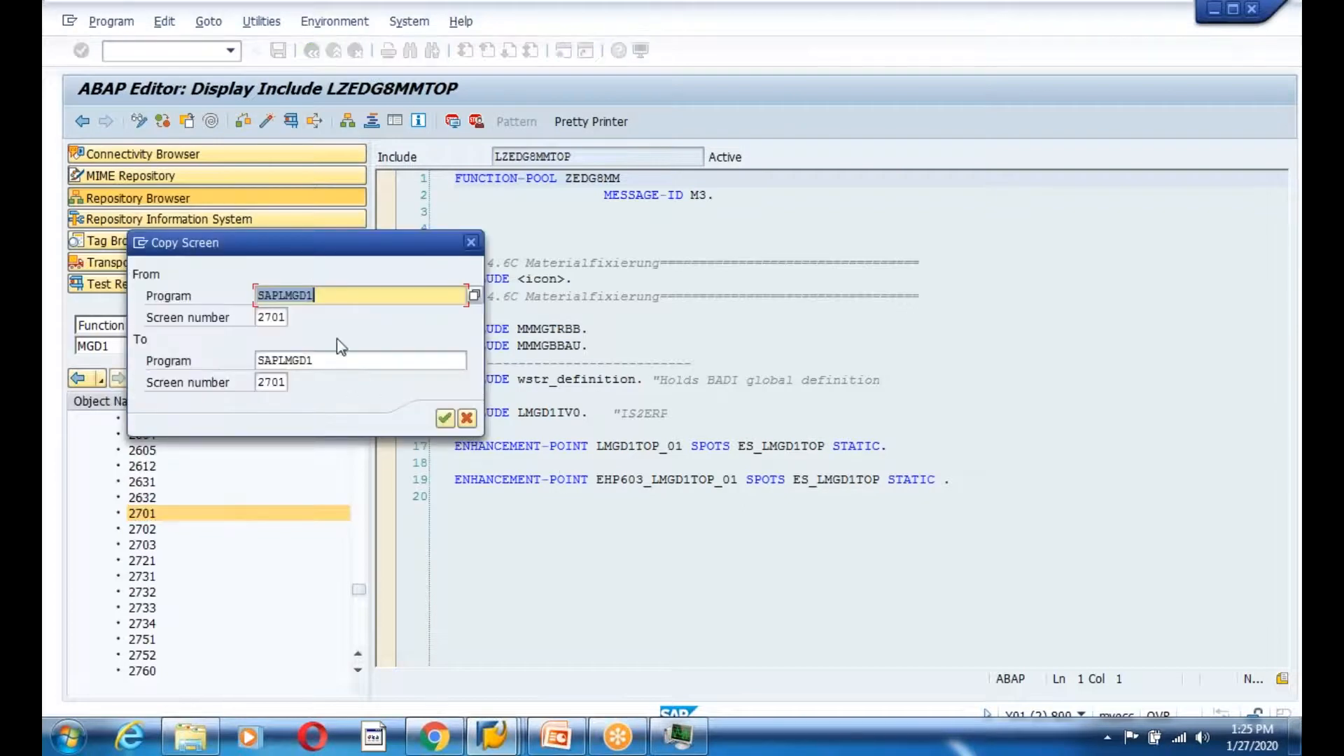
click(323, 288)
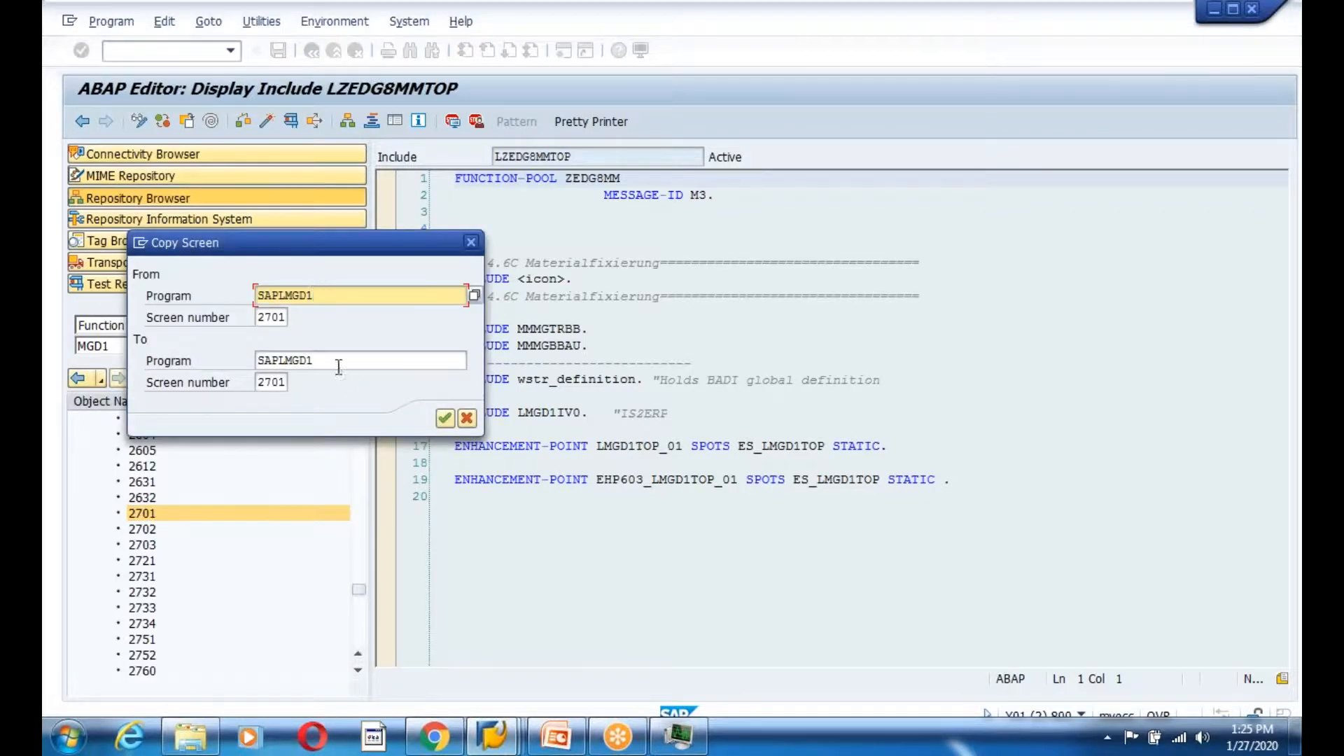
click(337, 362)
key(alt+Tab)
key(alt+Tab)
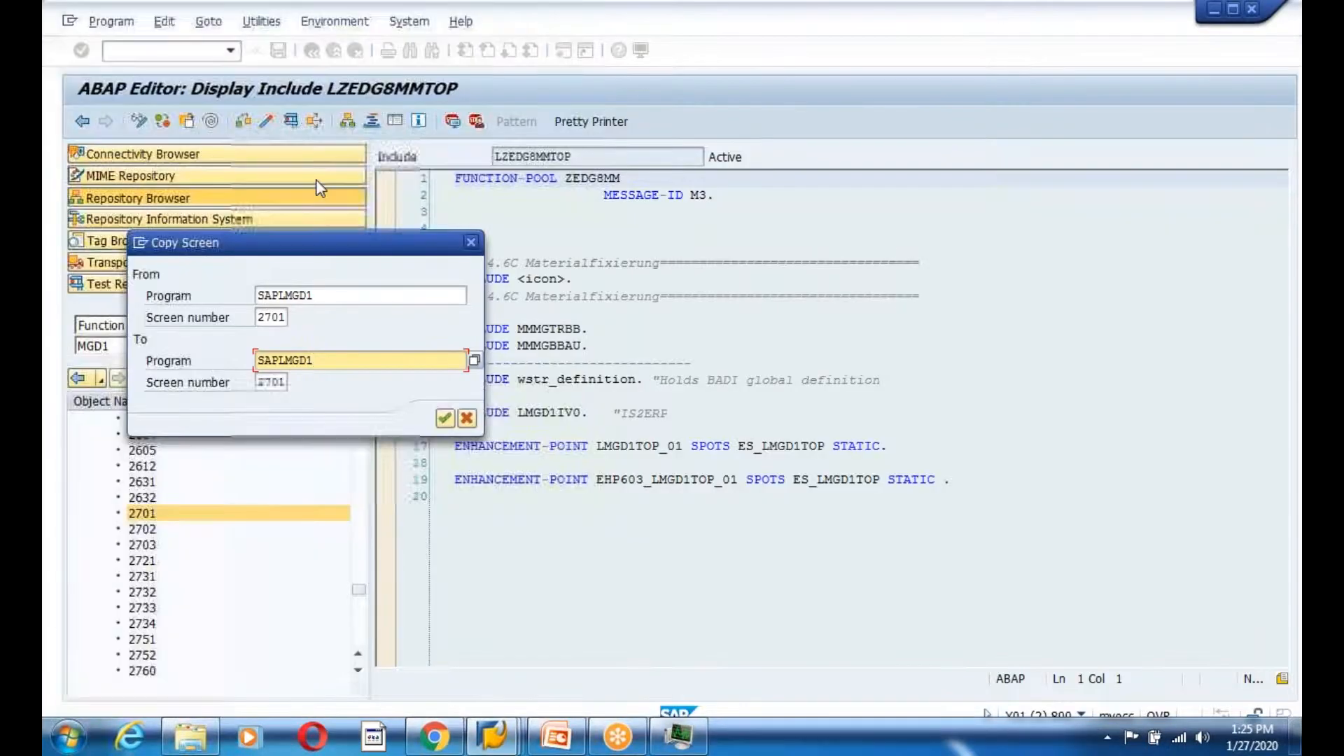
Open a new SAP session, start transaction SE80 and display function group ZEDG8MM
mouse_move(492, 735)
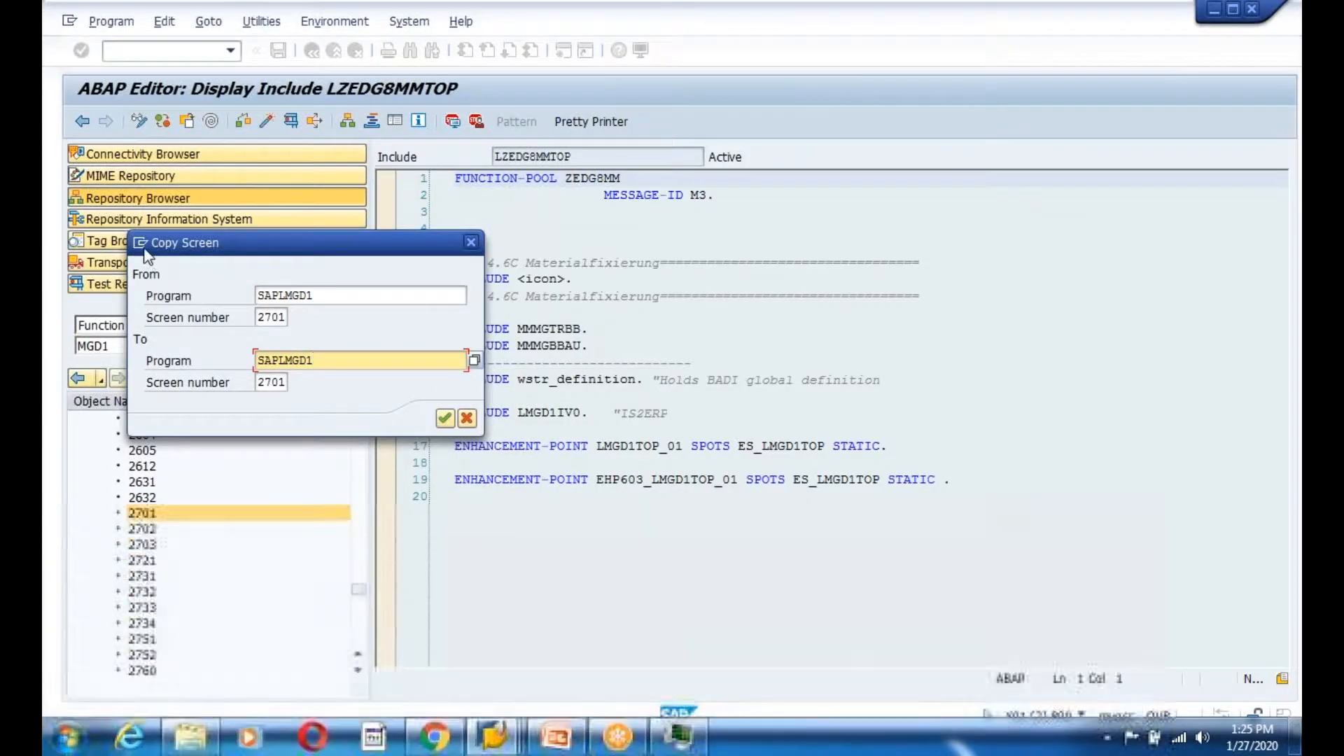
click(141, 245)
click(168, 317)
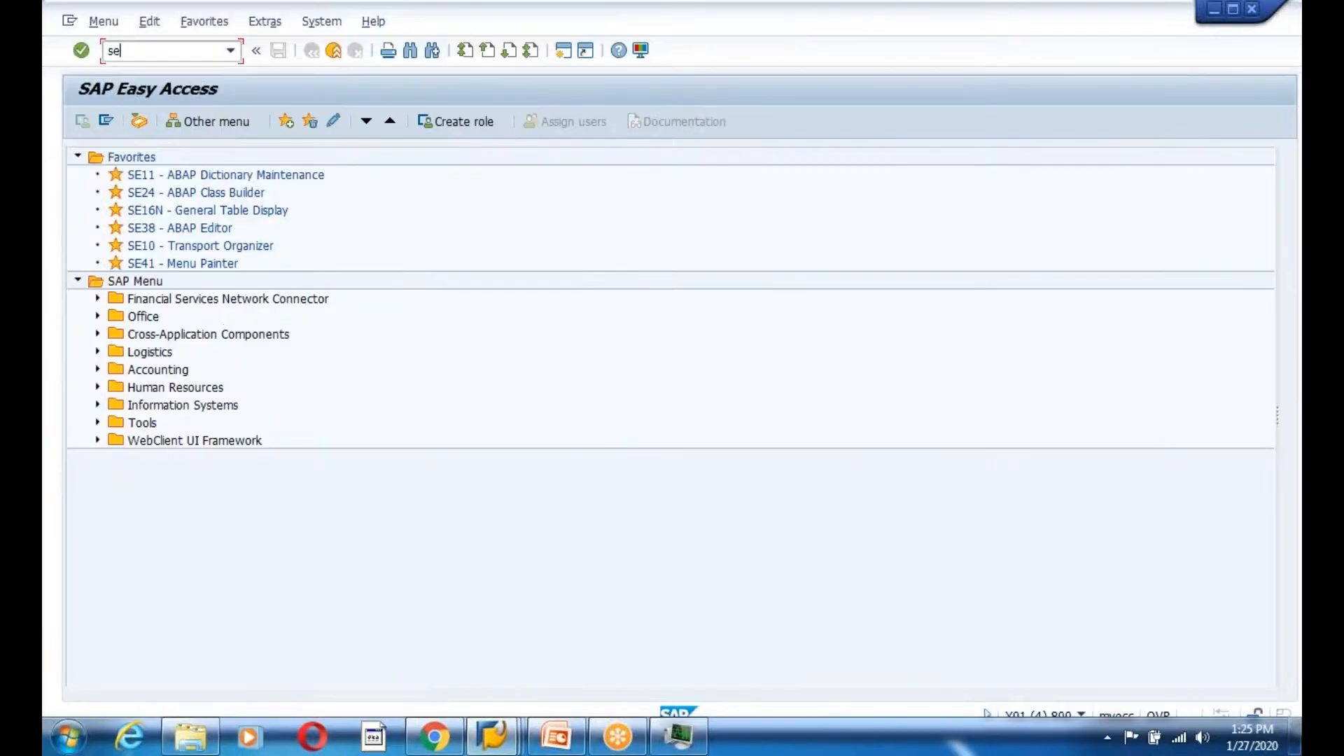
key(Return)
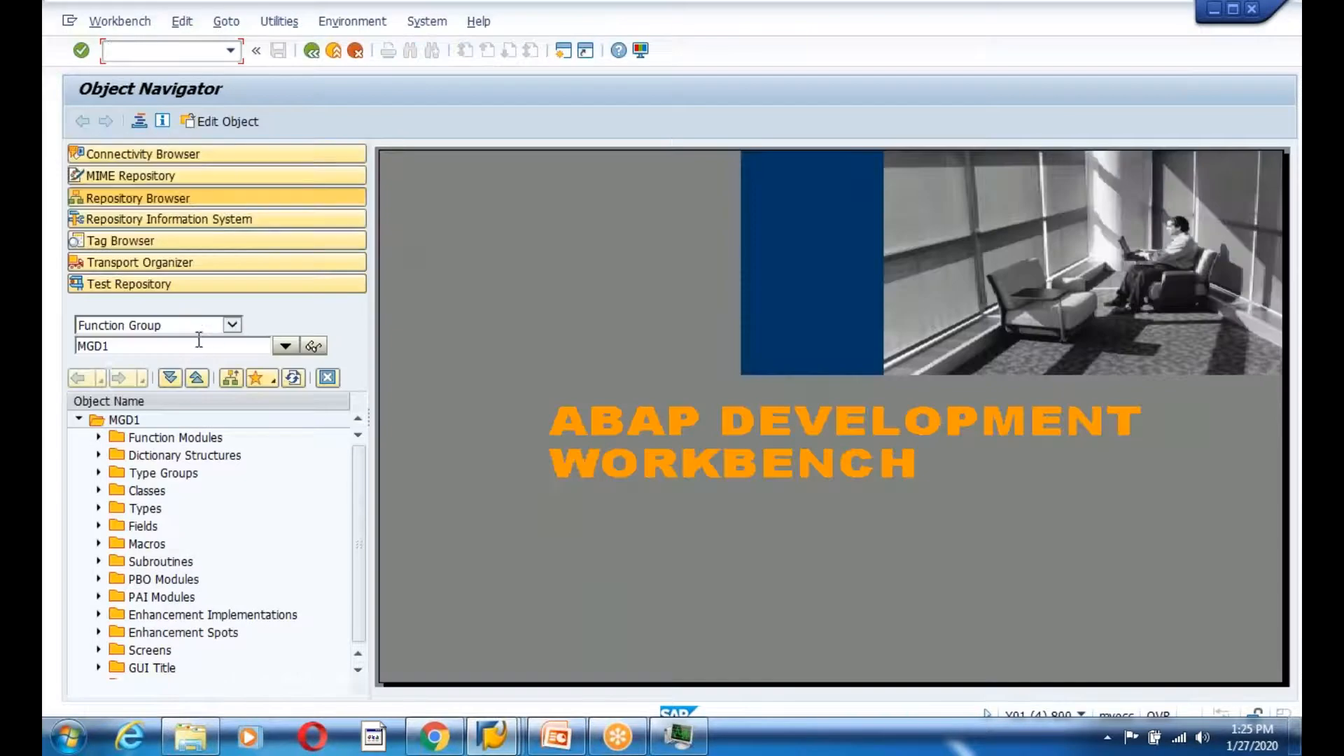
click(123, 350)
key(Return)
Open the master program of function group ZEDG8MM and copy its program name
click(129, 423)
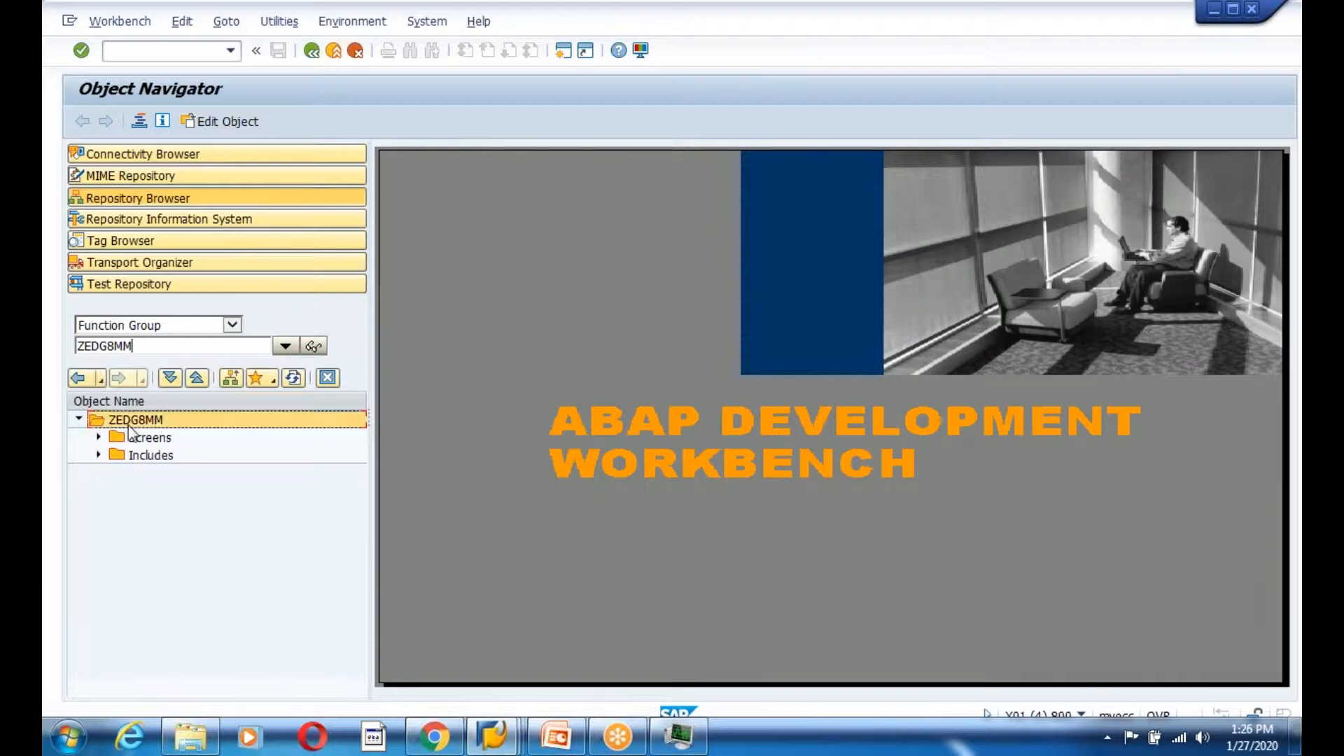
double_click(129, 423)
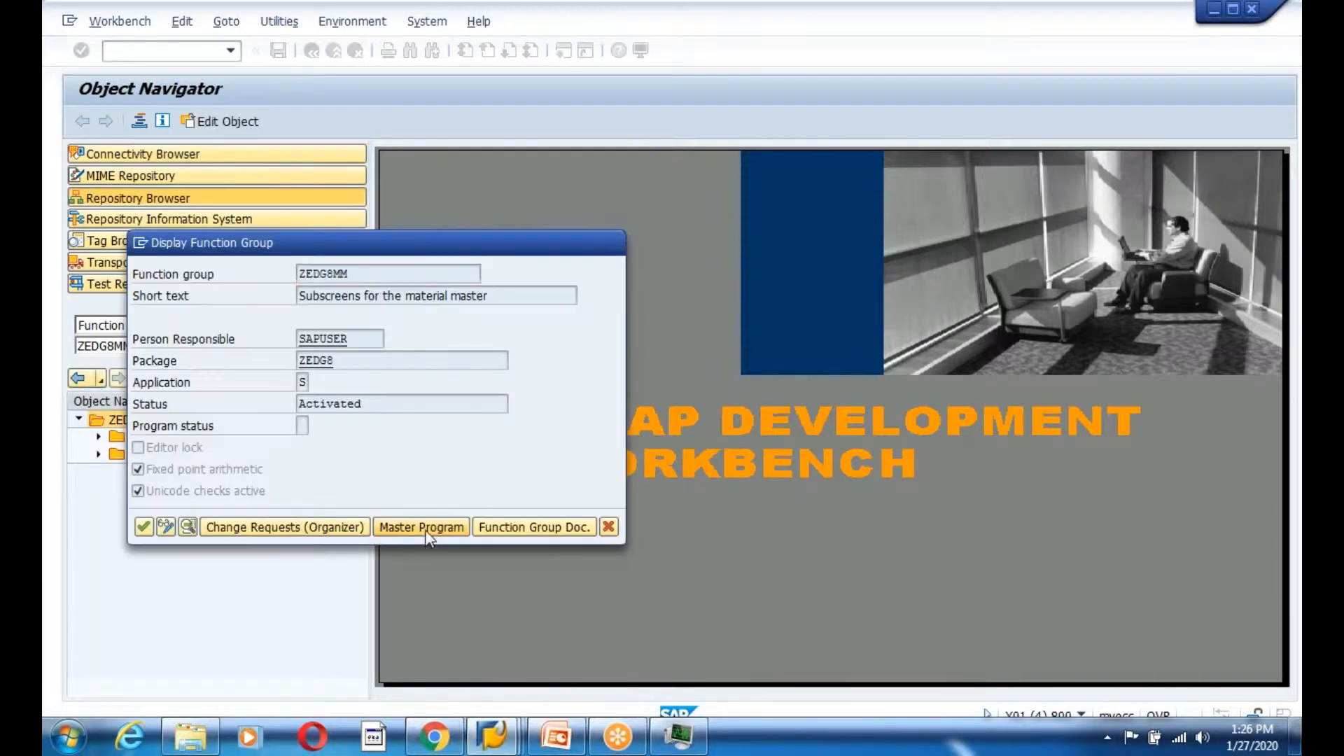
click(423, 529)
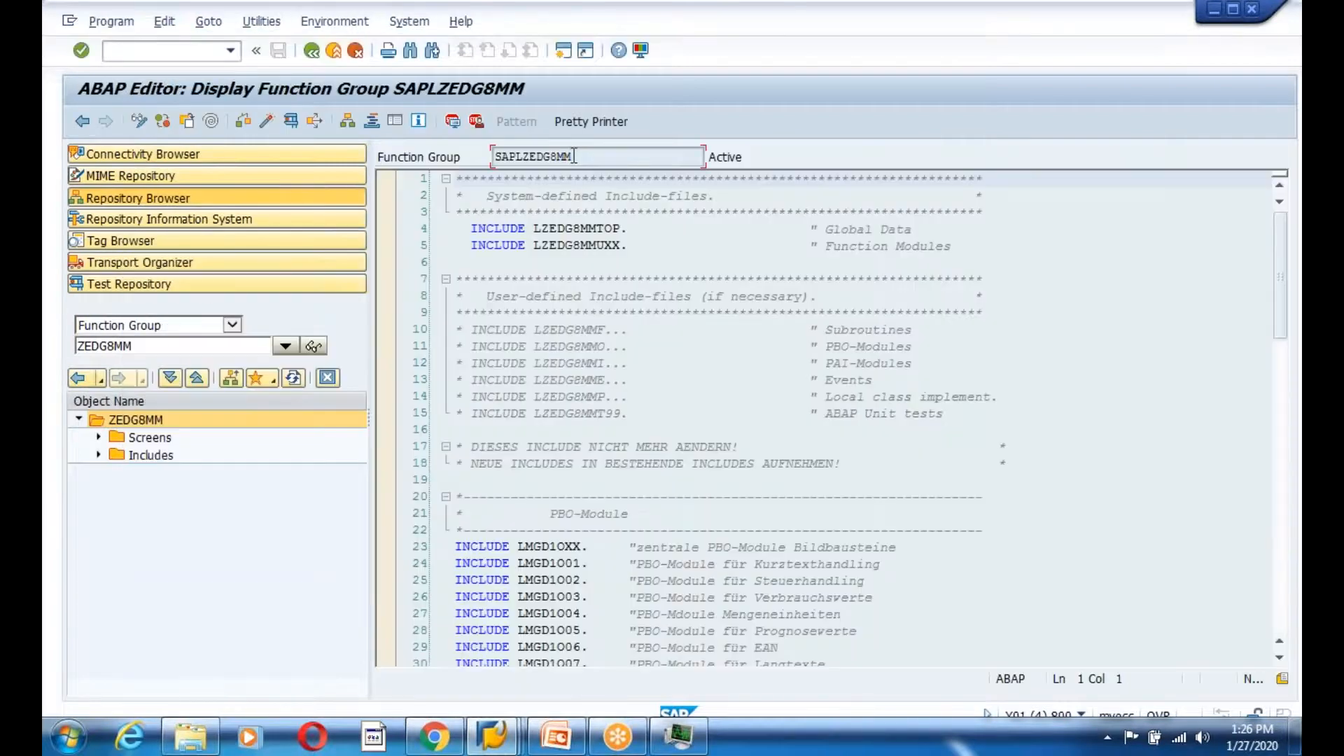
drag(574, 156, 500, 154)
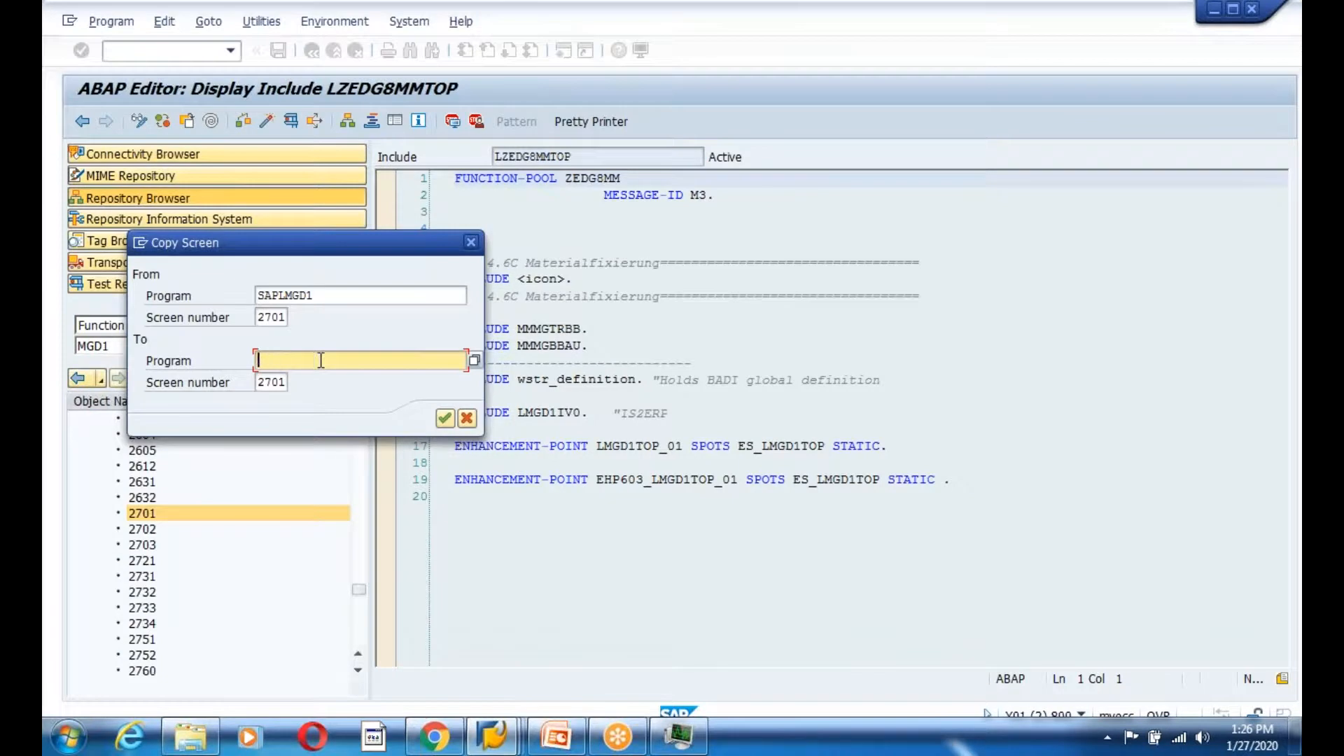
Copy screen 2701 to program SAPLZEDG8MM under the same screen number, checking the blog's copy instructions before confirming
key(ctrl+v)
click(272, 381)
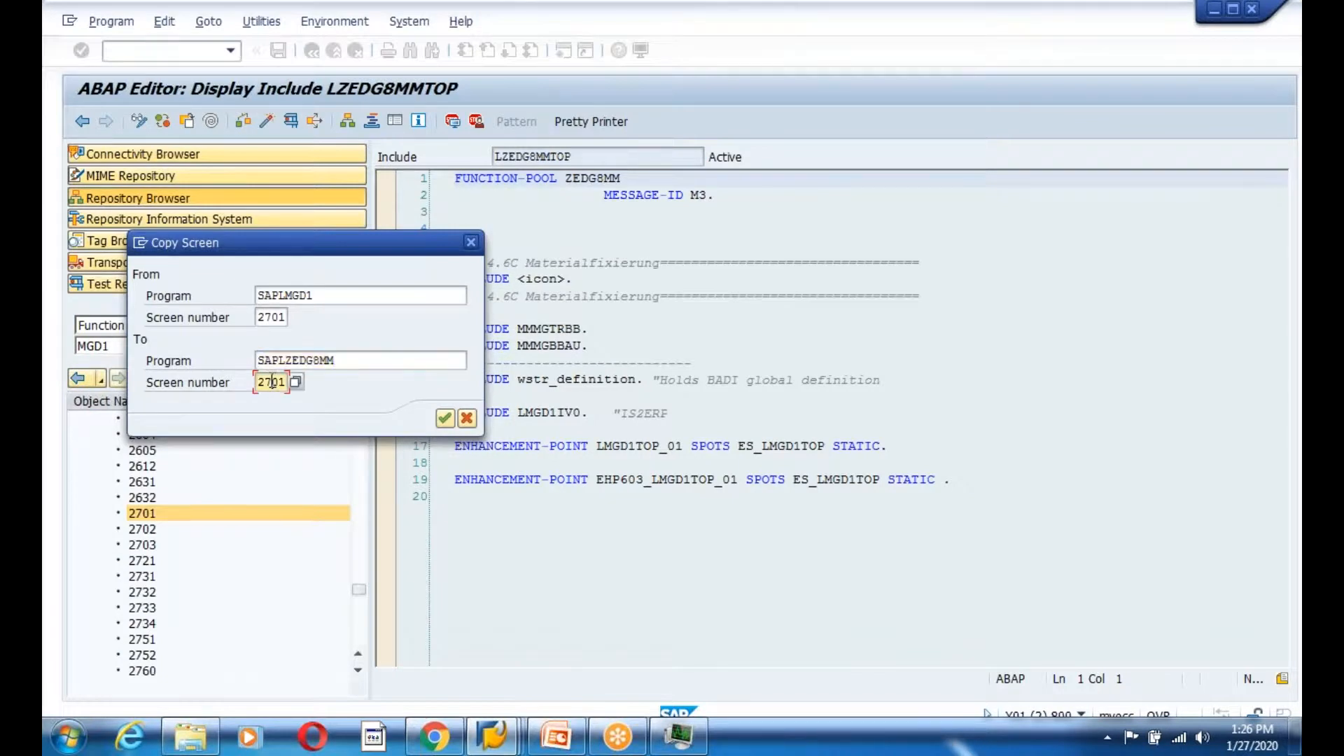
click(434, 736)
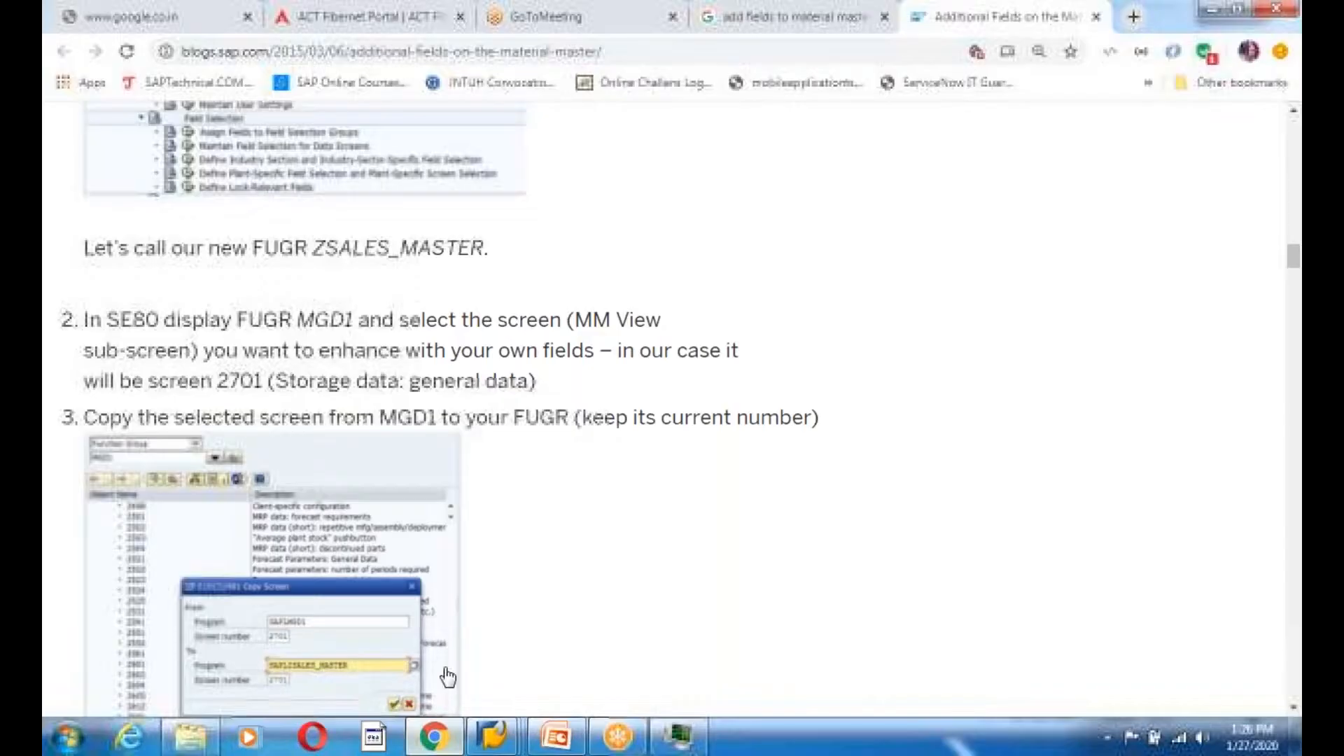
scroll(536, 486, down, 4)
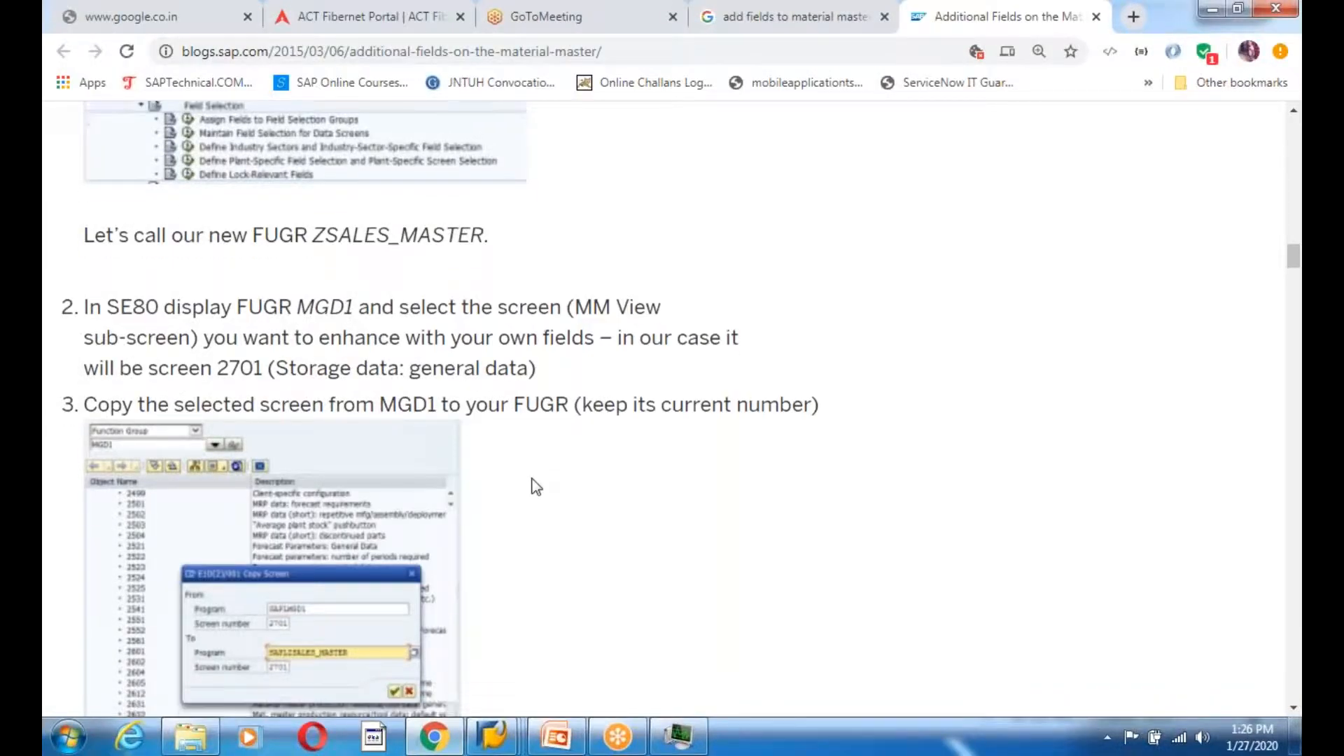
scroll(524, 498, down, 5)
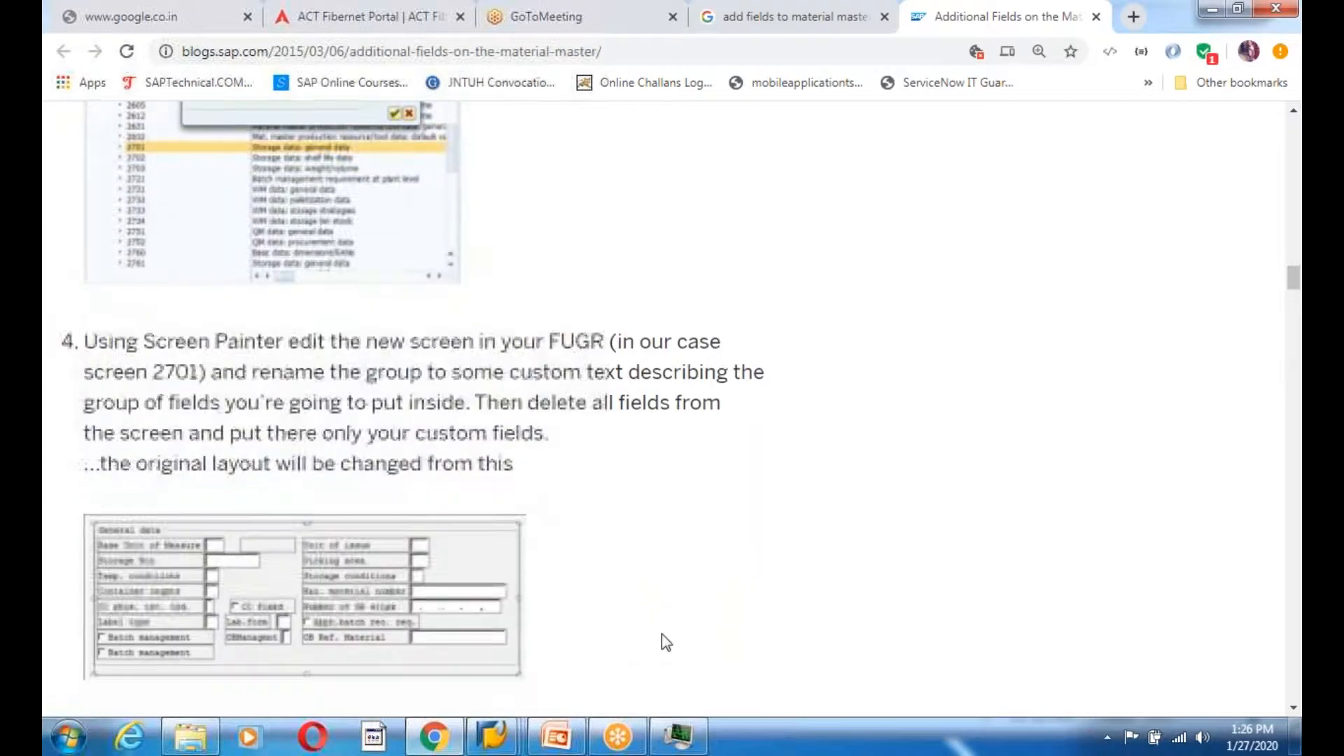
click(678, 736)
click(445, 419)
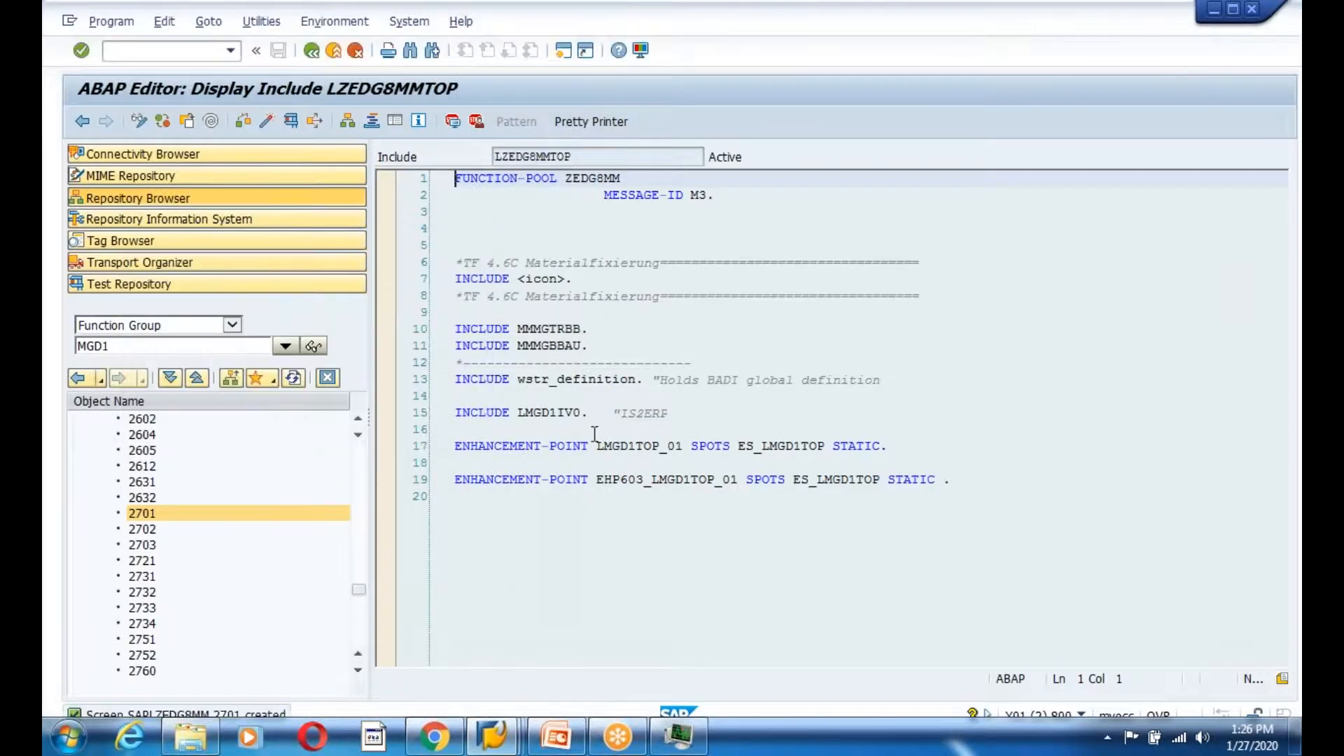
Look for the copied screen under the Screens of ZEDG8MM in the other session and redisplay the function group
click(494, 736)
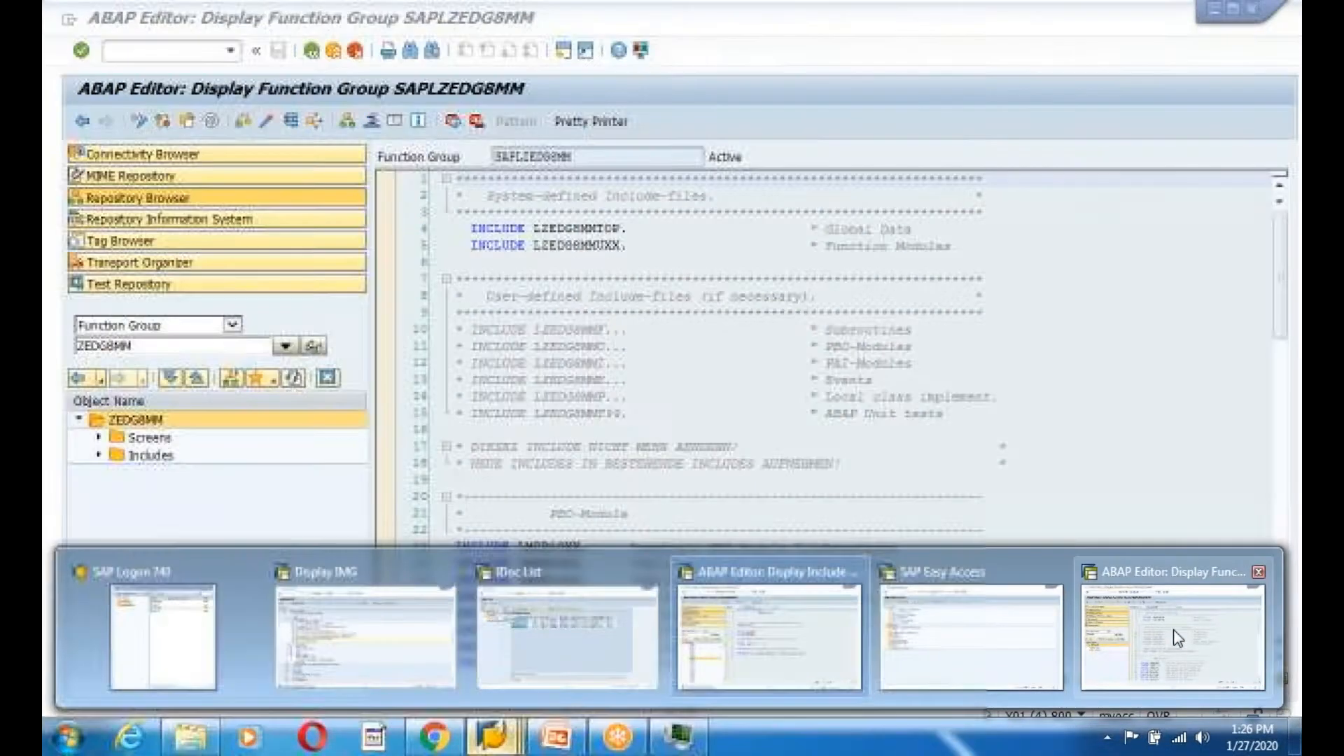
click(1169, 637)
click(98, 438)
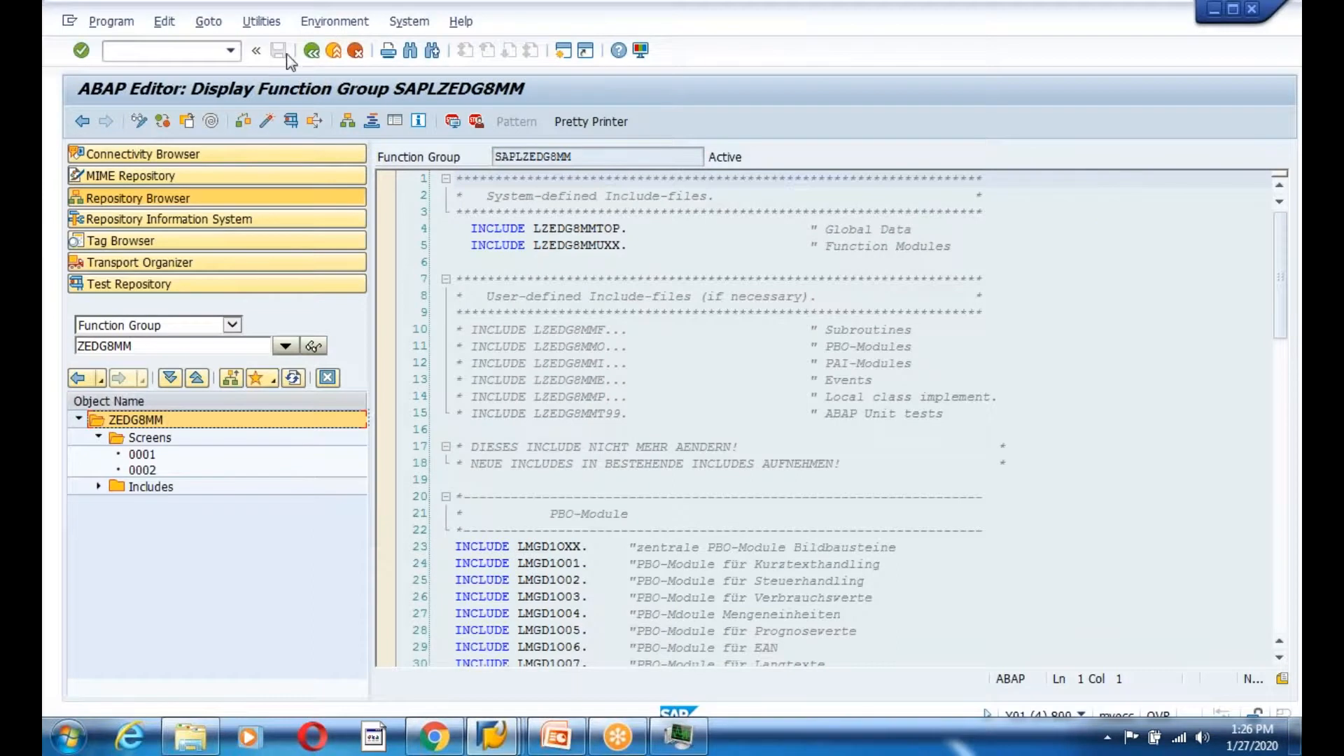
click(312, 51)
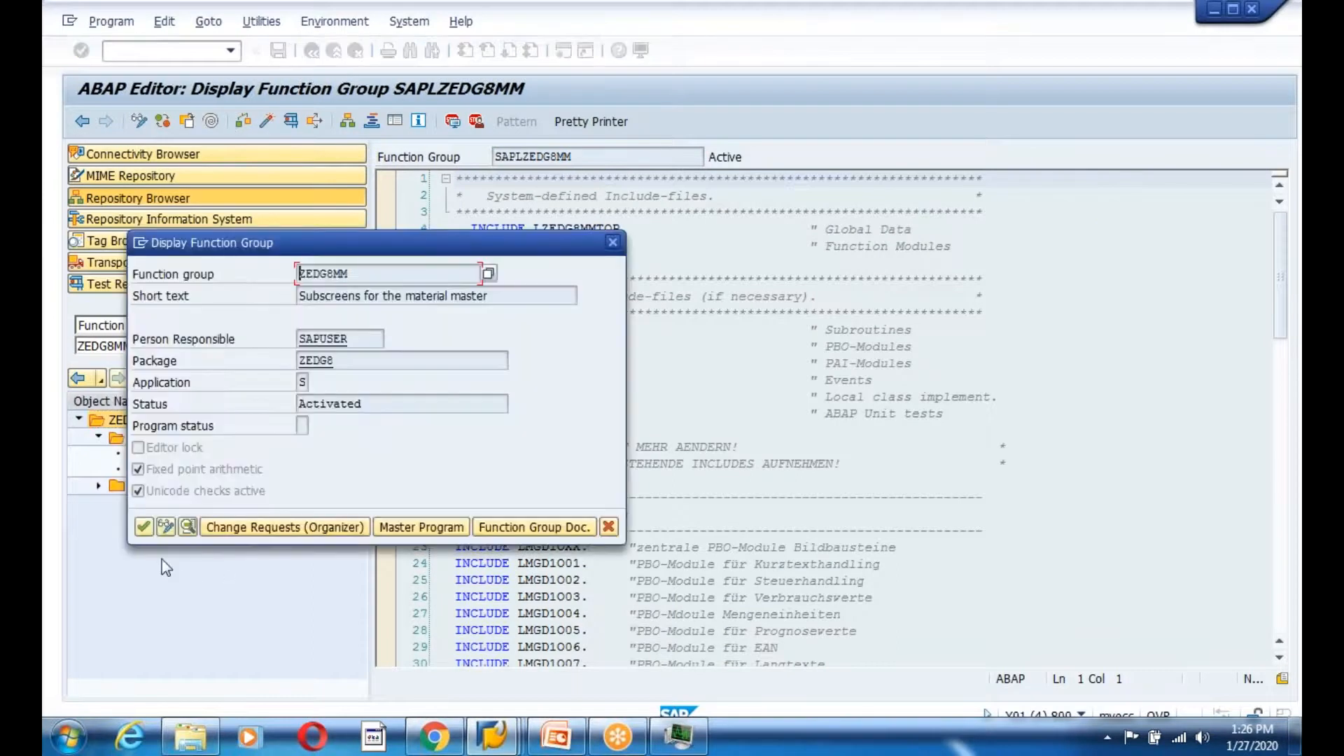
click(143, 527)
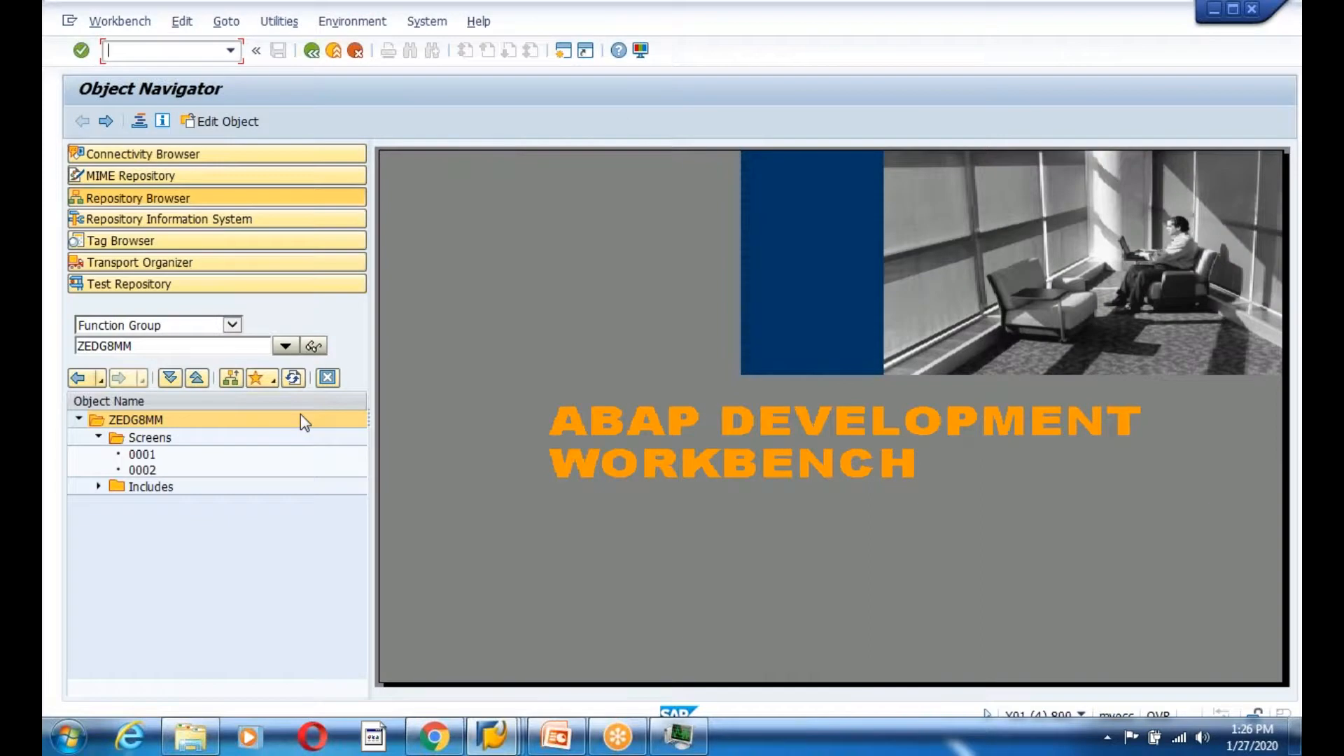
click(312, 346)
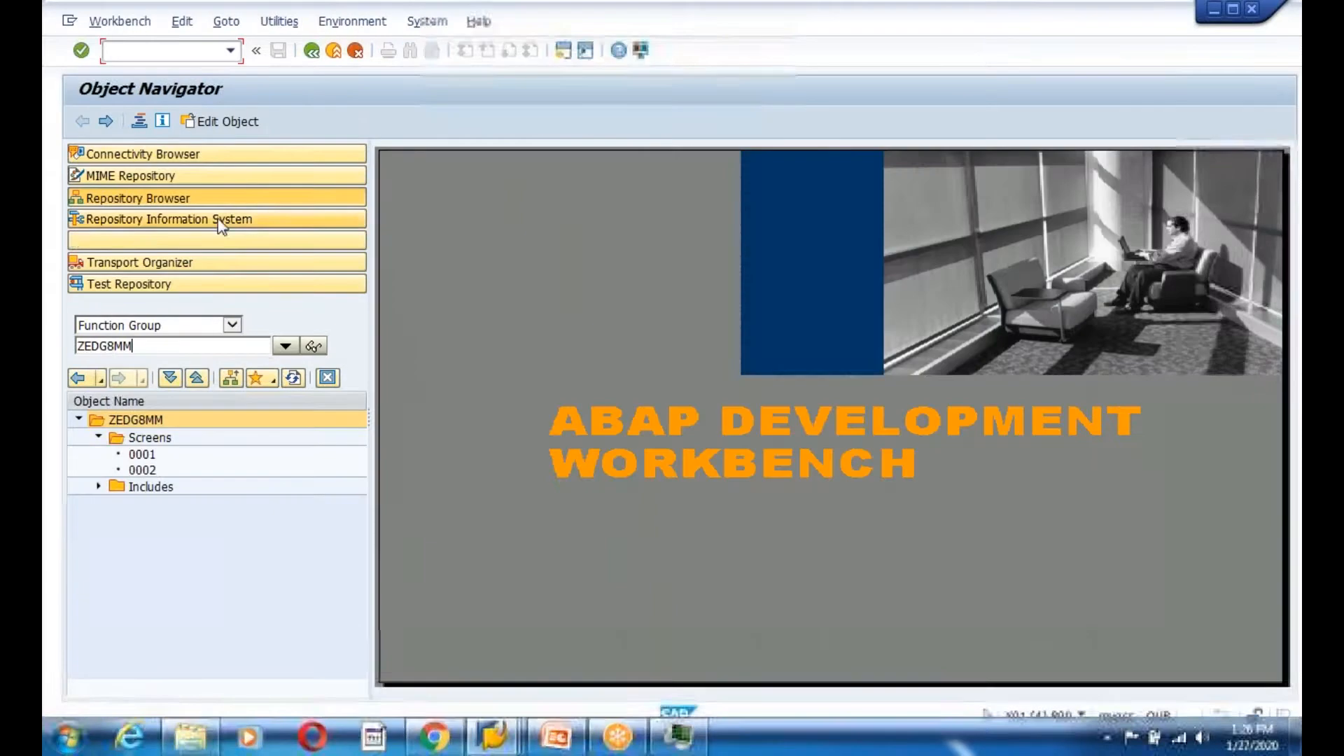
Restart transaction SE80, open screen 2701 of function group ZEDG8MM and display its graphical layout
click(312, 50)
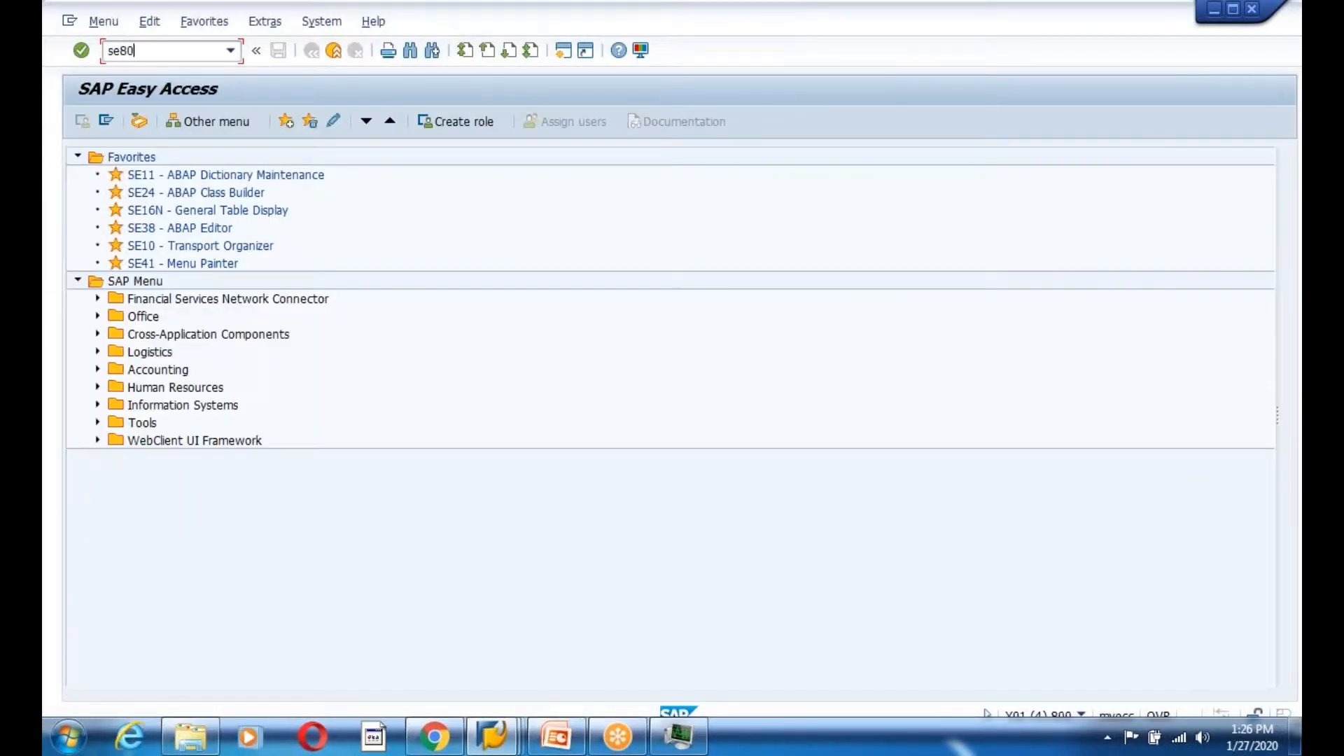
key(Return)
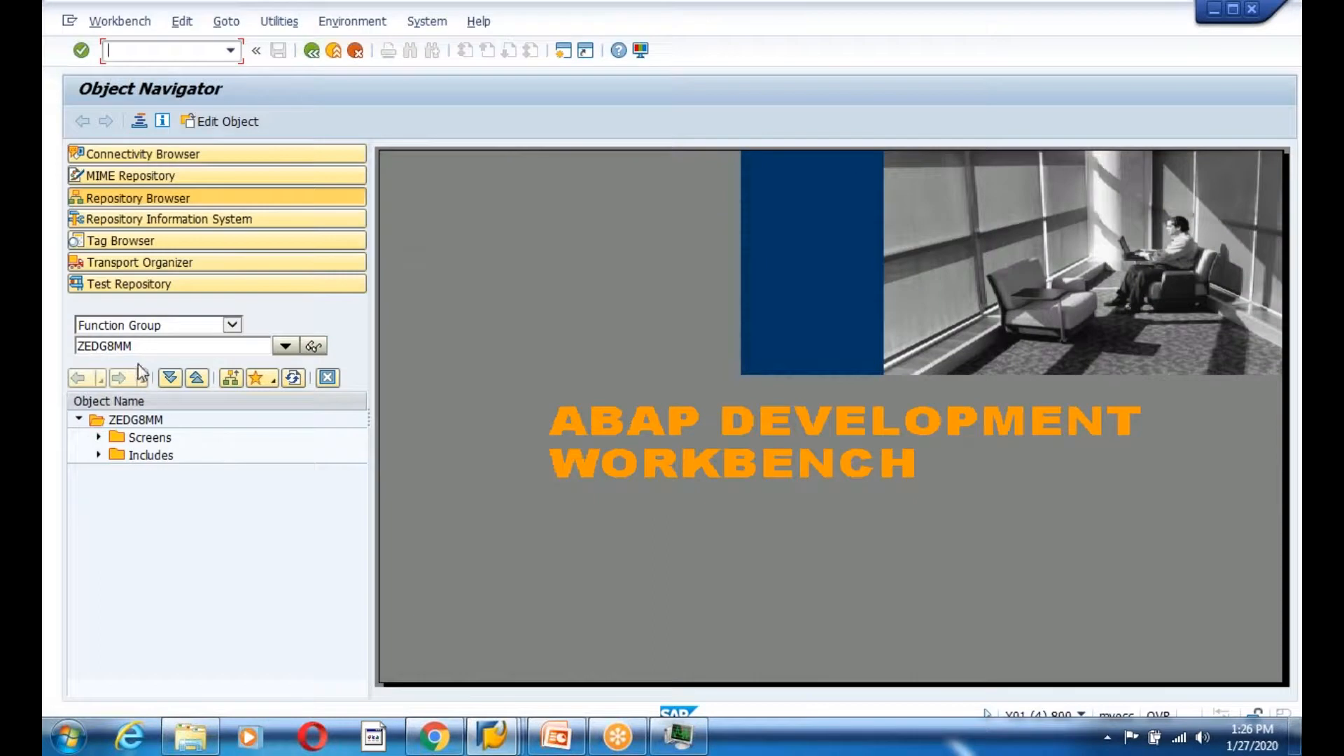
click(98, 437)
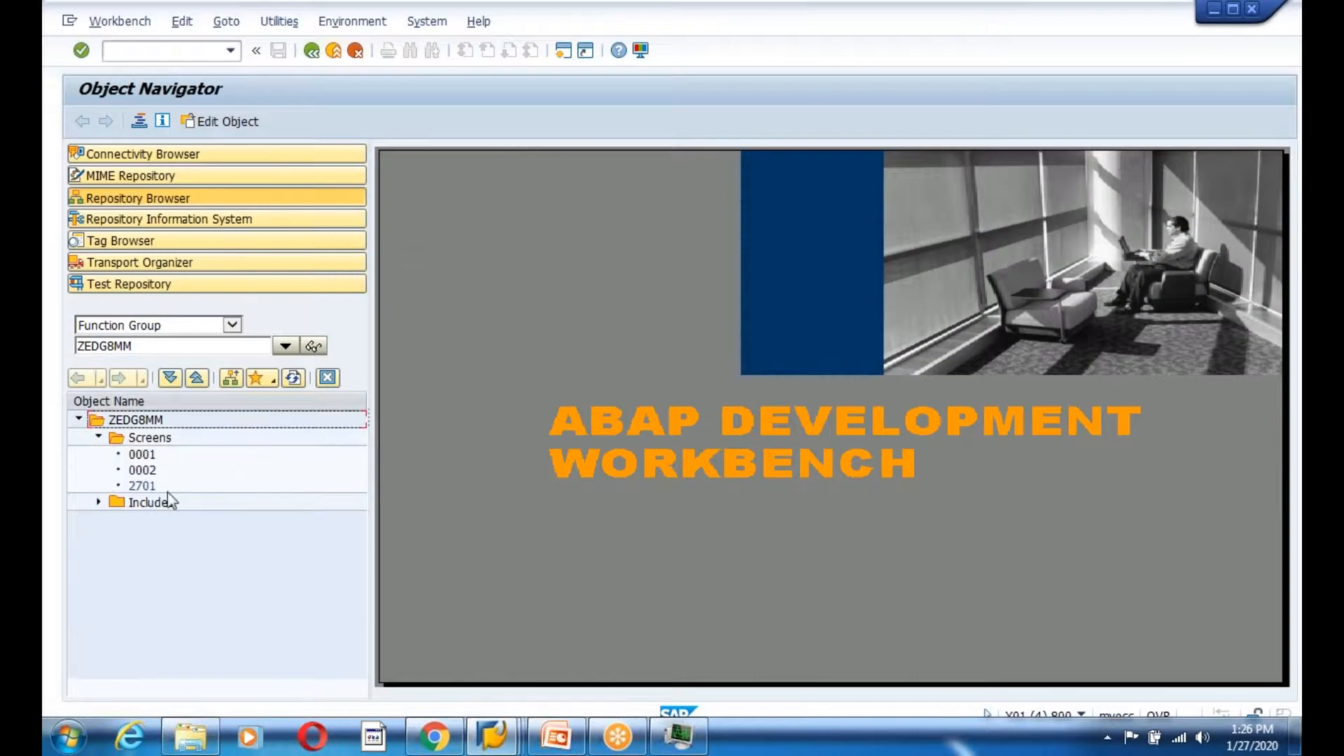
double_click(147, 486)
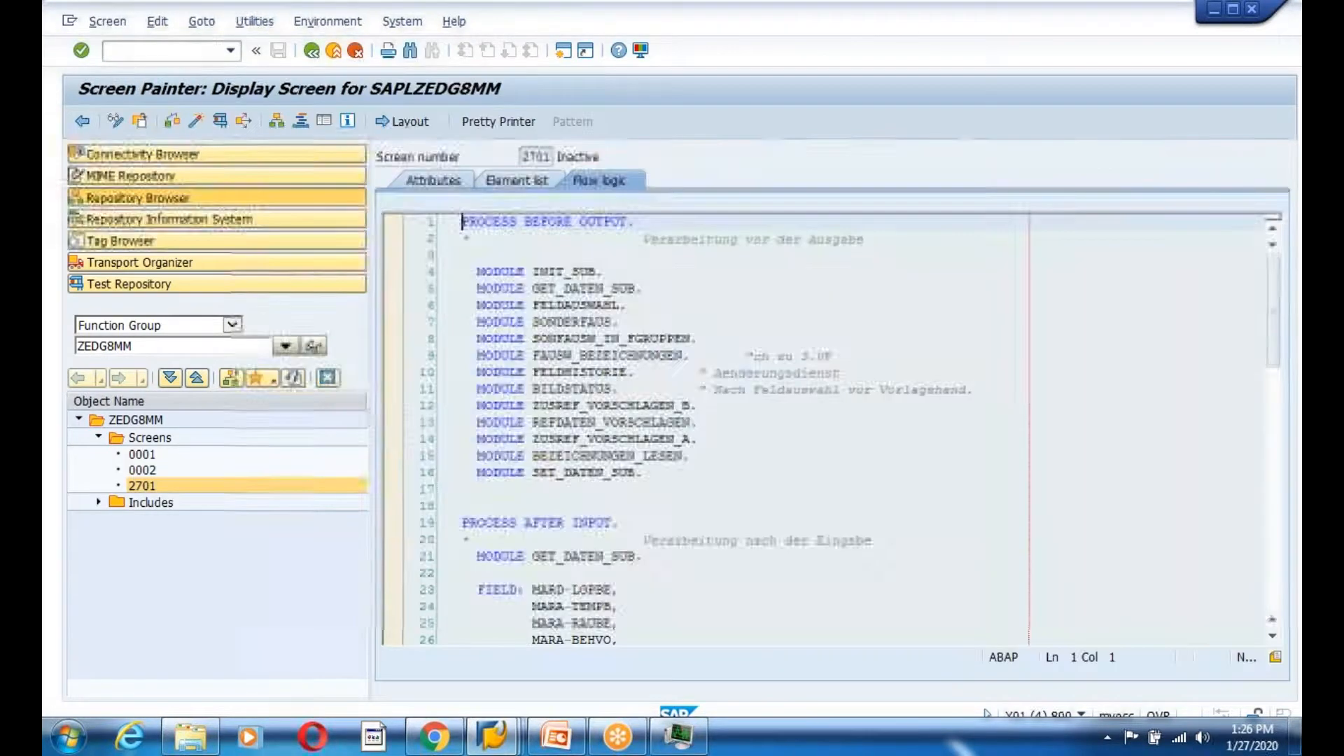
click(411, 126)
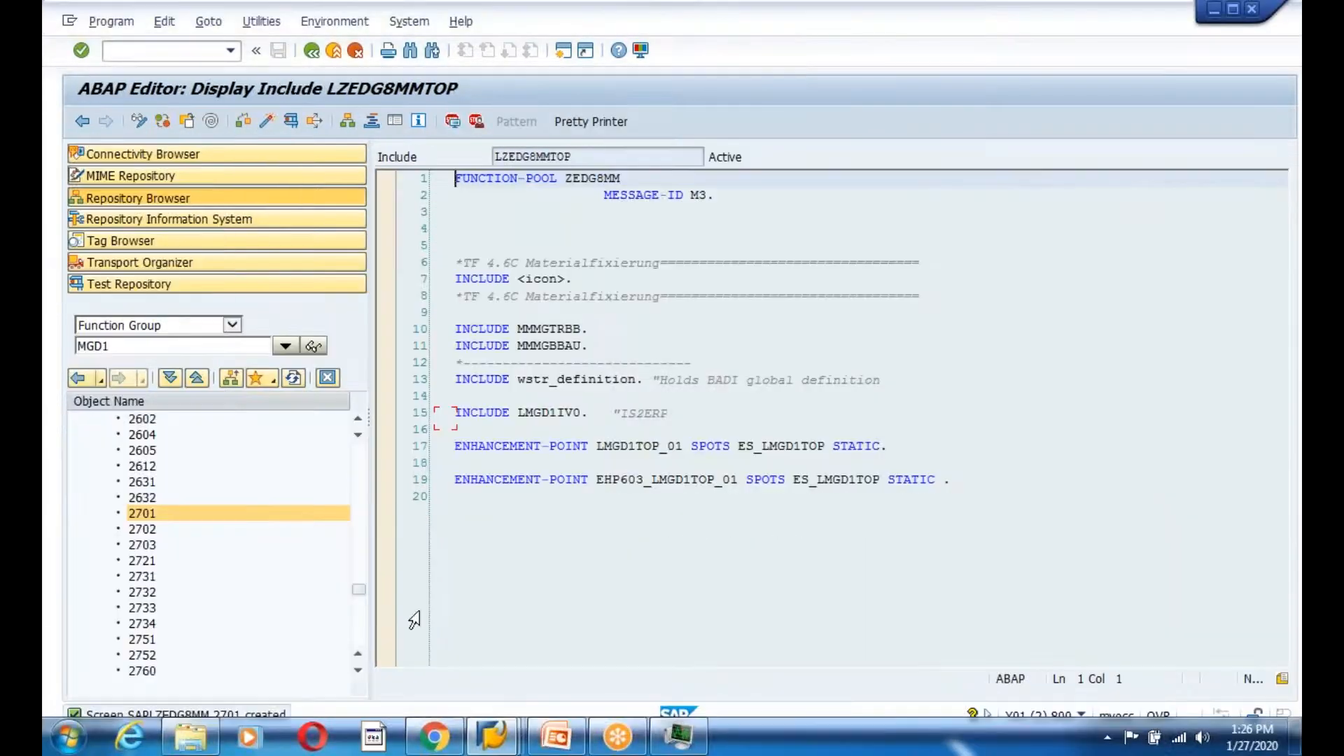
Review the blog's instructions on renaming the group box and replacing the fields of screen 2701, and return to Screen Painter
click(434, 736)
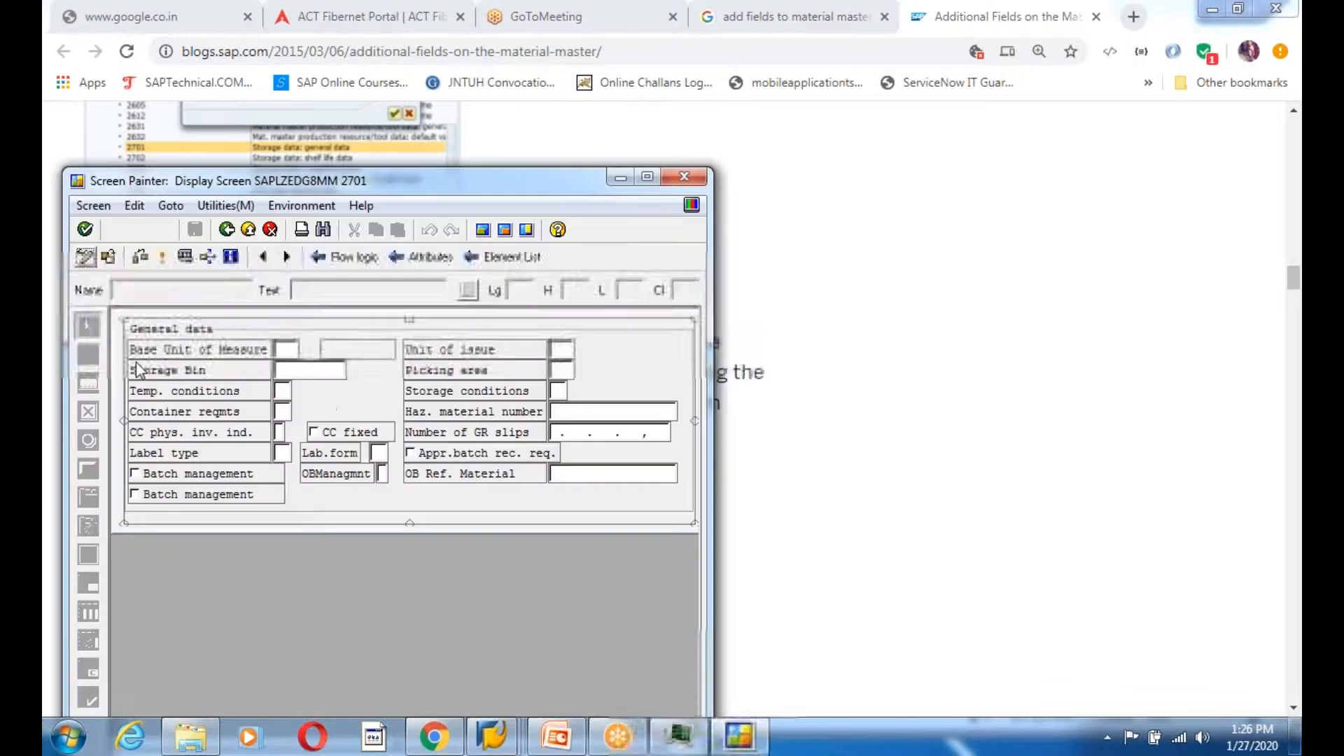
click(434, 736)
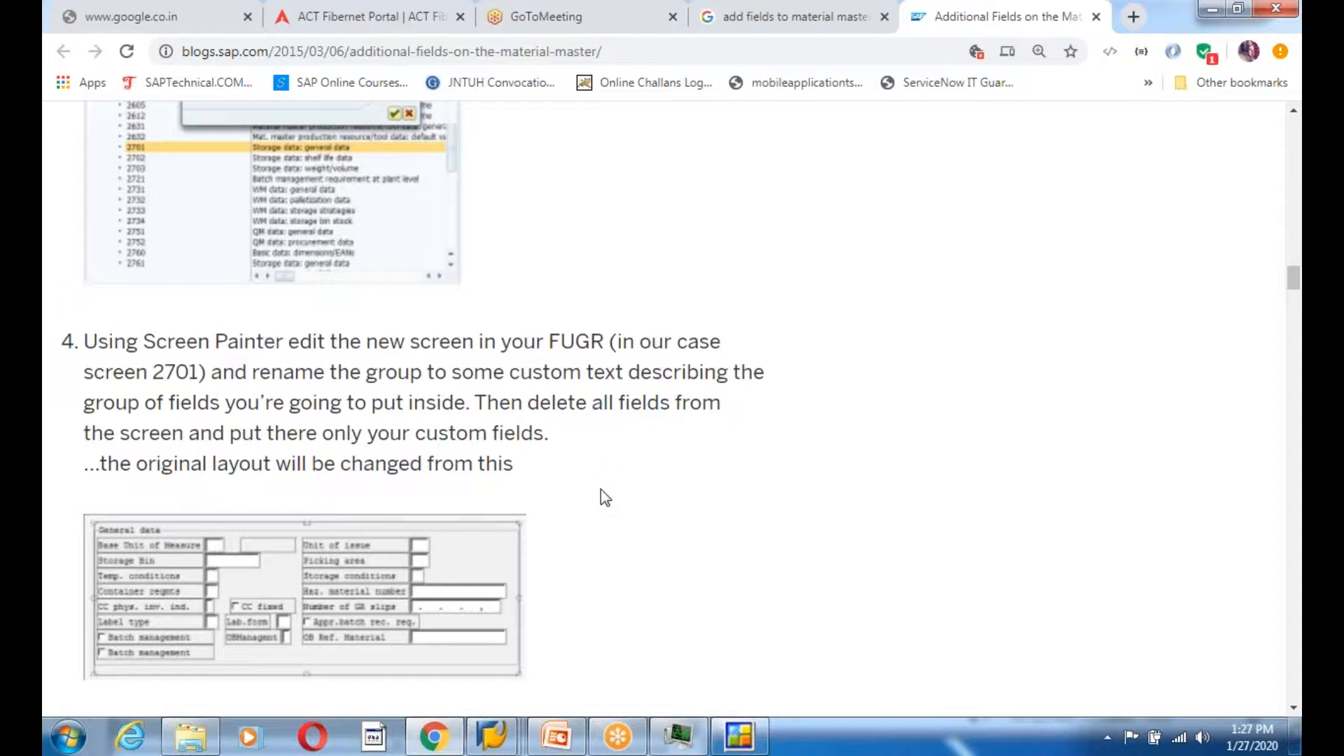
scroll(606, 498, down, 4)
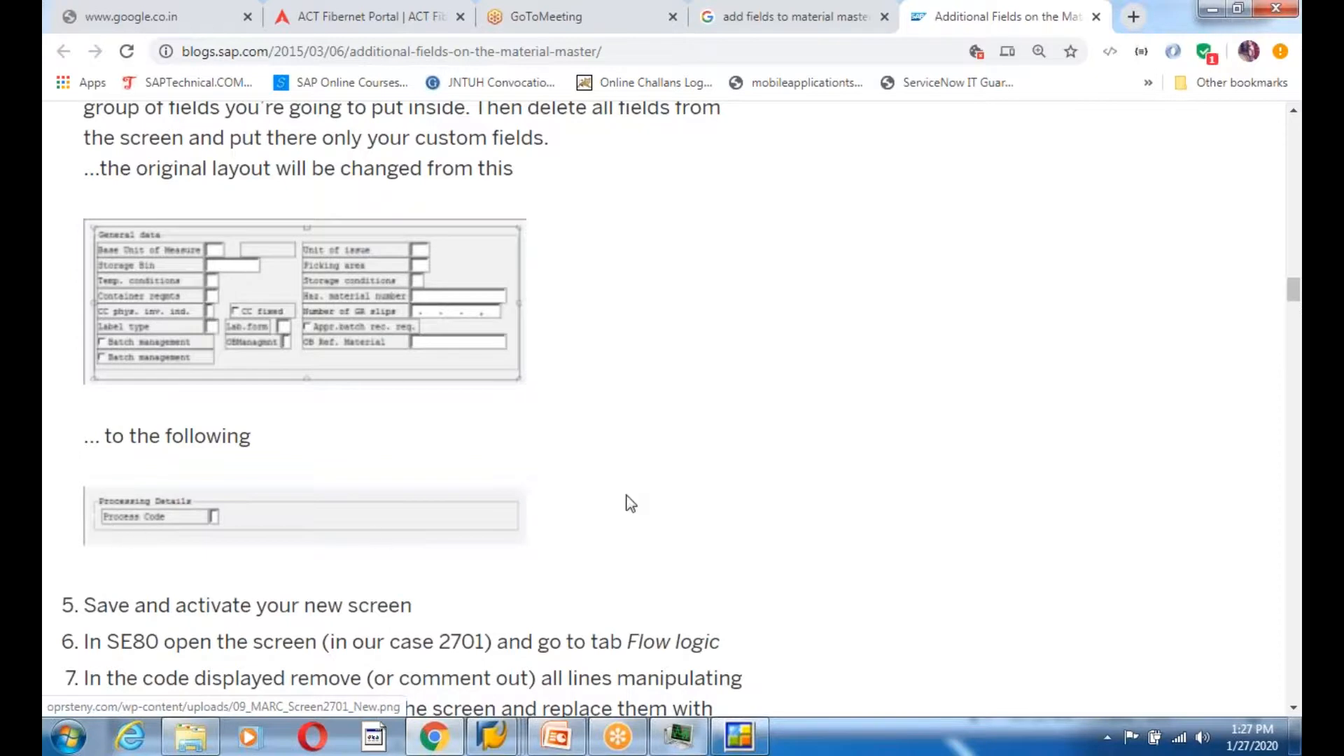
scroll(636, 495, down, 4)
key(alt+Tab)
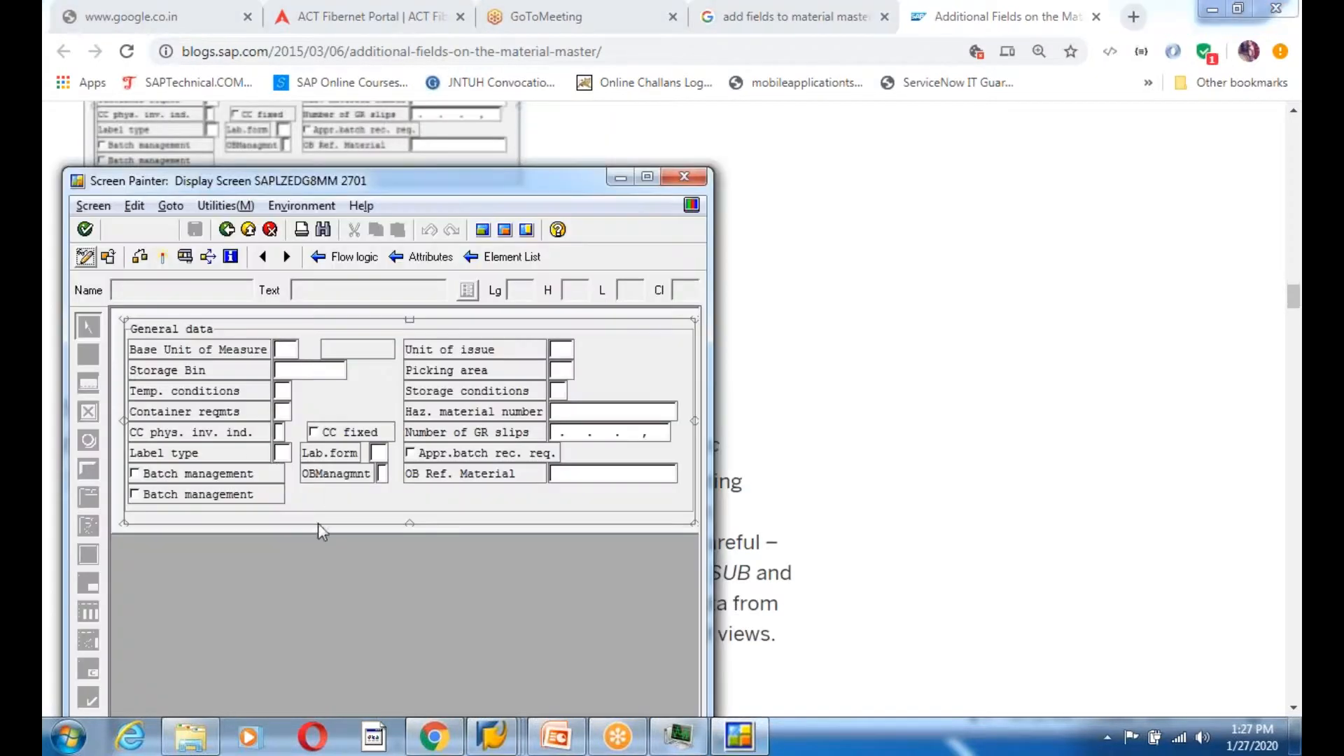
Switch screen 2701 to change mode and set the General data group box text to Processing_Status_Details
double_click(171, 330)
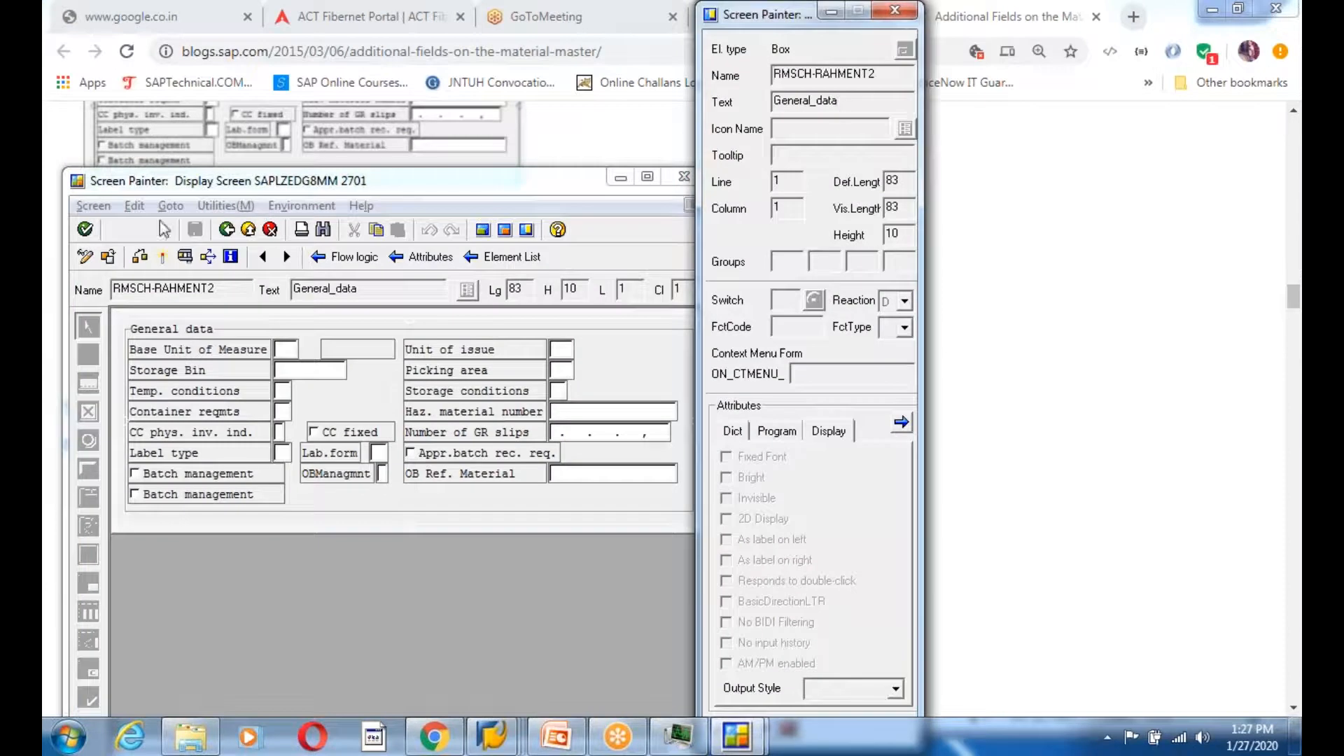
click(85, 257)
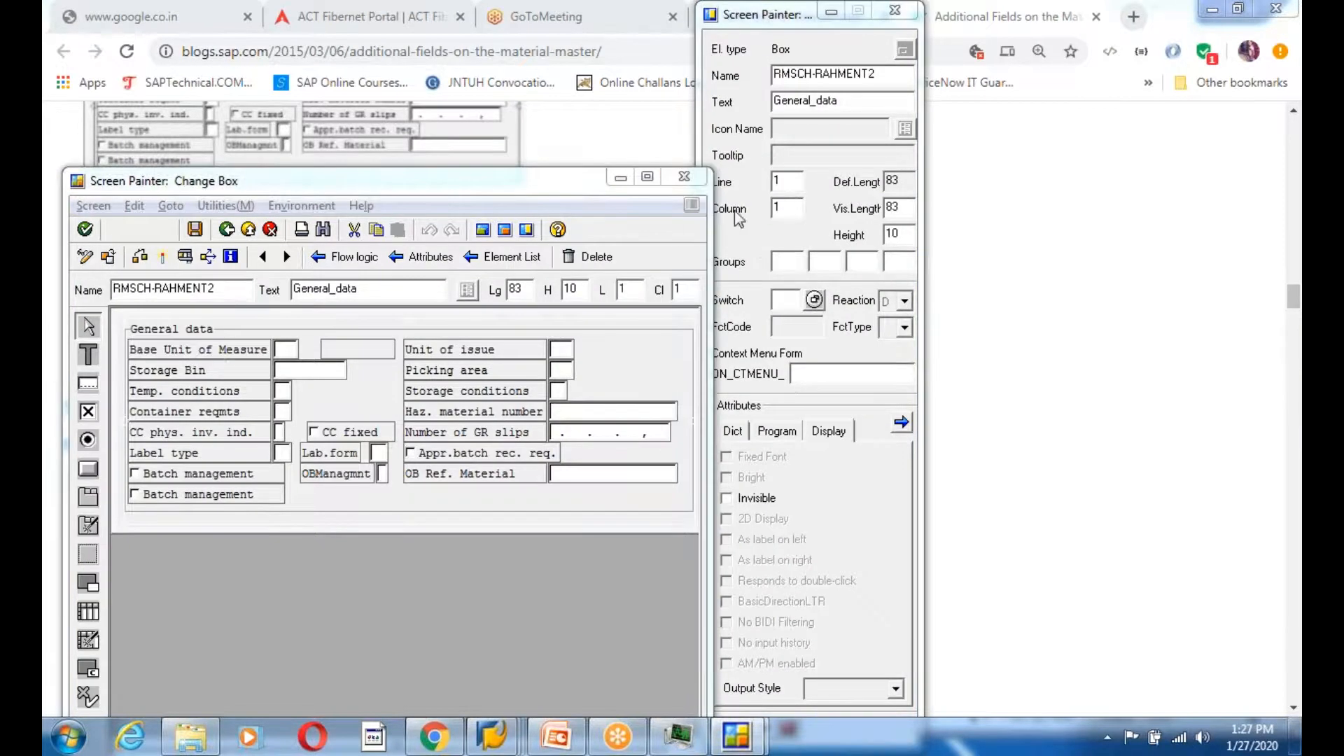
click(851, 103)
key(BackSpace)
key(BackSpace)
key(BackSpace)
key(BackSpace)
key(BackSpace)
key(BackSpace)
key(BackSpace)
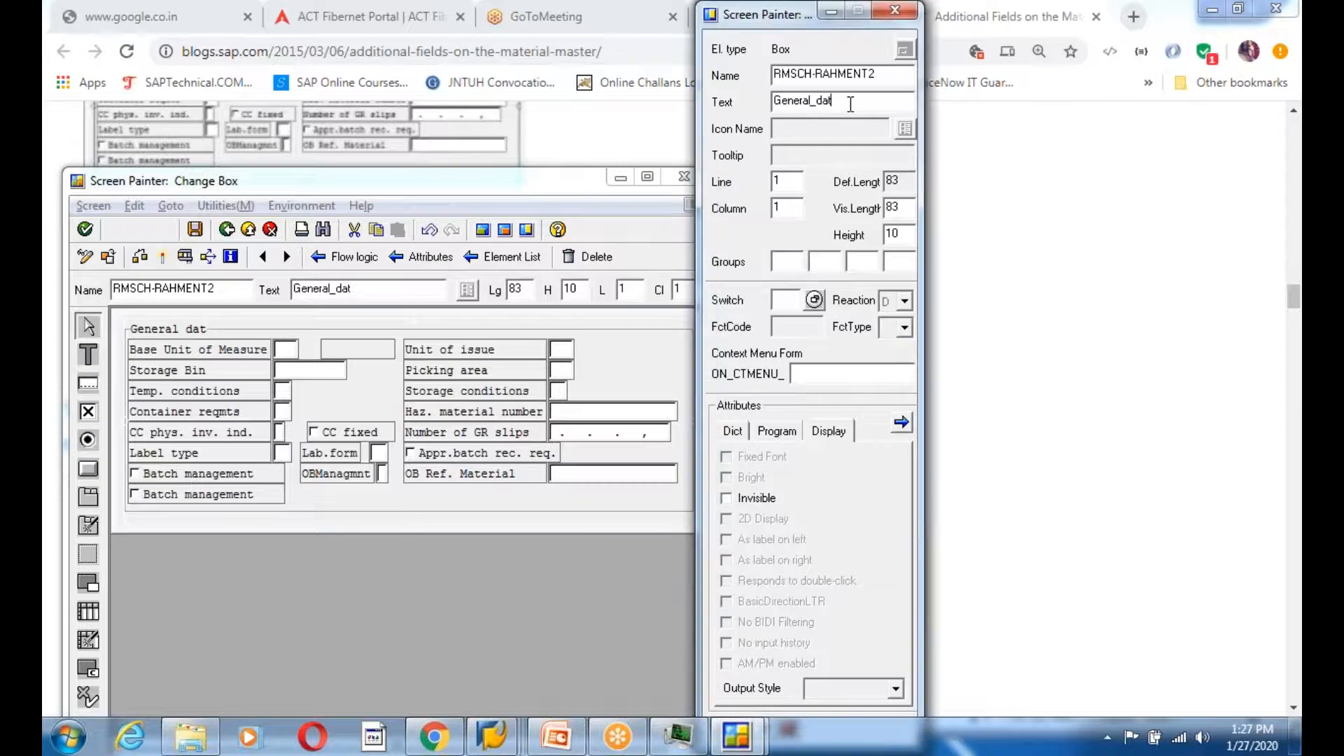
key(BackSpace)
key(BackSpace)
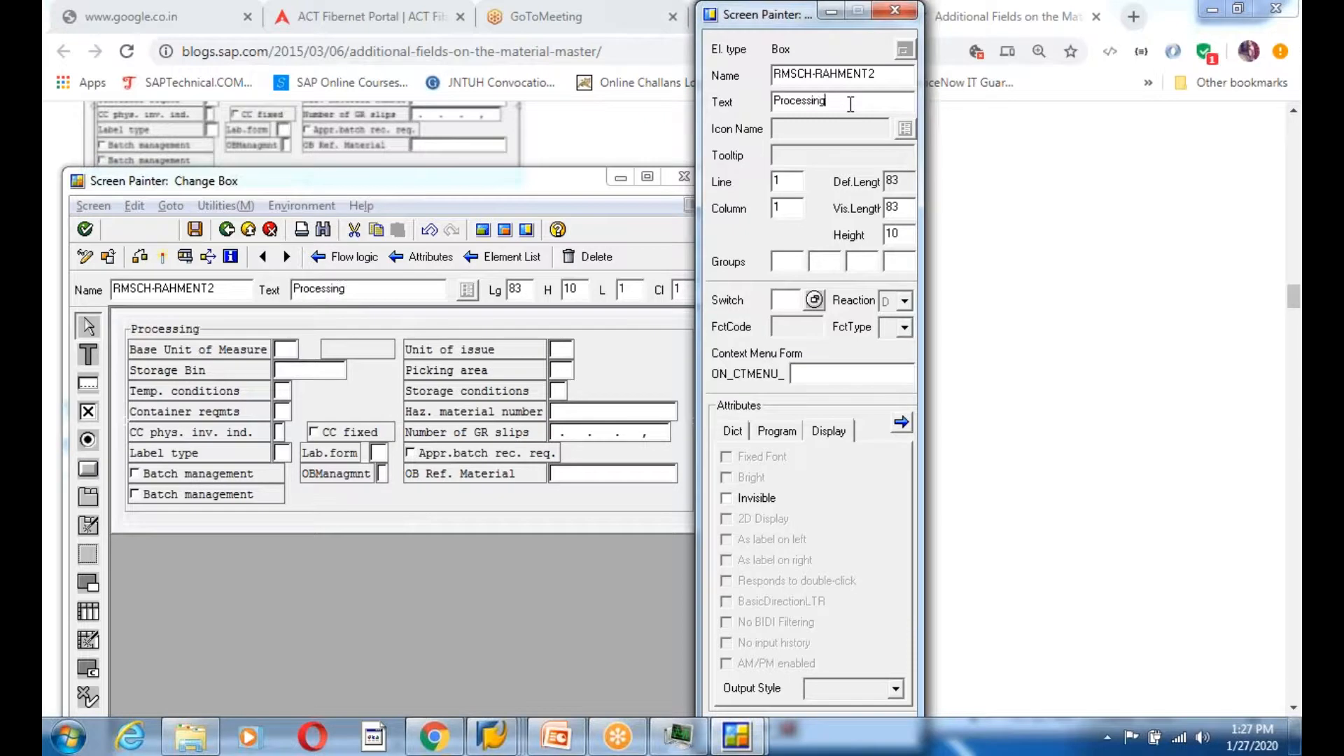
text(Processing_daStatus)
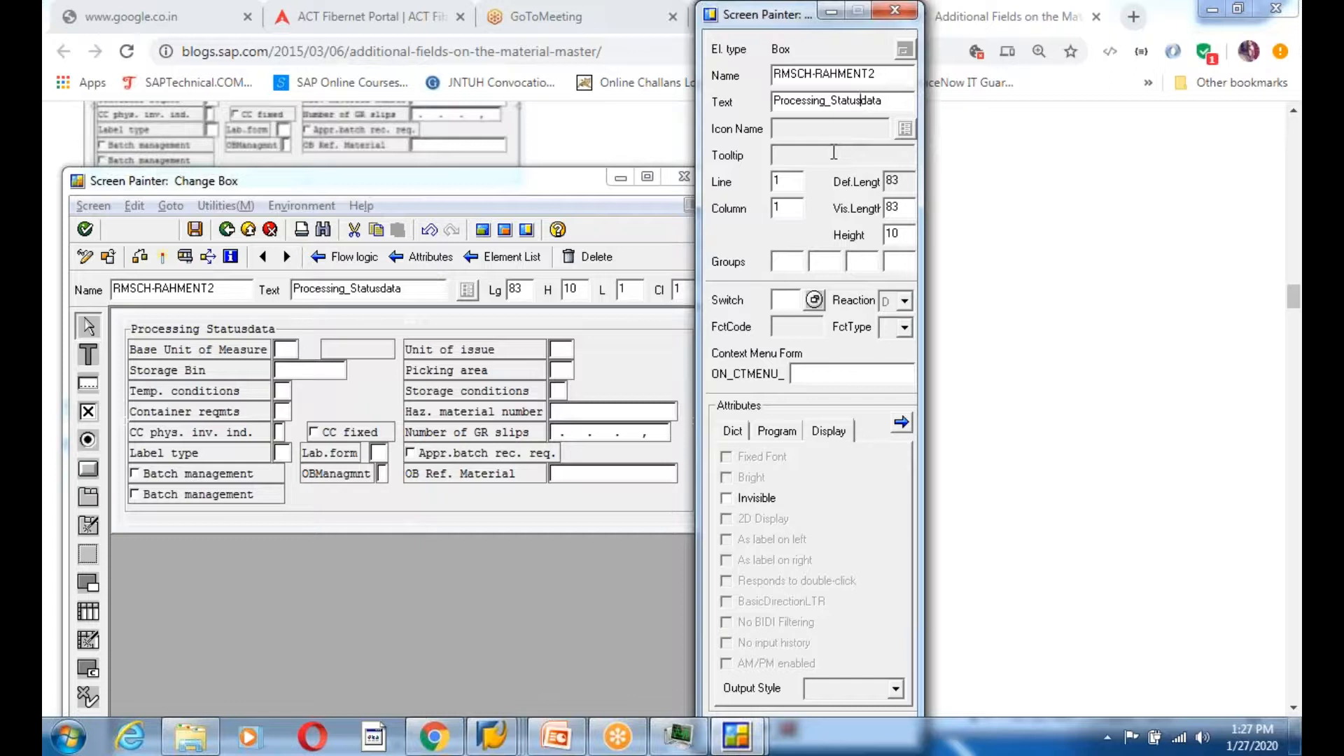
text(_Details)
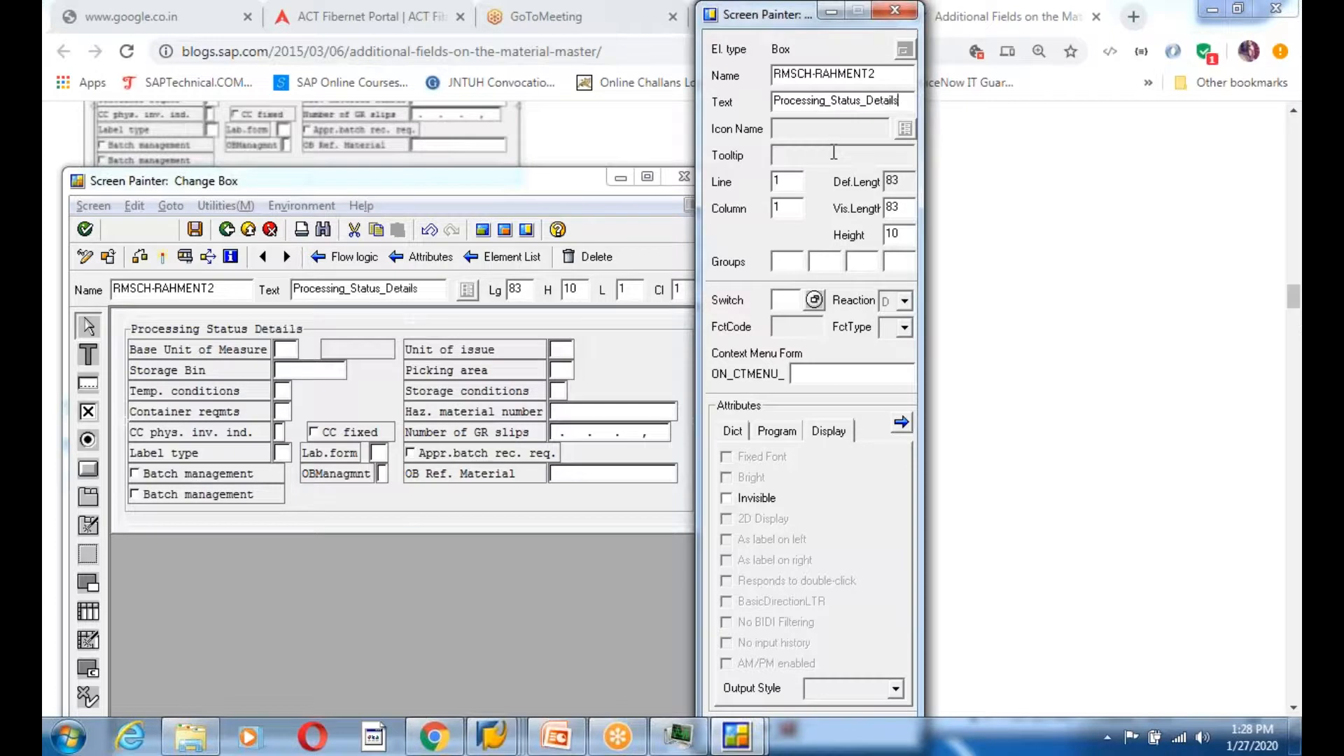
Delete the Base Unit of Measure label and its fields, plus the Unit of issue input field
click(197, 353)
click(202, 358)
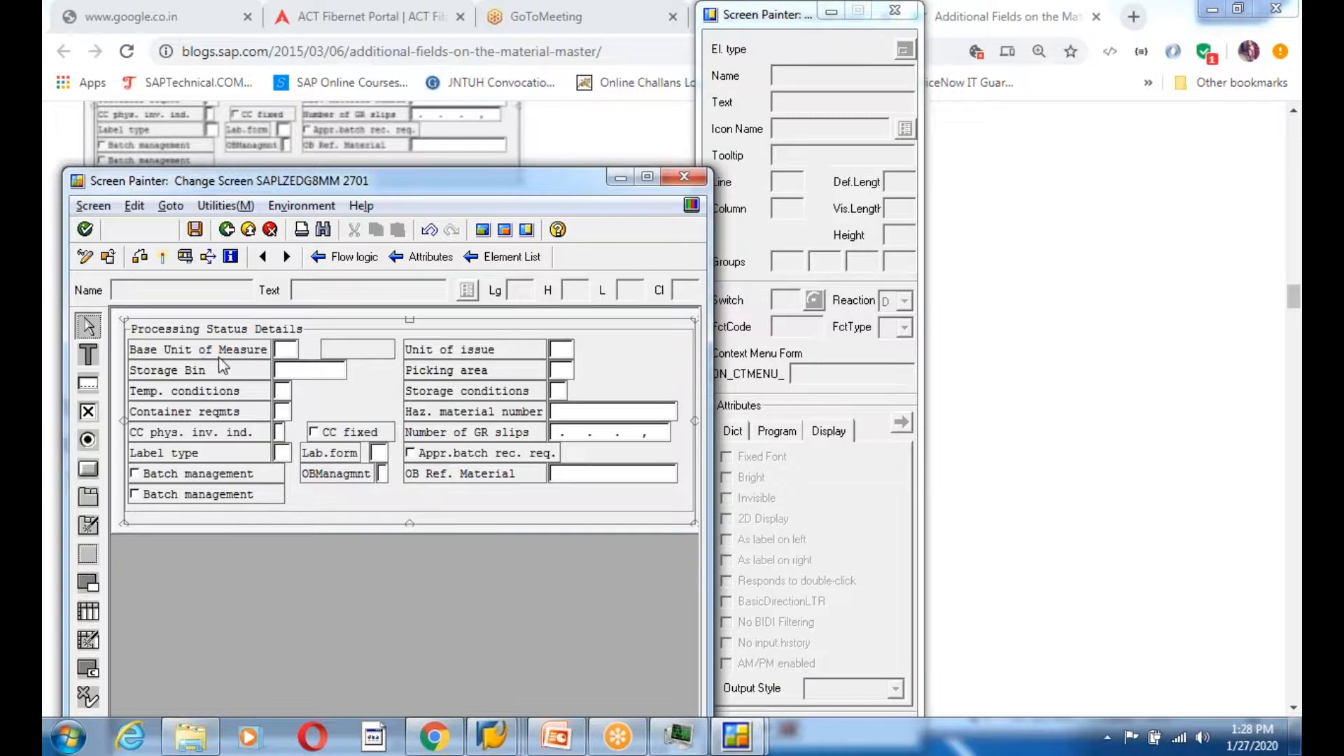
click(217, 355)
key(Delete)
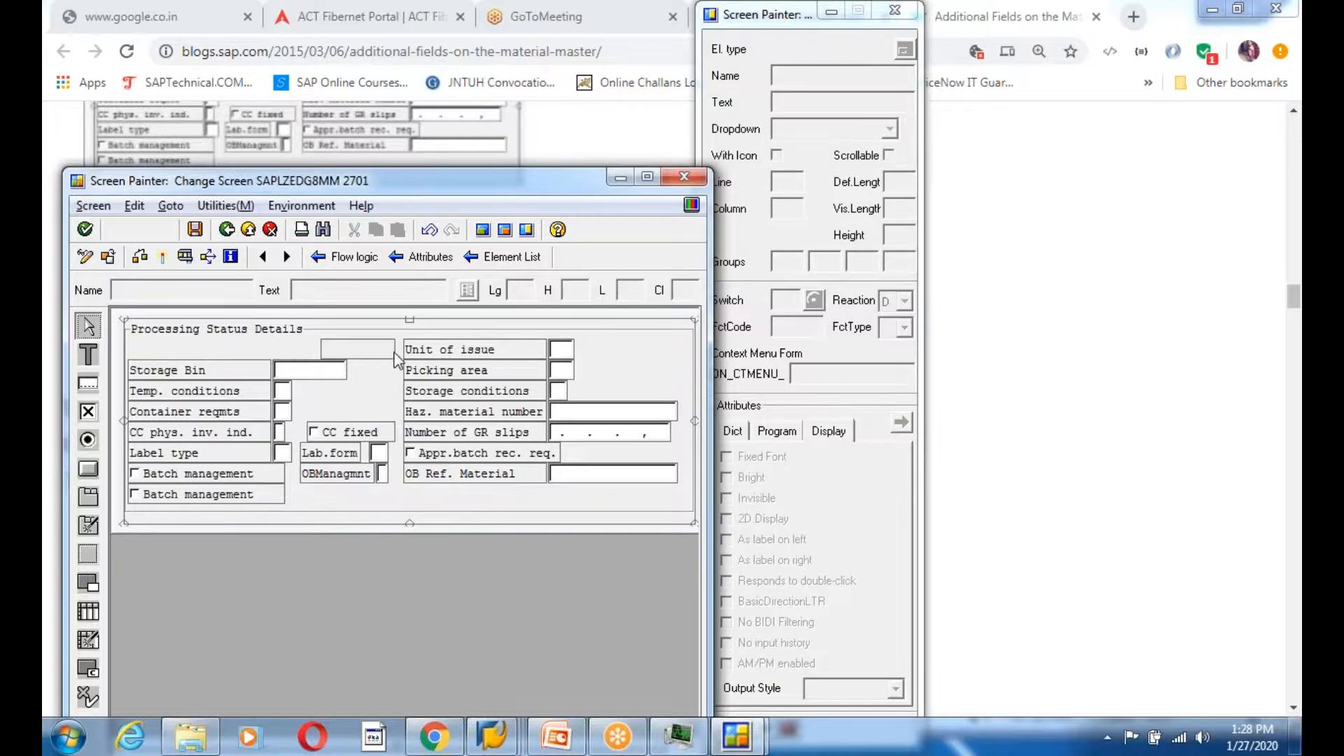
click(394, 354)
key(Delete)
click(560, 351)
key(Delete)
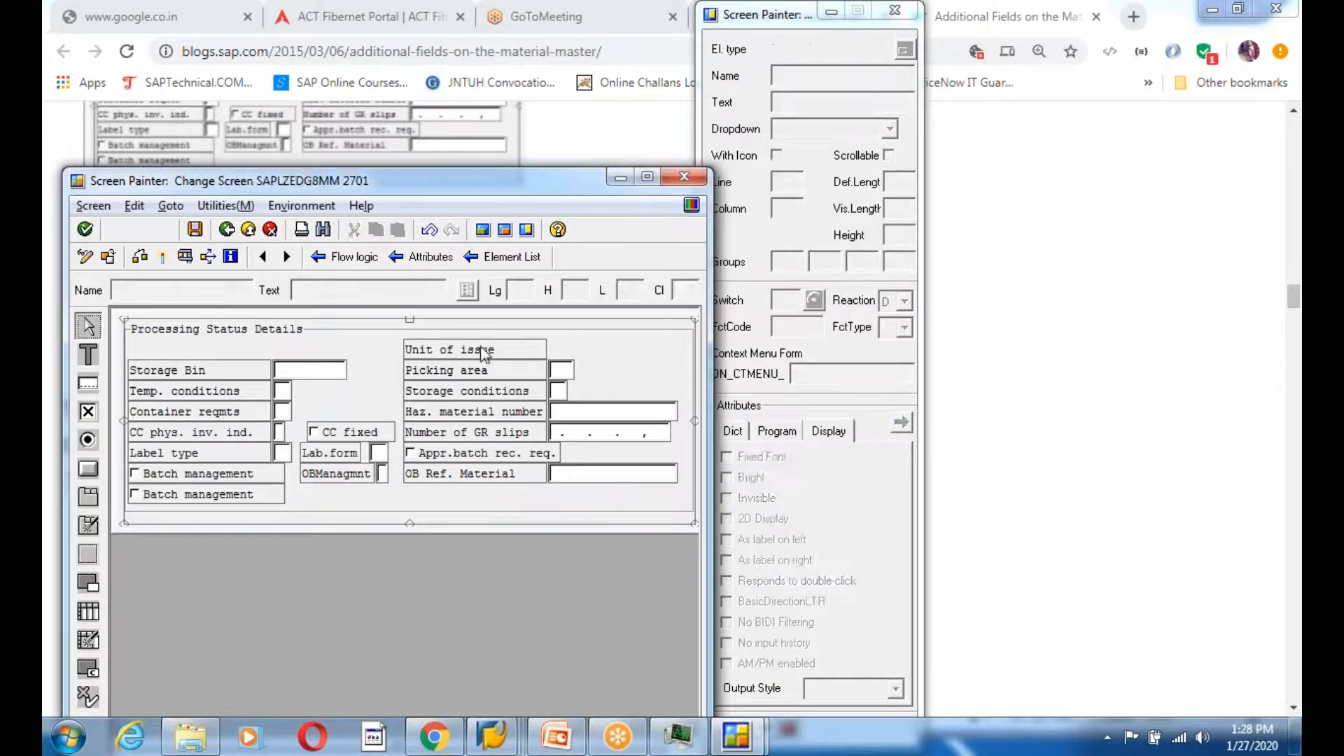
Delete the labels from Unit of issue through Number of GR slips, the Appr.batch rec. req. checkbox, and the OB Ref. Material label and field
click(483, 354)
key(Delete)
click(490, 371)
key(Delete)
click(483, 393)
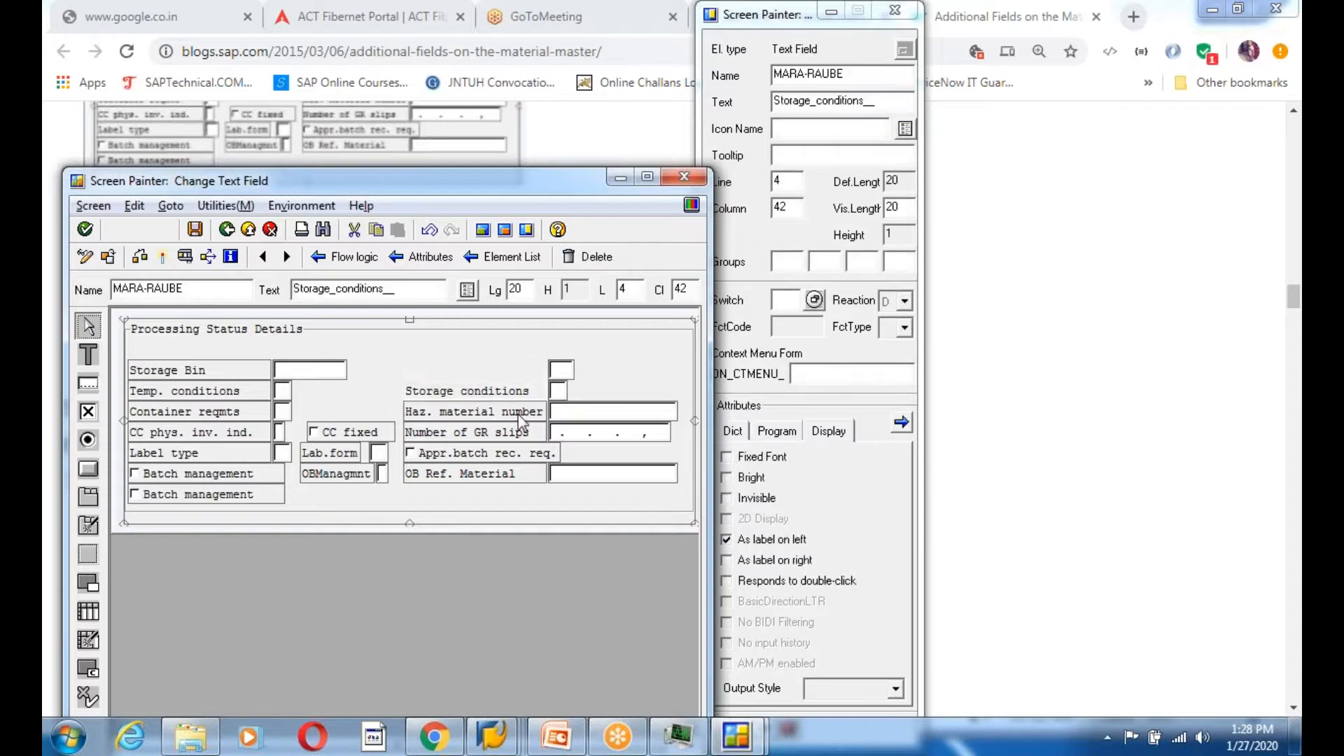
key(Delete)
click(507, 416)
key(Delete)
click(488, 432)
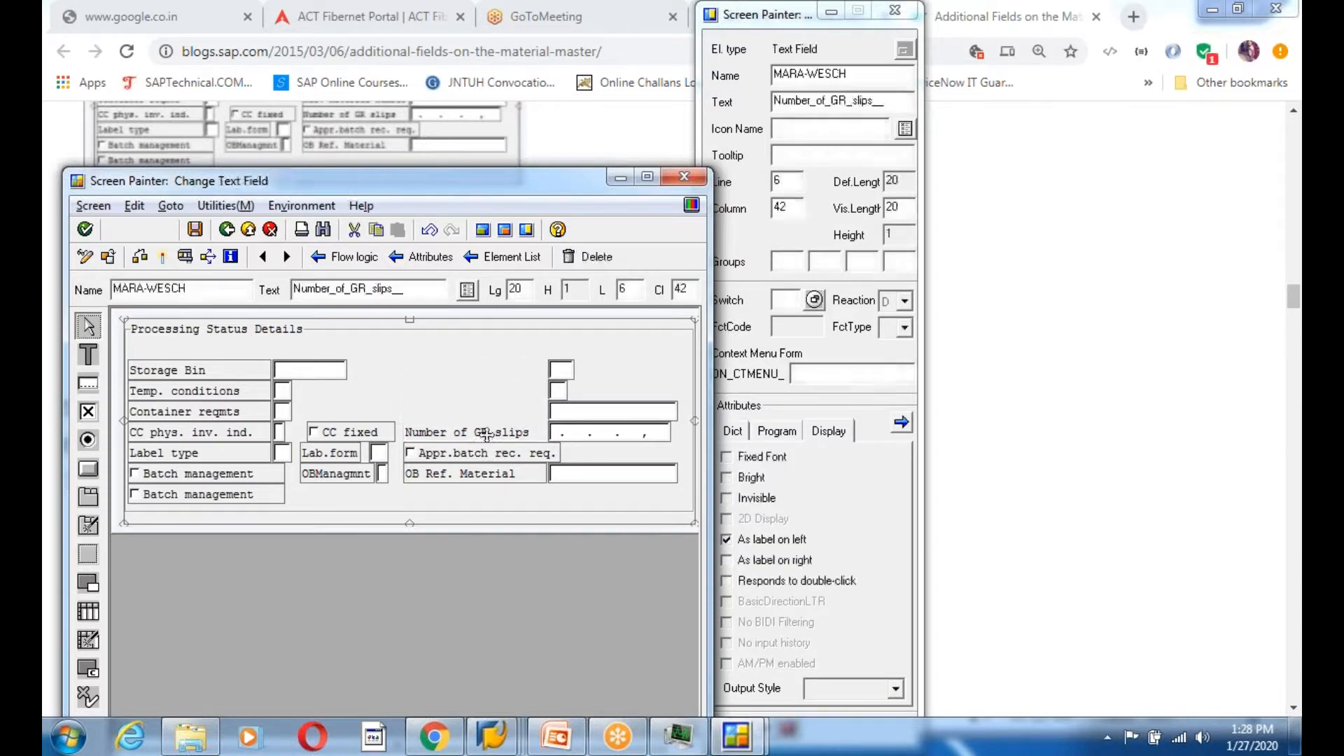
key(Delete)
click(483, 453)
key(Delete)
click(476, 474)
key(Delete)
click(588, 472)
key(Delete)
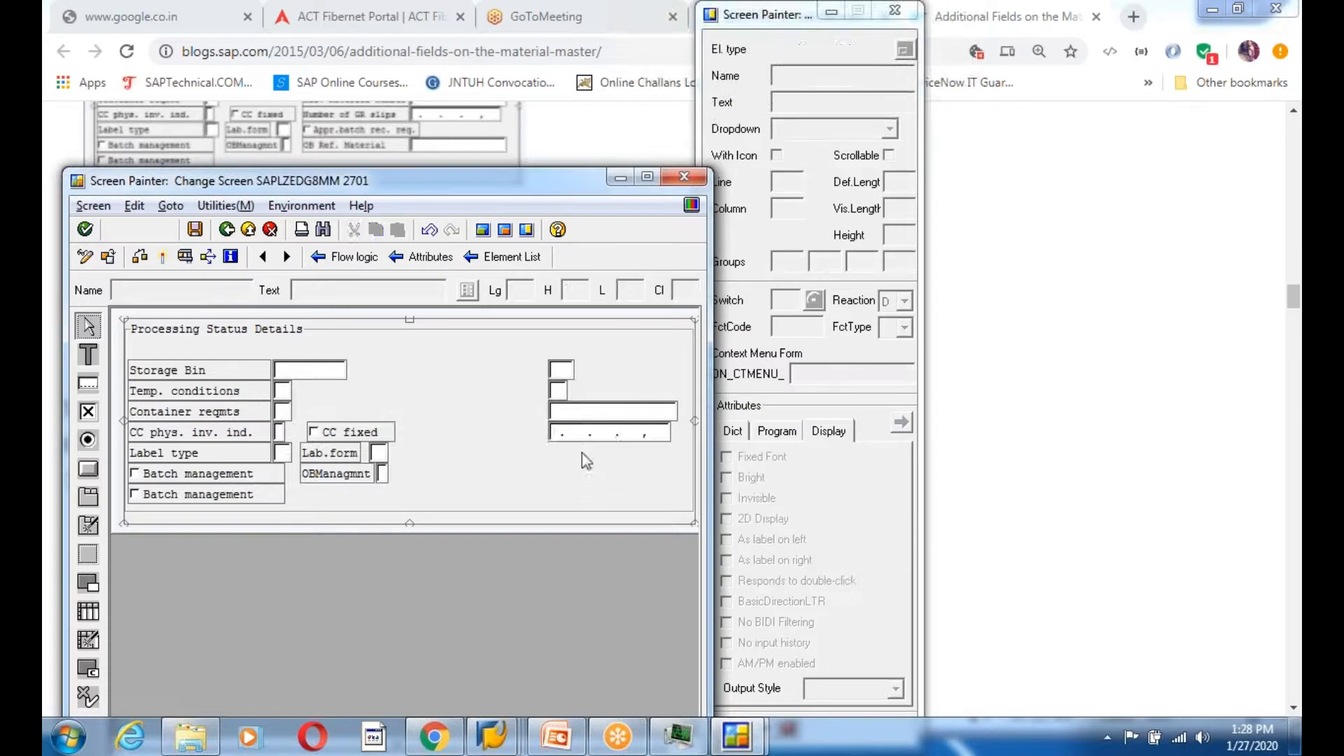
Delete the input fields for Number of GR slips, Haz. material number, Storage conditions and Picking area
click(610, 432)
key(Delete)
click(613, 411)
key(Delete)
click(558, 390)
key(Delete)
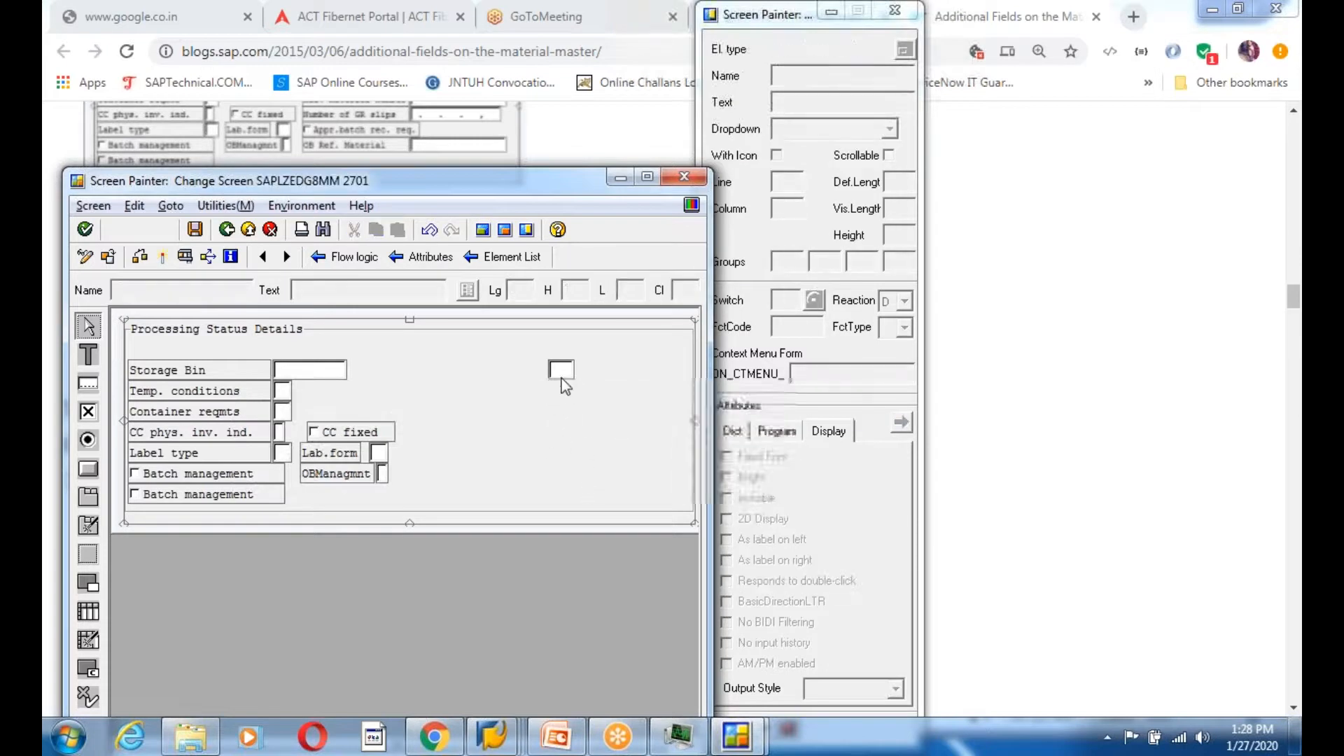
click(562, 378)
key(Delete)
Delete the input fields for Storage Bin, Temp. conditions, Container reqmts, Label type and CC phys. inv. ind
click(311, 369)
key(Delete)
click(283, 390)
key(Delete)
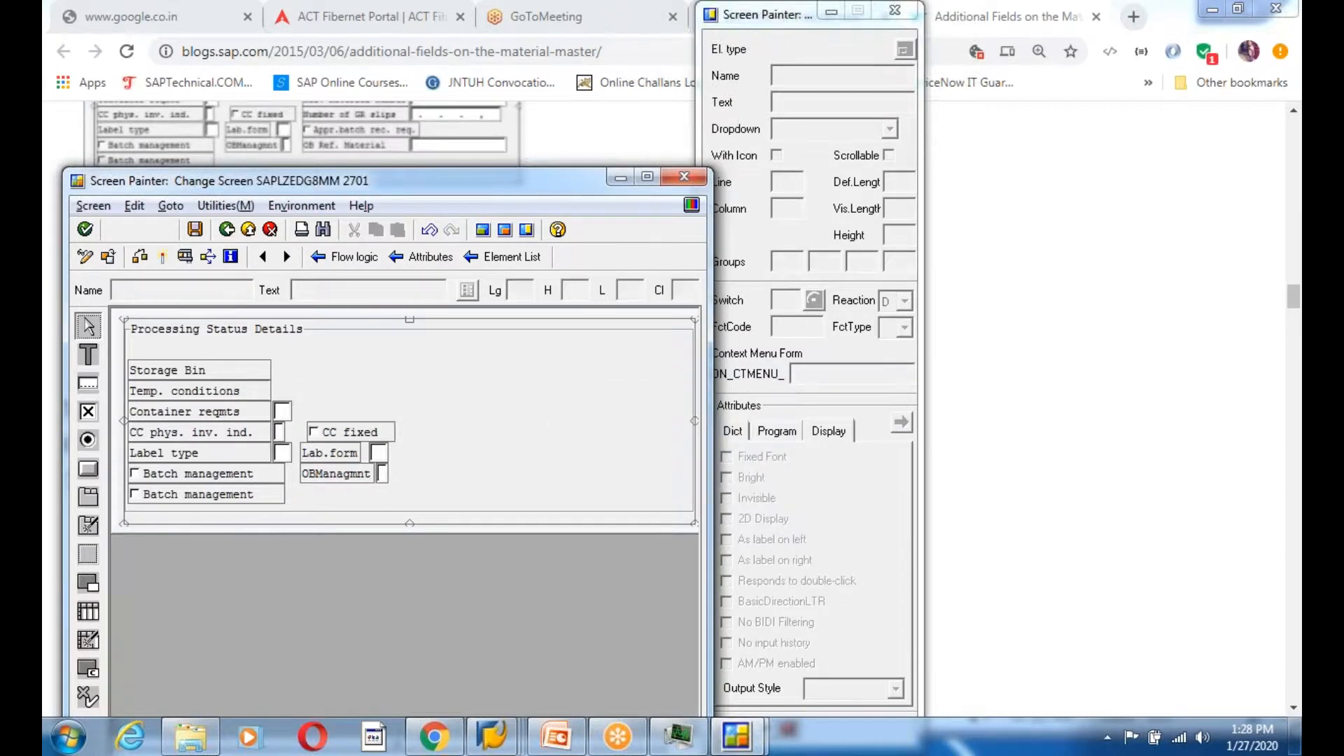
click(284, 453)
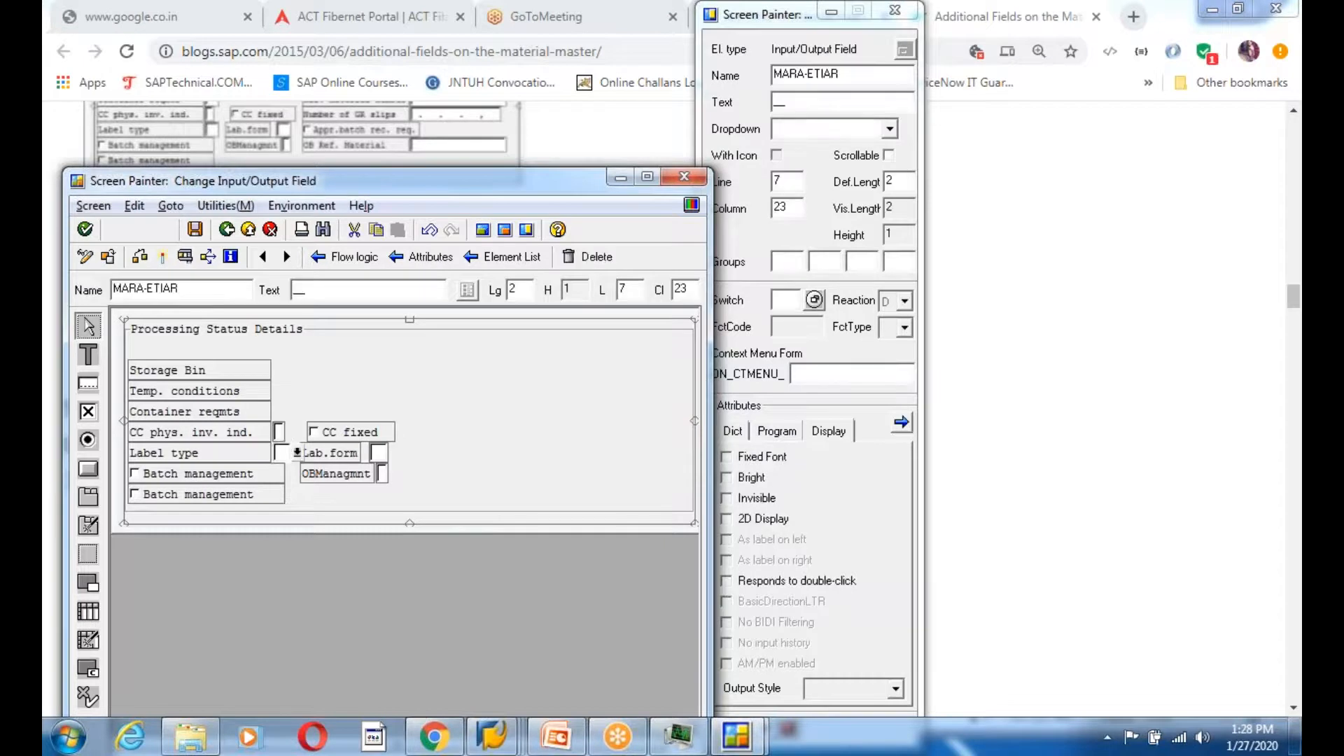
key(Delete)
click(279, 432)
key(Delete)
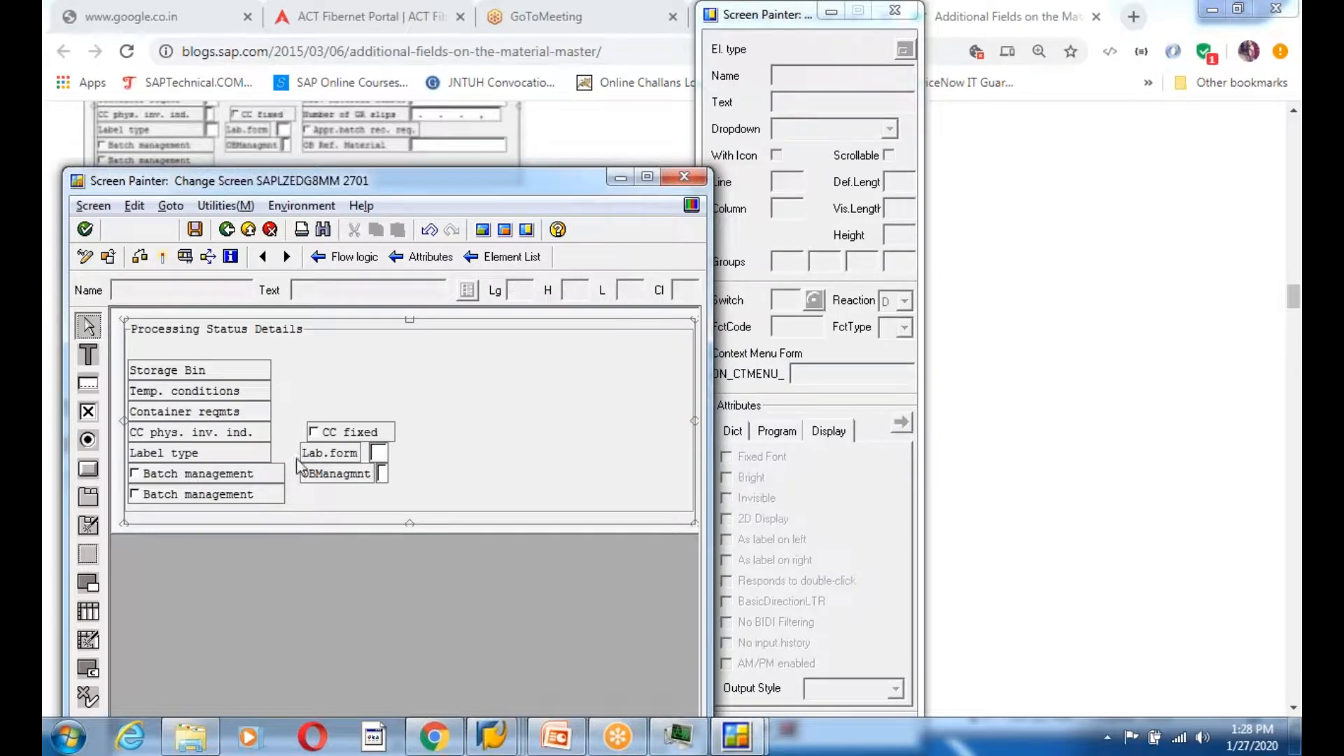
Delete the CC fixed checkbox and the Lab.form and OBManagmnt labels with their input fields
click(328, 434)
key(Delete)
click(351, 453)
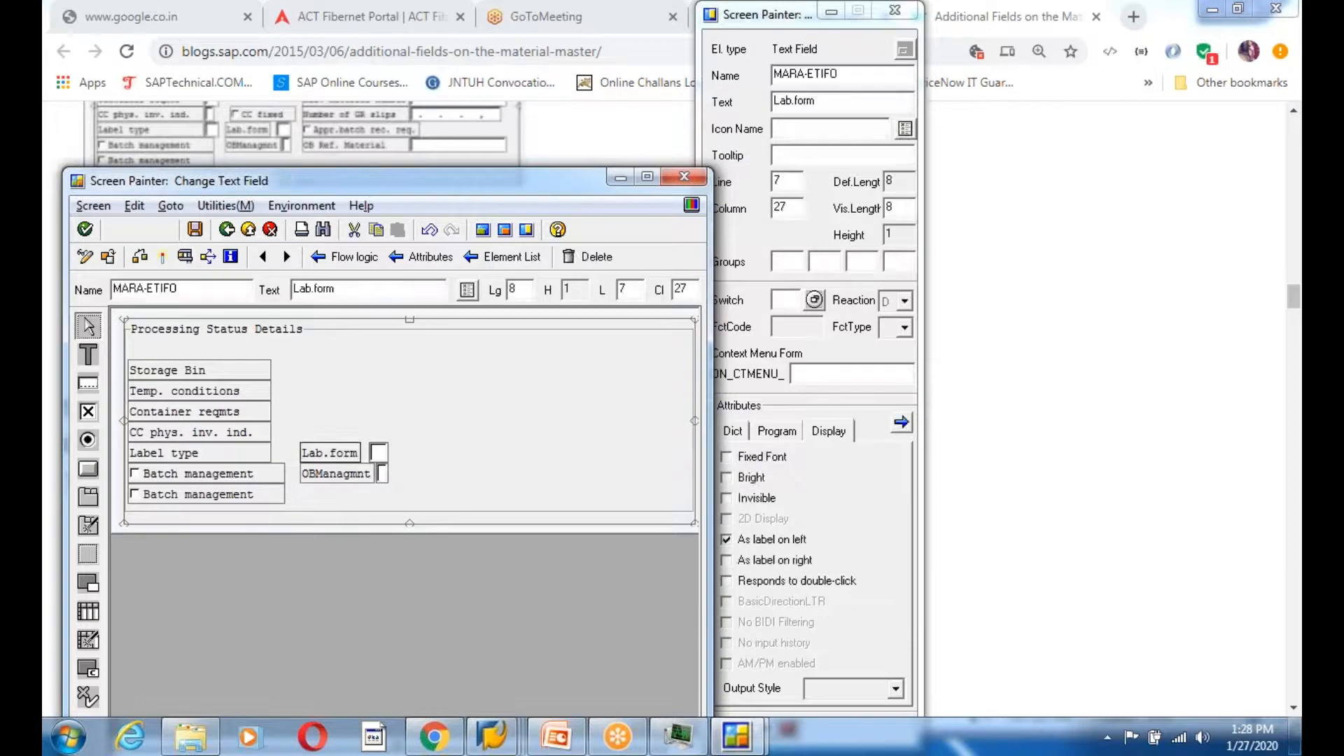
key(Delete)
click(379, 454)
key(Delete)
click(371, 474)
key(Delete)
click(383, 478)
key(Delete)
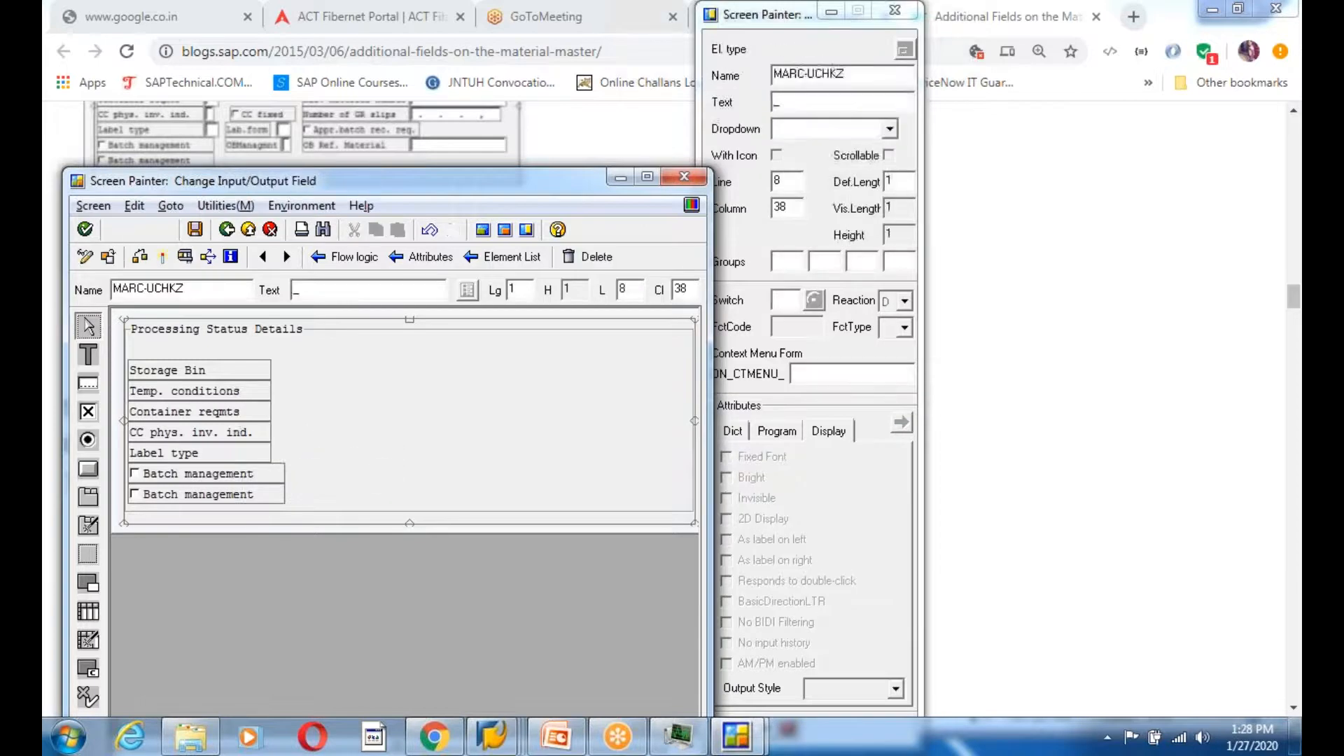
key(Delete)
Delete the Batch management checkboxes and the remaining labels from Label type up to Storage Bin, emptying the group box
click(200, 474)
key(Delete)
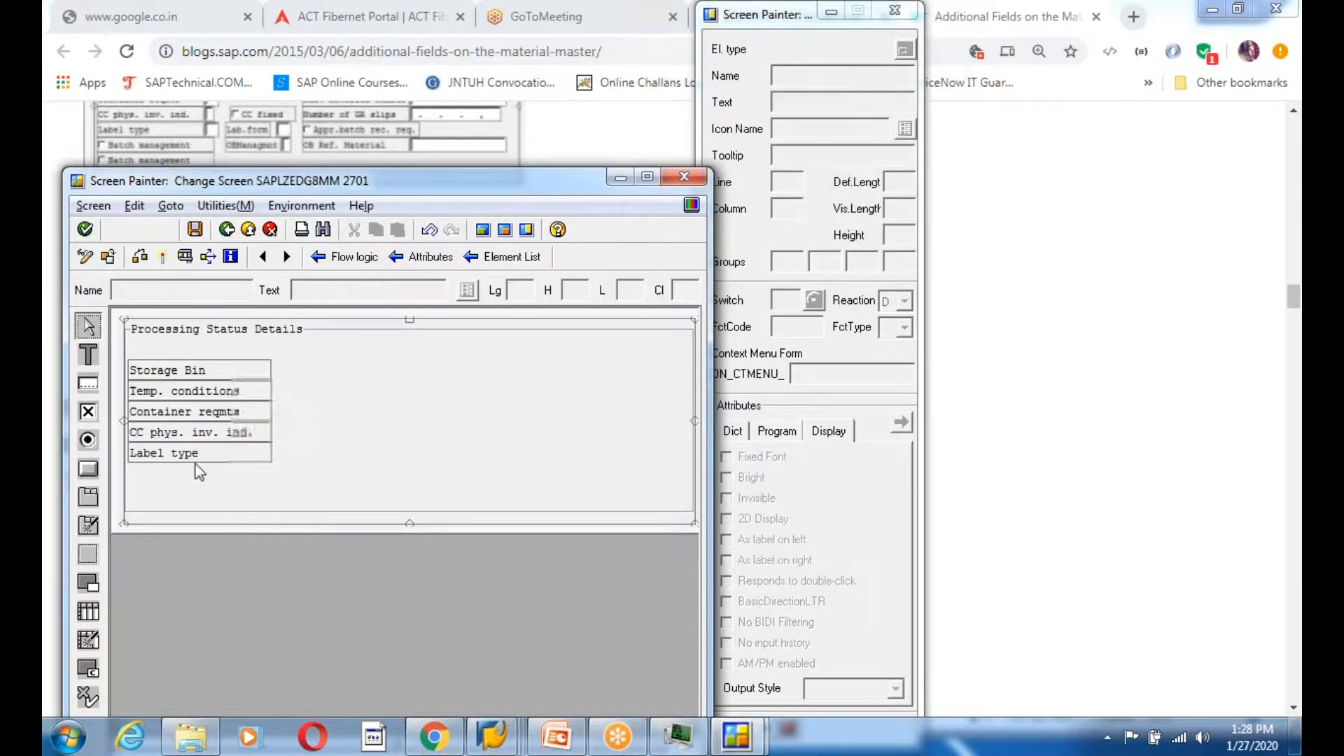
click(195, 454)
key(Delete)
click(191, 432)
key(Delete)
click(187, 413)
key(Delete)
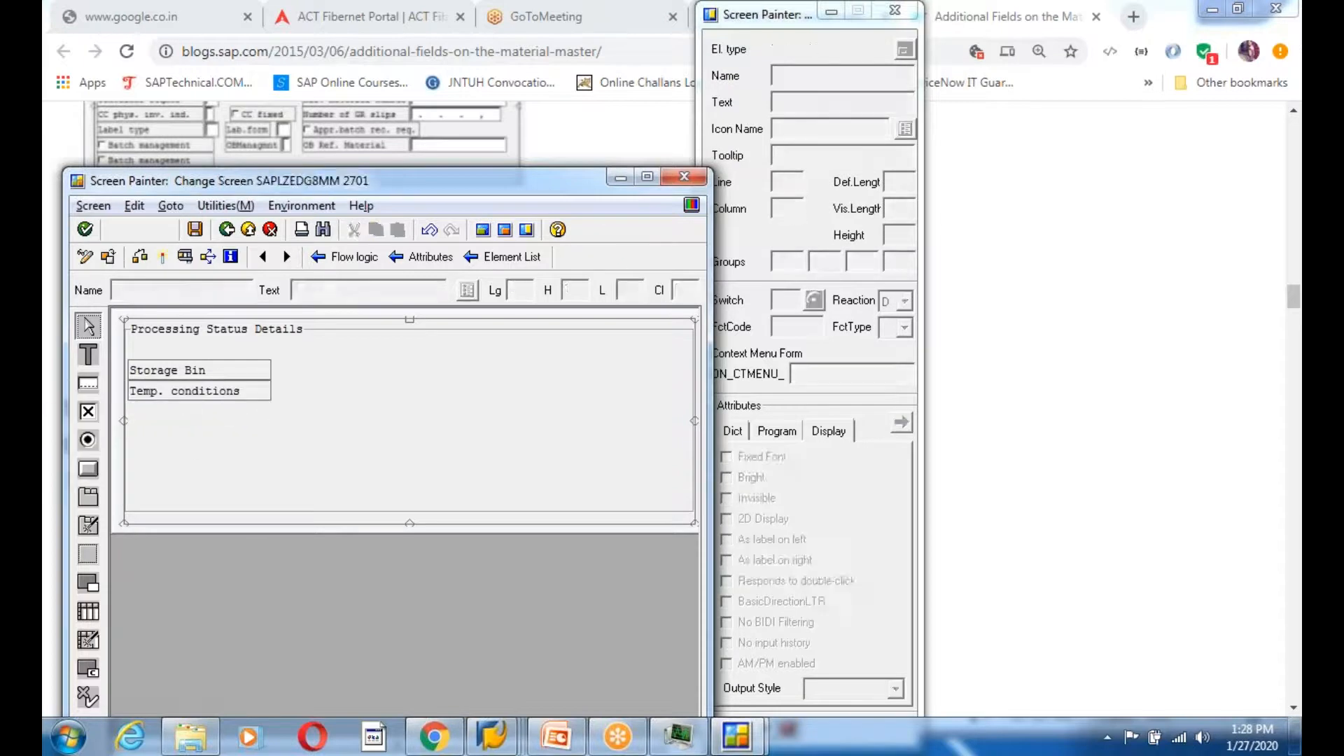
click(189, 392)
key(Delete)
click(188, 371)
key(Delete)
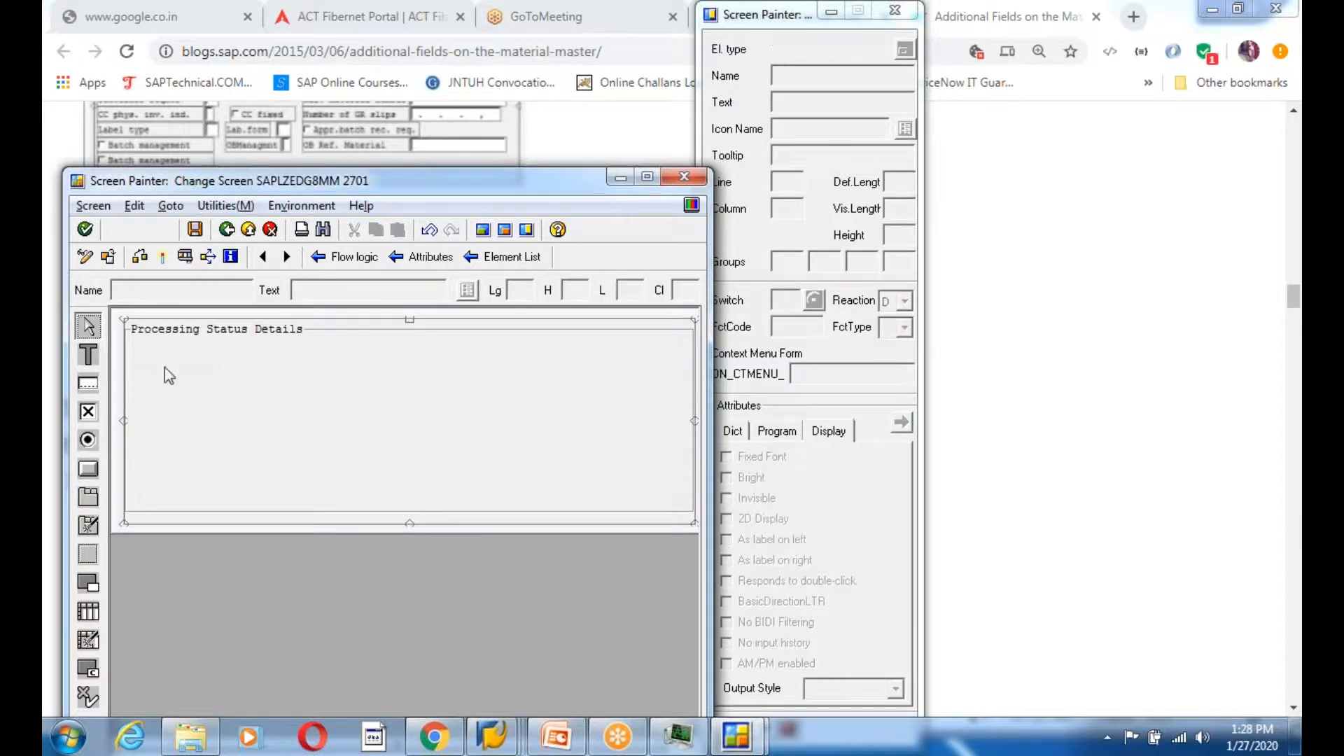
Get the dictionary fields of table MARC and check the blog's instructions on activating the screen and adapting its flow logic
click(504, 230)
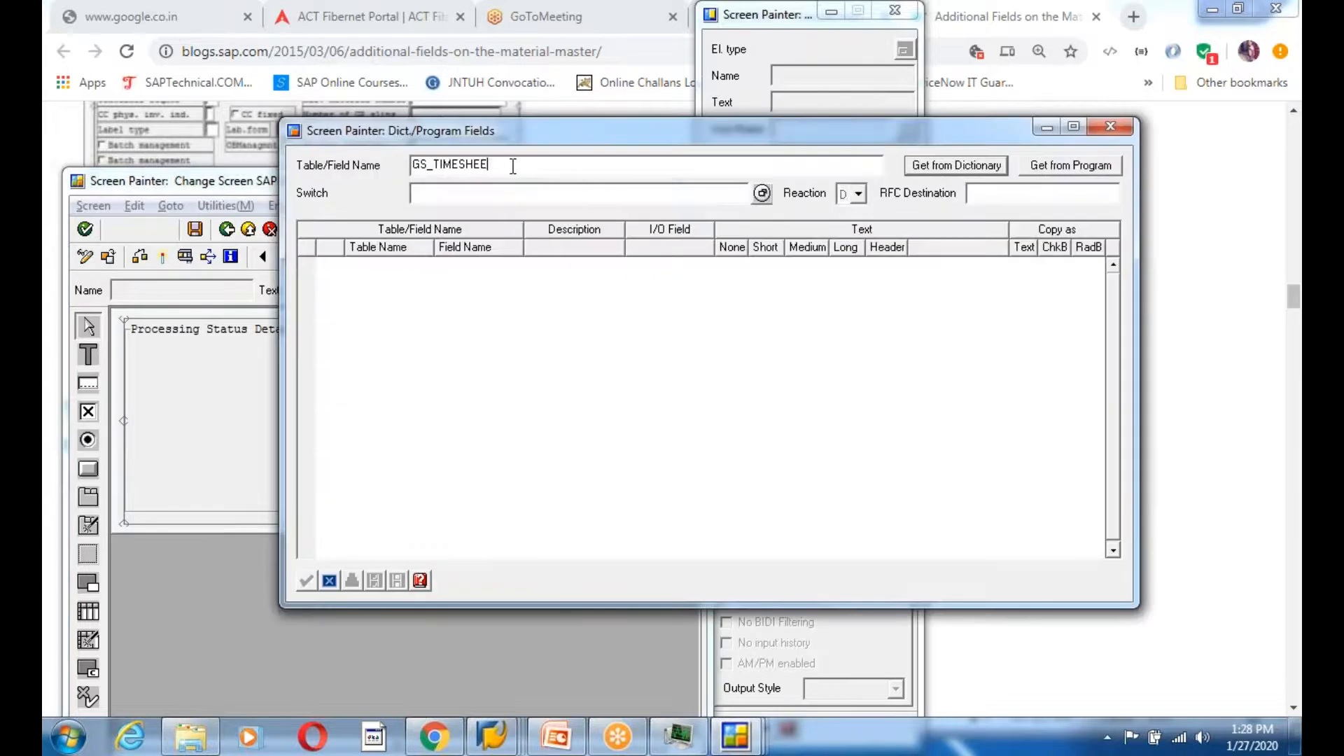
key(BackSpace)
text(MARC)
key(Return)
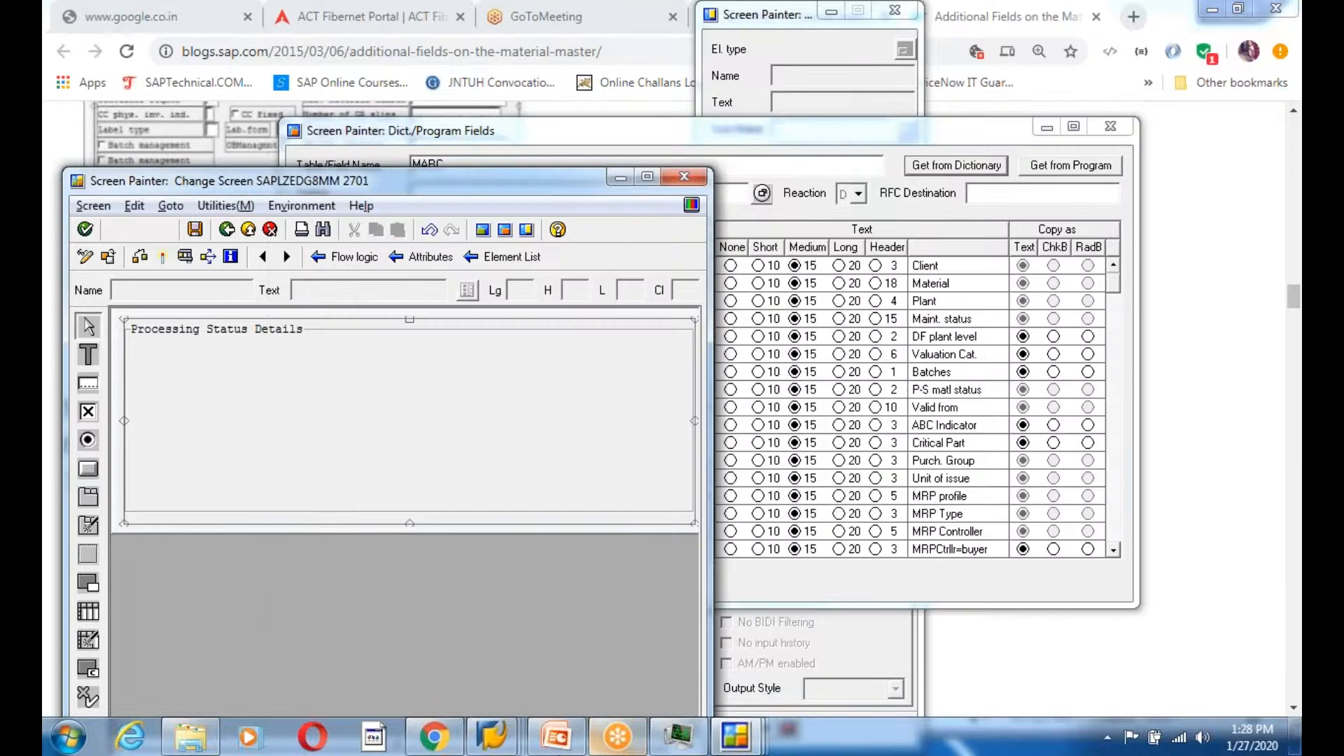
click(434, 735)
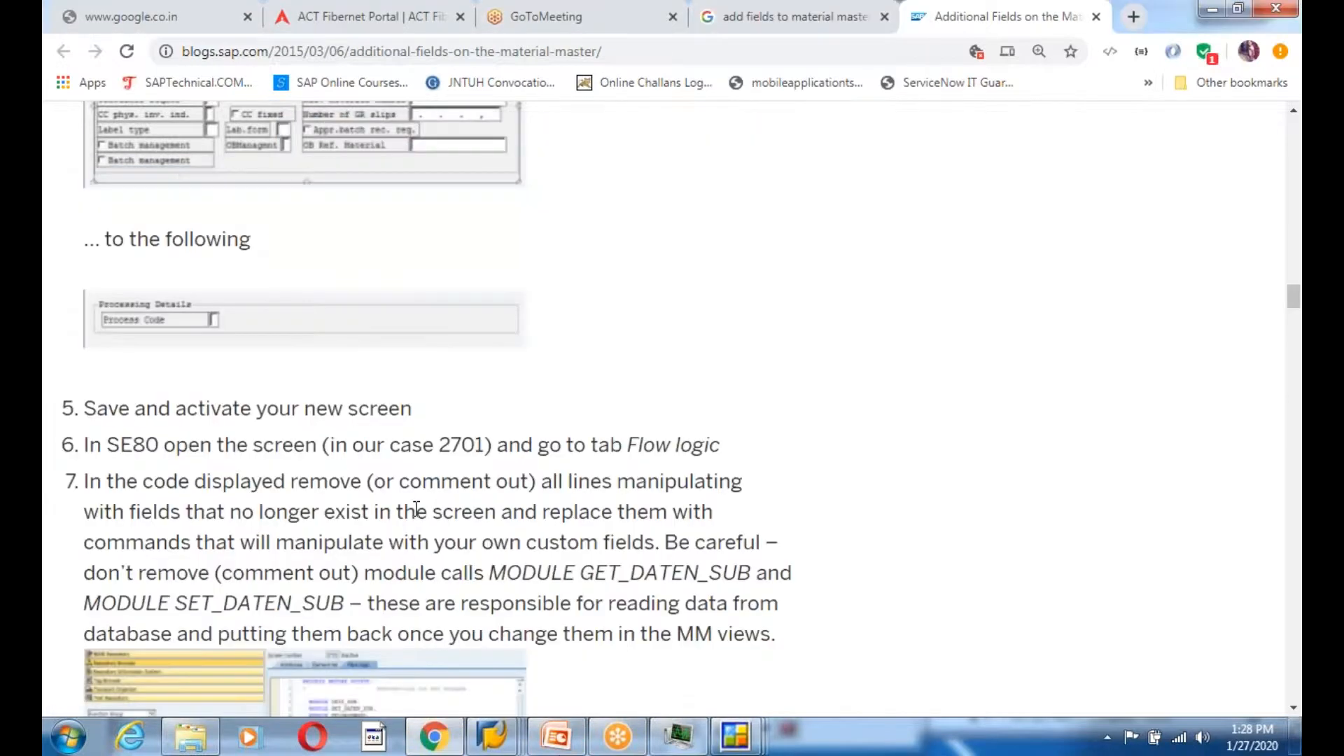
scroll(416, 509, down, 4)
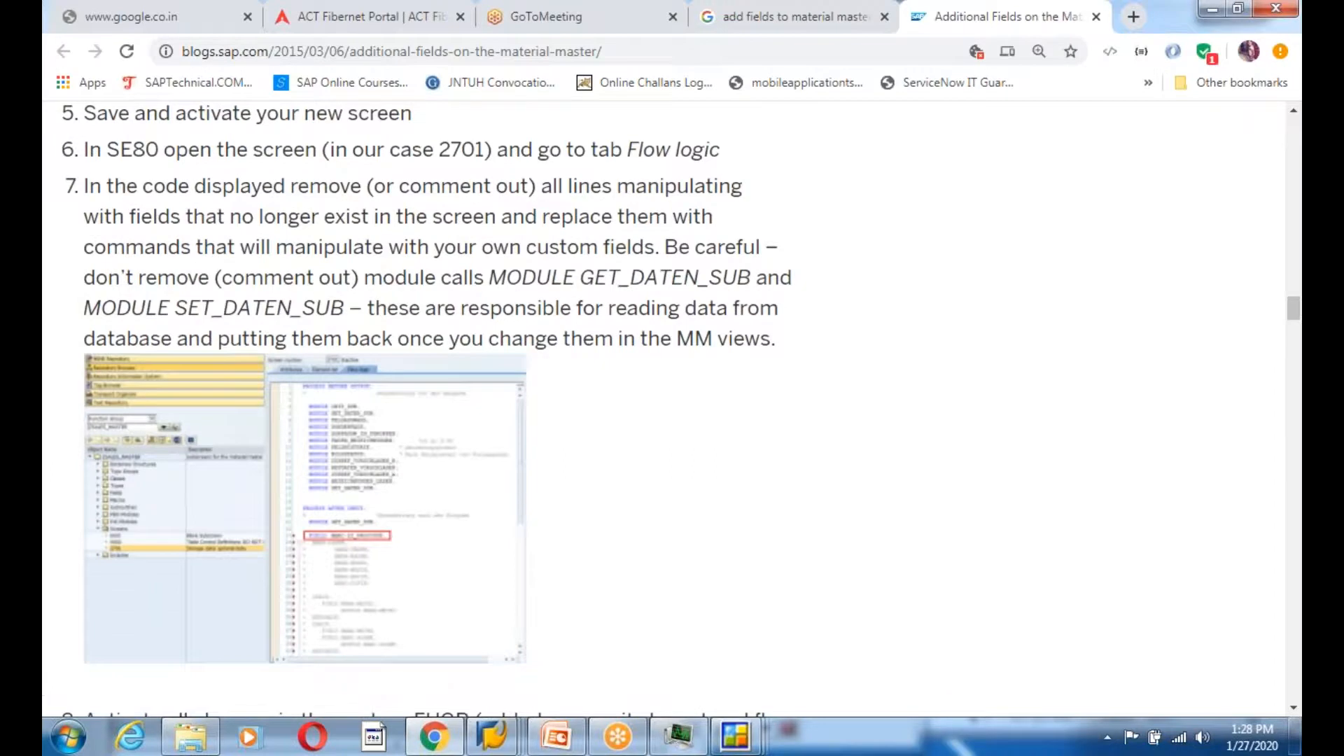
key(alt+Tab)
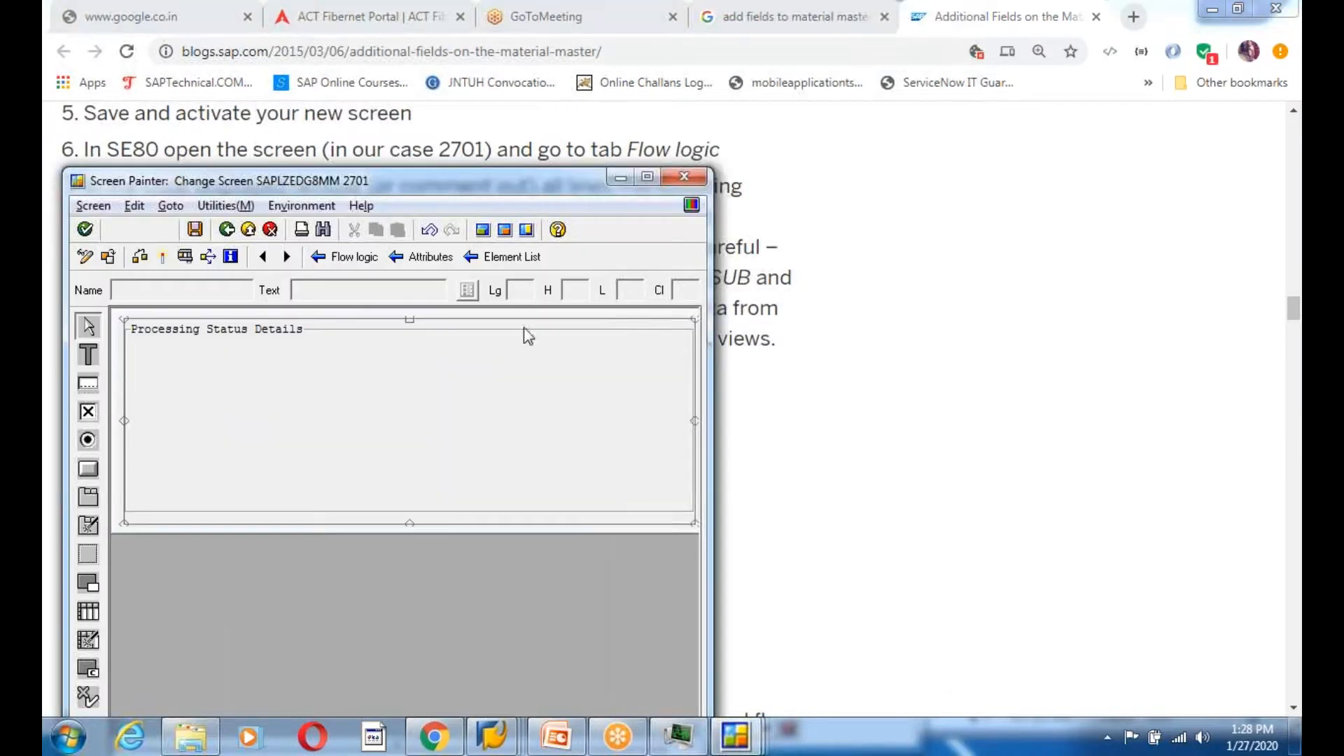
Insert MARC's custom Processing Status field with its label on the first line inside the group box
mouse_move(735, 736)
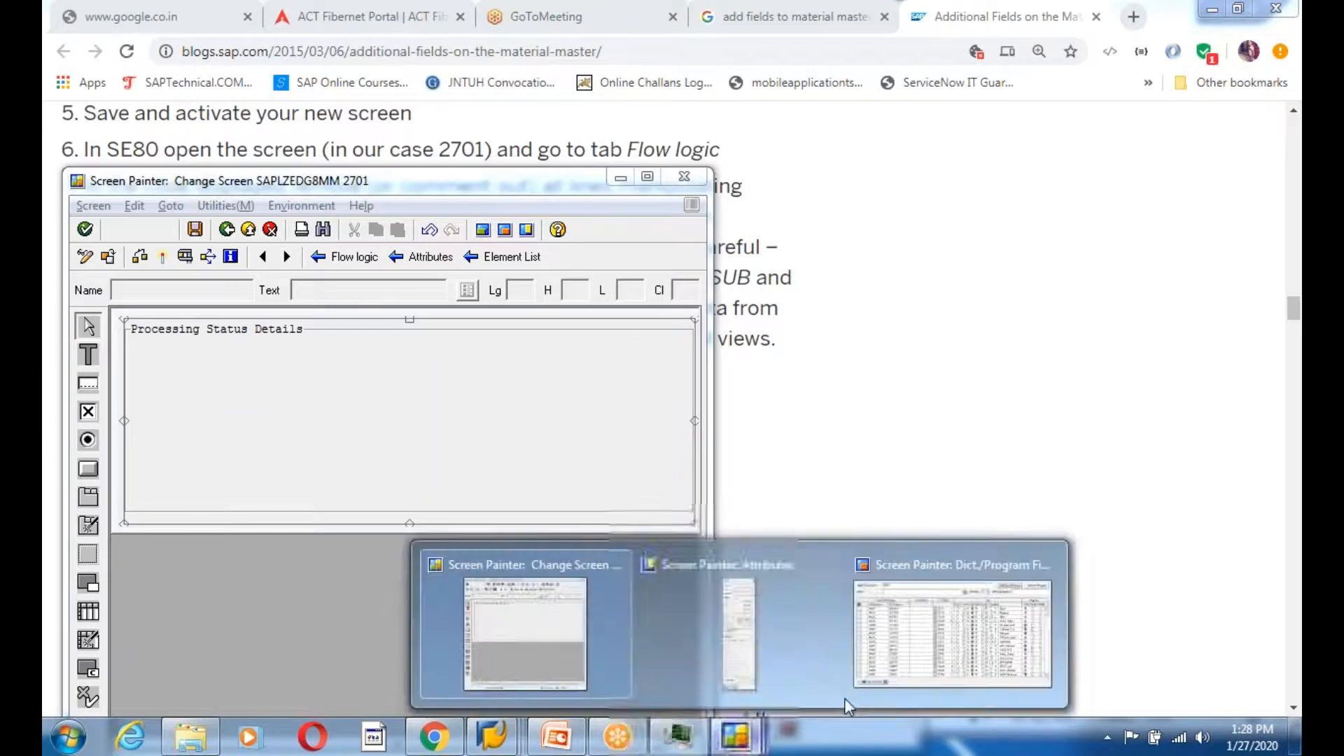
click(903, 666)
drag(1115, 298, 1130, 566)
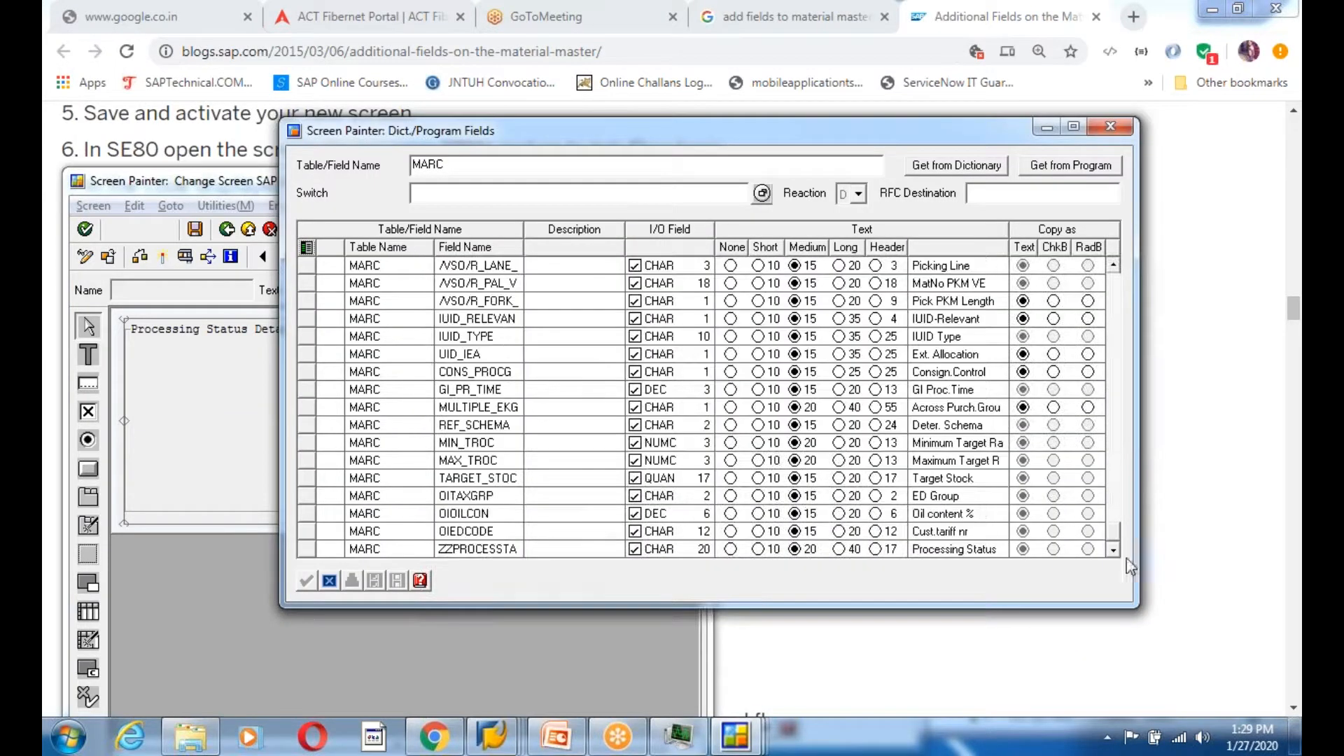
click(306, 550)
key(Return)
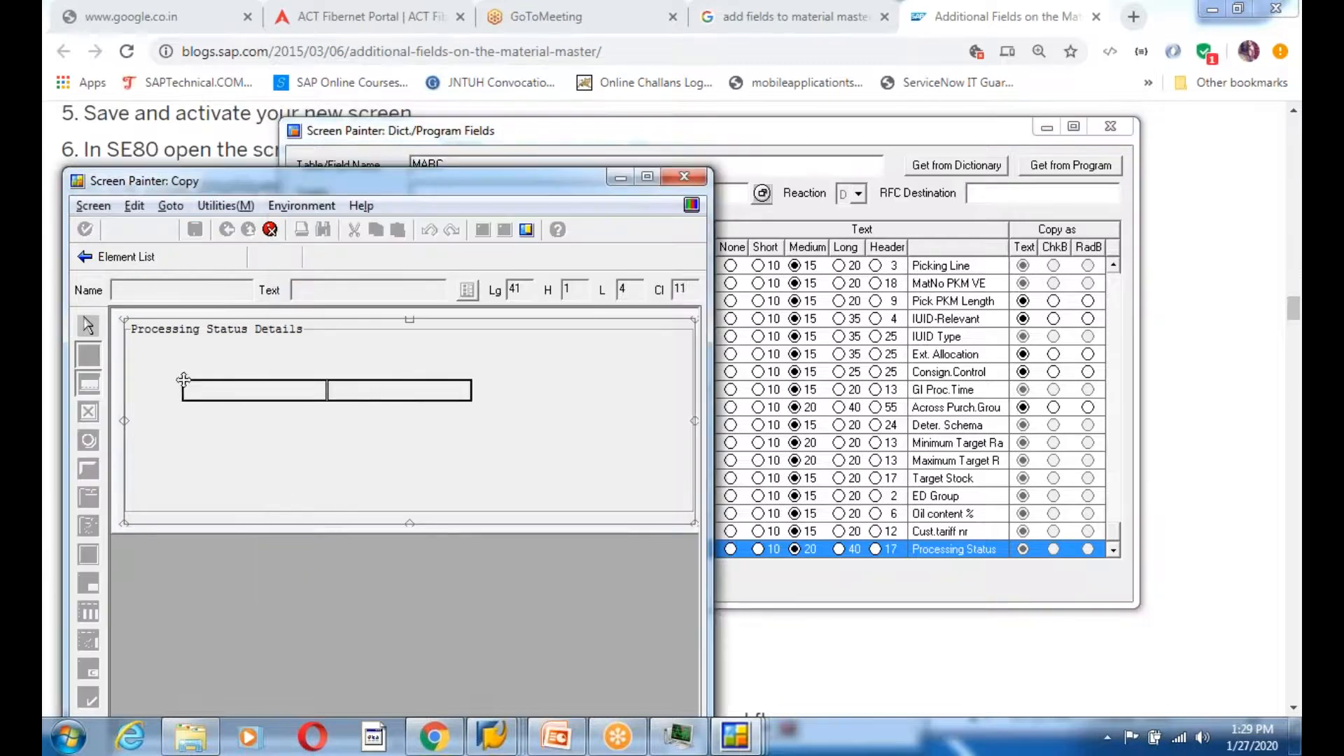
click(140, 354)
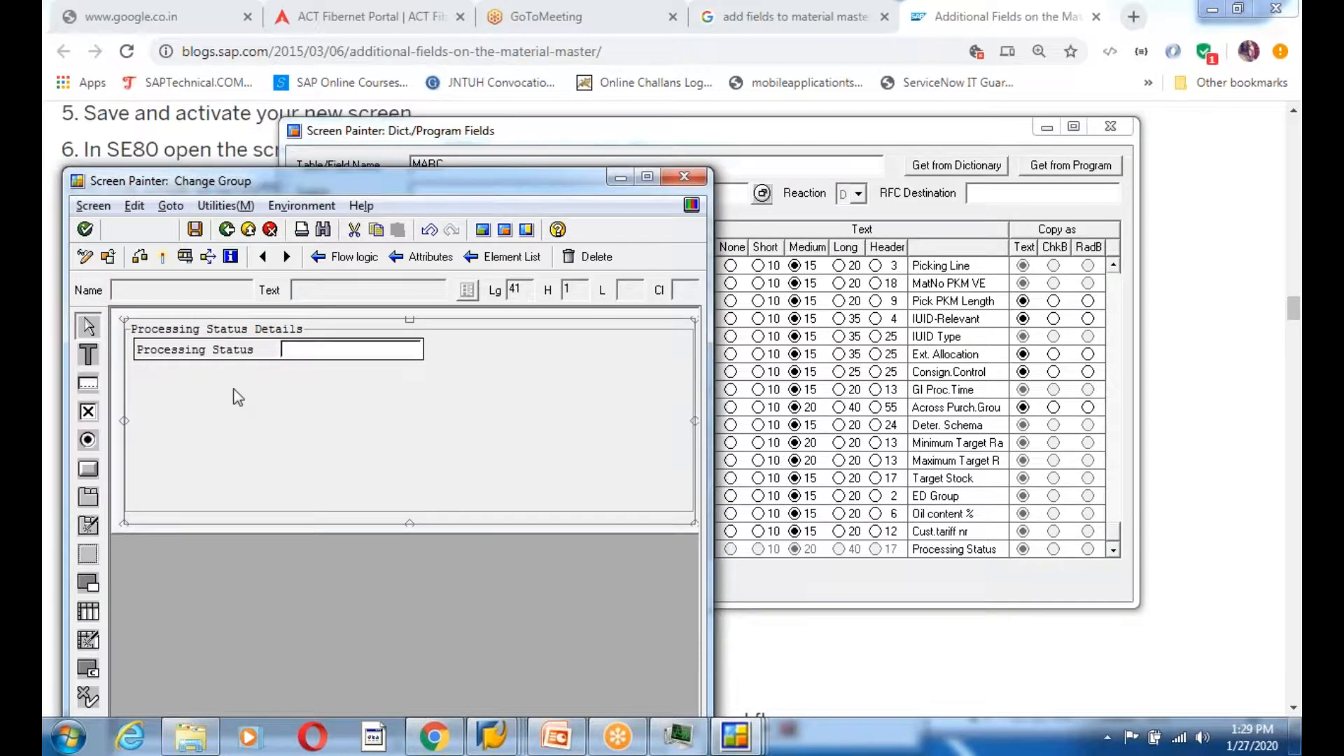
Activate screen 2701 despite its syntax errors and open its flow logic
click(164, 257)
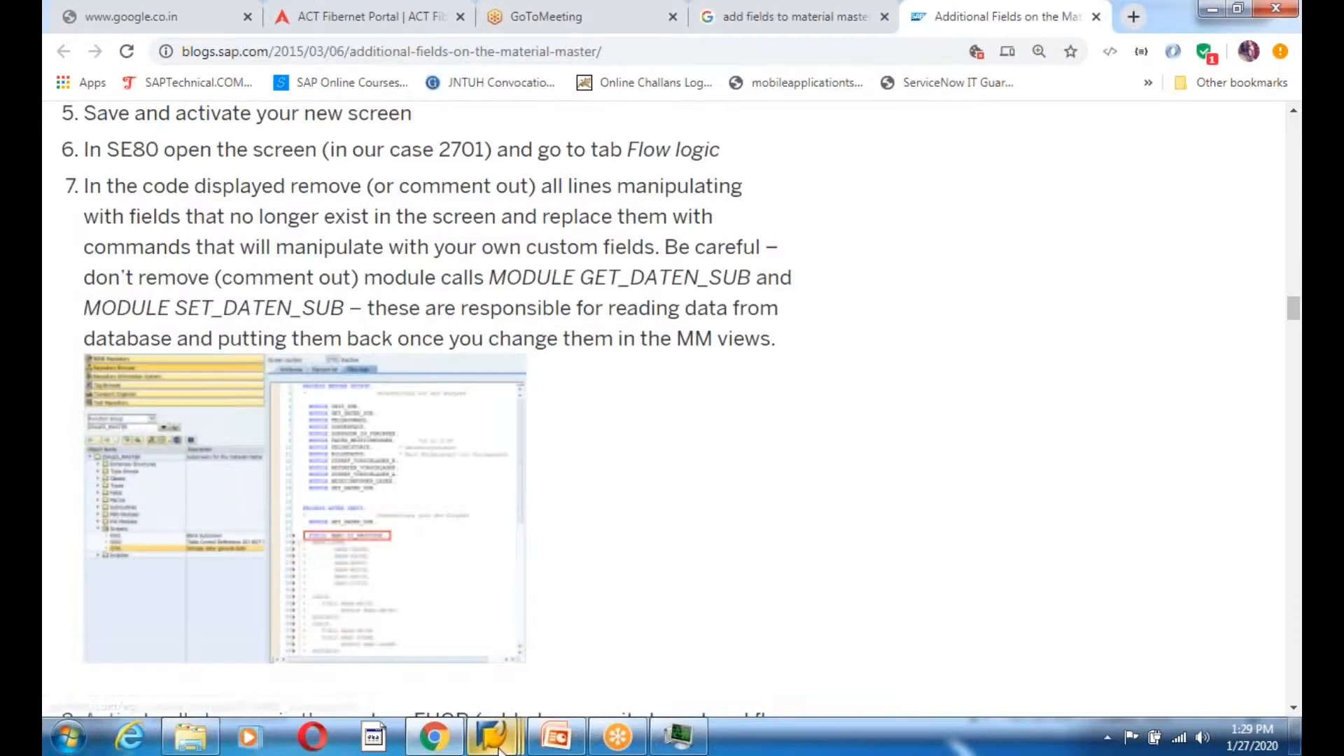
click(492, 737)
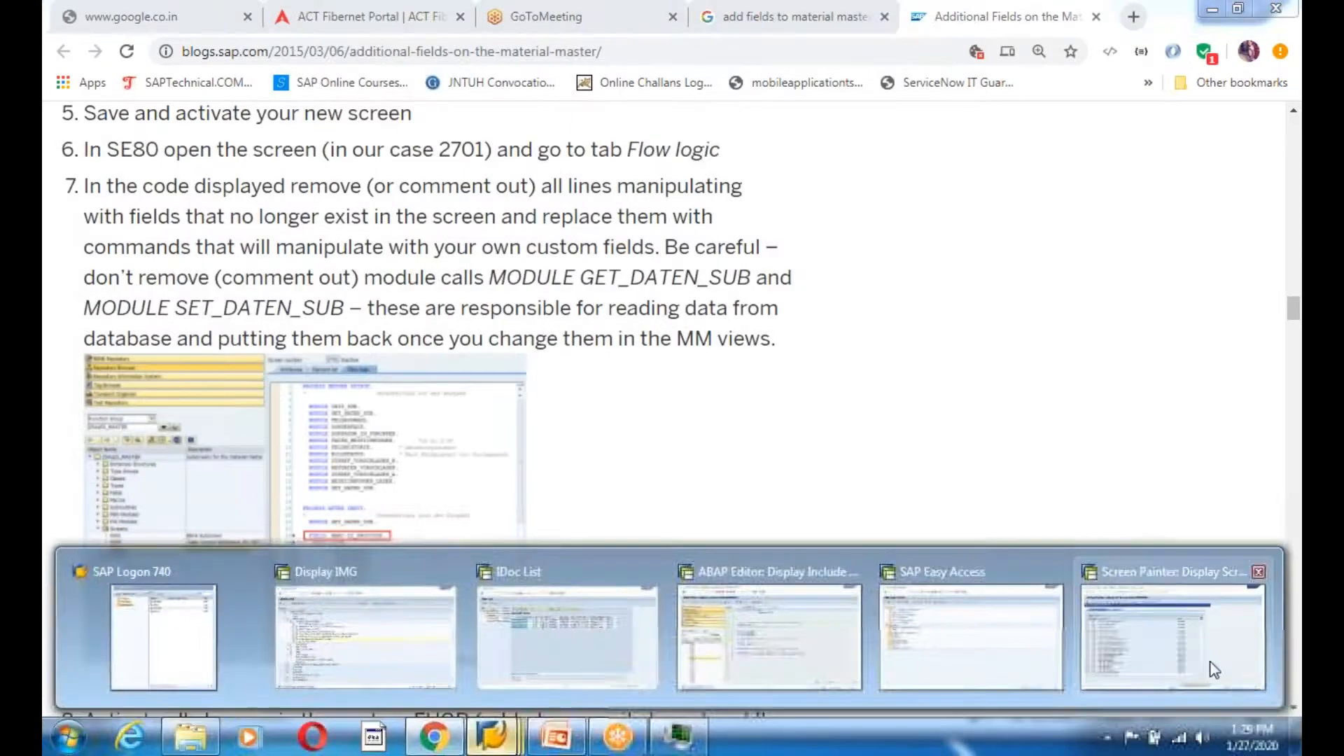
click(1215, 670)
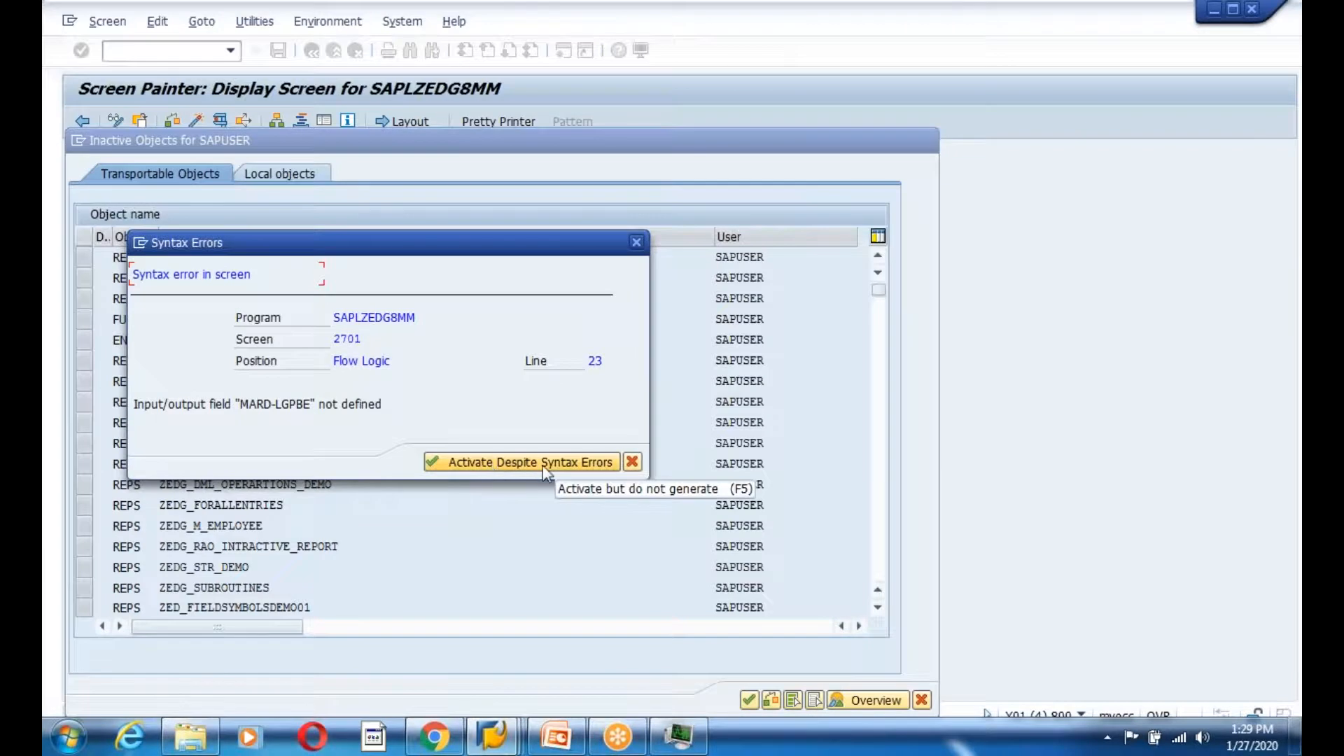
click(496, 464)
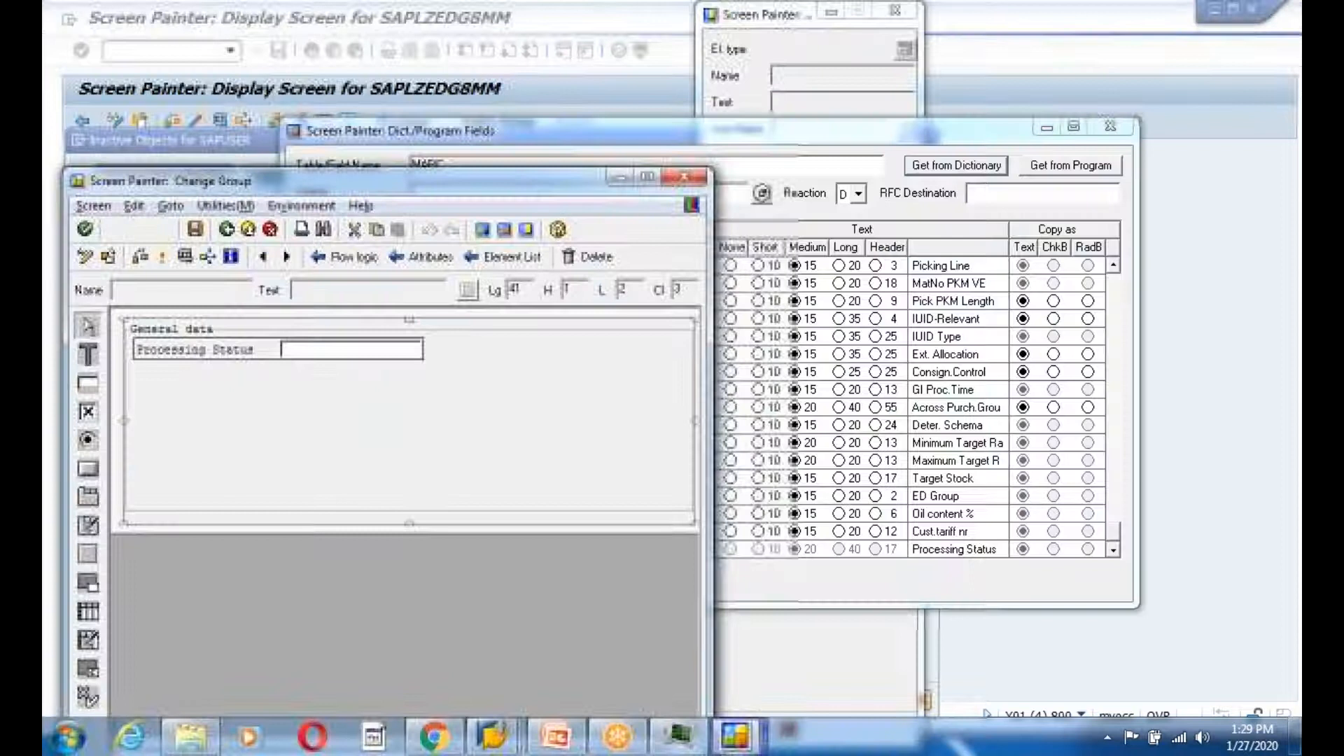
click(353, 257)
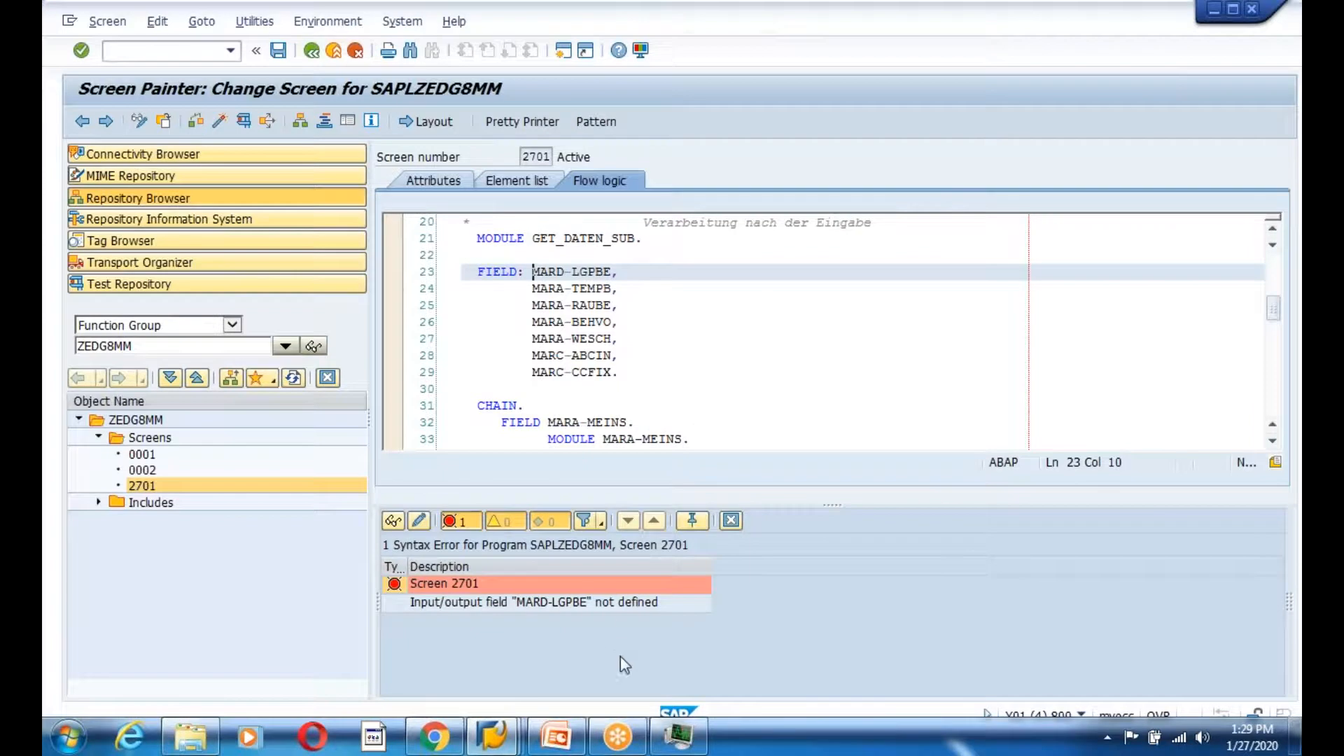
Comment out the FIELD statement listing MARD-LGPBE through MARC-CCFIX after MODULE GET_DATEN_SUB, following the blog's instruction
double_click(545, 606)
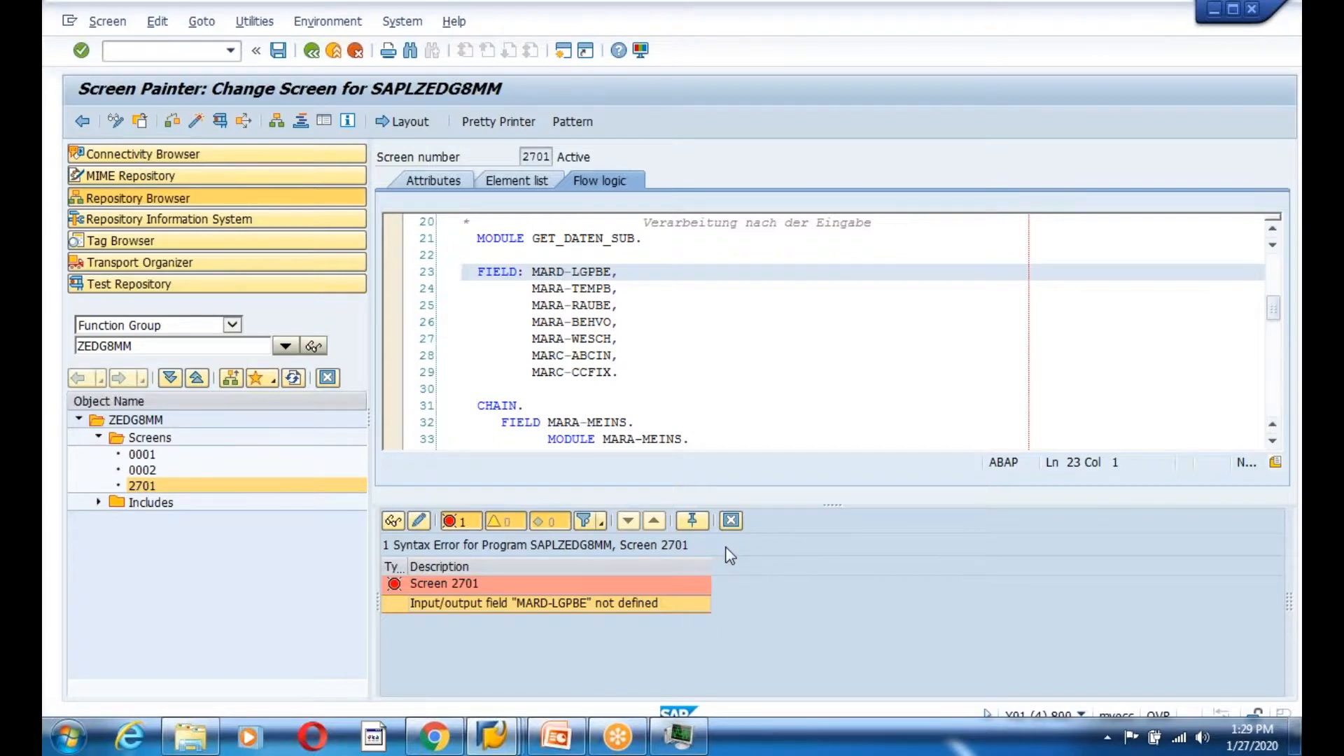
click(731, 520)
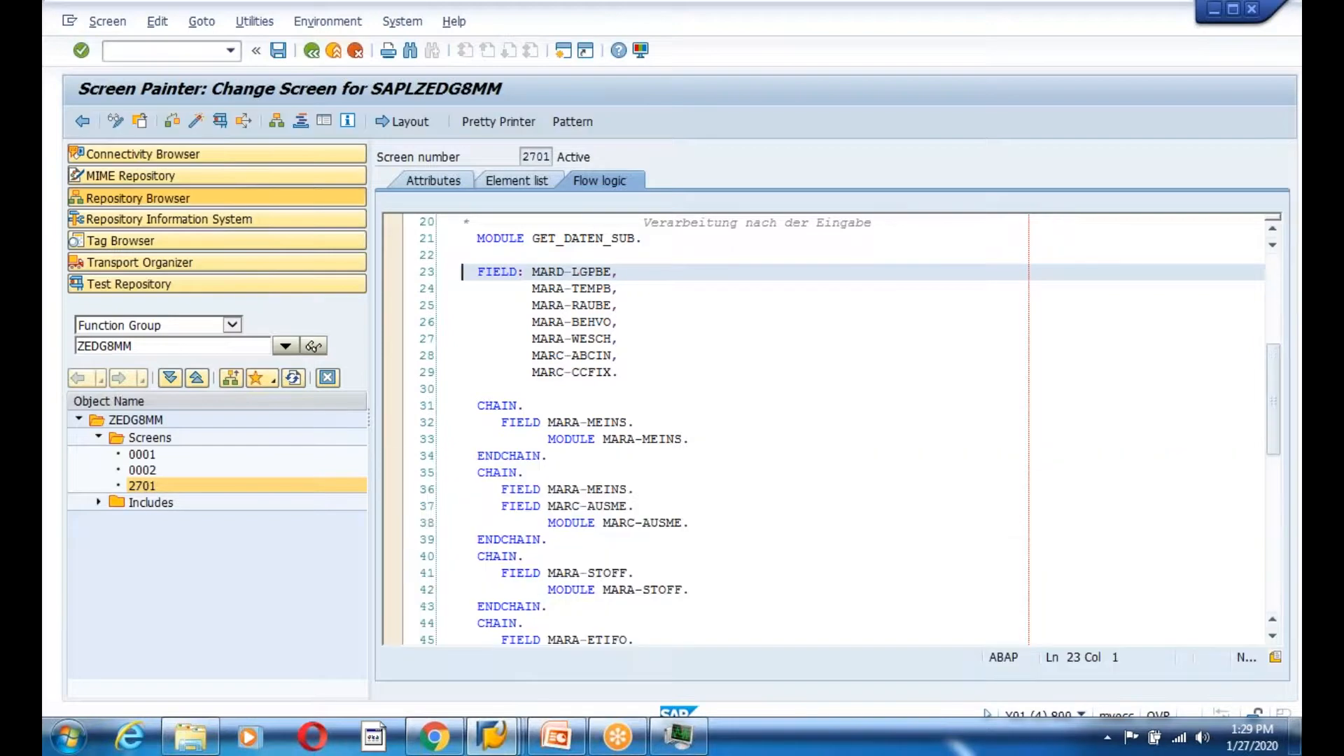
key(alt+Tab)
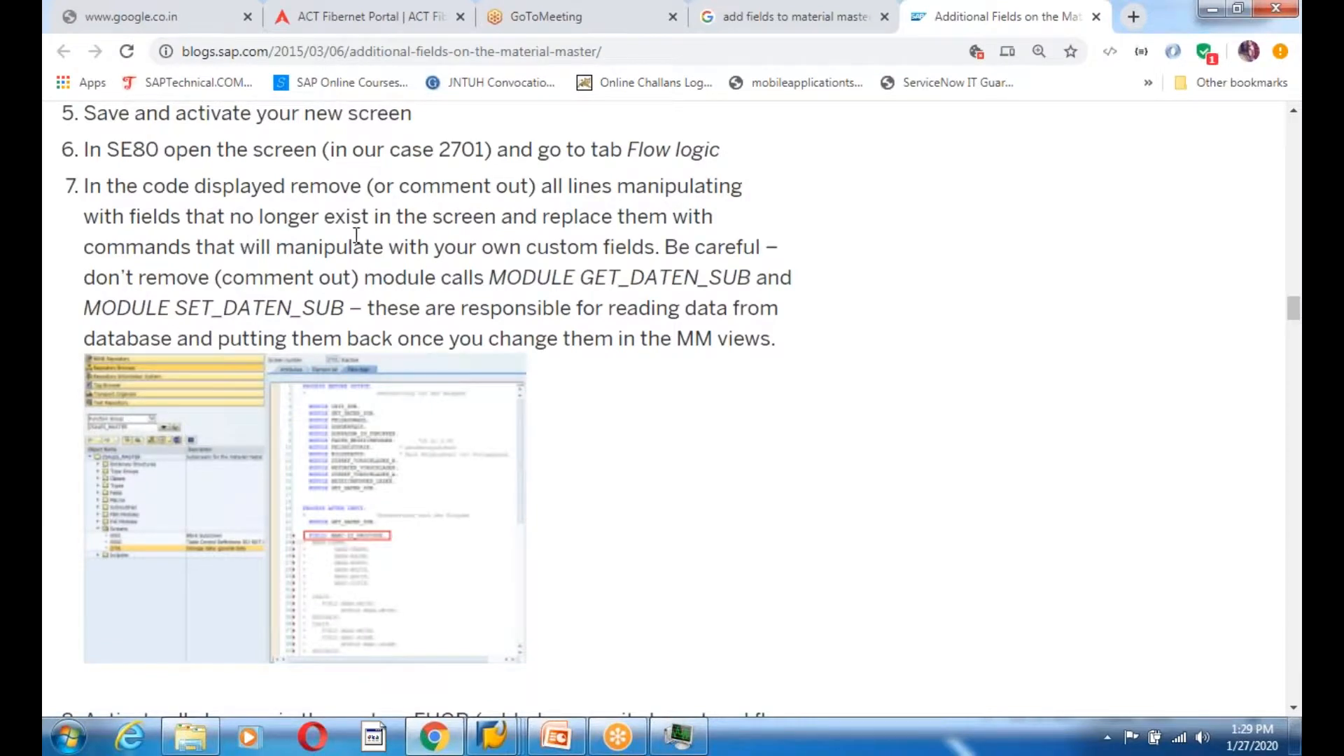
key(alt+Tab)
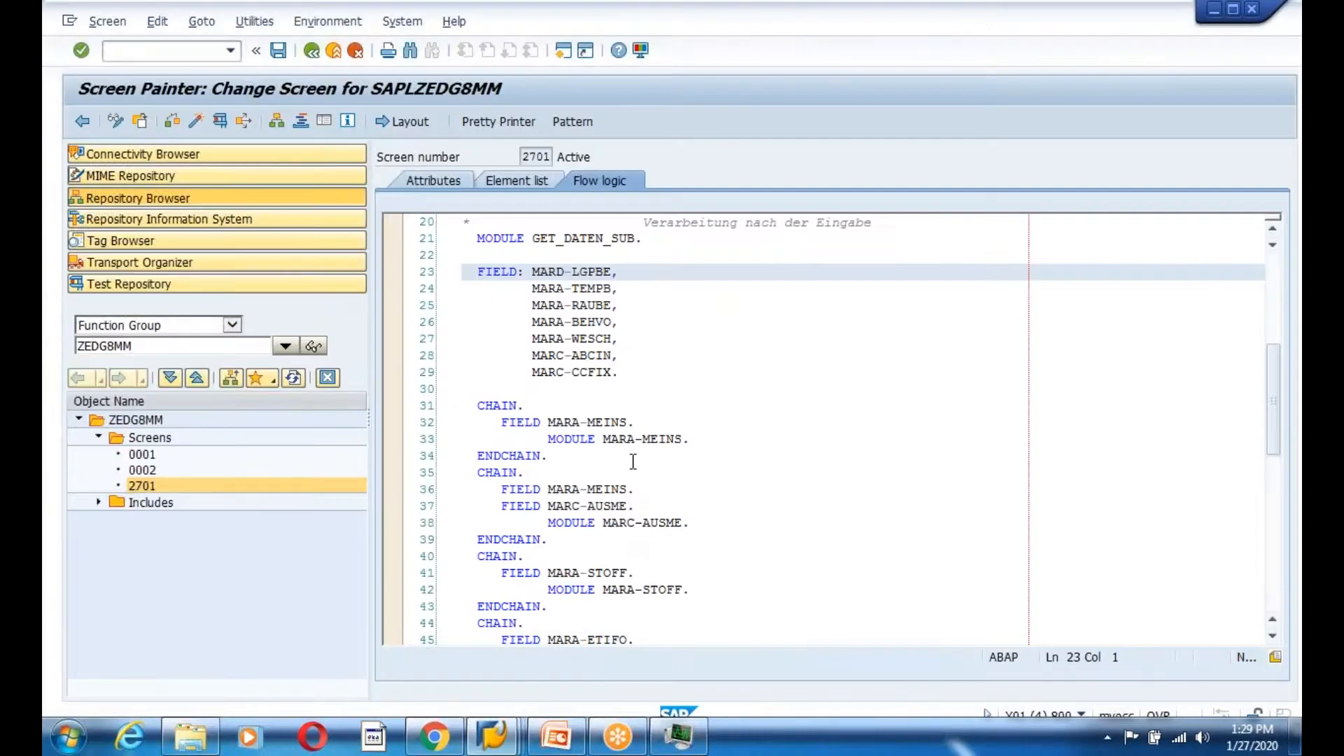
scroll(633, 462, up, 3)
drag(473, 425, 647, 519)
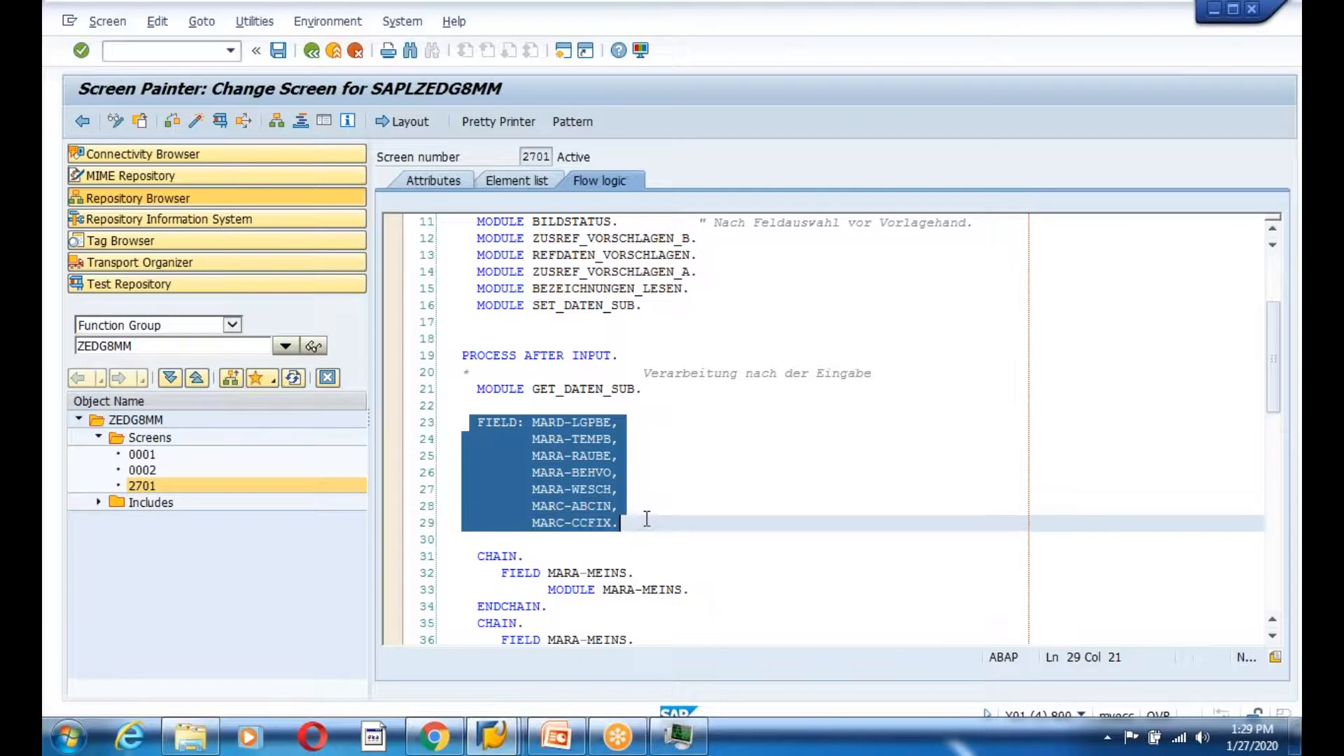
key(ctrl+less)
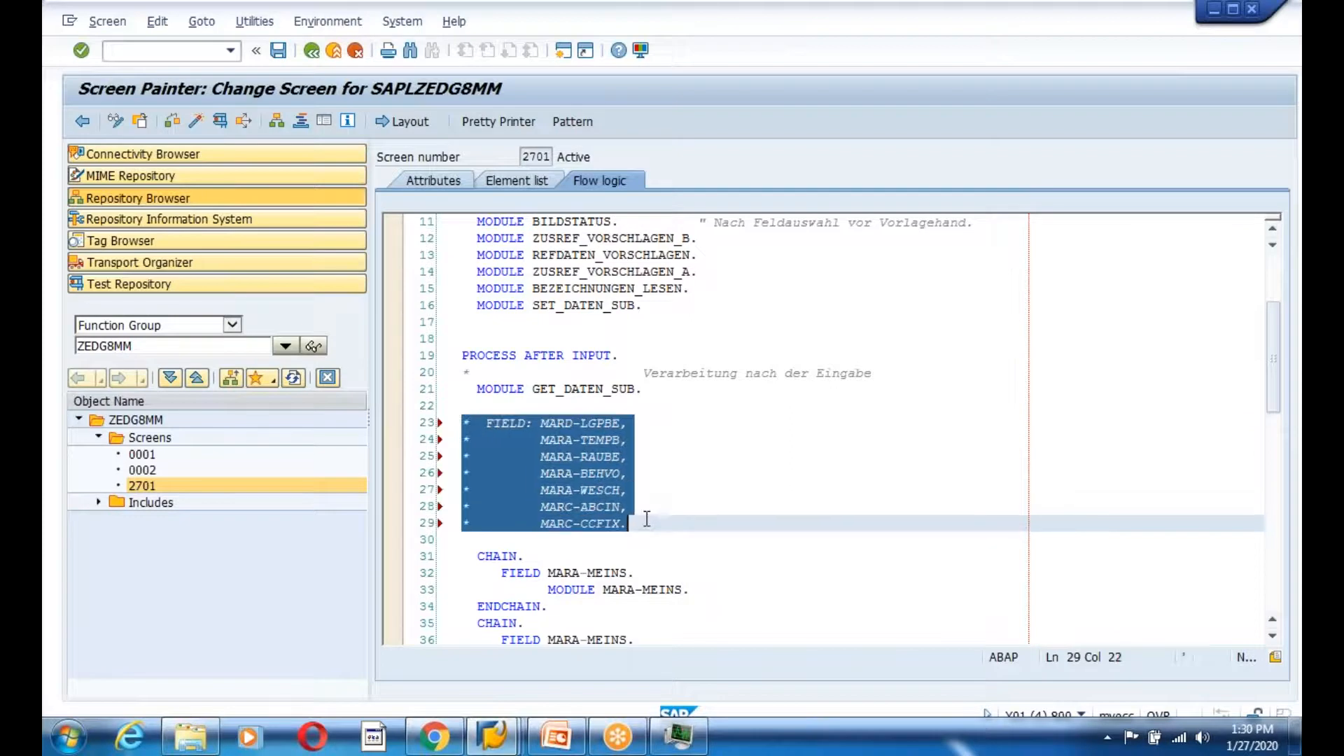
click(695, 486)
Comment out all CHAIN to ENDCHAIN blocks in PROCESS AFTER INPUT, from MARA-MEINS through MARD-LWMKB
scroll(696, 486, down, 5)
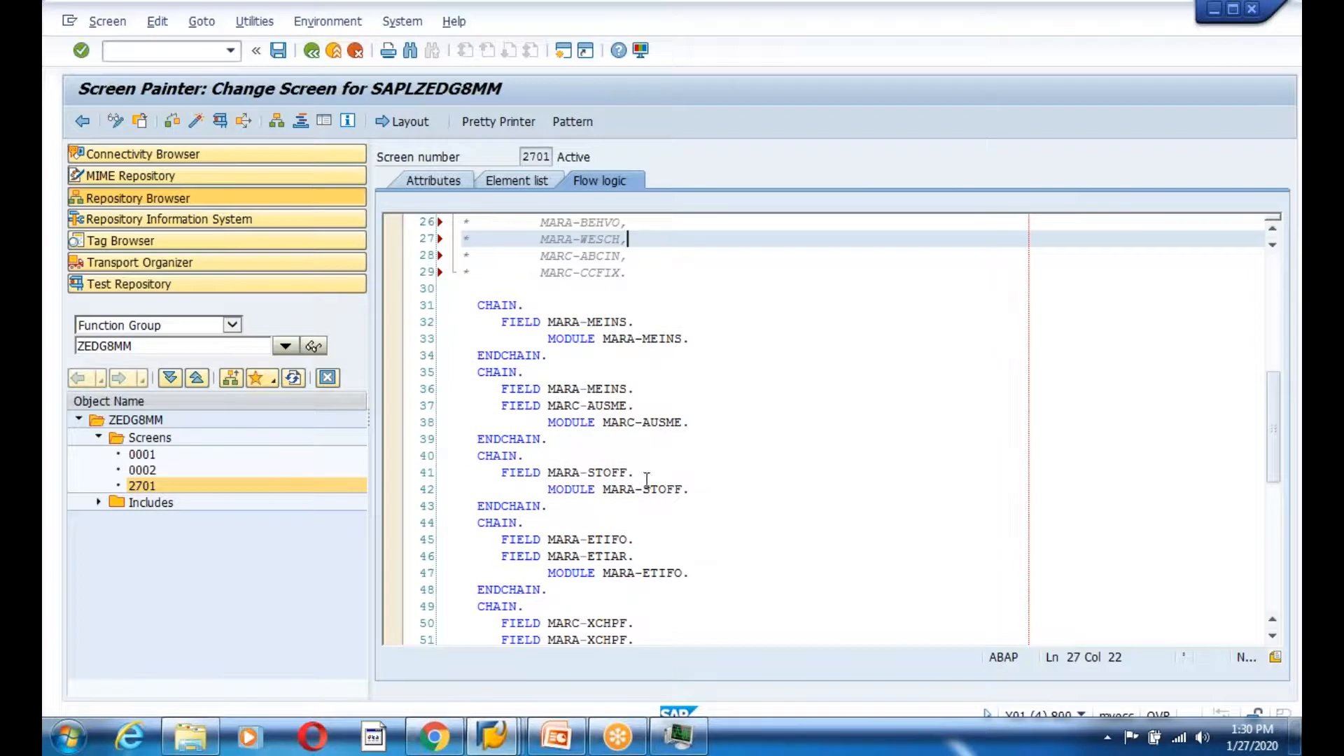
drag(463, 305, 753, 472)
scroll(655, 465, down, 3)
scroll(696, 442, down, 3)
scroll(730, 519, down, 3)
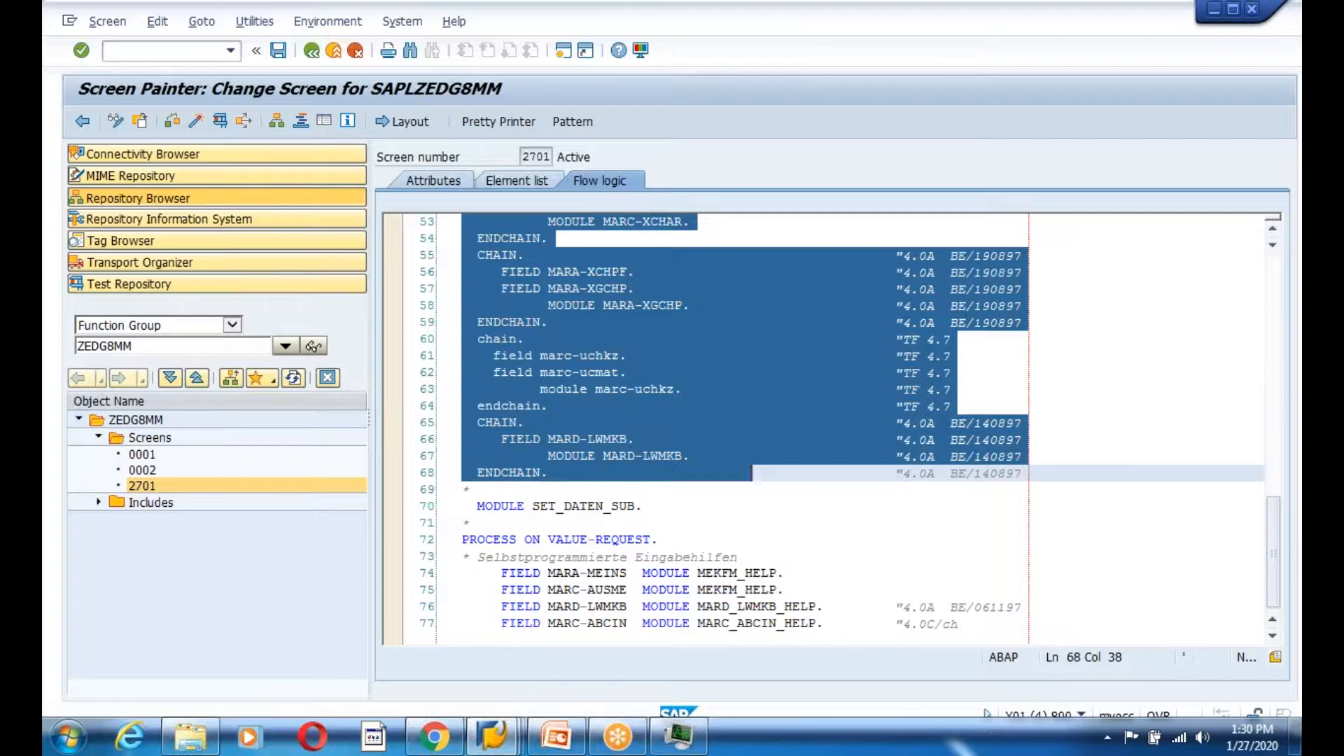
key(ctrl+less)
click(660, 494)
Compare the flow logic with the blog's note on keeping the GET_DATEN_SUB and SET_DATEN_SUB module calls
scroll(672, 495, up, 15)
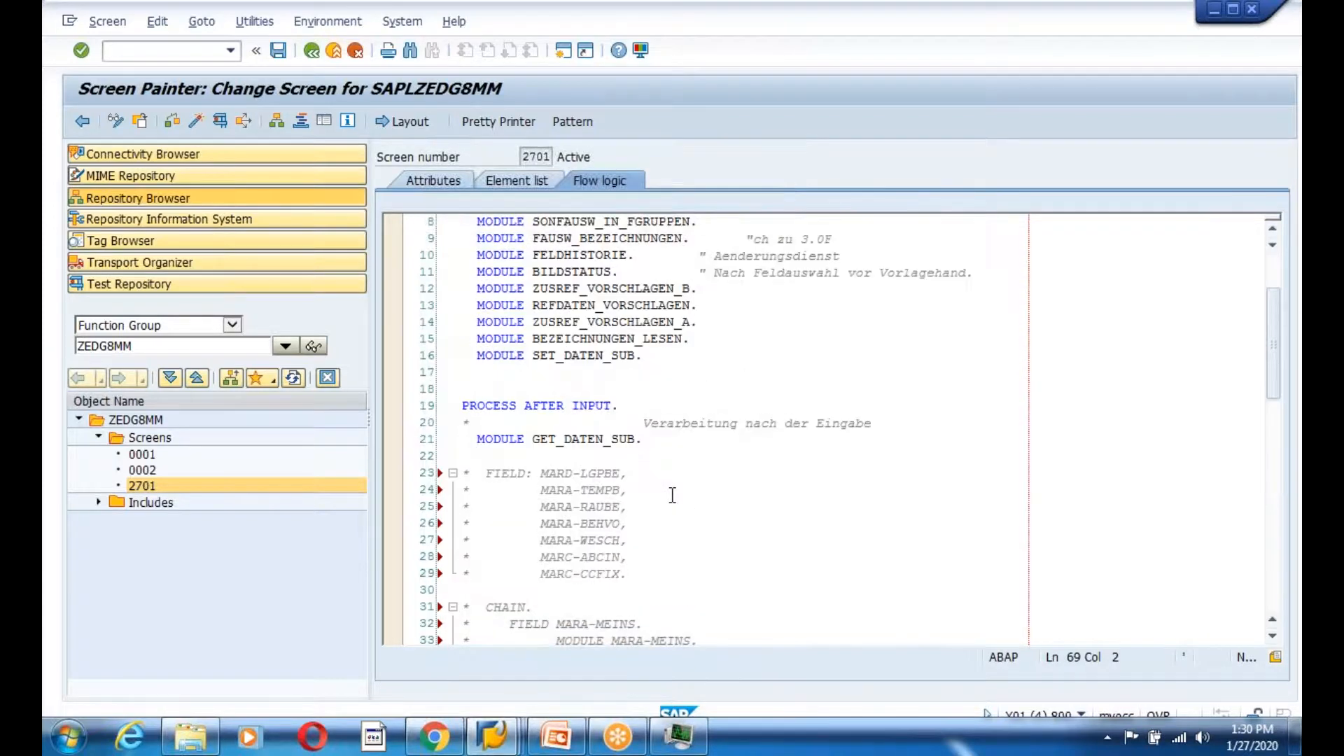
key(alt+Tab)
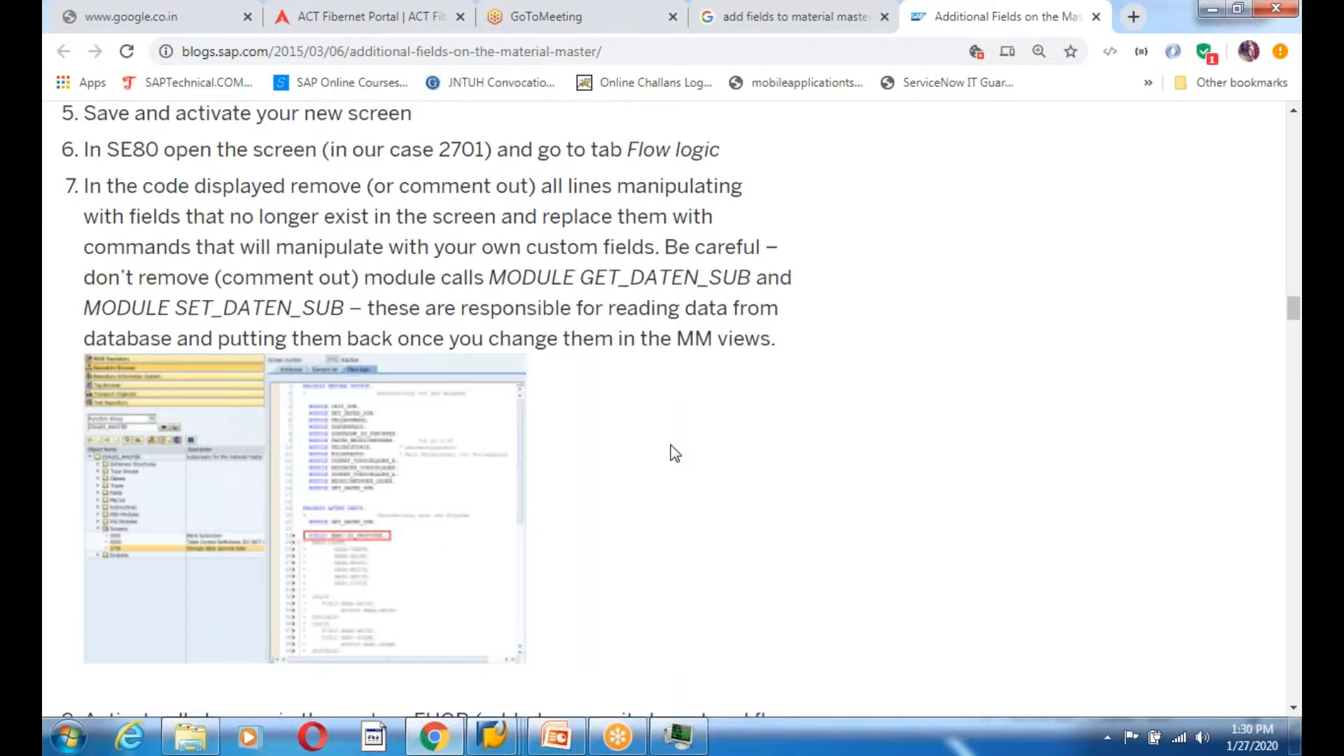
key(alt+Tab)
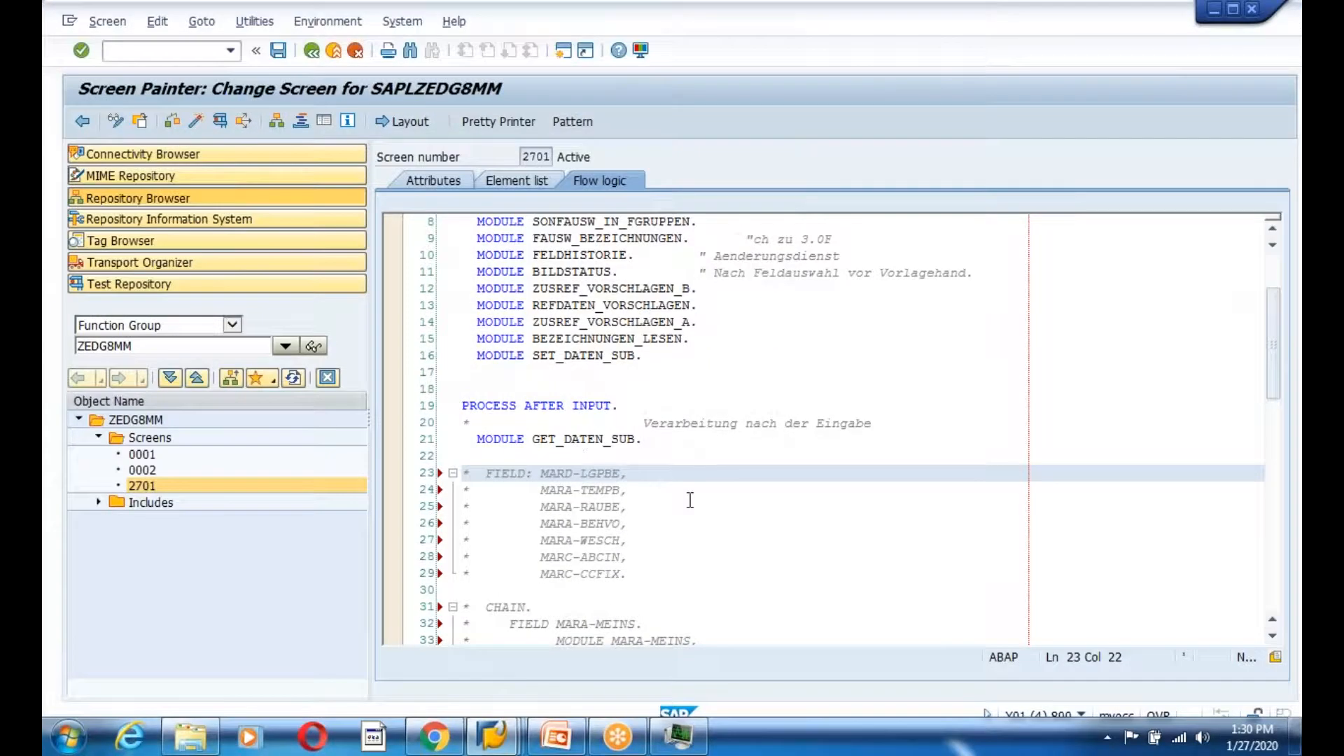
drag(540, 440, 637, 443)
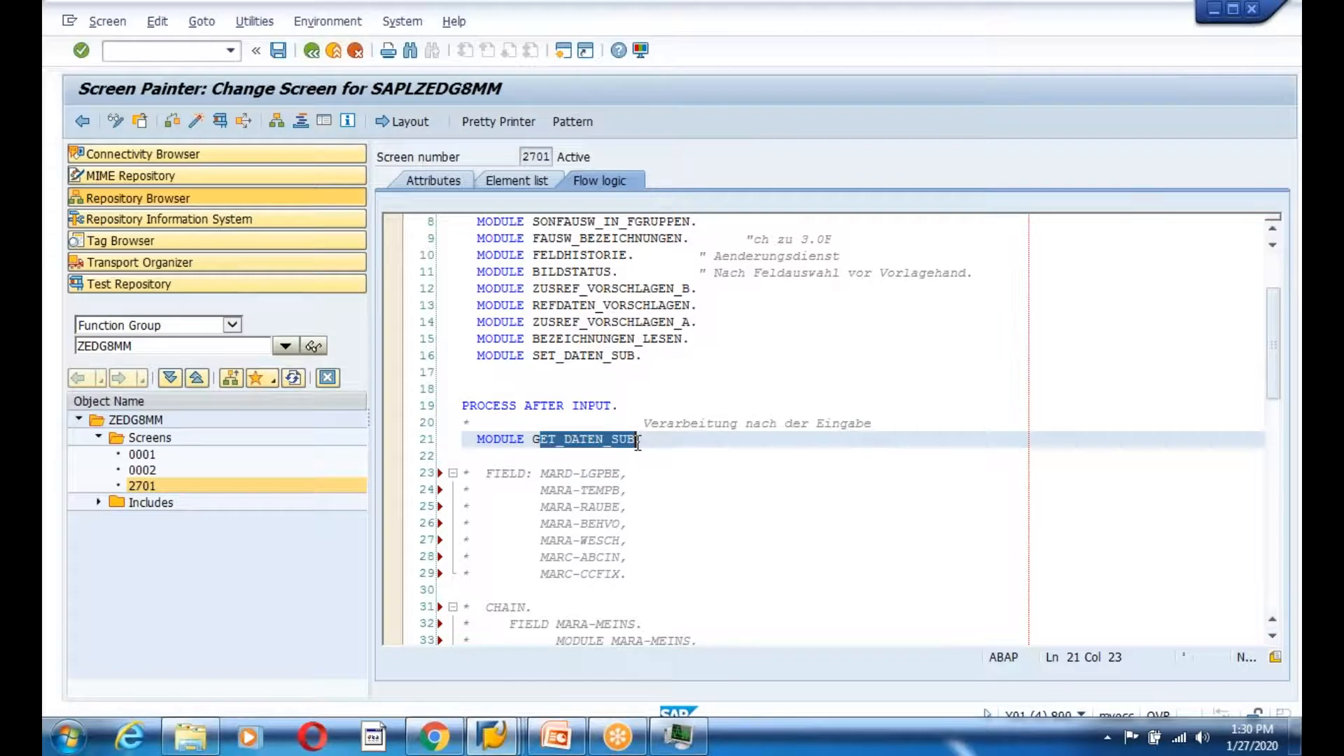
key(alt+Tab)
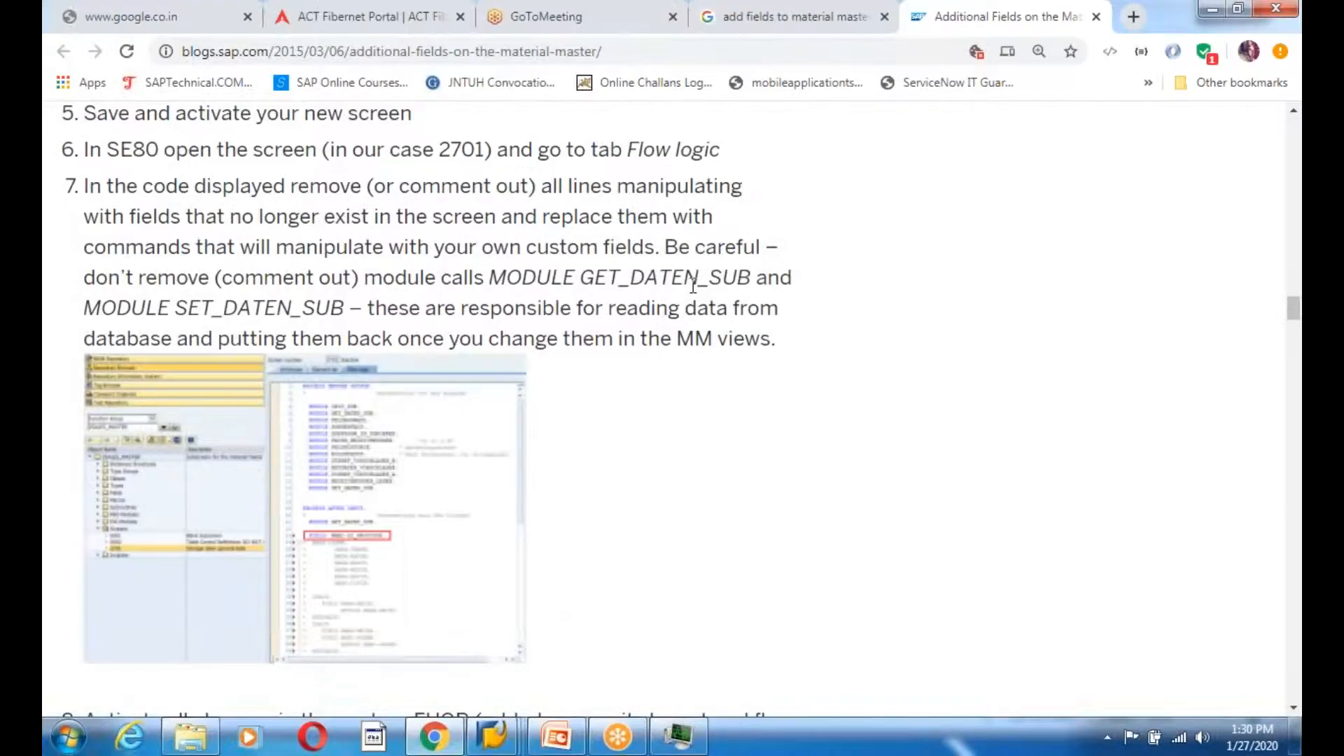
key(alt+Tab)
click(639, 539)
scroll(664, 520, down, 5)
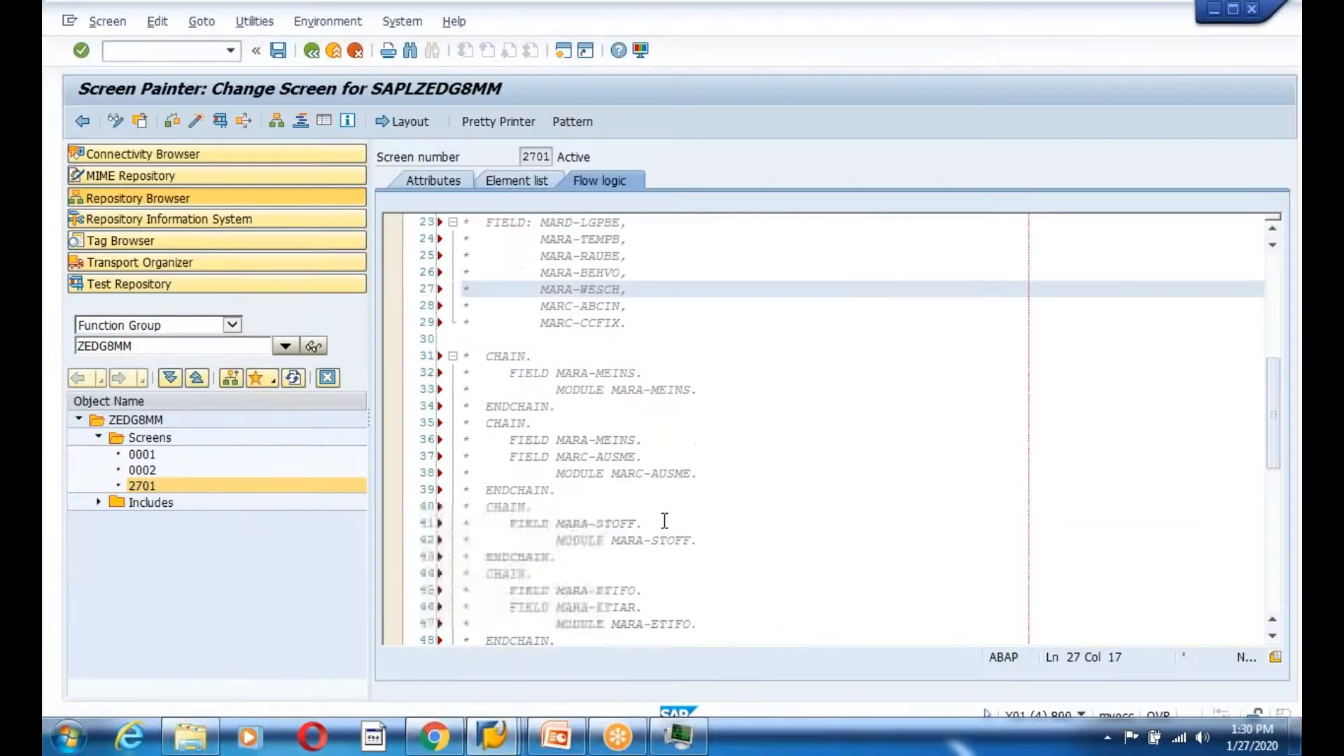
scroll(665, 520, down, 13)
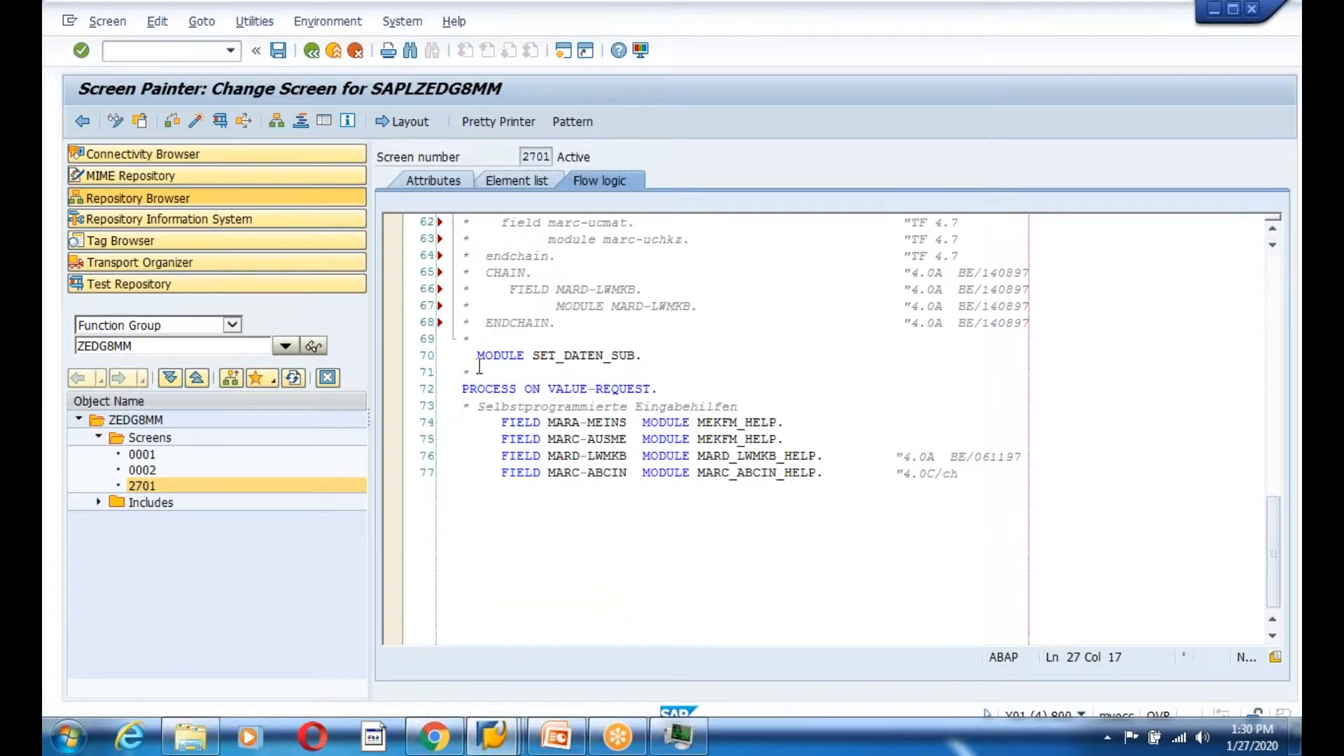
key(alt+Tab)
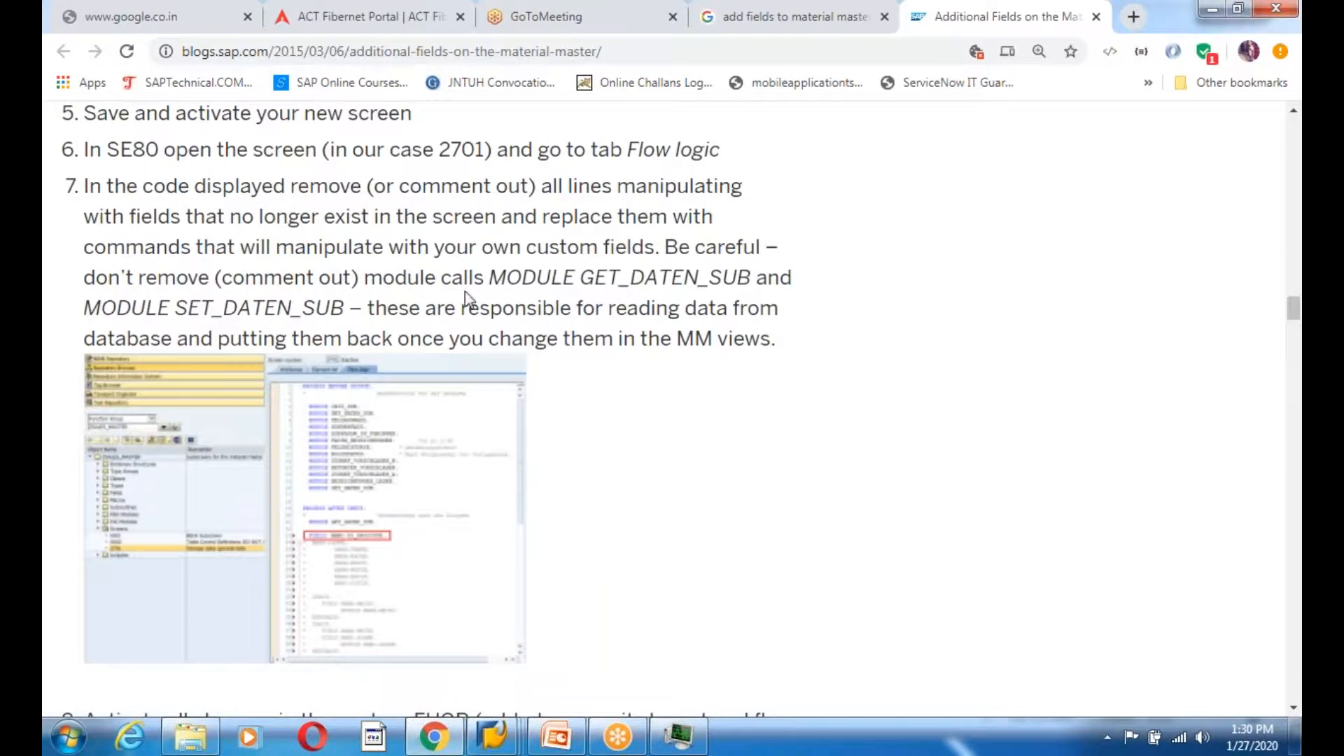
key(alt+Tab)
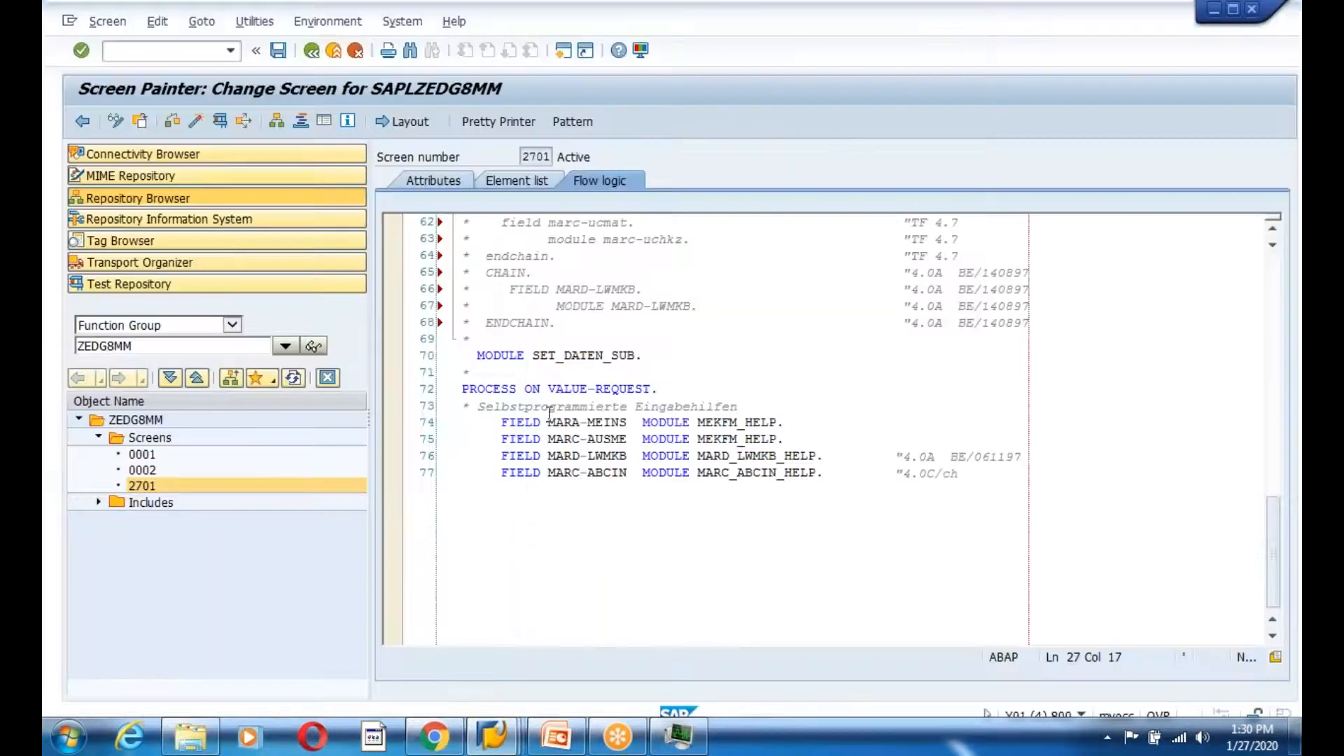
Comment out the whole PROCESS ON VALUE-REQUEST block with its four FIELD help modules
click(558, 356)
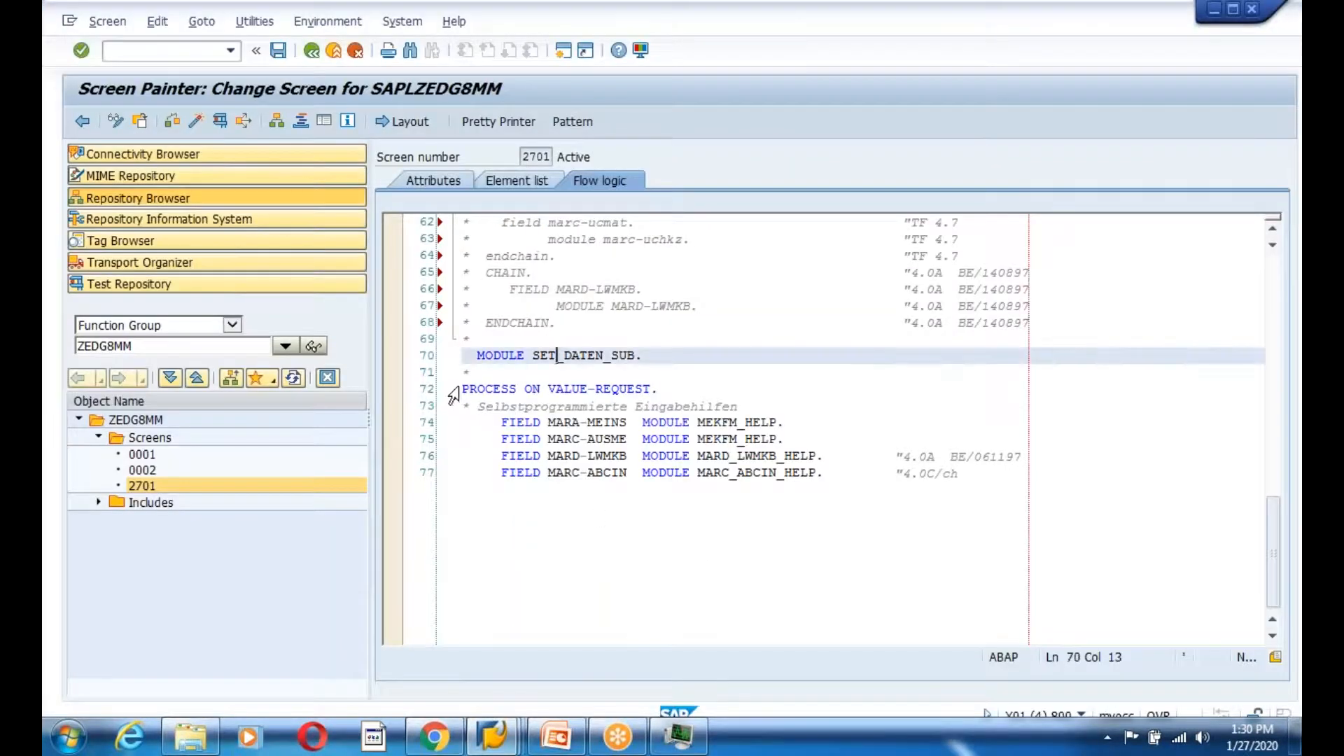
drag(456, 390, 964, 486)
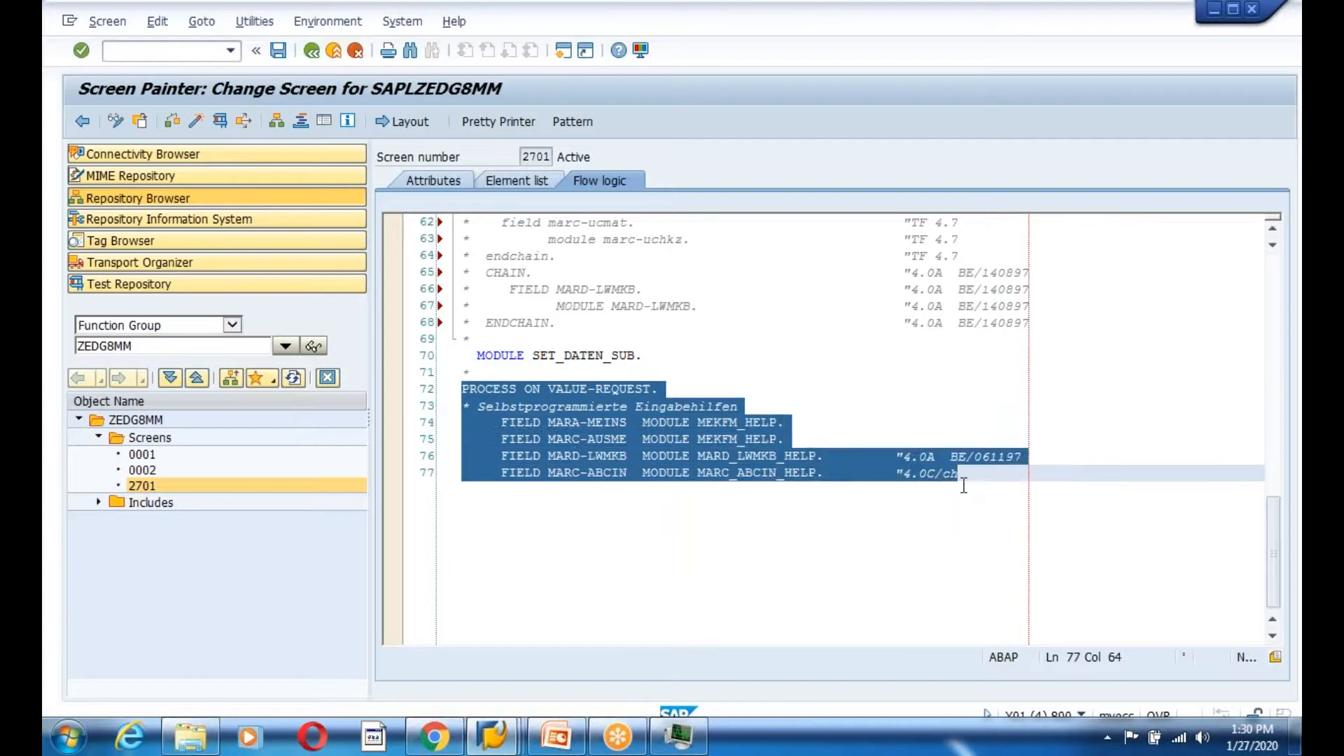
key(ctrl+comma)
Comment out the PROCESS BEFORE OUTPUT modules from FELDAUSWAHL to BEZEICHNUNGEN_LESEN, keeping INIT_SUB, GET_DATEN_SUB and SET_DATEN_SUB
scroll(879, 504, up, 17)
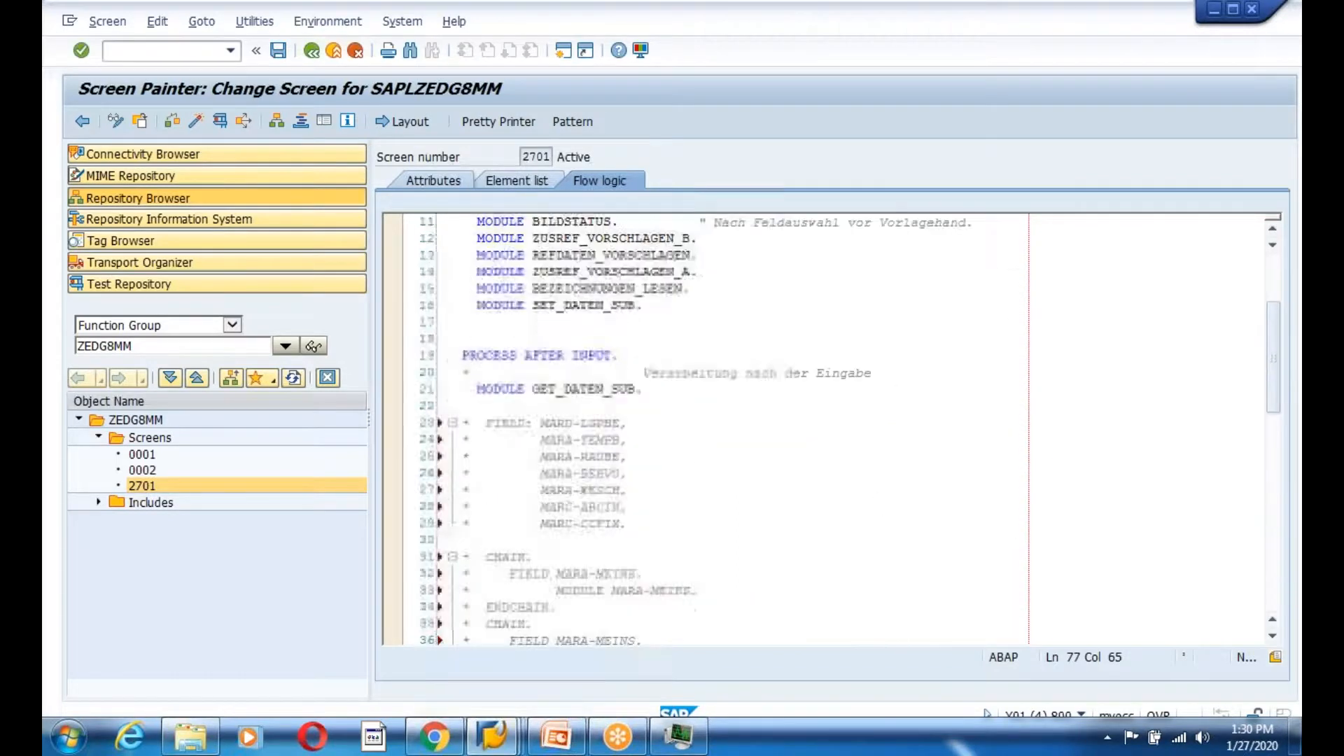
scroll(700, 427, up, 3)
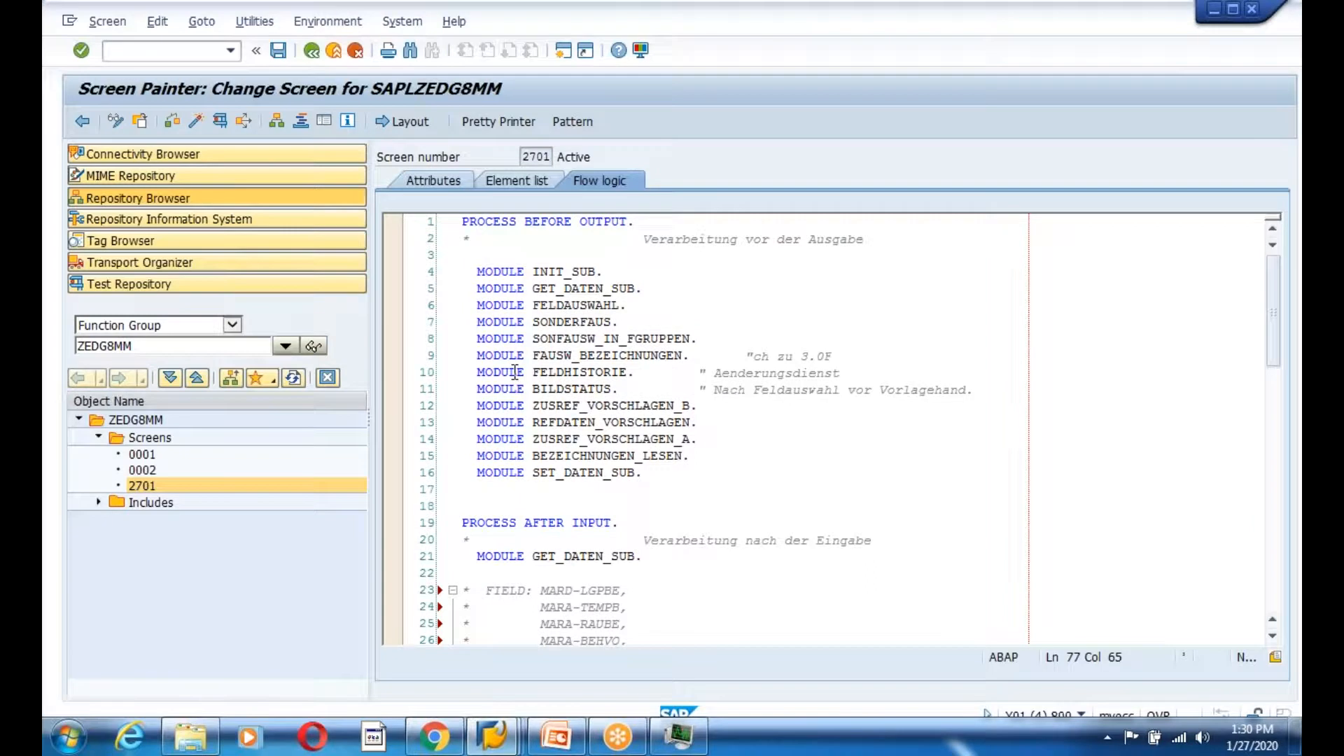
click(572, 289)
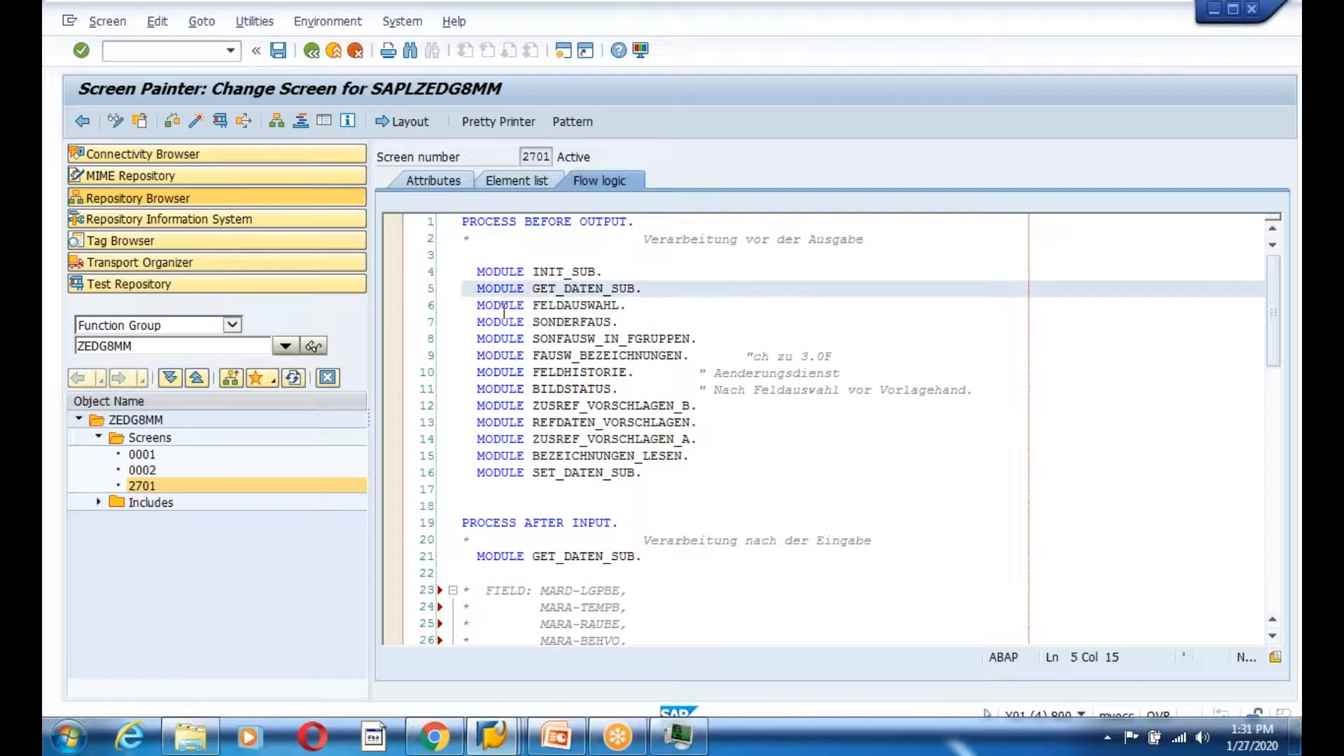
drag(479, 306, 744, 458)
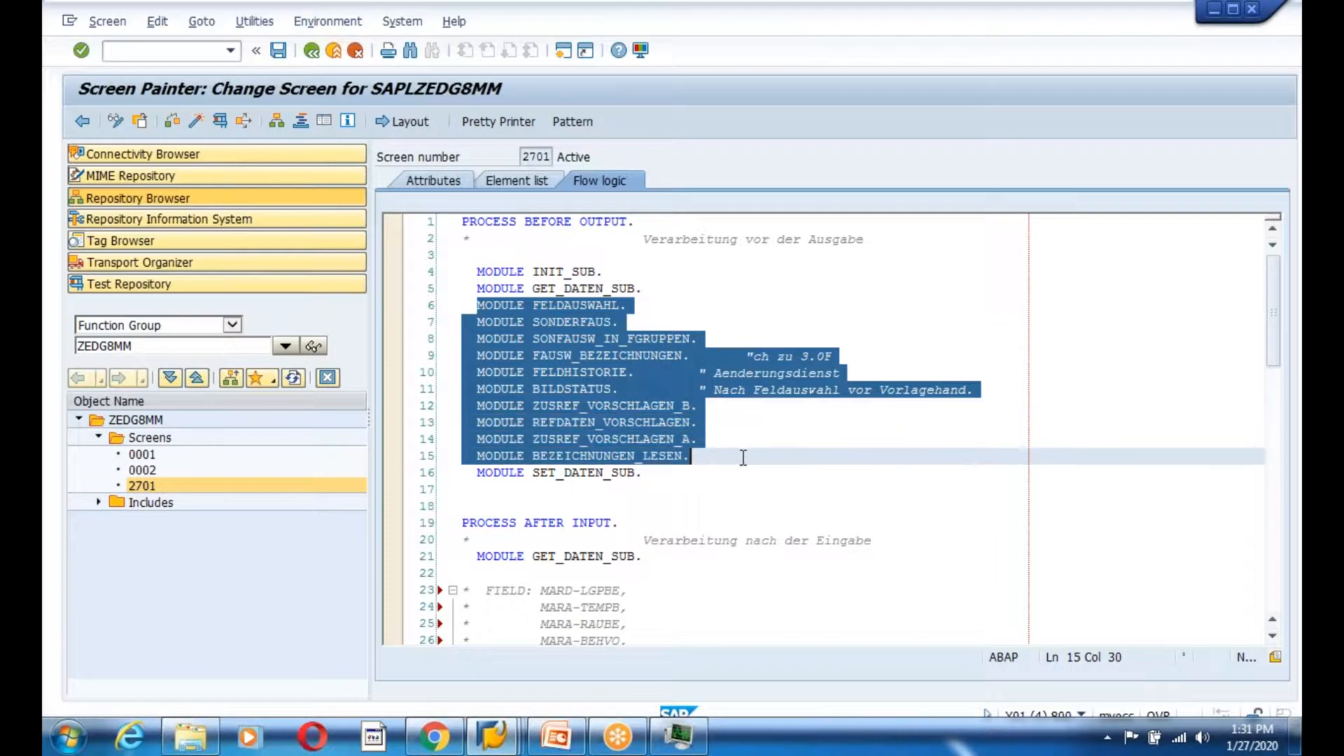
key(ctrl+less)
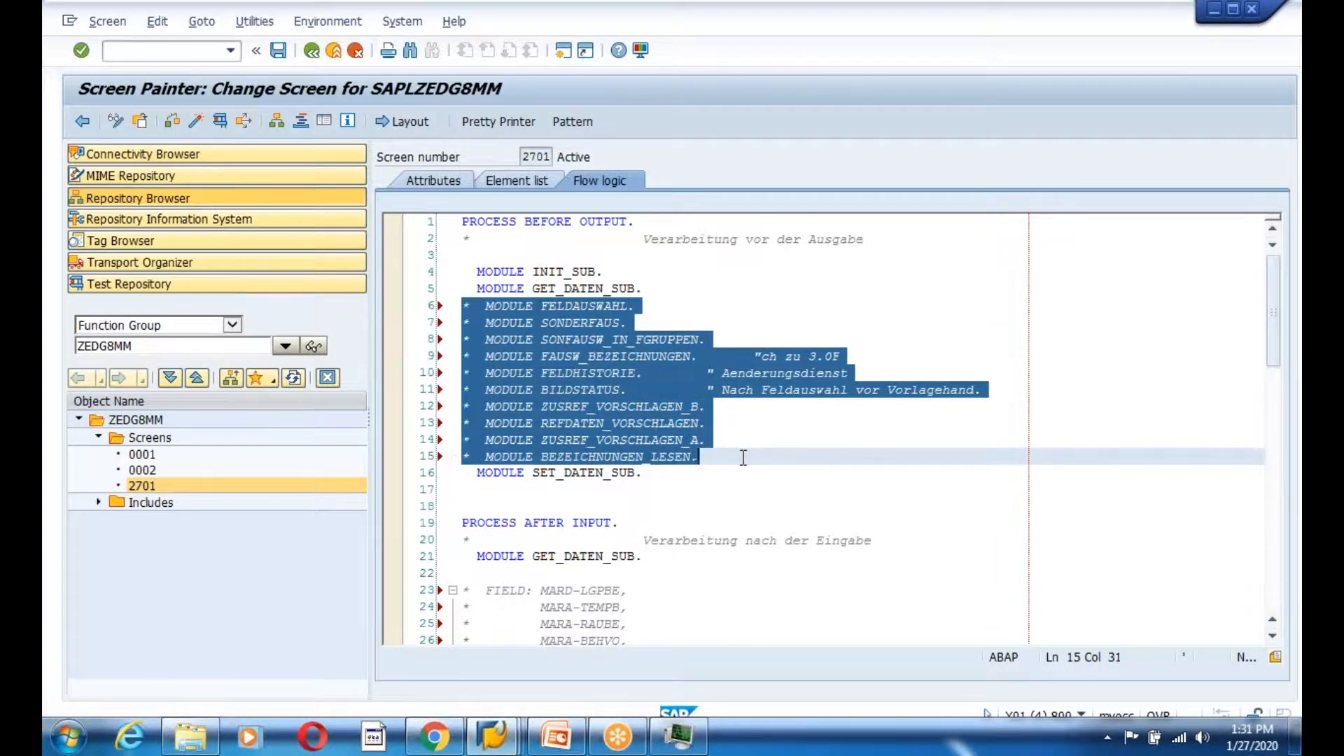
click(726, 257)
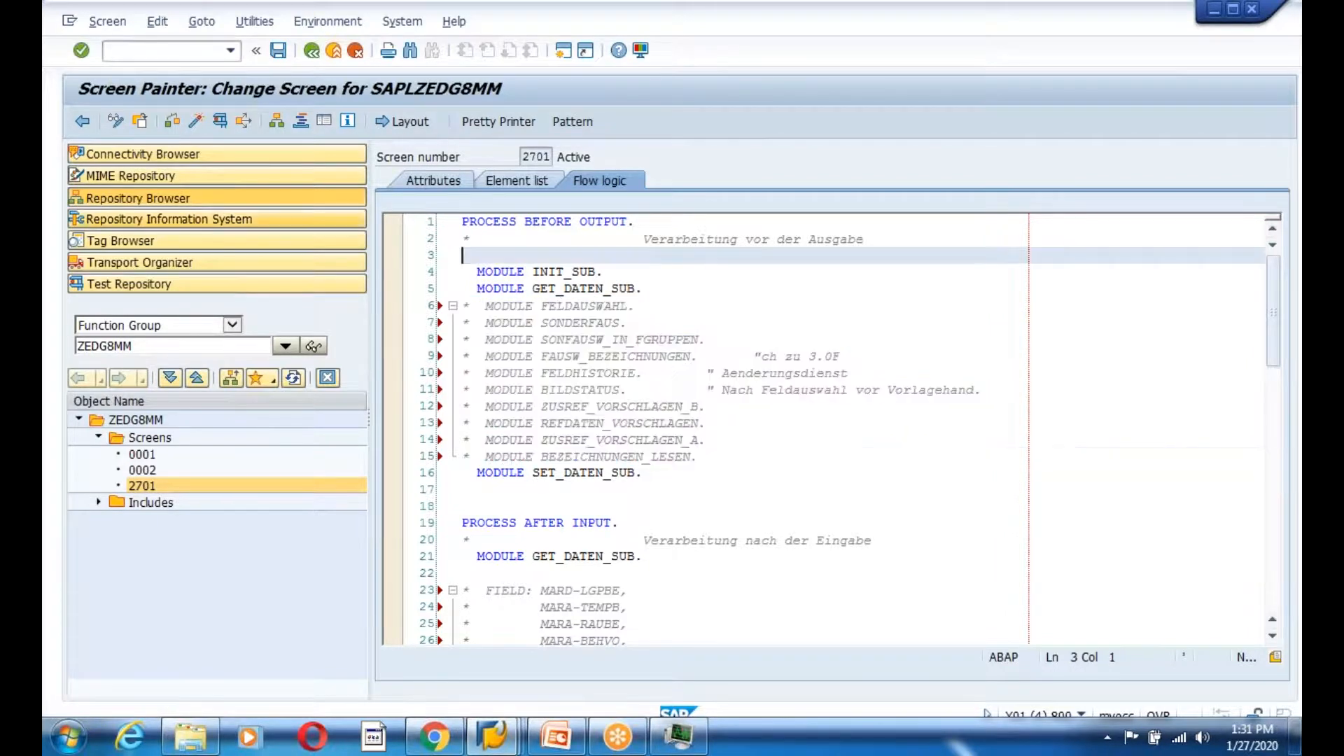
Check the flow logic's syntax and activate screen 2701, then review its graphical layout and close it
click(173, 120)
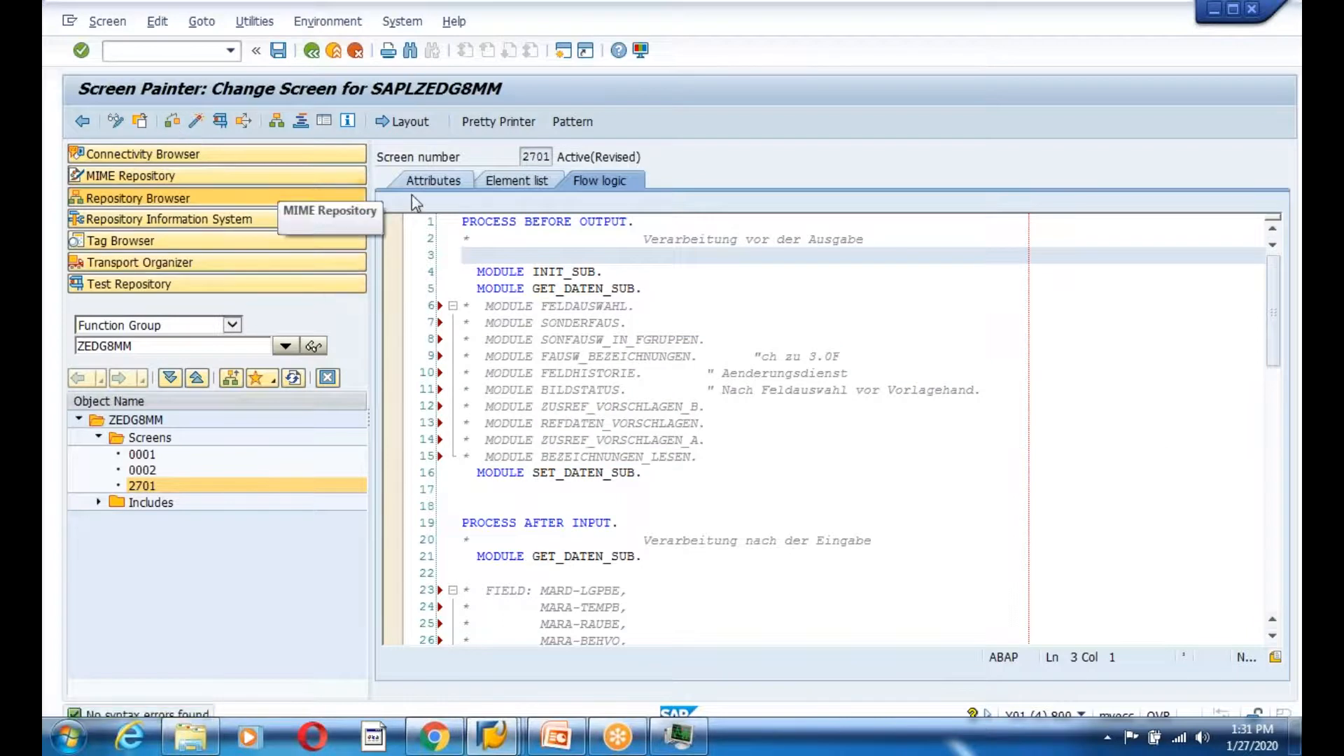
double_click(143, 484)
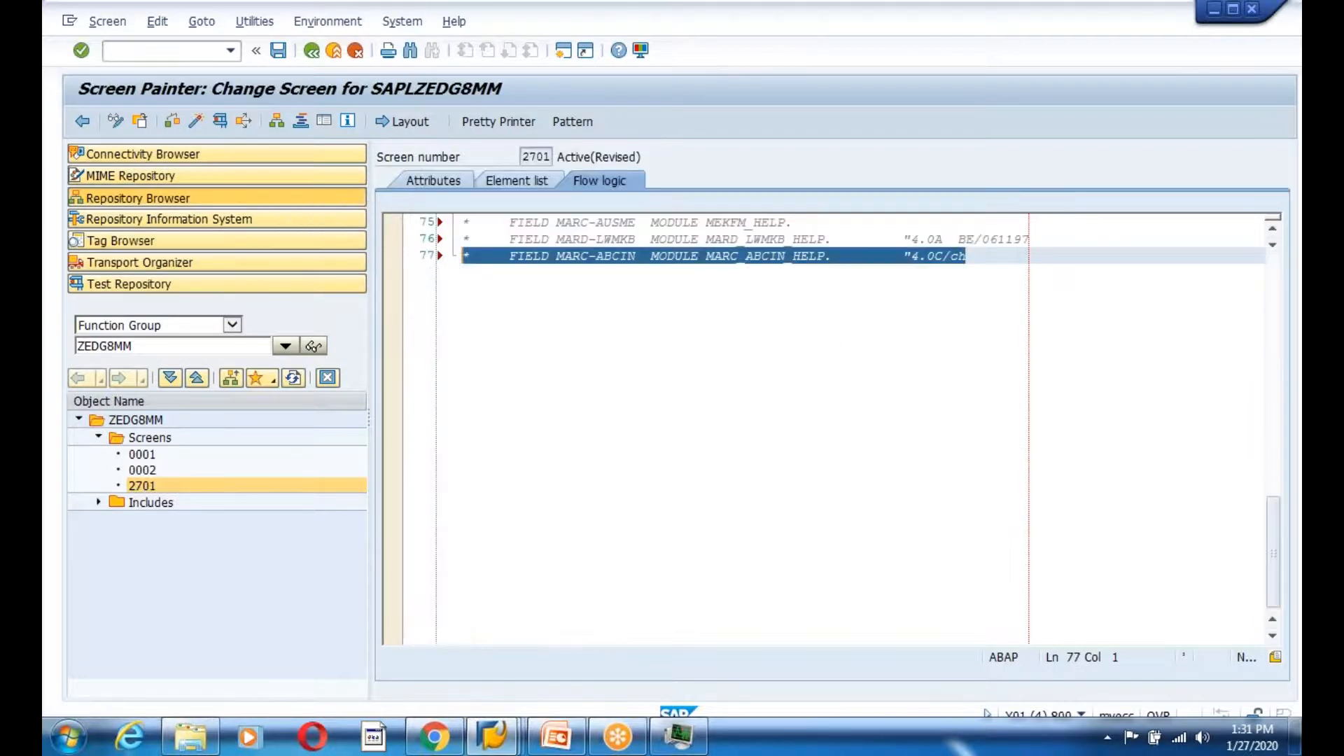
click(197, 122)
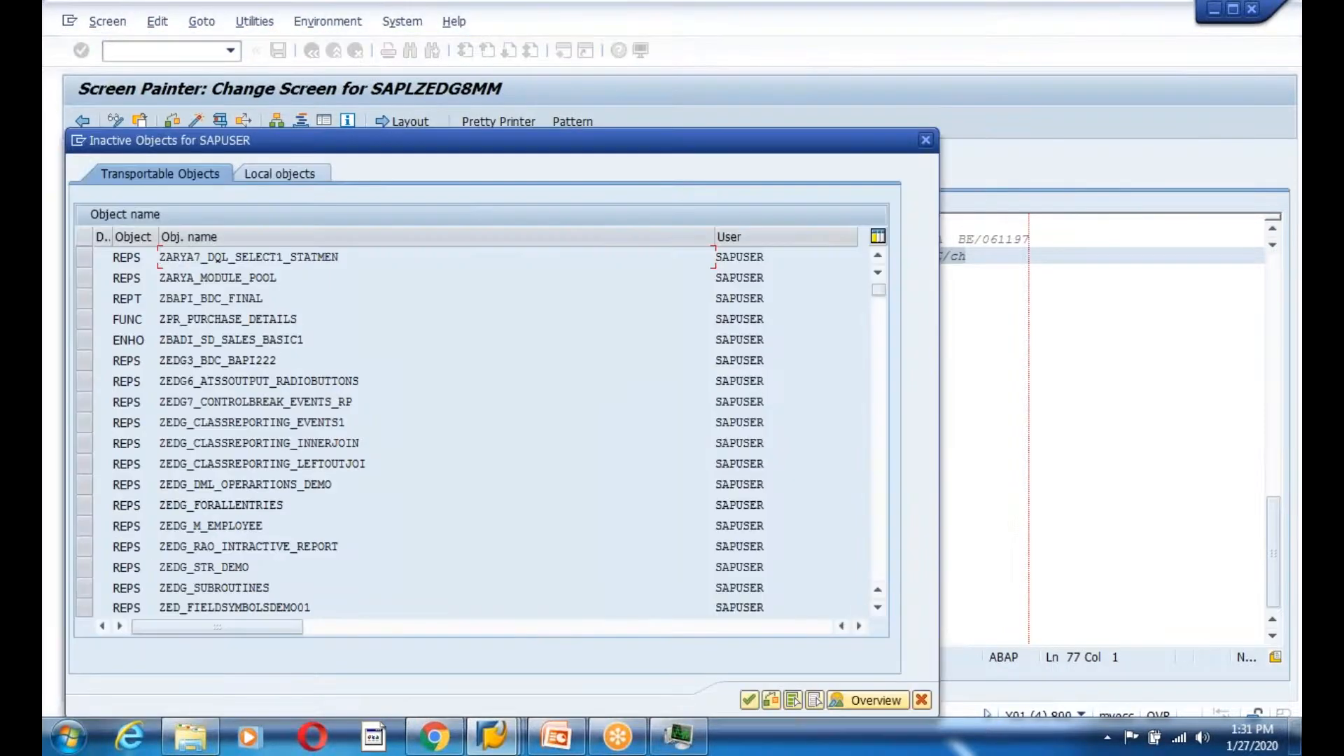
key(Return)
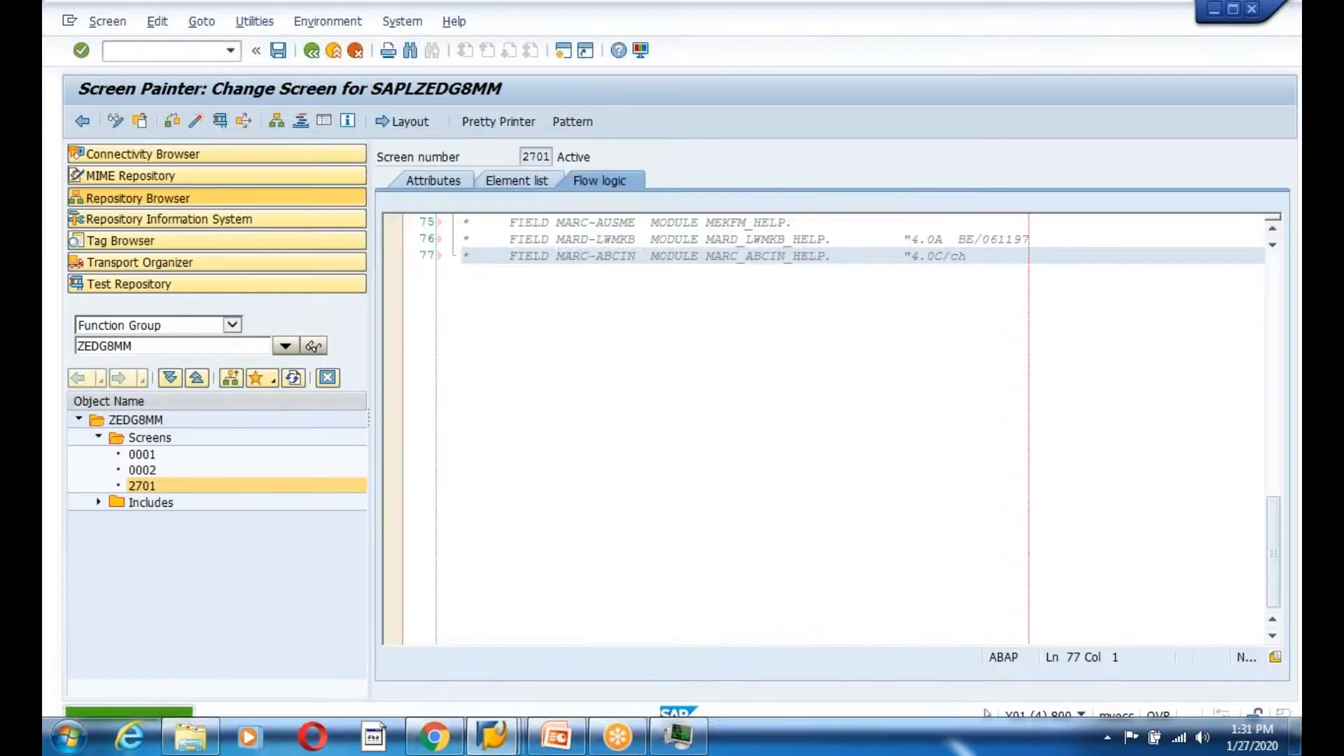
click(413, 126)
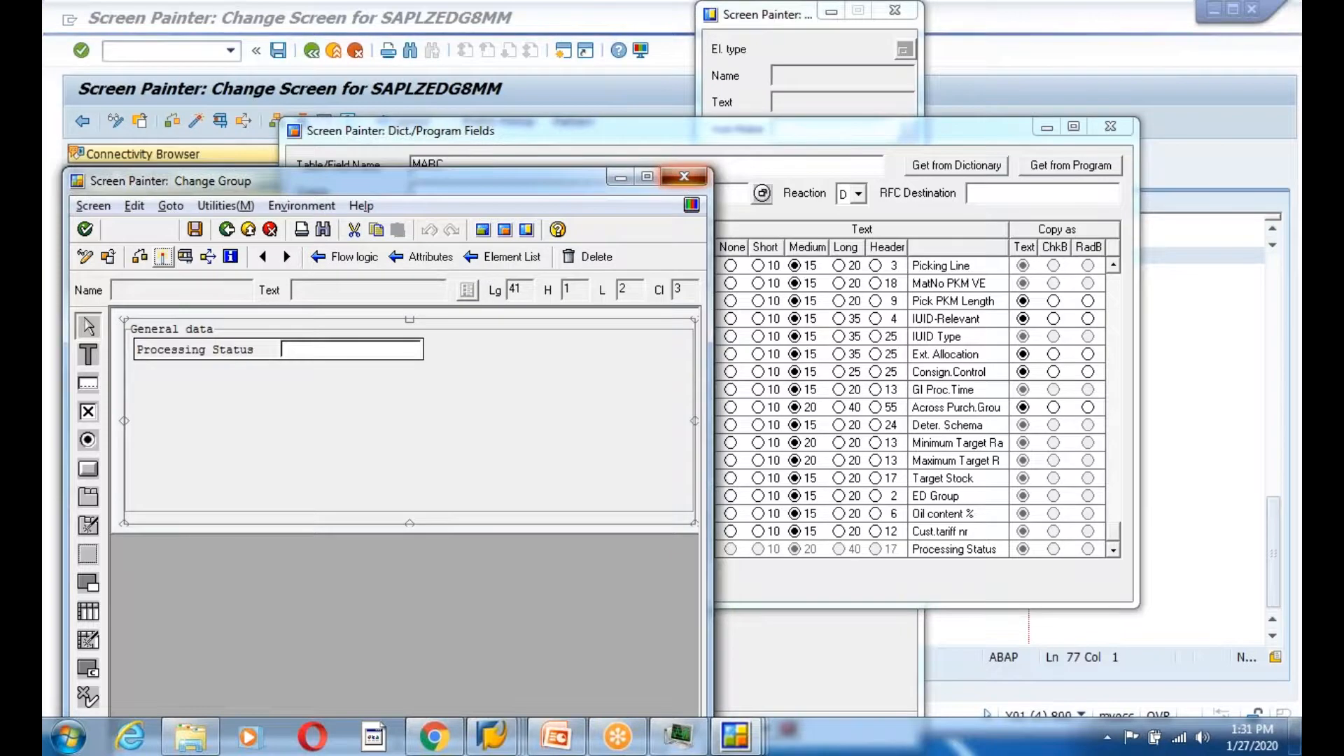
click(682, 178)
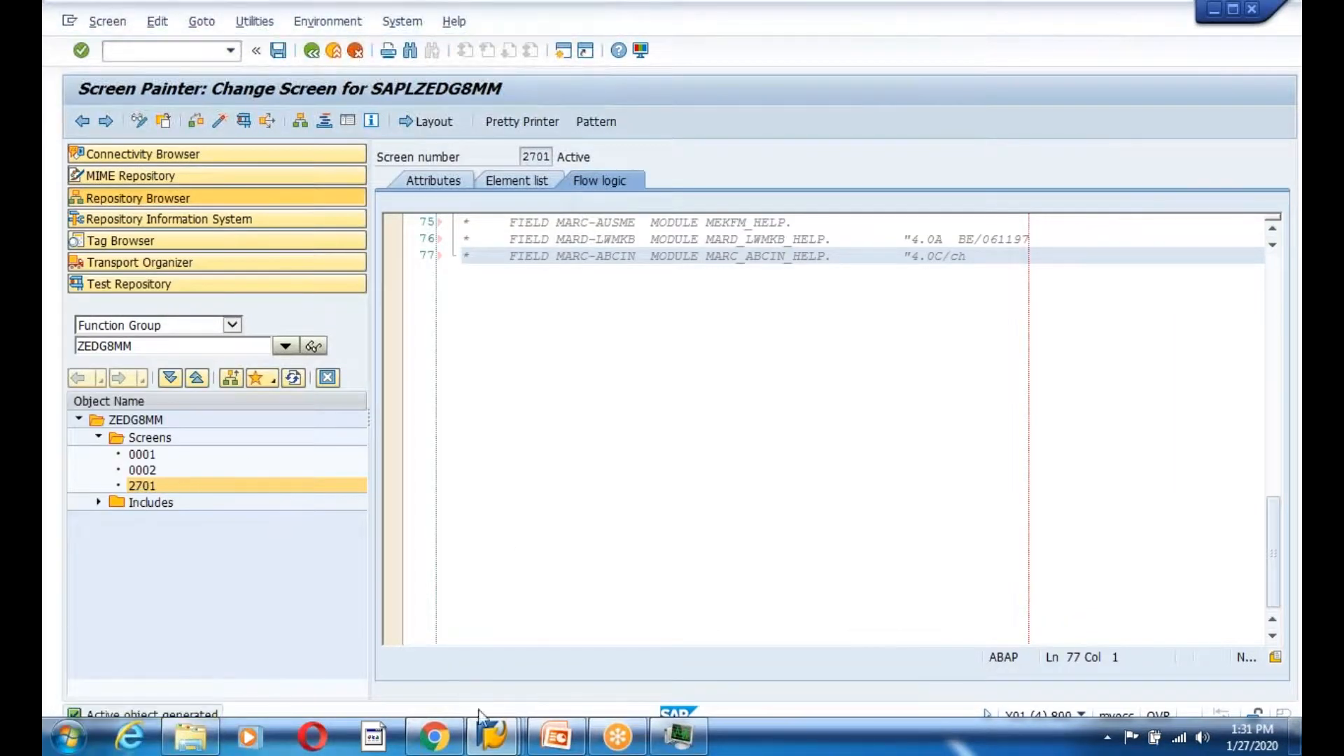
Read the blog's steps for adding the new subscreen to the standard MM views and switch to the SAP Display IMG window
click(439, 747)
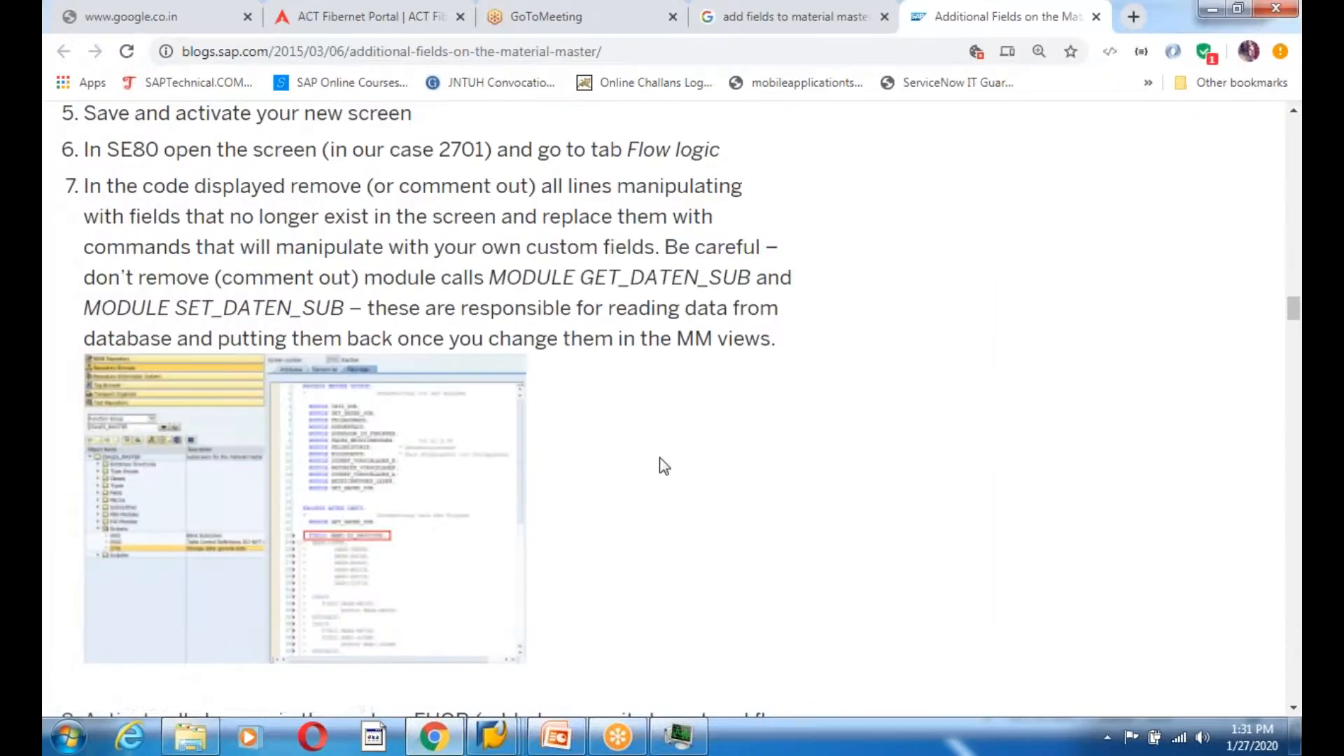
scroll(364, 479, down, 7)
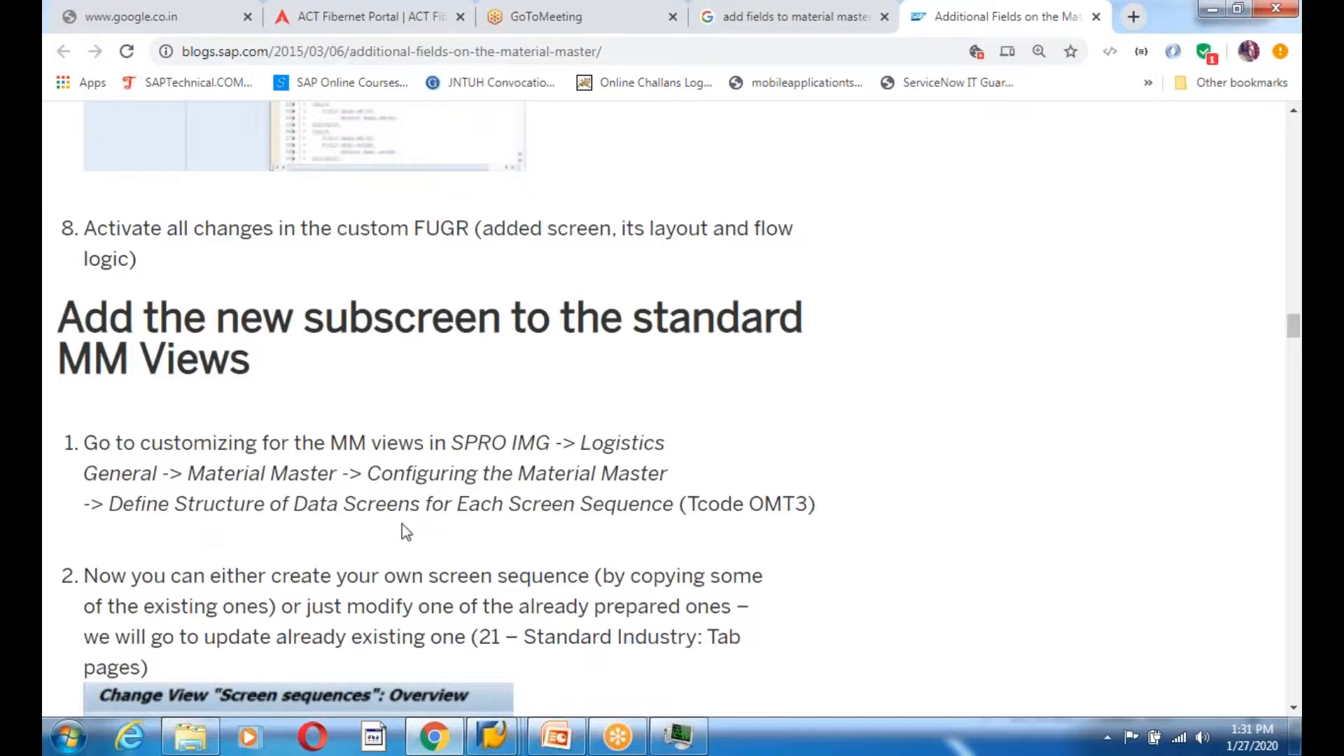
click(493, 741)
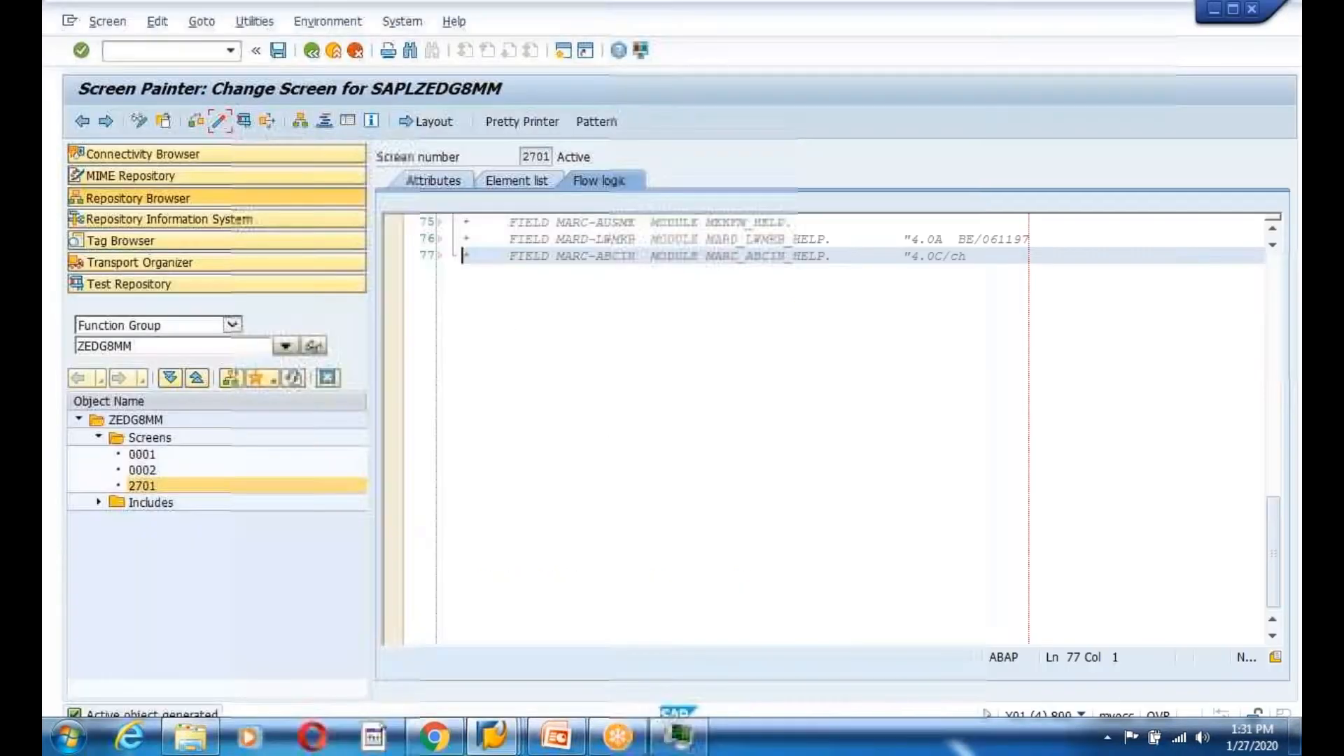
mouse_move(493, 741)
click(348, 633)
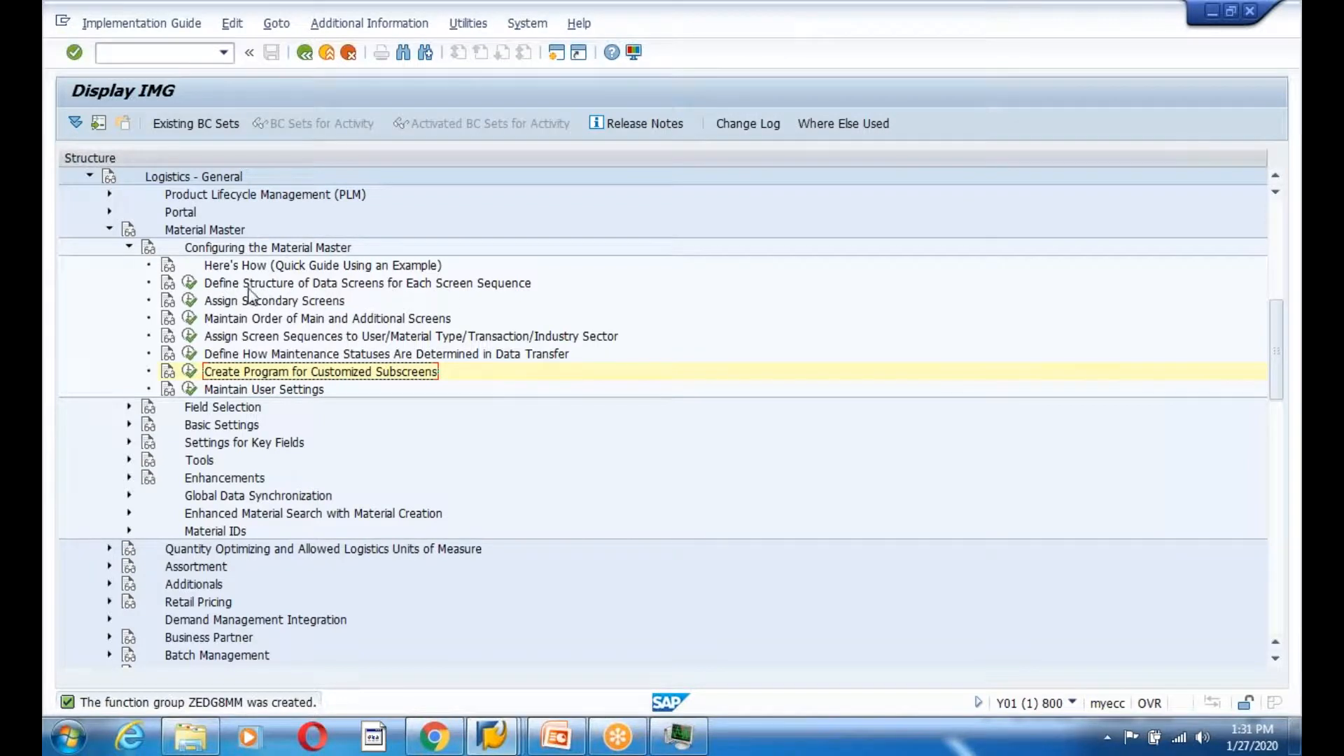
Recheck the blog's customizing path and execute the IMG activity Define Structure of Data Screens for Each Screen Sequence
click(492, 737)
click(510, 625)
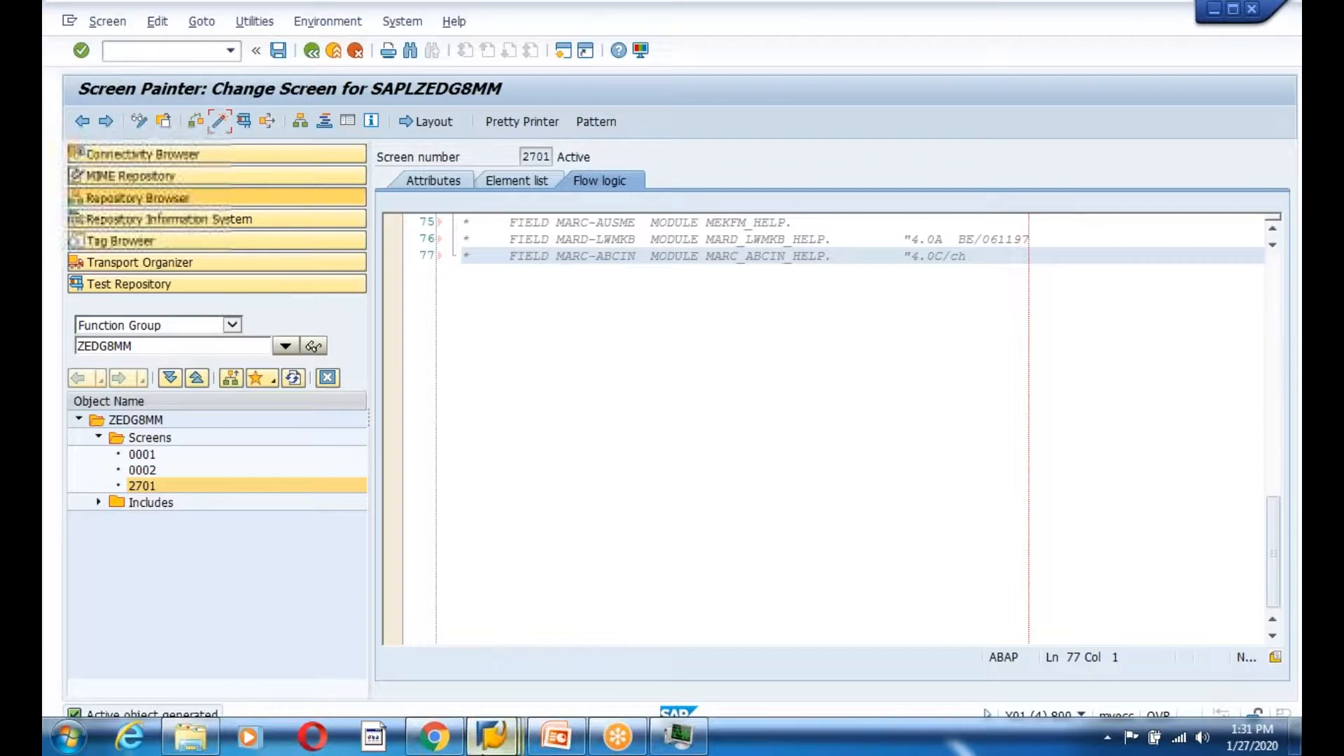
click(1215, 9)
click(1214, 9)
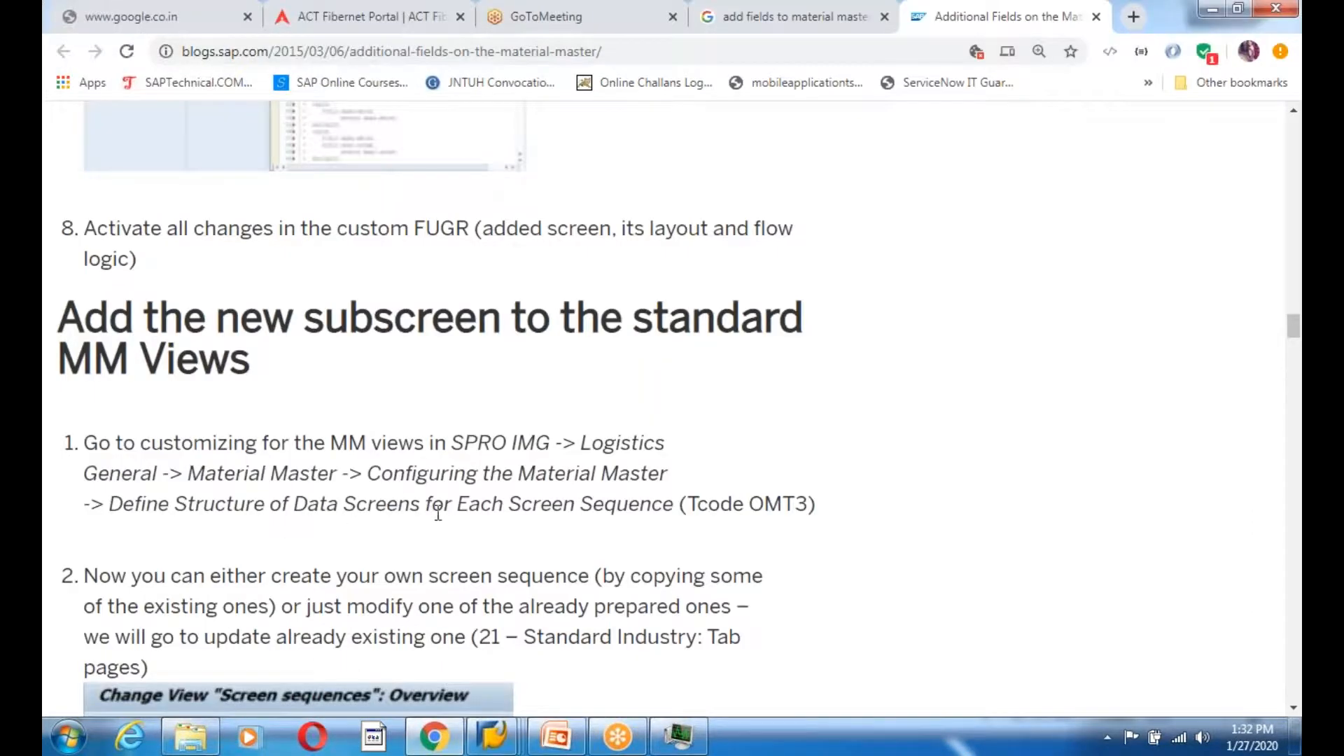
key(alt+Tab)
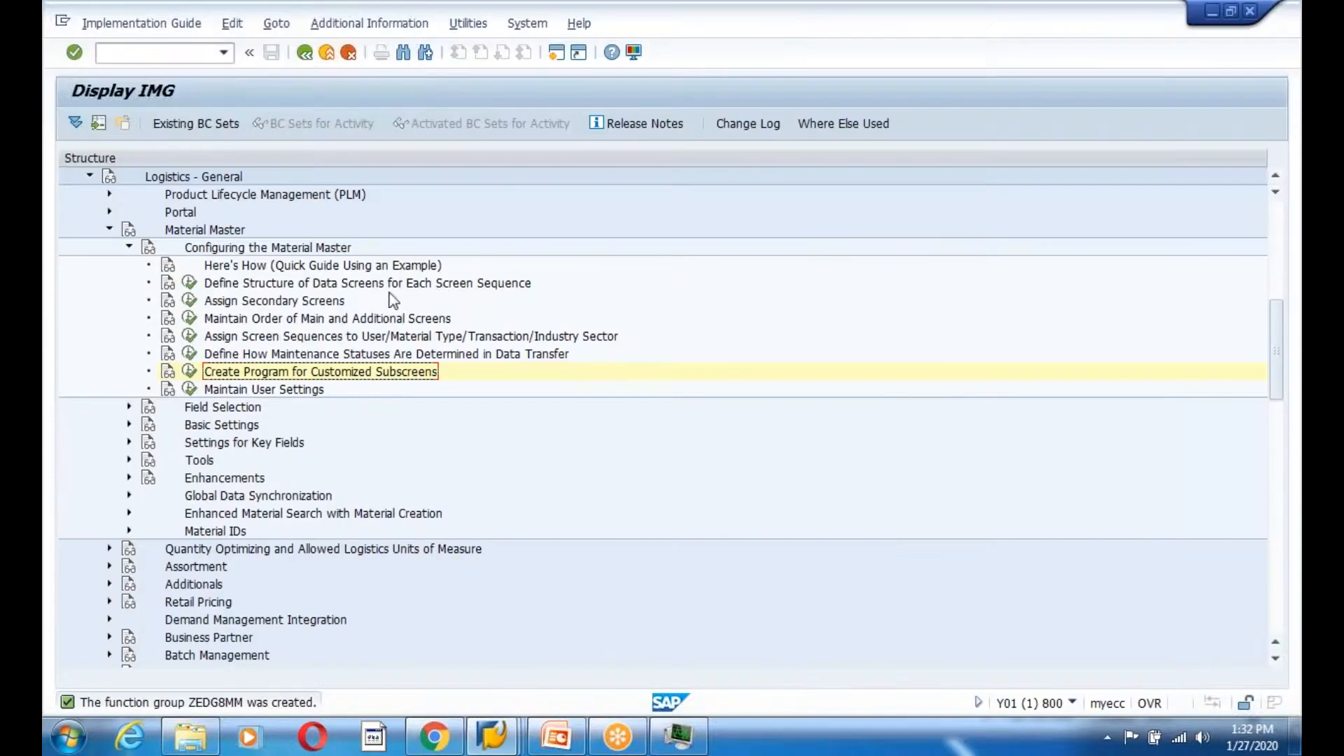
click(189, 283)
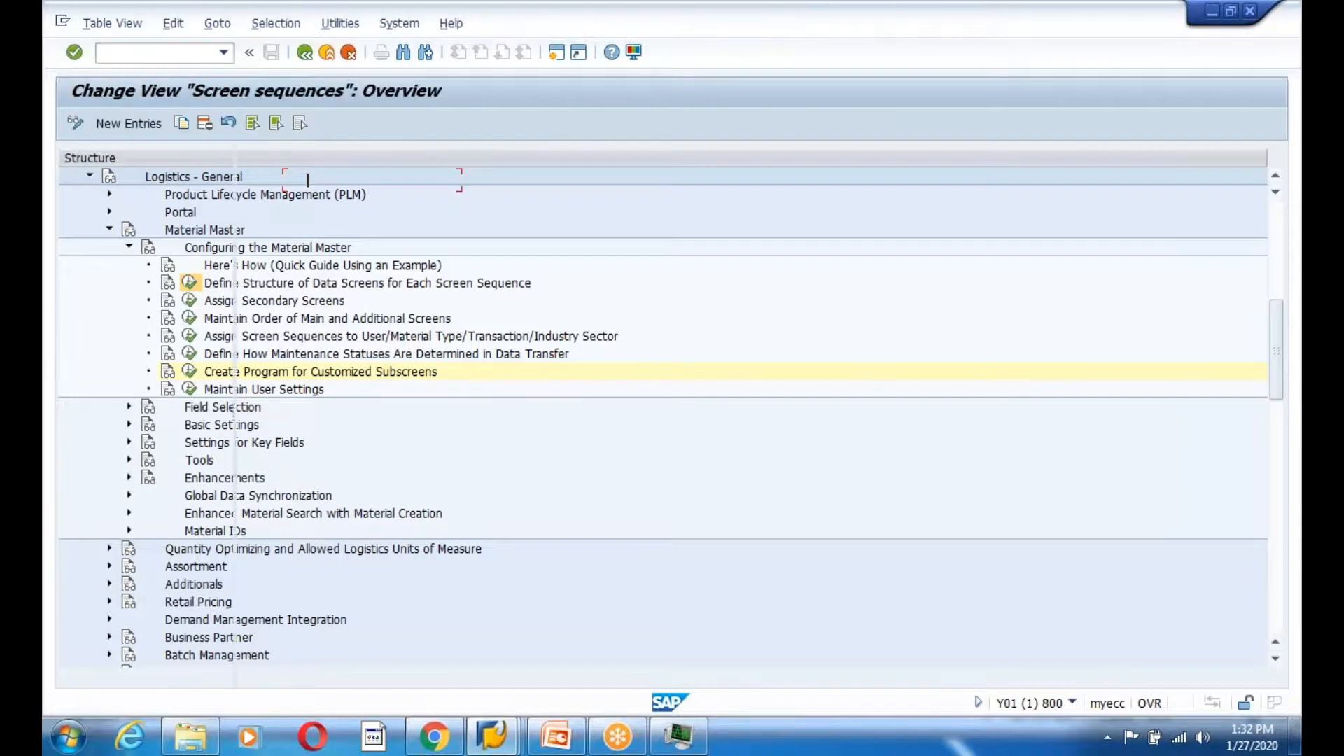
Following the blog, select screen sequence 21, Std ind.(short) tab pages, in SAP and open its data screens
key(alt+Tab)
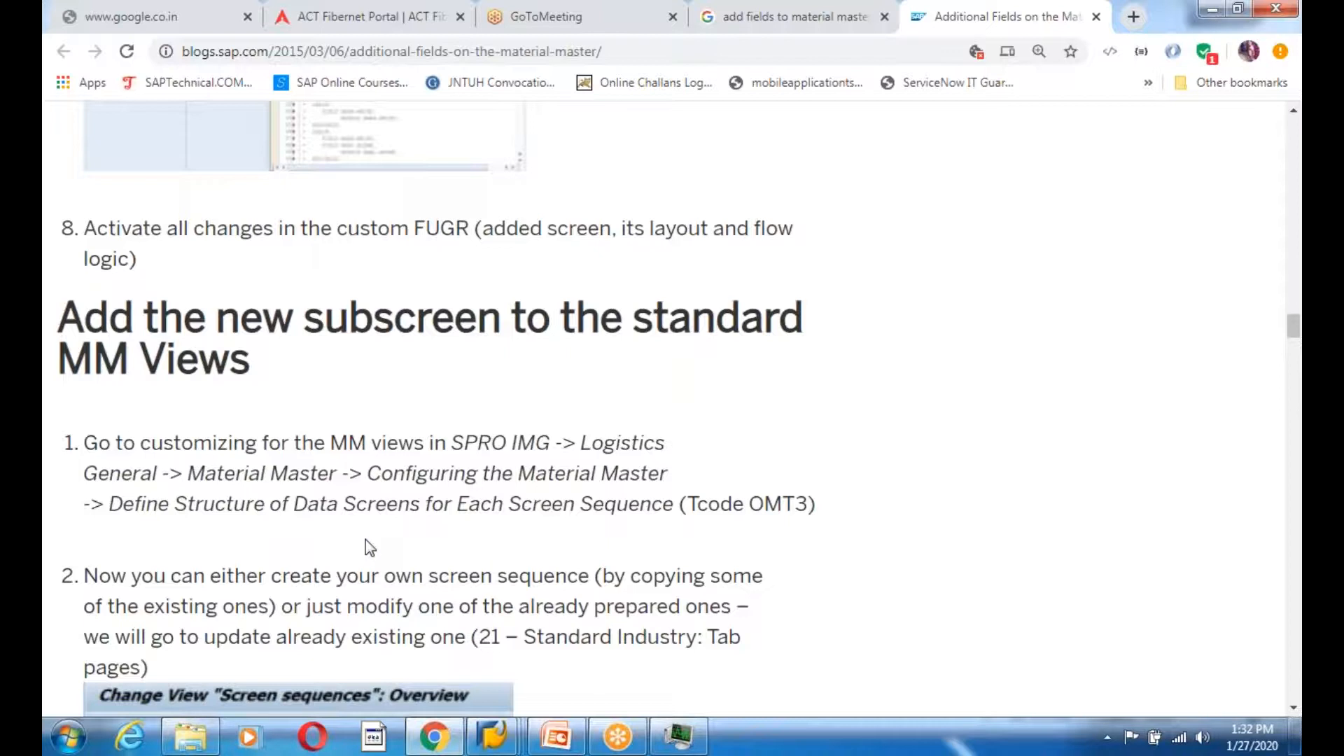
scroll(370, 547, down, 3)
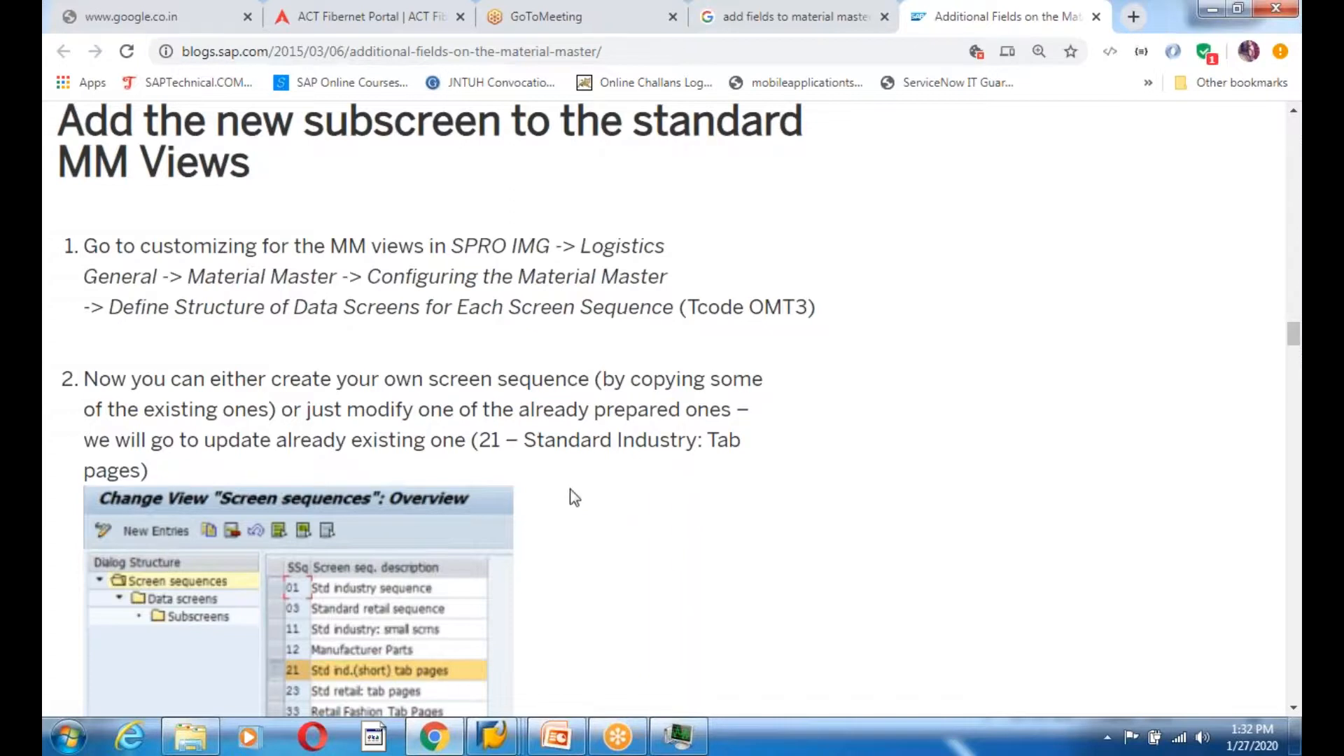
scroll(570, 489, down, 4)
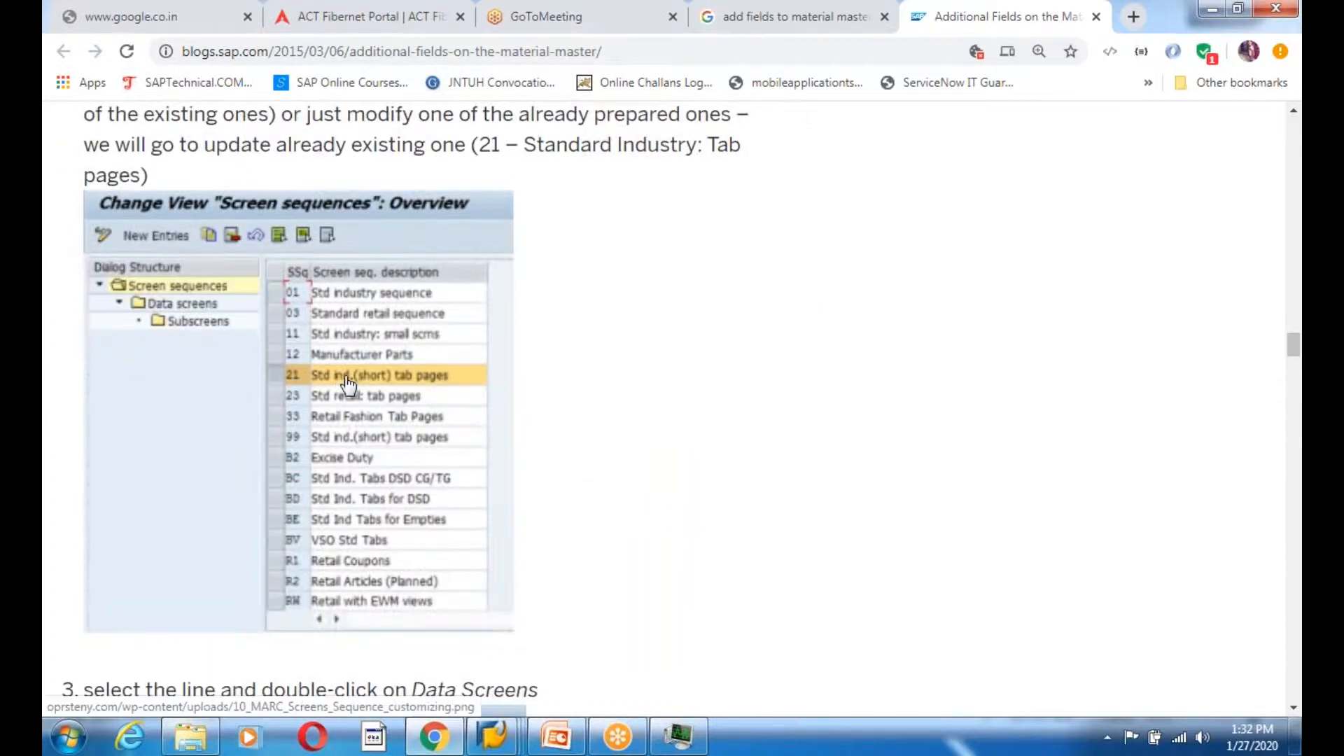
key(alt+Tab)
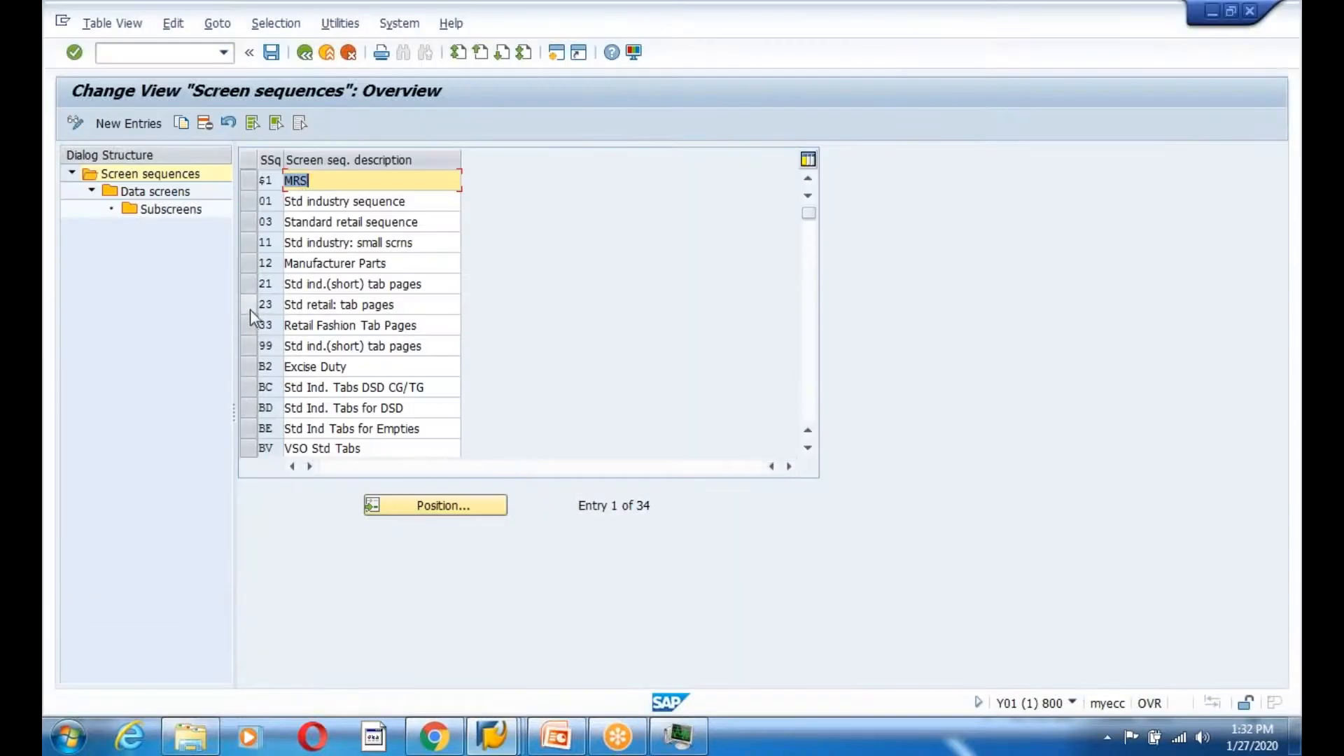
click(249, 287)
key(alt+Tab)
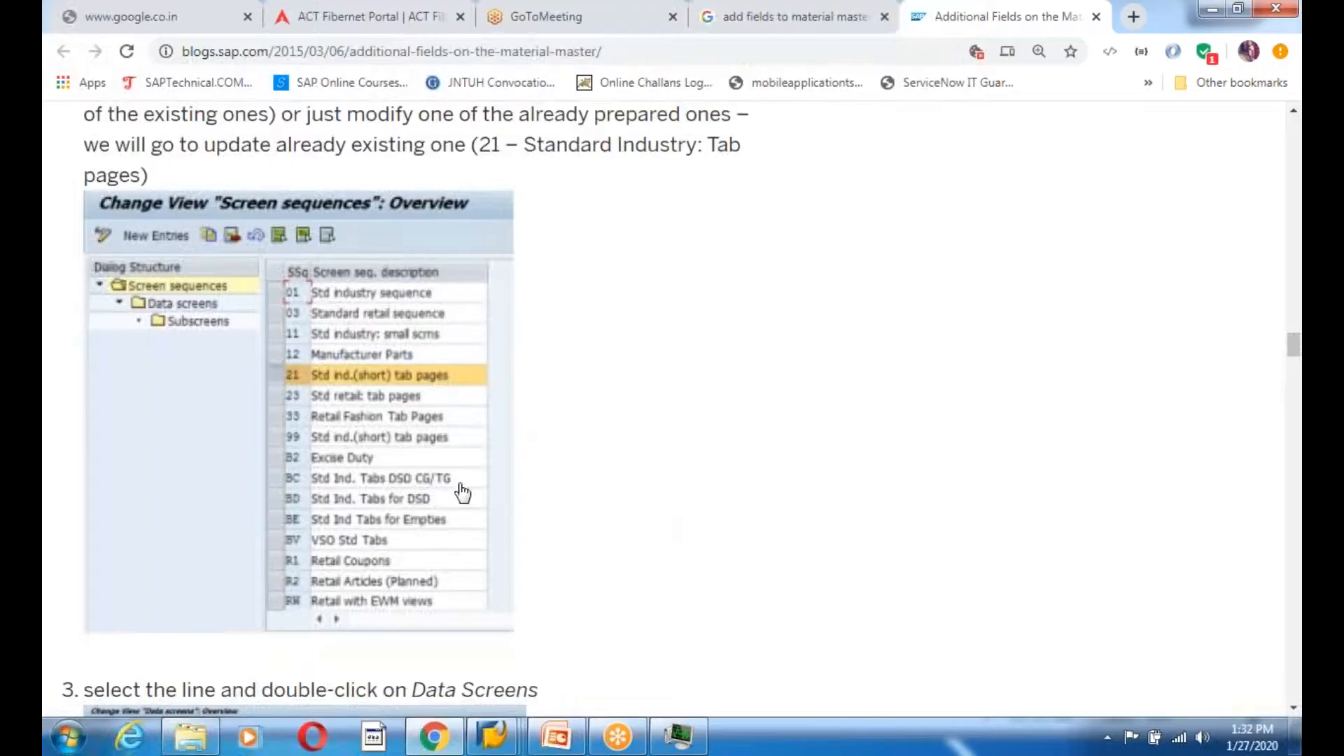
scroll(637, 526, down, 3)
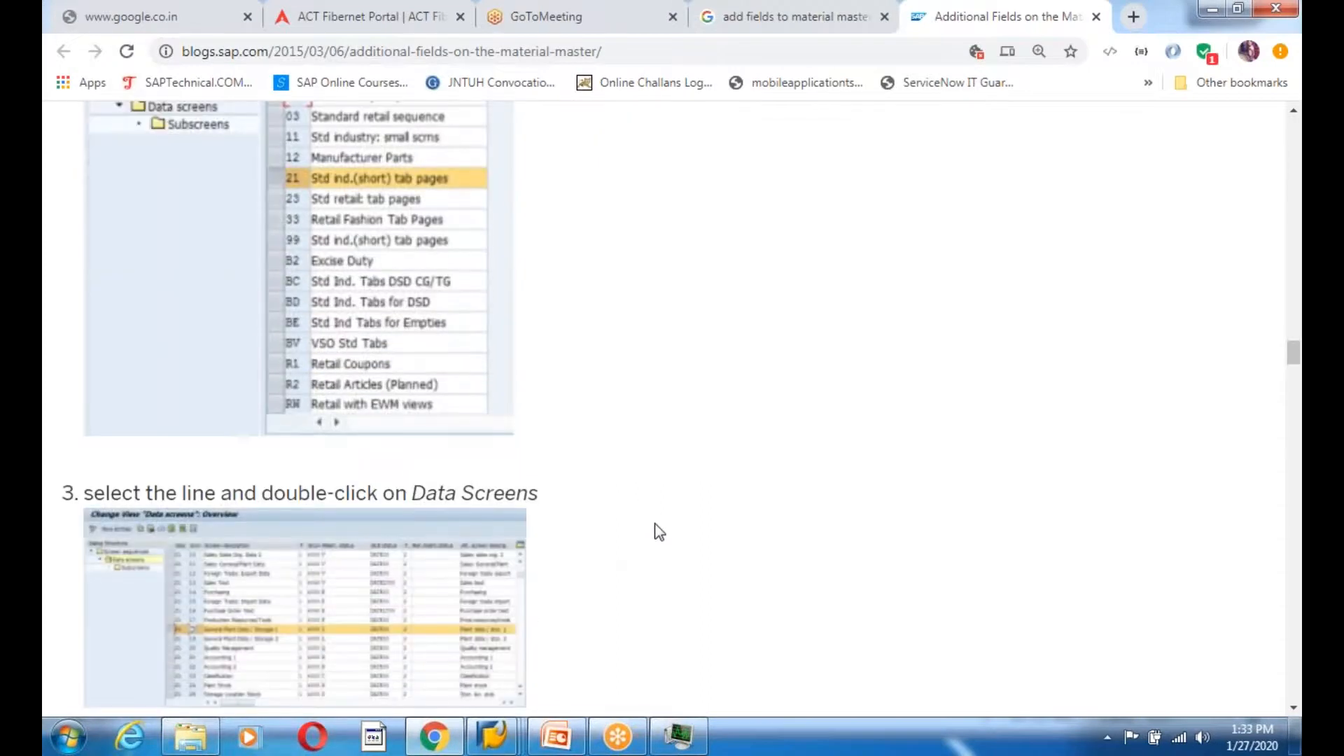
key(alt+Tab)
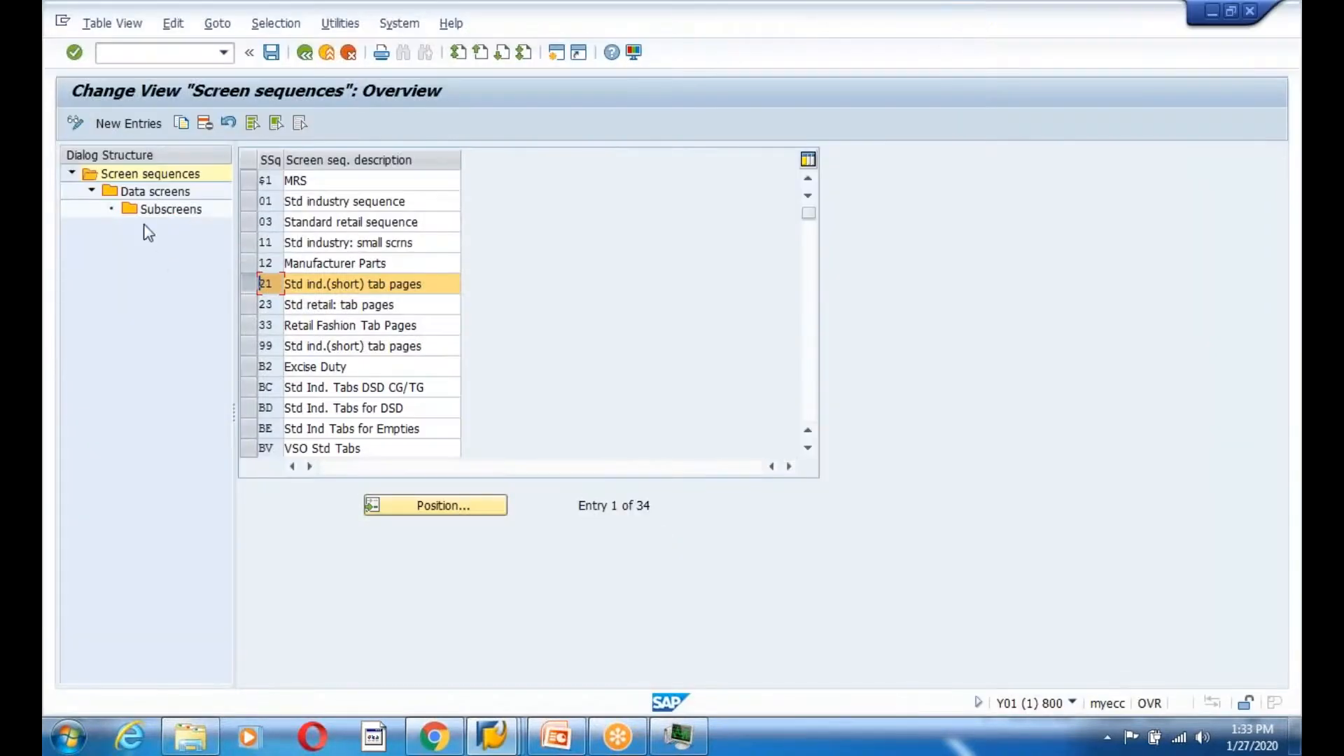
double_click(152, 189)
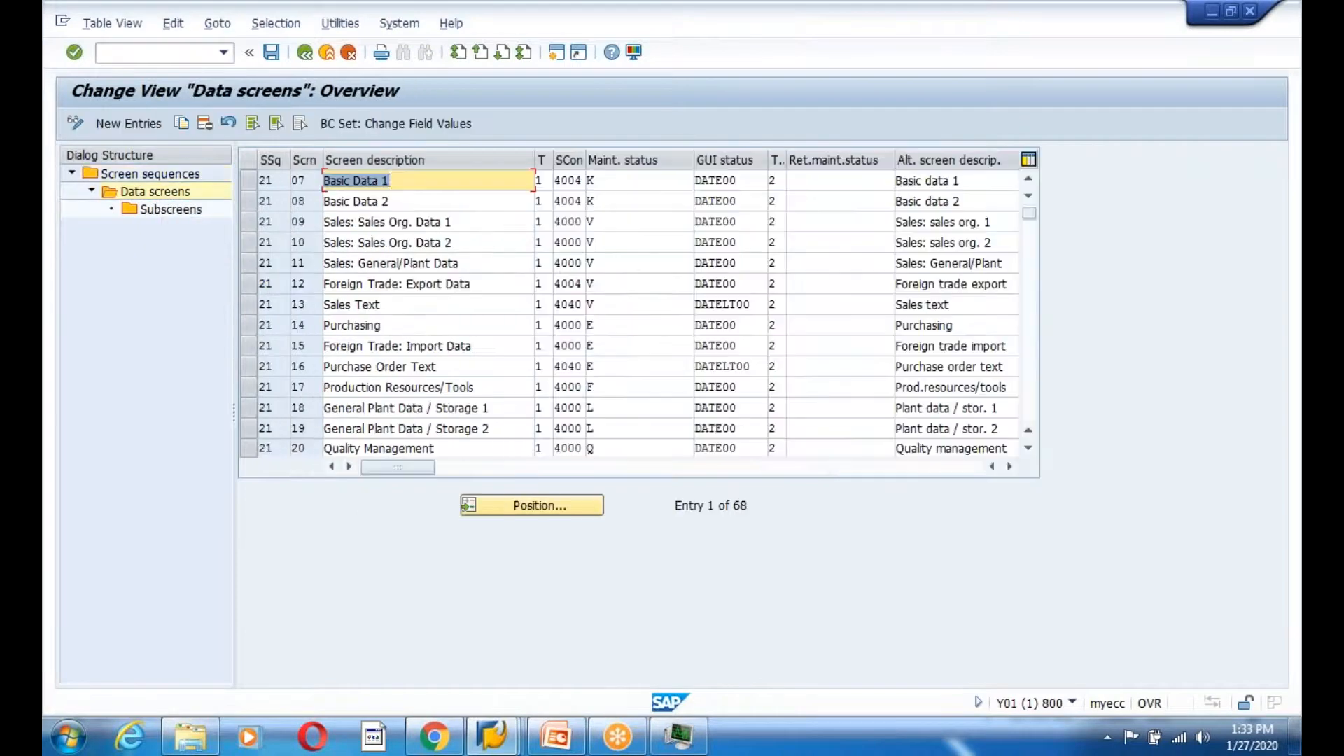
Following the blog's step 4, select the General Plant Data / Storage 1 data screen in SAP and open its subscreens
key(alt+Tab)
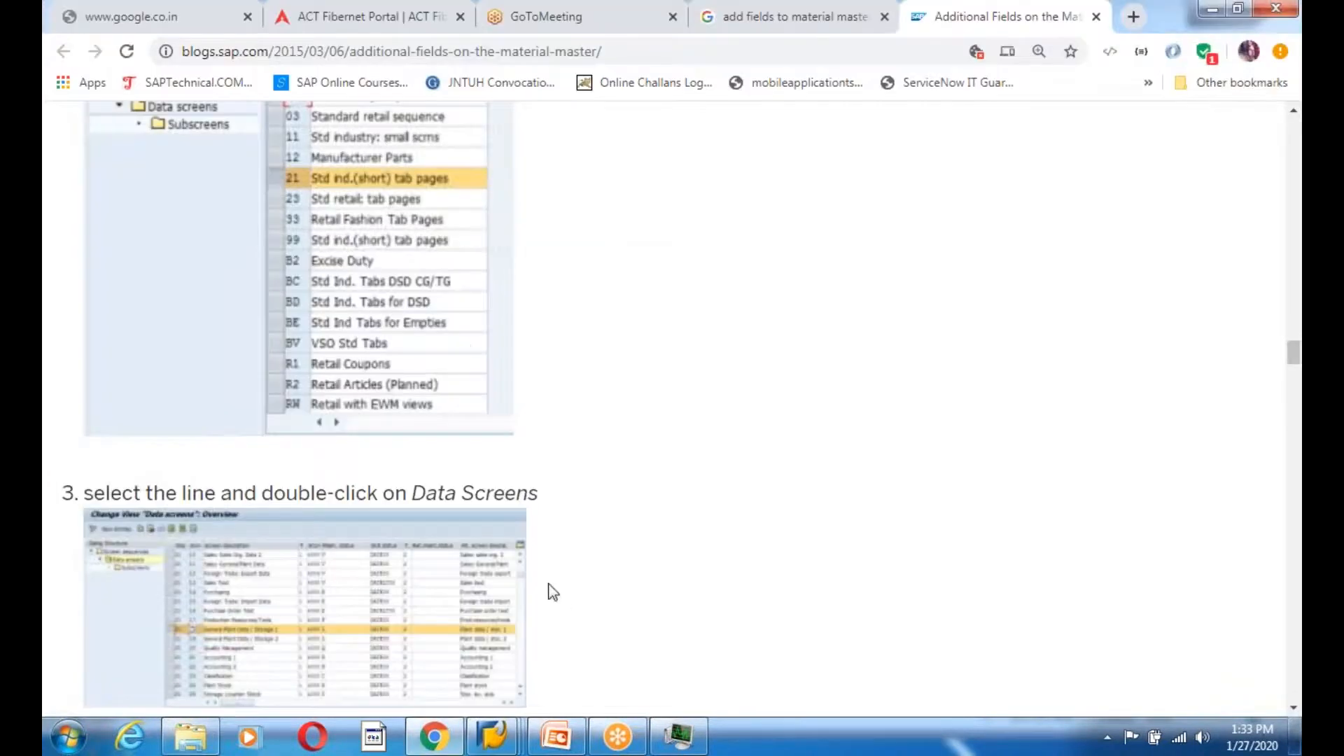
scroll(570, 534, down, 3)
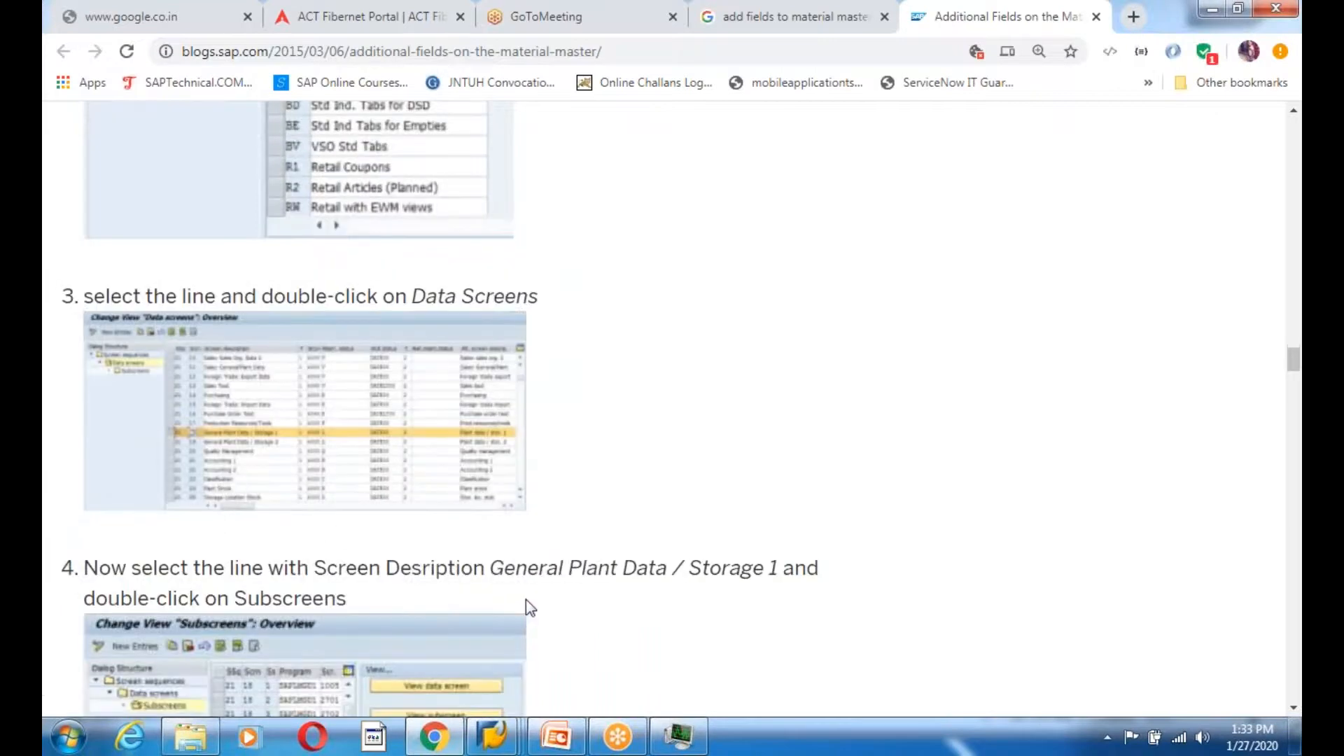
scroll(527, 601, down, 4)
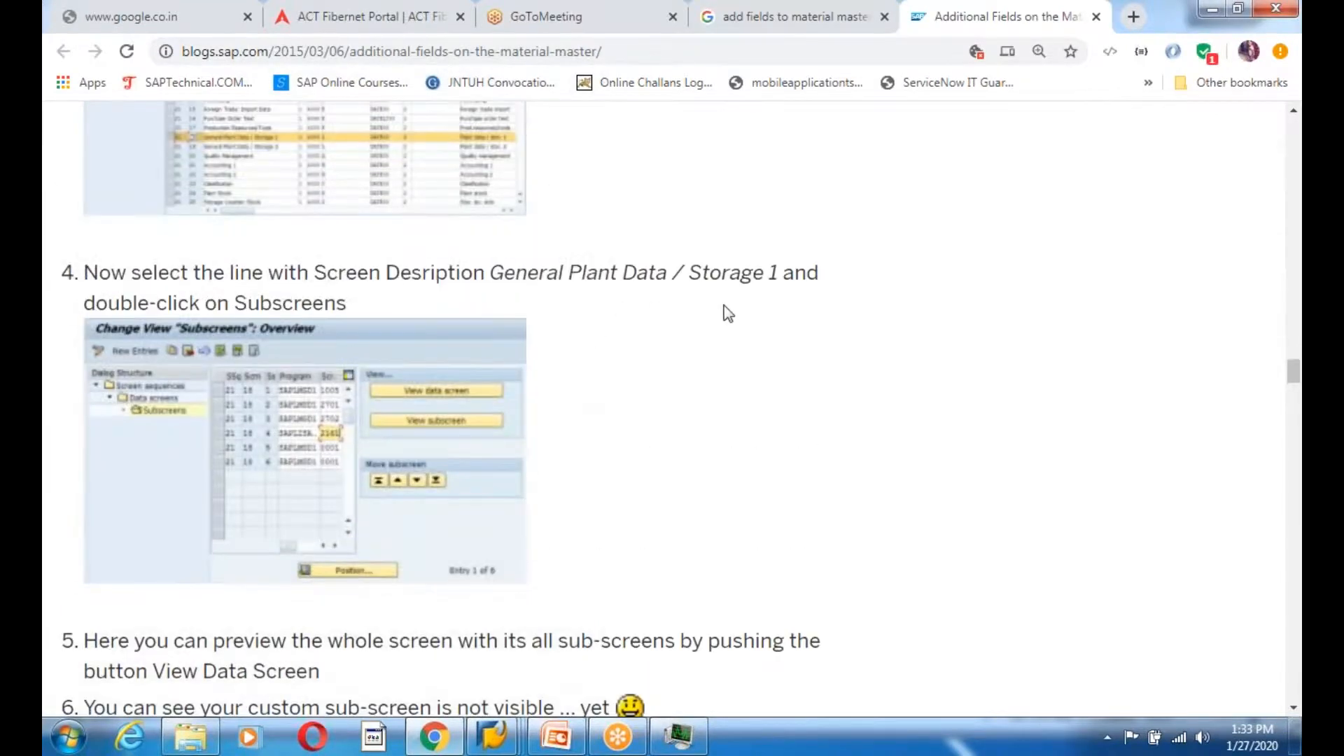
key(alt+Tab)
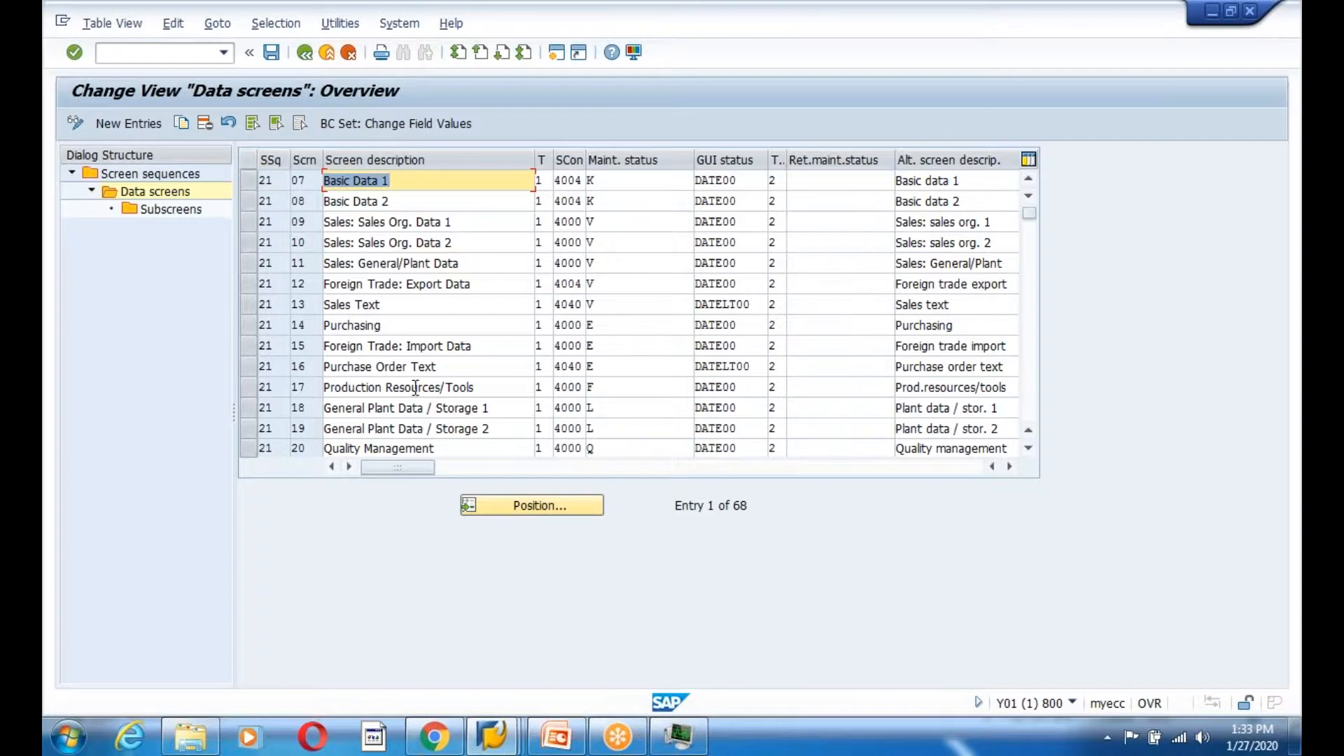
click(246, 409)
key(alt+Tab)
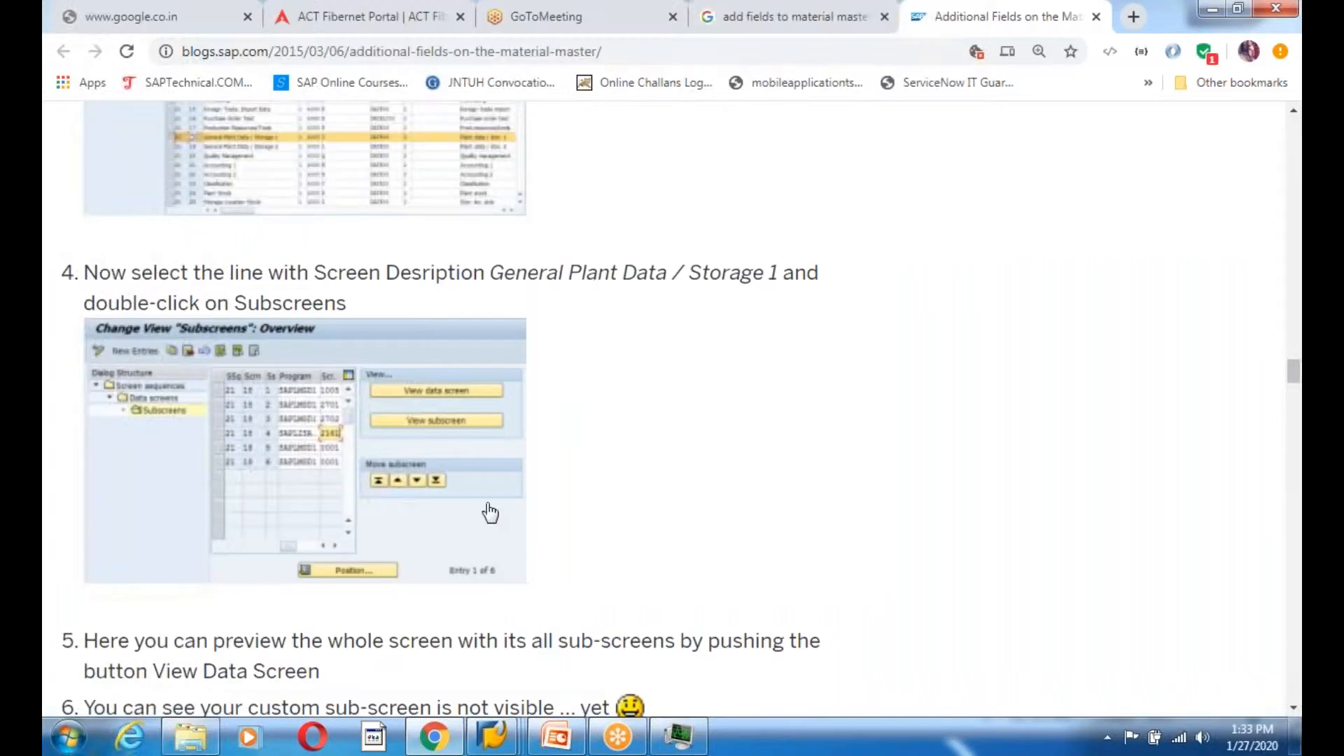
scroll(495, 508, down, 3)
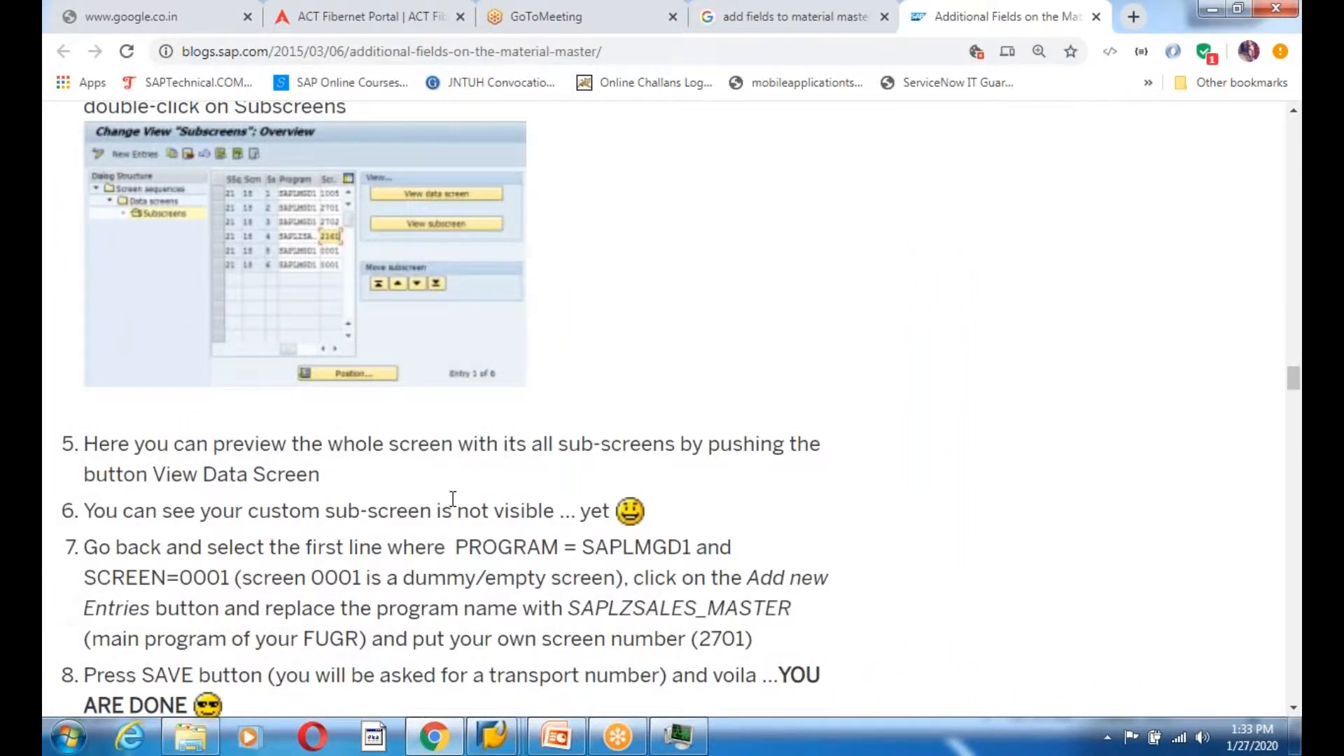
key(alt+Tab)
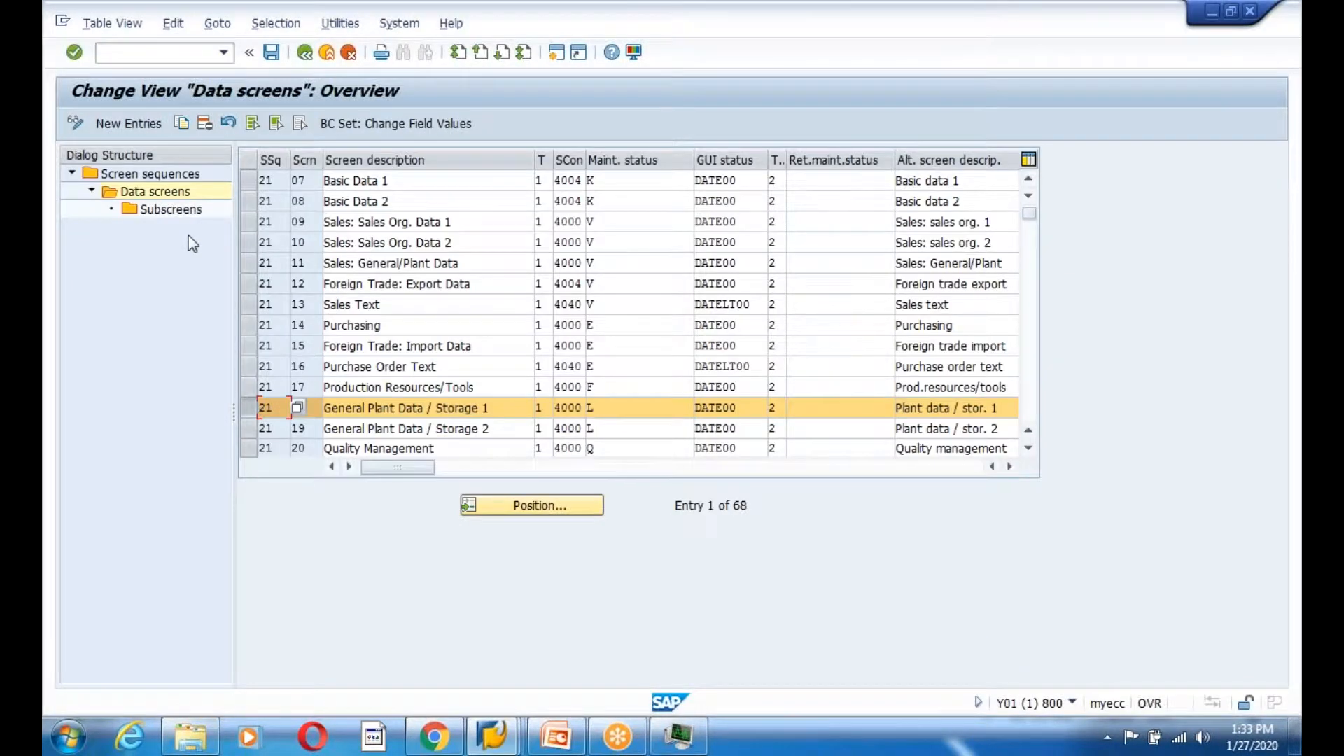
double_click(152, 212)
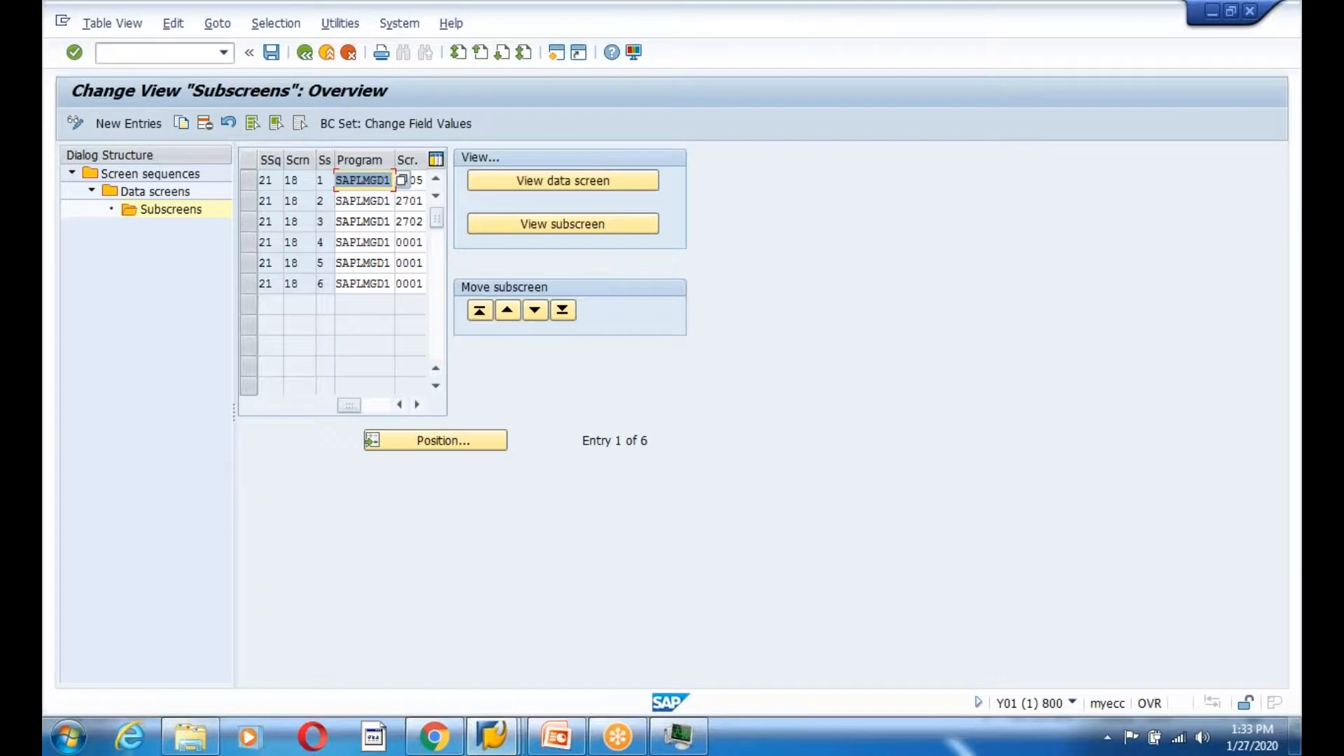
Compare the subscreen list with the blog's example and adjust the Program column's width so the full screen numbers show
click(417, 201)
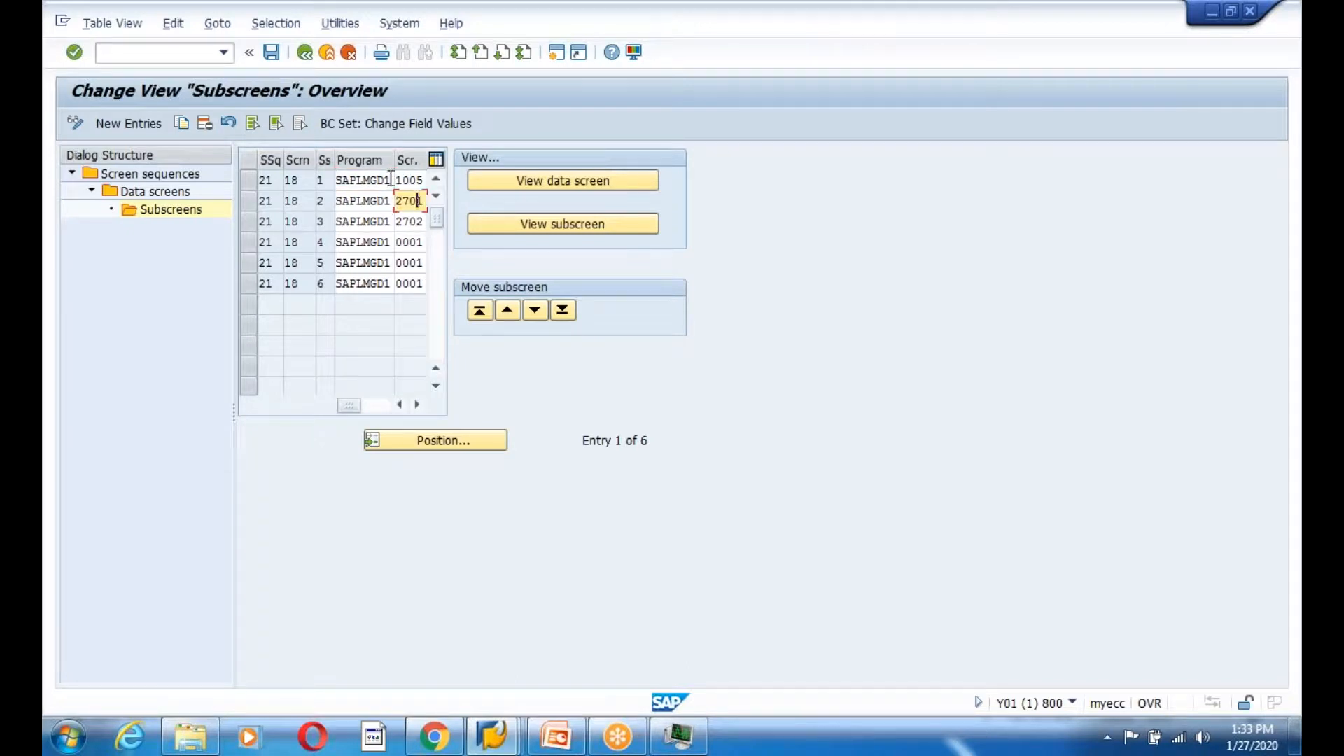
drag(394, 159, 411, 164)
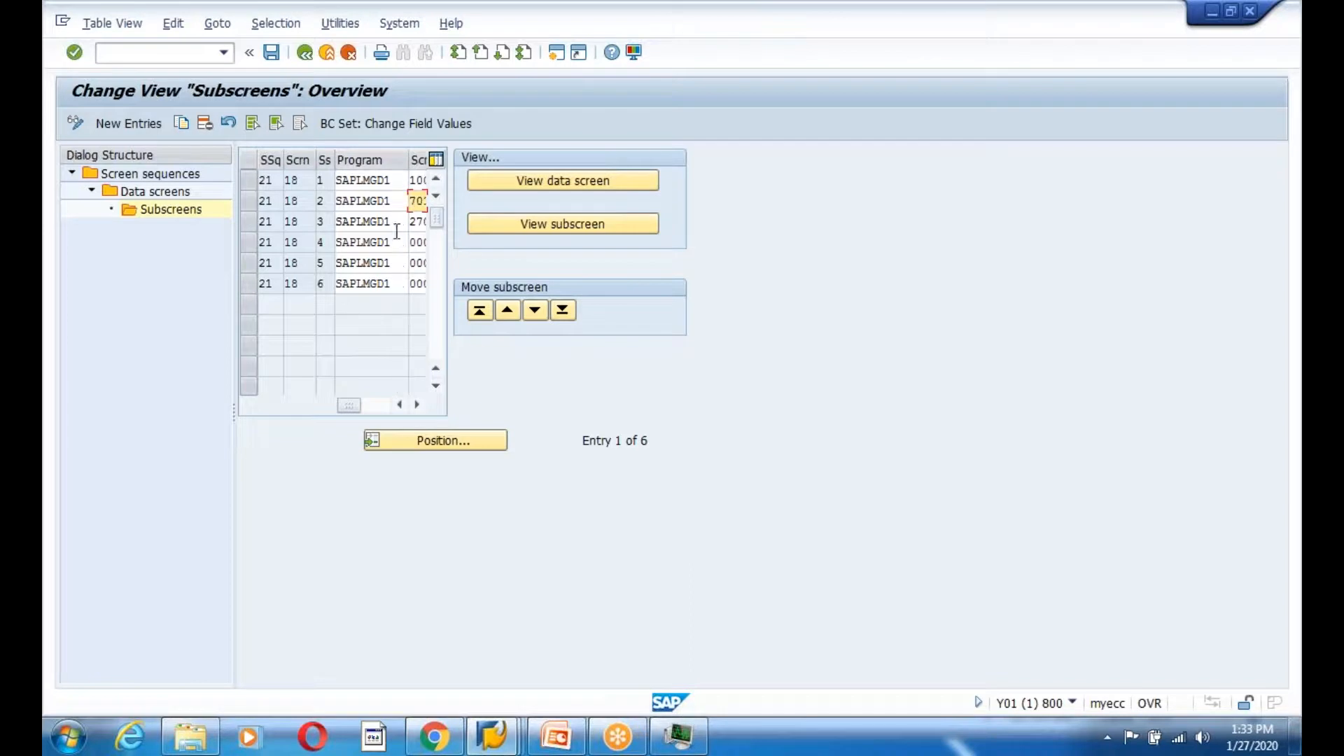
key(alt+Tab)
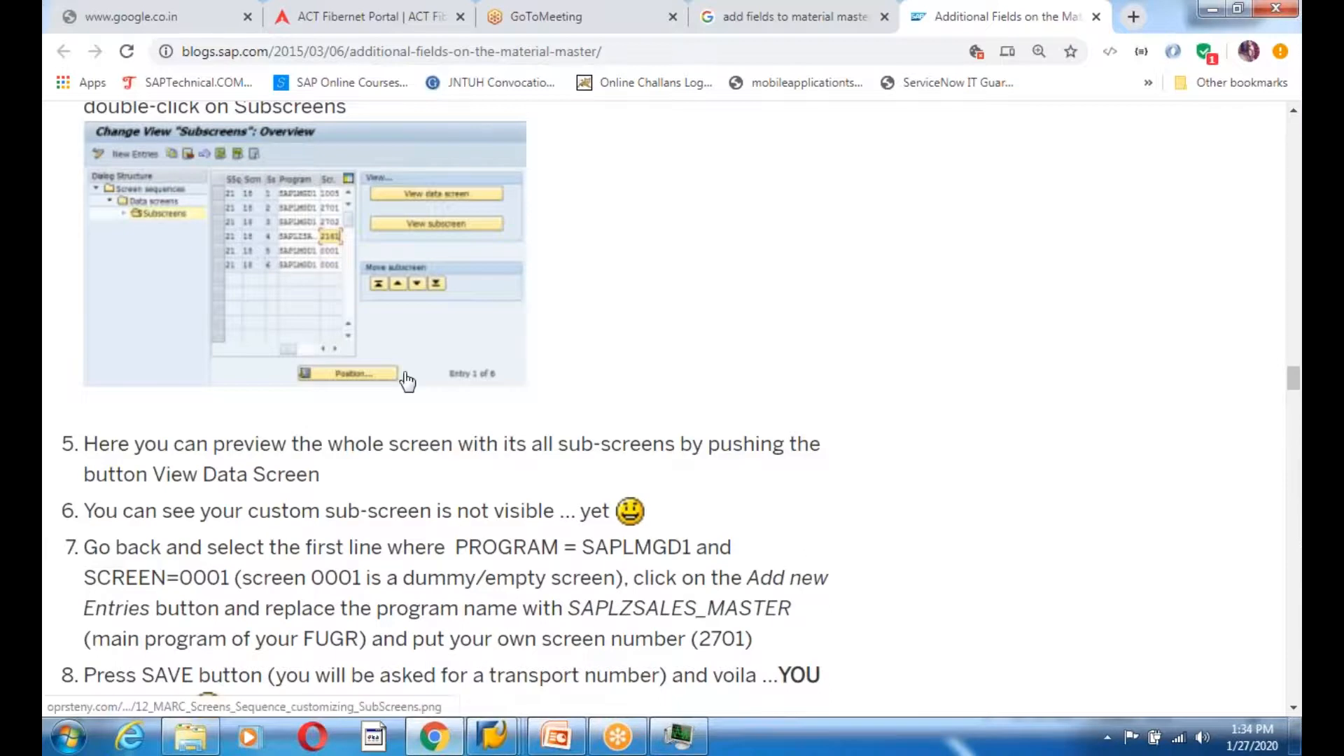
key(alt+Tab)
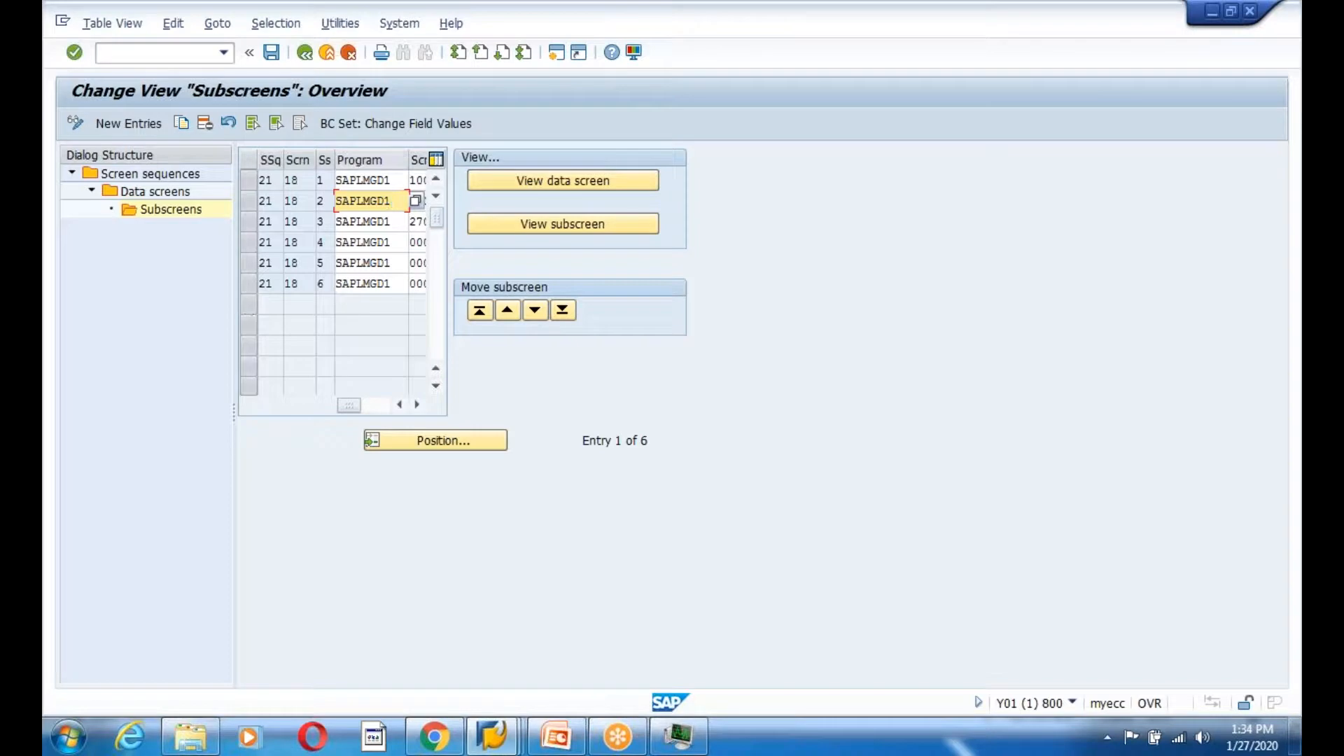
drag(408, 160, 387, 286)
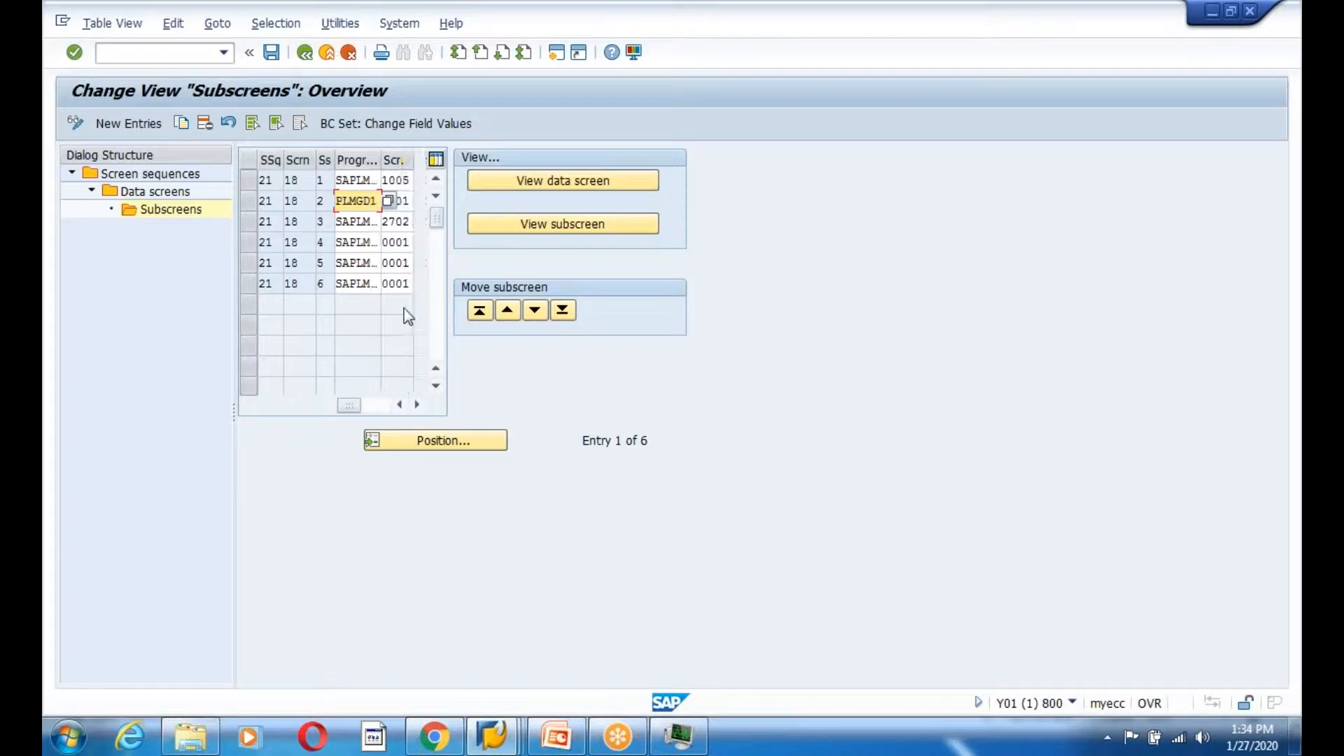
Place a dummy screen 0001 row between subscreens 2701 and 2702, and select the row of subscreen 2701
click(399, 221)
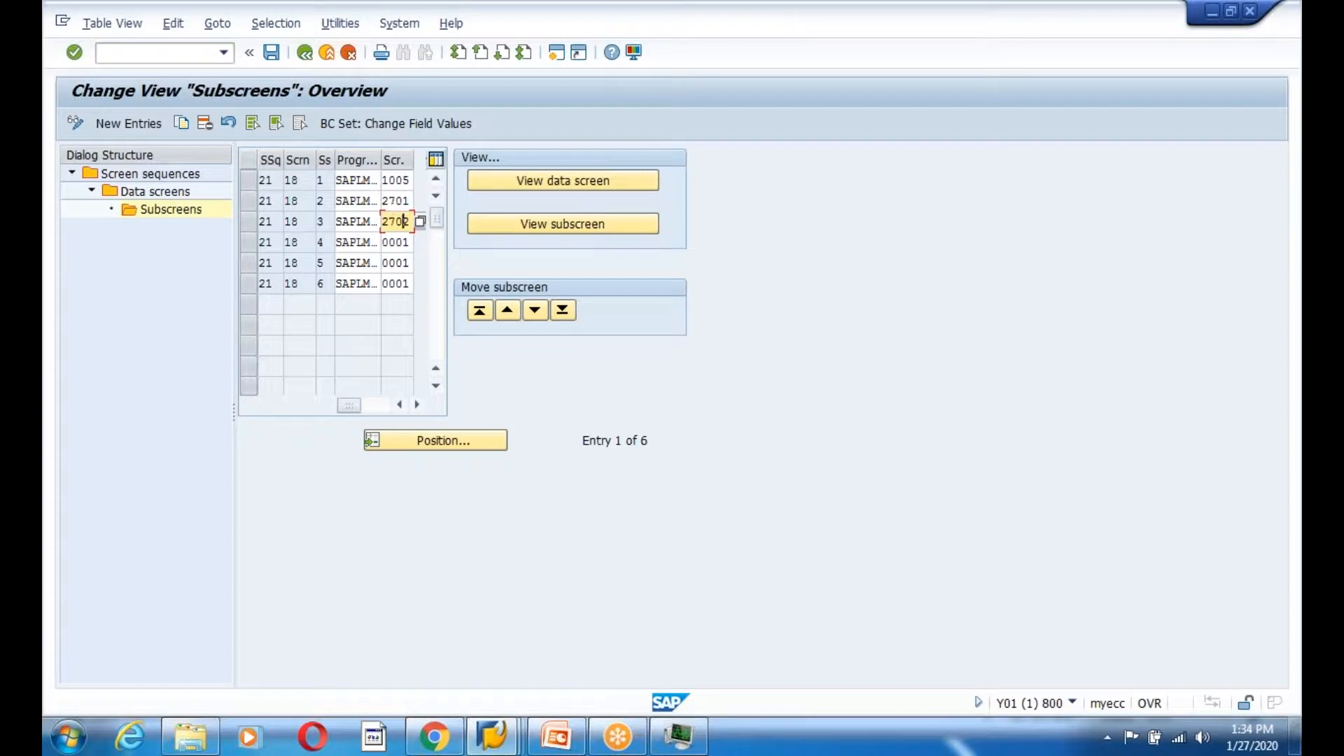
click(246, 228)
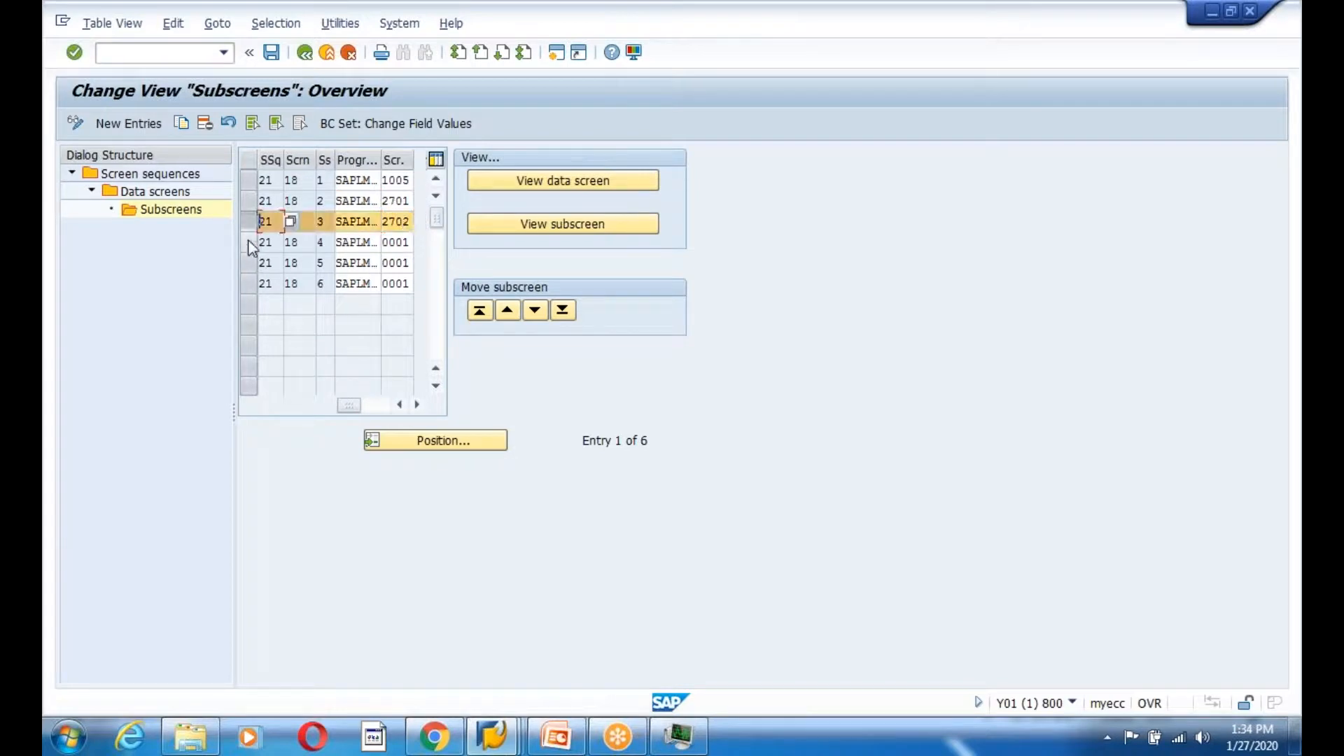
click(143, 127)
click(245, 204)
click(249, 223)
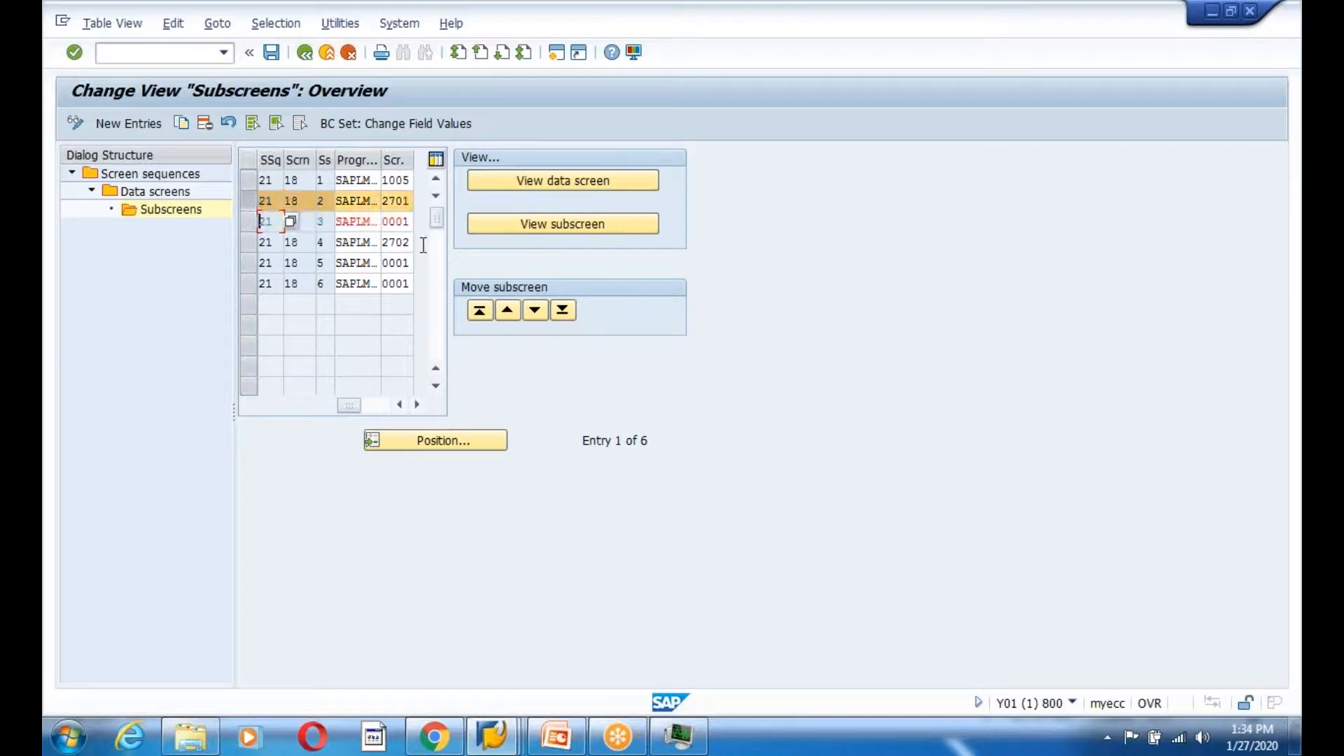
Preview the whole data screen and the selected subscreen 2701, returning to the subscreen list after each
click(560, 182)
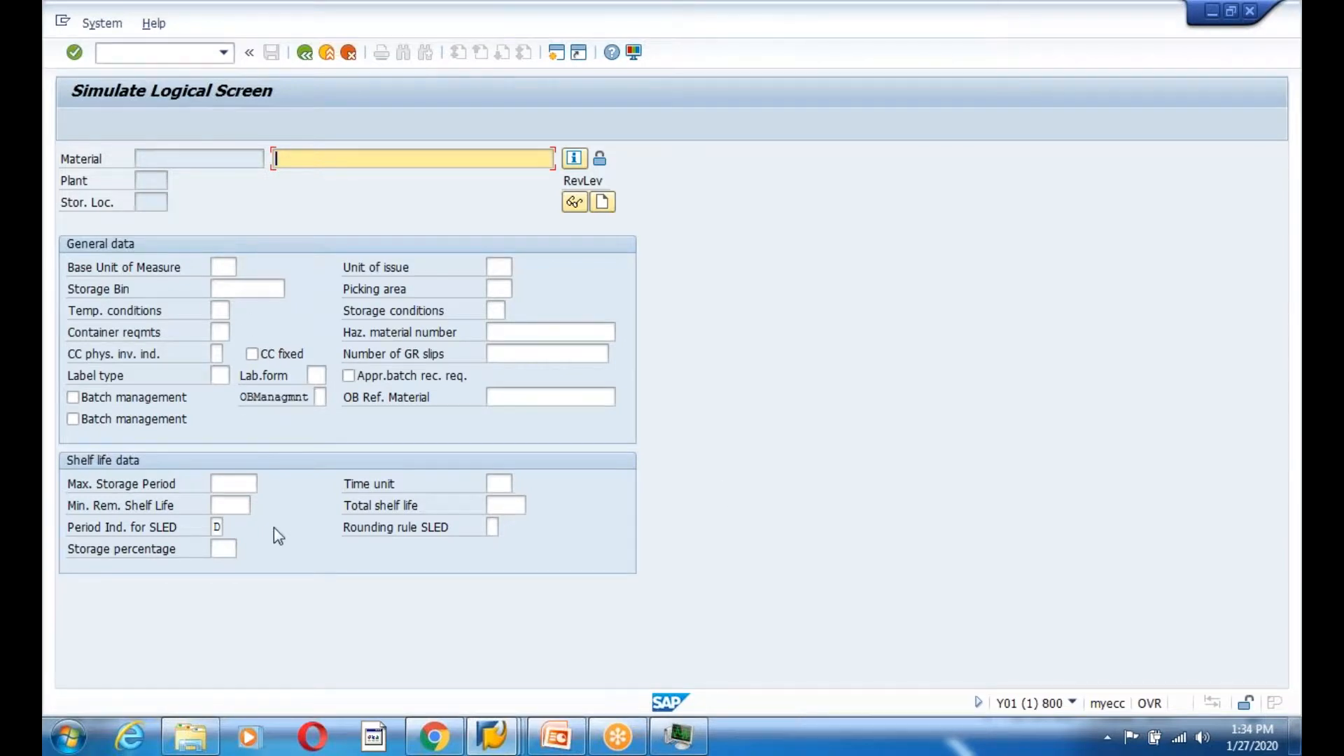
click(305, 56)
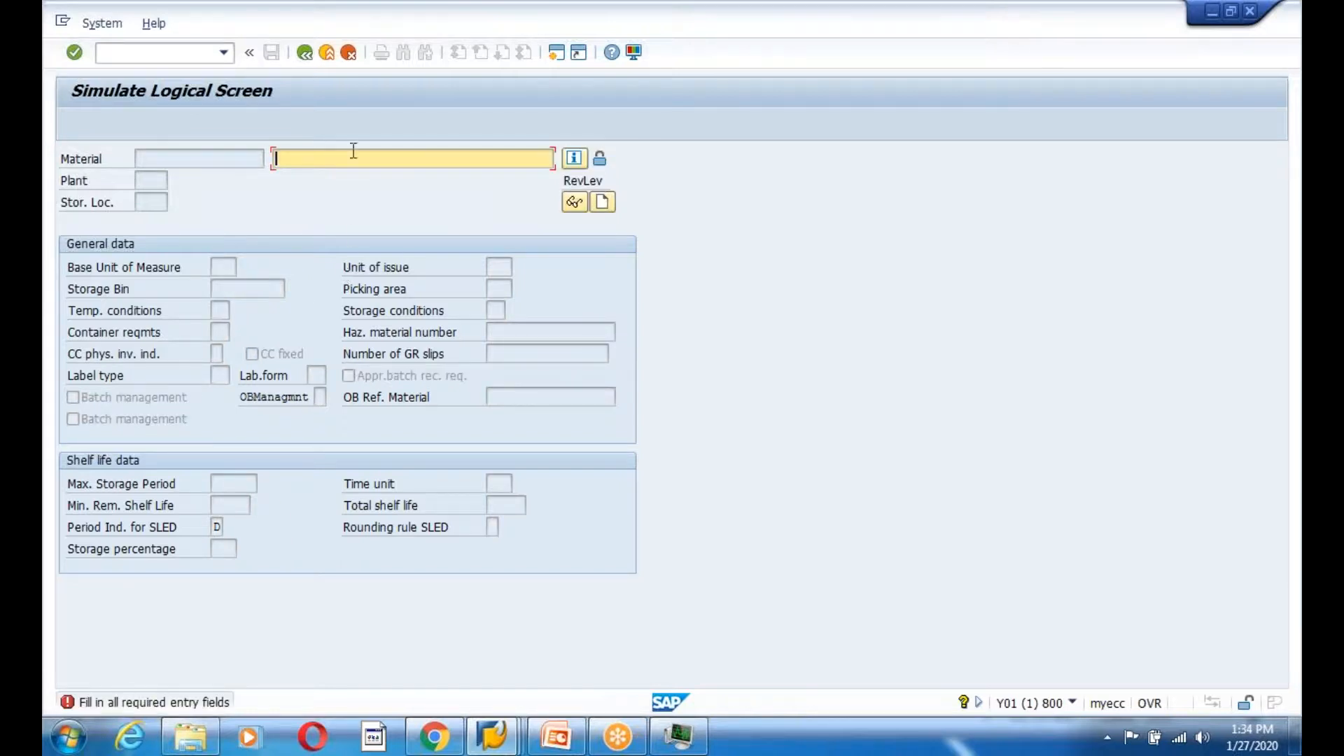
click(327, 52)
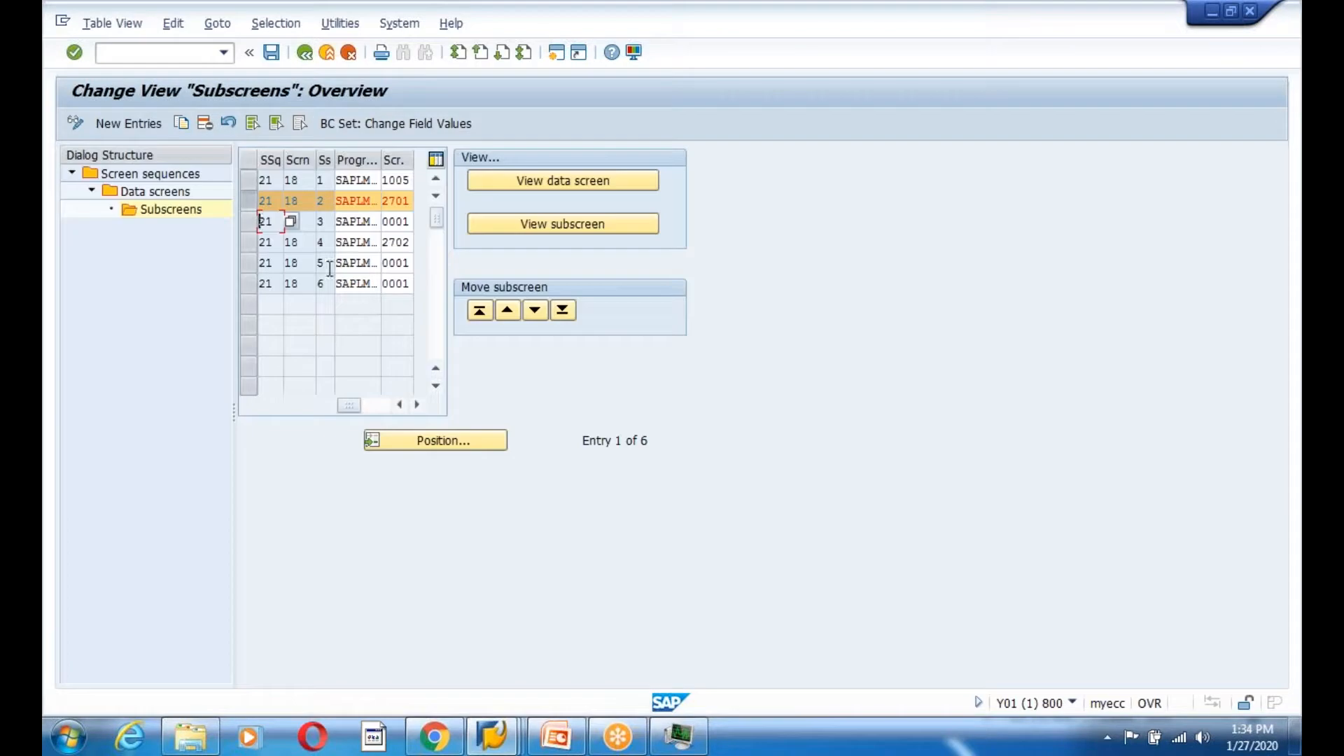
click(568, 225)
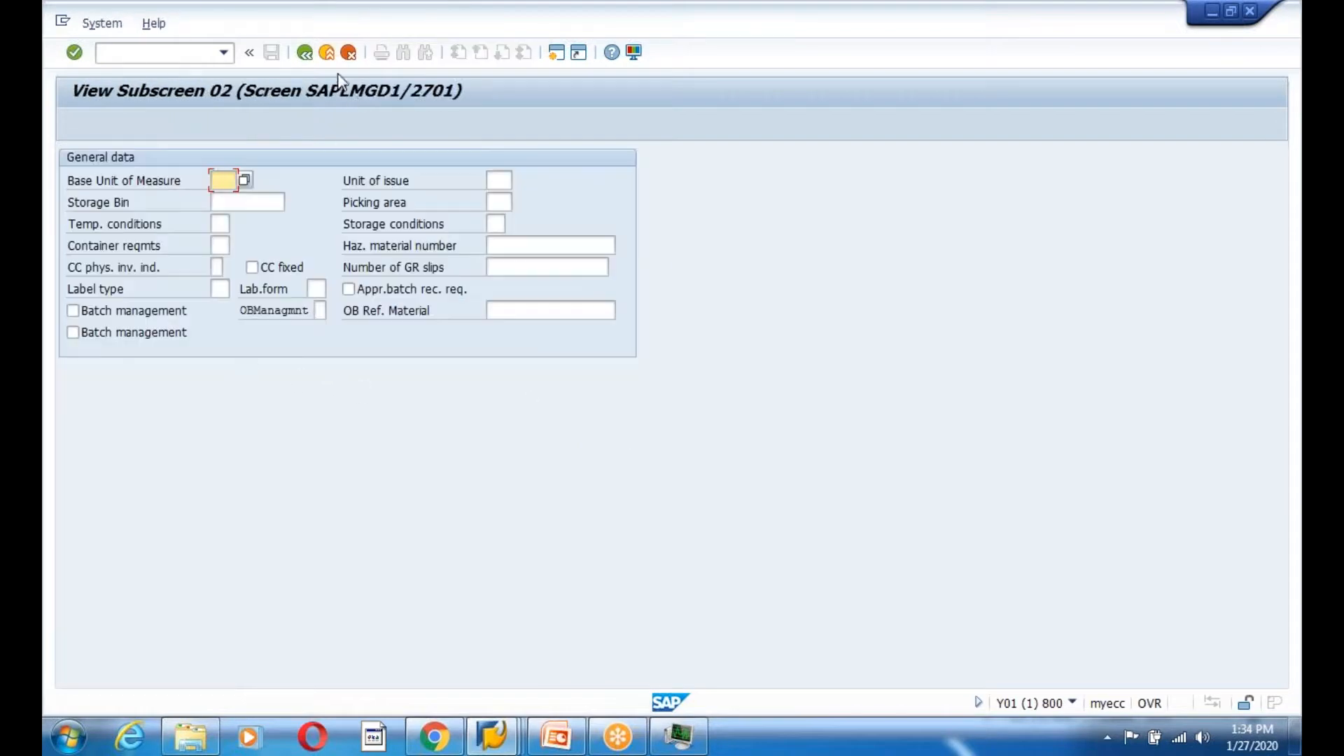
click(305, 53)
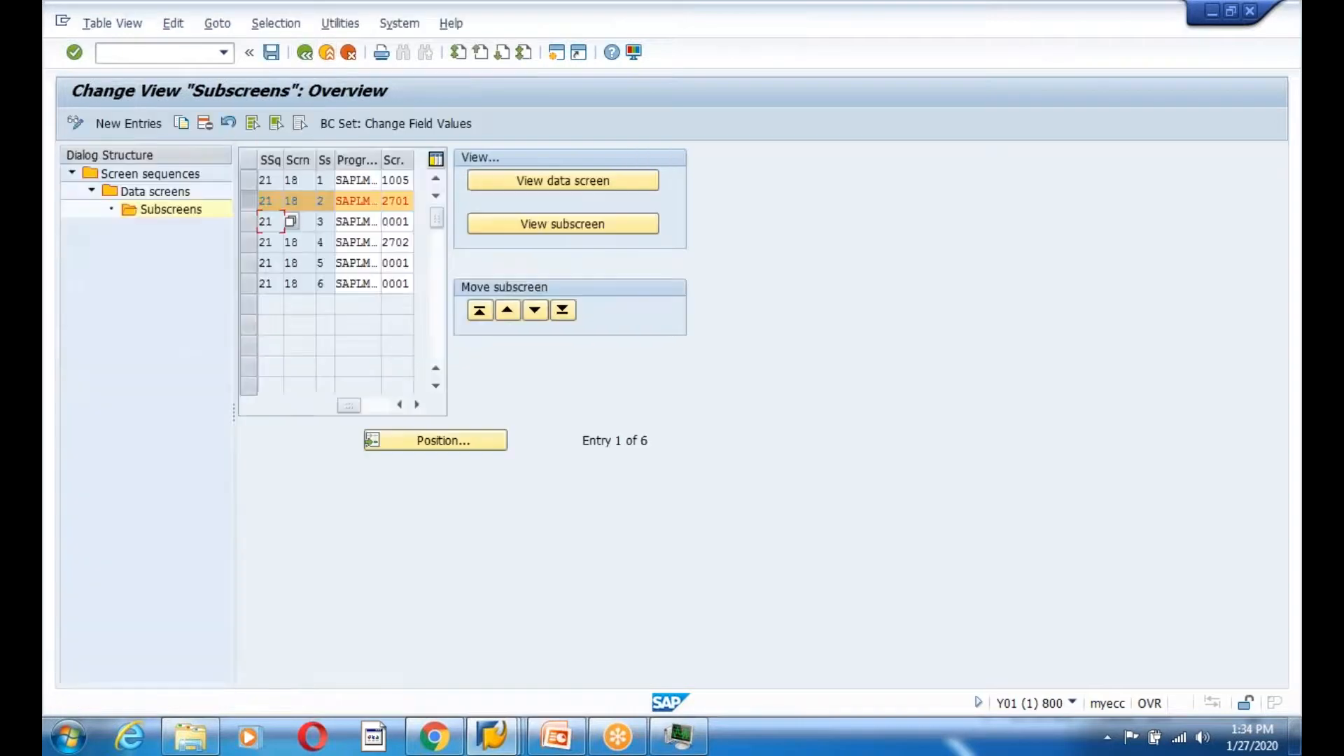
Switch to the blog in Chrome and enlarge the page to read the steps for the subscreen customizing
key(alt+Tab)
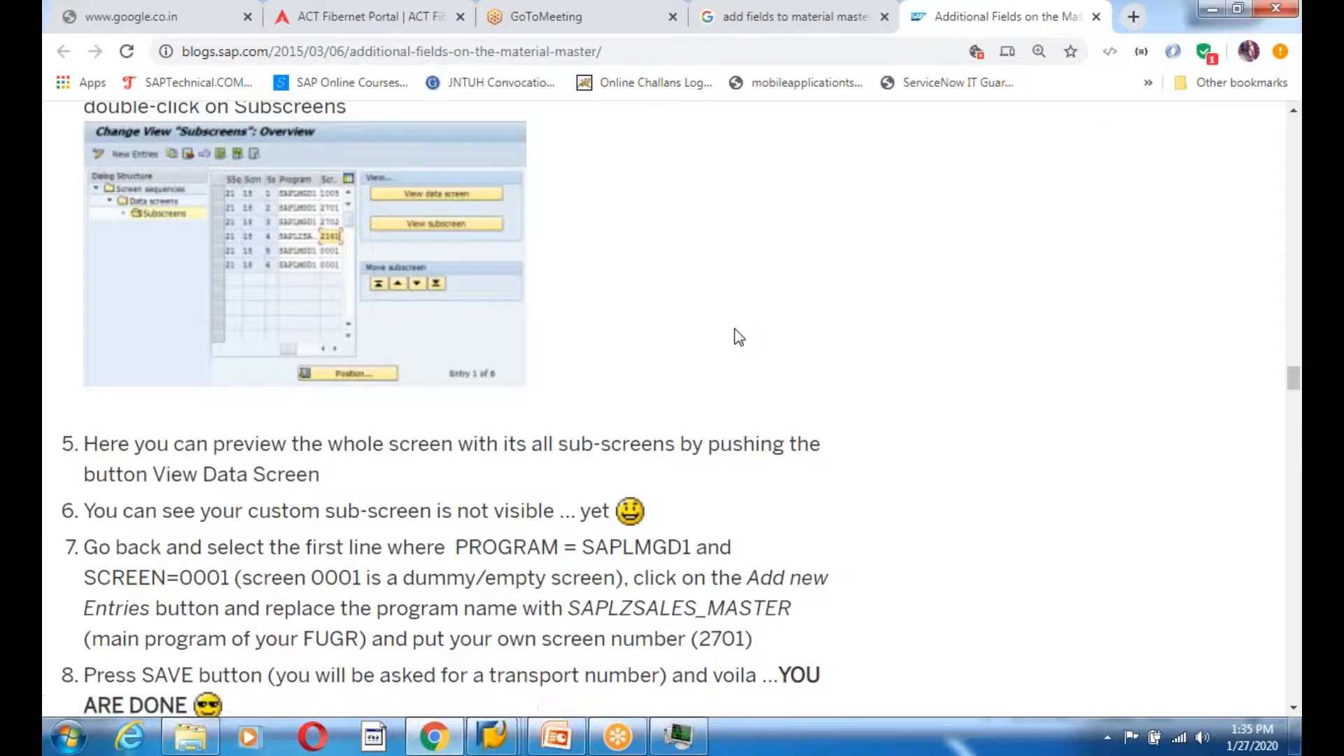
key(ctrl+plus)
key(ctrl+plus)
key(ctrl+plus)
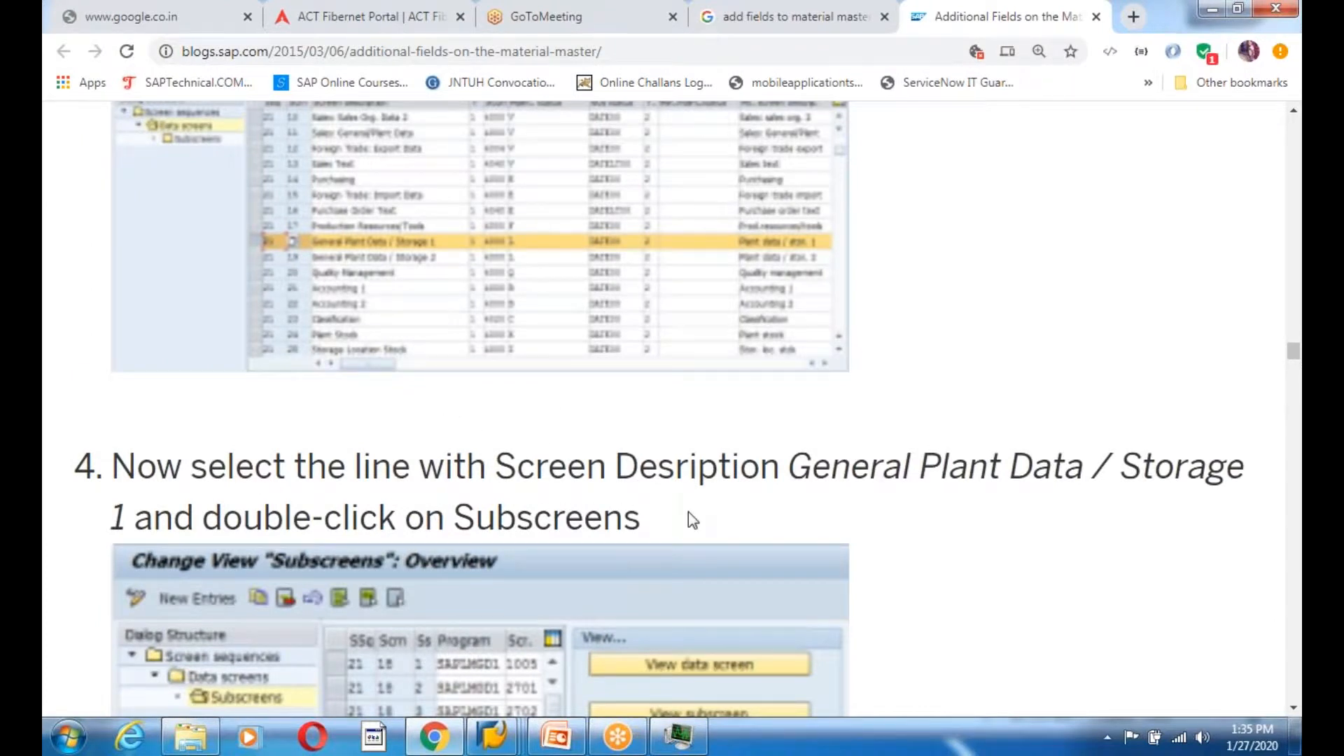
Read the blog's steps 4 to 7 on opening the subscreens, previewing the data screen and replacing the dummy screen entry
scroll(688, 513, down, 4)
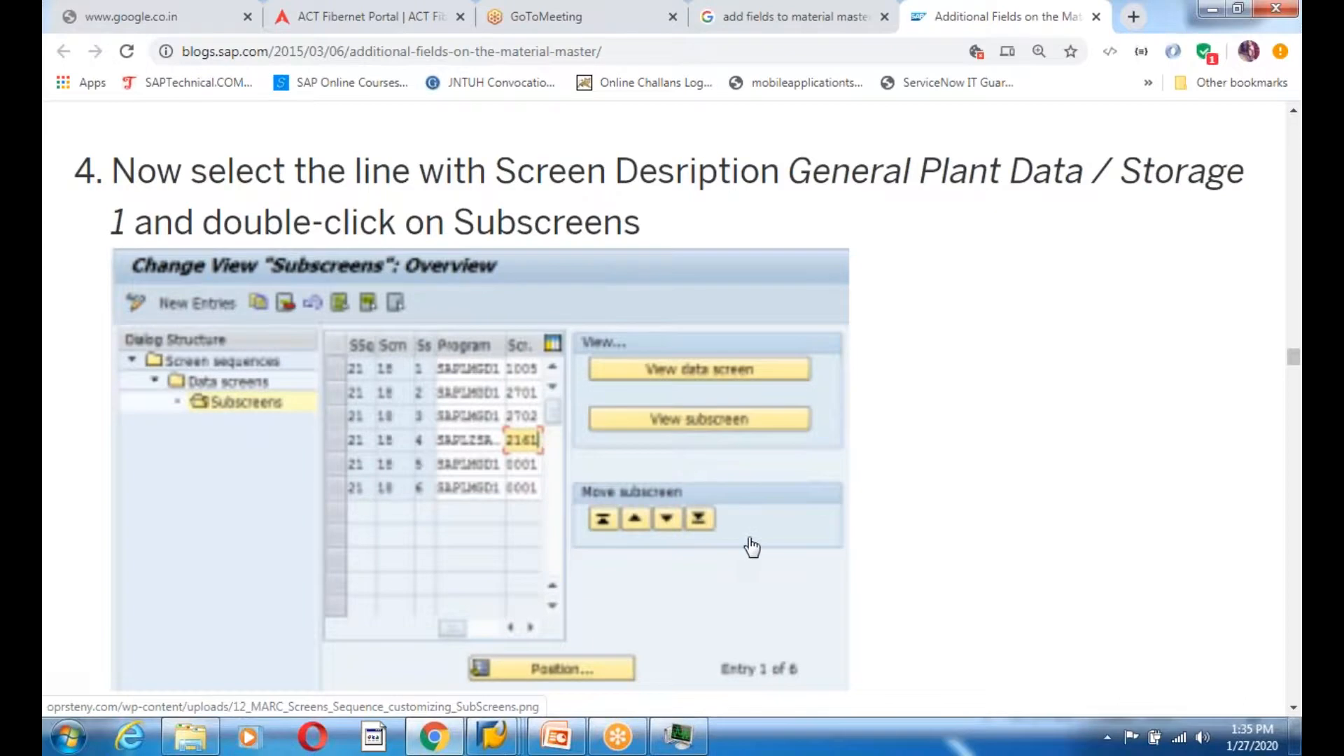
scroll(754, 547, down, 4)
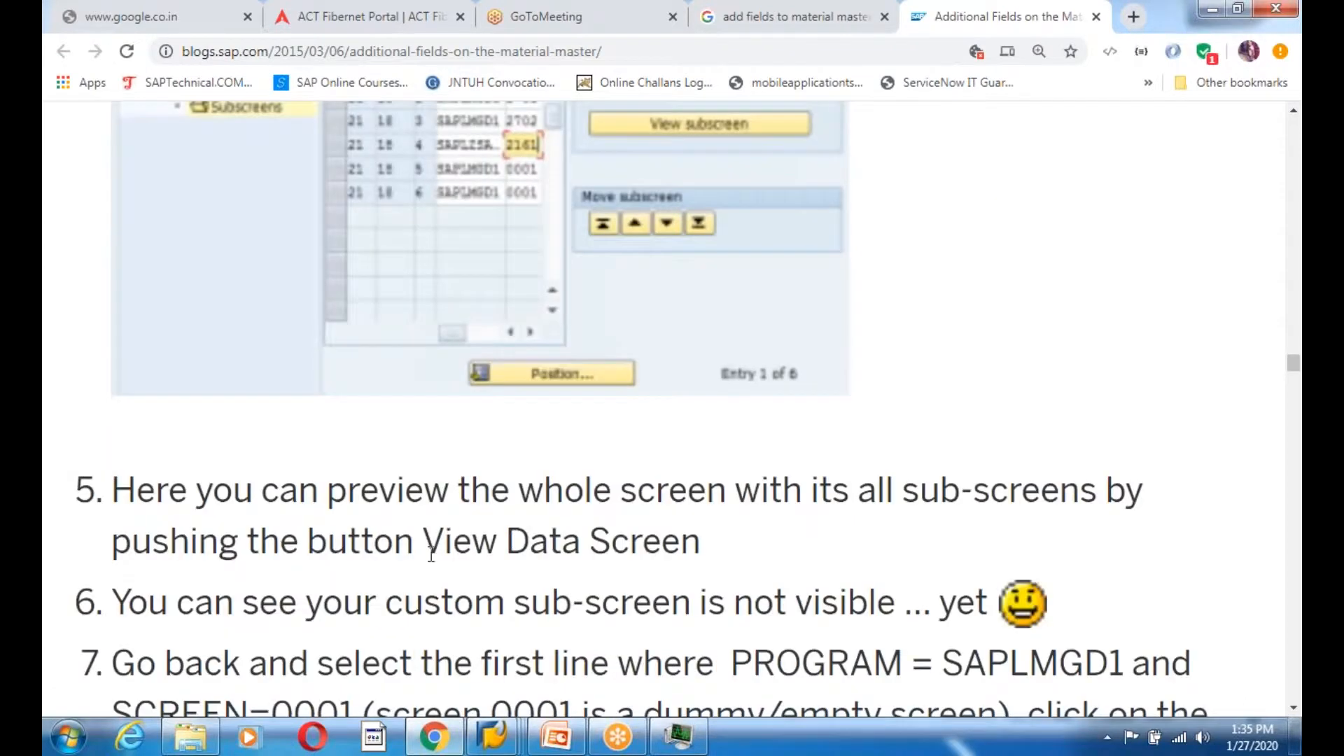
scroll(503, 556, up, 3)
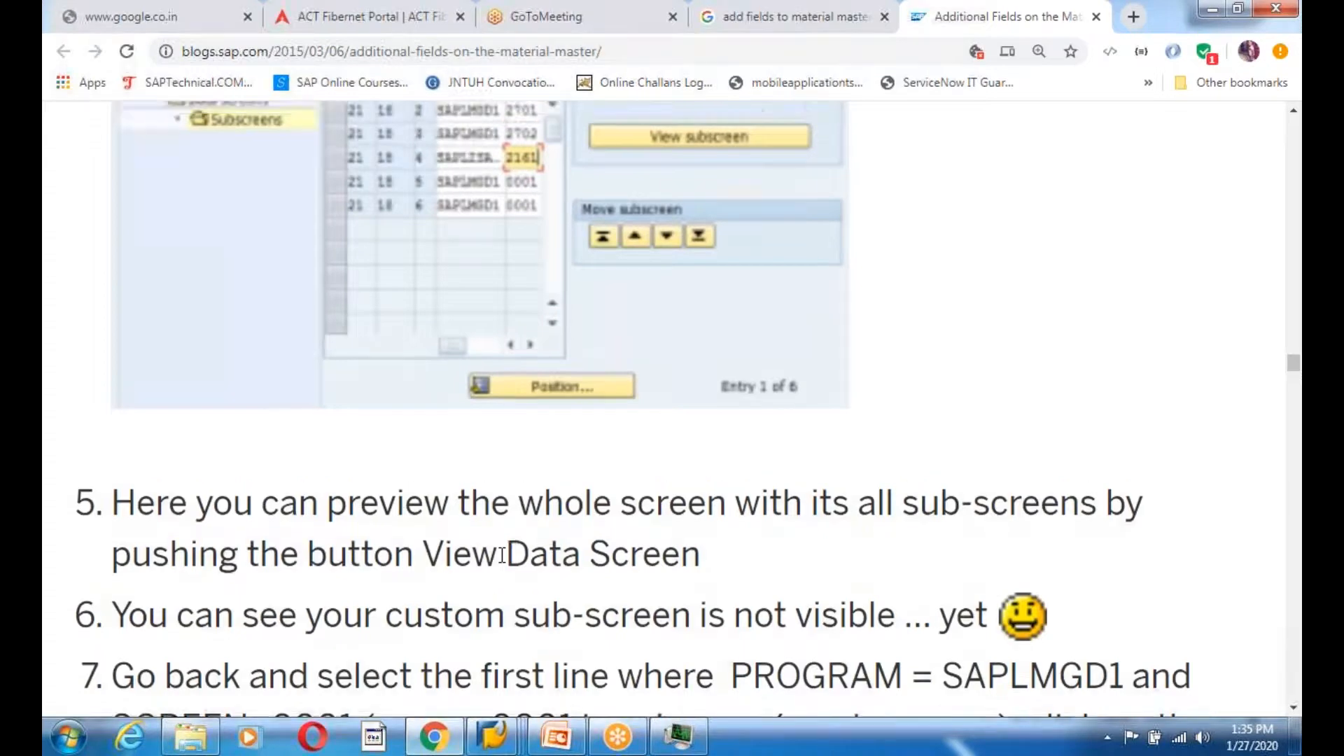
scroll(653, 443, down, 5)
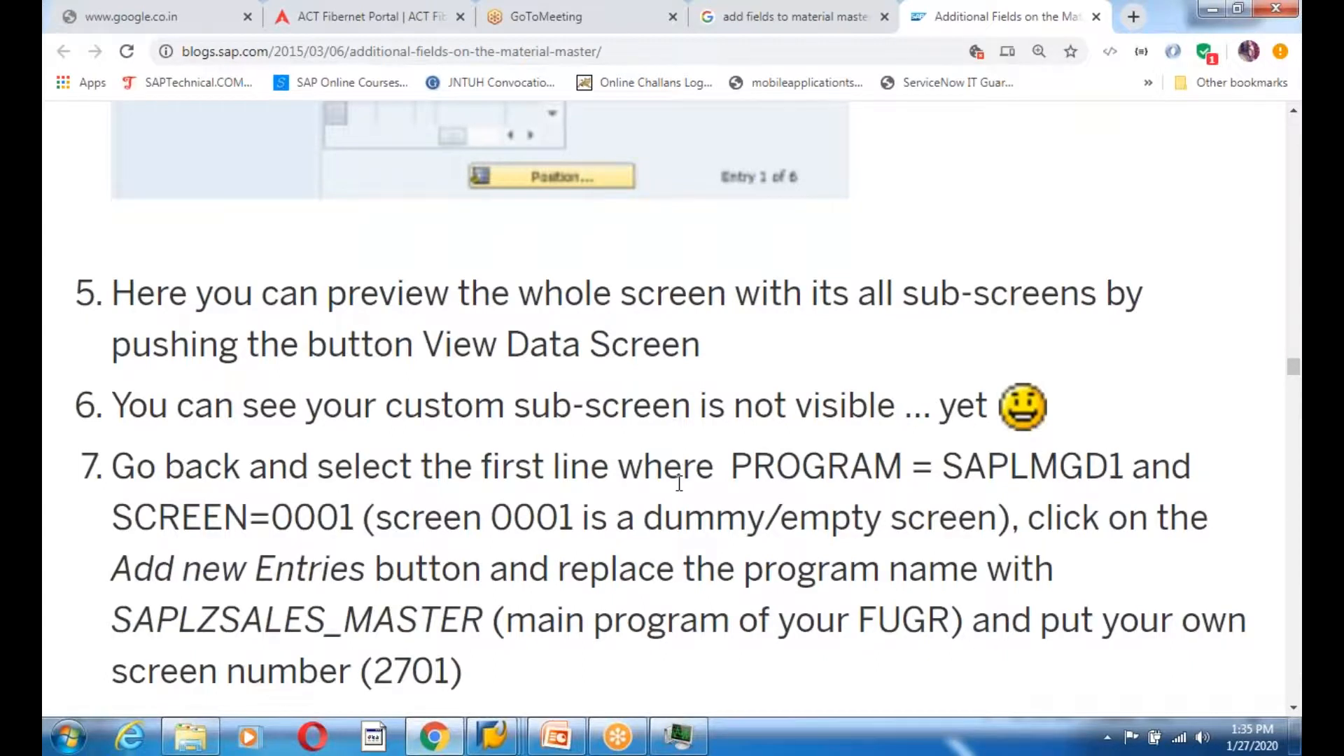
scroll(632, 569, up, 5)
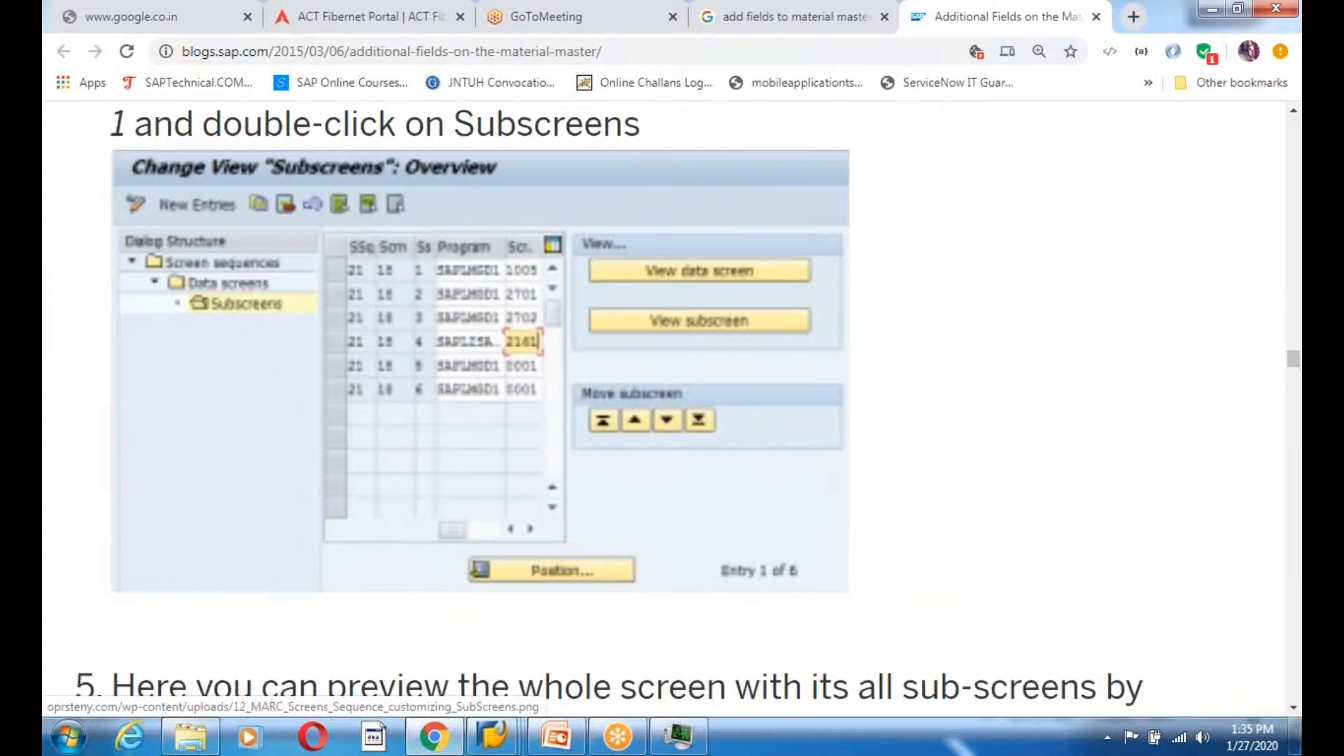
scroll(728, 570, down, 4)
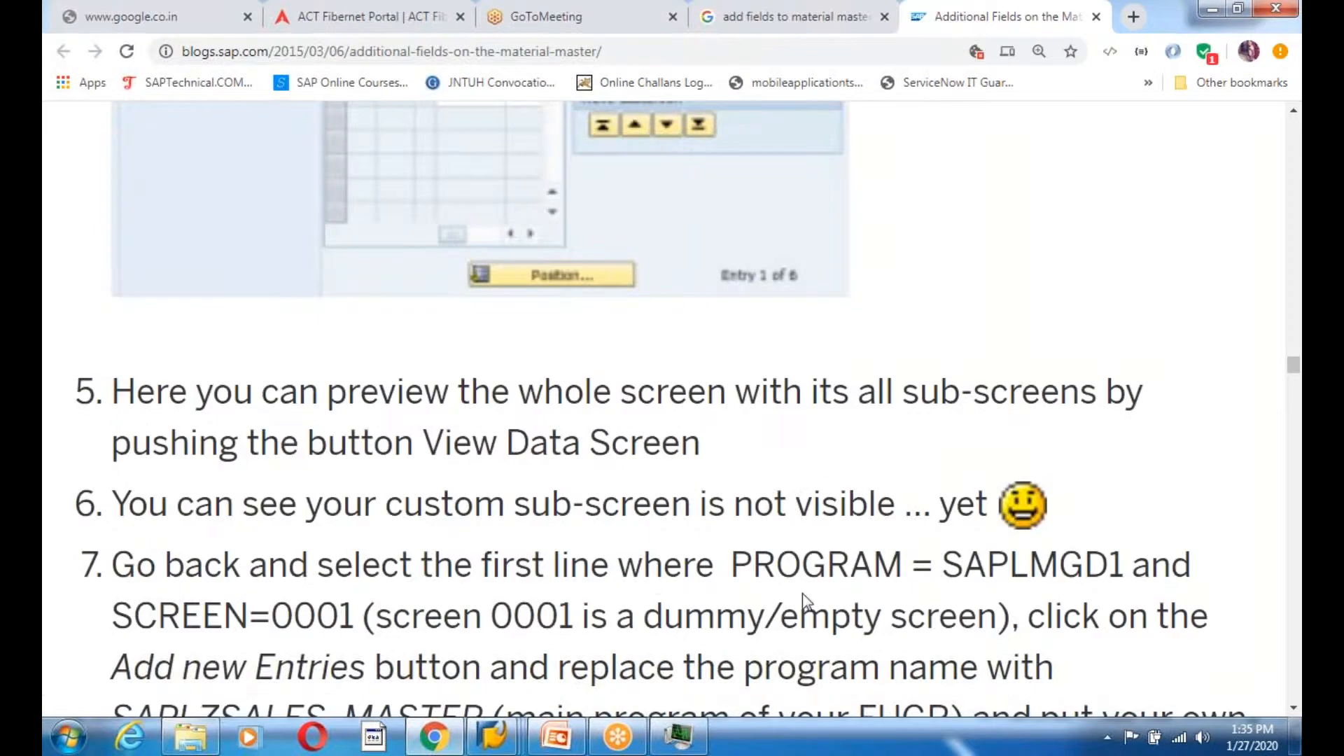
Switch to SAP, return to sequence 21's data screens and reopen the subscreens of General Plant Data / Storage 1
key(alt+Tab)
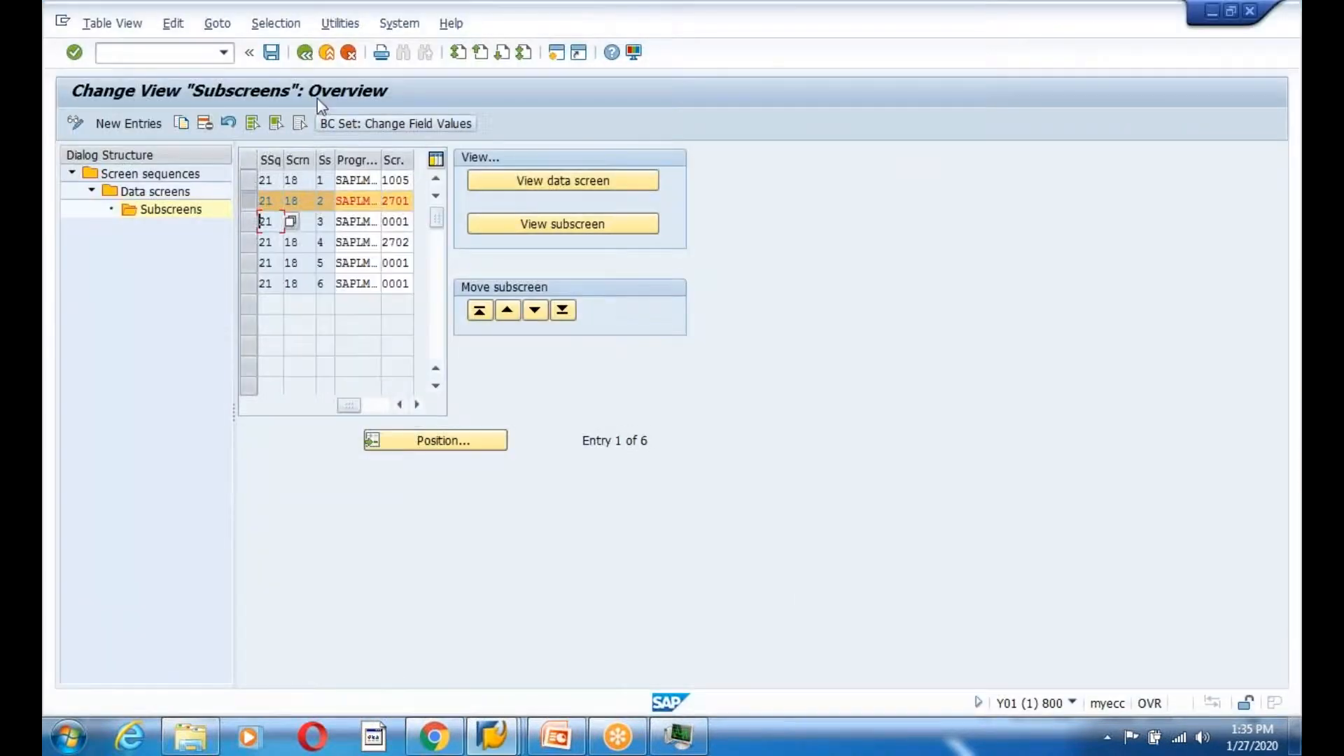
click(304, 52)
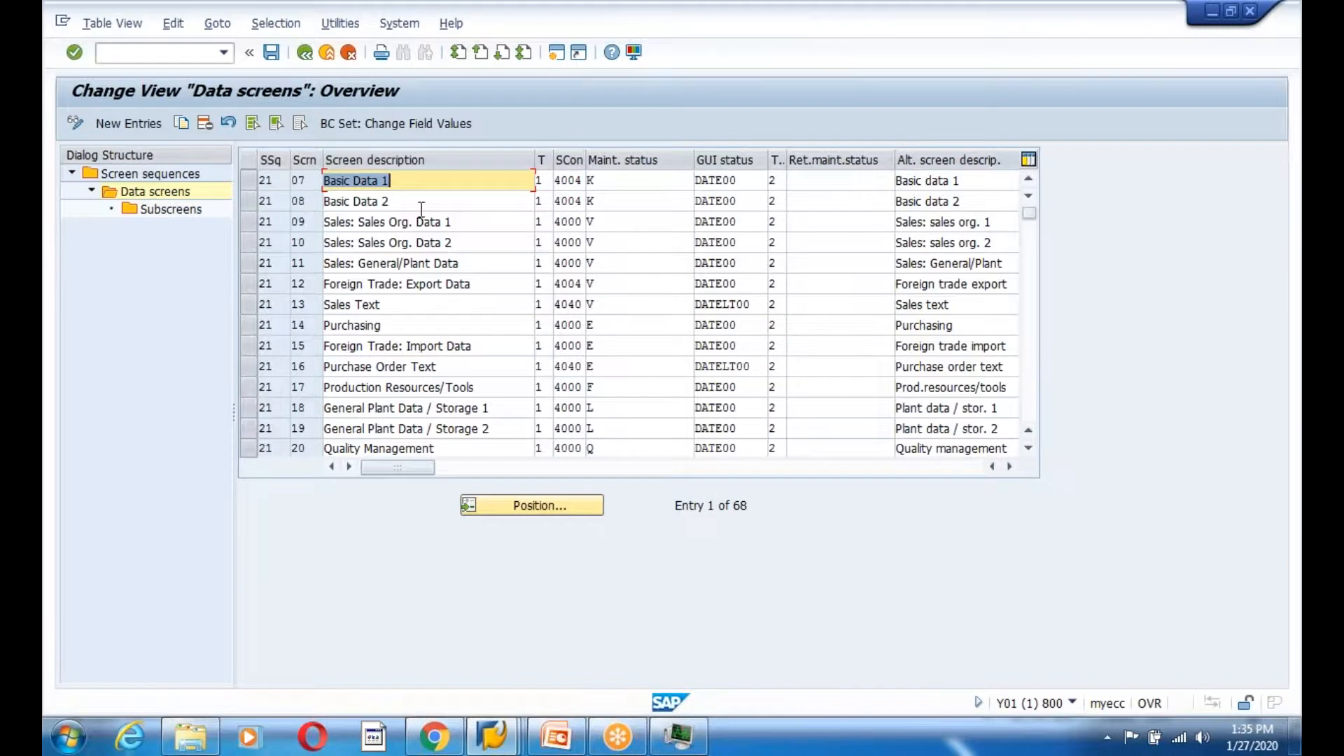
key(alt+Tab)
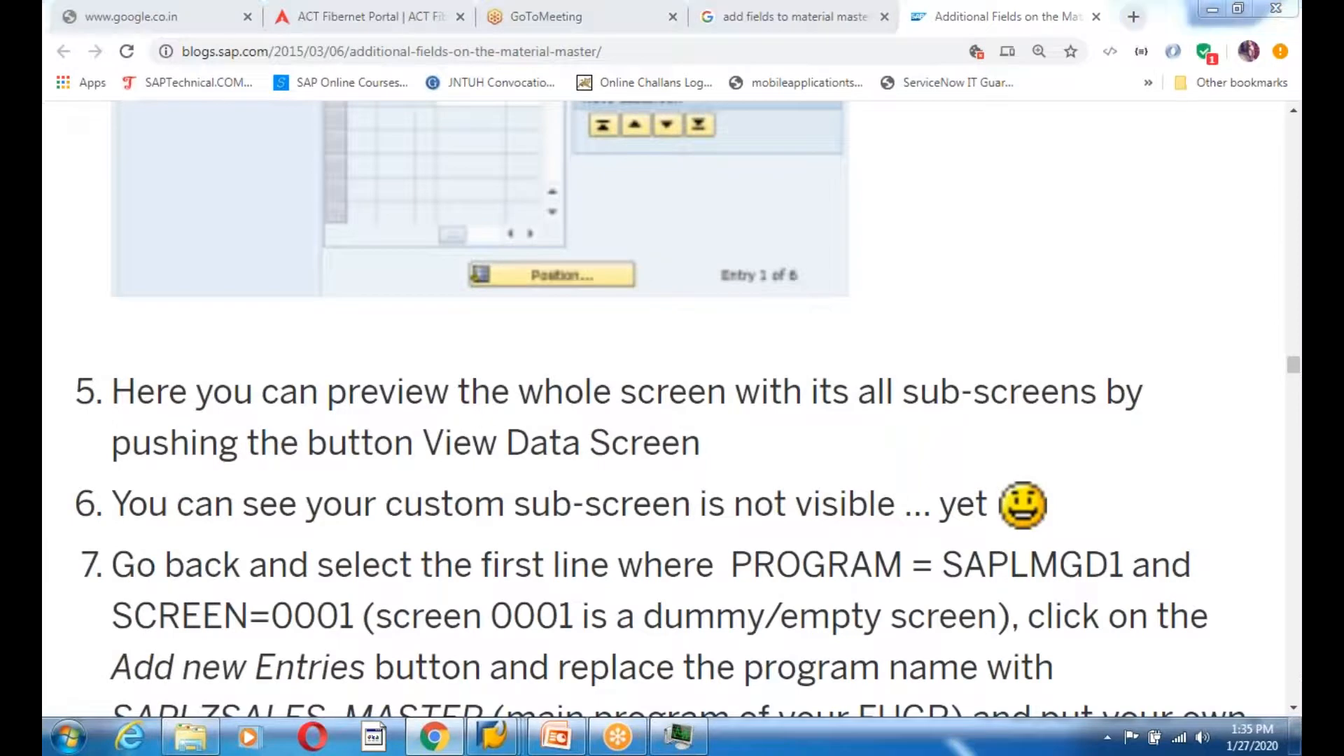
key(alt+Tab)
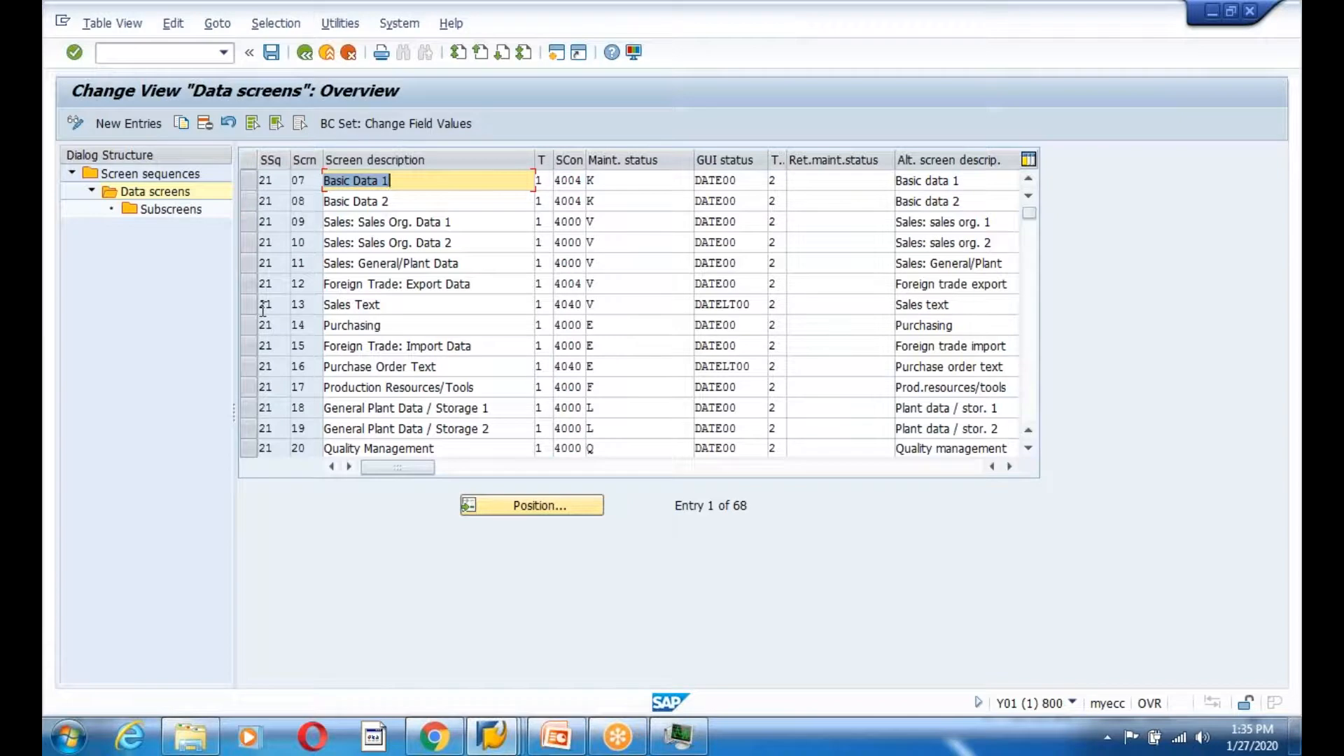
click(248, 411)
click(168, 213)
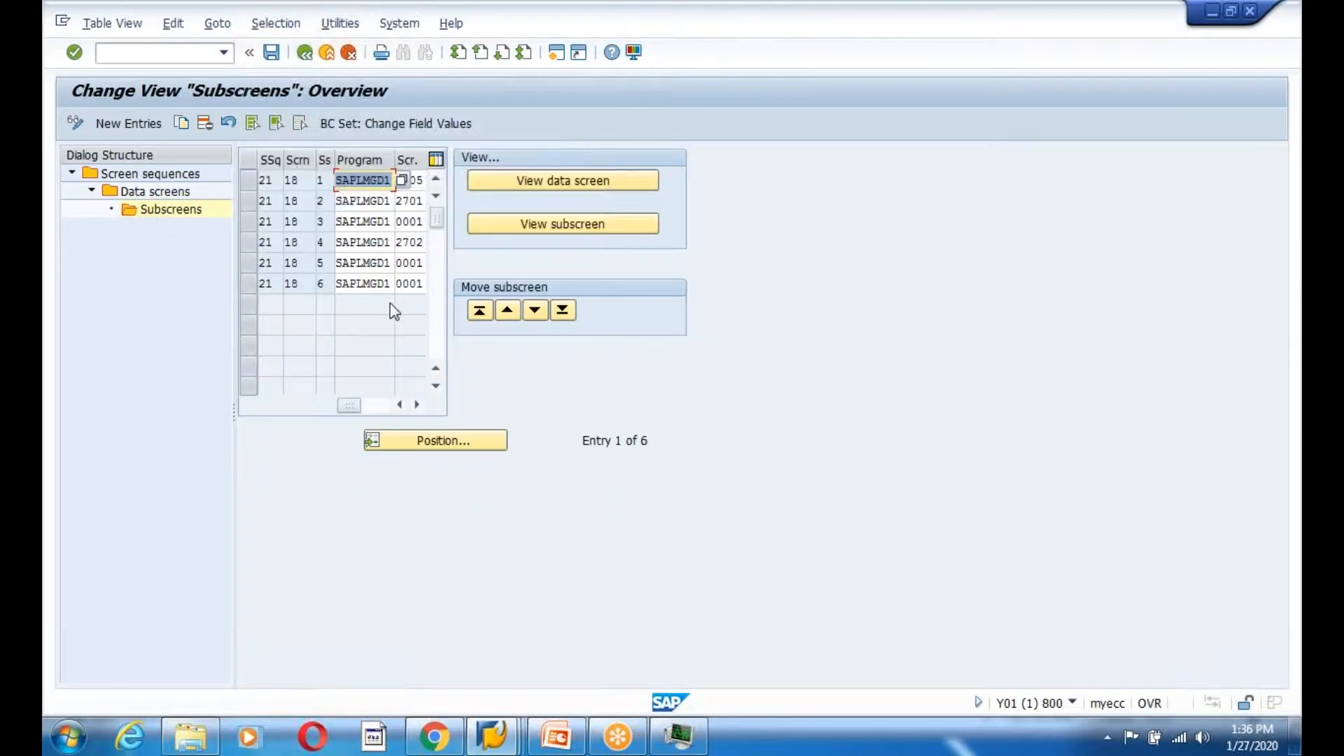
Check the blog's replacement instructions, select the first dummy screen 0001 row below 2701, and place subscreen 2702 in fifth position
click(411, 221)
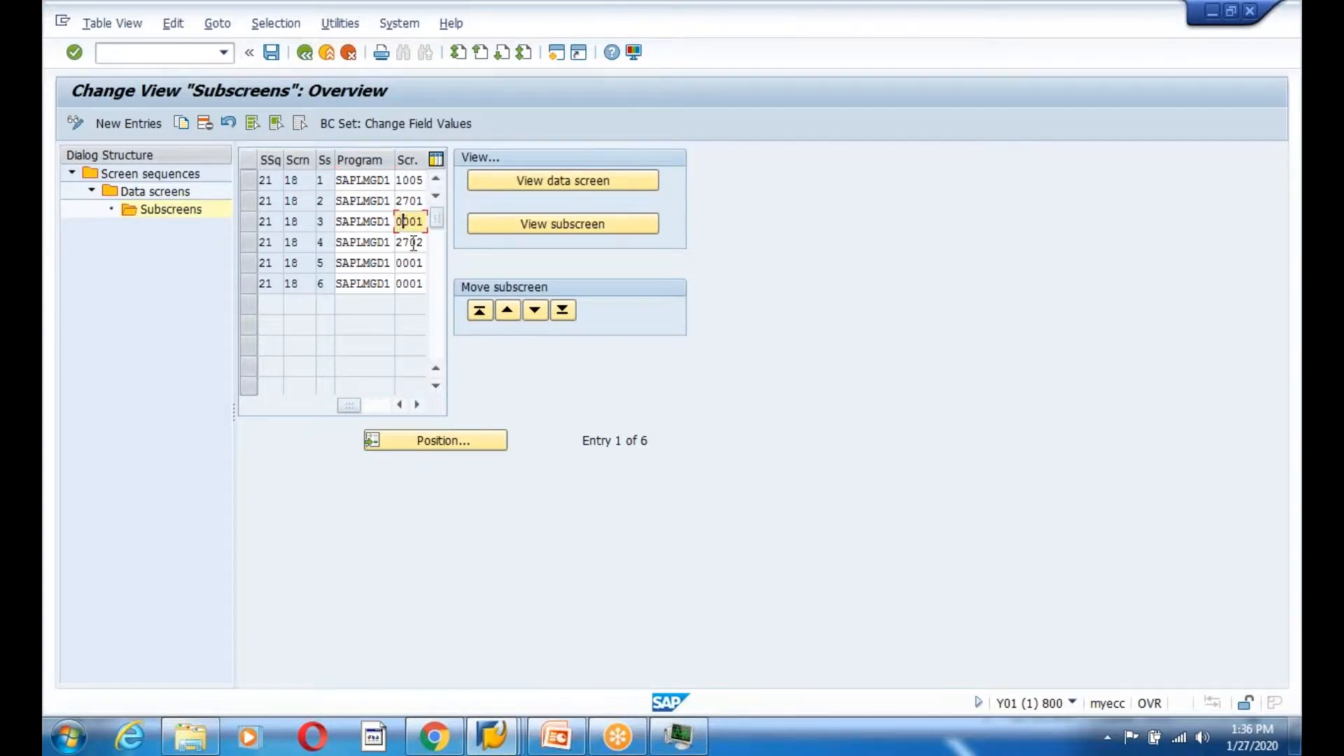
key(alt+Tab)
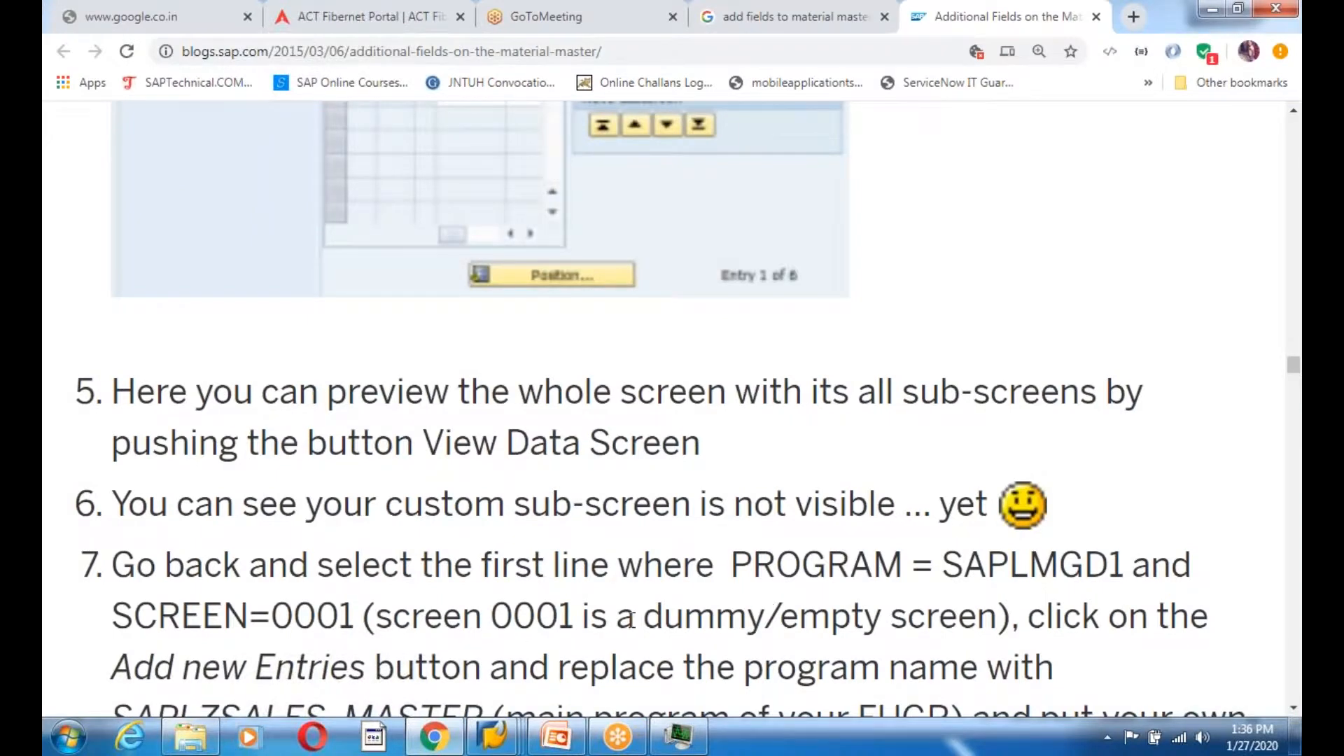
scroll(630, 601, down, 3)
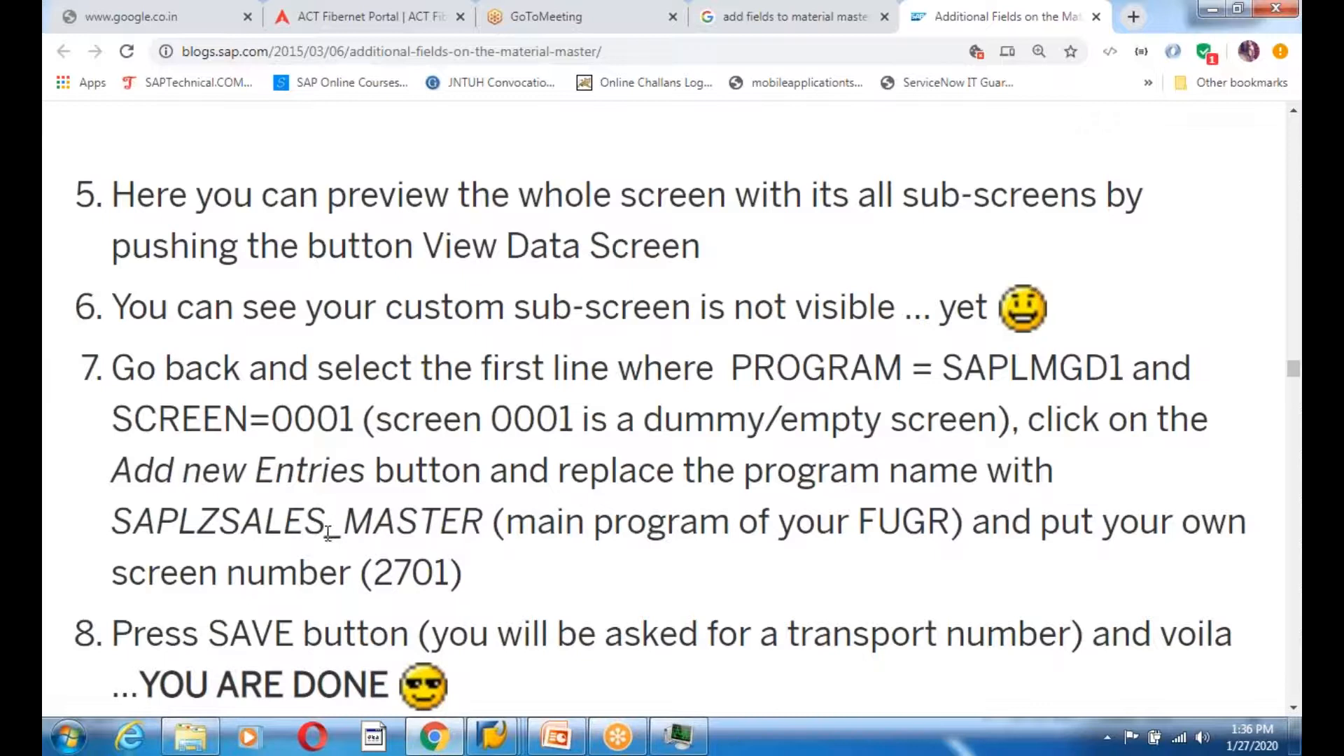
key(alt+Tab)
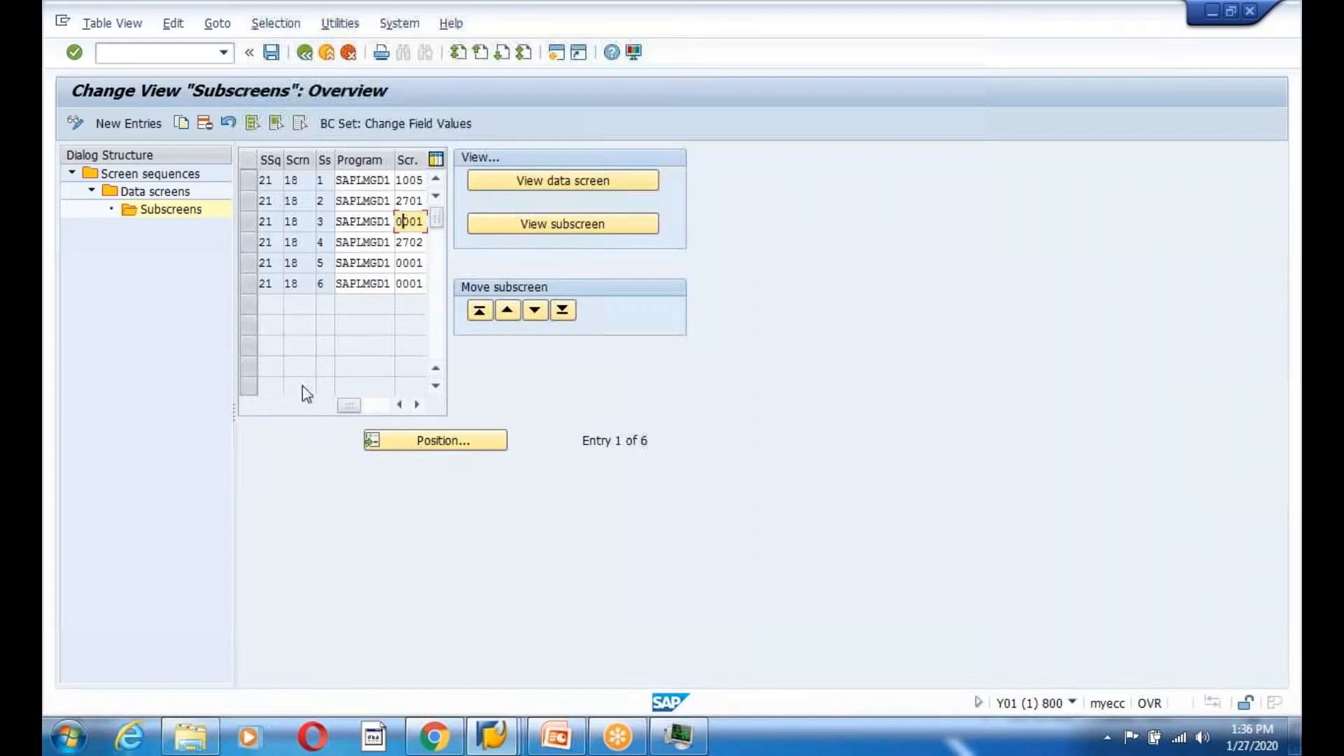
click(249, 221)
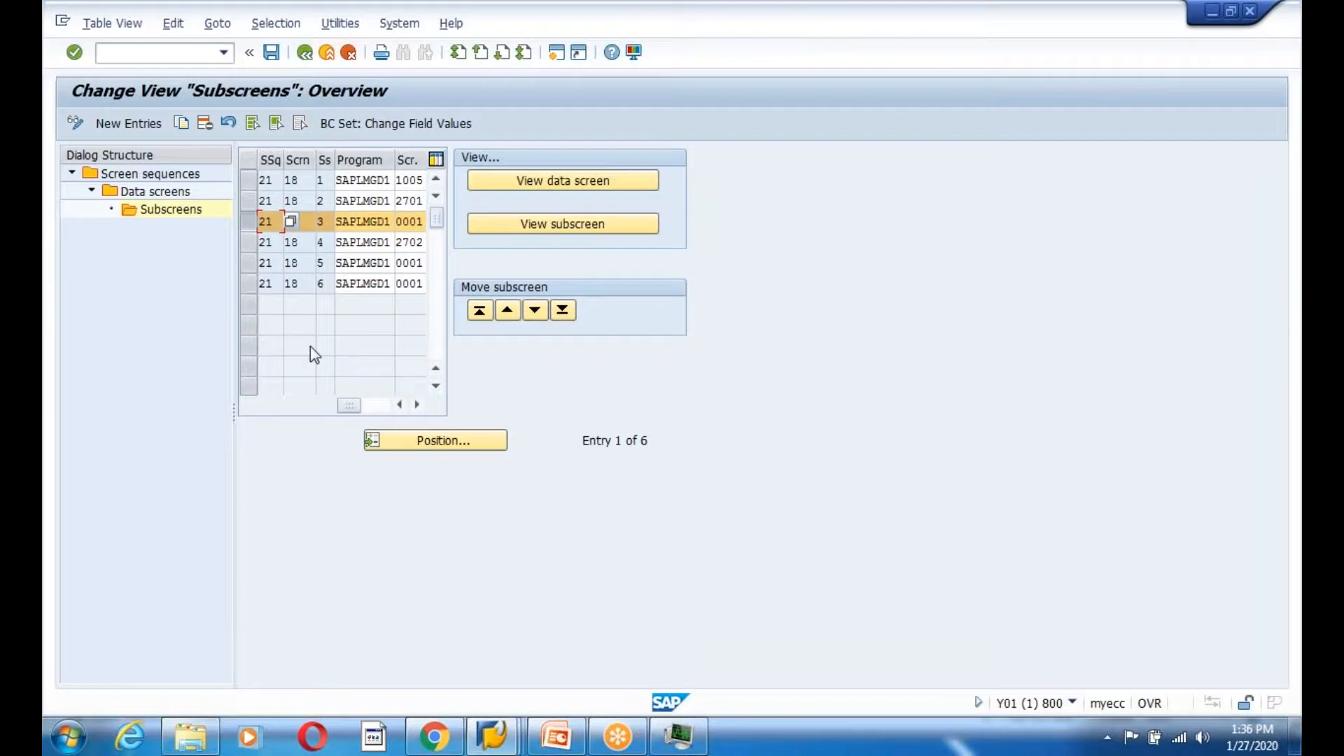
double_click(266, 221)
click(250, 221)
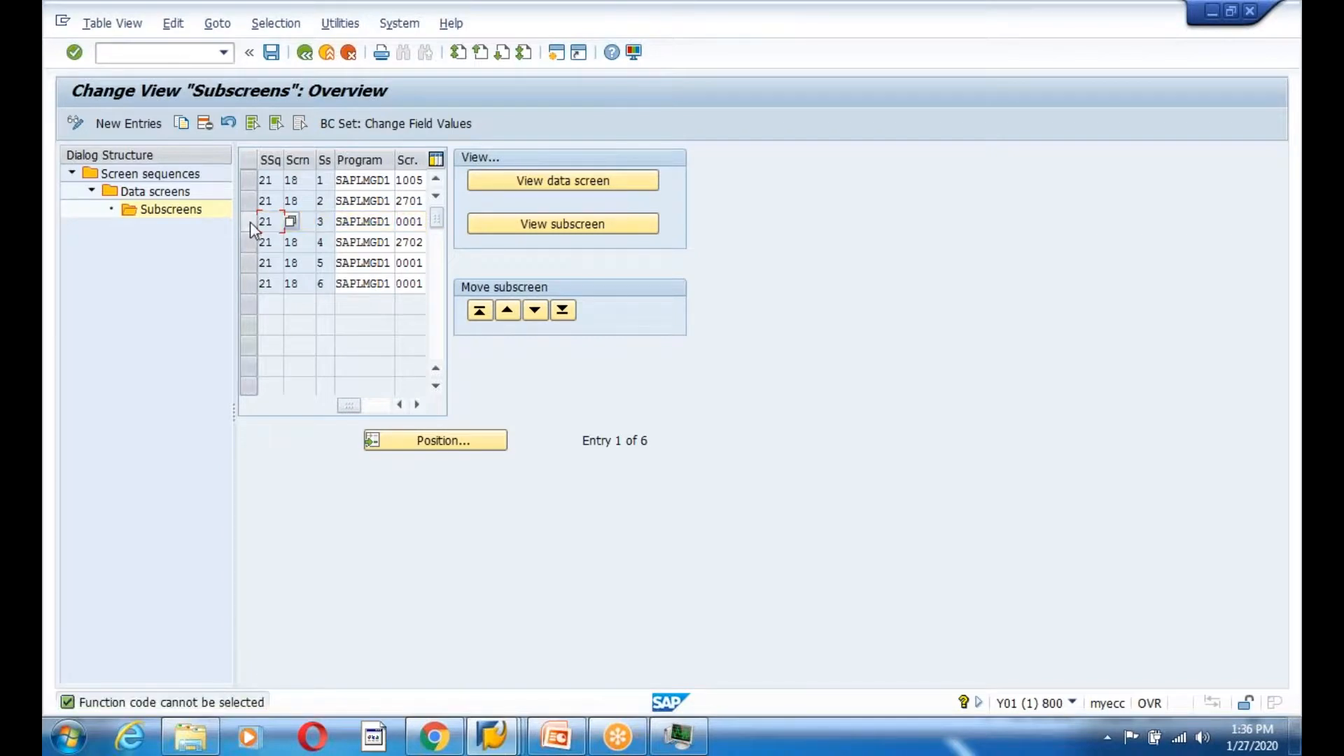
click(250, 222)
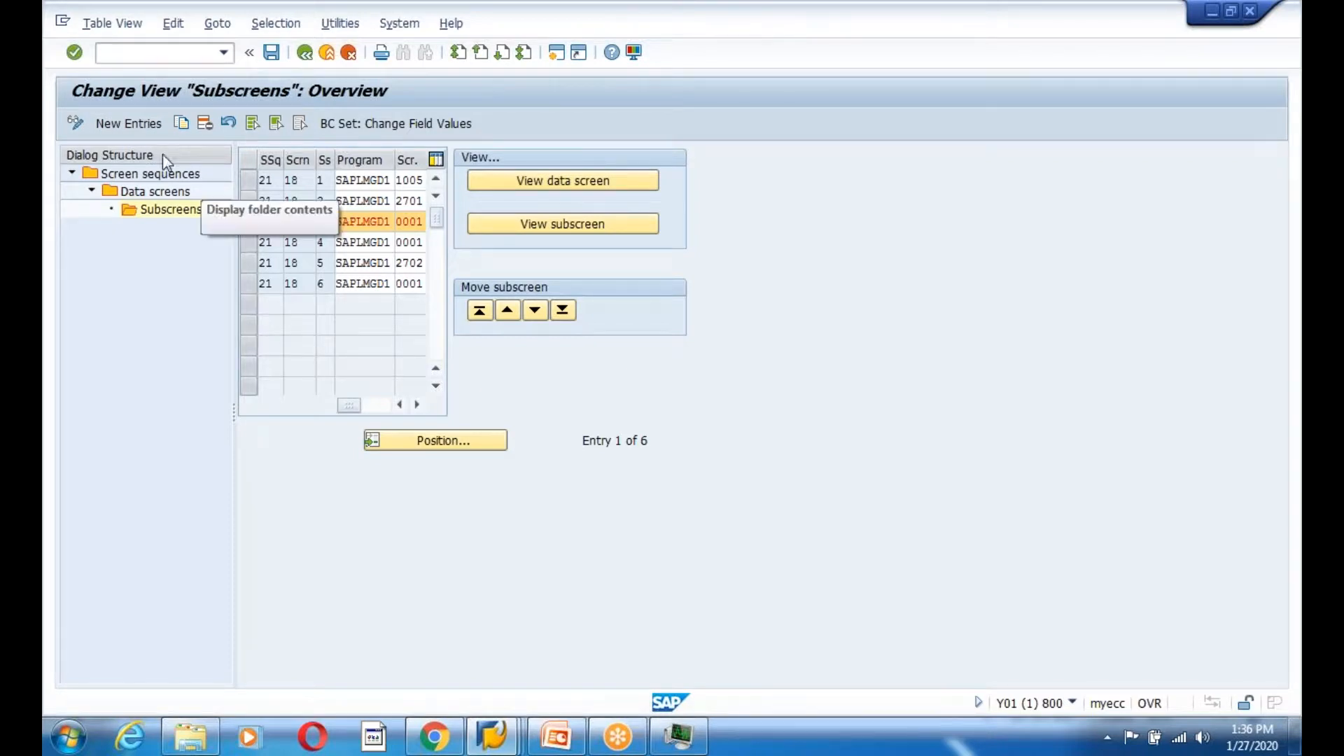
Switch the subscreen list to display mode and save the changes to the customizing request Transport for ALE IDOCS for Batch8
click(77, 123)
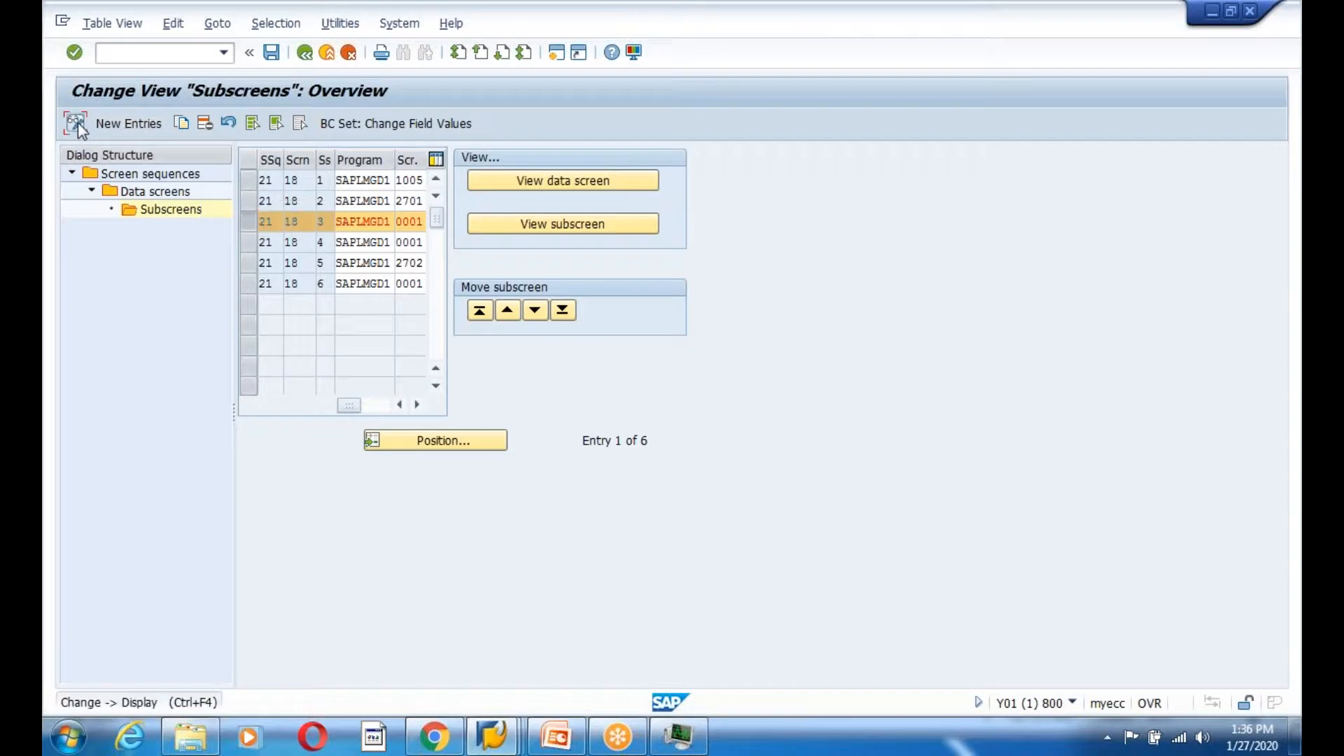
click(311, 369)
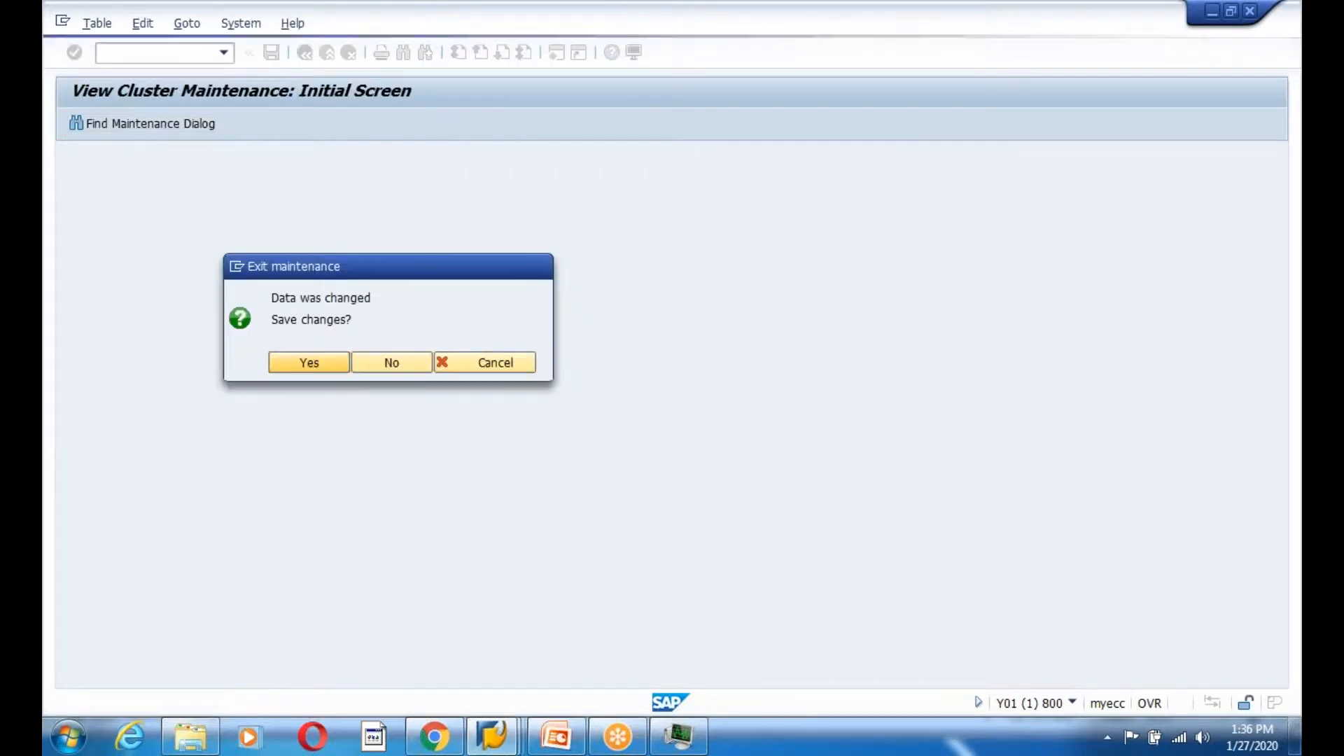
click(332, 334)
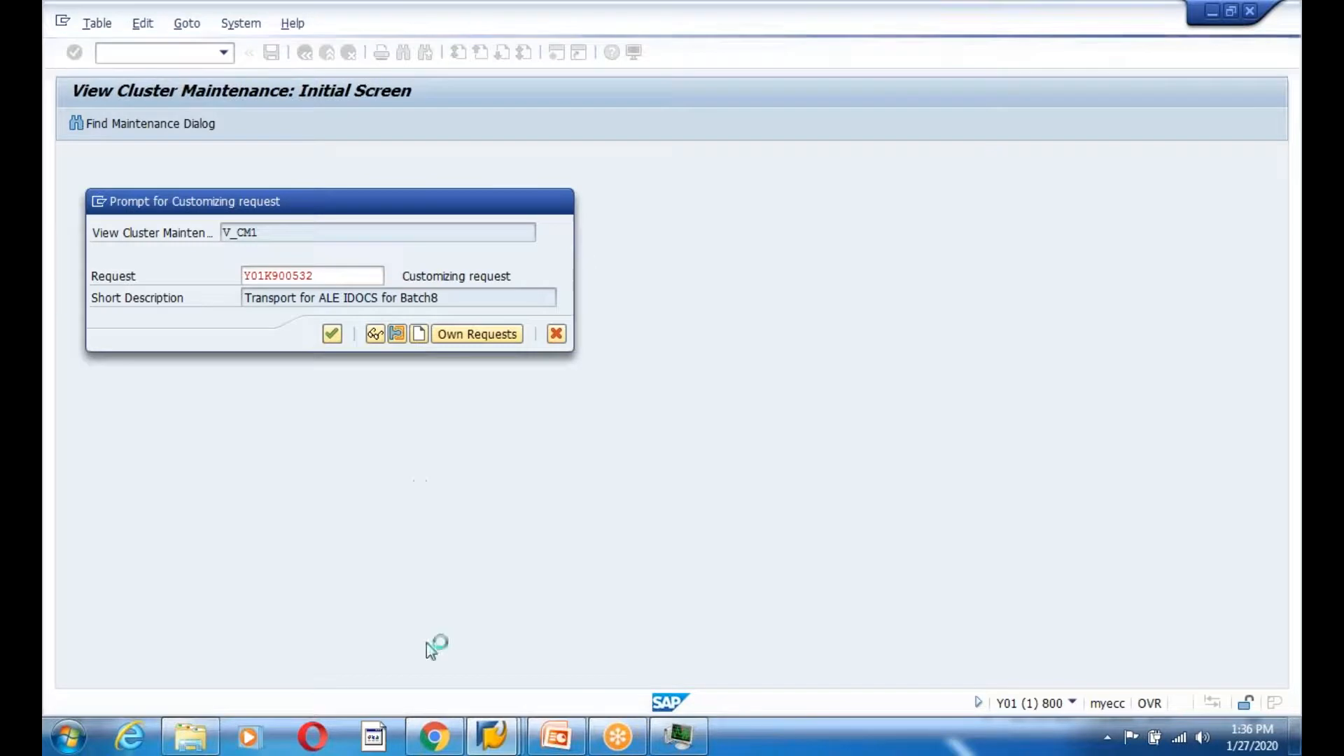
Reread the blog's step on replacing the program name and return the subscreen list to change mode
click(434, 737)
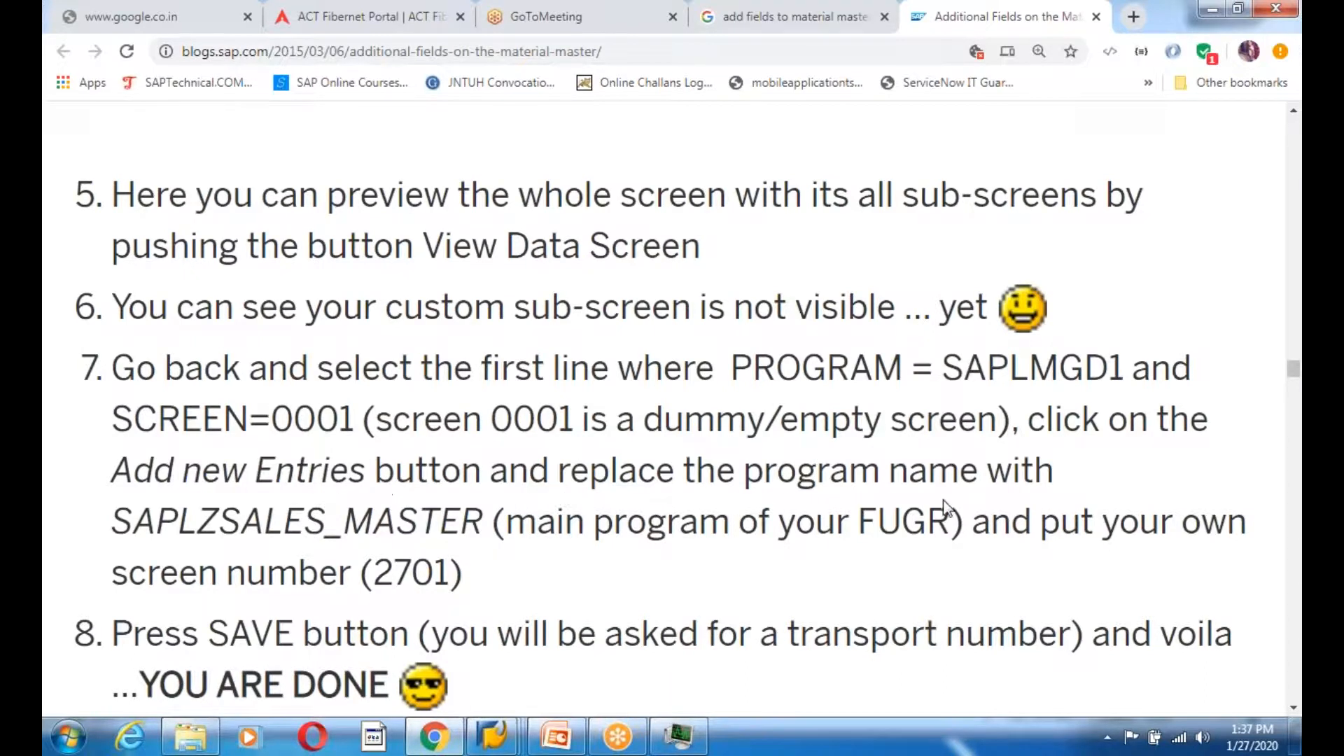
click(494, 737)
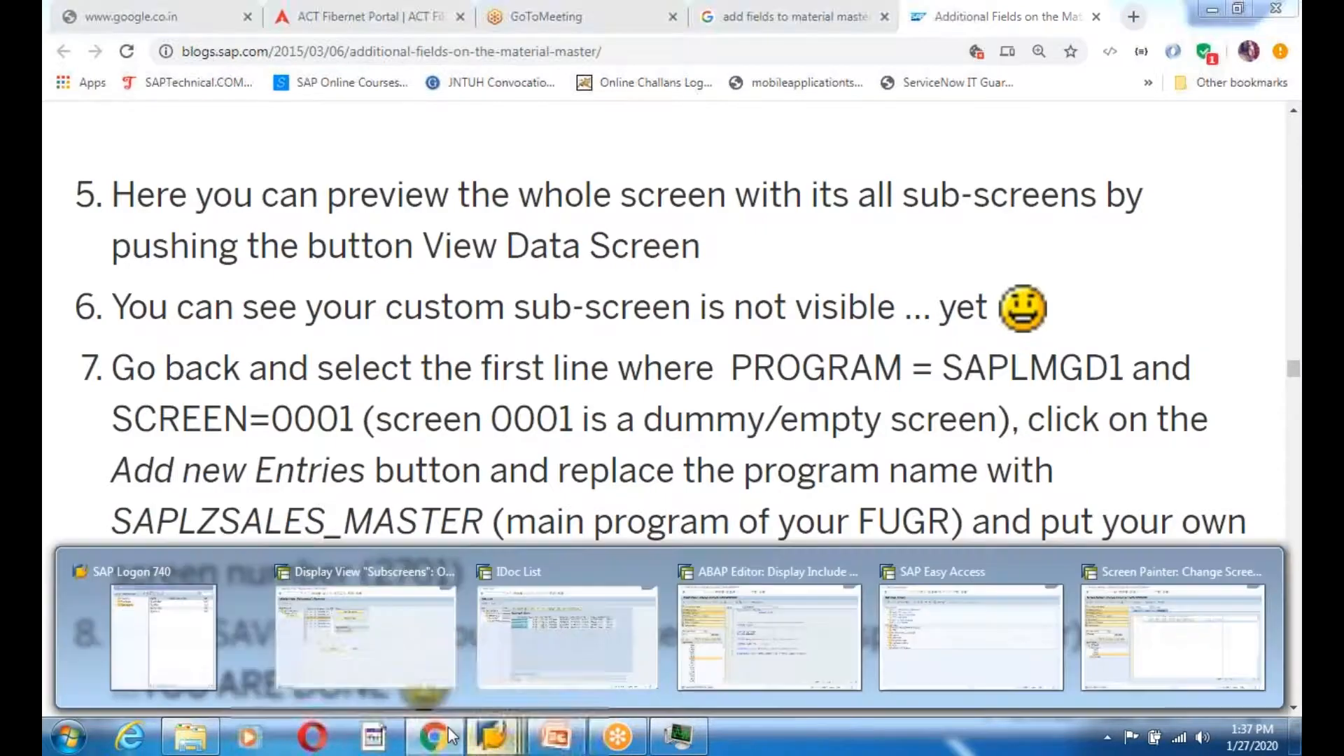
click(365, 630)
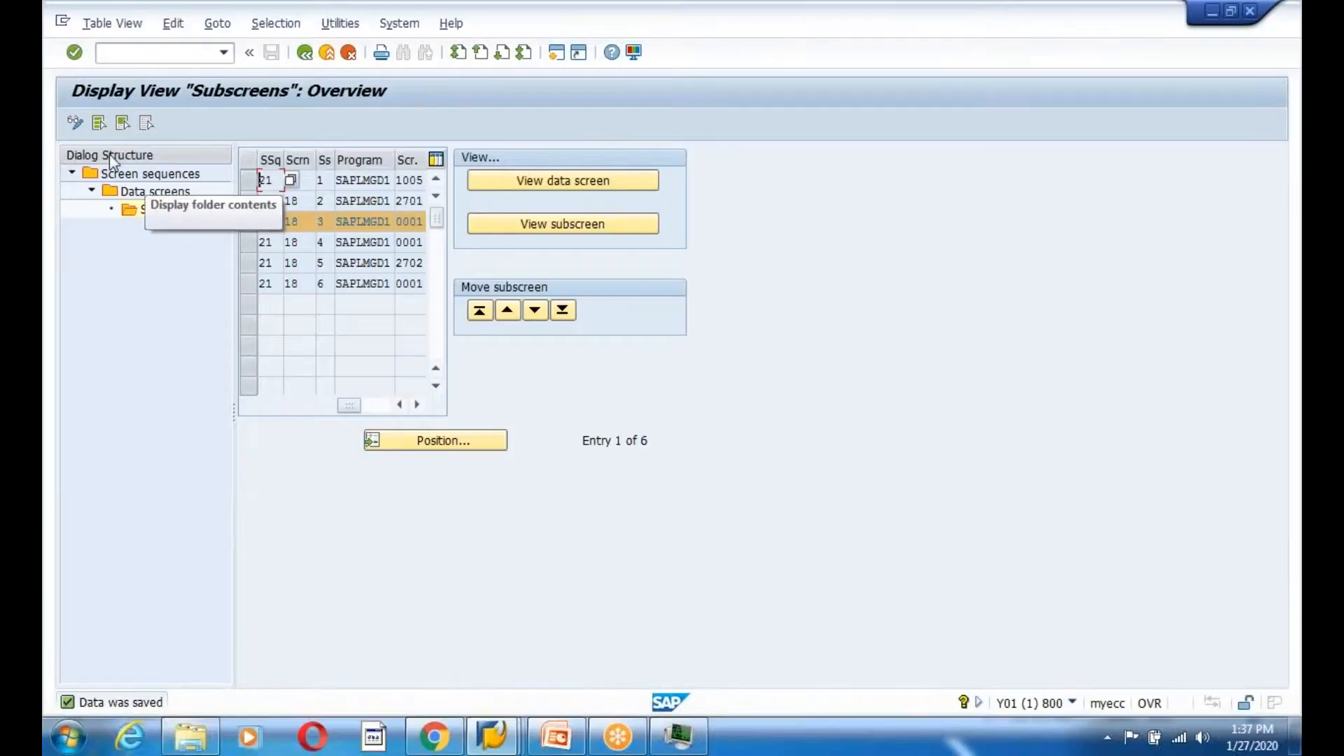
click(74, 123)
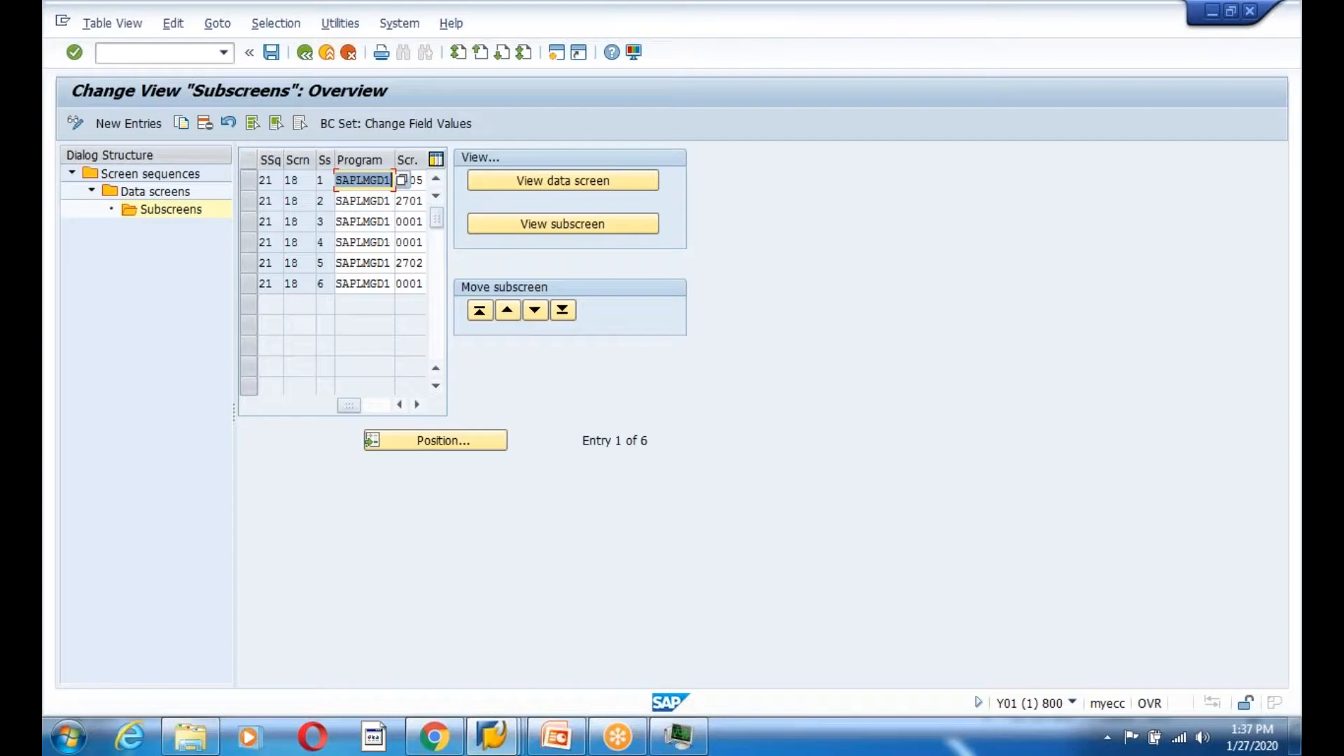
Clear the program name in the third subscreen row, the first dummy screen 0001 entry
click(391, 222)
key(BackSpace)
key(BackSpace)
key(BackSpace)
key(BackSpace)
key(BackSpace)
key(BackSpace)
key(BackSpace)
key(BackSpace)
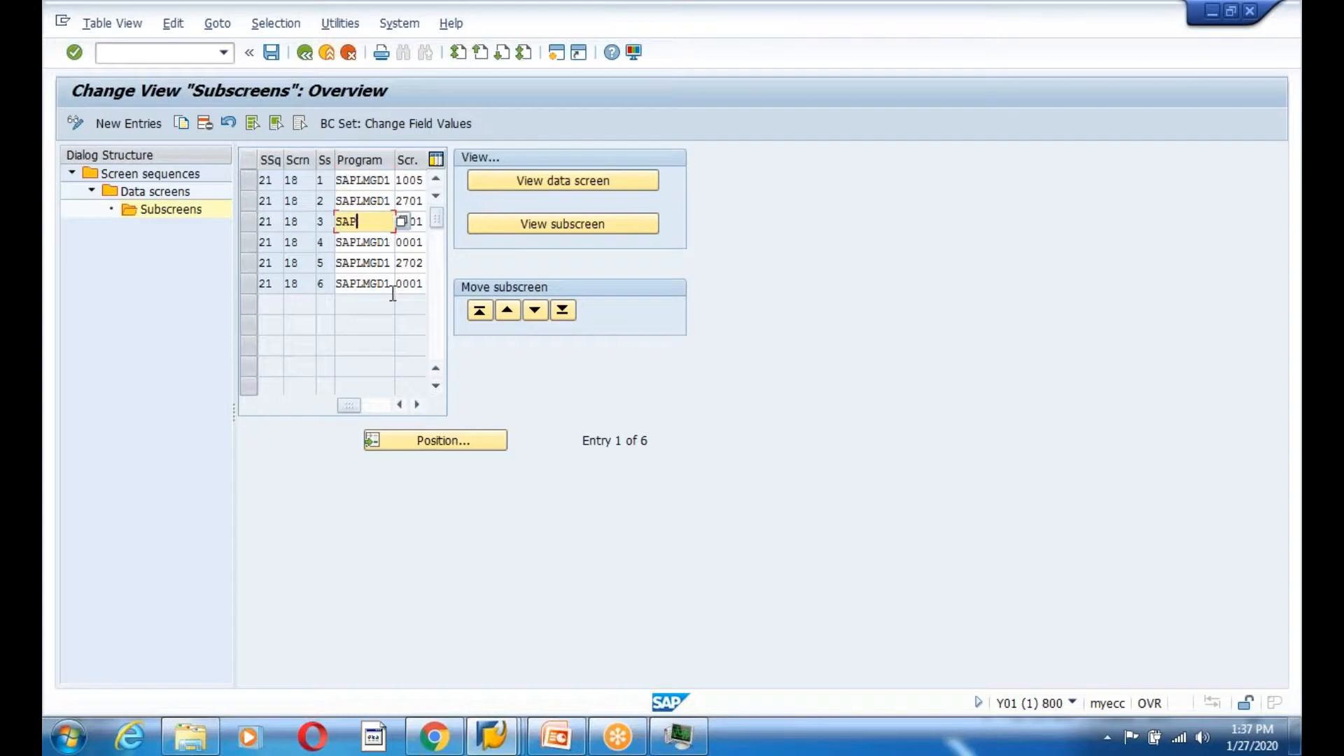
Open the master program of function group ZEDG8MM in the Screen Painter session and copy its name, SAPLZEDG8MM
click(434, 737)
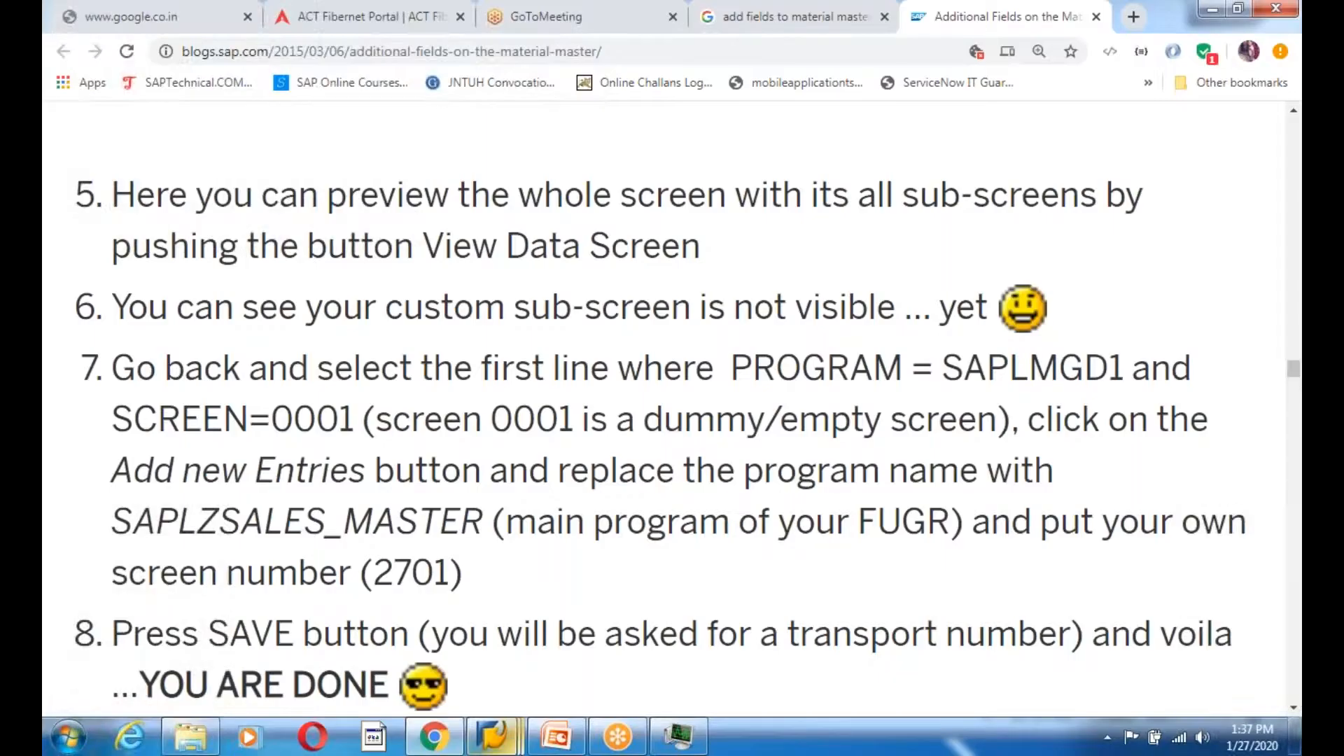
mouse_move(515, 739)
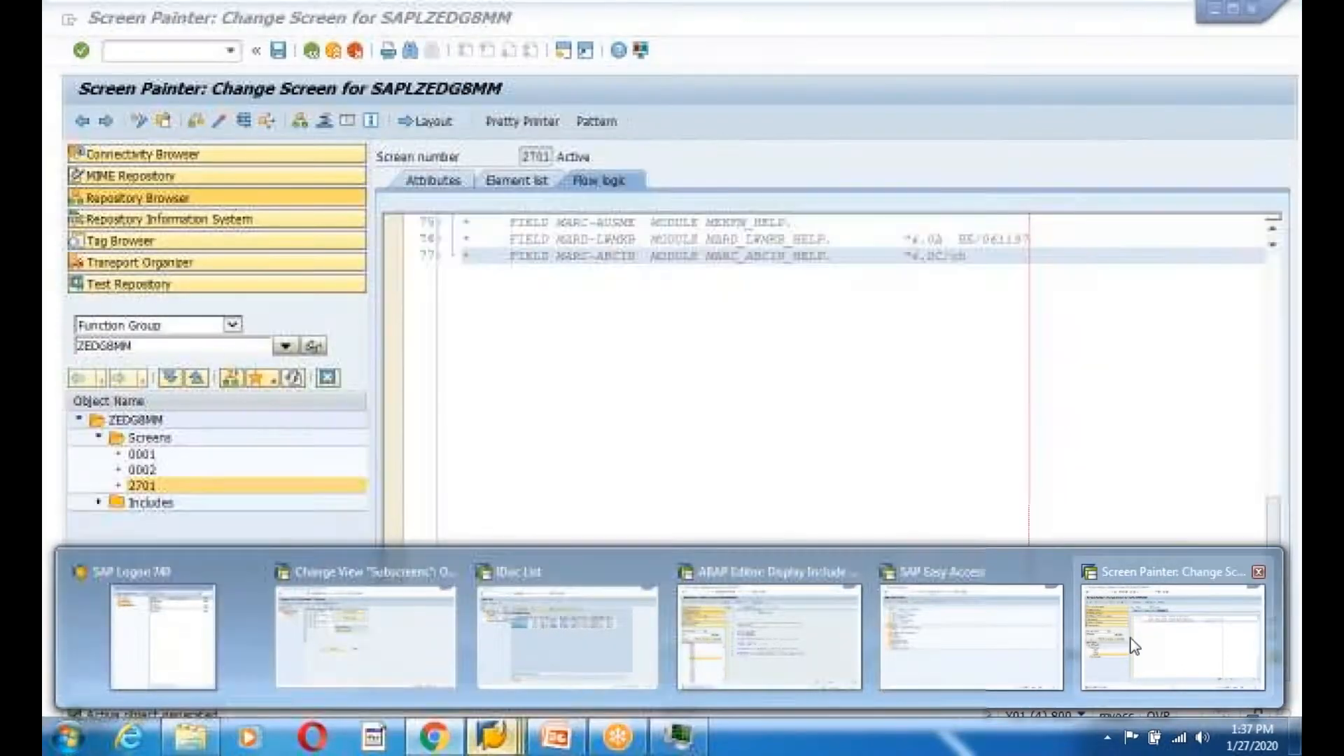
click(1135, 646)
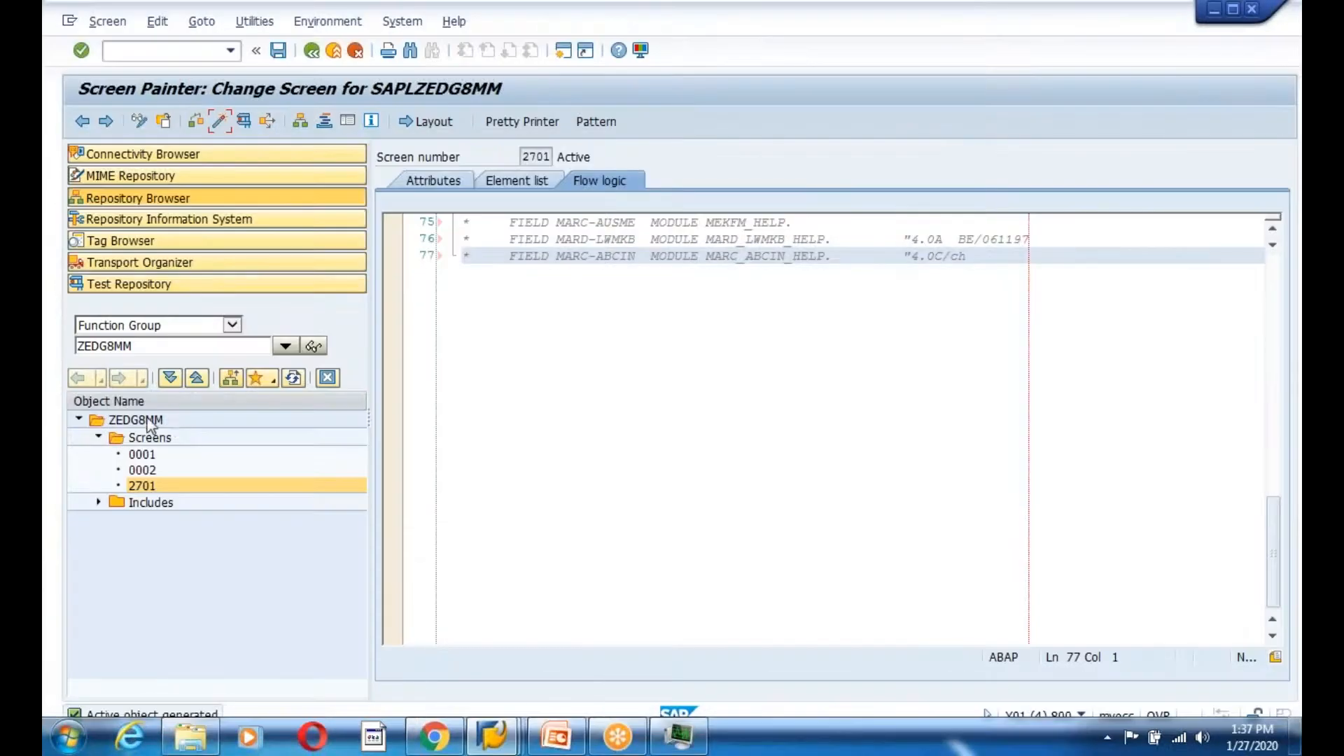
double_click(147, 421)
click(444, 526)
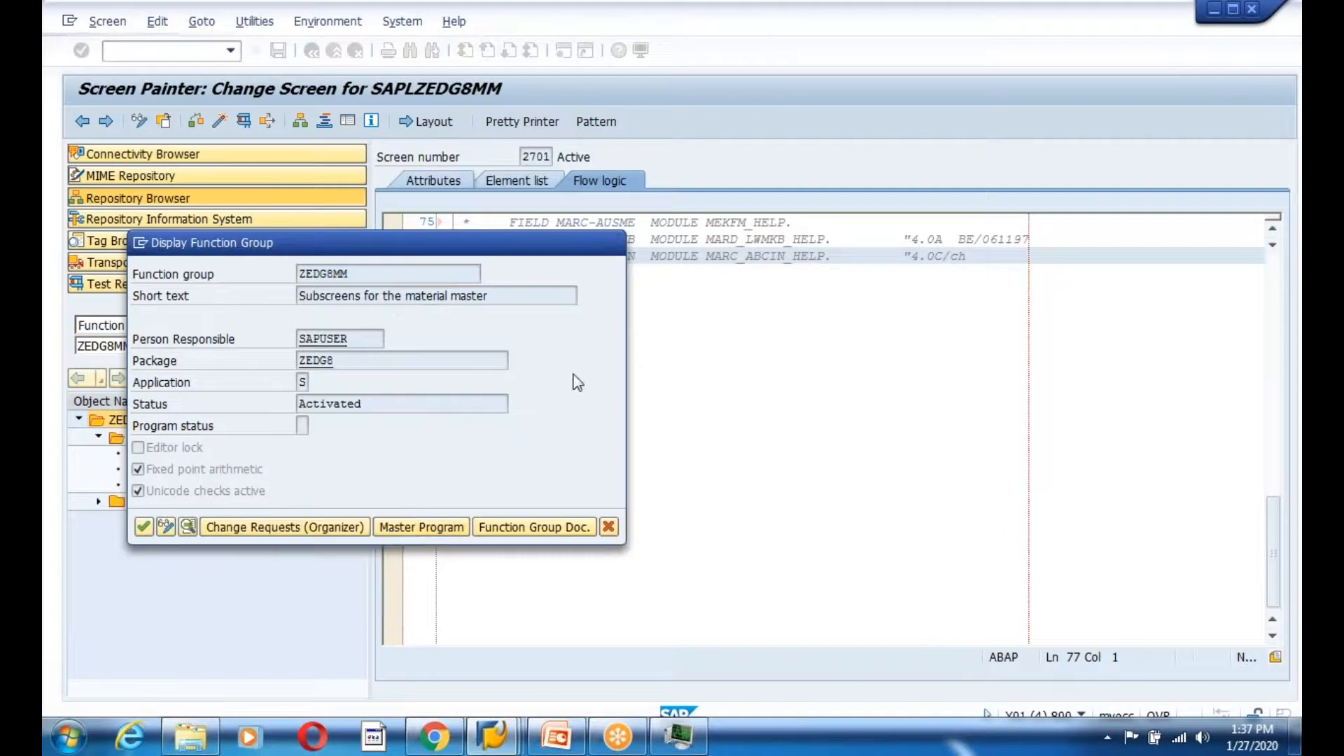
drag(572, 157, 496, 158)
key(ctrl+c)
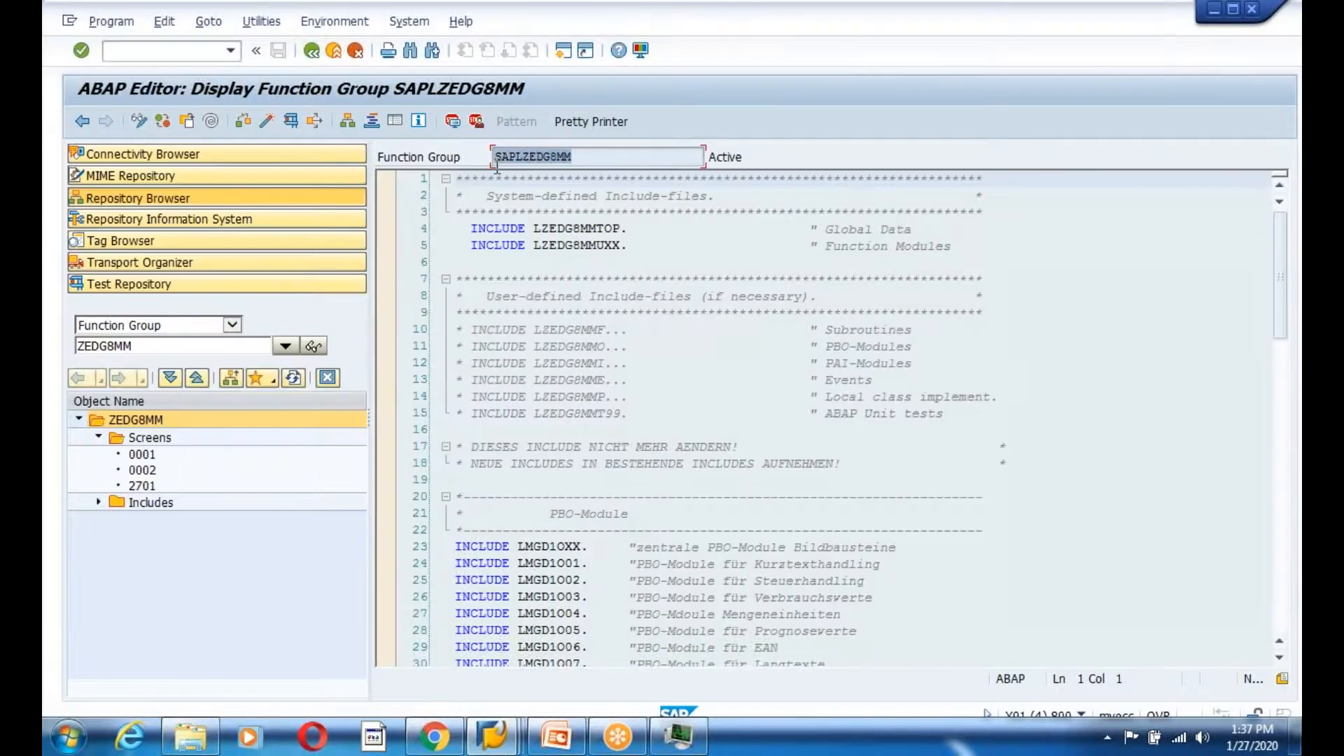
Back in the subscreen list, set the third row's program to SAPLZEDG8MM and its screen number to 2701
click(434, 735)
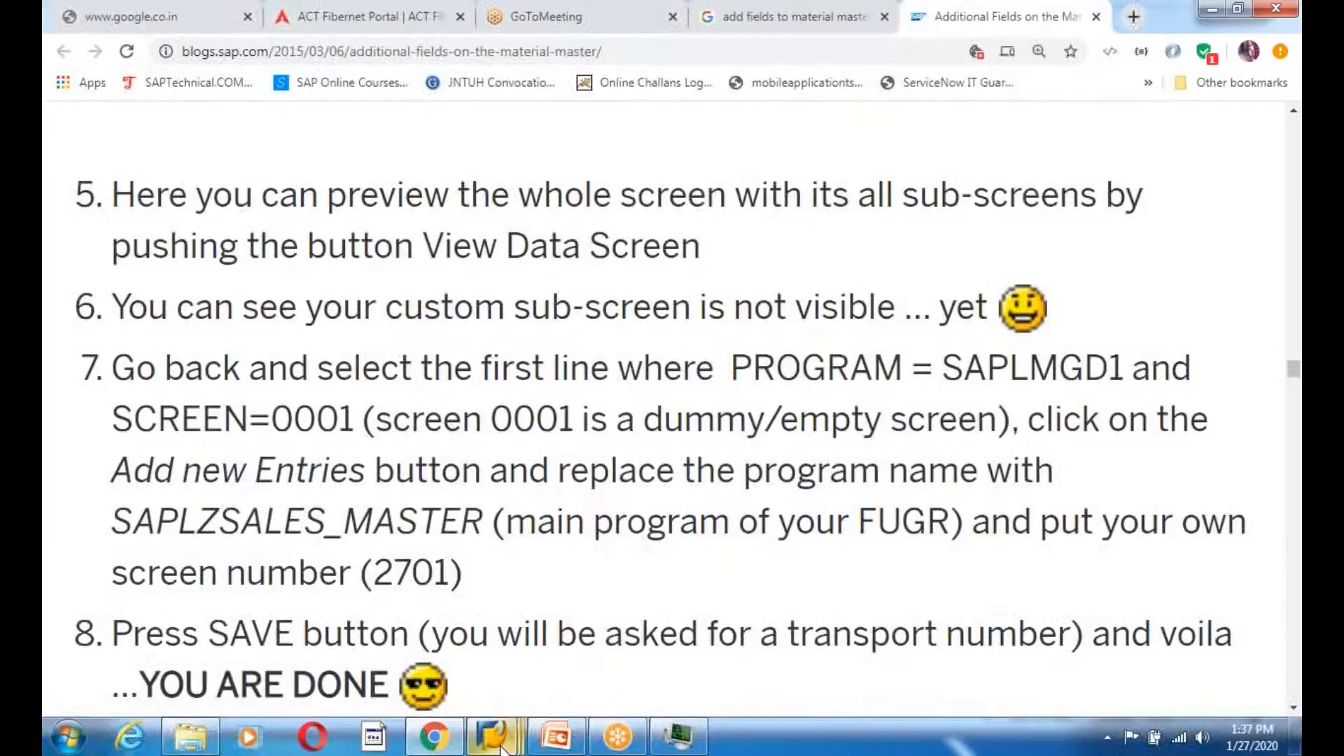
click(366, 634)
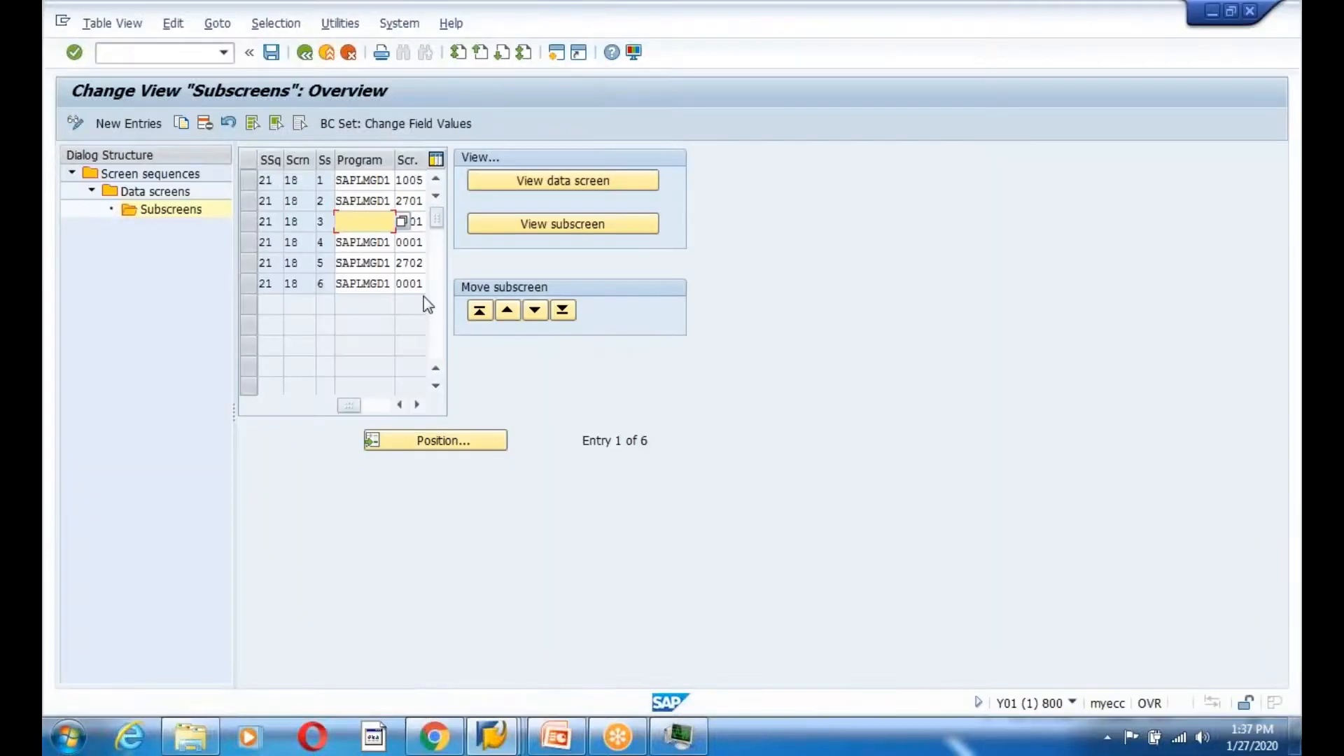
key(ctrl+v)
click(419, 223)
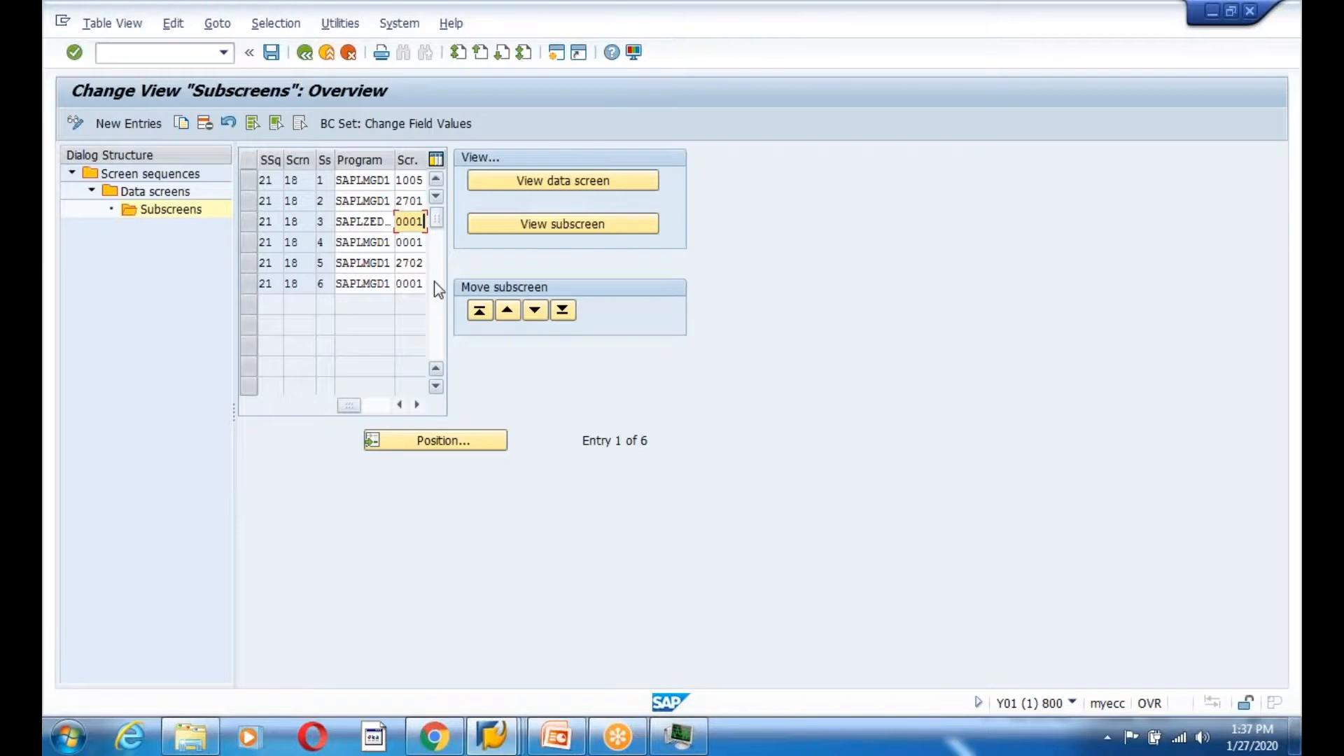
key(BackSpace)
key(BackSpace)
text(2701)
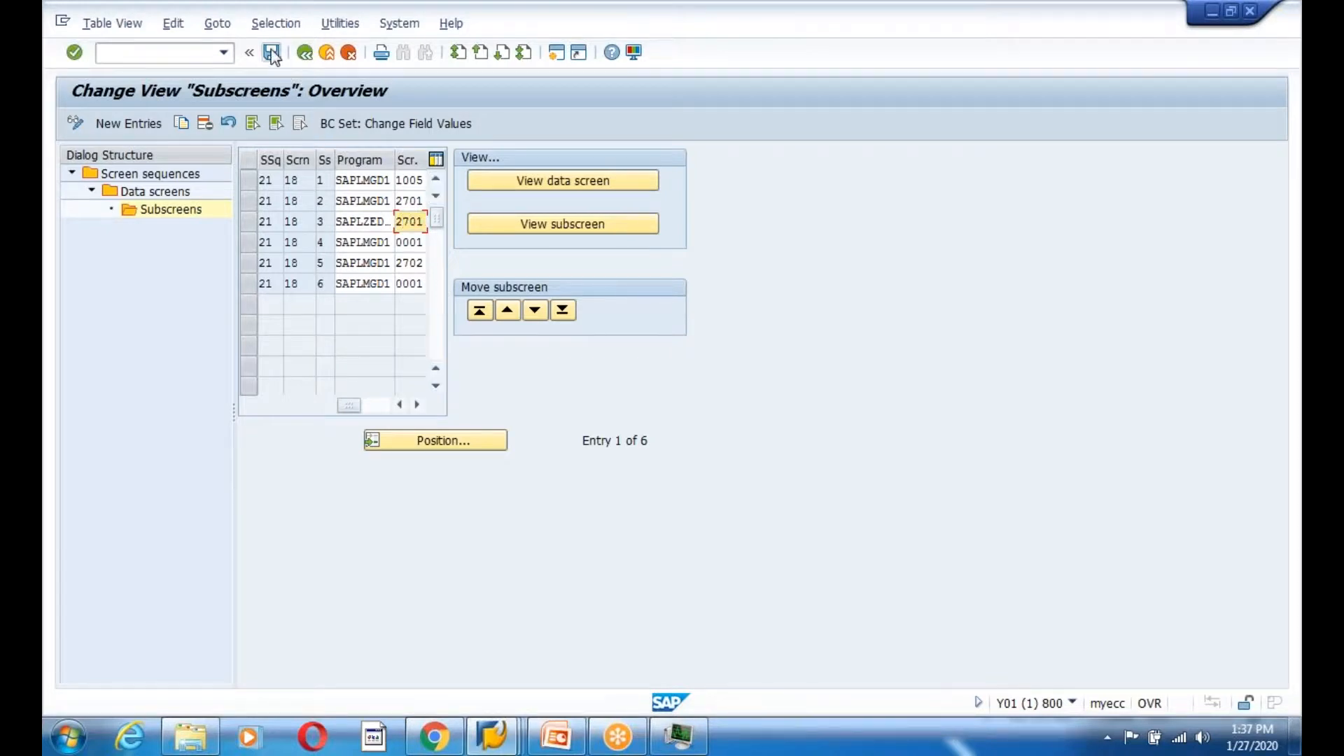
Save the changed subscreen assignment past the SAP entry warning and read the blog's instructions on saving and testing with MM01 or MM02
key(Return)
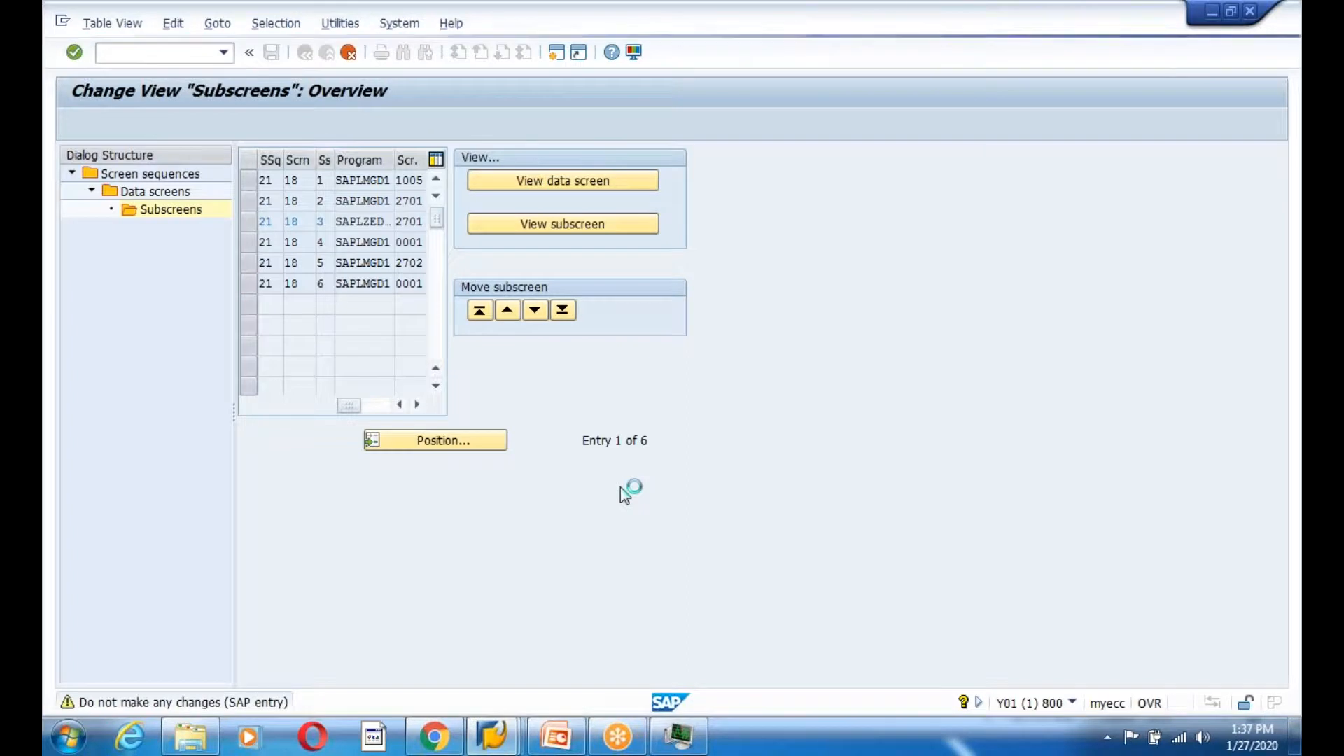
key(alt+Tab)
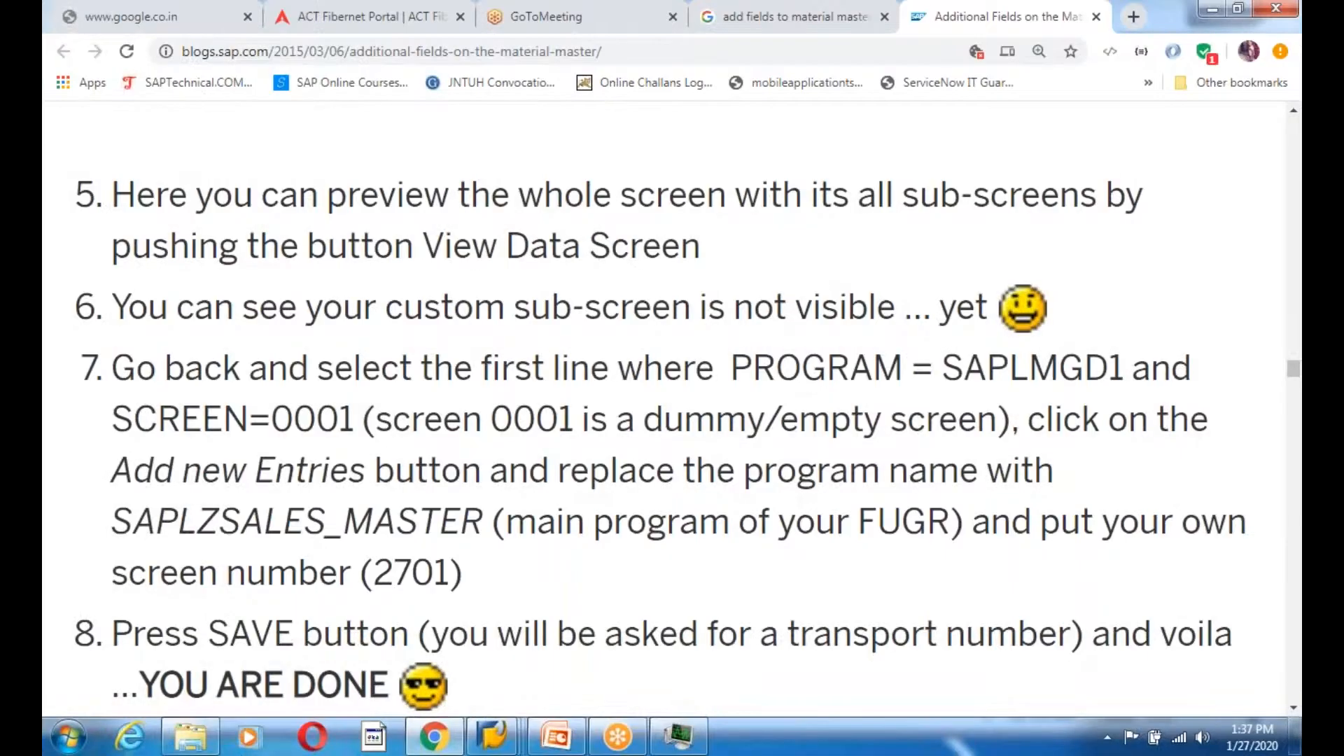
scroll(558, 526, down, 3)
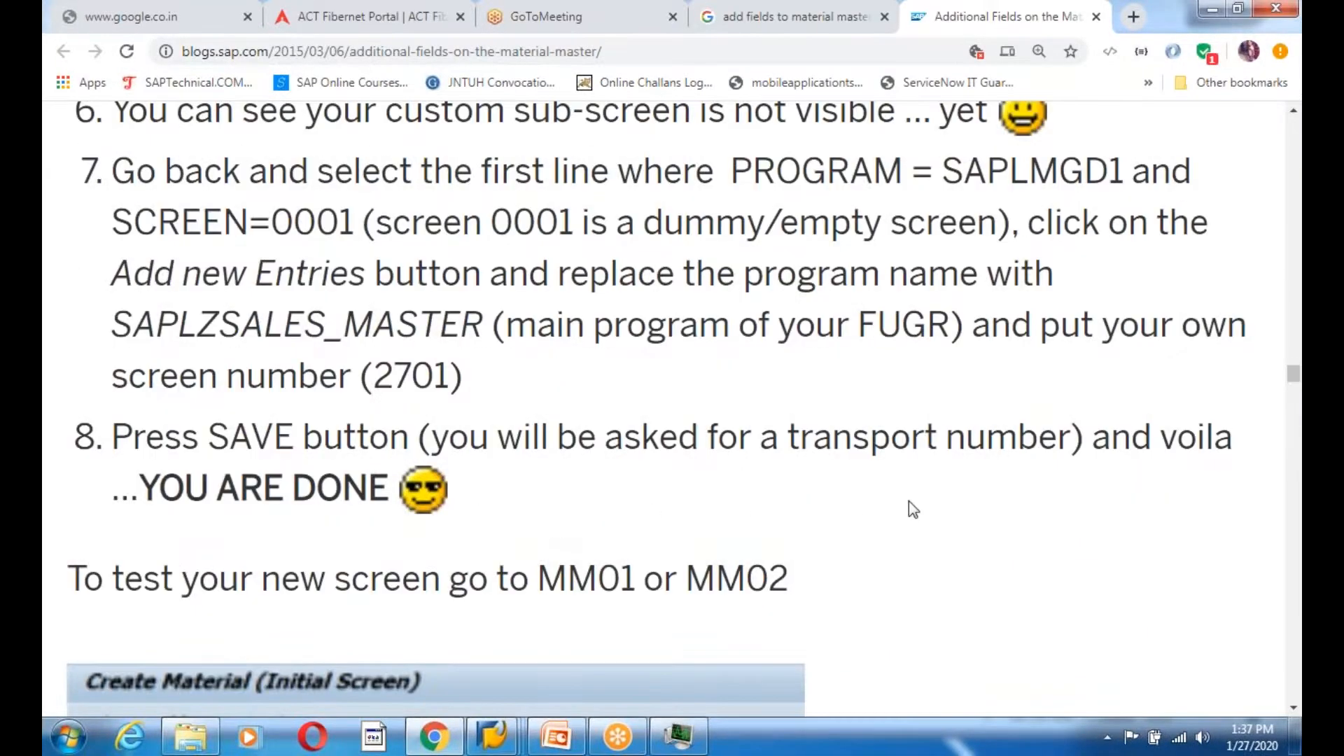
scroll(695, 552, down, 3)
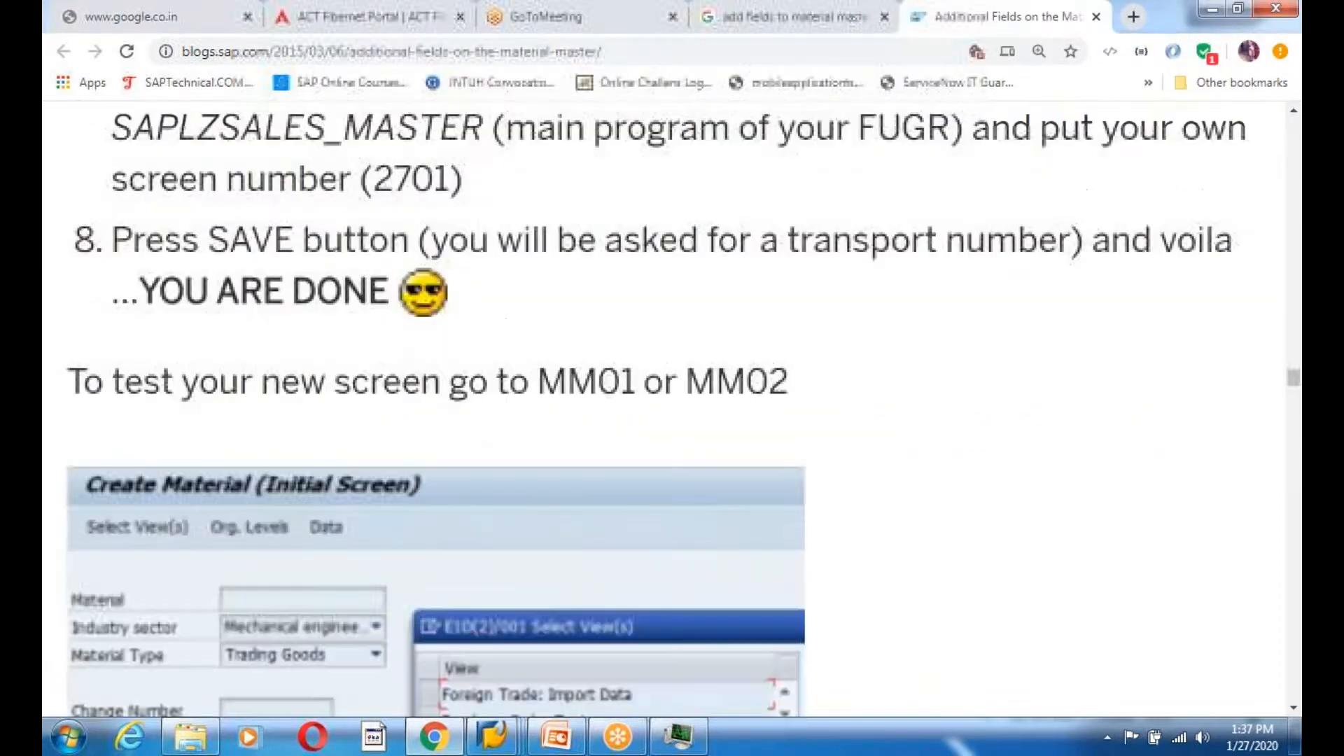
scroll(684, 558, down, 3)
key(alt+Tab)
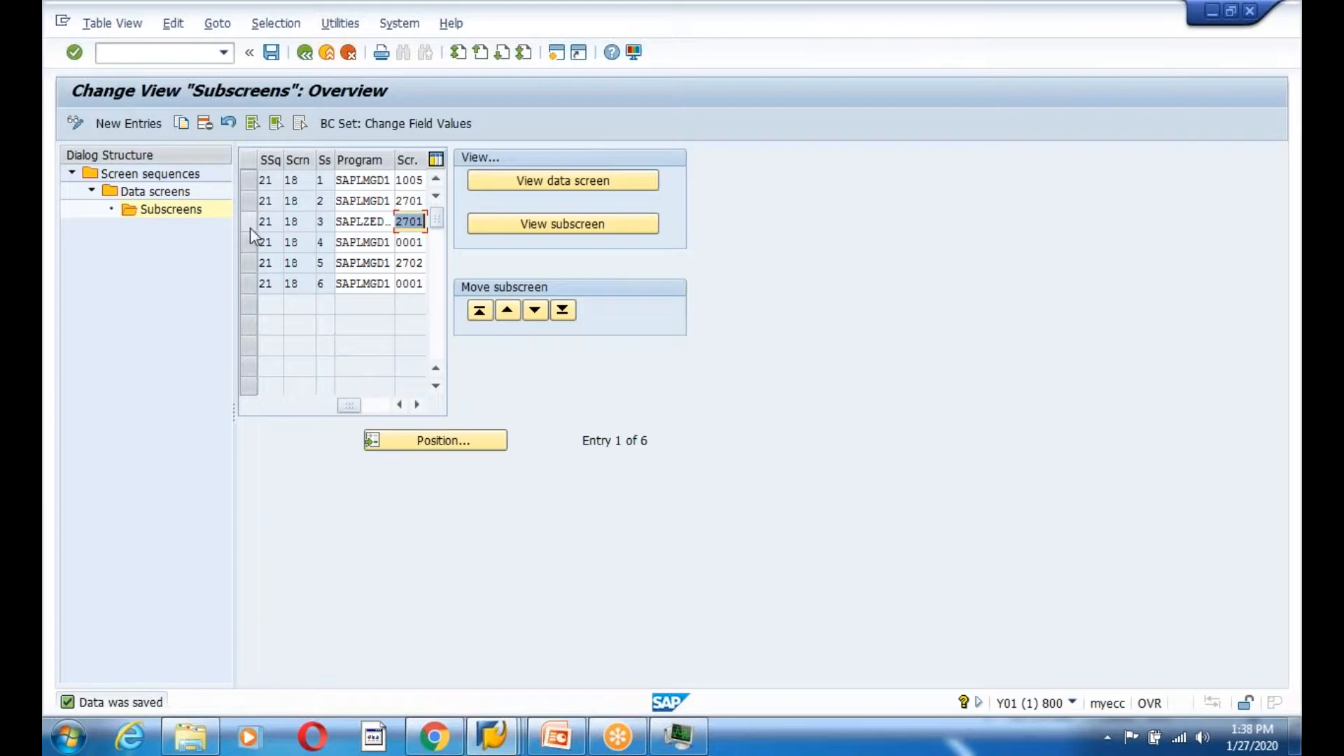
Preview the data screen from the second subscreen row, check the custom Processing Status field and return to the subscreen list
click(252, 208)
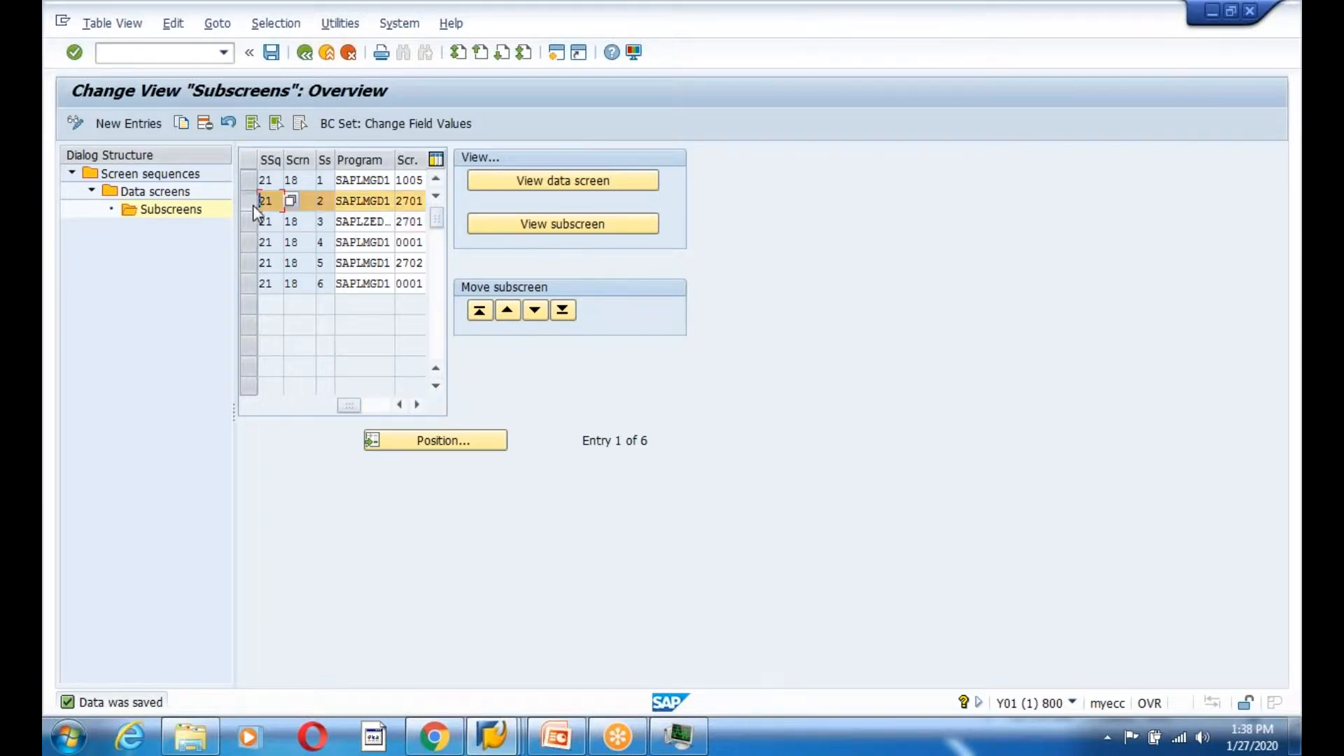
click(579, 184)
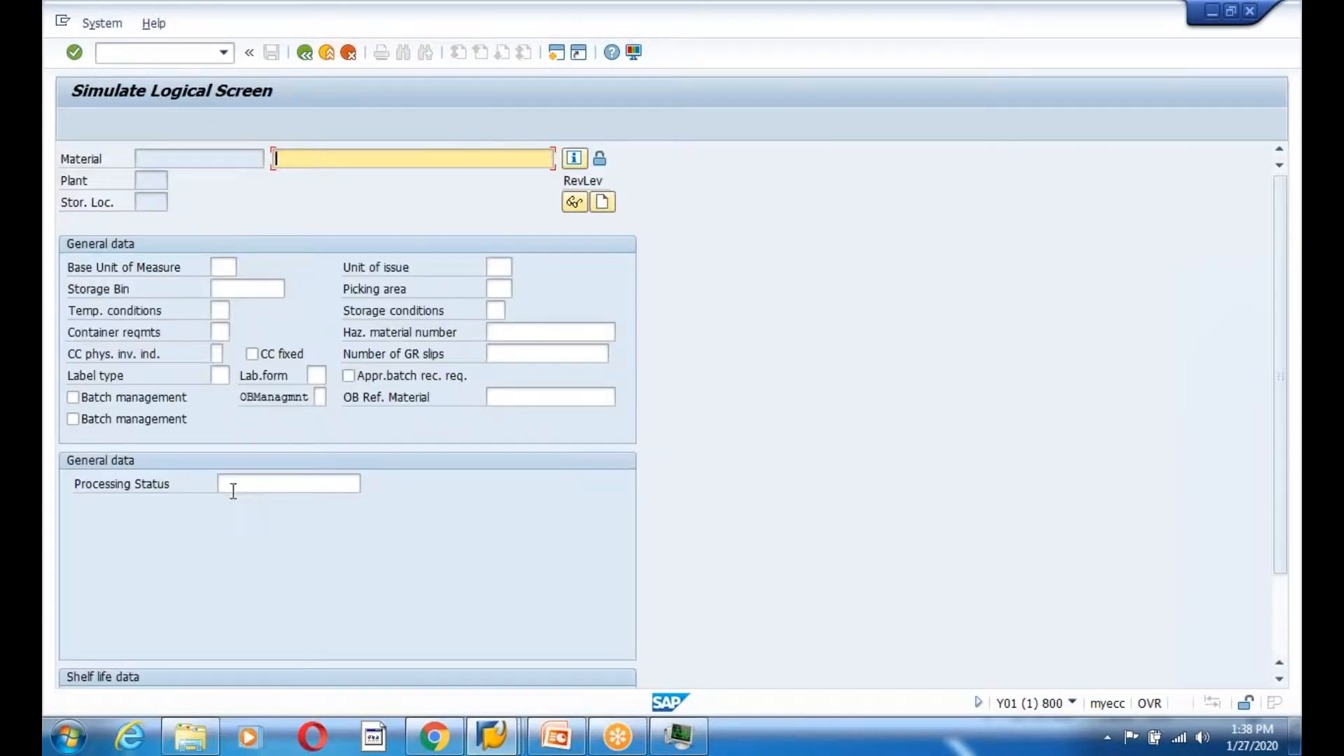
click(338, 493)
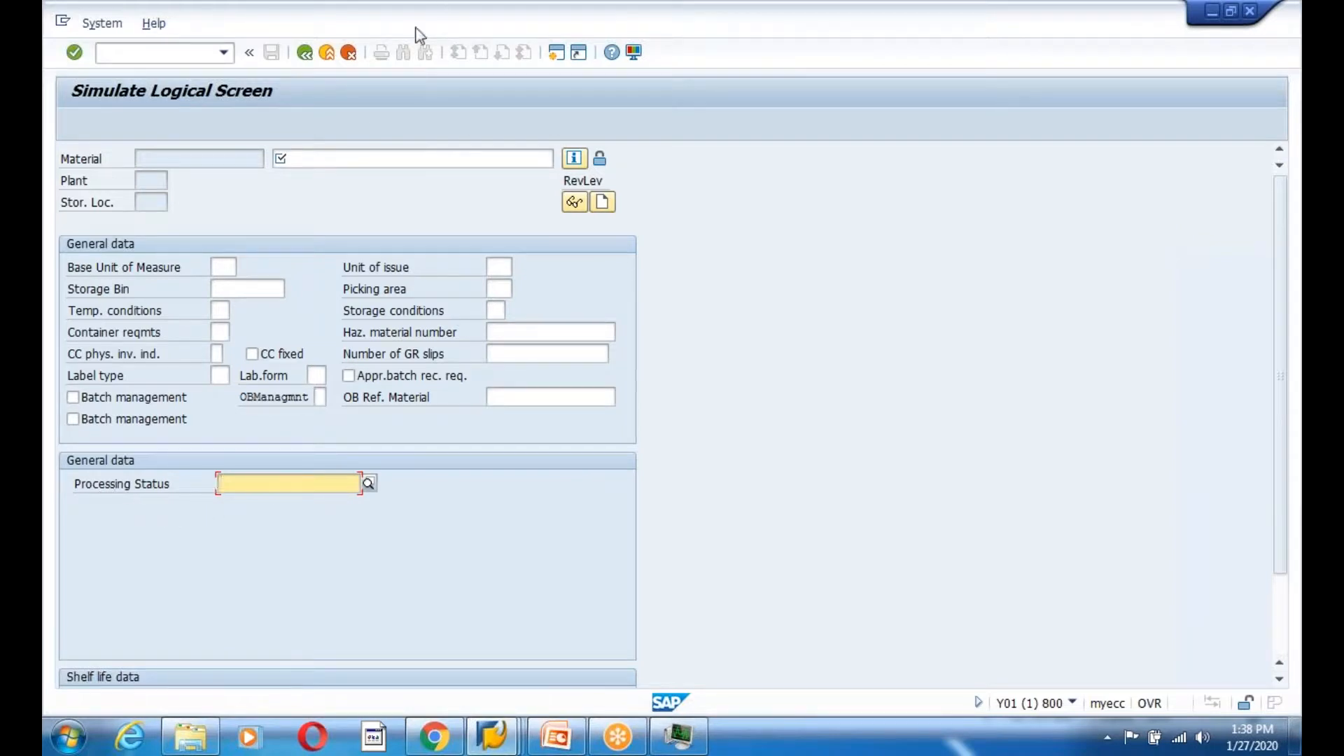
click(326, 52)
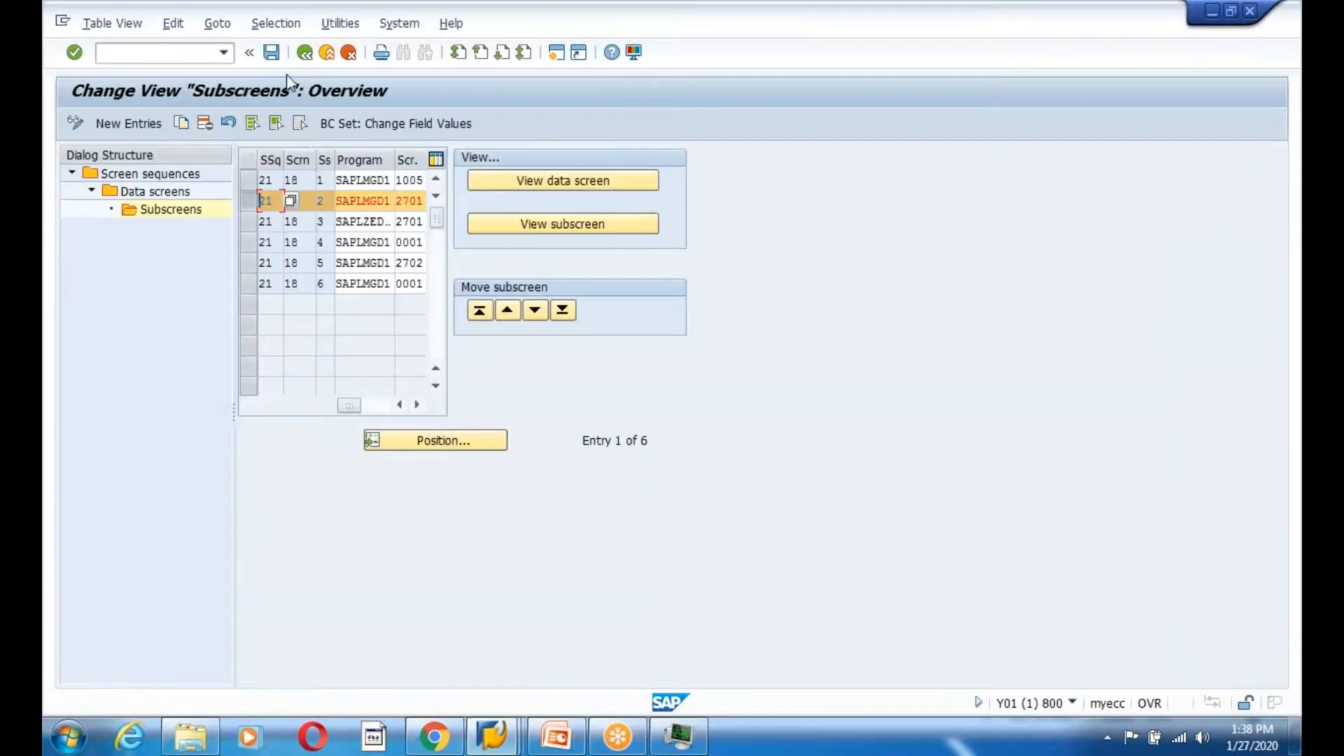
click(307, 60)
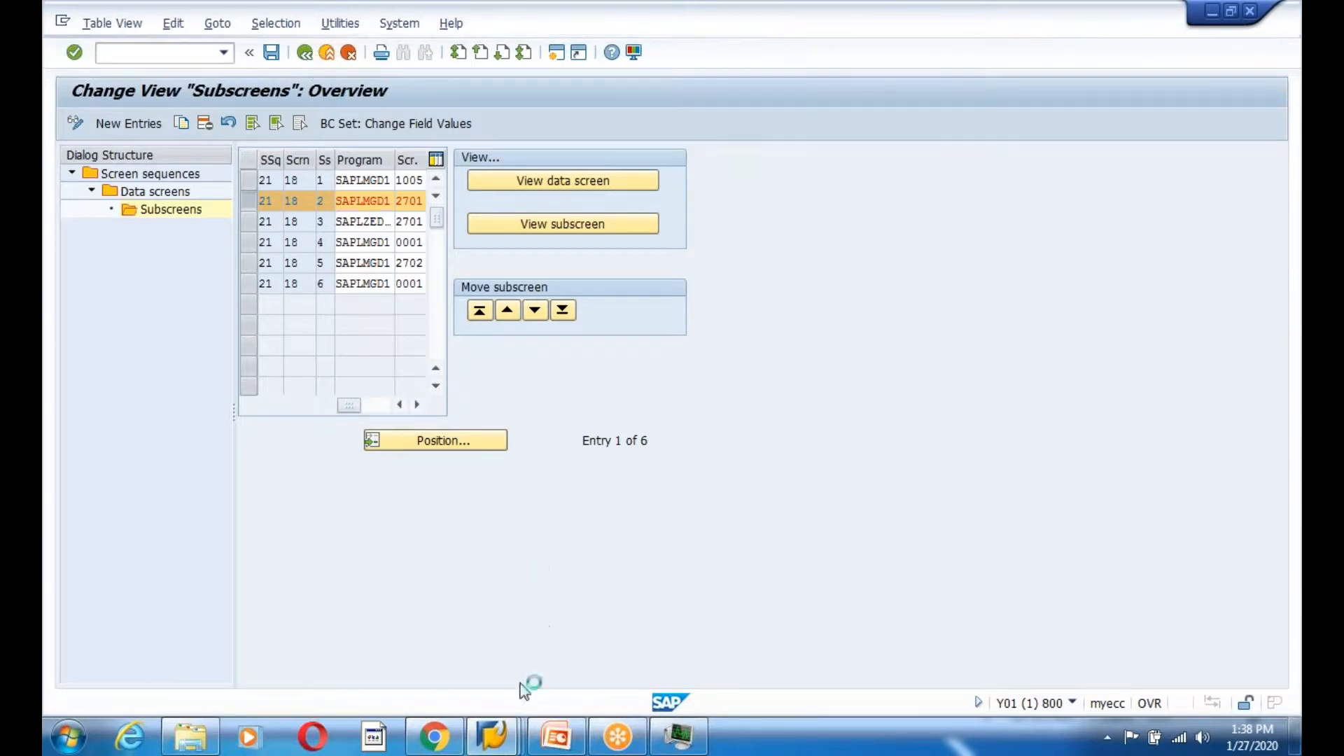
In the function group ZEDG8MM session, close the Display Function Group dialog and activate screen 2701
mouse_move(492, 746)
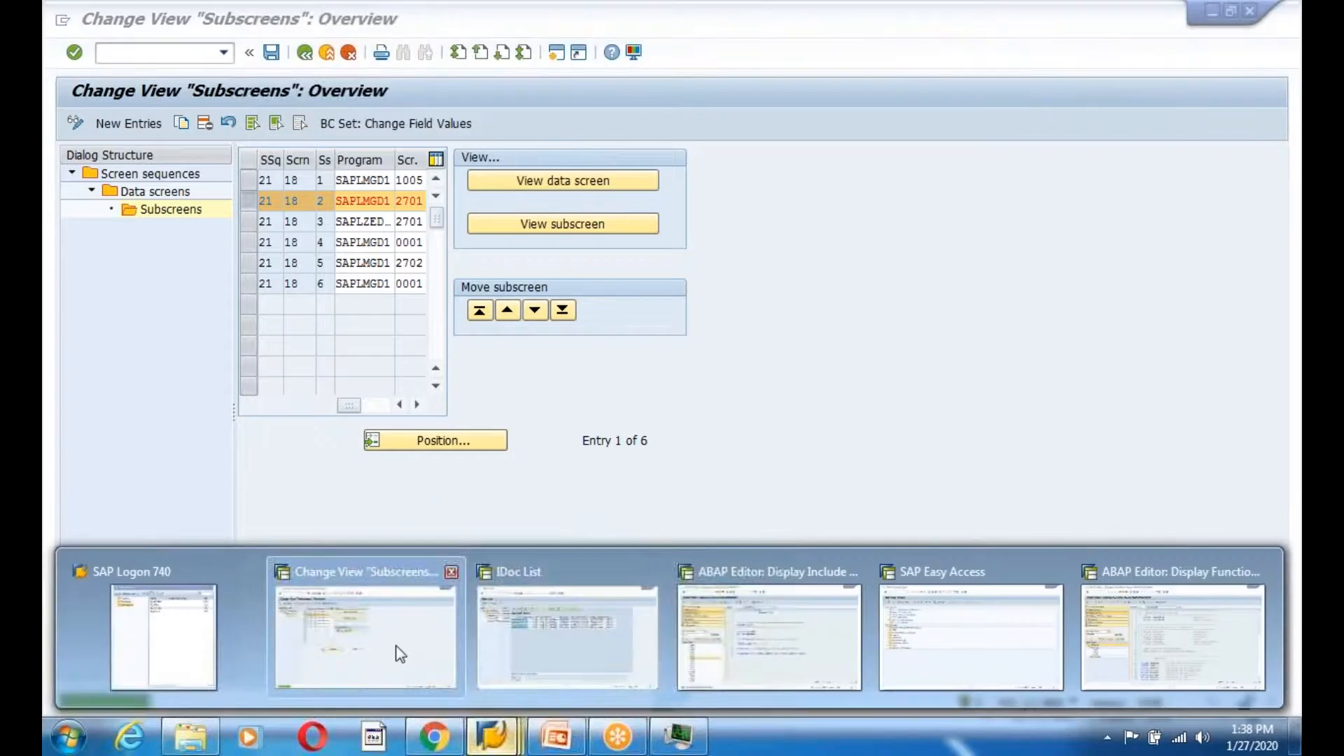
mouse_move(1009, 632)
click(1174, 634)
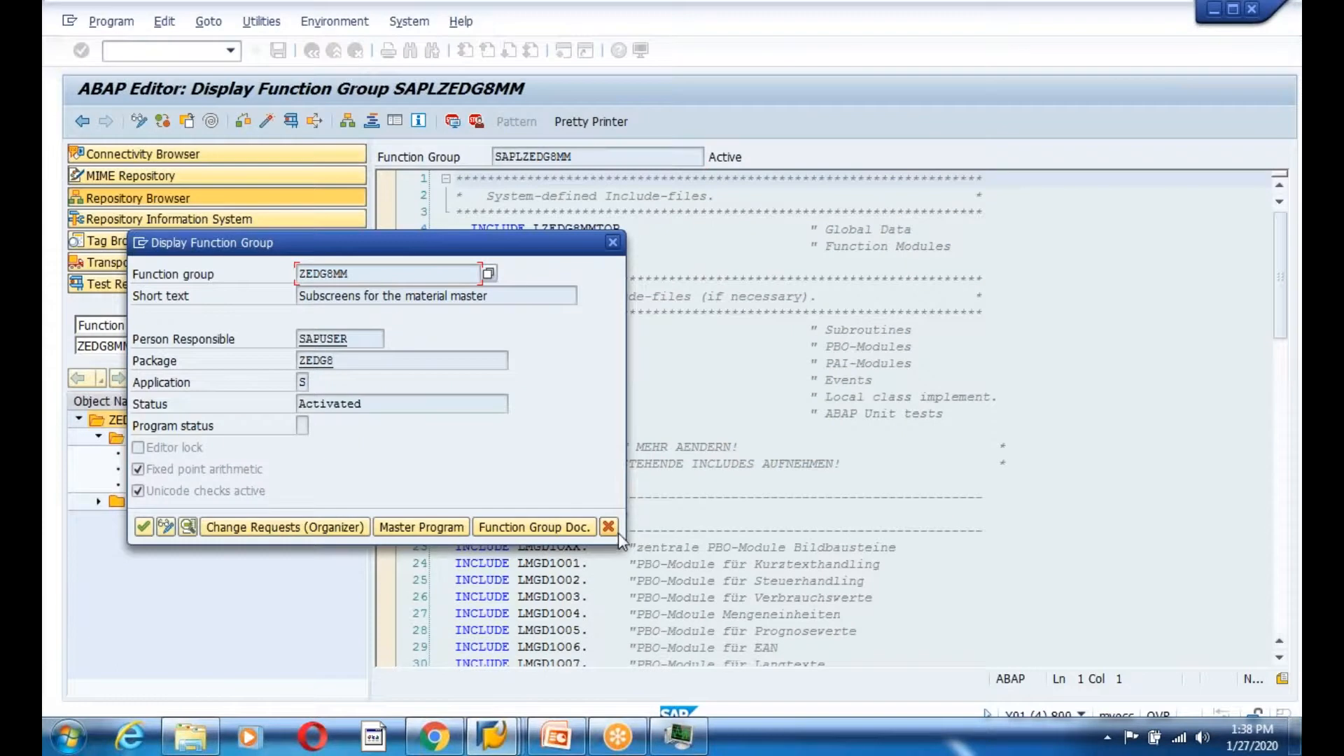
click(608, 527)
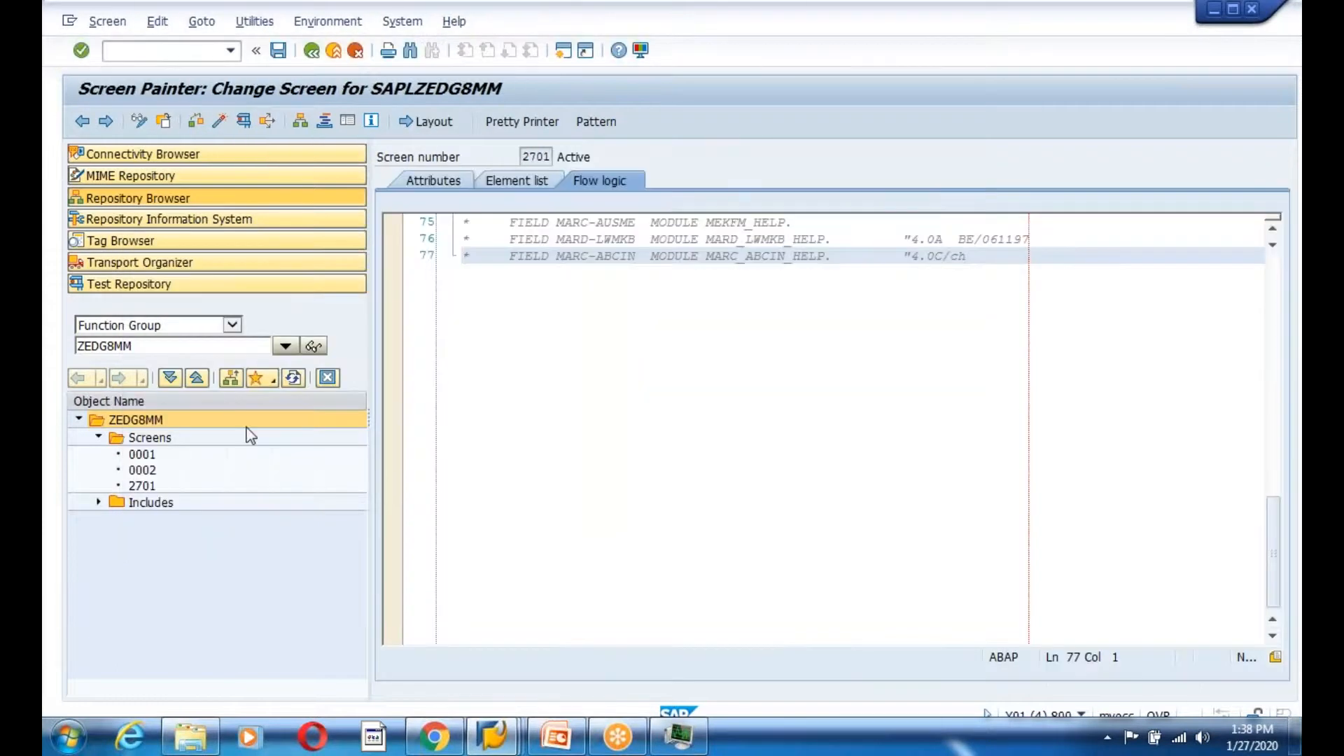
click(220, 120)
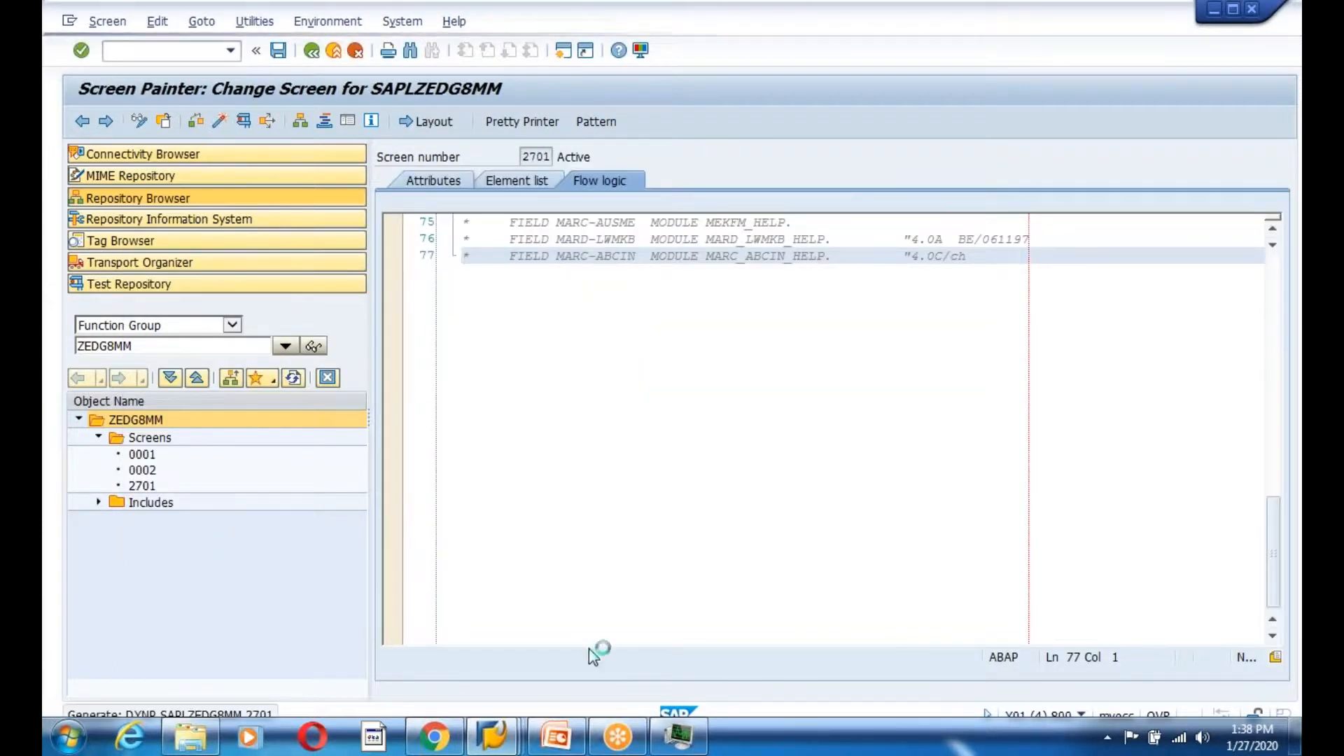
Return to the Subscreens session and leave the screen sequence customizing and Implementation Guide for SAP Easy Access
mouse_move(483, 747)
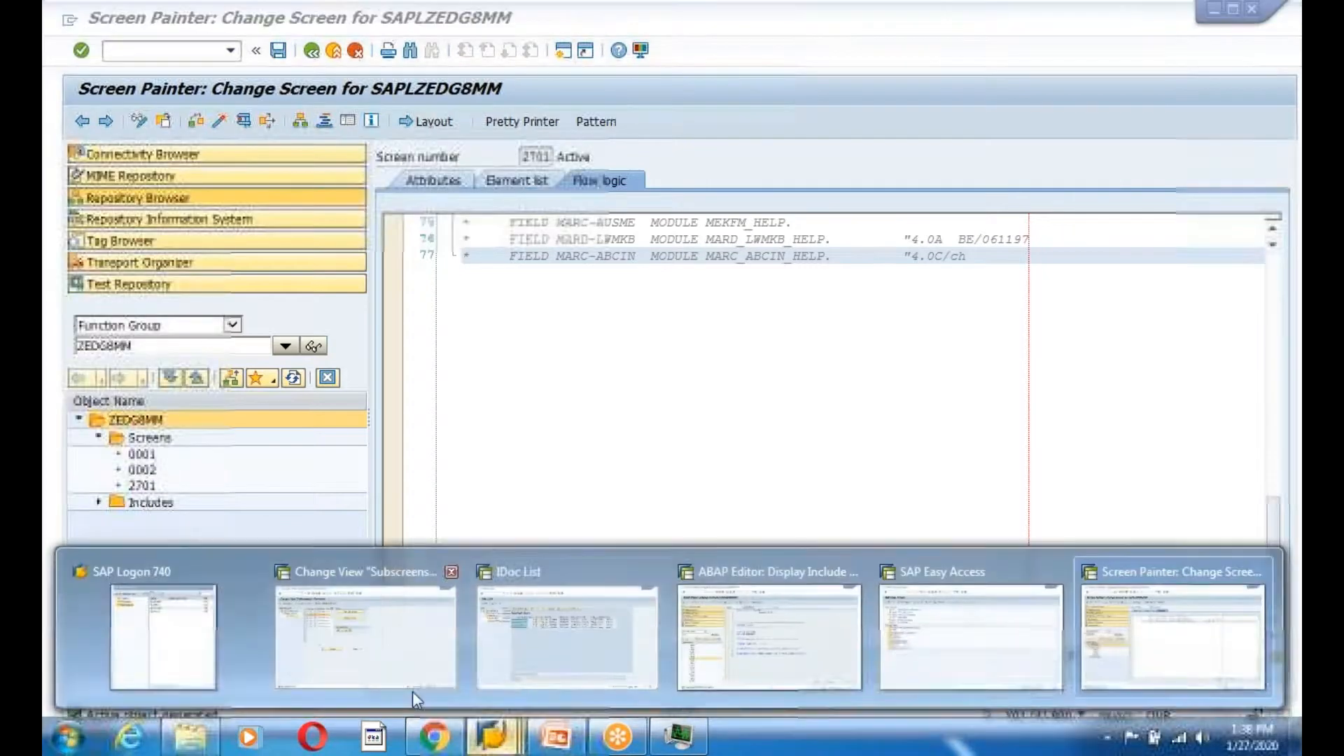
click(413, 691)
click(305, 53)
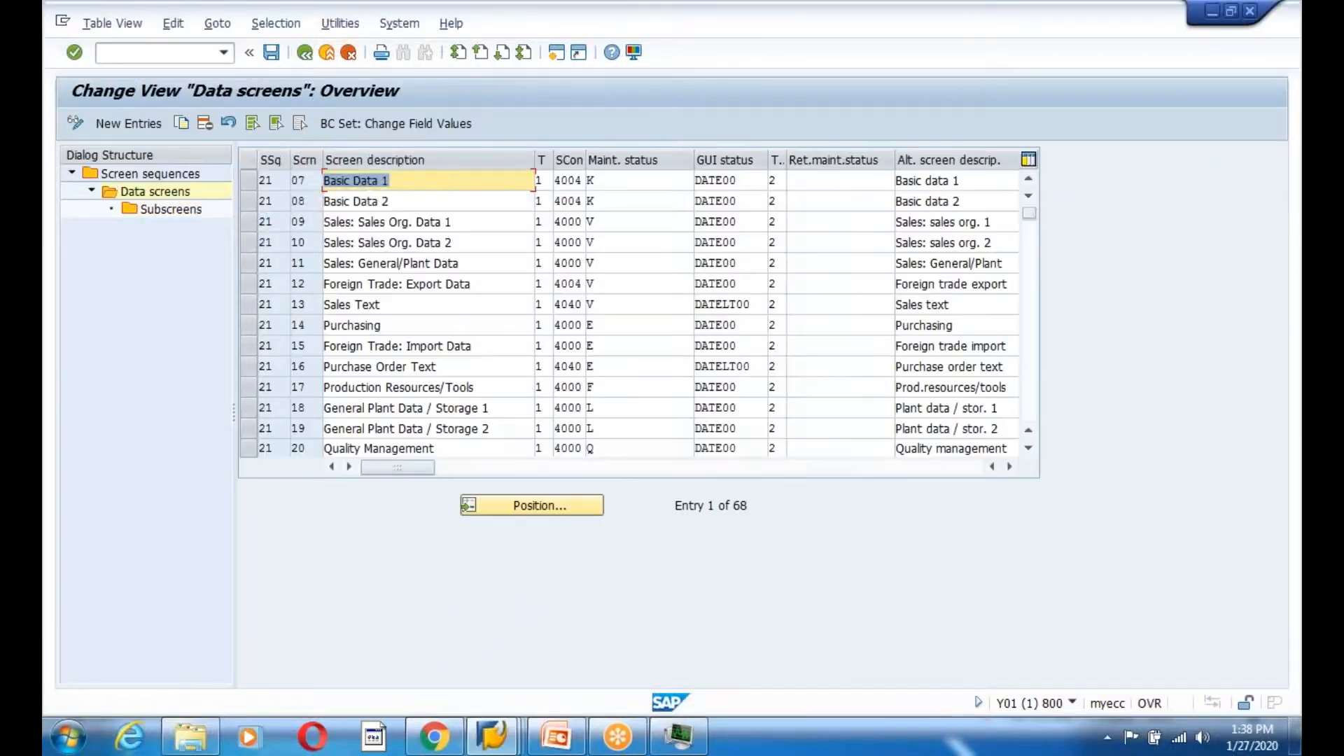
click(305, 53)
click(306, 53)
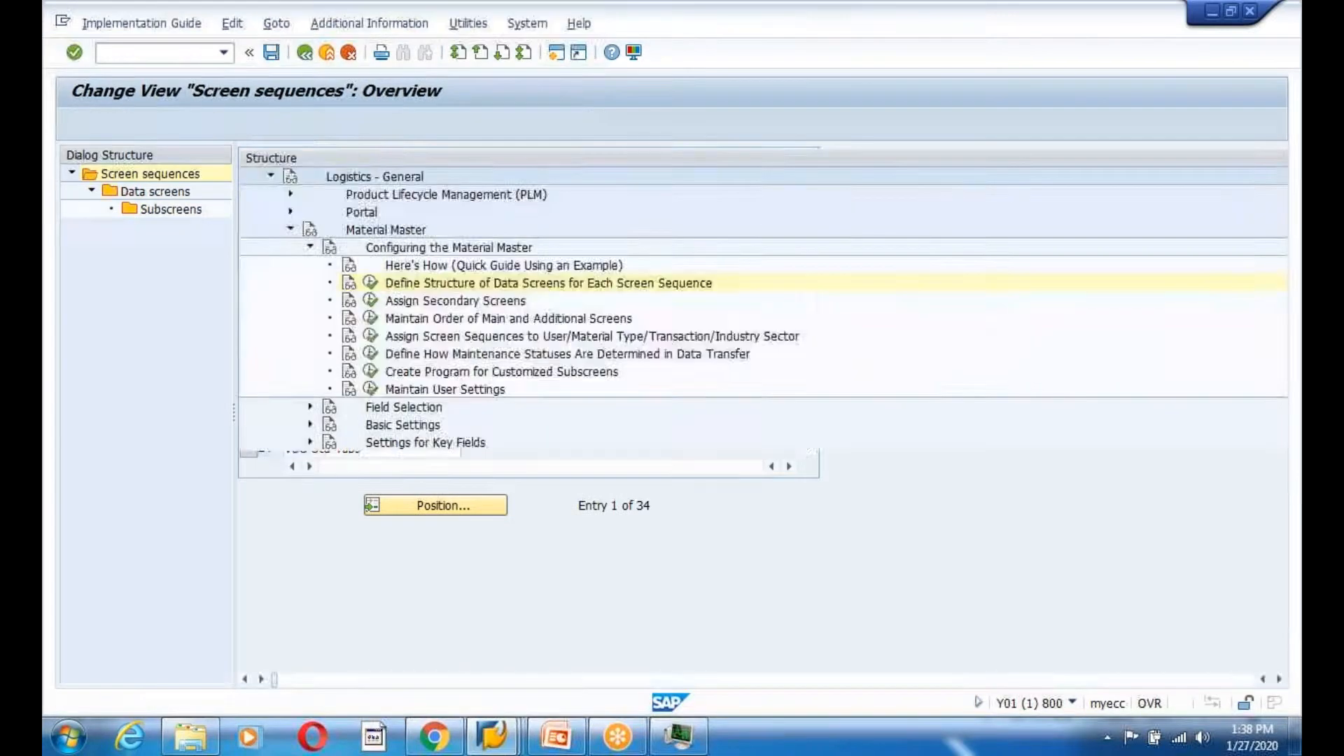
click(306, 53)
click(305, 53)
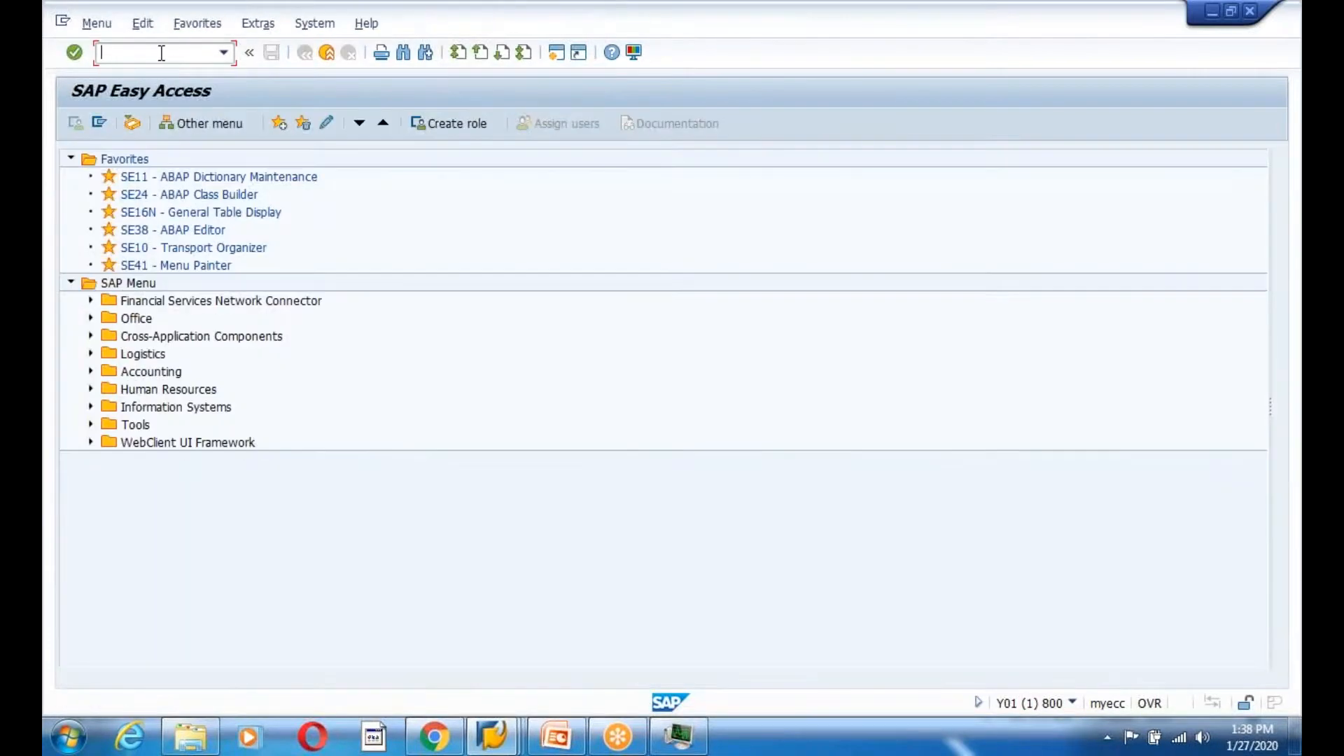
Open General Table Display and list the entries of table MARC
text(mm)
key(Return)
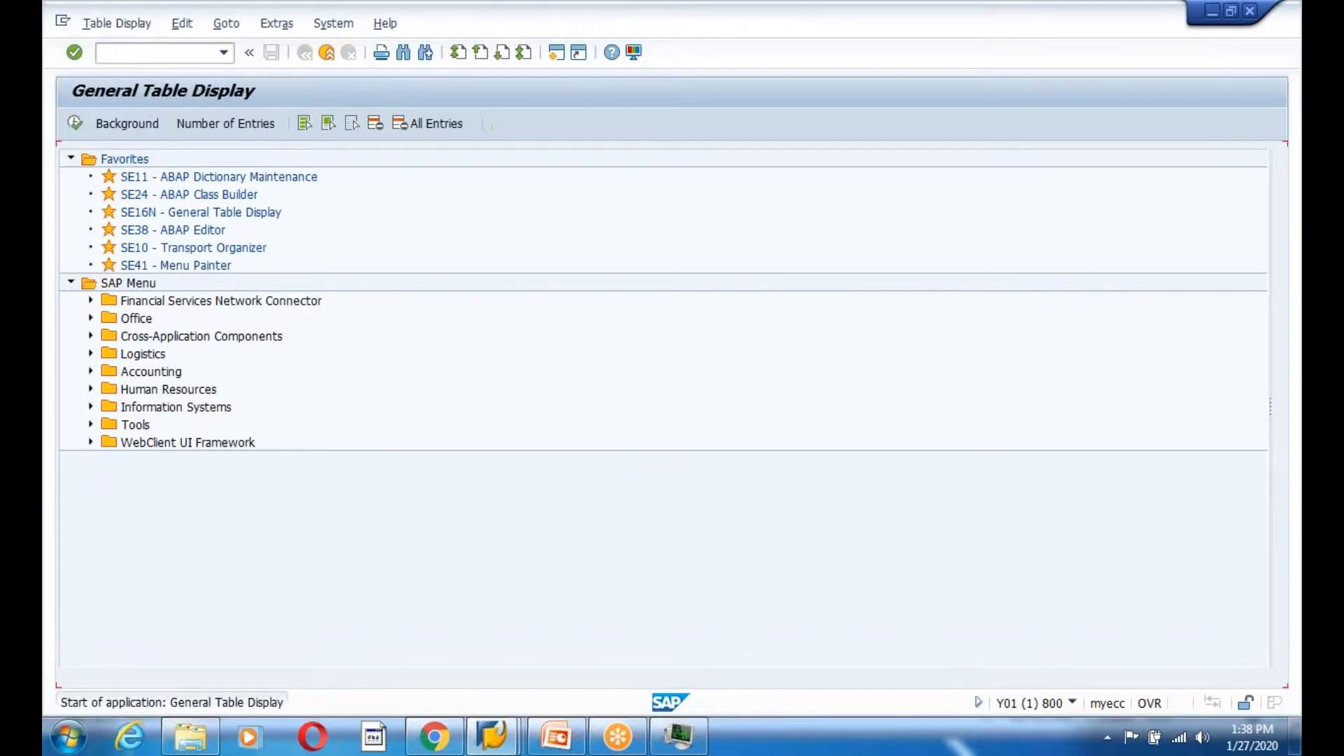
text(MARC)
double_click(222, 159)
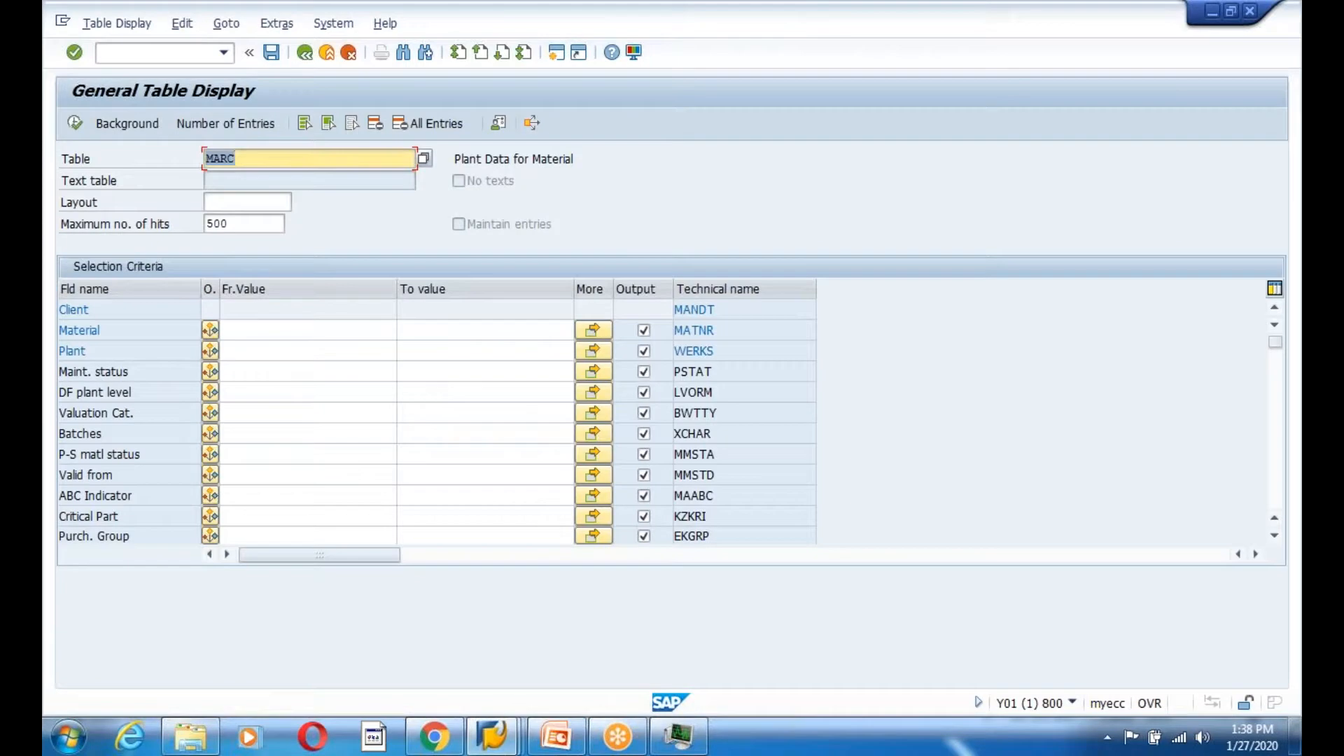
click(74, 124)
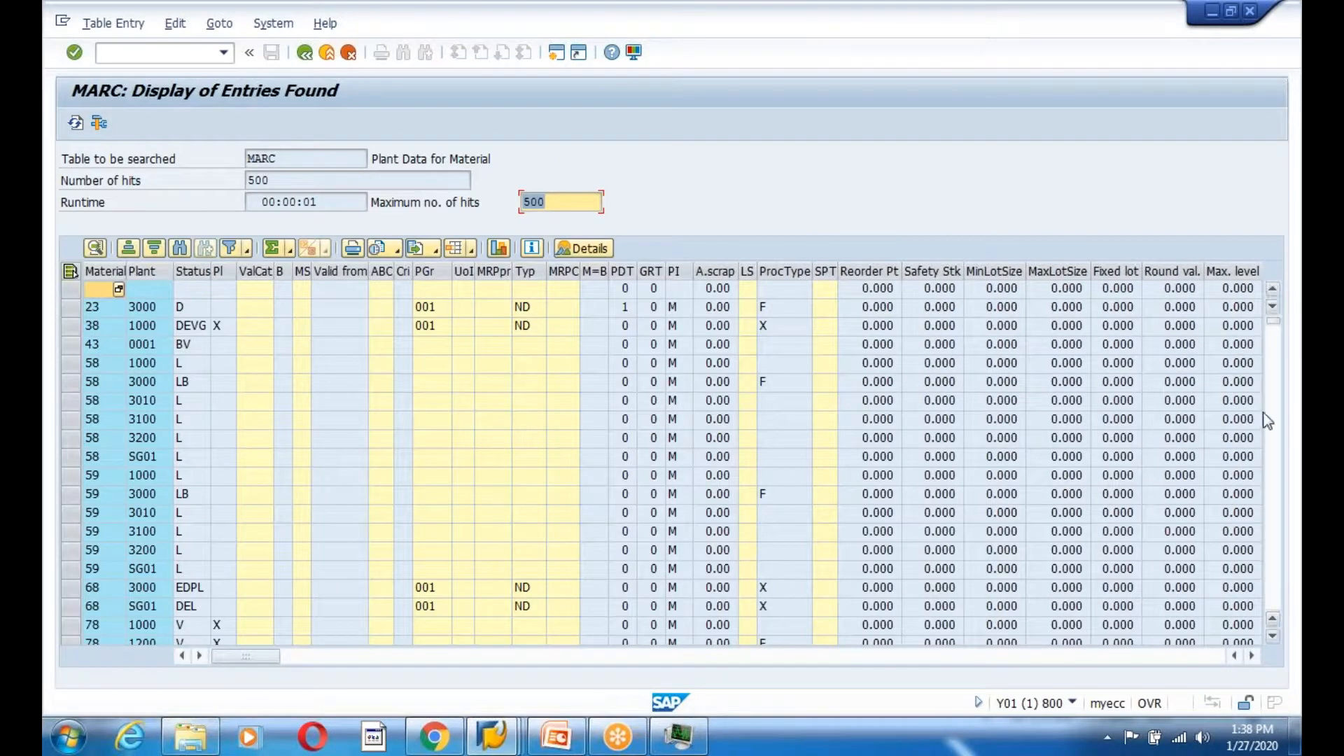
Clear the maximum number of hits, list all MARC entries again and browse the materials near the end of the list
click(305, 56)
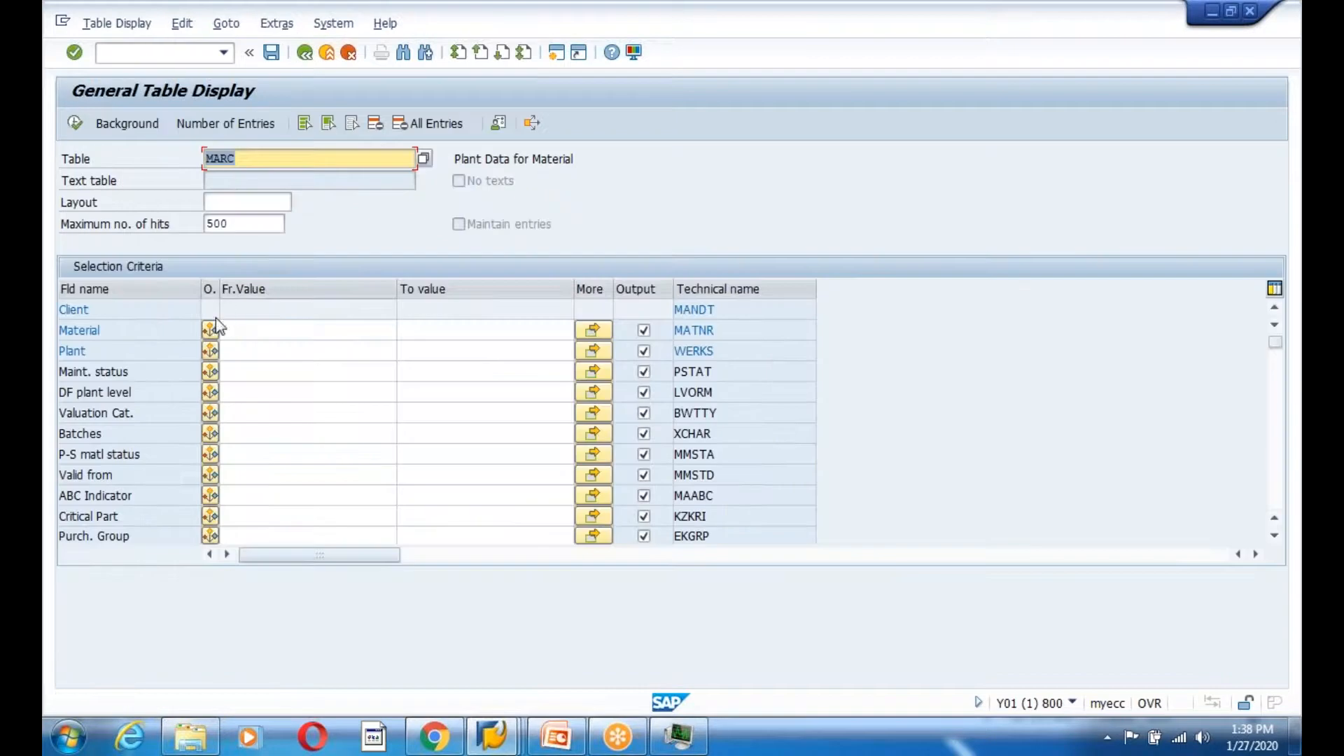
click(248, 225)
click(246, 159)
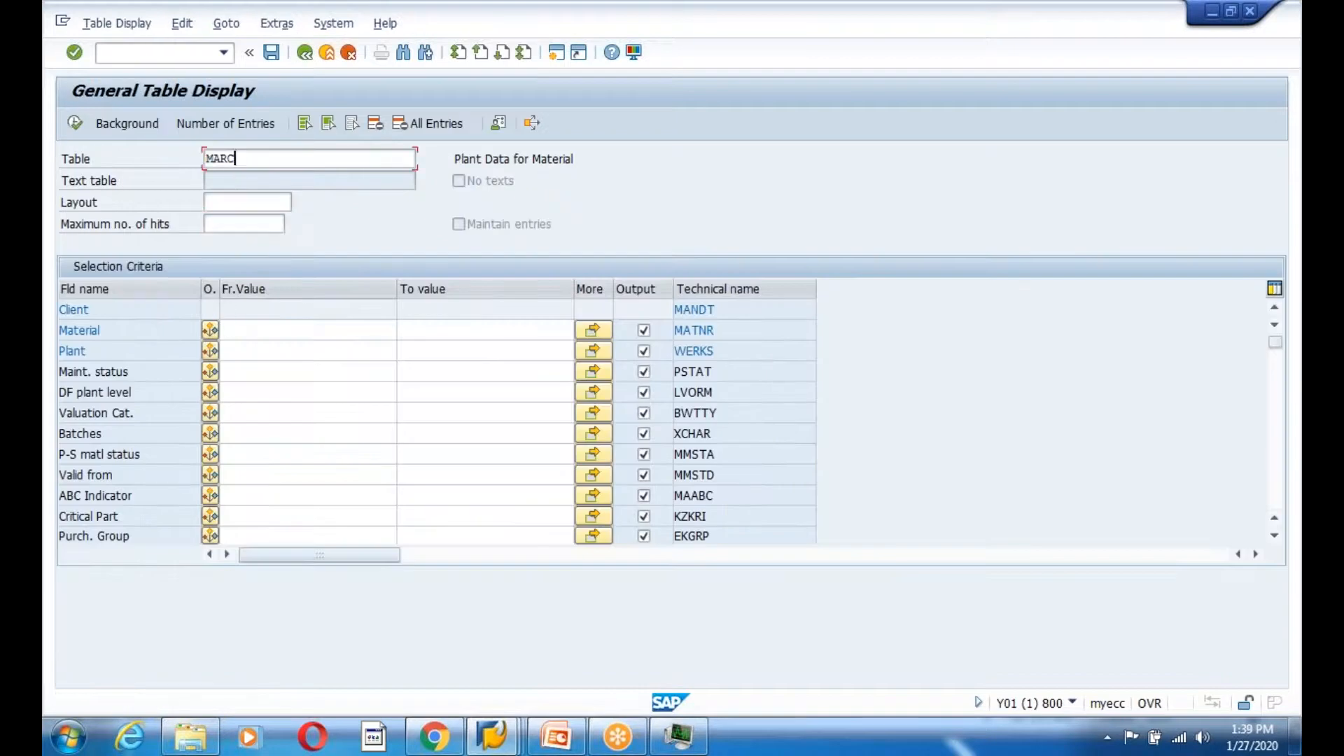
click(75, 124)
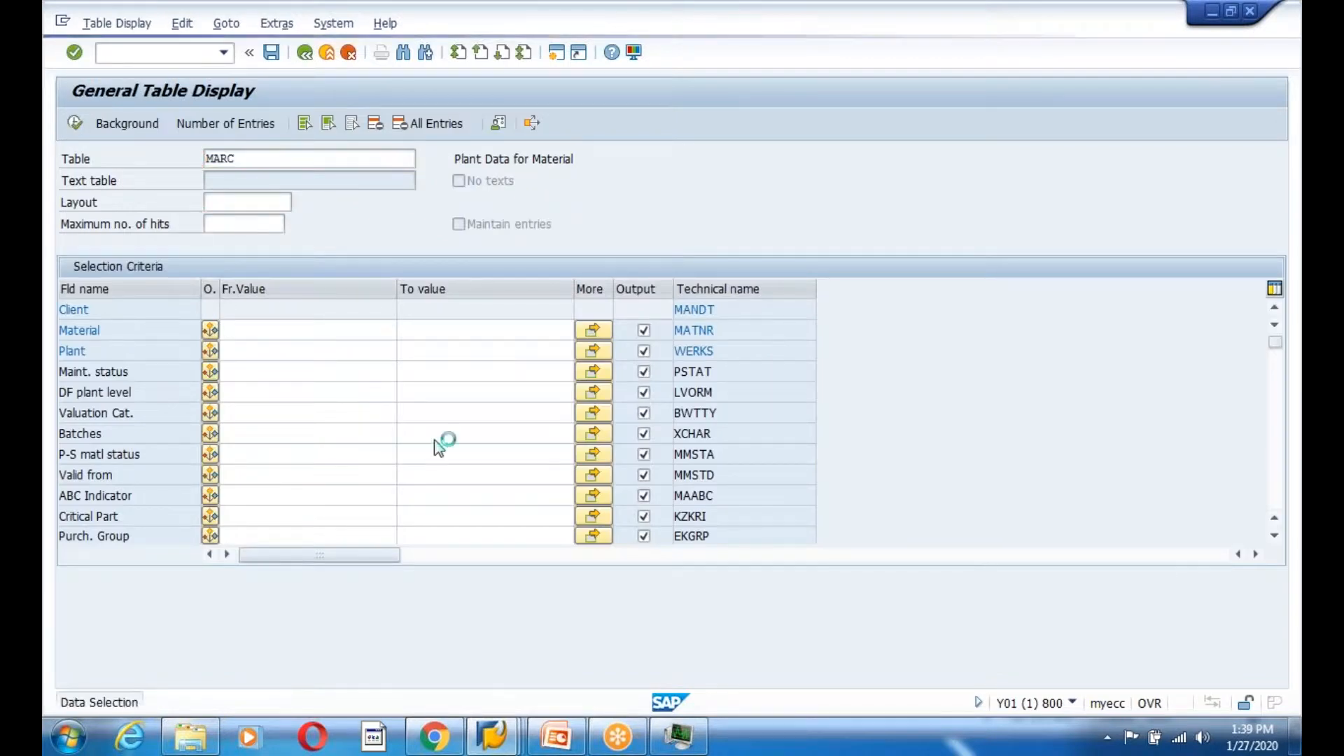
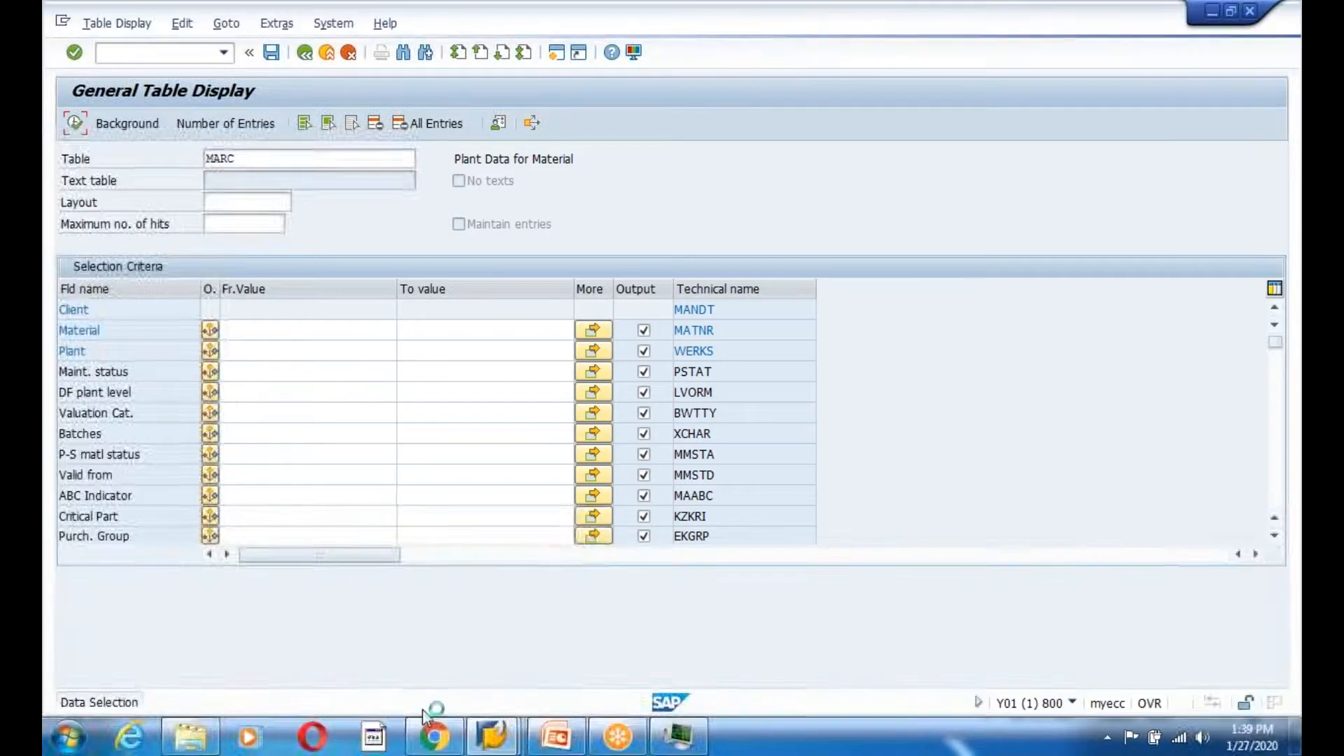
mouse_move(492, 735)
click(388, 612)
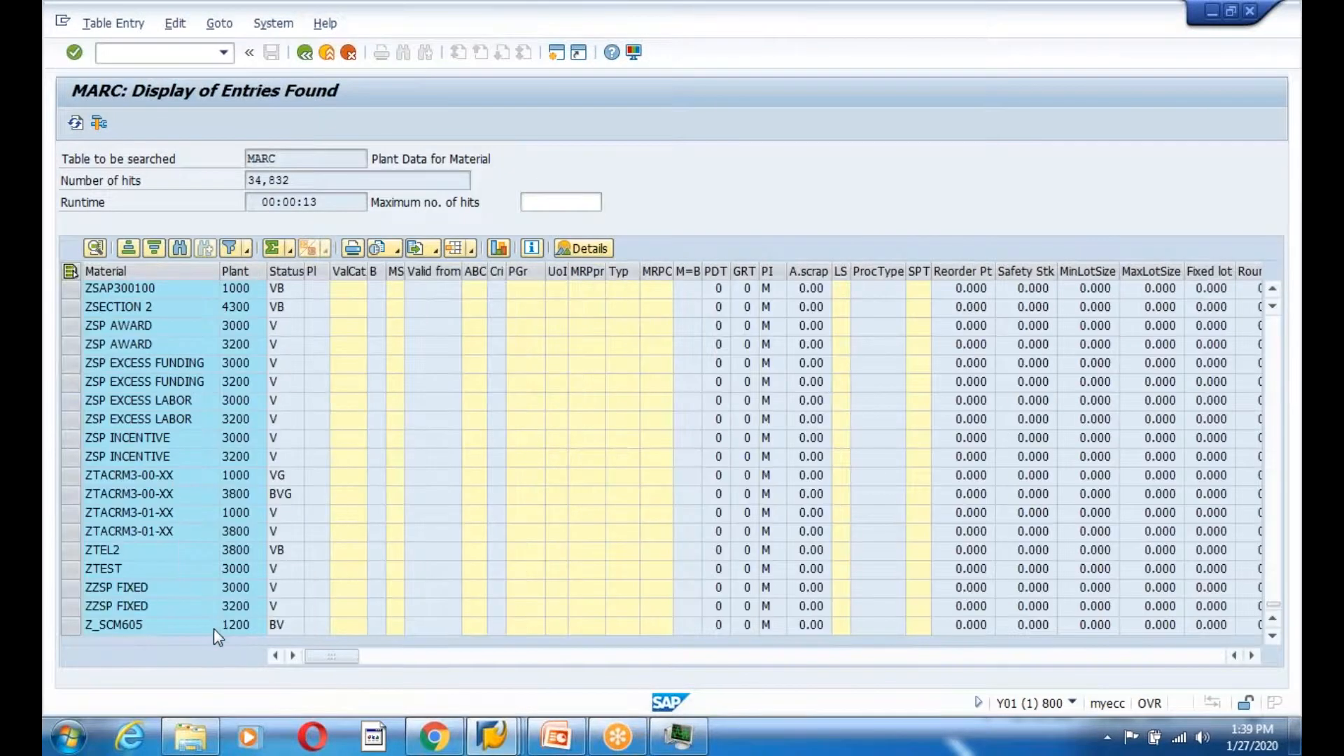
scroll(196, 609, up, 2)
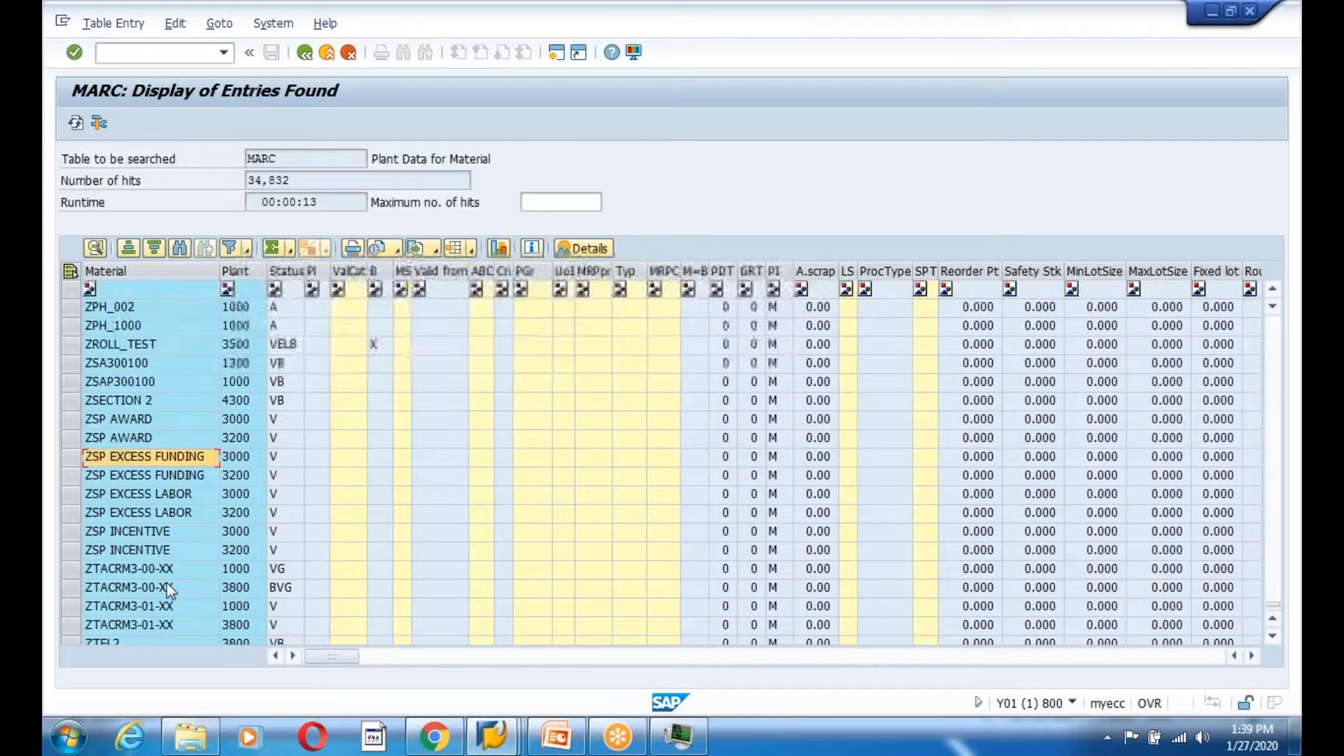
scroll(175, 560, up, 1)
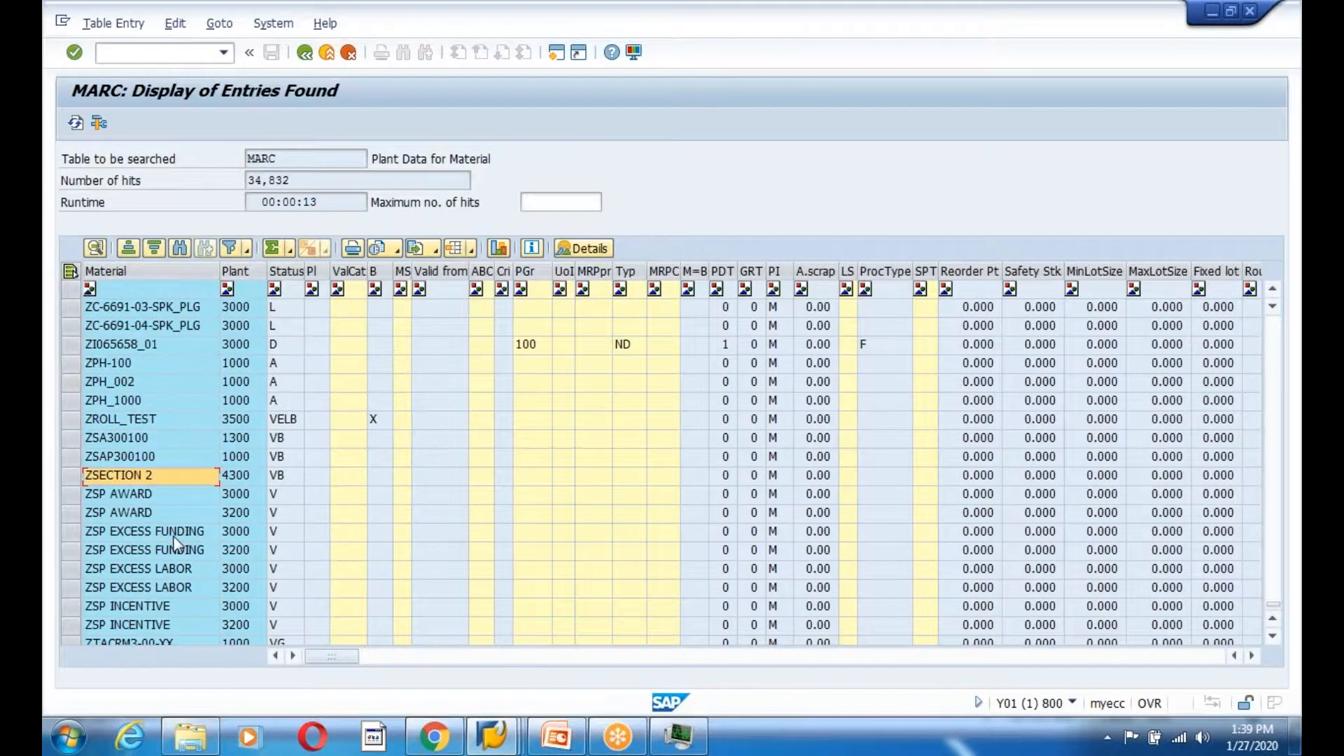
Pick the ZSP AWARD material in plant 3000 from the MARC plant data entries
key(Down)
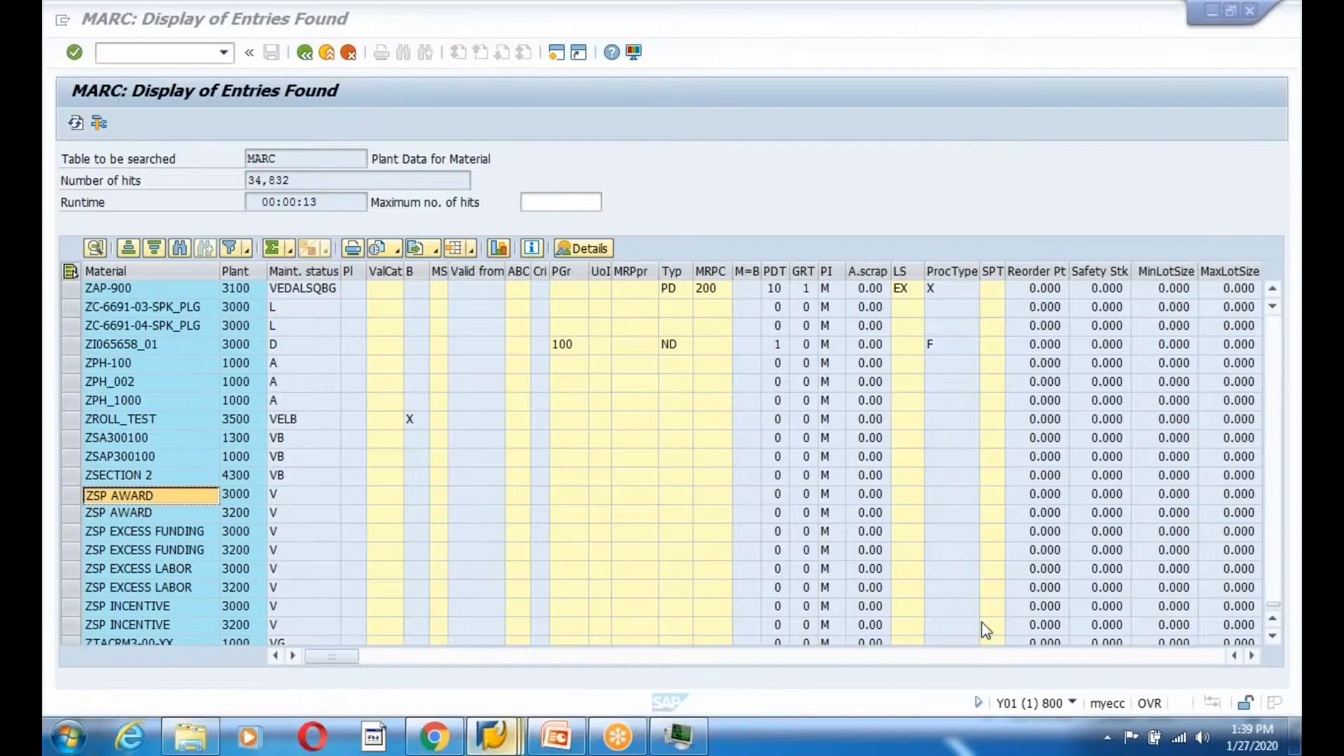
click(1259, 593)
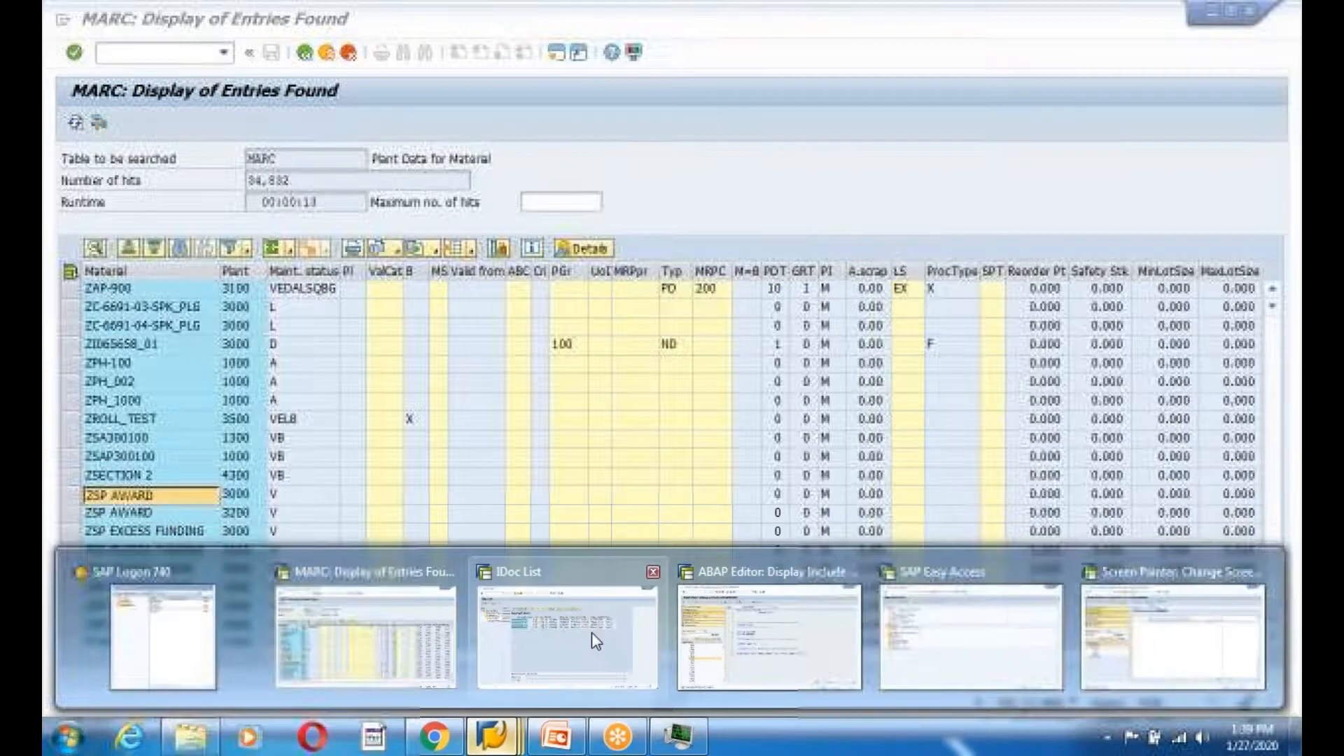
mouse_move(560, 633)
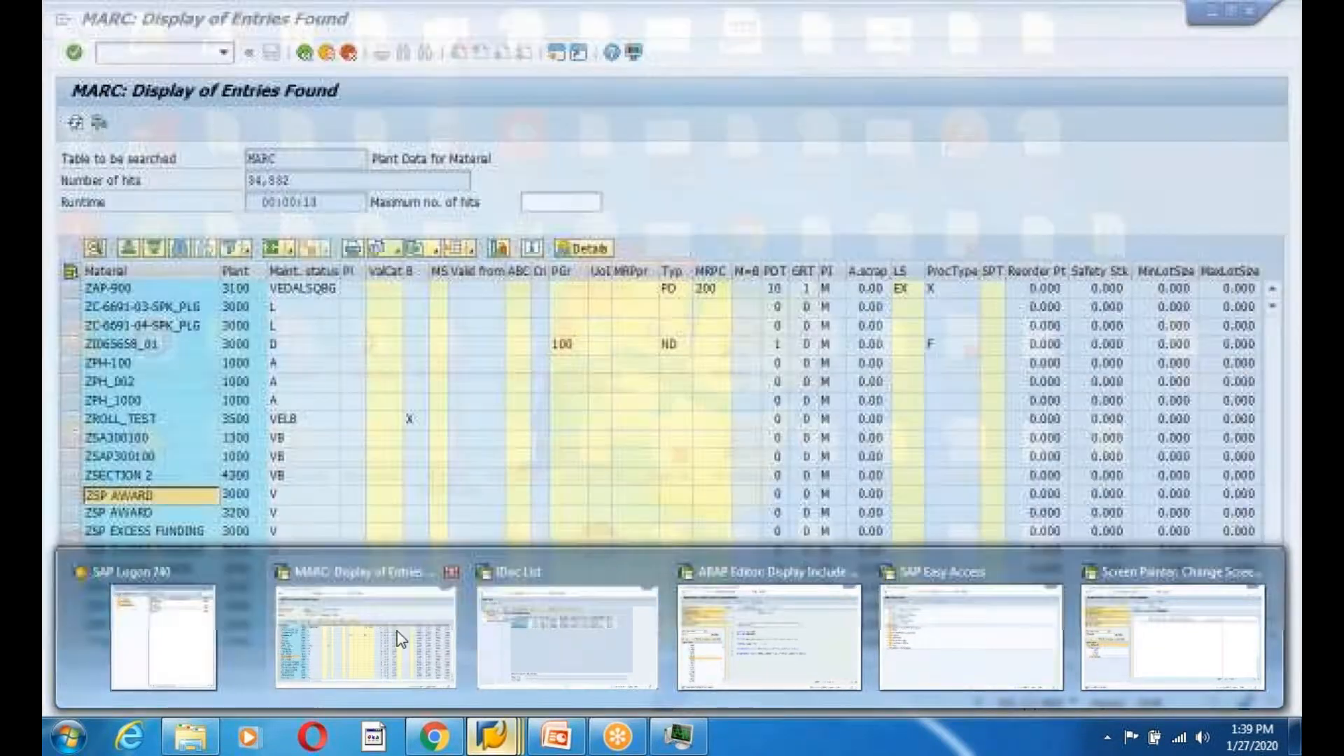
click(434, 633)
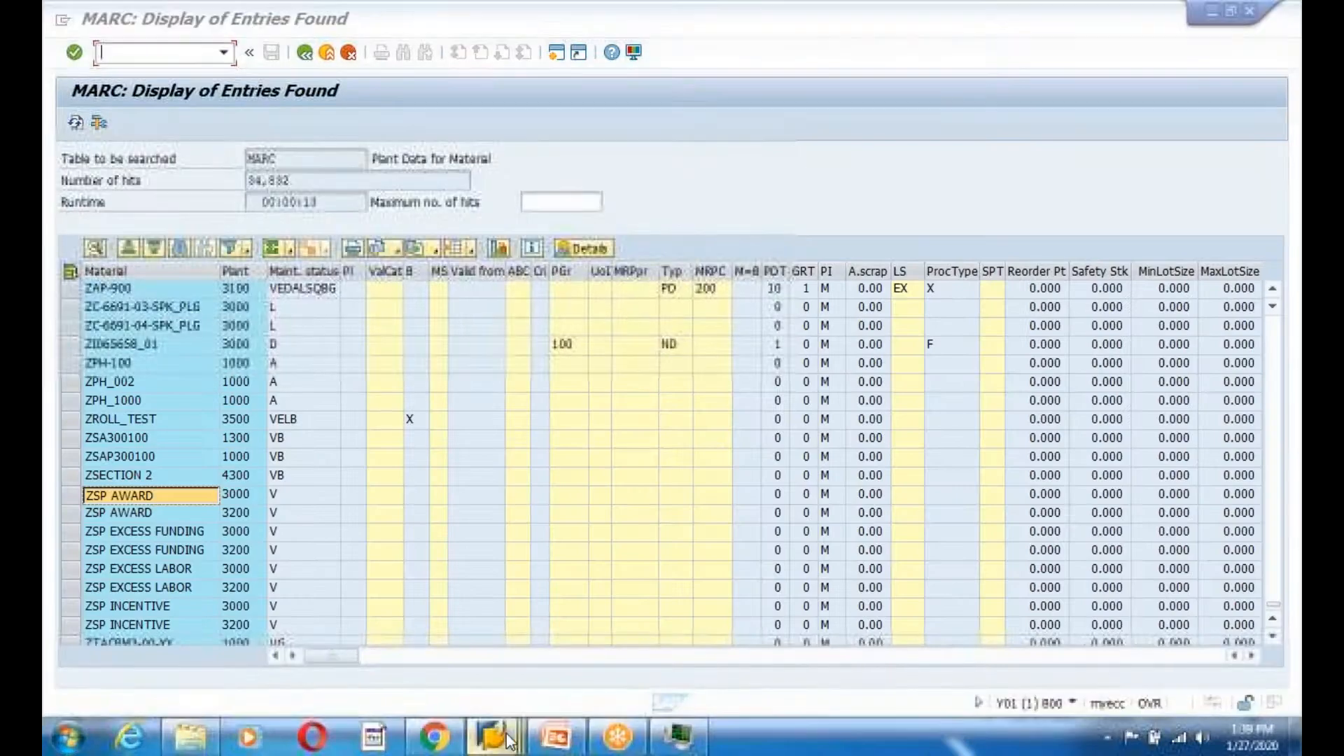
Switch to the SAP Easy Access session, open transaction MM02 and call up material ZSP AWARD for changing
mouse_move(510, 740)
click(868, 648)
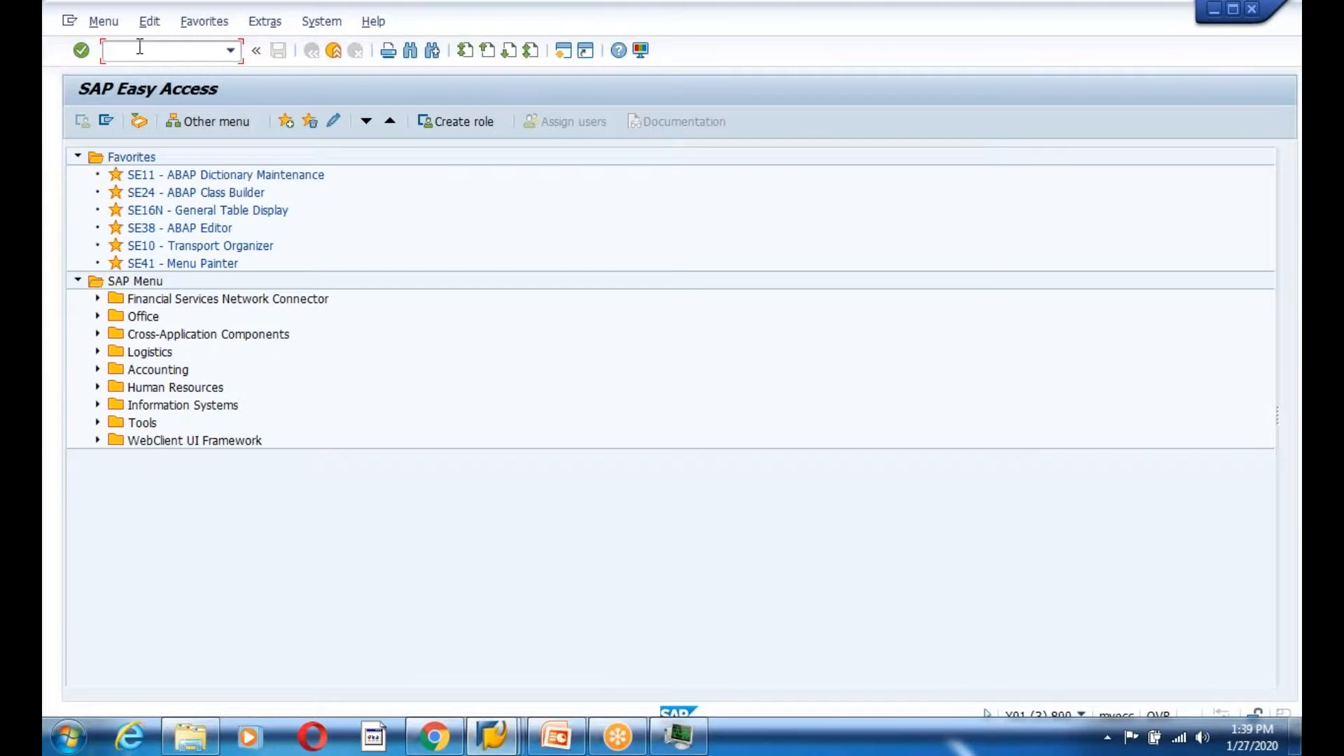
text(mm02)
key(Return)
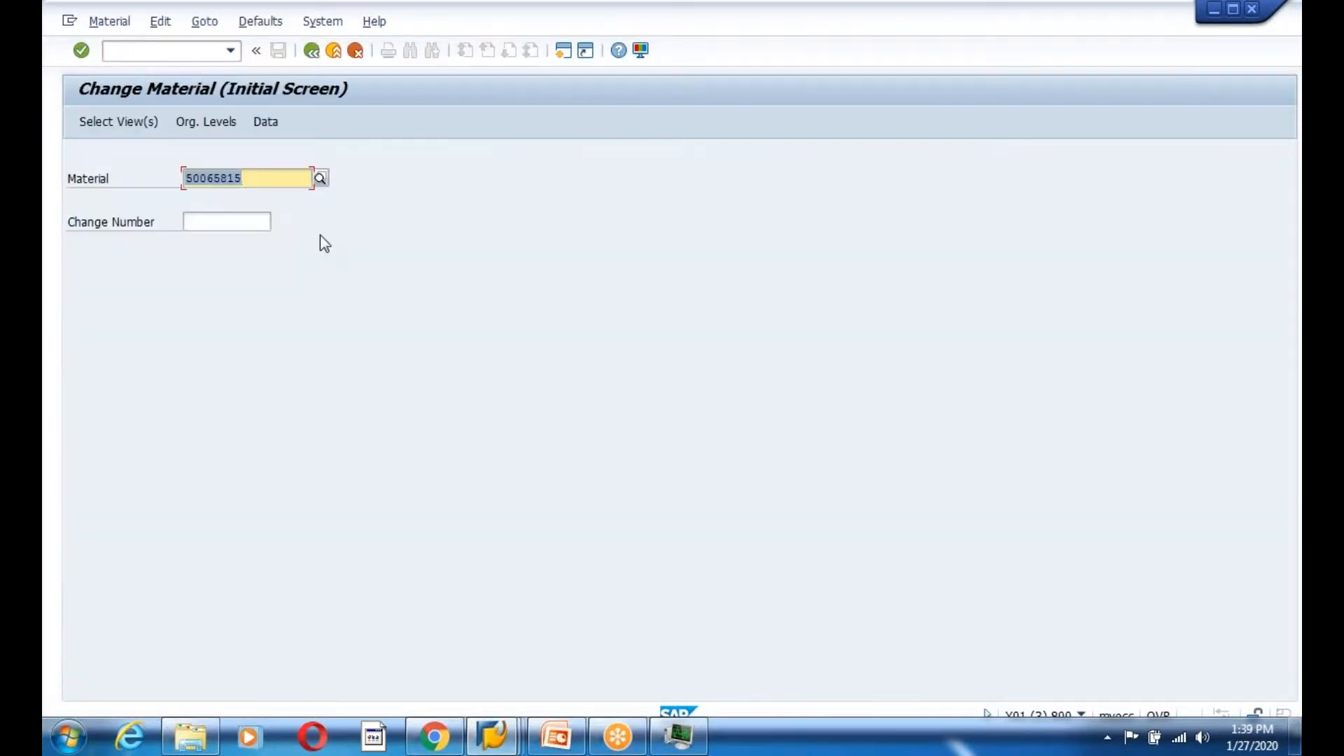
text(ZSP AWARD)
key(Return)
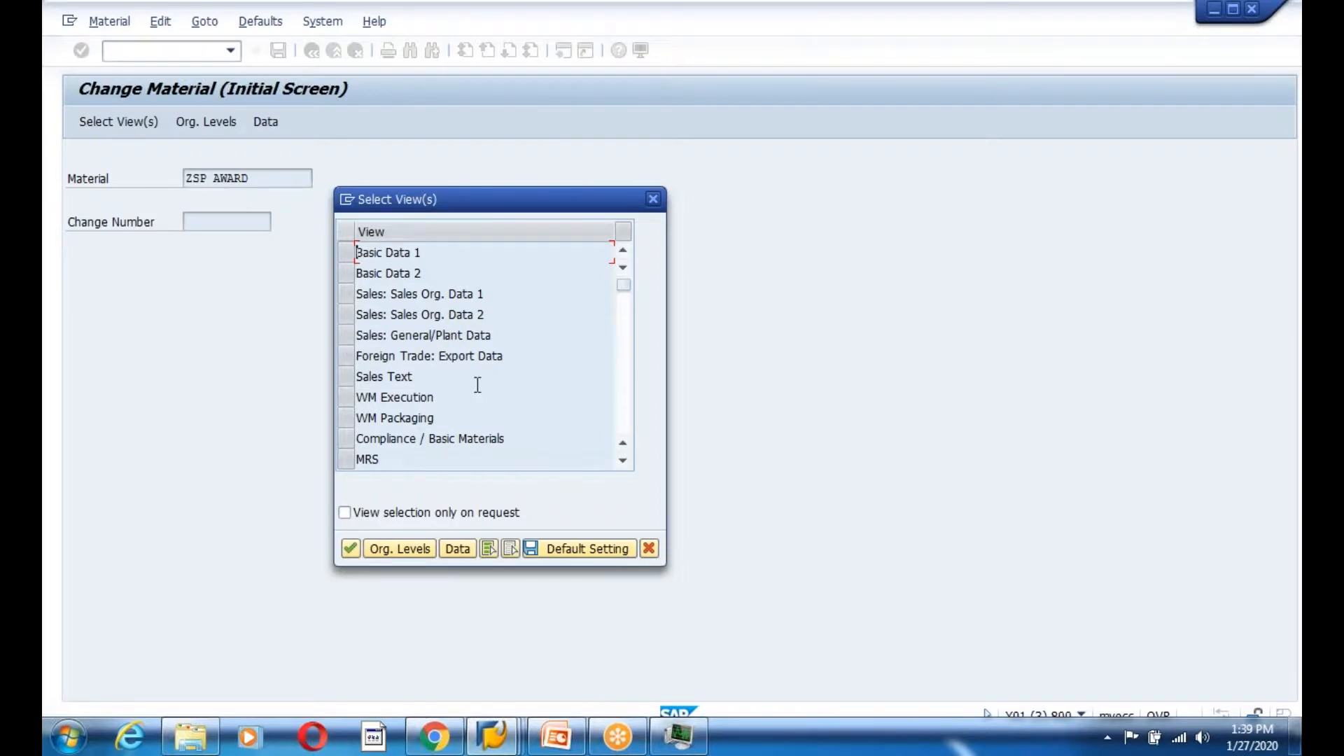
Open the Sales: General/Plant Data view of material ZSP AWARD for plant 3000
scroll(476, 384, down, 2)
scroll(381, 362, up, 2)
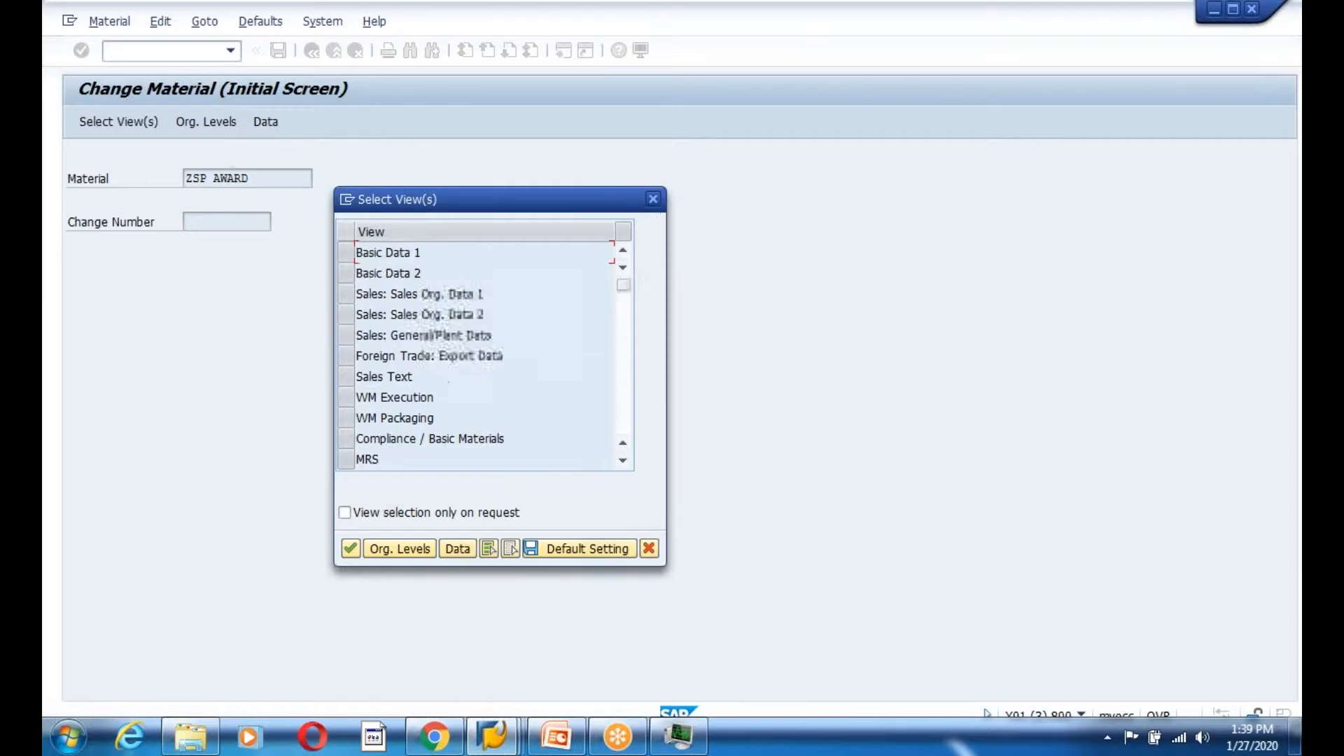
click(347, 344)
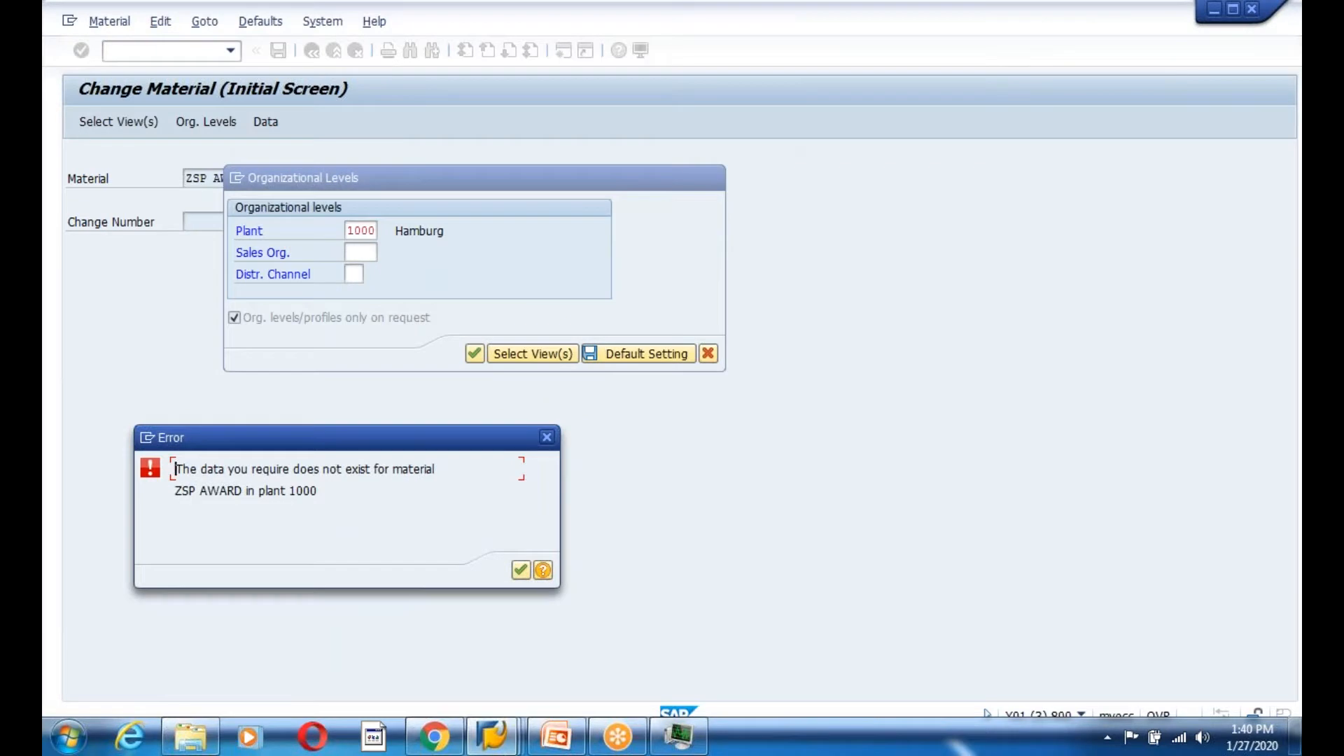
key(Return)
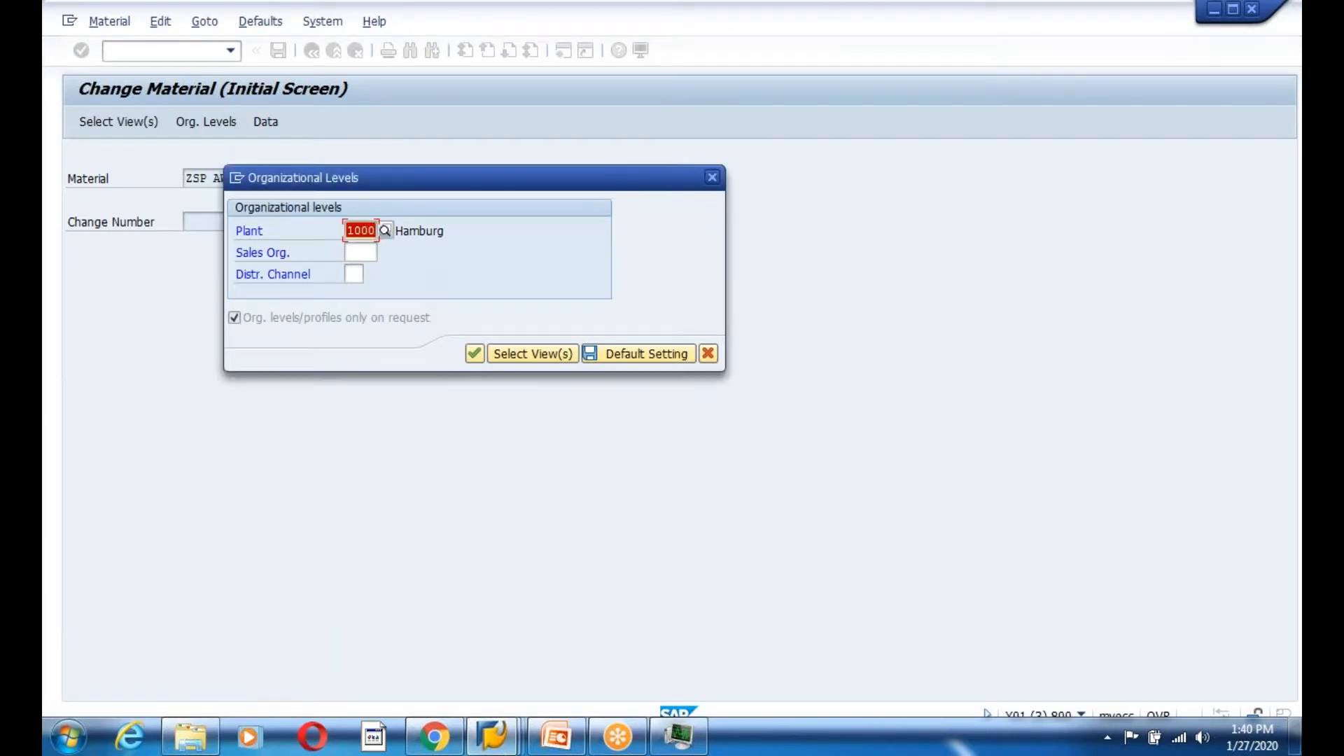
text(3000)
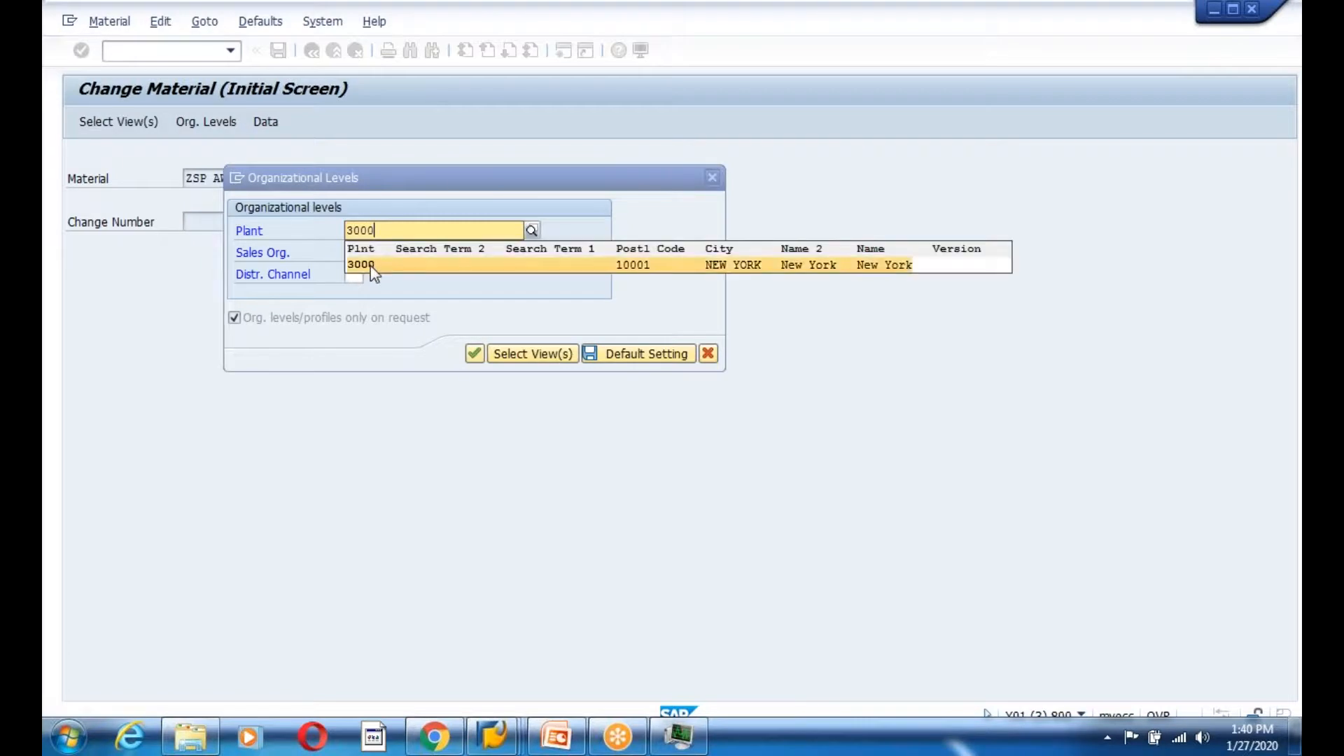
click(370, 266)
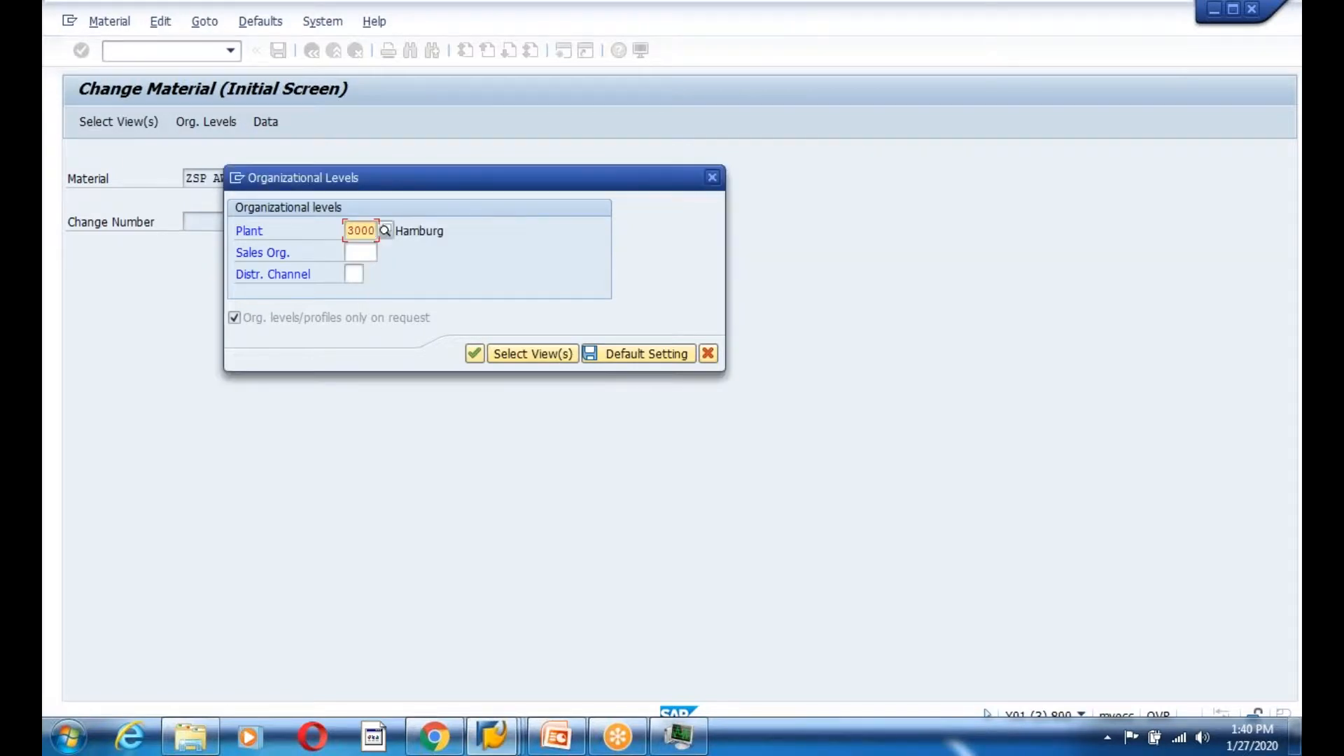
key(Return)
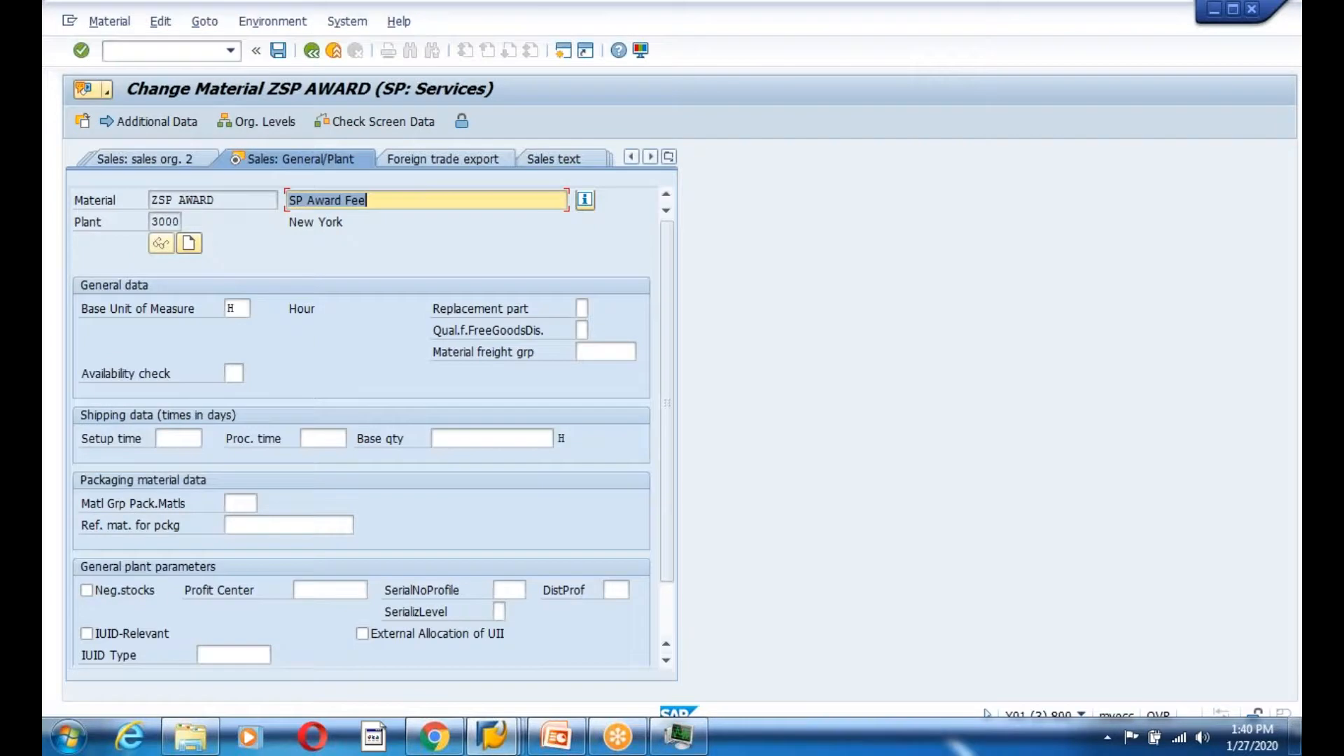
Exit the ZSP AWARD material without saving its data and return to the SAP Easy Access screen
drag(666, 353, 677, 309)
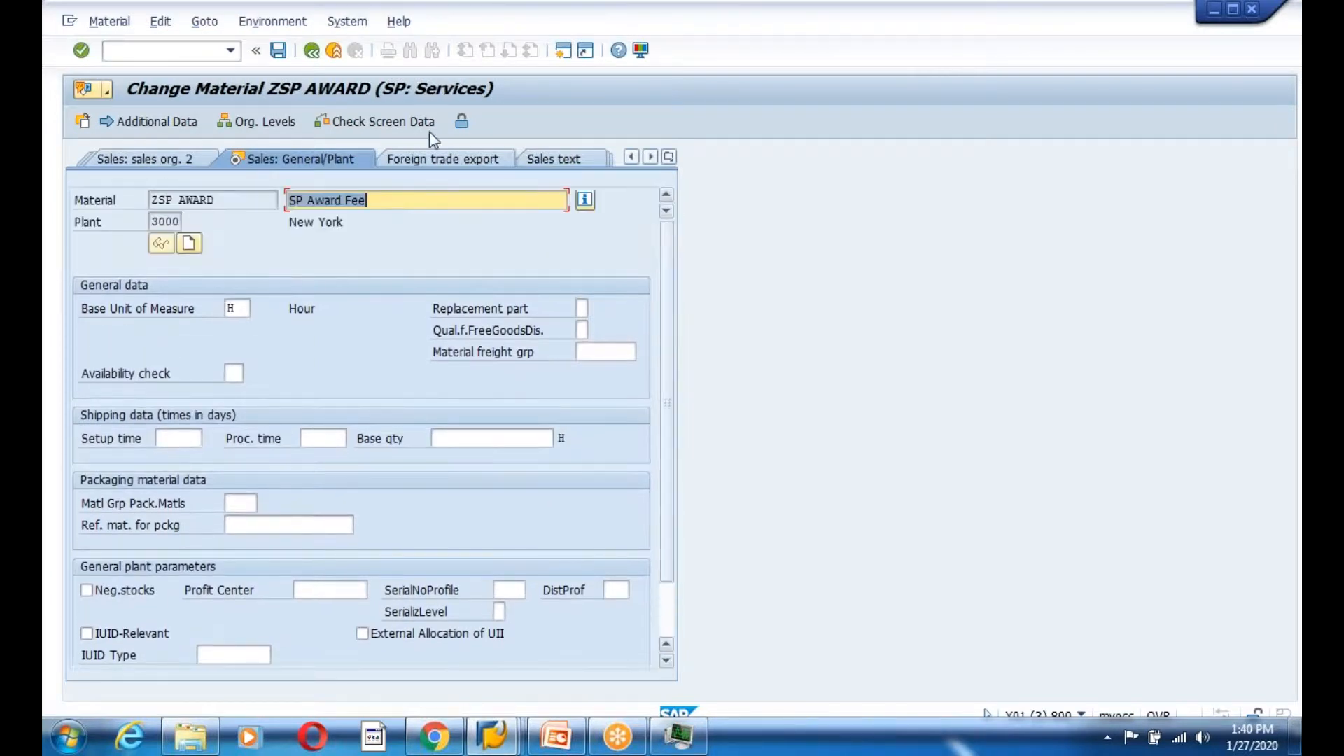
click(332, 52)
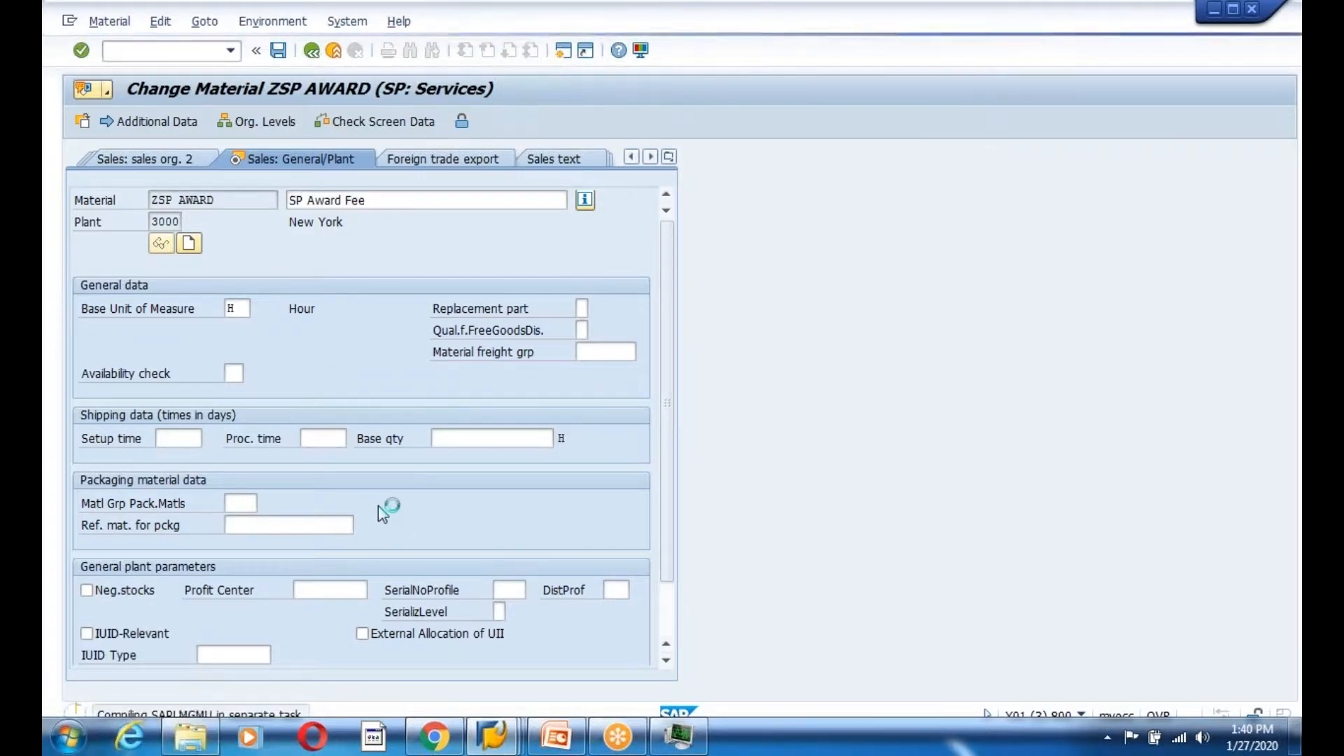
click(492, 735)
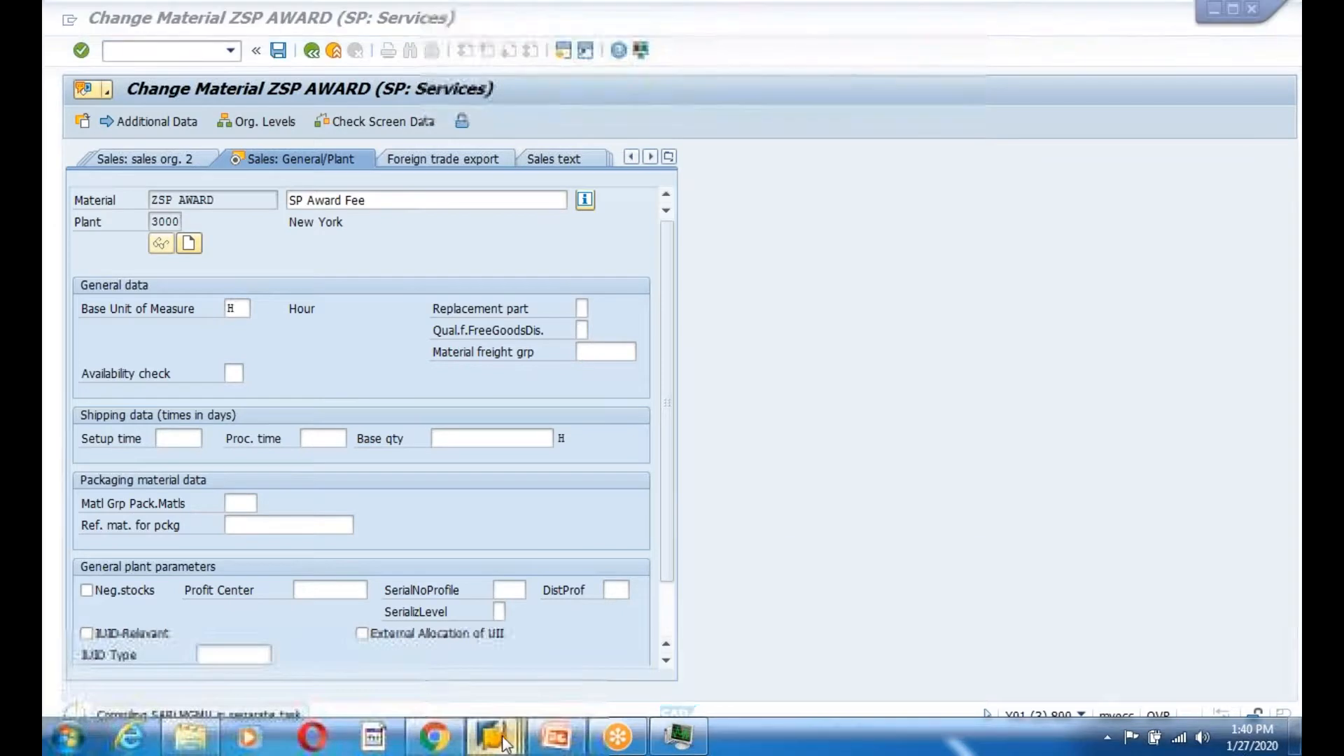
click(355, 665)
click(238, 495)
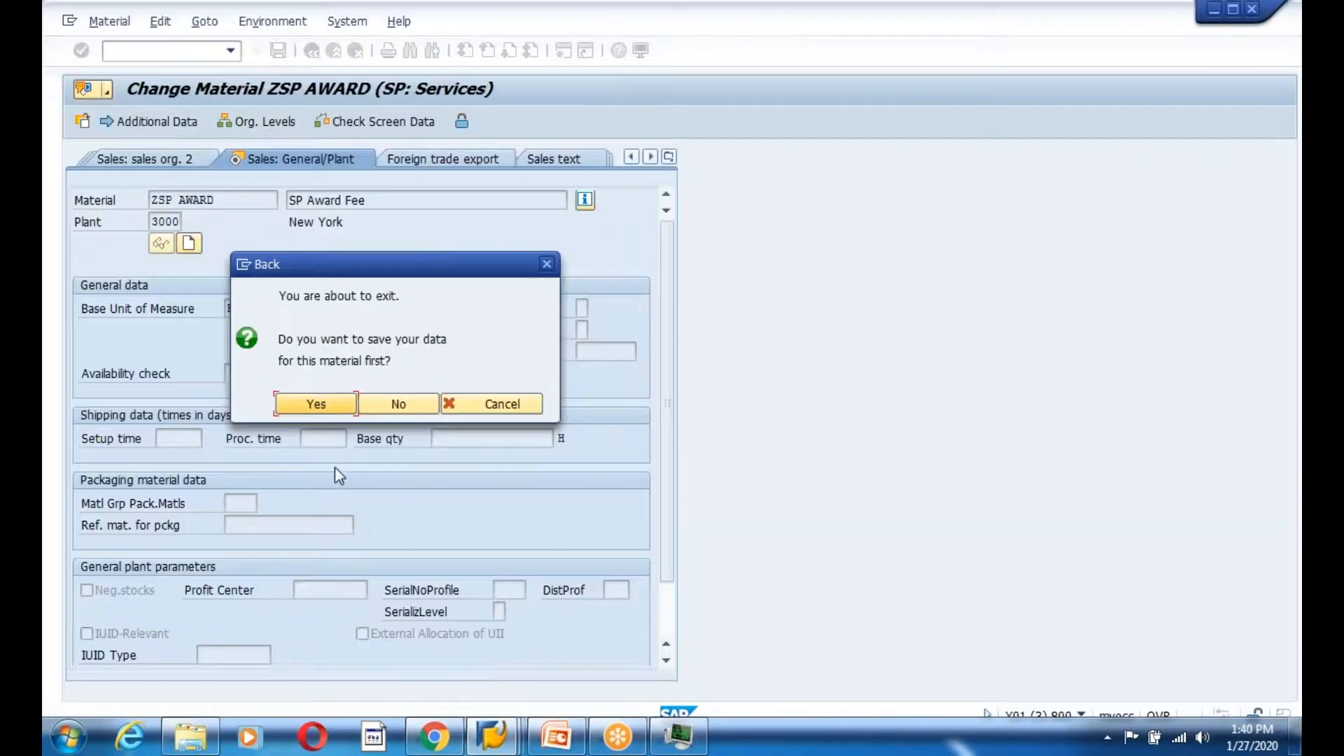
click(374, 405)
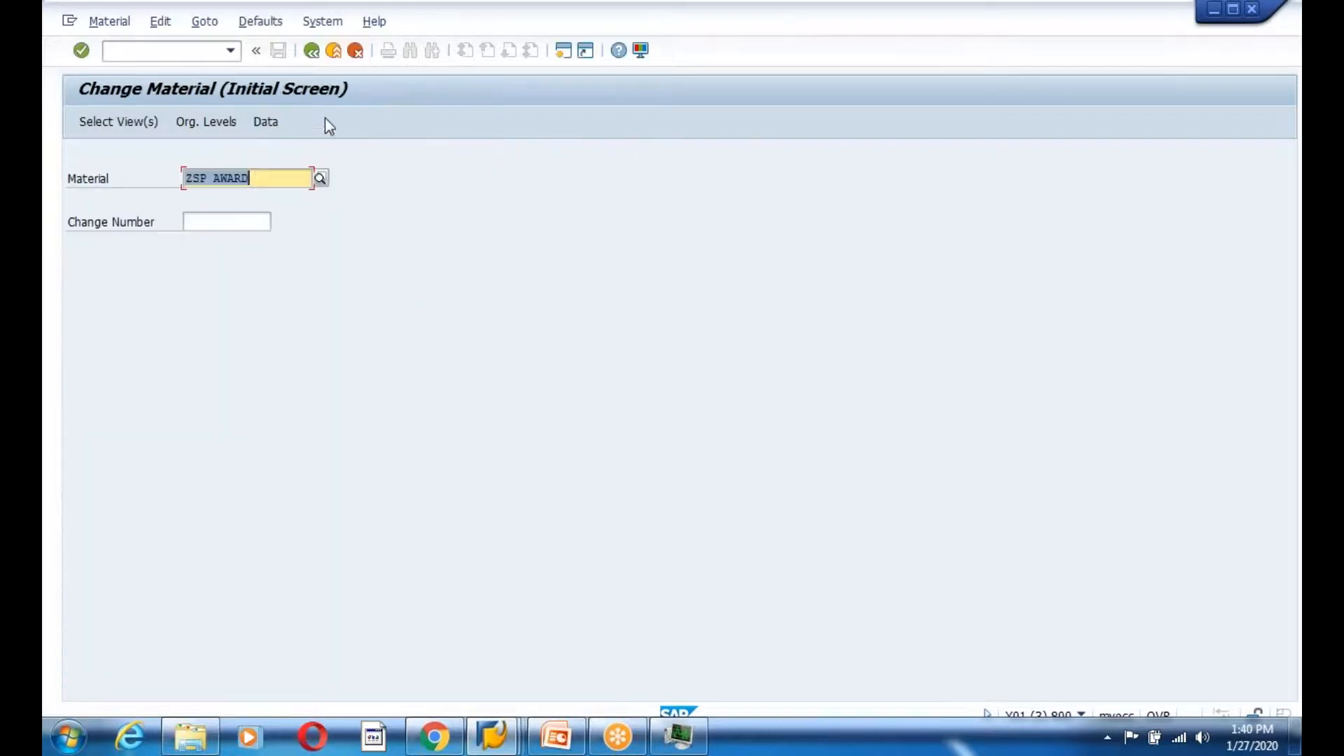
click(312, 51)
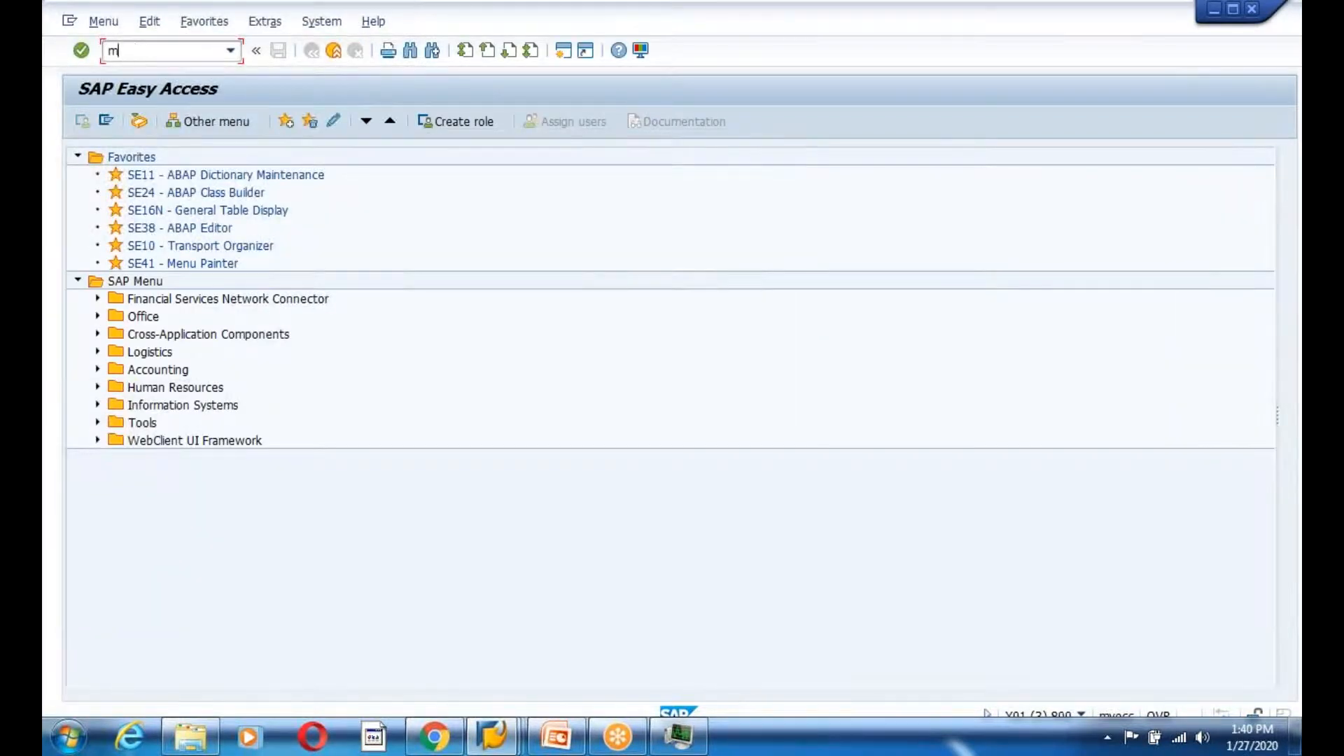
Start creating a FOOD type material with the Basic Data 1, Basic Data 2 and General Plant Data / Storage 1 views
key(Return)
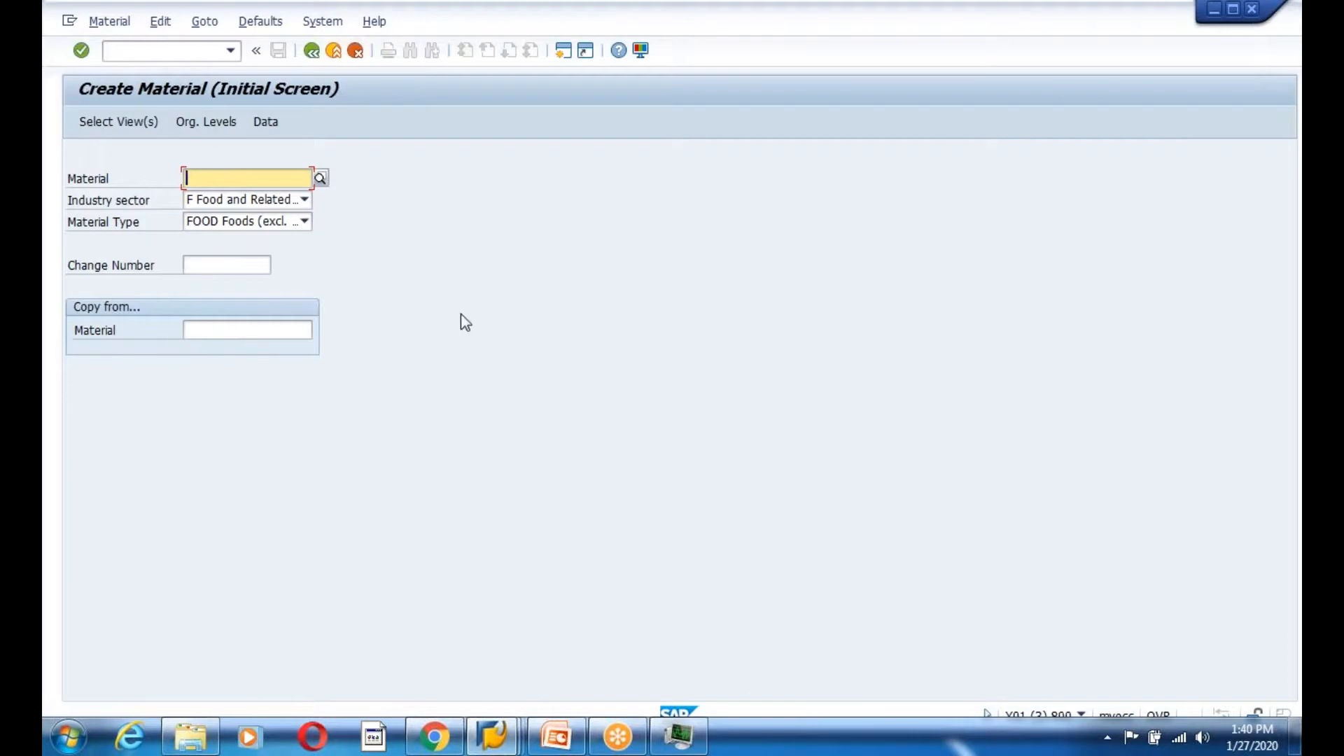
key(Return)
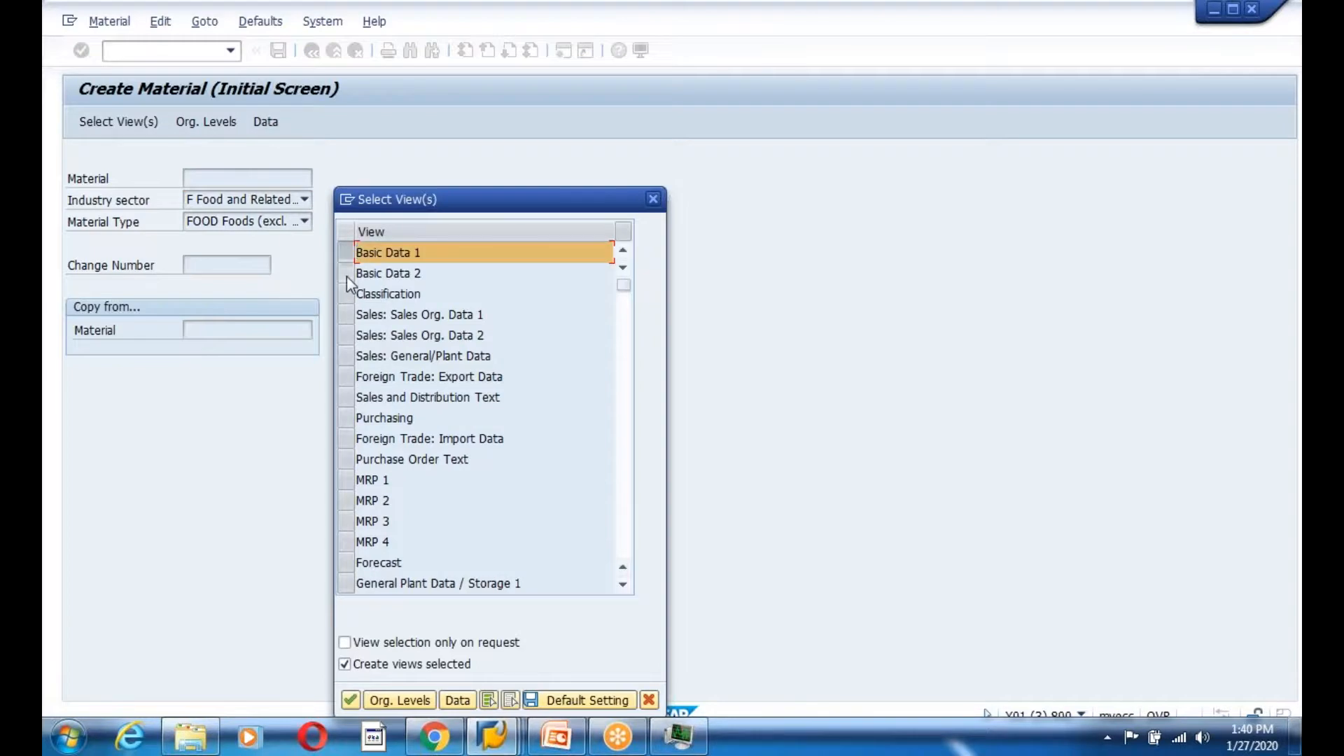
click(346, 274)
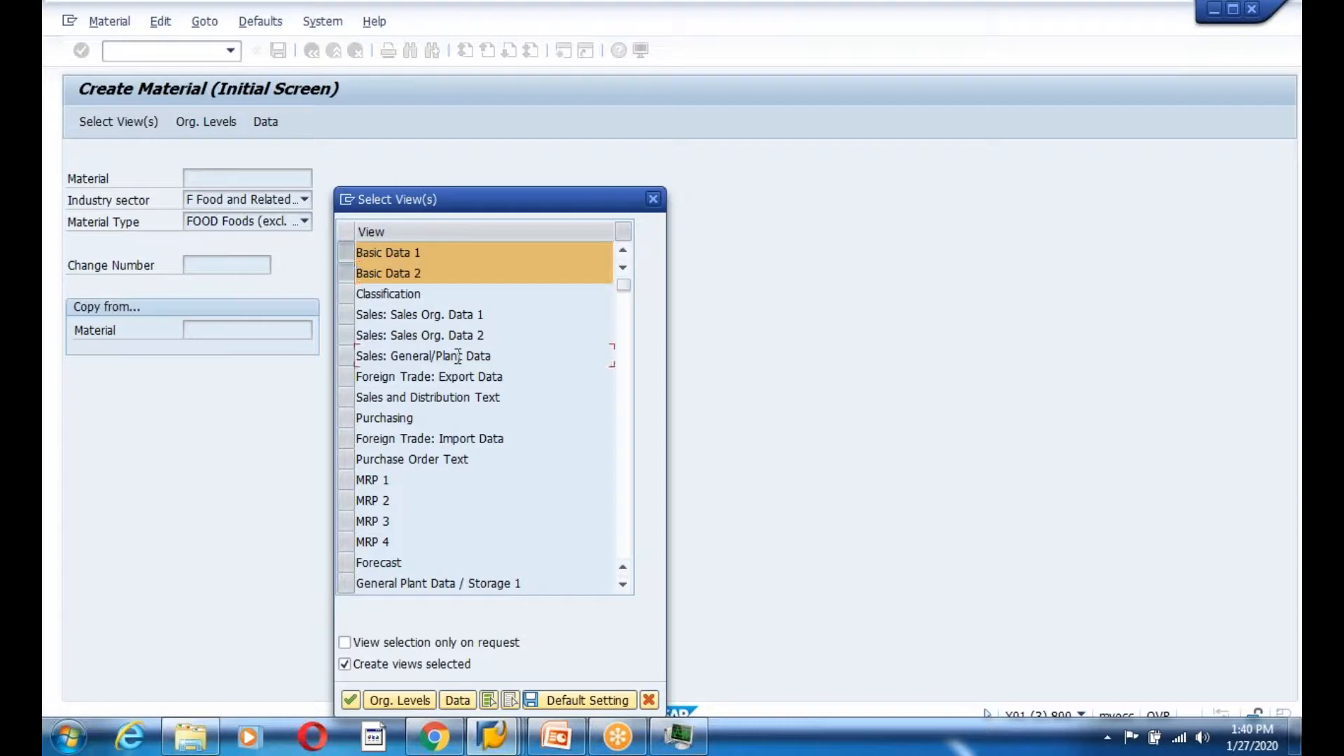
click(623, 584)
click(623, 584)
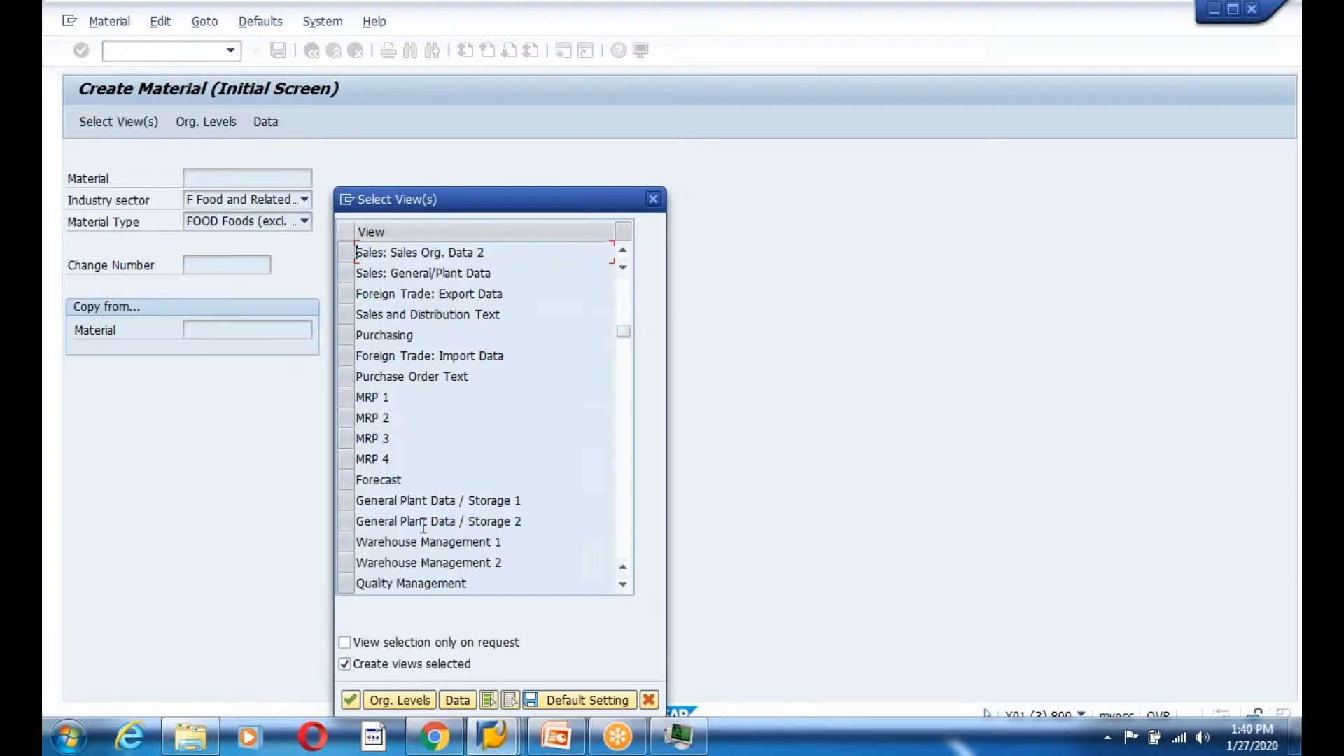
click(345, 502)
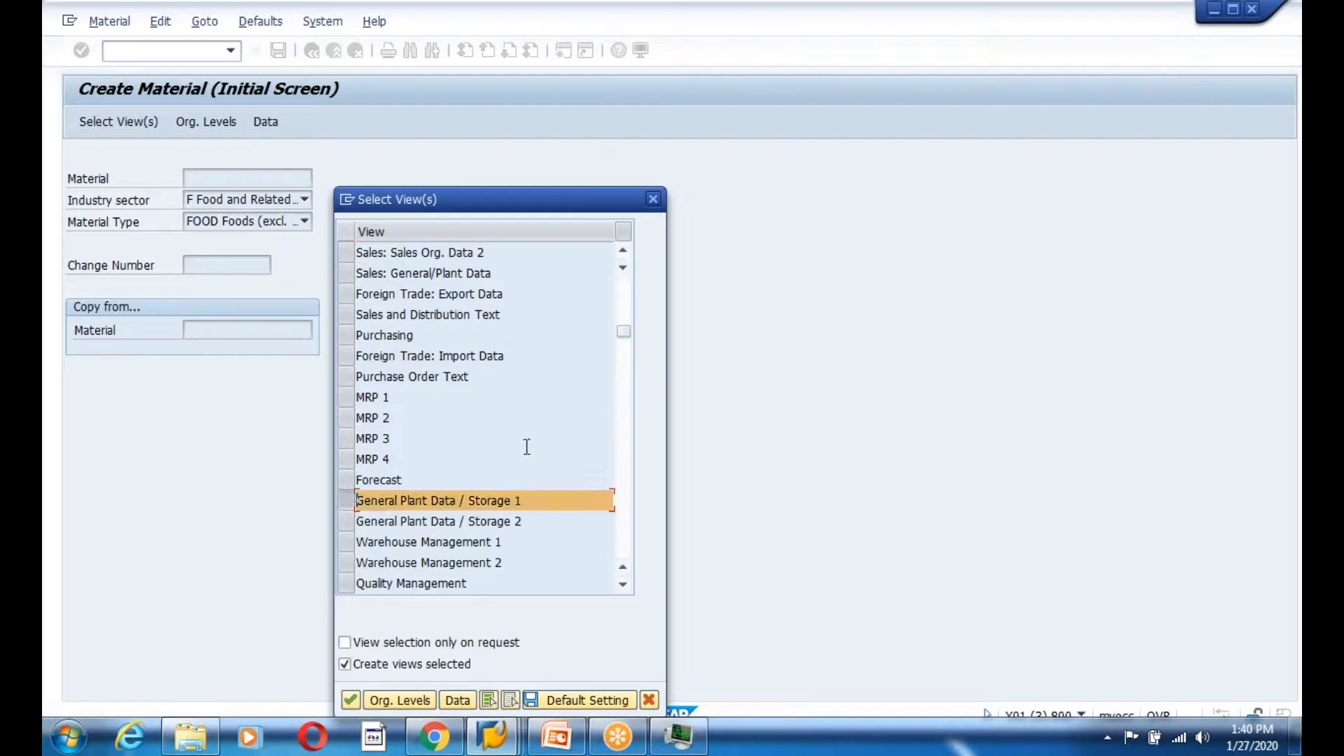
key(Return)
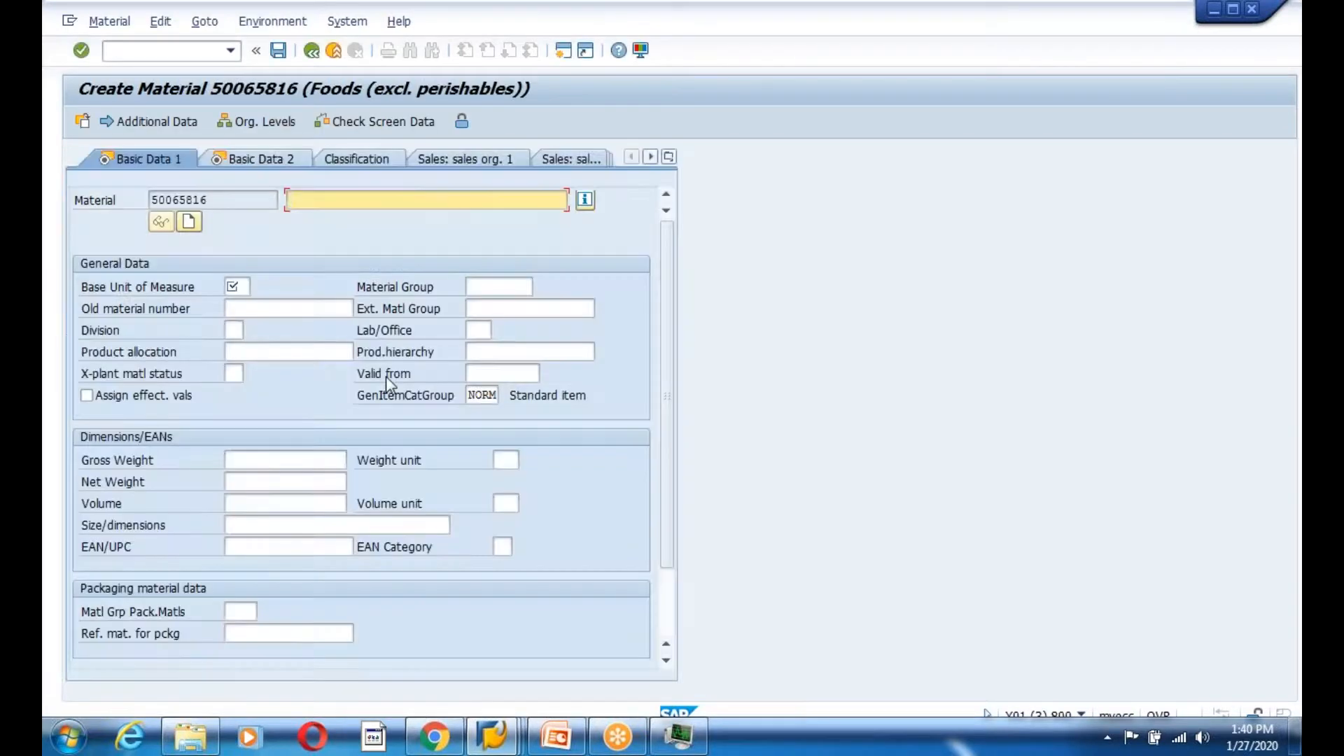
Describe the new material as IDOC EXTENSION MATERIAL and set its base unit of measure to KG
text(IDOC )
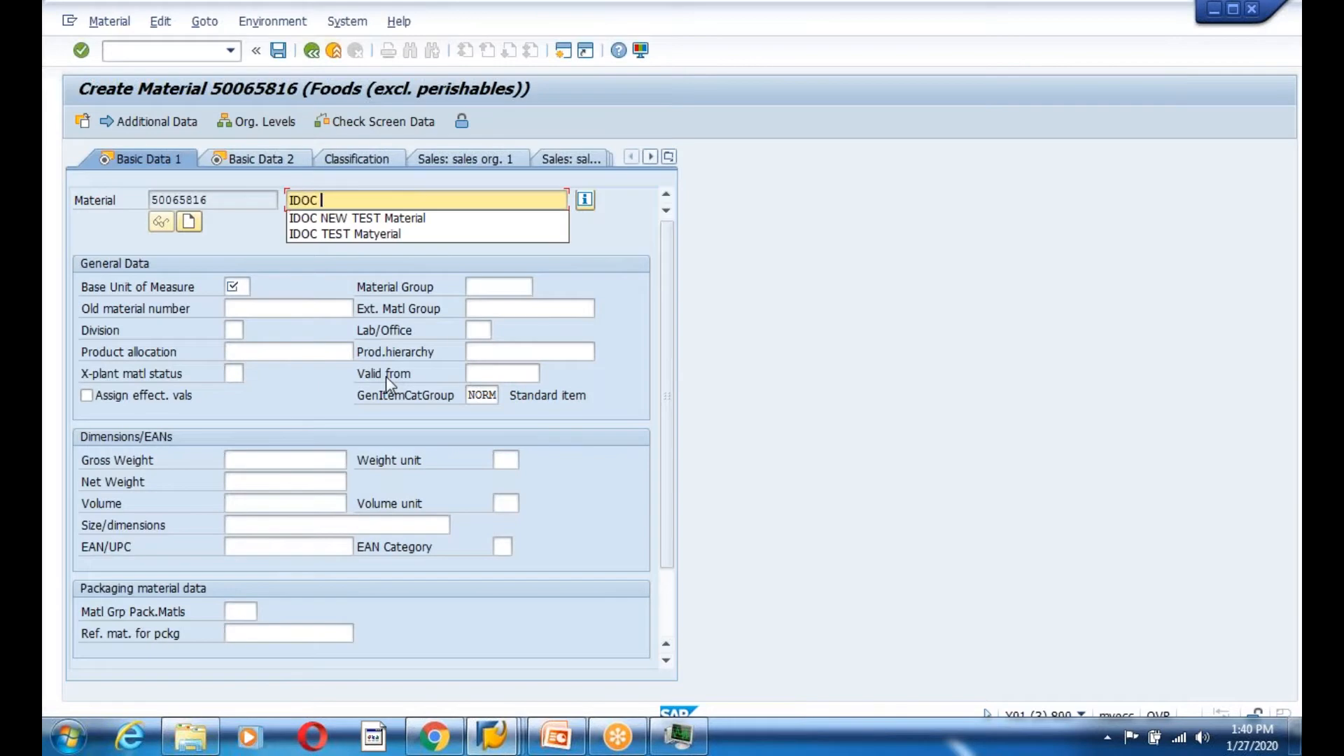
text(EXTENSION)
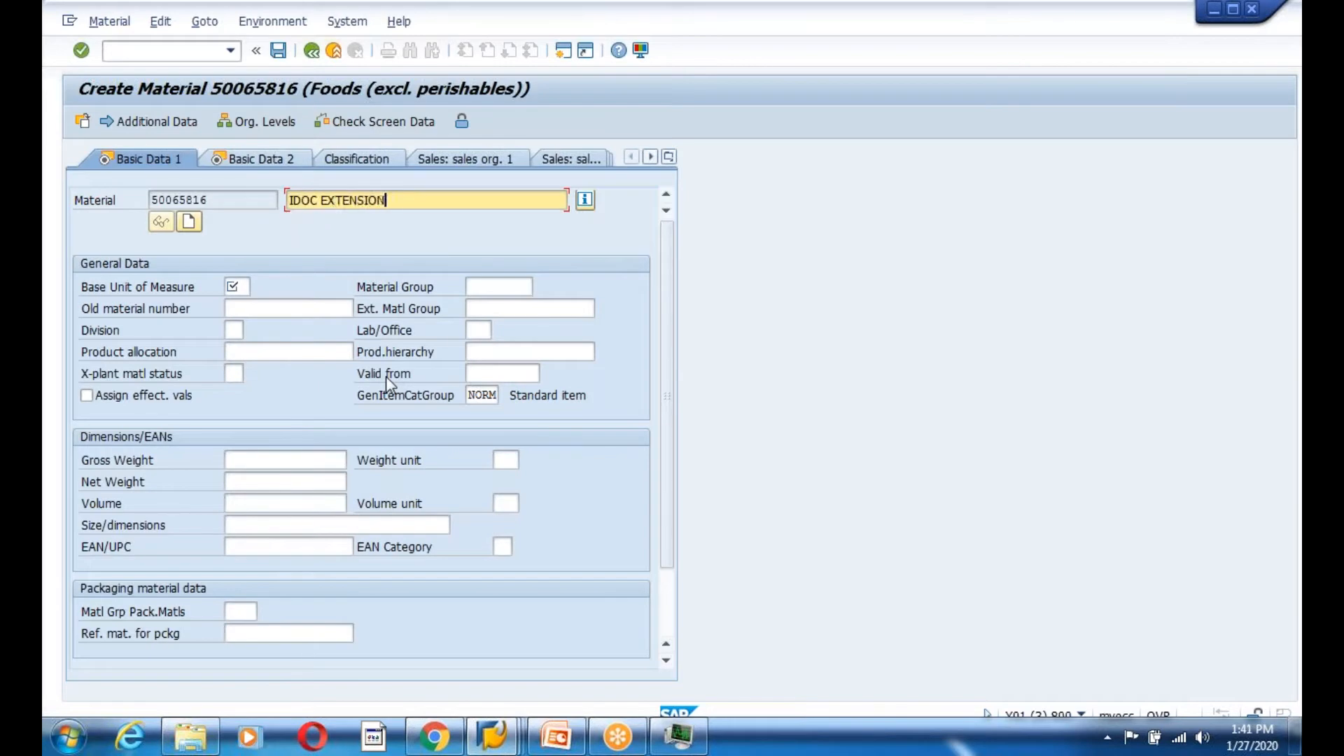
text( MATERIAL)
click(236, 288)
click(247, 319)
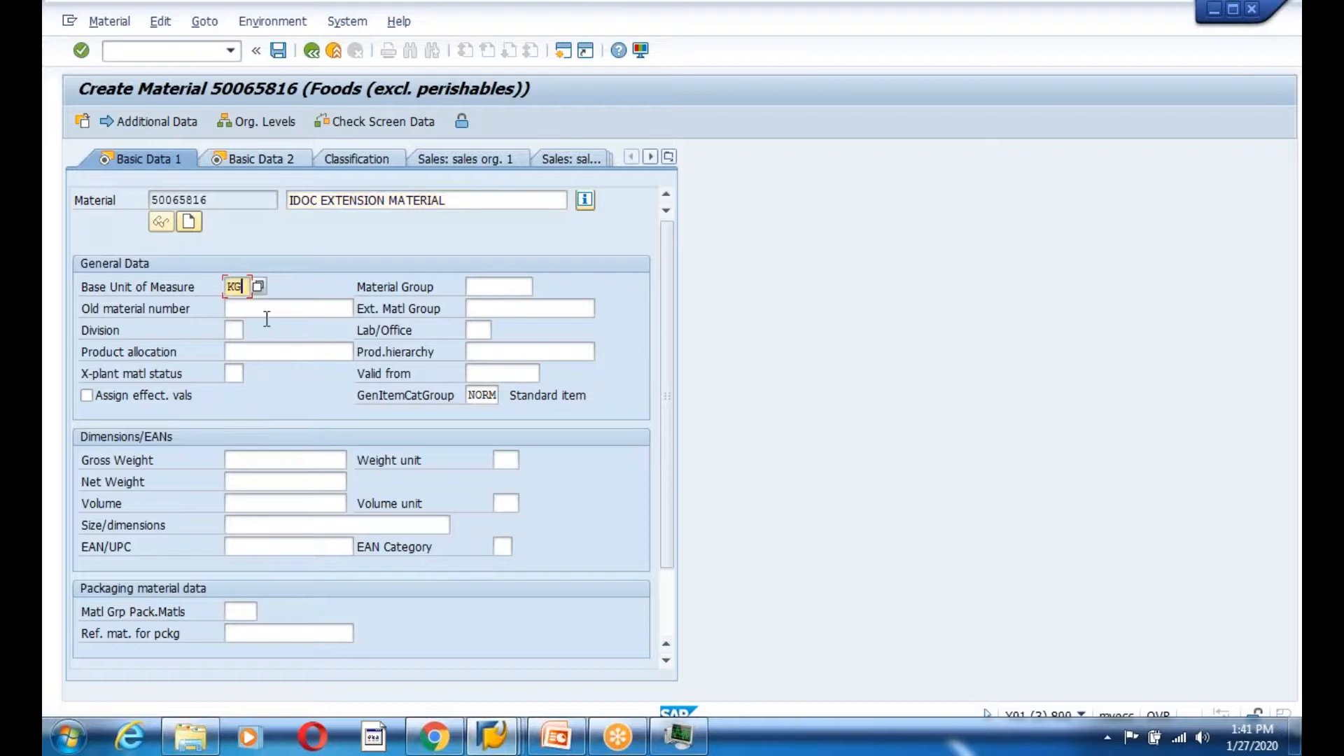
Set the material's gross weight and net weight to 1 with weight unit KG, and confirm the basic data
click(247, 460)
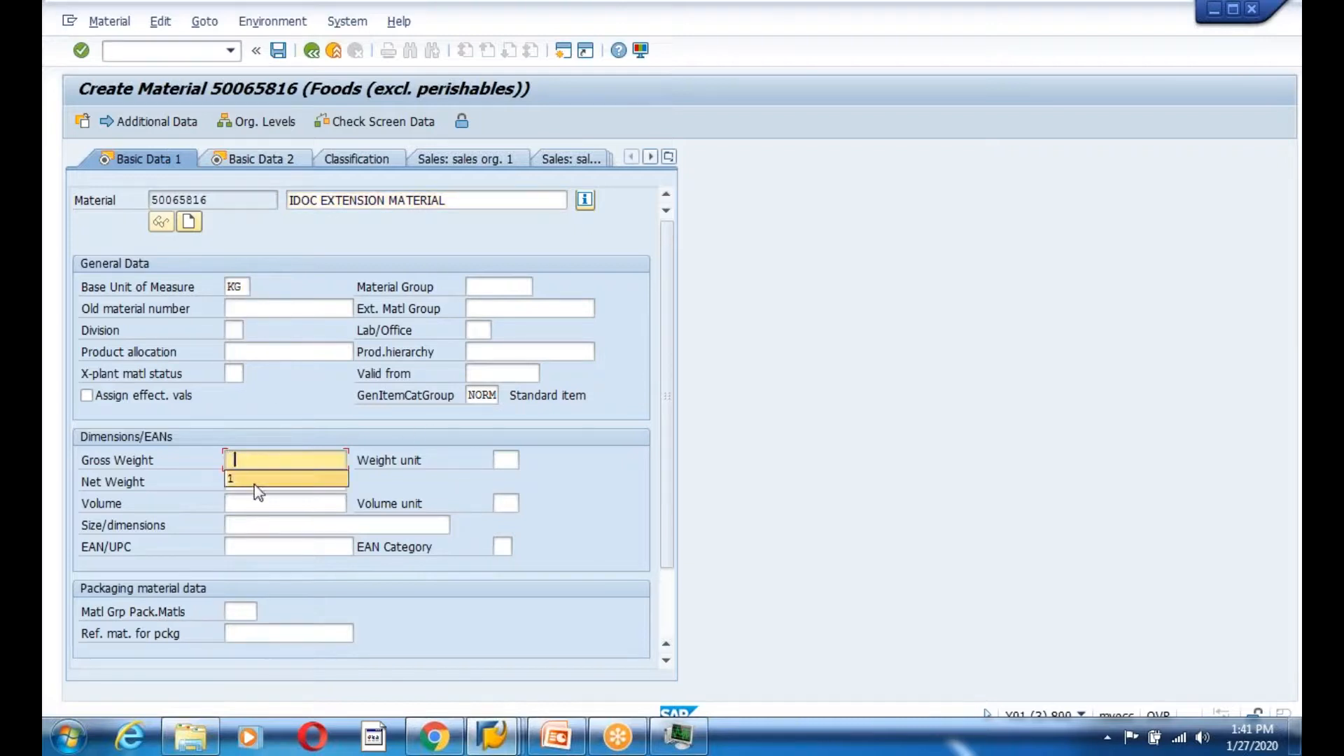
text(1)
click(258, 483)
text(1)
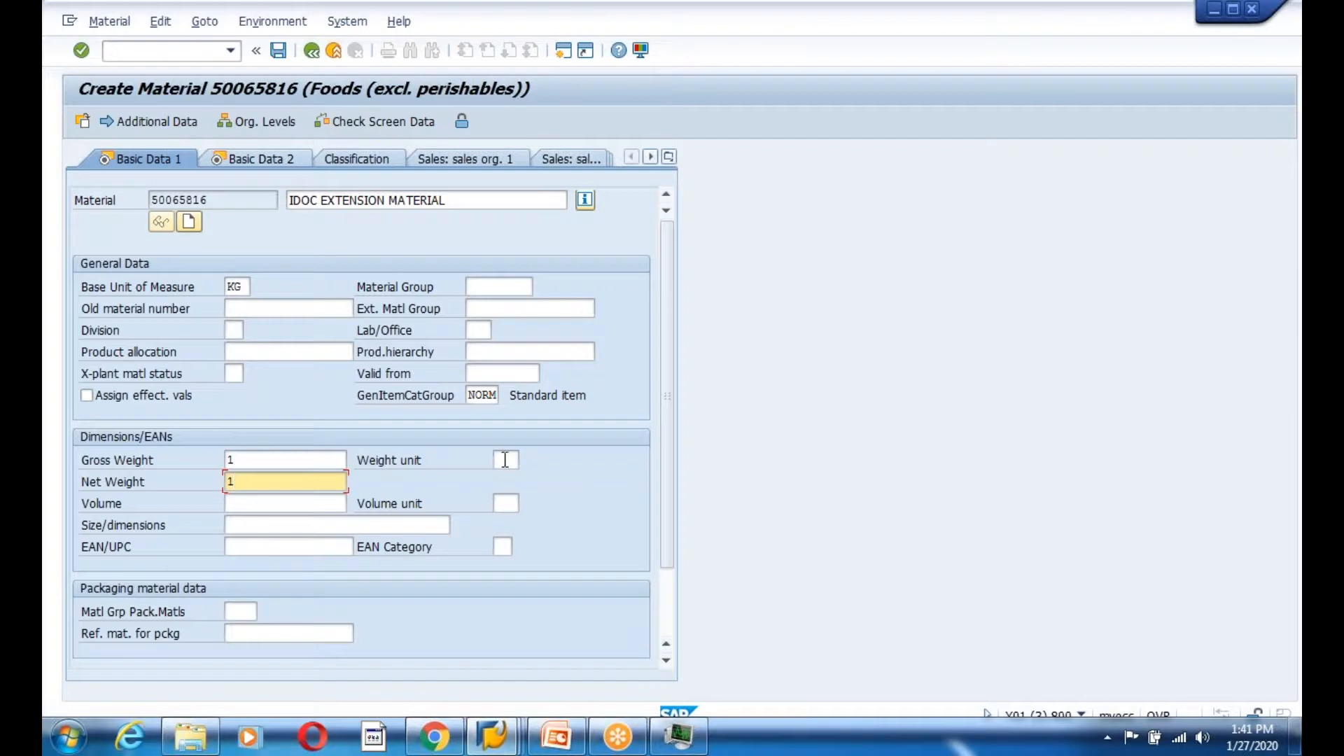
click(504, 460)
click(526, 488)
key(Return)
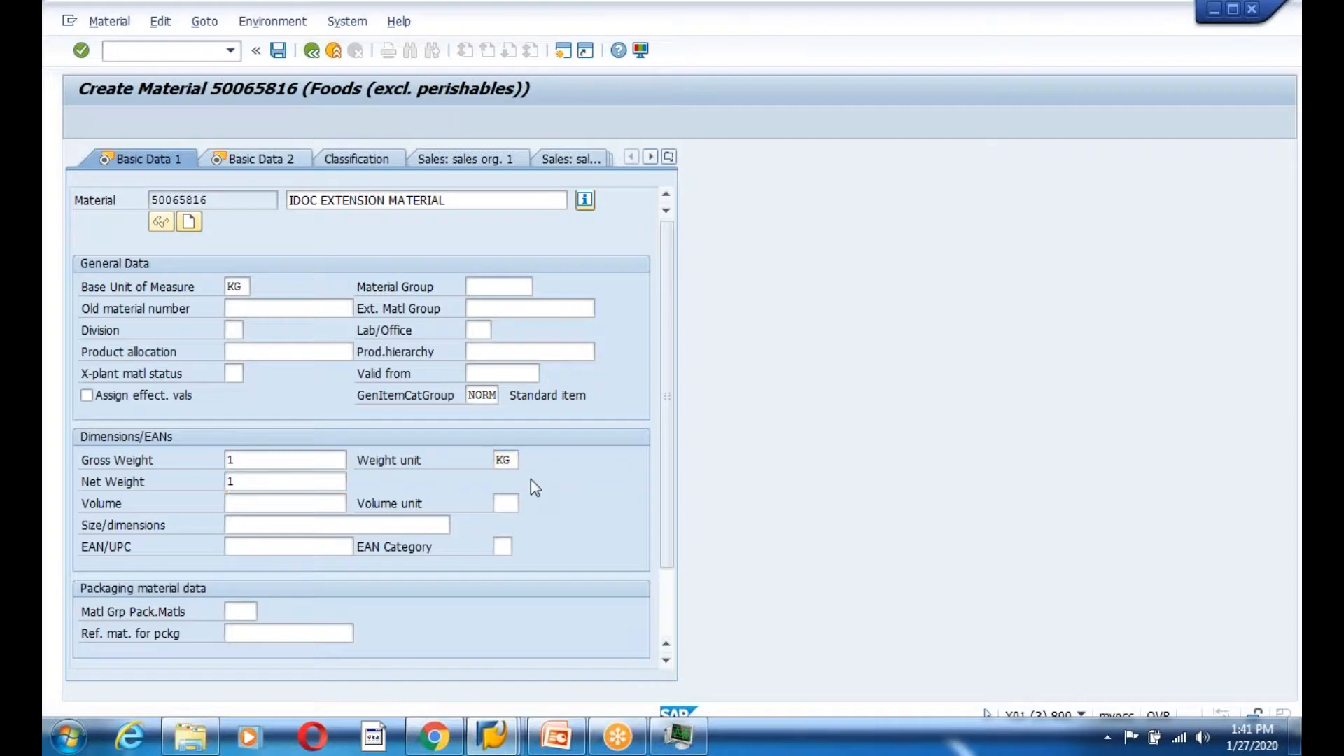
Examine the Basic Data 2 fields and the list of views available for the new material
scroll(600, 428, down, 3)
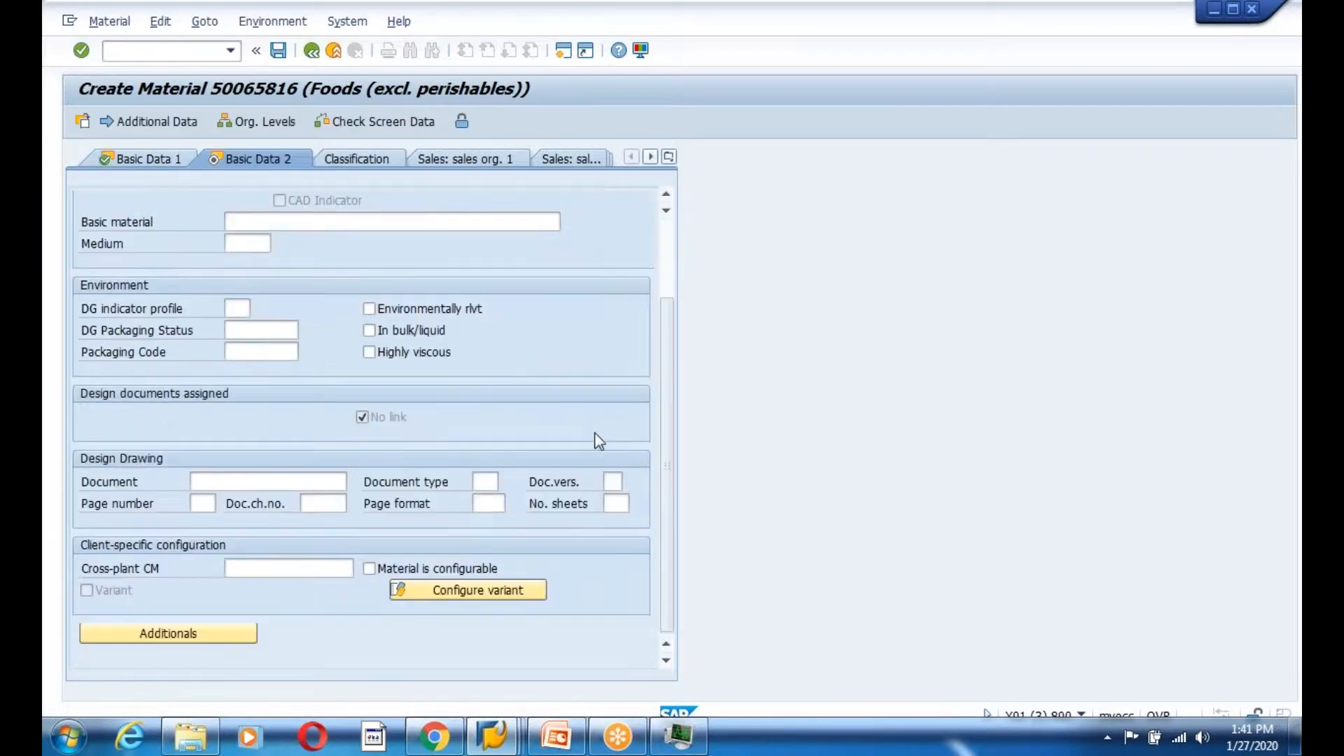
scroll(599, 439, up, 3)
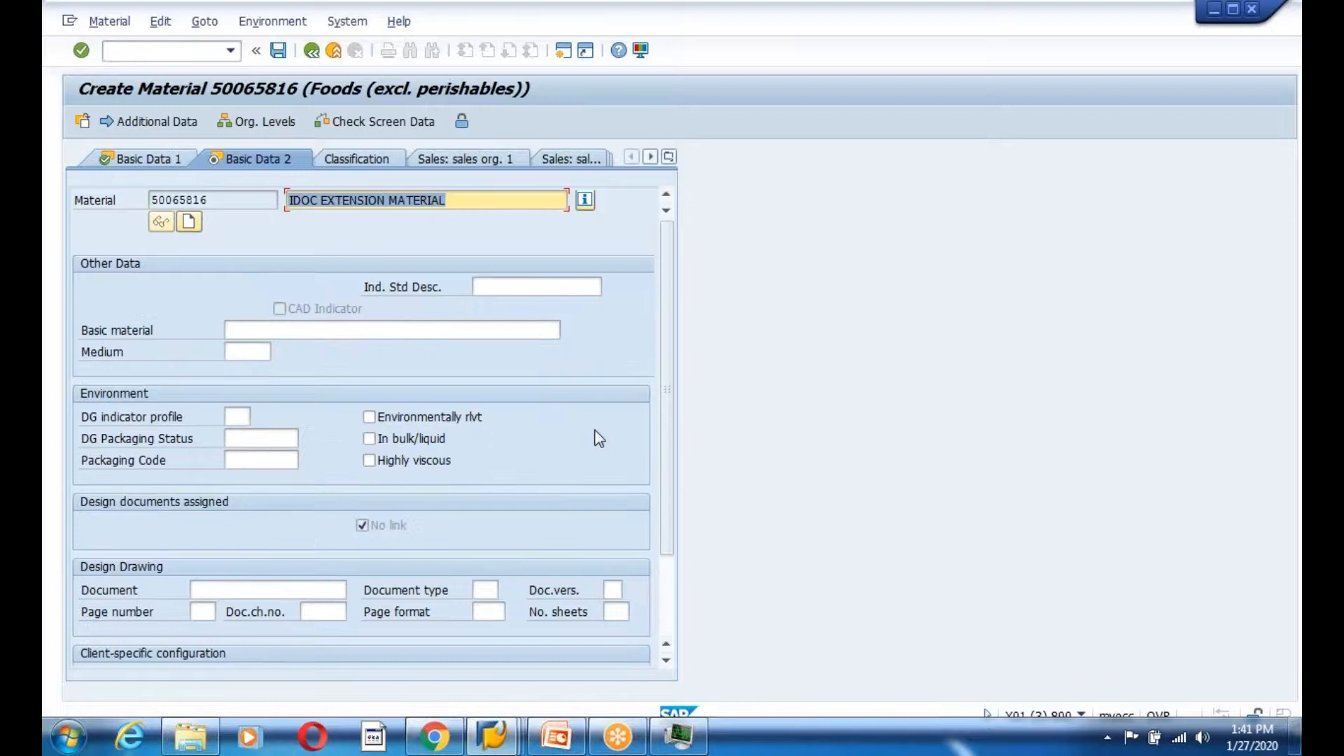
click(669, 156)
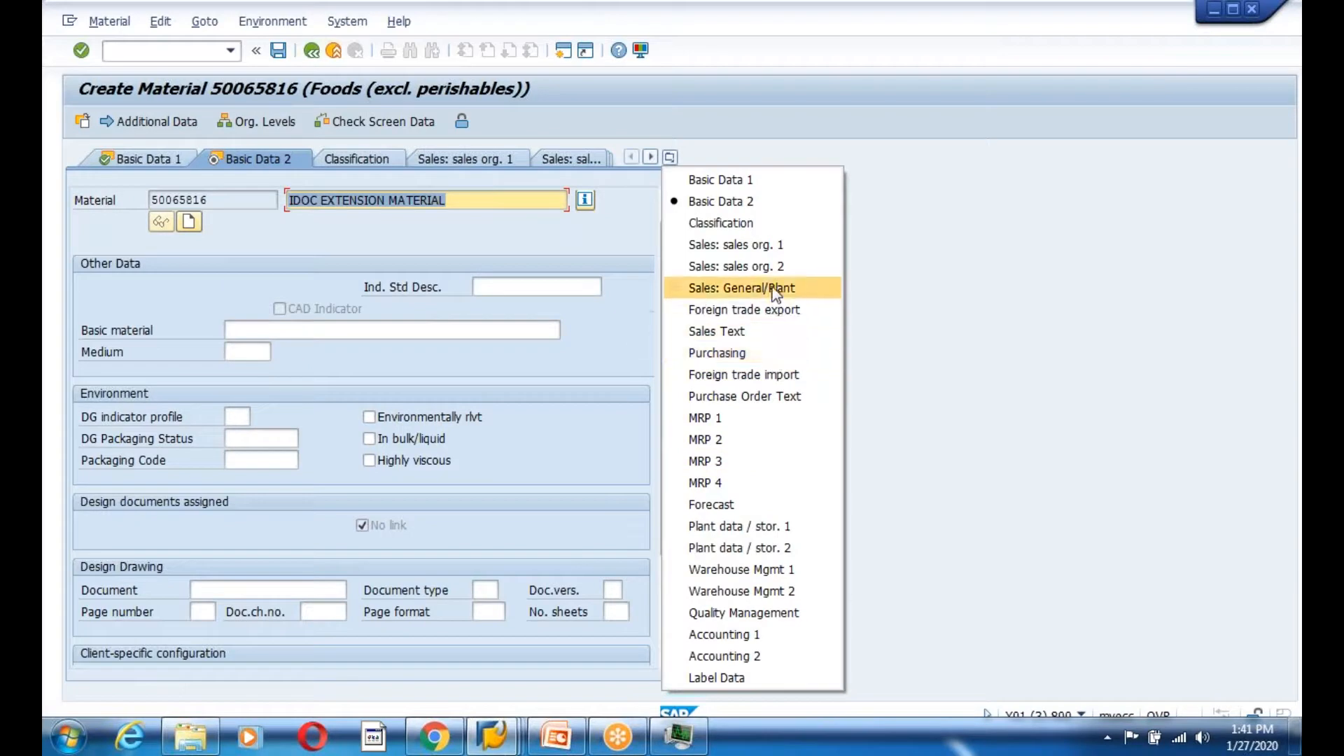
click(582, 392)
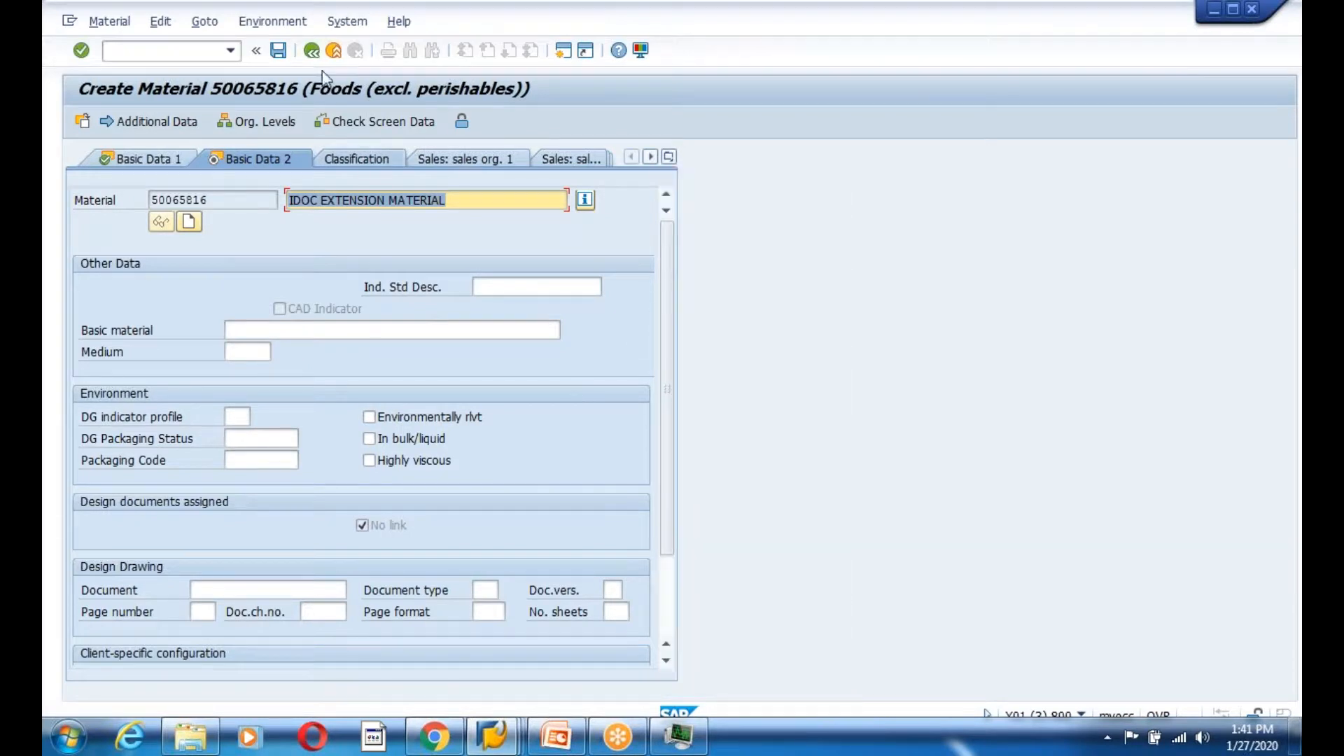
Save the new IDOC EXTENSION MATERIAL and open material 50065816 for immediate change
click(276, 52)
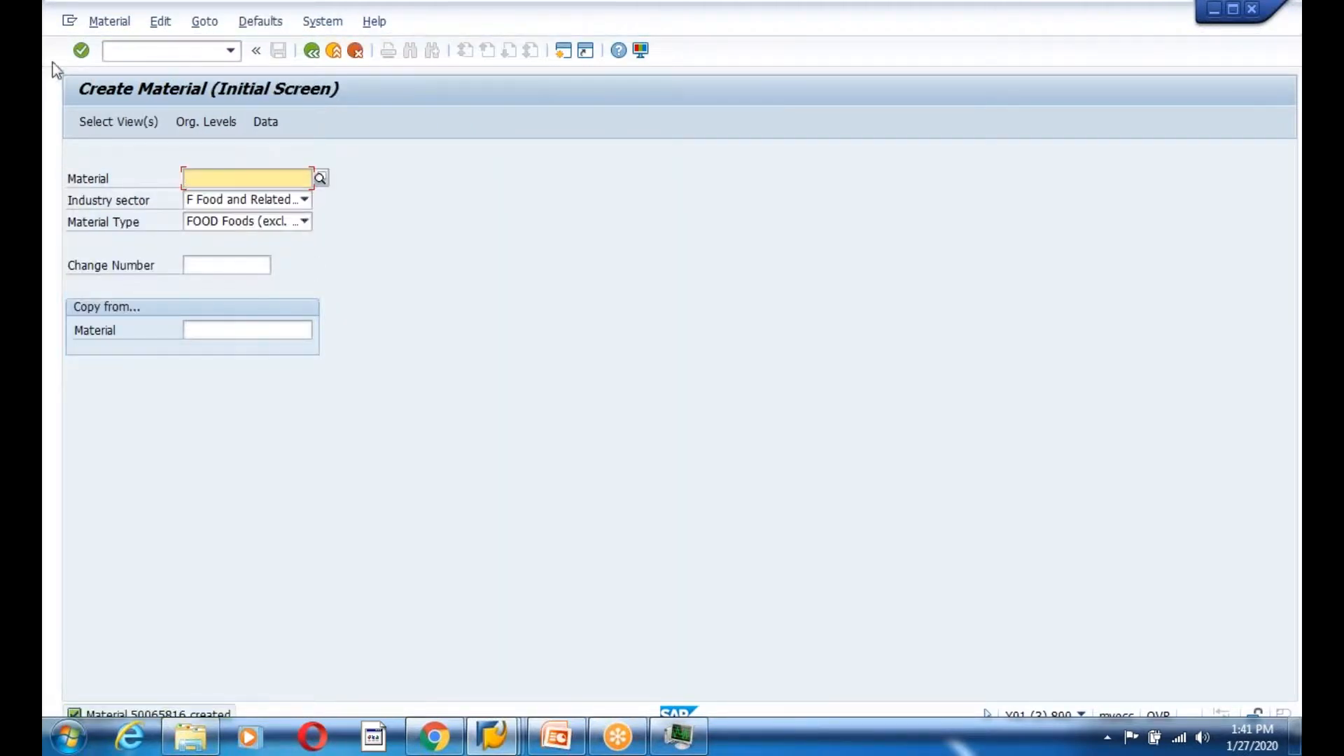
click(105, 22)
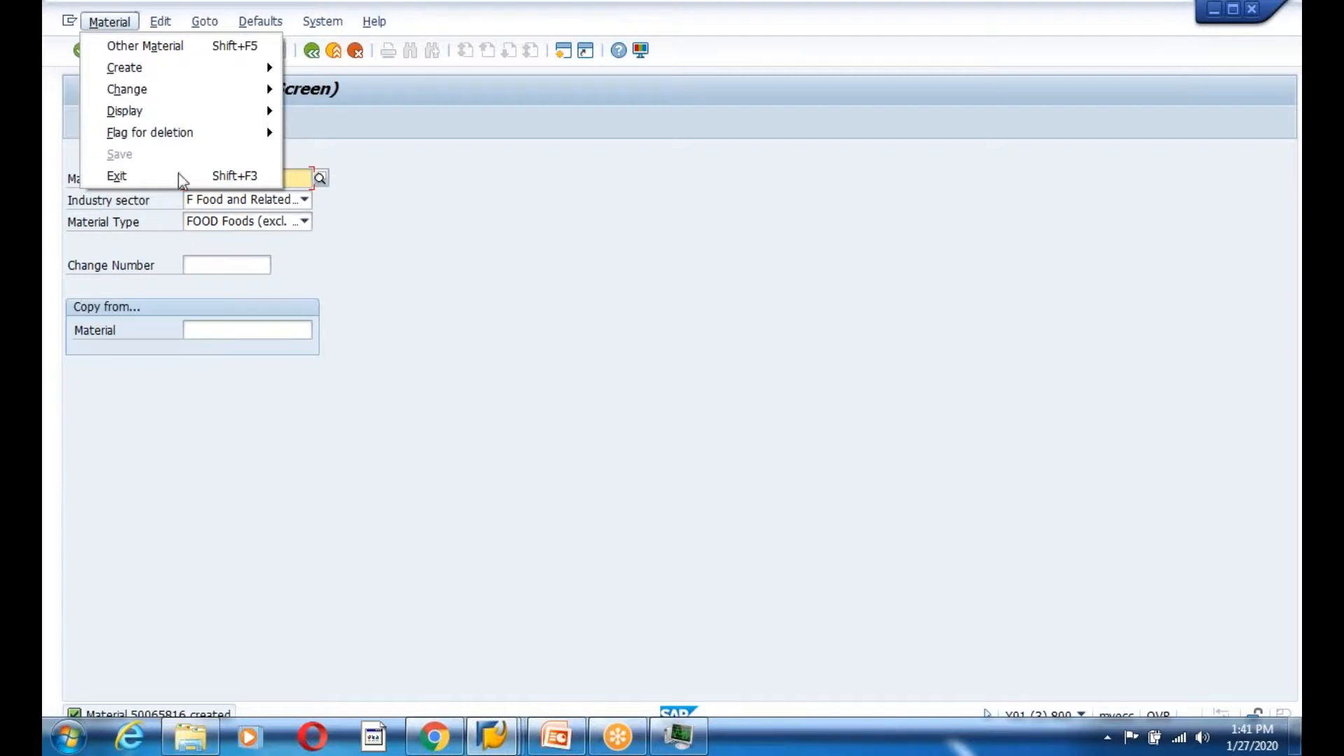
mouse_move(207, 94)
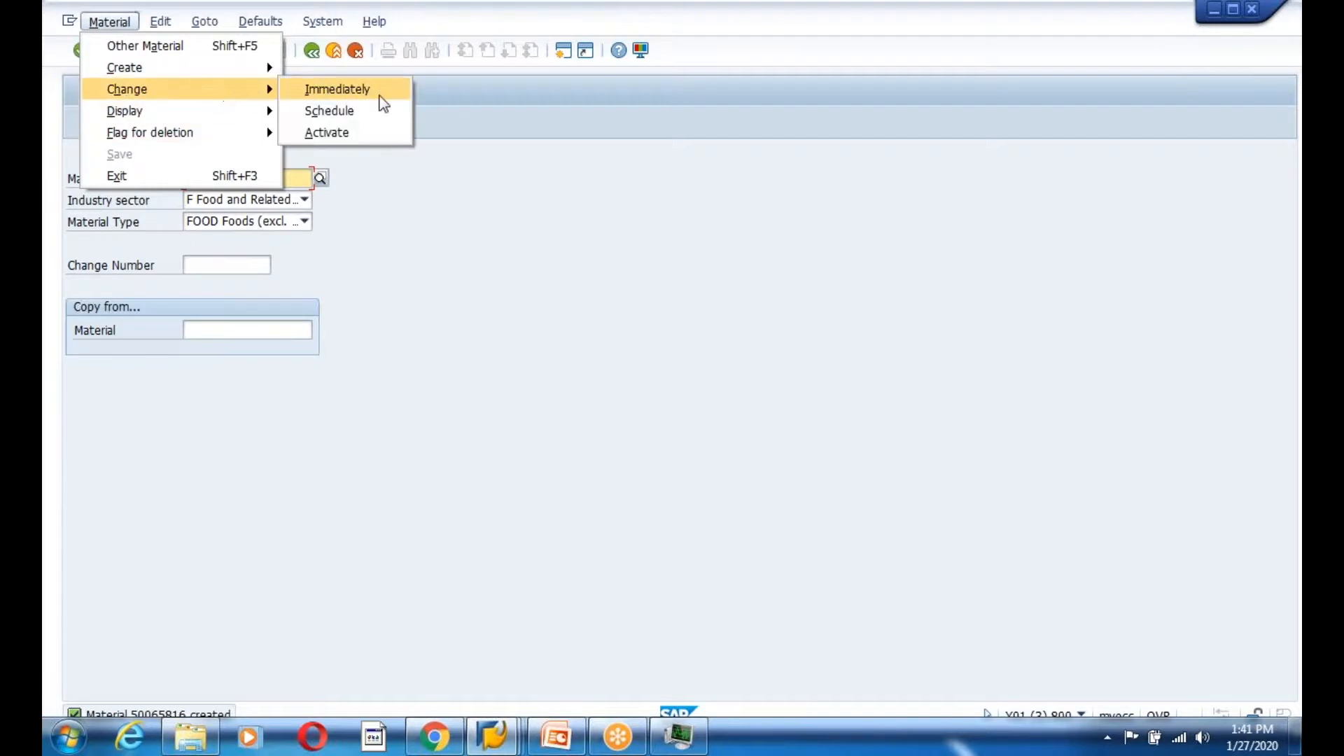
click(371, 94)
key(Return)
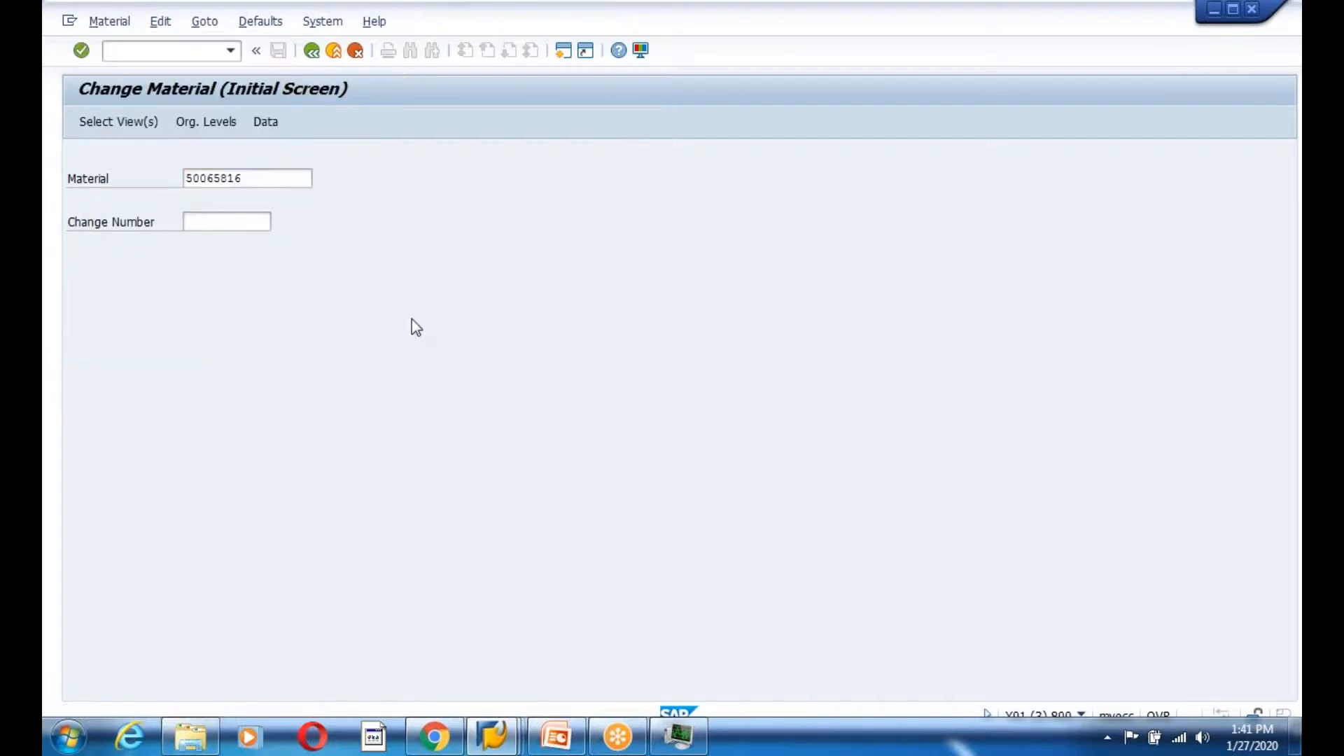
Open the material's Basic Data 1, Basic Data 2 and General Plant Data / Storage 1 views and try to display Plant data / stor. 1
click(346, 252)
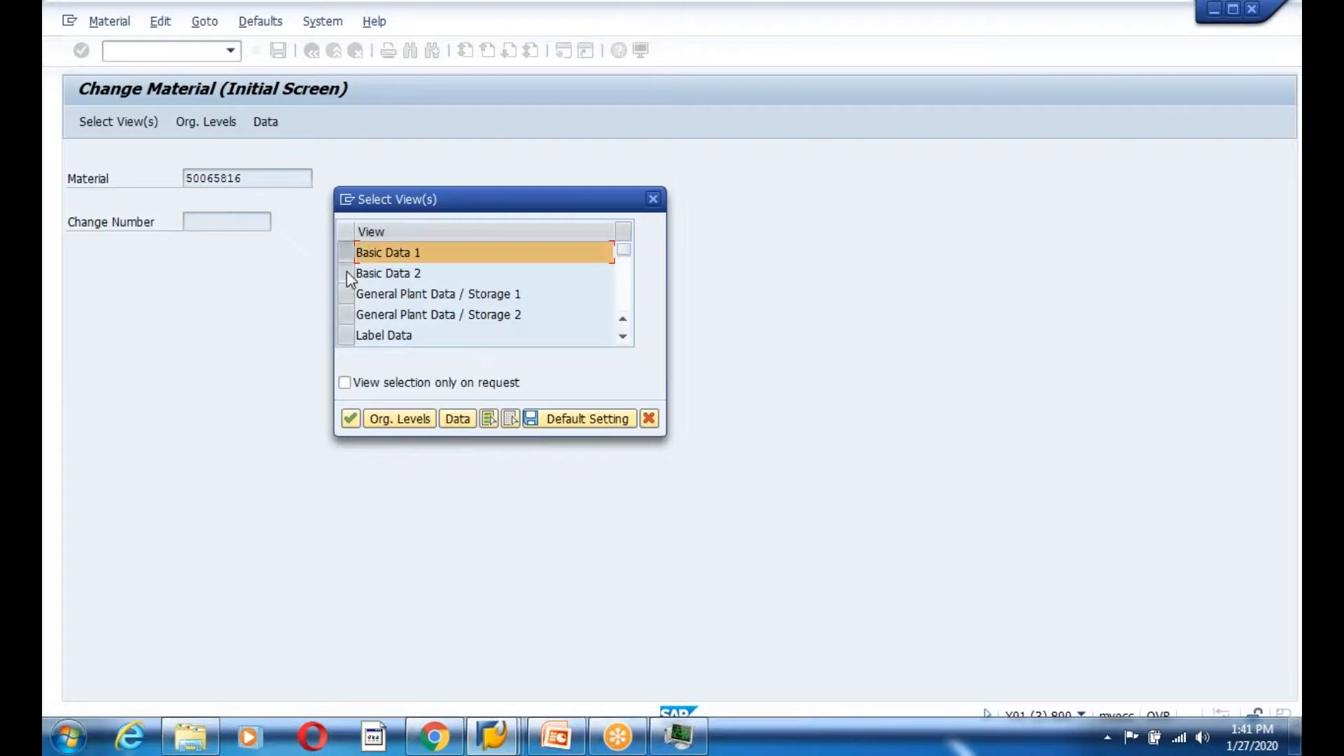
click(347, 273)
click(351, 297)
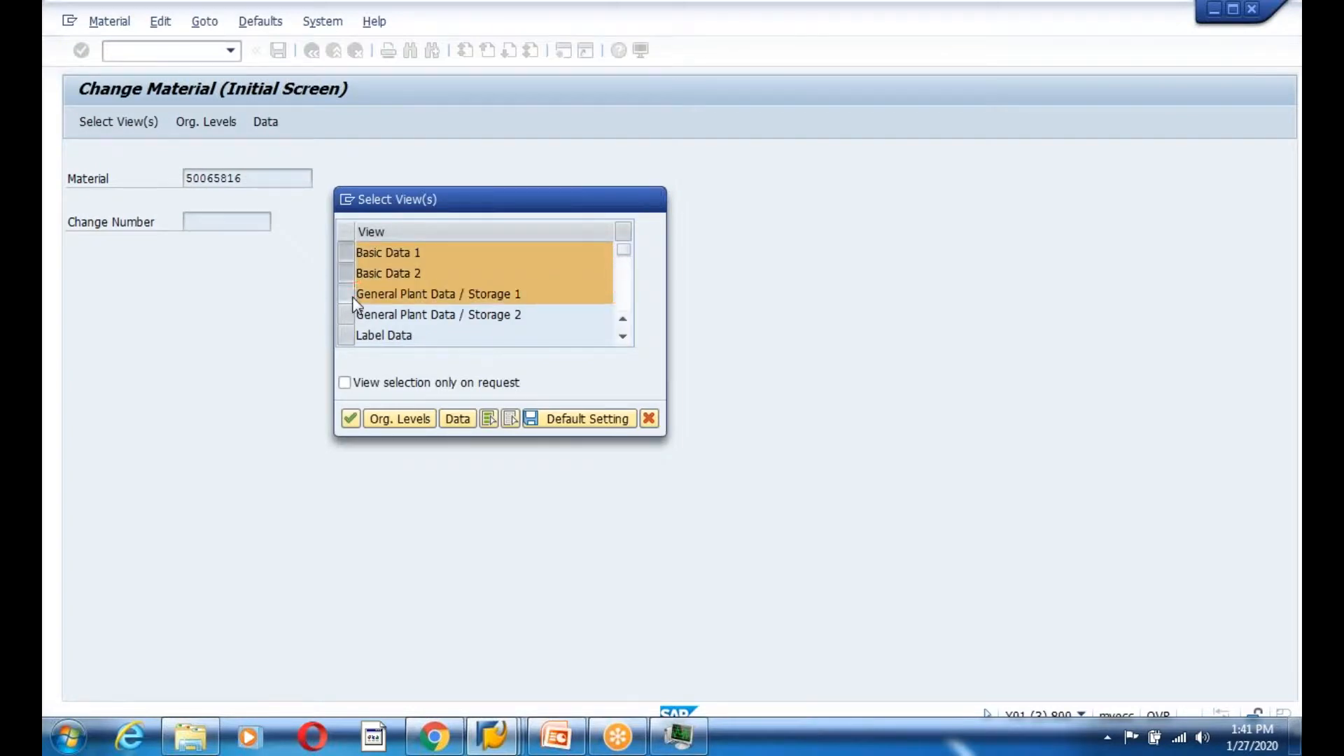
key(Return)
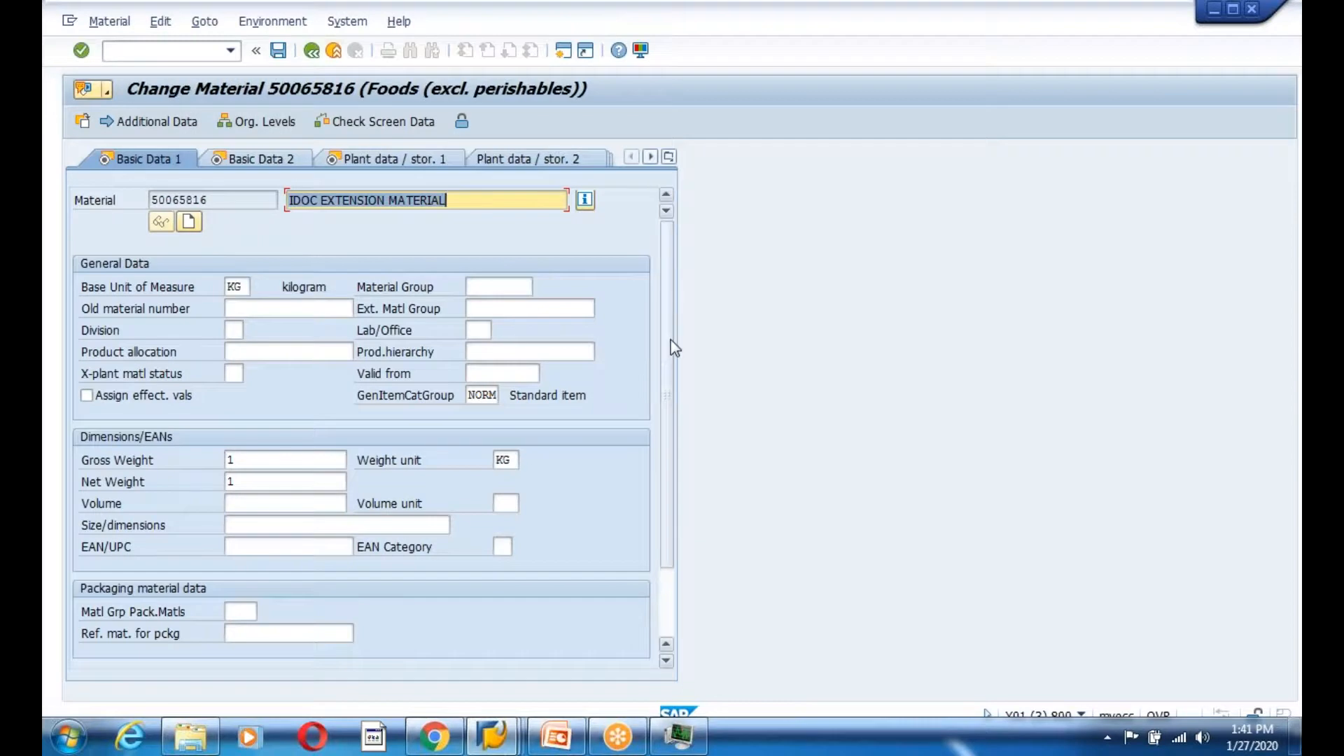
scroll(672, 350, down, 2)
scroll(671, 350, up, 2)
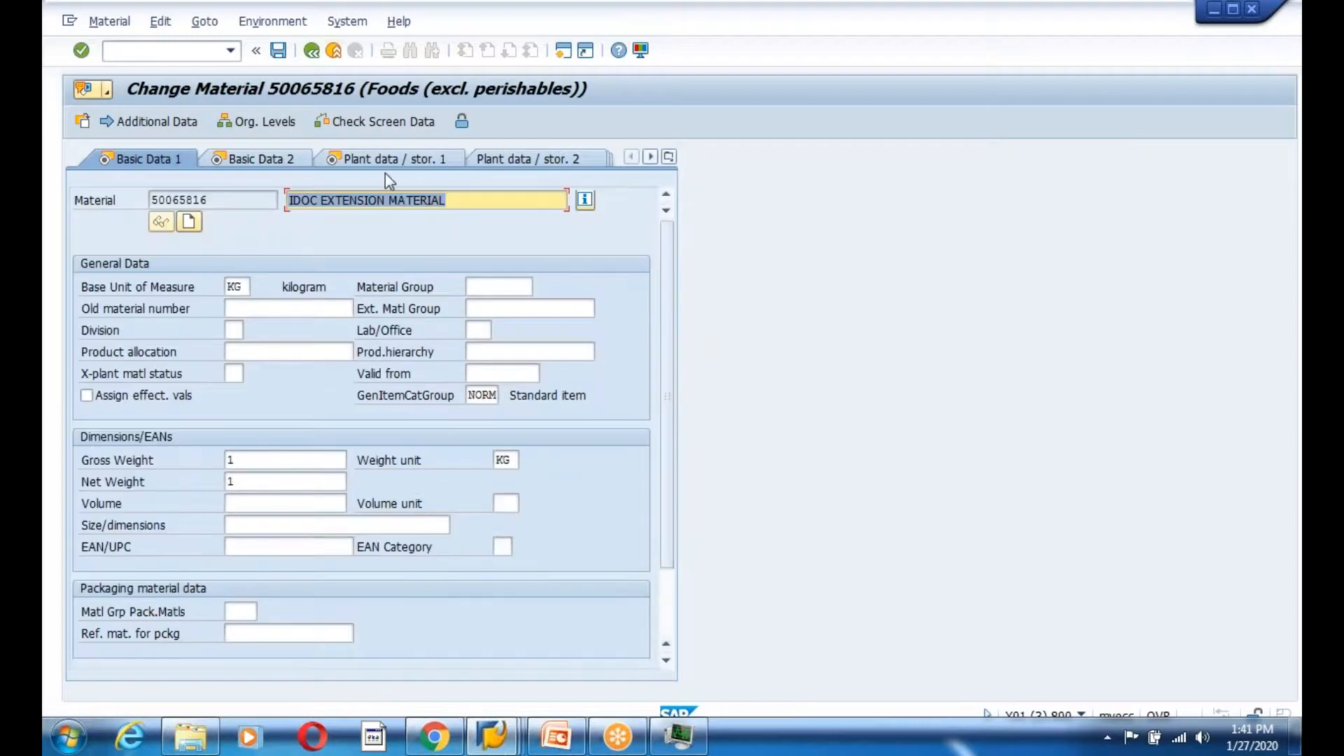
click(402, 161)
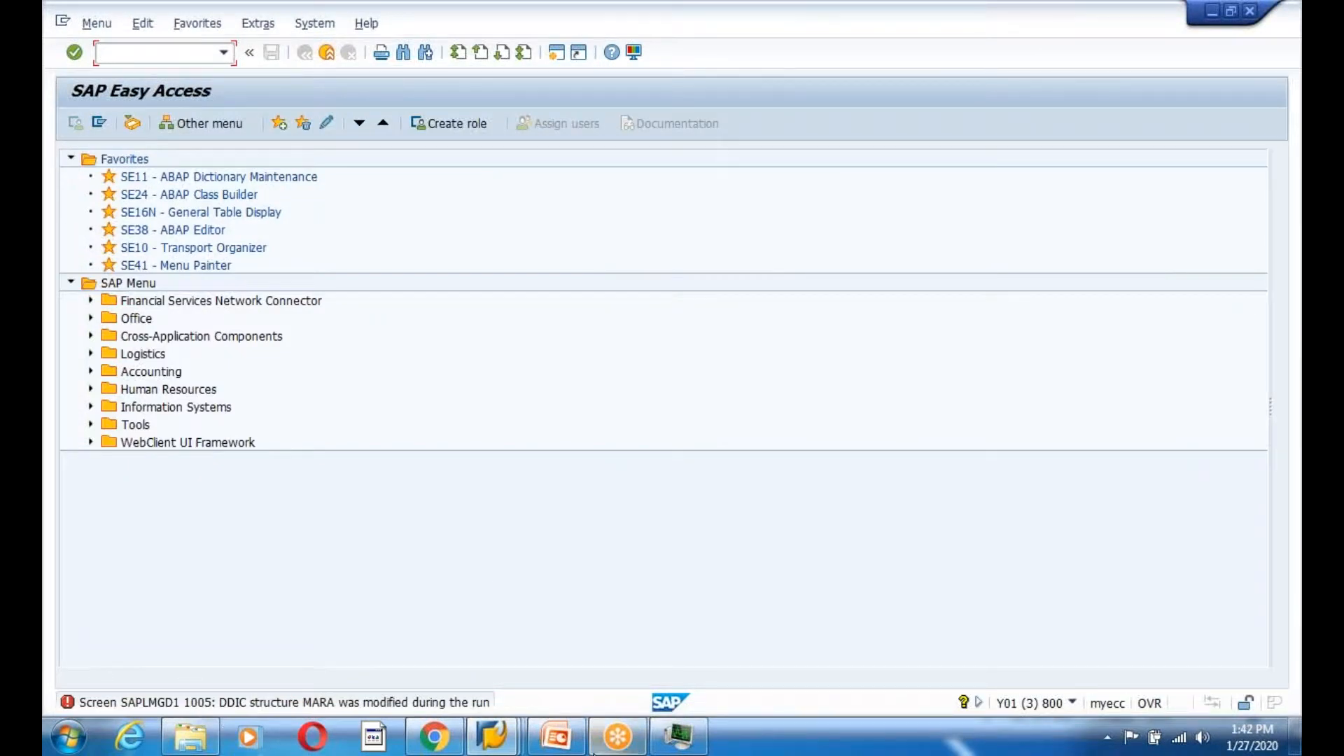
Switch to the ABAP Editor session and activate screen 1005 of function group MGD1
click(492, 736)
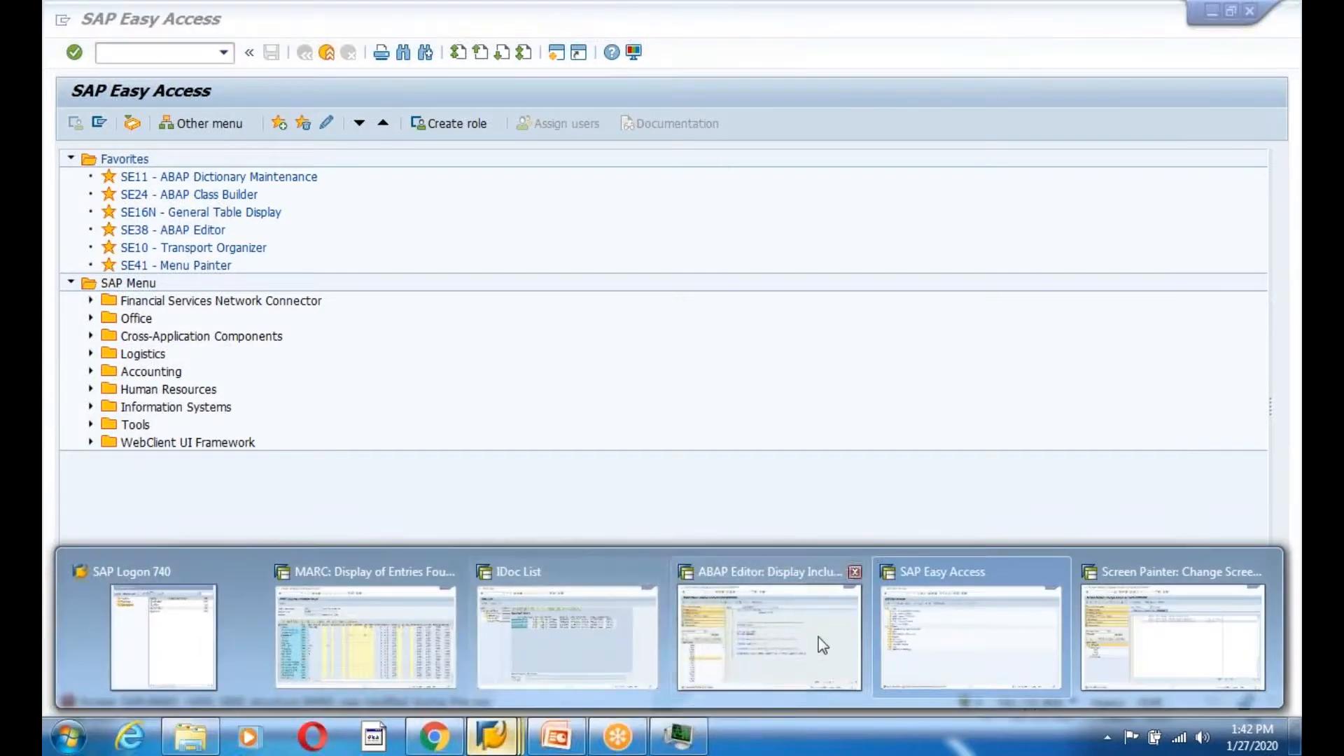
click(762, 644)
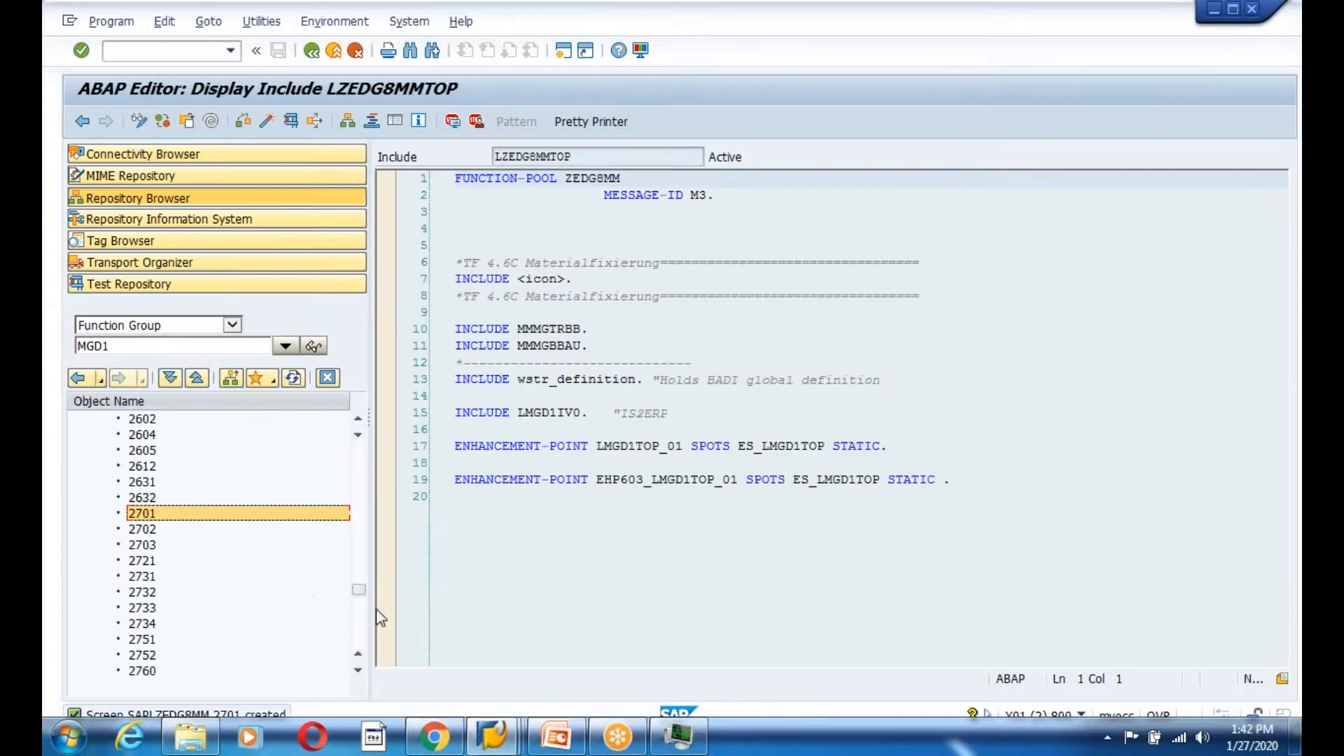
drag(359, 590, 369, 490)
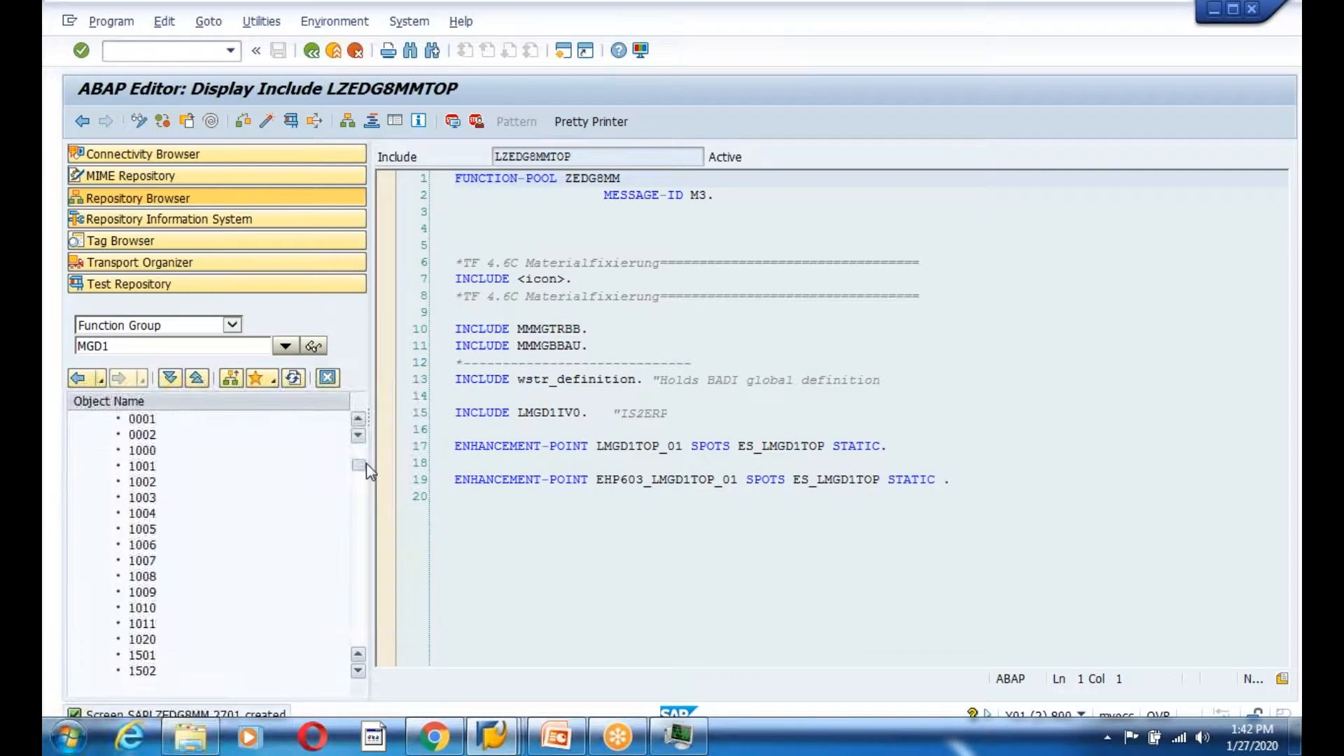
mouse_move(367, 464)
mouse_down()
mouse_move(367, 481)
mouse_move(367, 468)
mouse_up()
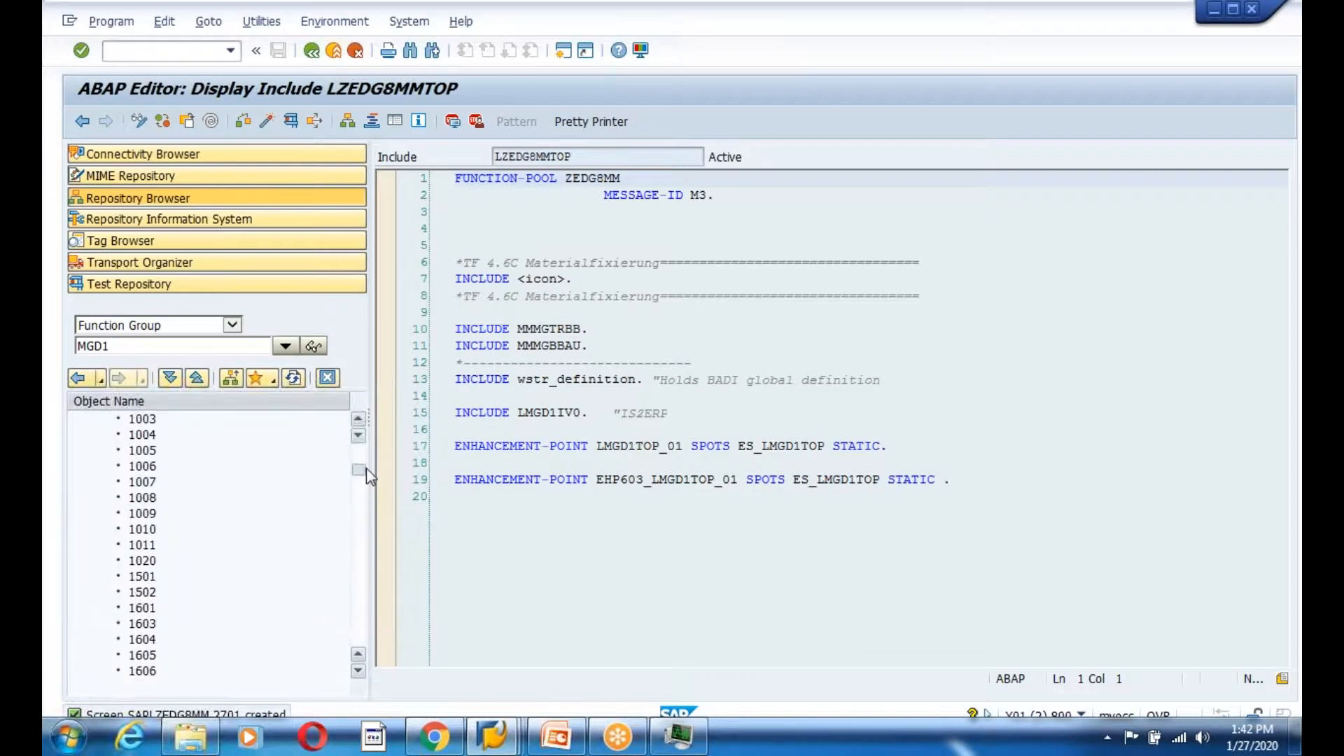
click(143, 455)
right_click(145, 459)
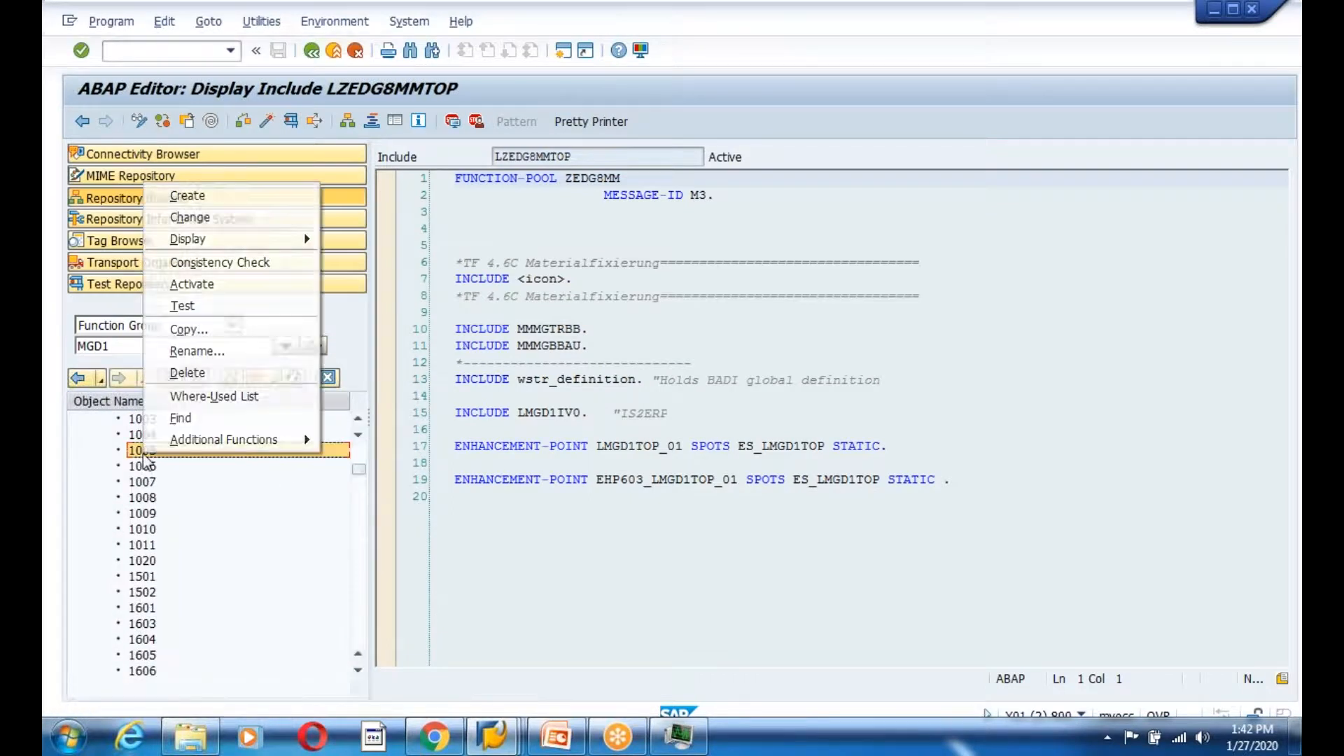
click(207, 287)
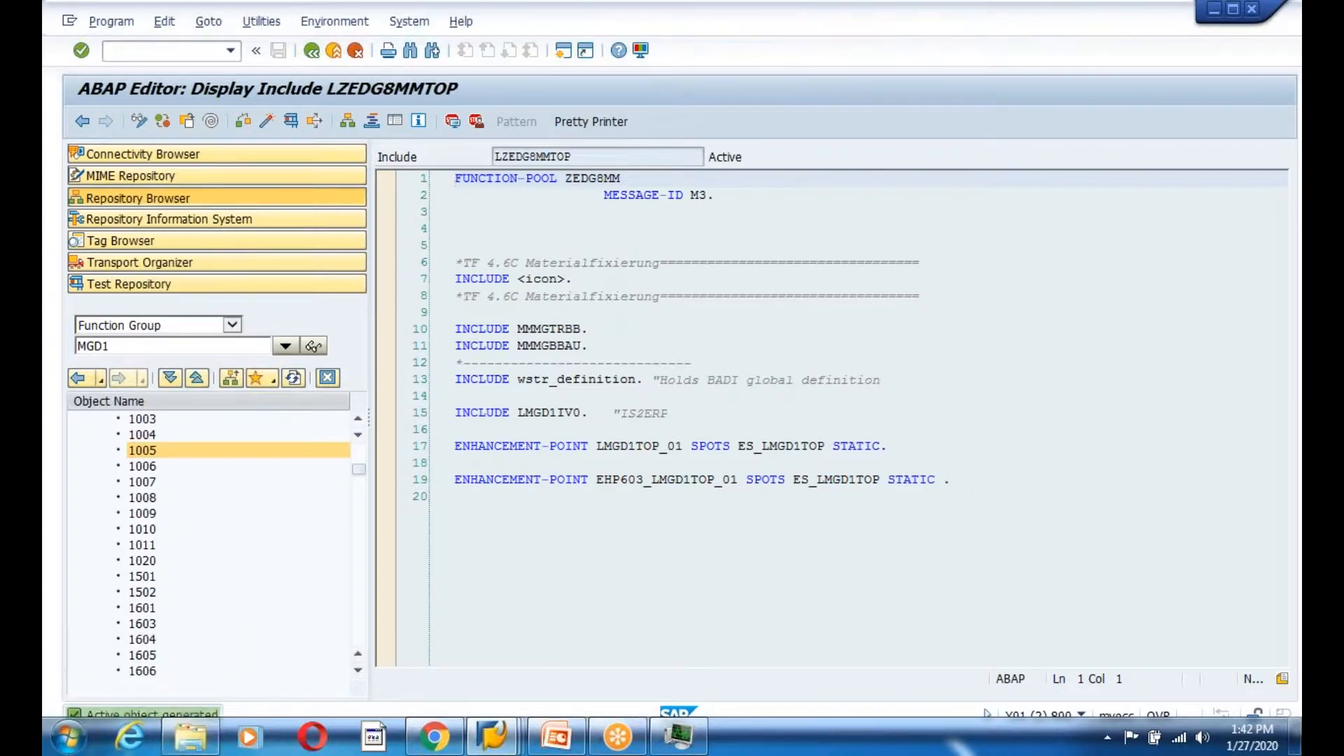
Return to the SAP Easy Access session and reopen material 50065816 in Change Material up to its view selection
click(494, 737)
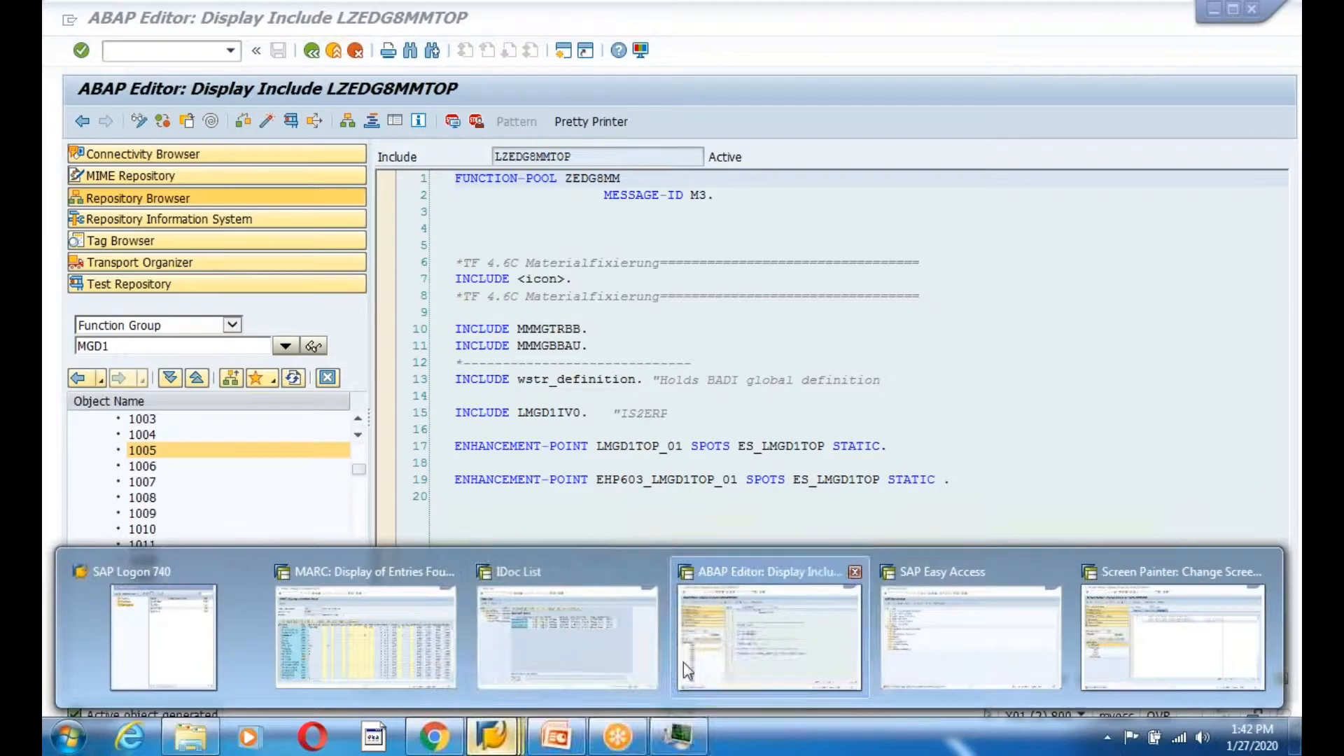
mouse_move(949, 652)
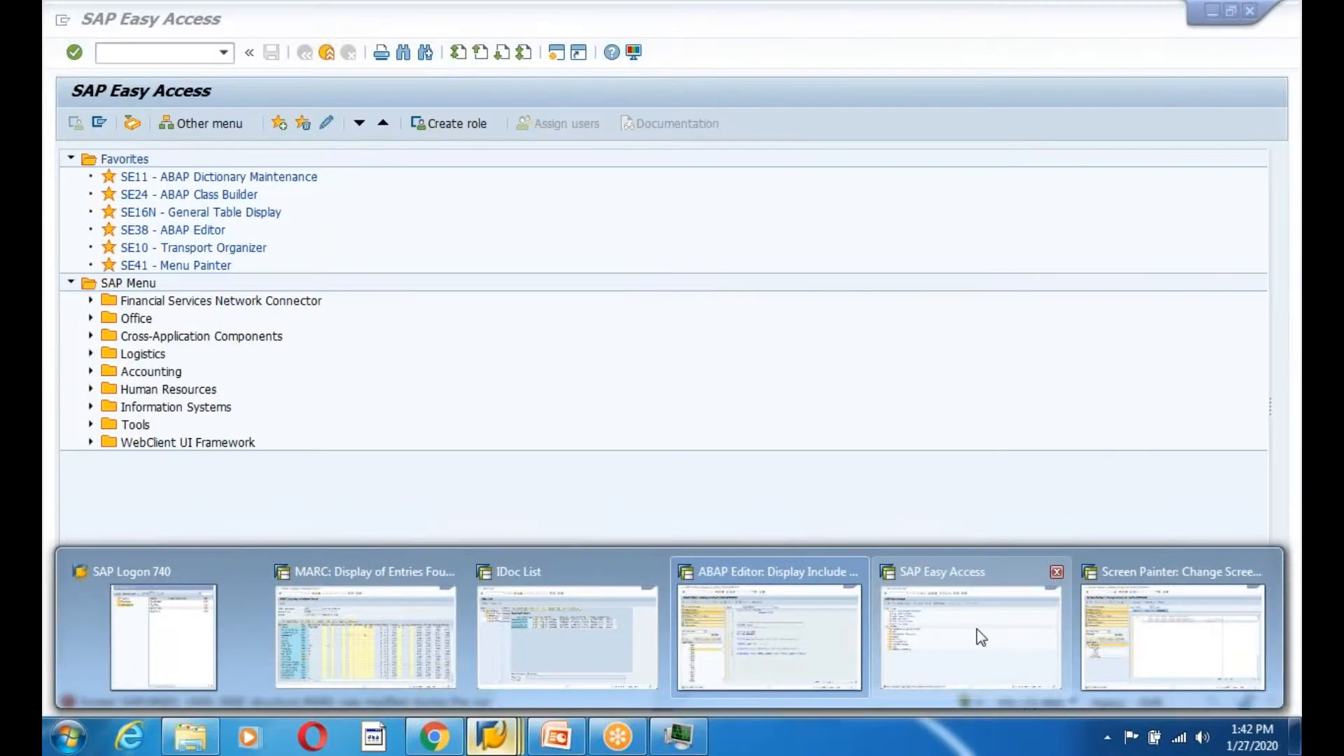
click(946, 624)
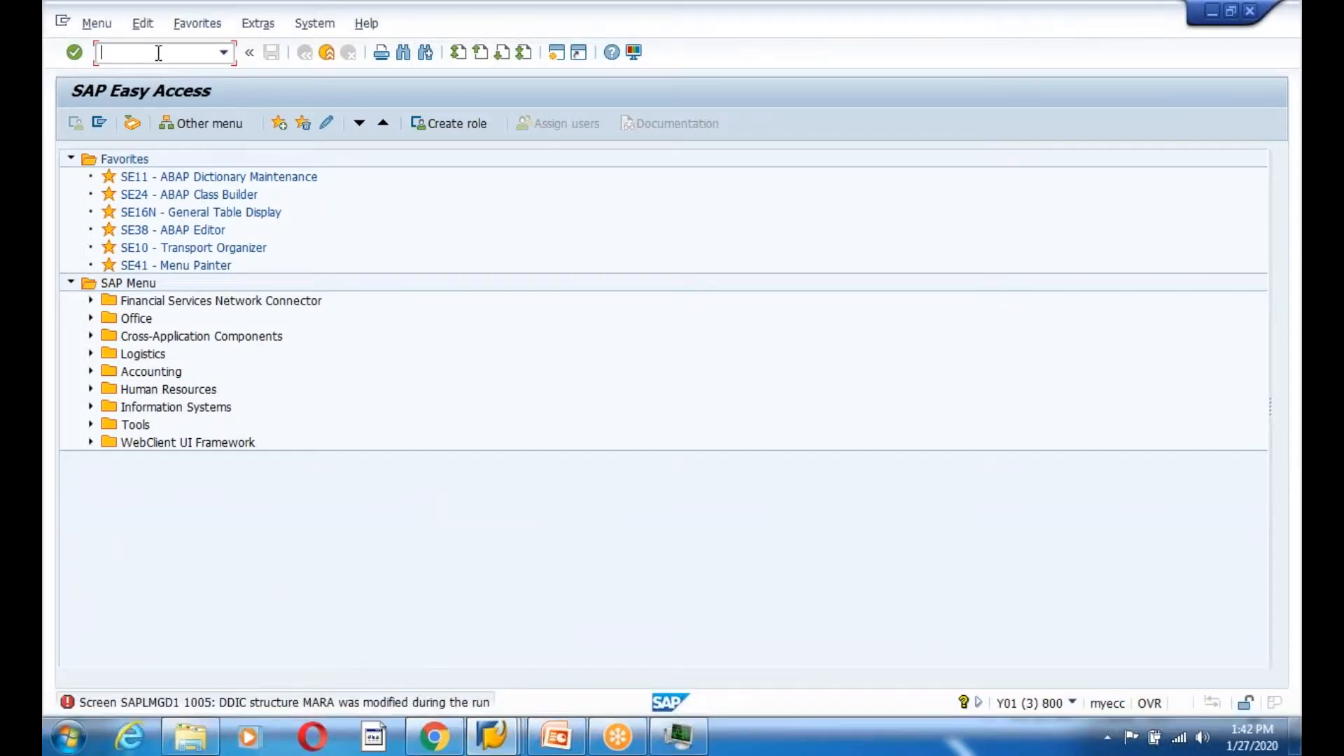
key(Return)
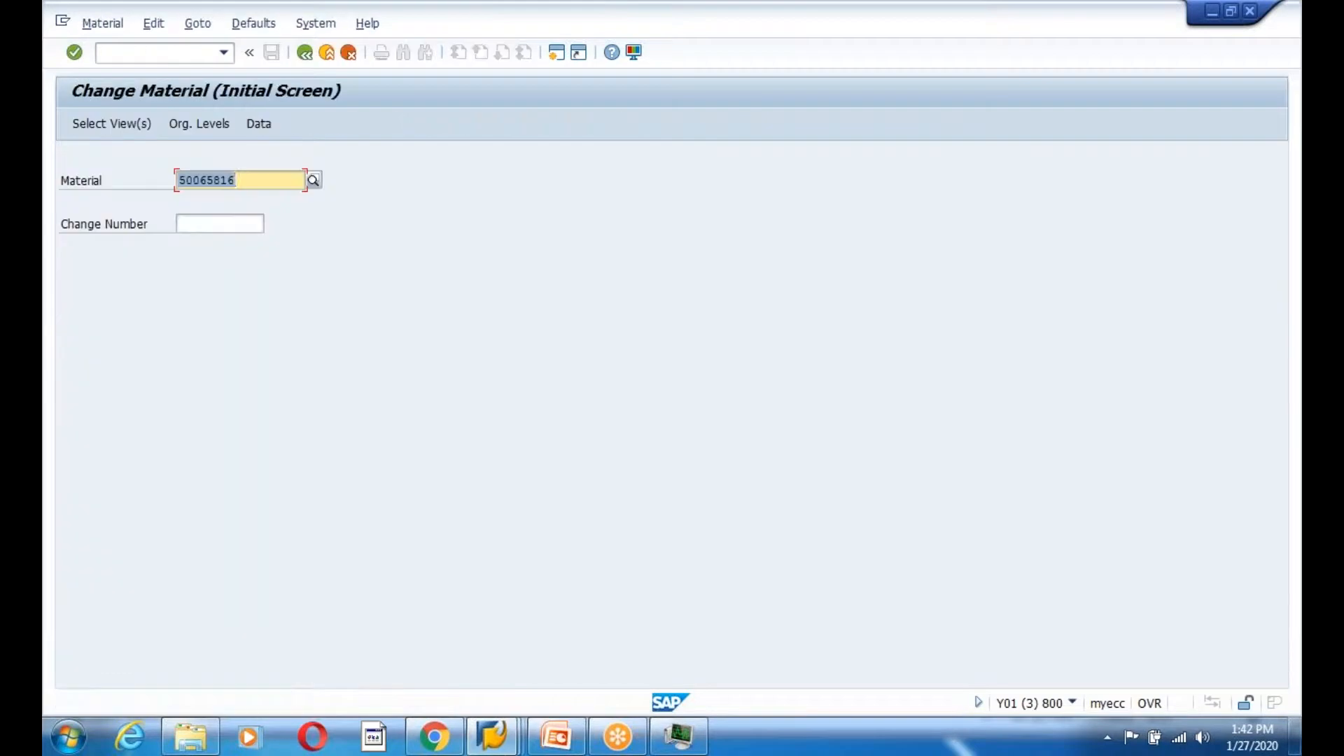
key(Return)
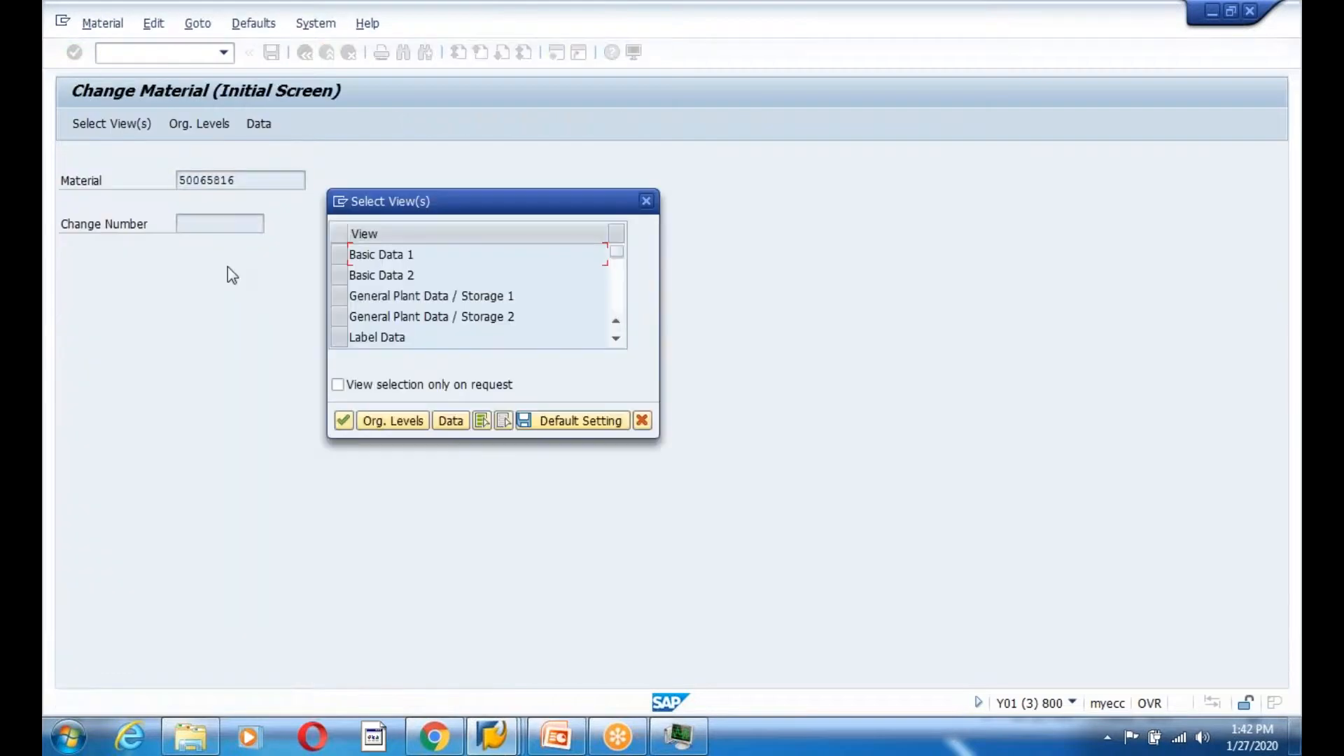
Choose the Basic Data 1, Basic Data 2 and General Plant Data / Storage 1 views and try again to display Plant data / stor. 1
click(339, 254)
click(339, 275)
click(341, 296)
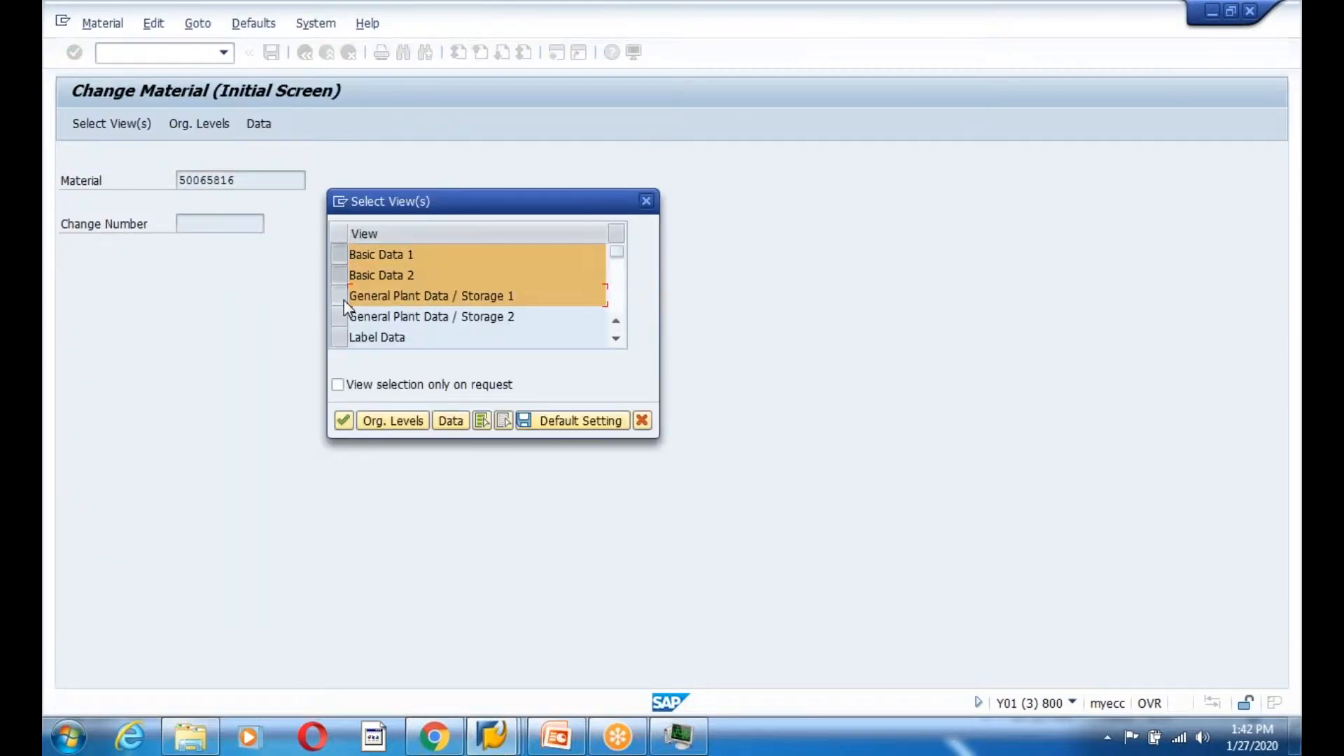
key(Return)
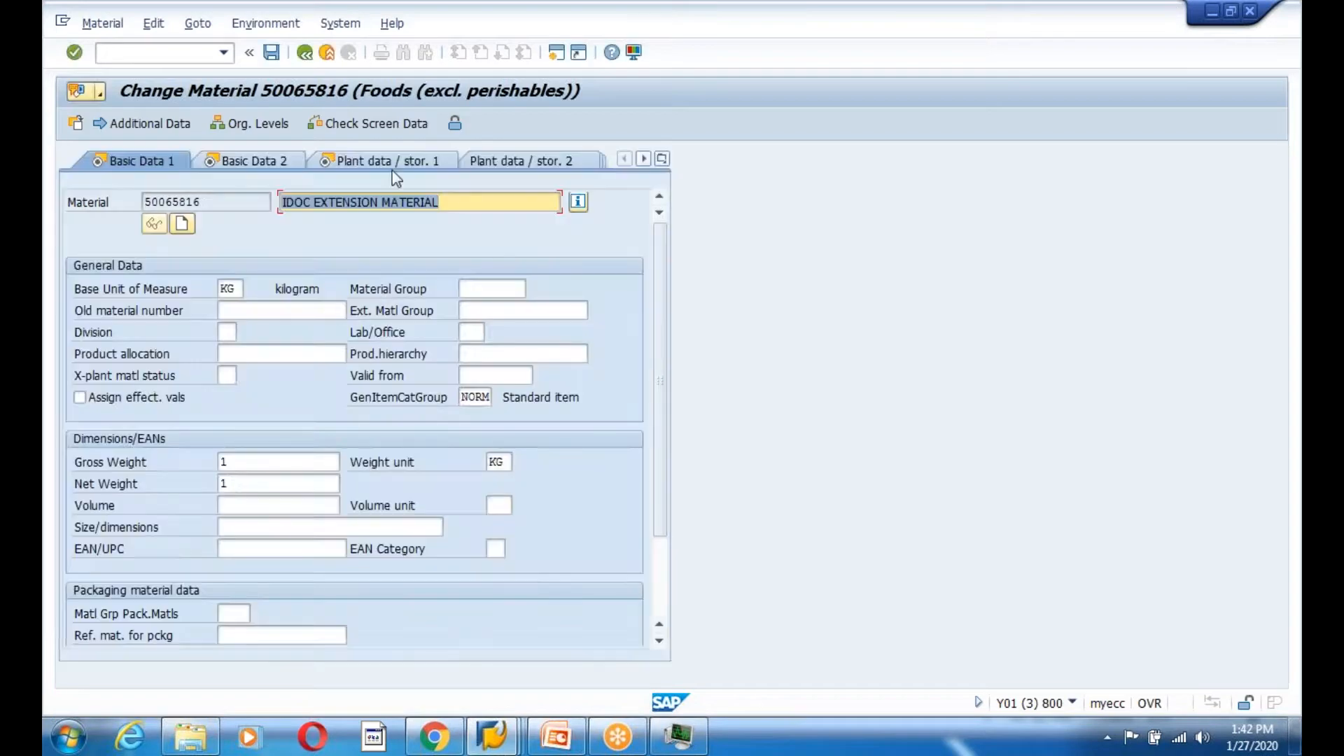
click(393, 168)
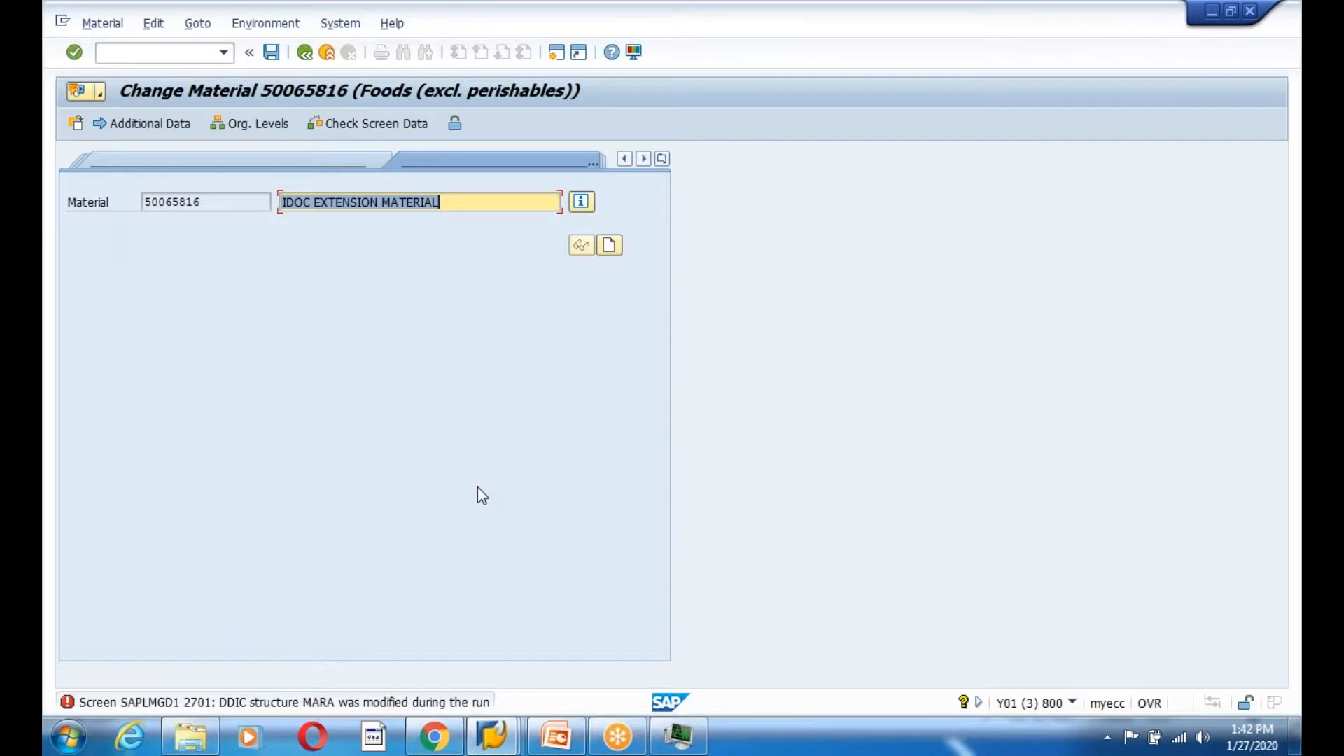
Return to the ABAP Editor session and activate screen 2701 of function group MGD1
key(alt+Tab)
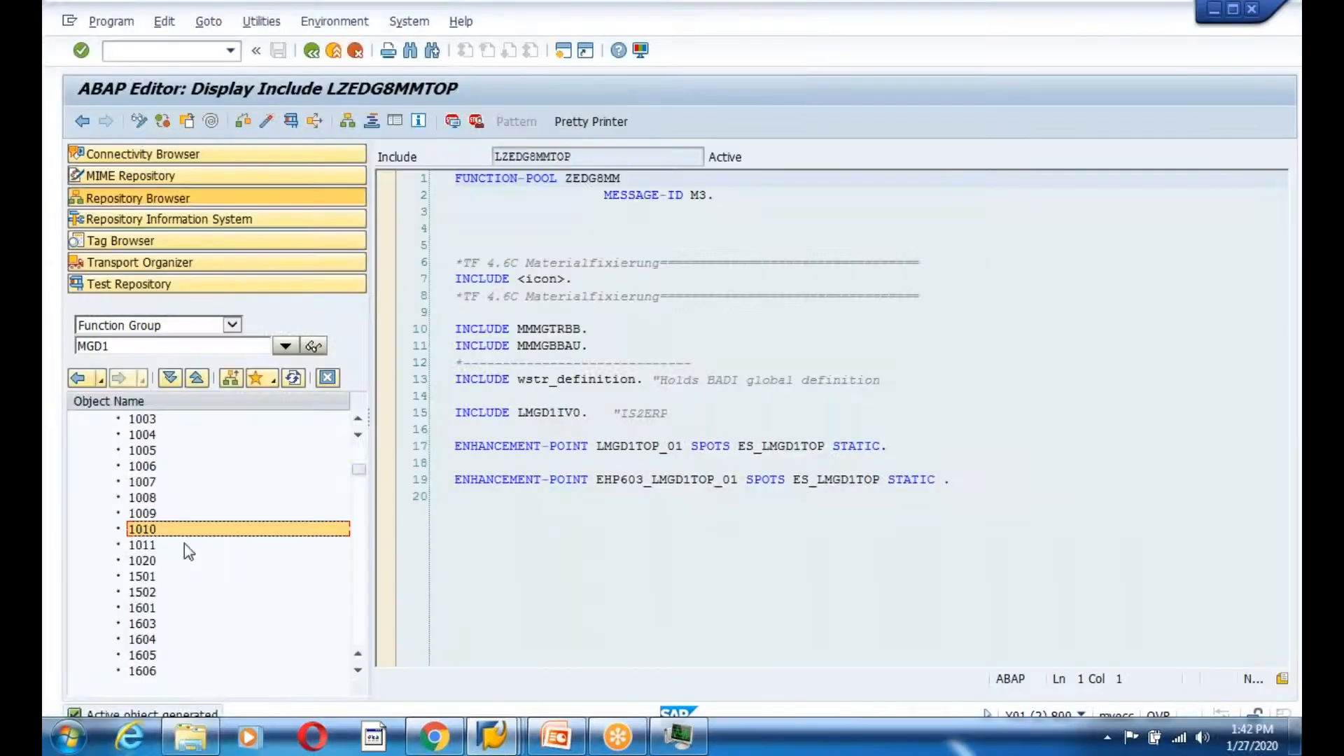
scroll(183, 543, up, 2)
scroll(183, 543, down, 8)
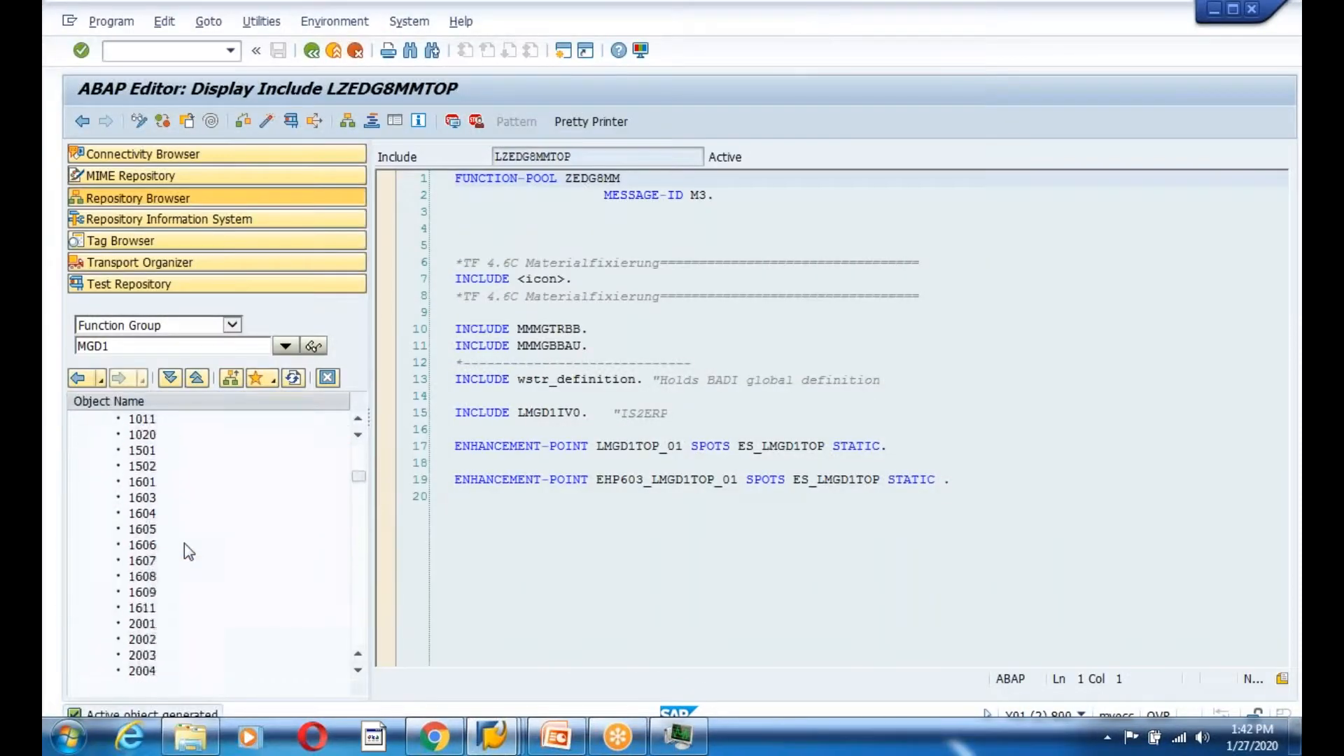
scroll(183, 544, down, 3)
drag(358, 487, 370, 598)
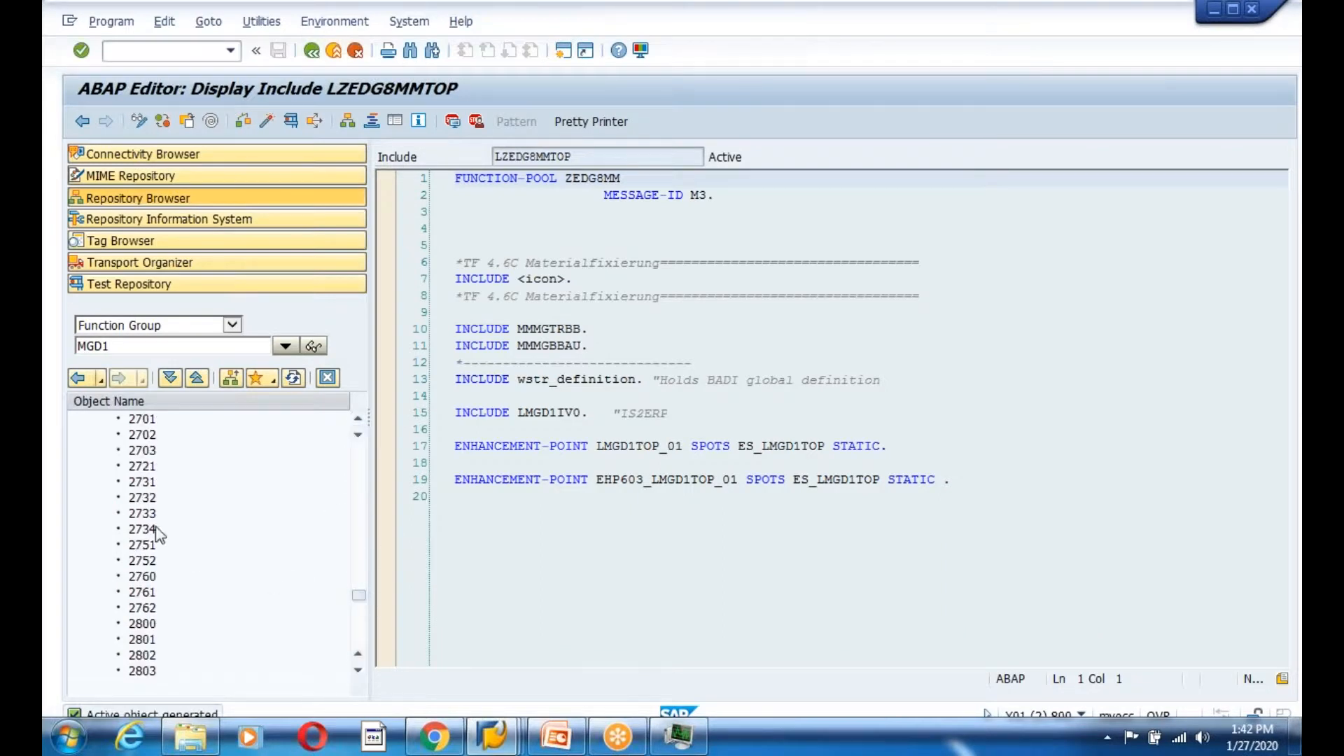
click(136, 424)
right_click(138, 425)
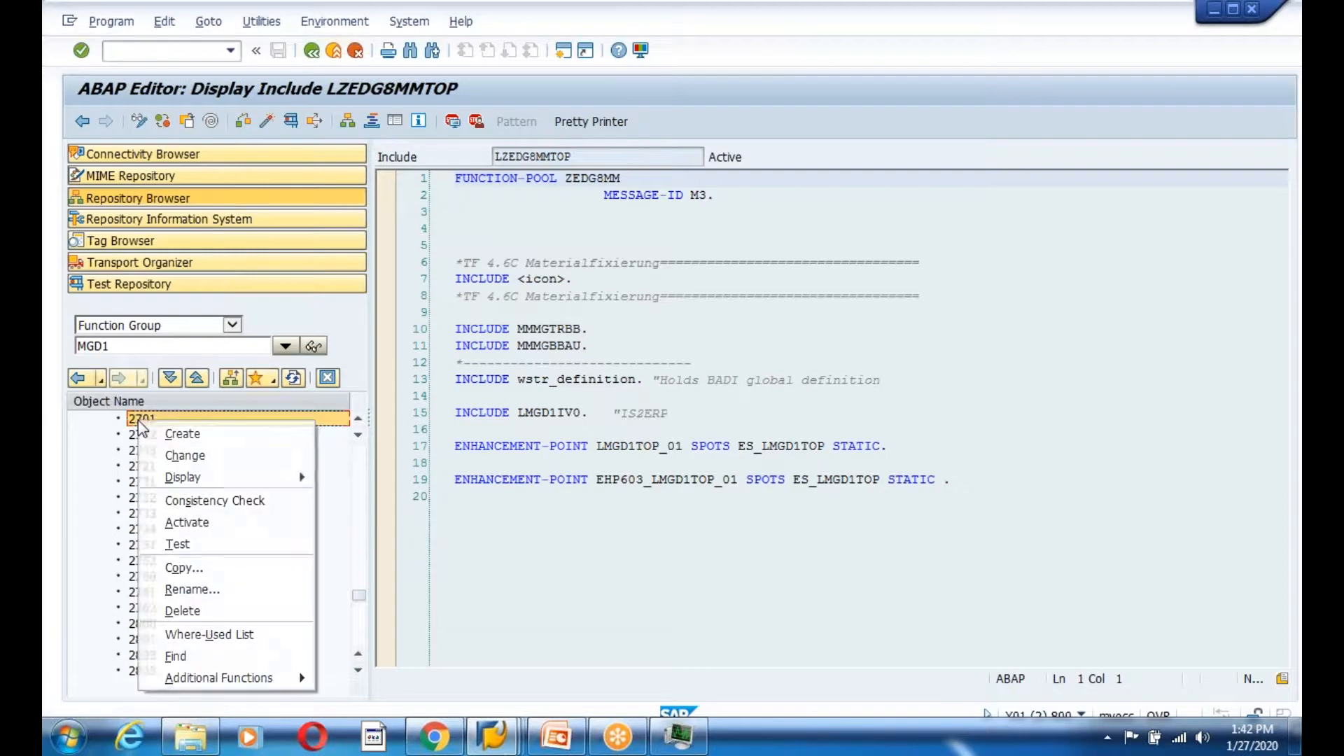
click(221, 521)
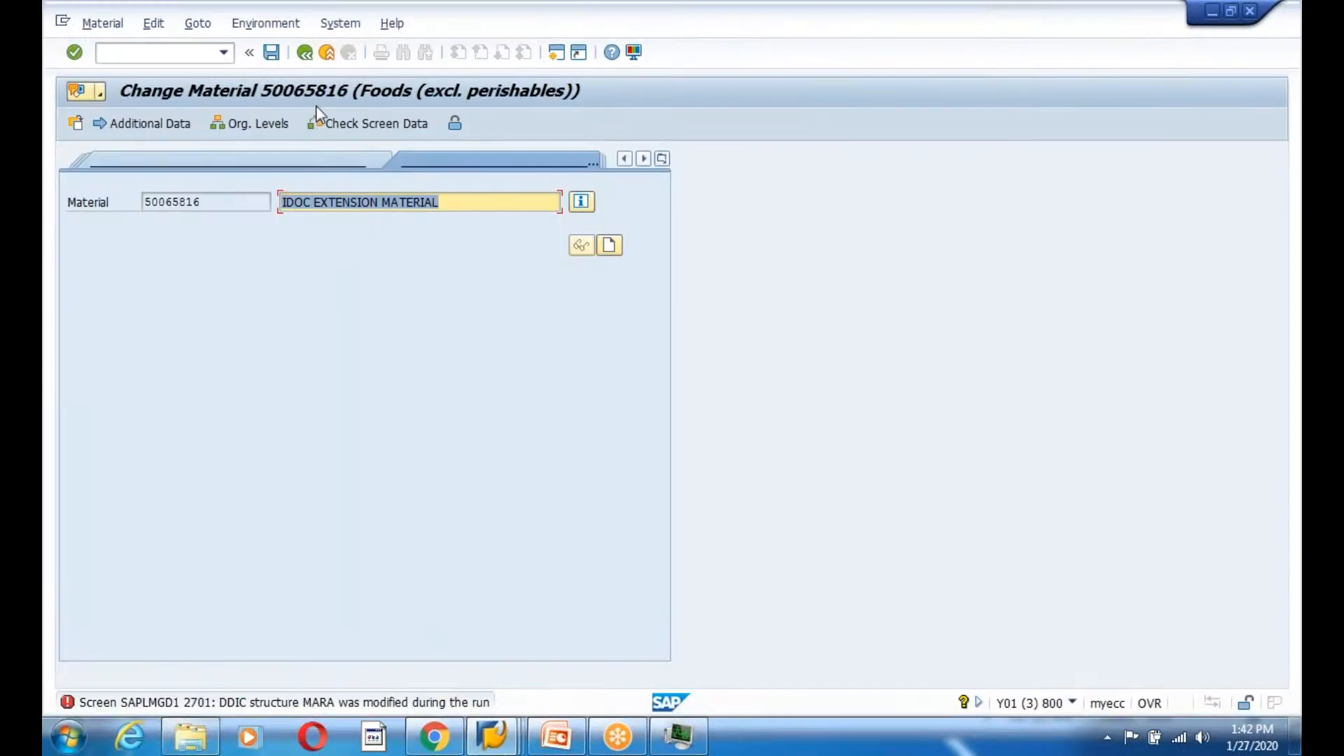
Leave the blank material view and restart transaction MM02 for material 50065816 up to its view selection
click(300, 62)
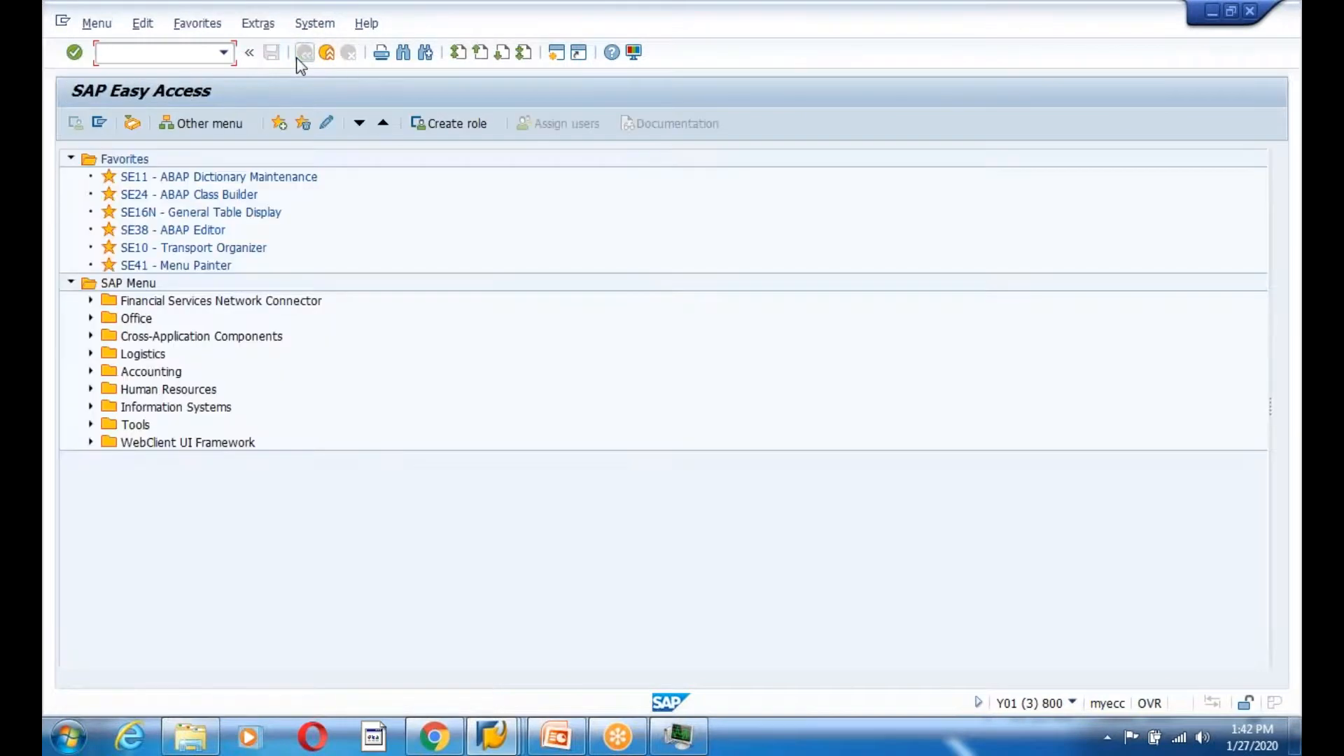
text(mm02)
key(Return)
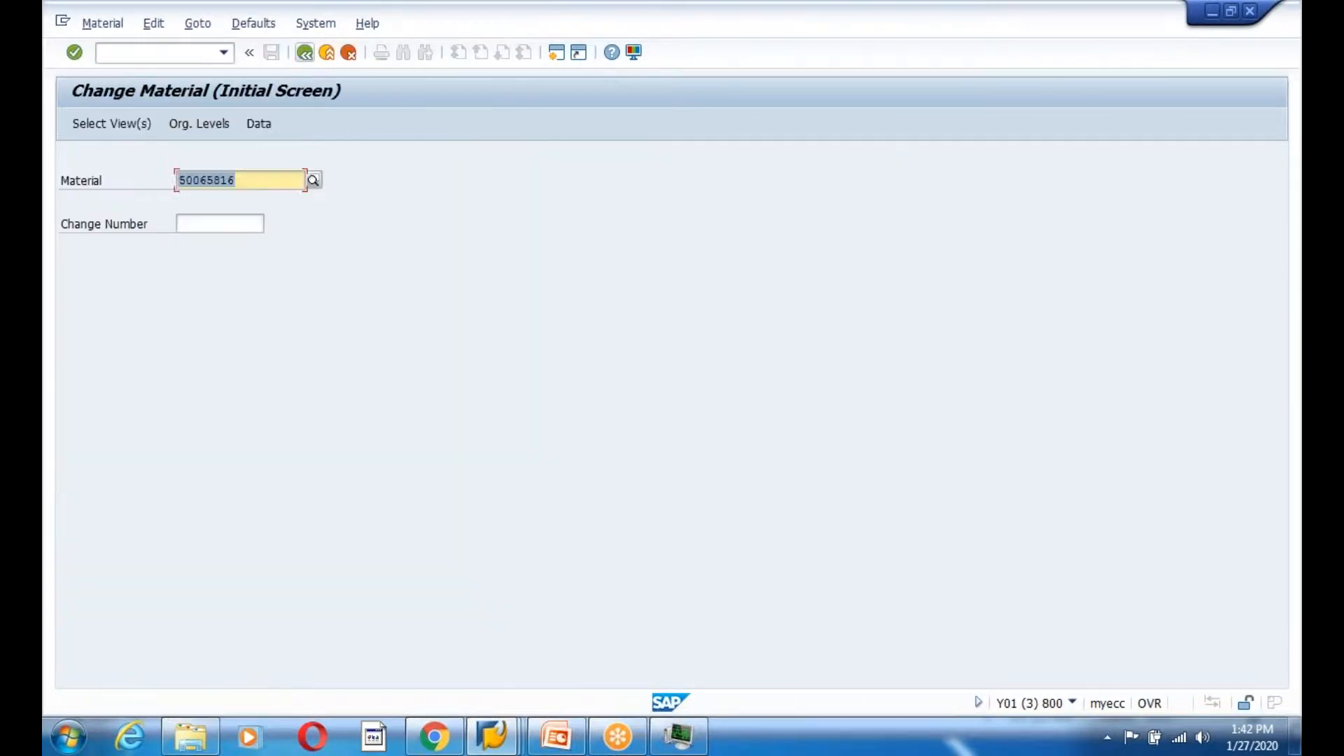
key(Return)
Select the Basic Data 1, Basic Data 2 and General Plant Data / Storage 1 views and display Plant data / stor. 1
click(339, 255)
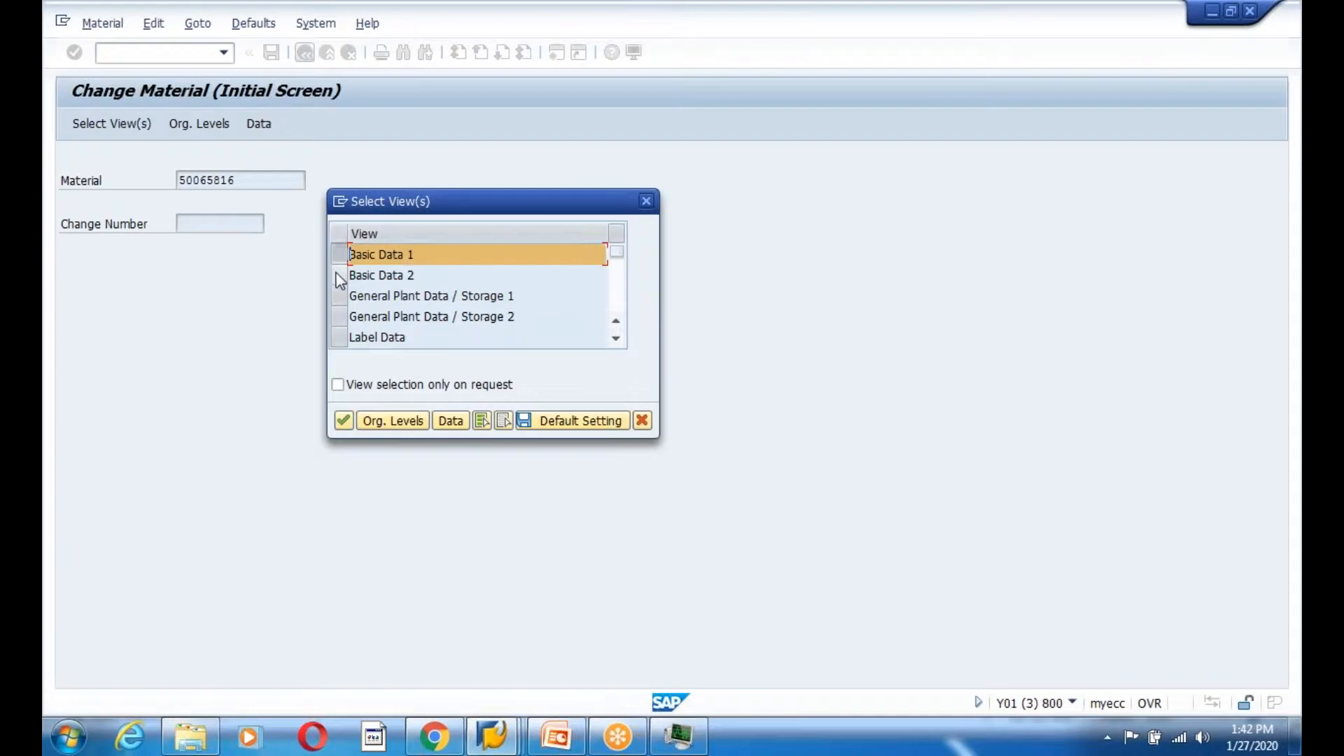
click(339, 275)
click(339, 297)
key(Return)
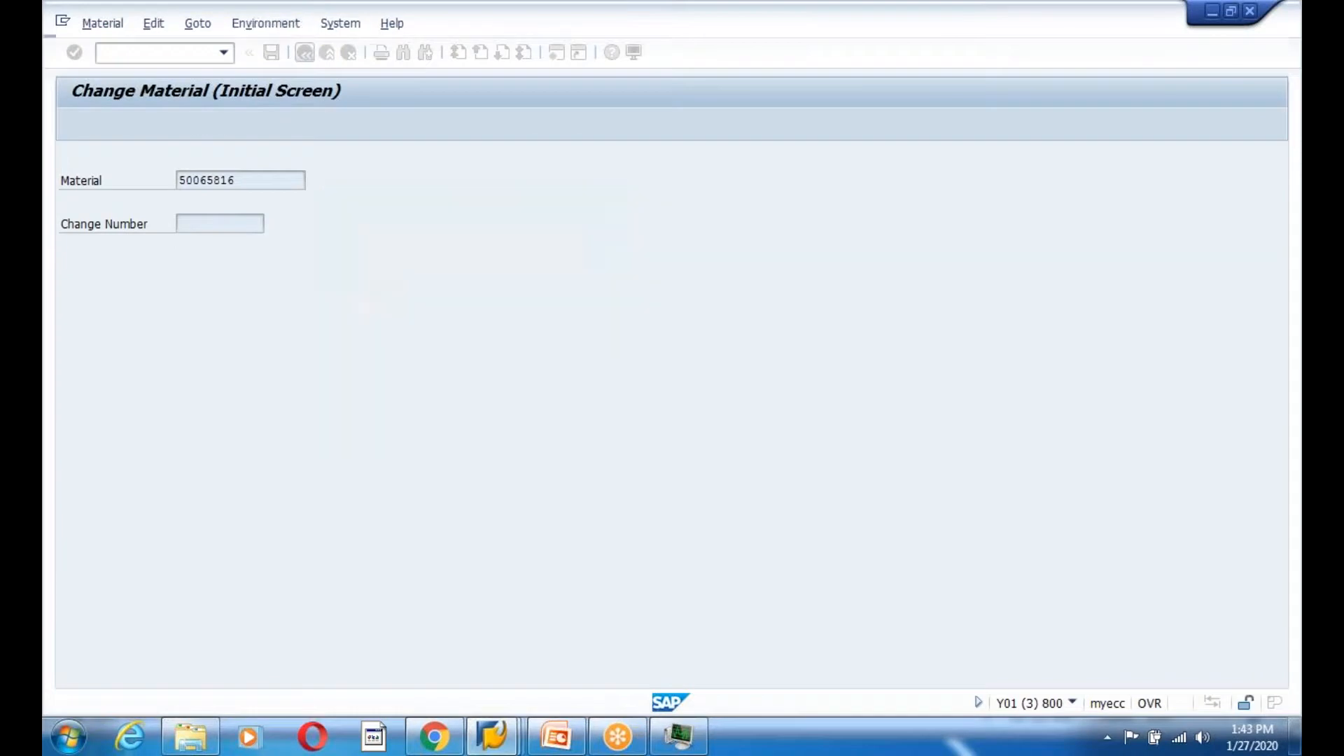
click(412, 167)
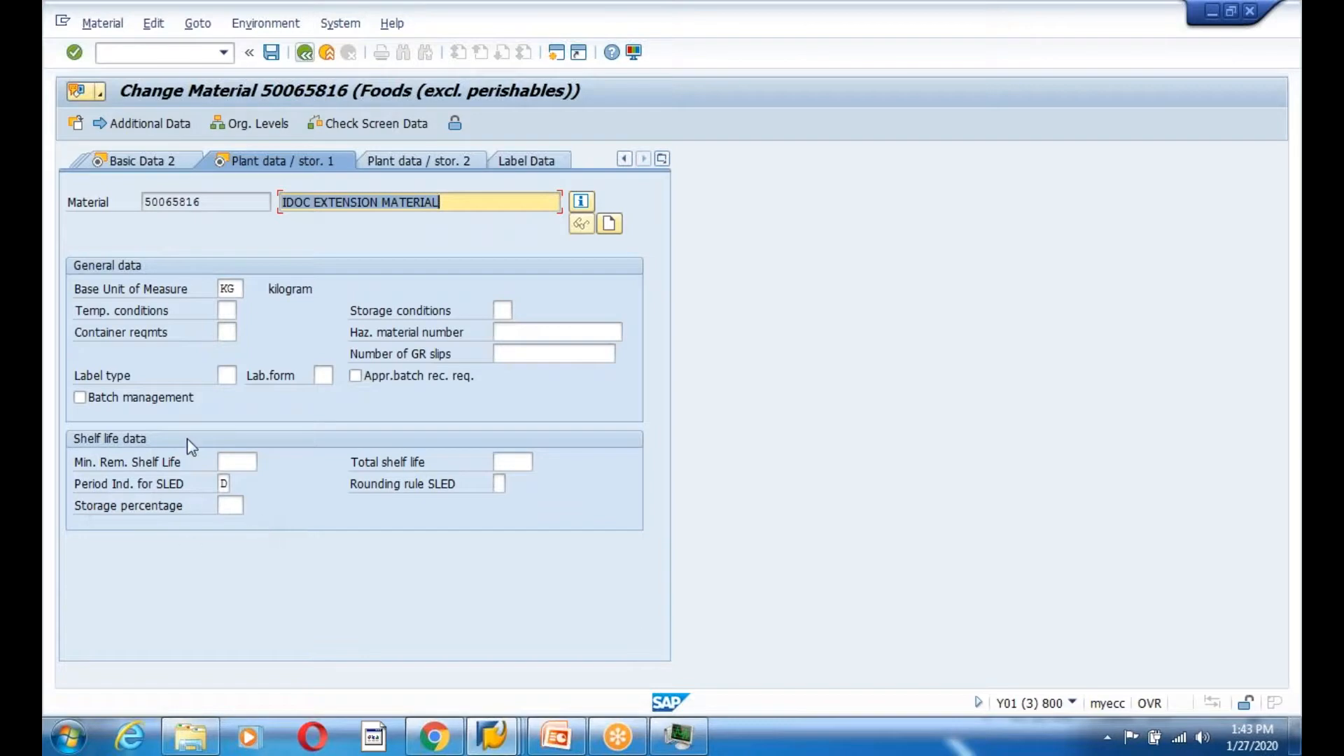
Try the Plant data / stor. 2 view, activate screen 2703 of function group MGD1 in the ABAP Editor session, and leave the material change
click(422, 157)
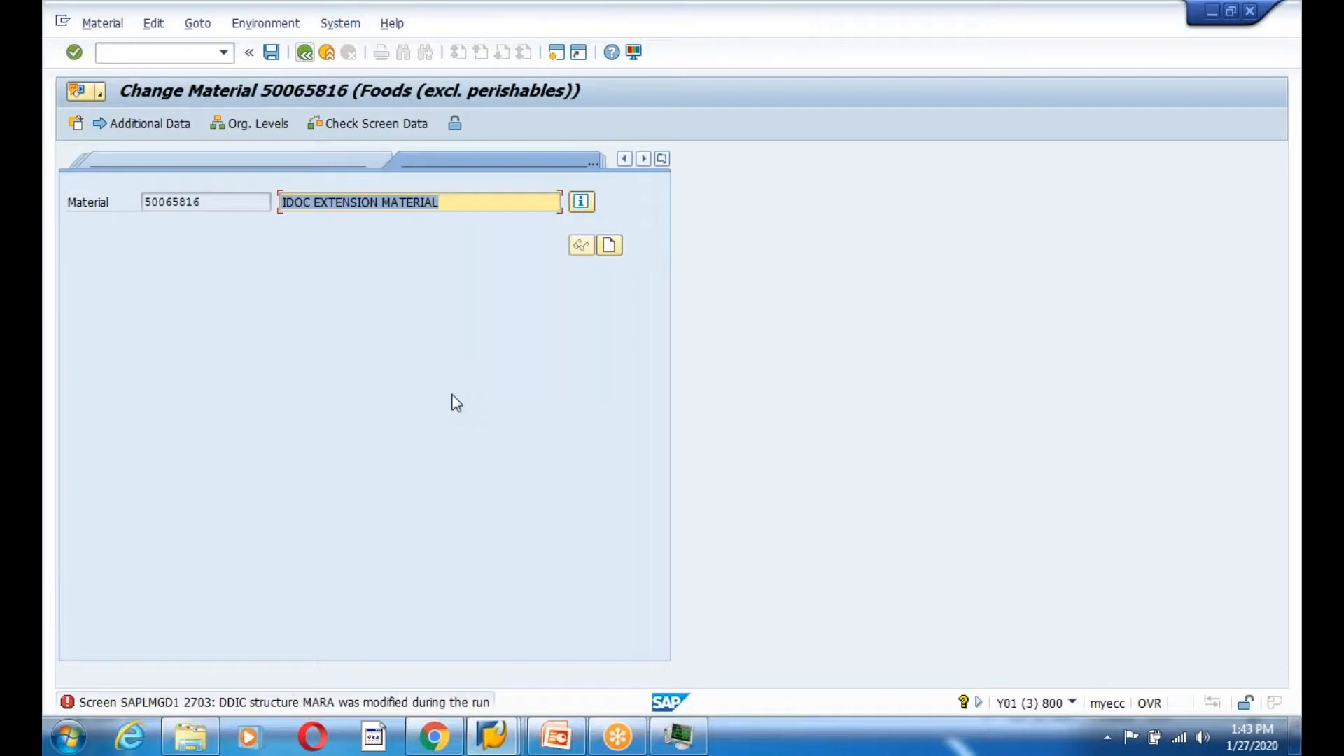
key(alt+Tab)
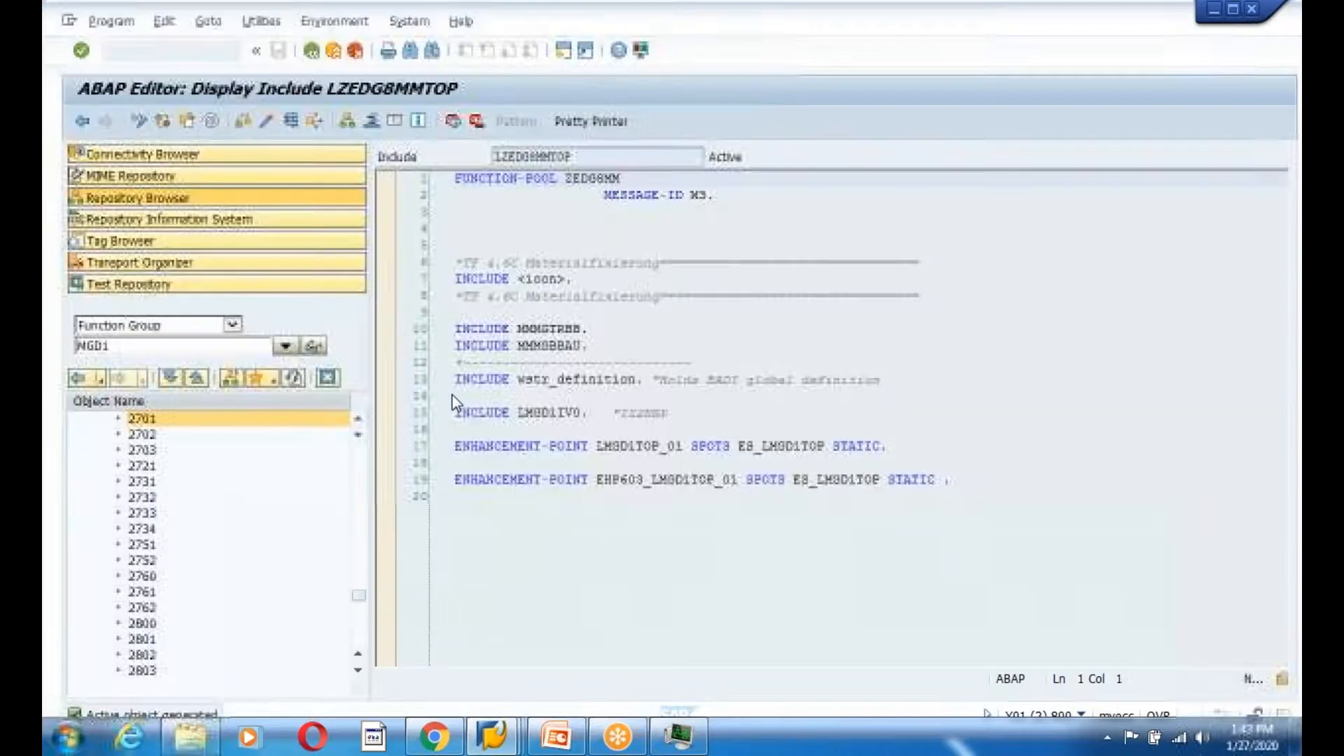
right_click(142, 451)
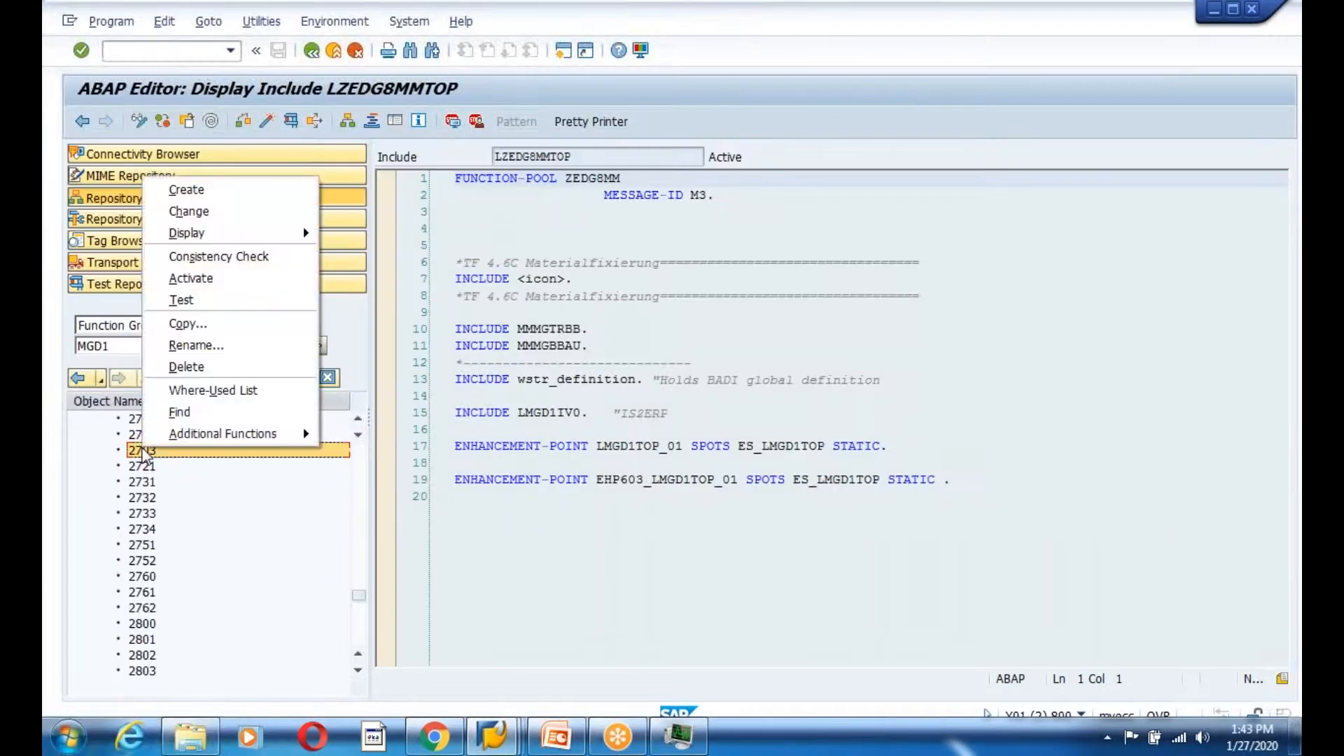
click(224, 280)
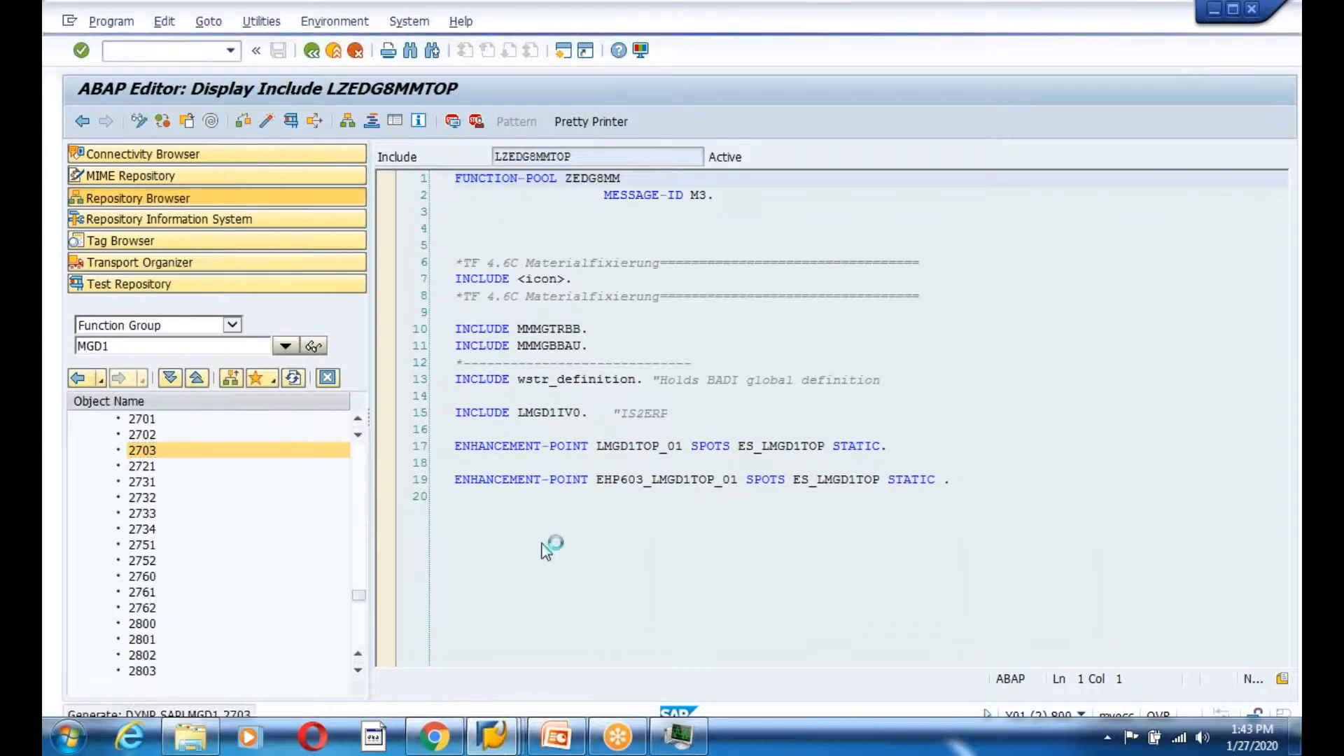
key(alt+Tab)
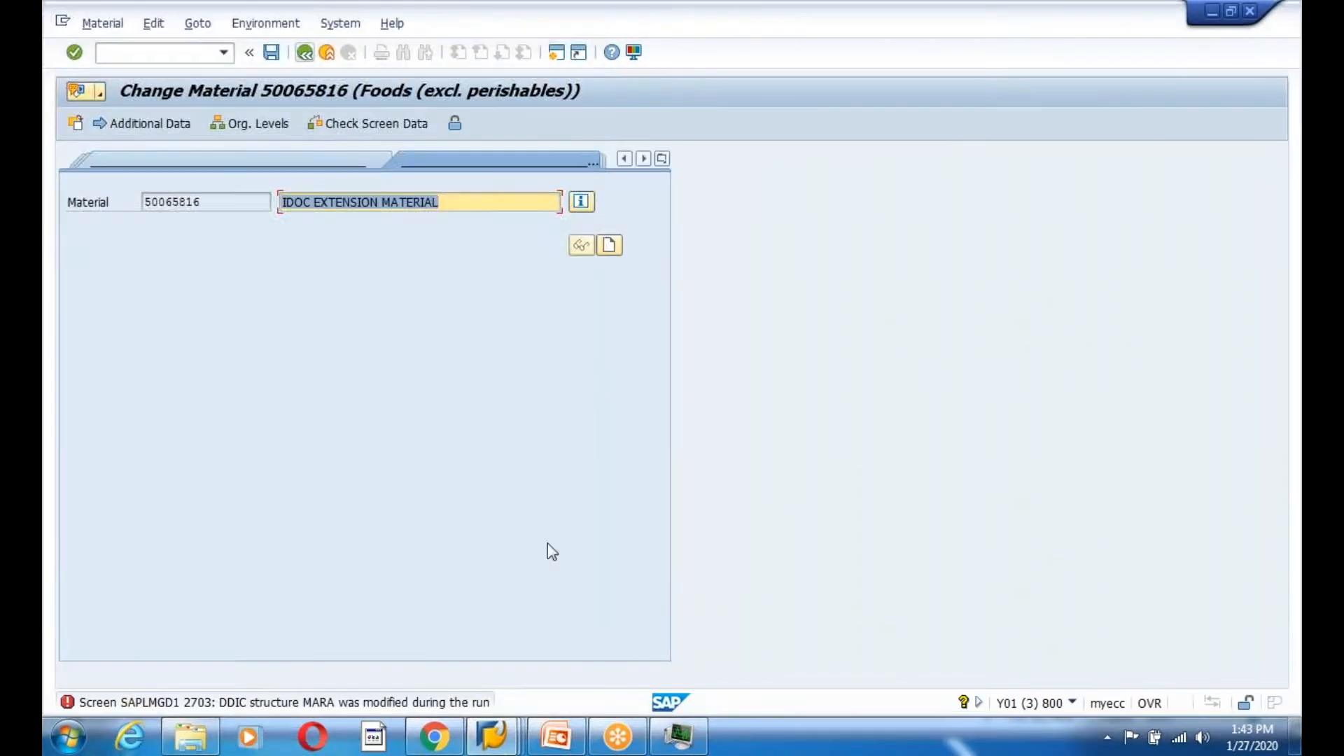
key(Return)
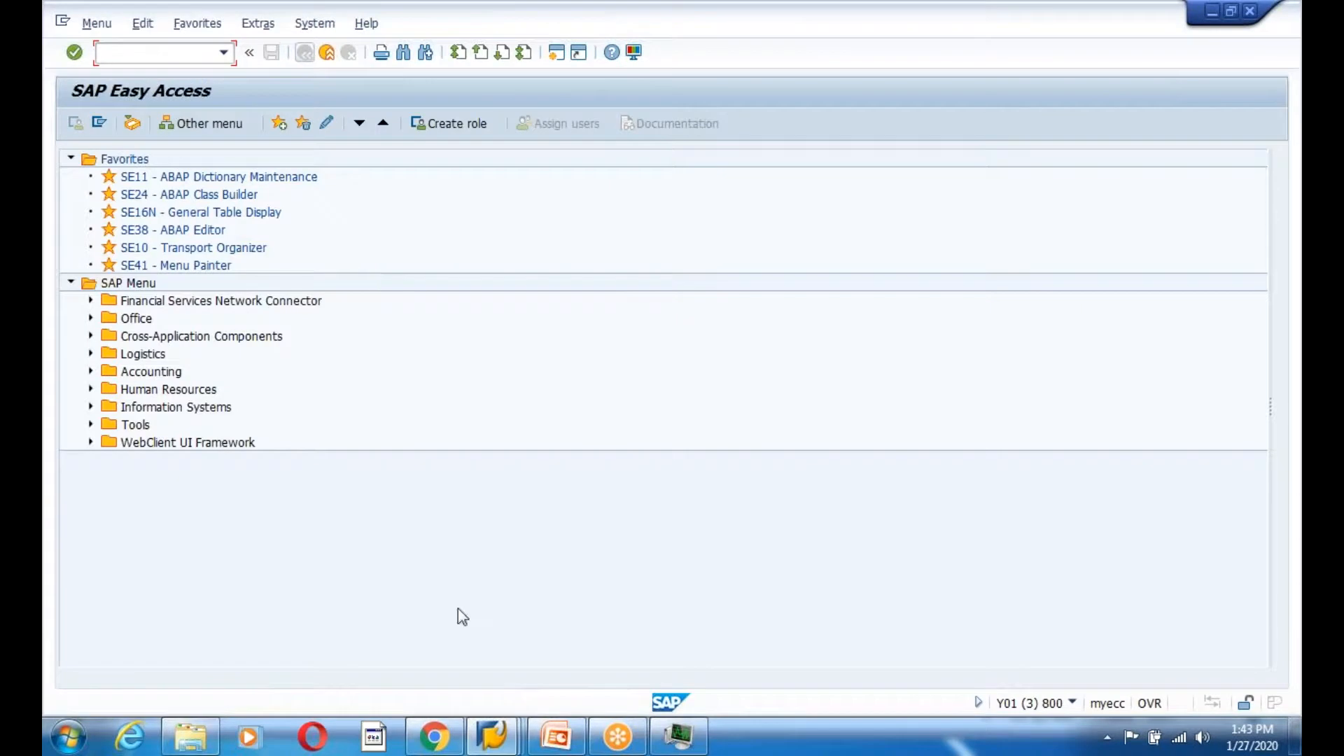
Switch to Chrome and review the SAP blog's instructions on testing the new material master screen and configuring data screens for a screen sequence
click(437, 738)
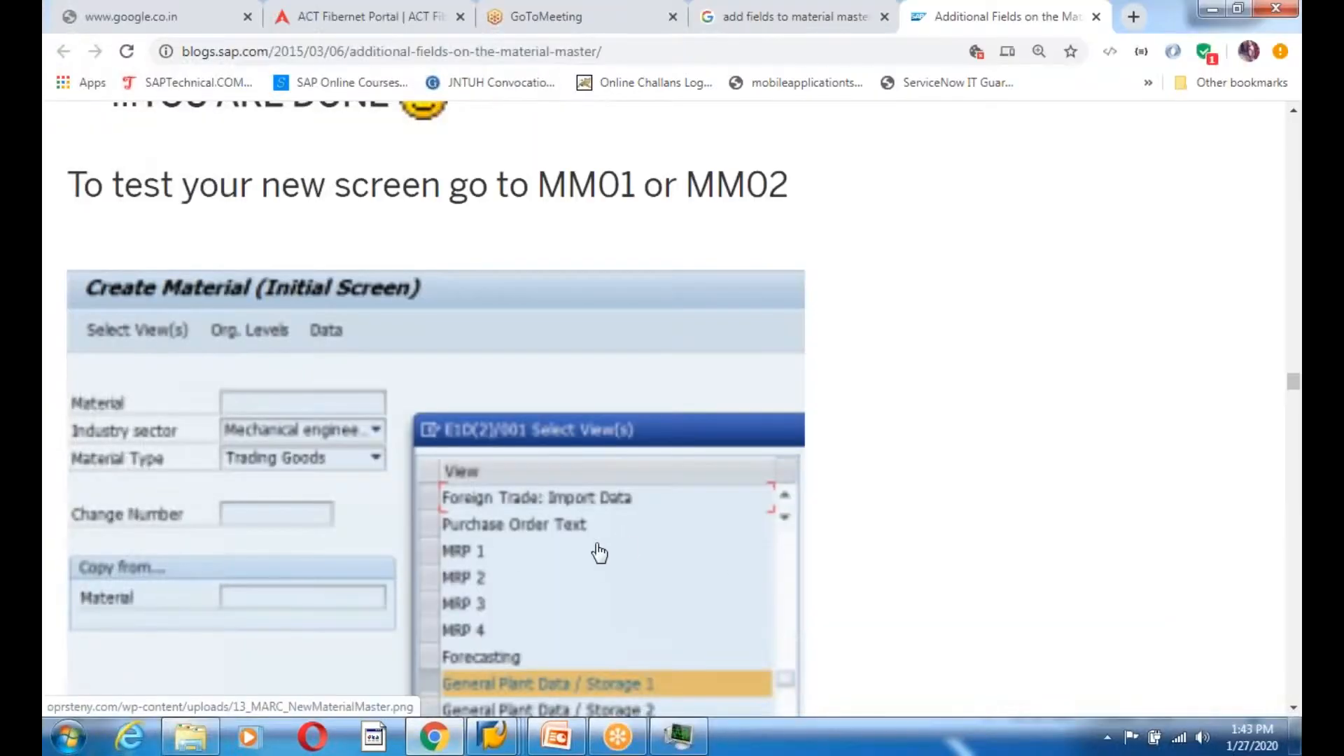
scroll(630, 540, down, 4)
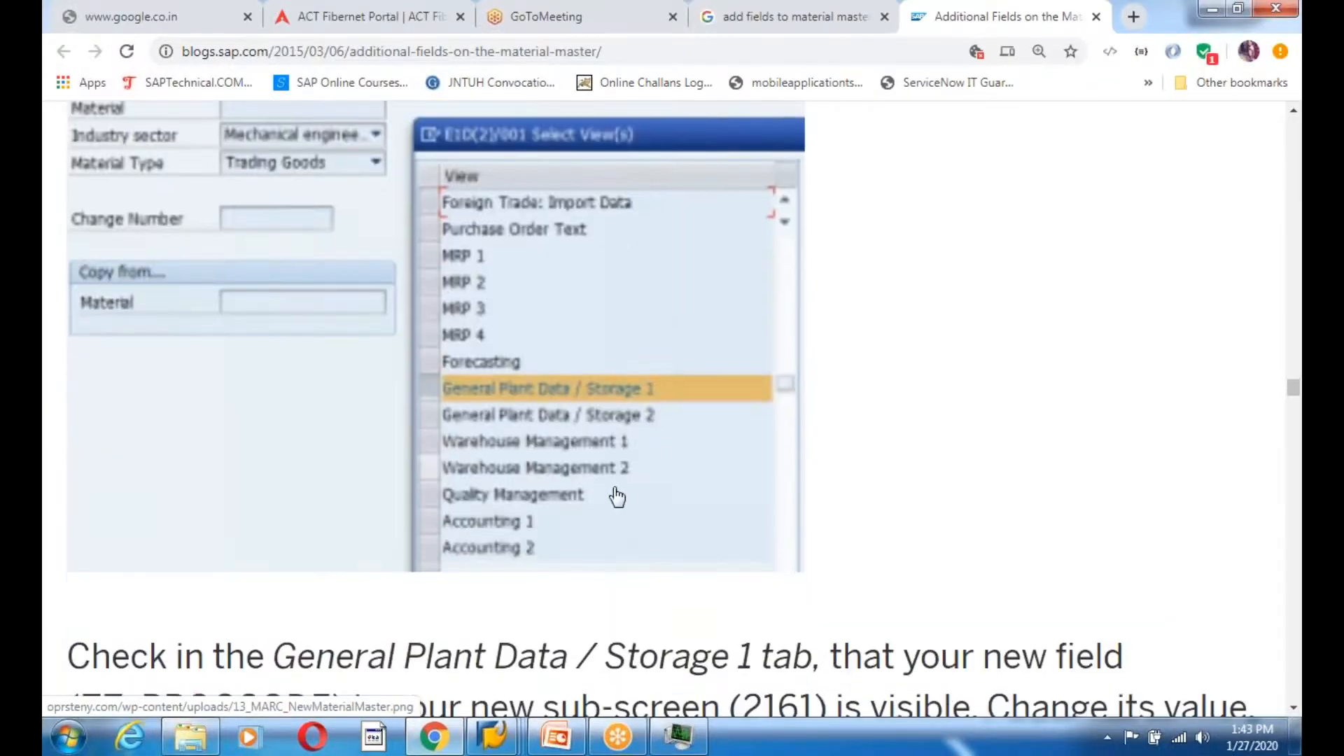
scroll(627, 518, down, 4)
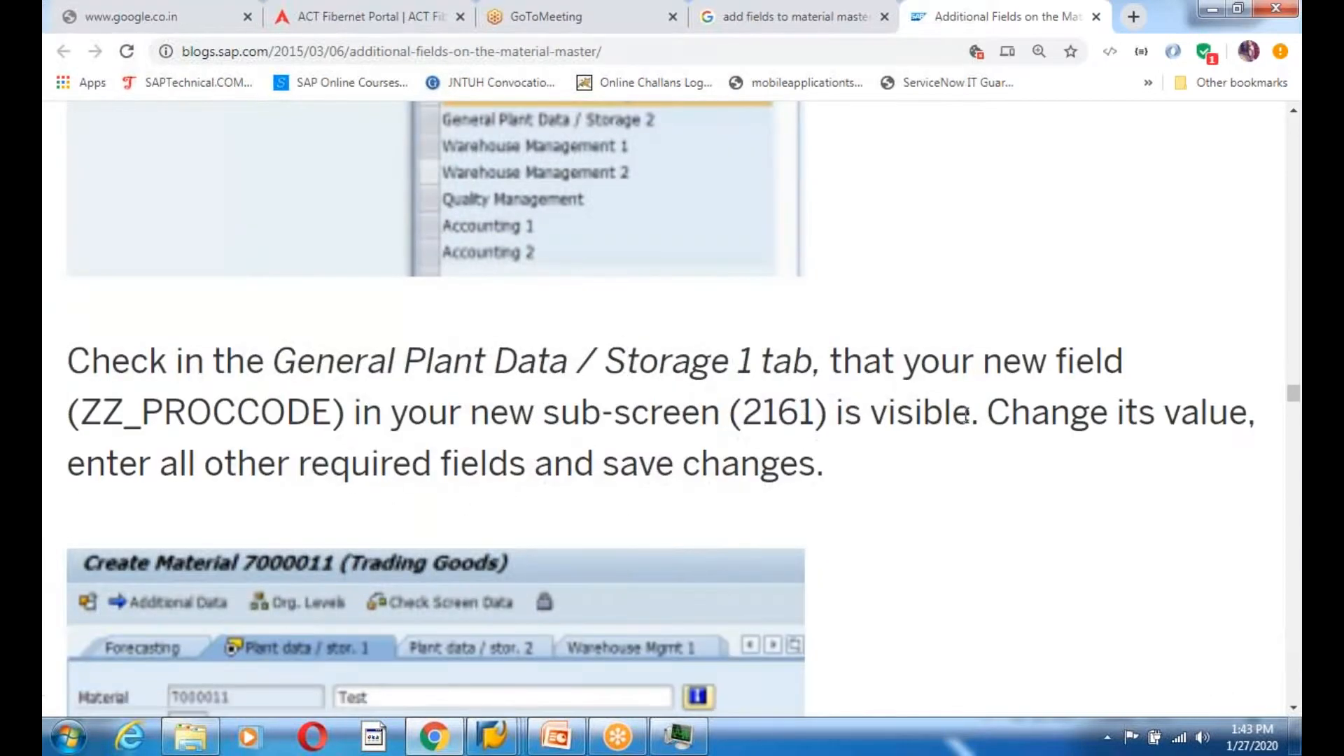
scroll(705, 544, down, 13)
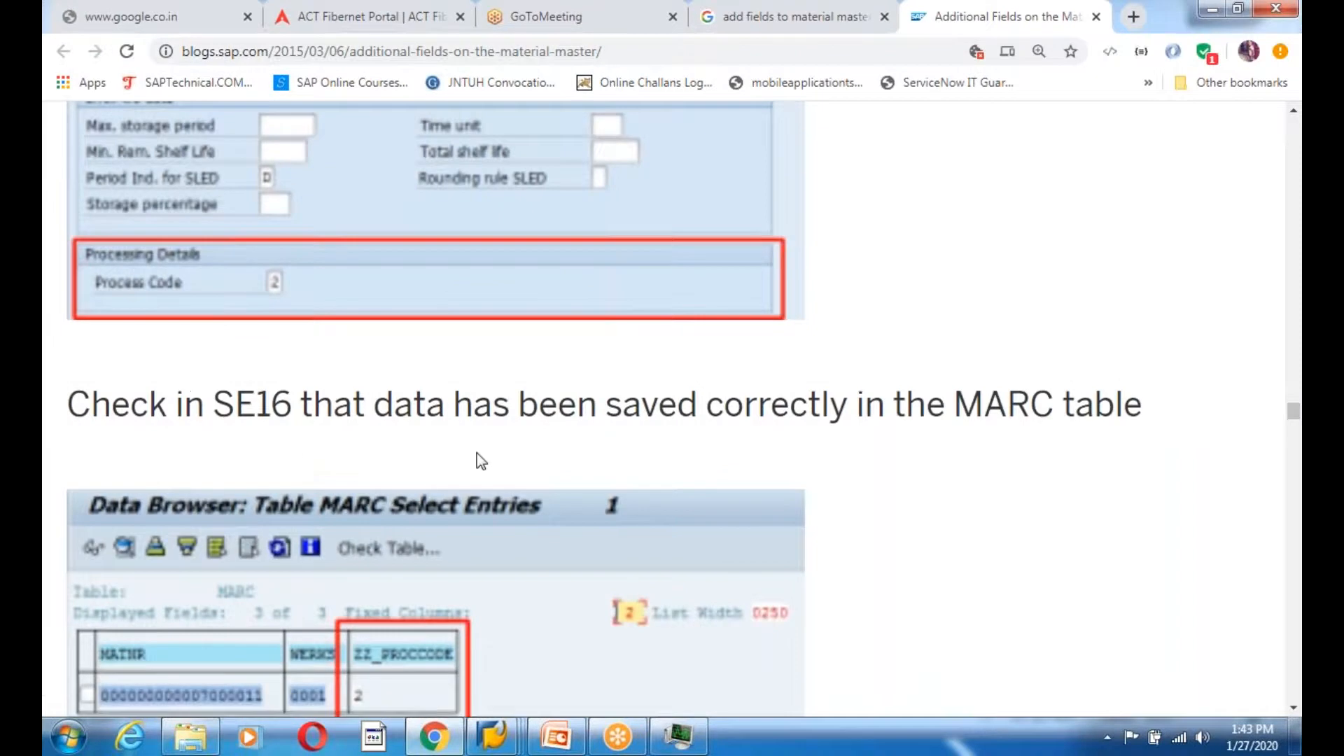
scroll(510, 503, down, 10)
scroll(548, 503, down, 1)
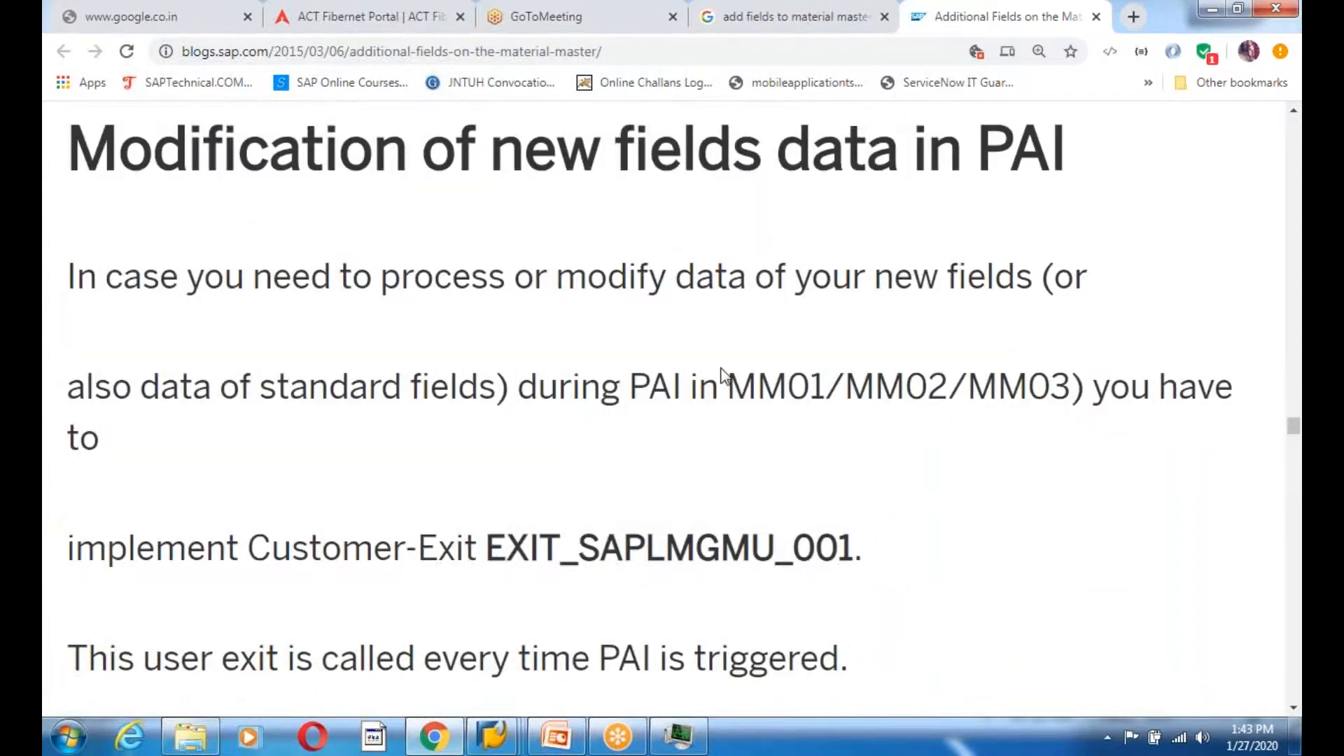
scroll(582, 493, down, 17)
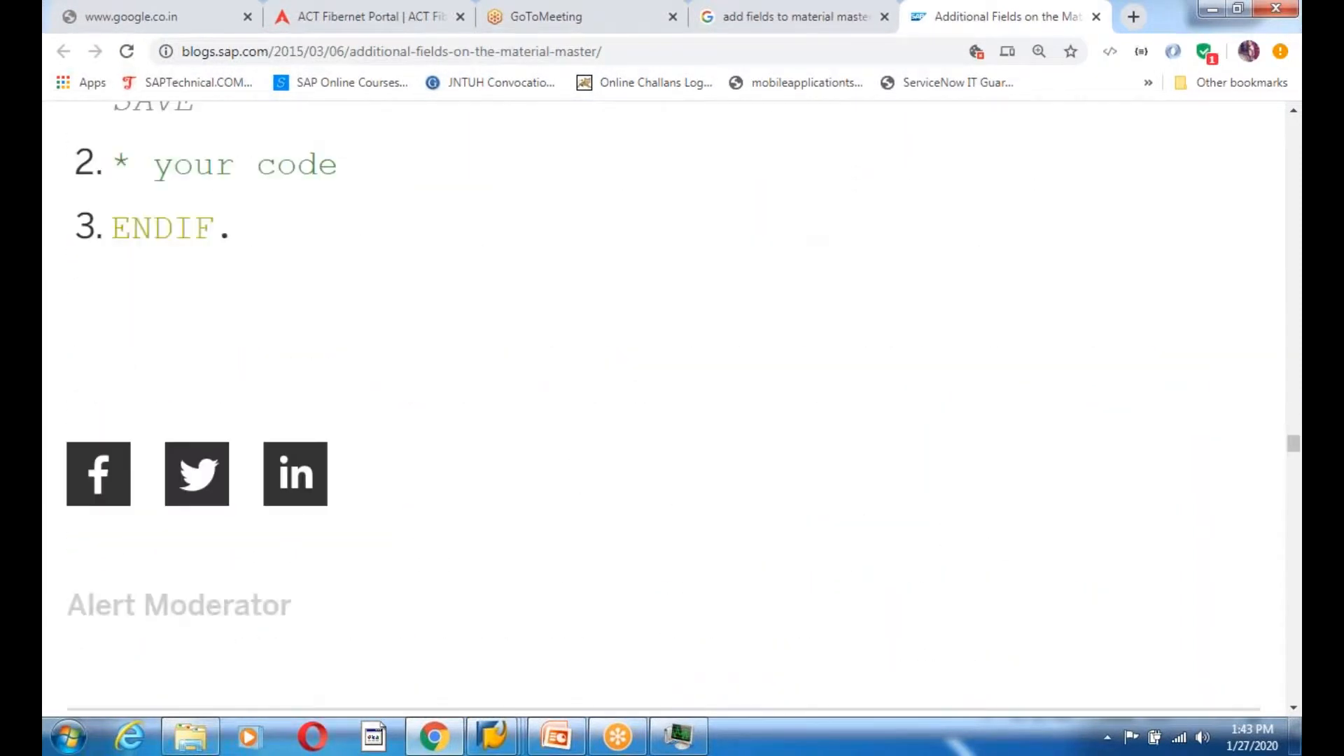
scroll(644, 541, up, 20)
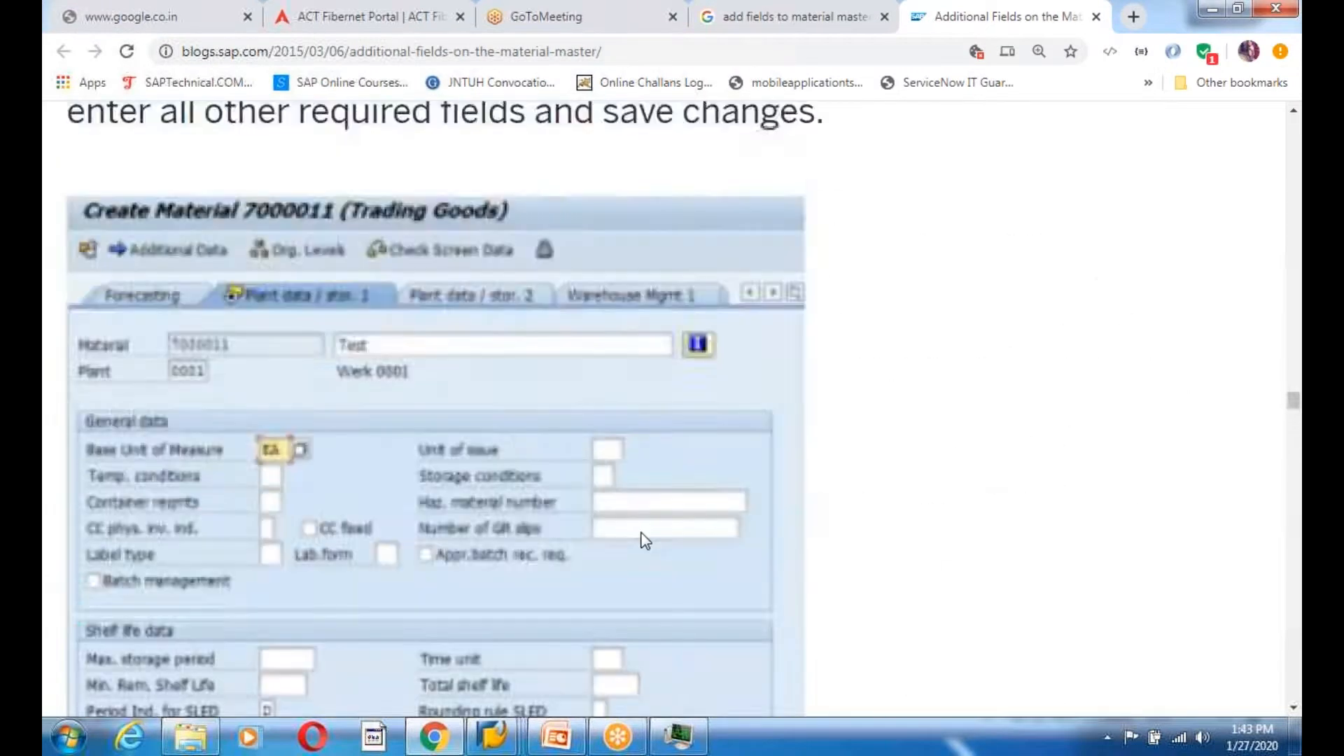
scroll(644, 540, up, 10)
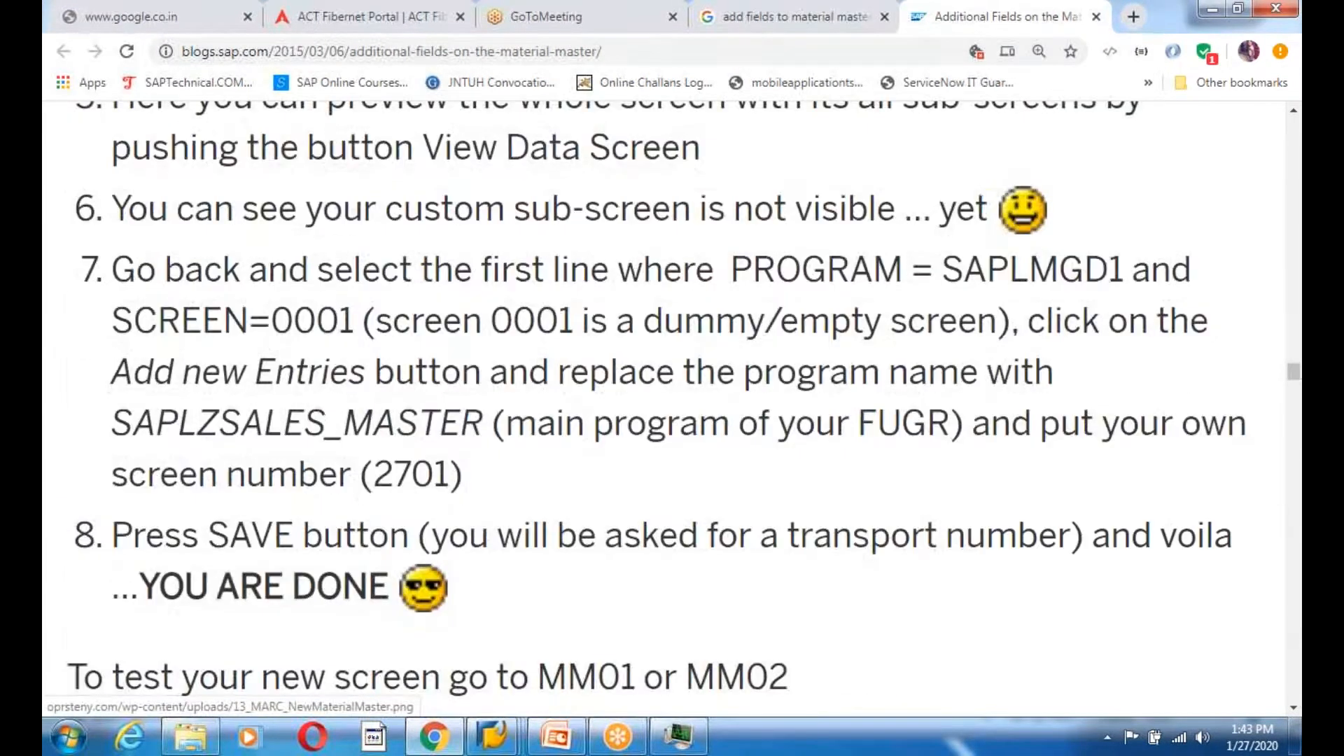
scroll(644, 541, up, 6)
scroll(511, 410, up, 20)
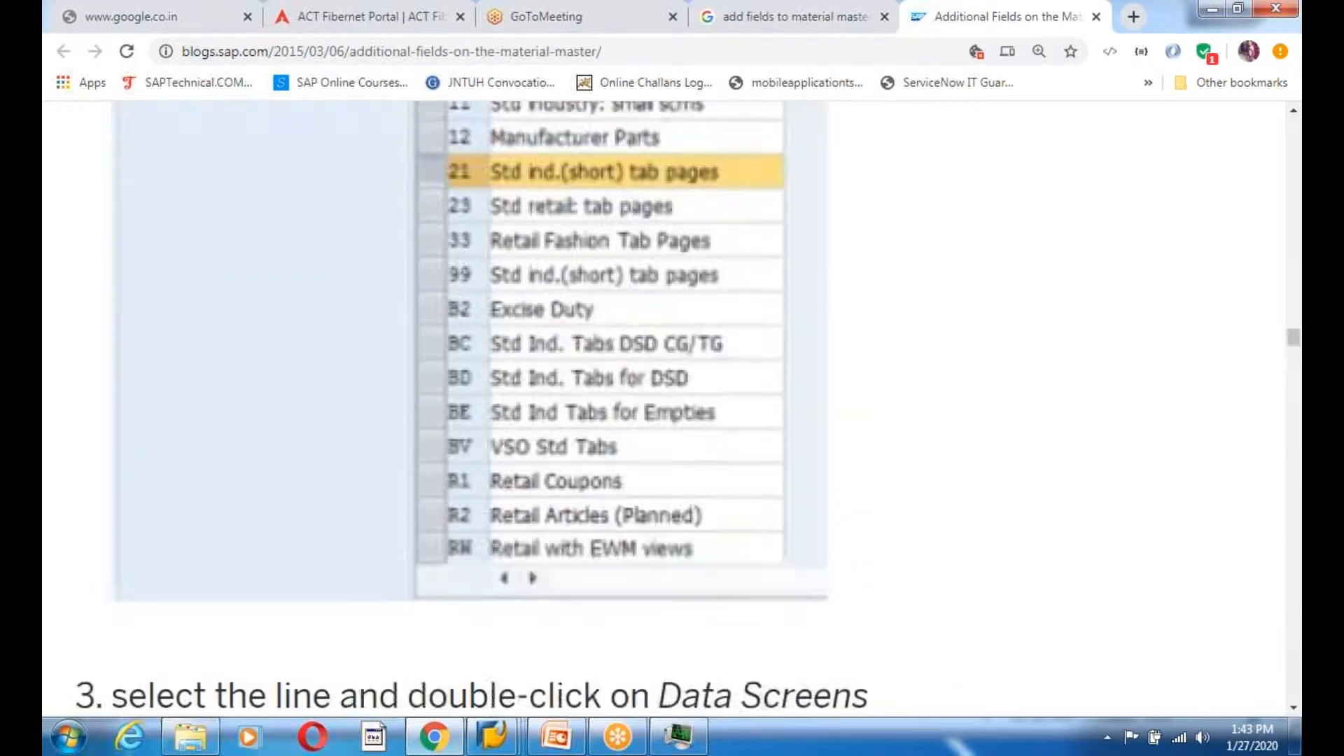
scroll(511, 410, up, 4)
Switch to the SAP session showing the MARC entries, leave it, and open the SAP Reference IMG through transaction SPRO
mouse_move(560, 723)
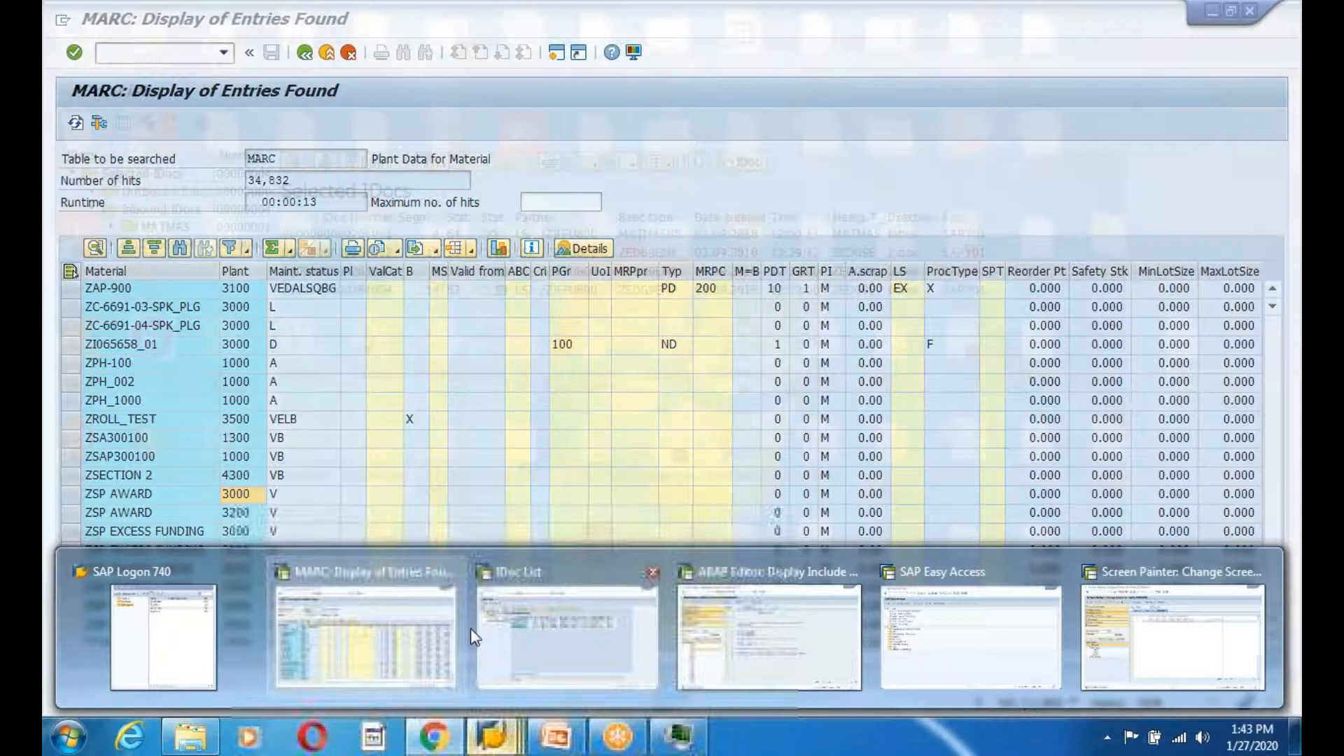
click(449, 630)
click(305, 52)
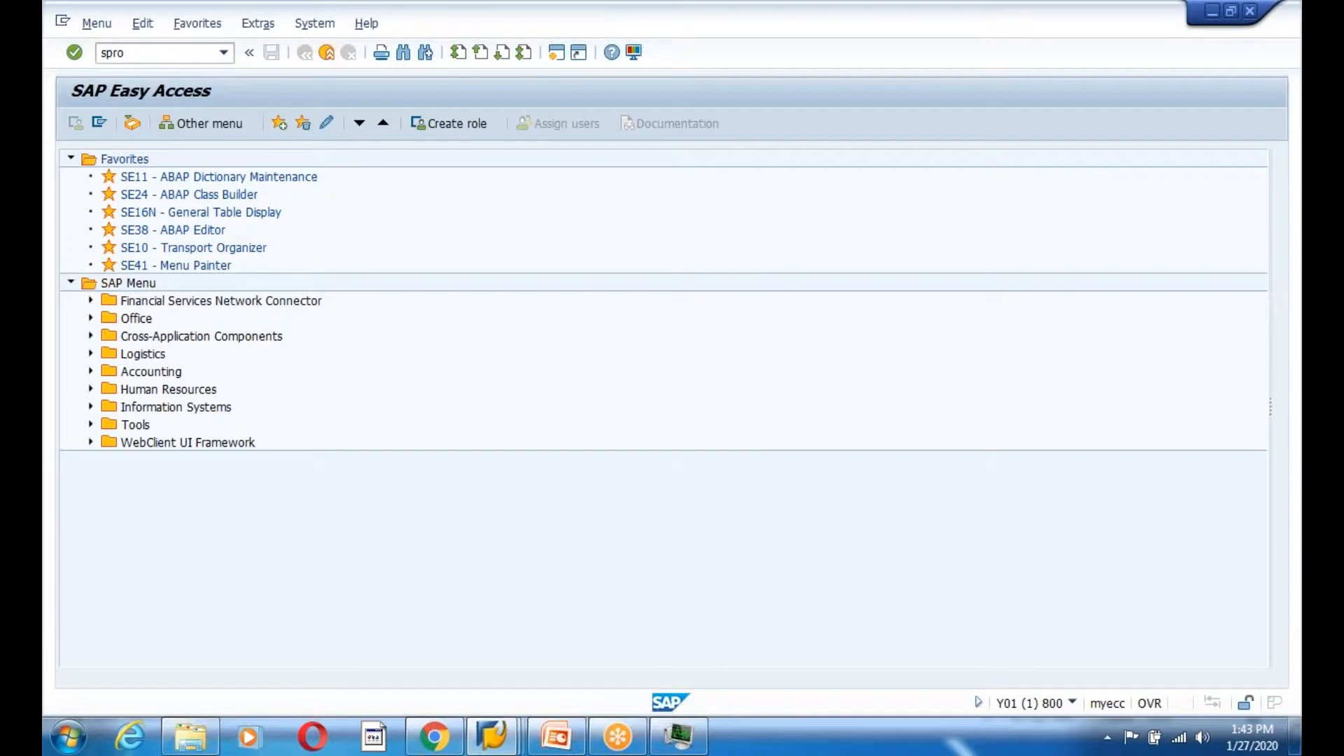
key(Return)
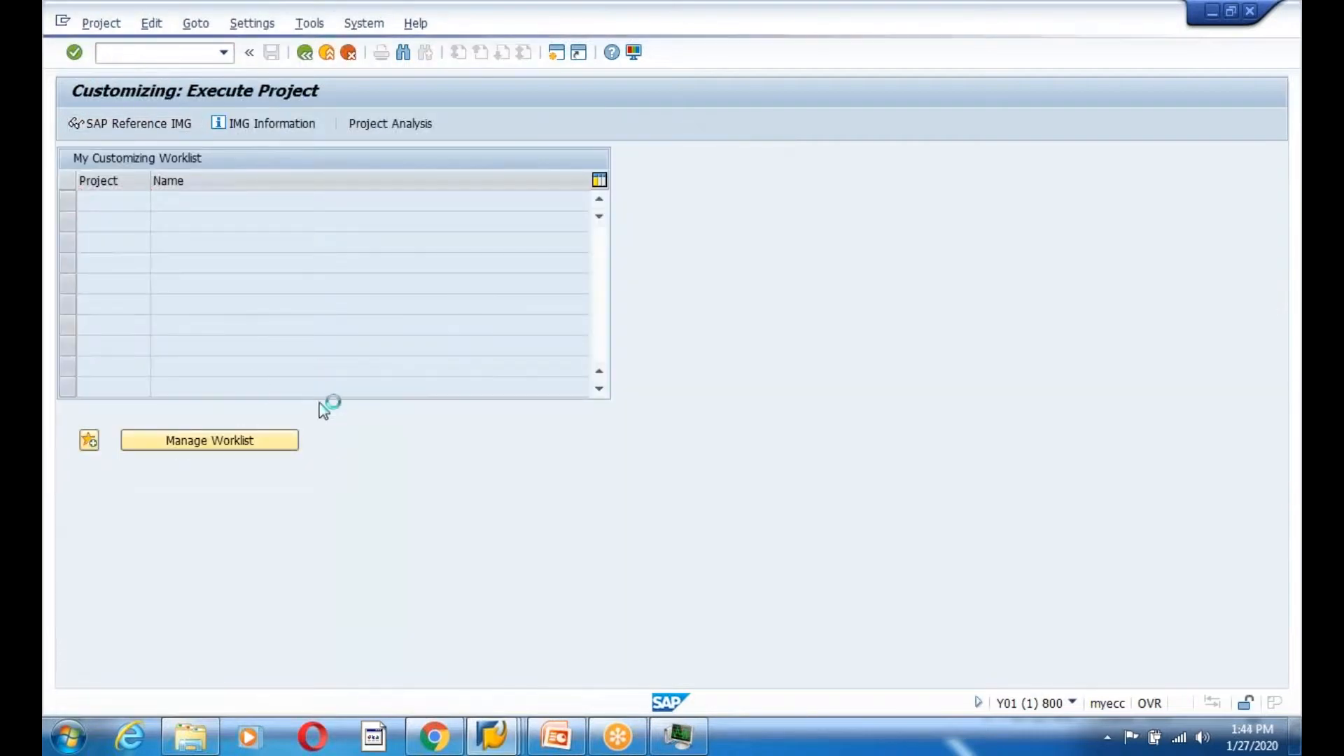
key(F5)
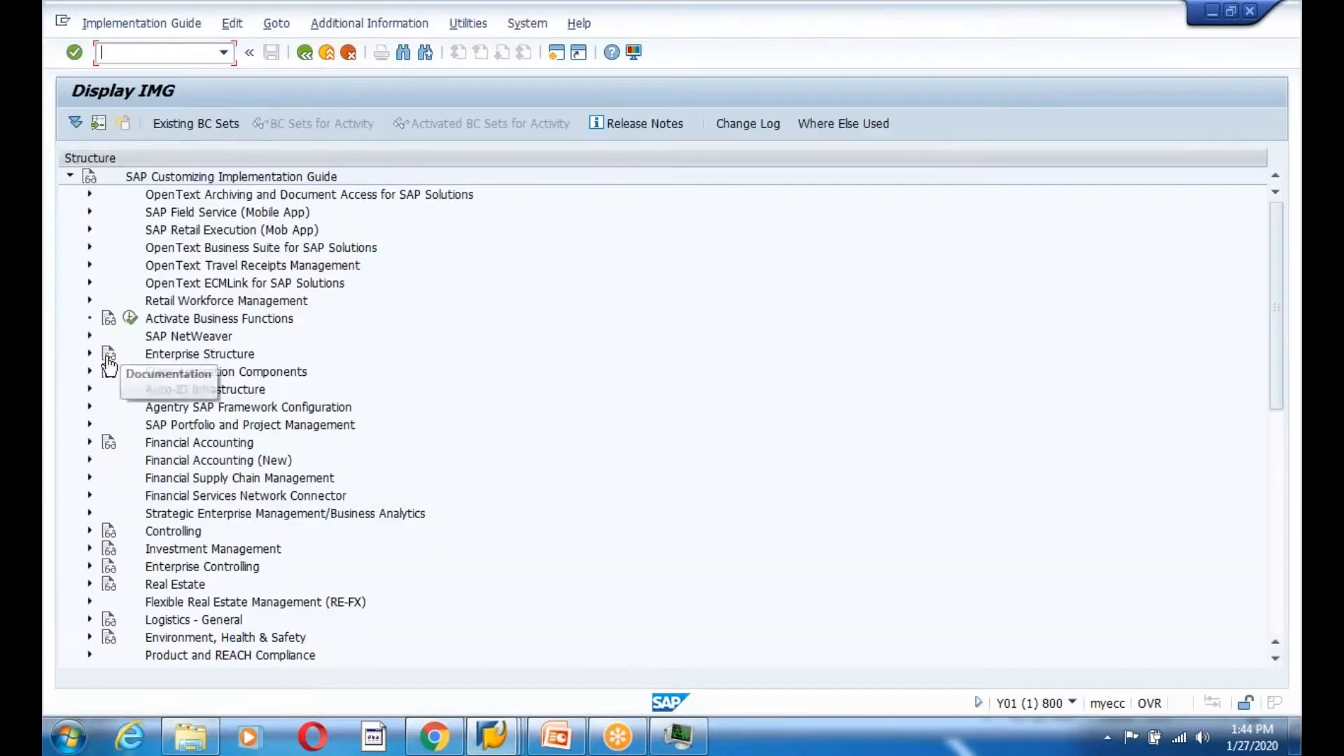
Execute Define Structure of Data Screens for Each Screen Sequence under Logistics - General, Material Master, Configuring the Material Master
click(187, 587)
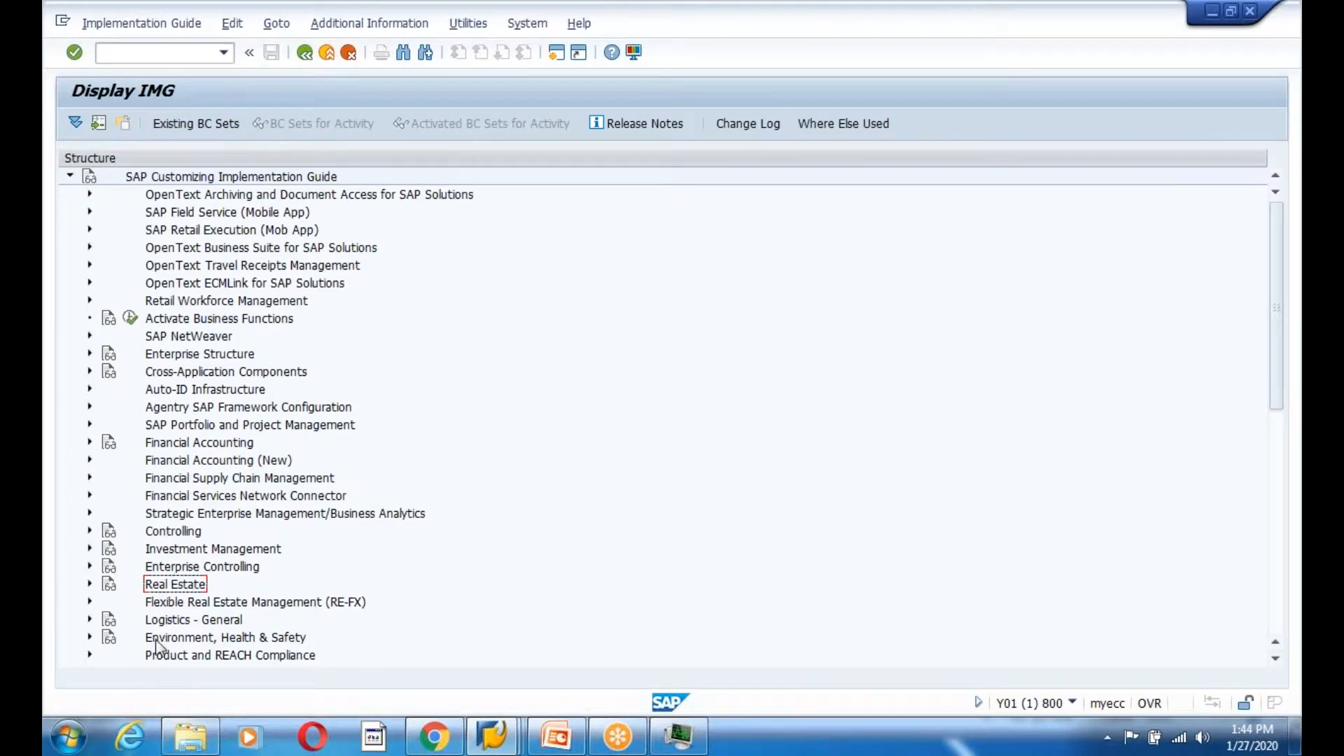
click(155, 640)
click(153, 622)
click(89, 620)
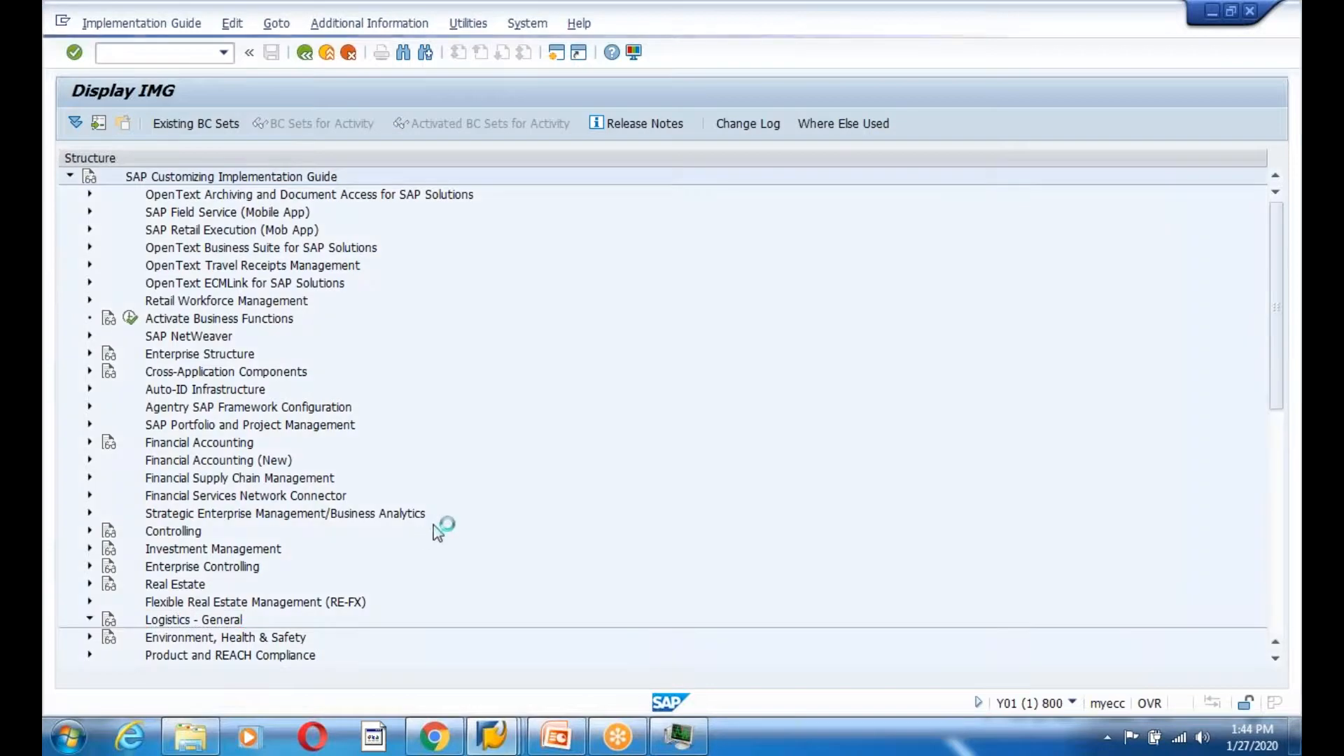
scroll(168, 305, up, 2)
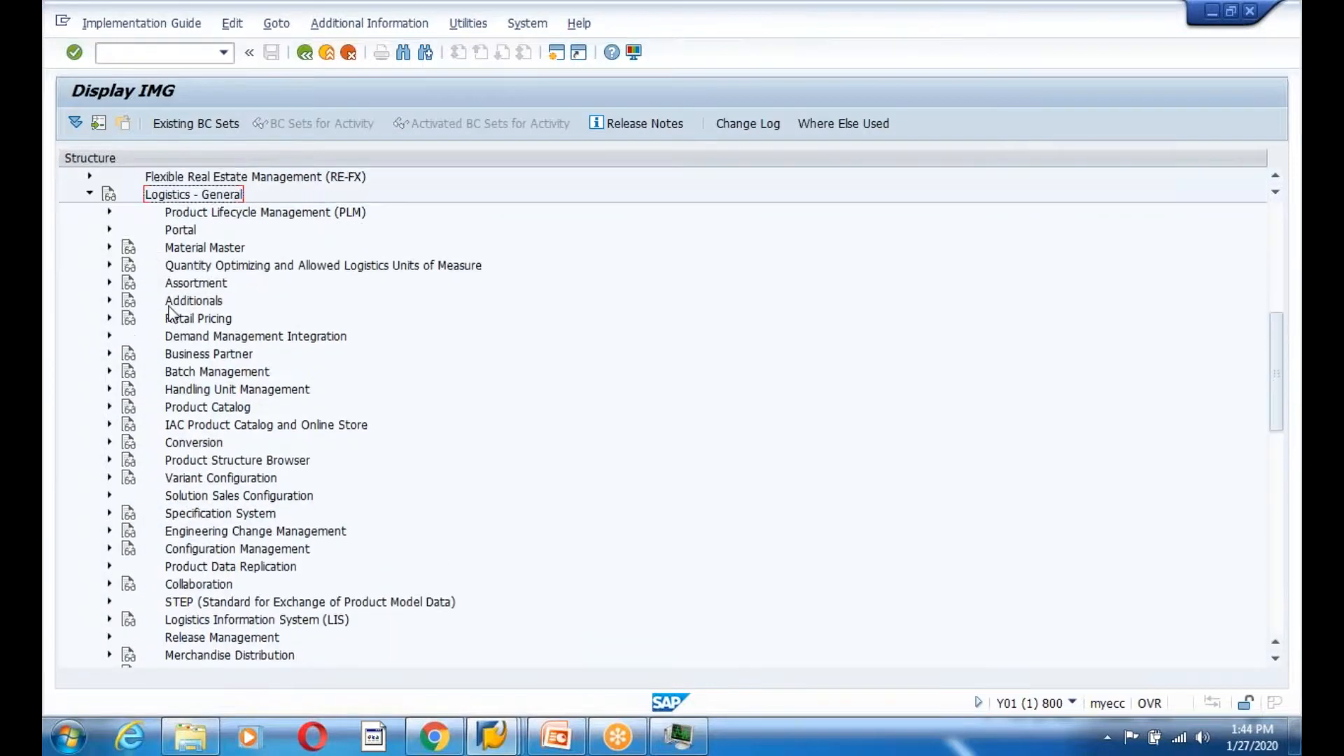
click(109, 248)
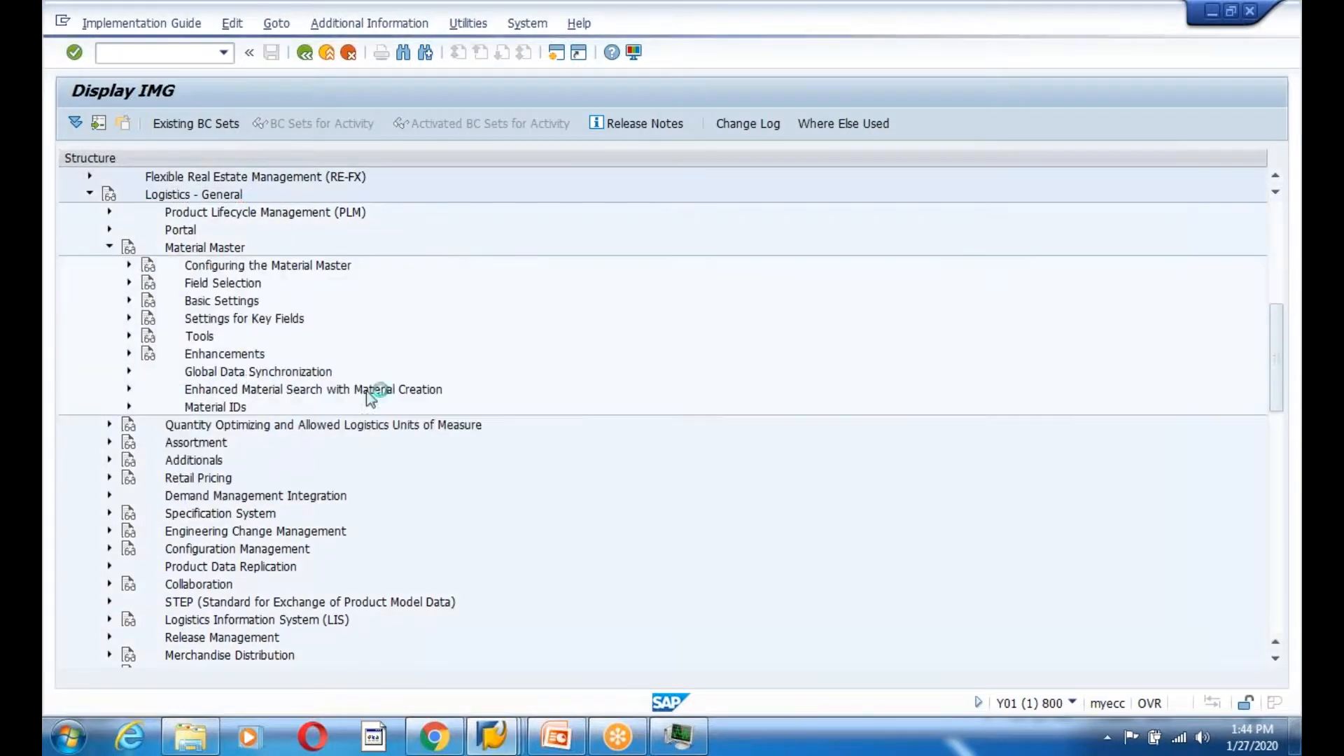
click(129, 265)
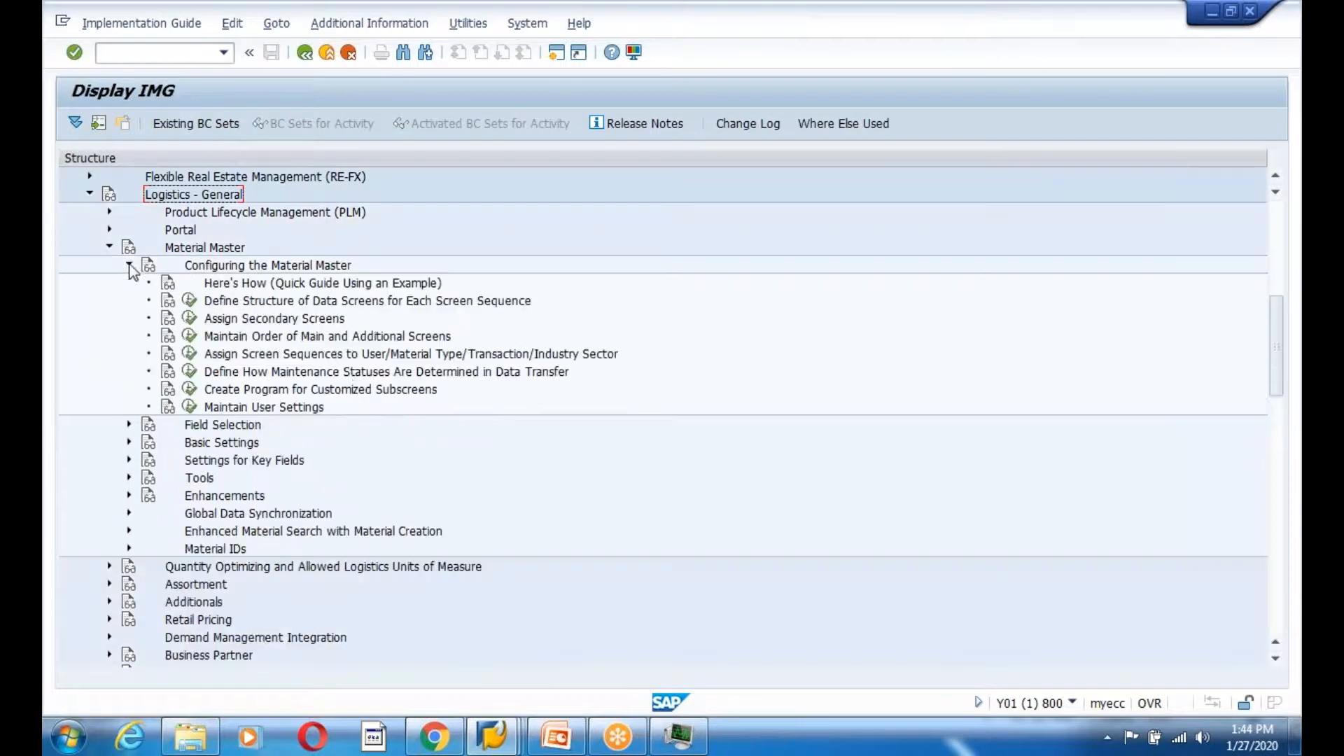
click(189, 300)
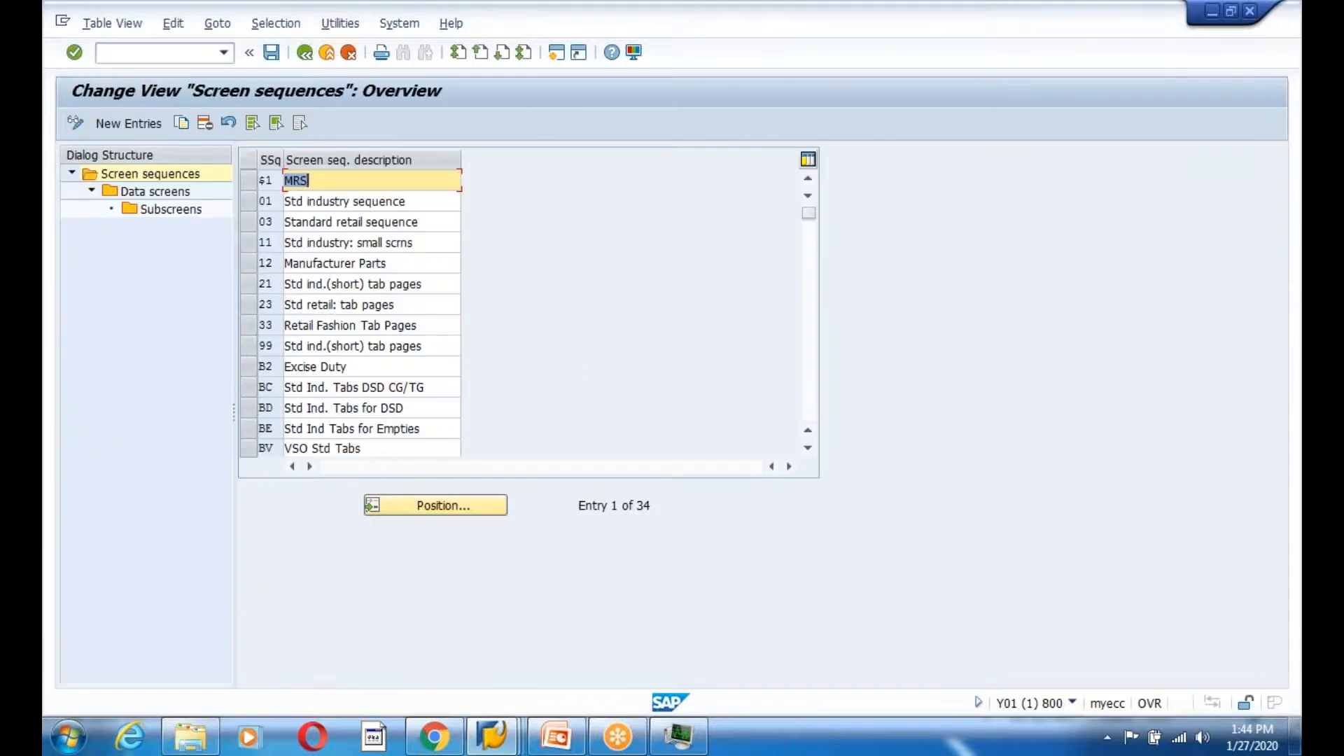
Display the subscreens of the General Plant Data / Storage 1 data screen in screen sequence 21, Std ind.(short) tab pages
click(250, 284)
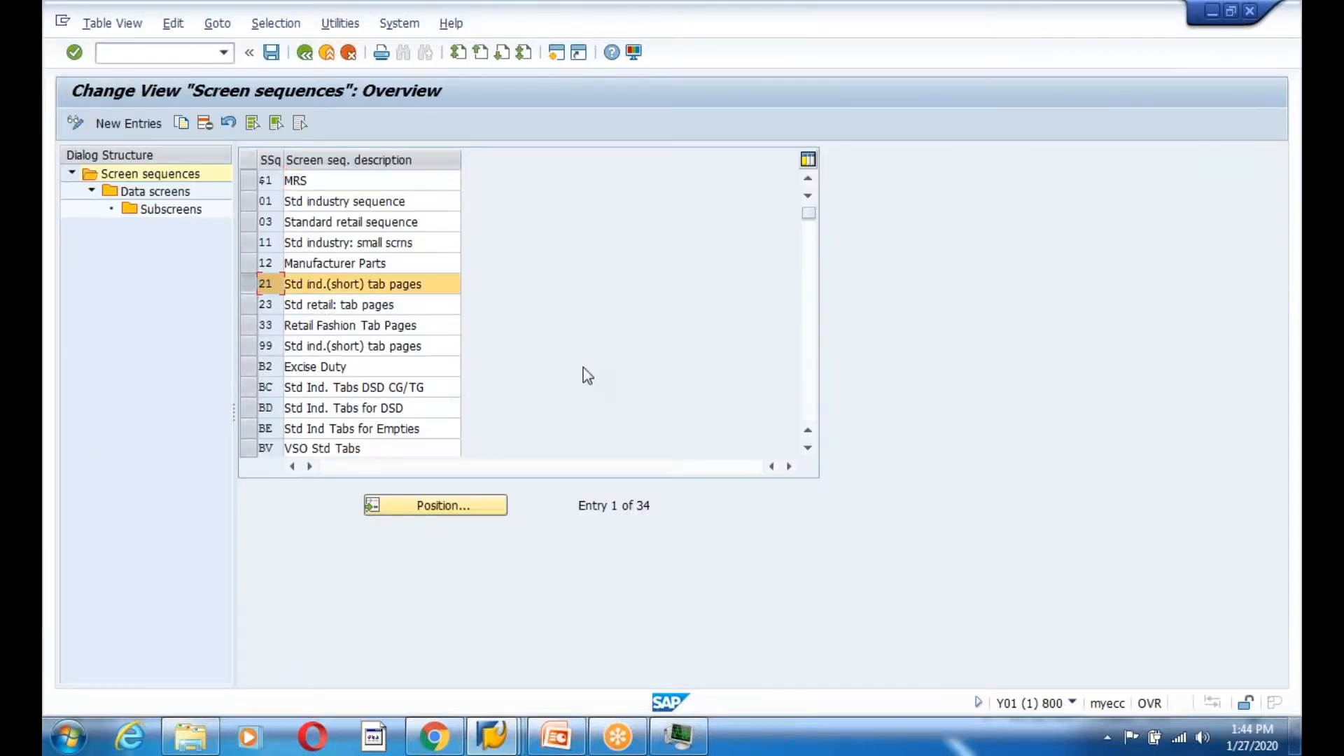
double_click(155, 191)
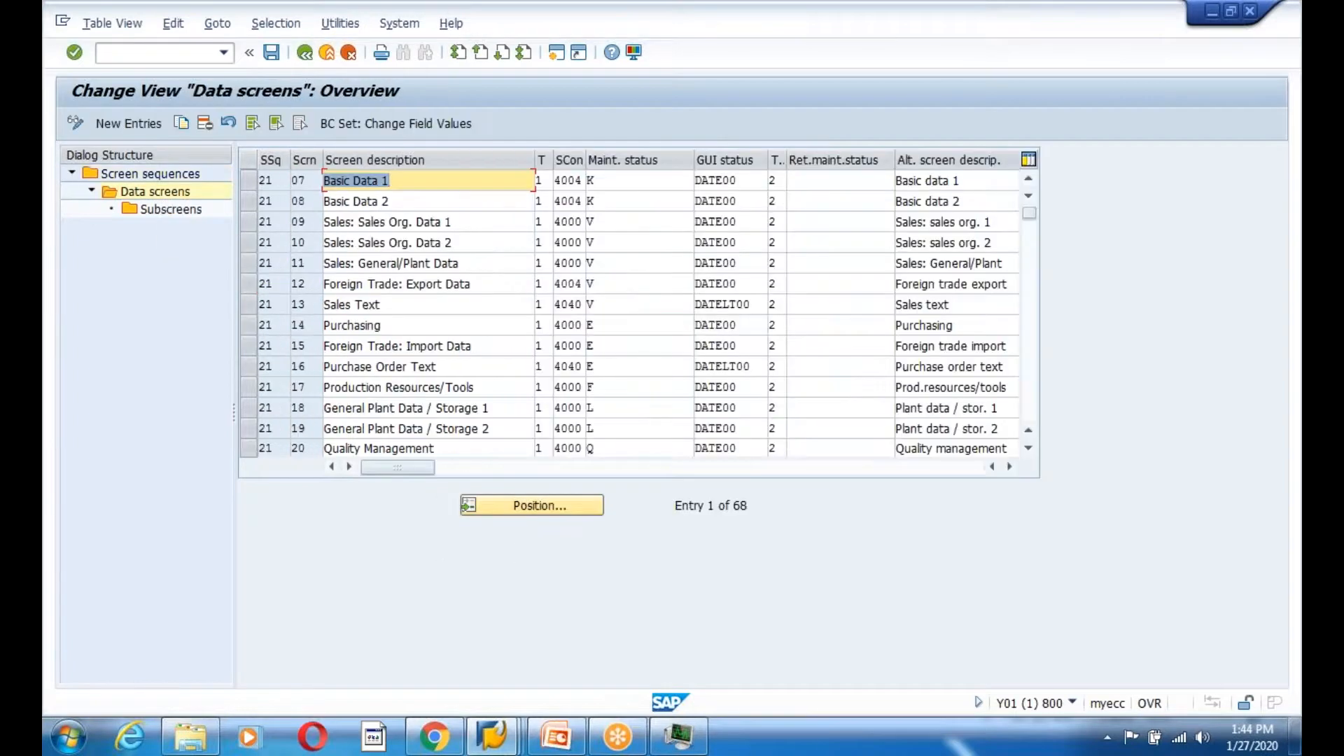
click(298, 344)
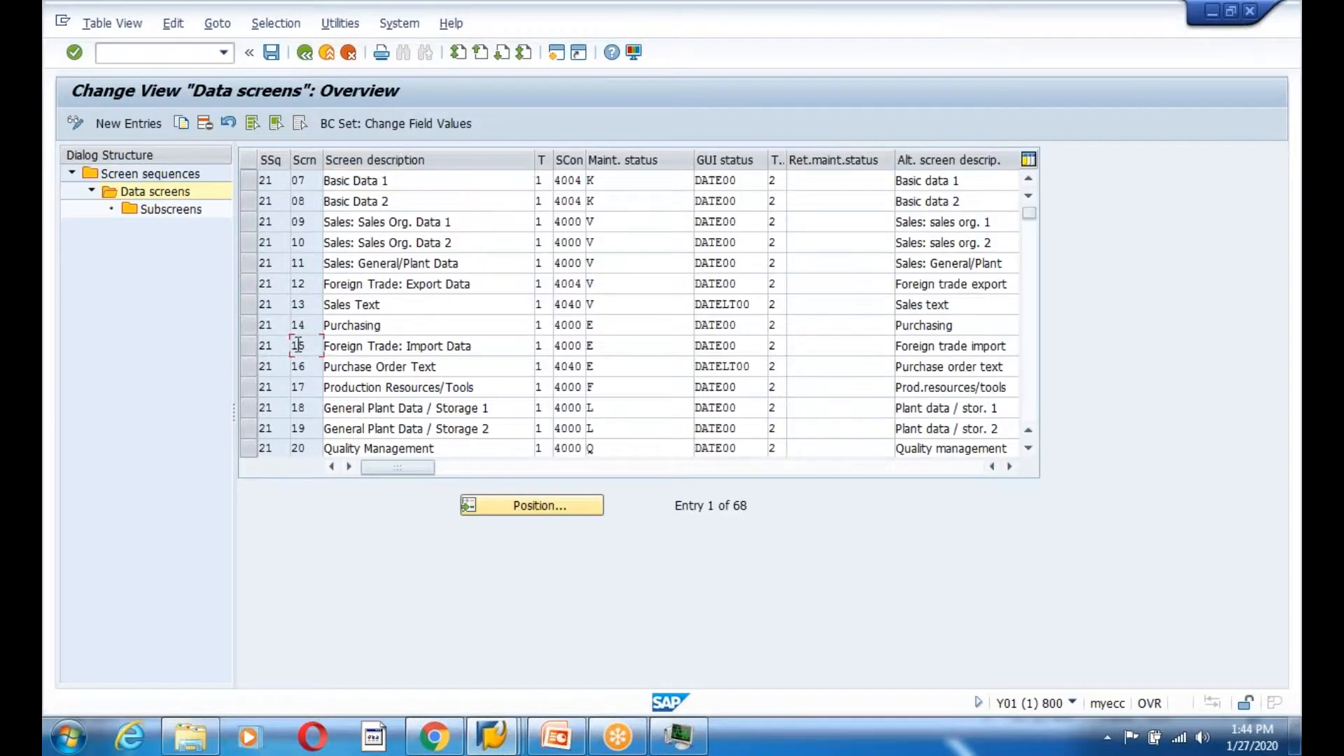
click(247, 410)
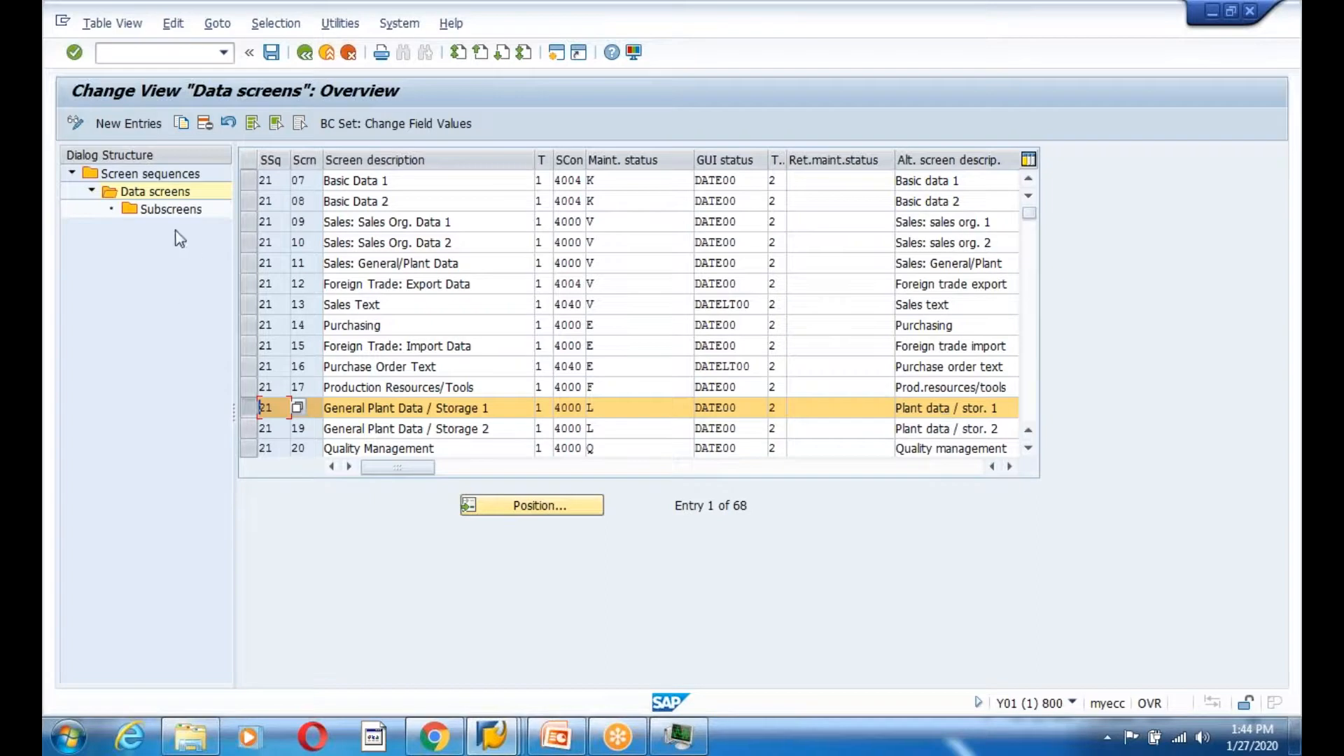
double_click(172, 210)
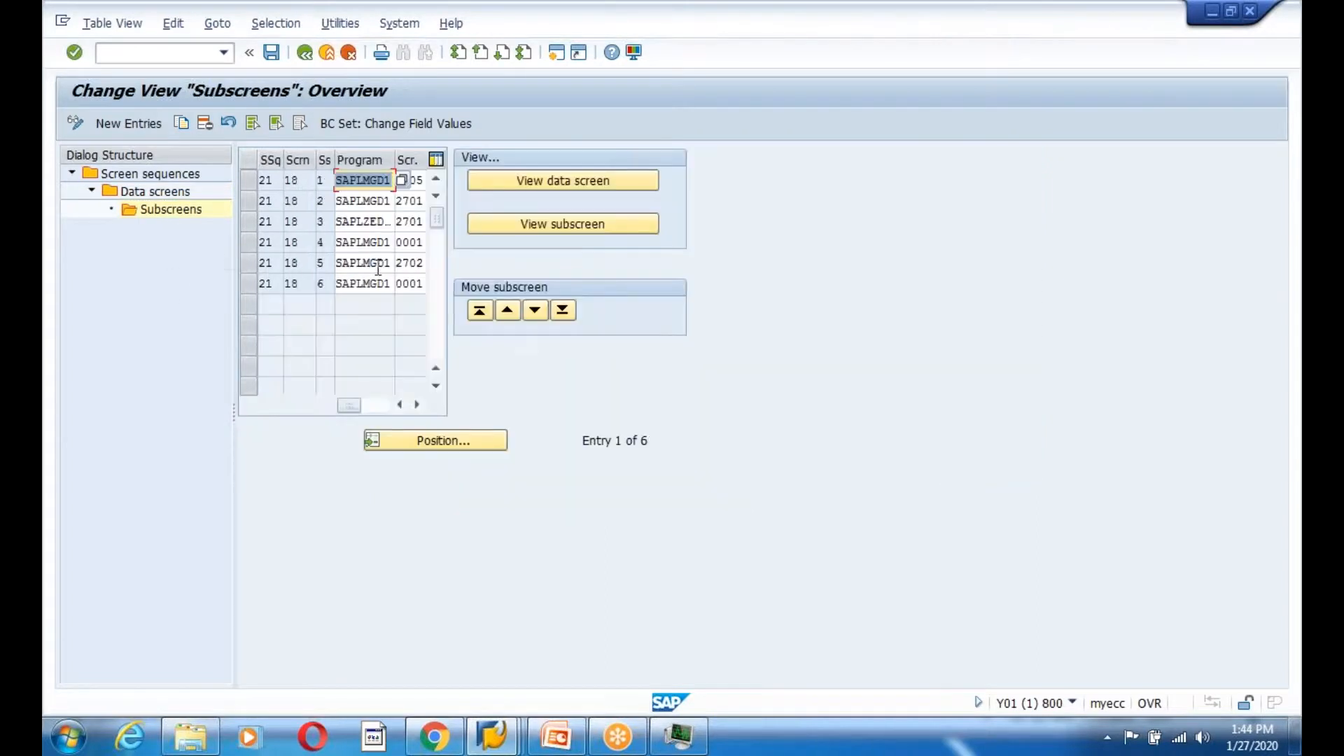
Preview subscreen 3, custom screen 2701 of program SAPLZEDG8MM, and return to the subscreens overview
click(371, 221)
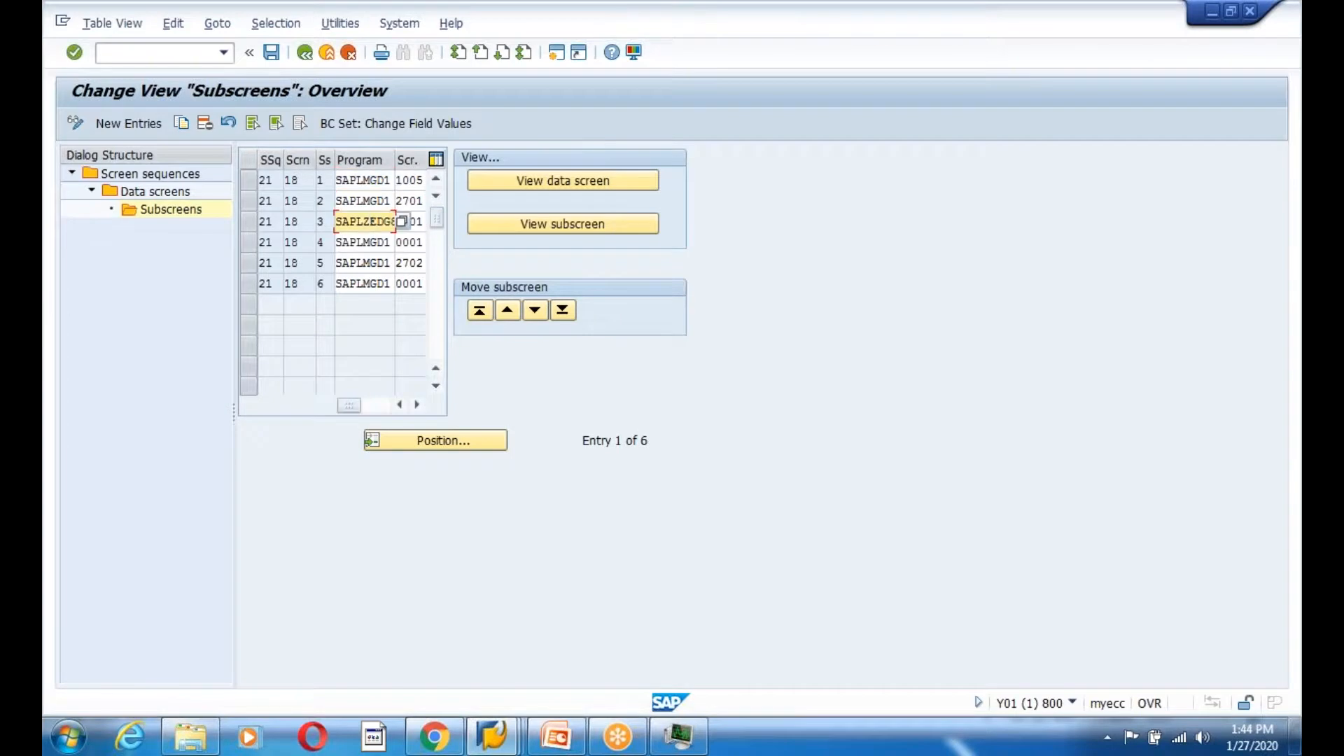
click(246, 223)
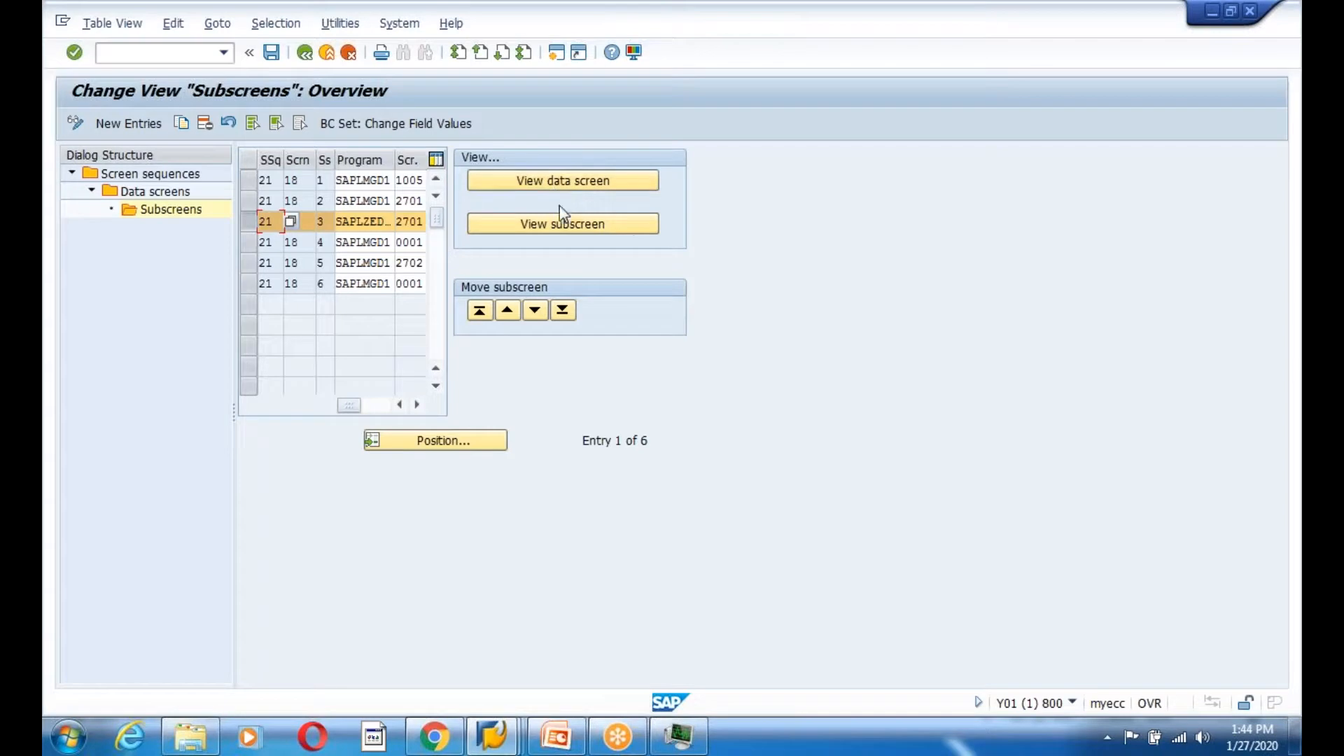
click(560, 225)
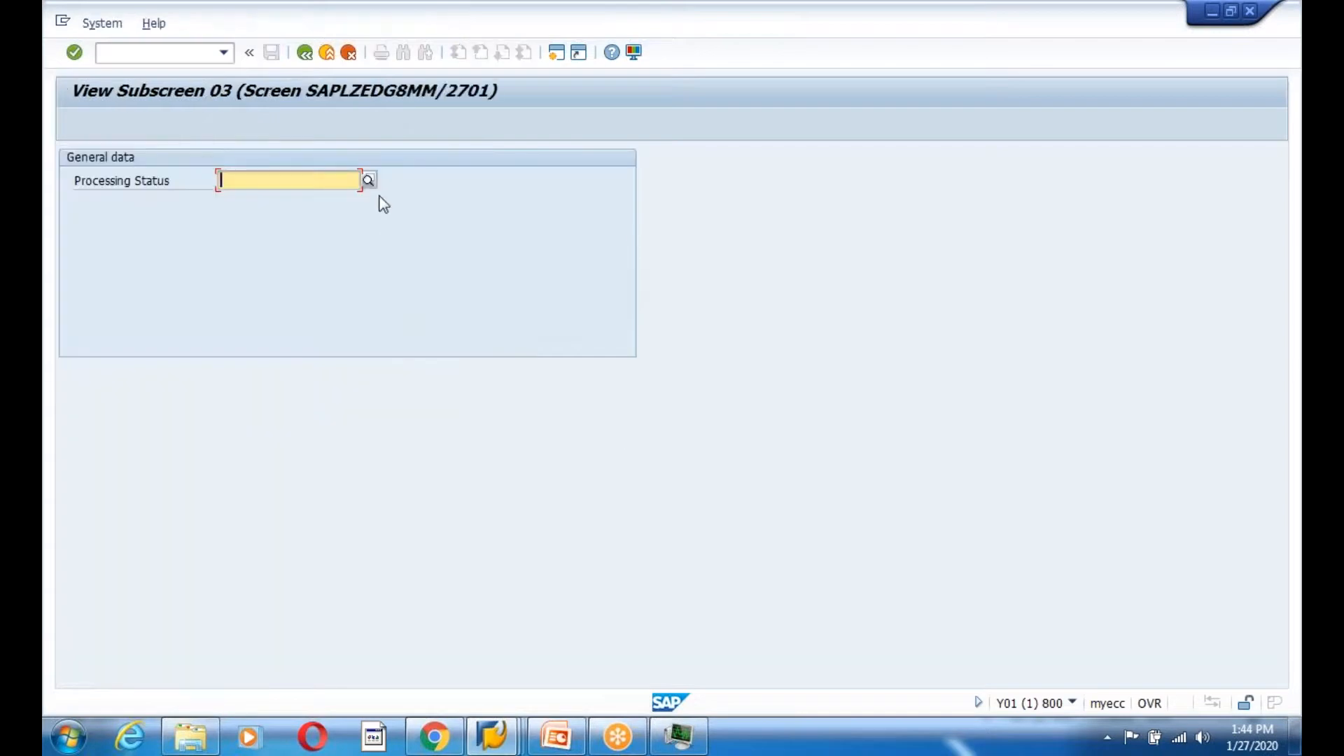
click(305, 53)
Simulate the whole General Plant Data / Storage 1 data screen and examine the custom Processing Status field's placement above the shelf life data
click(551, 184)
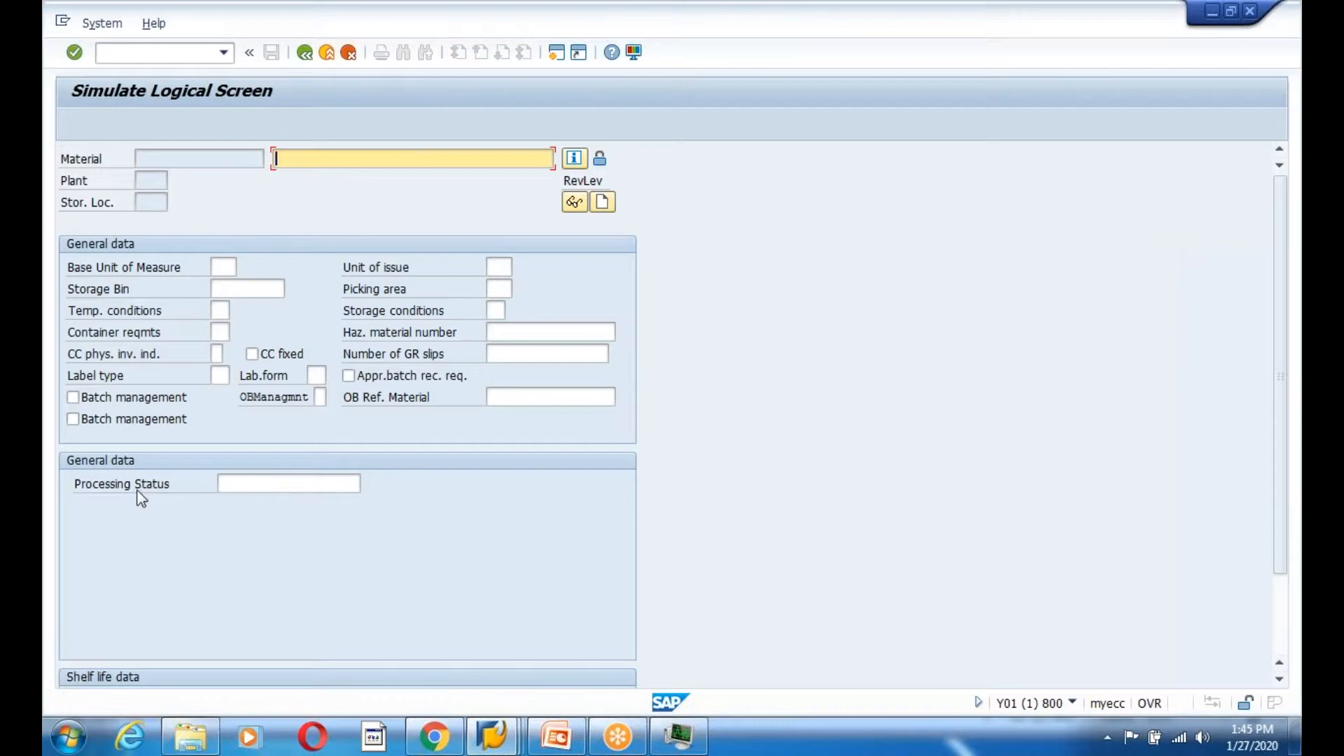
click(251, 489)
scroll(443, 573, down, 3)
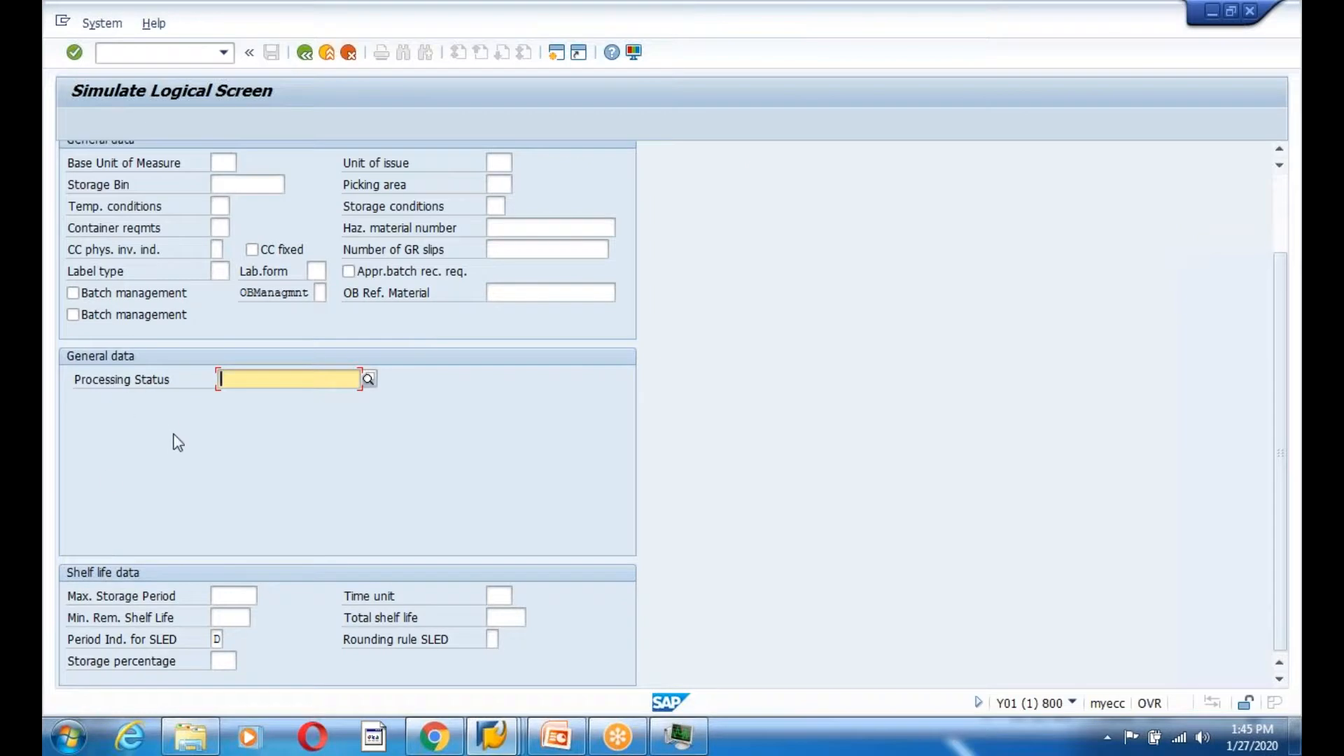
Enter the test description fdgdfgdfgdh and base unit of measure KG in the simulated General Plant Data / Storage 1 screen
scroll(303, 465, up, 2)
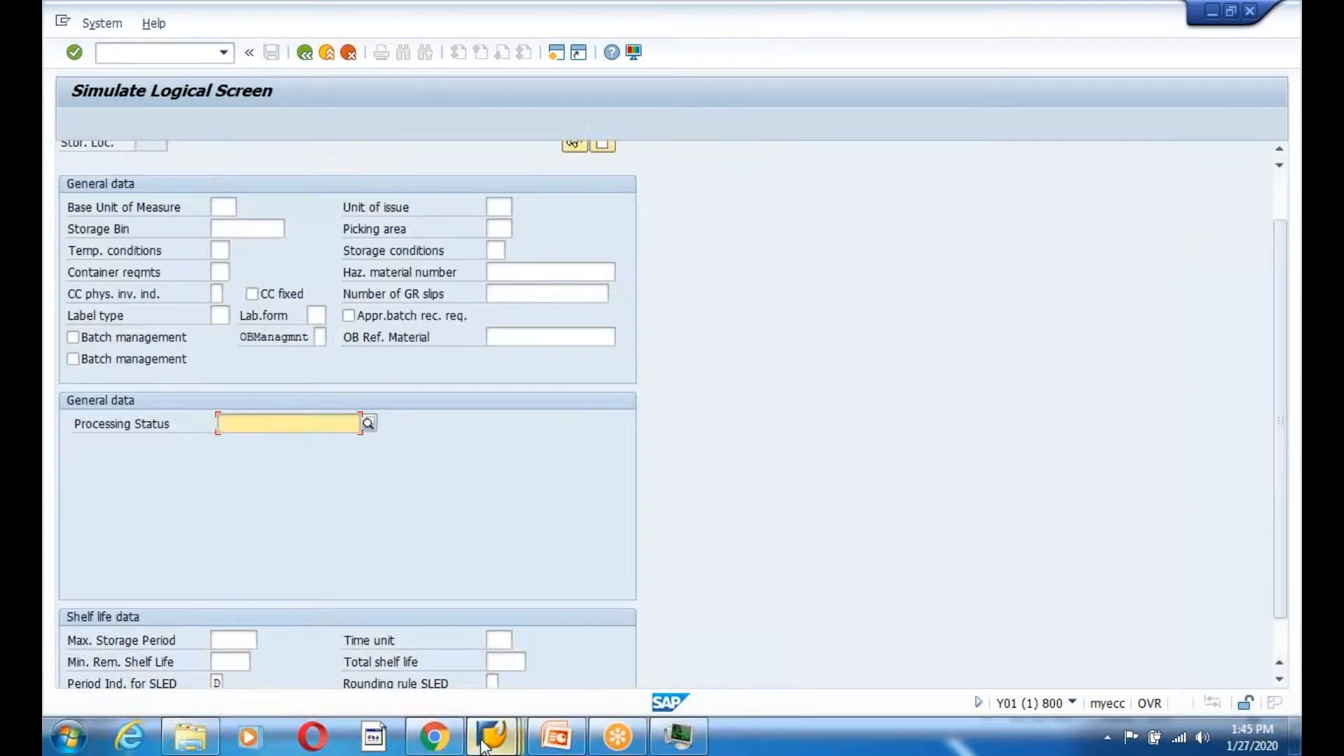
scroll(466, 424, up, 3)
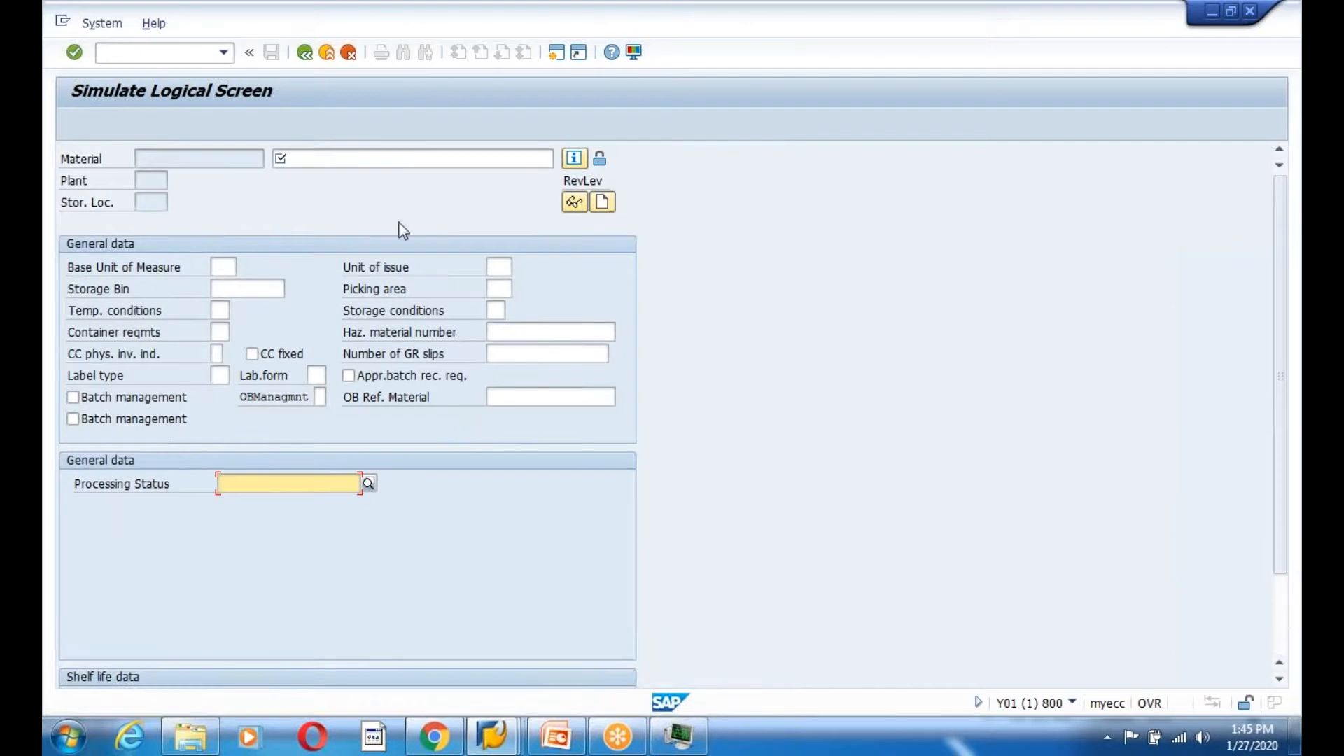
click(334, 172)
click(324, 158)
text(fdgdfg)
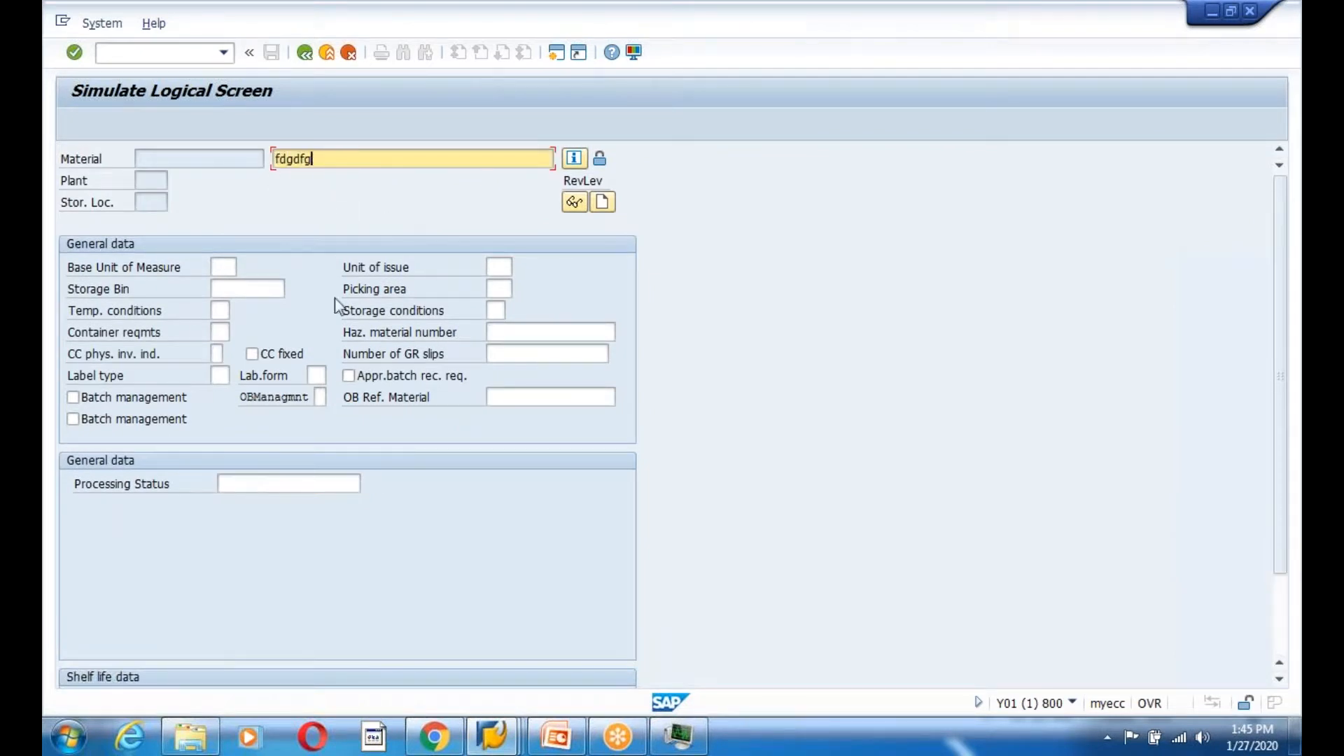
text(dfgdh)
click(222, 267)
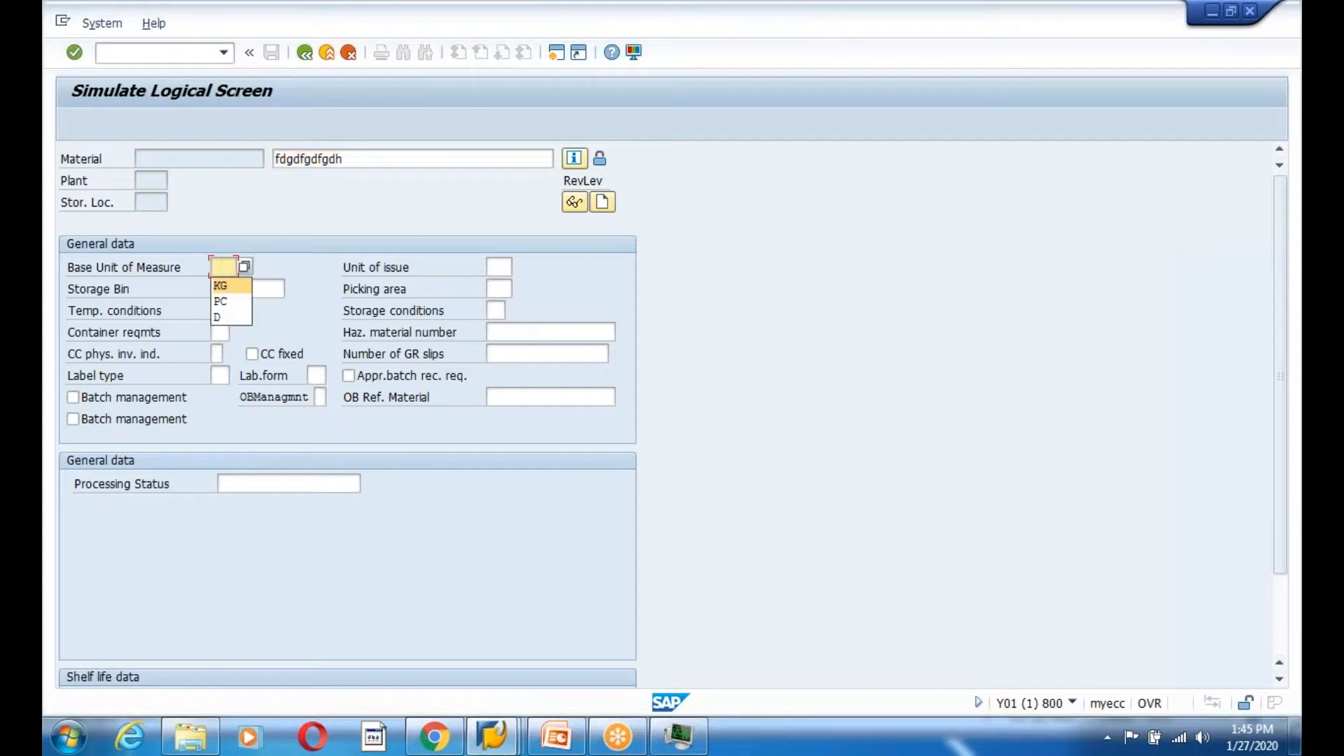
click(224, 287)
Test the custom Processing Status field by picking status 1 (Analysis), and return to the subscreens overview
click(264, 483)
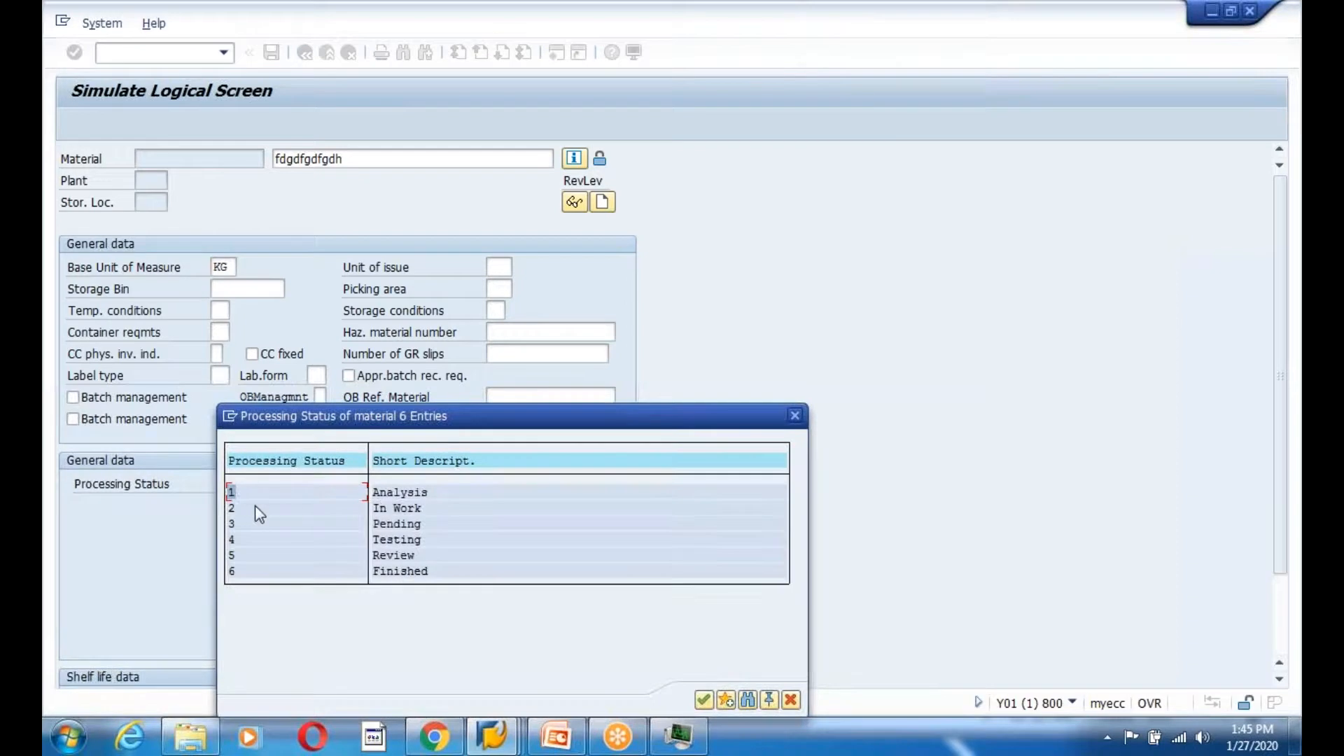
double_click(232, 493)
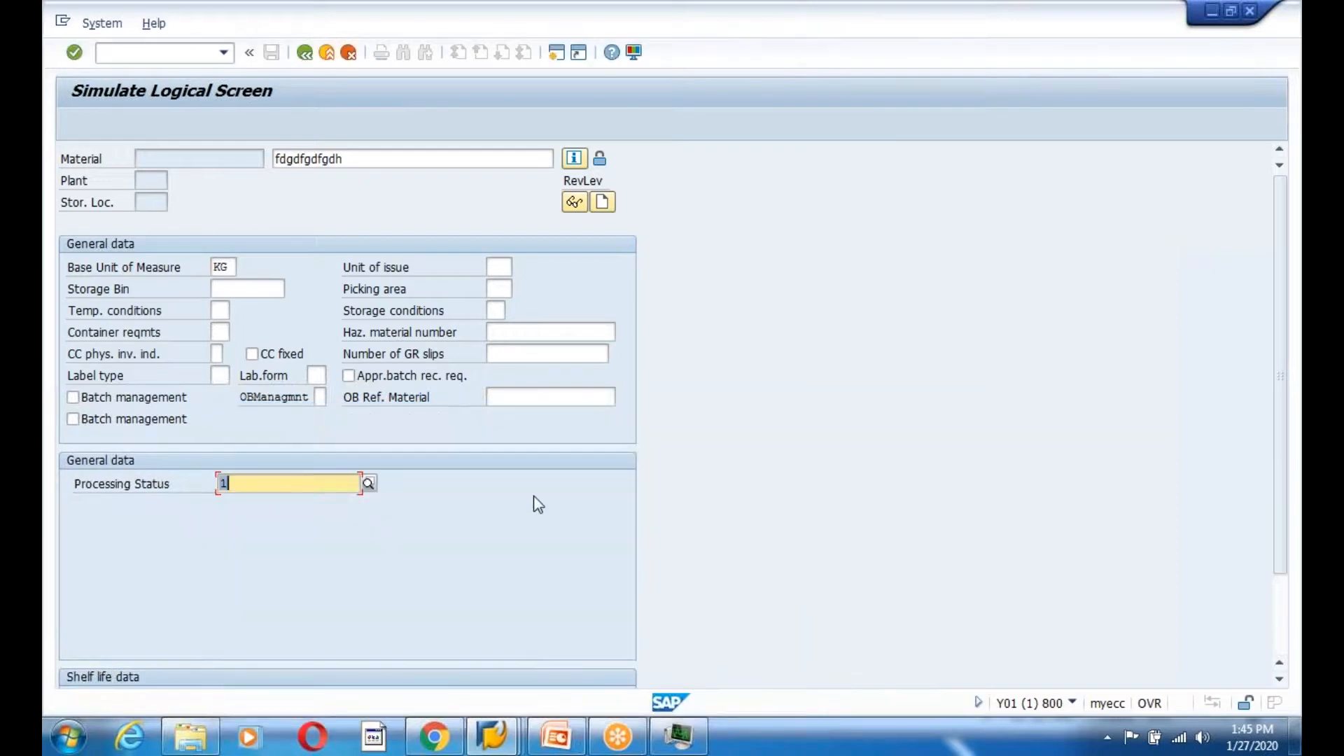
scroll(534, 497, down, 3)
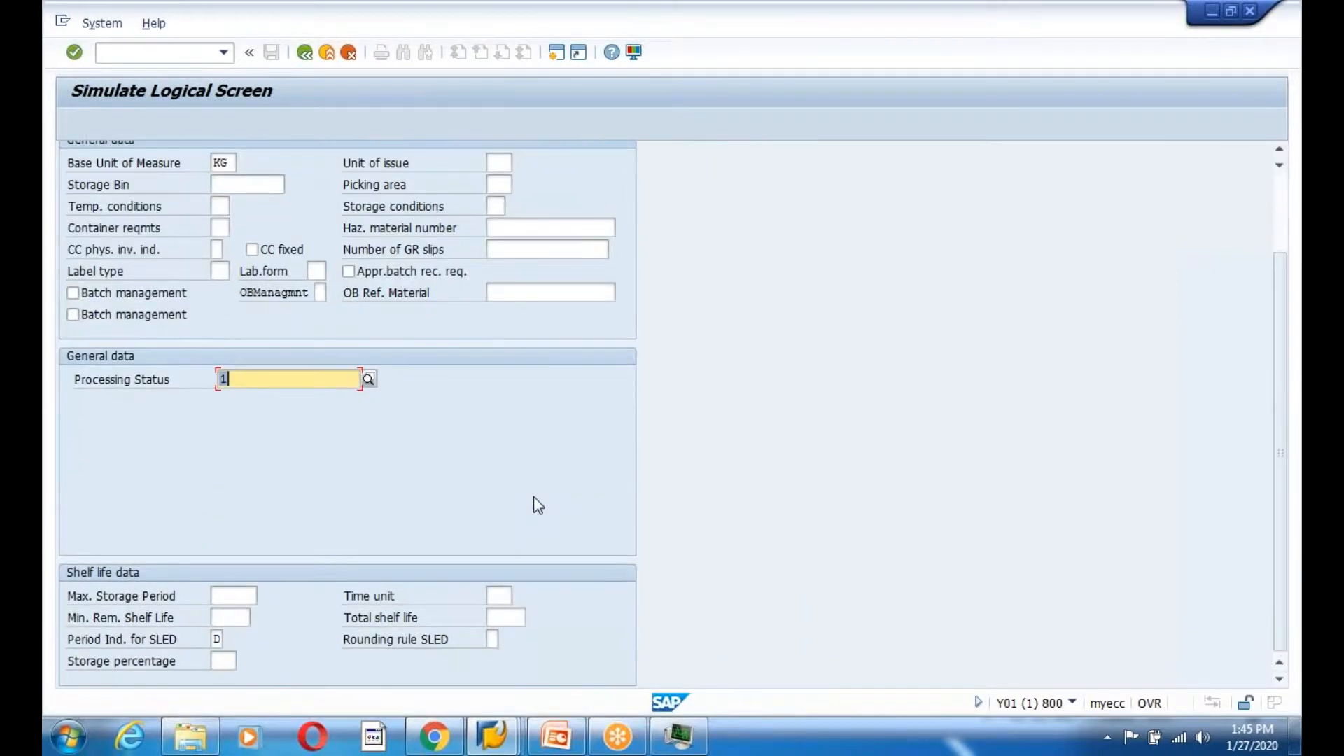
scroll(538, 505, up, 5)
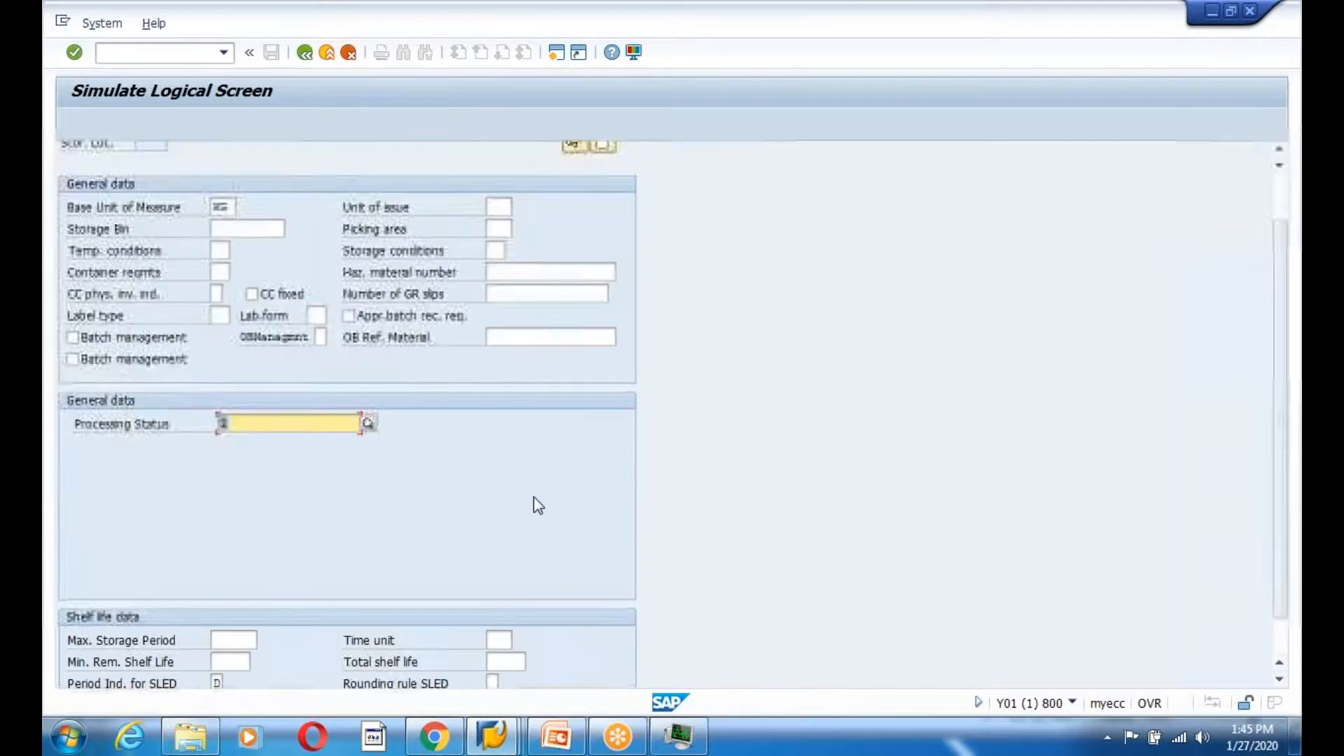
click(305, 52)
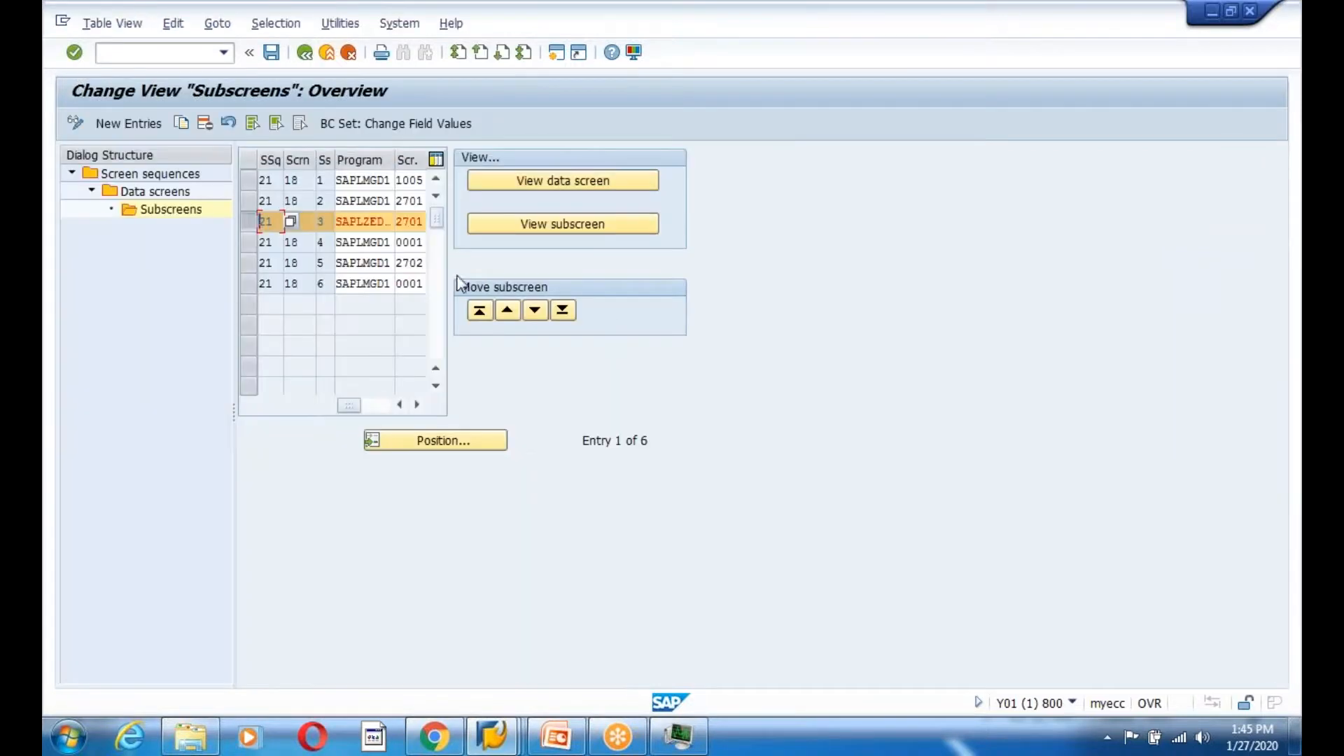
Save the subscreen and screen sequence customizing, and return to SAP Easy Access
click(271, 53)
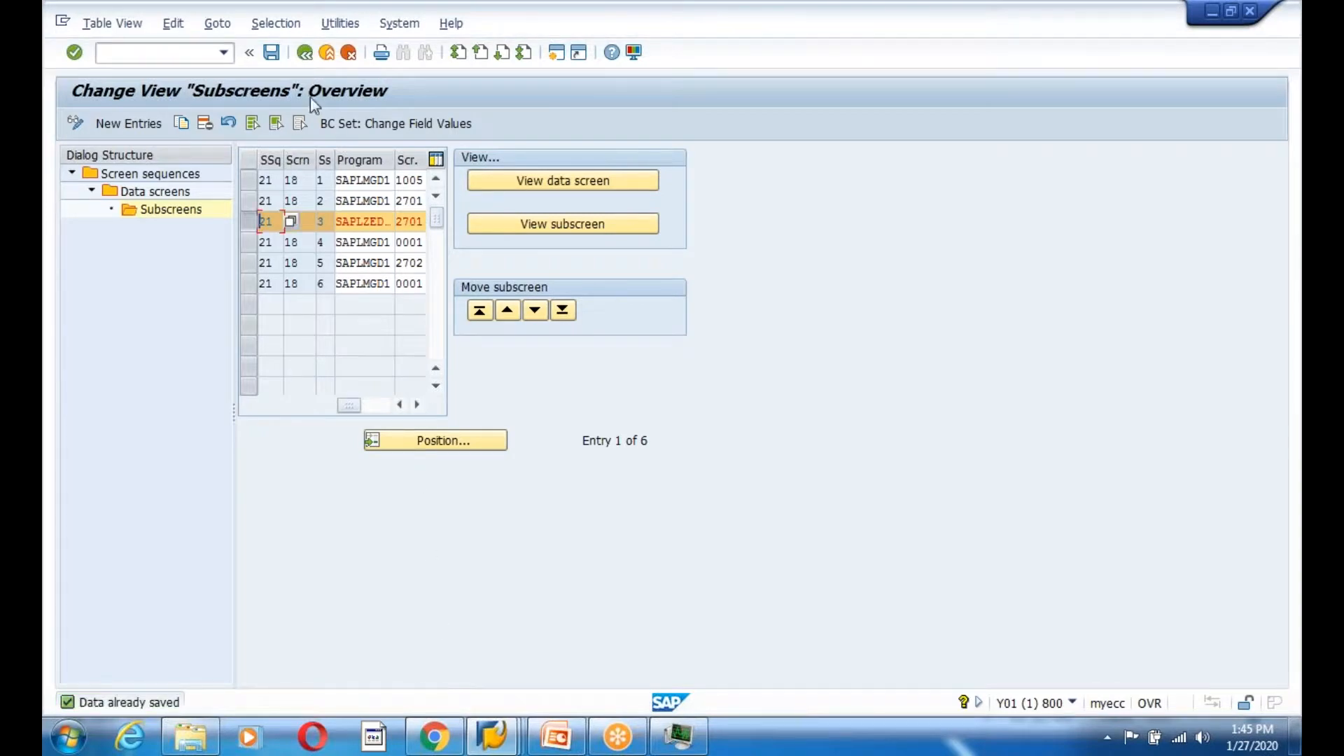
click(304, 53)
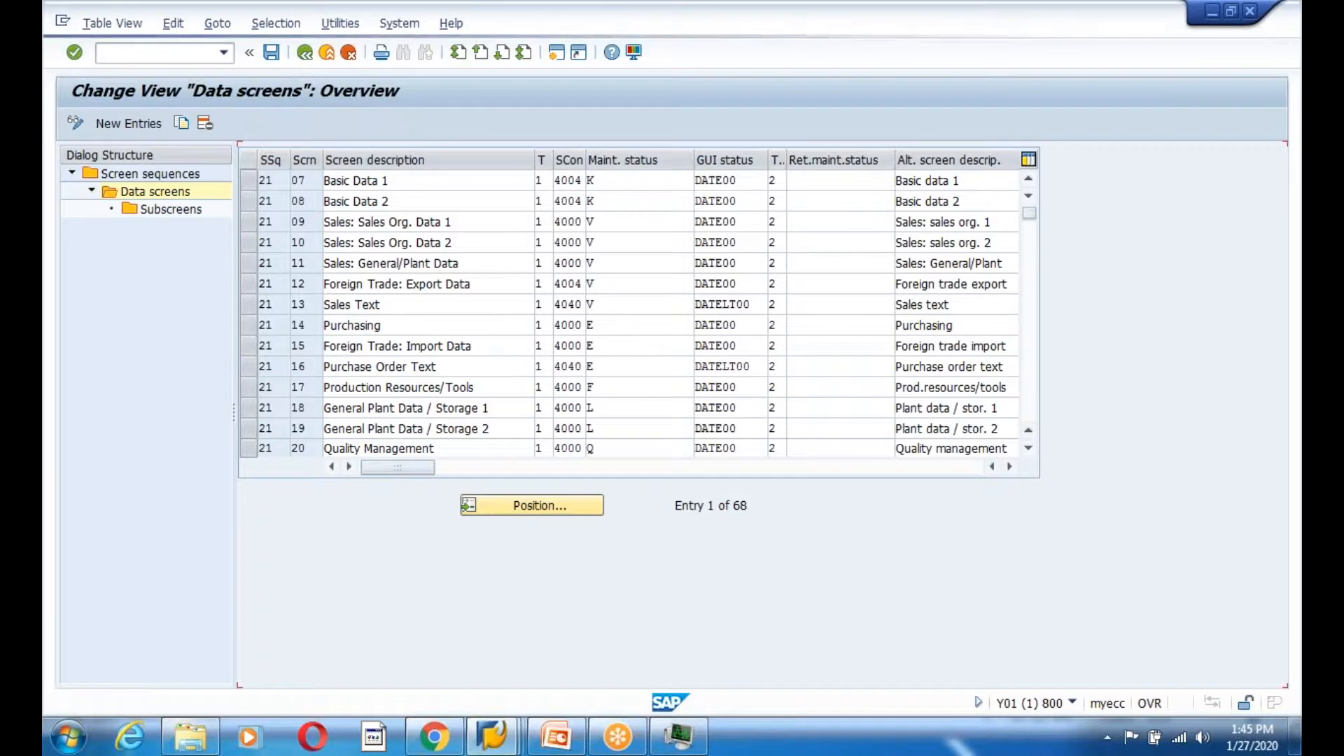
click(306, 55)
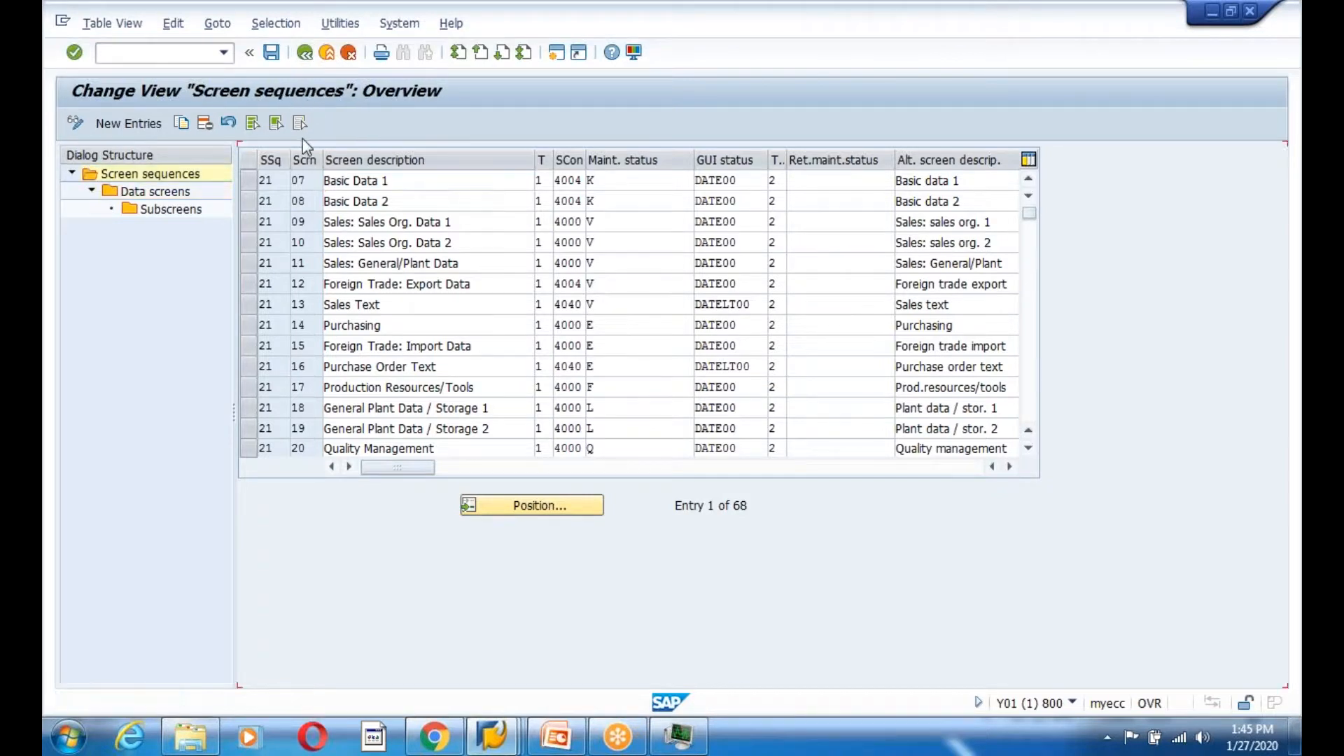
click(275, 54)
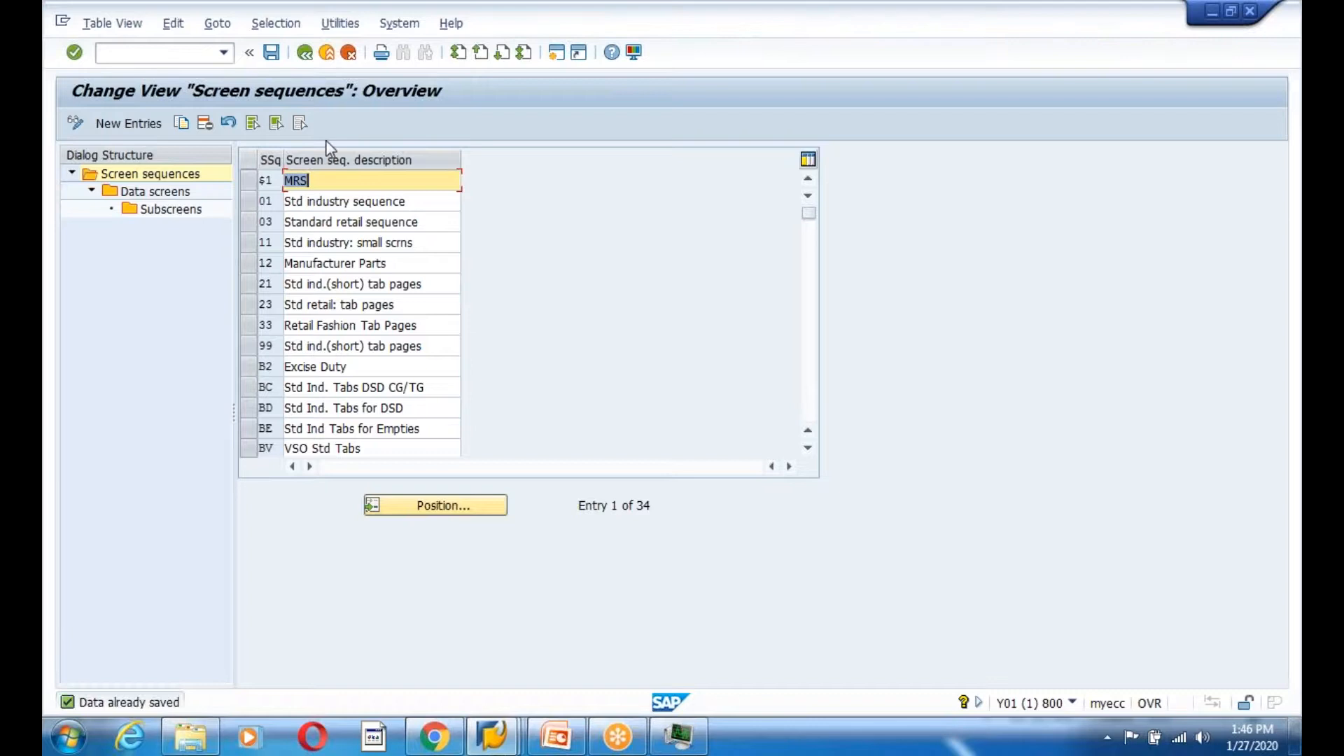
click(304, 53)
click(304, 52)
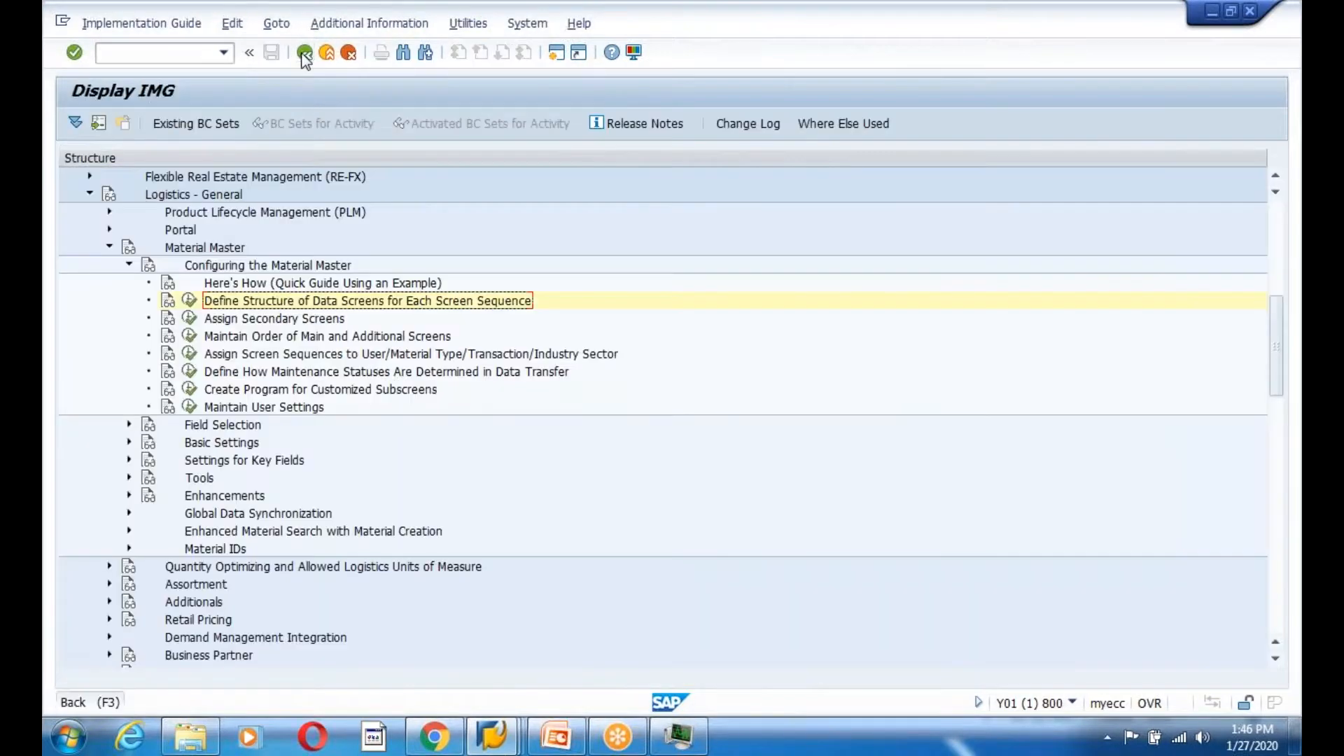
click(303, 52)
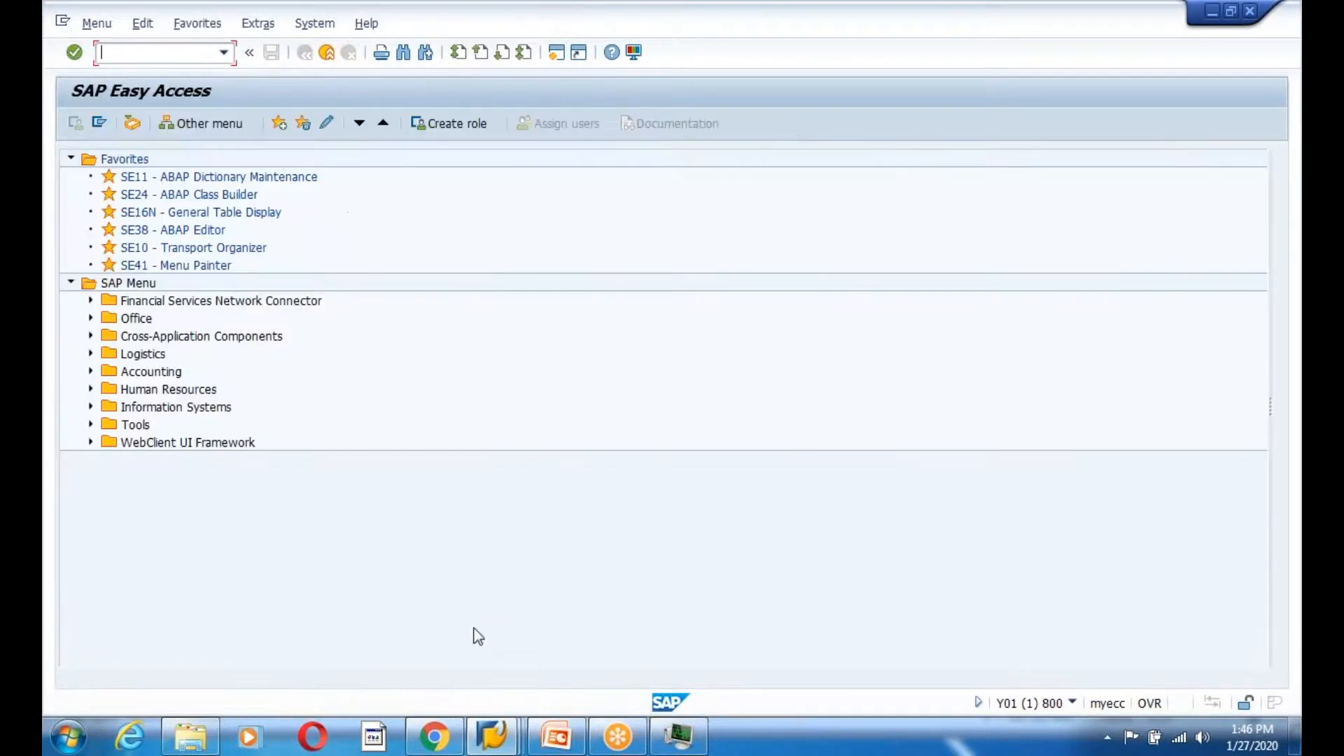
Activate function group ZEDG8MM in the Screen Painter session and exit that session to SAP Easy Access
click(492, 735)
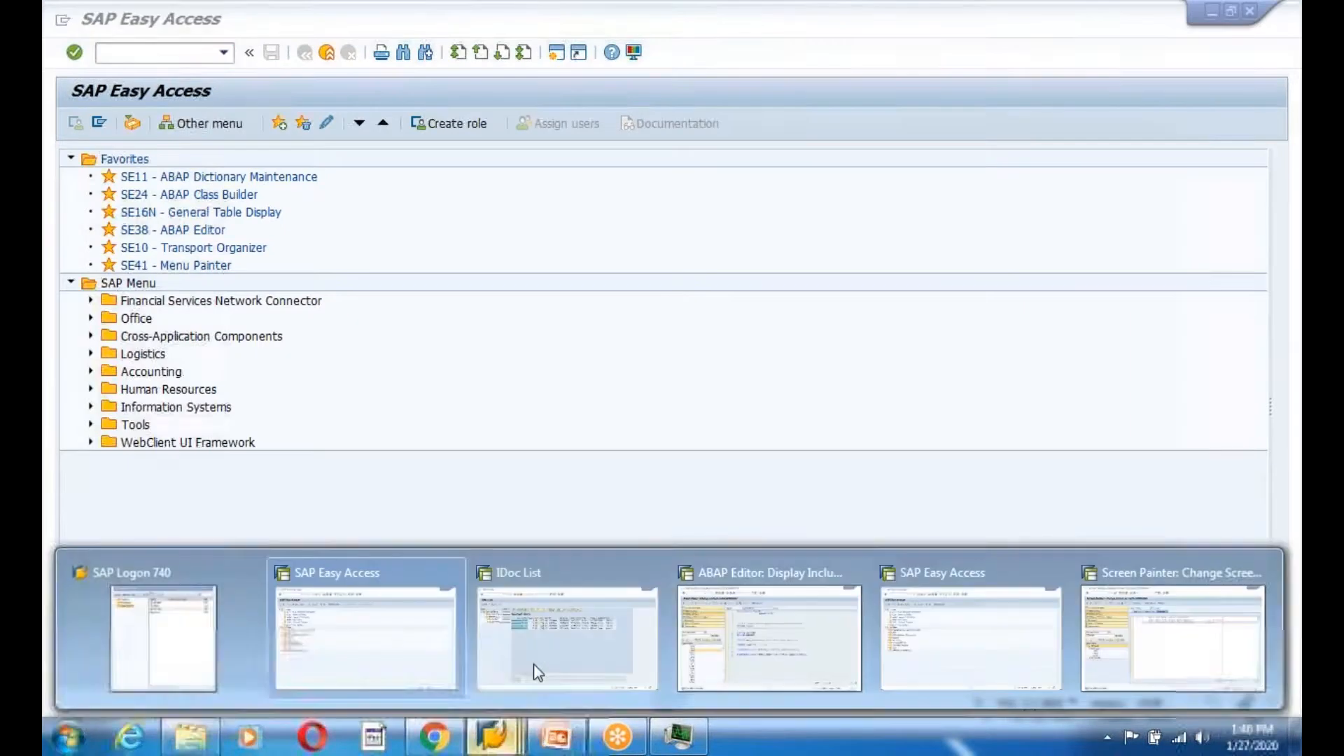
click(1120, 628)
right_click(135, 421)
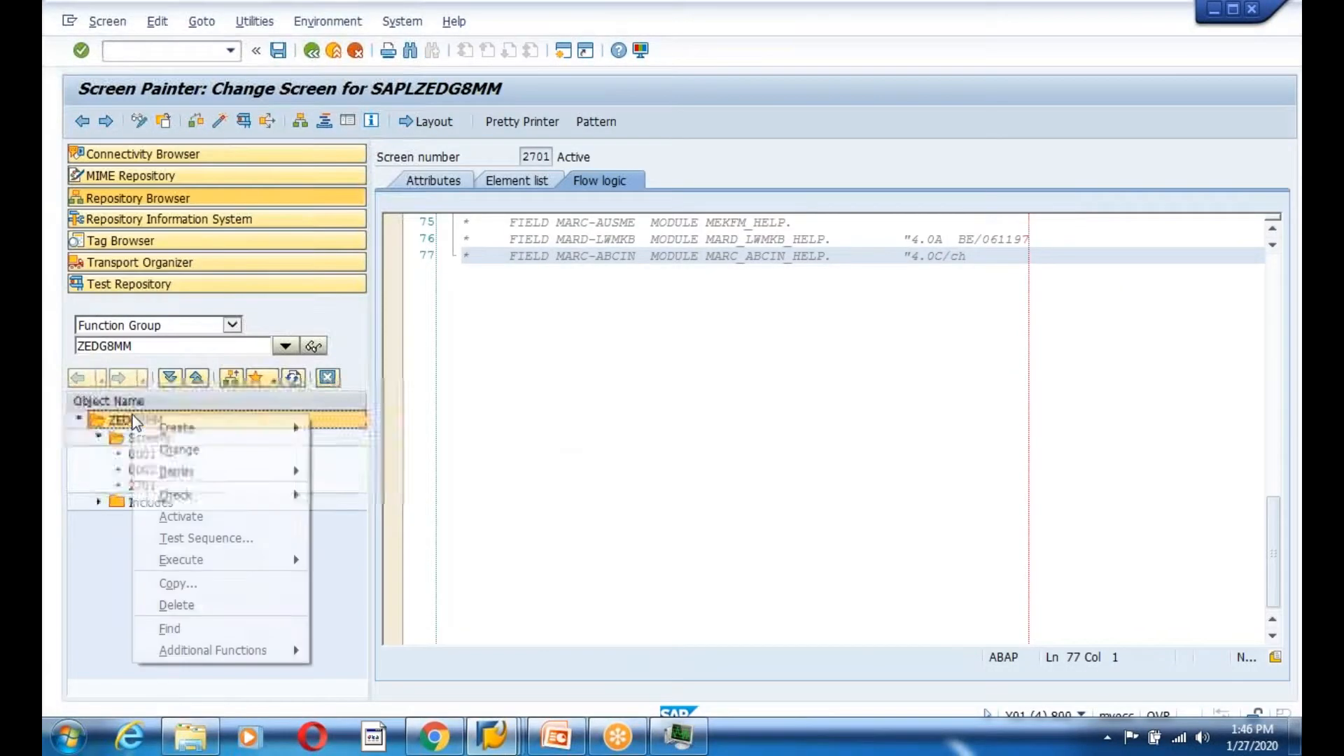
click(183, 517)
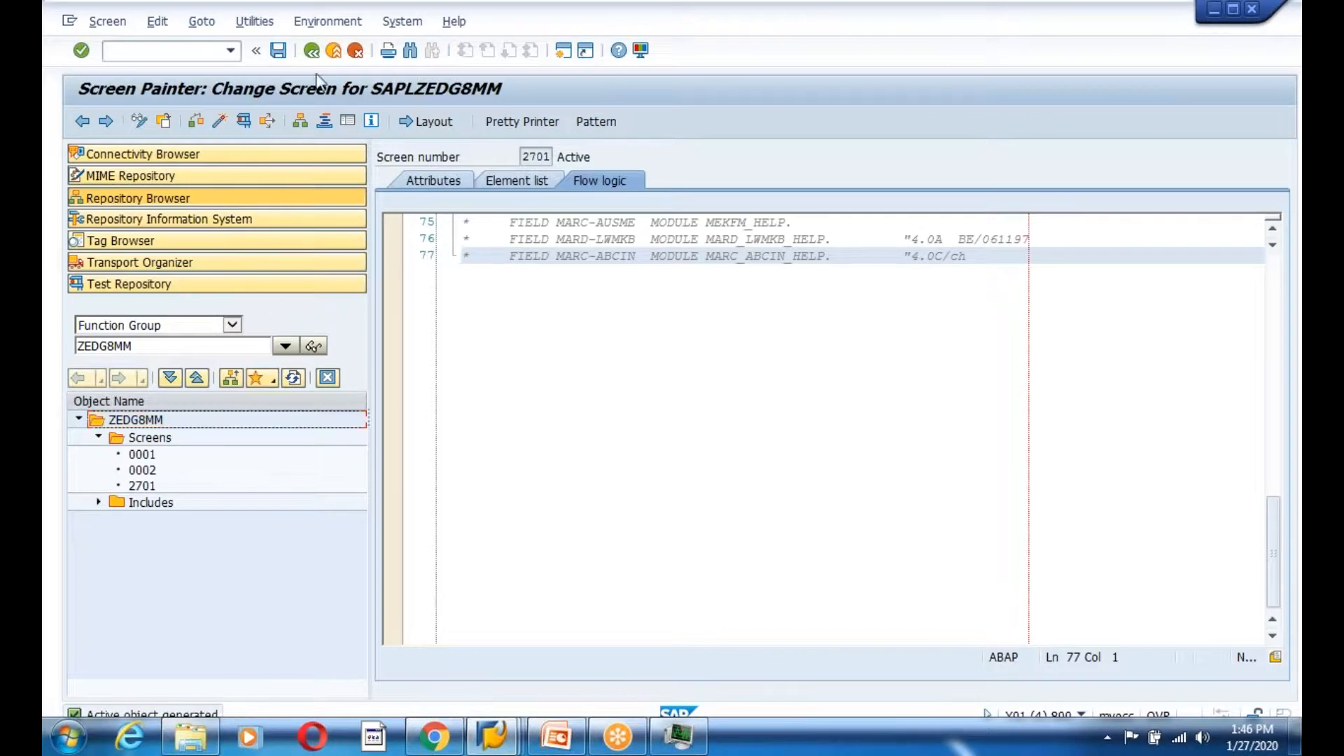
click(312, 51)
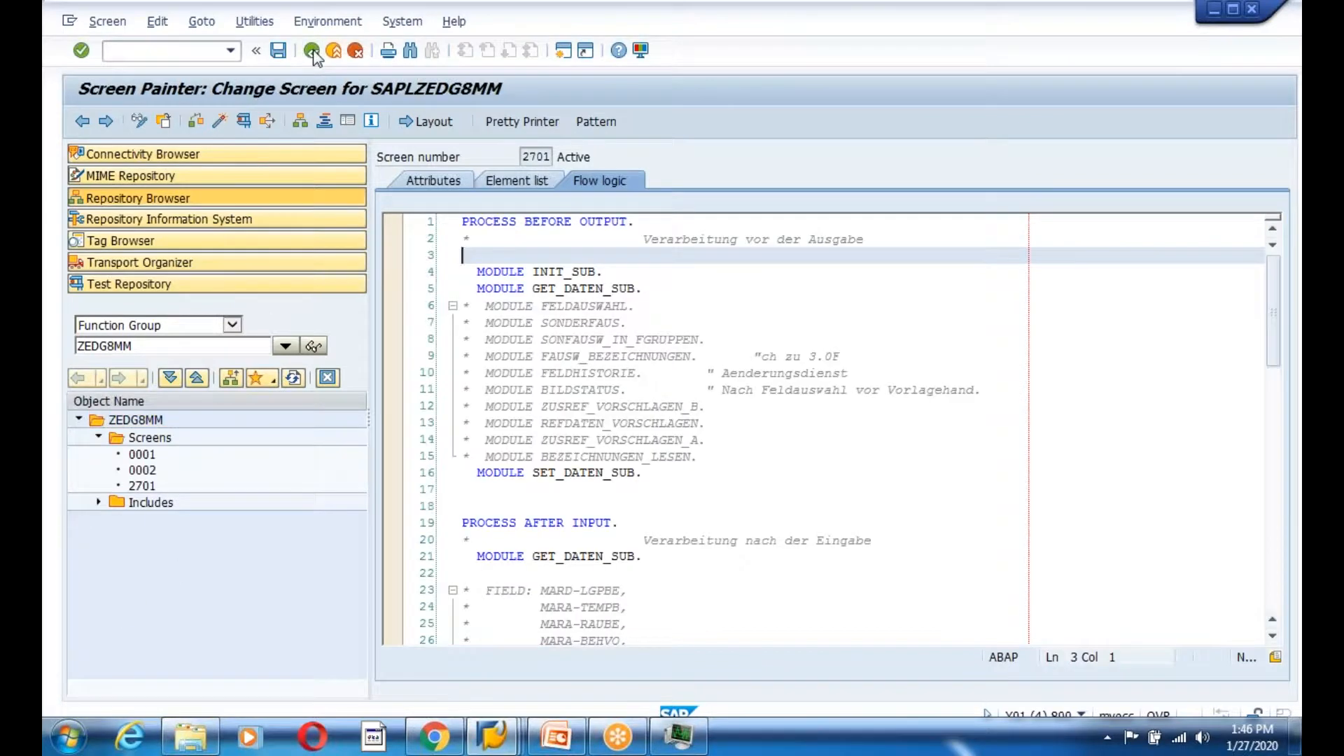
click(312, 51)
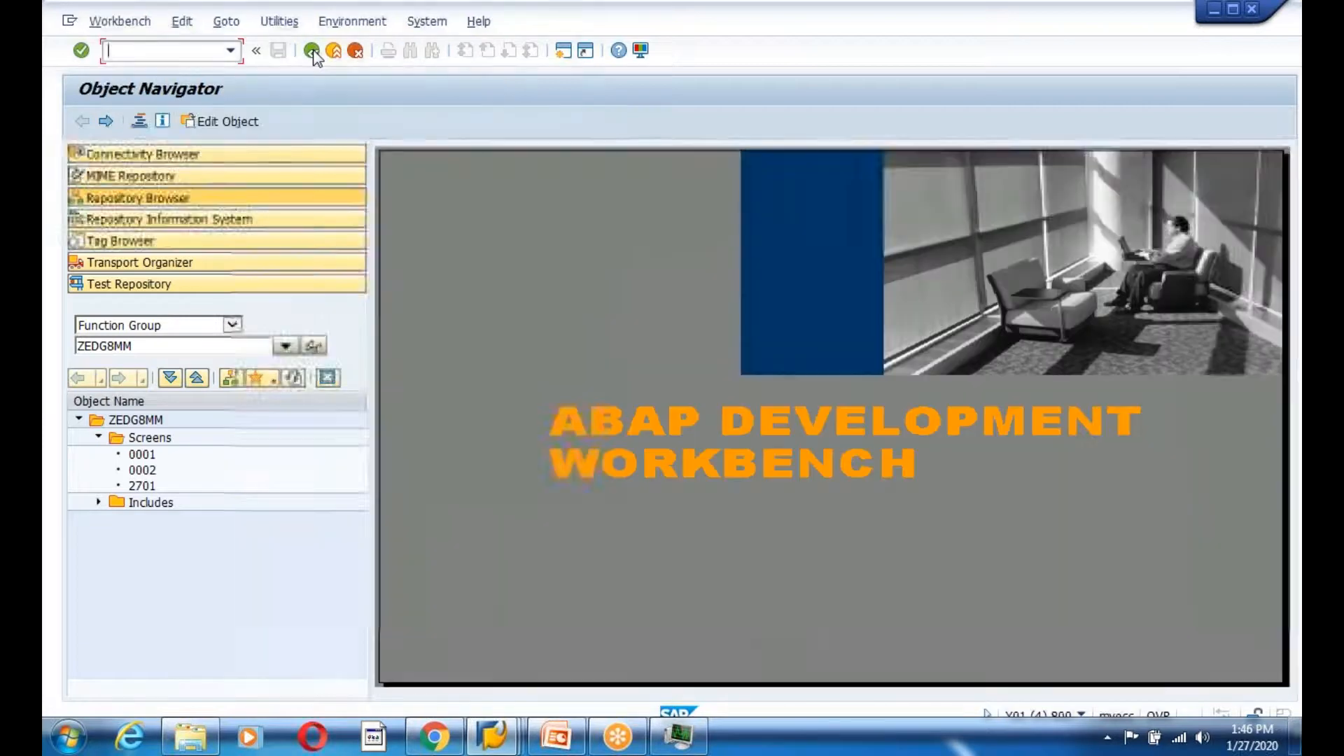
click(312, 51)
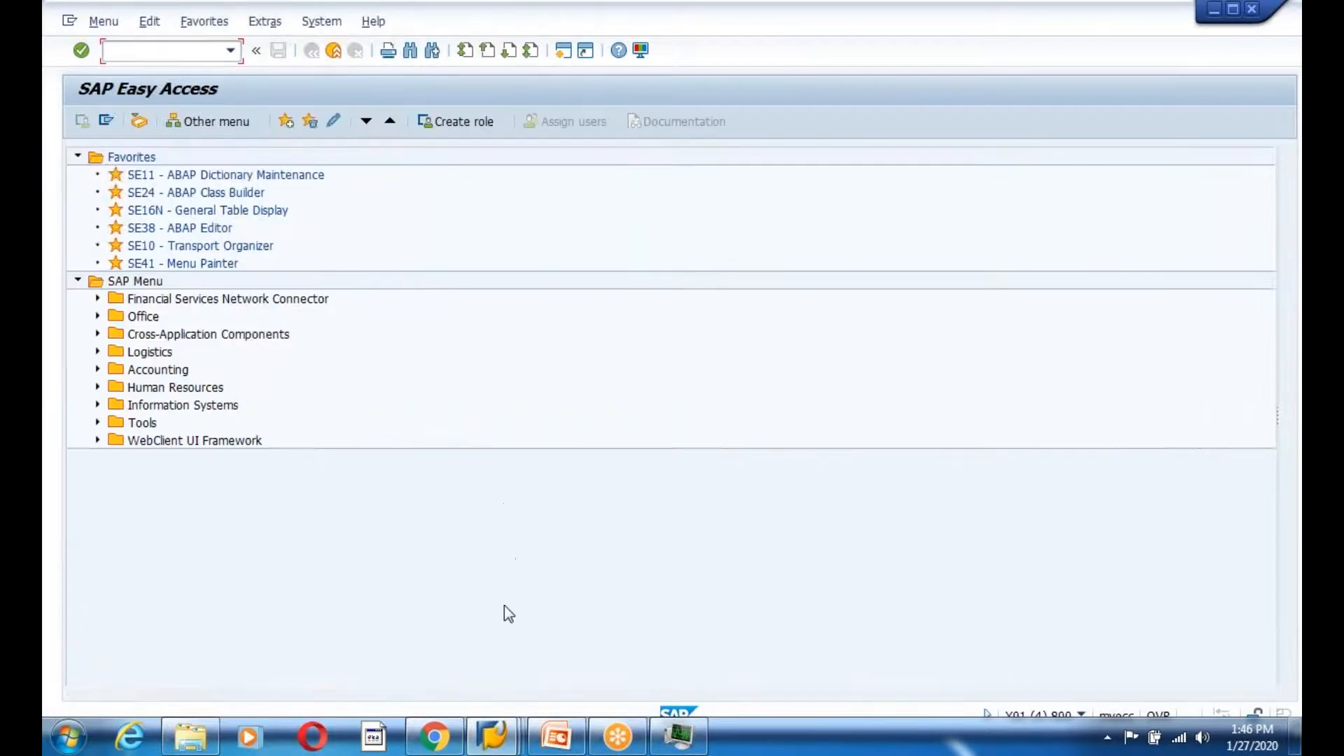
Try to activate function group MGD1 with its inactive screen 9301 from the ABAP Editor session, cancelling the access key request
mouse_move(492, 745)
click(369, 646)
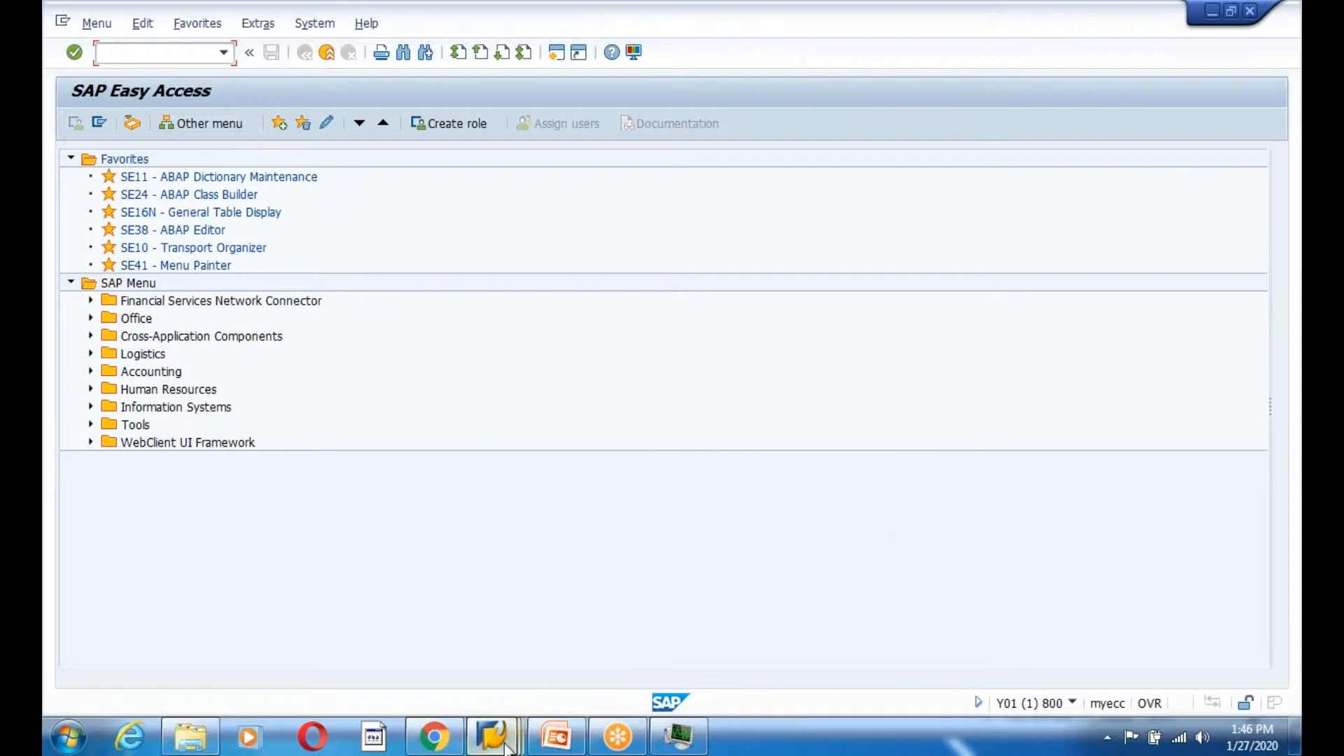
mouse_move(492, 735)
click(756, 652)
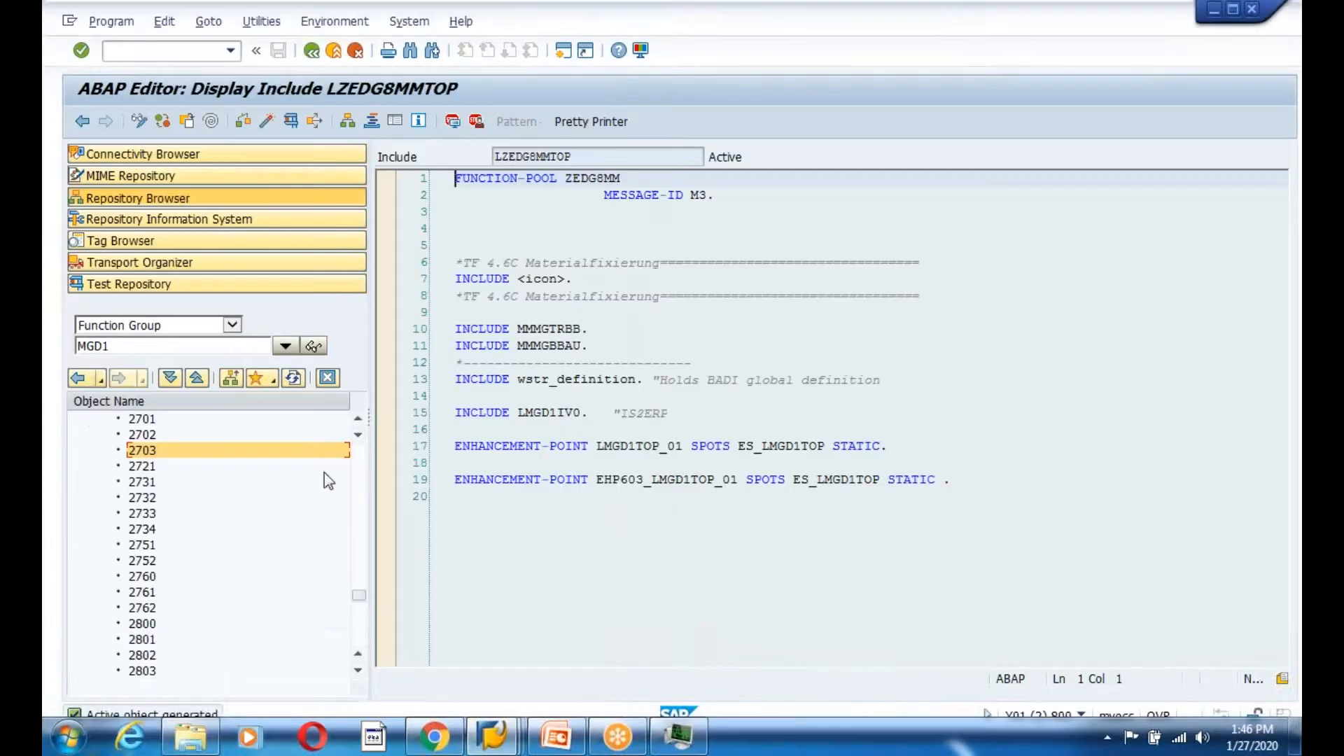
drag(358, 595, 364, 441)
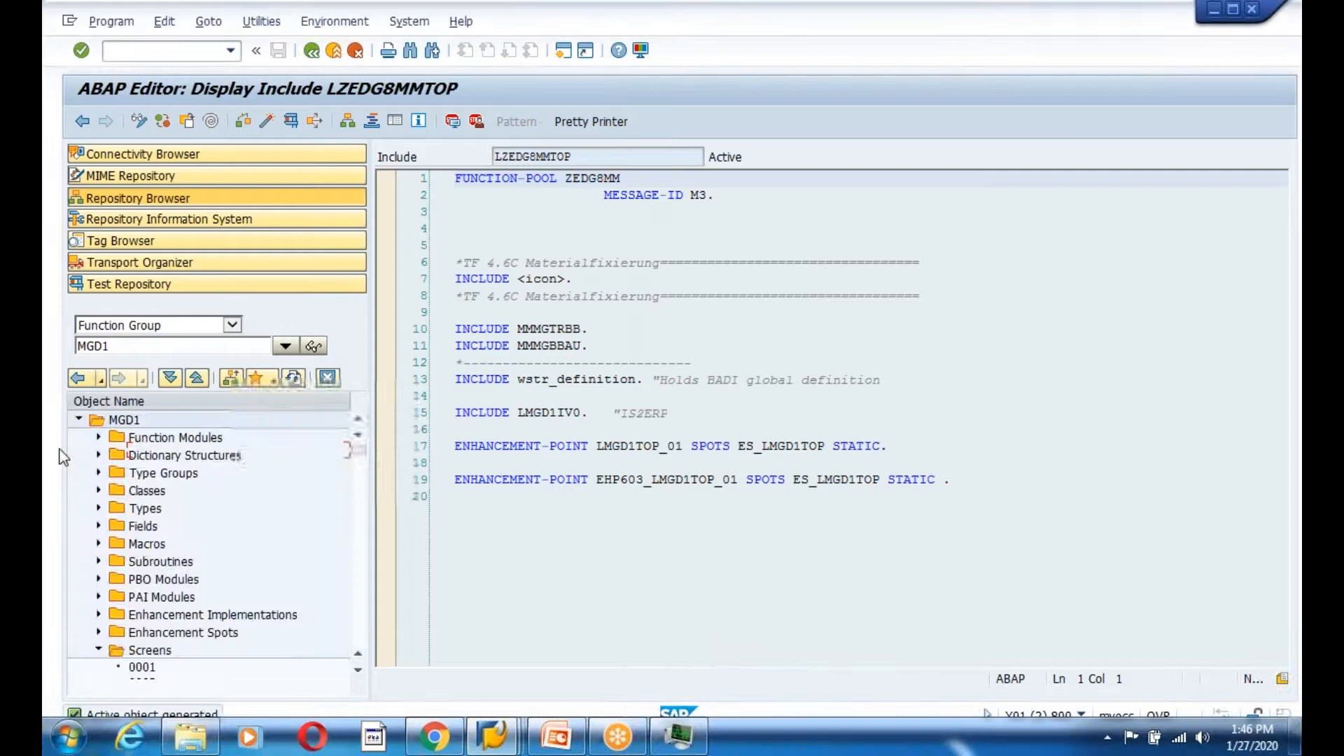
right_click(116, 423)
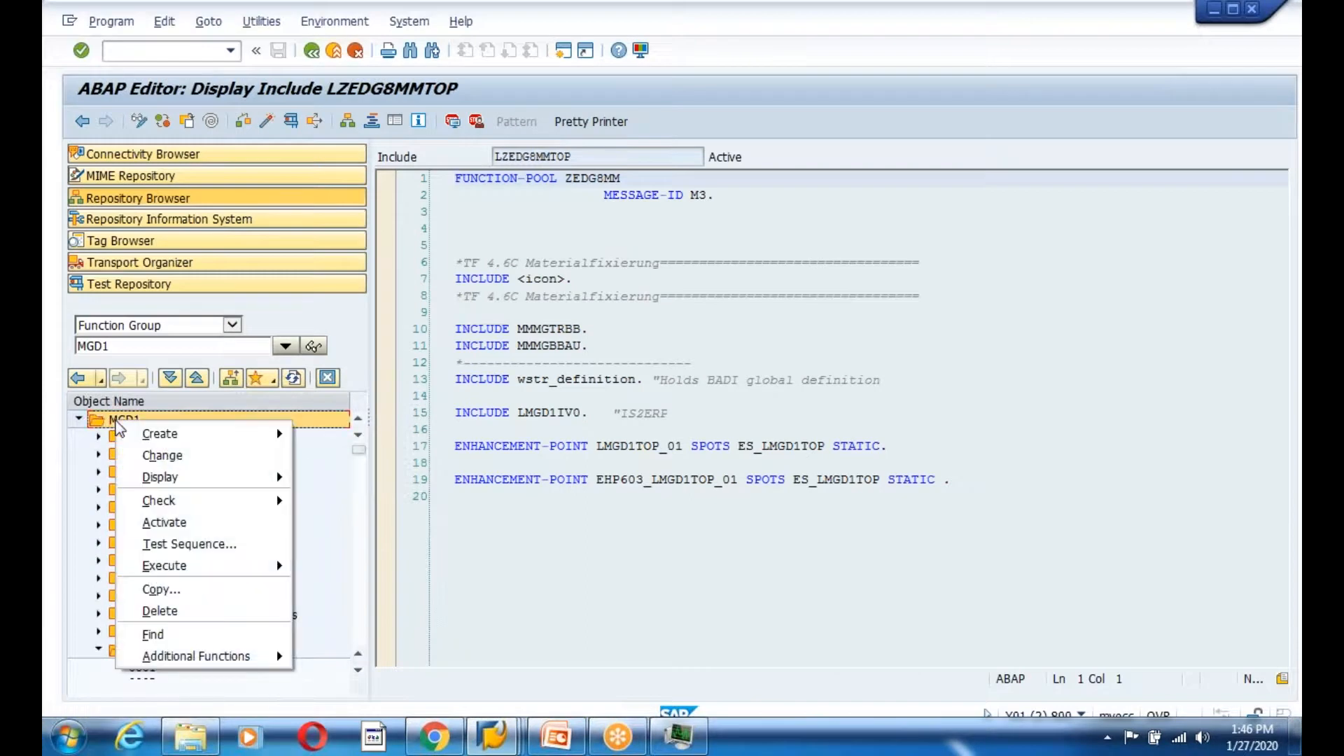
click(162, 522)
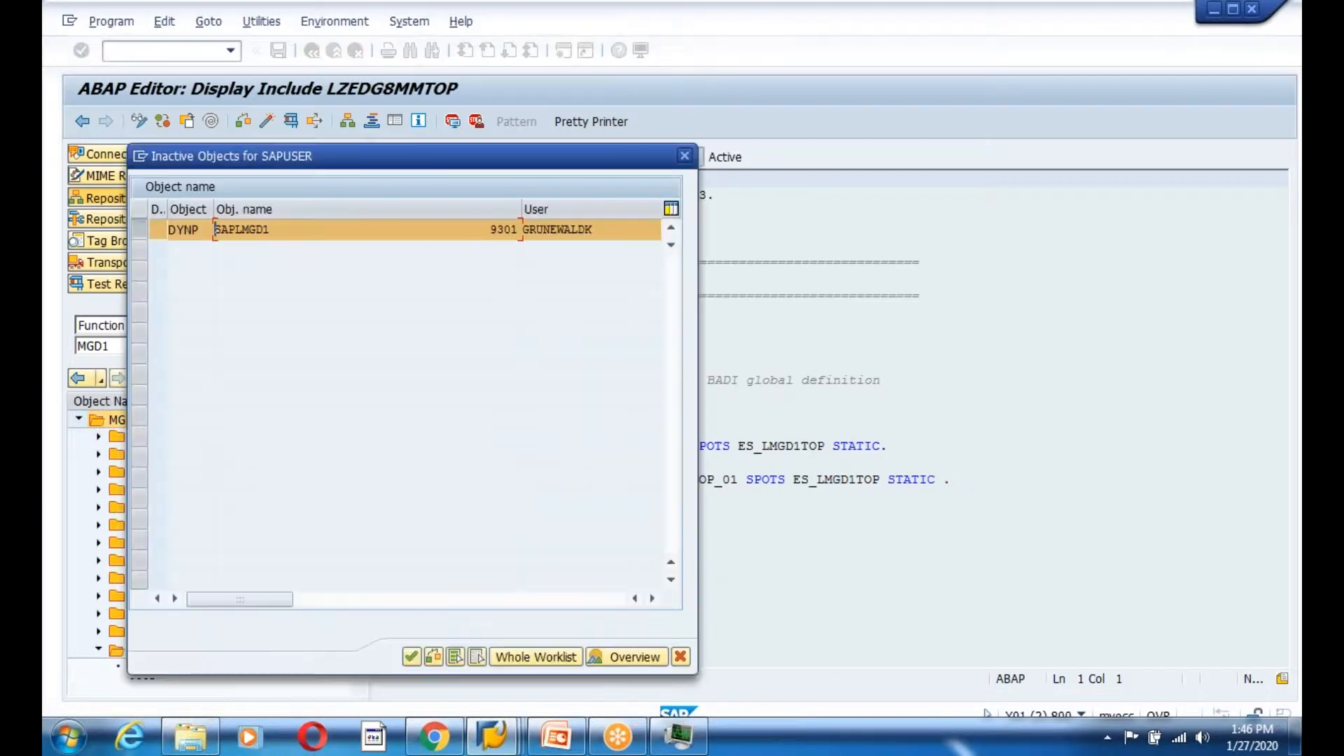
key(Return)
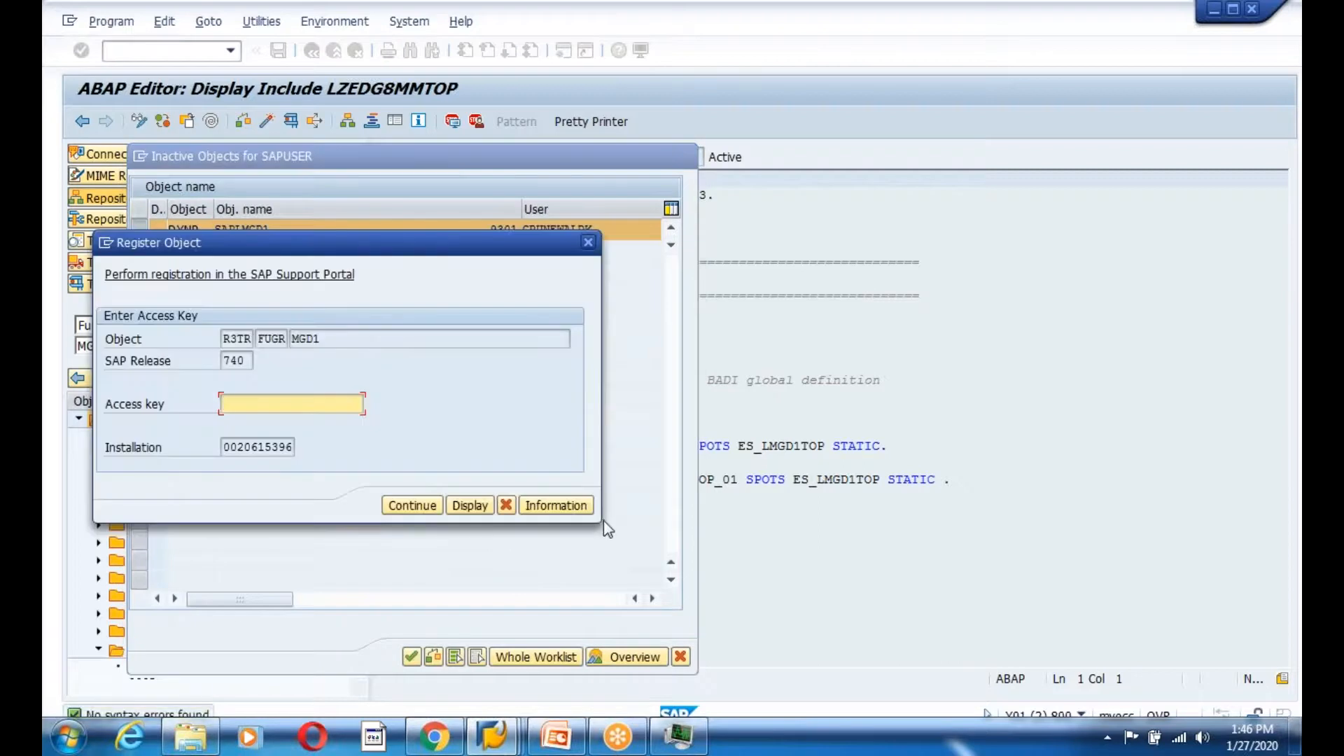
click(588, 247)
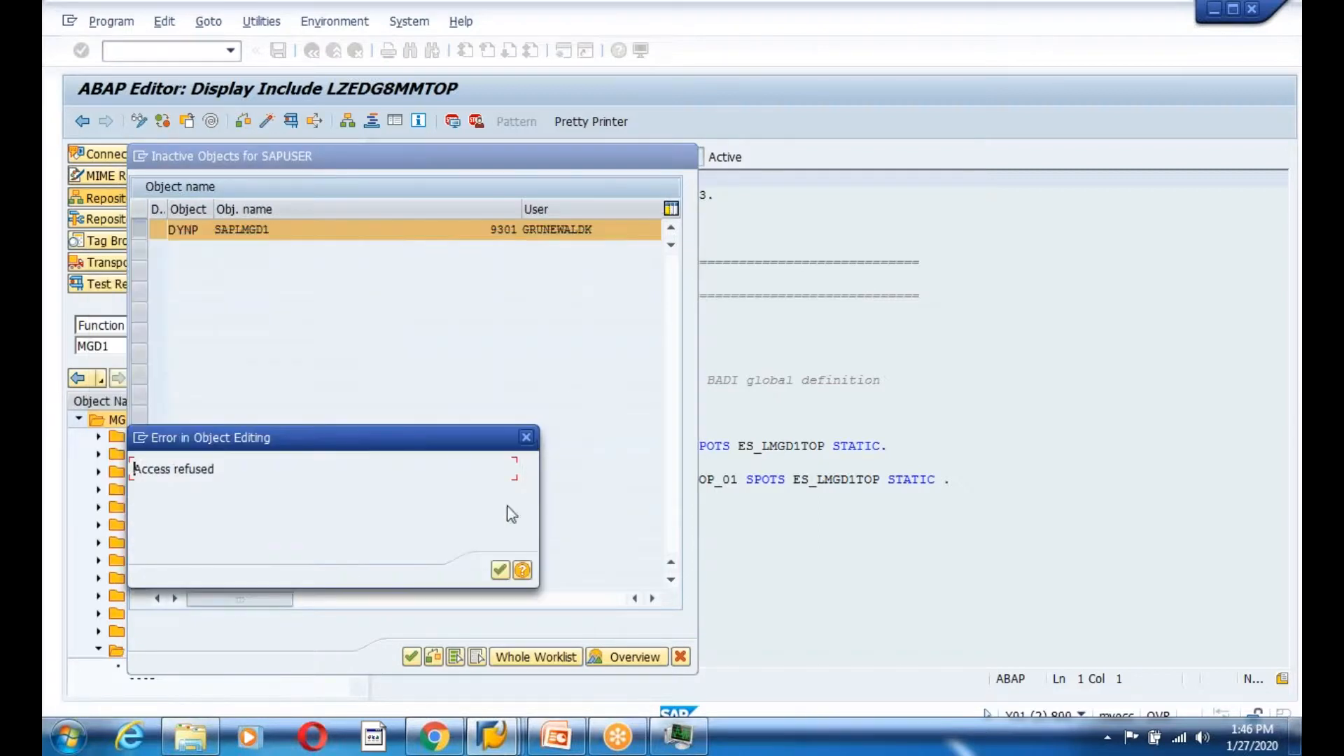
click(499, 571)
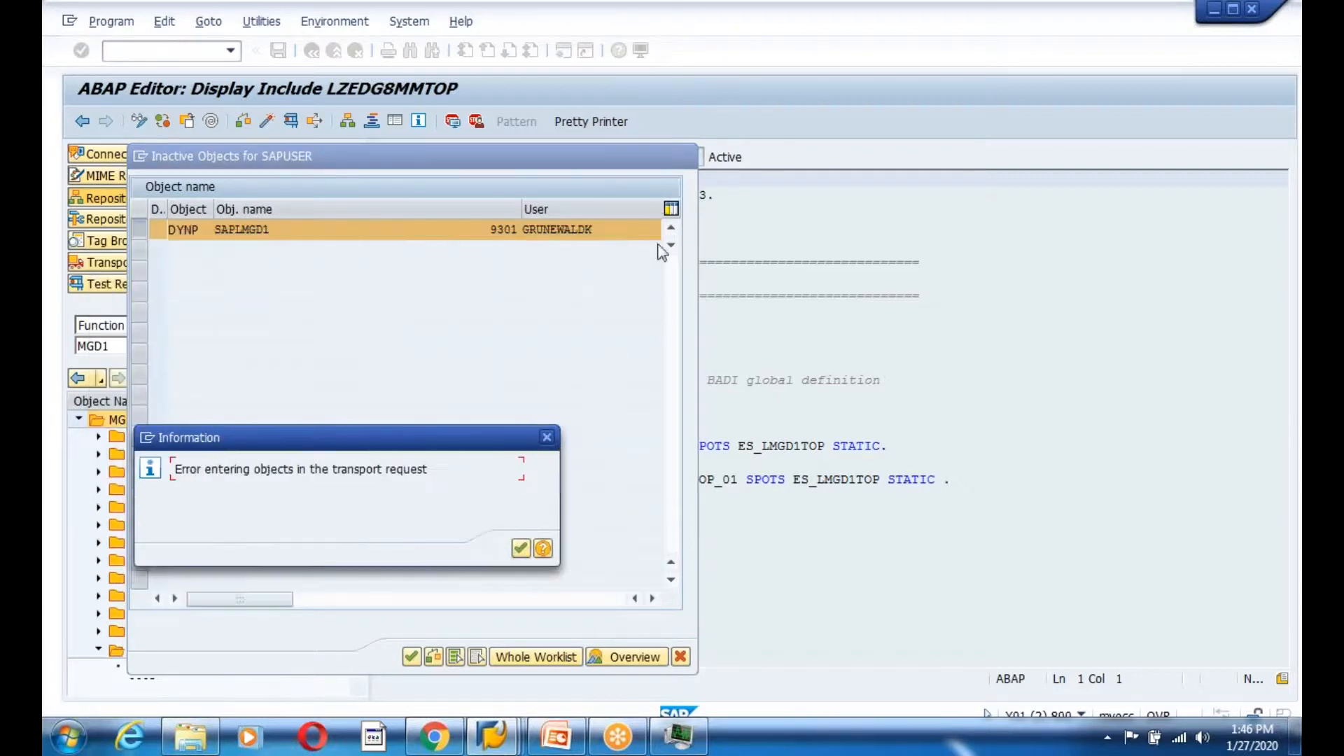
click(547, 439)
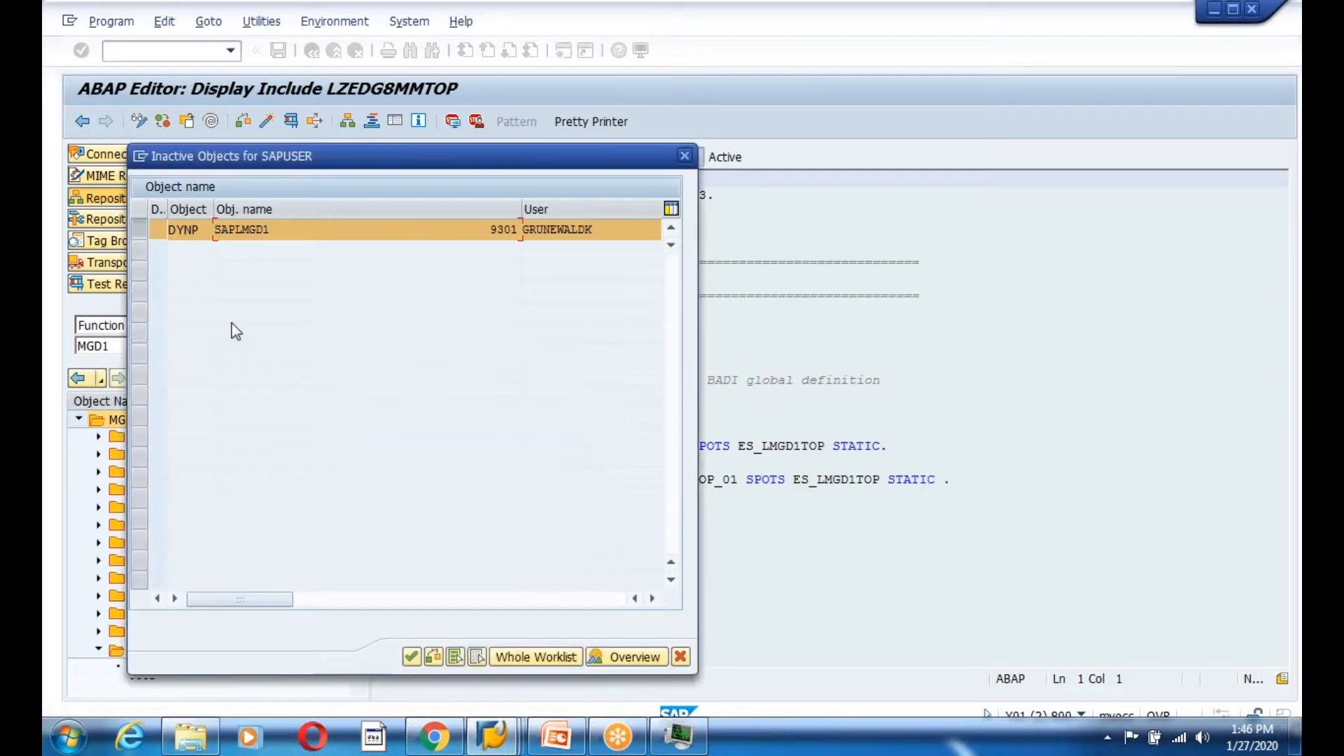
click(685, 155)
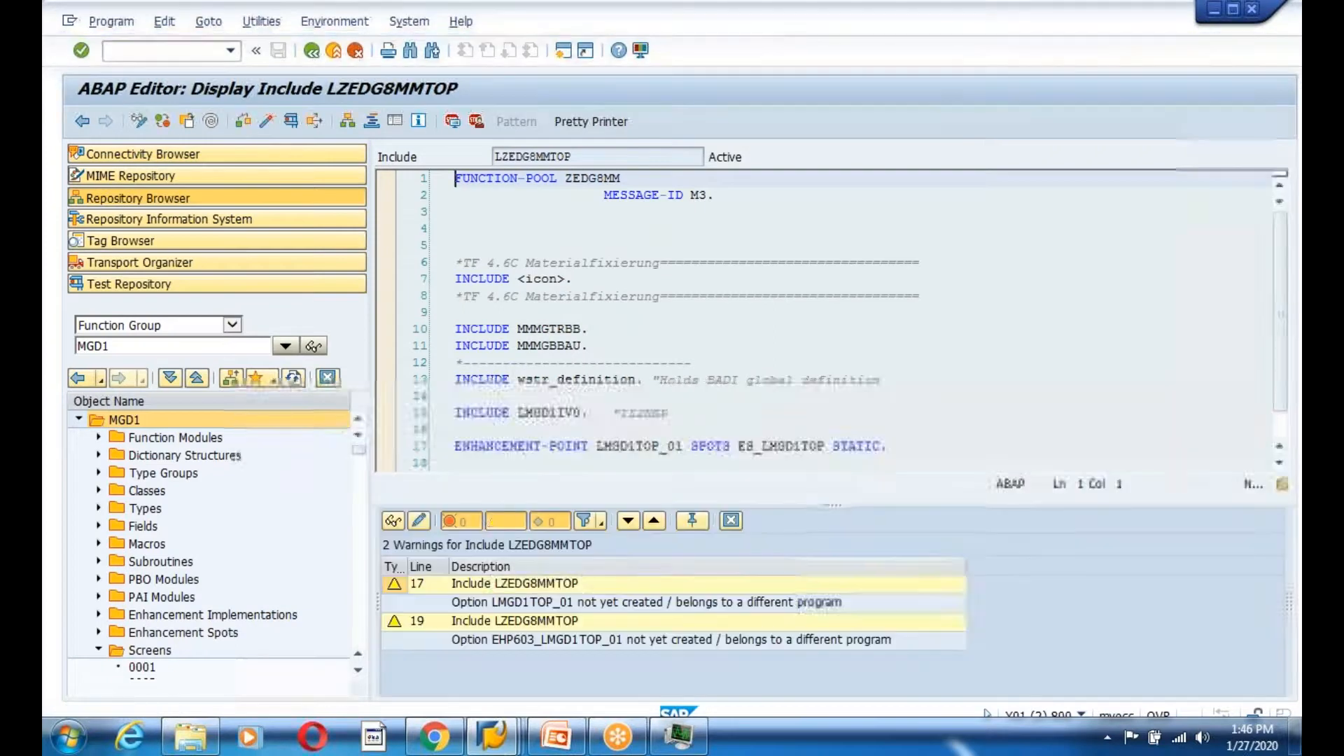
click(730, 522)
Exit the Object Navigator session for MGD1 and start the Create Material transaction in another SAP Easy Access session
click(515, 748)
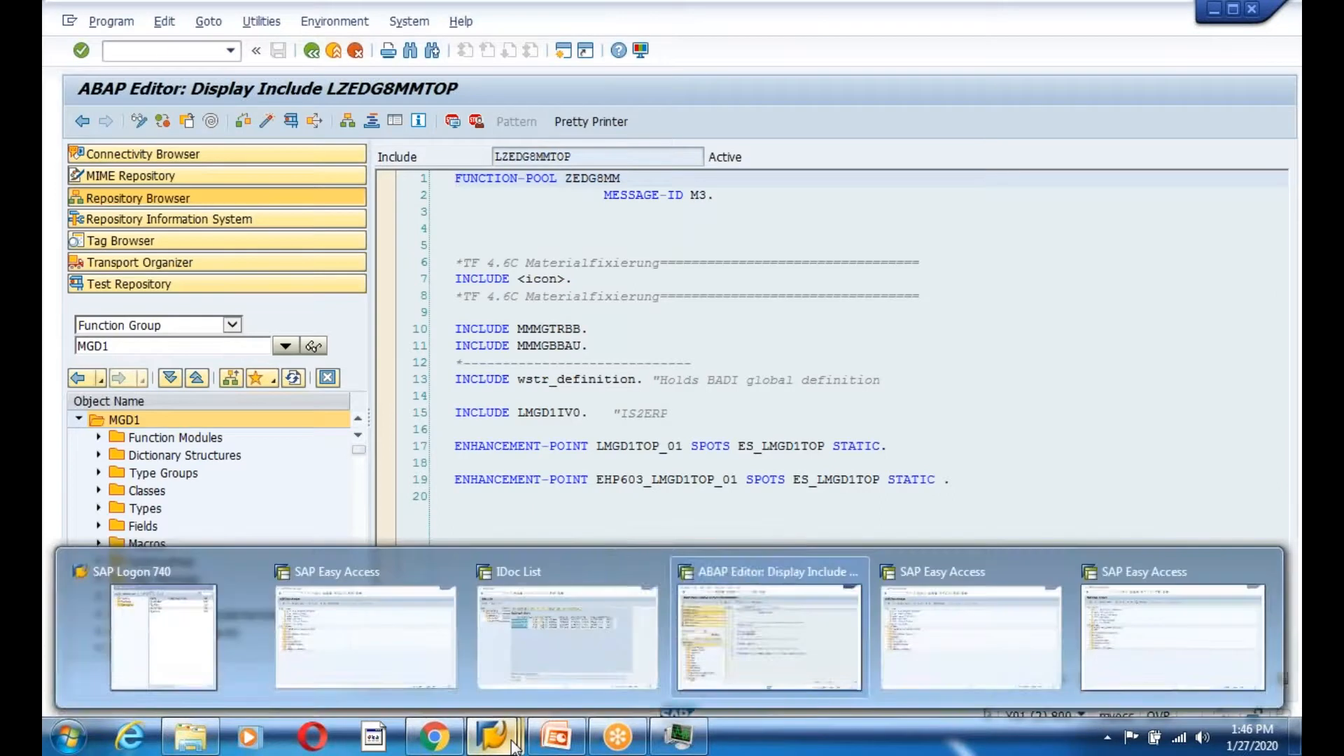
click(478, 329)
click(313, 50)
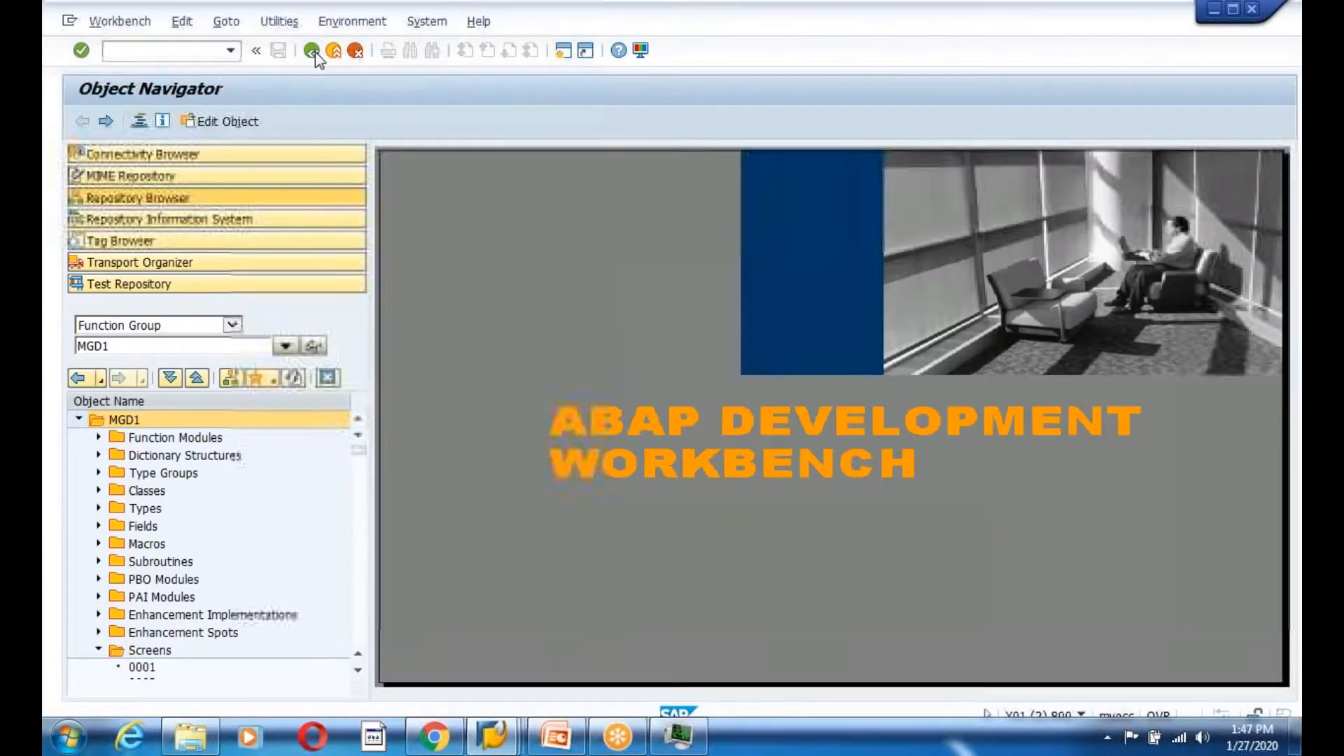
click(313, 50)
click(494, 736)
click(452, 695)
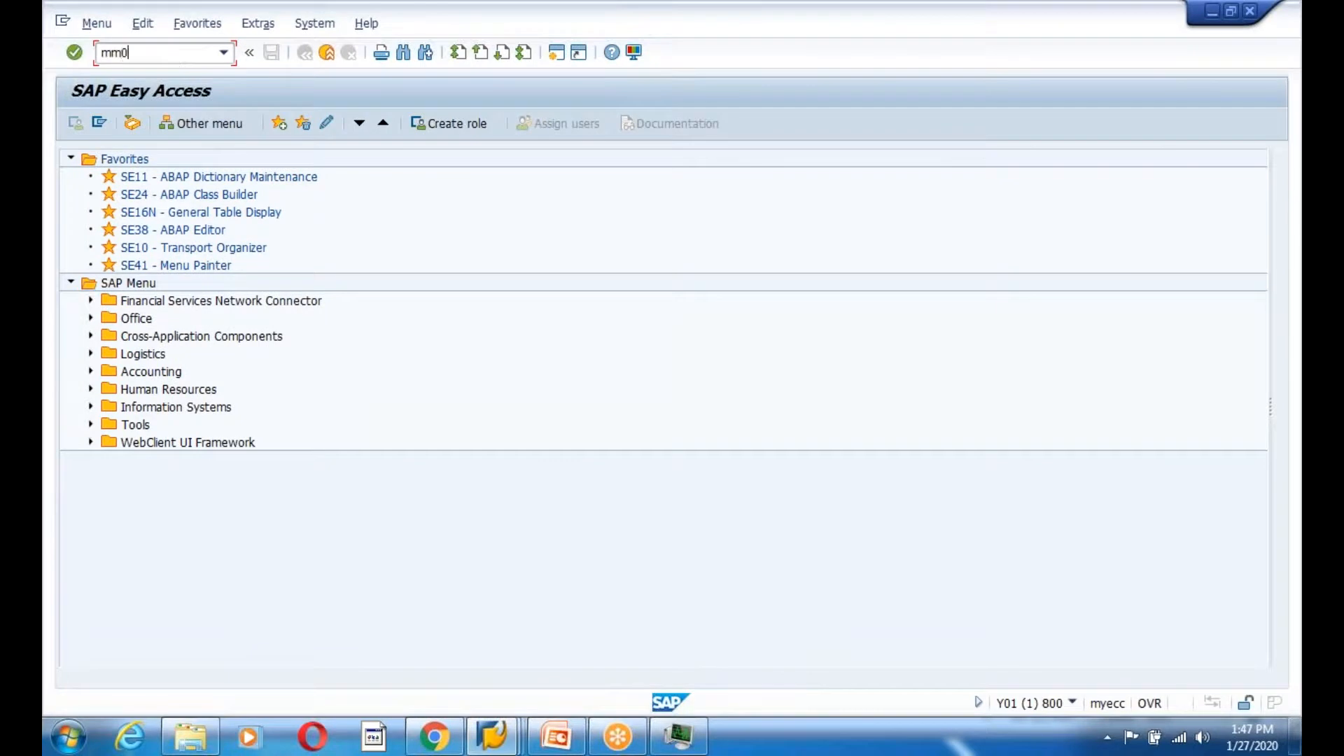
key(Return)
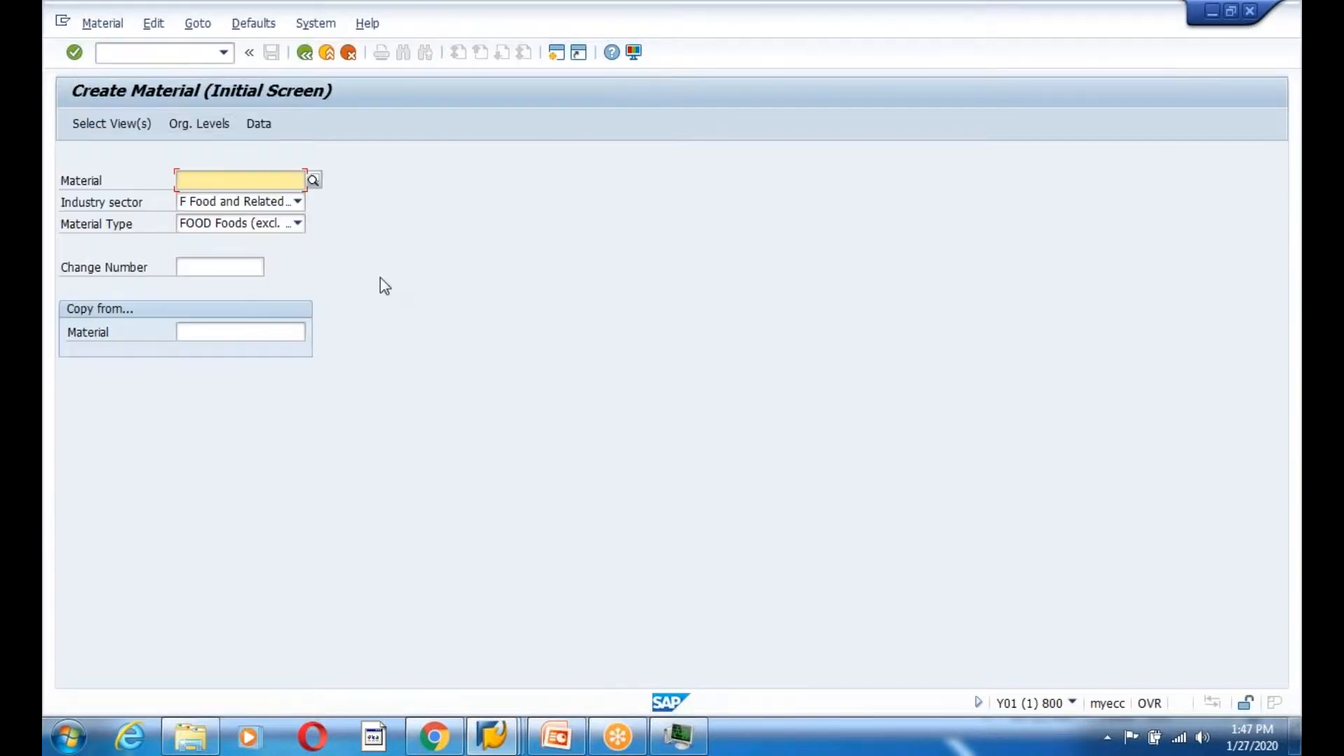
Select the Basic Data 1, Basic Data 2 and General Plant Data / Storage 1 views for the new food material and continue
key(Return)
click(339, 252)
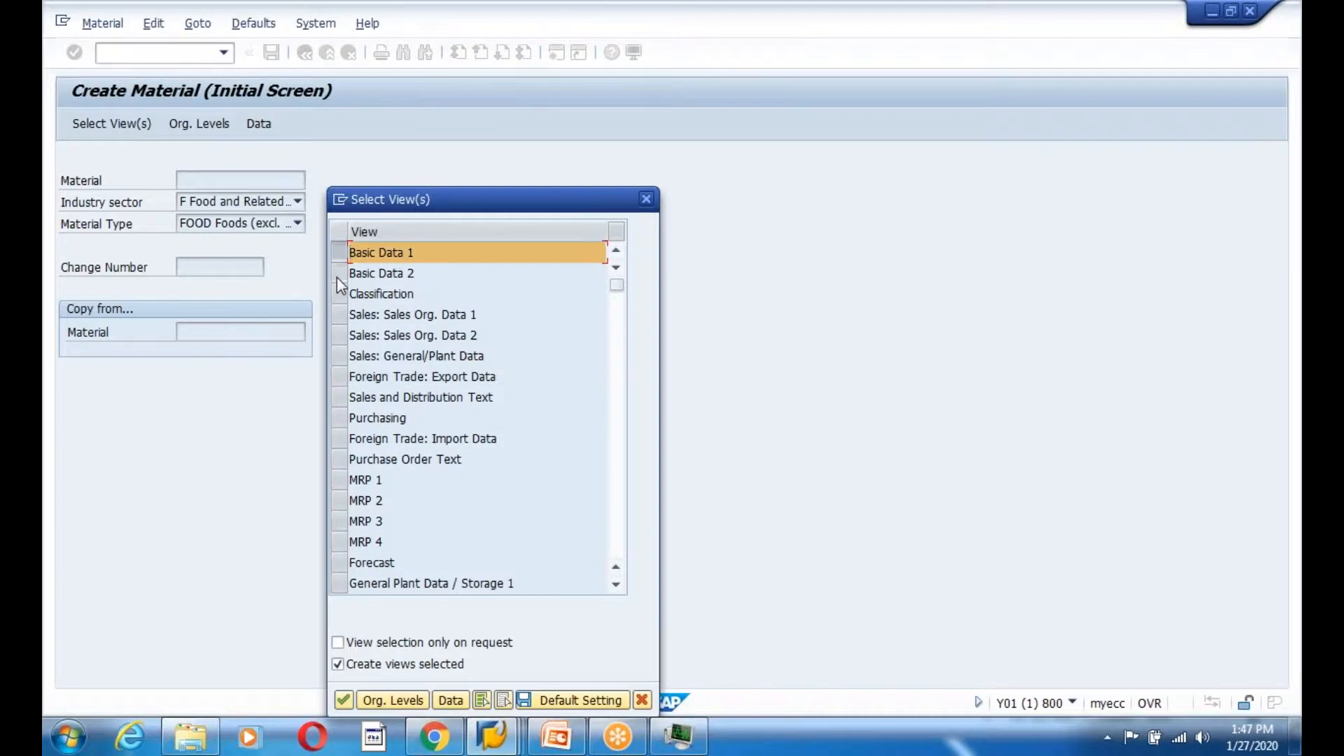
click(339, 273)
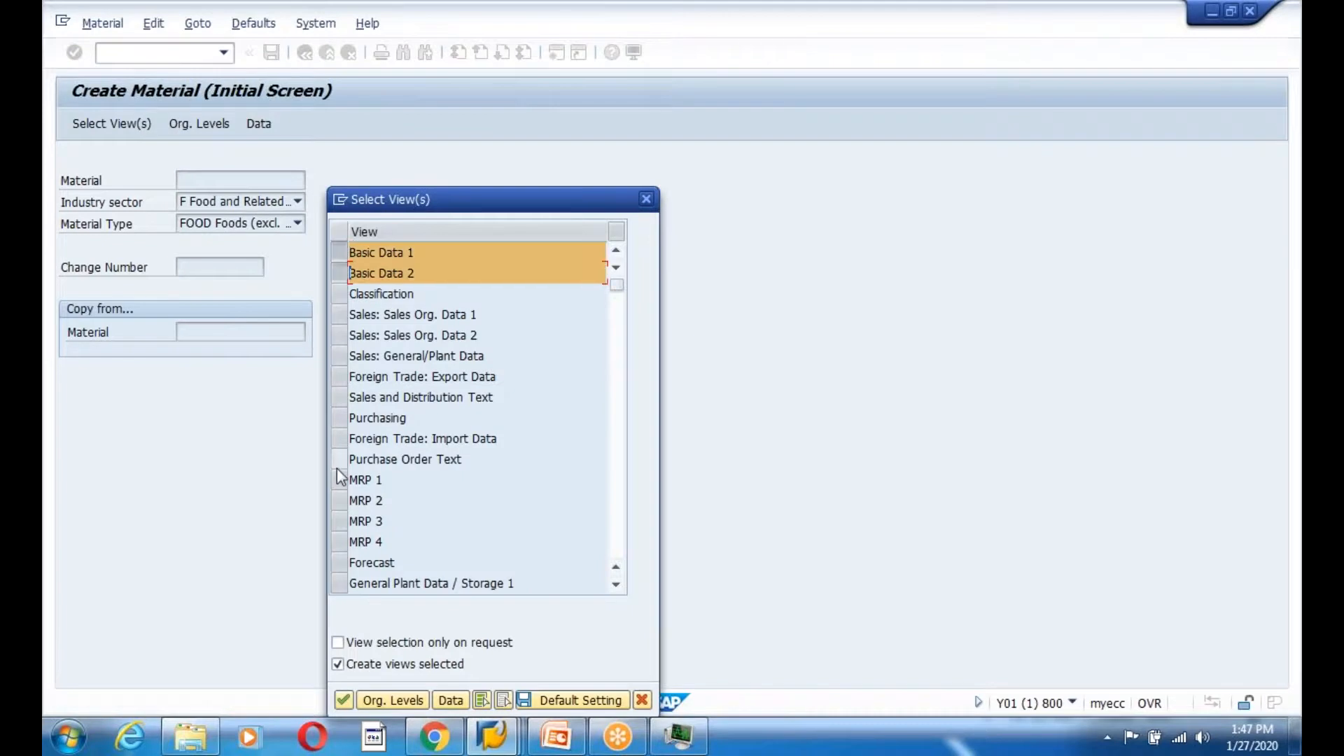
click(340, 585)
key(Return)
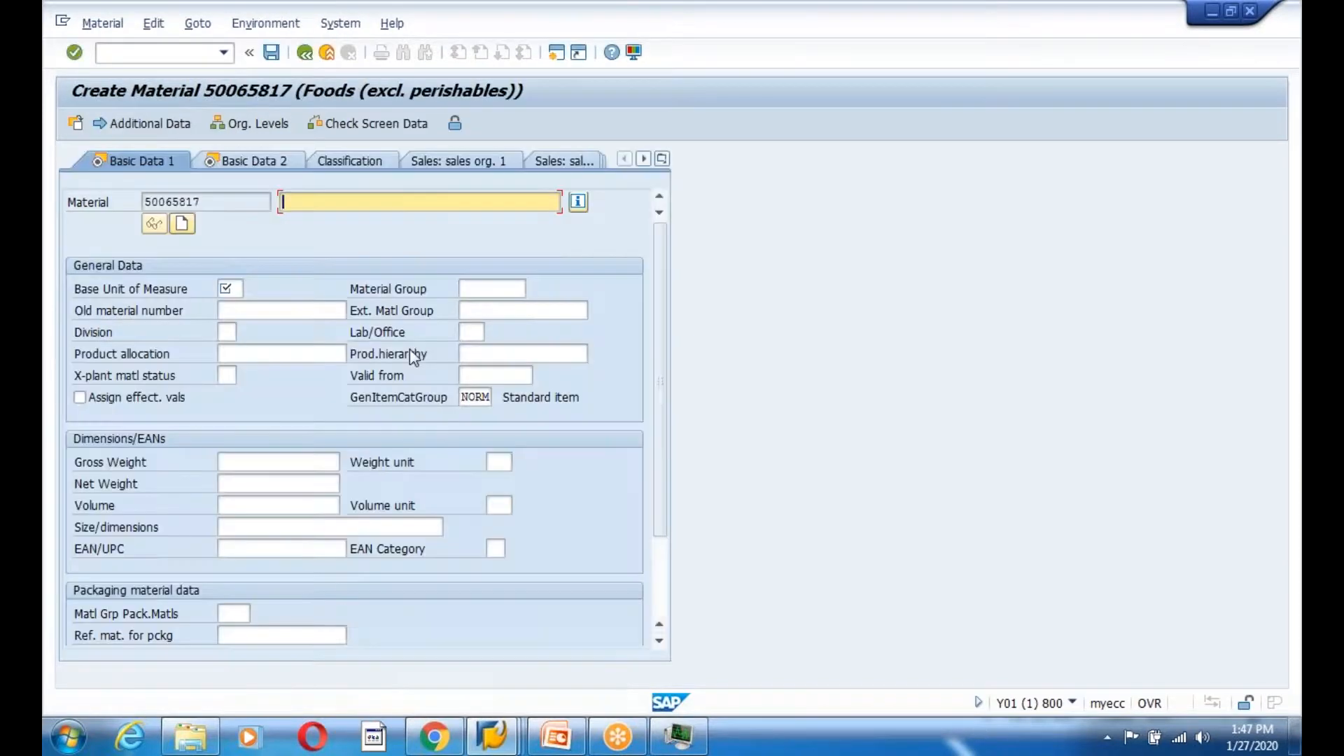
Fill in Basic Data 1 with description dfhfgh, base unit KG, gross and net weight 1, and weight unit KG
text(dfhfgh)
key(Tab)
text(KG)
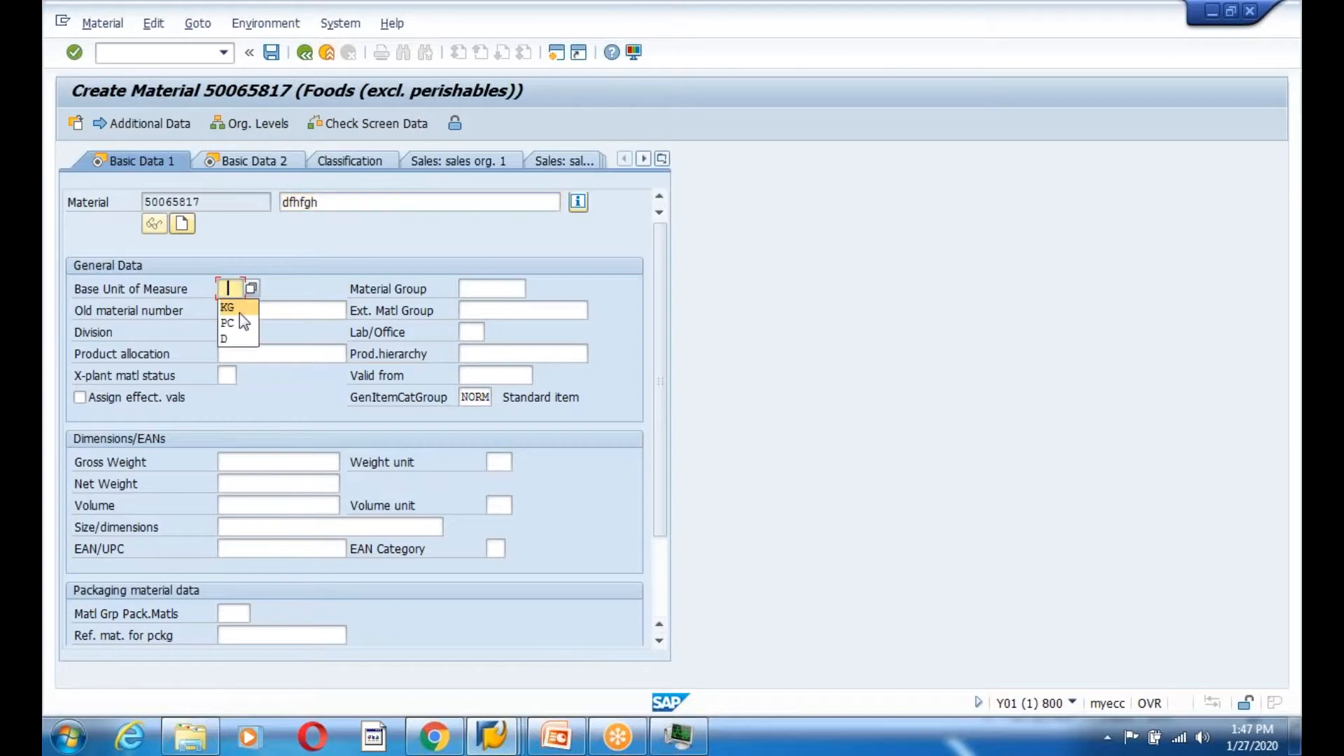
click(264, 463)
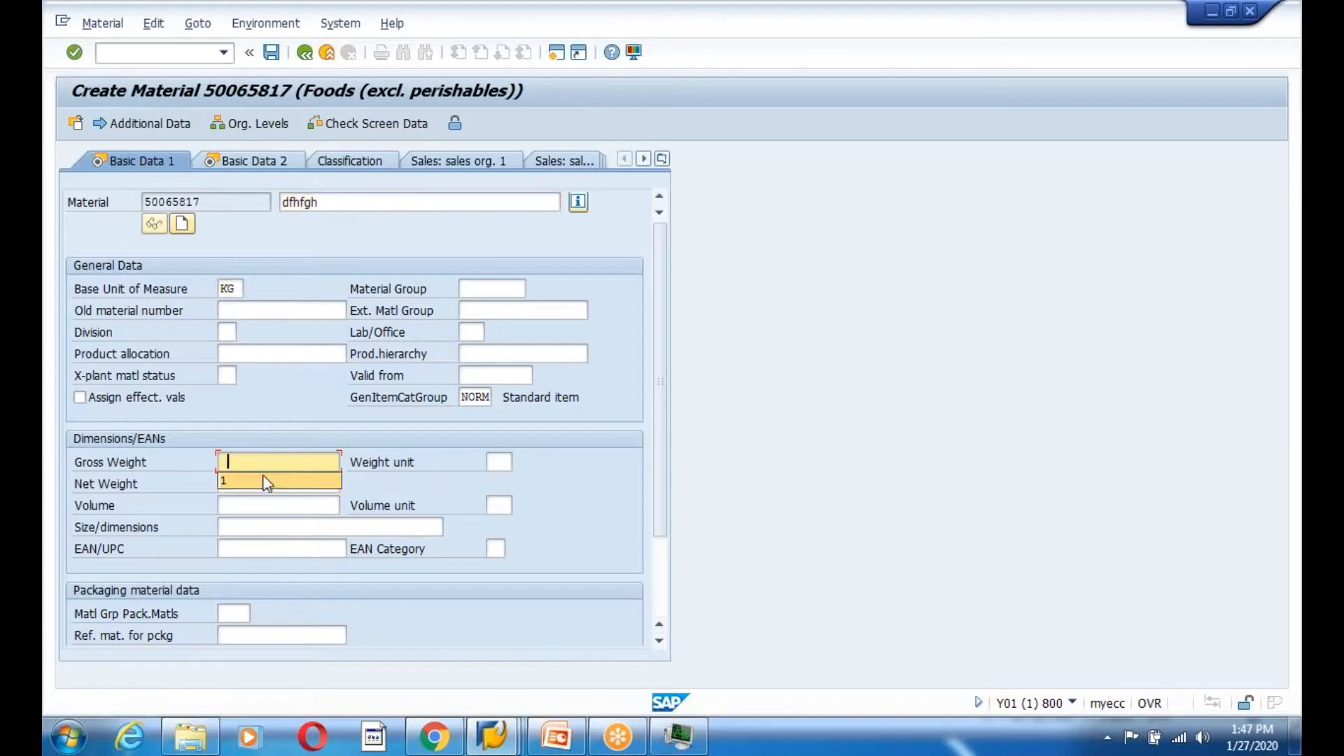
text(1)
click(249, 484)
text(1)
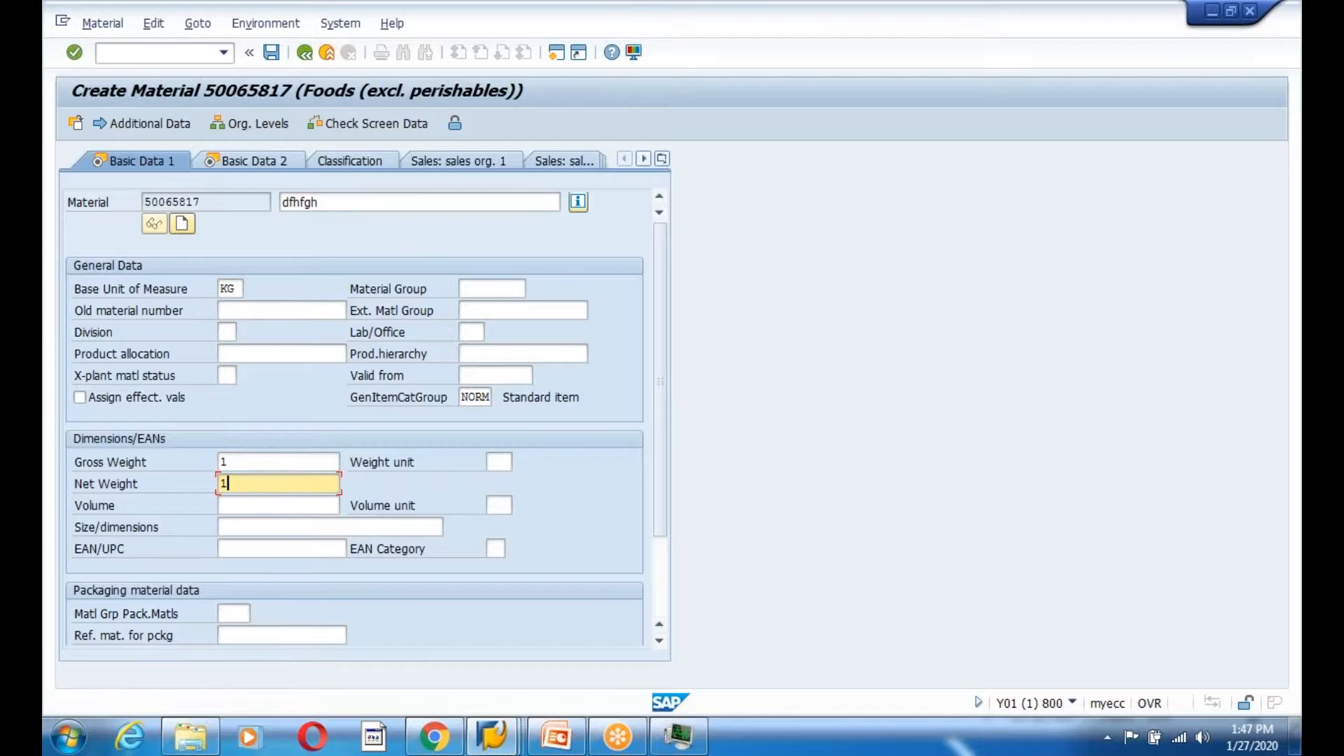
click(504, 465)
text(KG)
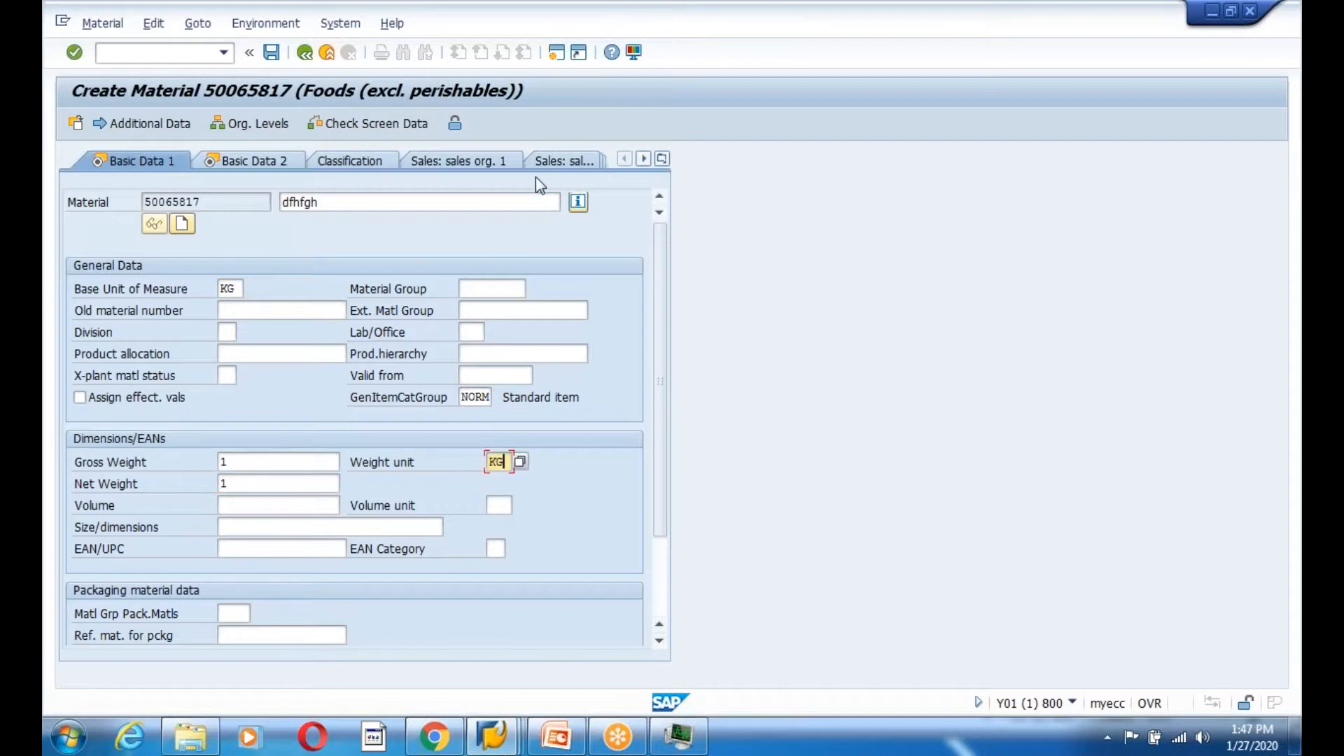
Check the Plant data / stor. 1 view for the custom subscreen and try to open the material's additional data
click(663, 160)
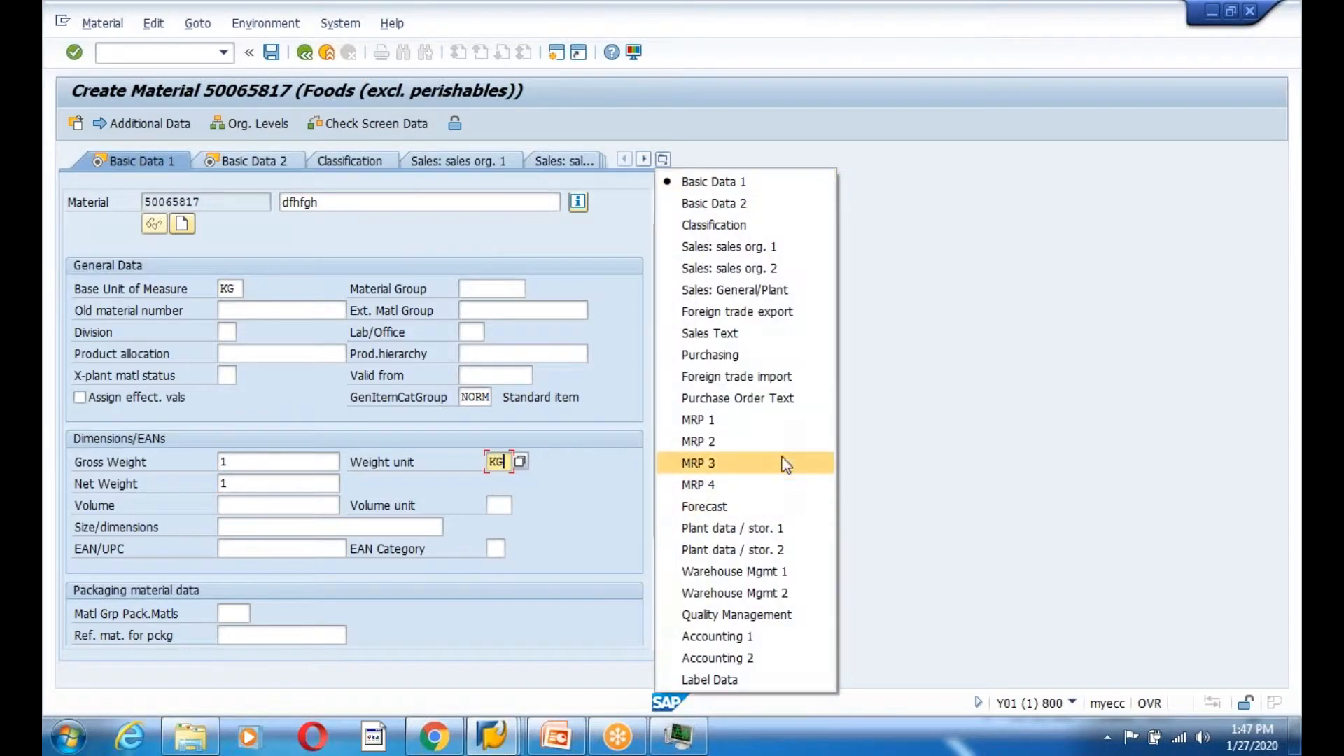
click(773, 526)
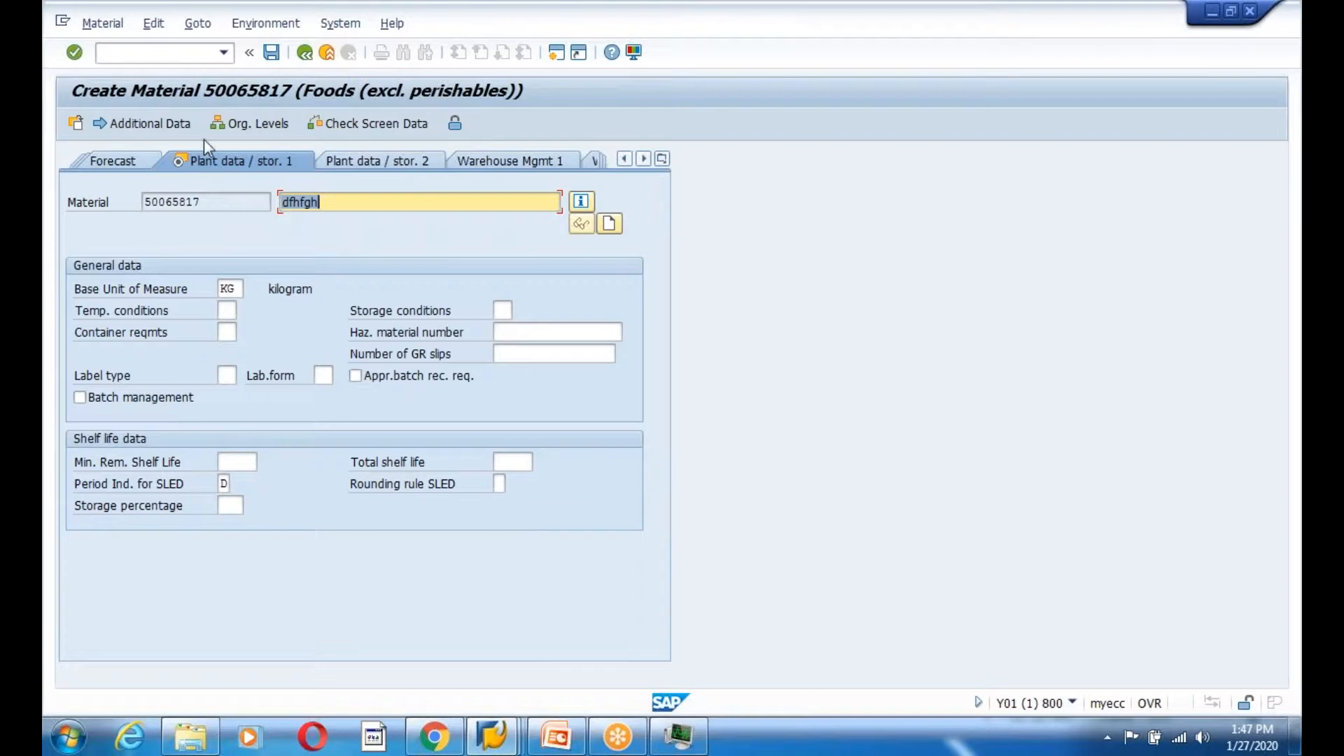
click(139, 127)
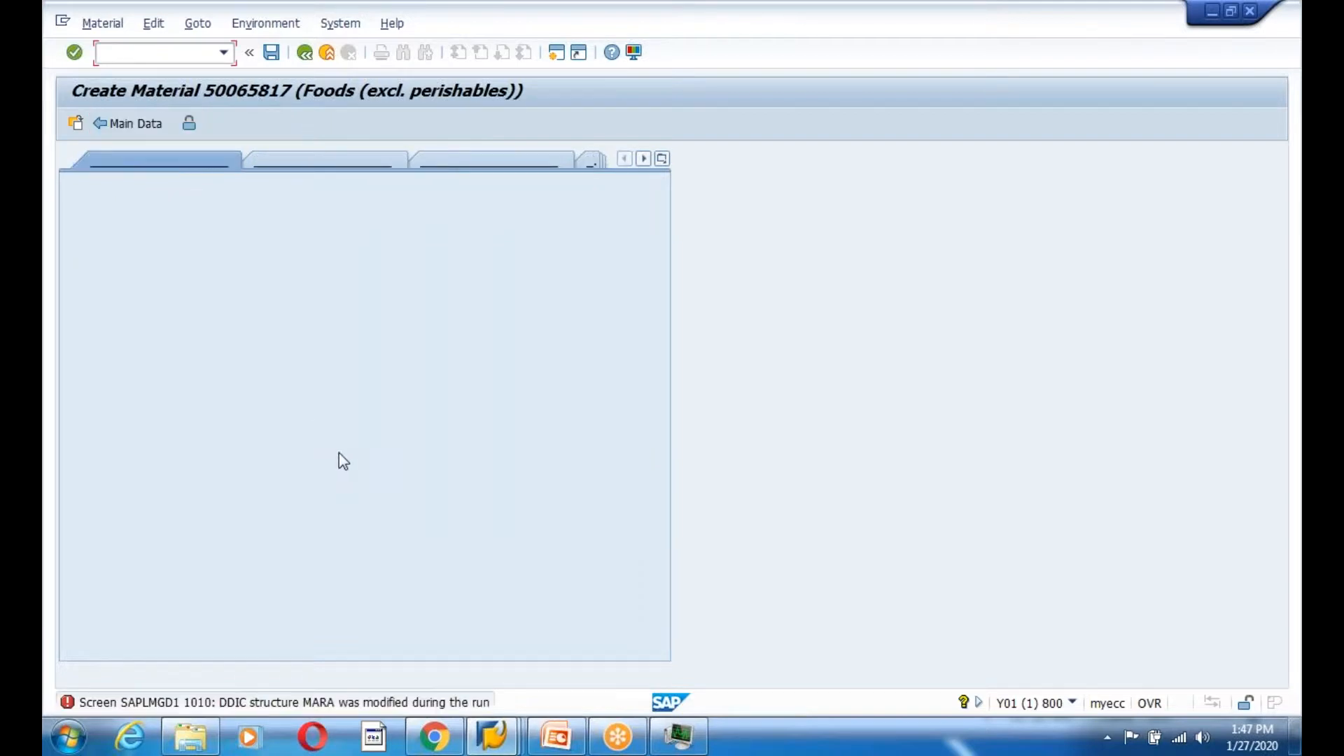
key(Return)
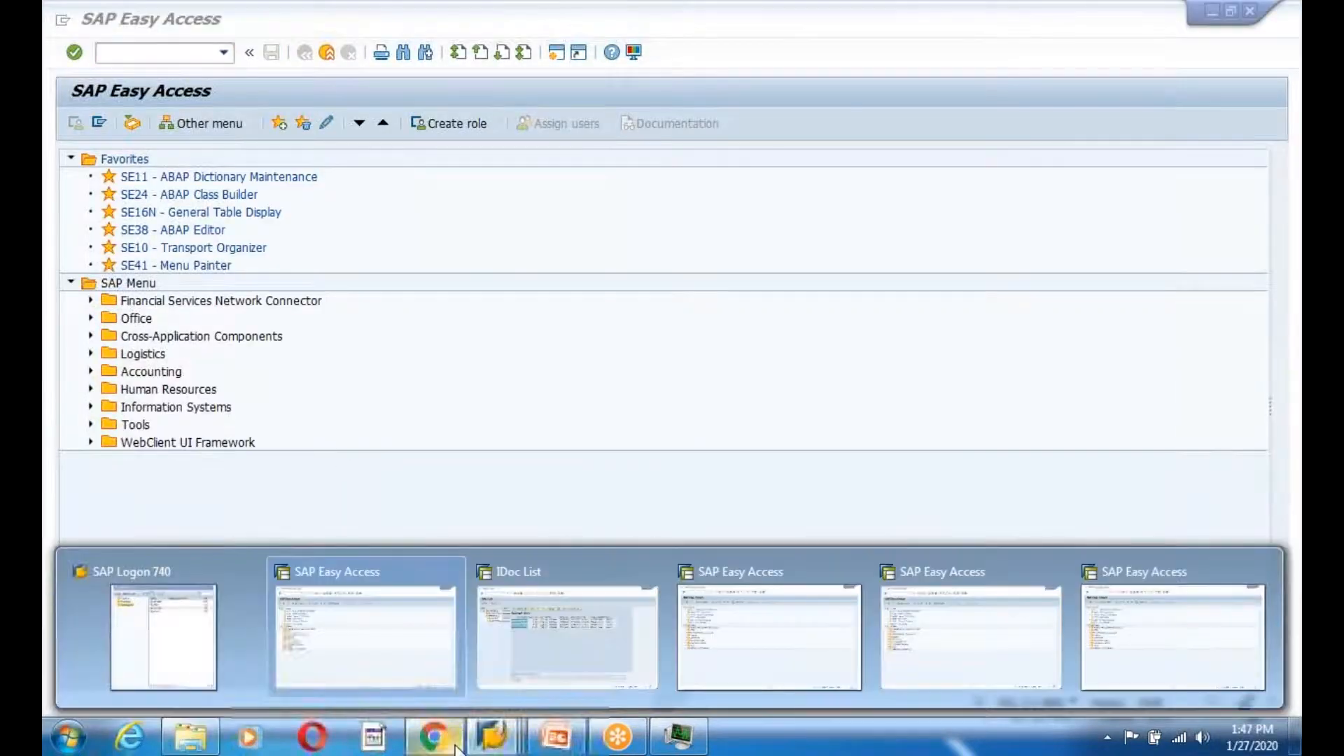
Switch to Chrome and review the SAP blog post's instructions on subscreen customizing, the sub-screen number and testing the new field
click(434, 736)
scroll(794, 551, up, 1)
scroll(793, 551, down, 14)
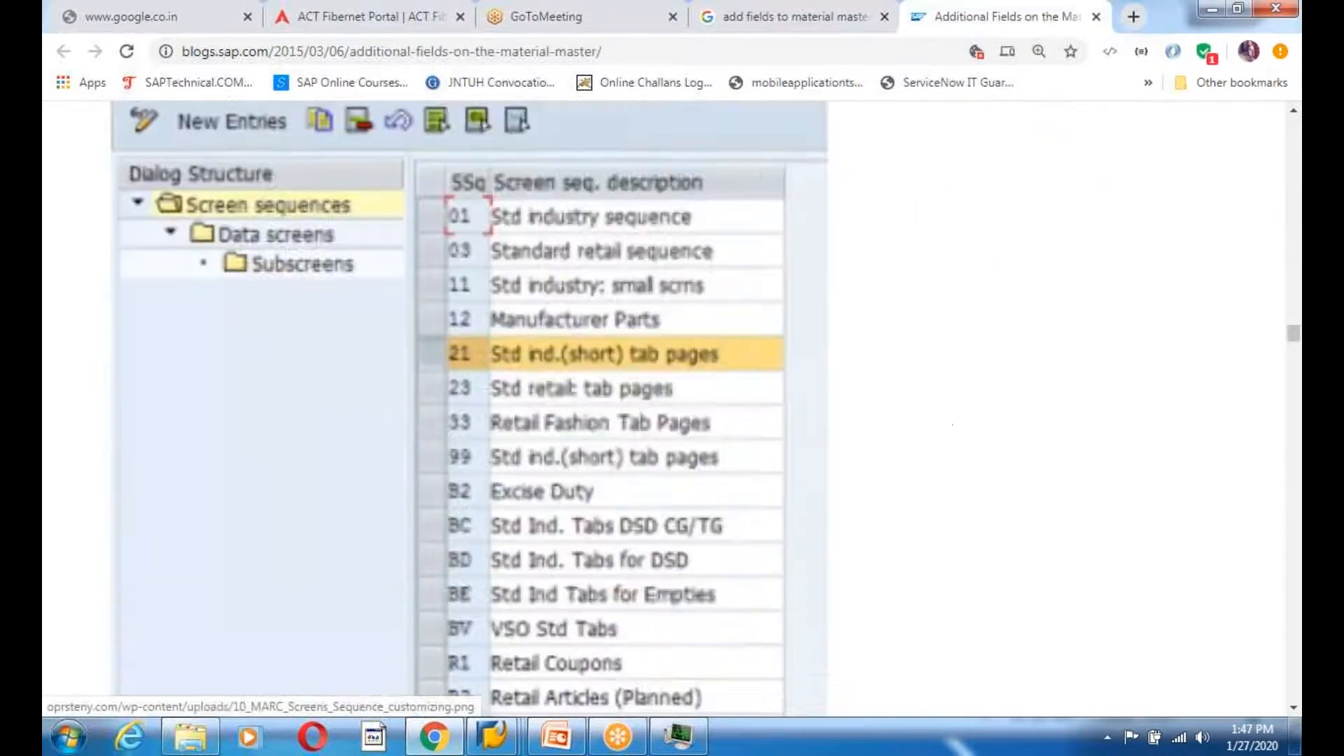
scroll(832, 572, down, 15)
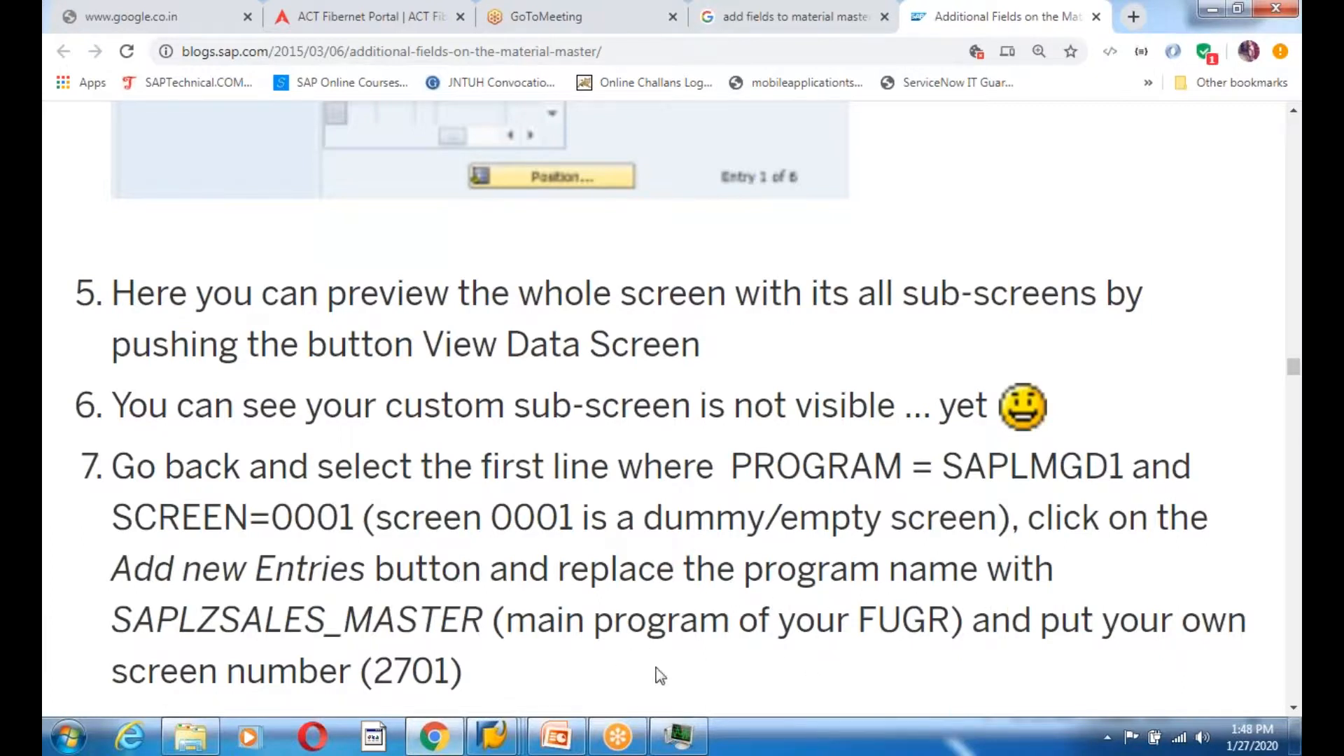
scroll(660, 675, down, 4)
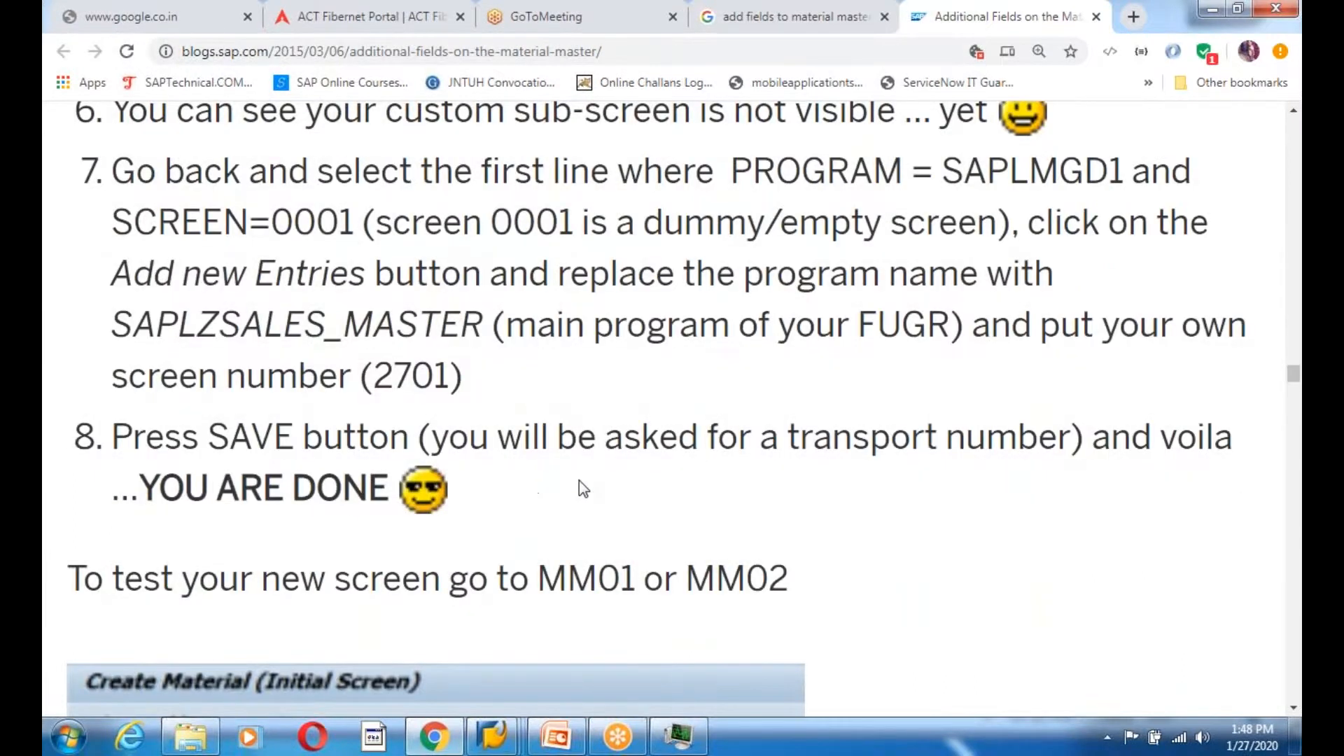
scroll(454, 614, down, 10)
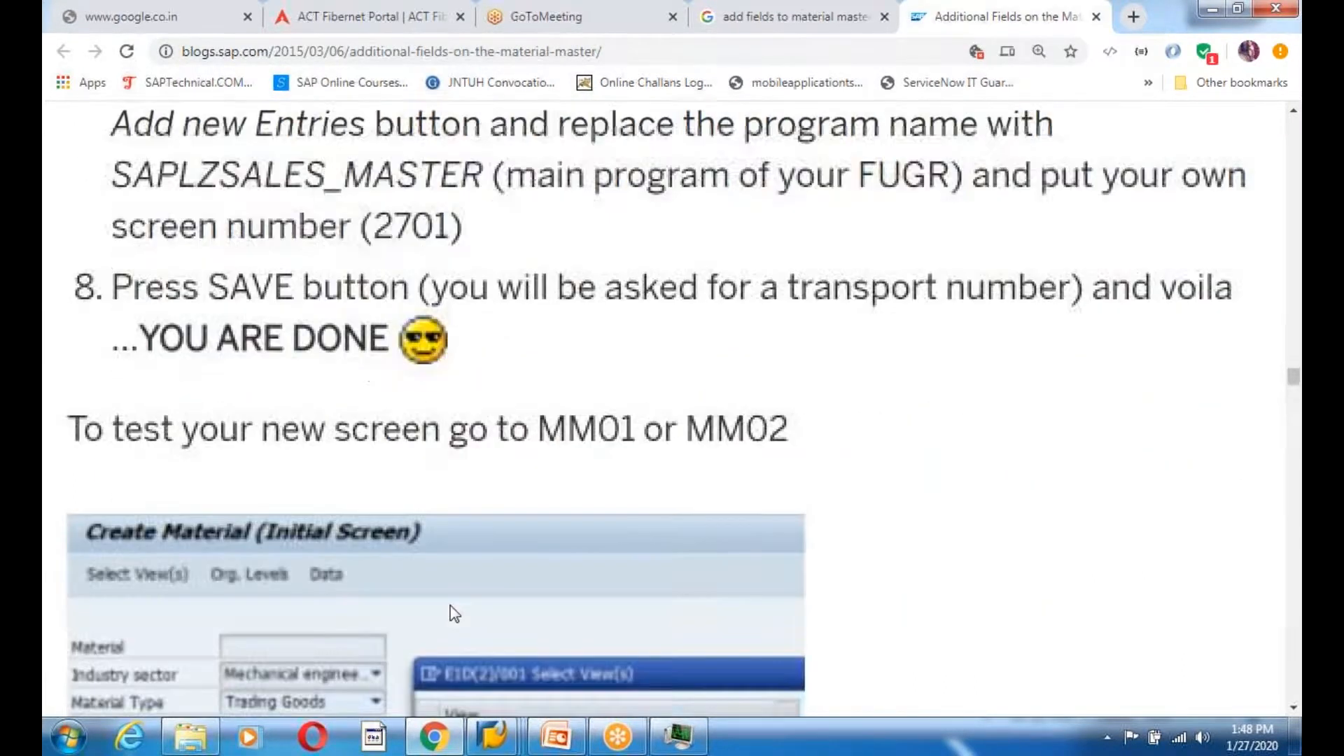
scroll(522, 471, down, 6)
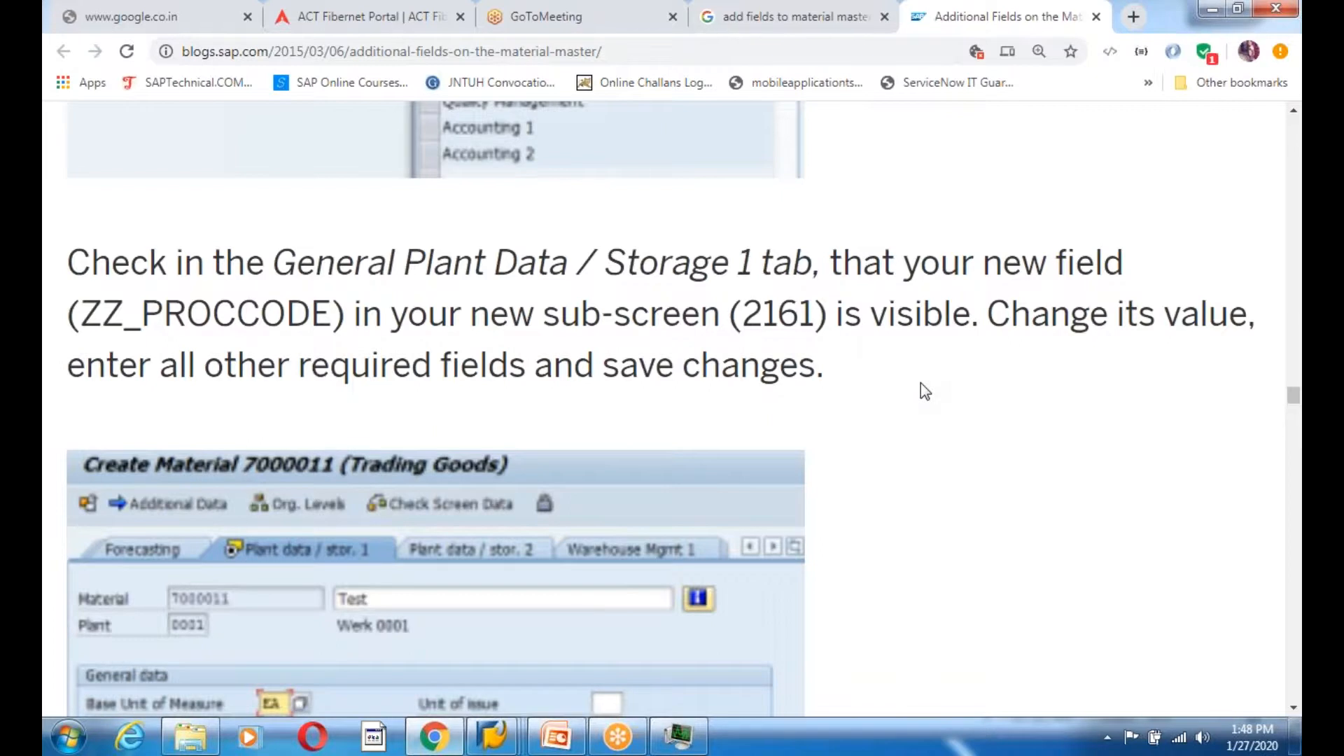
scroll(921, 383, down, 8)
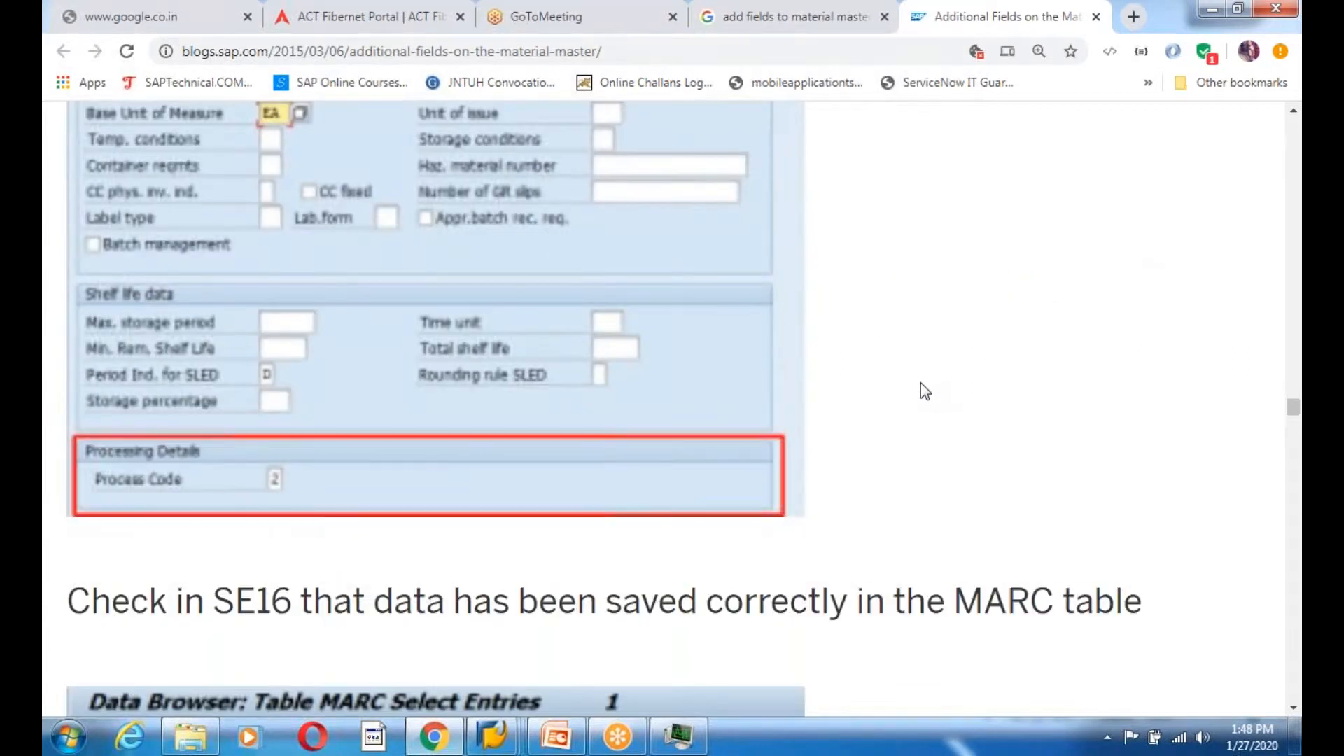
scroll(922, 384, up, 10)
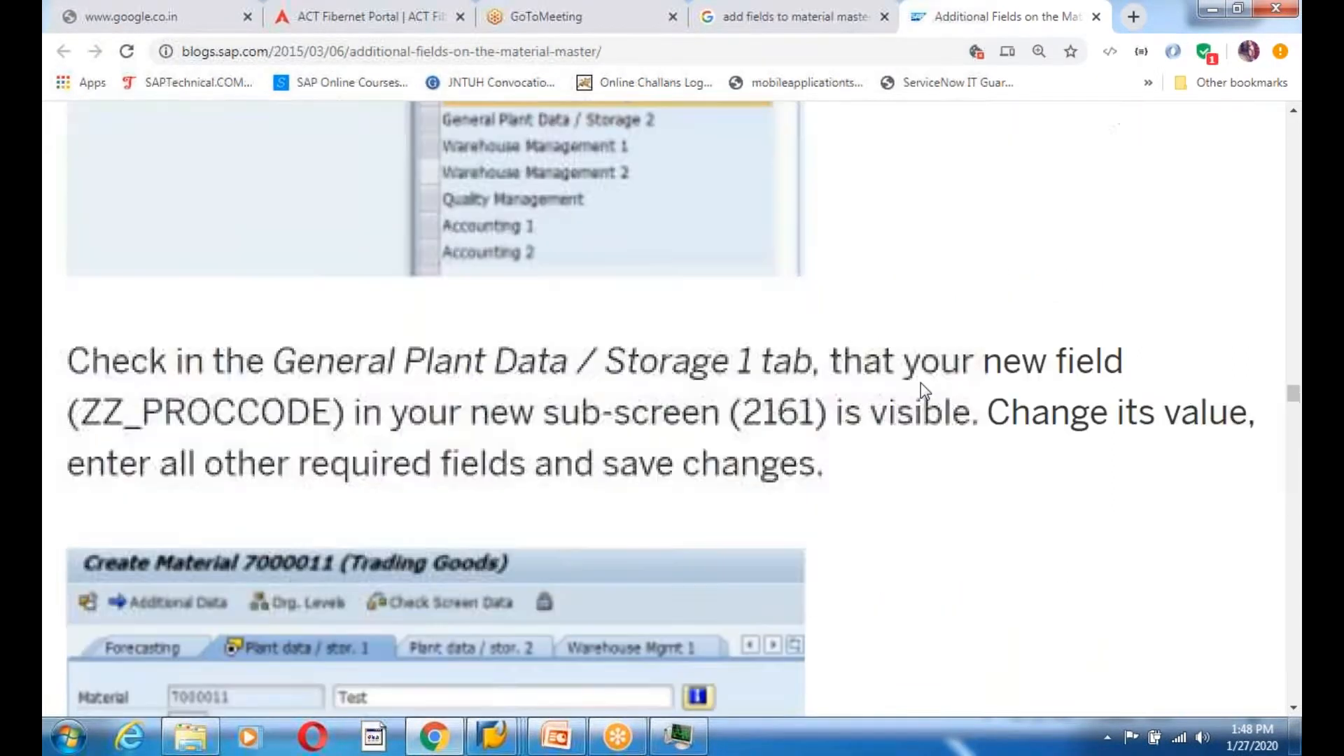
drag(744, 416, 815, 413)
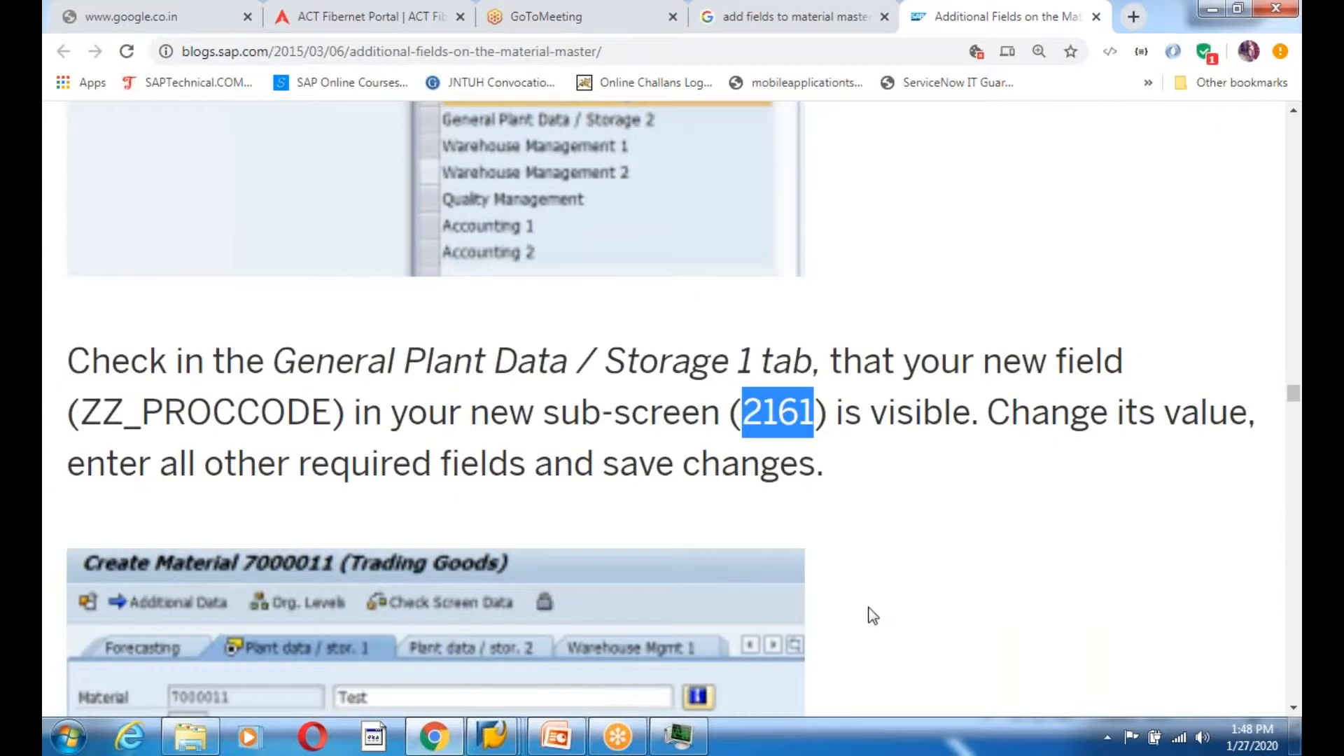
scroll(829, 576, down, 12)
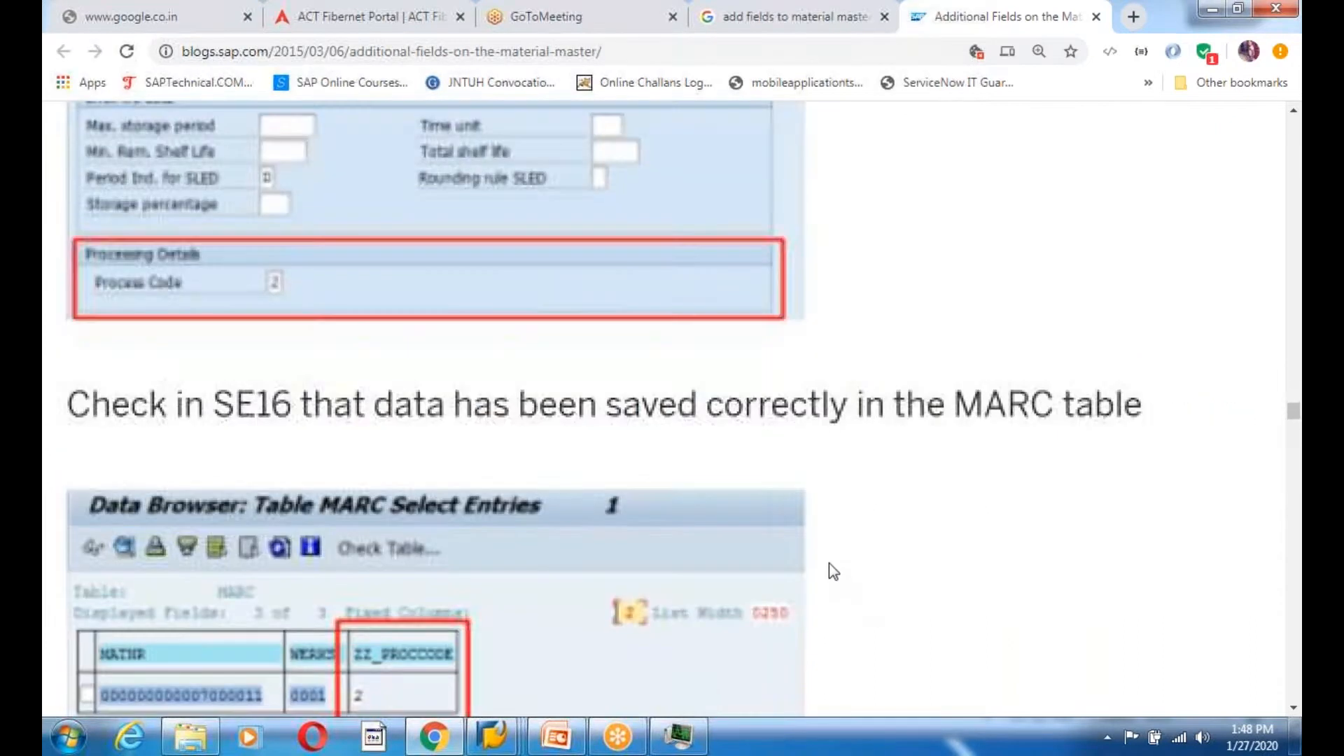
scroll(830, 568, up, 20)
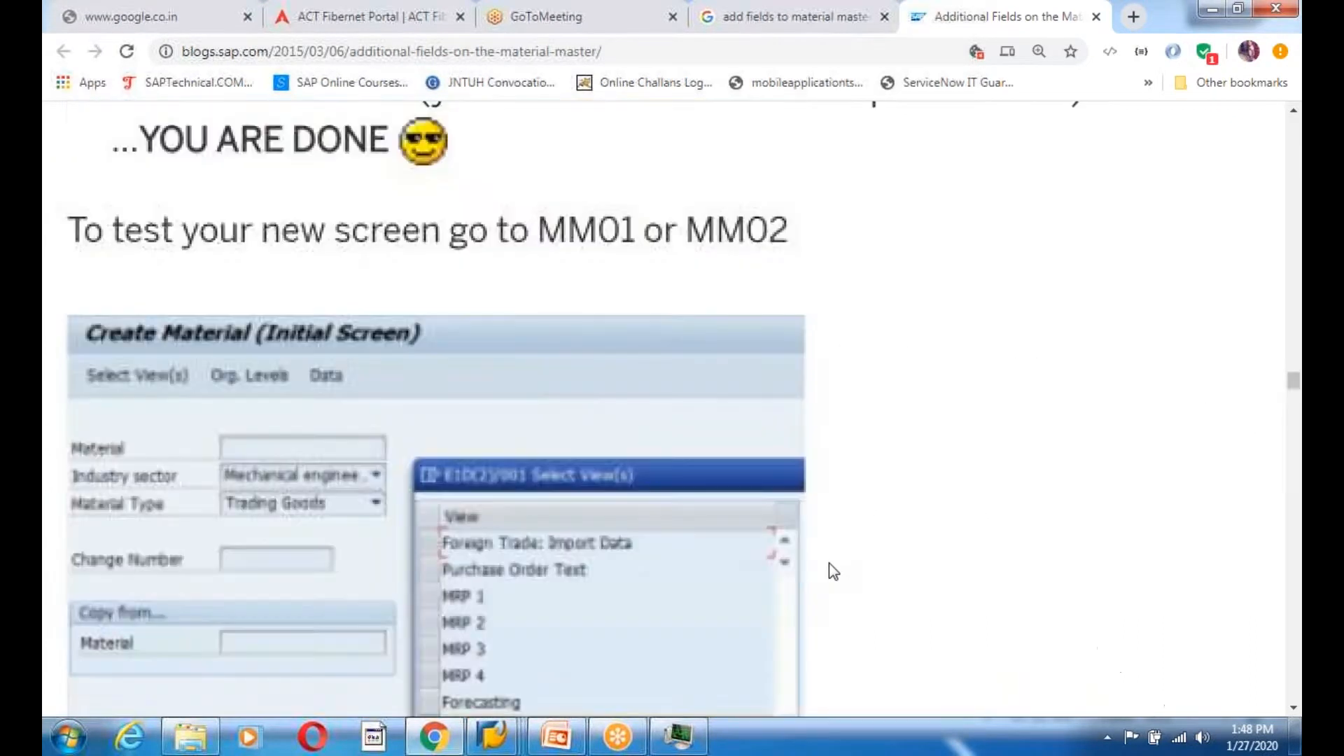
scroll(829, 563, up, 13)
scroll(829, 564, down, 5)
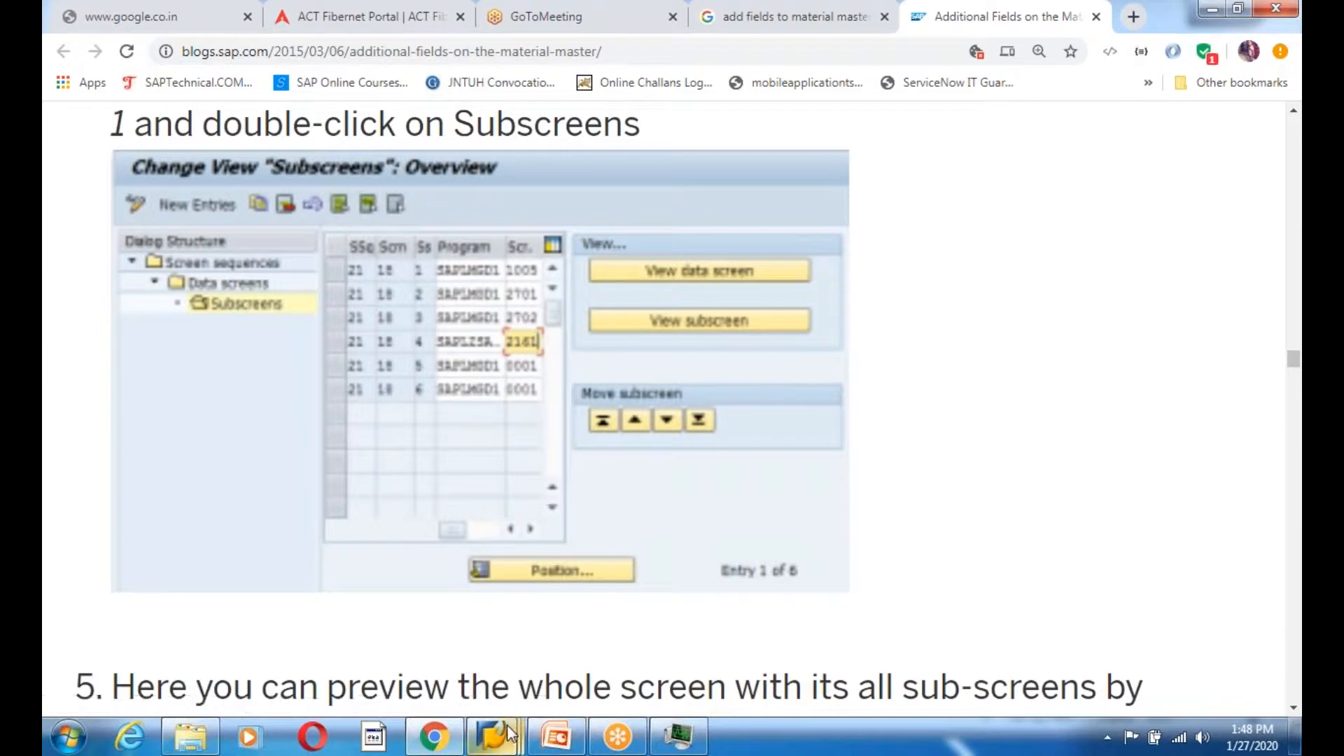
Switch back to an SAP Easy Access session, start the Object Navigator and show the screens of function group ZEDG8MM
mouse_move(510, 733)
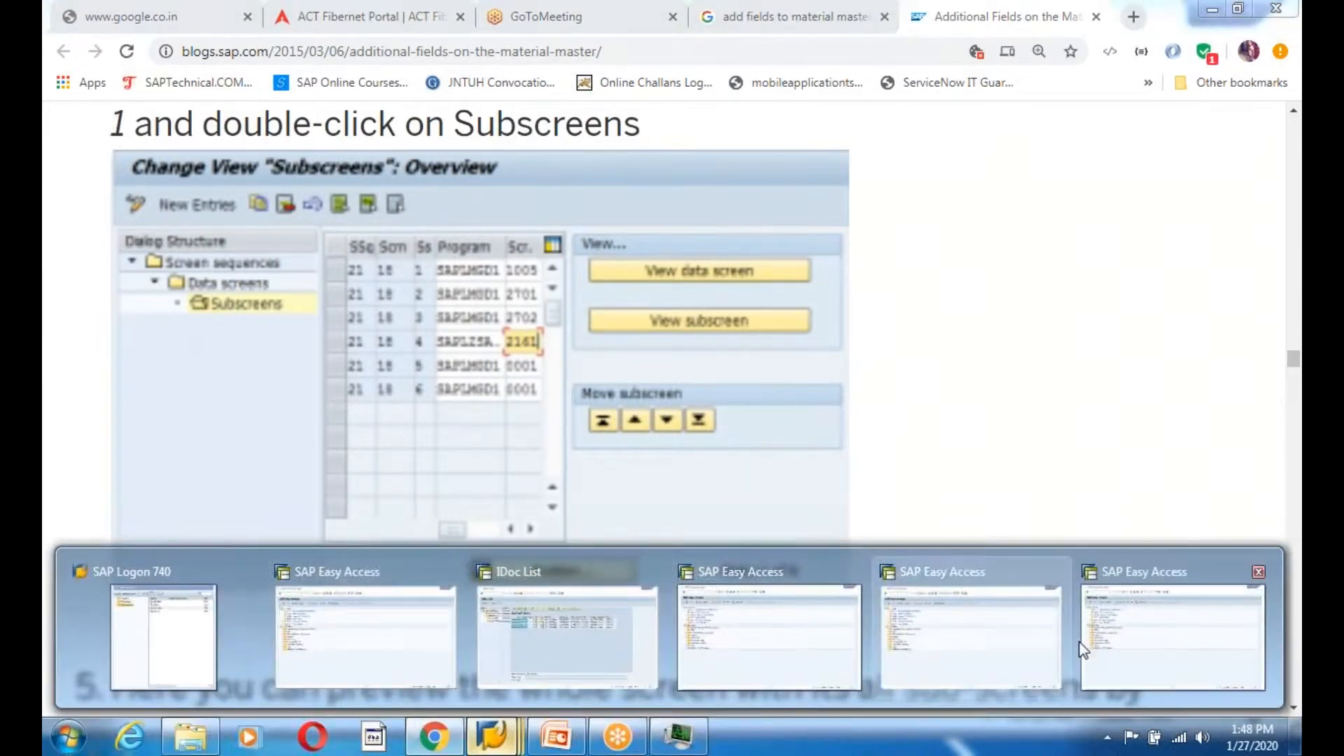
mouse_move(776, 657)
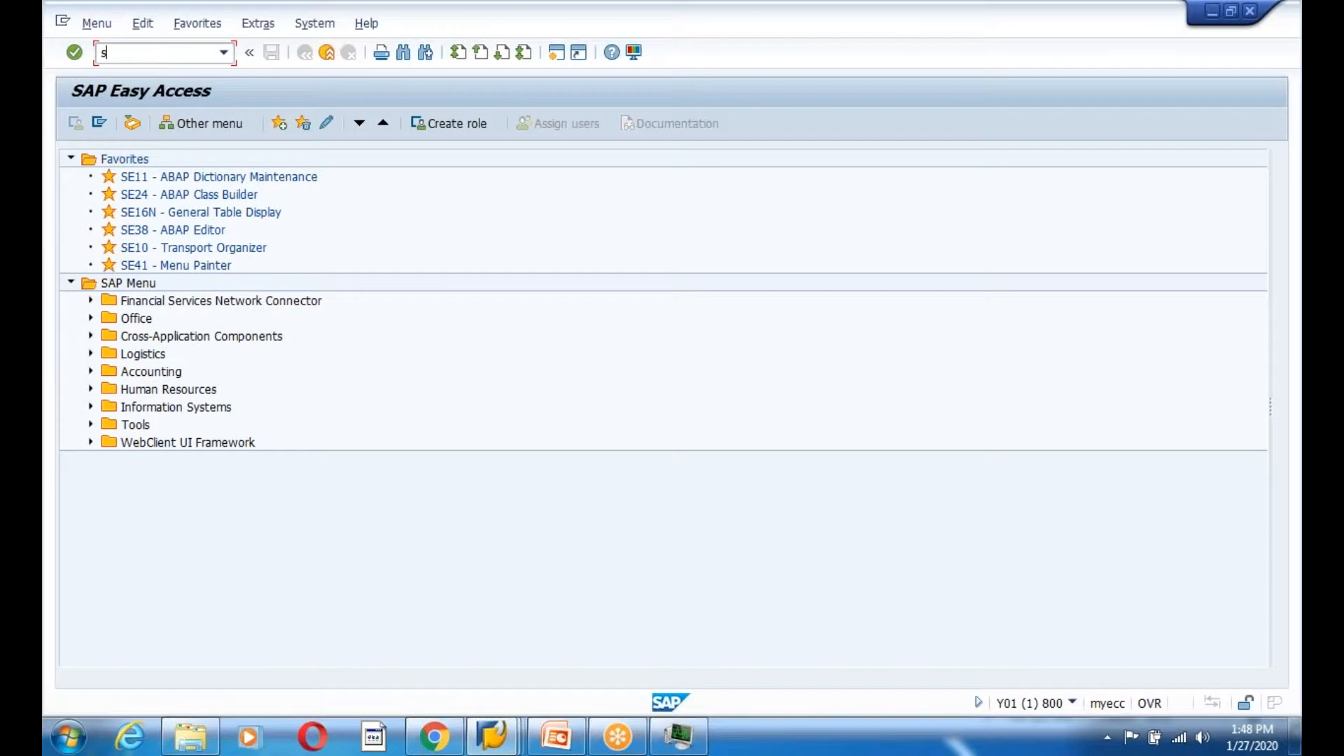
key(Return)
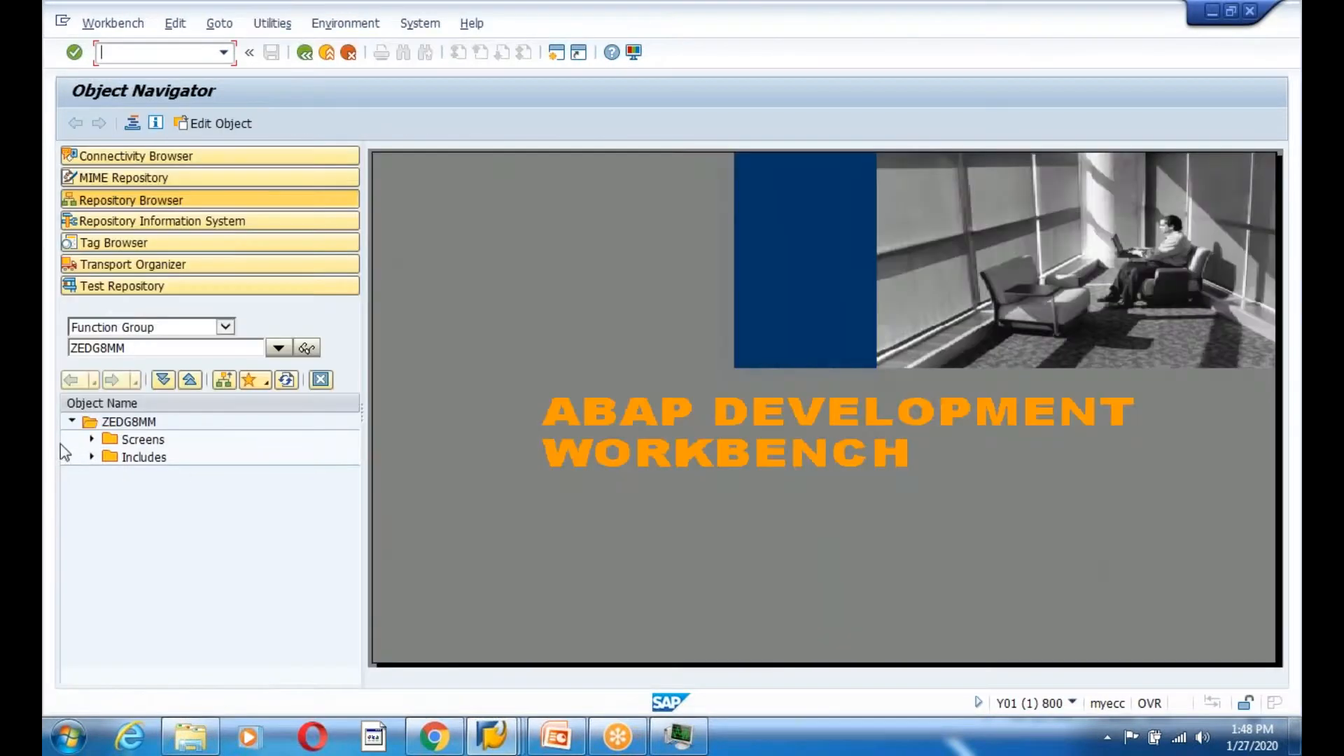
click(91, 439)
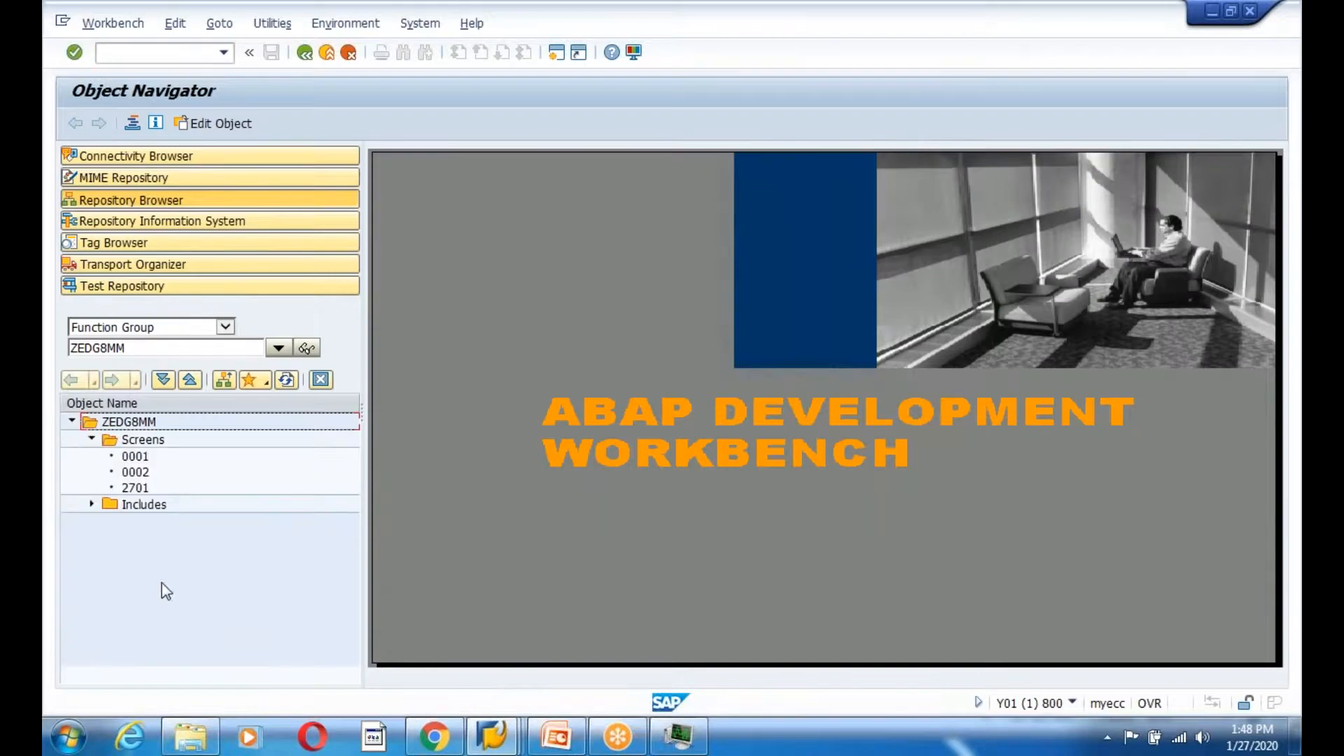
Copy screen 2701 of program SAPLZEDG8MM to screen number 2161 in the same program
click(137, 490)
right_click(137, 492)
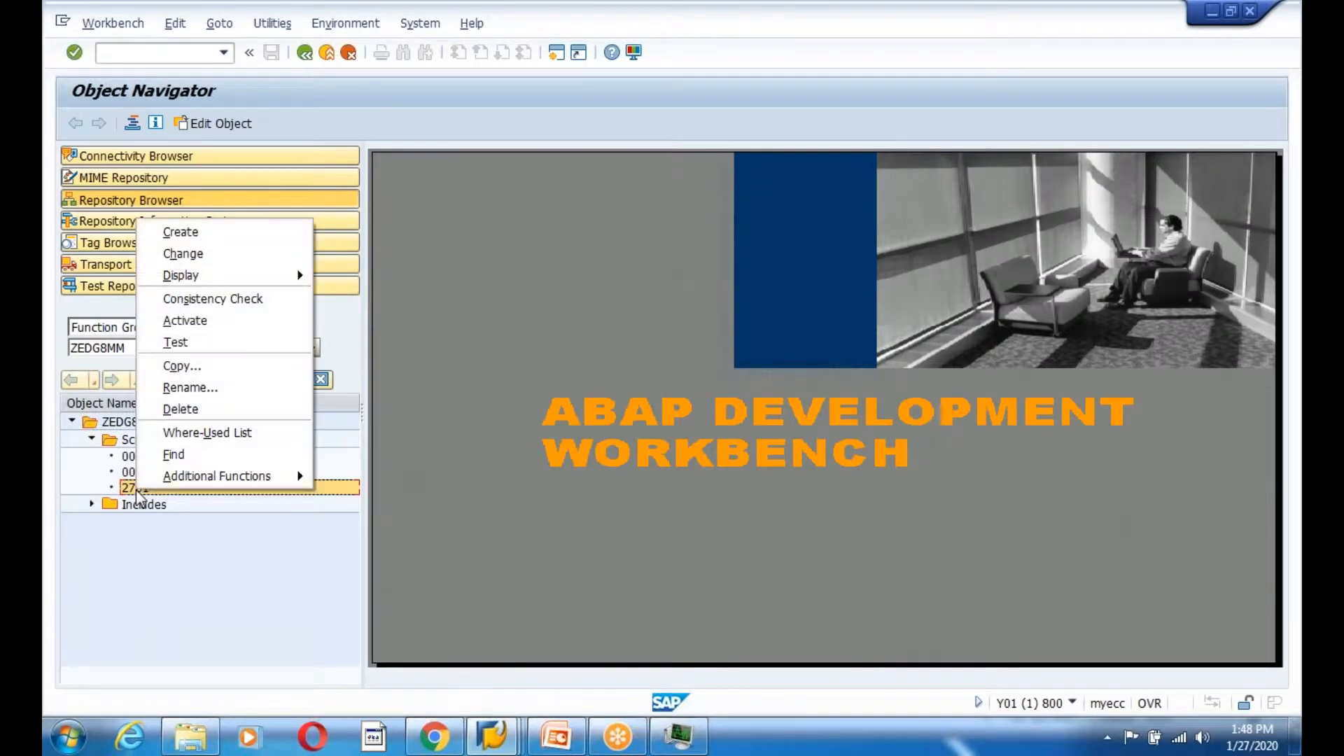
click(183, 366)
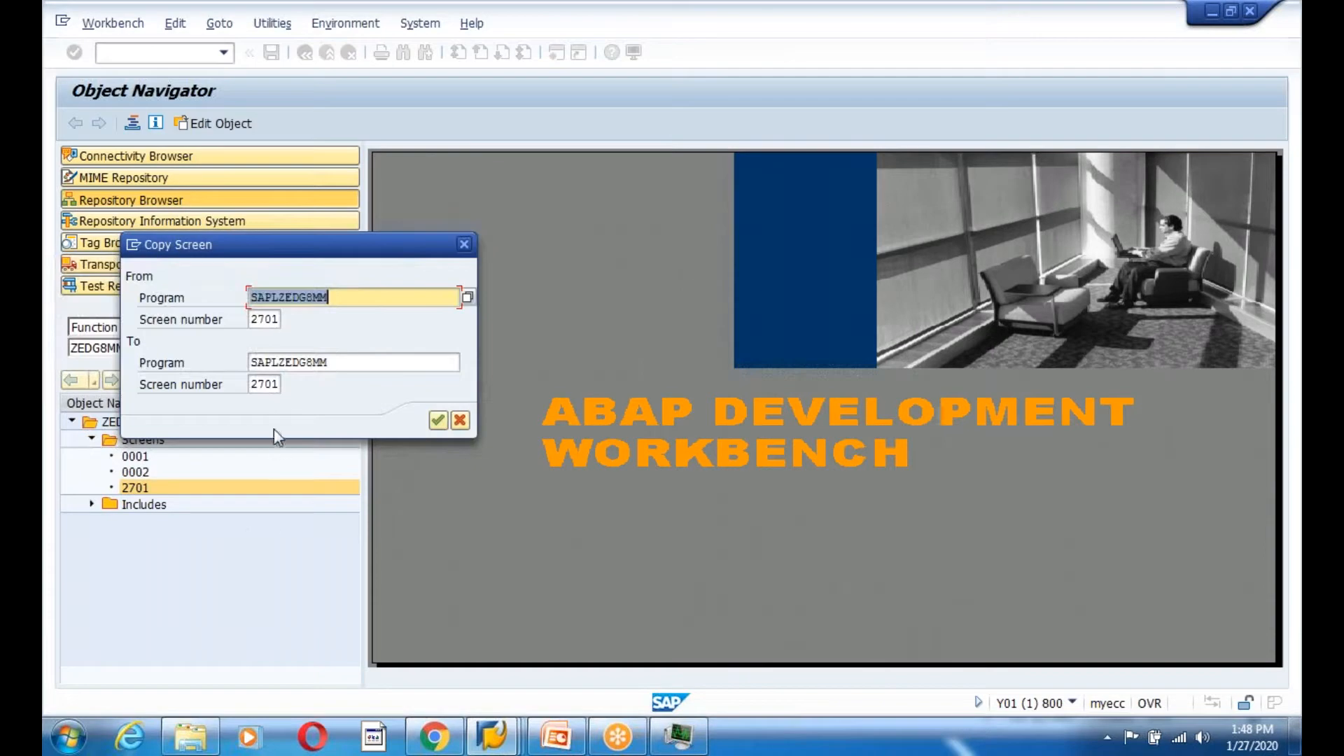
click(273, 385)
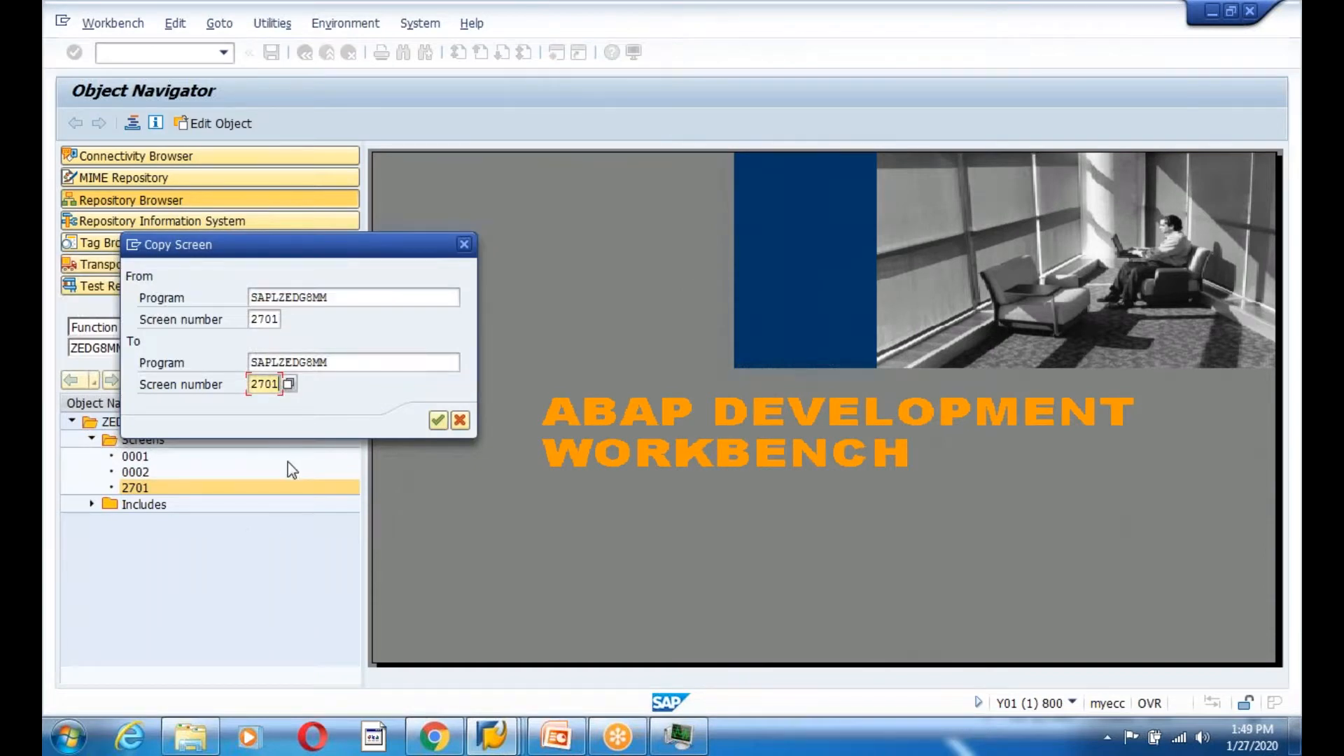
key(BackSpace)
text(161)
key(Return)
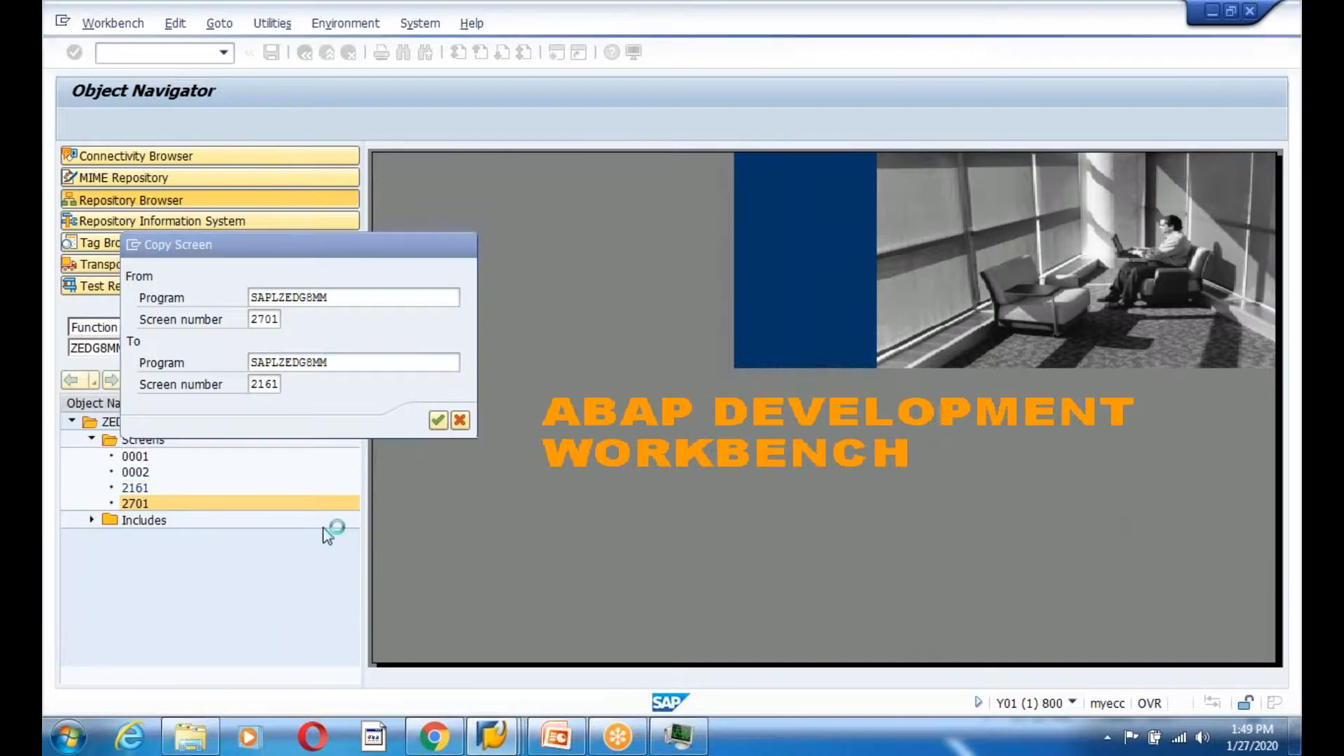
Open the copied screen 2161, activate it, and activate the whole function group ZEDG8MM
double_click(135, 489)
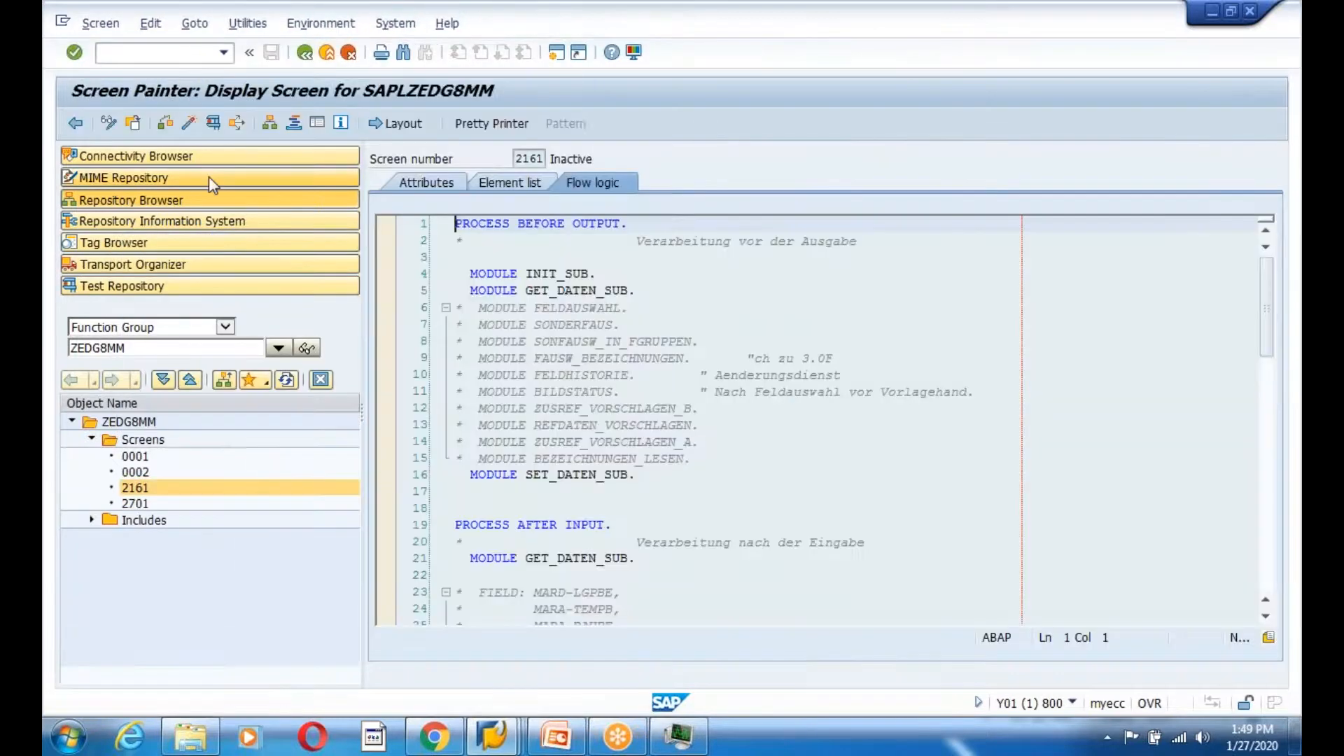
key(ctrl+F3)
key(Return)
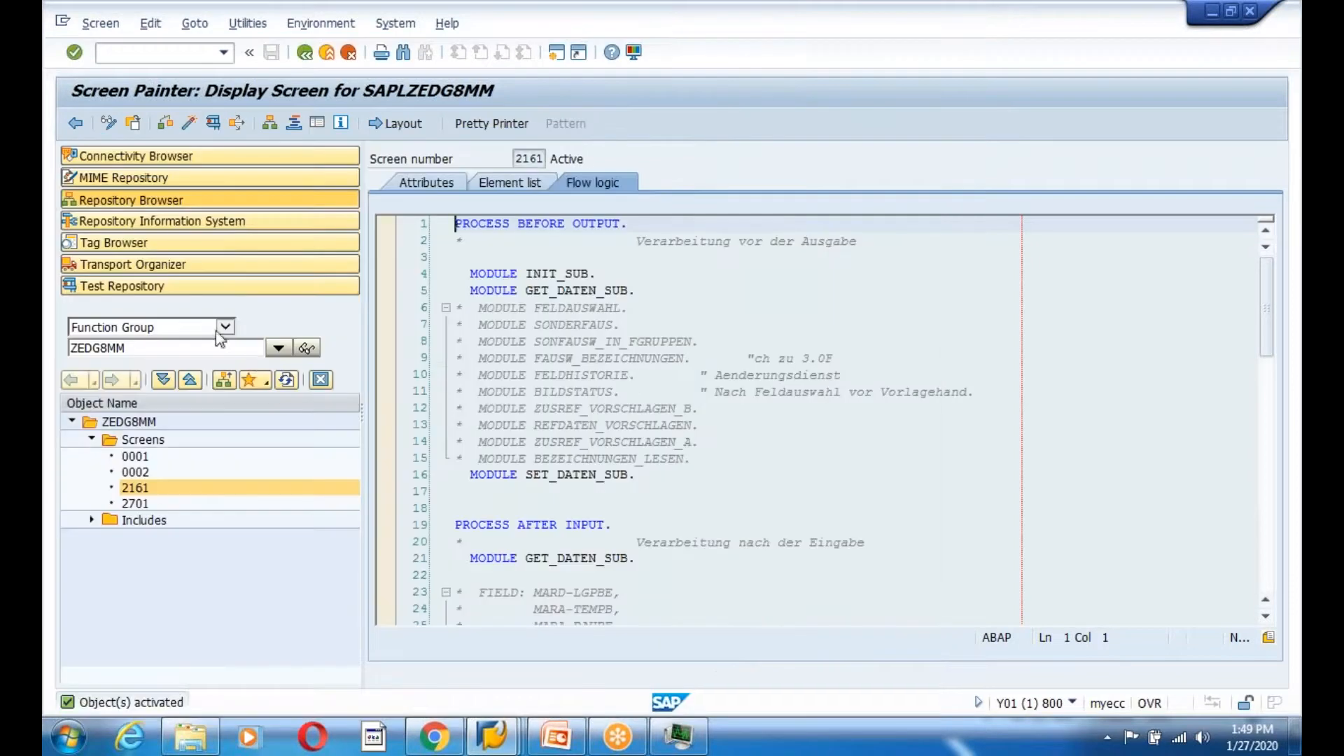
right_click(145, 423)
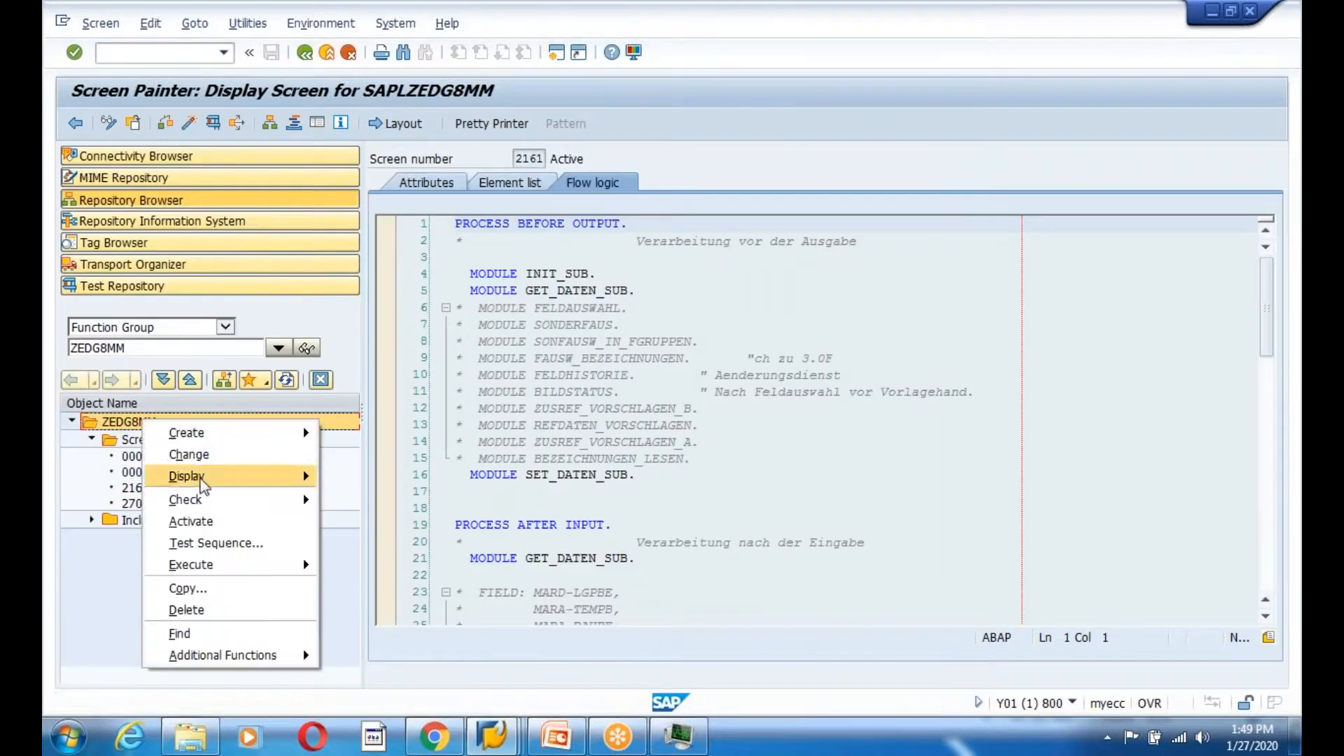
click(191, 521)
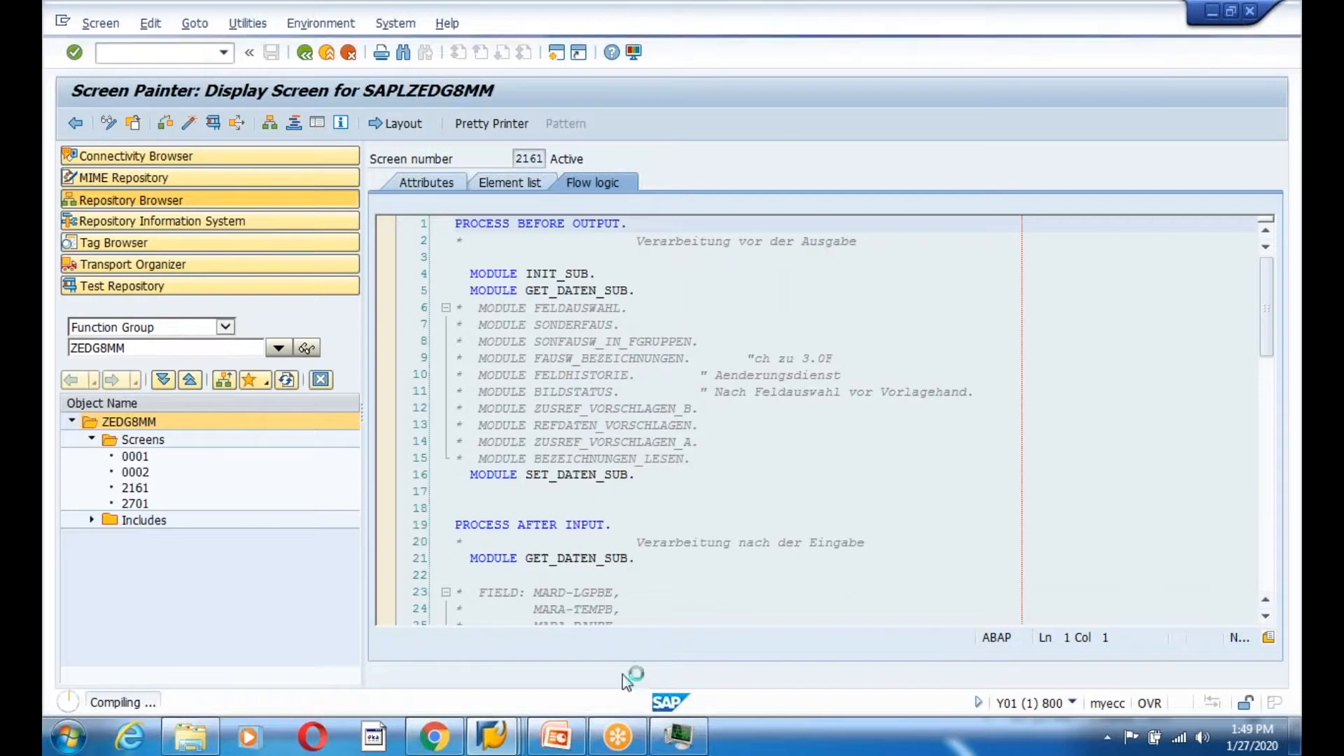
mouse_move(498, 748)
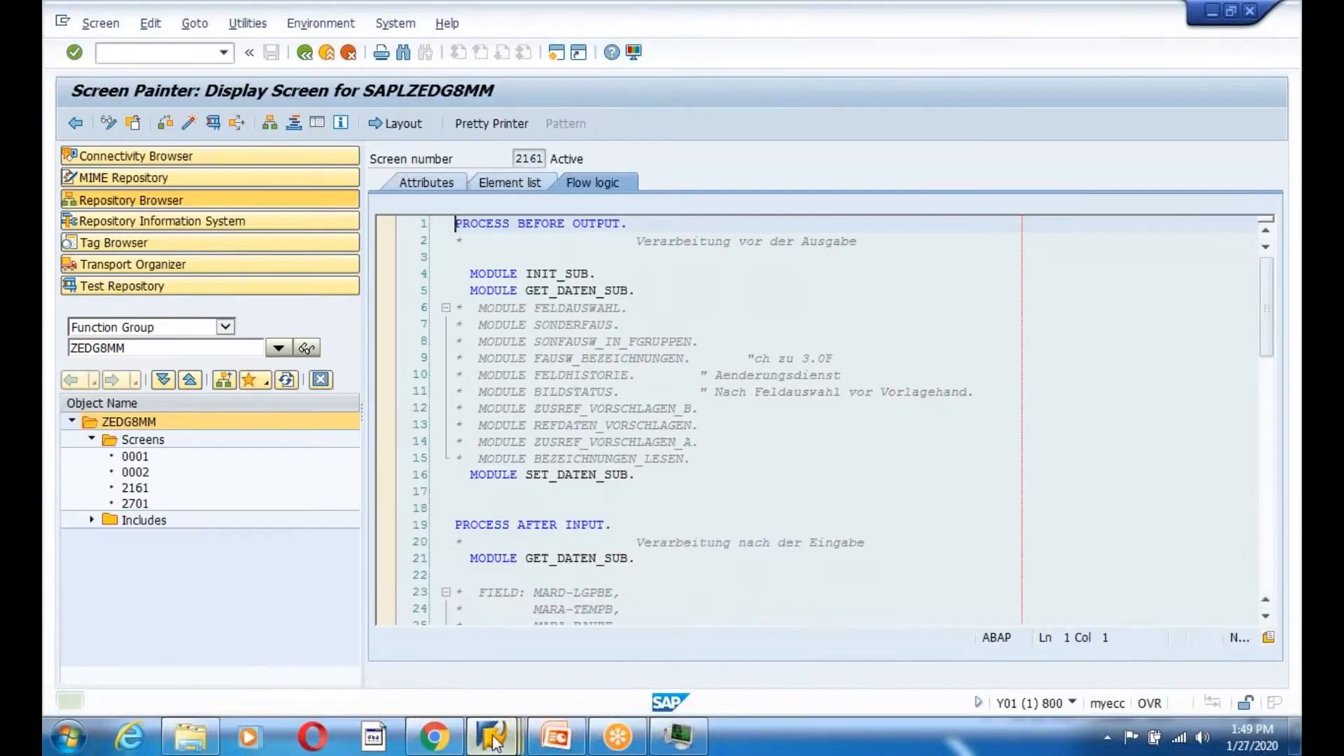
Leave the Object Navigator, start transaction SPRO and display the SAP Reference IMG
click(305, 54)
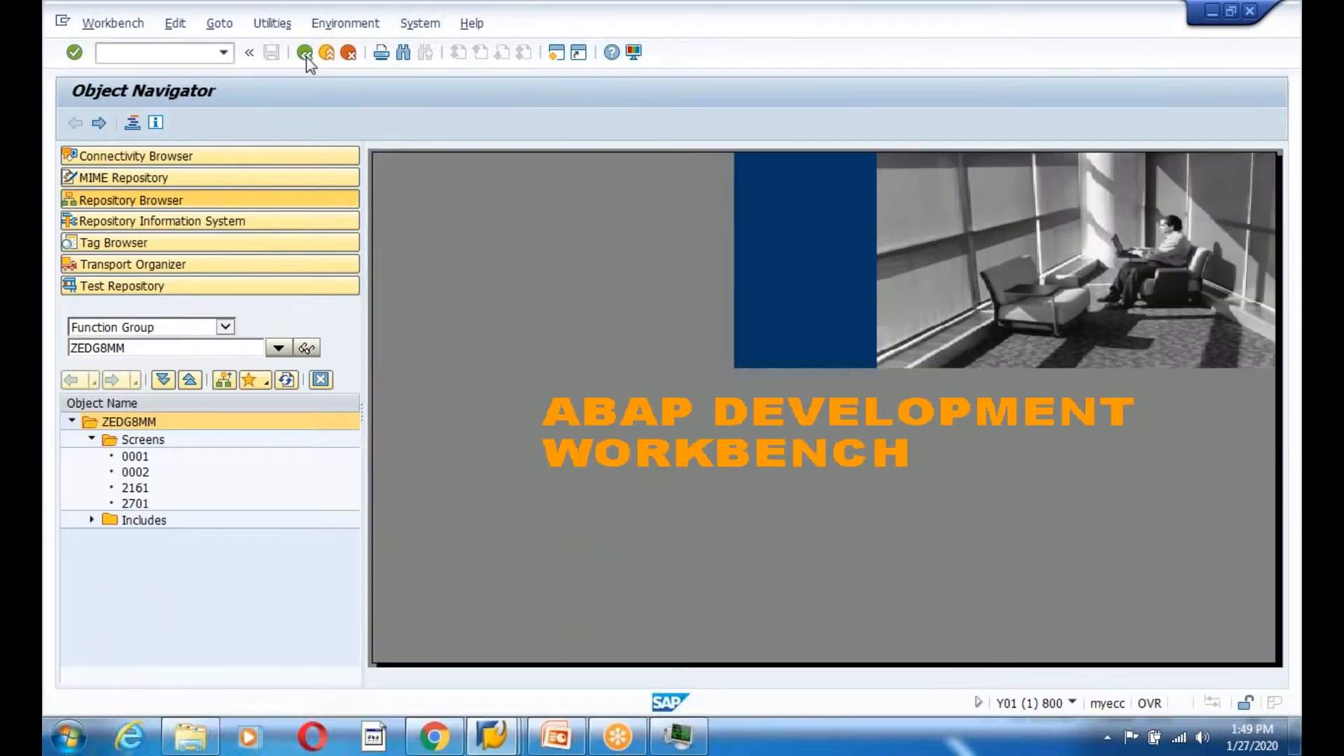
click(306, 53)
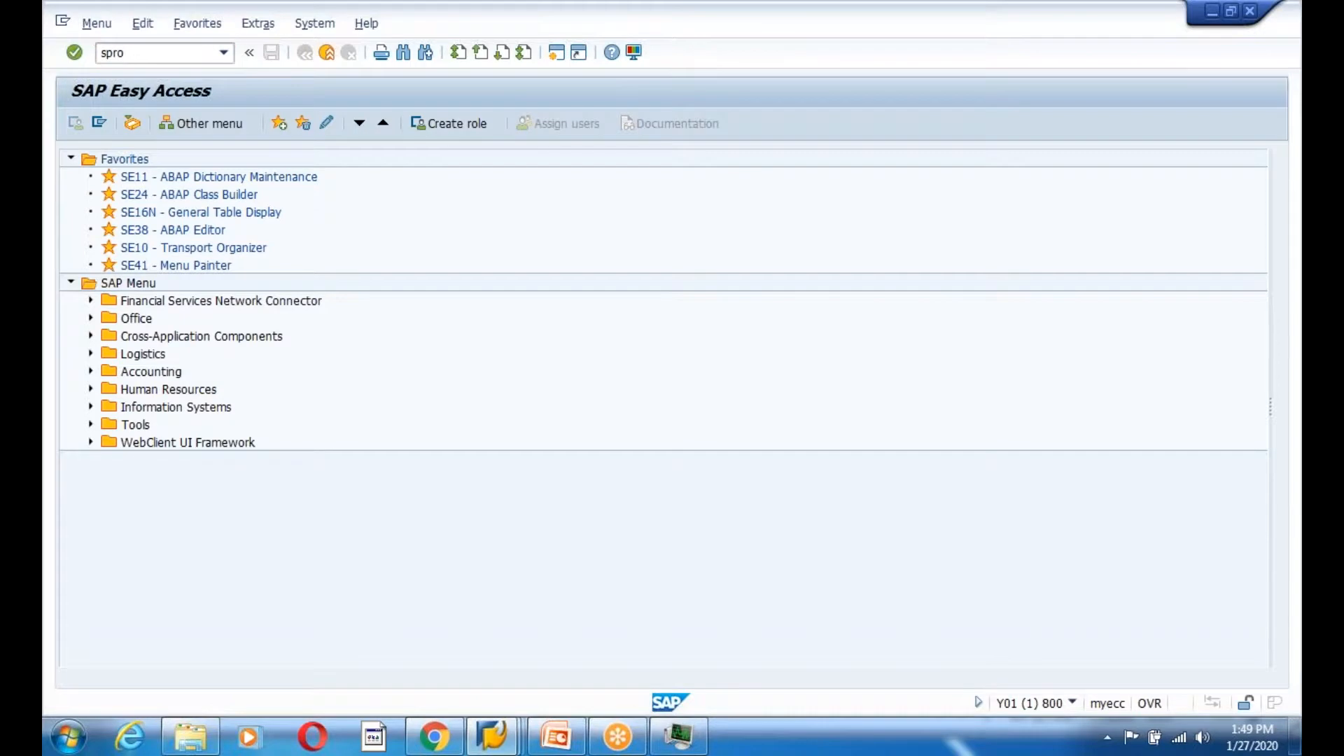
key(Return)
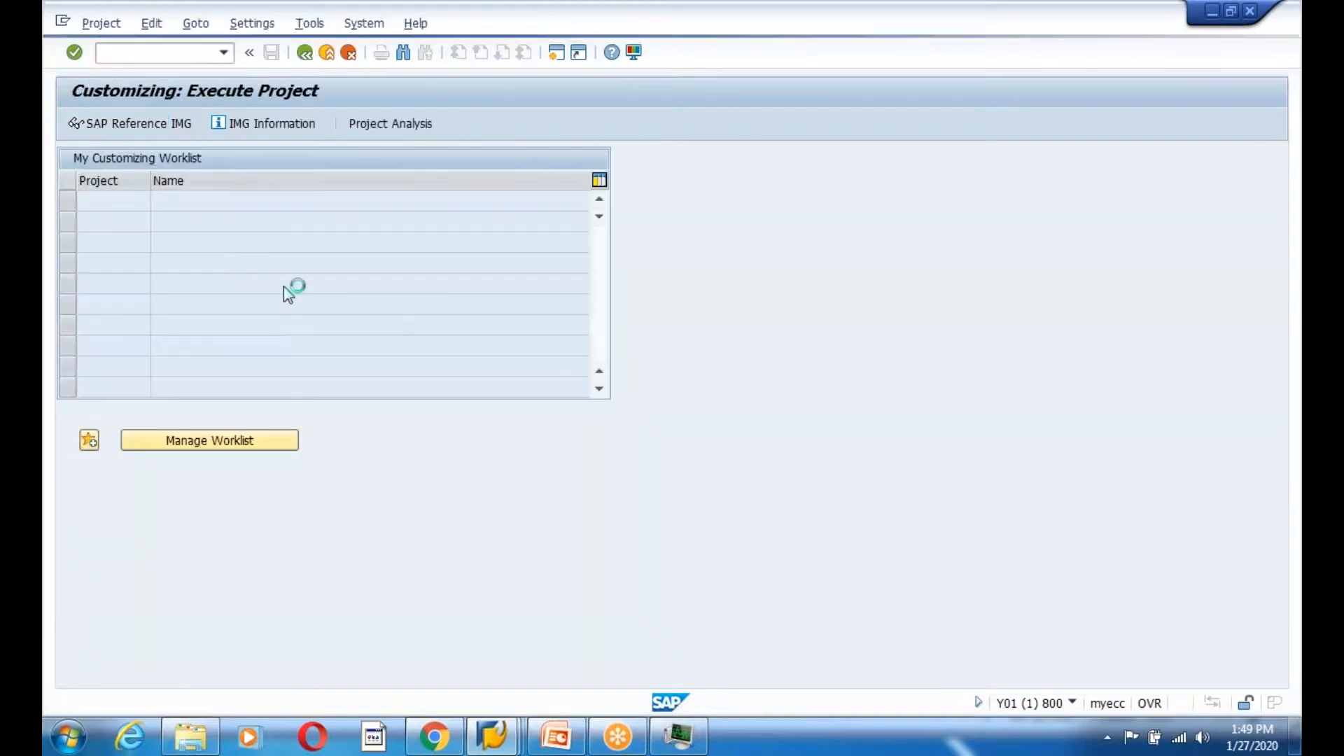
key(F5)
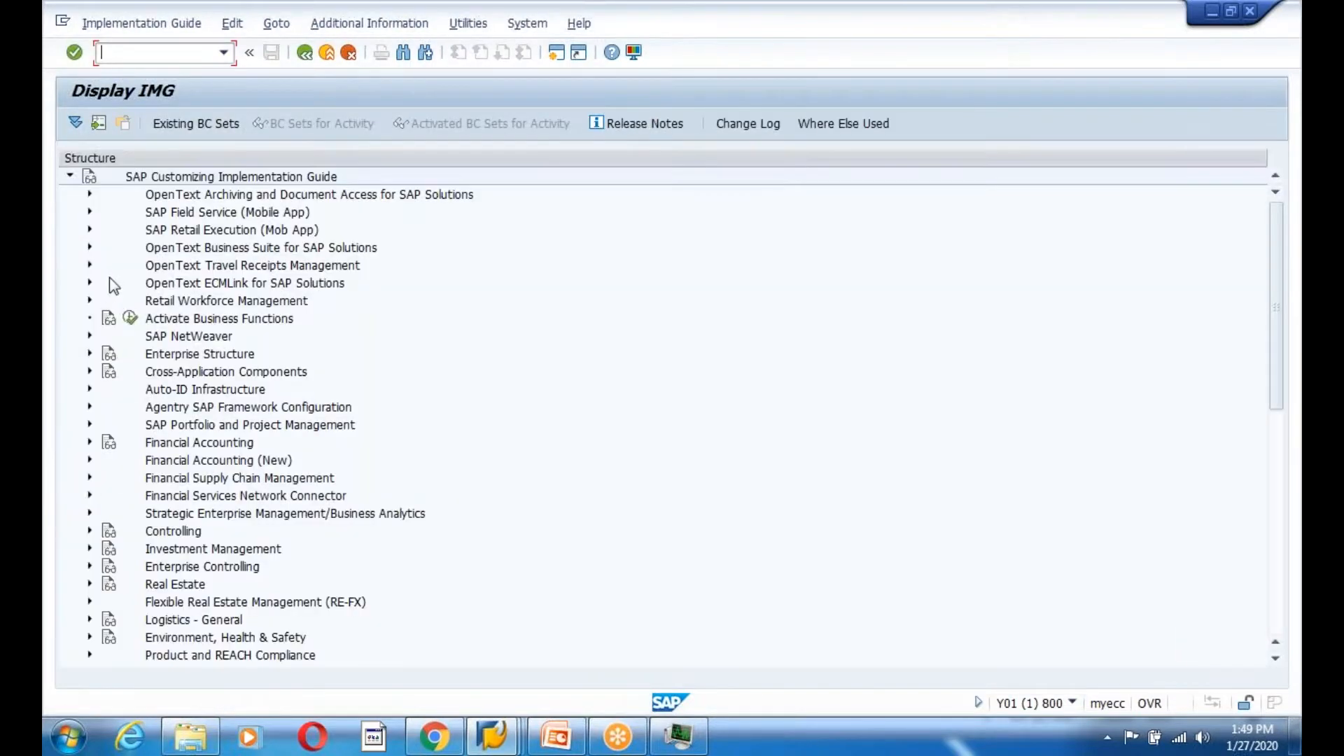
Open the customizing activity Define Structure of Data Screens for Each Screen Sequence under Logistics - General, Material Master, Configuring the Material Master
click(89, 621)
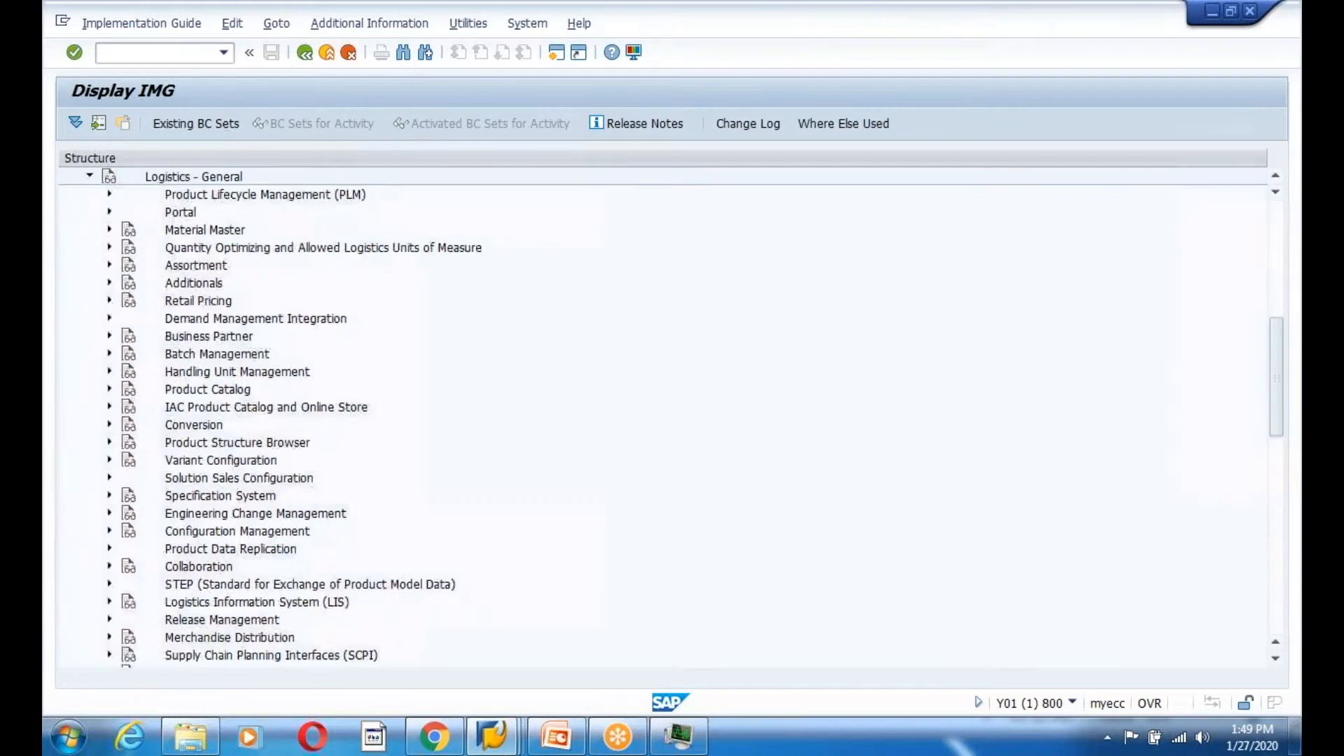
scroll(228, 343, down, 1)
scroll(228, 341, up, 2)
click(110, 230)
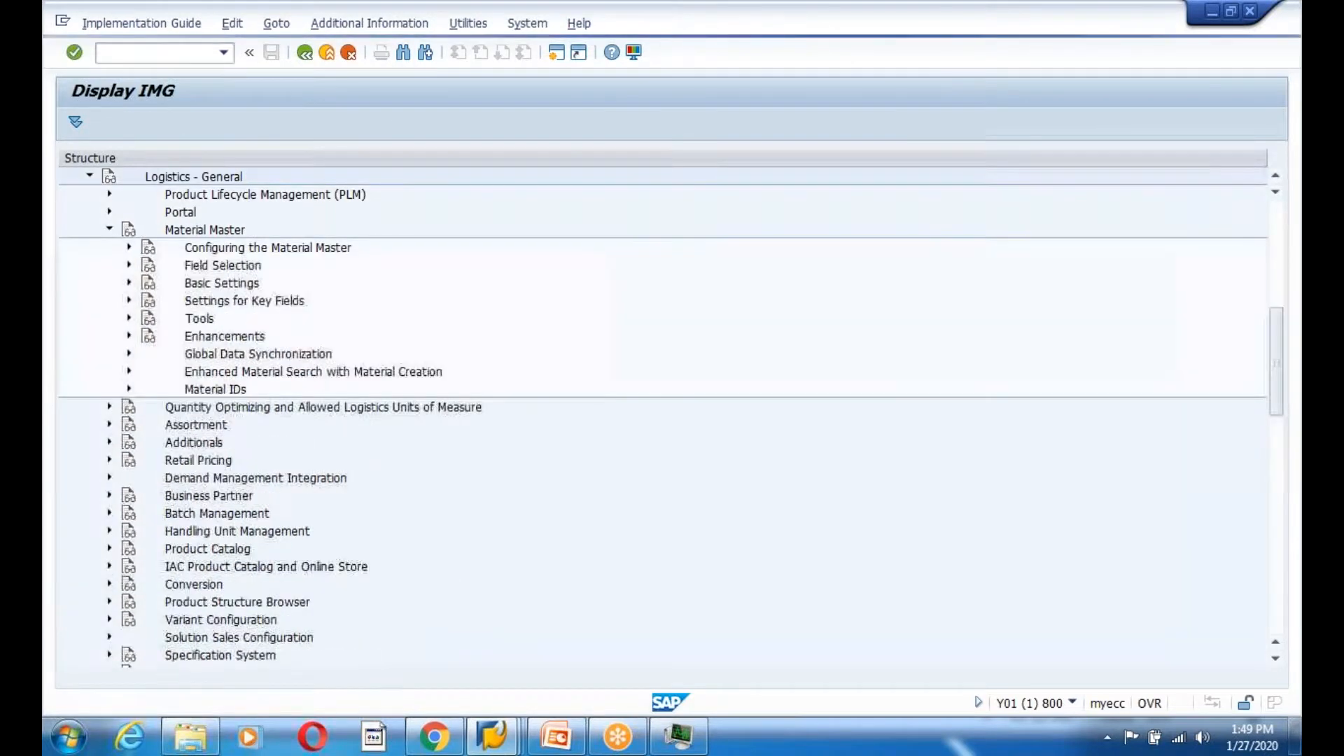
click(128, 247)
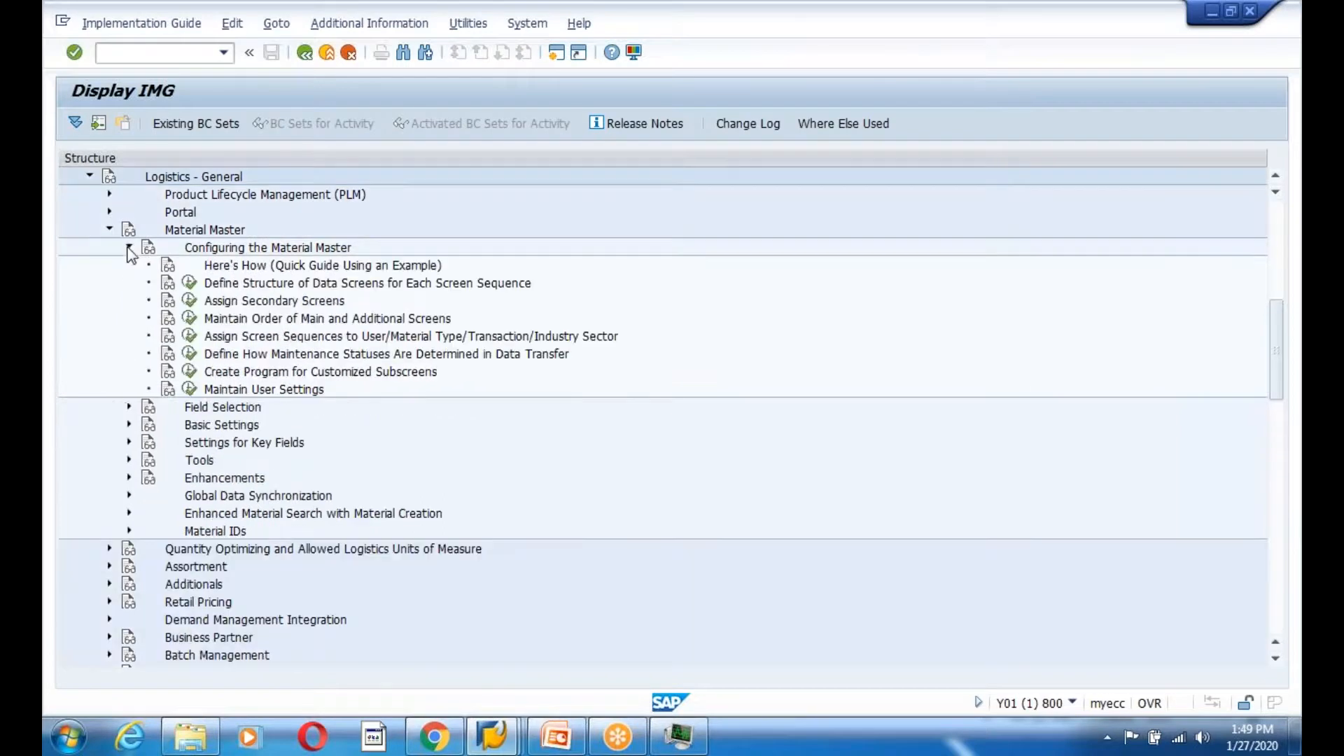
click(189, 283)
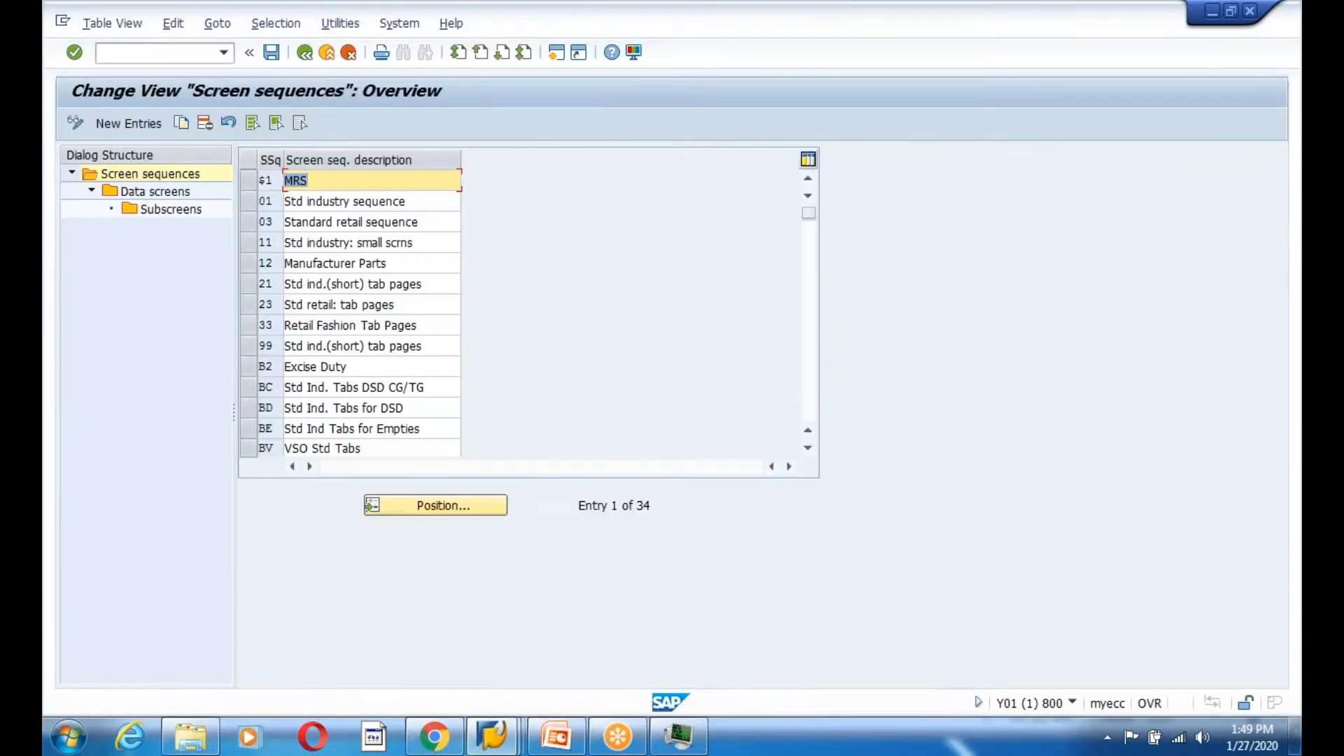
Show the subscreens of data screen 18, General Plant Data / Storage 1, in screen sequence 21
click(247, 287)
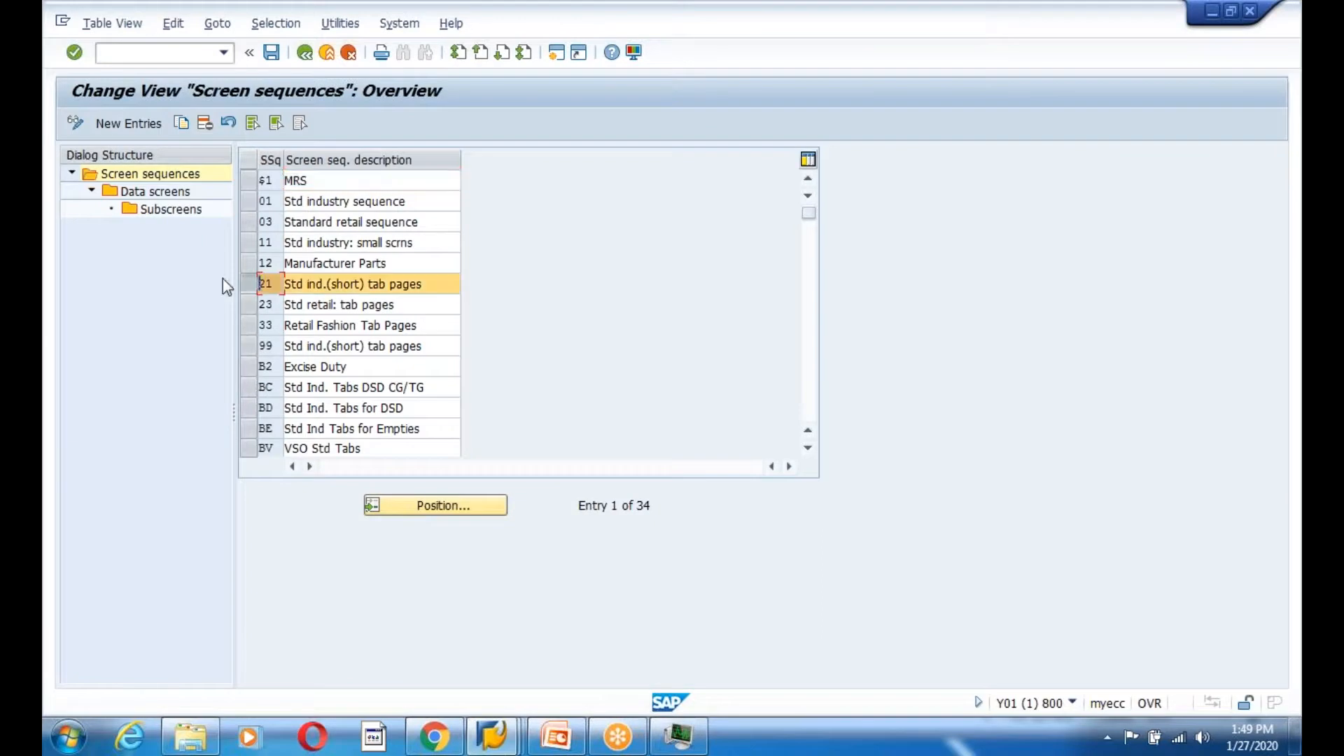
double_click(151, 192)
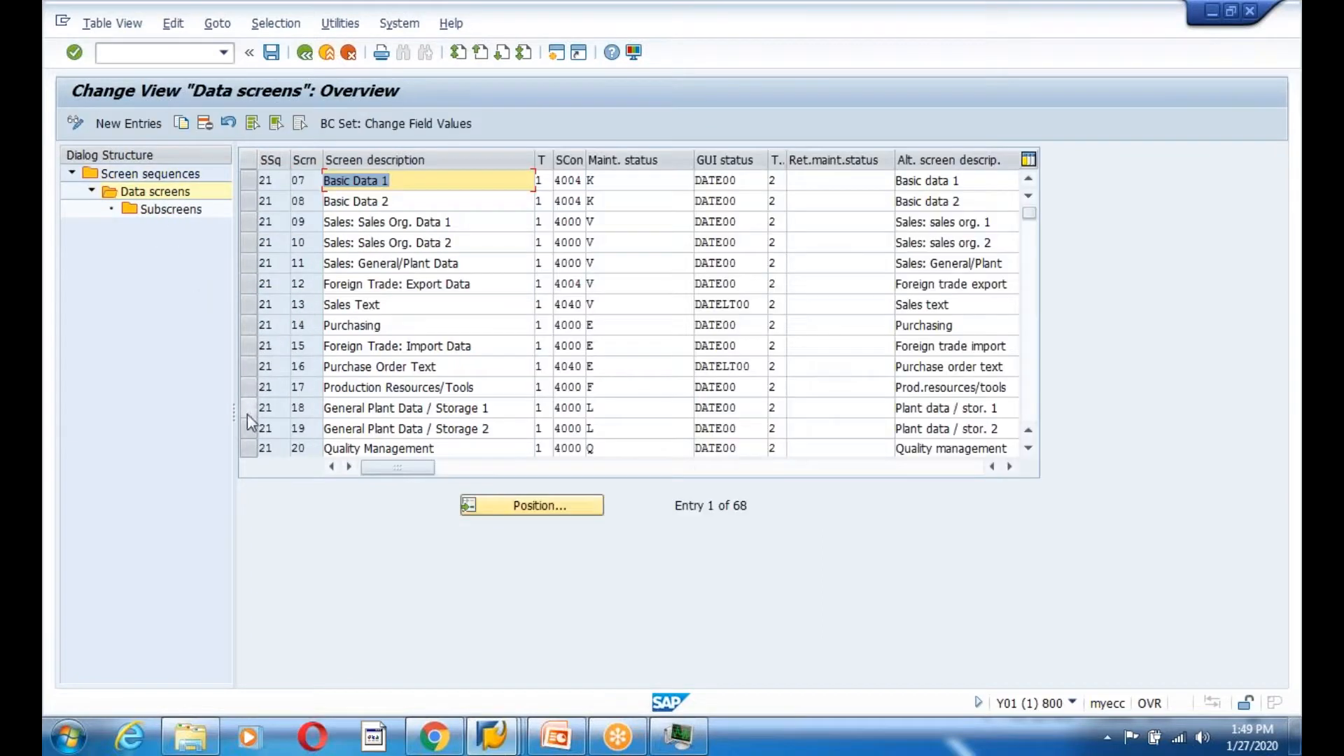
click(248, 408)
double_click(157, 209)
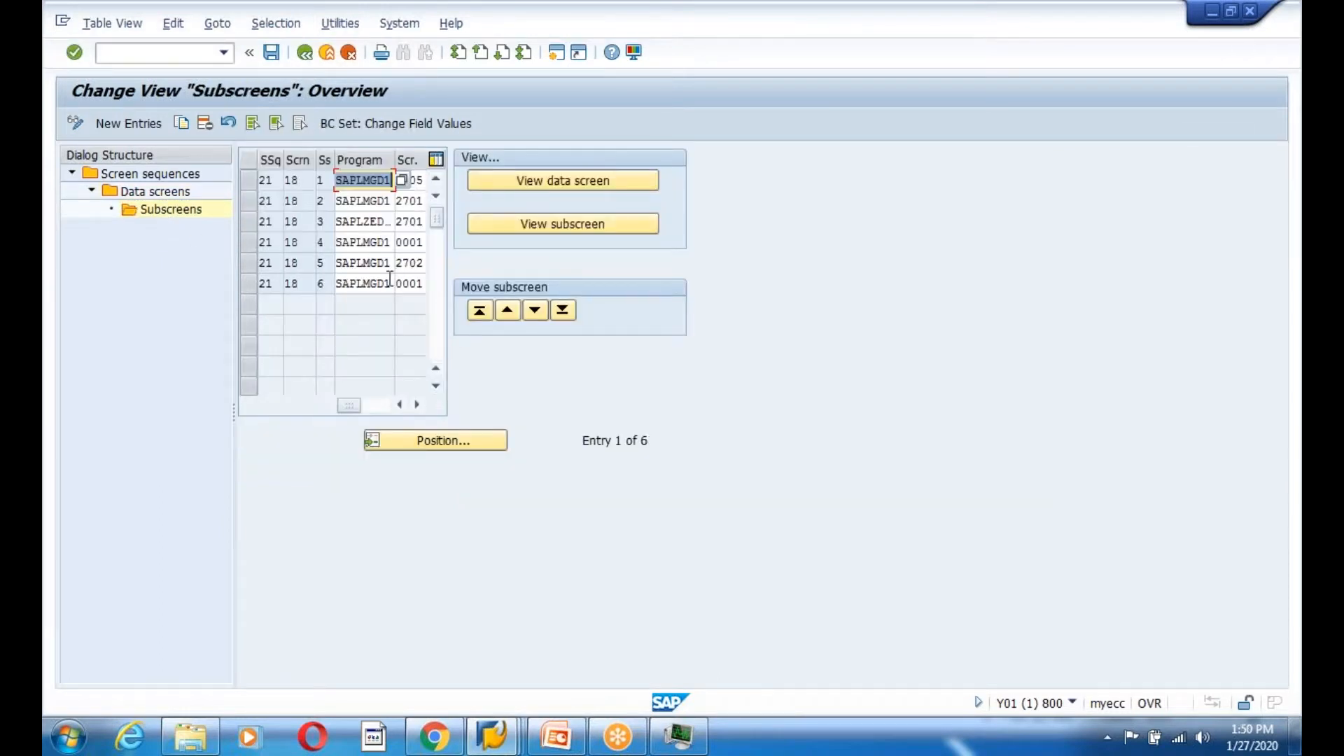
Set the third subscreen's screen number to 2161 and save it in the customizing request Transport for ALE IDOCS for Batch8
click(421, 222)
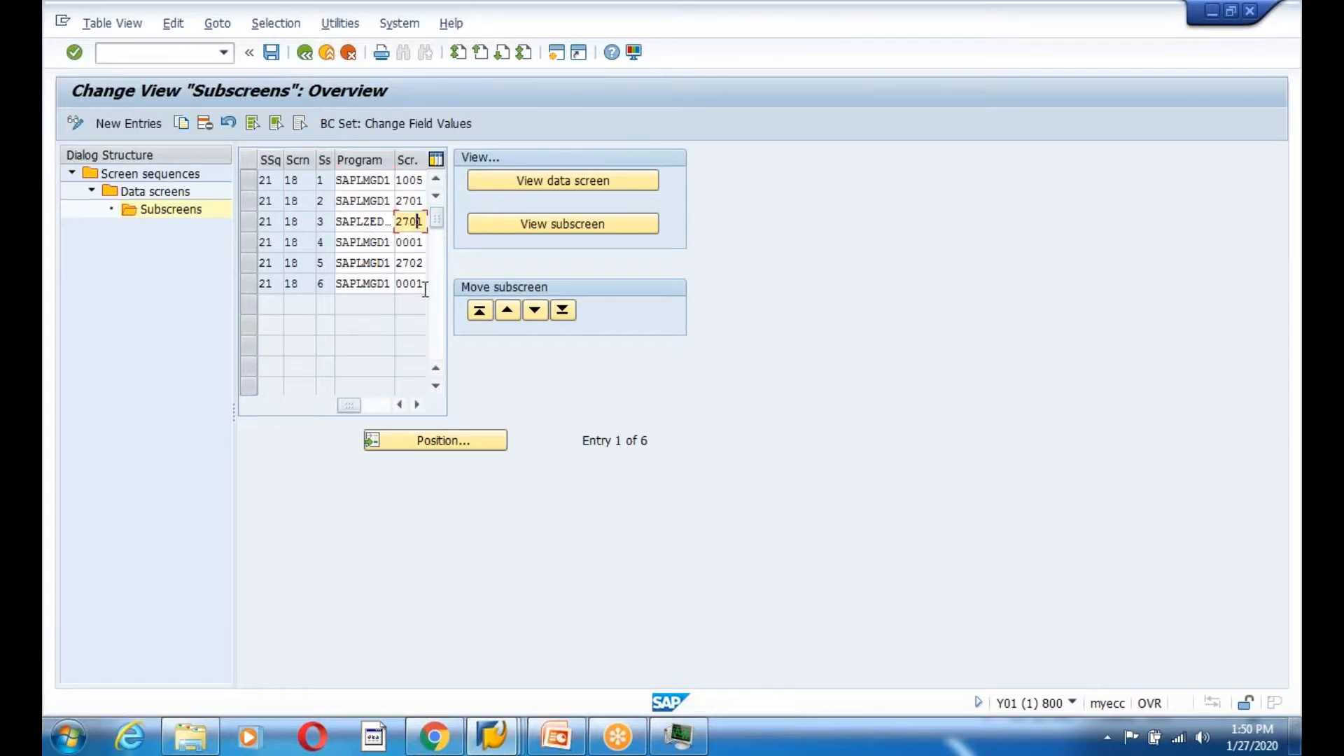
key(BackSpace)
text(161)
key(Return)
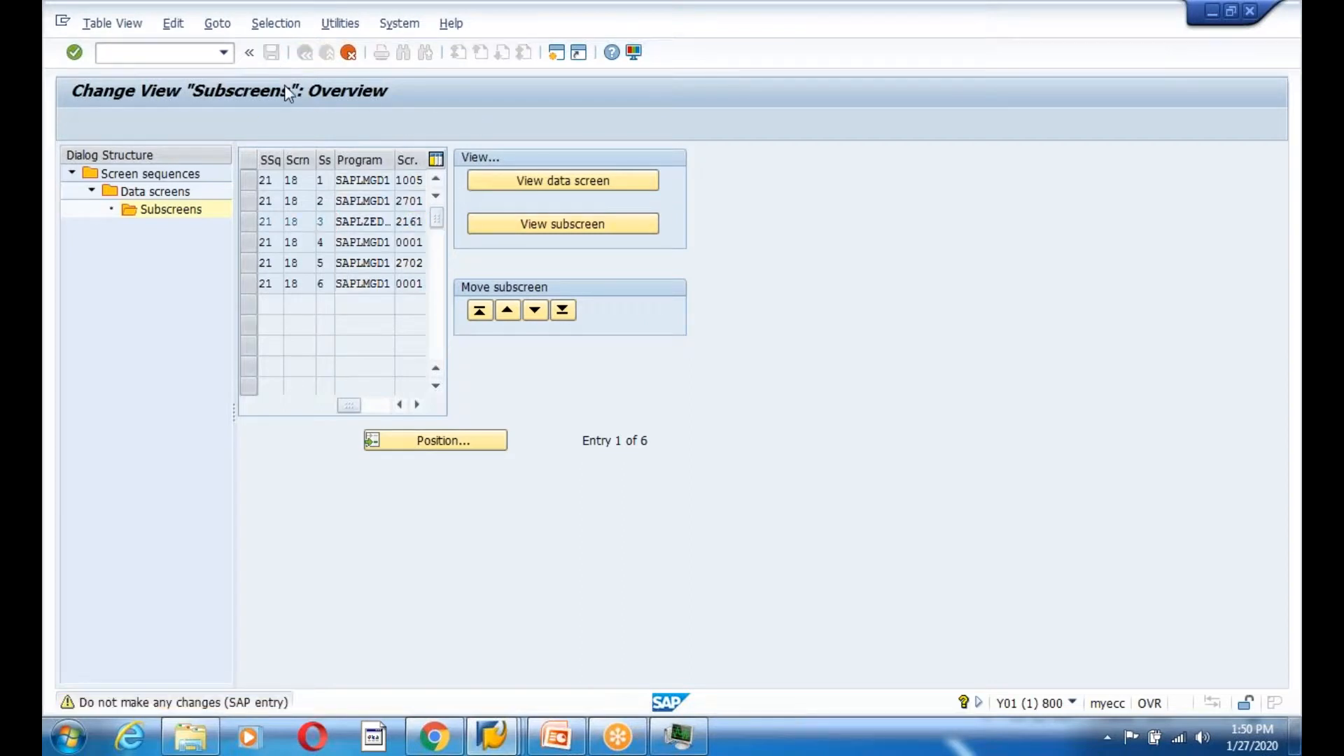
key(Return)
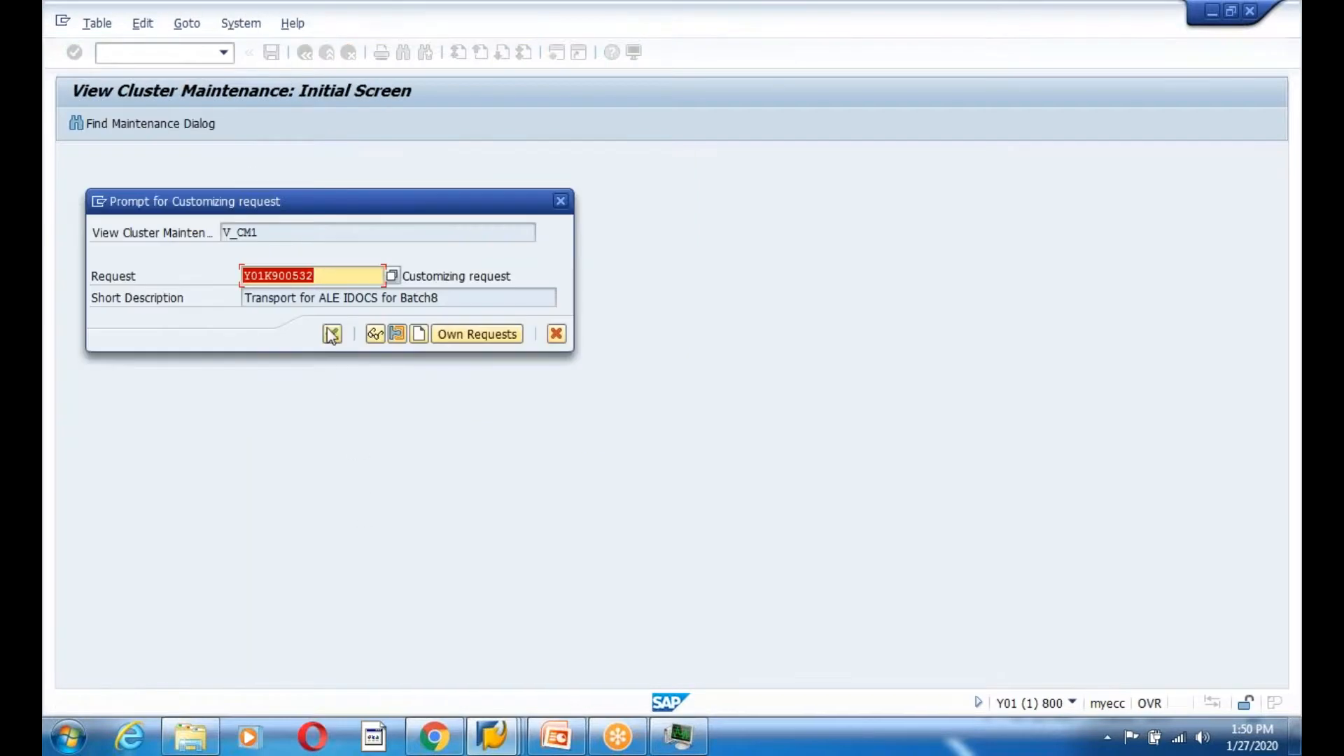
click(331, 335)
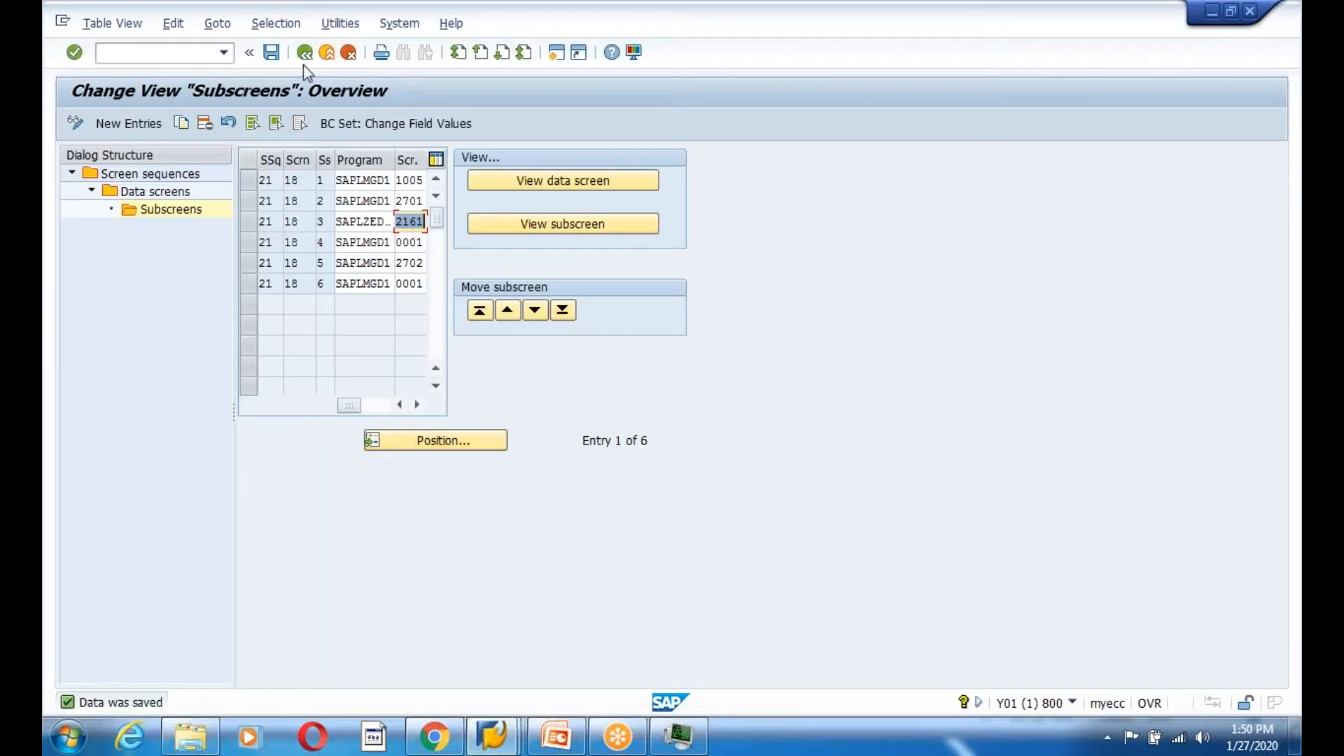
Leave the screen sequence customizing and start creating a material with transaction MM01
click(305, 62)
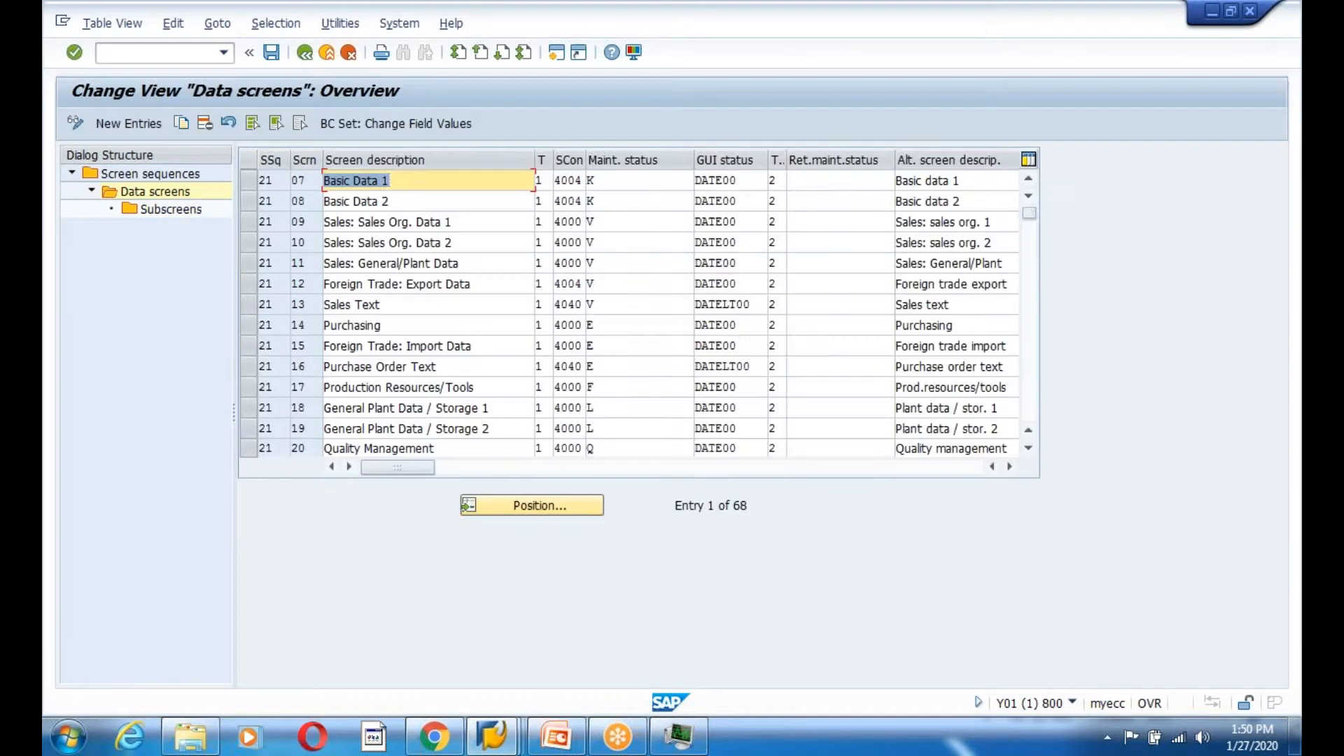
click(303, 54)
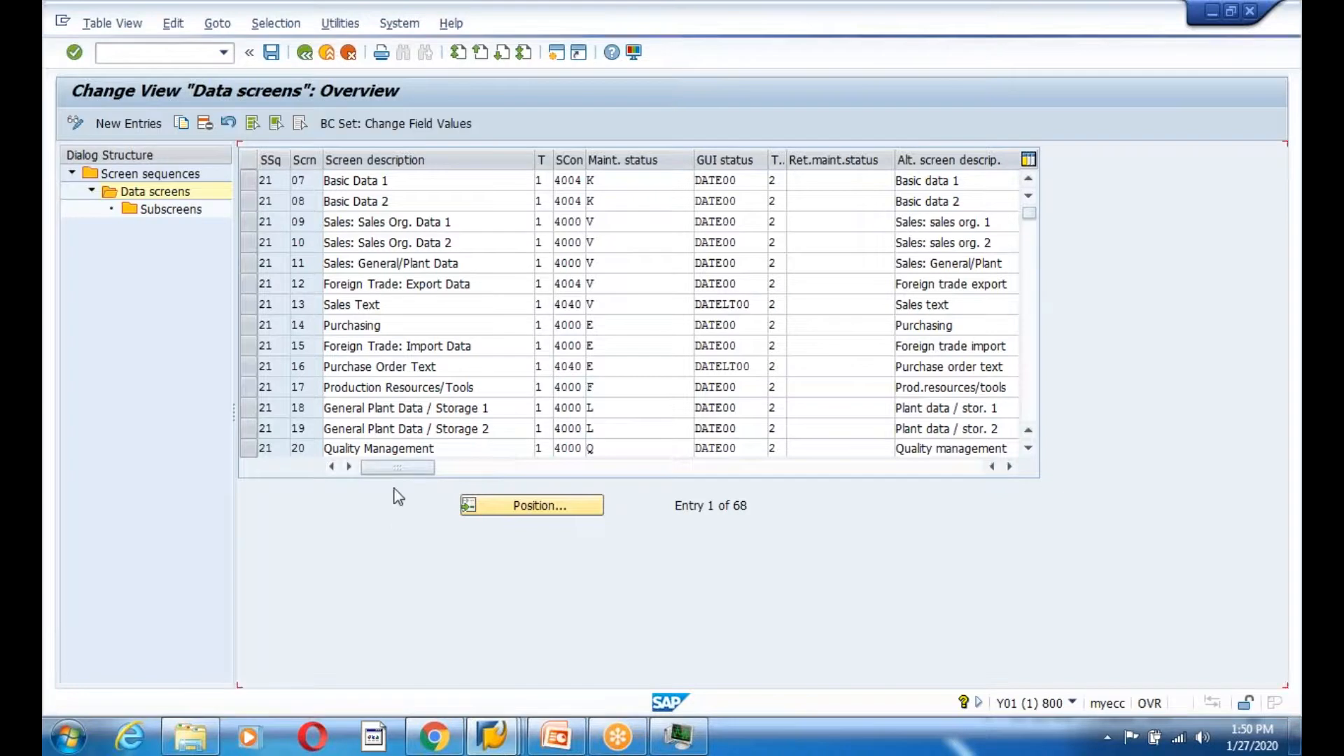
click(305, 53)
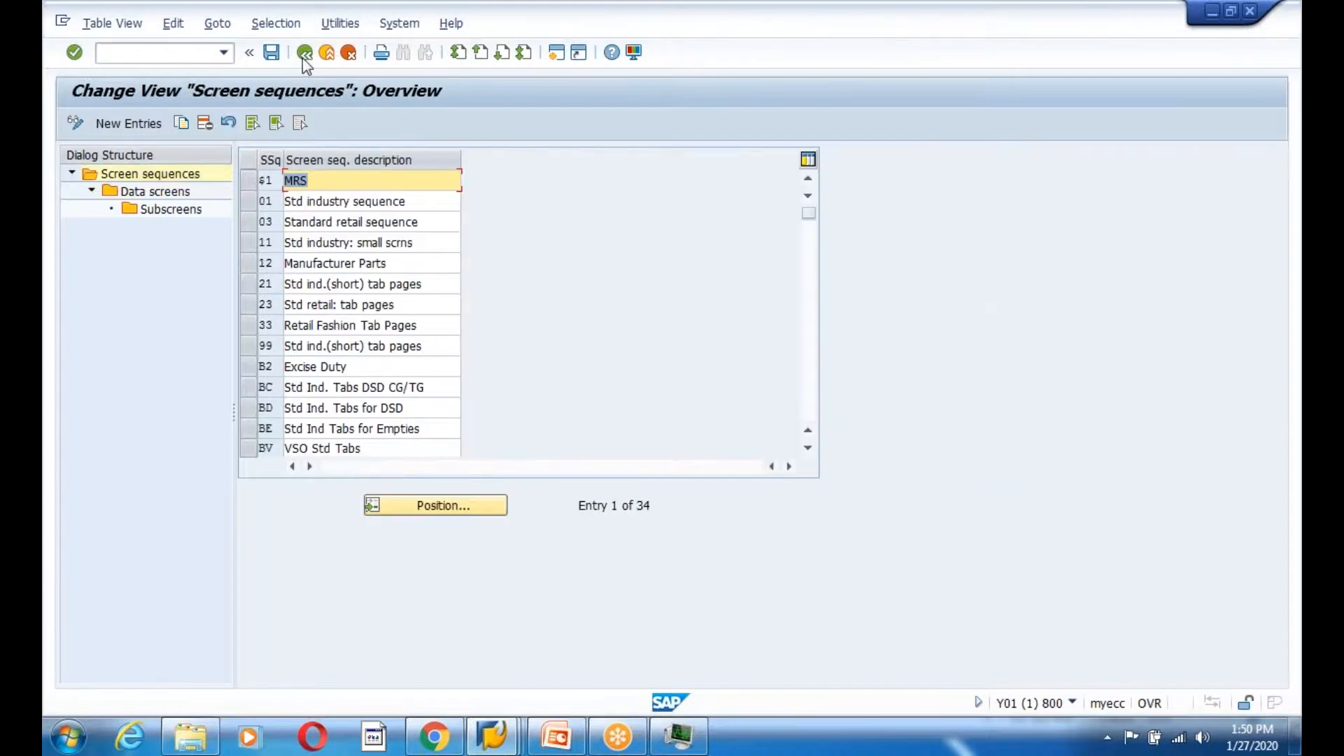
click(305, 53)
click(305, 54)
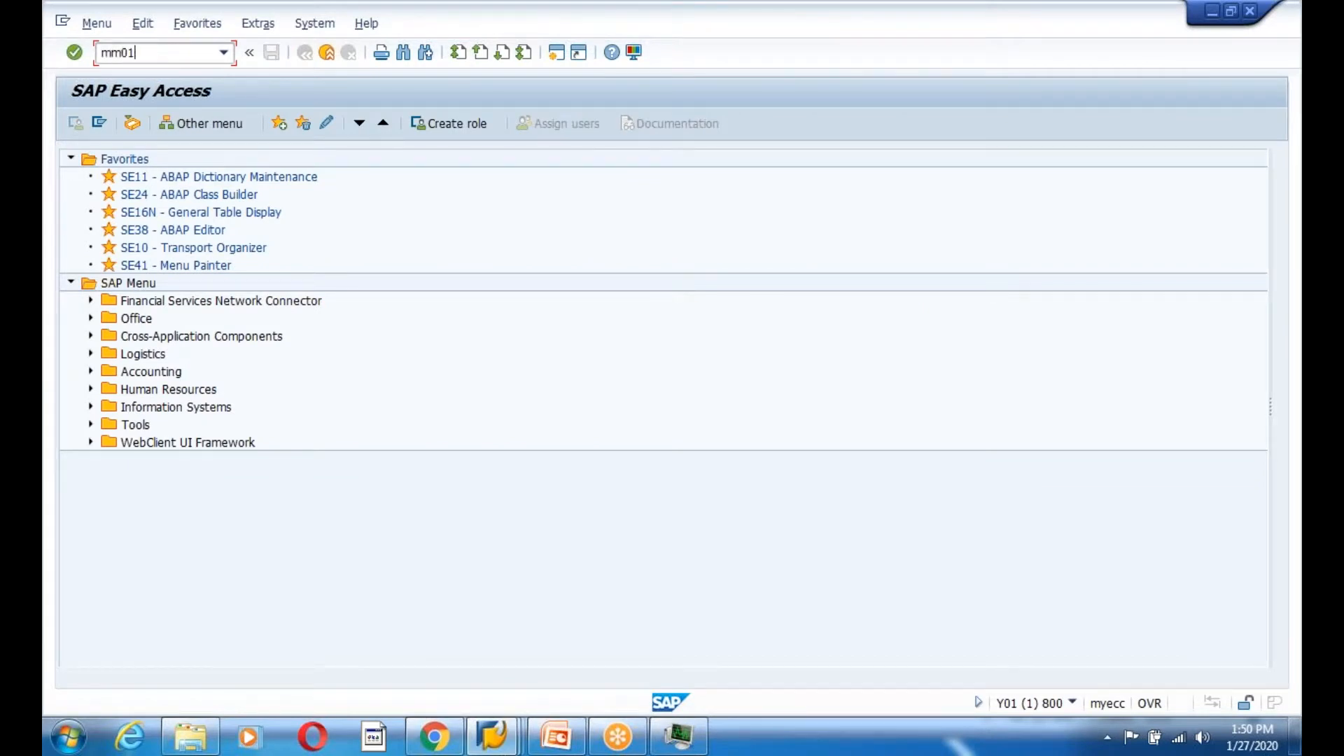
key(Return)
Create a food material with the views Basic Data 1, Basic Data 2 and General Plant Data / Storage 1
key(Return)
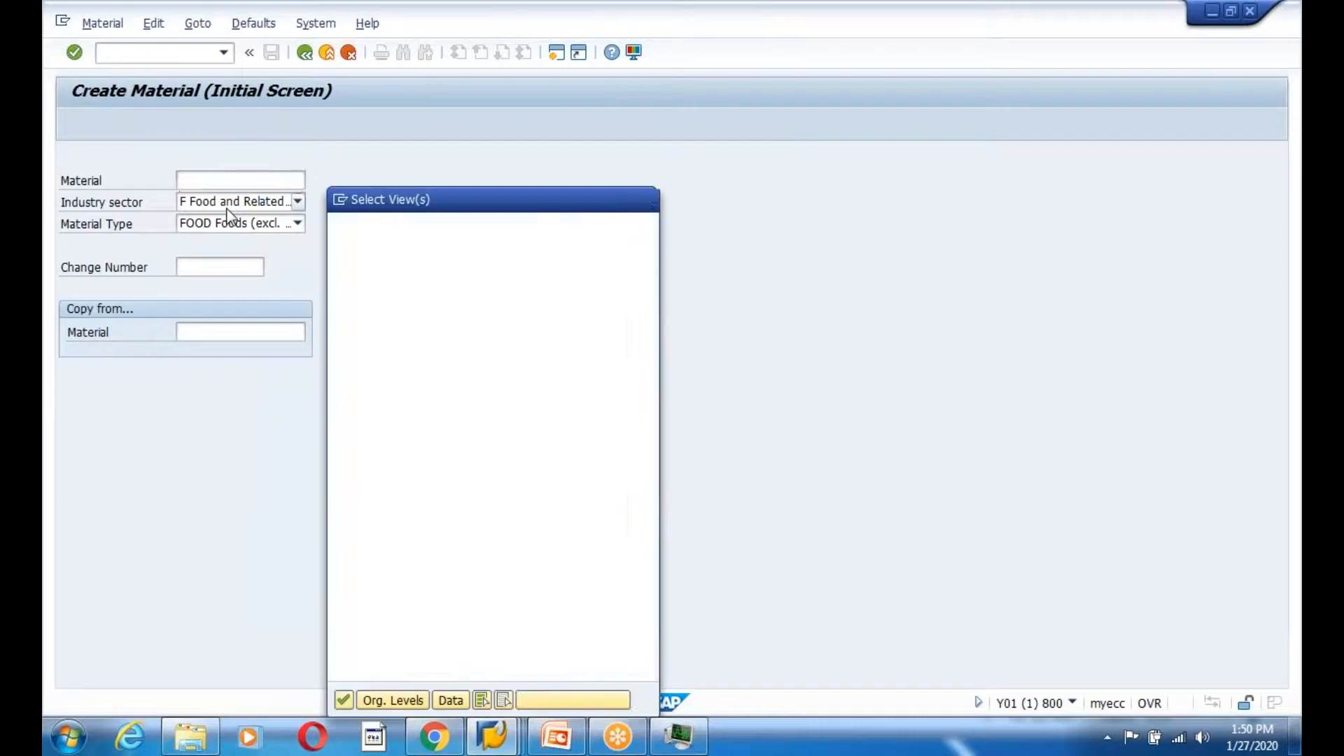
click(343, 274)
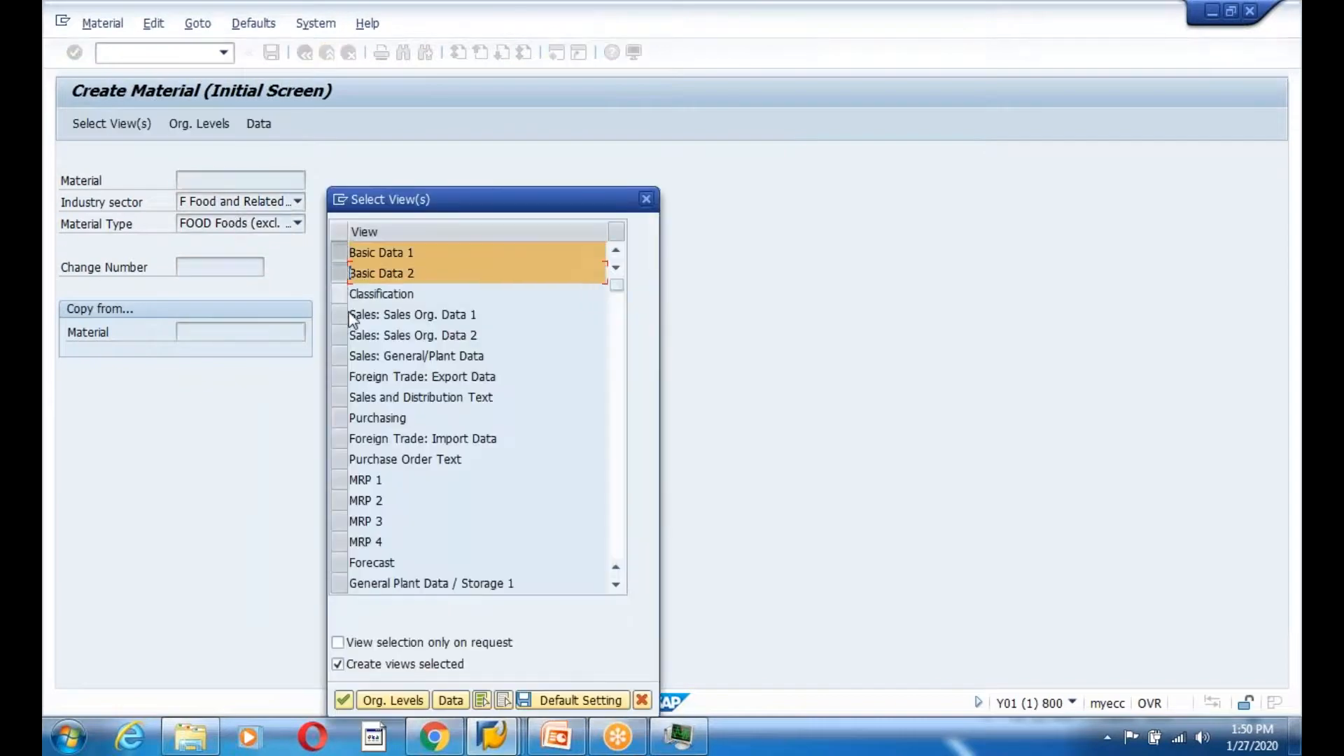
click(341, 585)
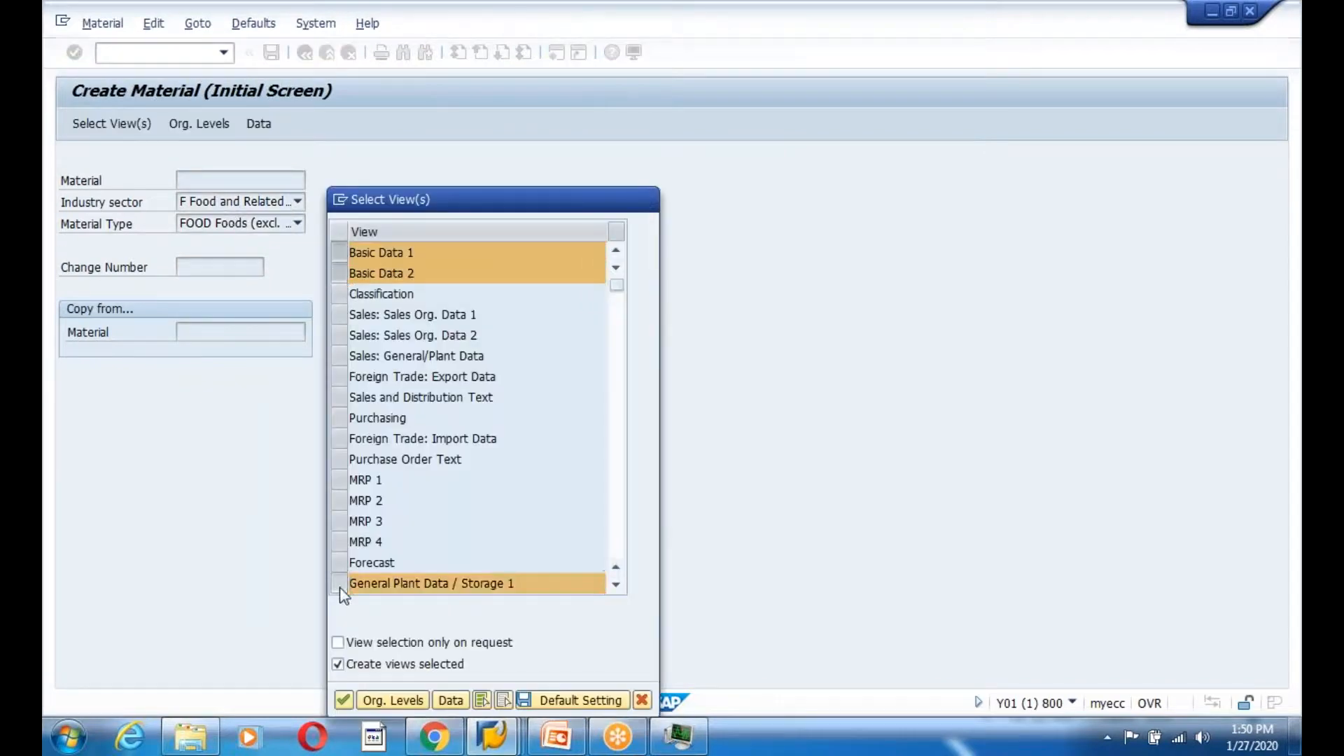
key(Return)
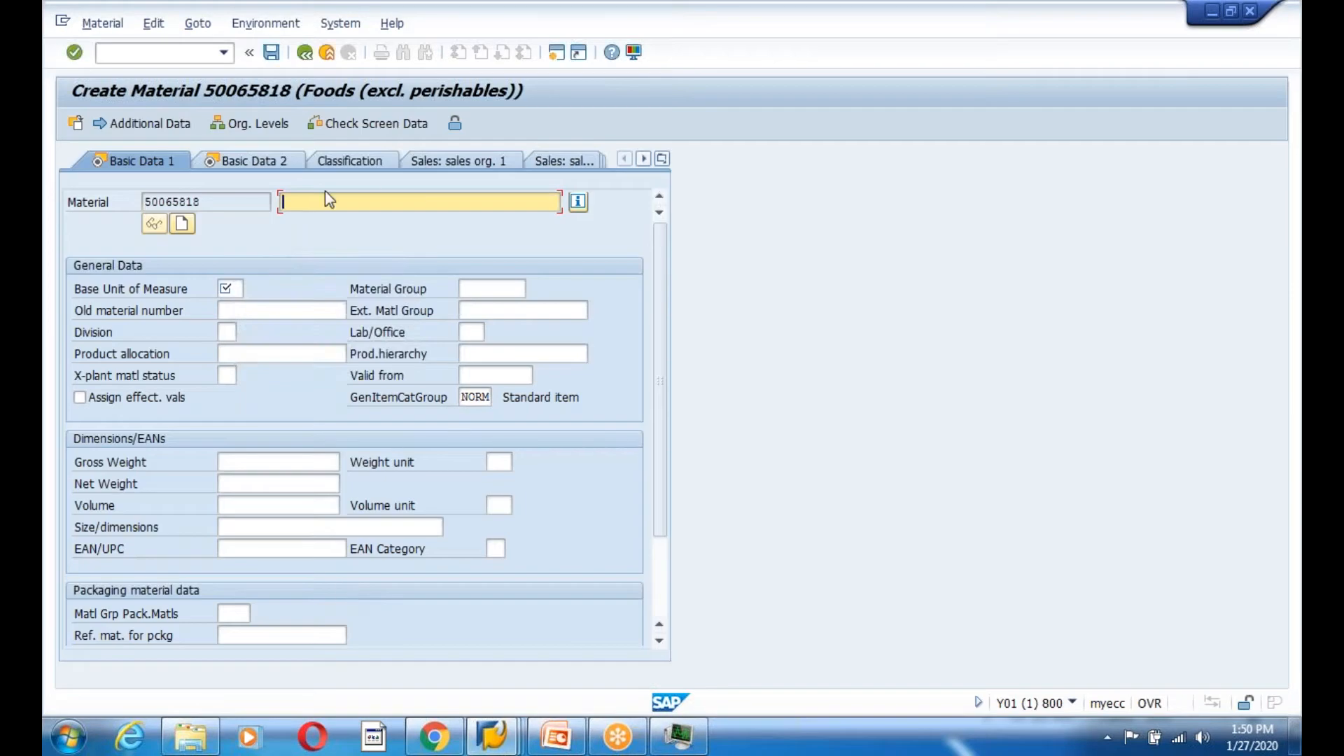
Enter the material description IDOC EXTENSION MATERIAL and set the base unit of measure to KG
key(BackSpace)
click(313, 249)
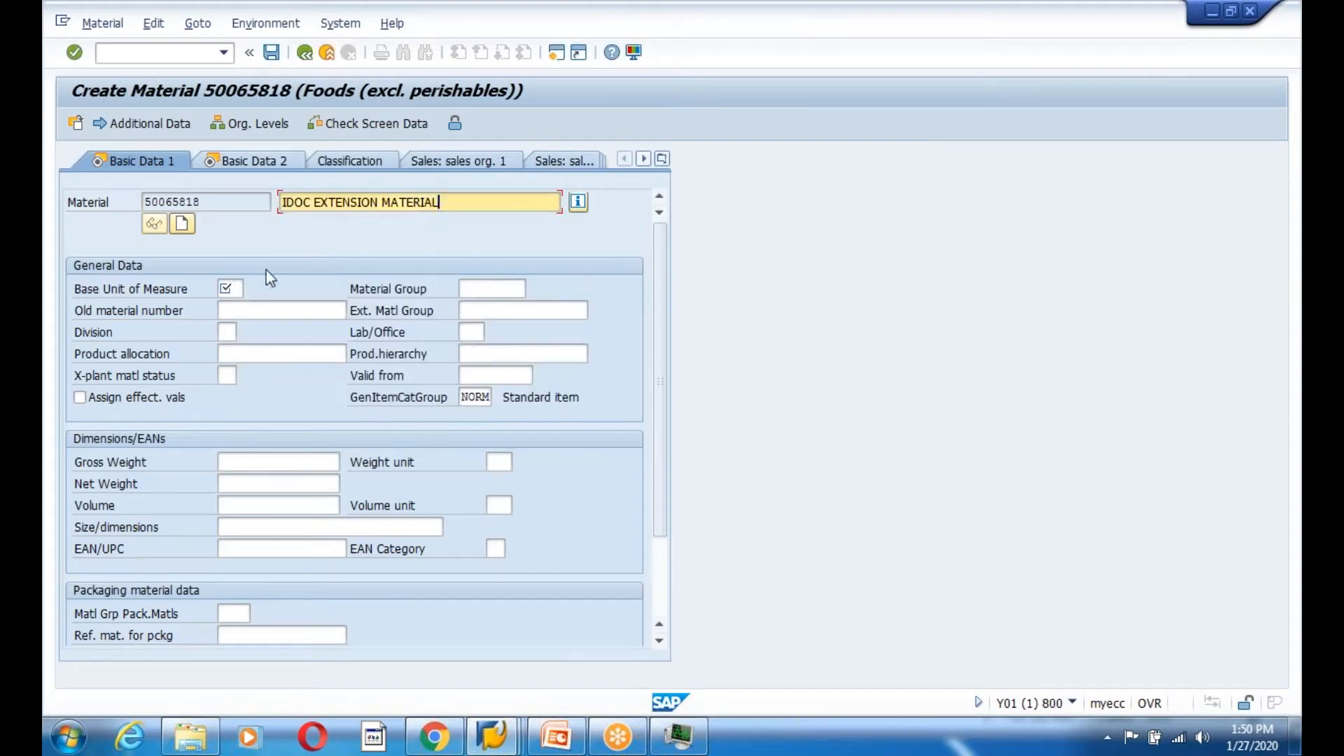
click(222, 287)
key(BackSpace)
click(238, 308)
Set the gross and net weight to 1 with weight unit KG, and open the material's Plant data / stor. 1 view
click(260, 463)
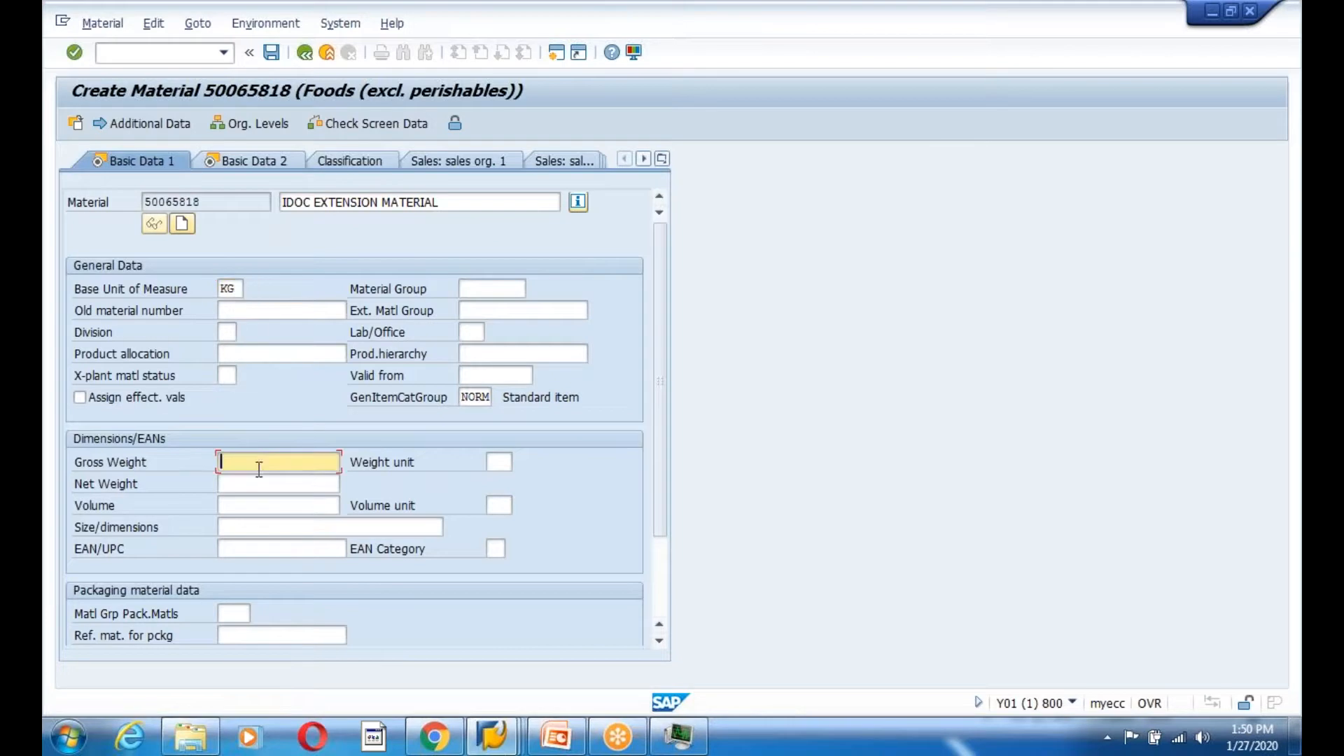
key(BackSpace)
click(245, 481)
click(247, 484)
key(BackSpace)
click(249, 507)
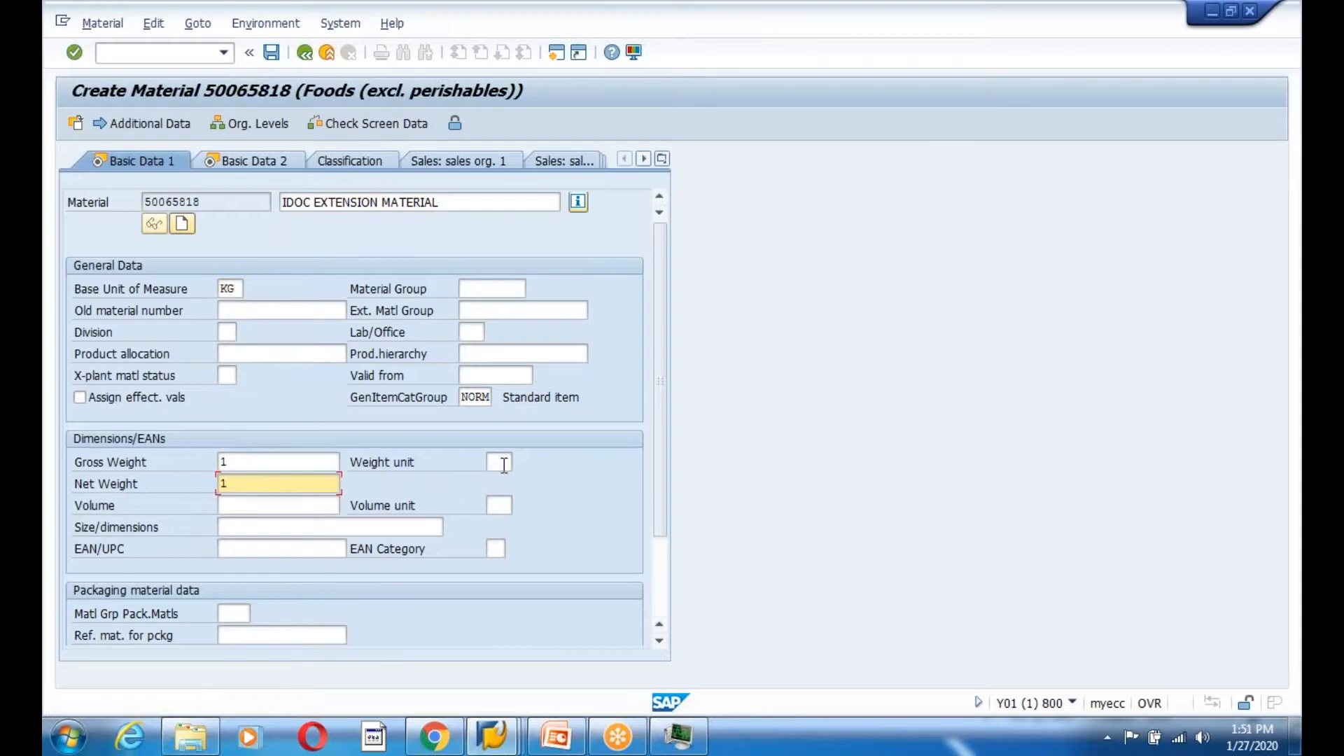
click(504, 465)
key(BackSpace)
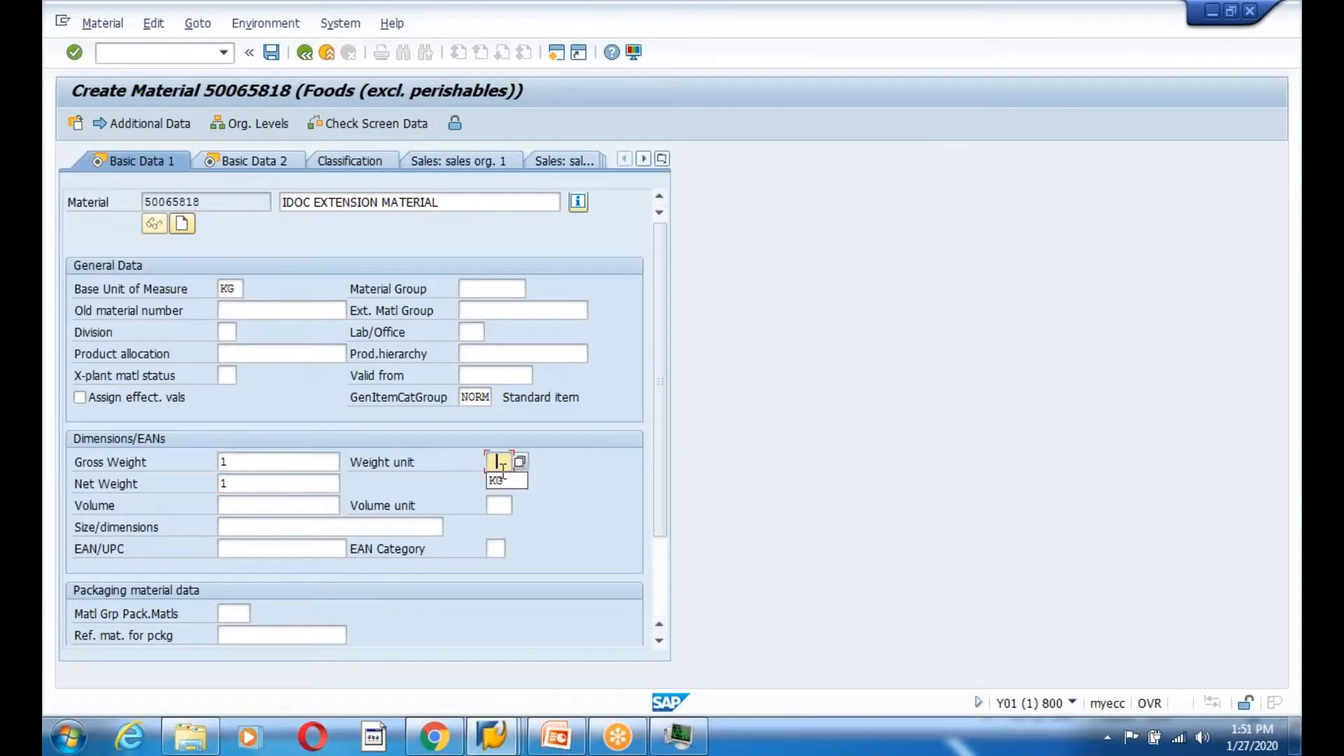
click(663, 159)
click(768, 530)
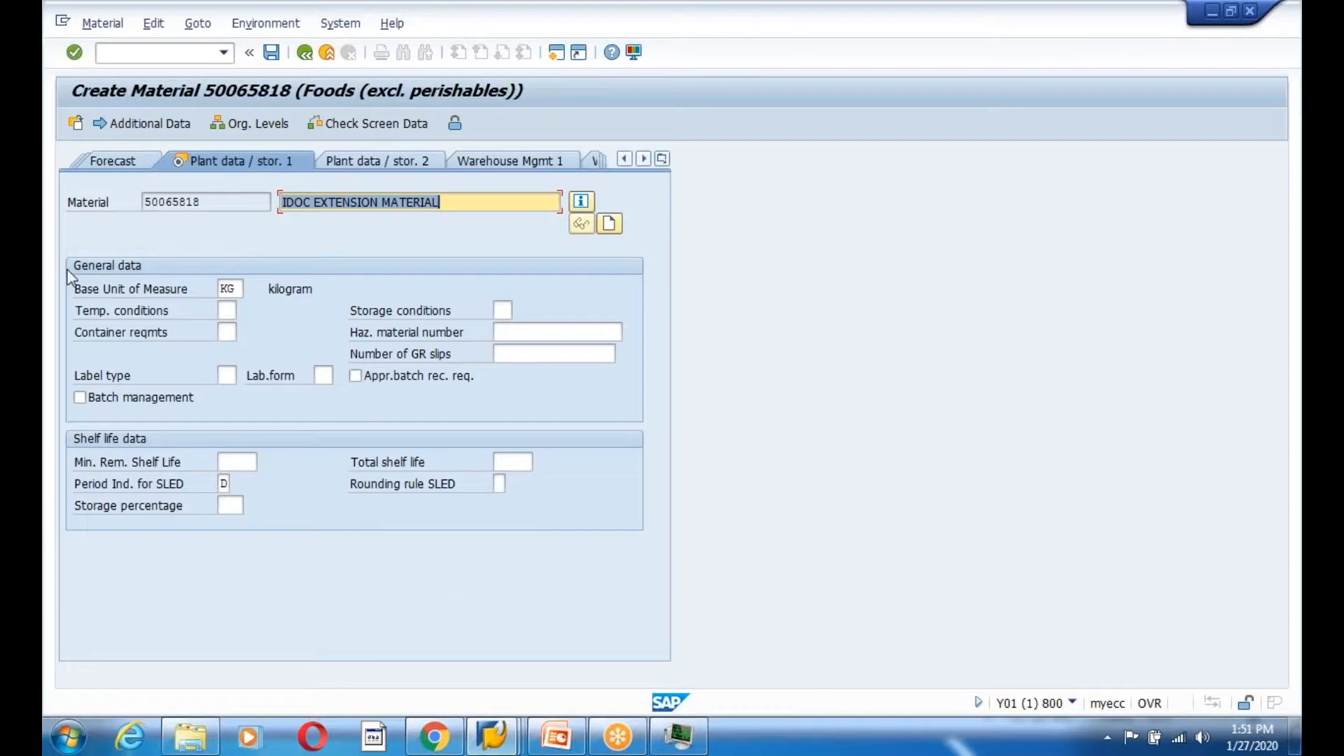
Switch to Chrome, review the SAP blog post's instructions on previewing the subscreens and testing the new field, and return to the Create Material session
click(431, 739)
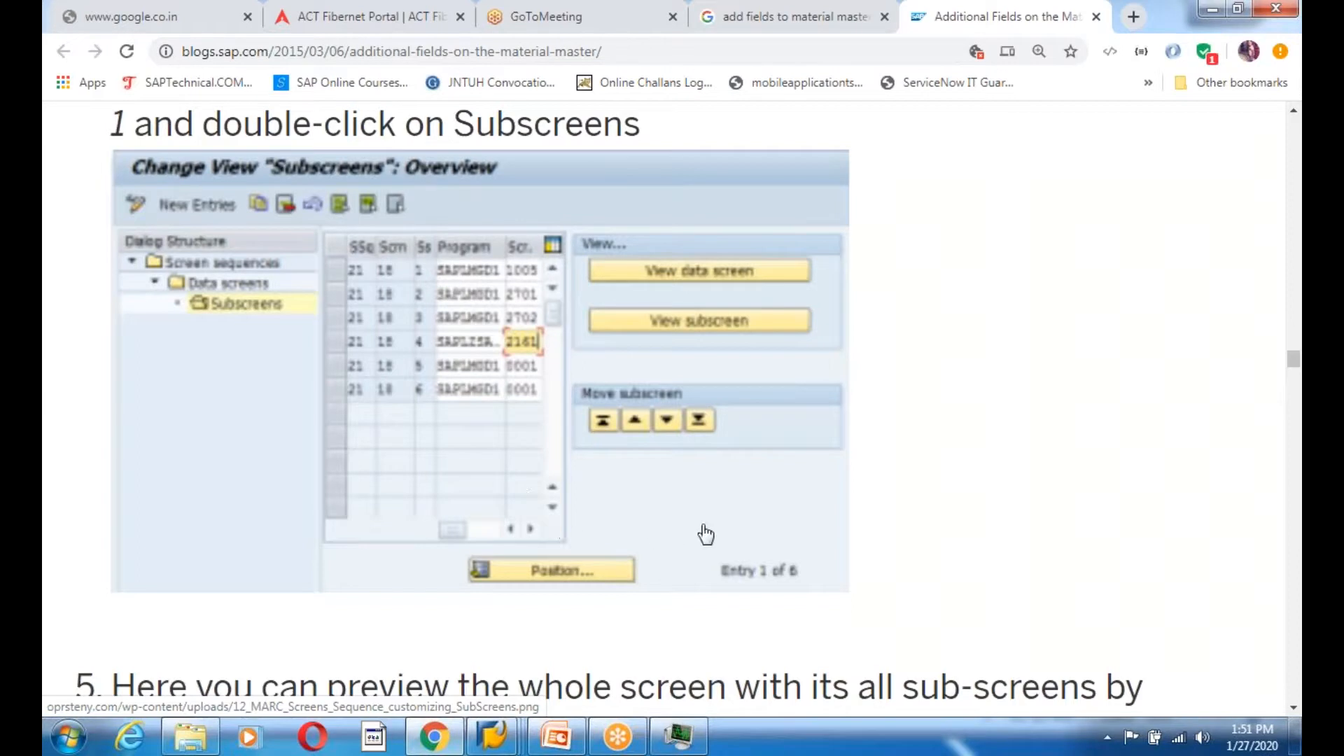
scroll(706, 534, down, 10)
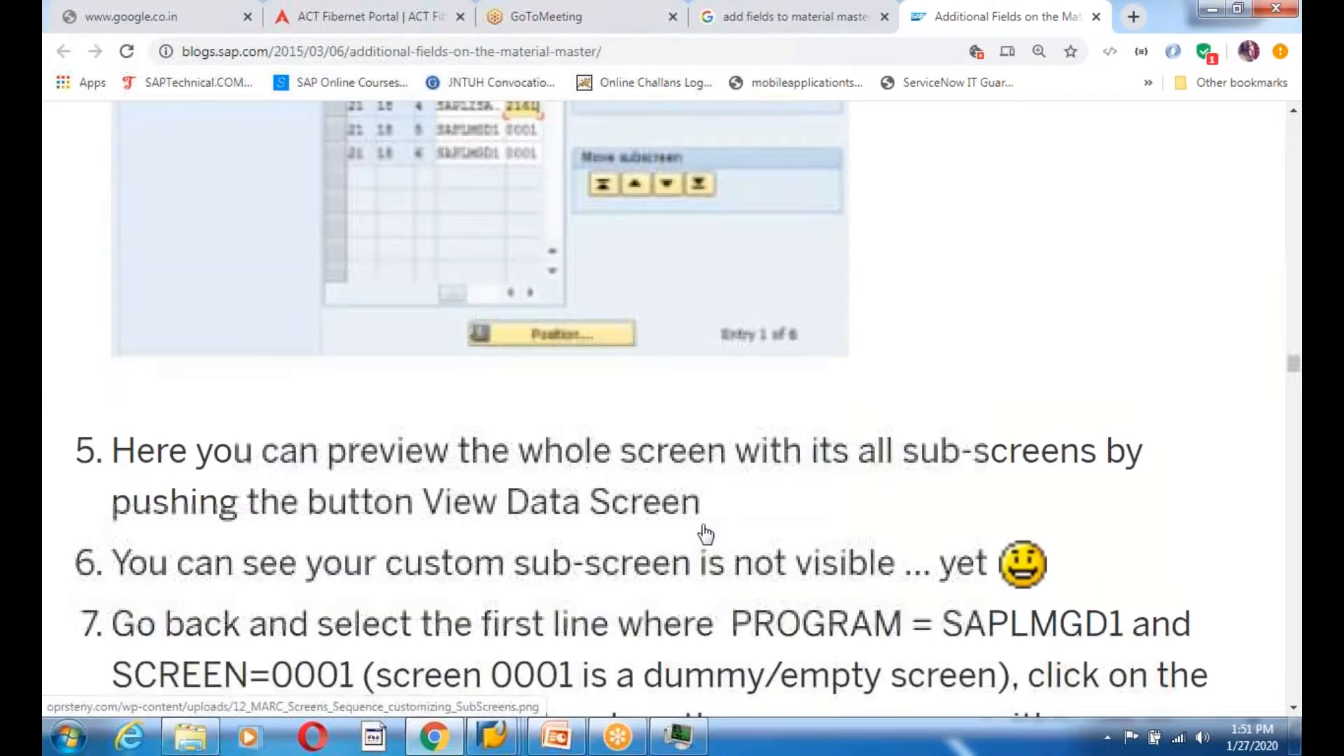
scroll(706, 534, down, 10)
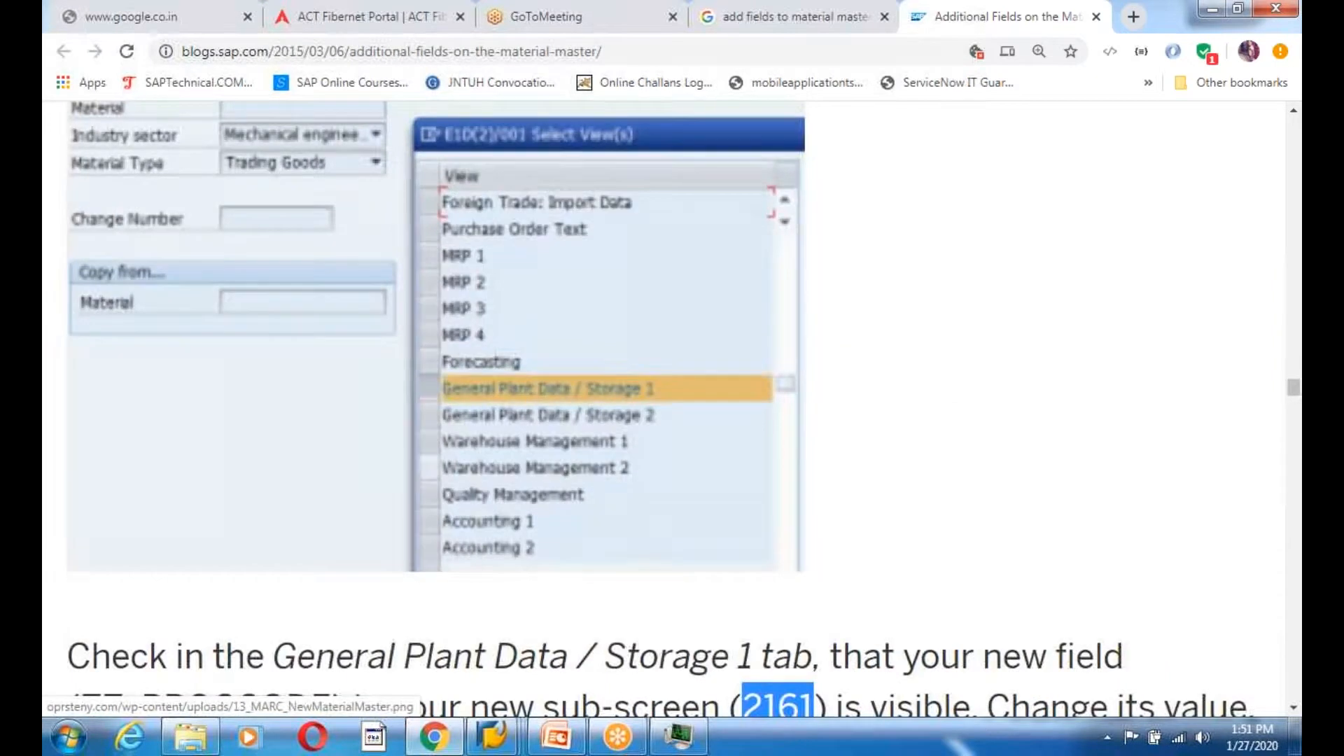
scroll(705, 534, down, 9)
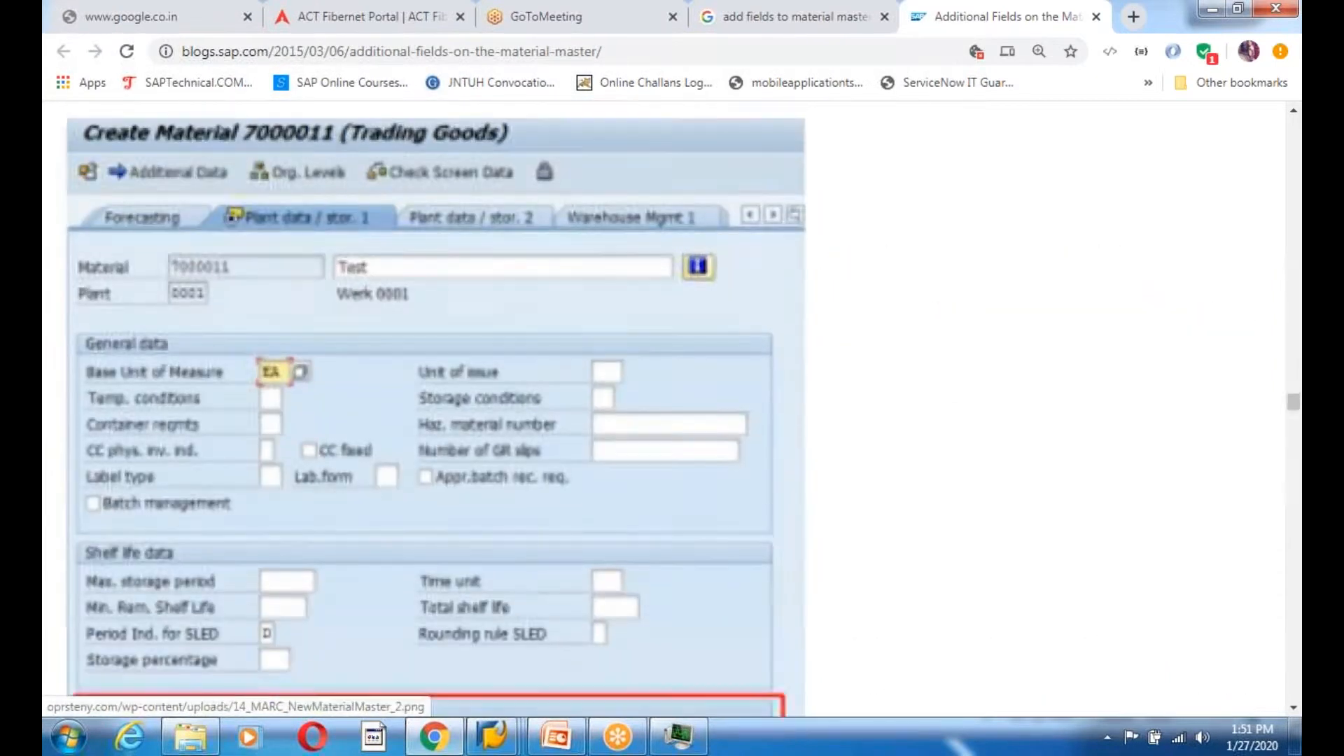
scroll(706, 534, down, 1)
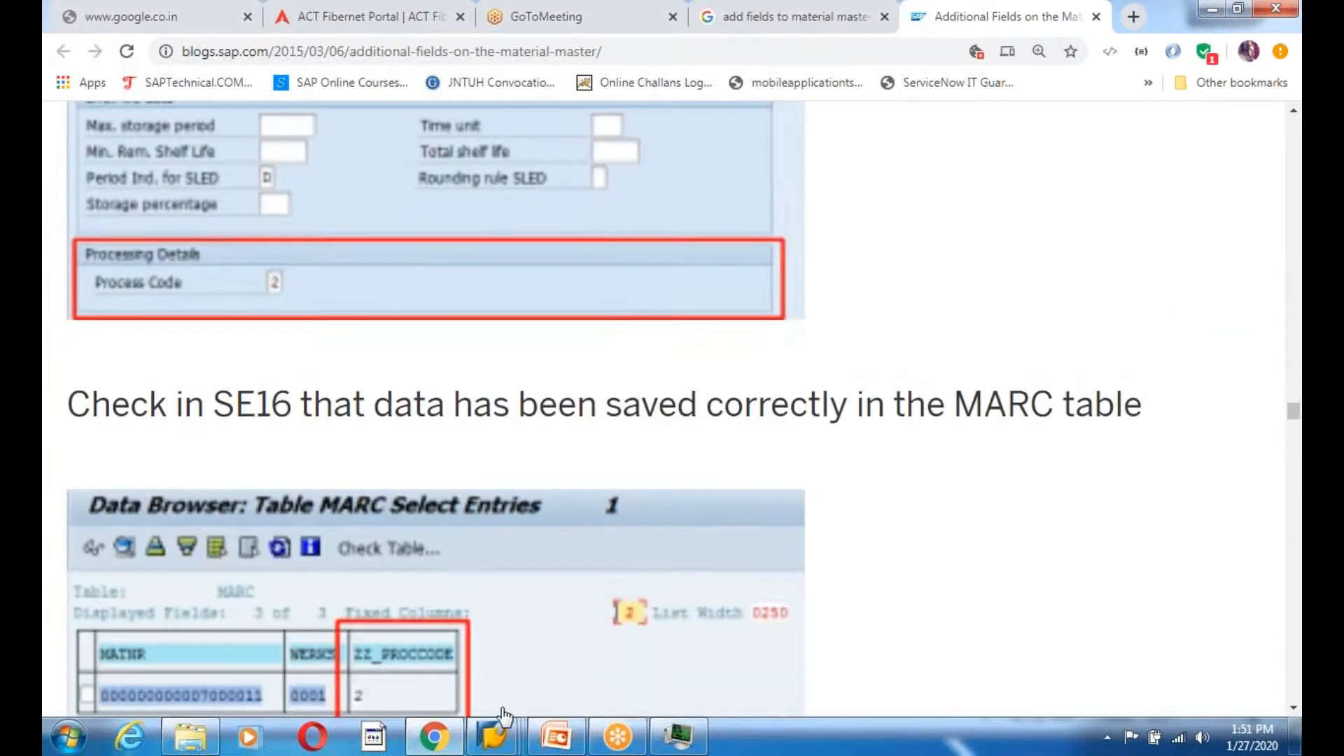
mouse_move(492, 735)
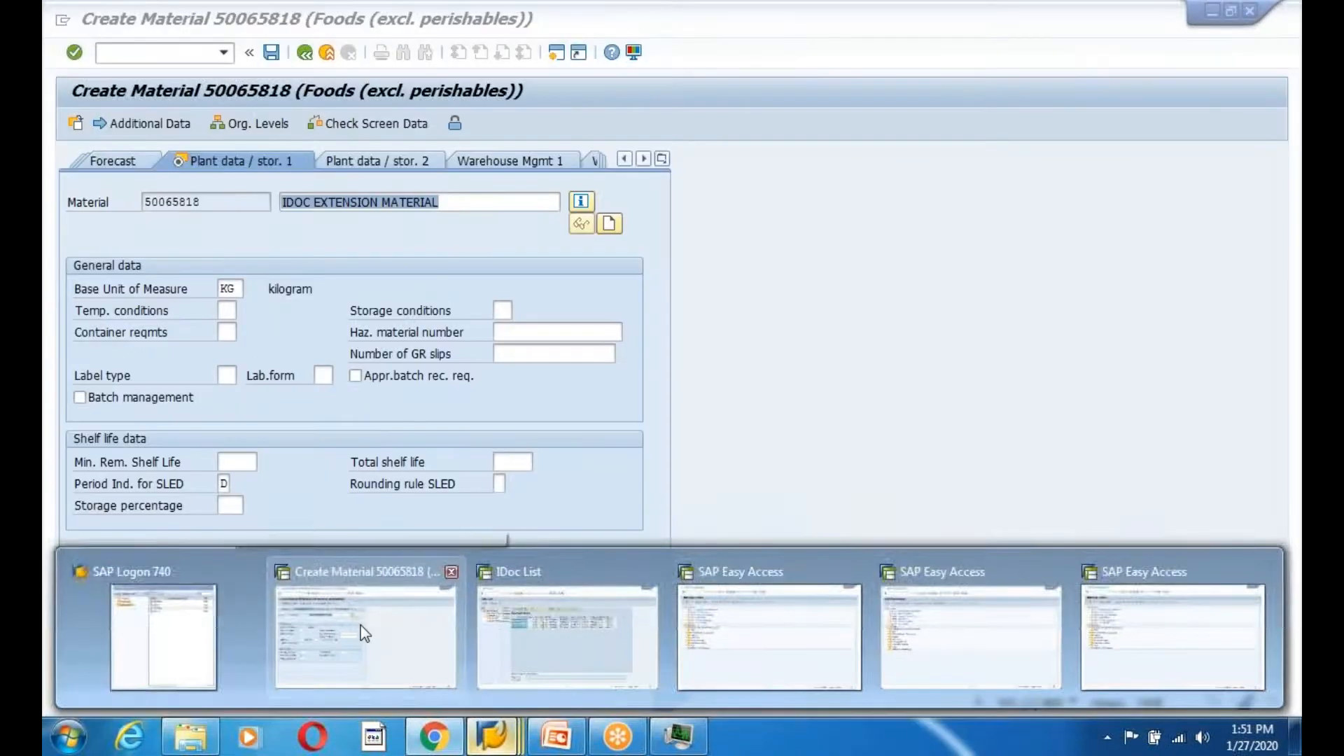
click(361, 625)
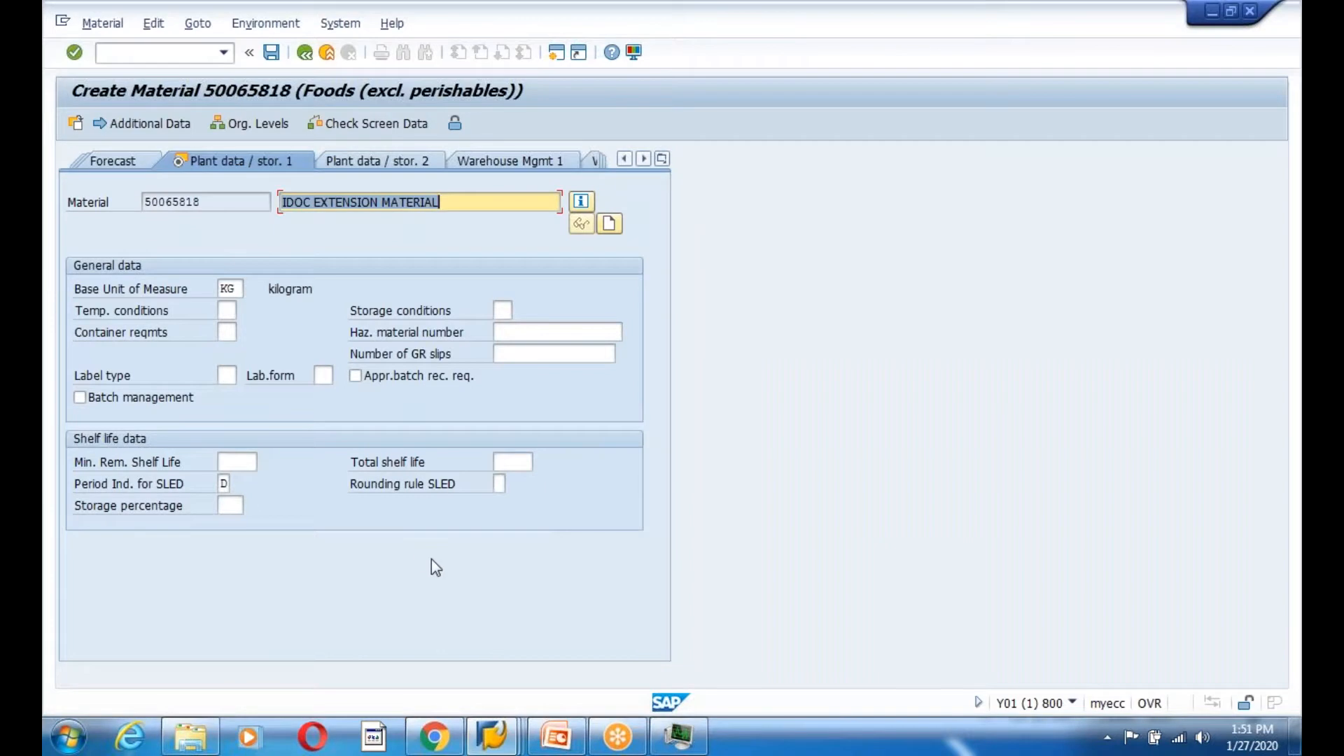
Check the material's Plant data / stor. 2 view for the custom field and return to the Plant data / stor. 1 view
click(375, 165)
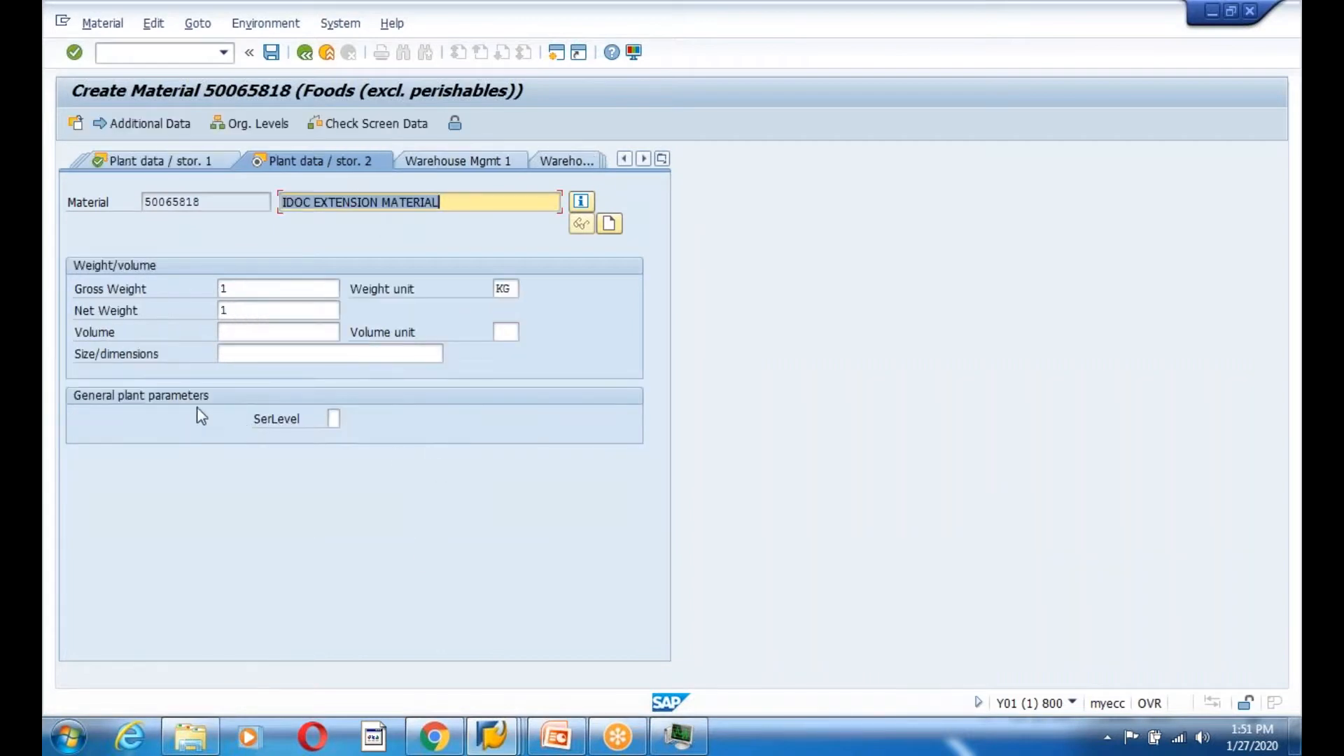
click(335, 418)
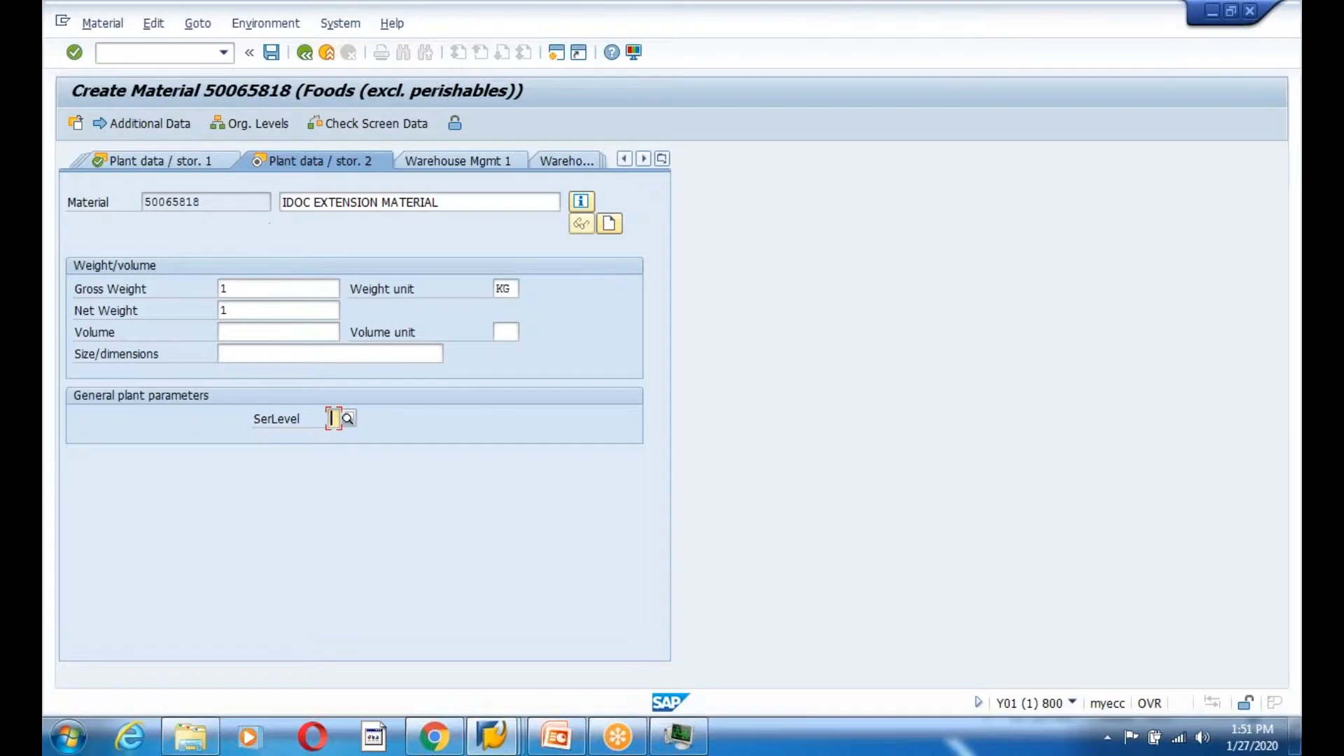
click(182, 166)
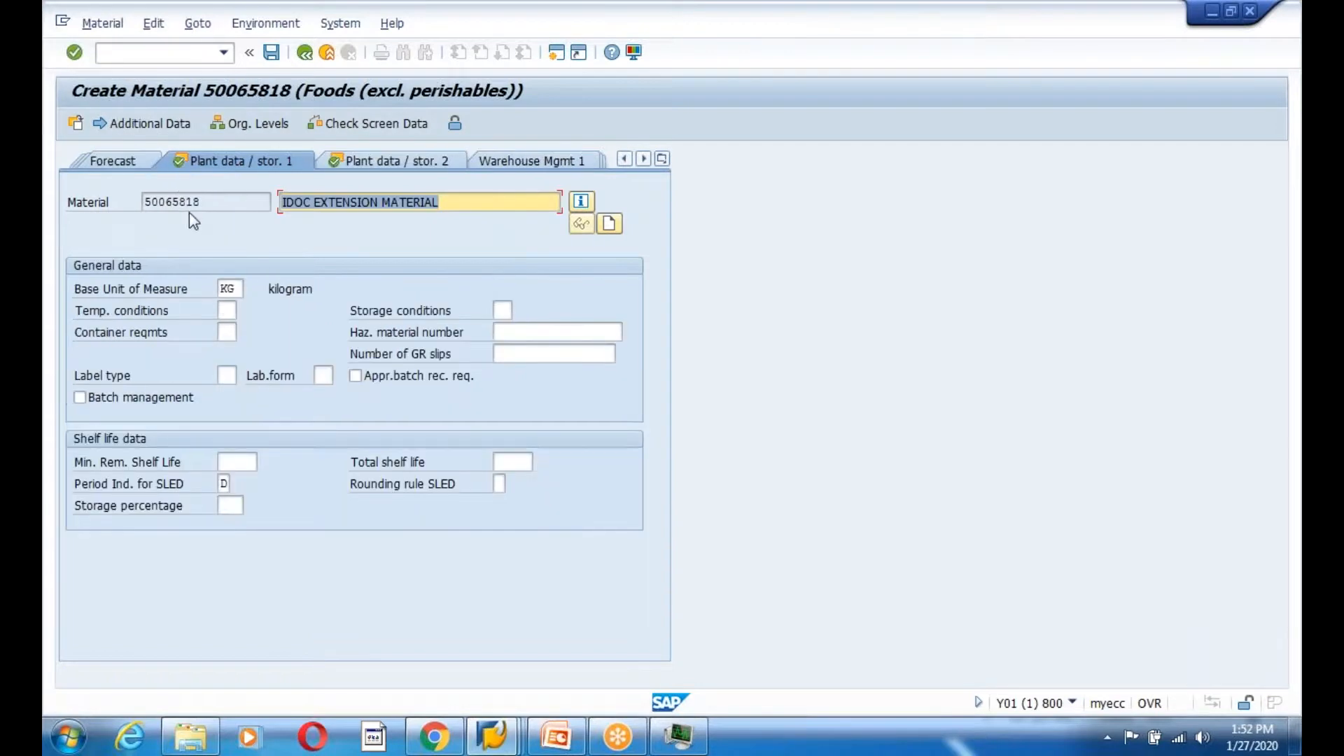
click(231, 209)
click(482, 209)
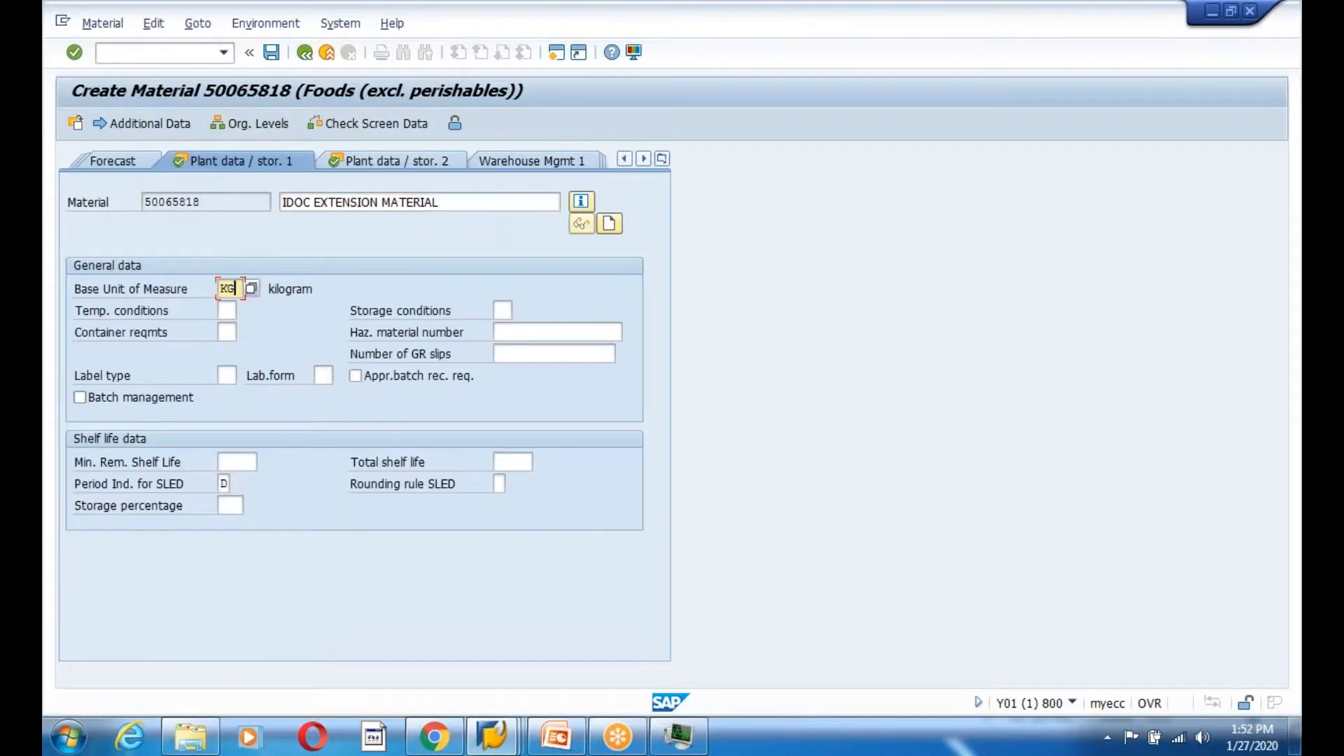
Enable batch management for the material, save it, and return to an SAP Easy Access session
click(227, 396)
click(269, 52)
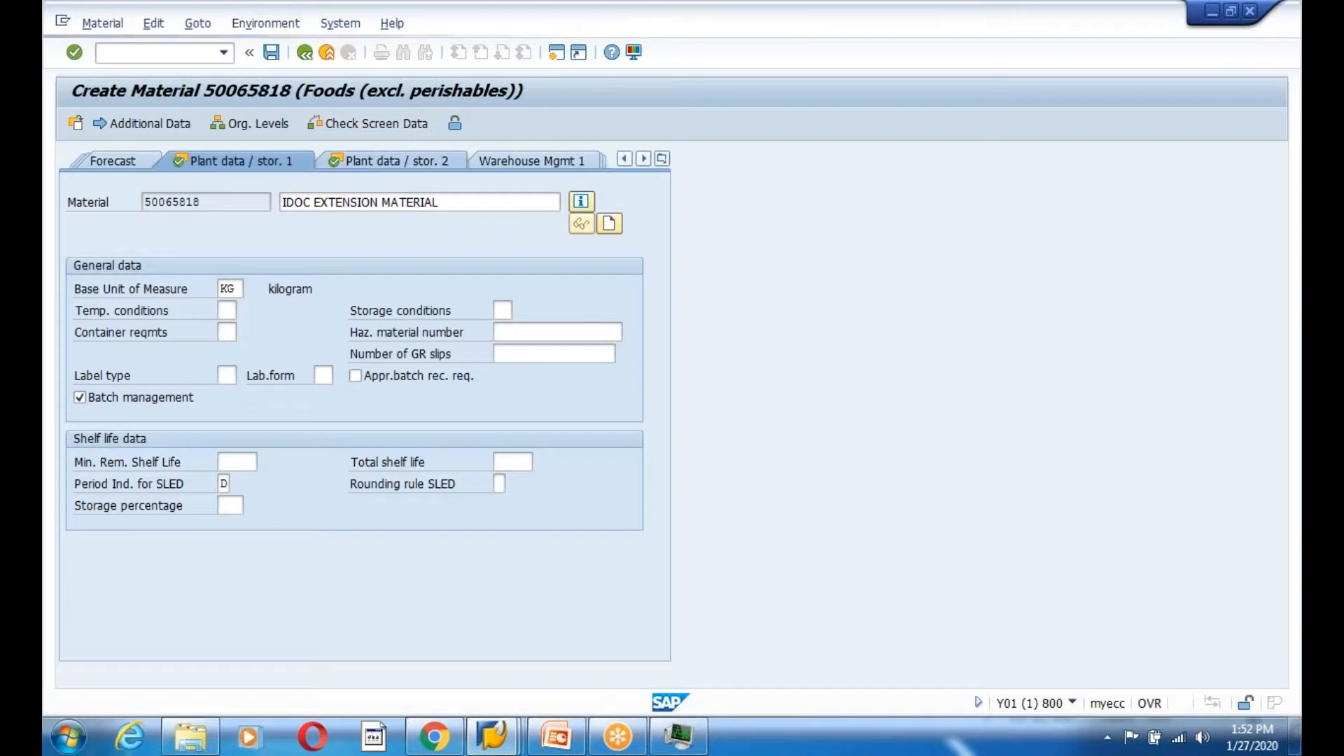
click(304, 54)
mouse_move(493, 749)
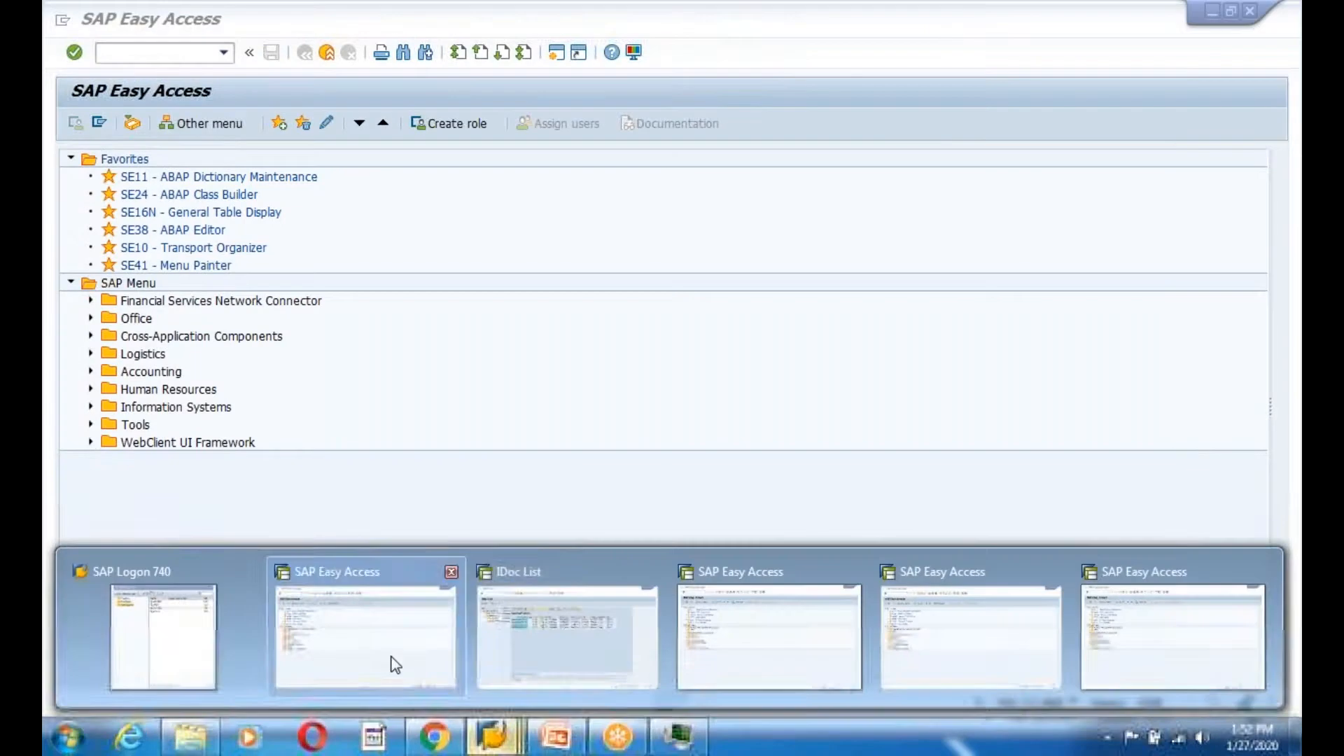
click(390, 666)
click(159, 51)
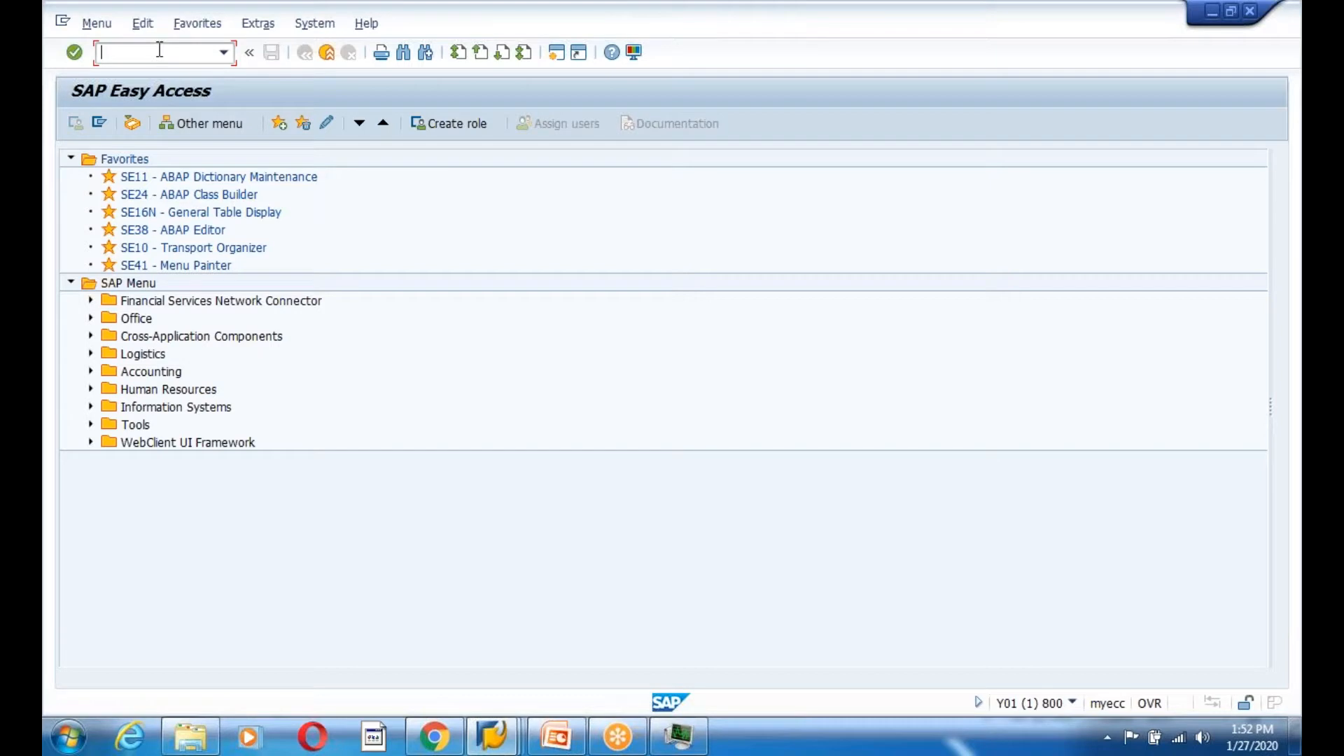
Switch to Chrome and review the blog post's steps on creating the function group, copying screen 2701 and adapting its flow logic
click(434, 736)
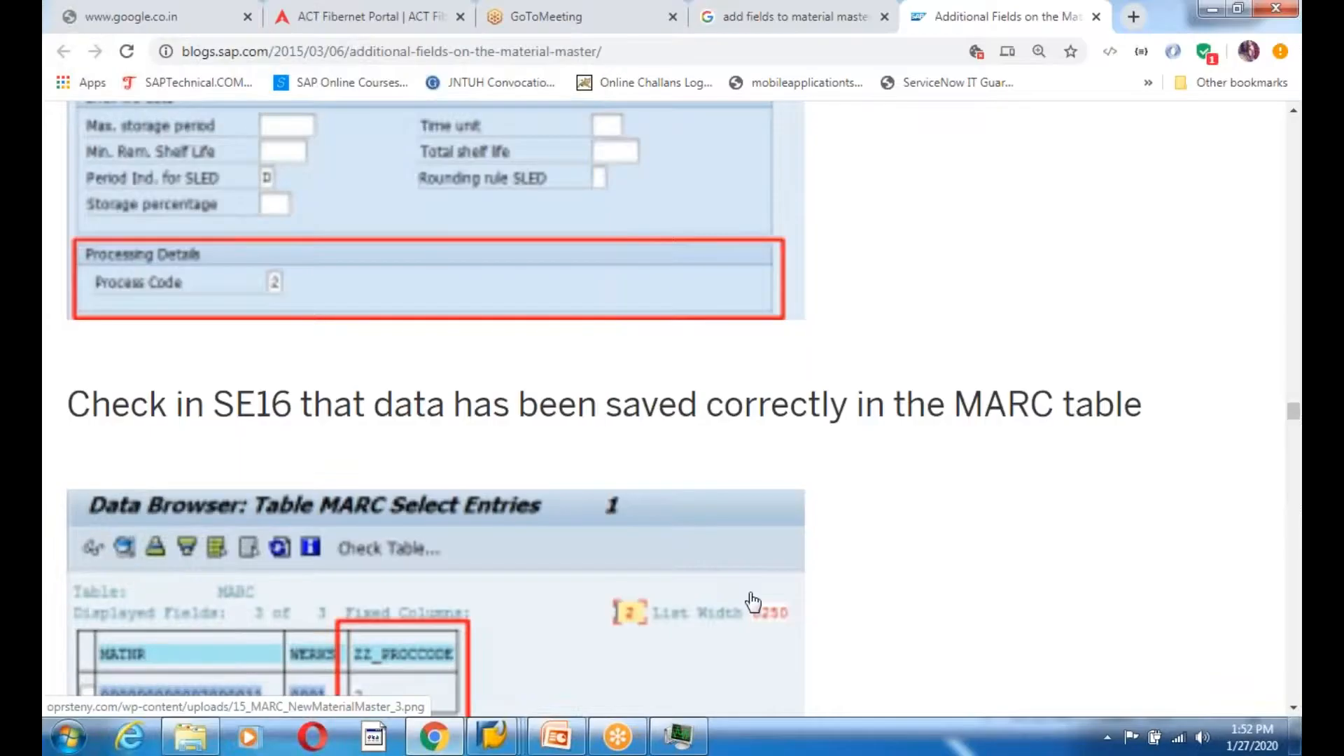
scroll(753, 603, up, 5)
scroll(753, 602, up, 20)
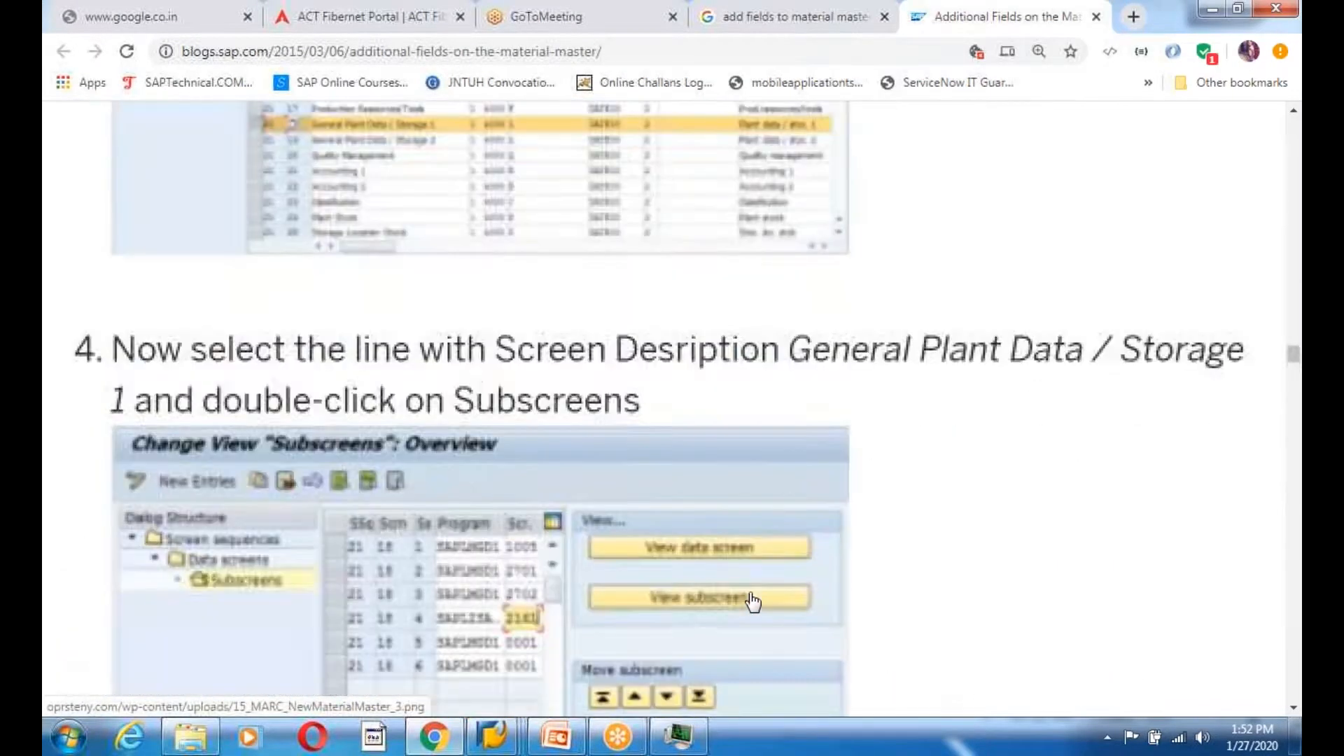
scroll(753, 602, up, 20)
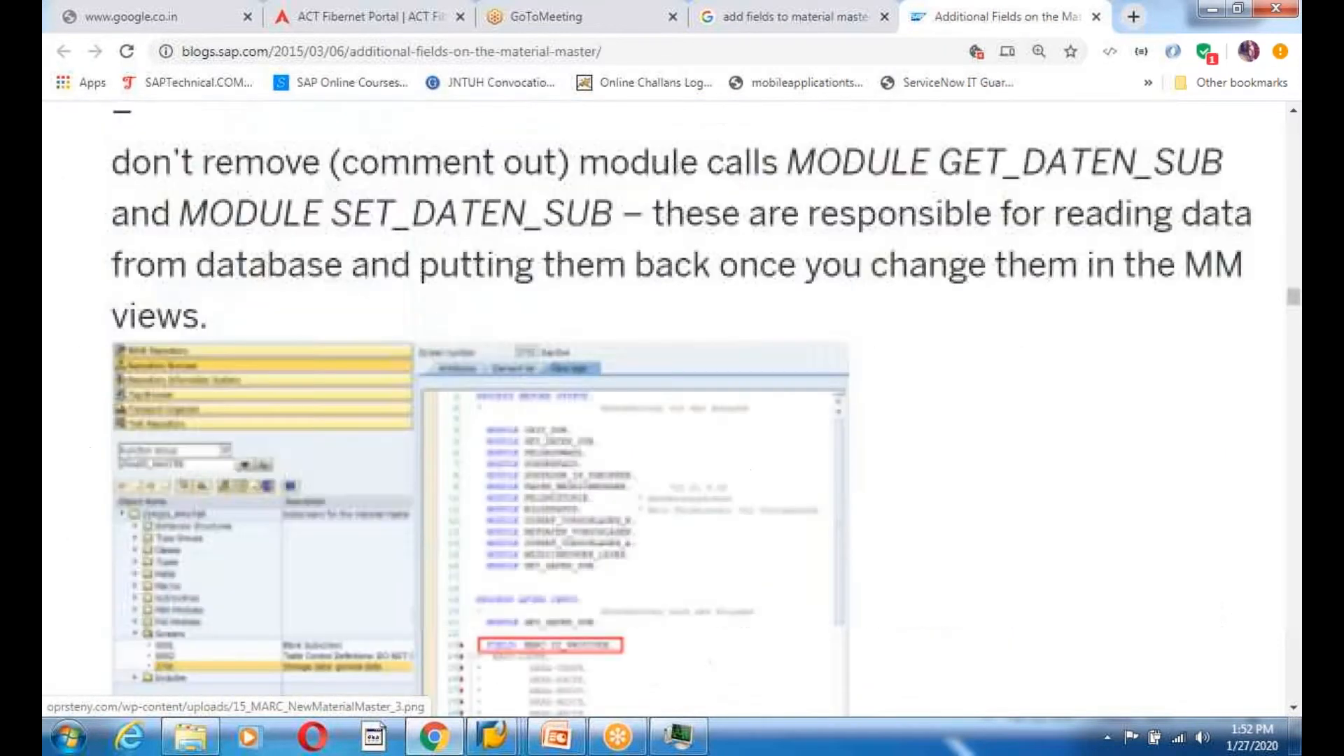
scroll(753, 602, up, 10)
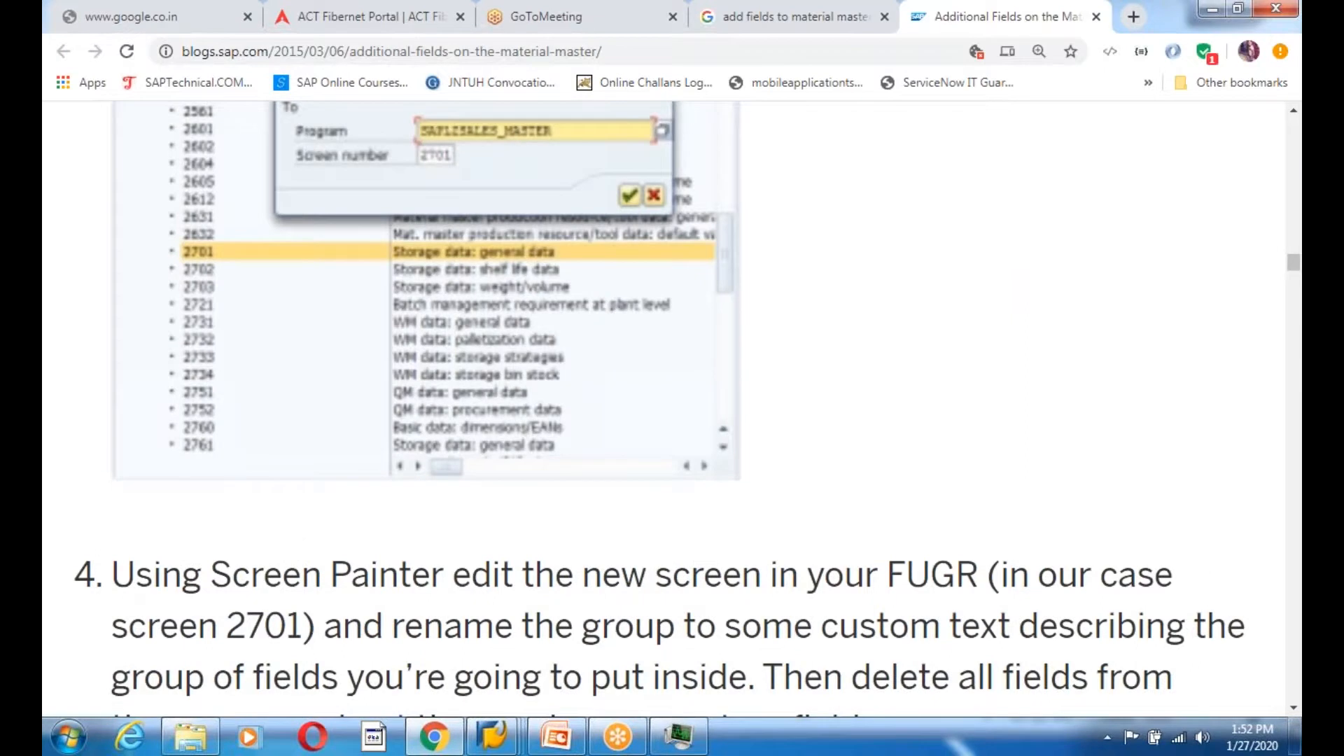
scroll(658, 410, up, 10)
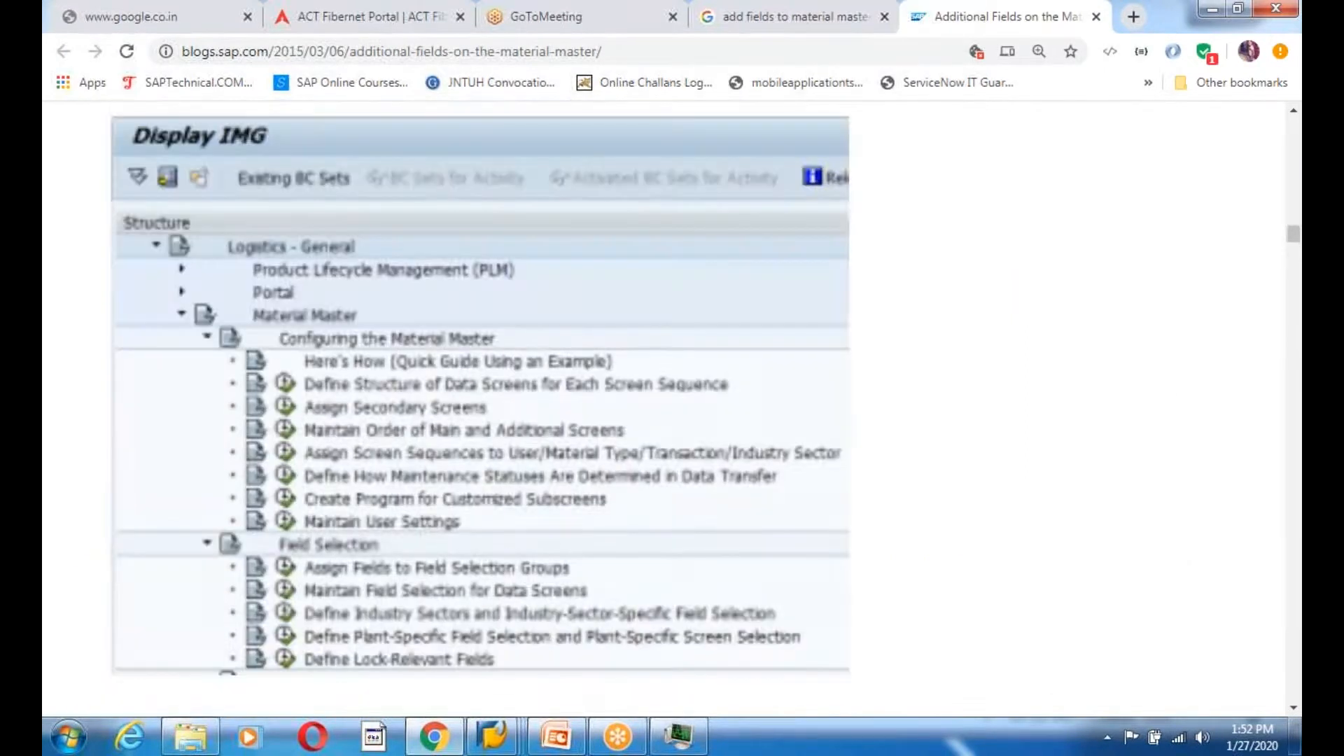
scroll(326, 524, up, 5)
scroll(327, 524, down, 3)
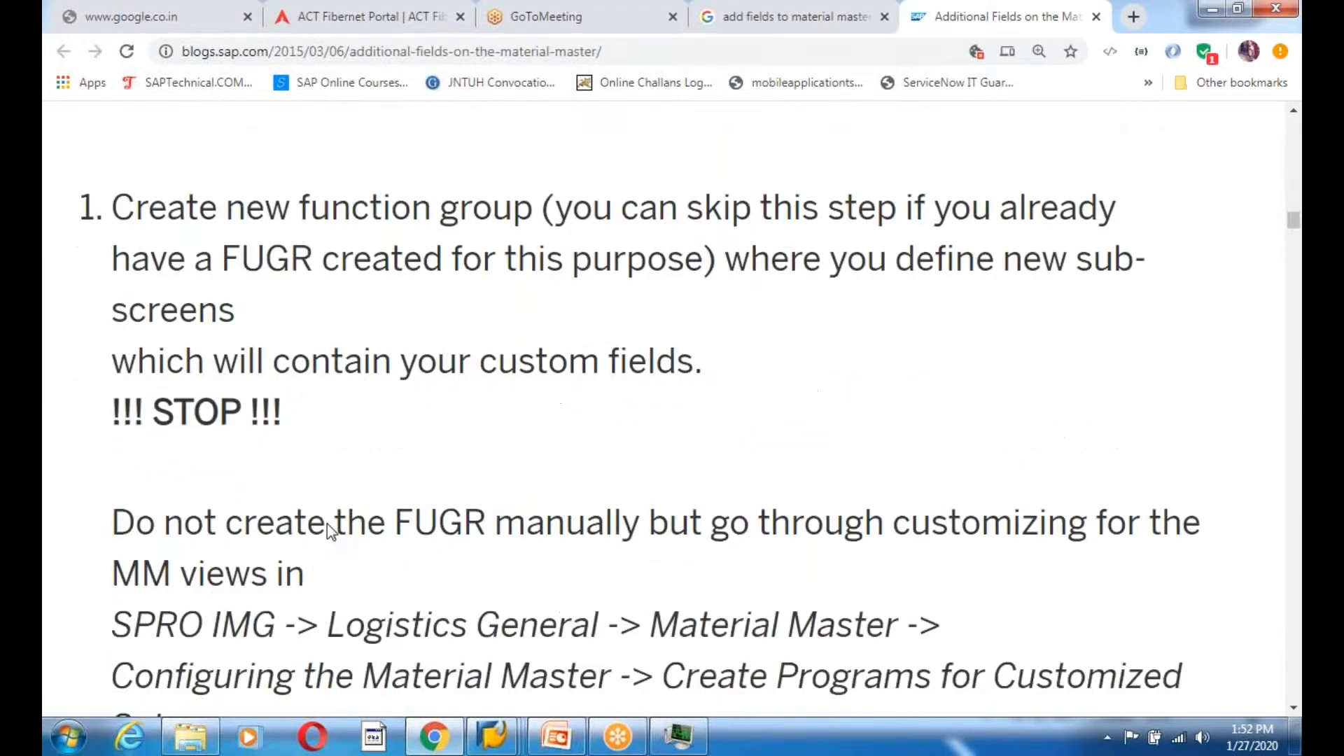
scroll(481, 523, down, 12)
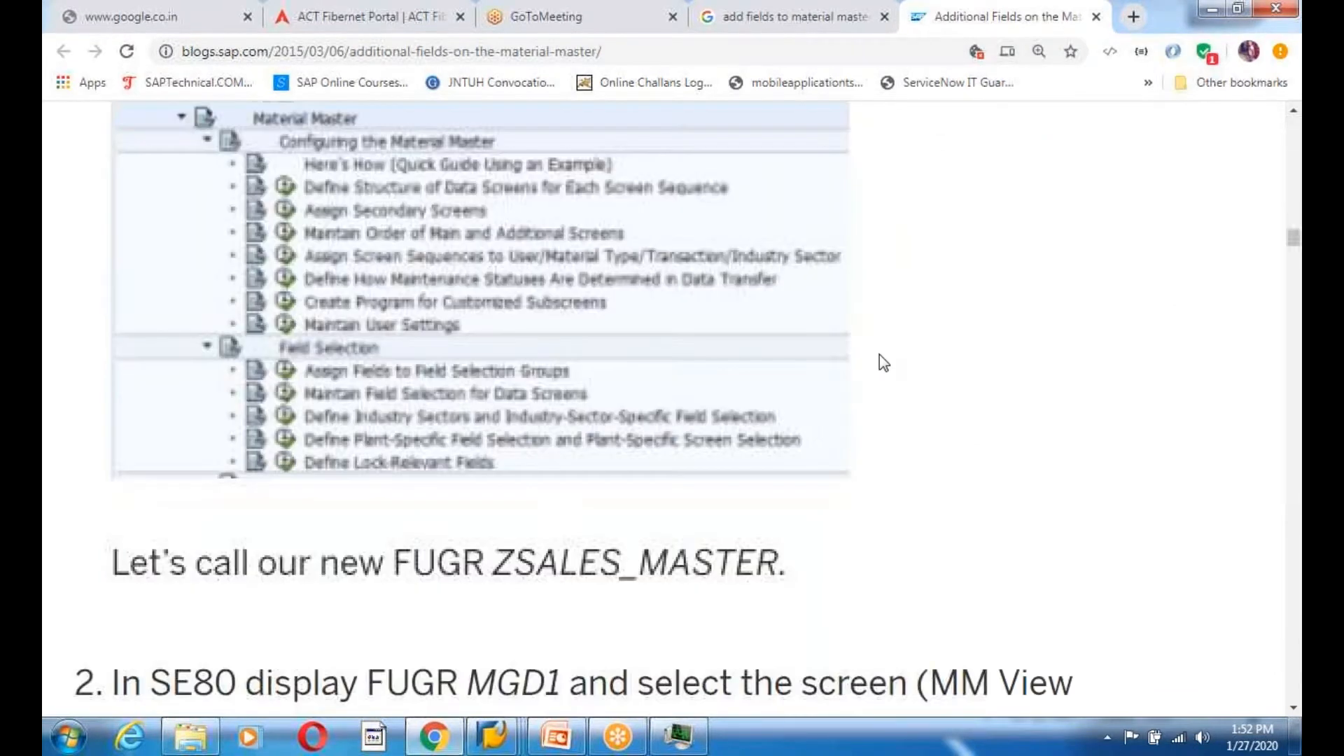
scroll(879, 354, down, 15)
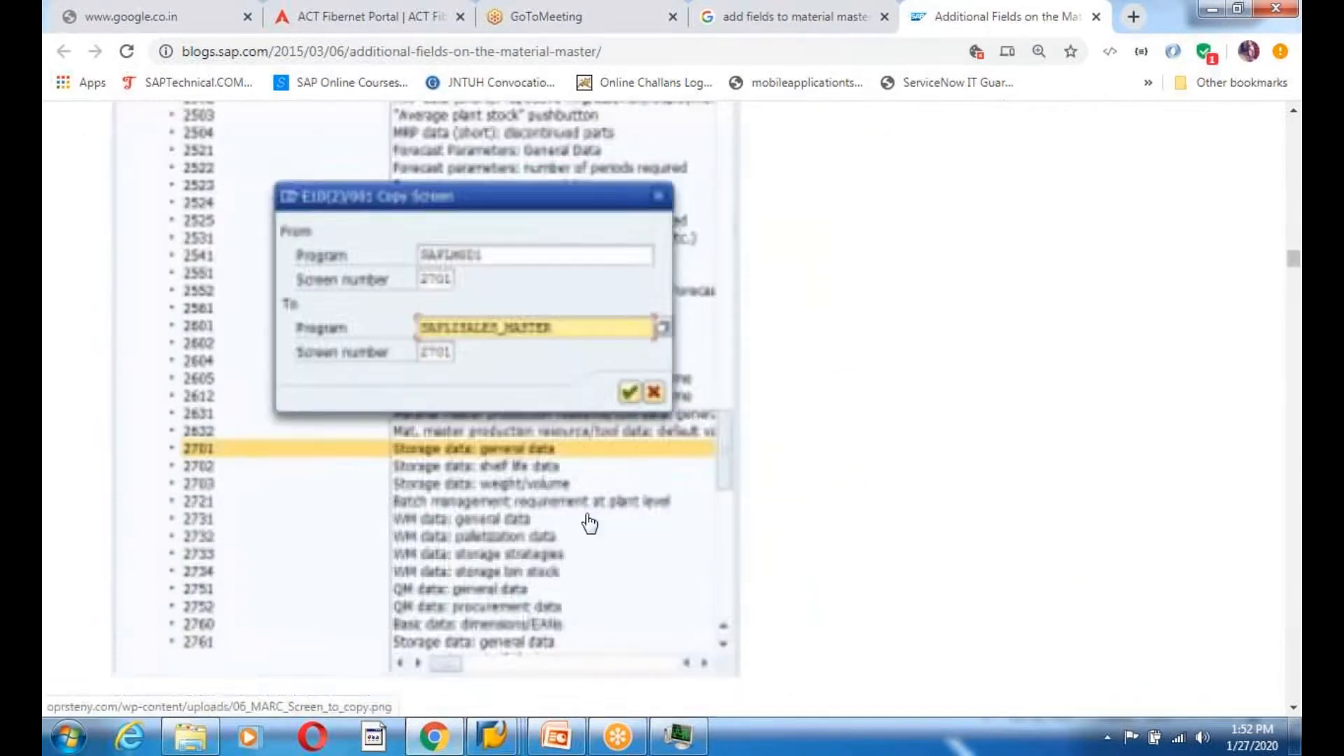
scroll(590, 524, down, 10)
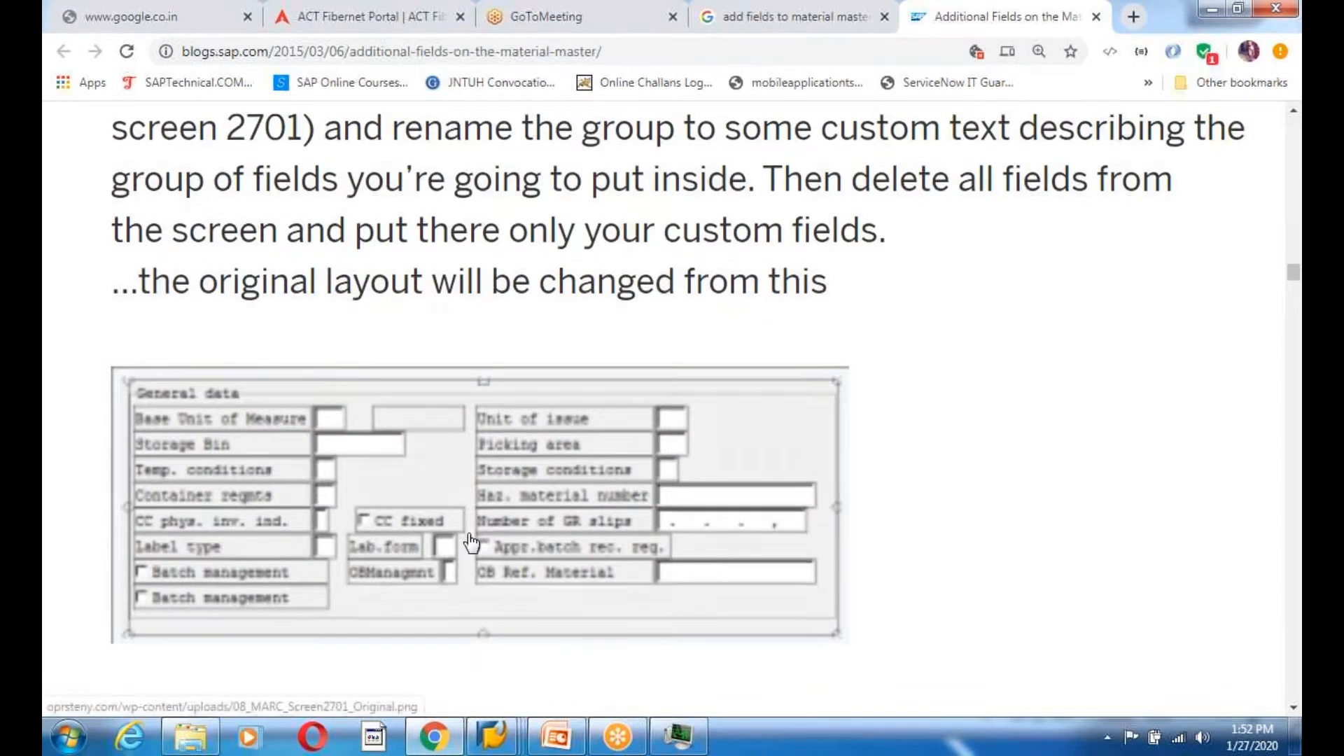
scroll(490, 532, down, 10)
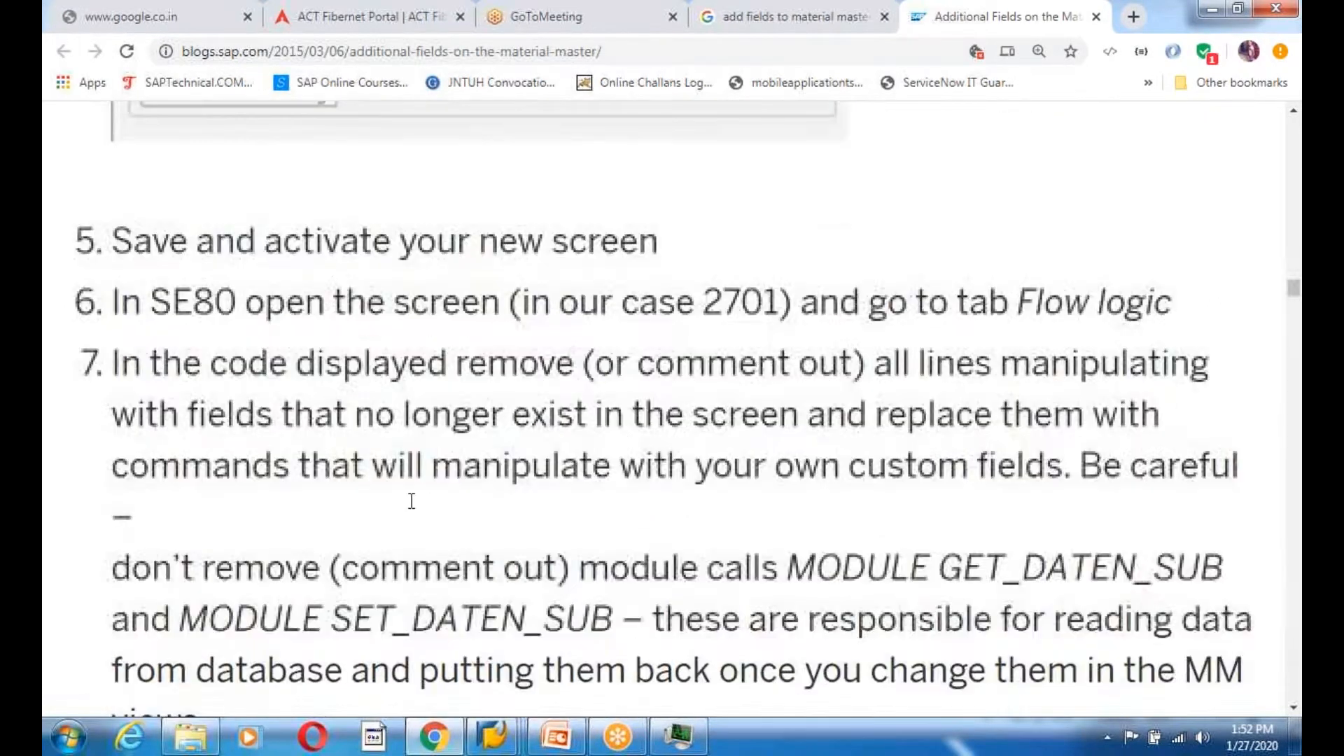
scroll(411, 501, down, 3)
scroll(432, 500, up, 3)
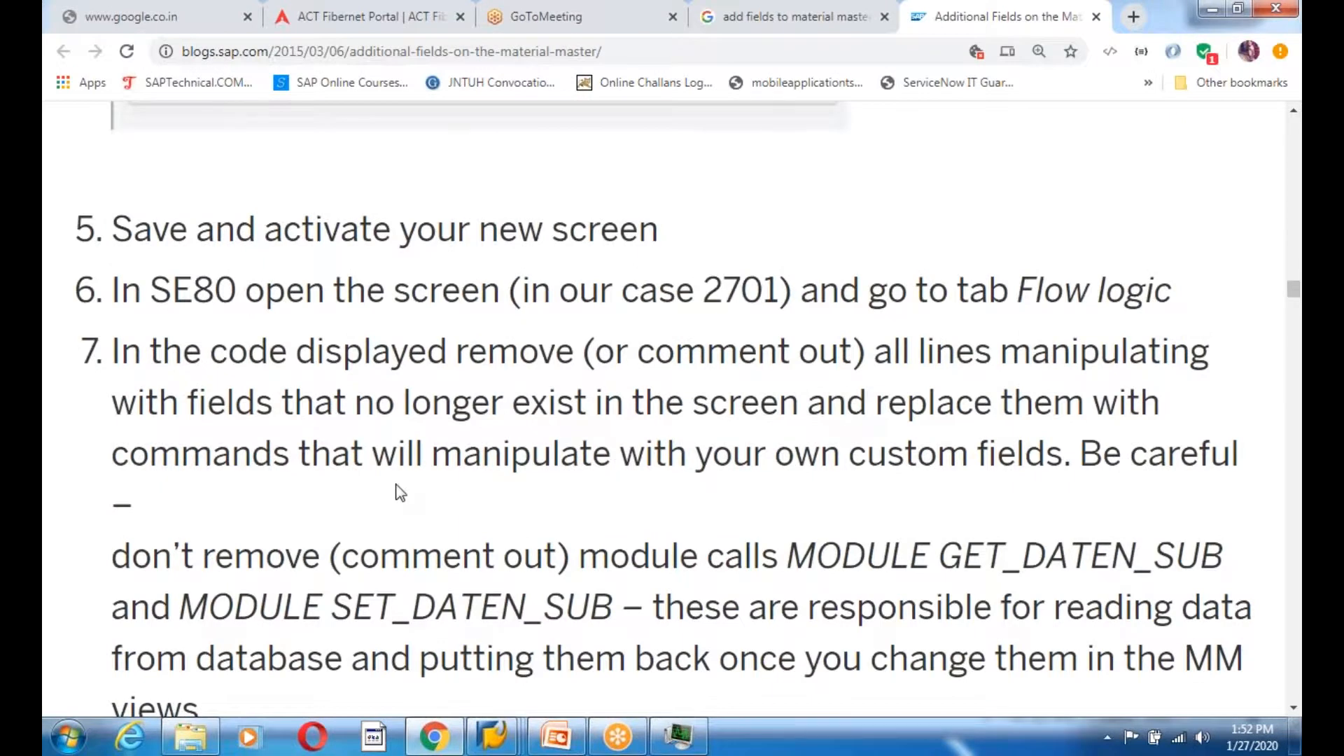
scroll(509, 488, down, 9)
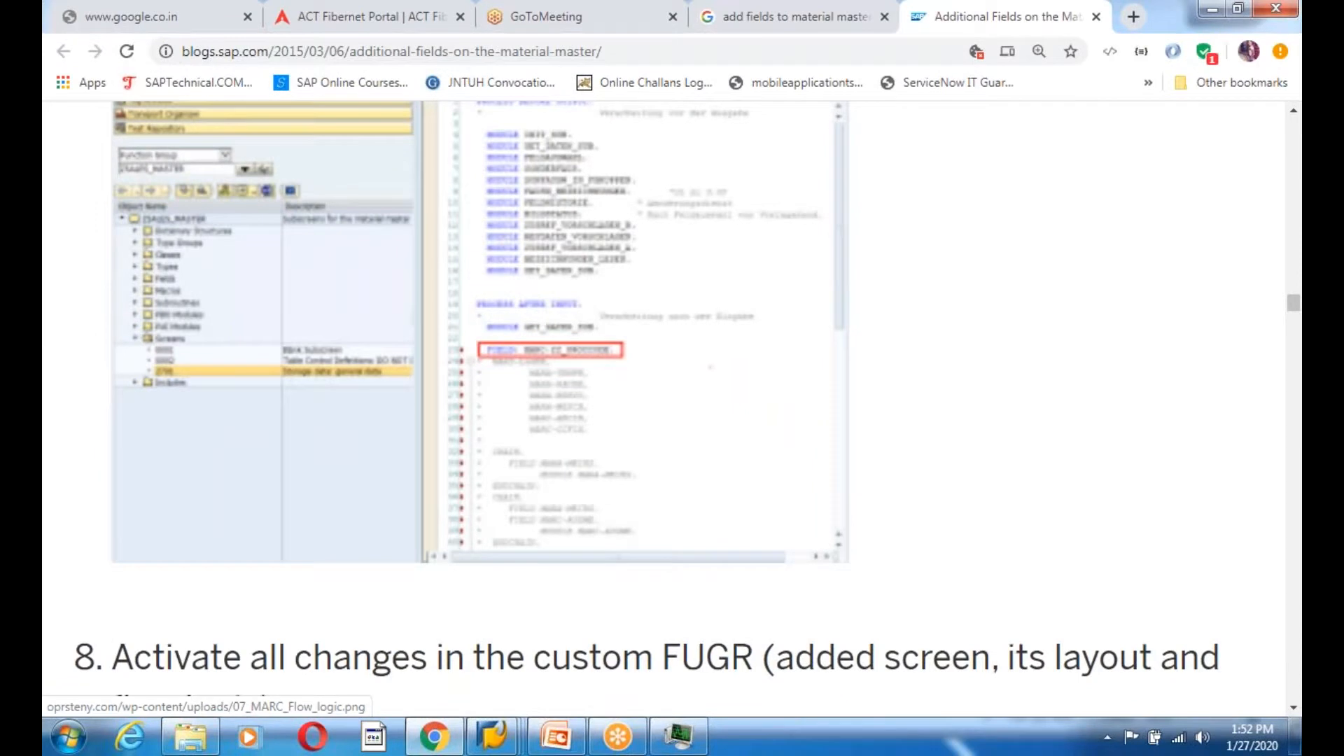
Review the blog post's steps on adding the new subscreen to the standard MM views, through to the end of the page
scroll(509, 488, down, 5)
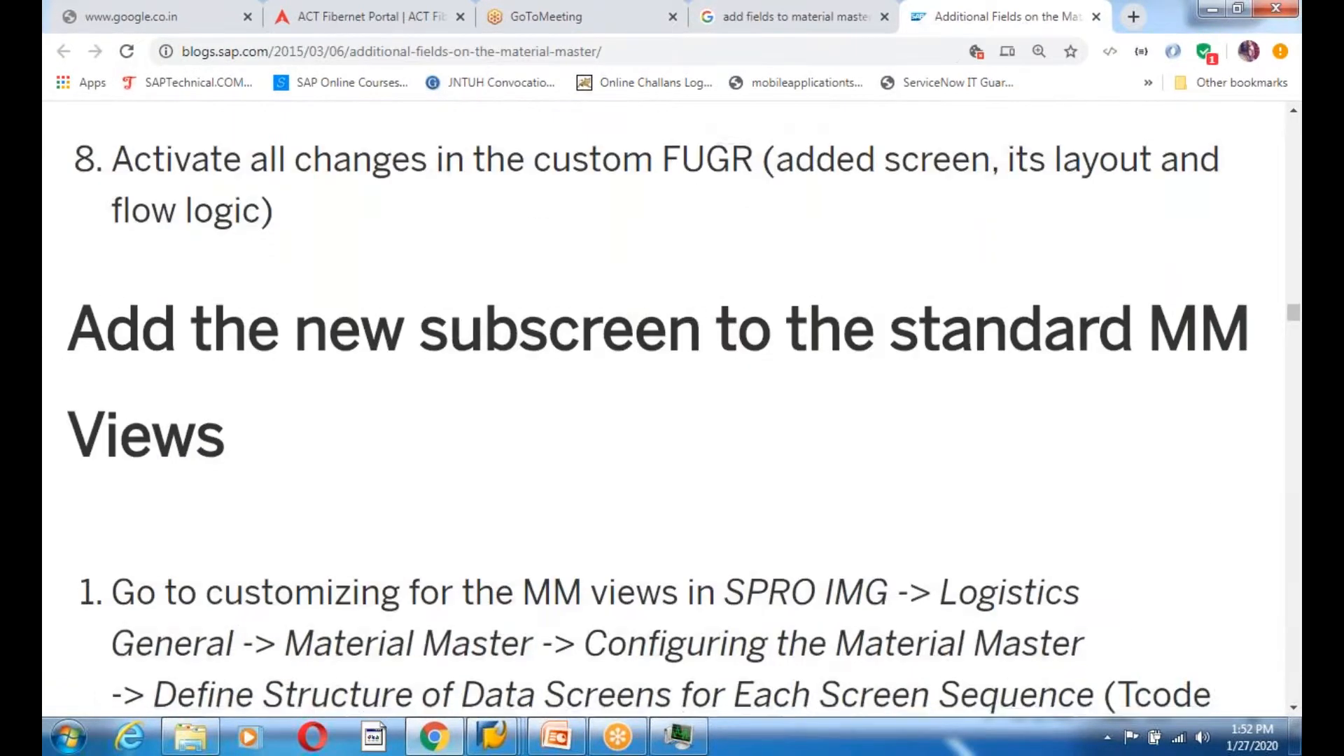
scroll(658, 411, down, 4)
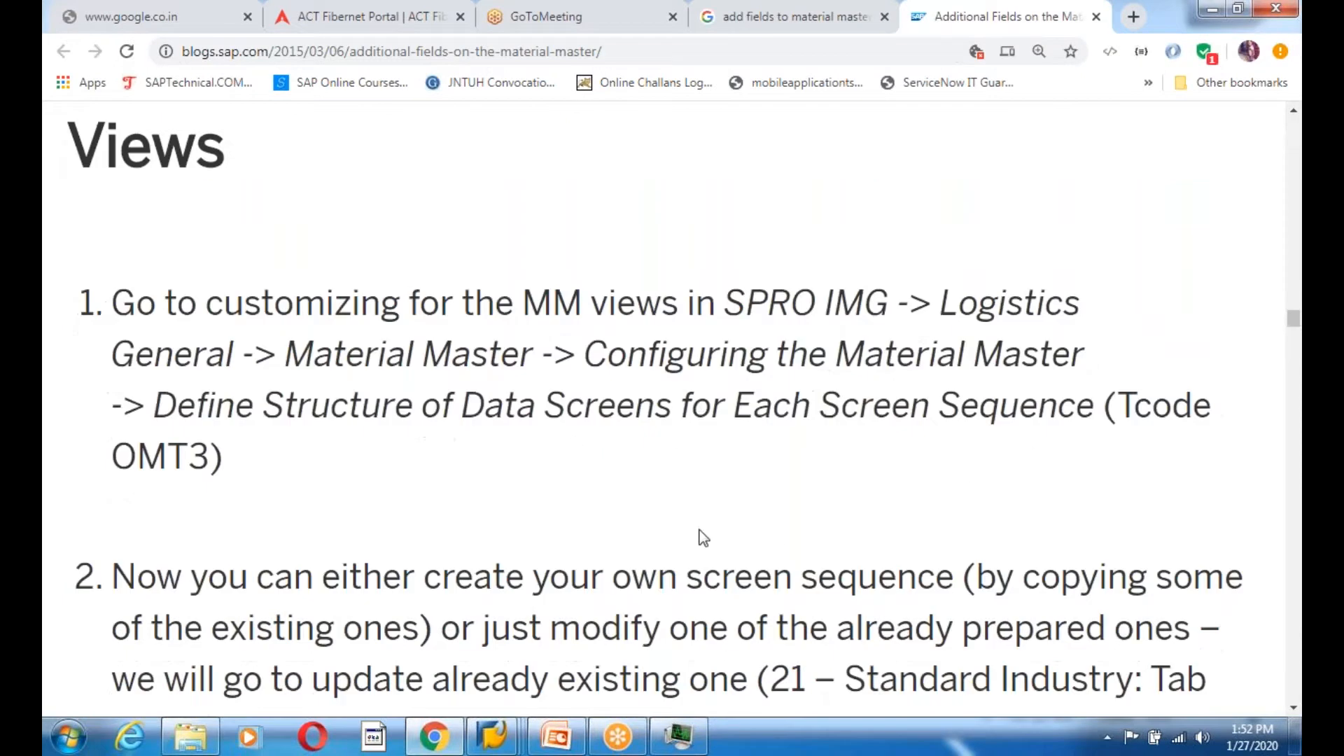
scroll(704, 538, down, 4)
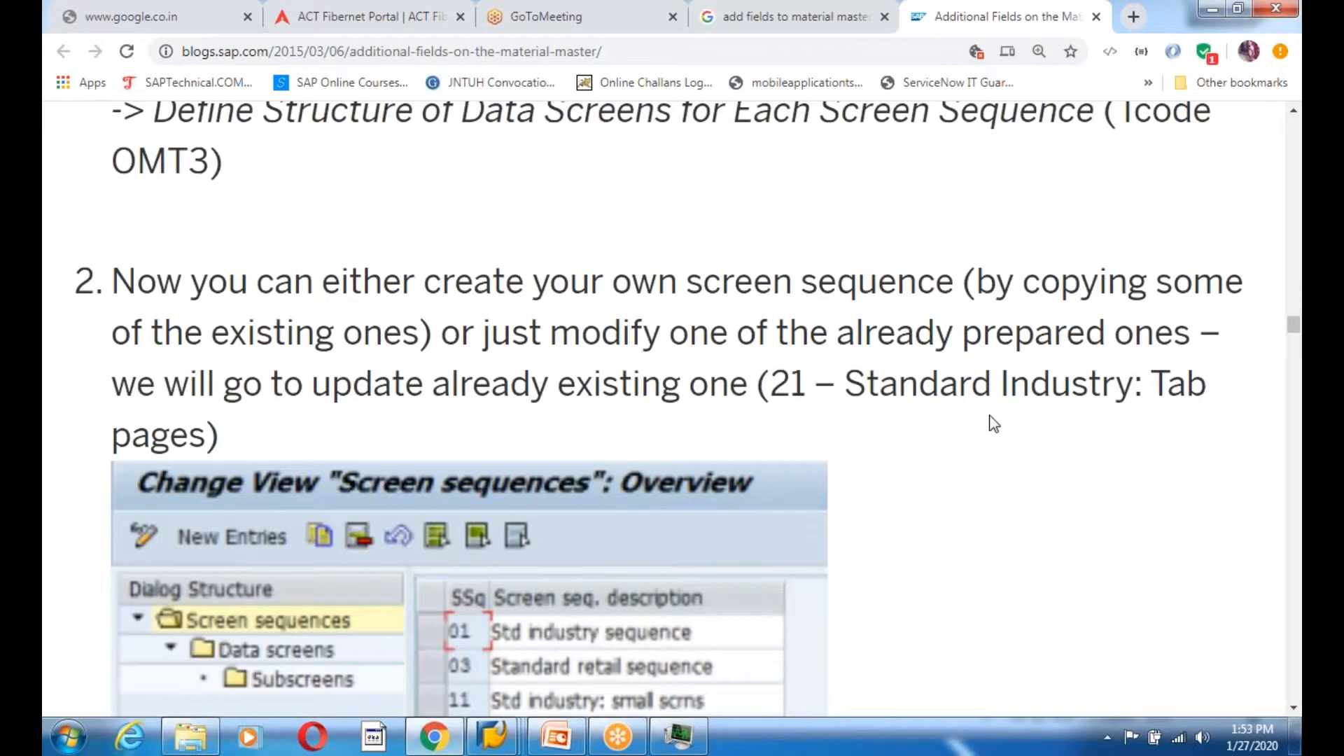
scroll(994, 423, down, 4)
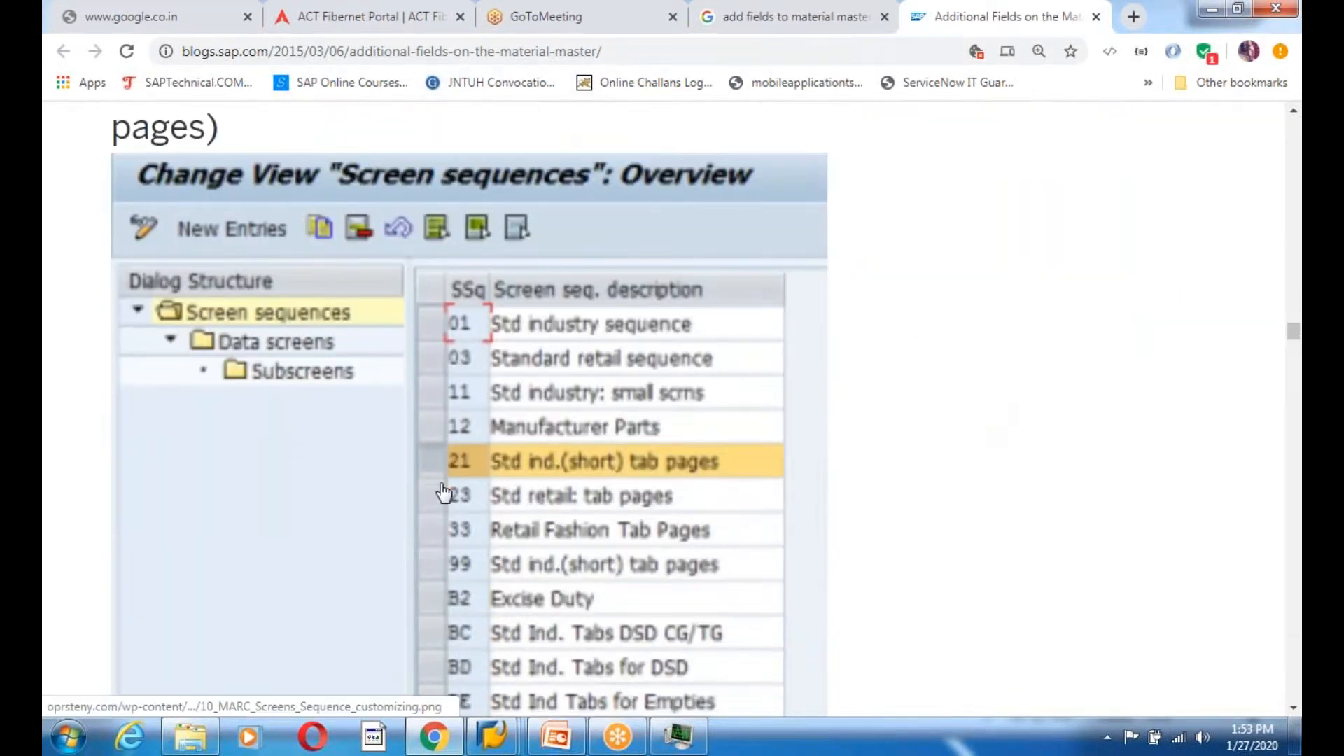
scroll(443, 493, down, 12)
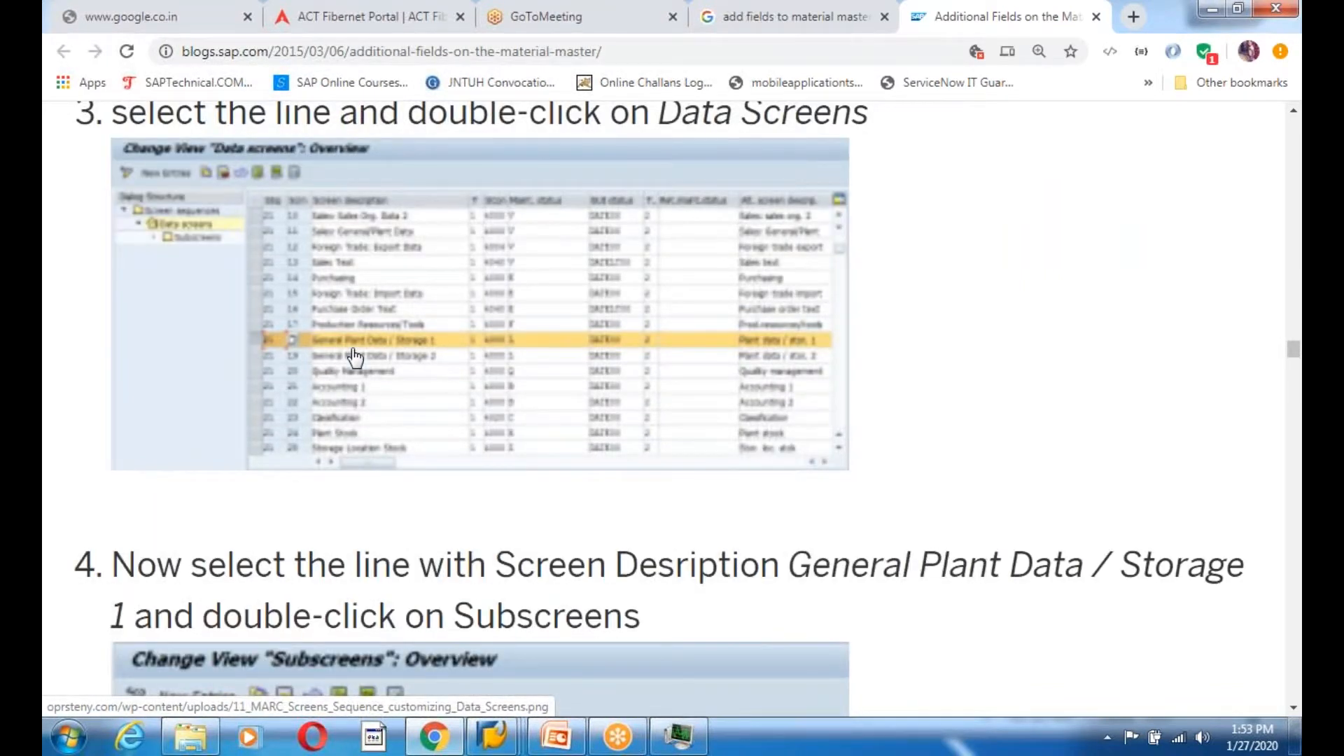
scroll(441, 537, down, 4)
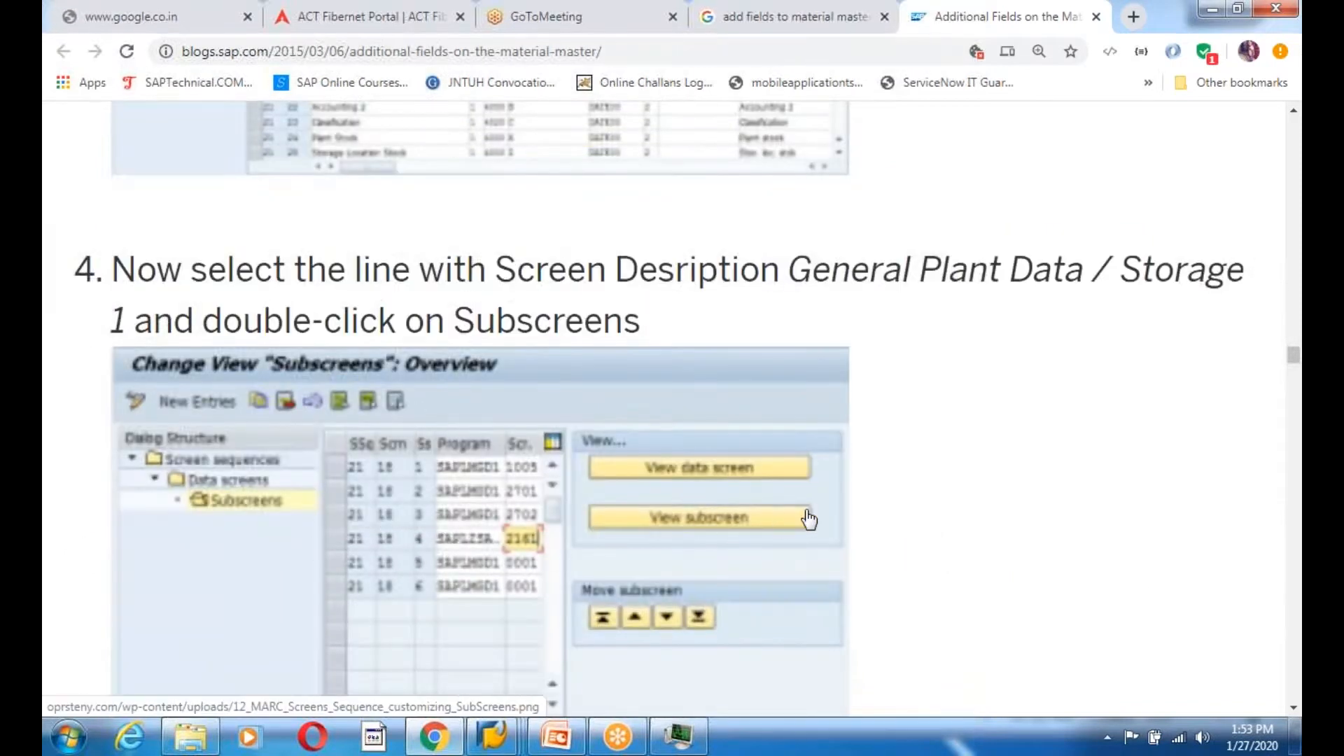
scroll(809, 519, down, 7)
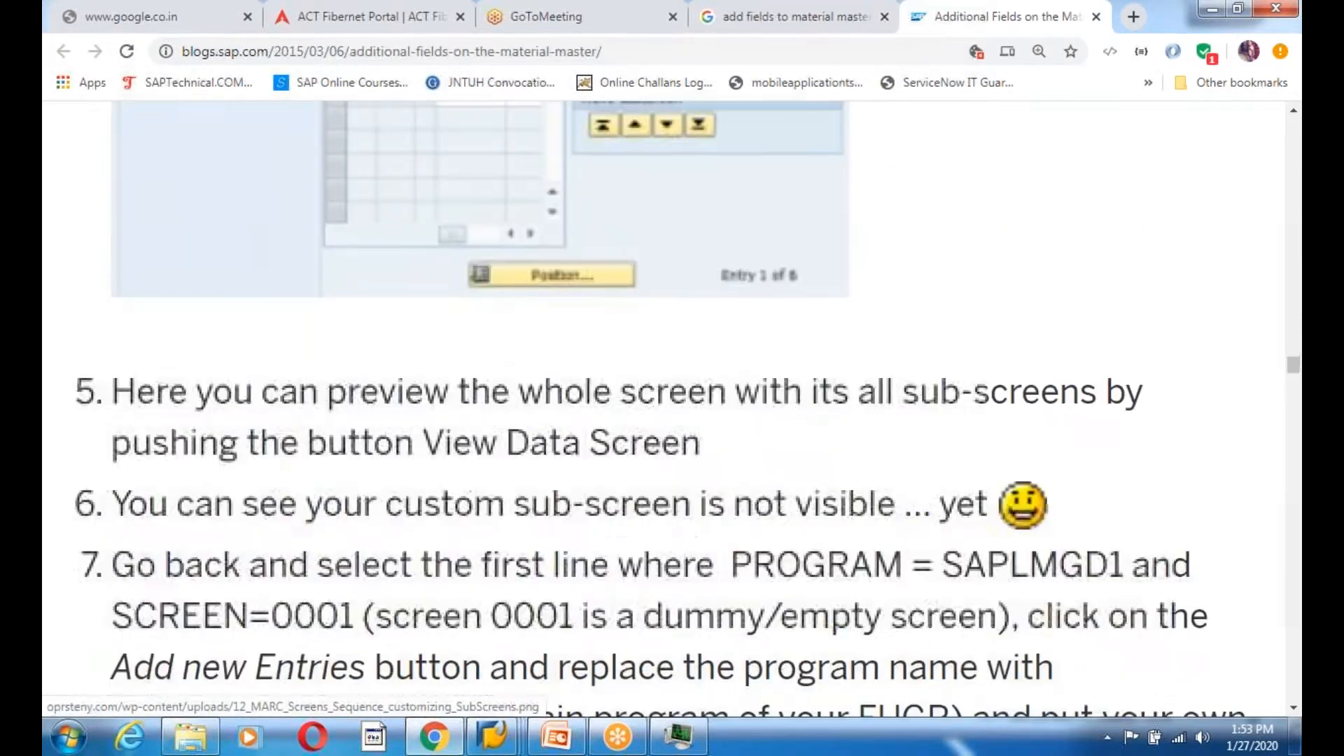
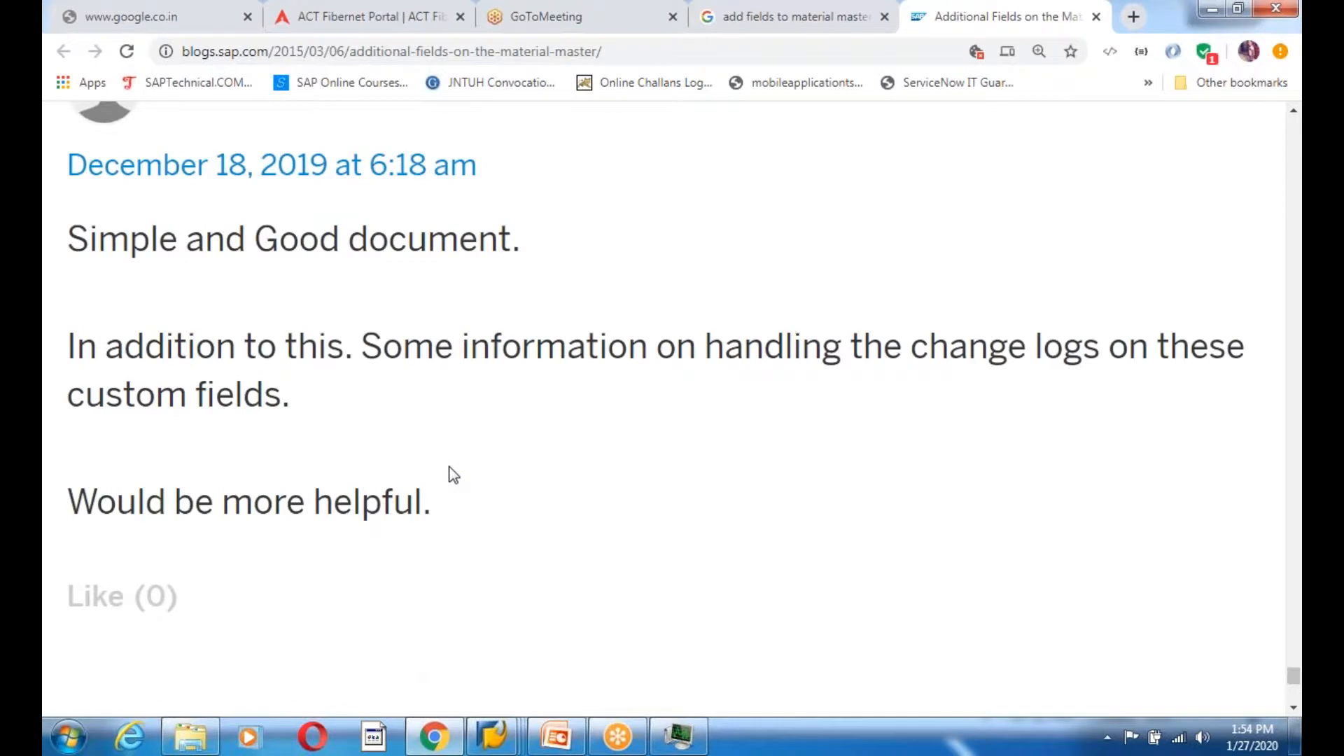
scroll(450, 474, down, 10)
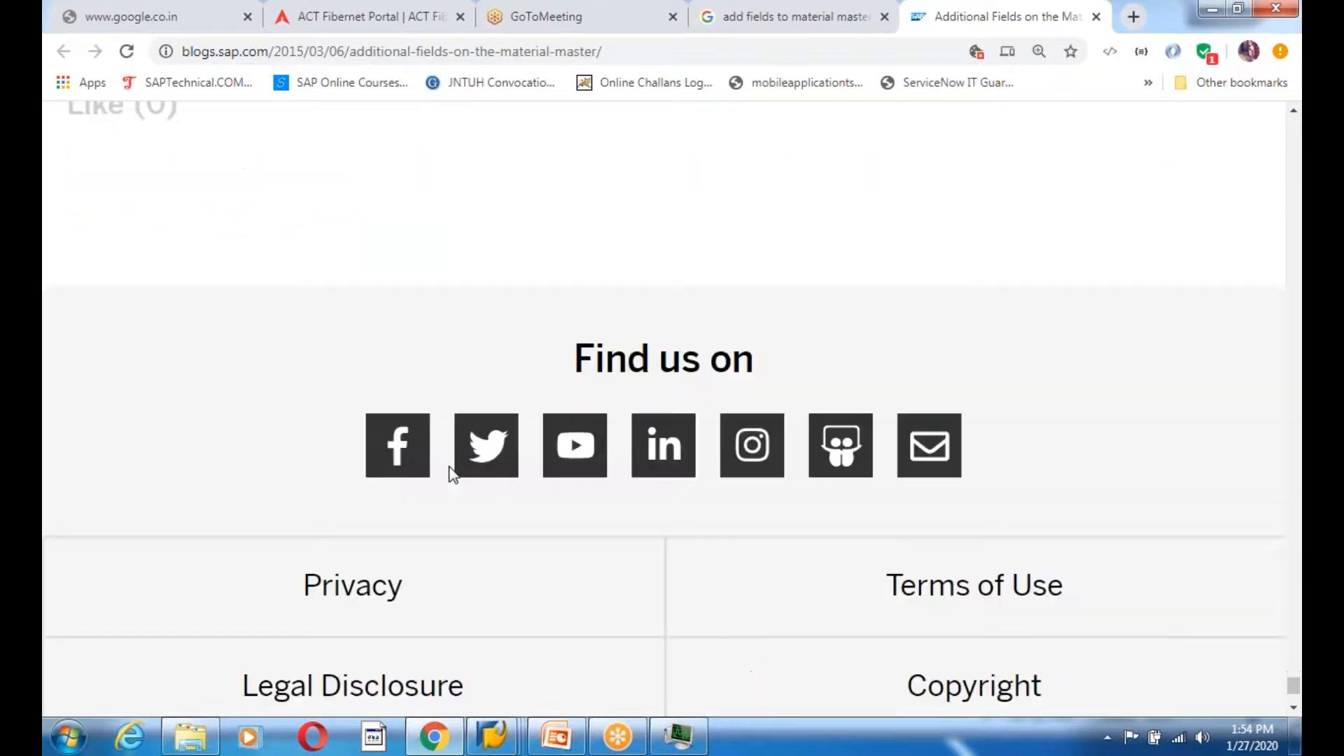
Switch back to the SAP Easy Access session, run transaction SPRO and display the SAP Reference IMG
click(492, 735)
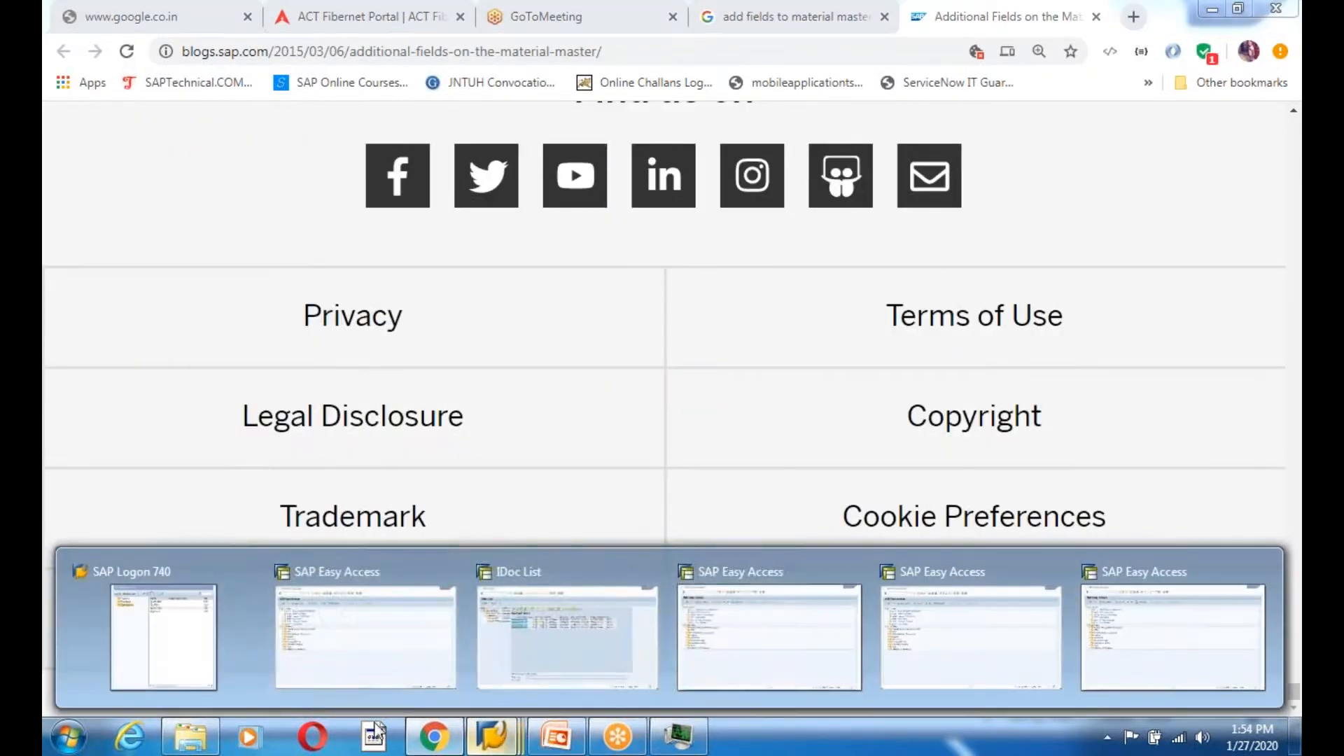
click(410, 658)
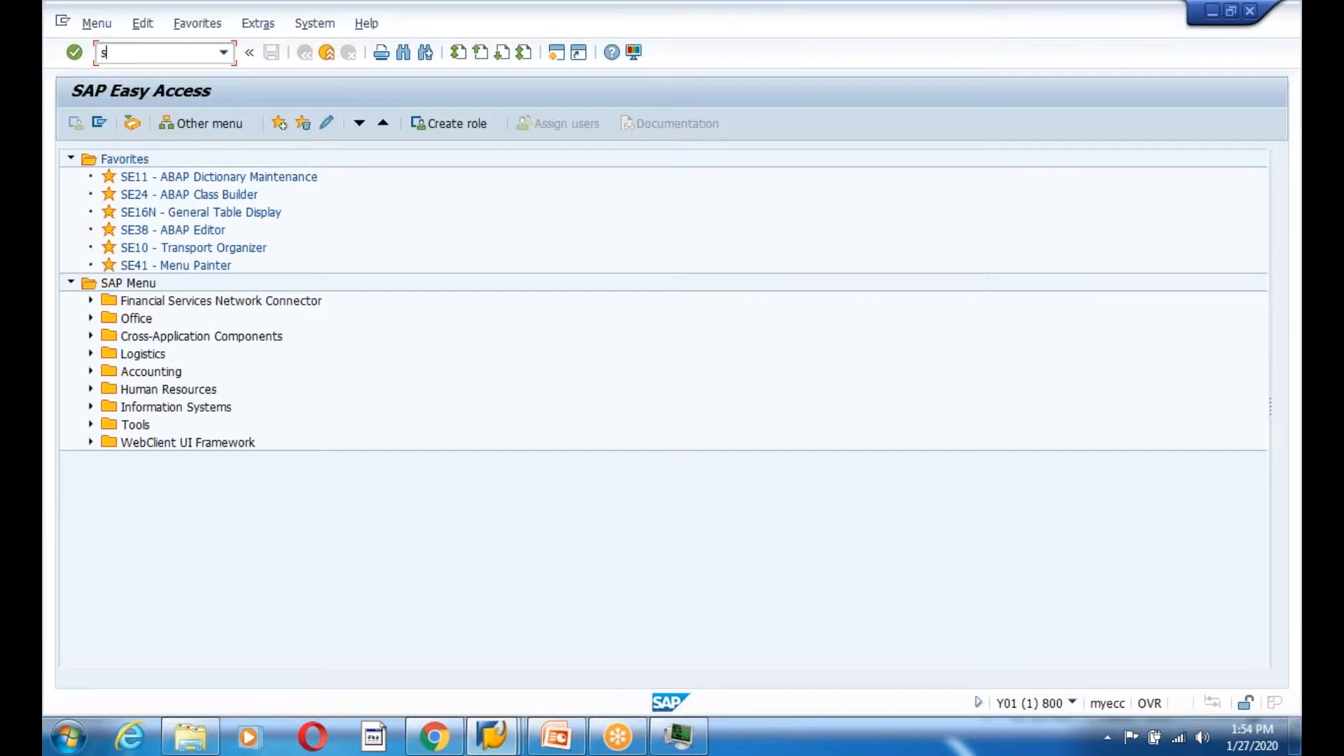
key(Return)
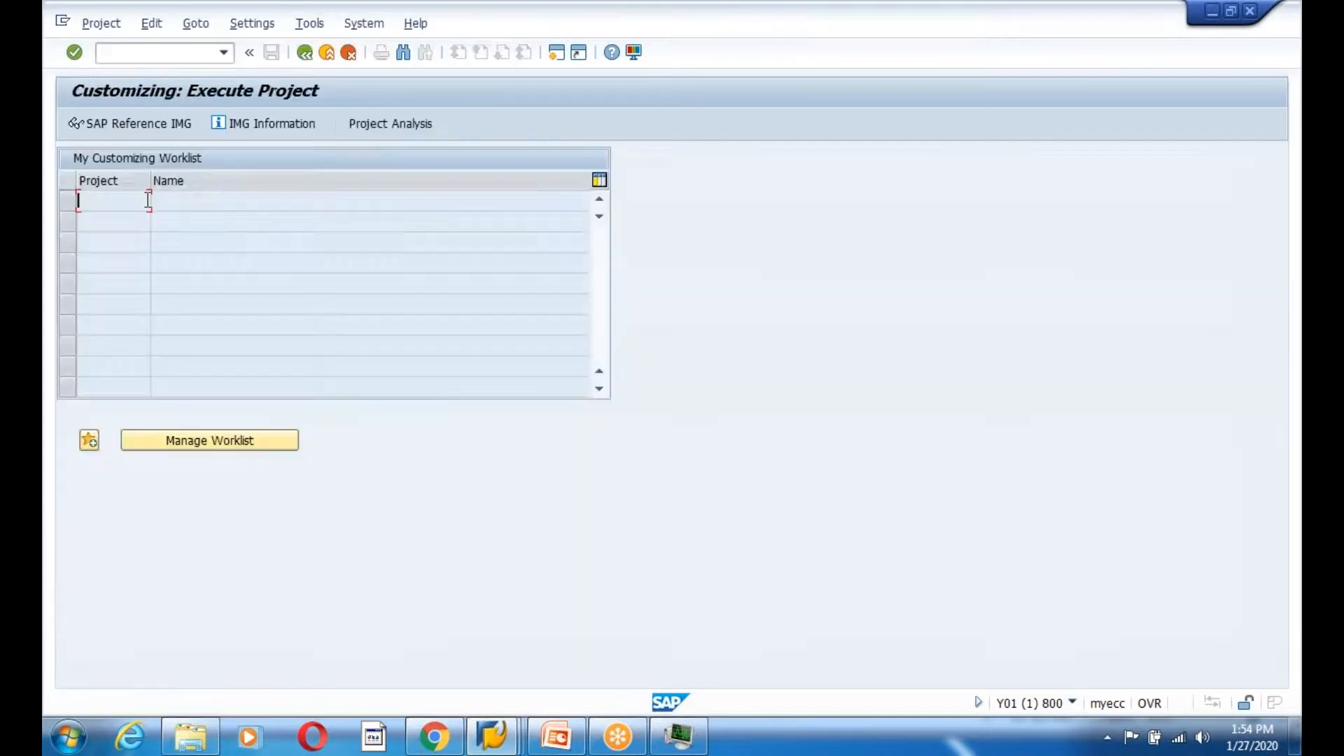
key(F5)
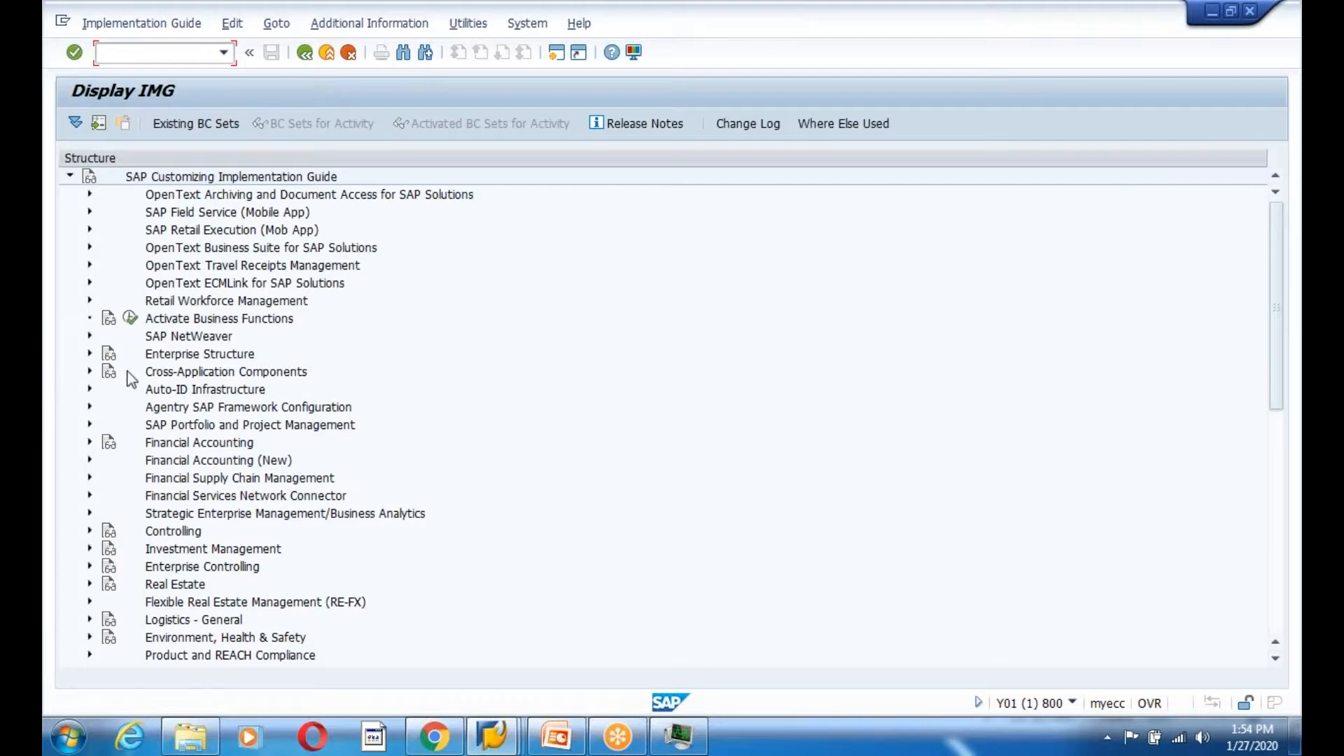
Expand Logistics - General and its Material Master node in the implementation guide structure
click(89, 620)
scroll(198, 531, down, 1)
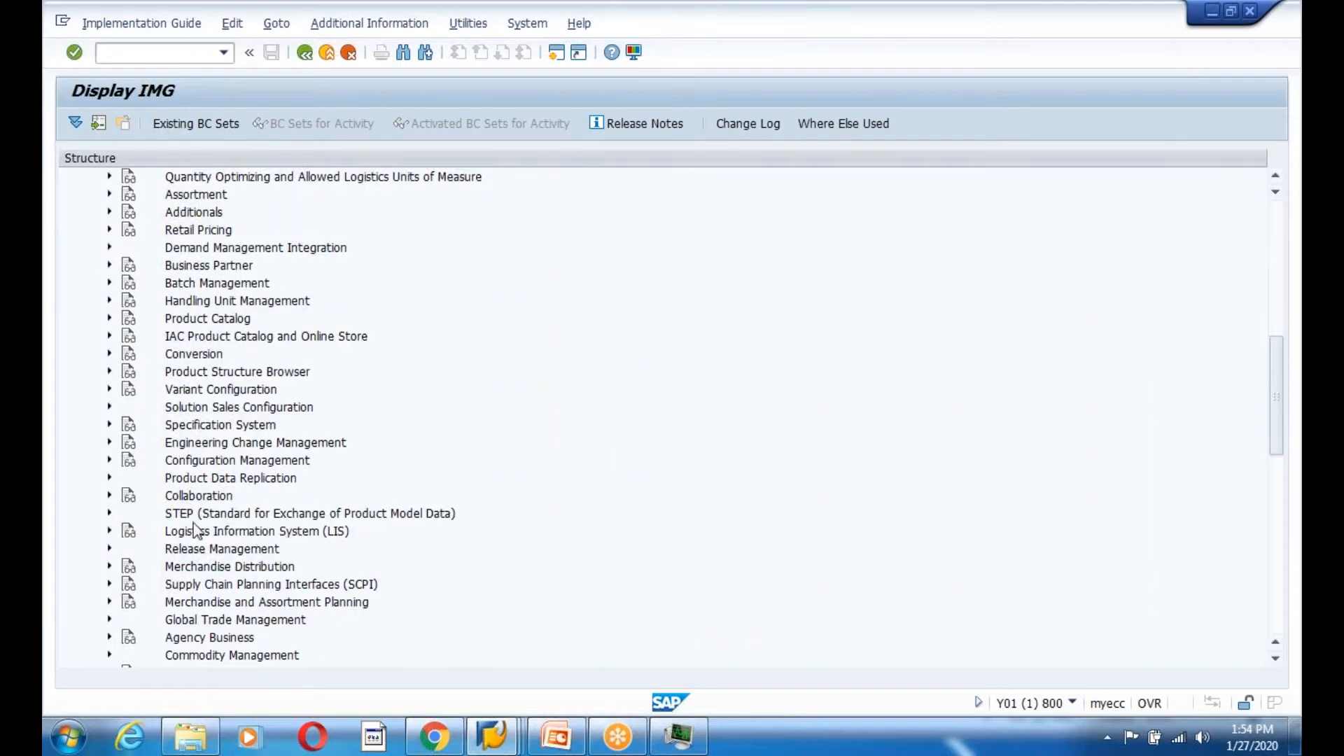
click(213, 287)
scroll(203, 448, up, 1)
scroll(204, 448, up, 2)
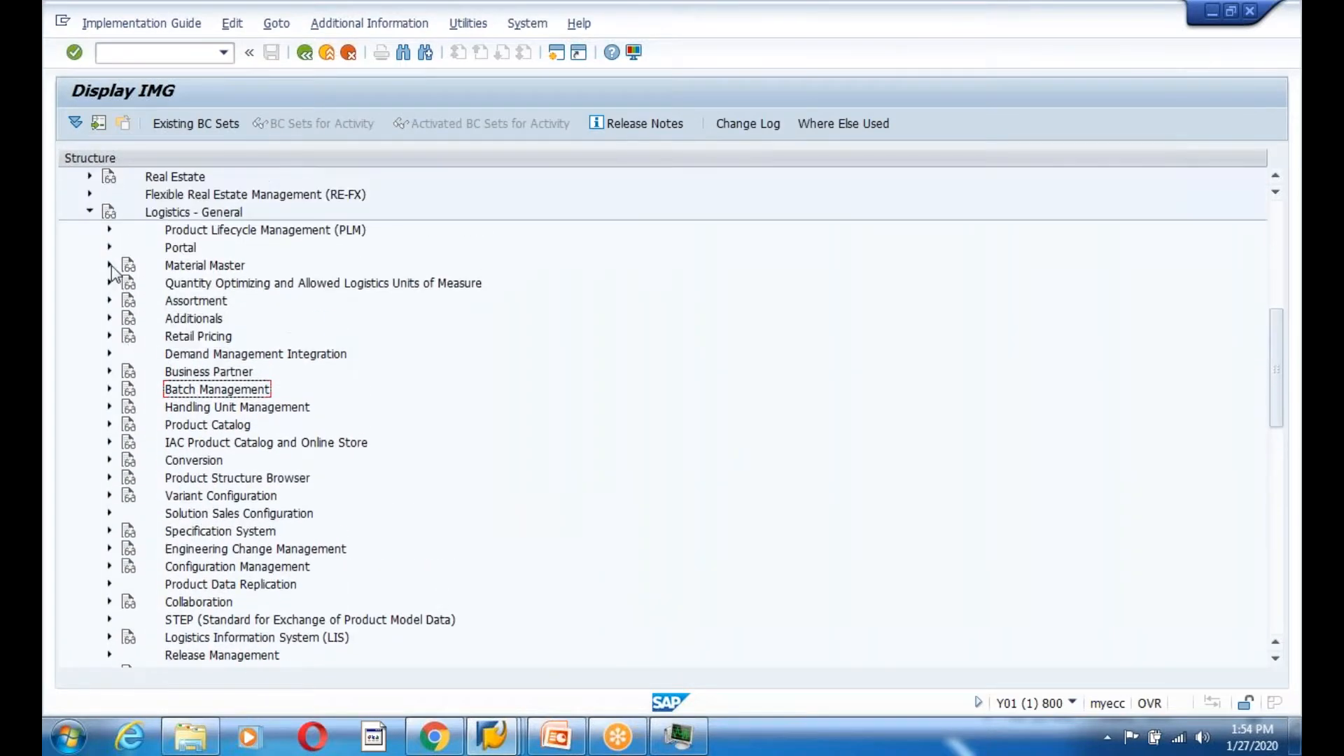
click(110, 266)
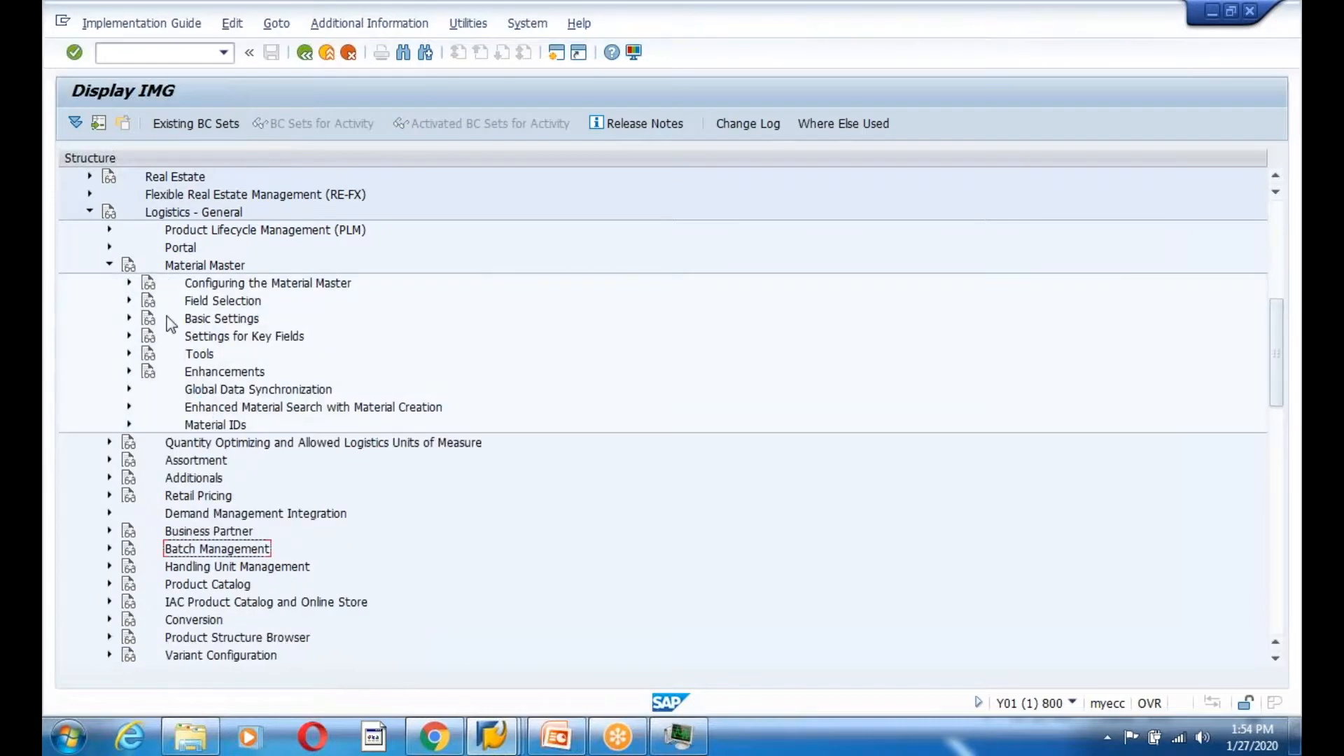
Open the customizing activity Define Structure of Data Screens for Each Screen Sequence and display the data screens of screen sequence 21
click(129, 284)
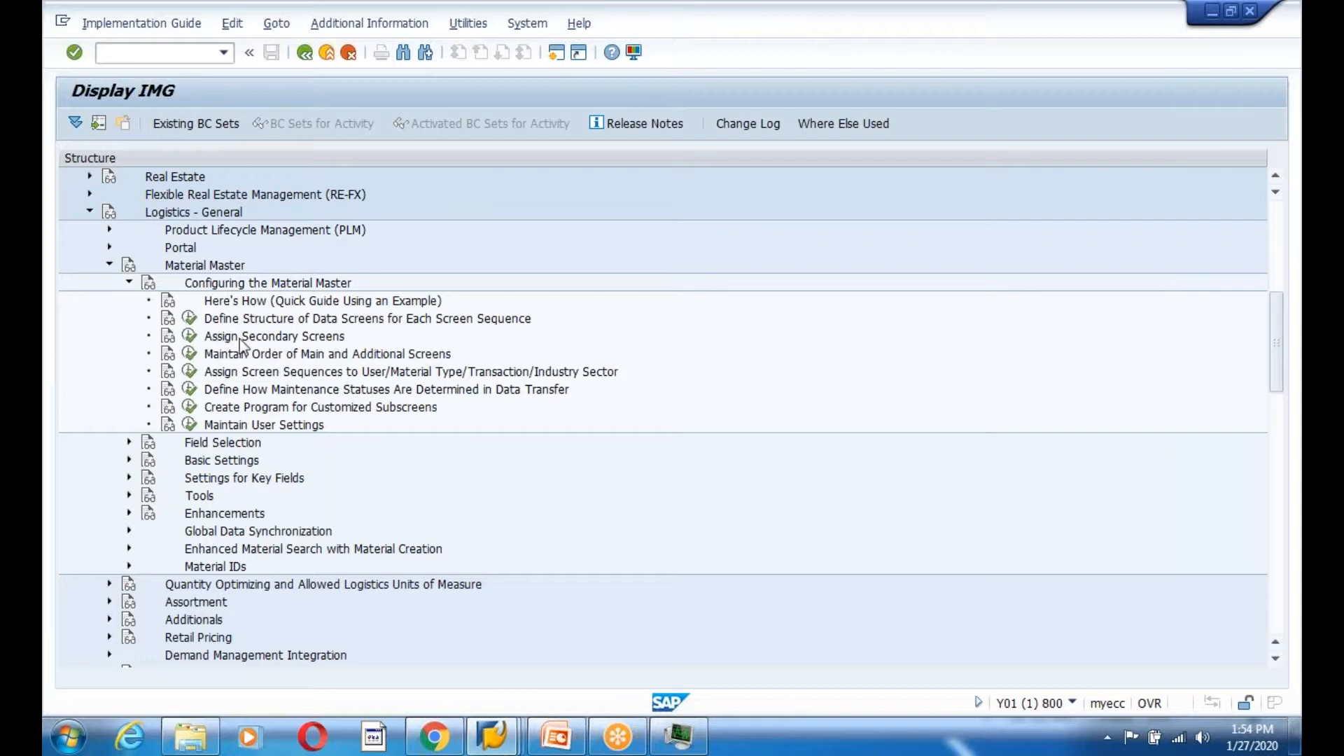
click(190, 318)
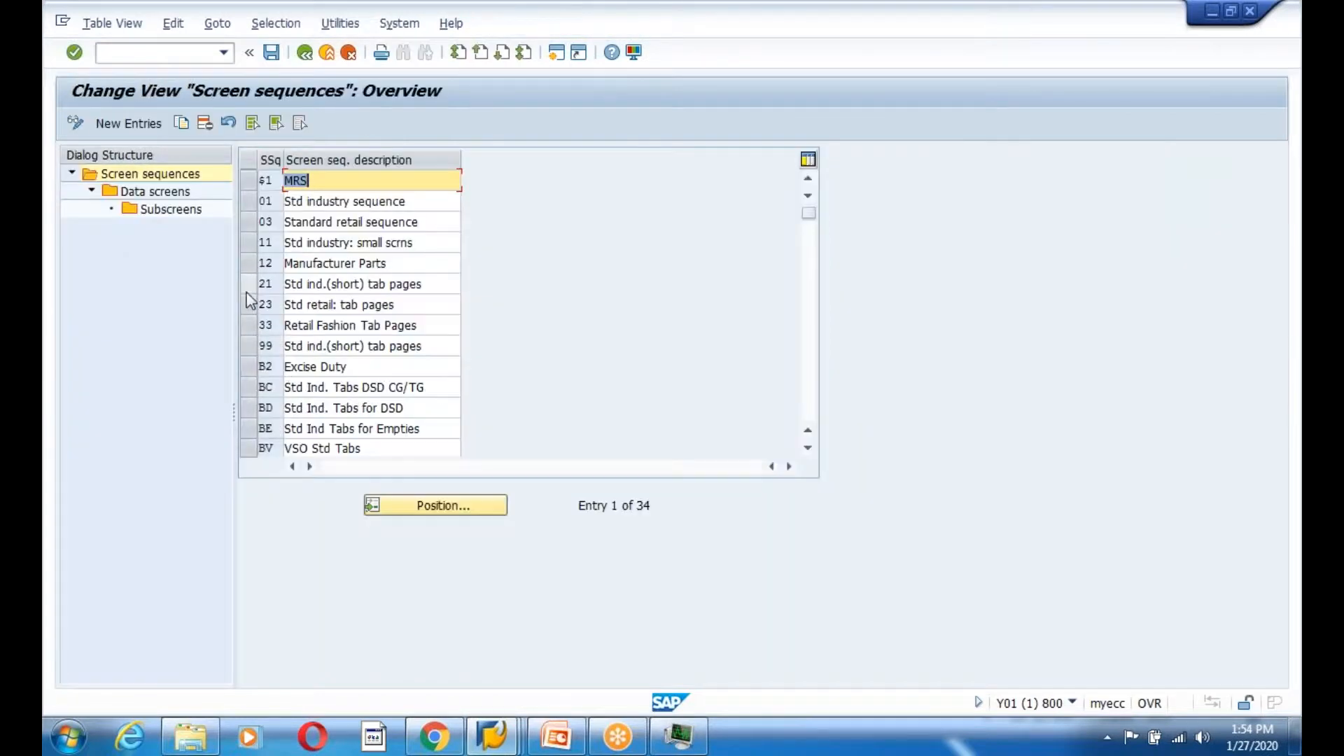
click(248, 286)
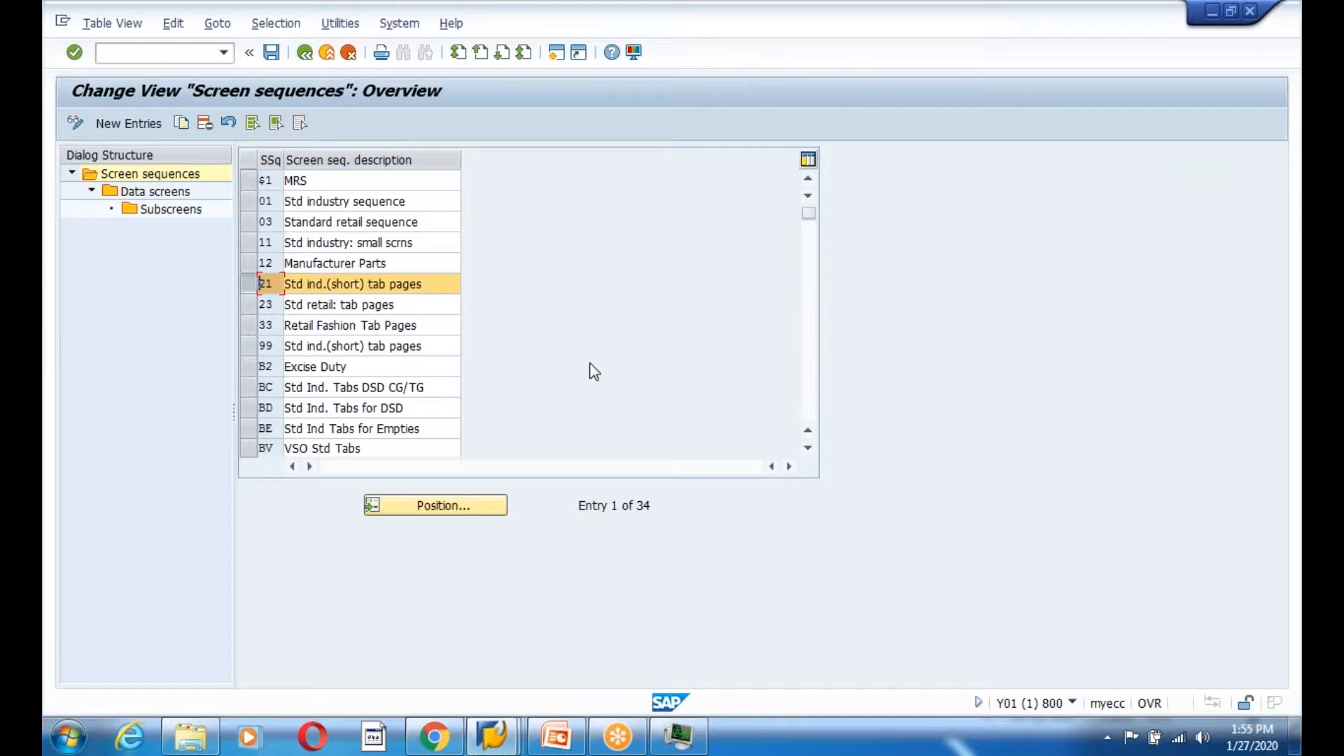
double_click(154, 191)
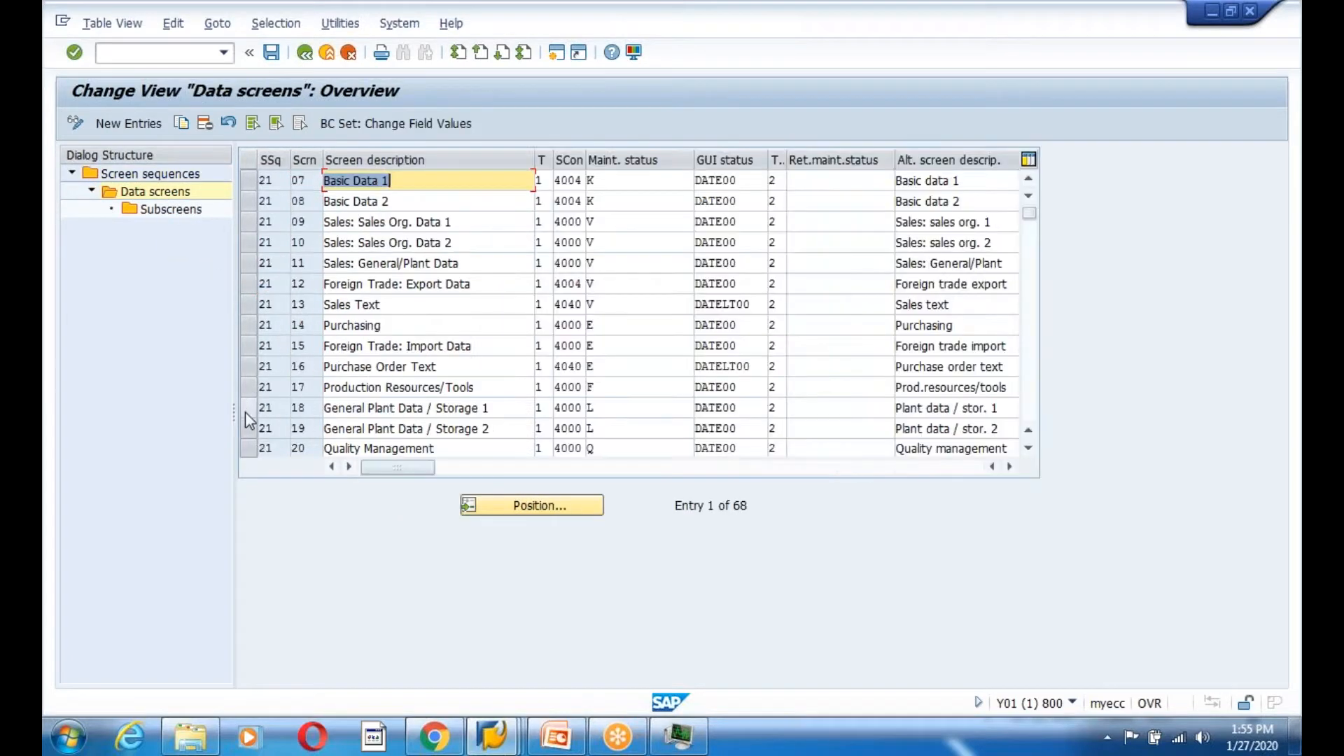
Open the subscreens of General Plant Data / Storage 1 and check the screen number assigned to each entry
click(246, 408)
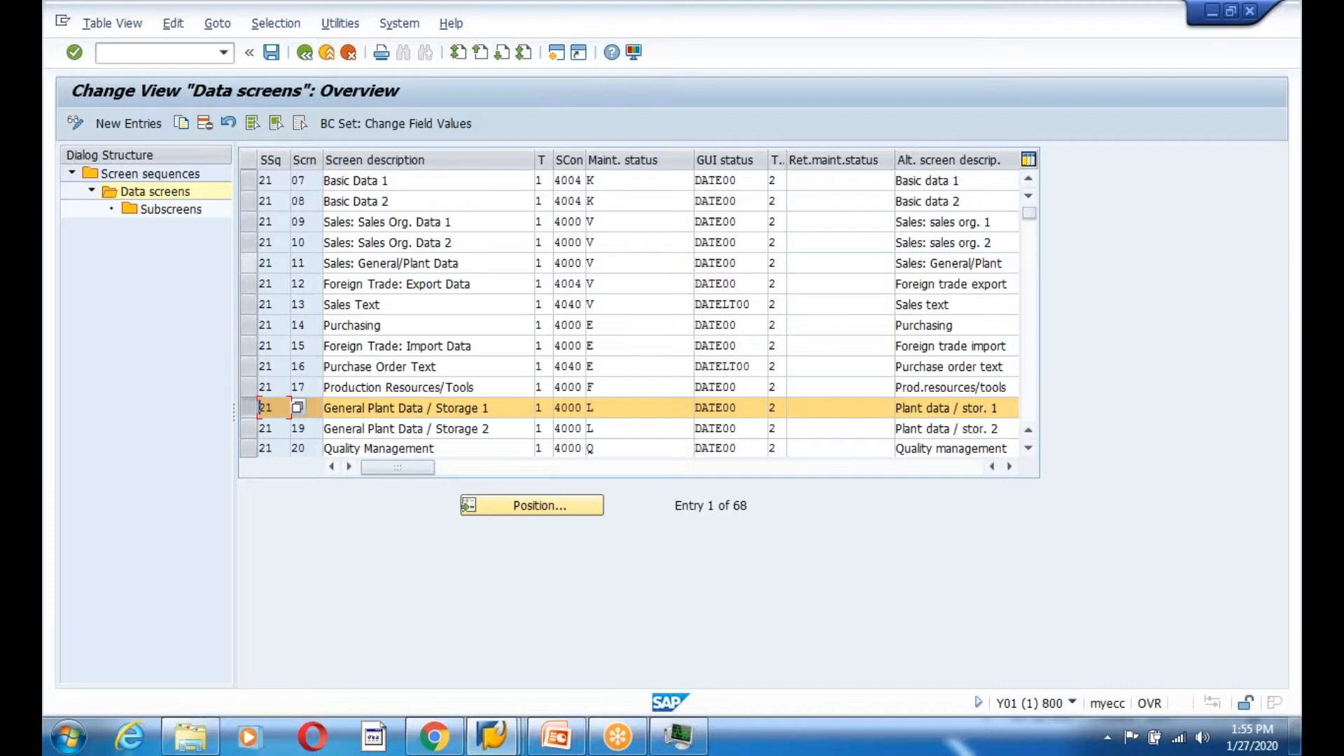
double_click(170, 210)
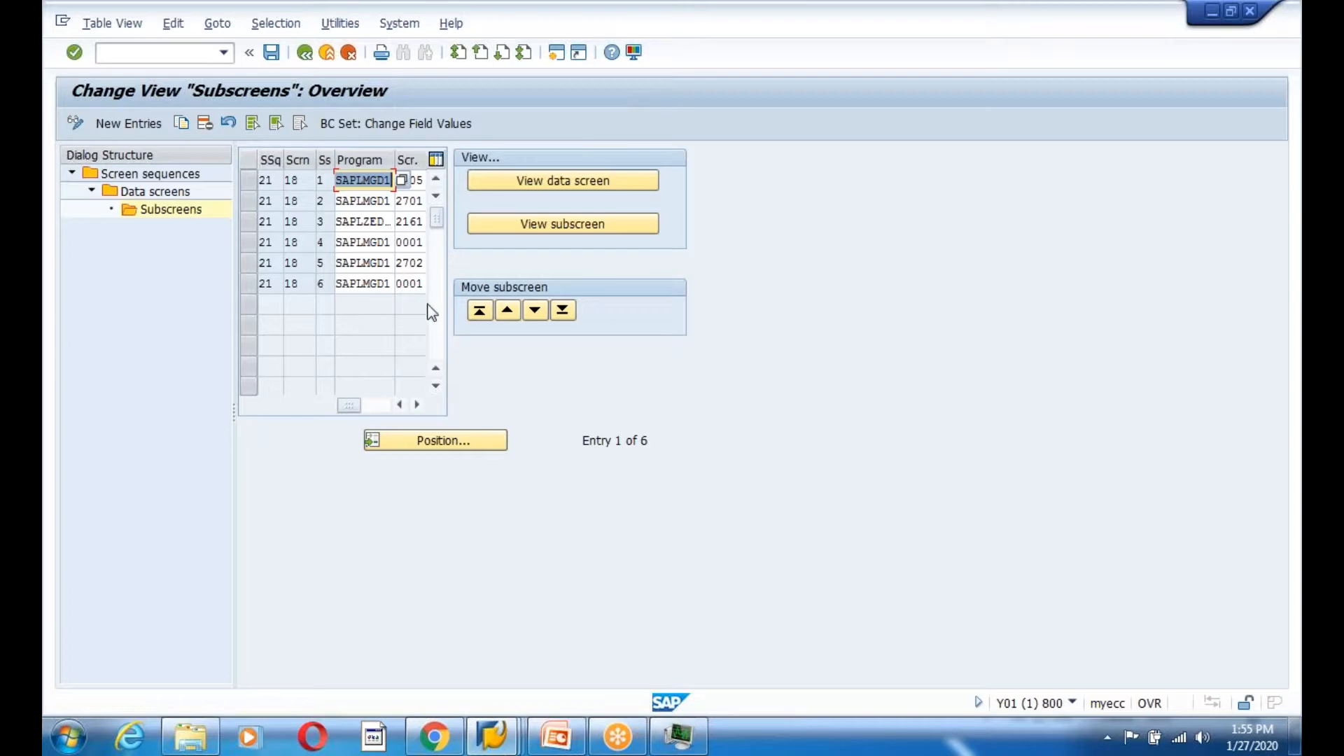
click(417, 202)
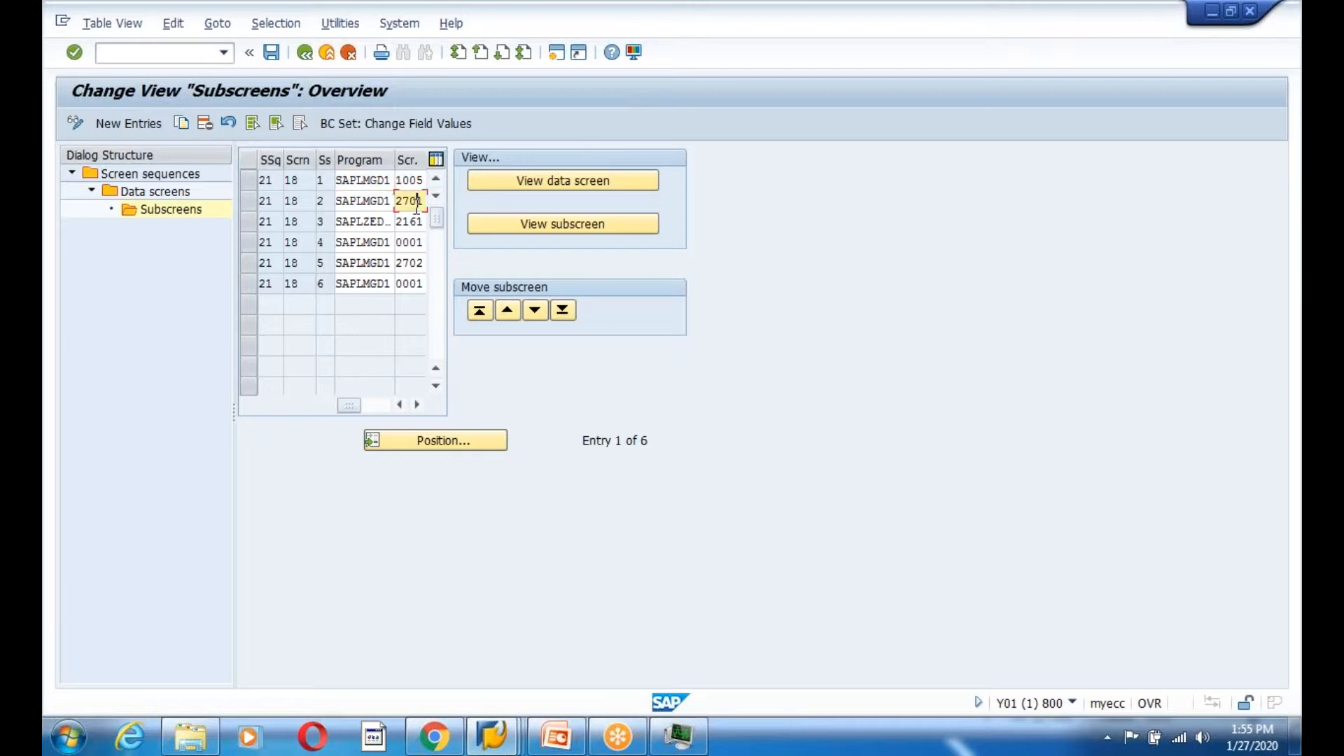
click(417, 223)
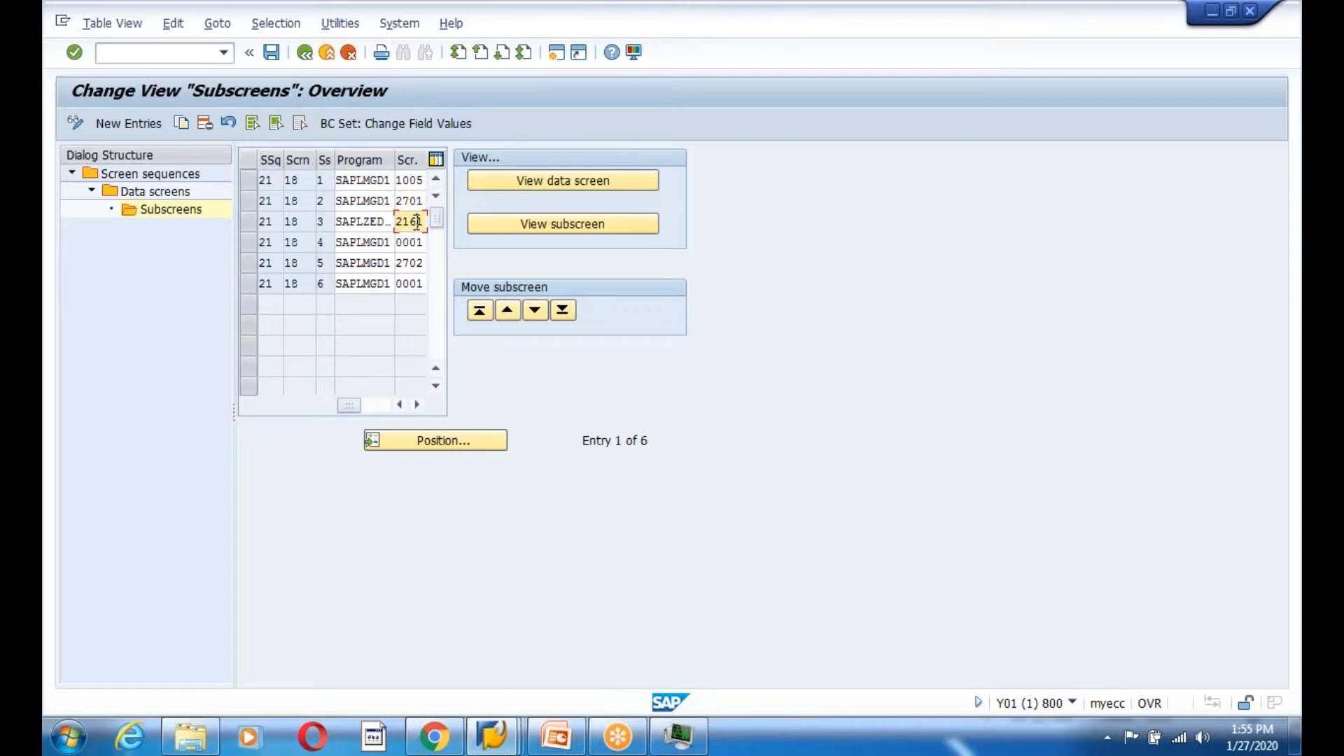
click(414, 242)
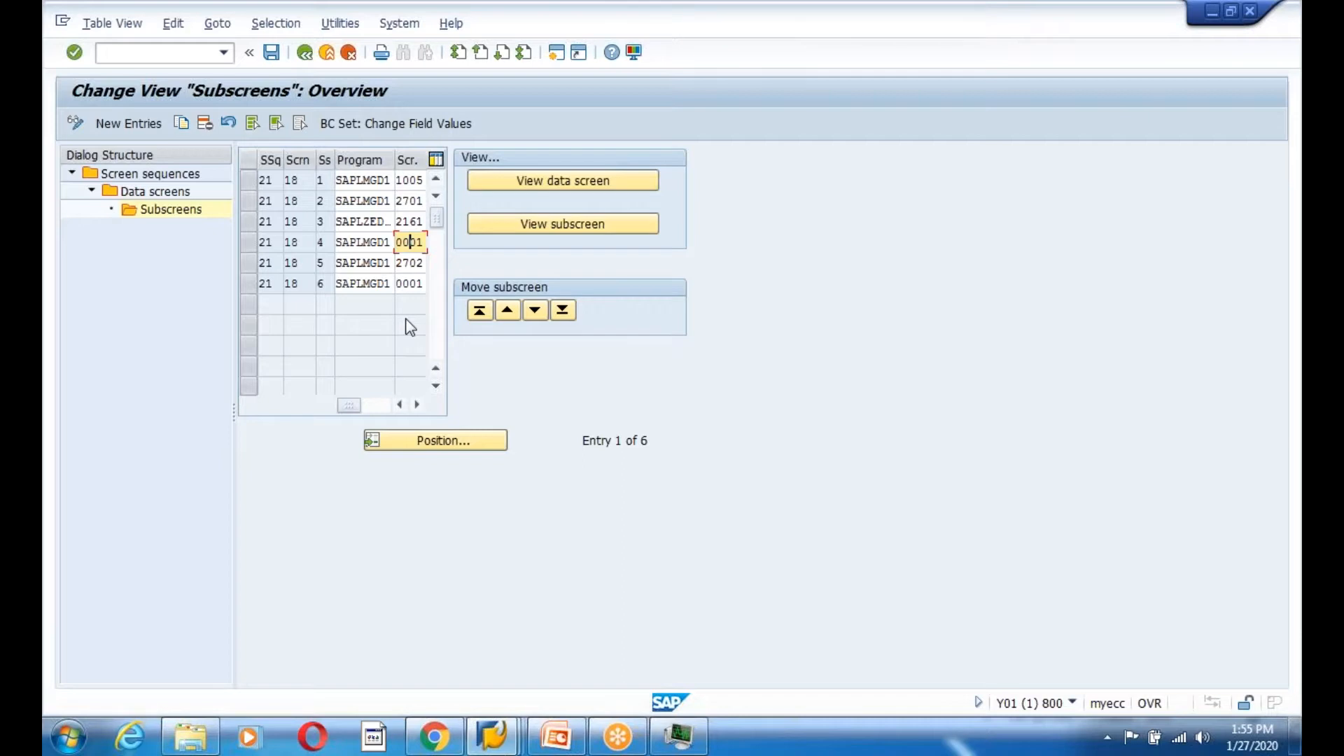
click(424, 282)
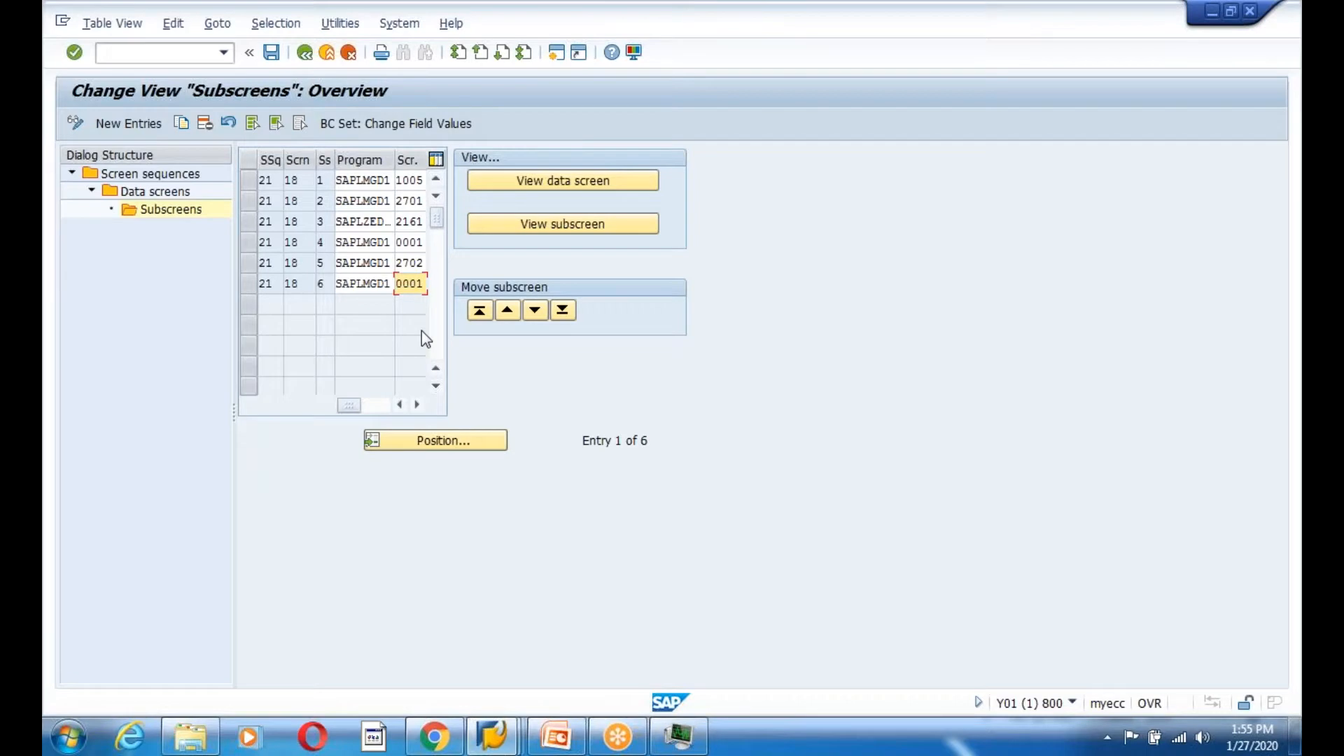
Simulate the data screen containing subscreen 2161, inspect its Processing Status field, and return to the subscreens overview
click(245, 223)
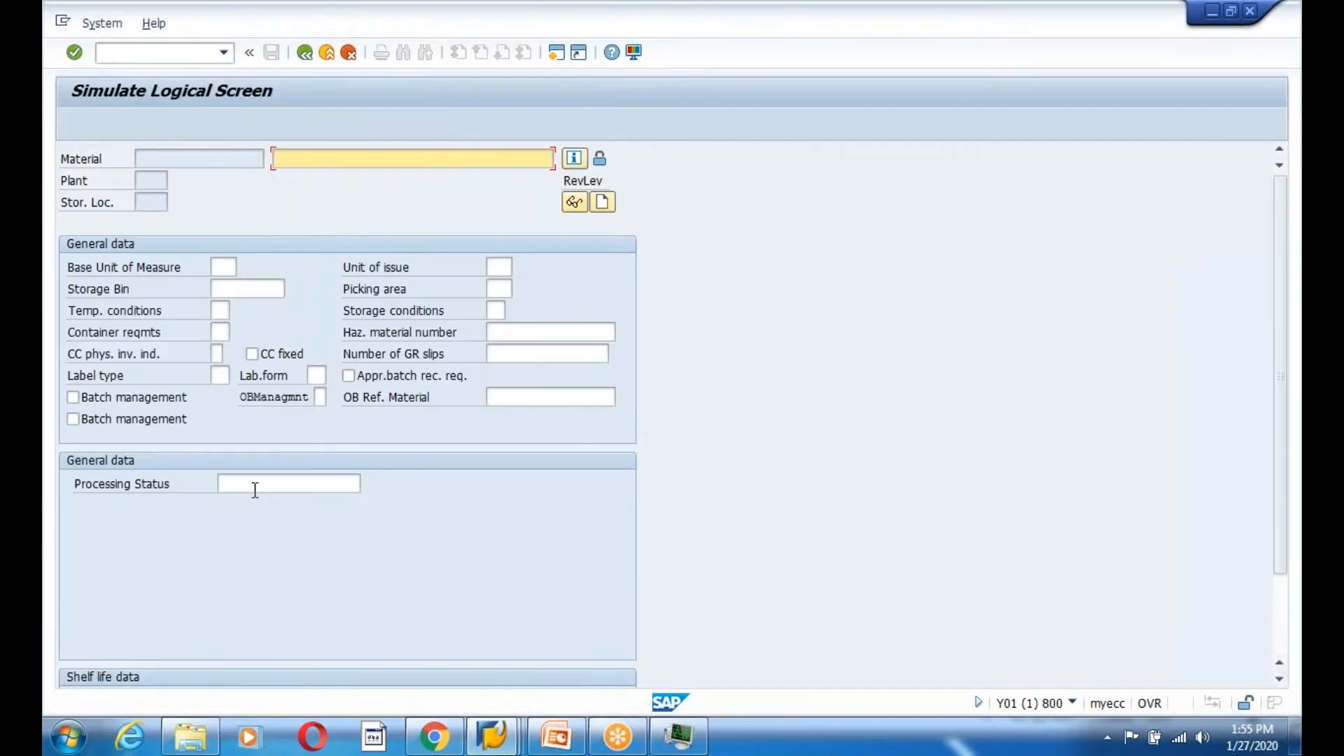
click(255, 490)
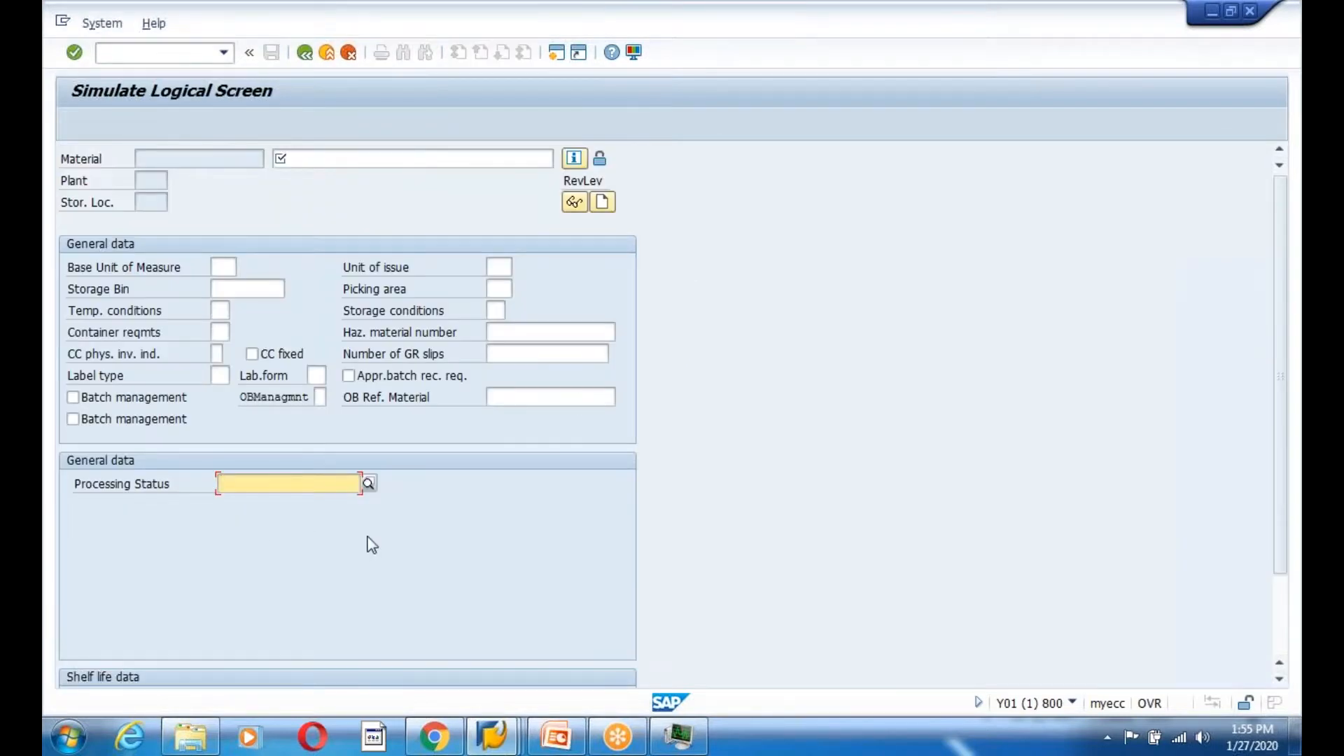
scroll(371, 546, down, 3)
scroll(349, 602, up, 3)
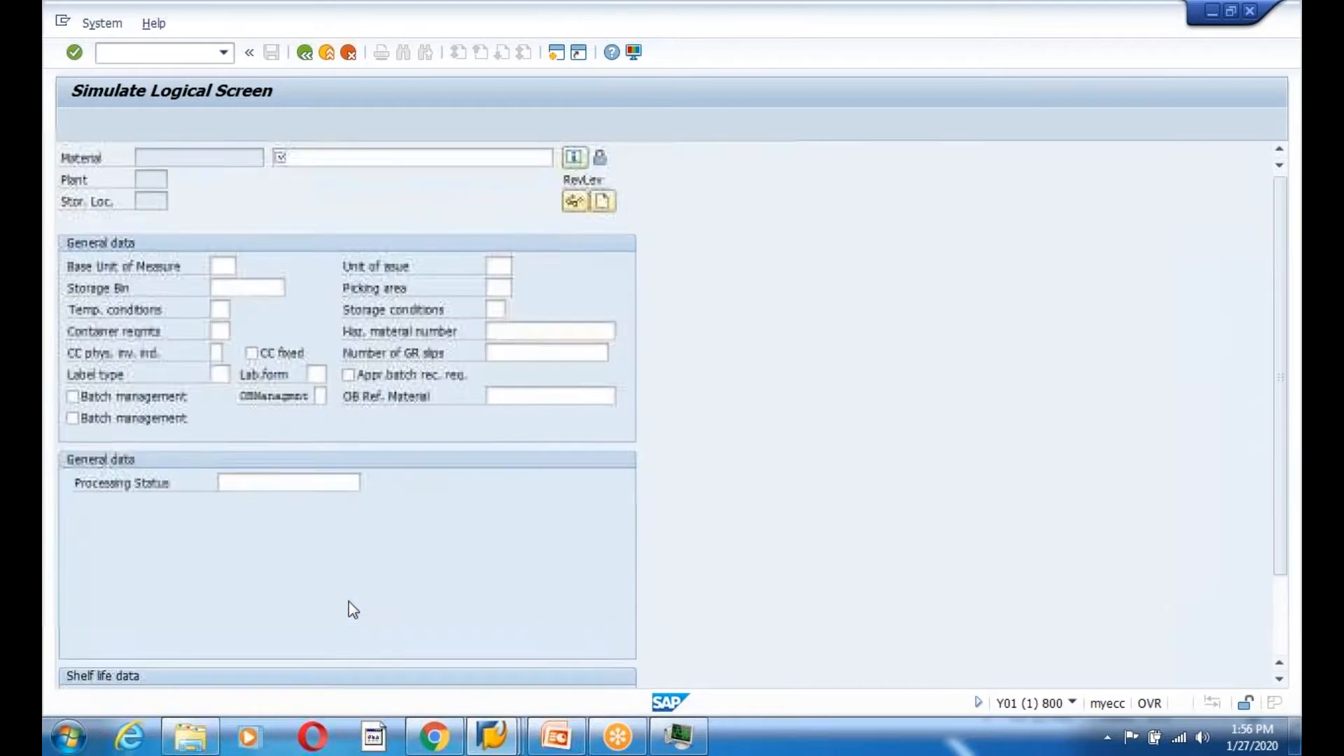
click(305, 57)
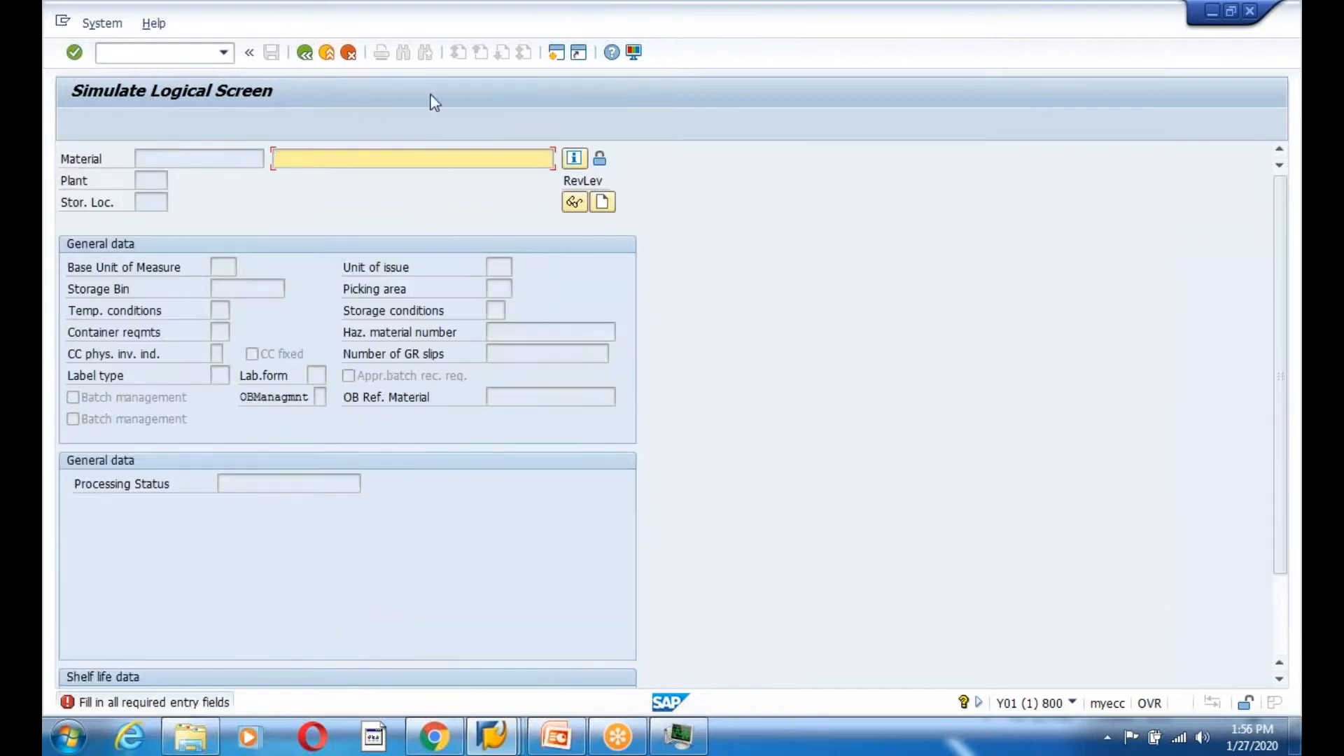
click(328, 55)
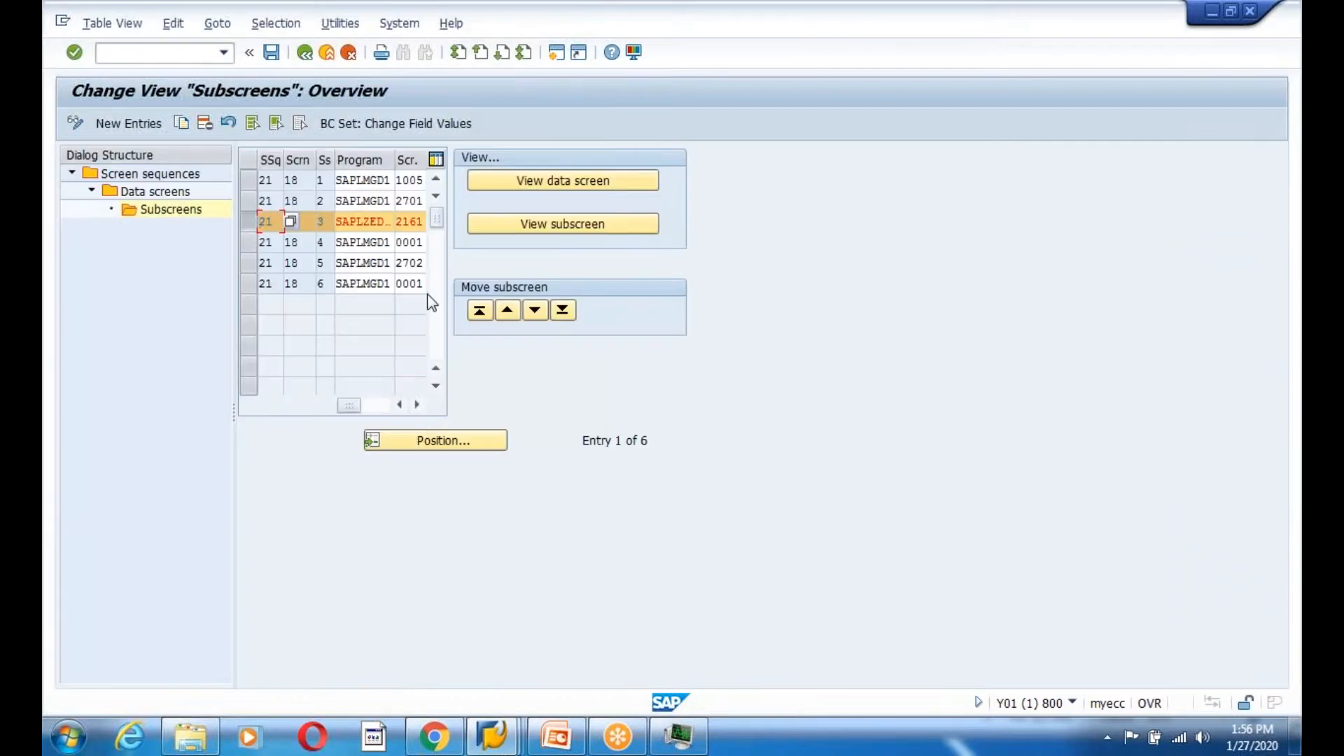
click(246, 242)
click(245, 225)
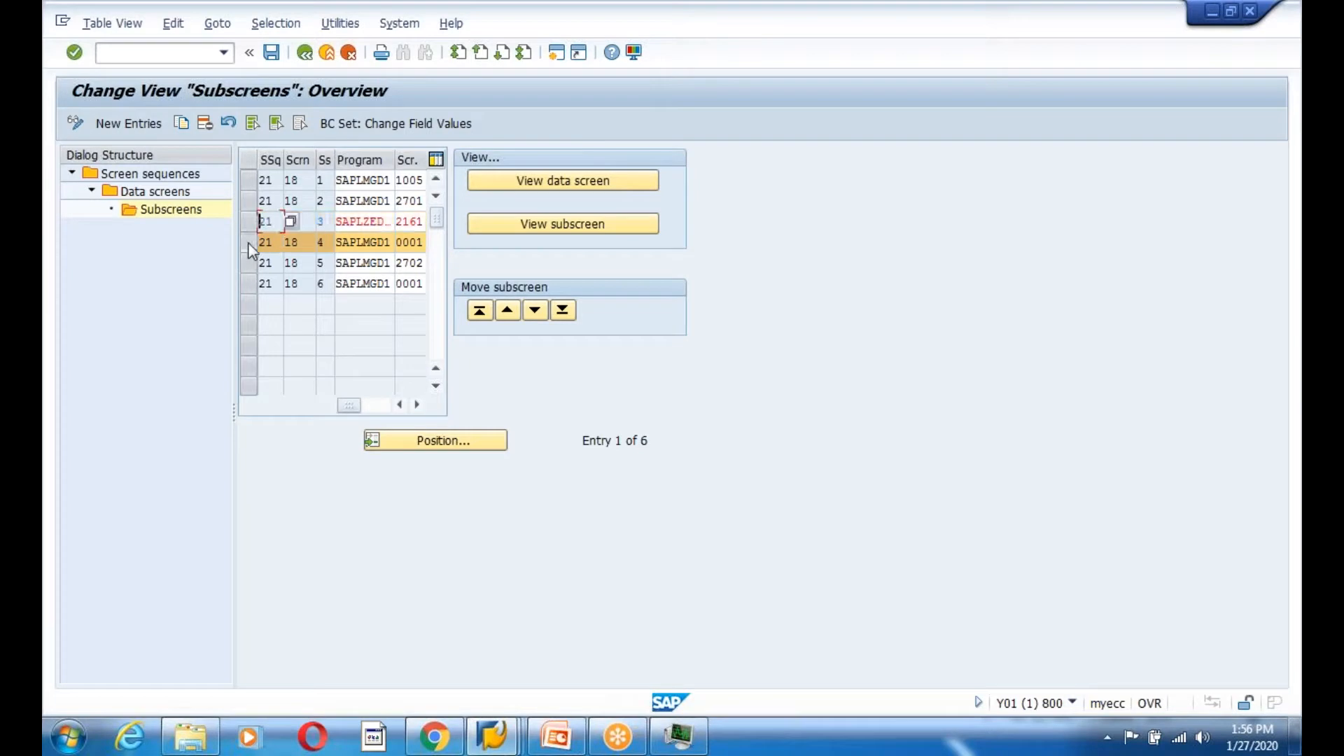
click(248, 243)
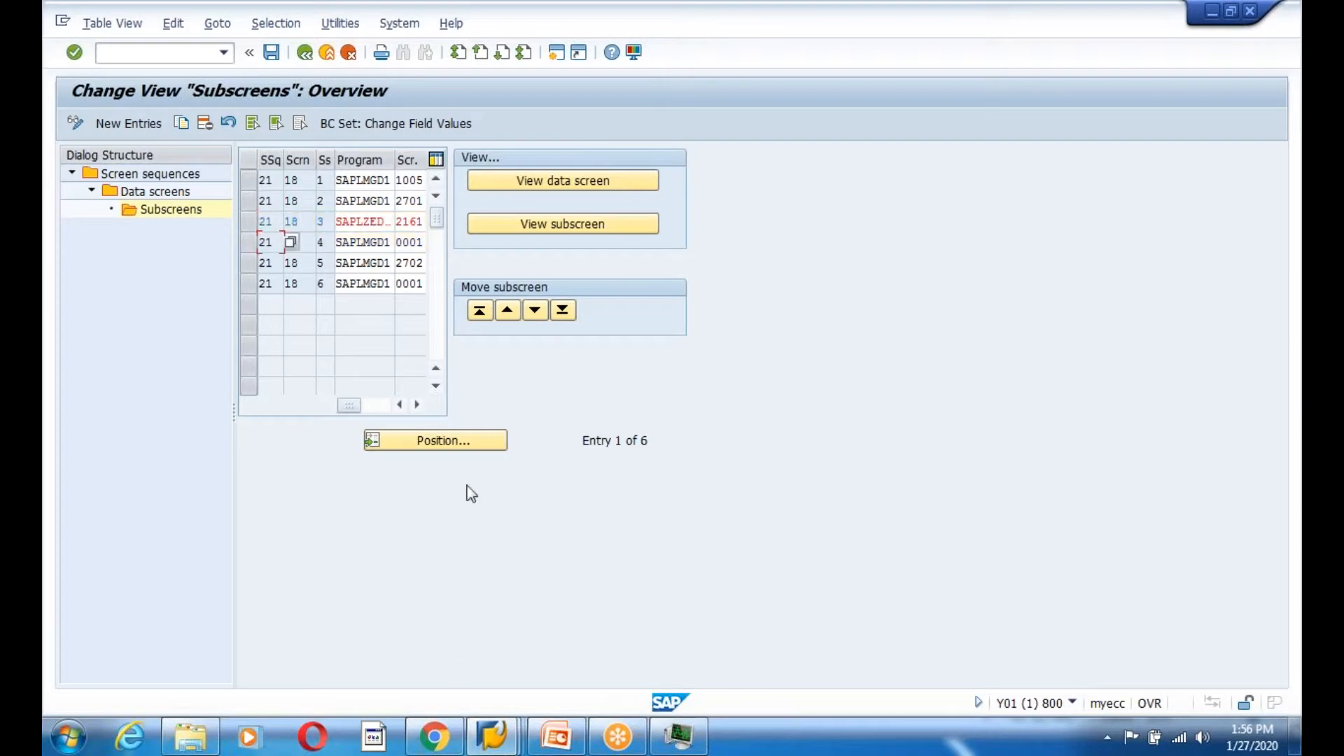
Switch to Chrome and find the blog post's step 4, showing the subscreen order for General Plant Data / Storage 1
click(433, 741)
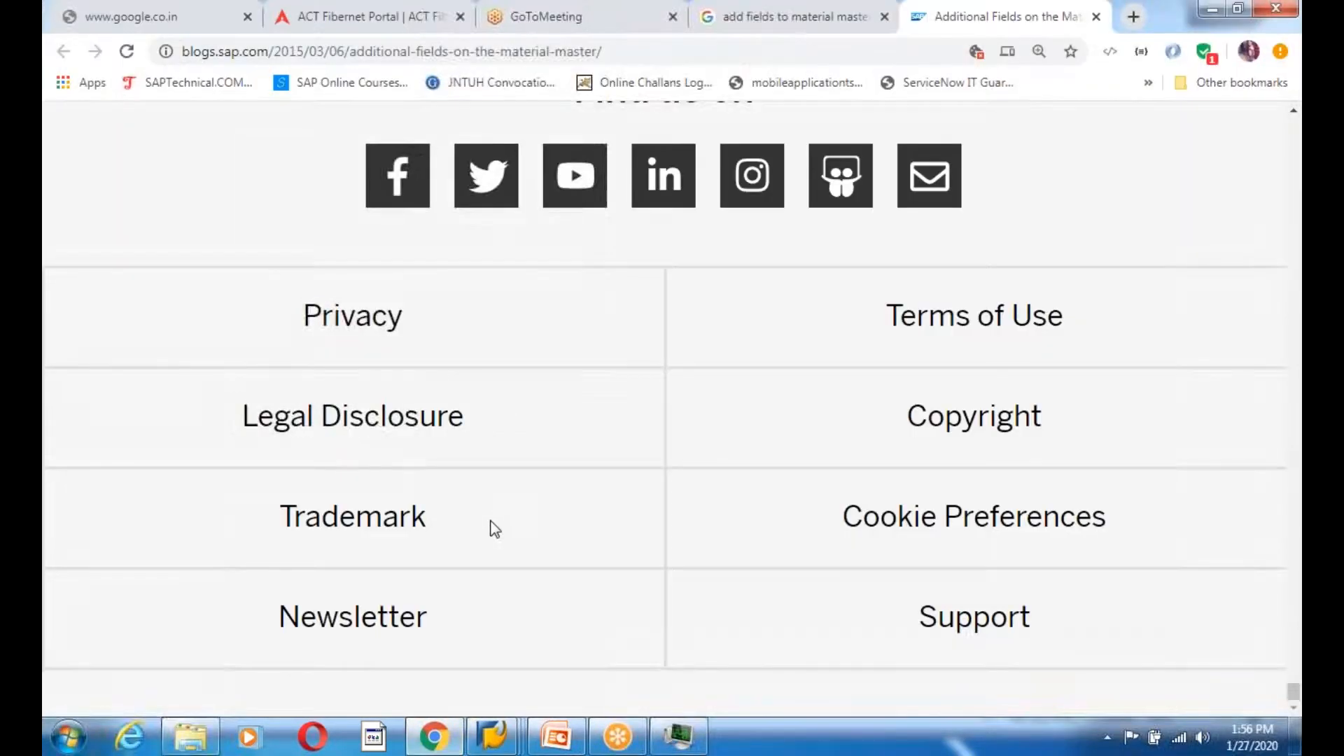
scroll(489, 528, up, 10)
scroll(641, 410, up, 15)
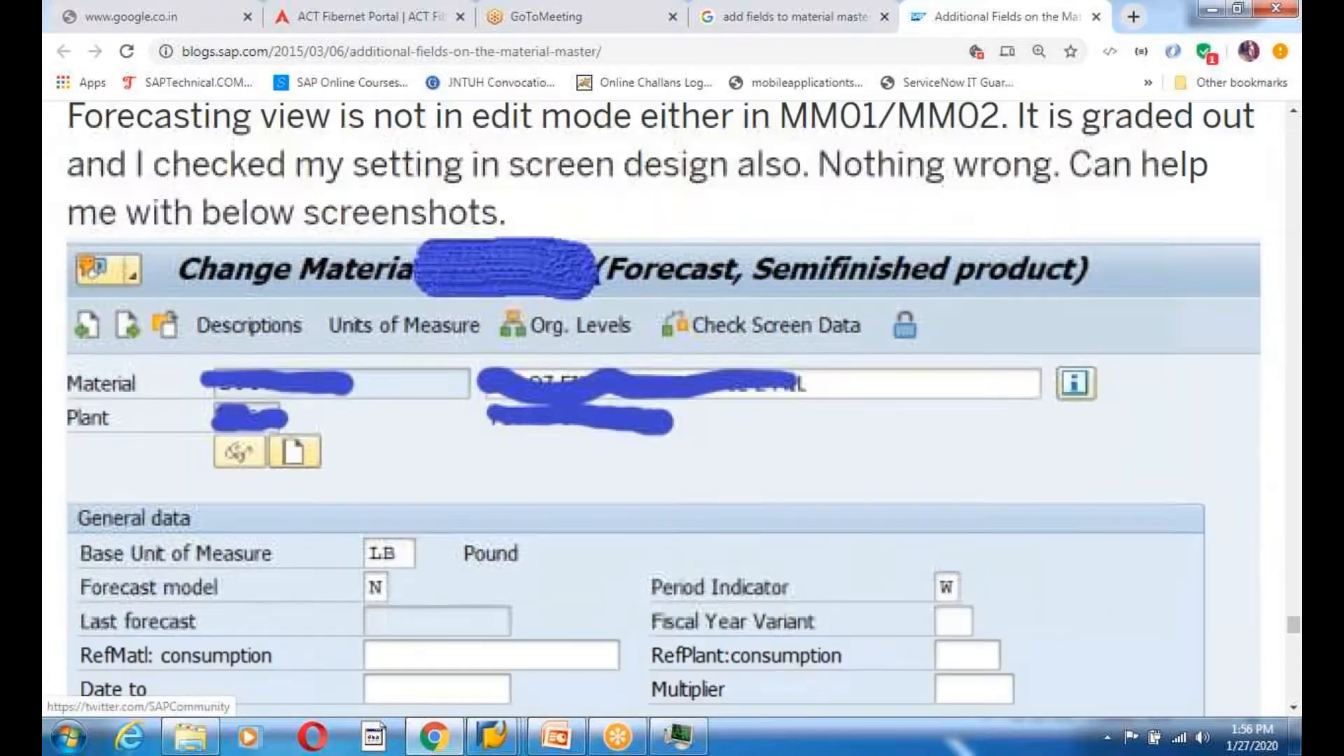
scroll(641, 409, up, 15)
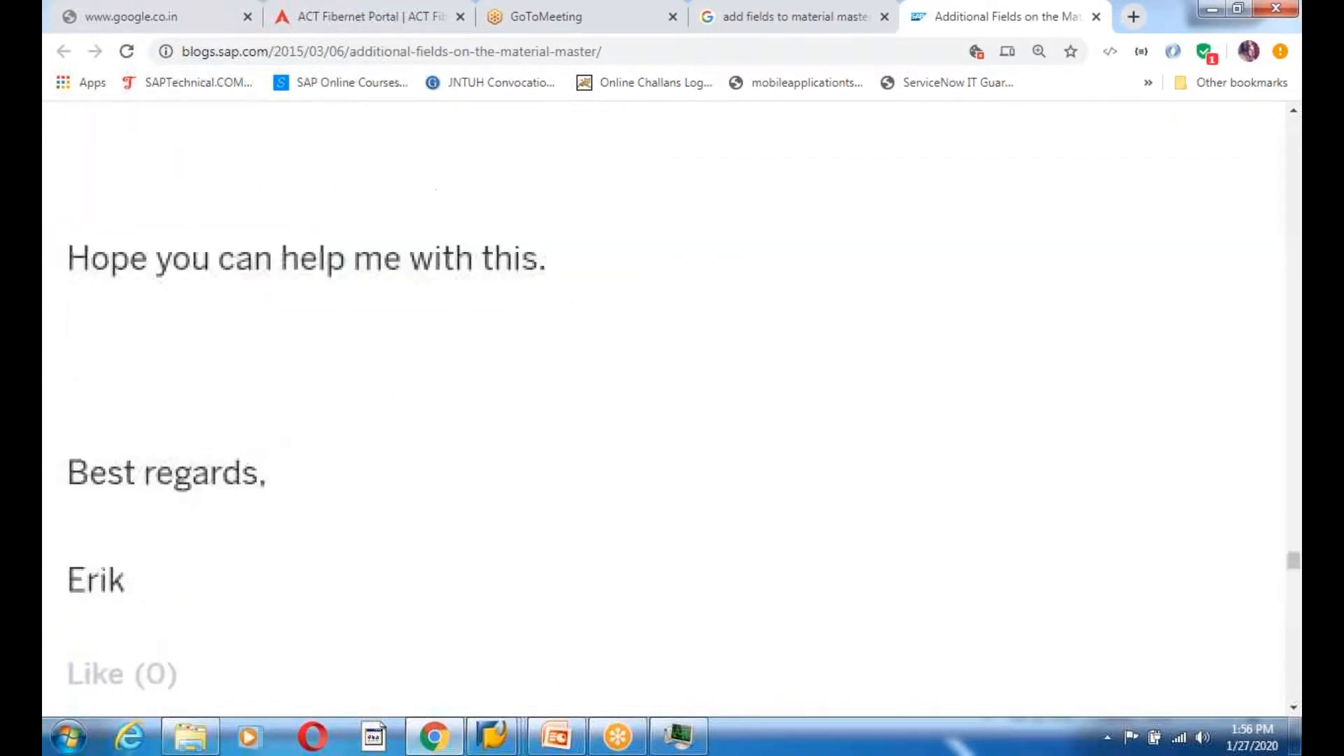
scroll(641, 409, up, 20)
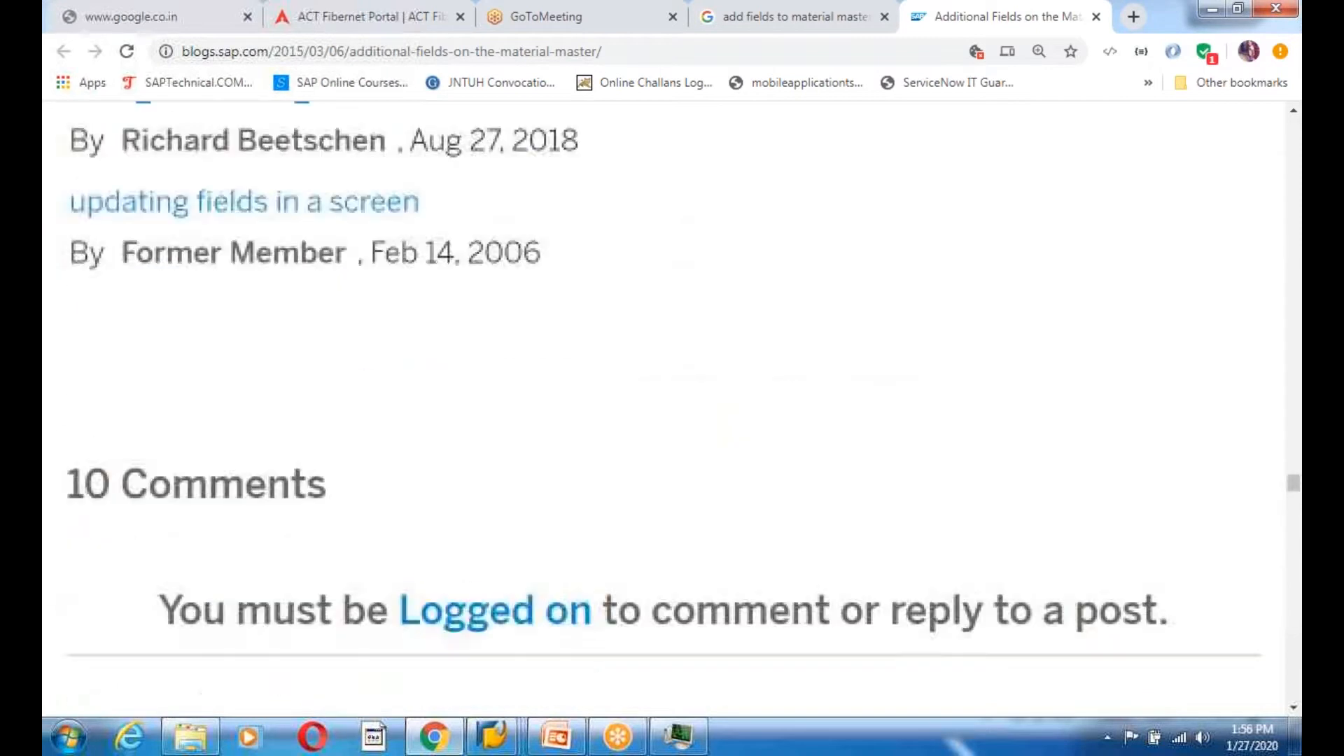
scroll(641, 409, up, 20)
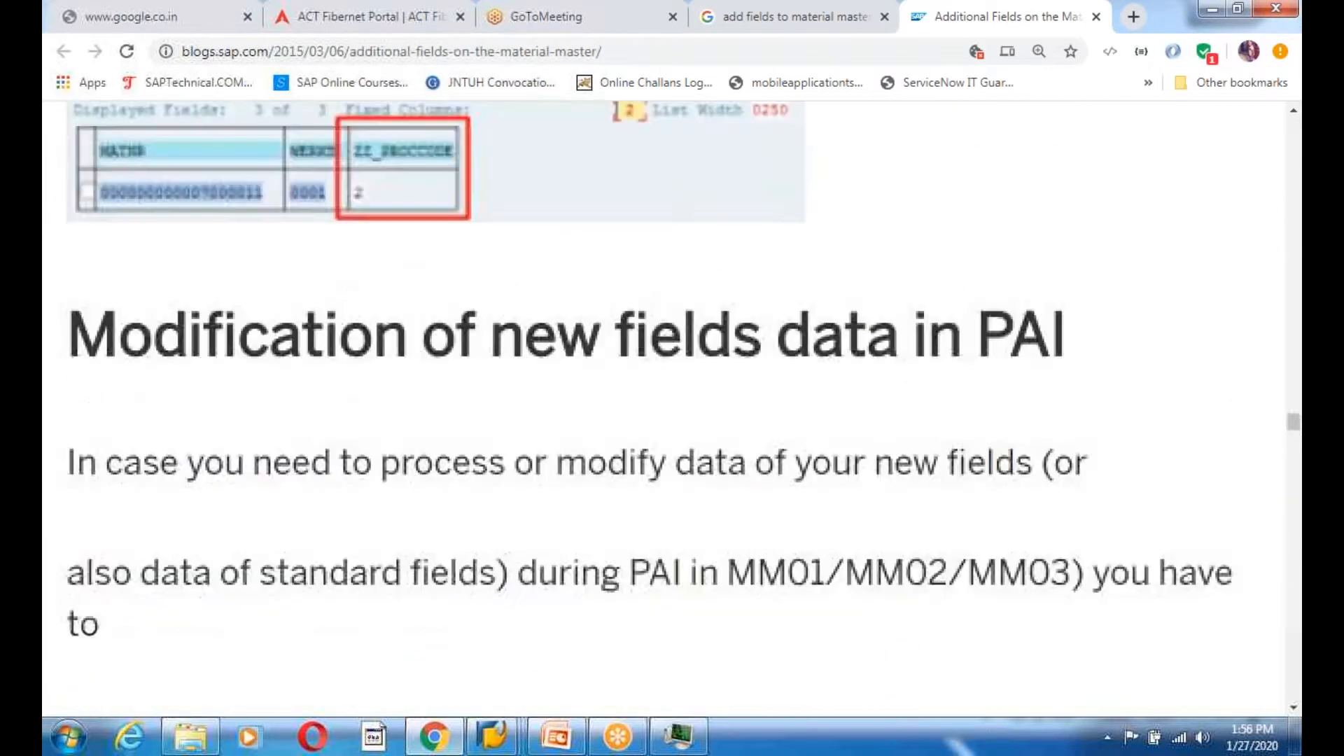
scroll(429, 429, up, 15)
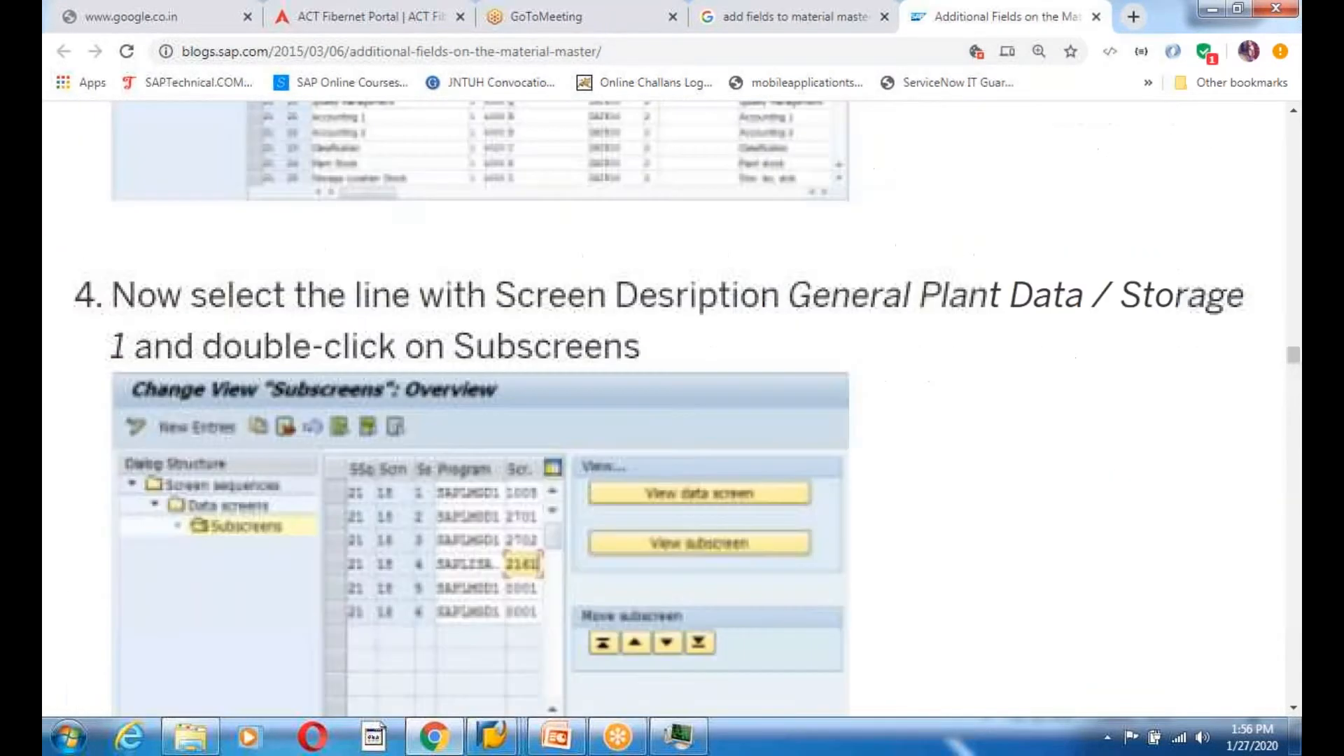
scroll(423, 556, down, 4)
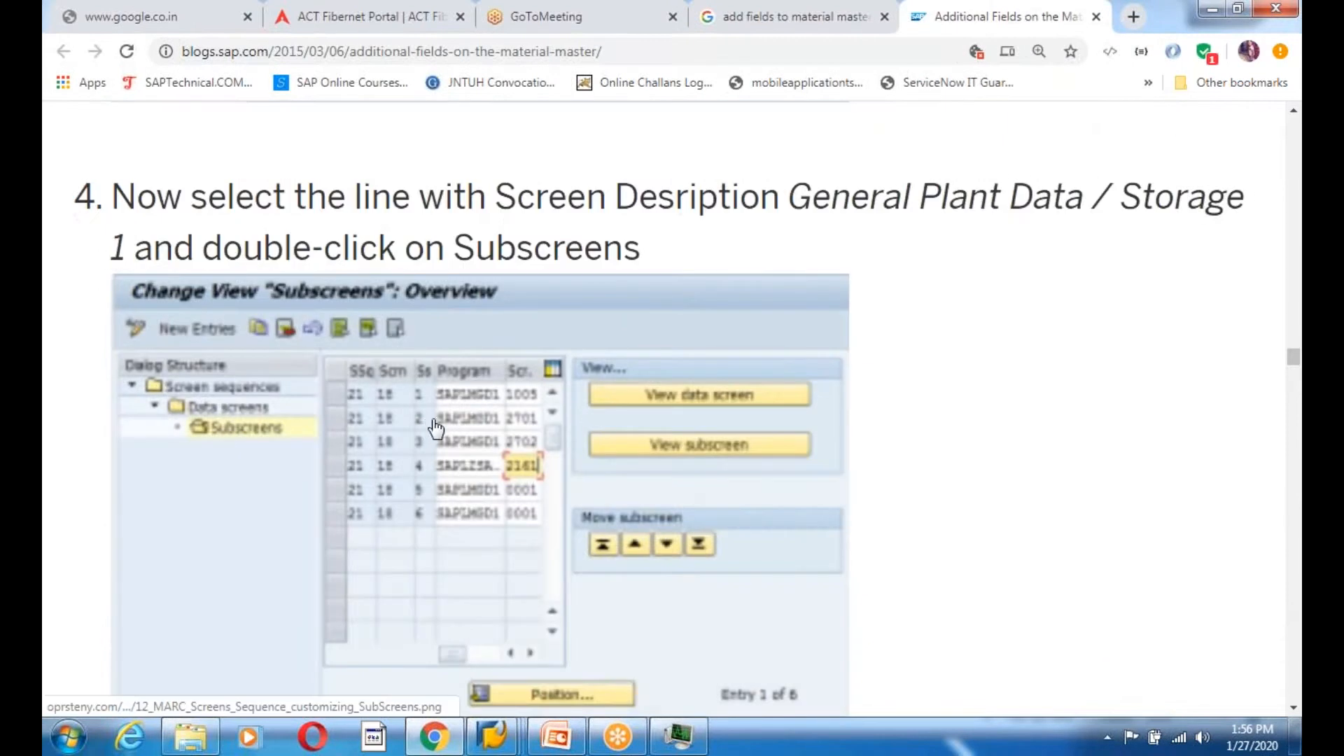
Following the blog's subscreen order, move the SAPLZED… subscreen 2161 down one place to position 4
key(alt+Tab)
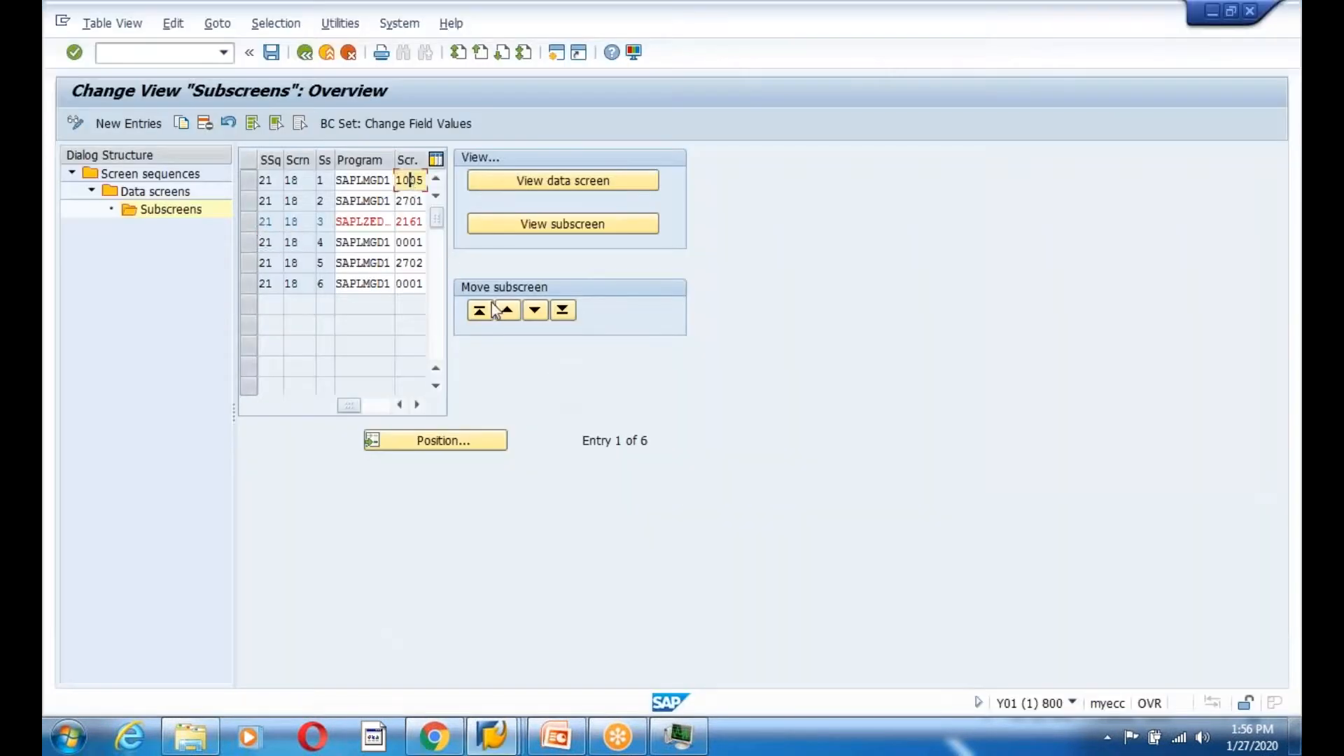
key(alt+Tab)
key(alt+Tab)
key(alt+Tab)
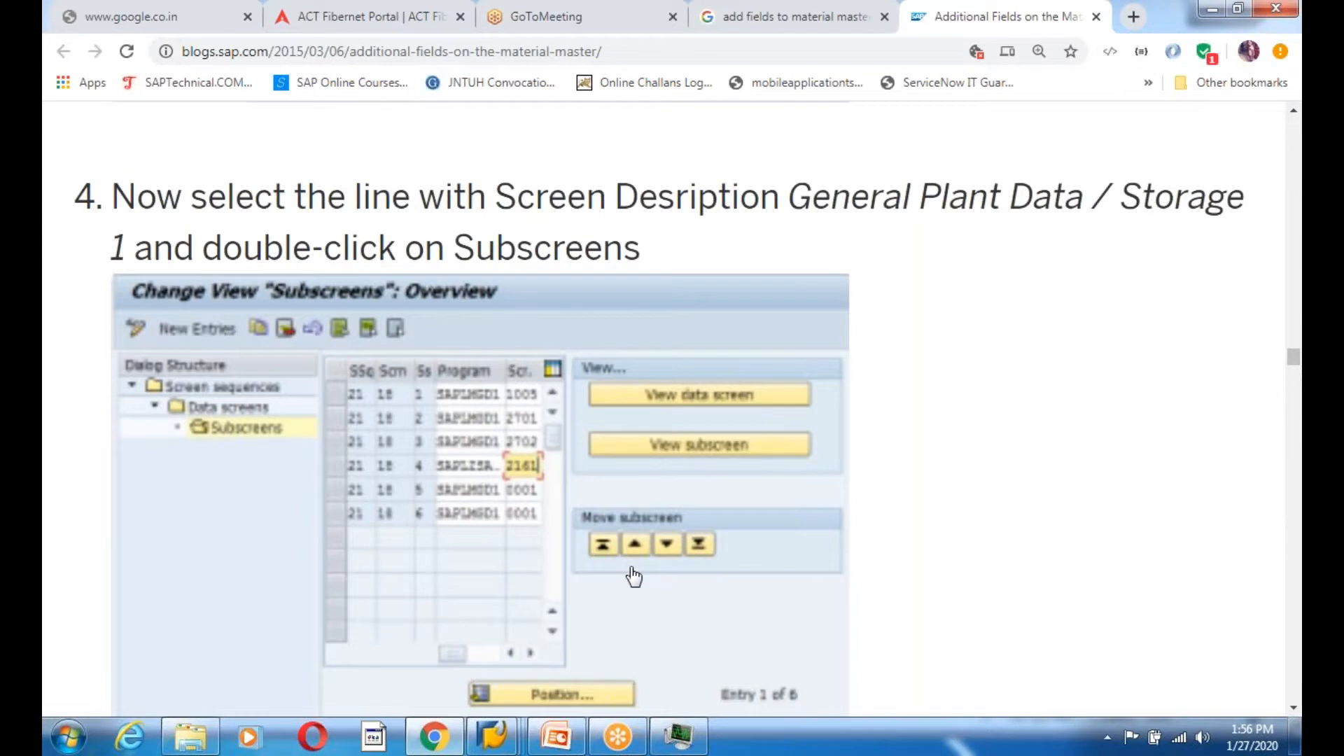
key(alt+Tab)
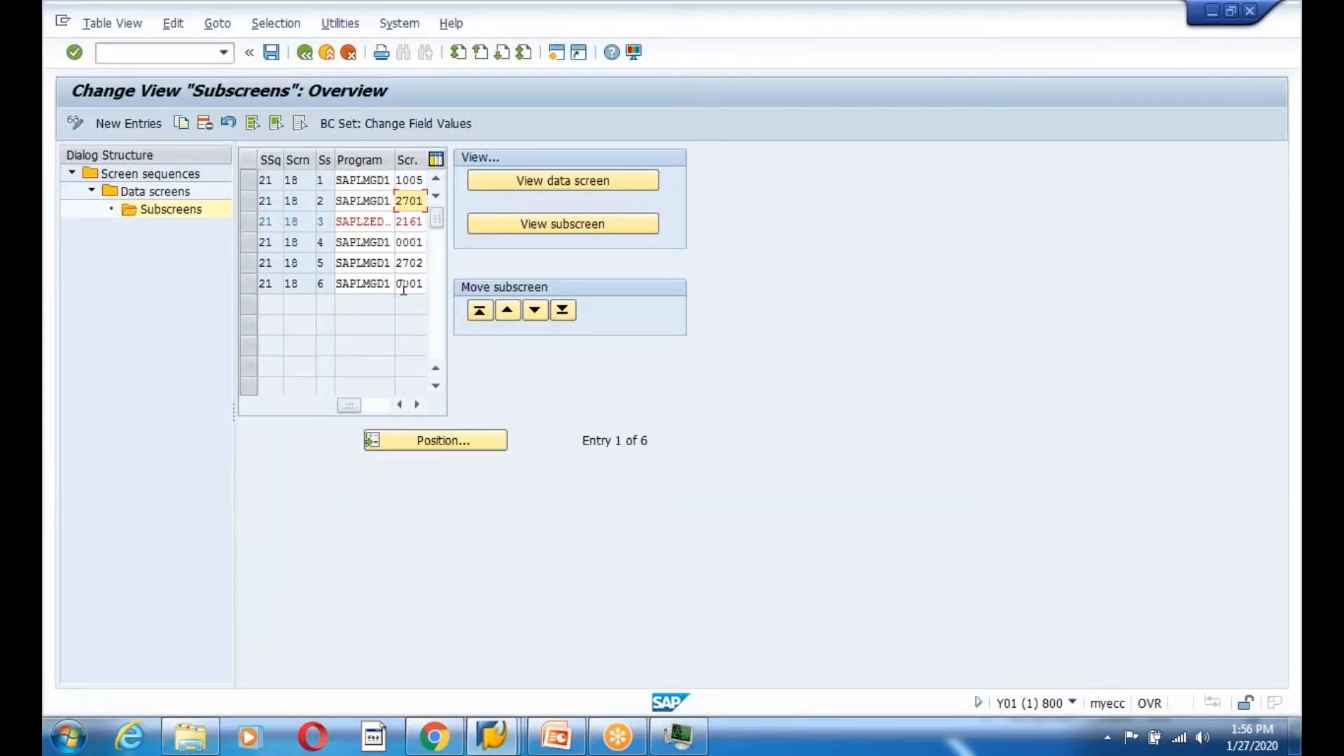
click(385, 223)
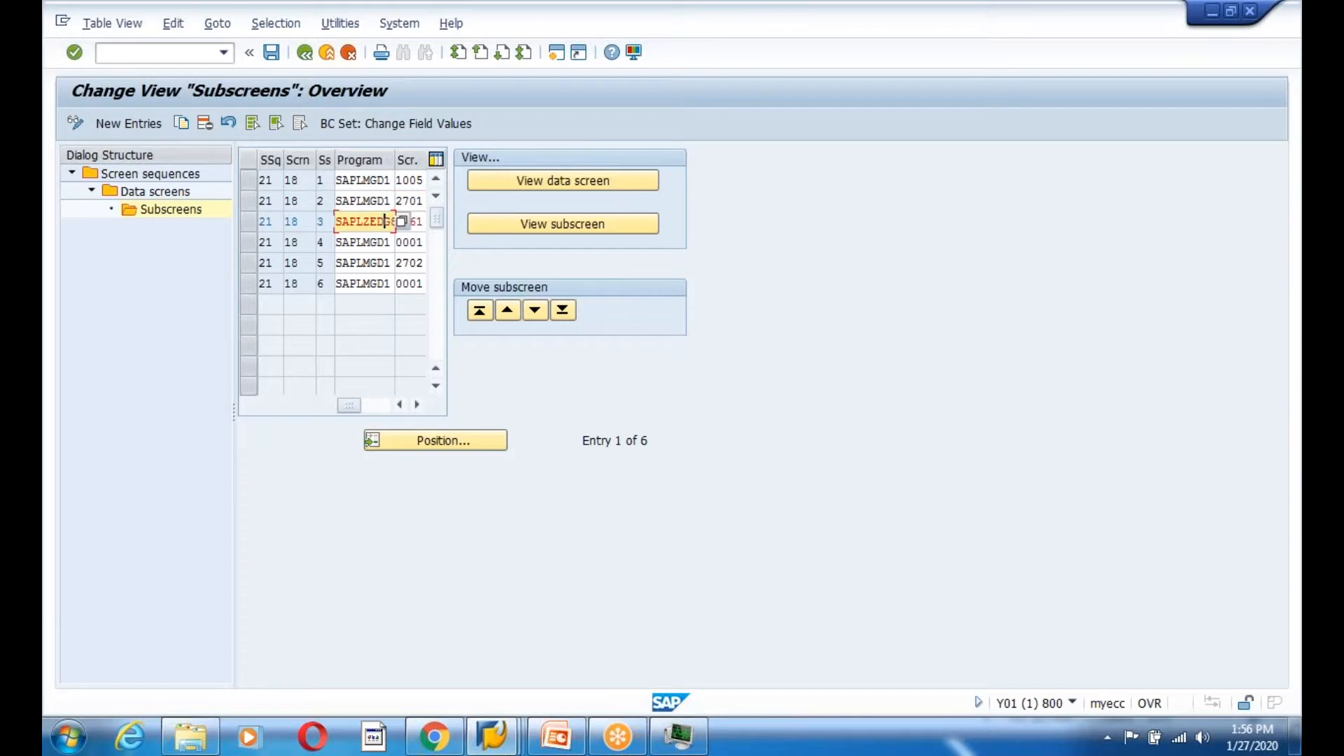
click(248, 222)
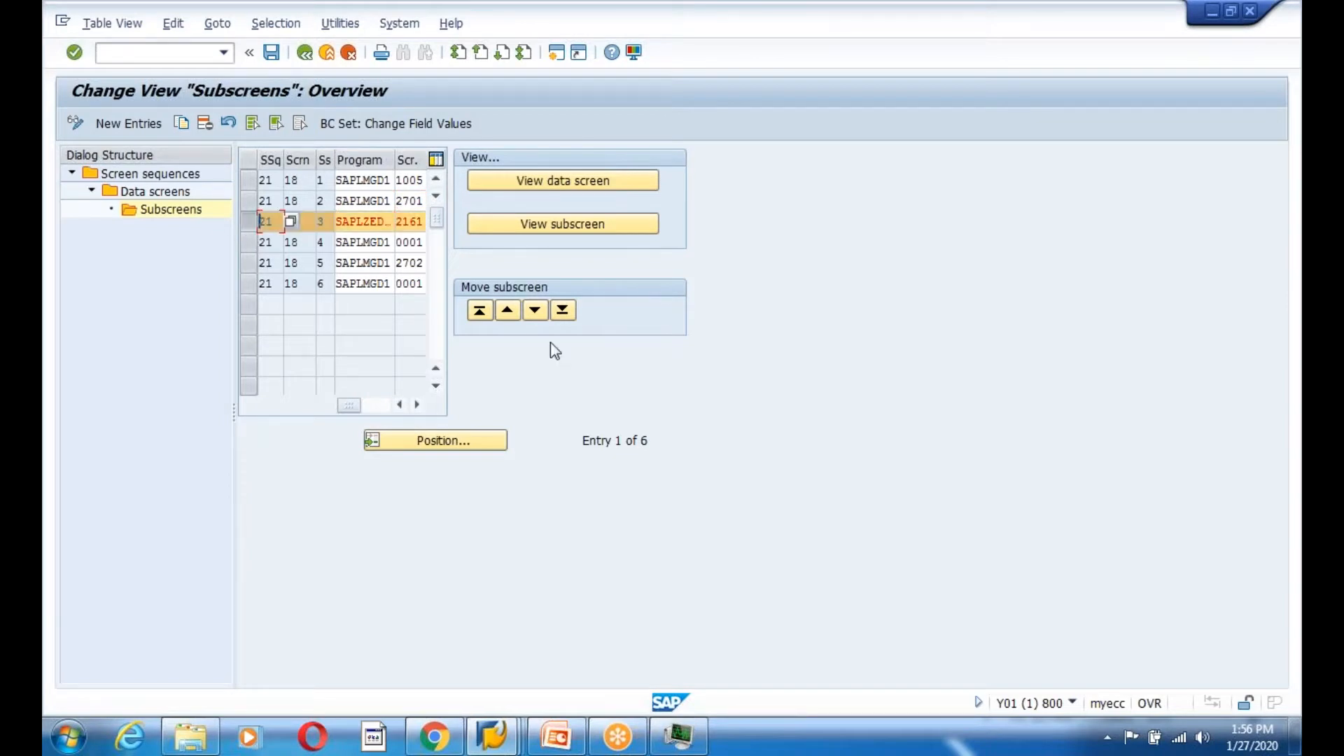
click(534, 310)
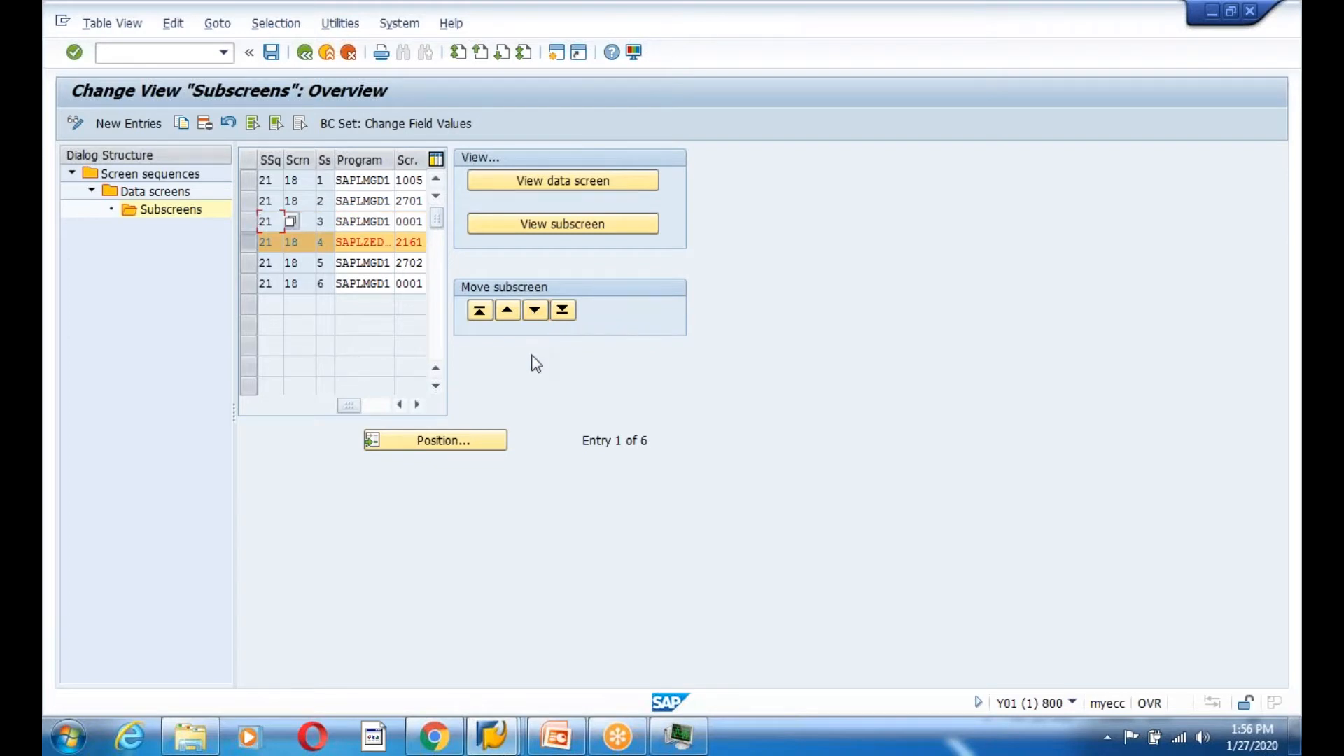
Move the SAPLMGD1 subscreen 2702 up two places to position 3, matching the blog's order
click(249, 263)
click(508, 312)
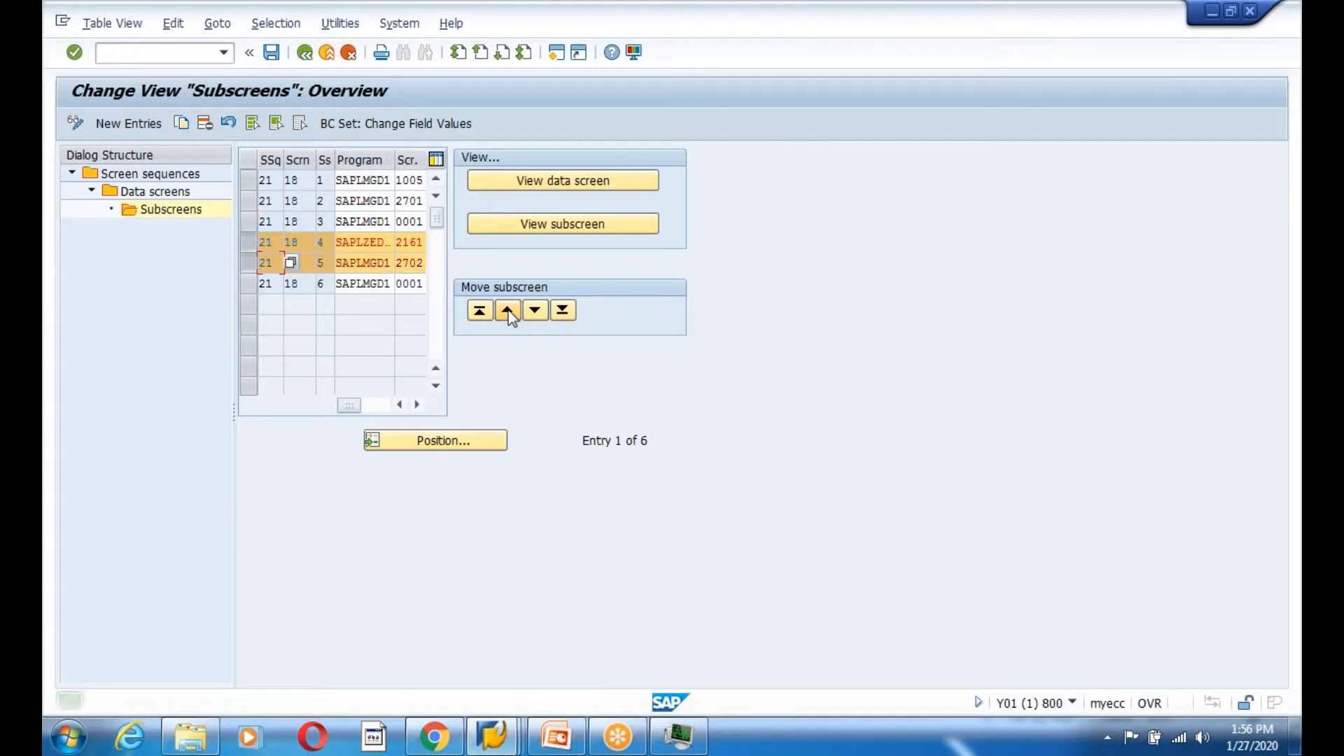
click(248, 243)
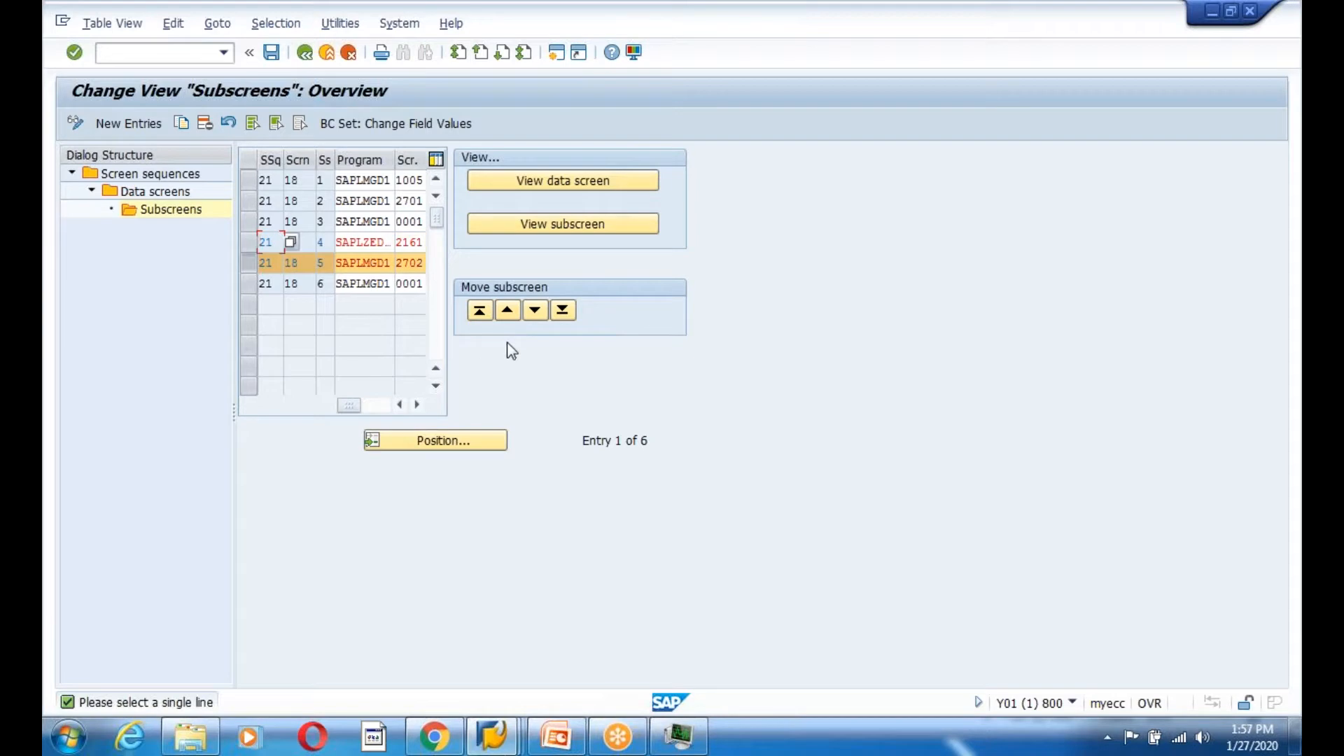
click(507, 312)
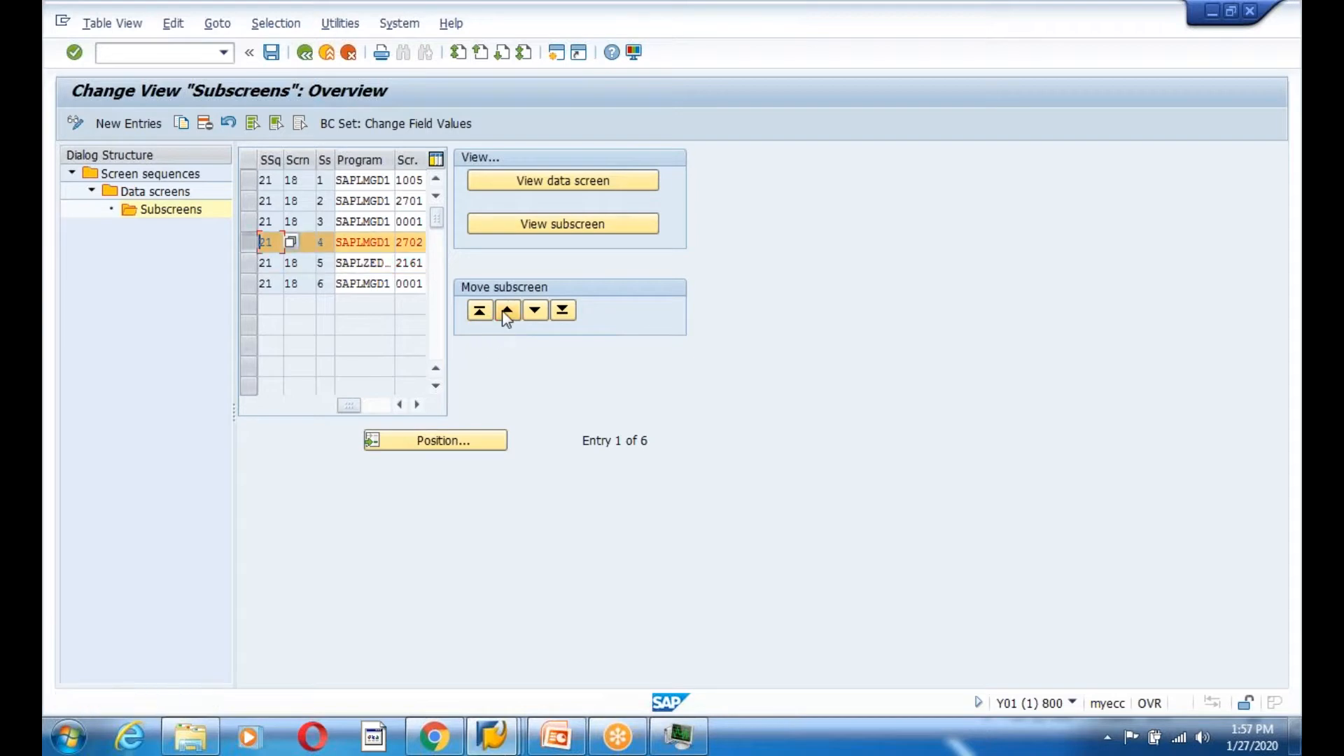
key(alt+Tab)
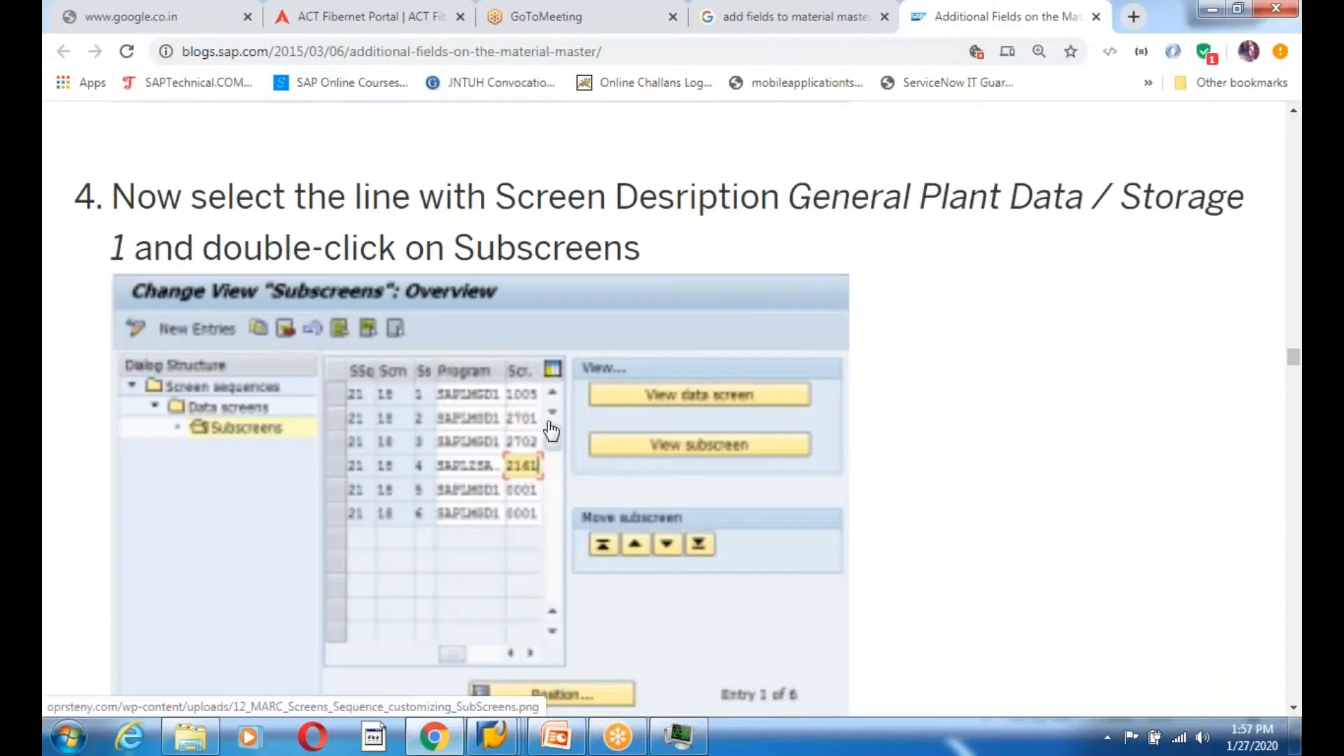
key(alt+Tab)
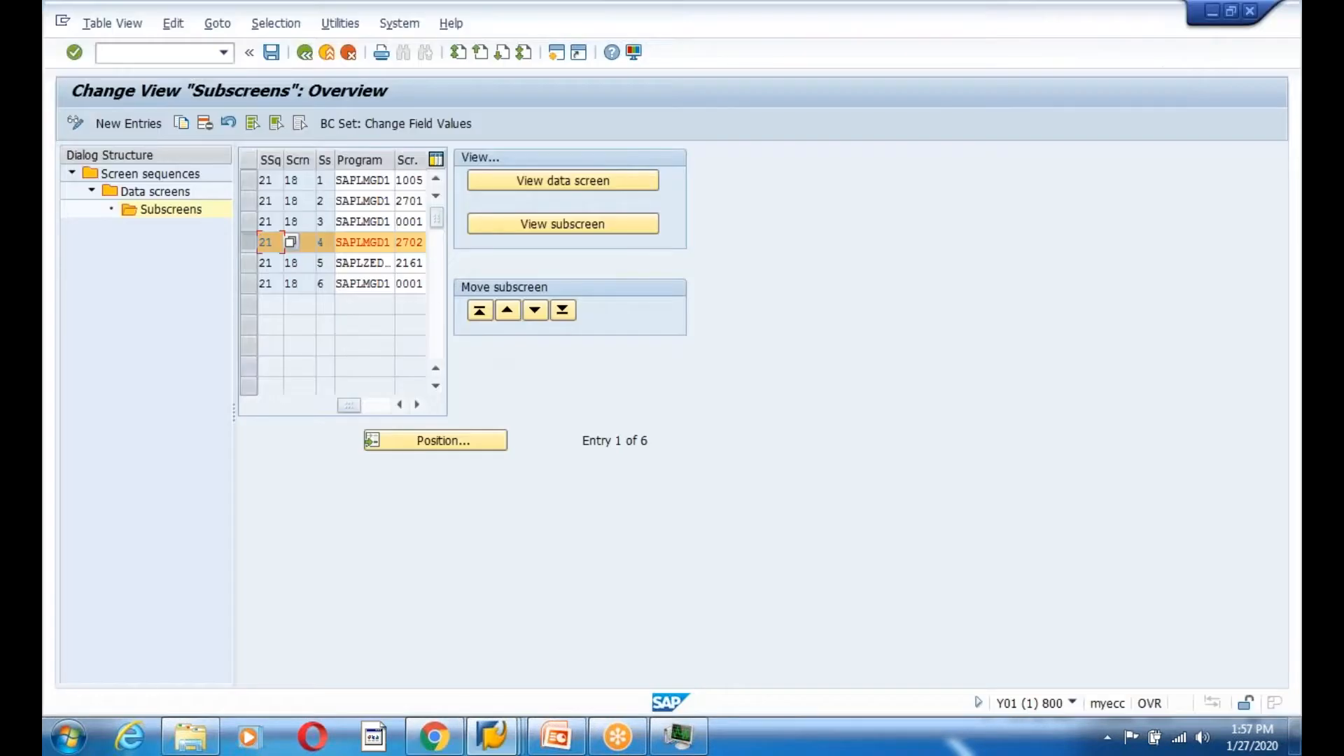
key(alt+Tab)
key(alt+Tab)
click(508, 310)
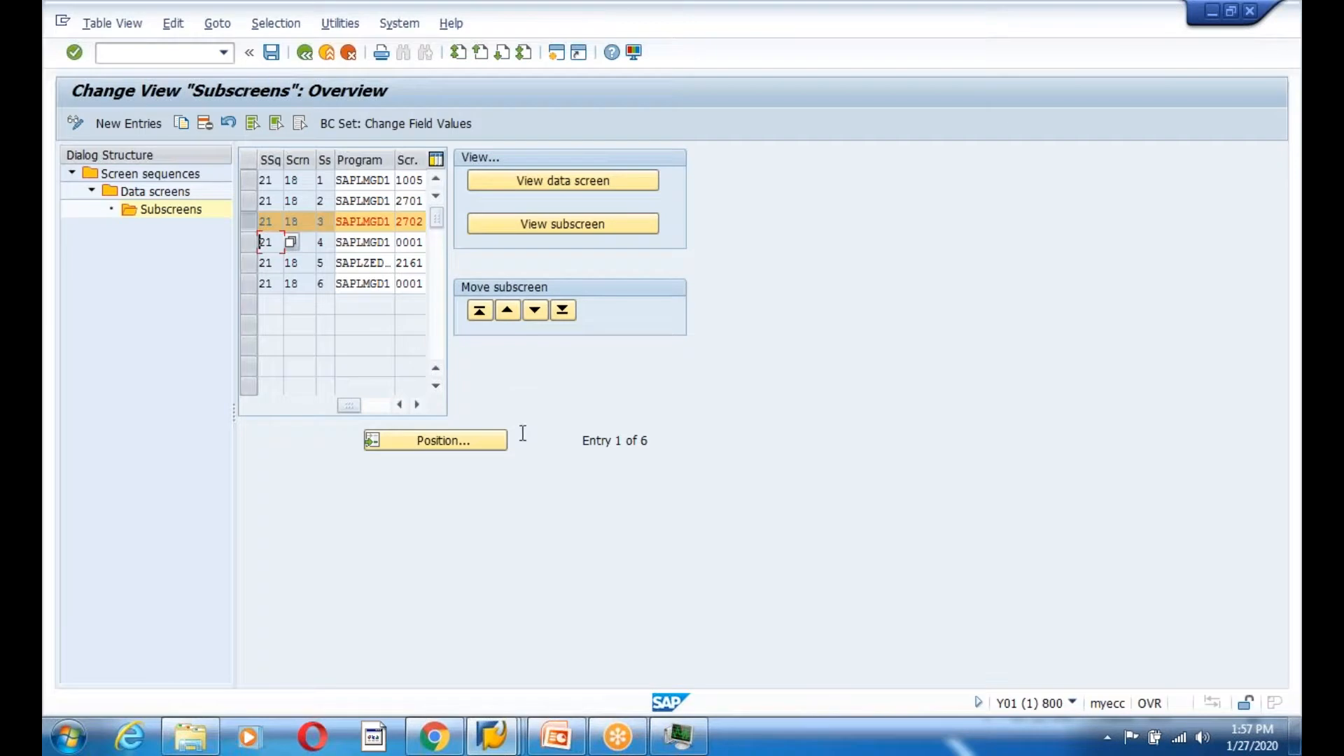
Move subscreen 2161 up one place to position 4 and save the sequence to customizing request Y01K900532
key(alt+Tab)
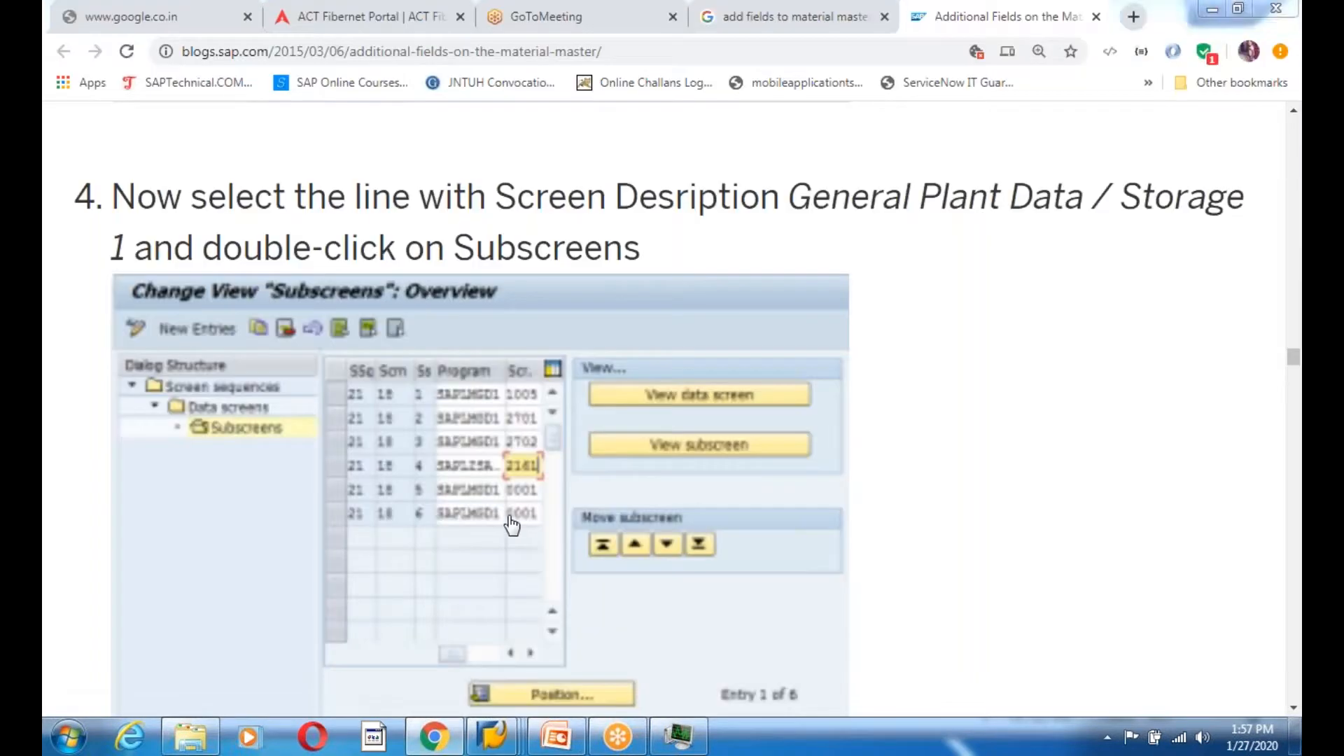
key(alt+Tab)
click(250, 265)
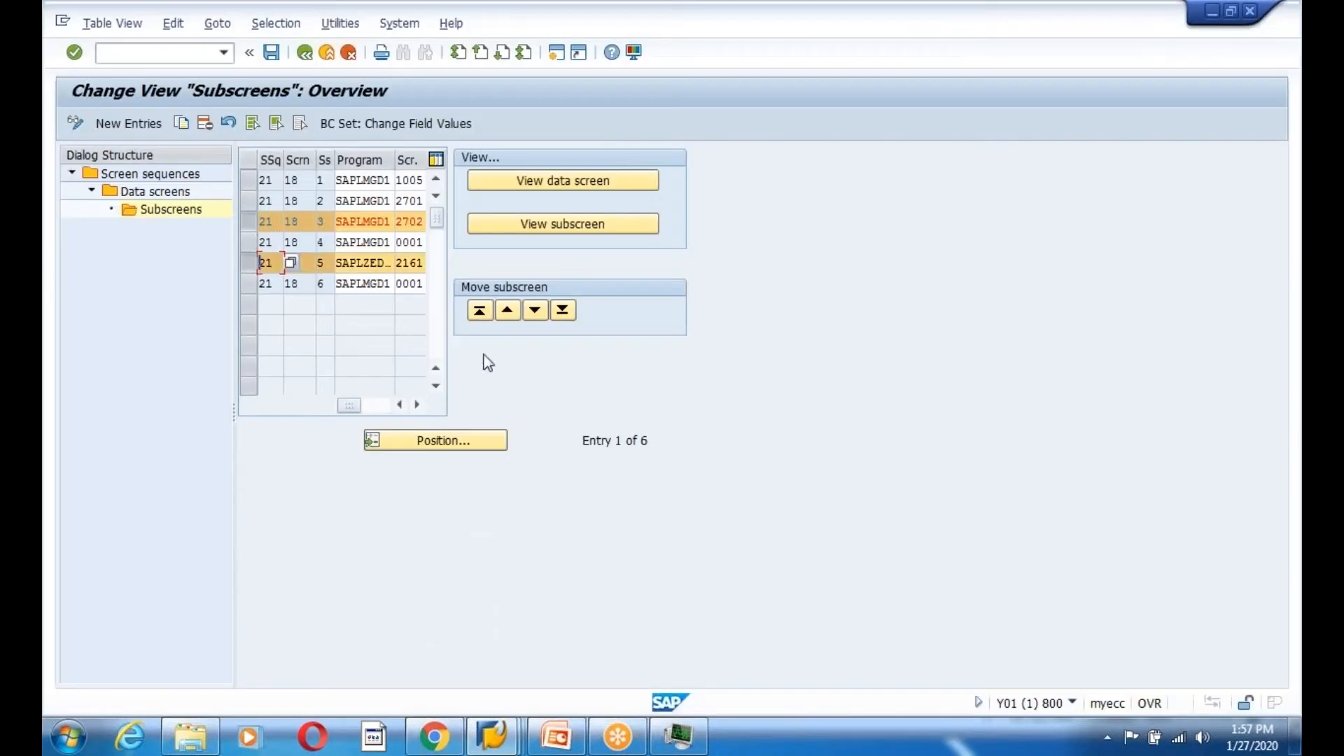
click(507, 312)
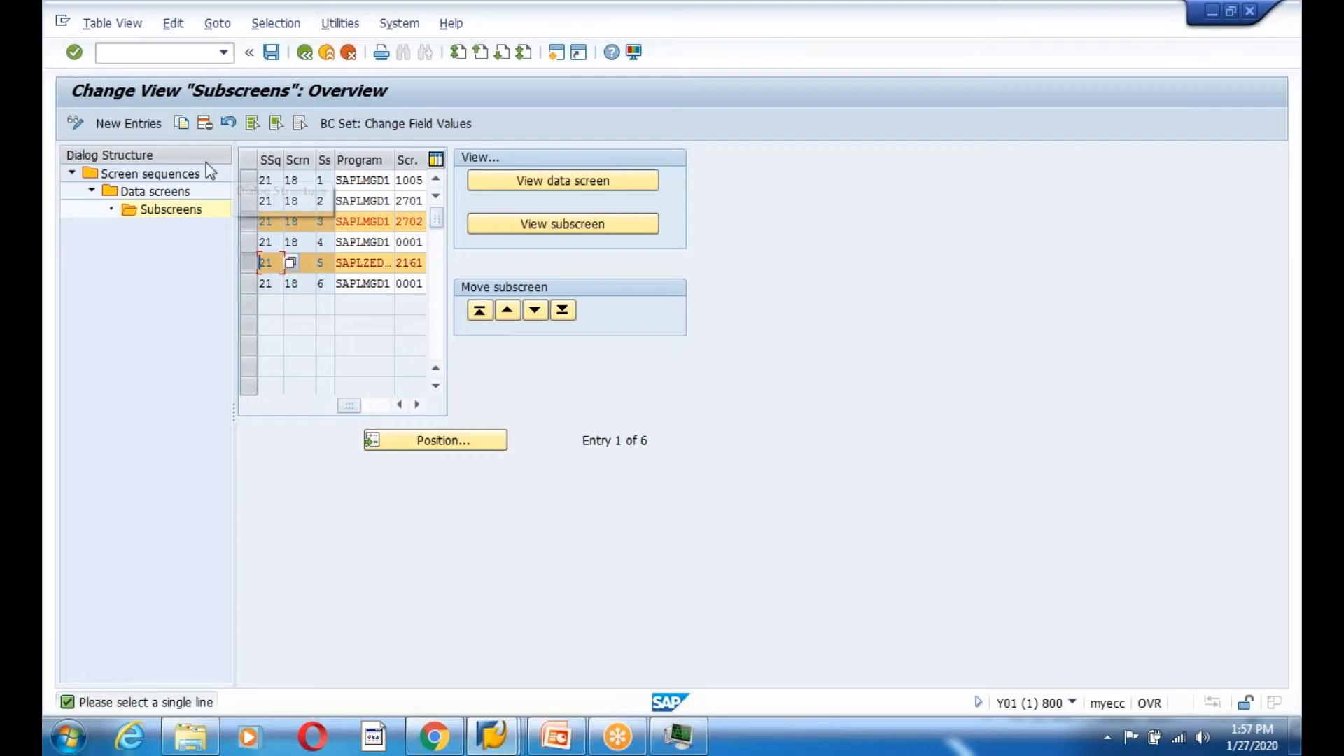
click(252, 220)
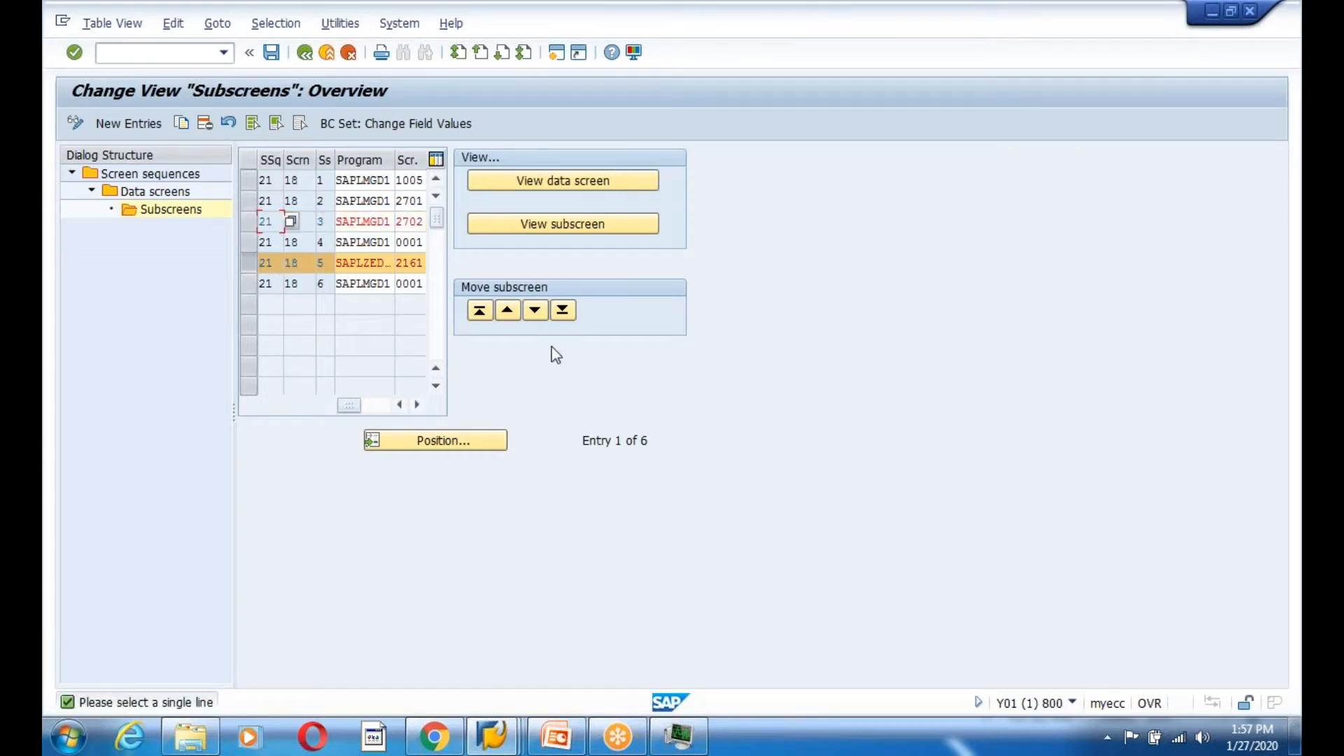
click(508, 310)
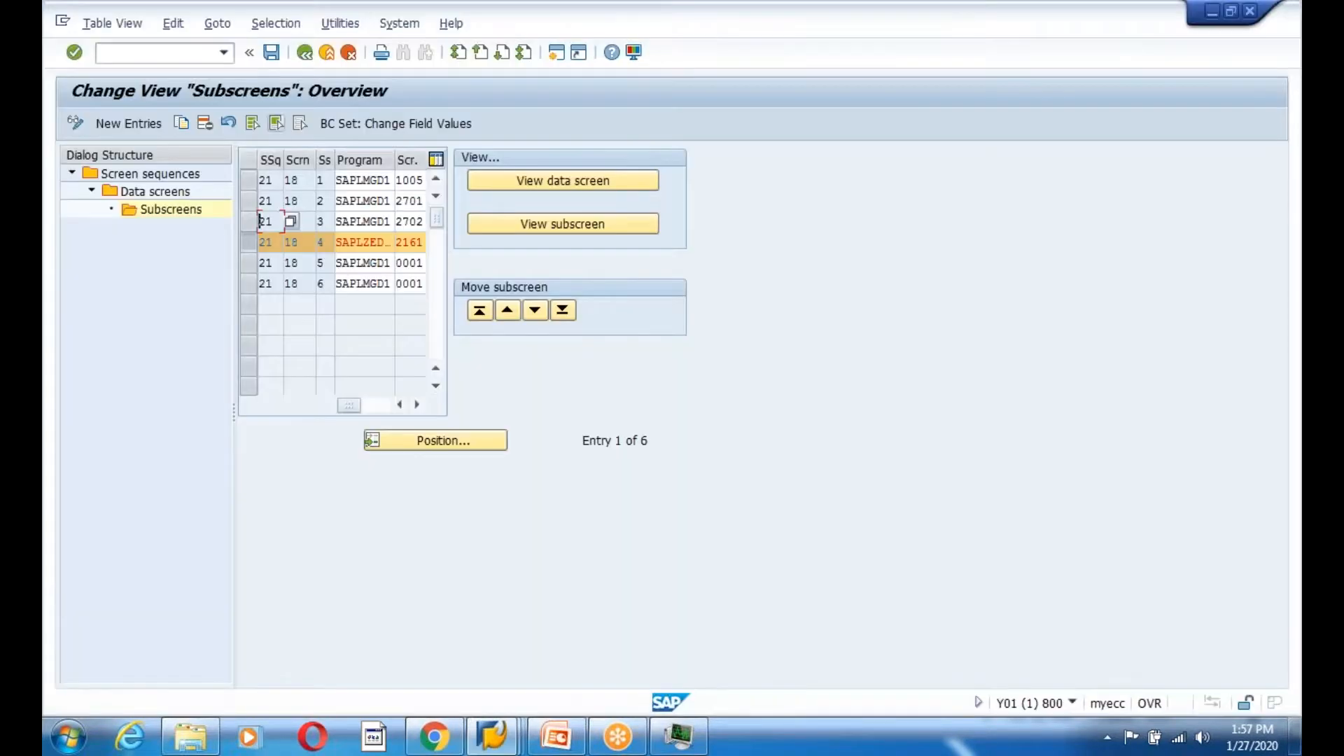
click(271, 51)
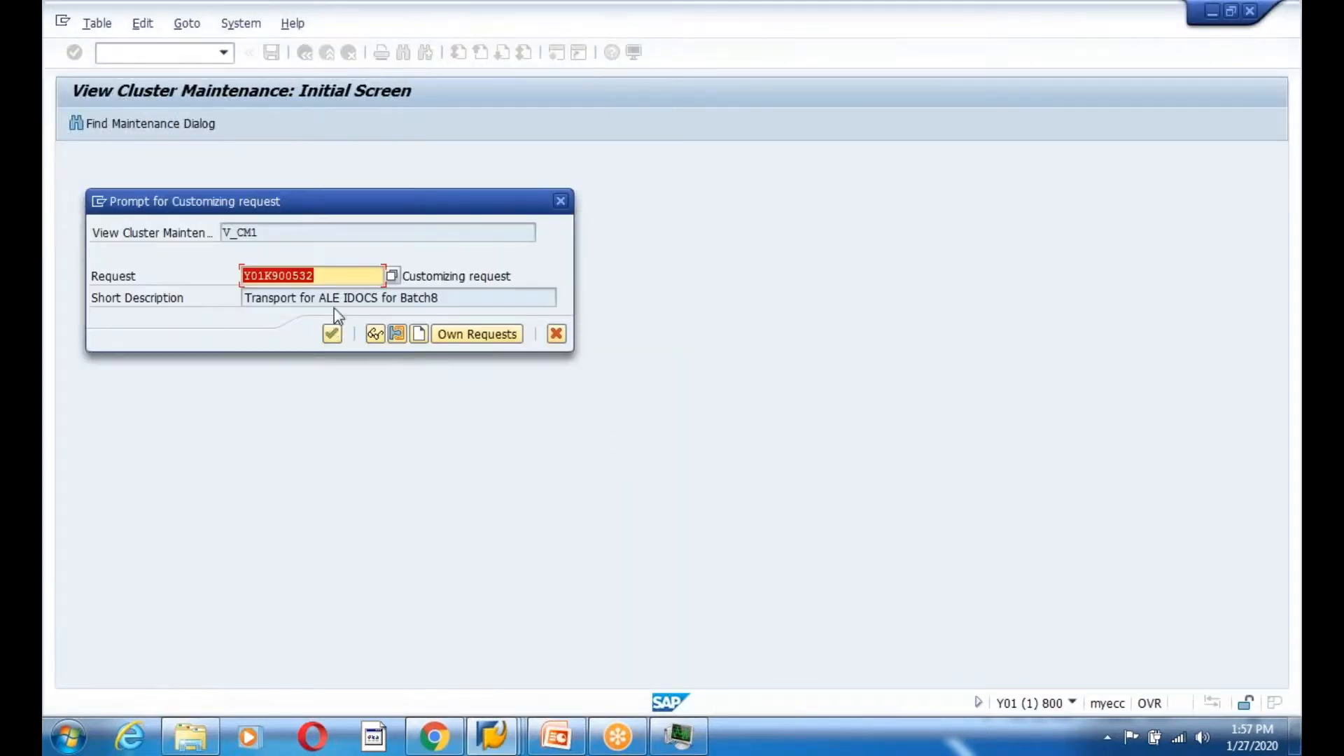
click(331, 334)
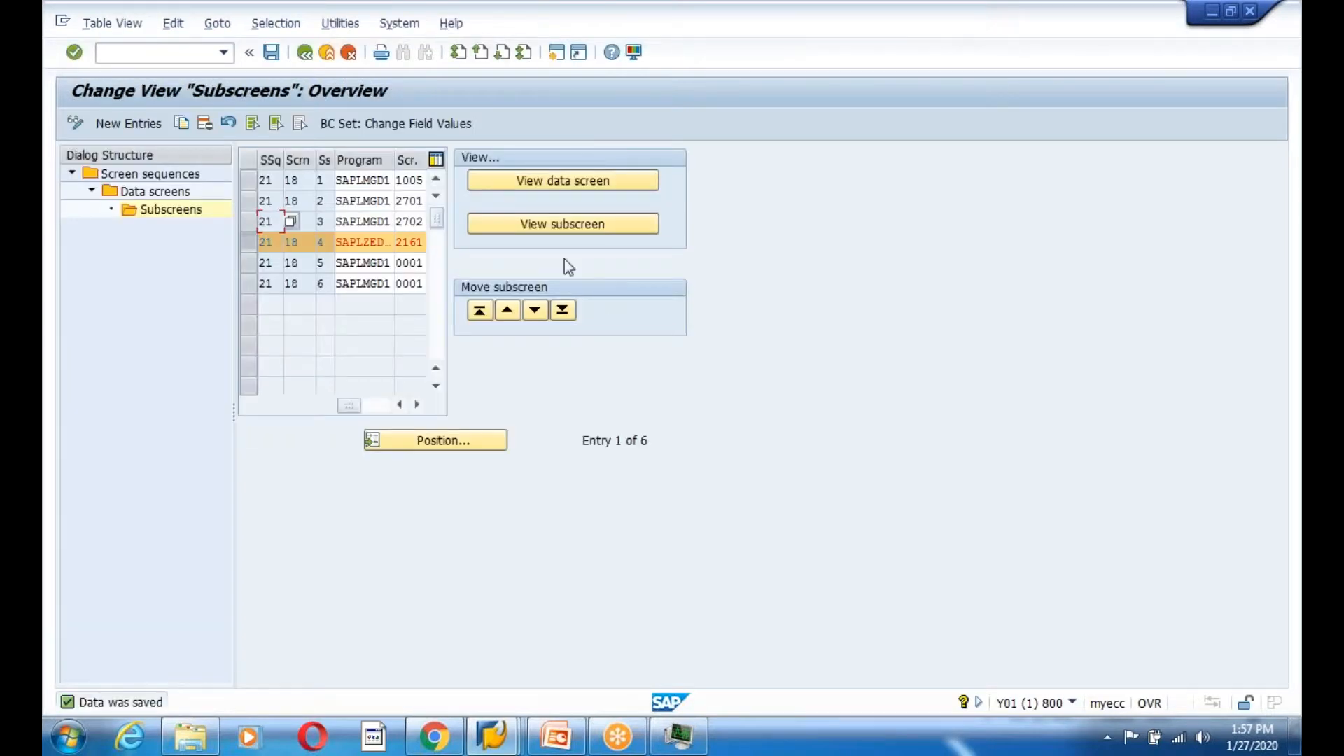
Preview the data screen, check the Processing Status field in the lower General data group, and return to the subscreens overview
click(560, 182)
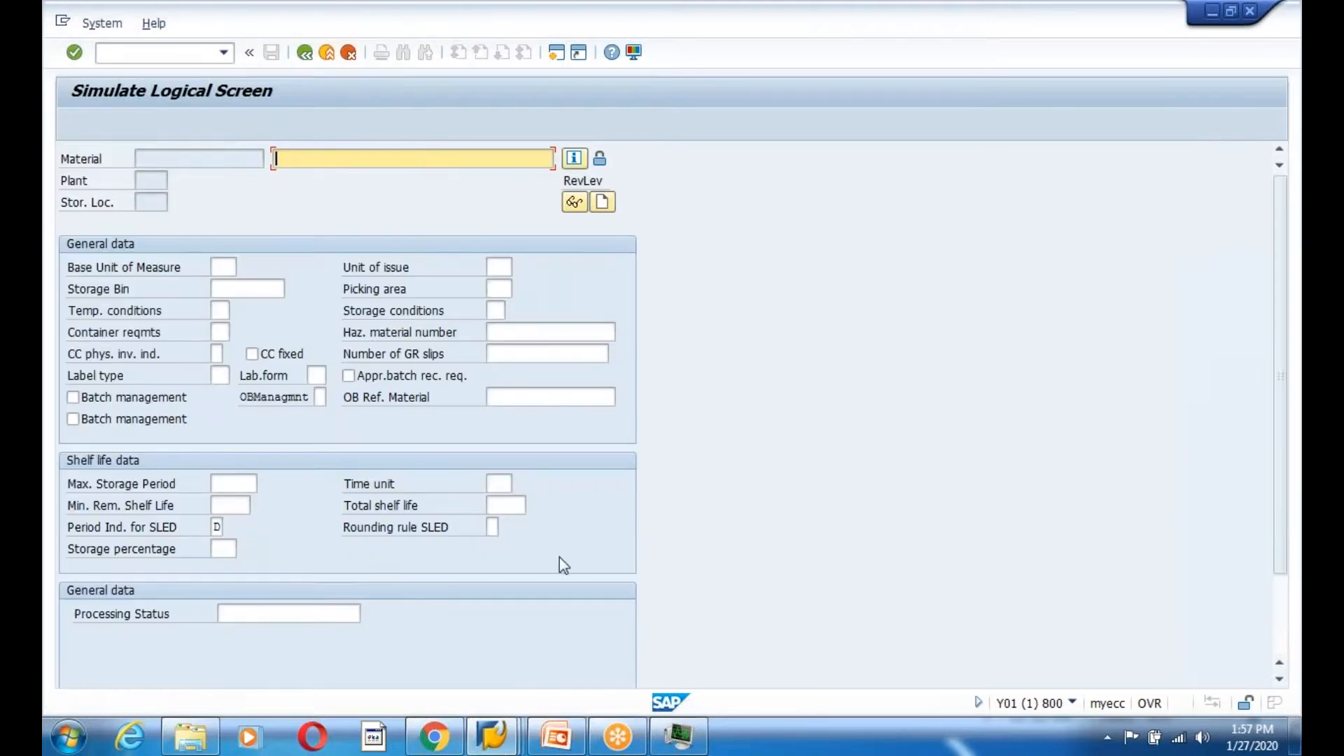
scroll(597, 561, down, 3)
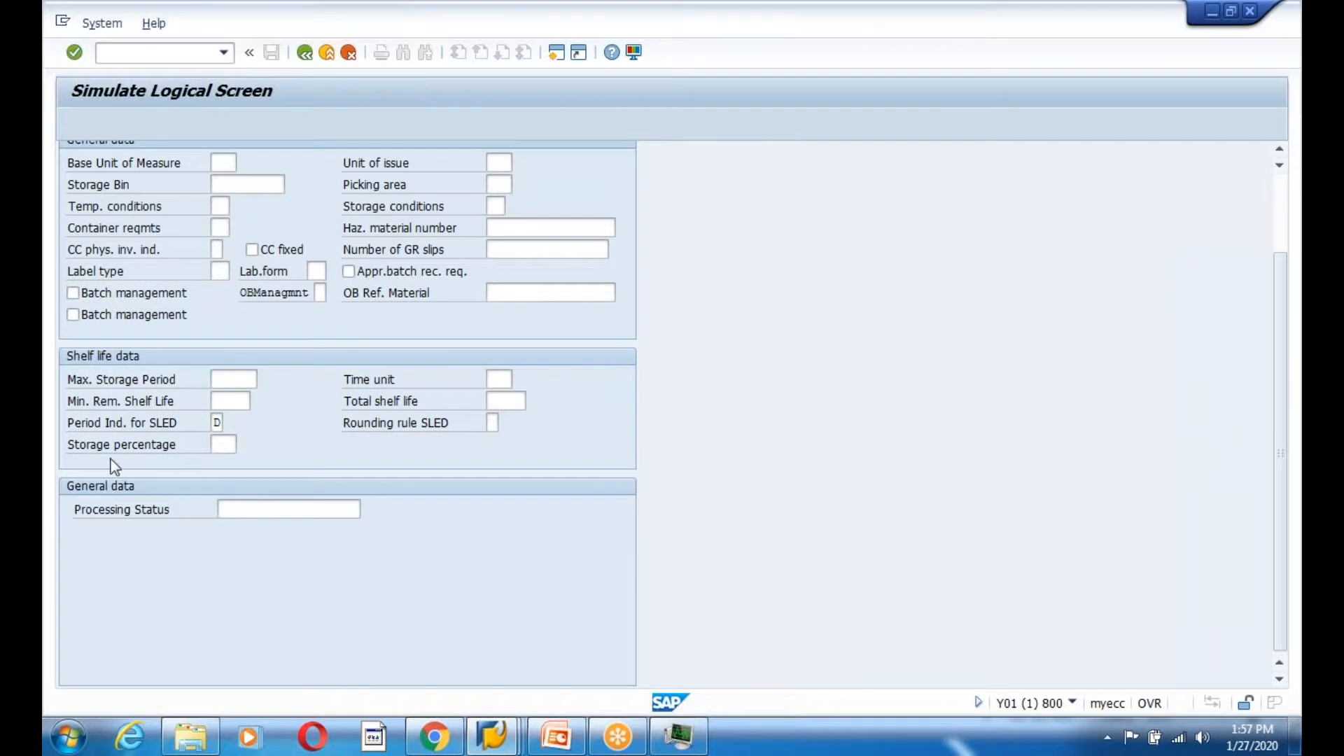
scroll(426, 608, up, 1)
click(223, 554)
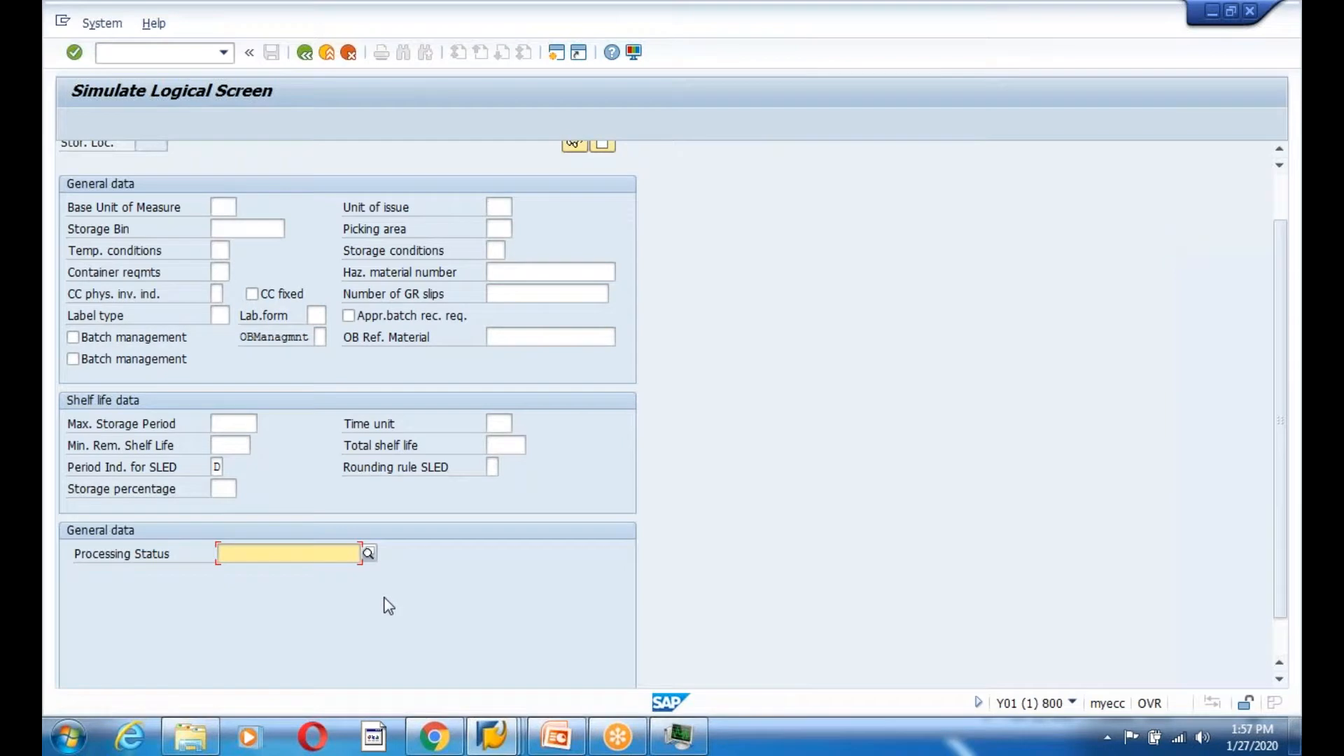
scroll(389, 607, up, 2)
click(327, 55)
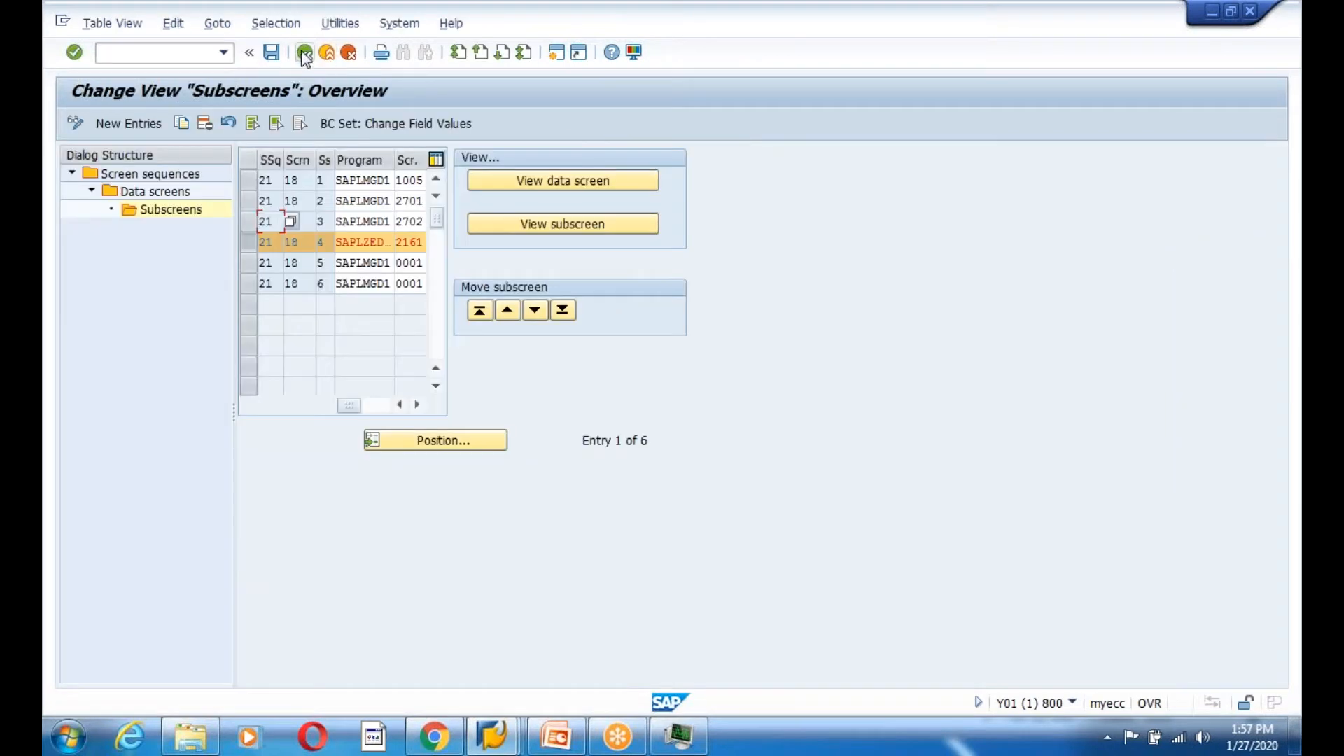
Exit the screen sequence customizing, run transaction mm01 and bring up the view selection with the preset Food industry sector and material type
click(305, 53)
click(304, 53)
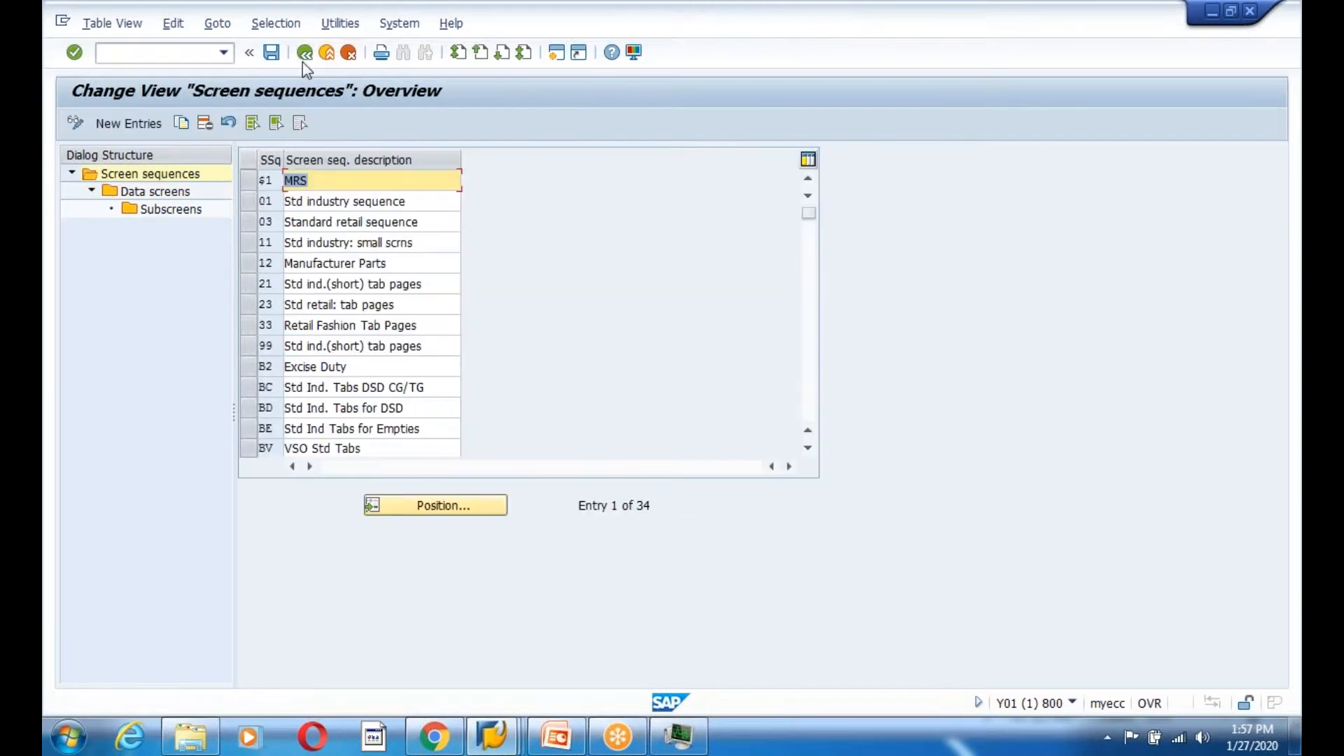
click(304, 54)
click(304, 54)
click(304, 53)
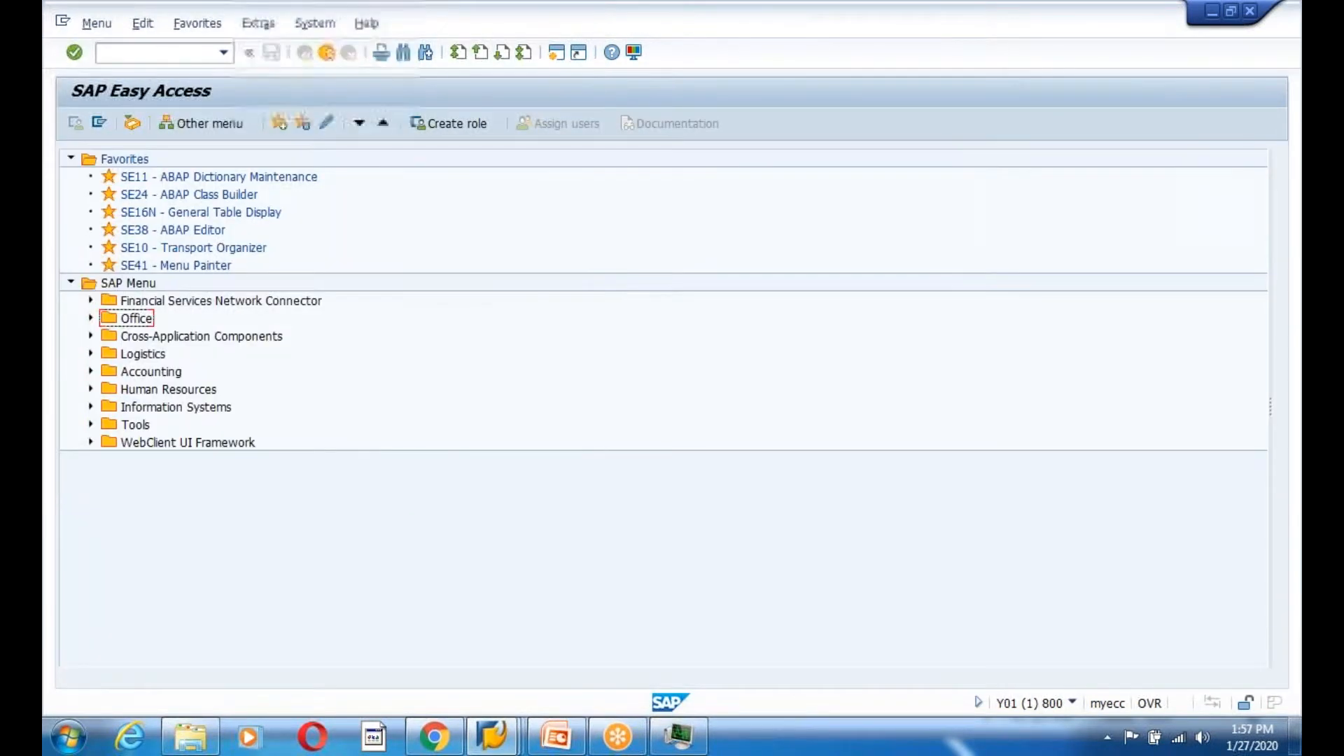
text(mm01)
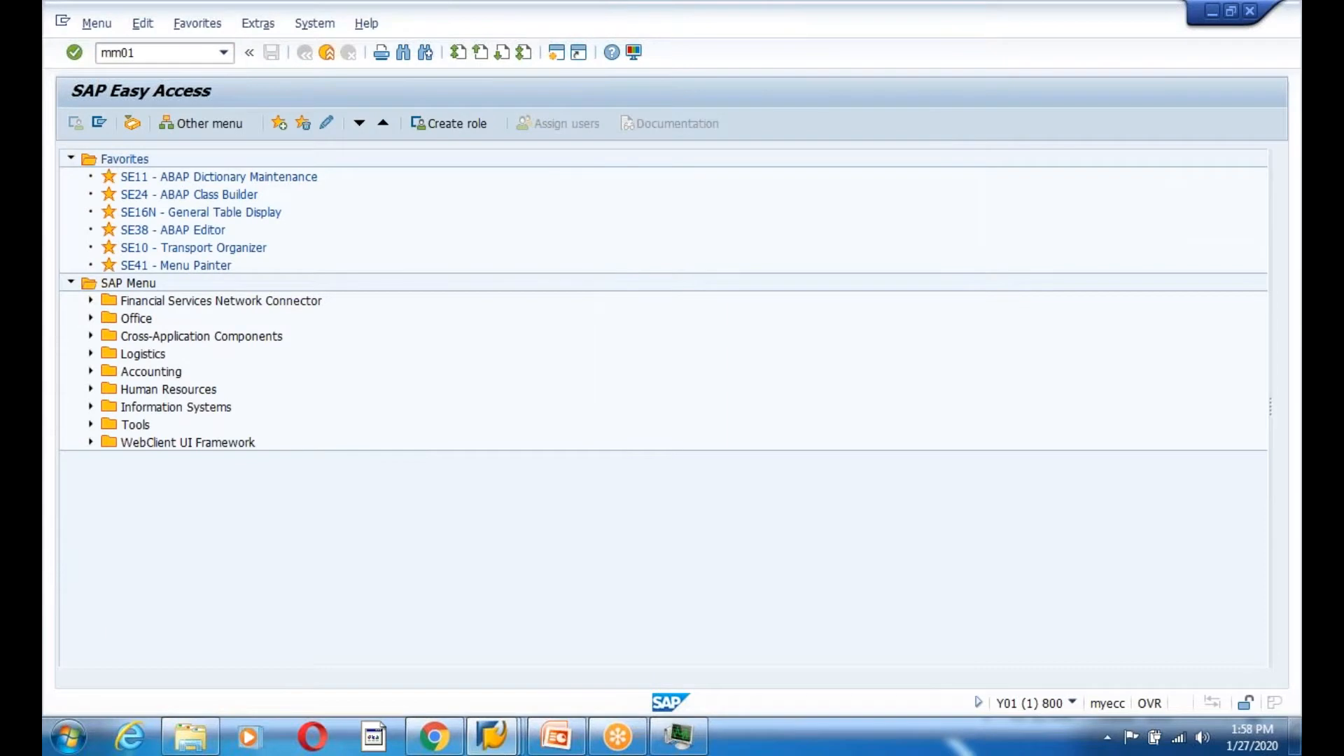
key(Return)
key(Return)
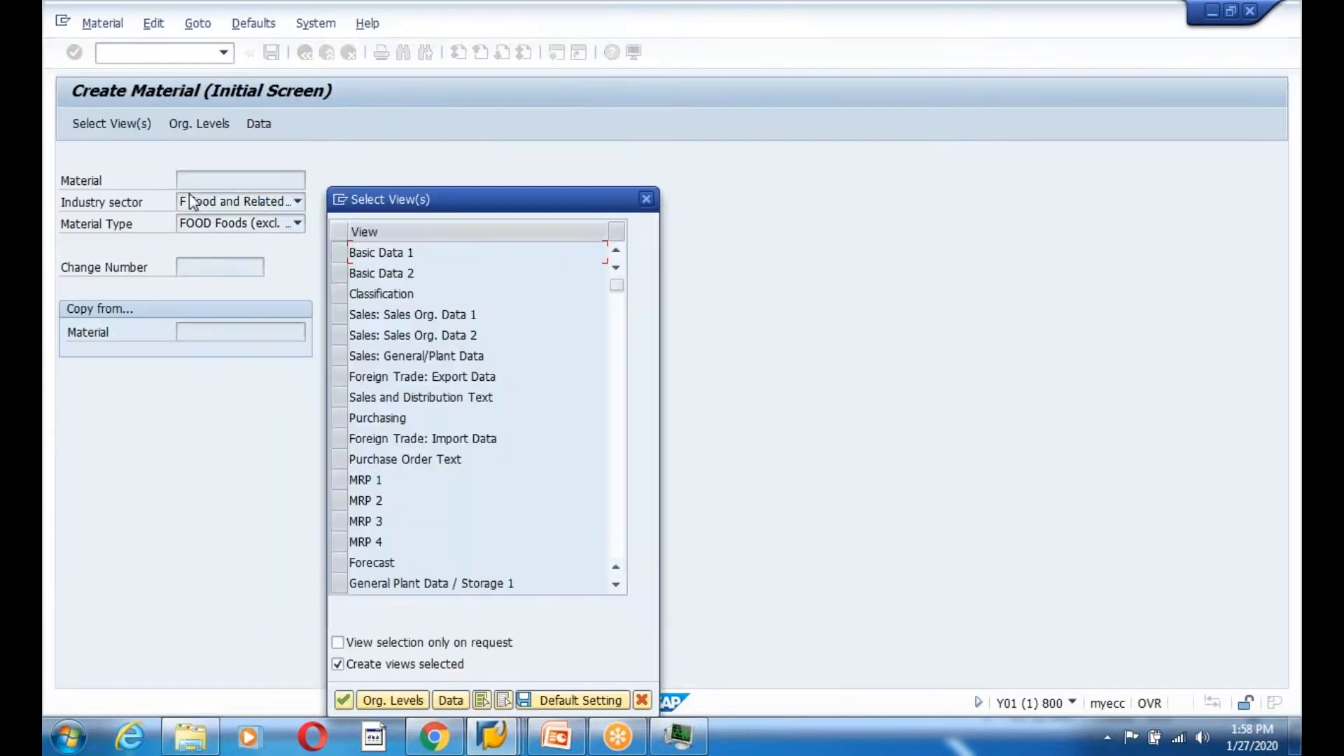
Select the views Basic Data 1, Basic Data 2 and General Plant Data / Storage 1 for the new material
click(339, 254)
click(339, 273)
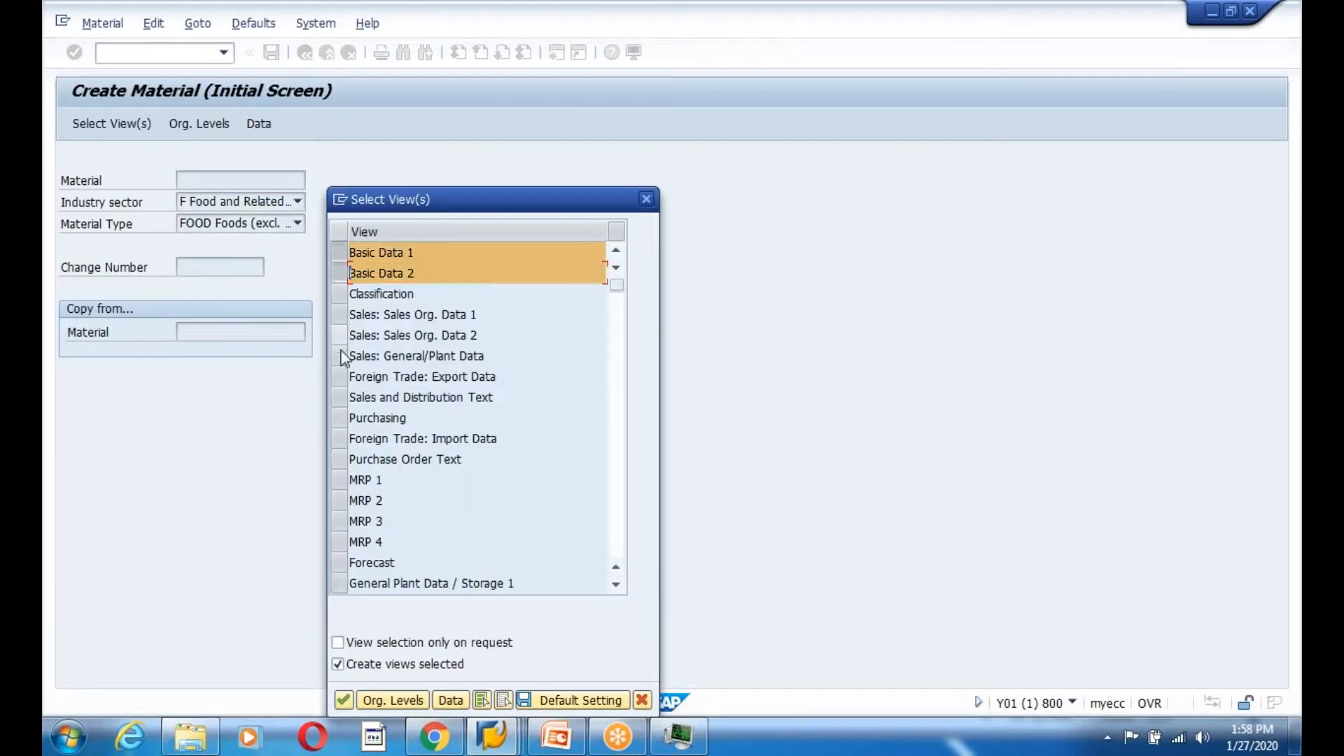
click(339, 588)
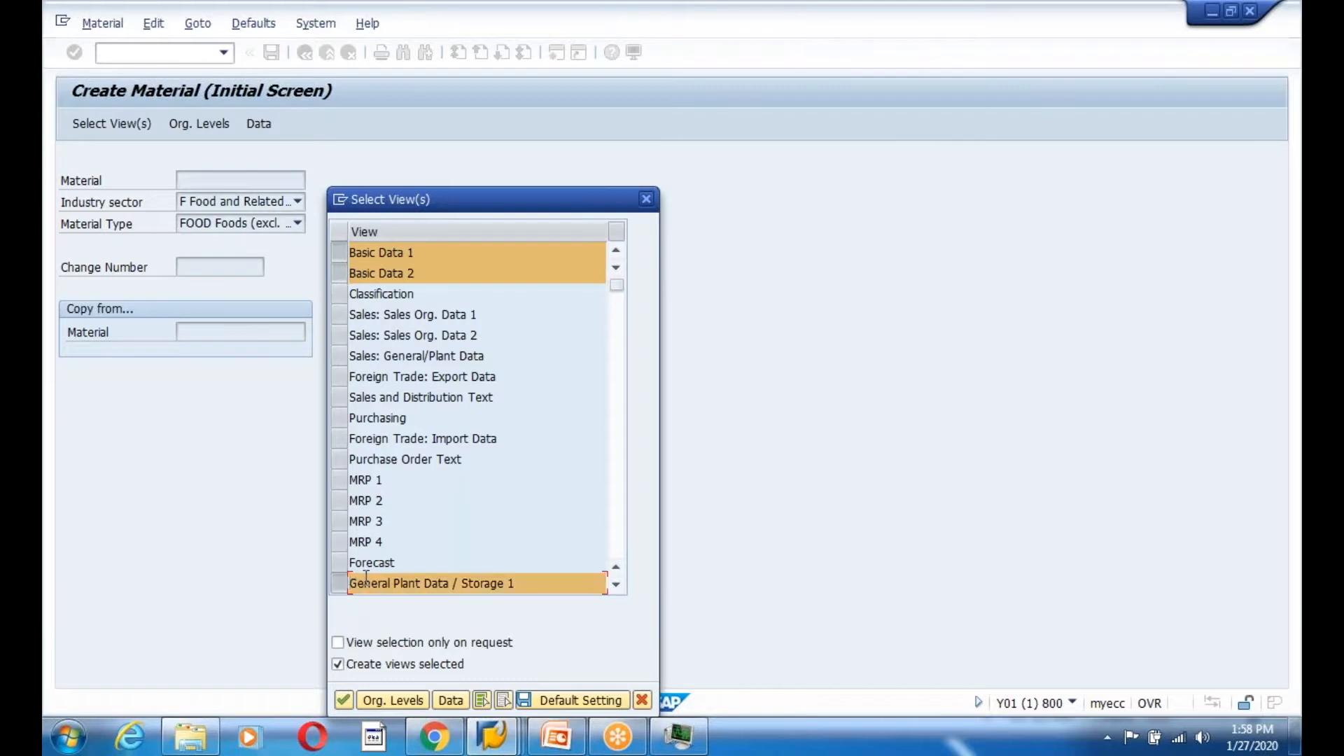
key(Return)
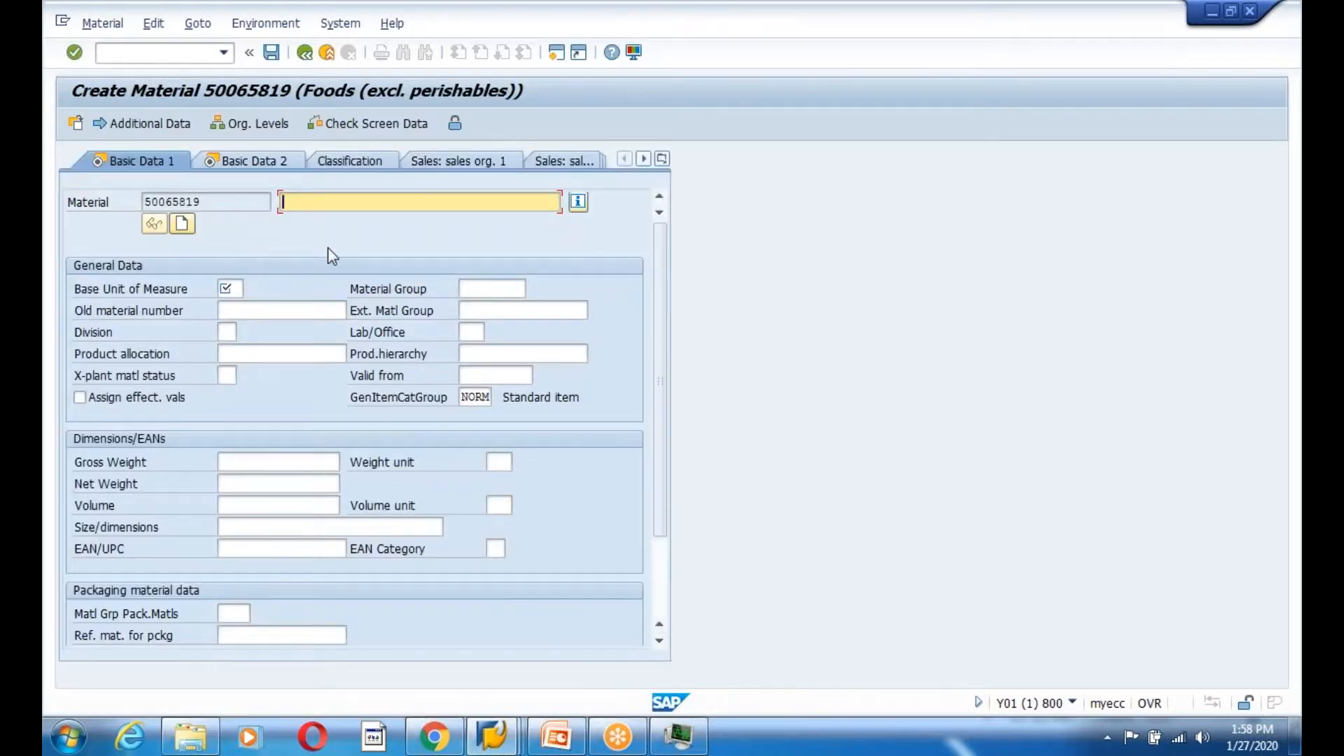
Enter the material description IDOC EXTENSION MATERIAL and set the base unit of measure to KG
click(357, 220)
click(227, 289)
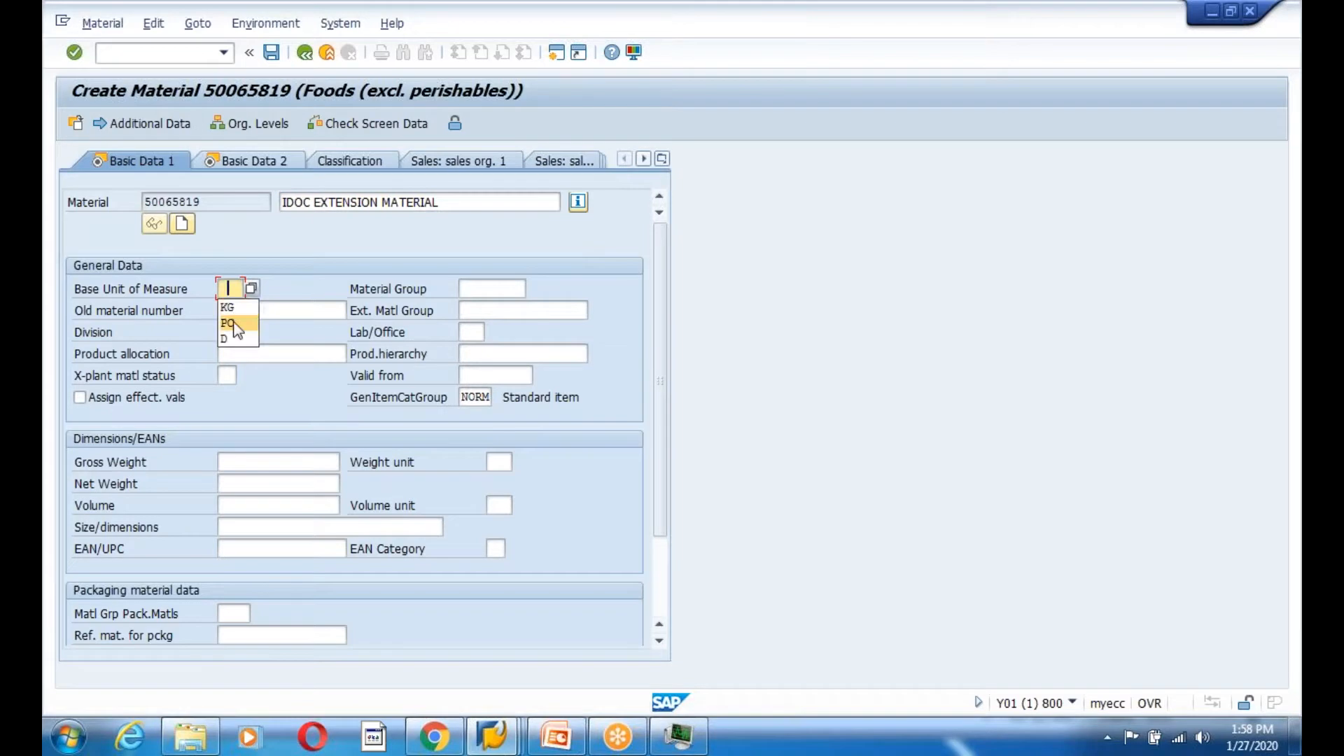
click(238, 327)
Set the gross weight and net weight to 1 with KG as the weight unit
click(250, 464)
text(1)
click(249, 483)
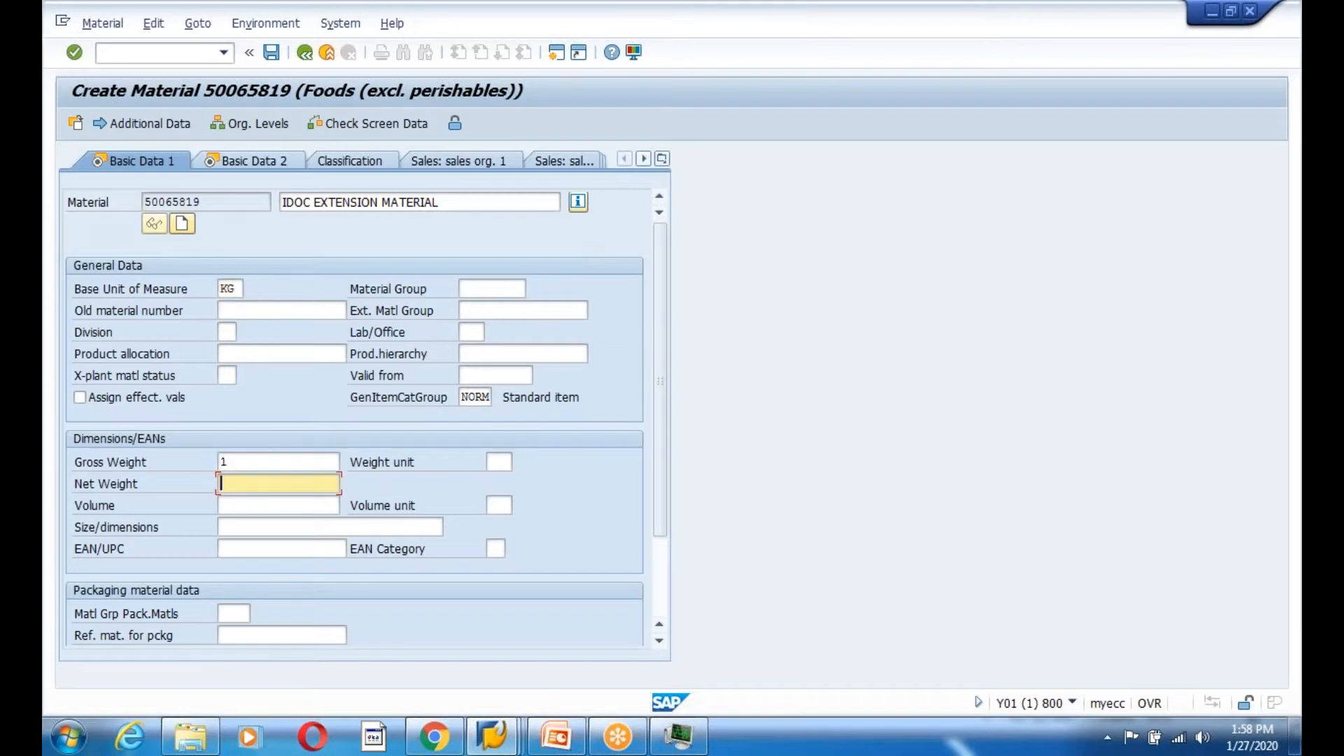
text(1)
click(498, 462)
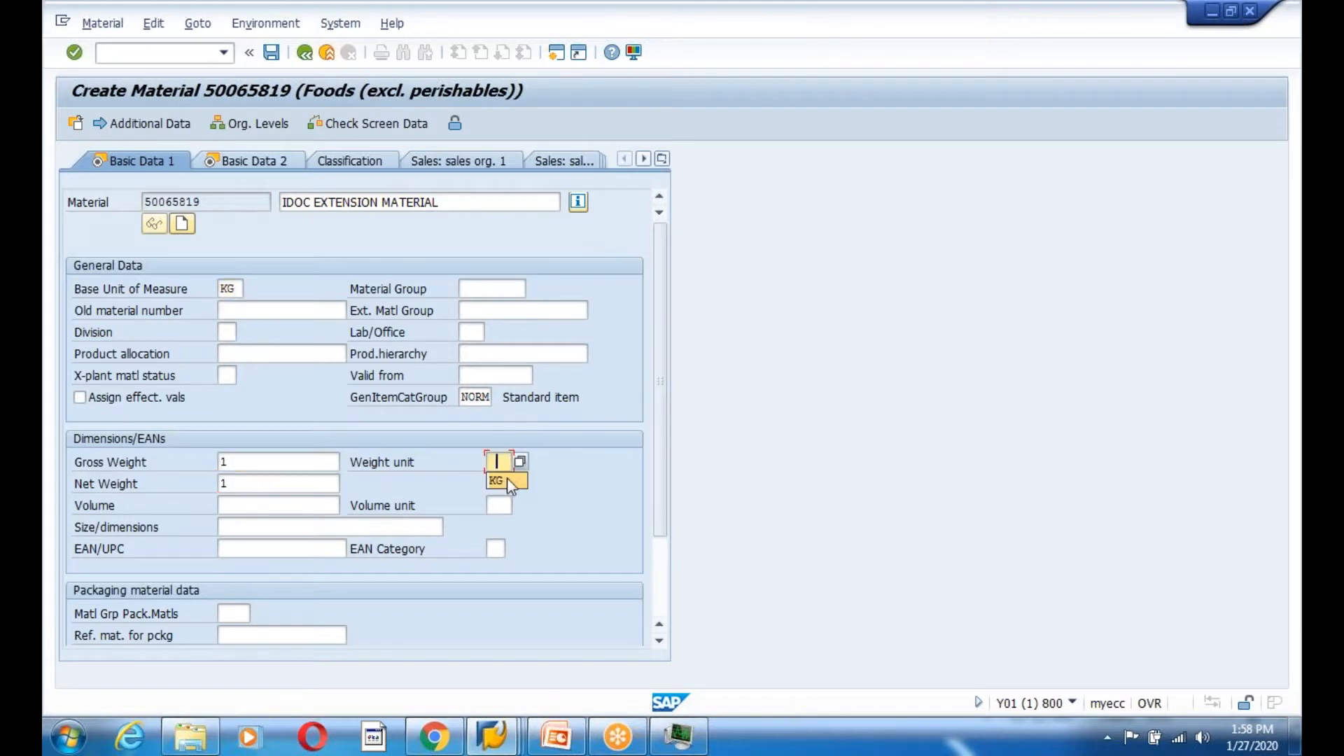
click(507, 478)
Open the material's Plant data / stor. 1 view and examine its fields
click(663, 159)
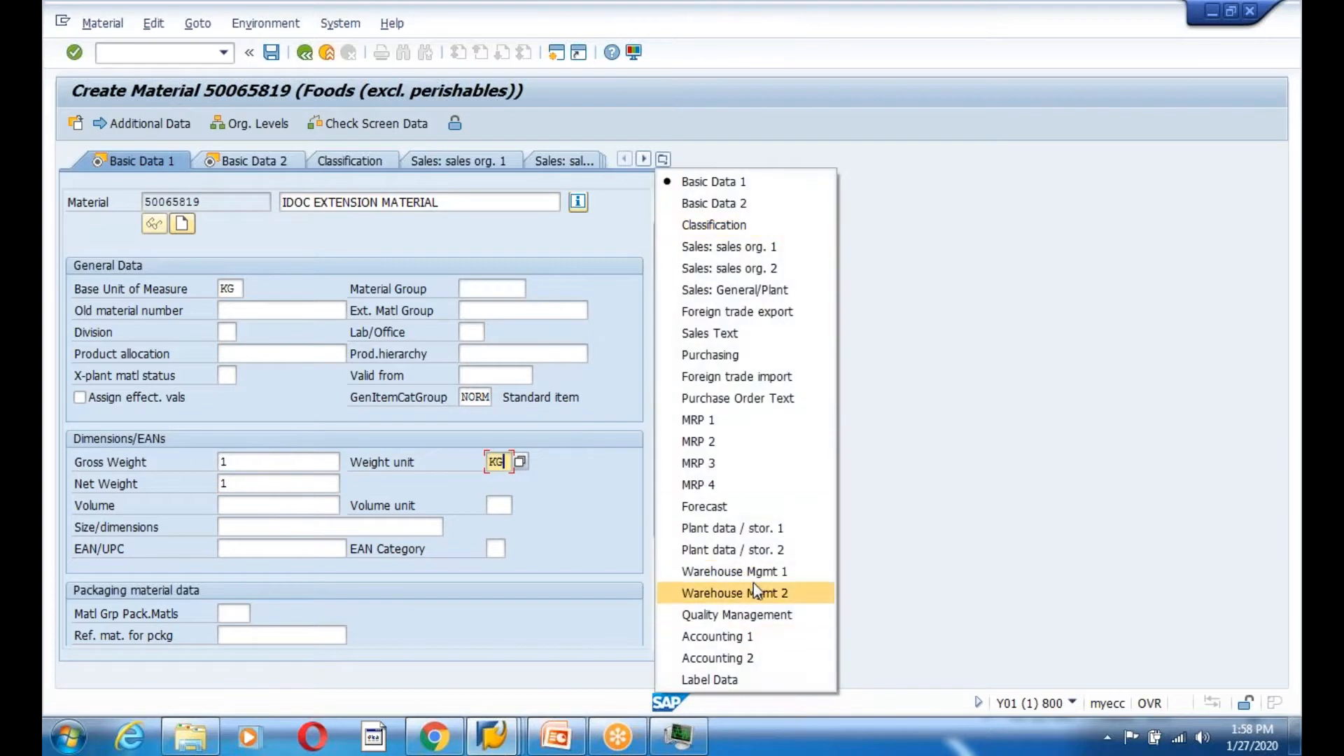
click(756, 529)
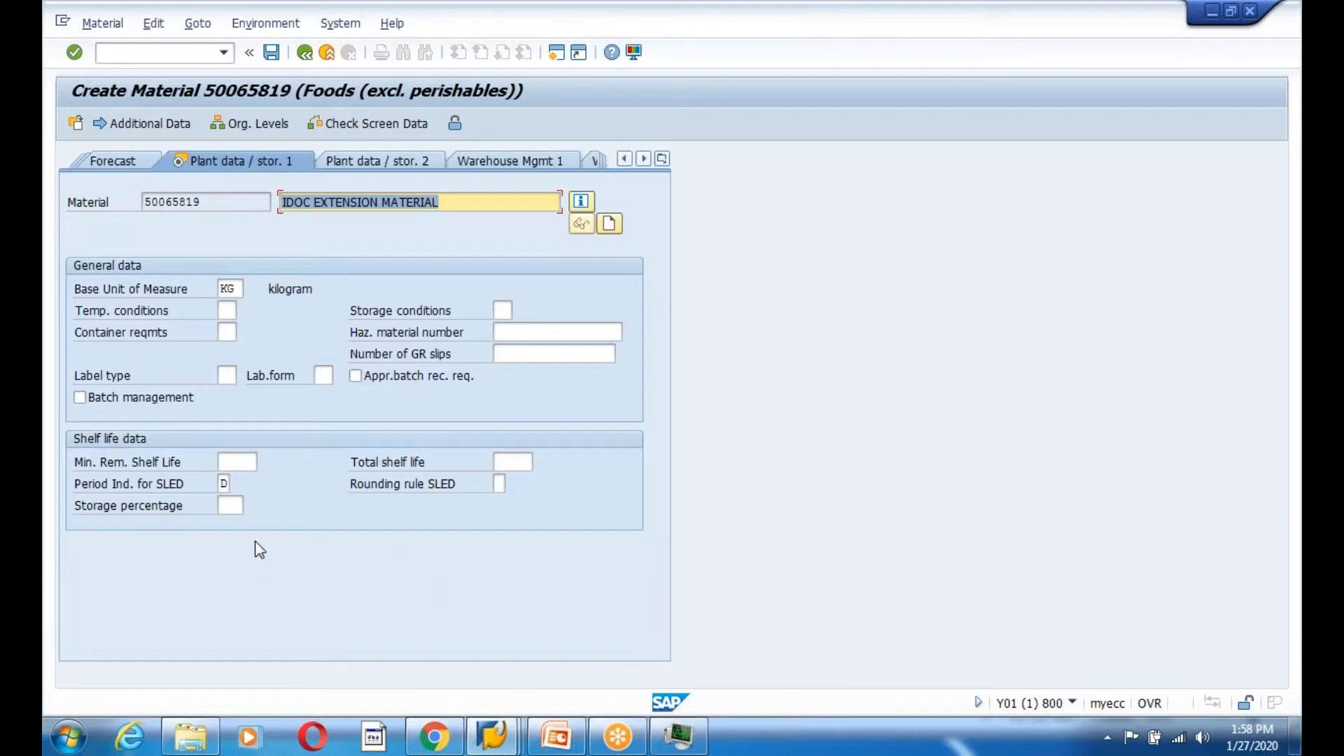
Save the new material and exit the Create Material transaction to the SAP Easy Access screen
click(242, 463)
click(123, 383)
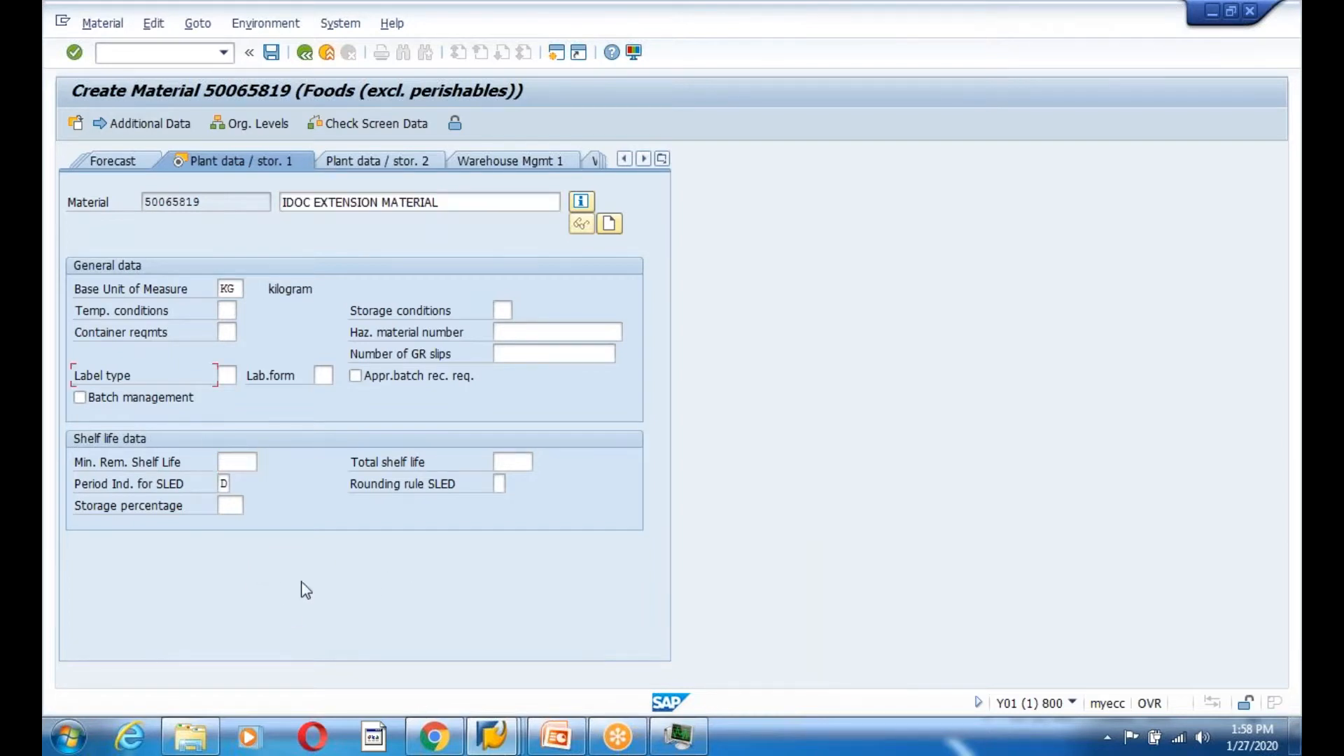
click(271, 53)
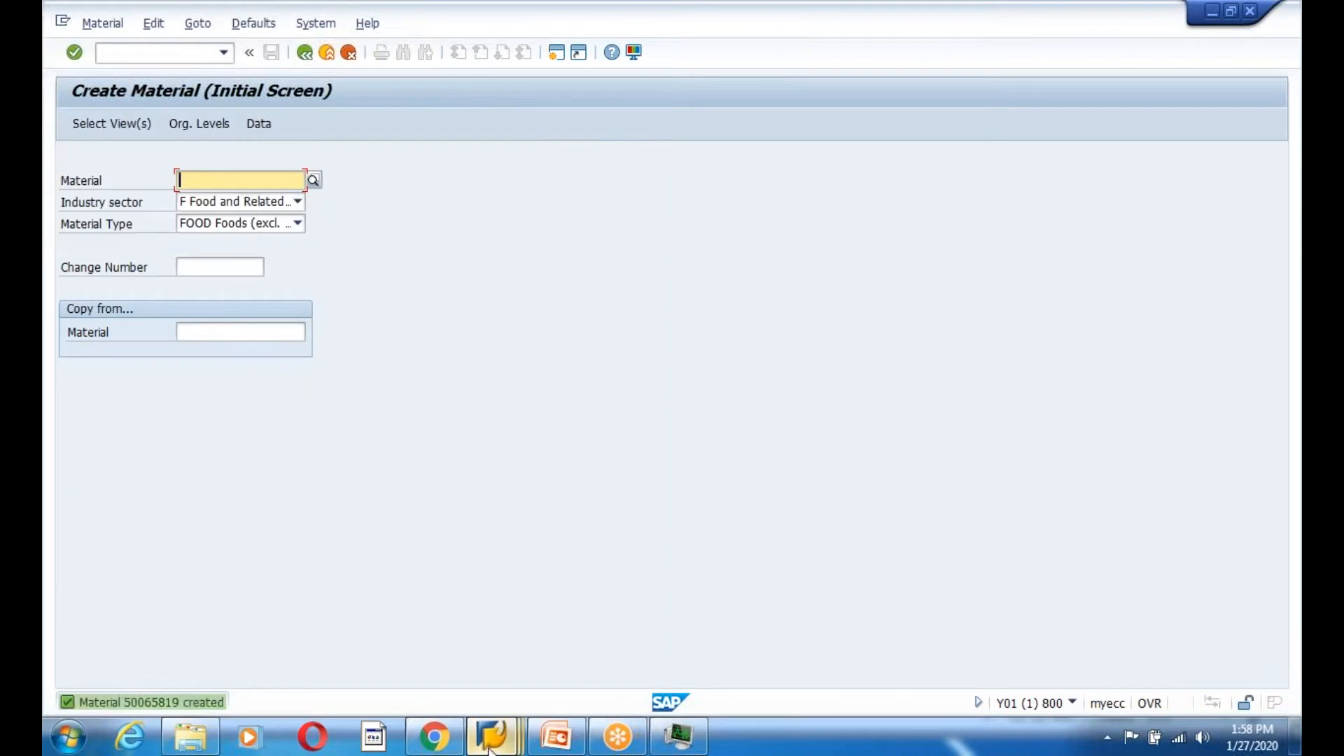
click(306, 54)
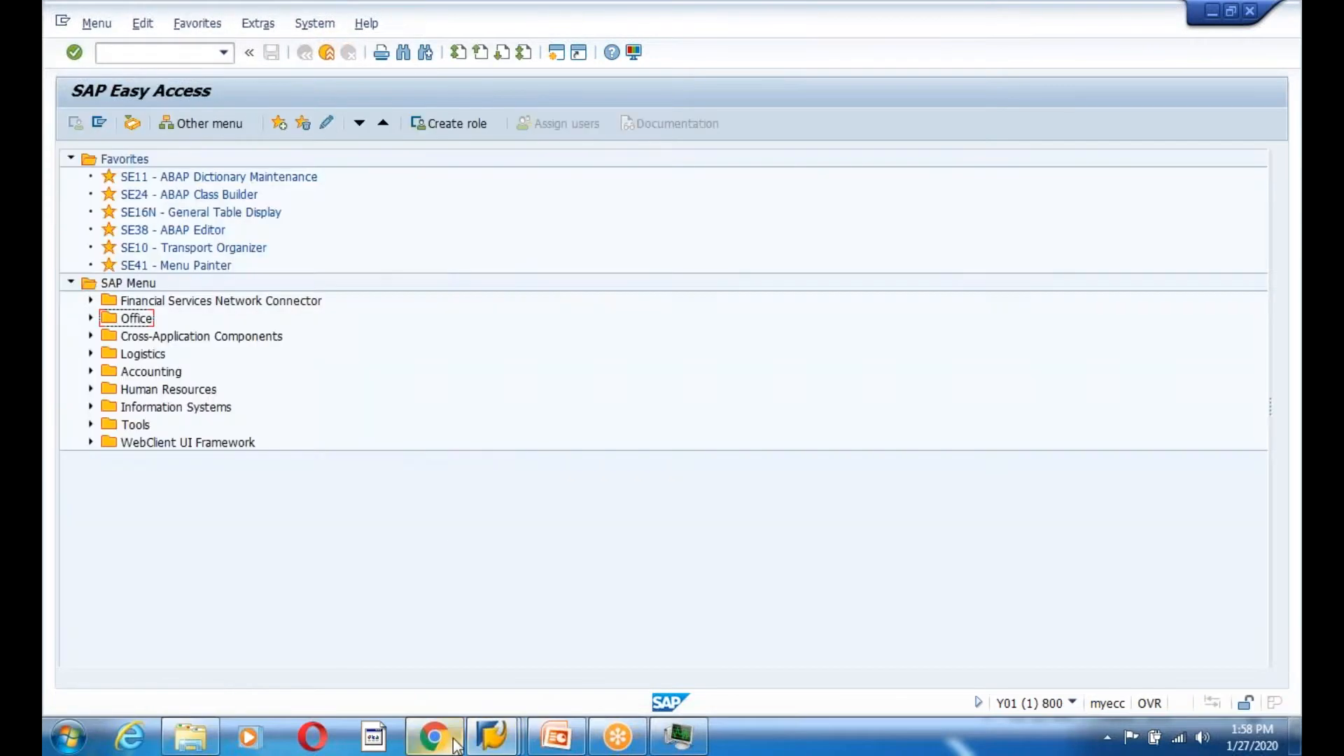
Switch to Chrome and review the blog's steps for selecting Data Screens and the General Plant Data / Storage 1 subscreens
click(493, 739)
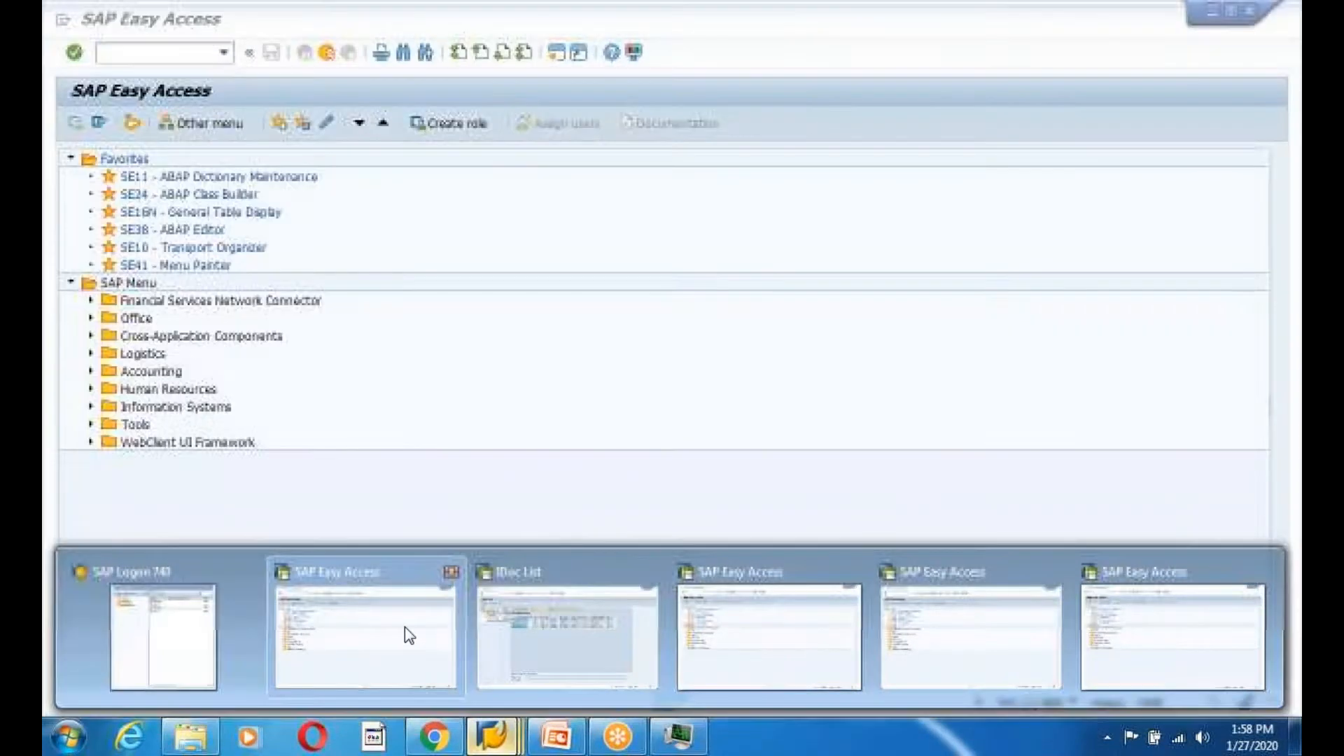
click(405, 630)
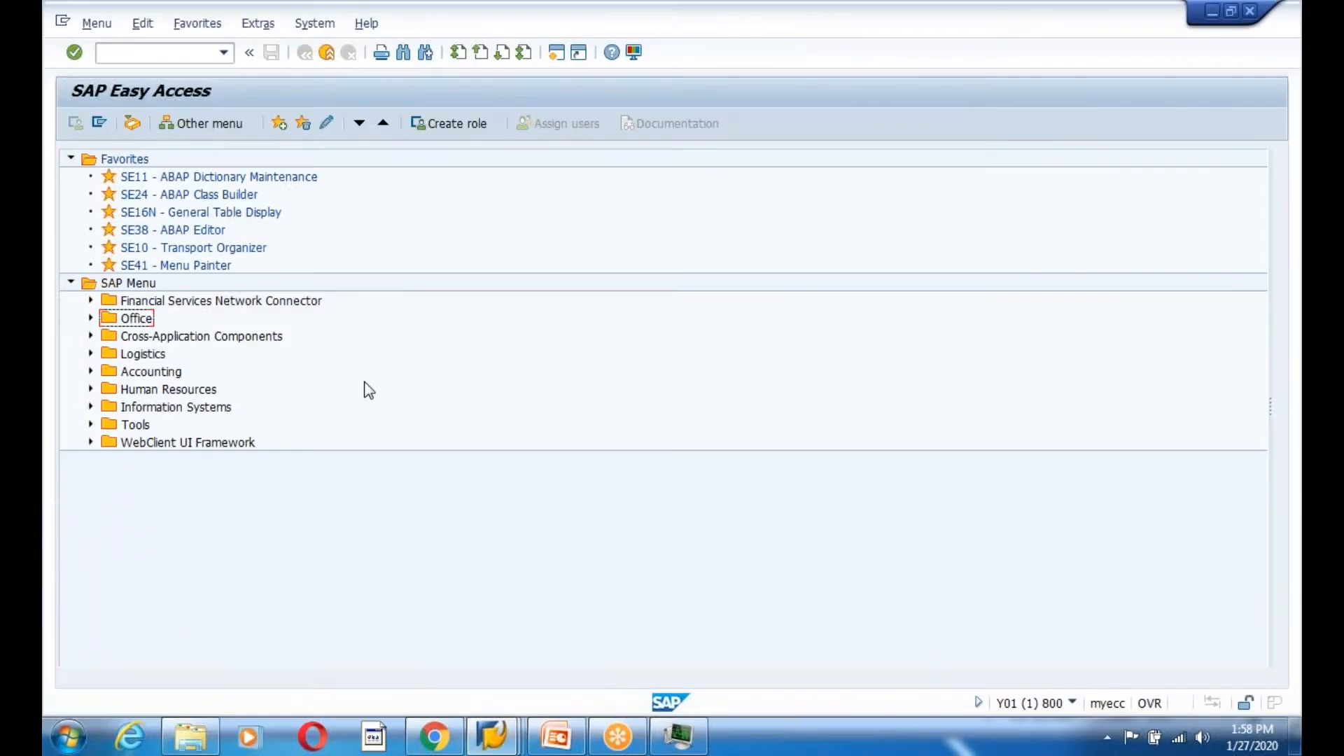
click(434, 736)
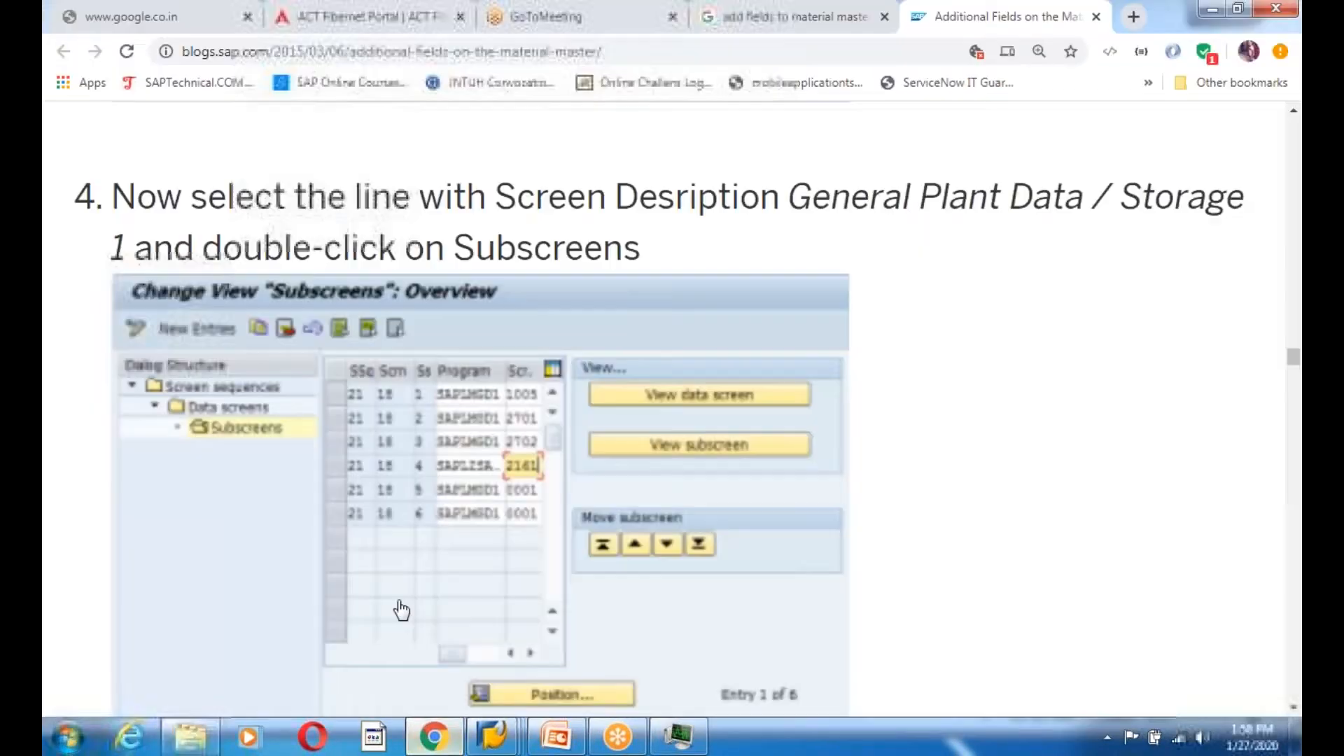
scroll(486, 620, up, 10)
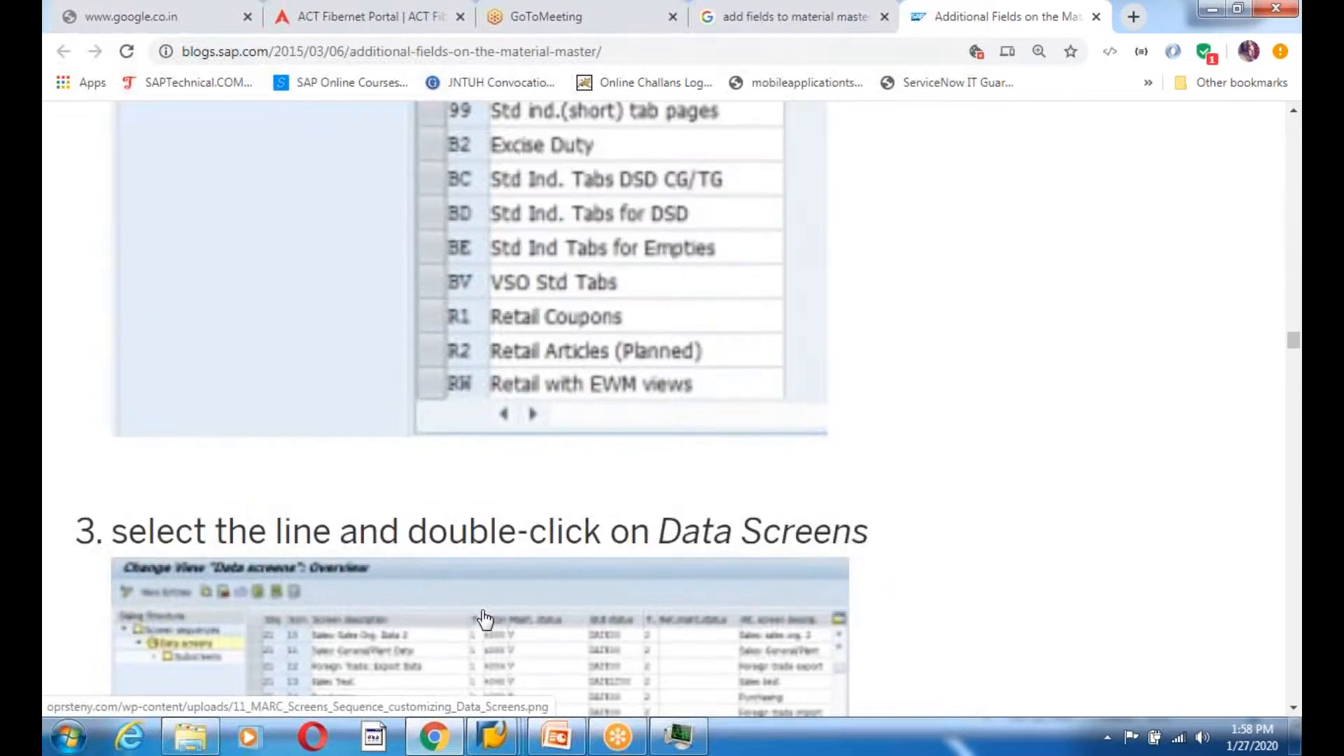
scroll(486, 620, down, 5)
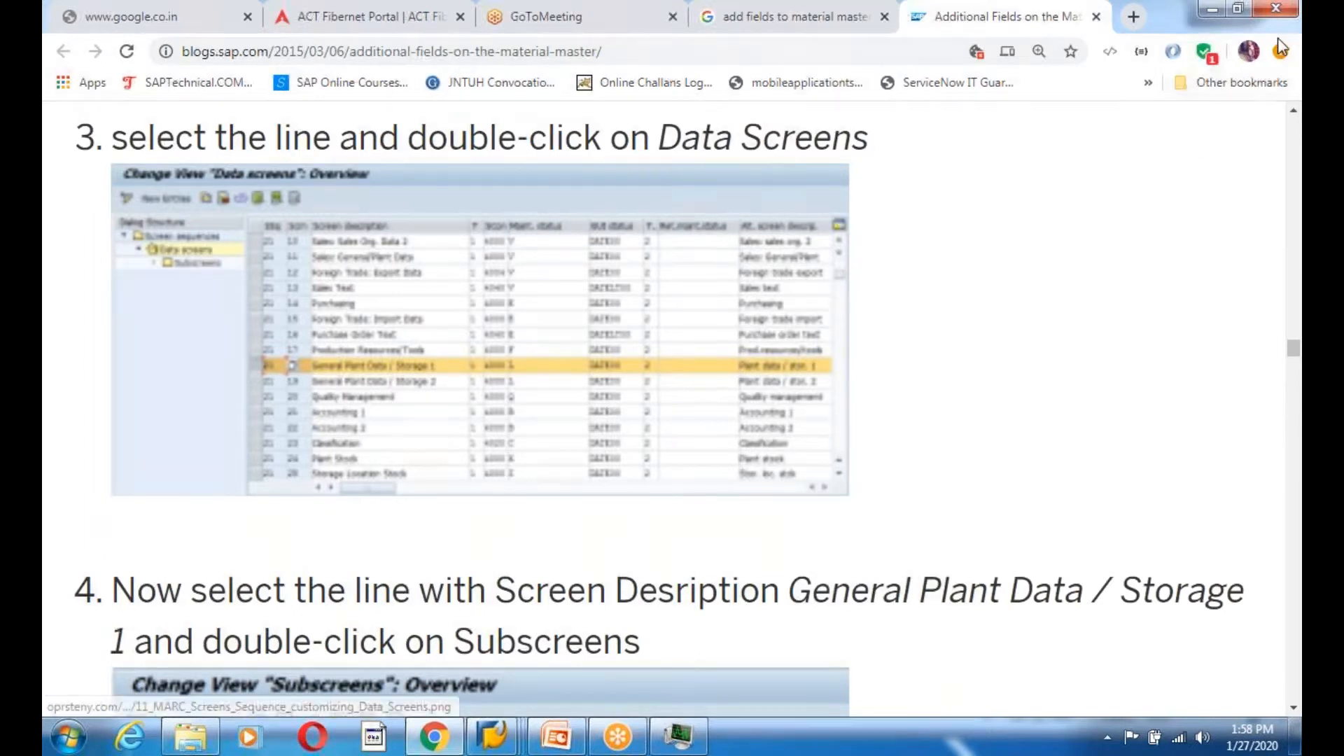
click(1237, 8)
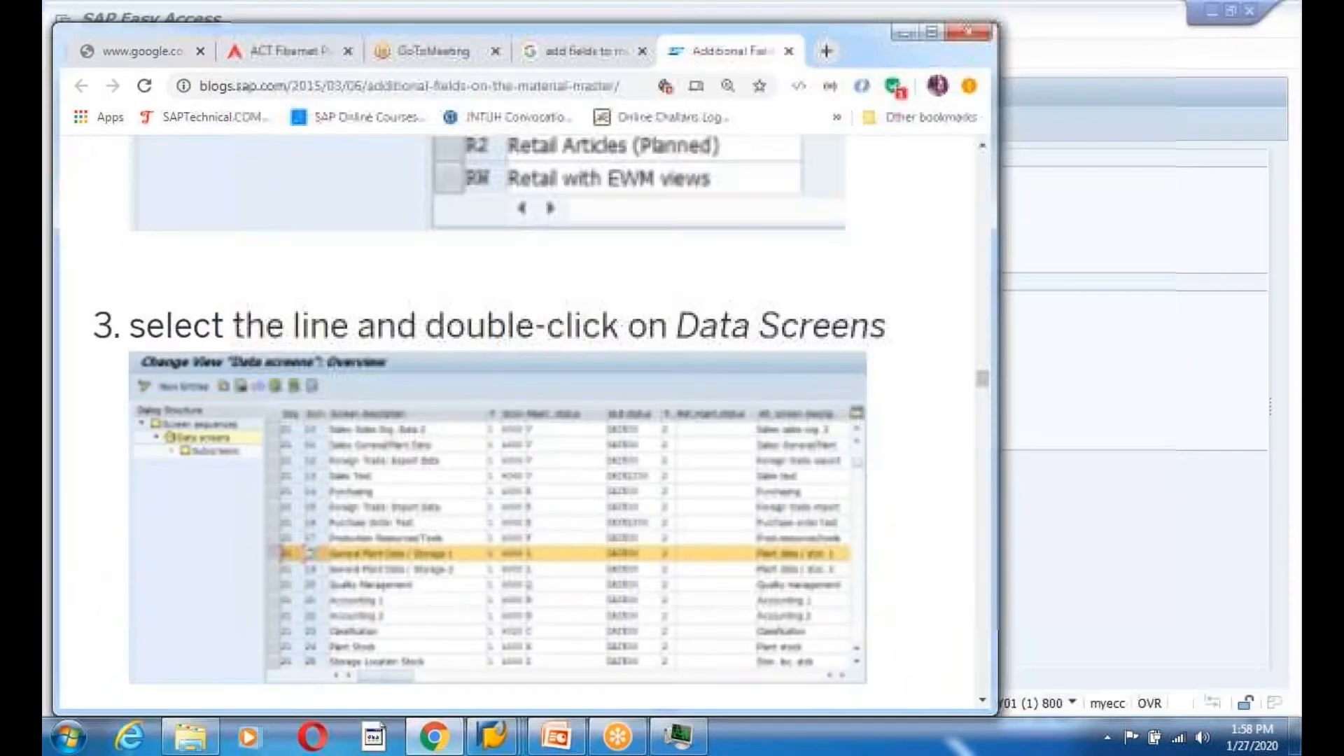
Search Google in a new tab for "run program to activate custom ields MM01 sap"
click(823, 53)
text(run )
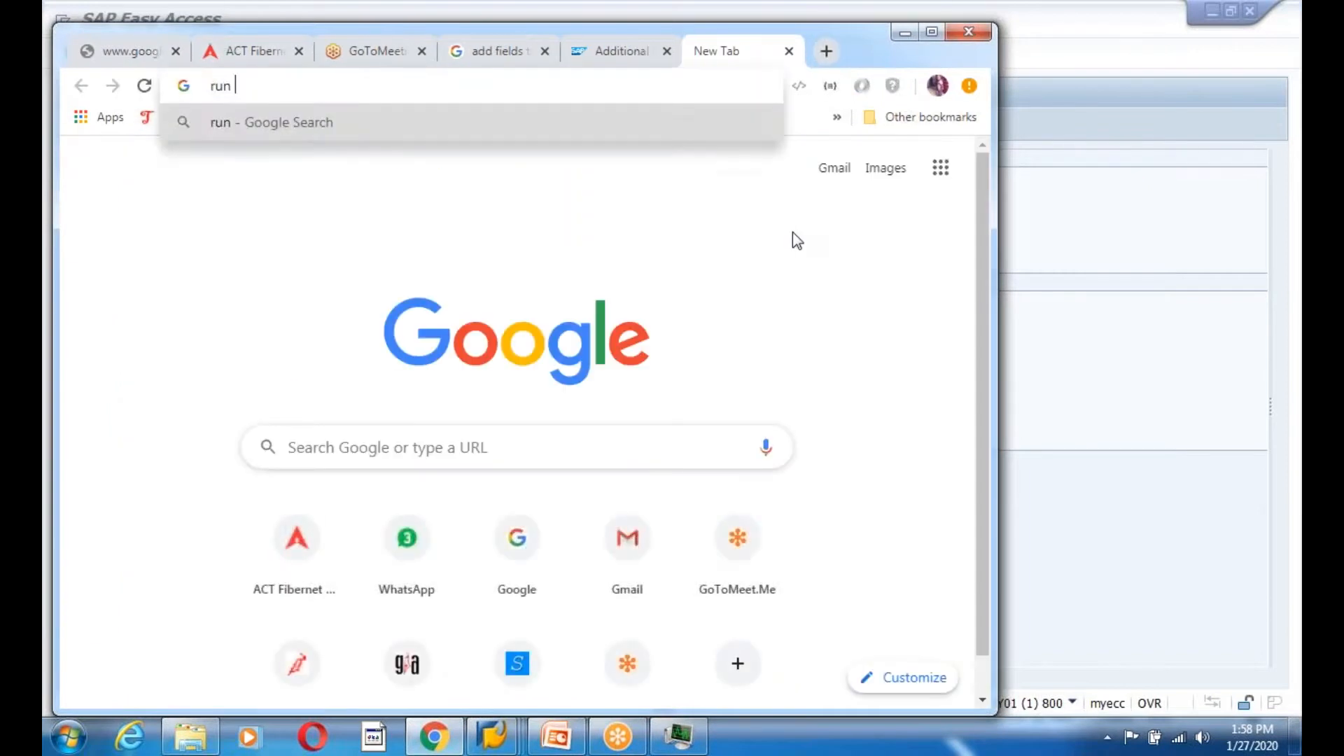
text(program)
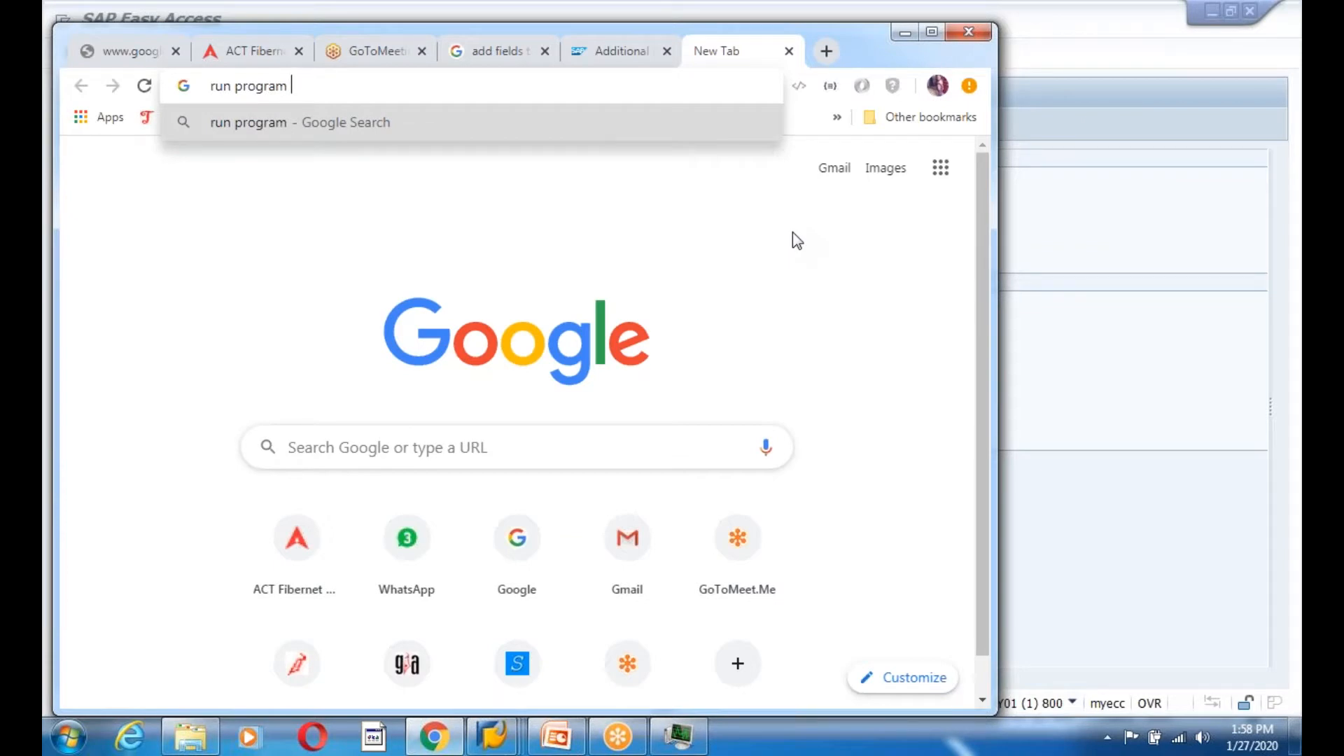
text(to activat)
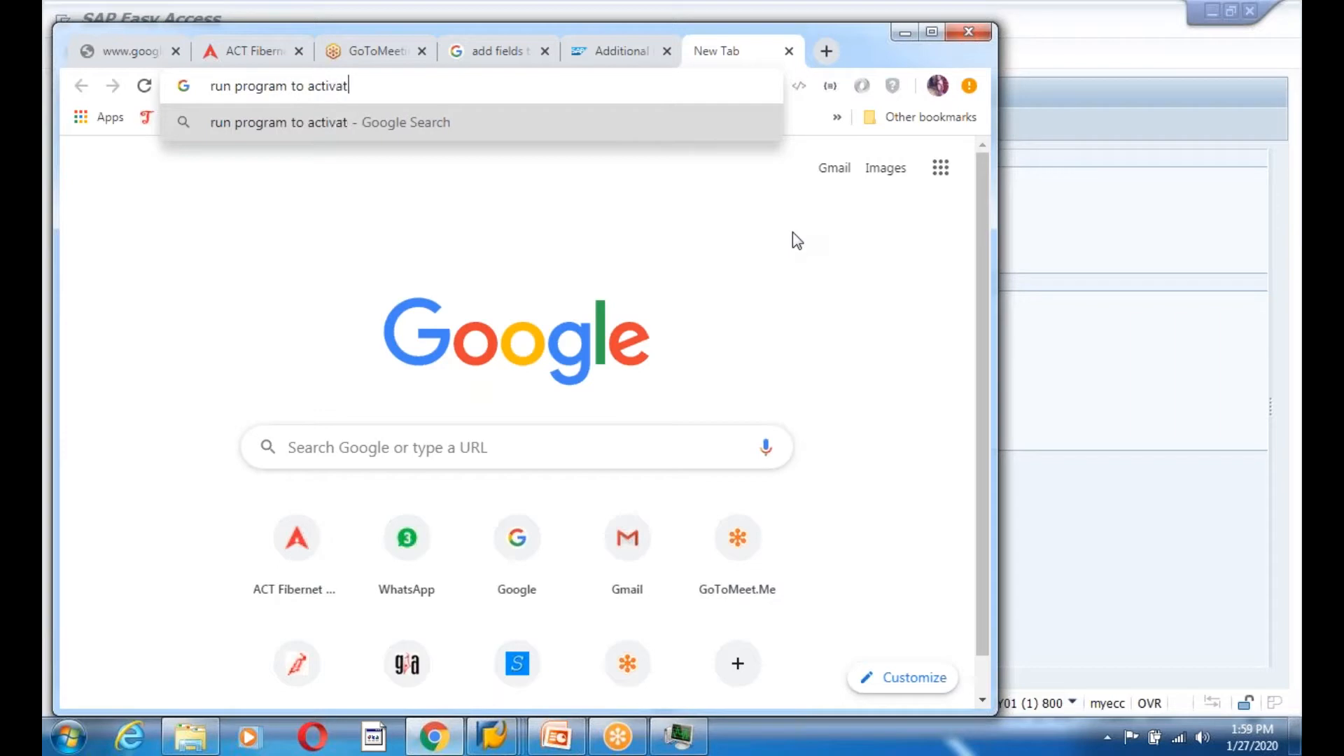
text(e custom )
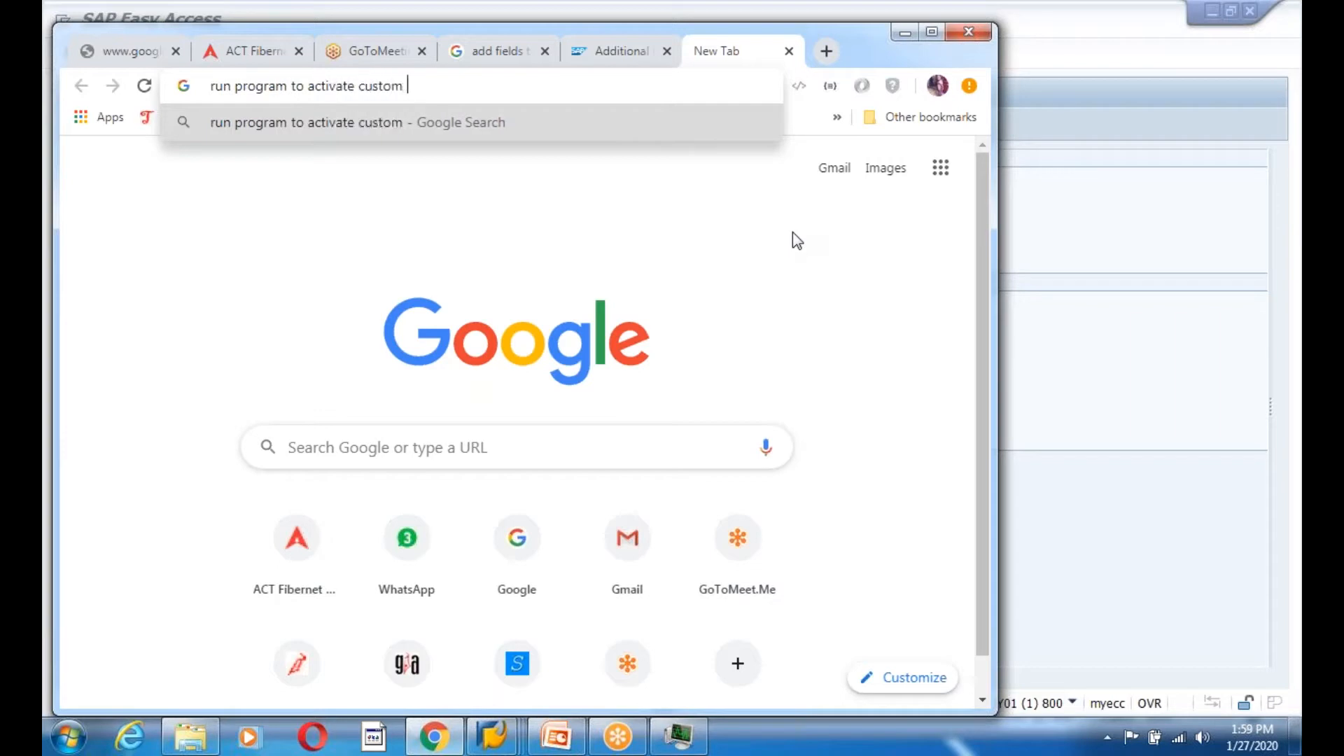
text(ields )
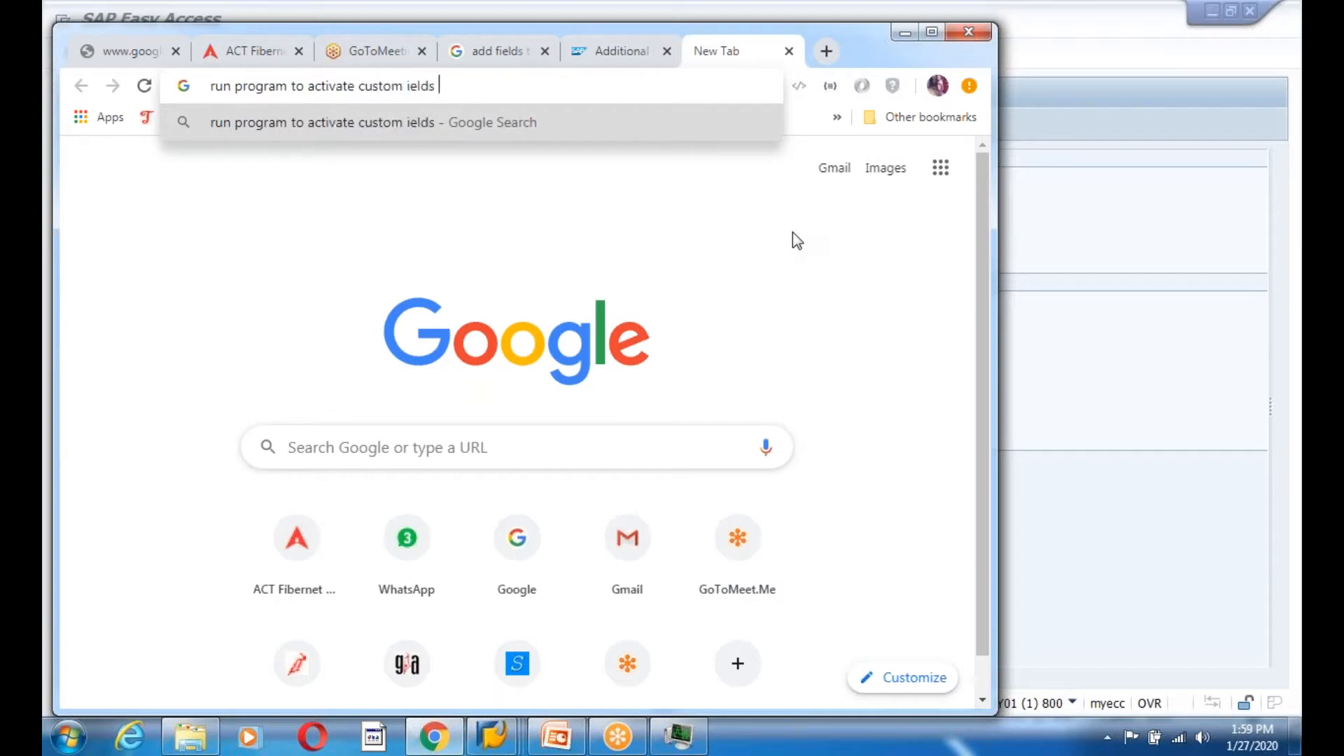
text(MM01 sap)
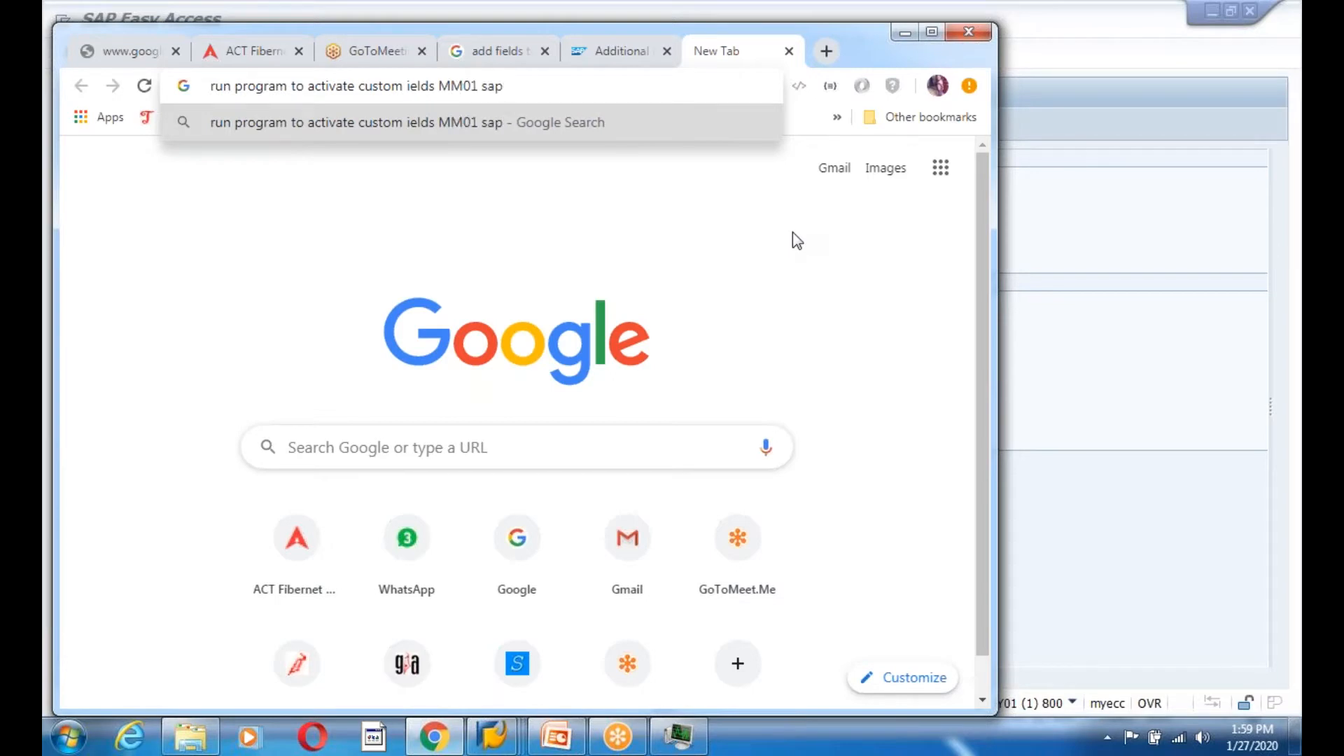
key(Return)
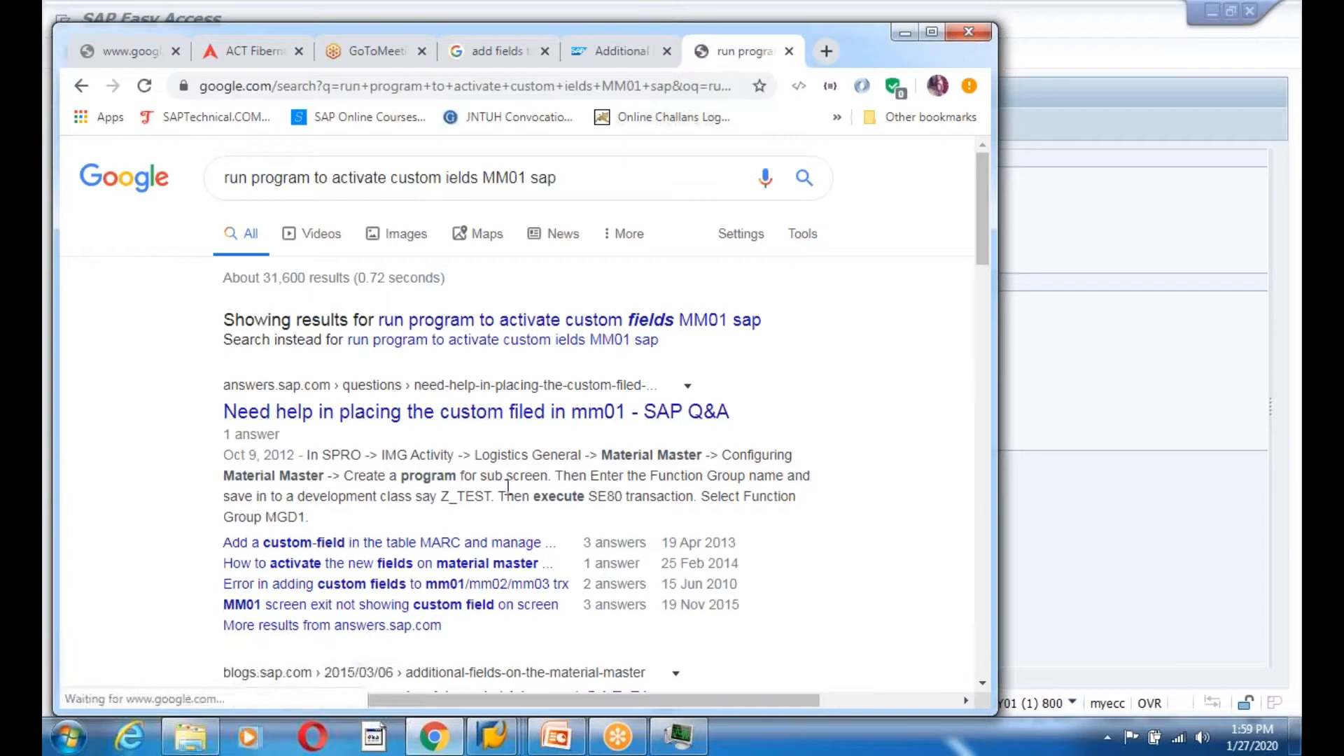
Open the SAP Q&A result "Need help in placing the custom filed in mm01" in a new tab and skim the remaining results
right_click(566, 413)
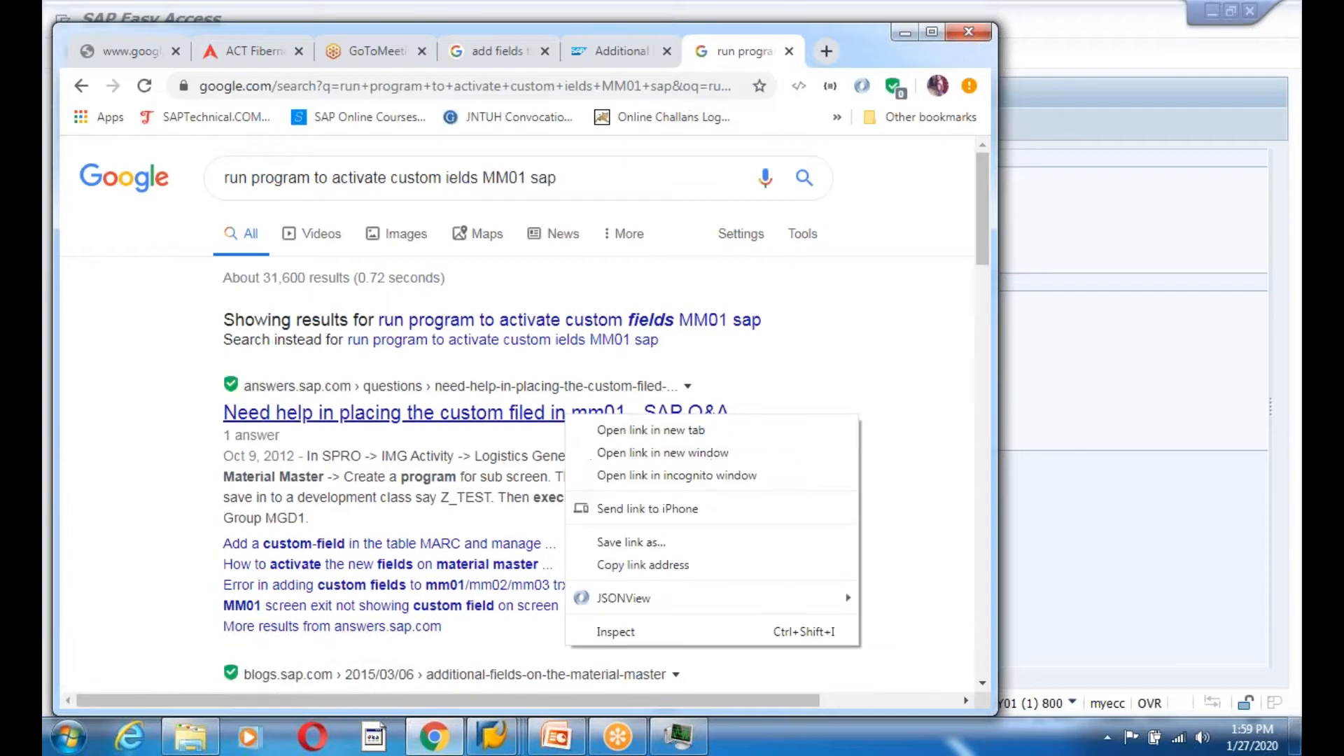
click(621, 432)
scroll(557, 535, down, 1)
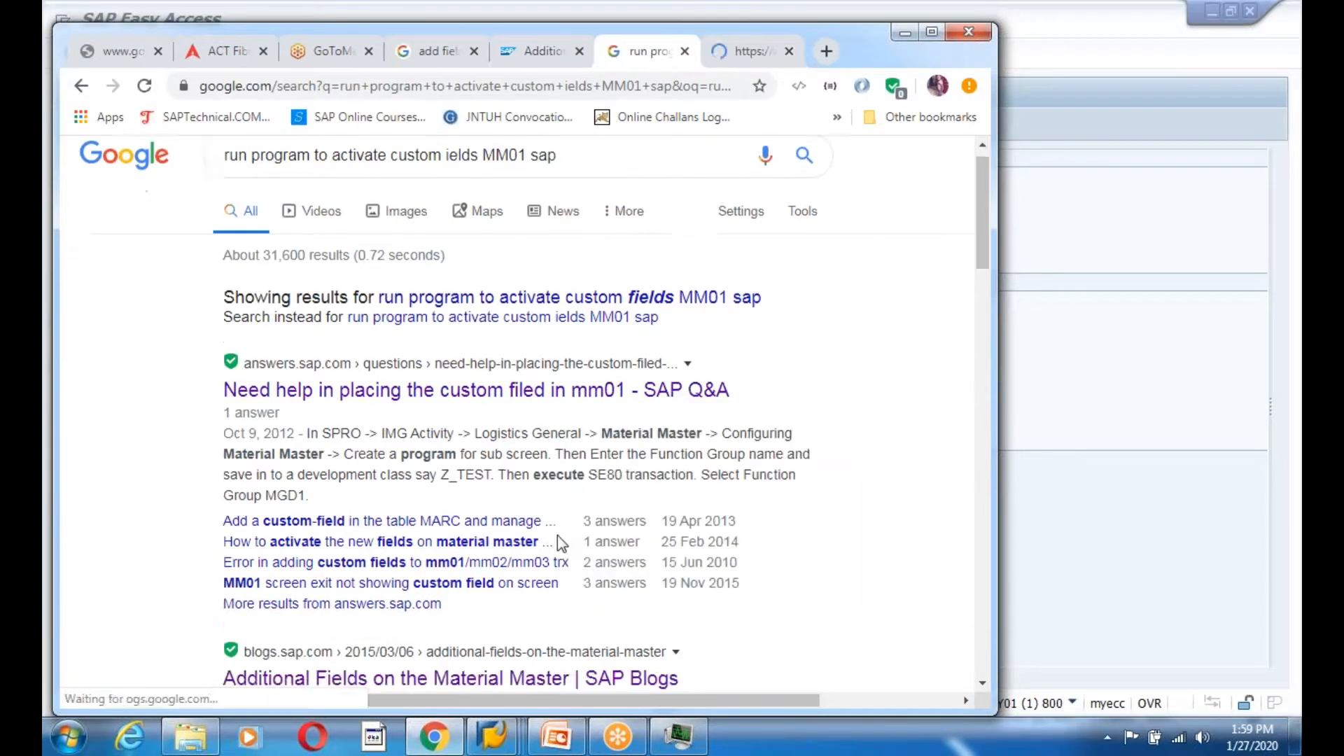
scroll(557, 535, down, 4)
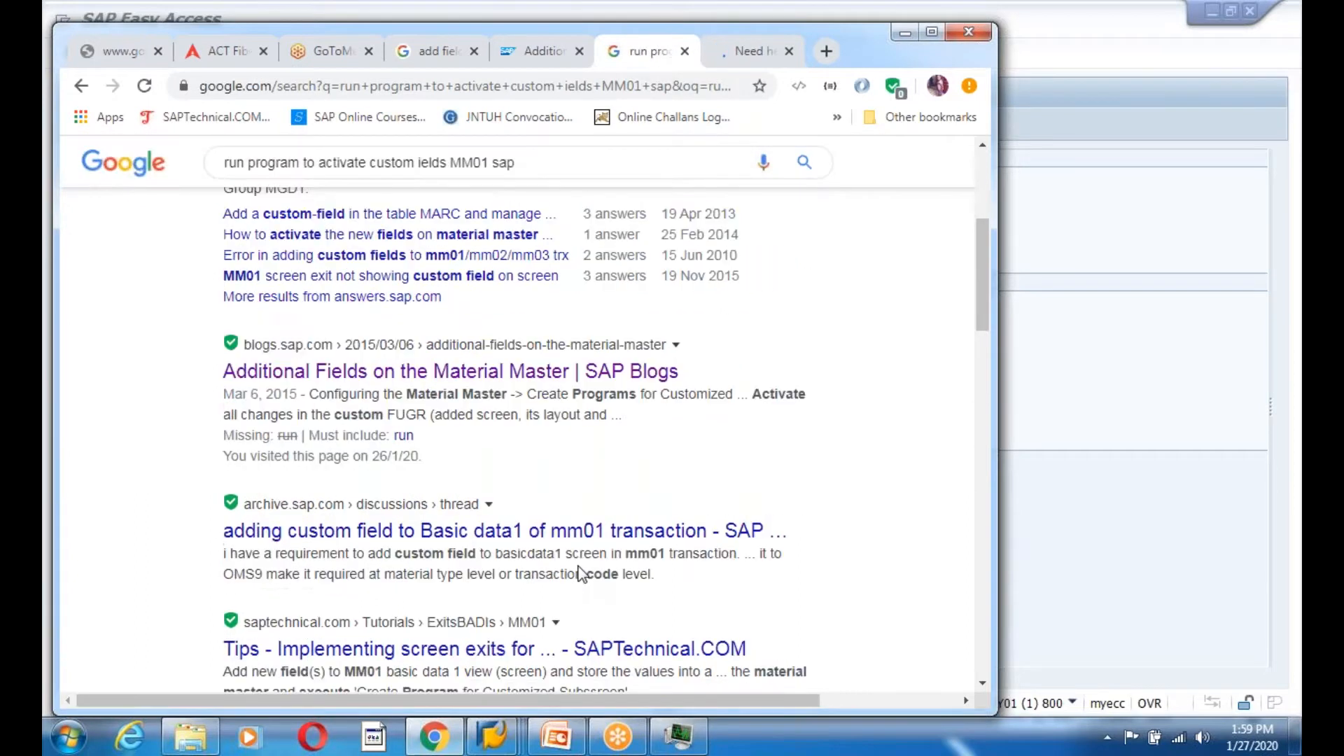
scroll(578, 573, down, 1)
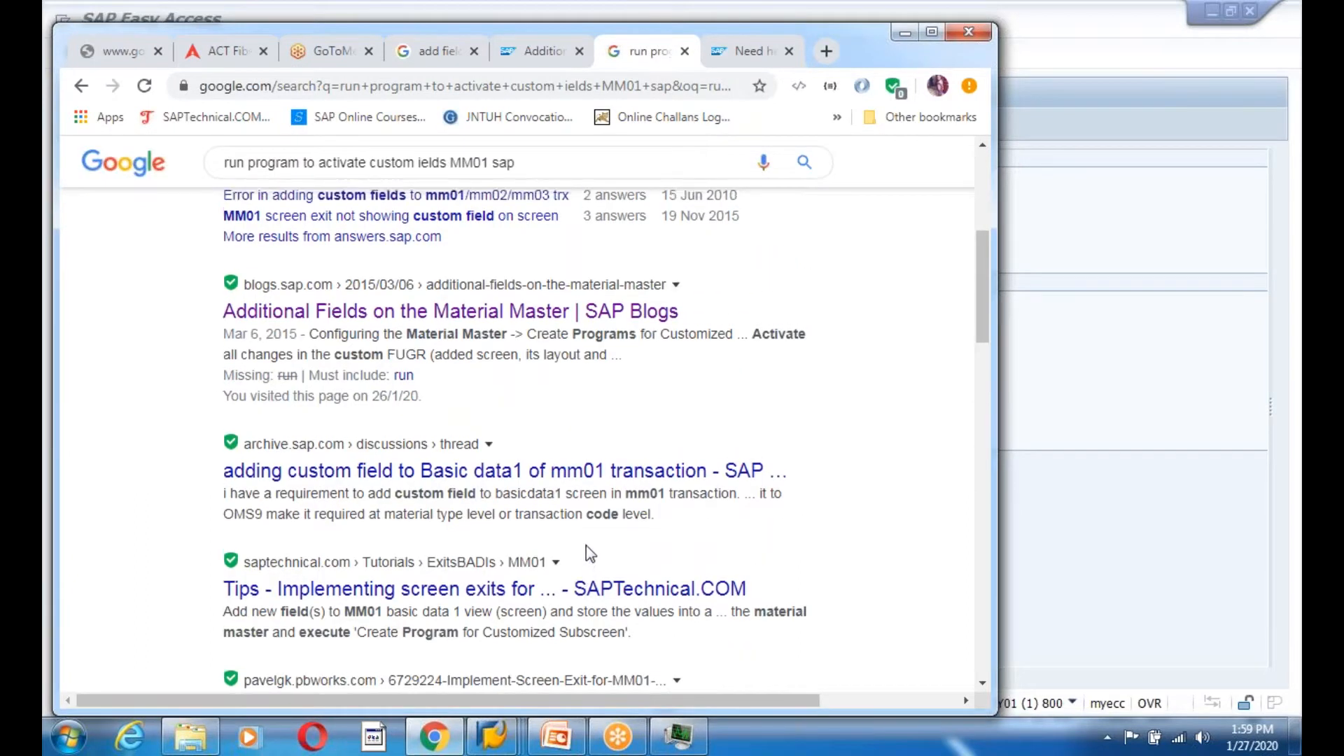
scroll(586, 545, up, 4)
Read the SAP Q&A answer on adding custom fields to MM01, from creating the subscreen program through field selection
click(736, 60)
scroll(488, 512, down, 3)
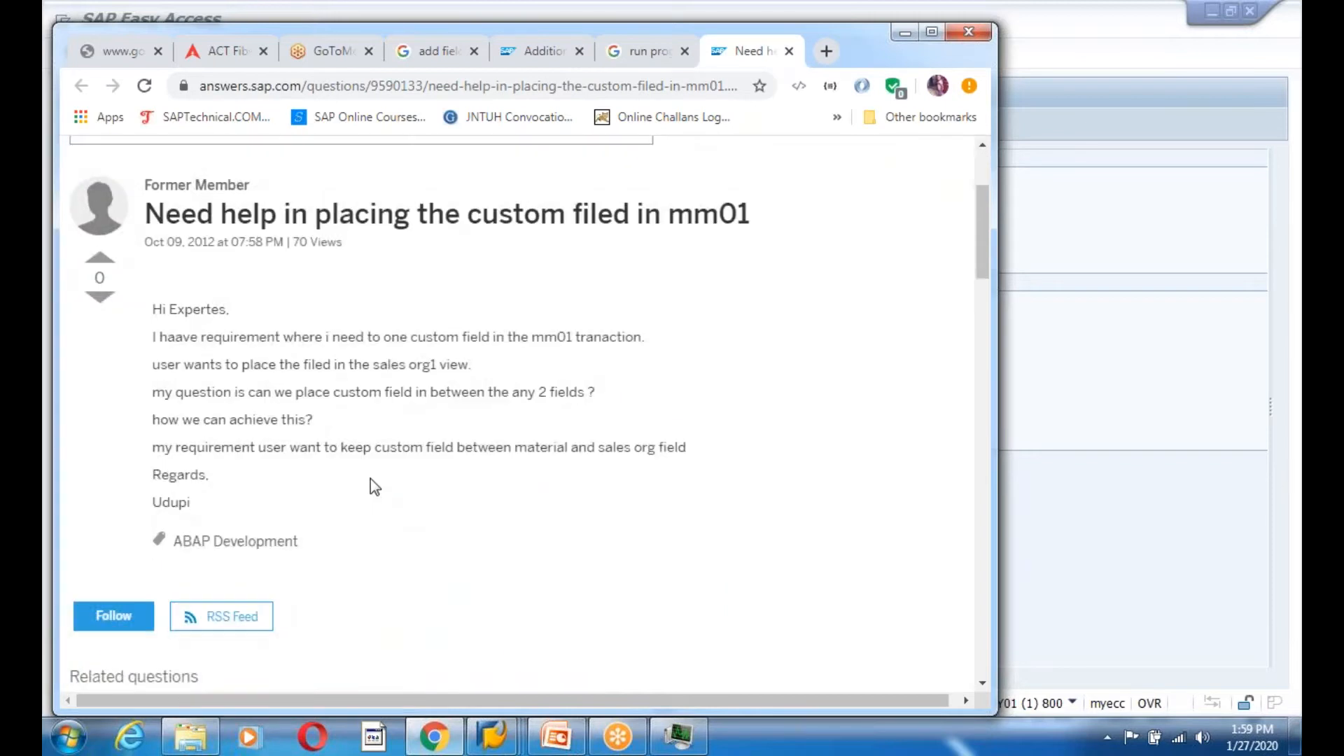
scroll(392, 441, down, 10)
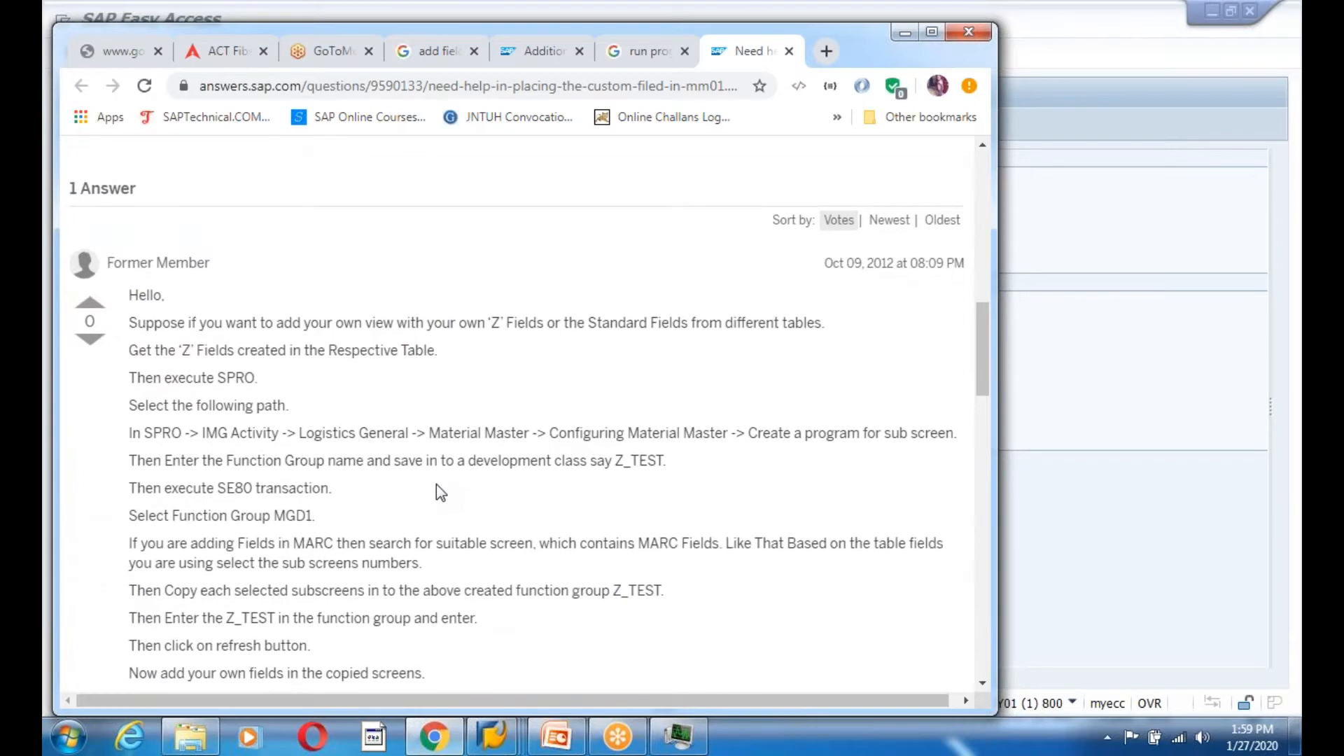
scroll(436, 484, down, 3)
scroll(402, 576, down, 3)
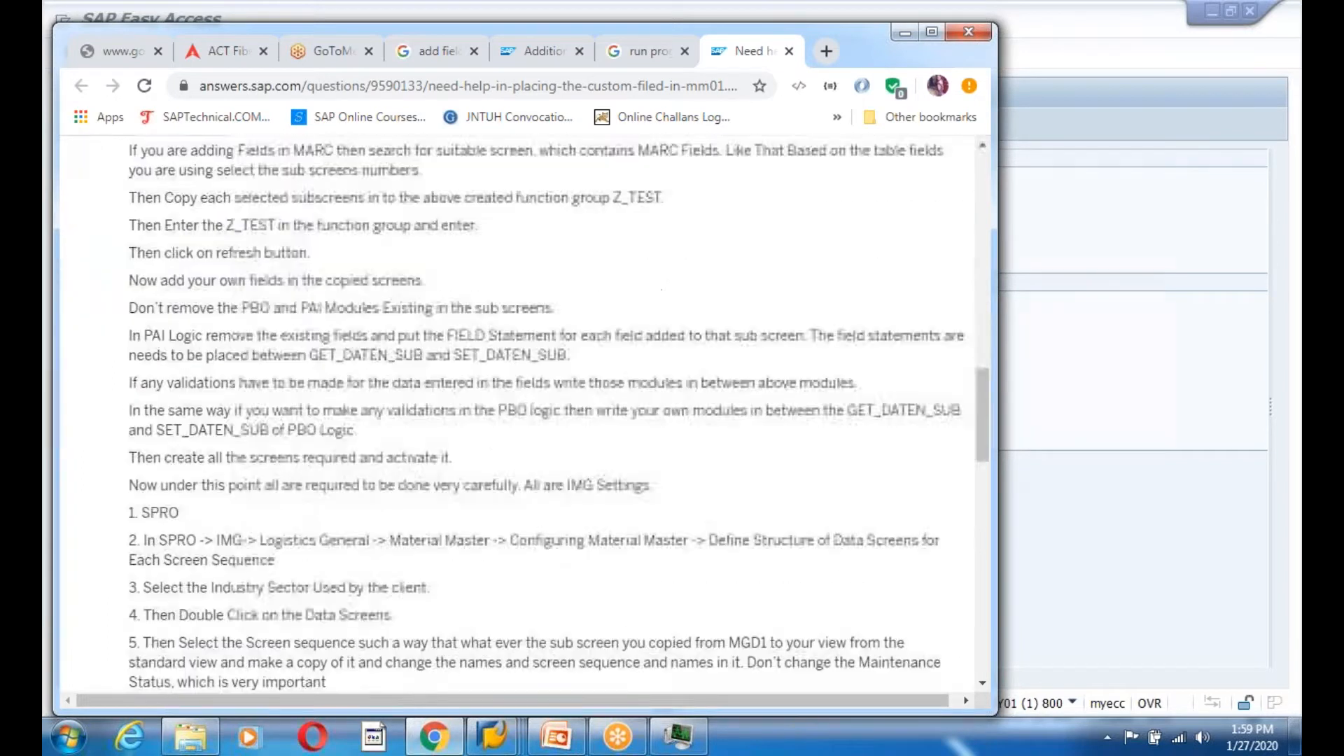
scroll(275, 456, down, 7)
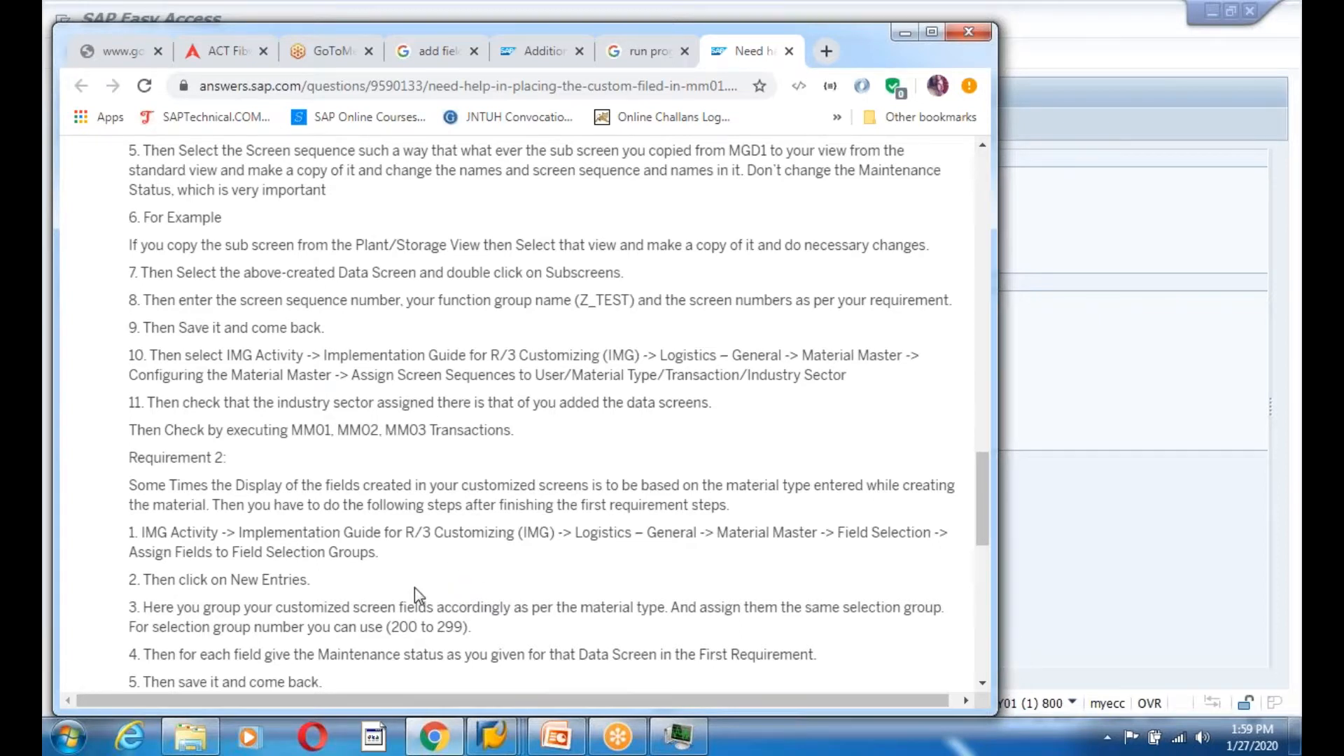
scroll(418, 595, down, 5)
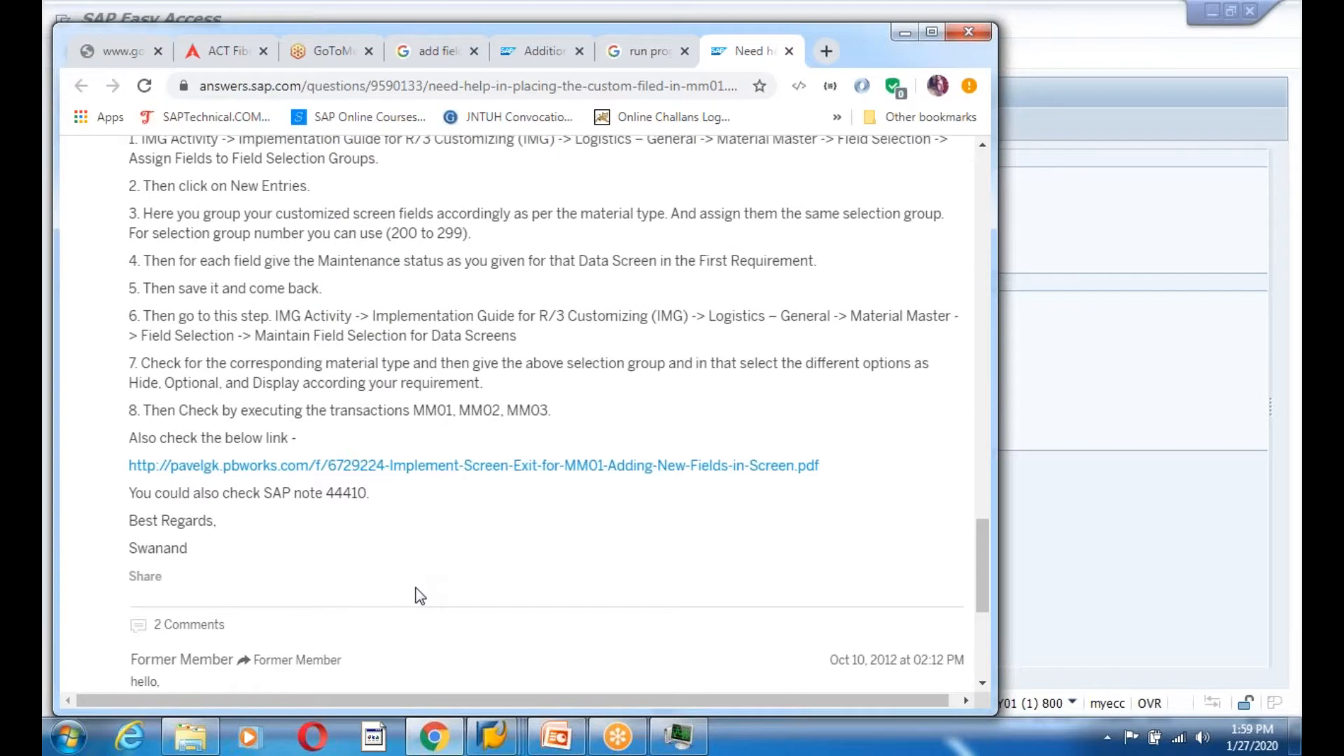
scroll(421, 596, down, 4)
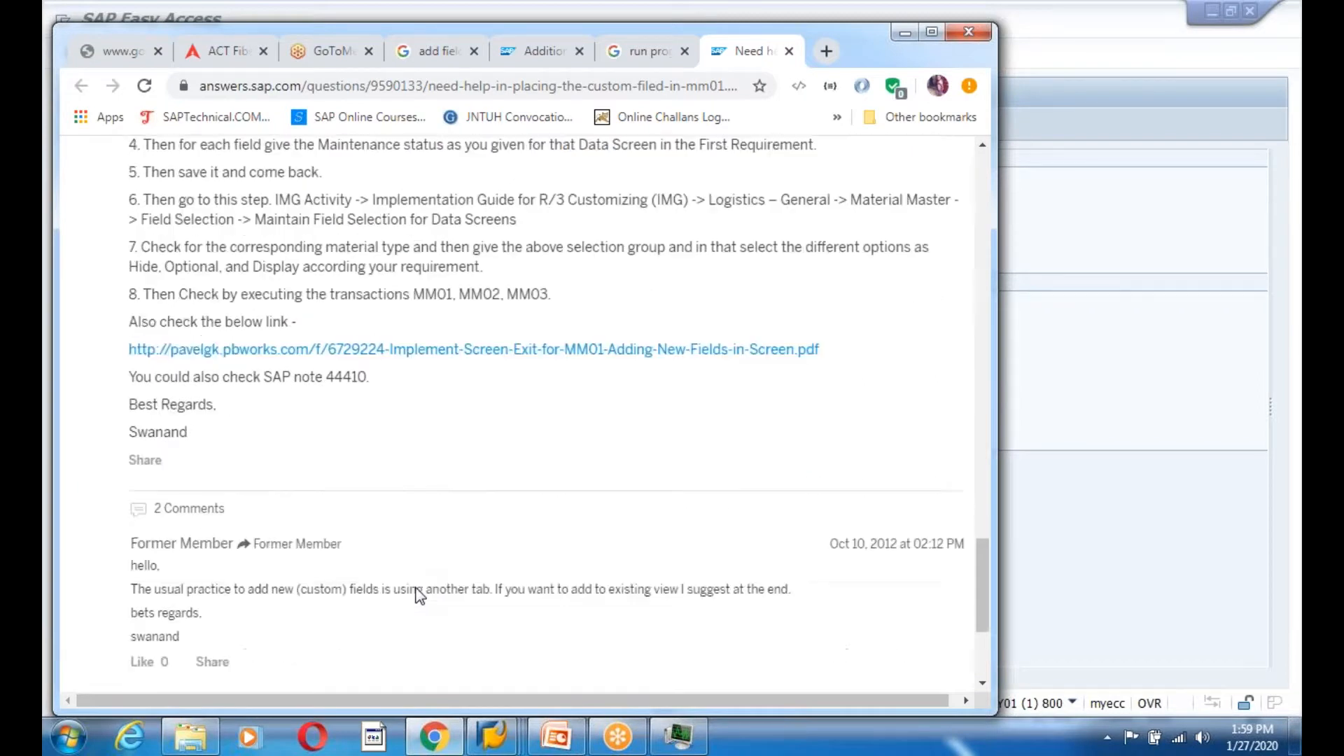
Recheck the answer's instructions on subscreen activation, data screen structure, screen sequence assignment and field selection groups
scroll(420, 596, up, 3)
scroll(421, 599, up, 14)
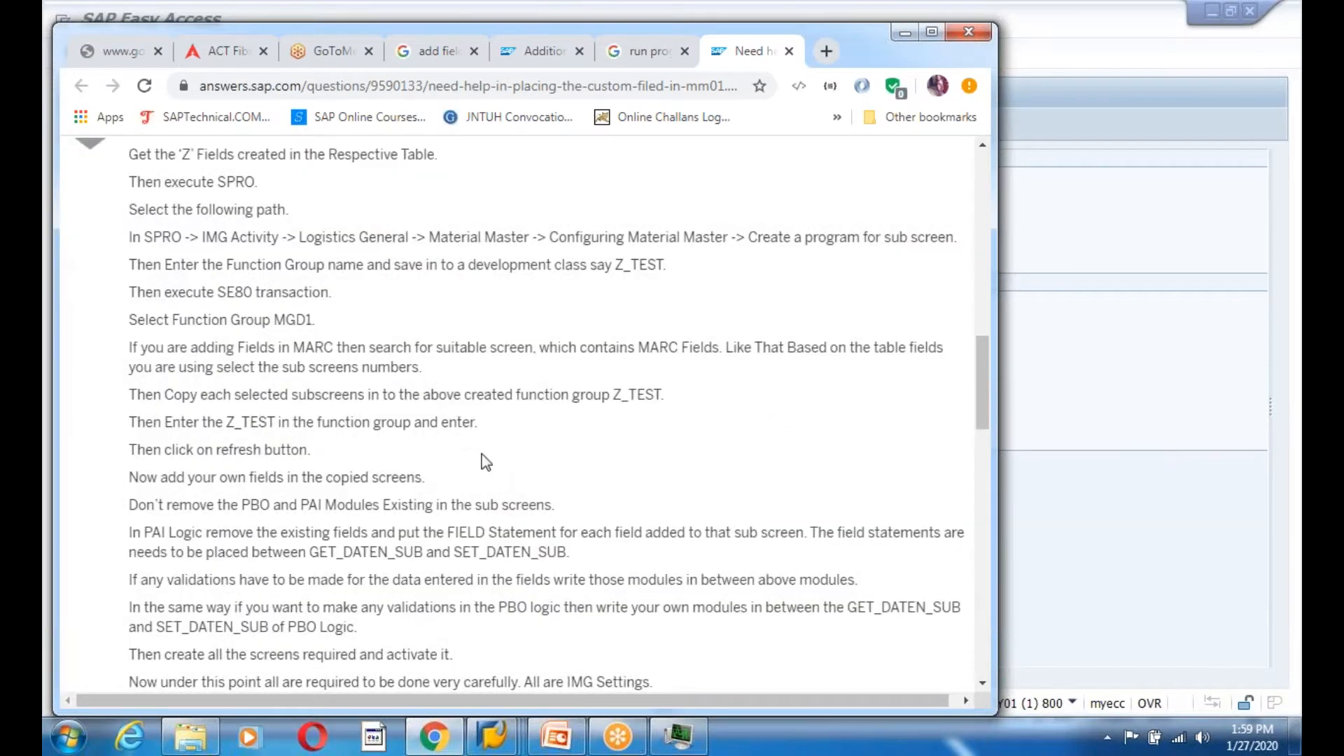
scroll(426, 540, down, 3)
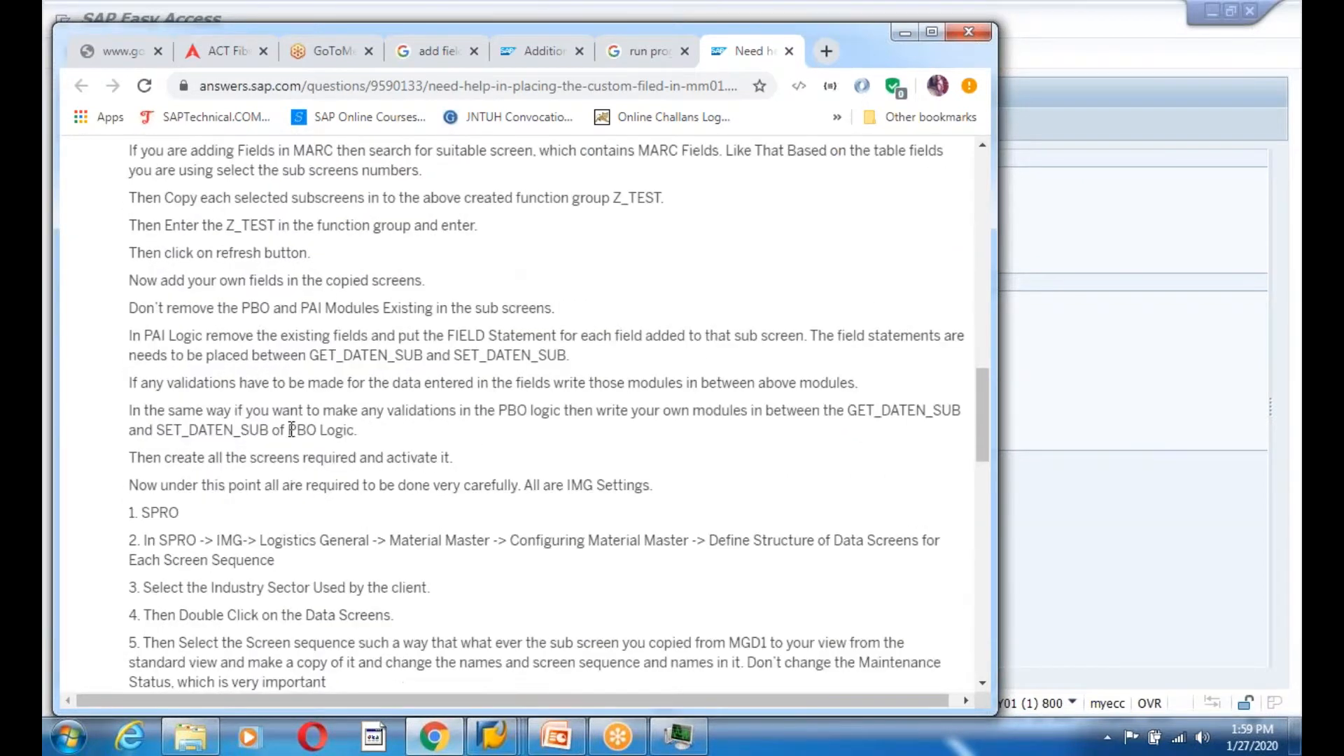
scroll(334, 524, down, 1)
scroll(337, 523, down, 4)
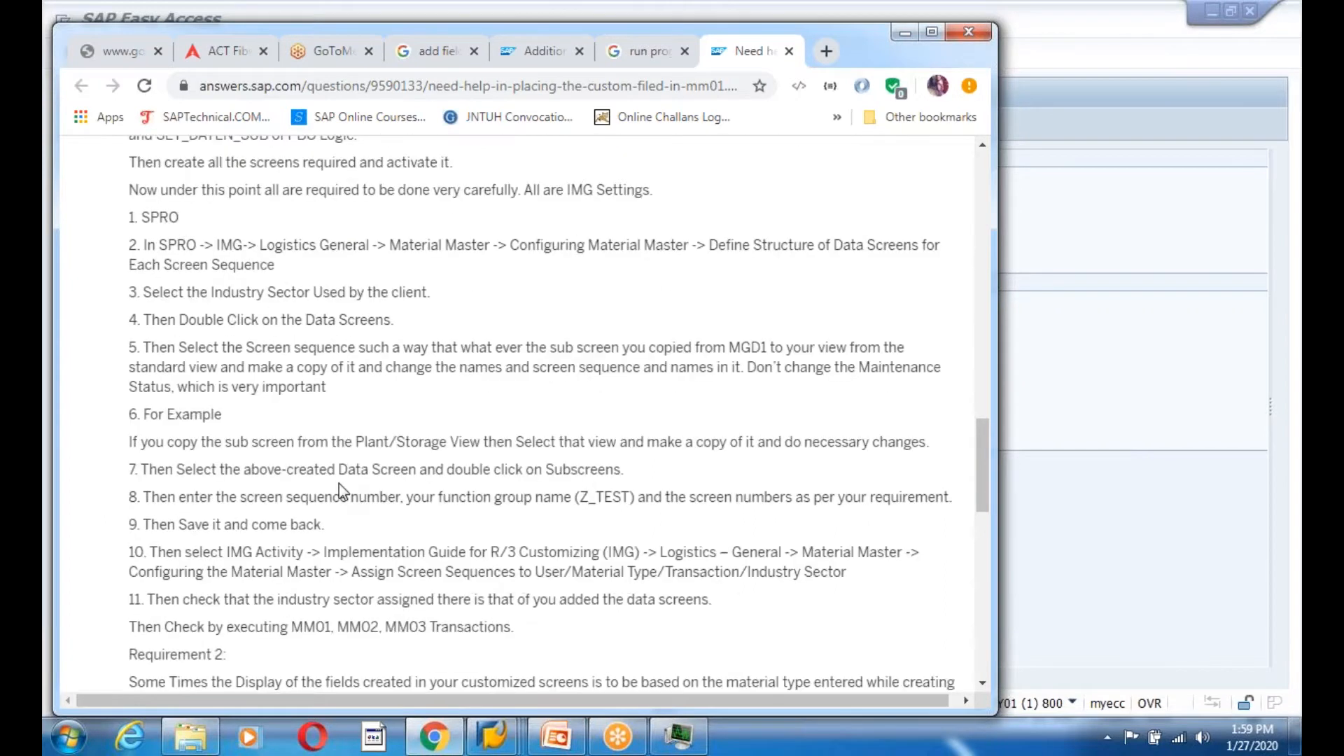
scroll(339, 483, down, 1)
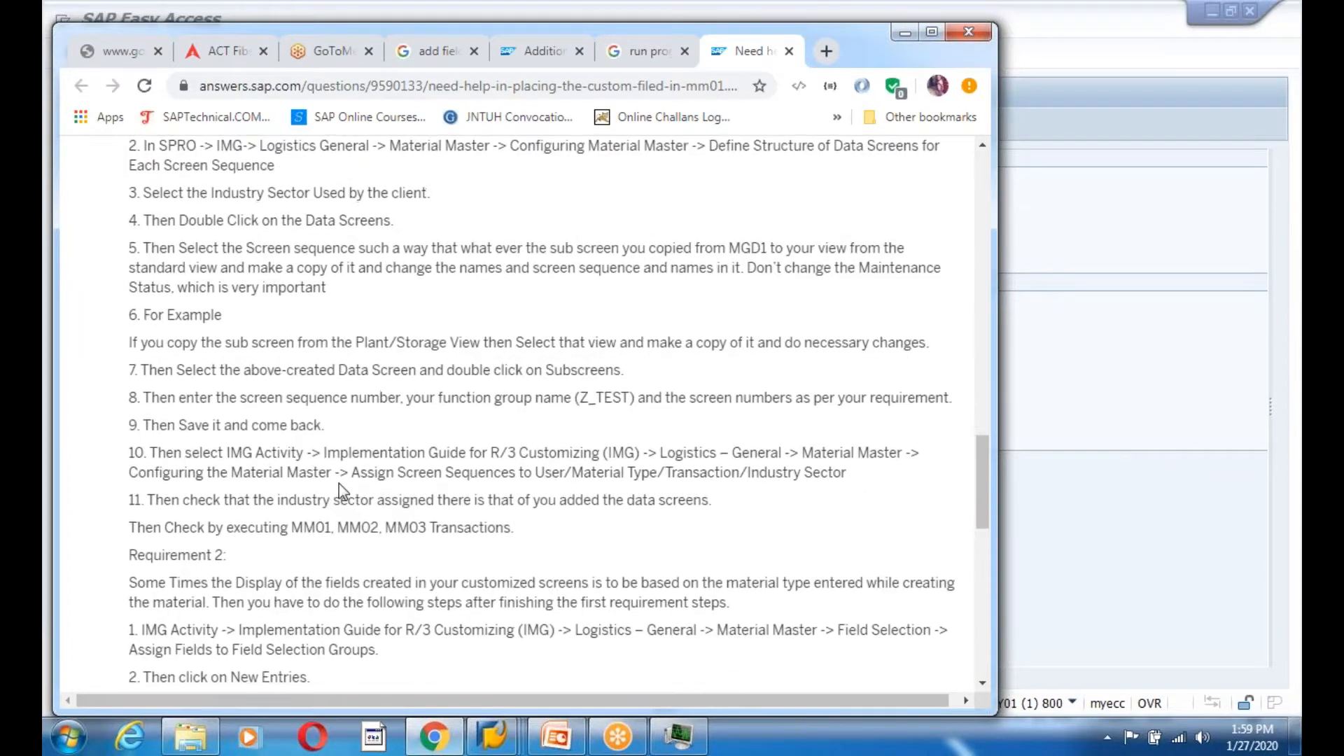
scroll(339, 483, down, 2)
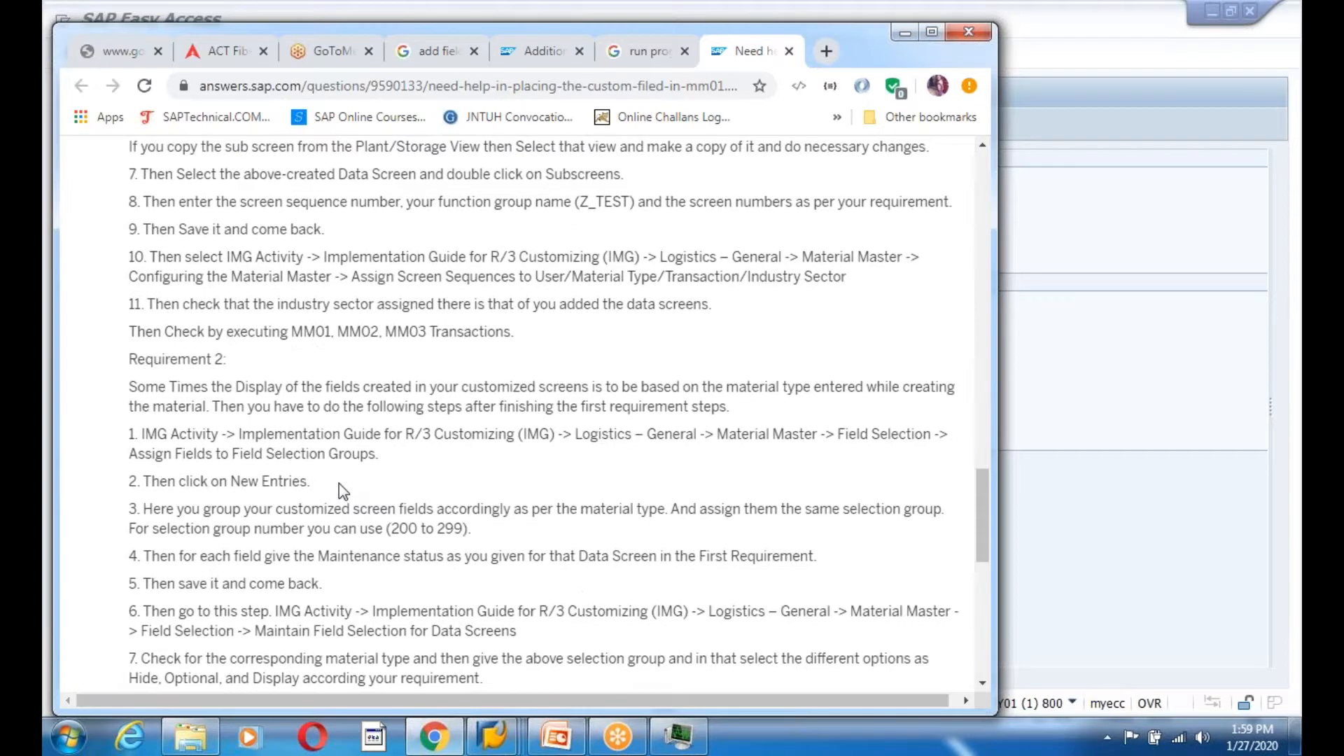
scroll(339, 483, down, 3)
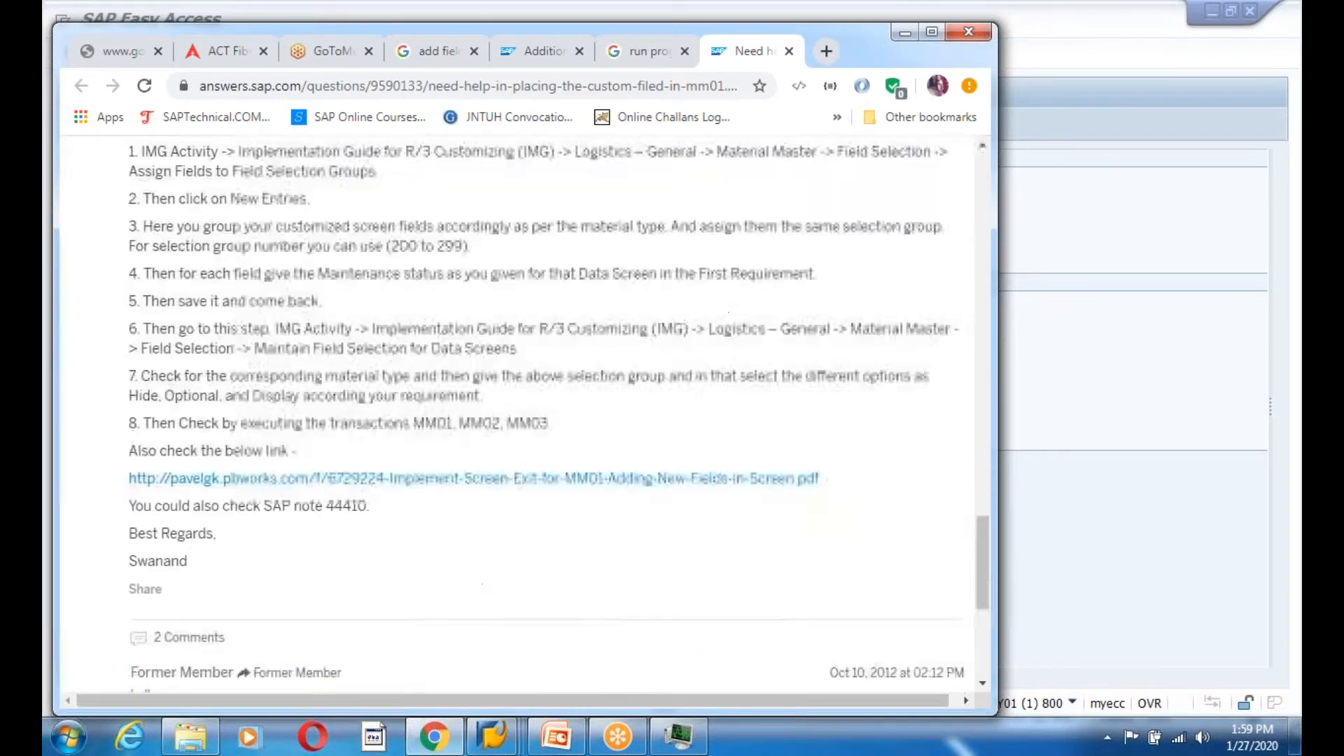
scroll(338, 483, up, 2)
Return to the search results and open "How to activate the new fields on material master" in a new tab
click(628, 52)
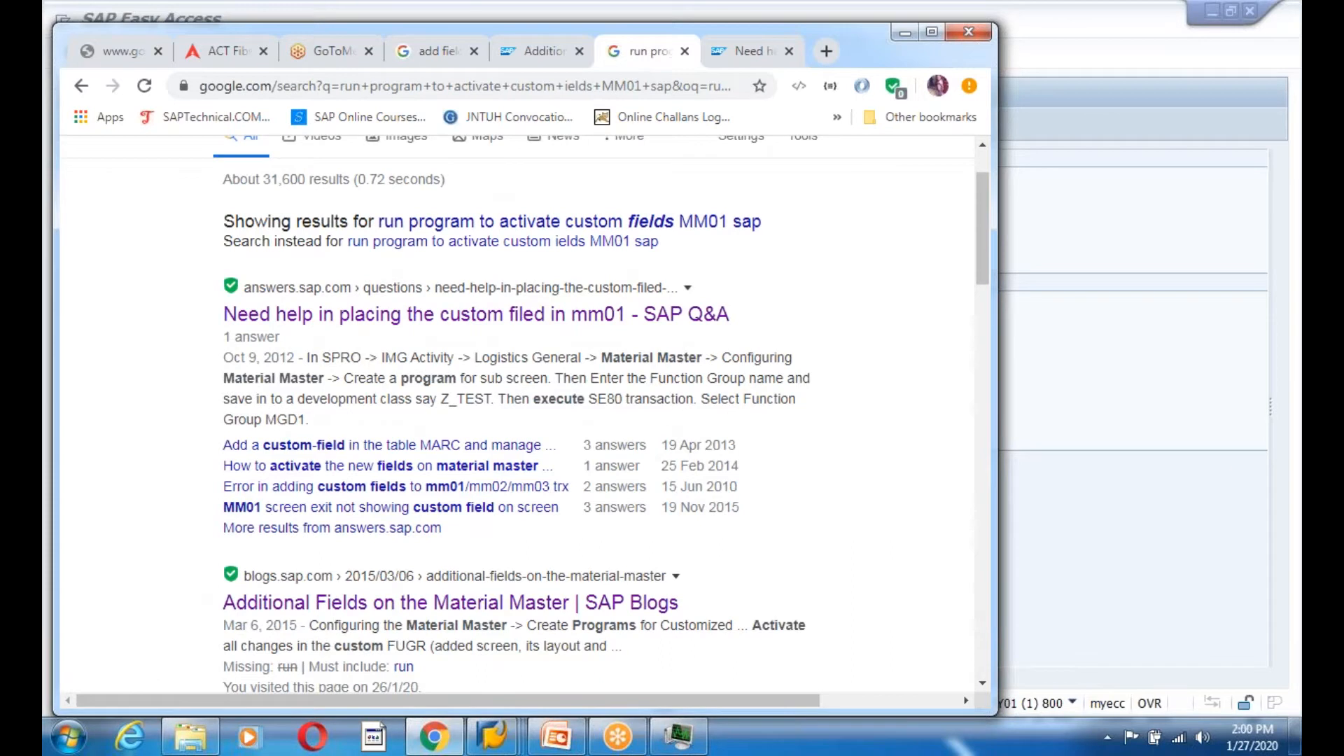
right_click(513, 466)
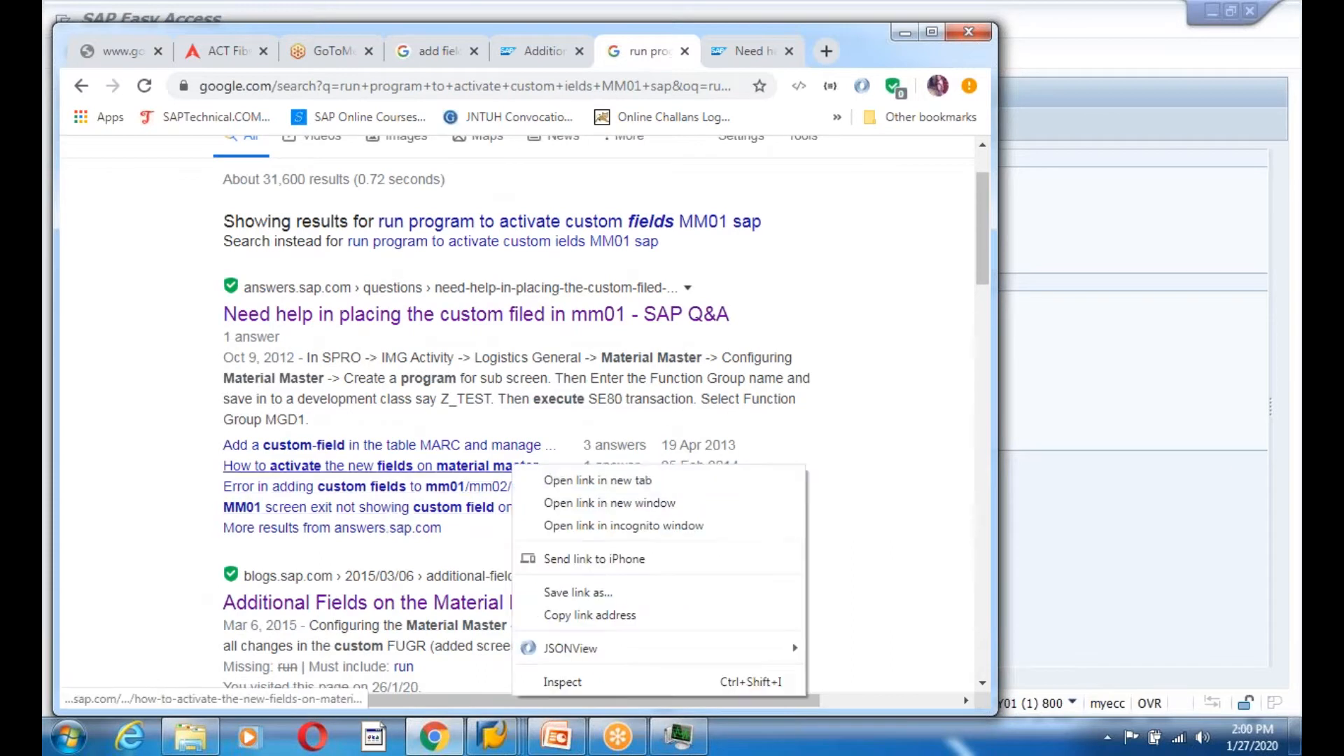
click(597, 480)
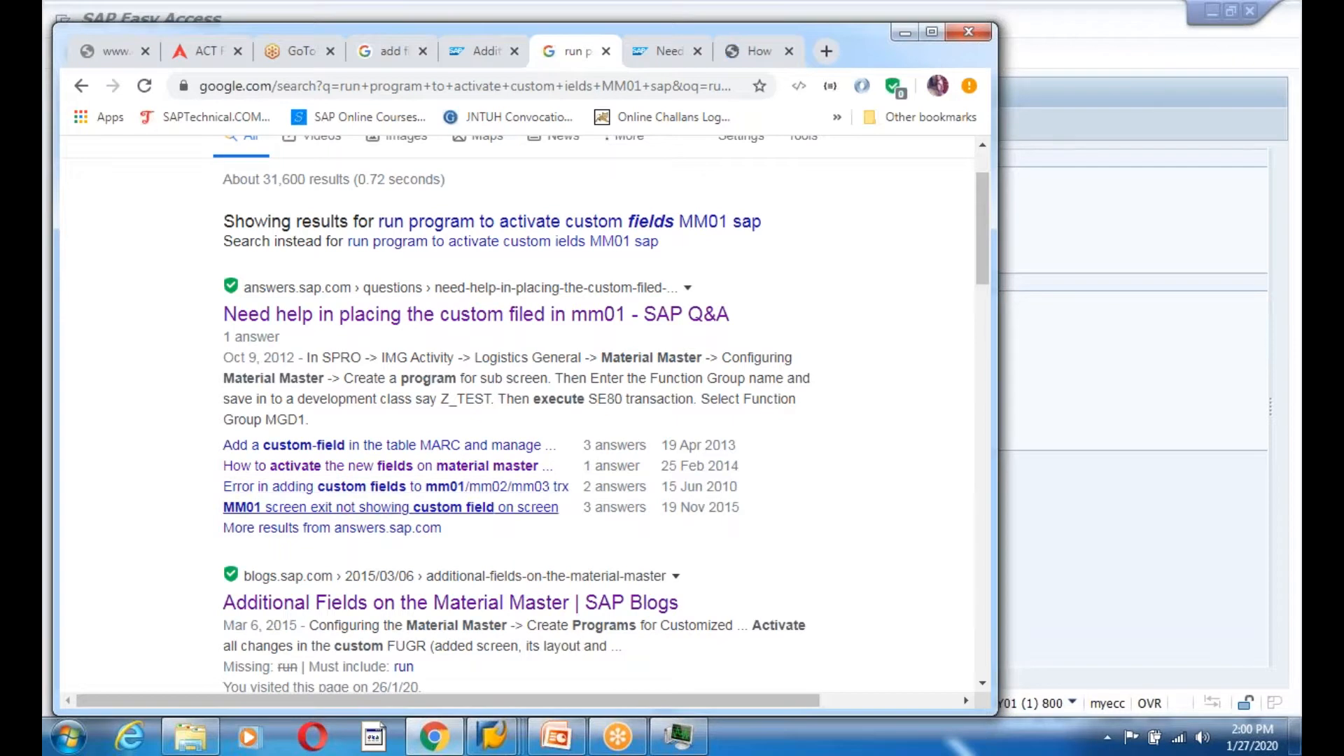
Open "MM01 screen exit not showing custom field on screen" in a new tab, then read the Q&A page about activating new material master fields
right_click(444, 510)
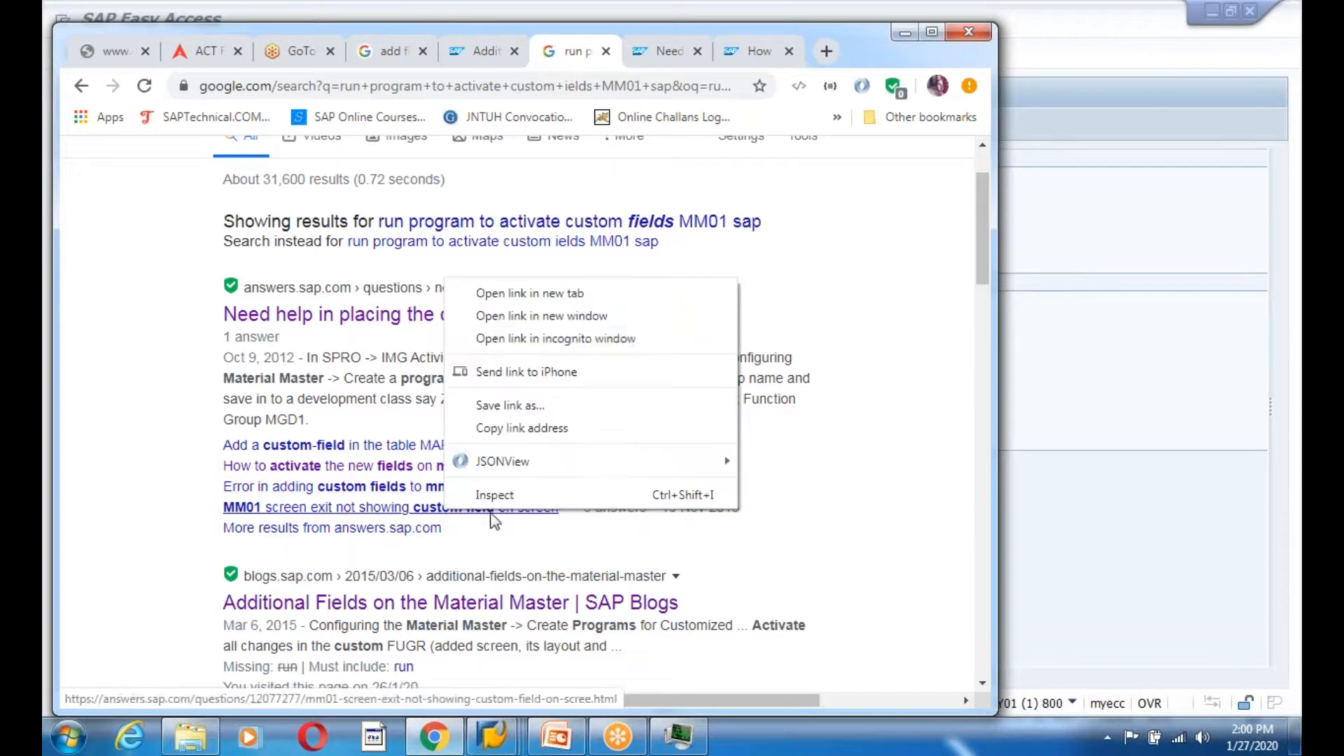
click(569, 299)
click(599, 51)
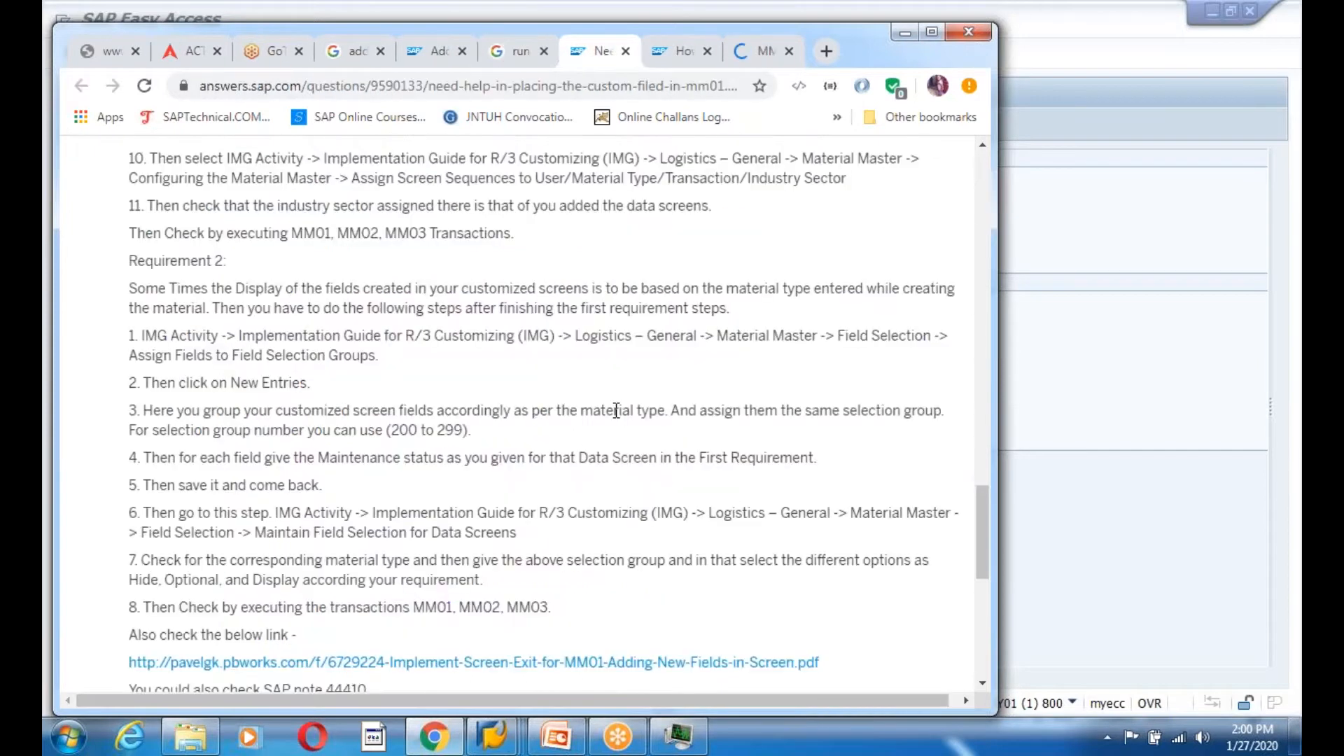
click(676, 51)
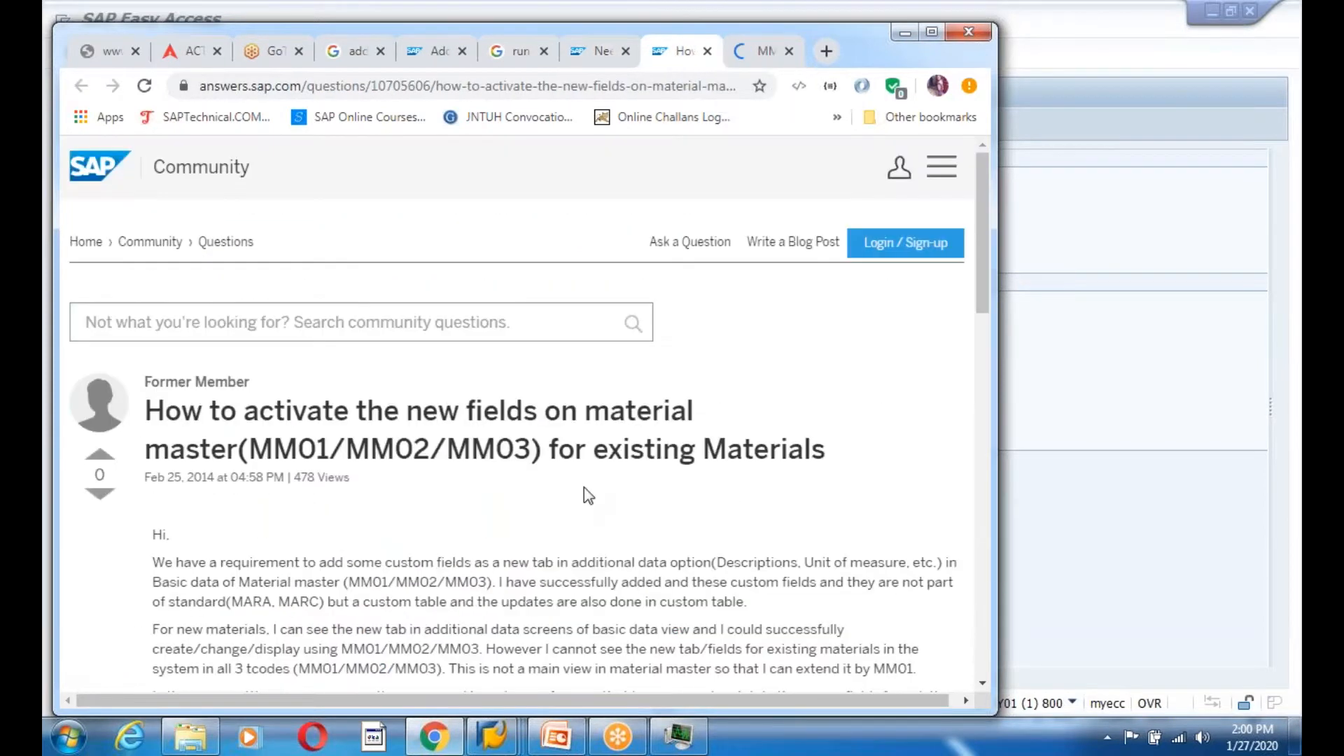
scroll(584, 489, down, 3)
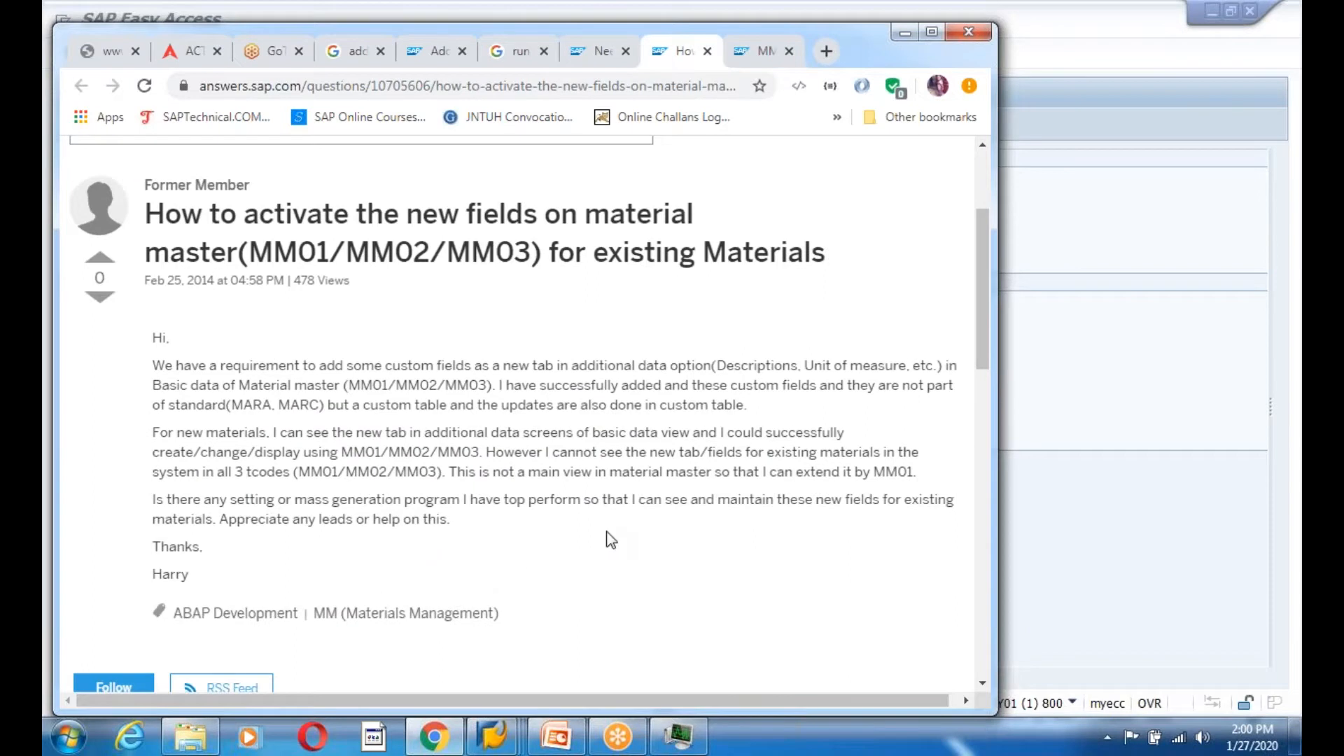
scroll(611, 540, down, 12)
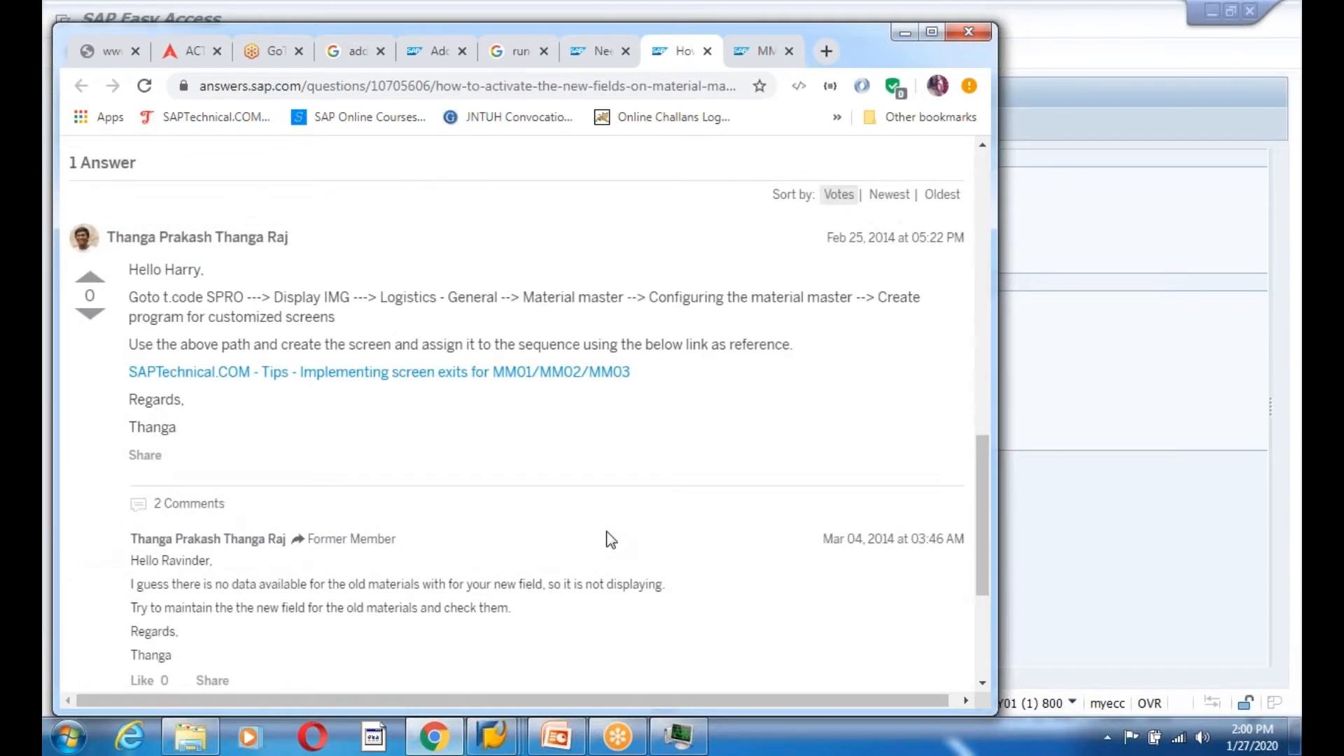
scroll(612, 540, down, 5)
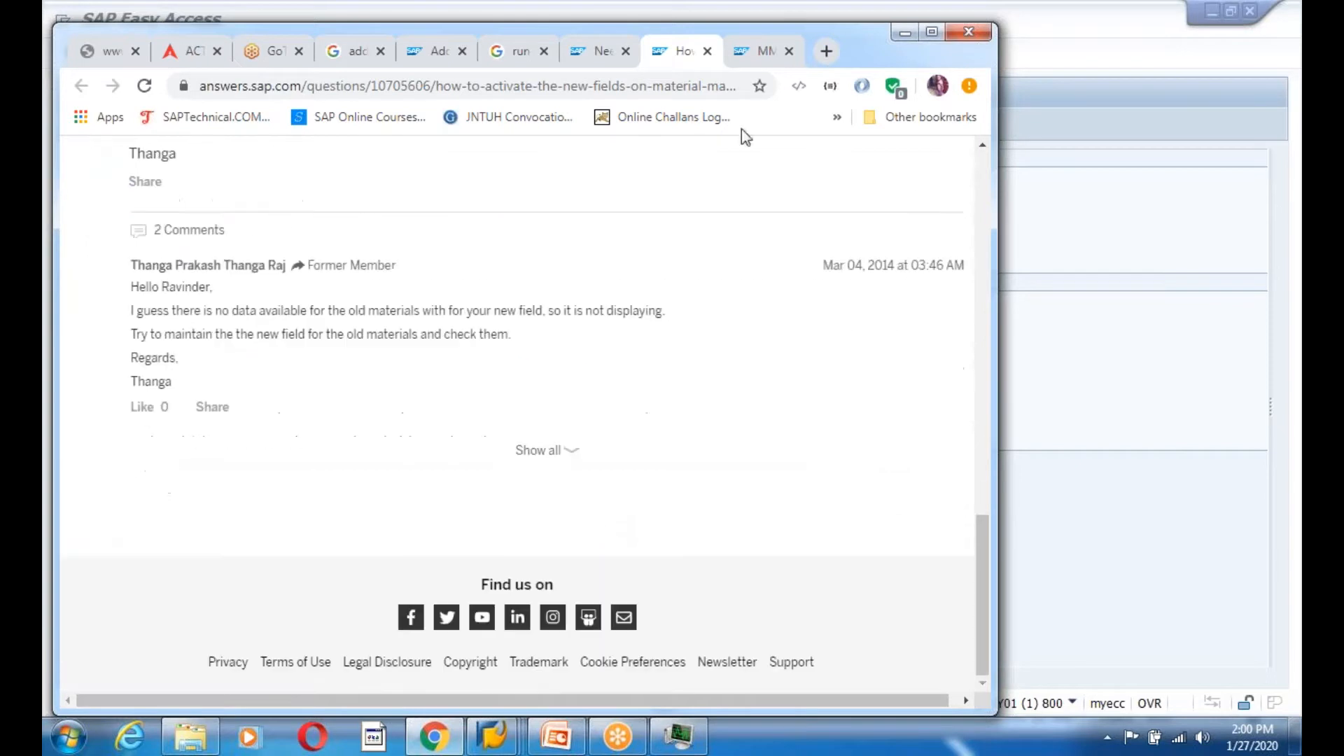
Read the "MM01 screen exit not showing custom field on screen" question and its answers about field selection groups and data screen field selection
click(757, 52)
scroll(447, 553, down, 3)
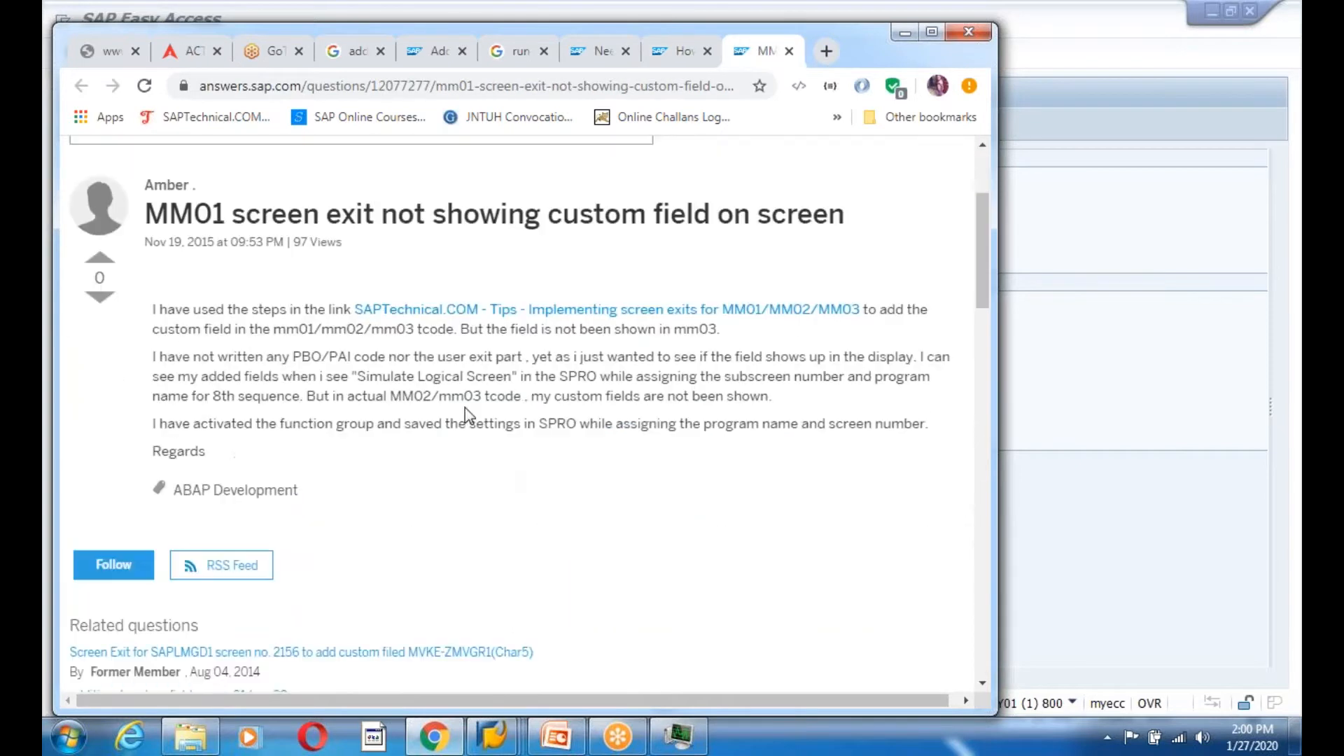
scroll(546, 507, down, 7)
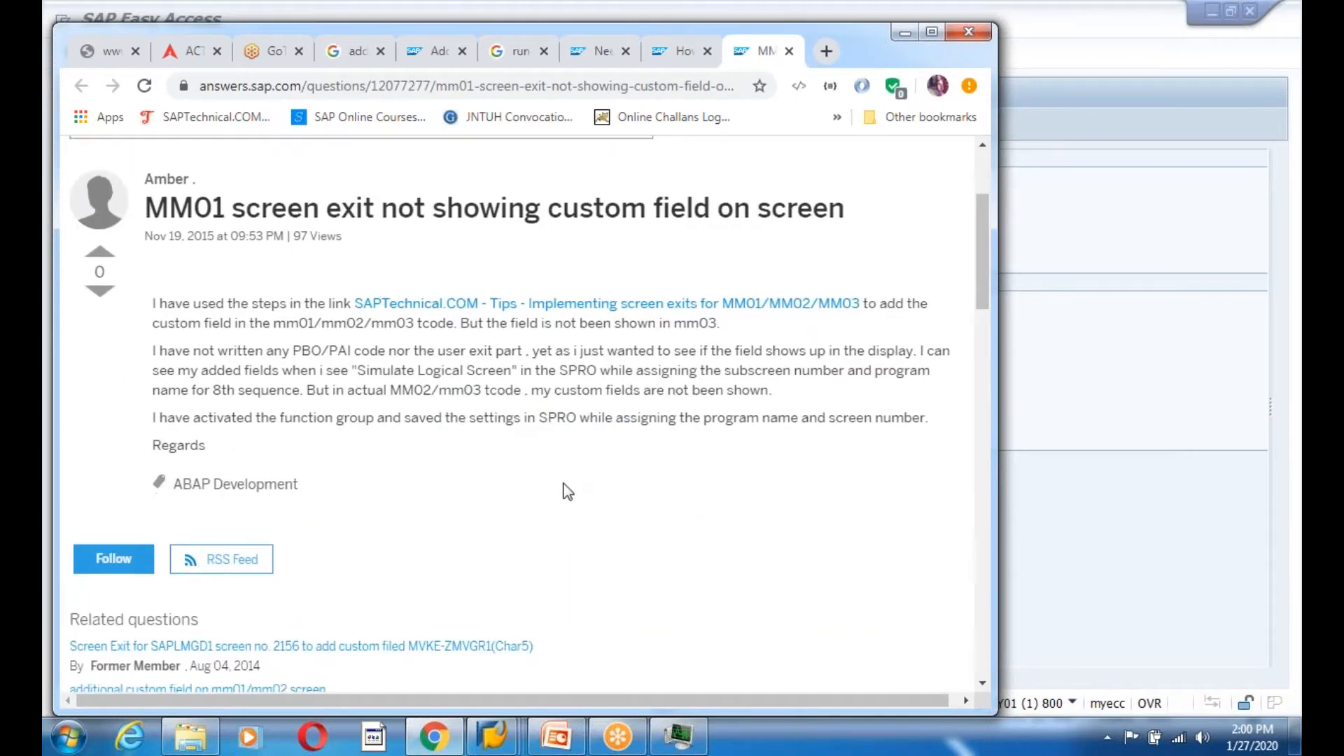
scroll(530, 535, down, 3)
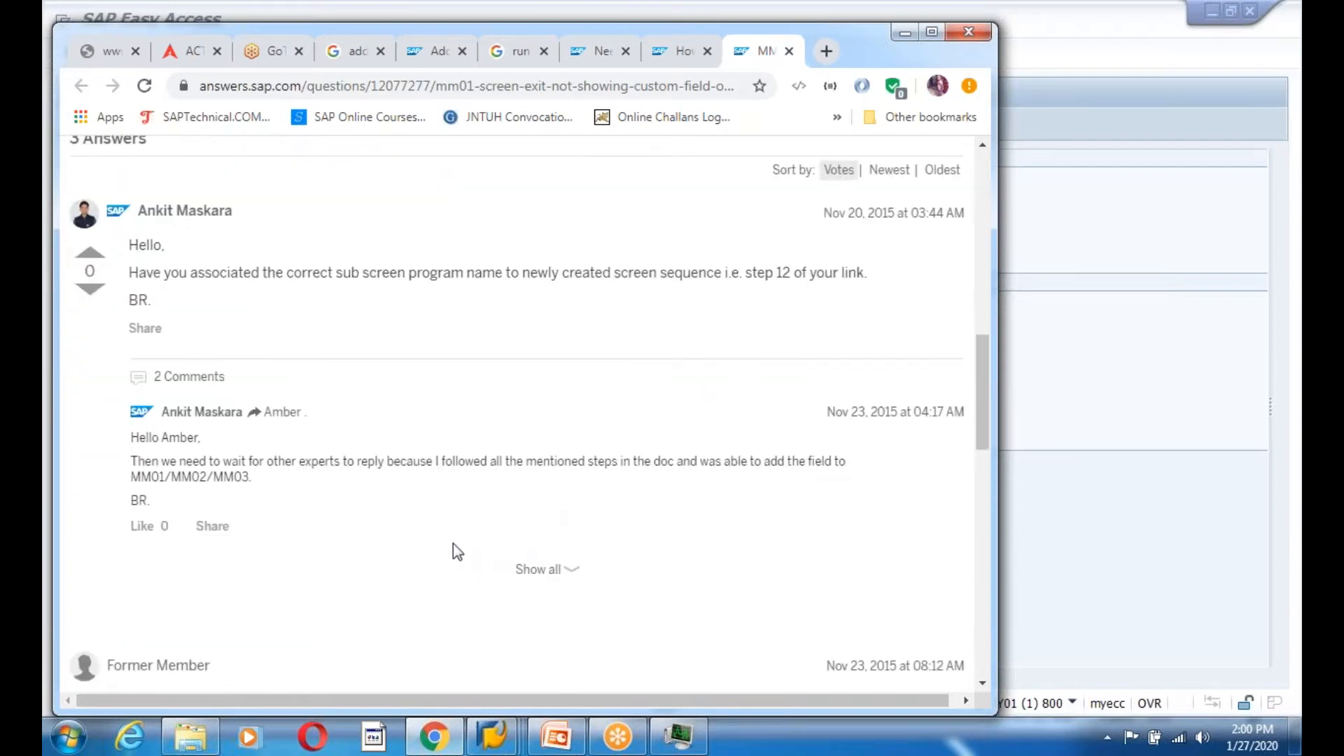
scroll(430, 539, down, 6)
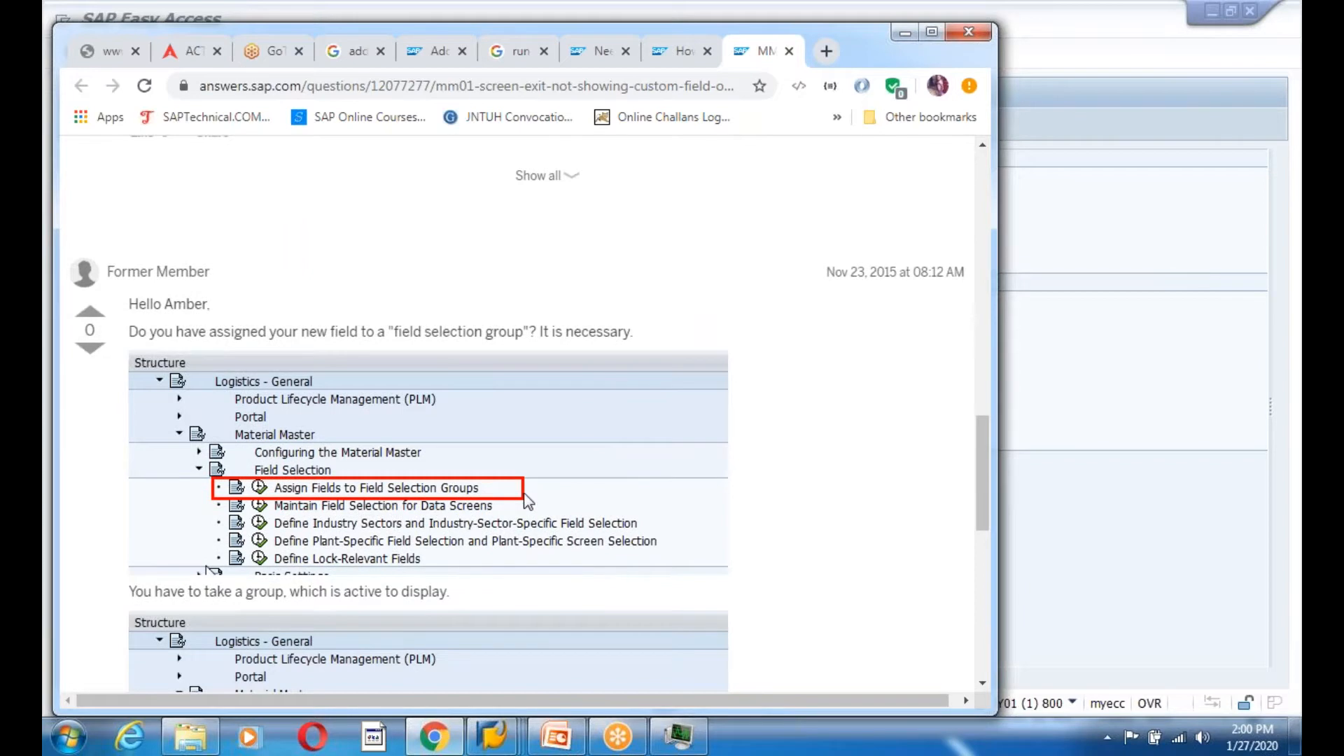
scroll(526, 500, down, 4)
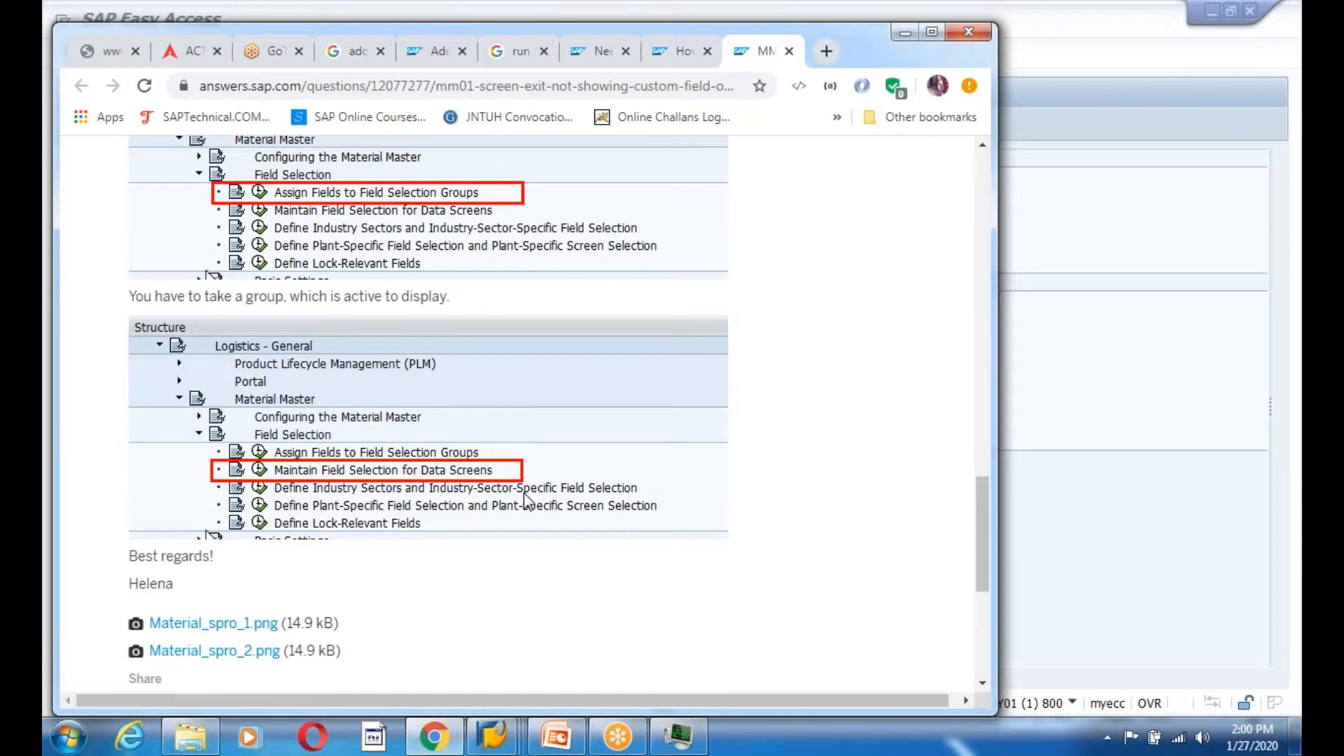
scroll(525, 499, down, 5)
scroll(525, 499, up, 1)
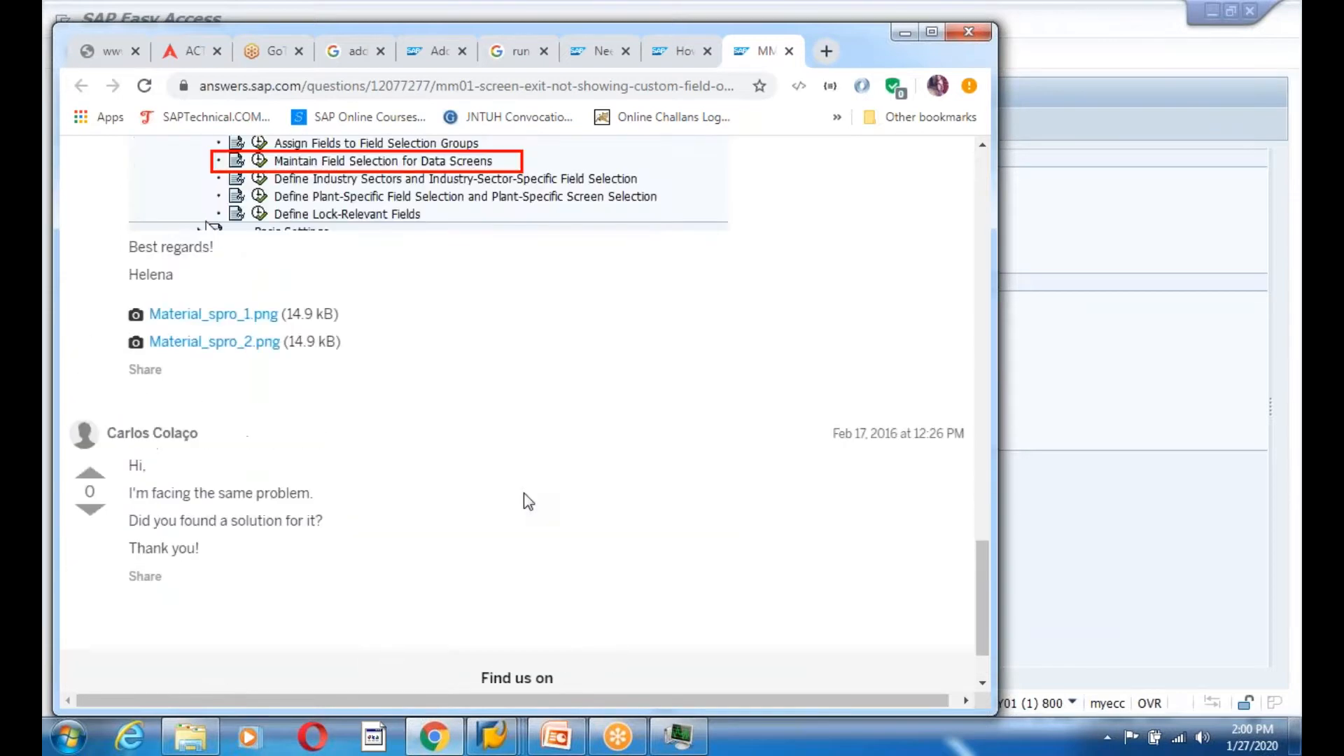
scroll(528, 502, up, 2)
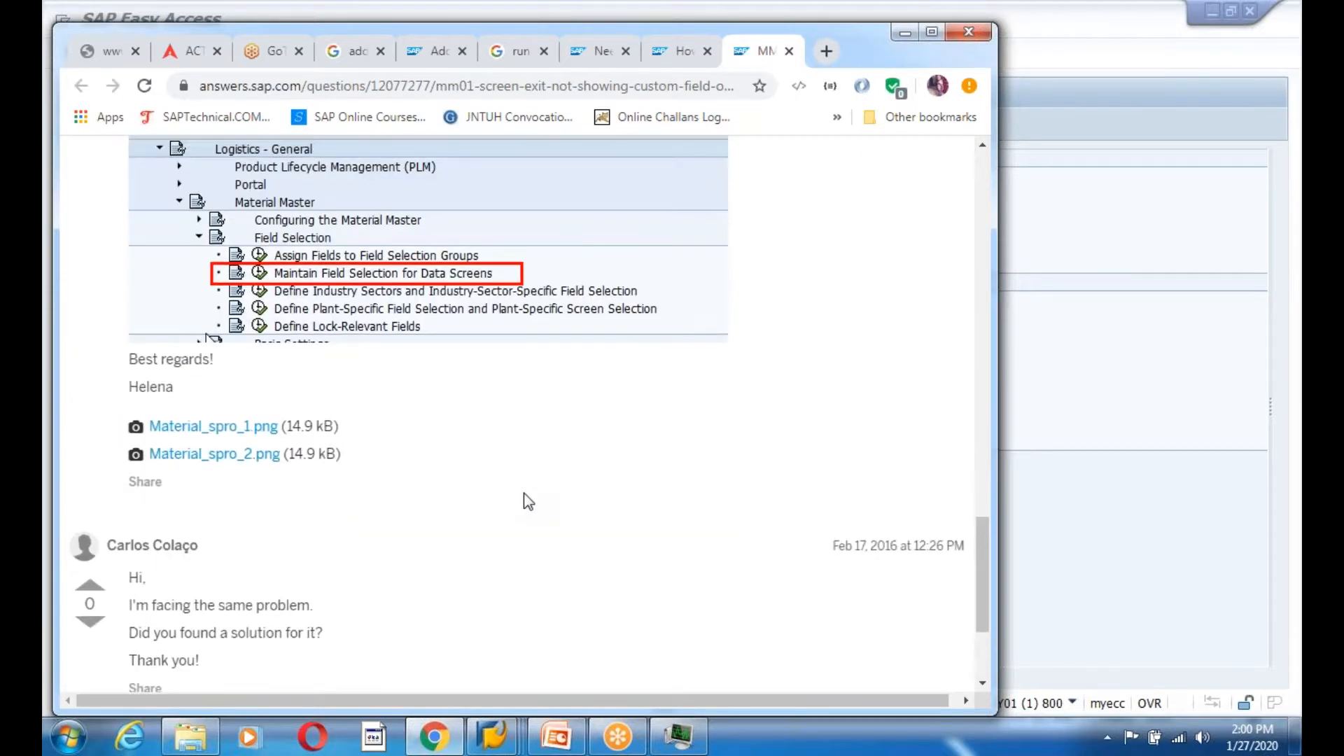
scroll(527, 501, up, 5)
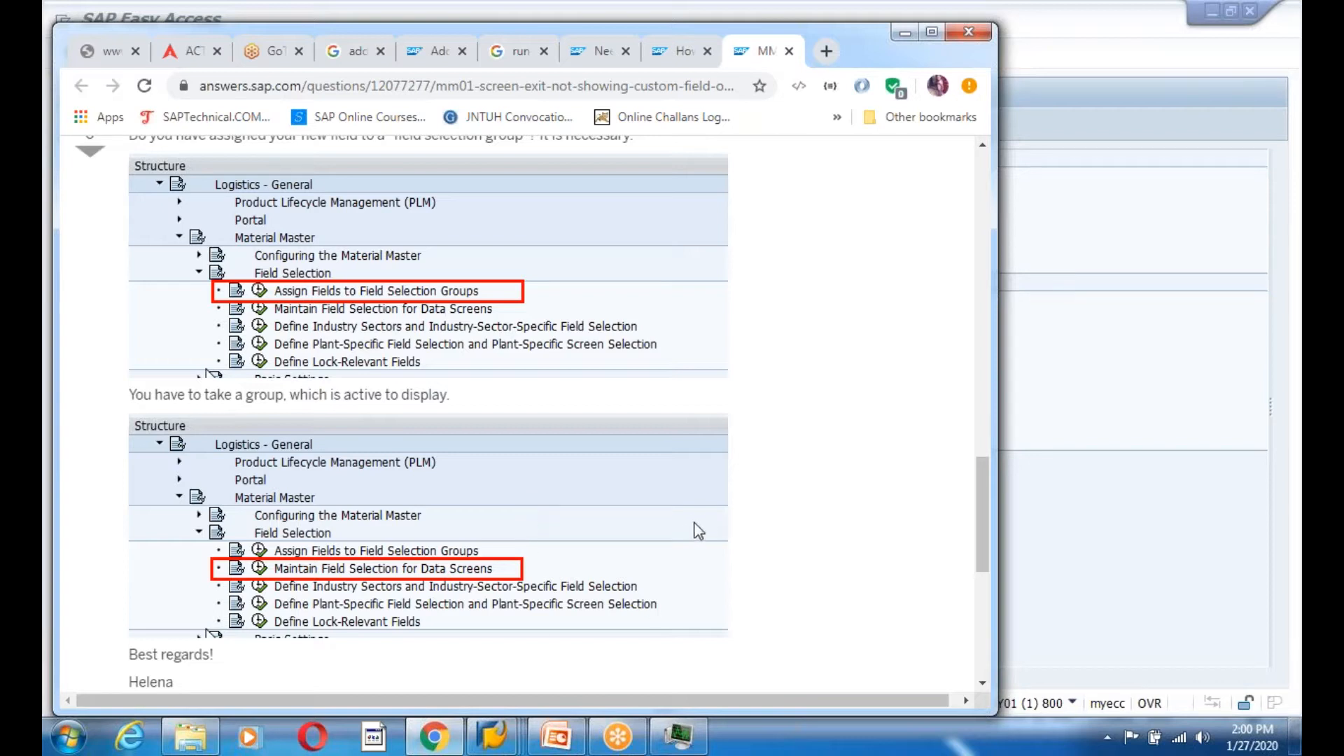
scroll(705, 523, up, 2)
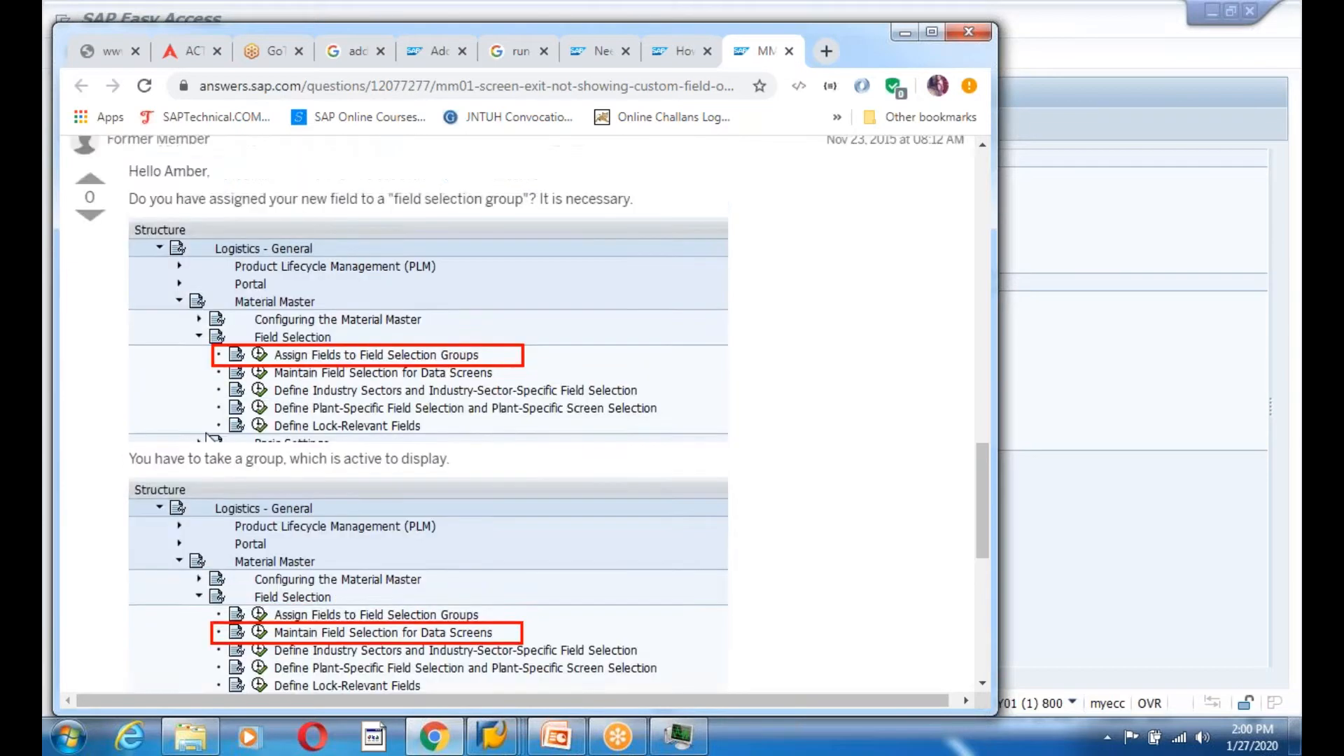
Recheck the two earlier SAP Q&A pages, then close all three open question pages
key(ctrl+shift+Tab)
scroll(653, 471, up, 15)
scroll(653, 462, up, 5)
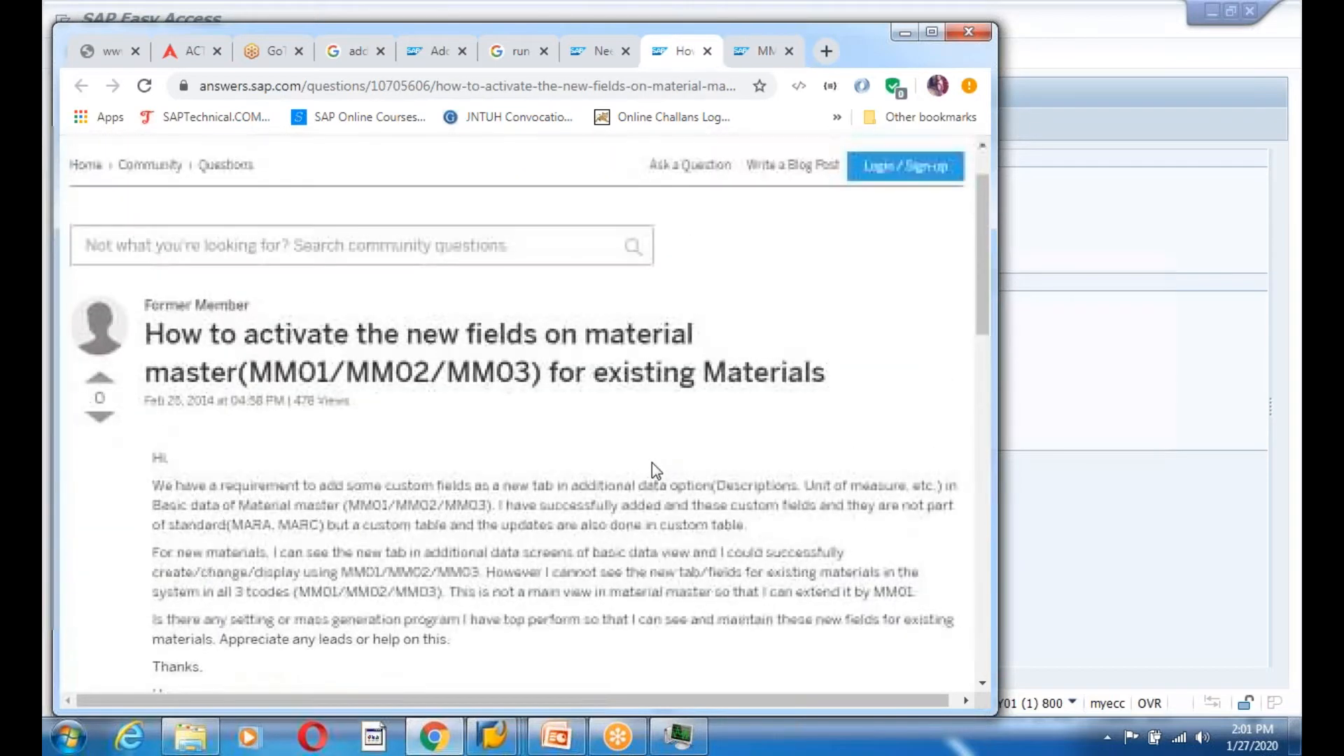
click(592, 50)
scroll(578, 455, up, 15)
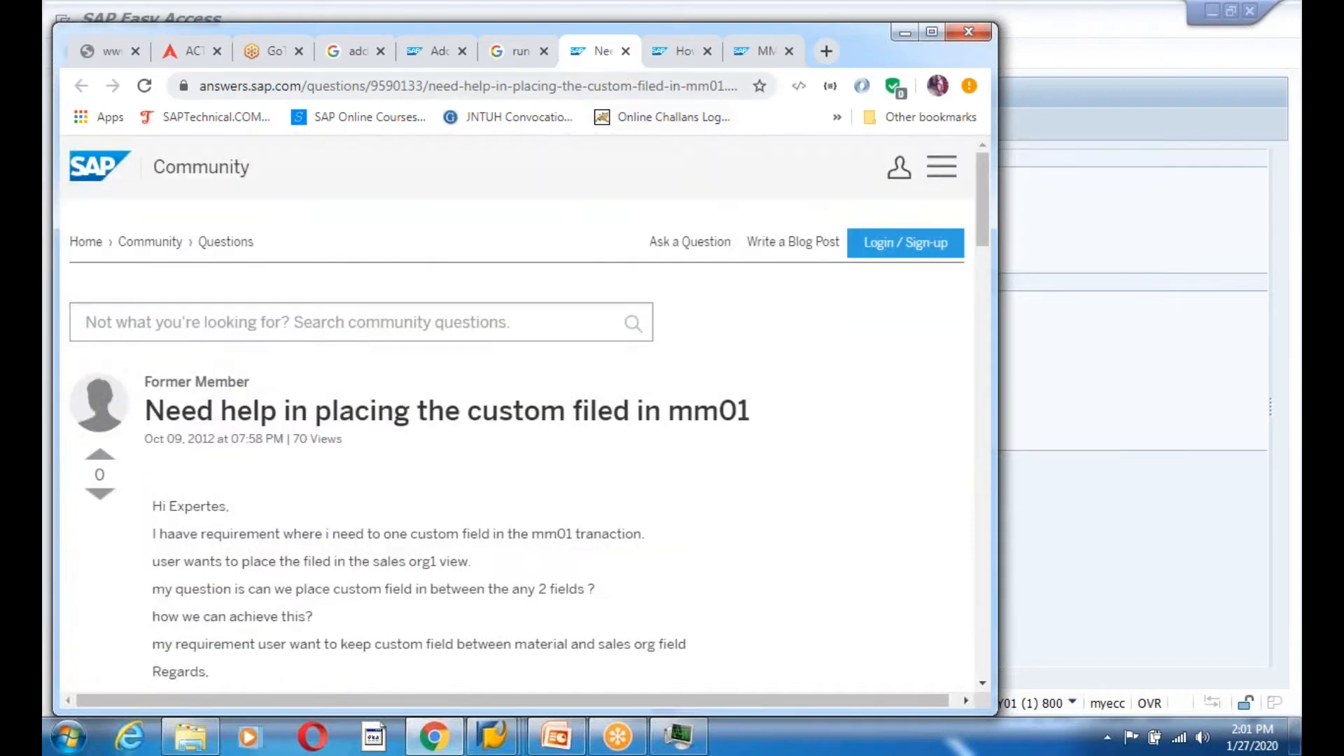
click(626, 50)
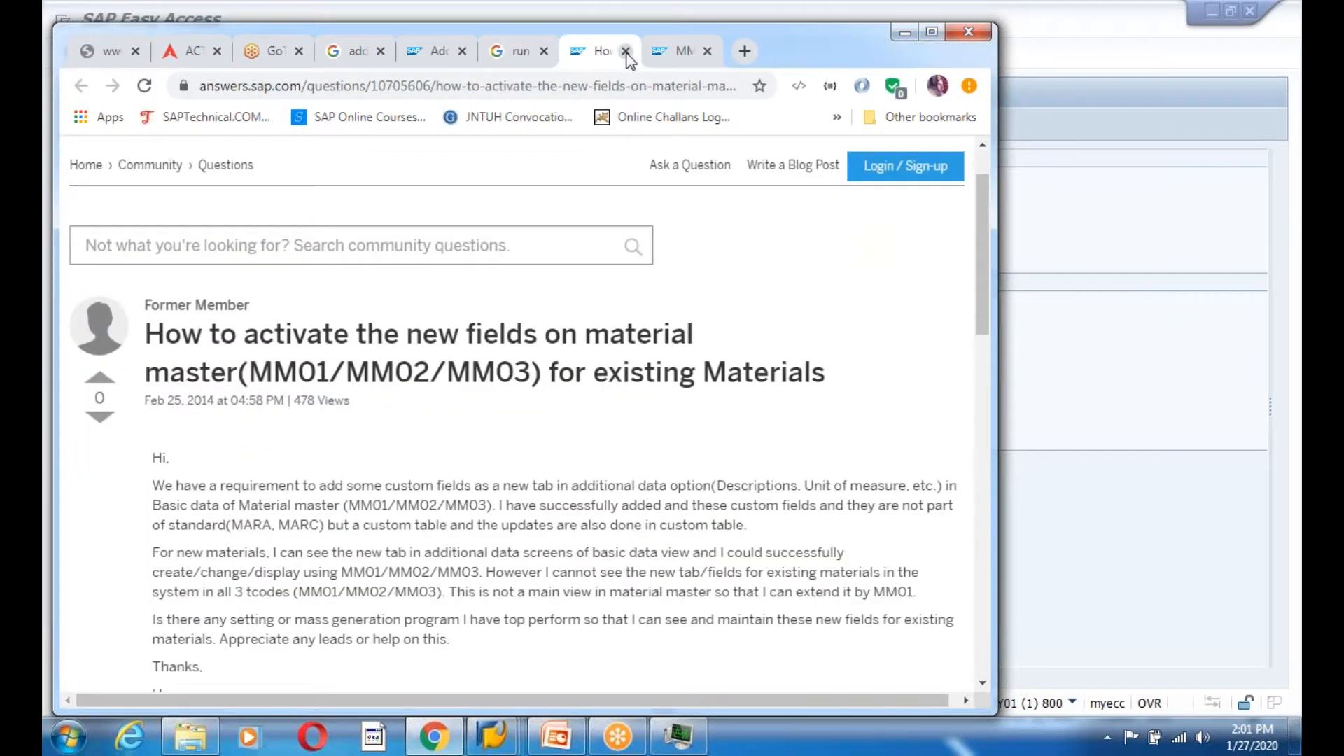
click(625, 50)
click(627, 50)
Search Google in a new tab for "custom subscreen not displayed in MM01 sap"
click(663, 51)
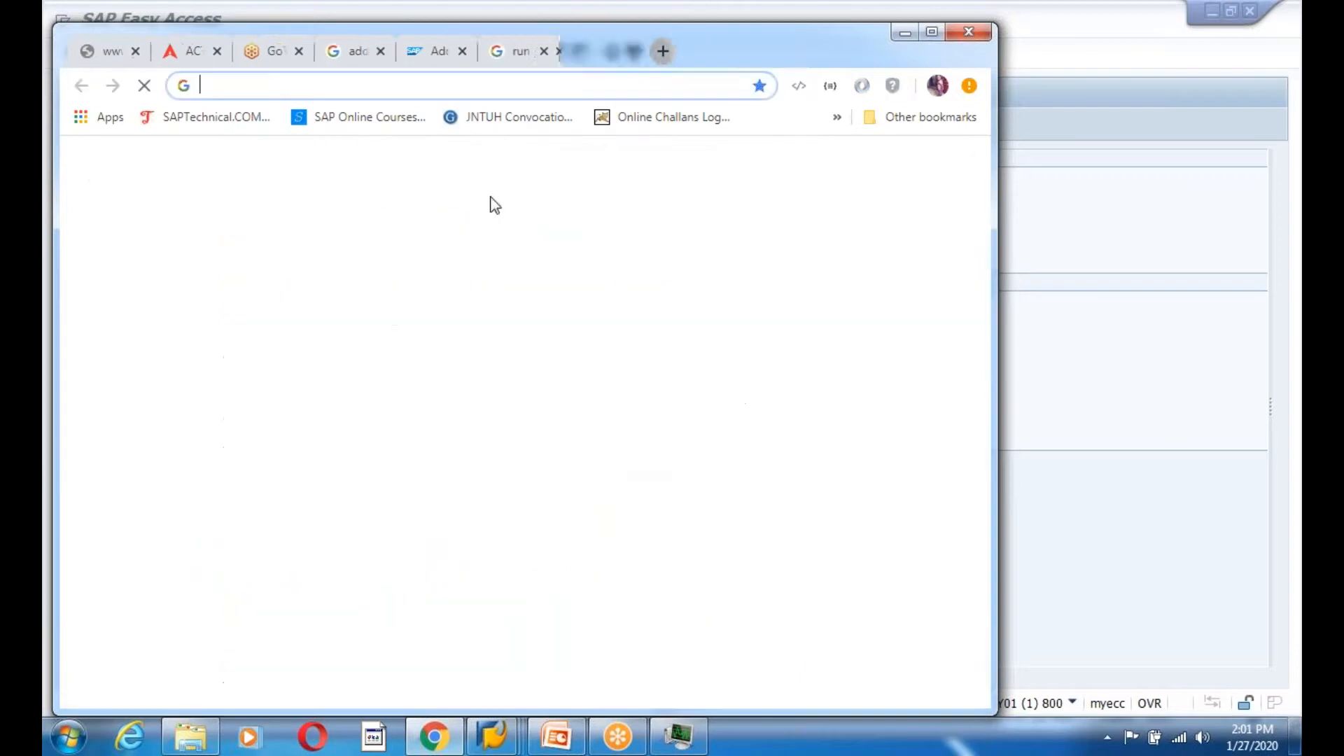
text(google.com)
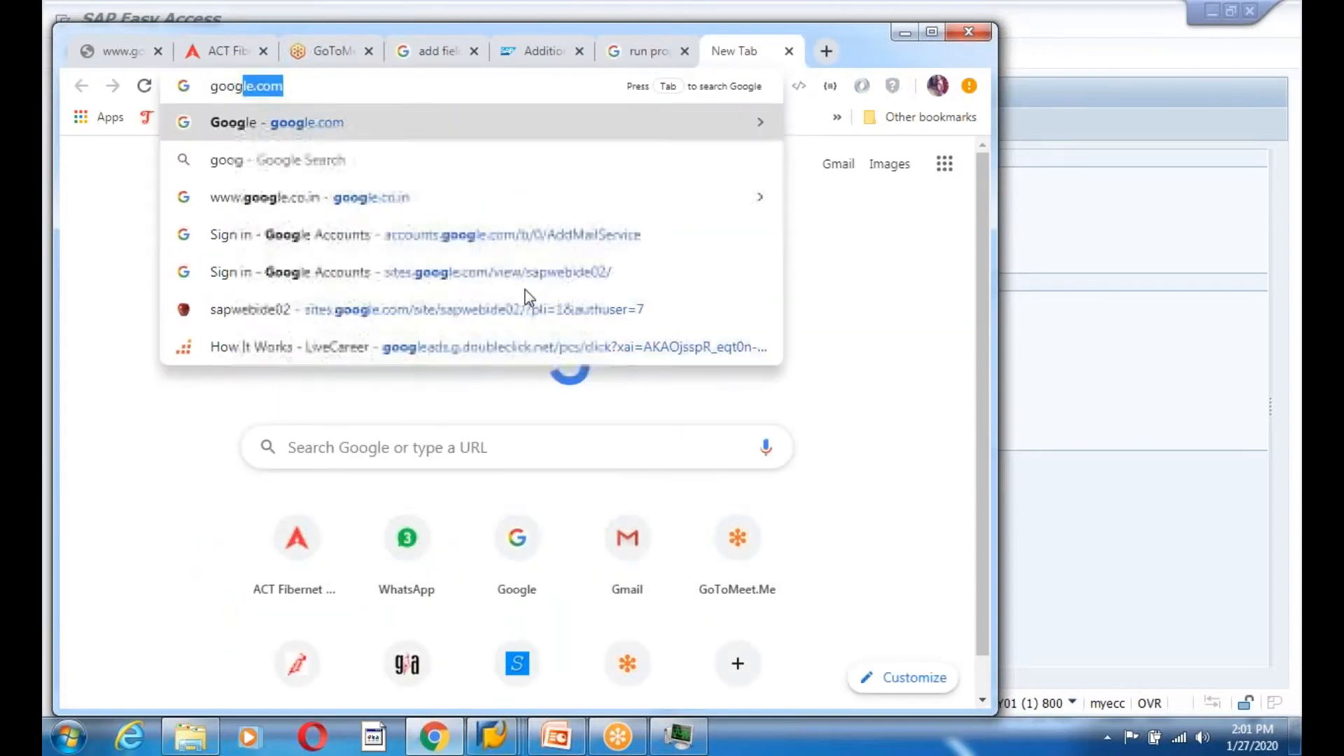
key(Return)
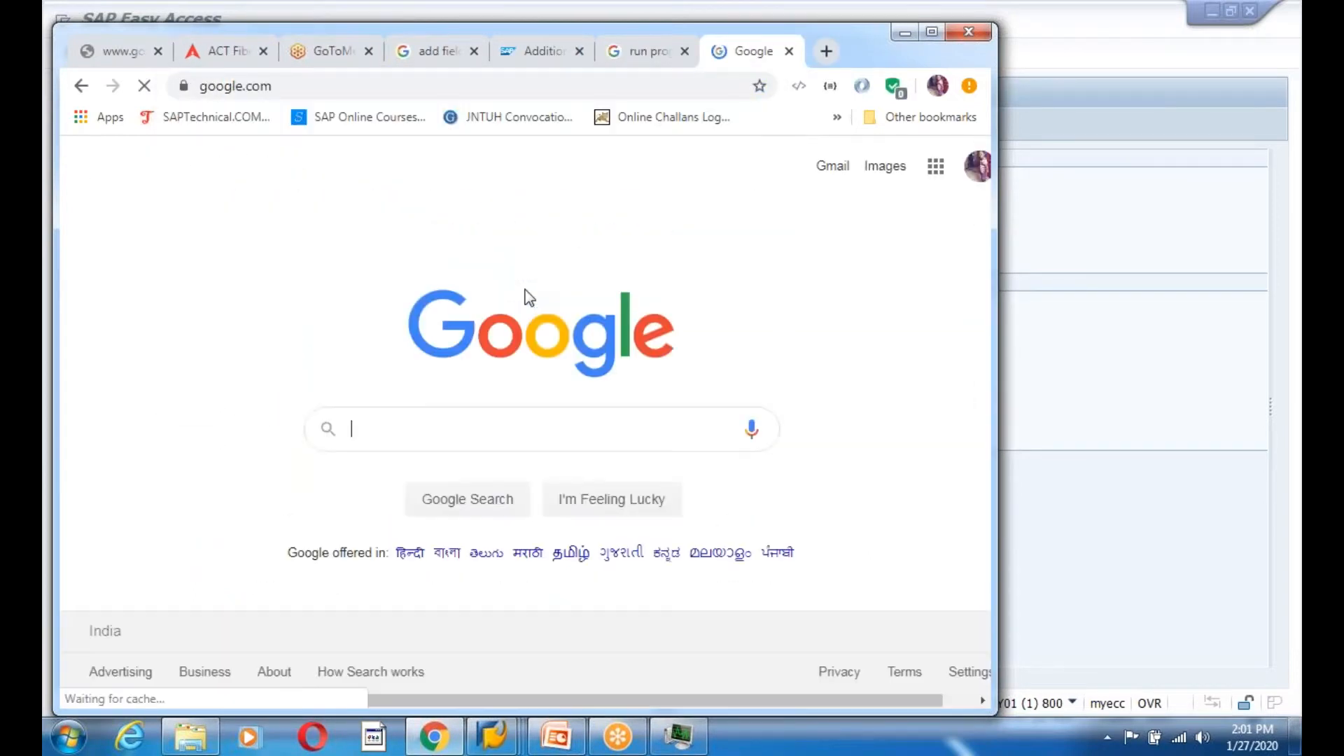
text(custom )
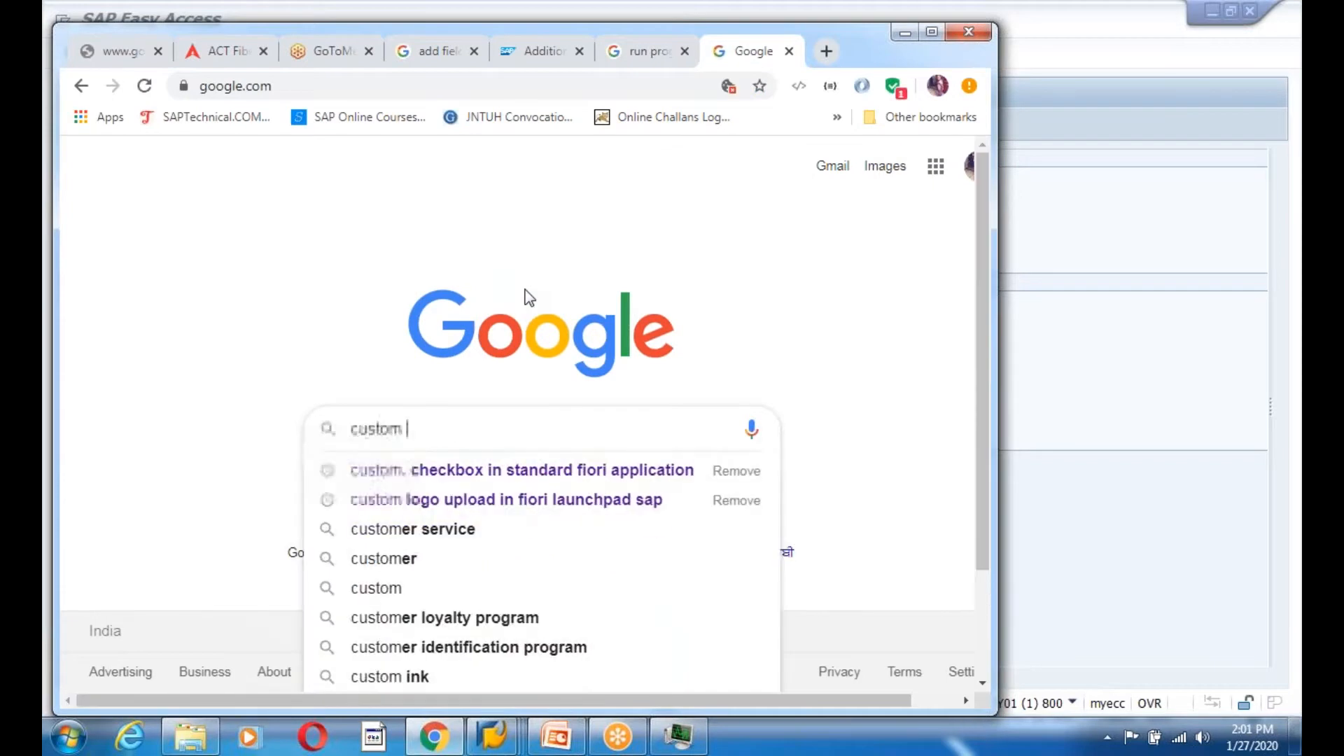
text(subscre)
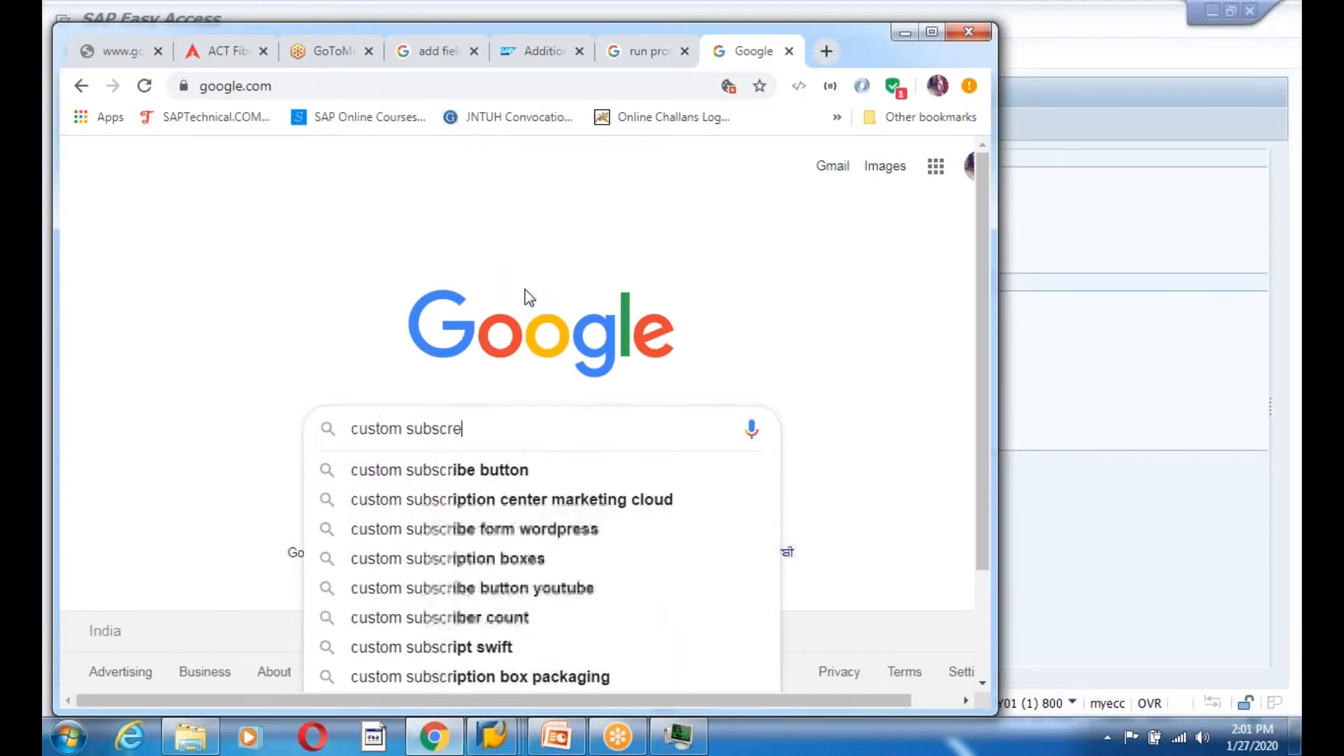
text(en not dis)
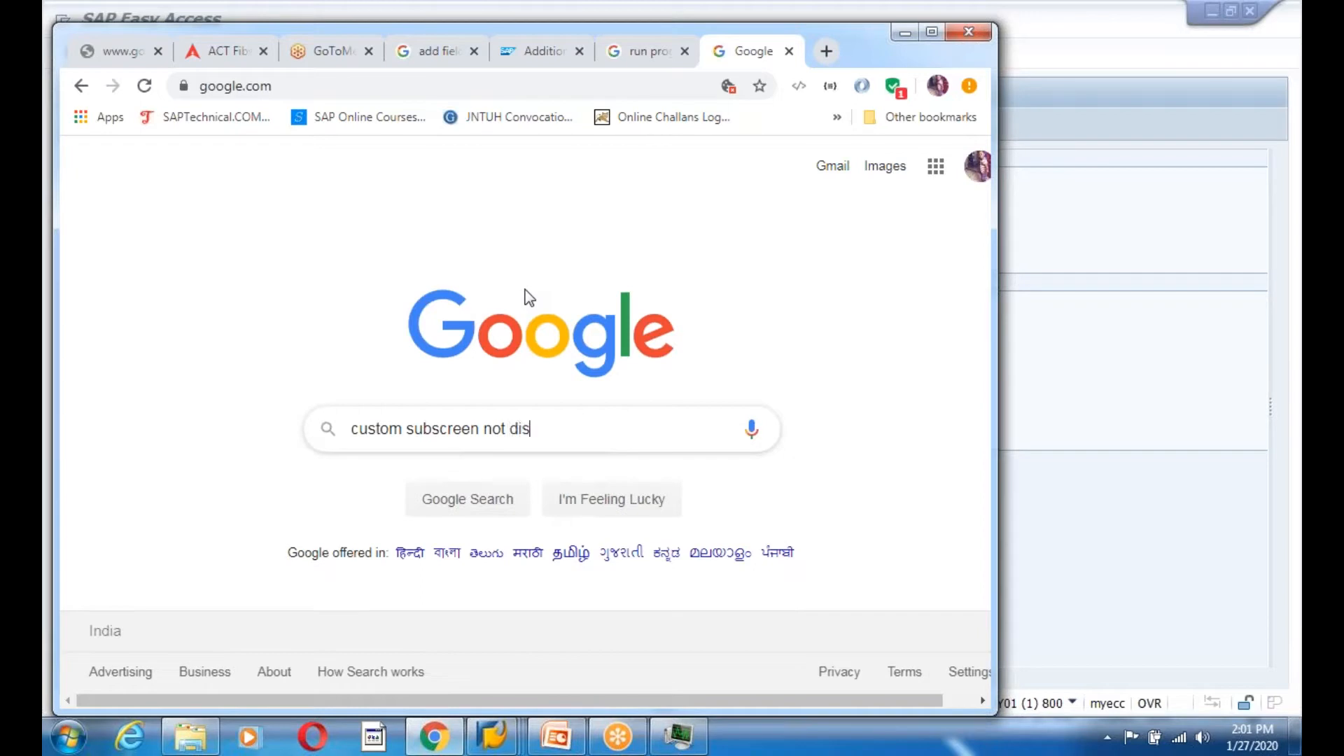
text(played in MM01)
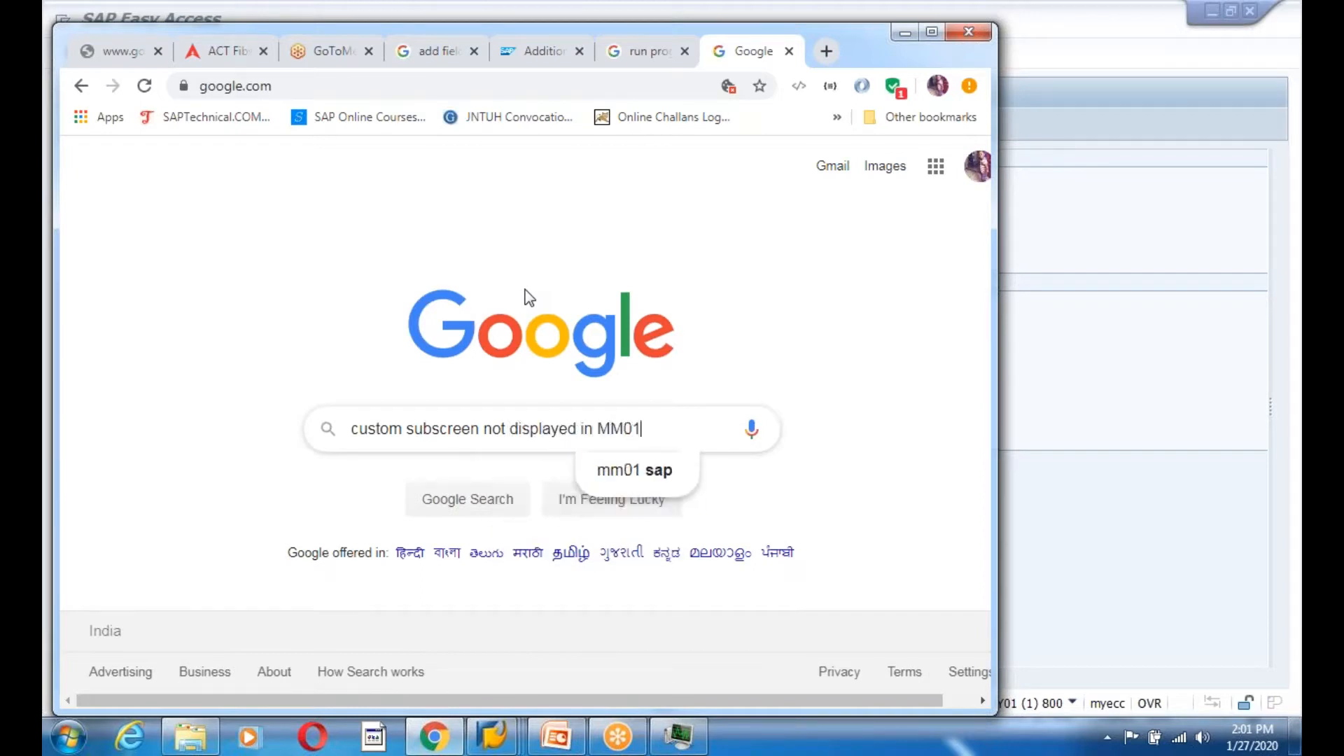
text( sap)
key(Return)
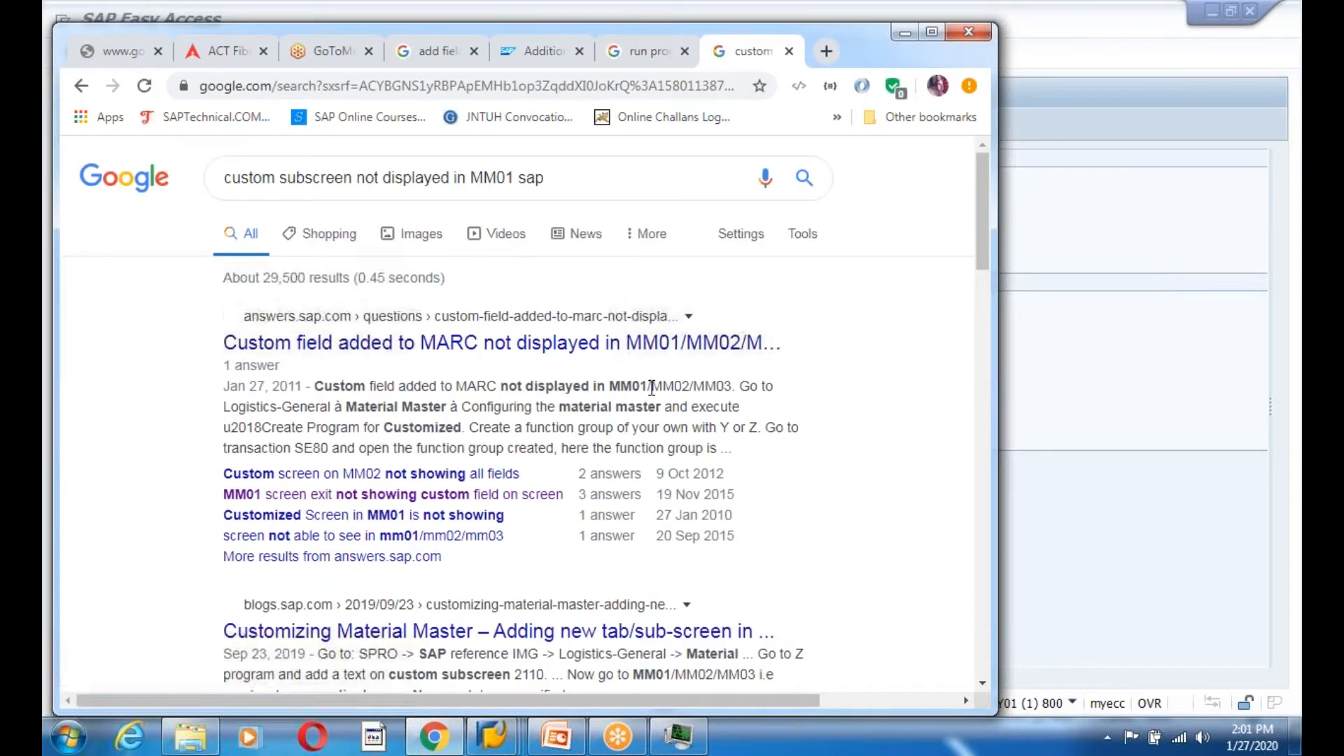
Open the result "Custom field added to MARC not displayed in MM01/MM02/MM03" in a new tab and read the question's customizing steps
right_click(561, 355)
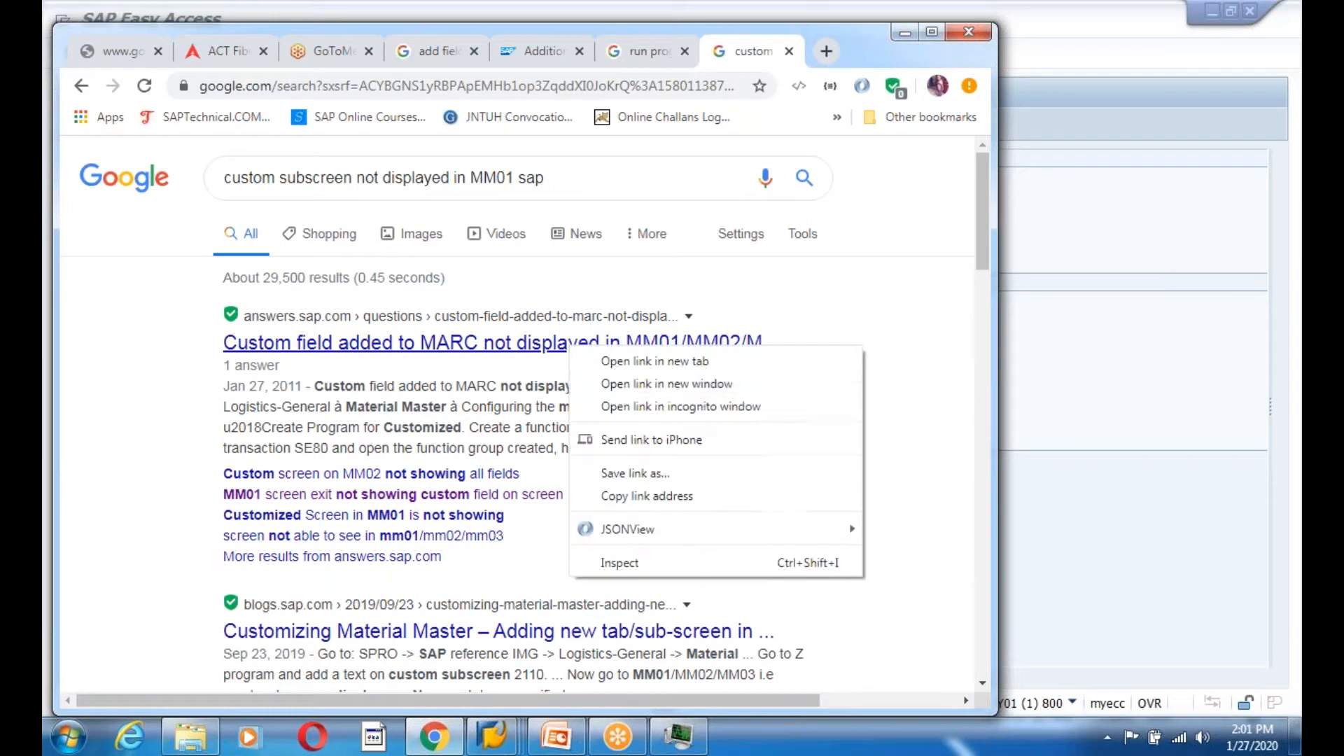
click(609, 359)
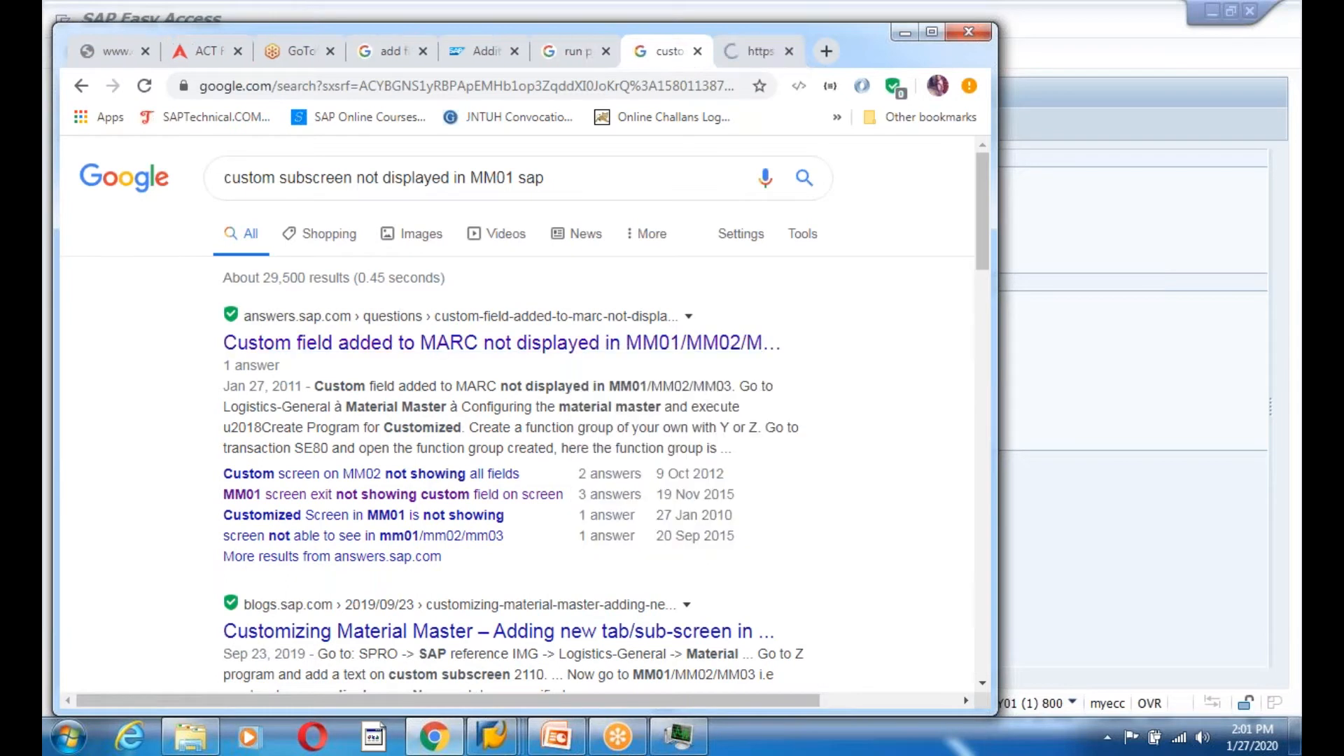
click(754, 51)
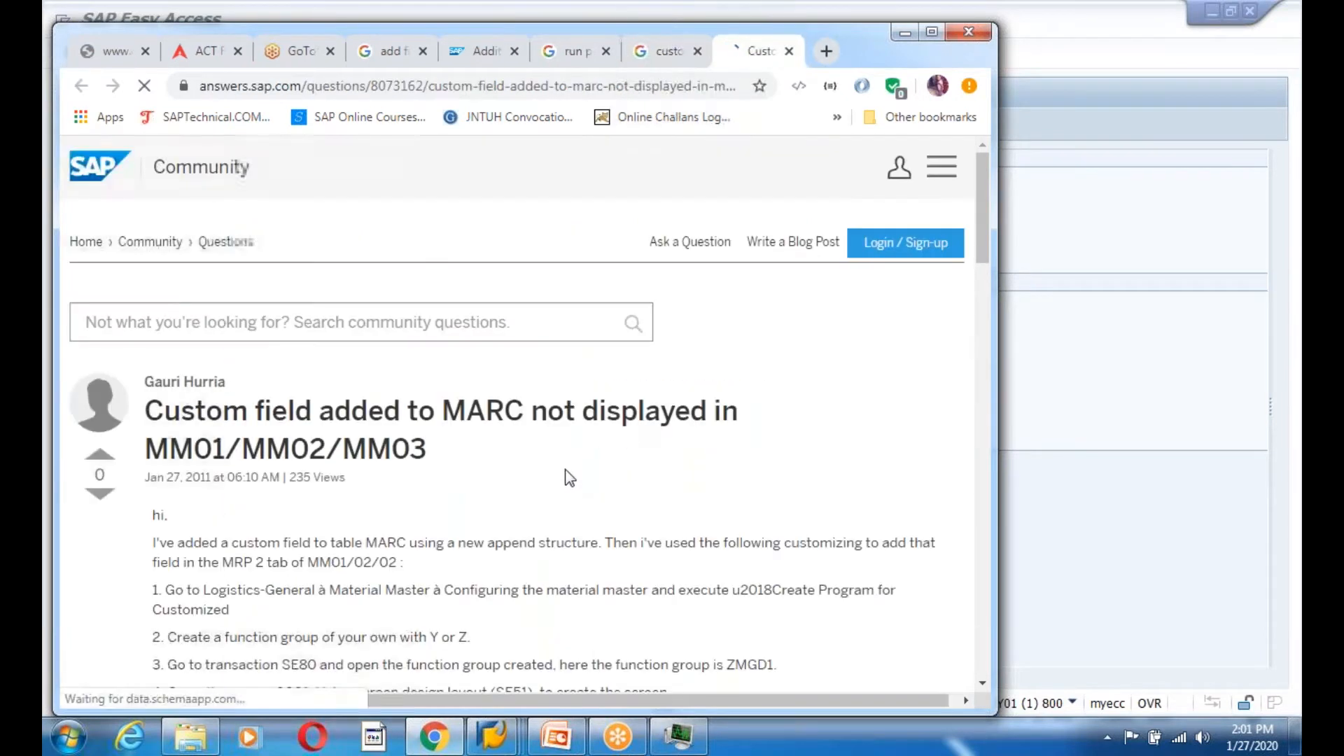
scroll(586, 484, down, 3)
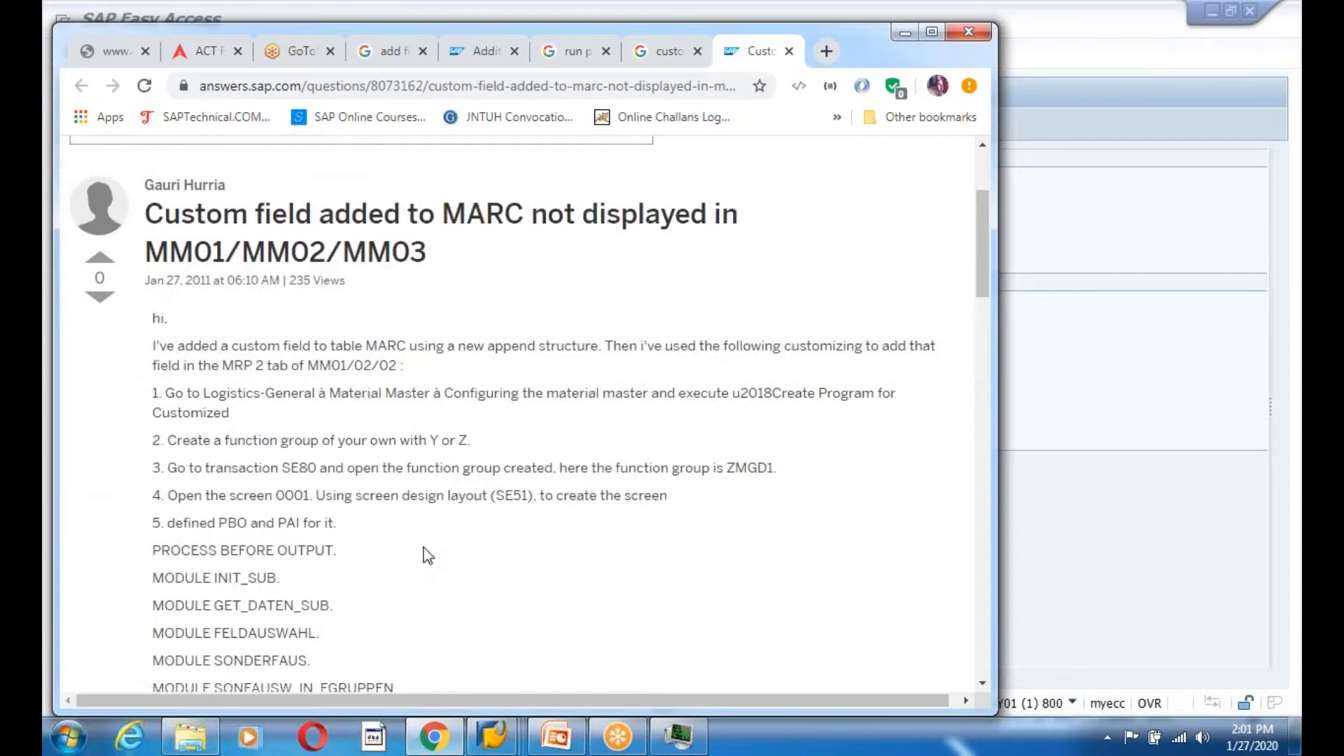
scroll(423, 547, down, 3)
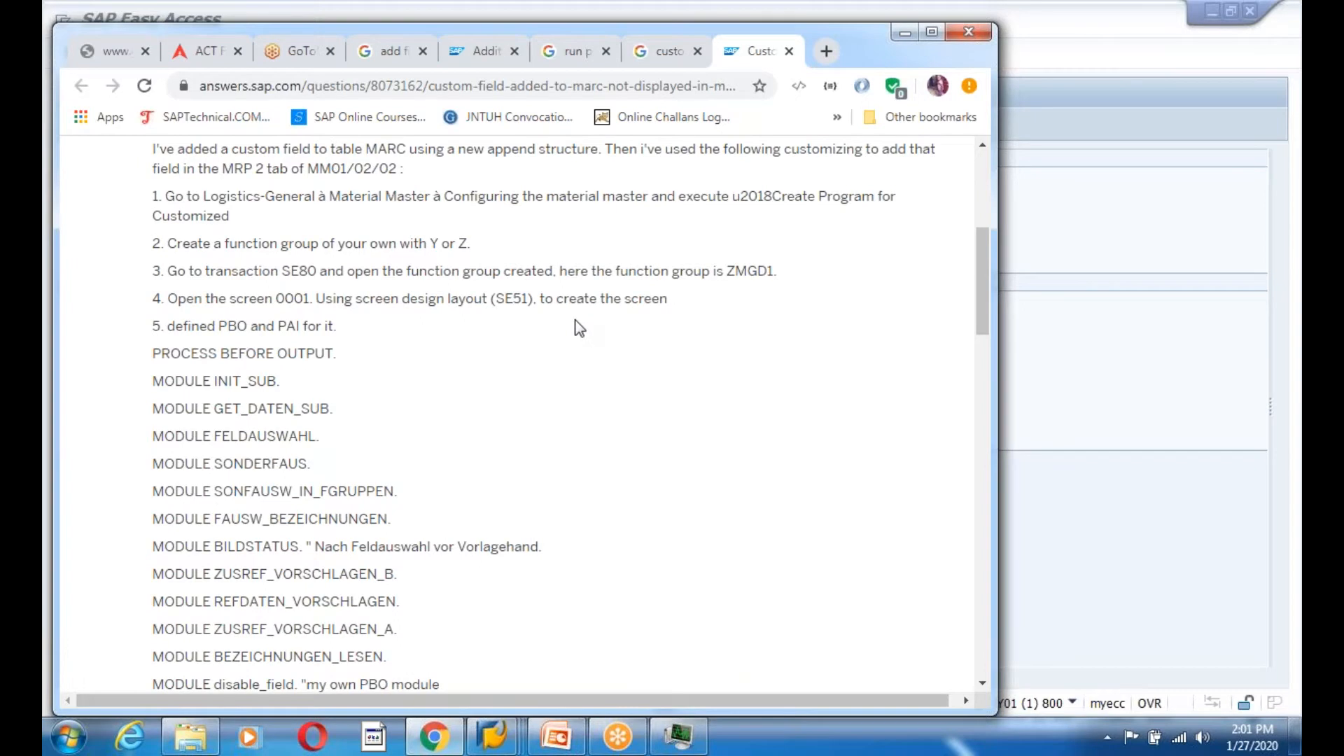
scroll(476, 408, down, 10)
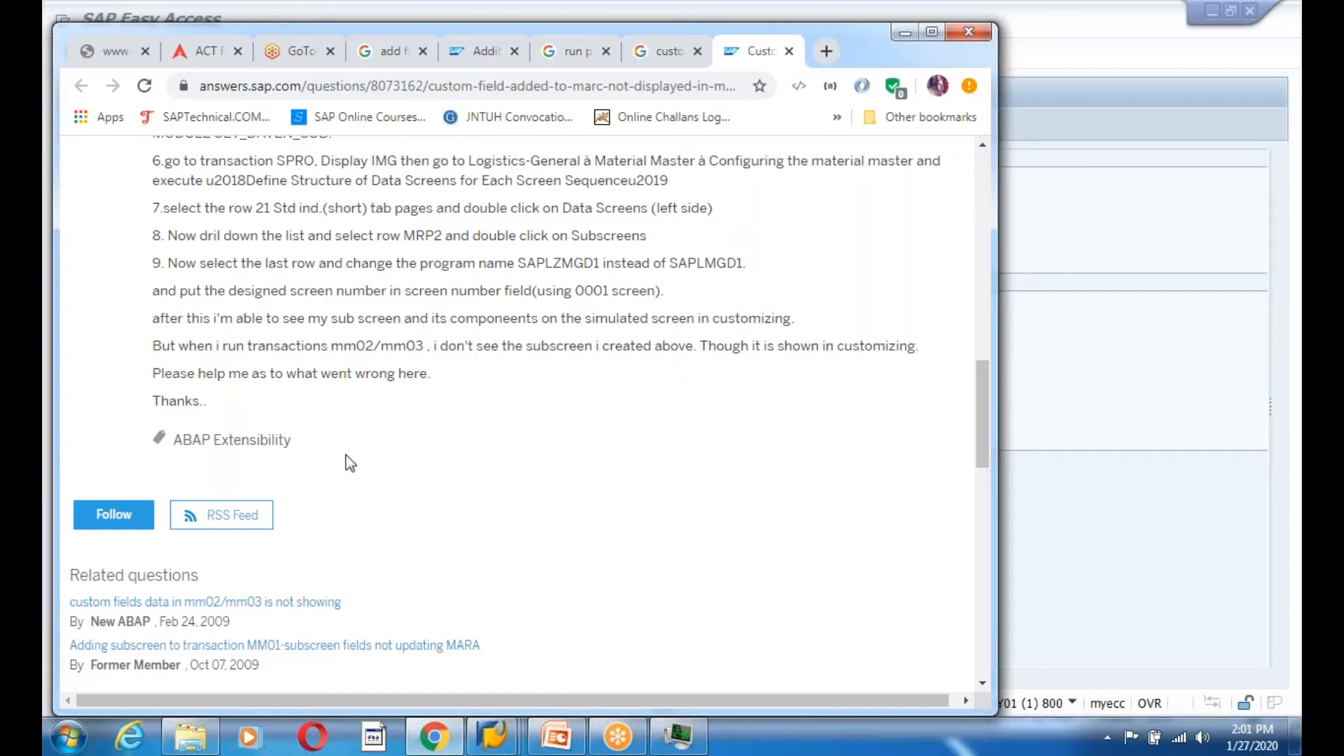
Read the answer on screen sequence assignment and the comment about copying the standard screen's flow logic
scroll(414, 462, down, 5)
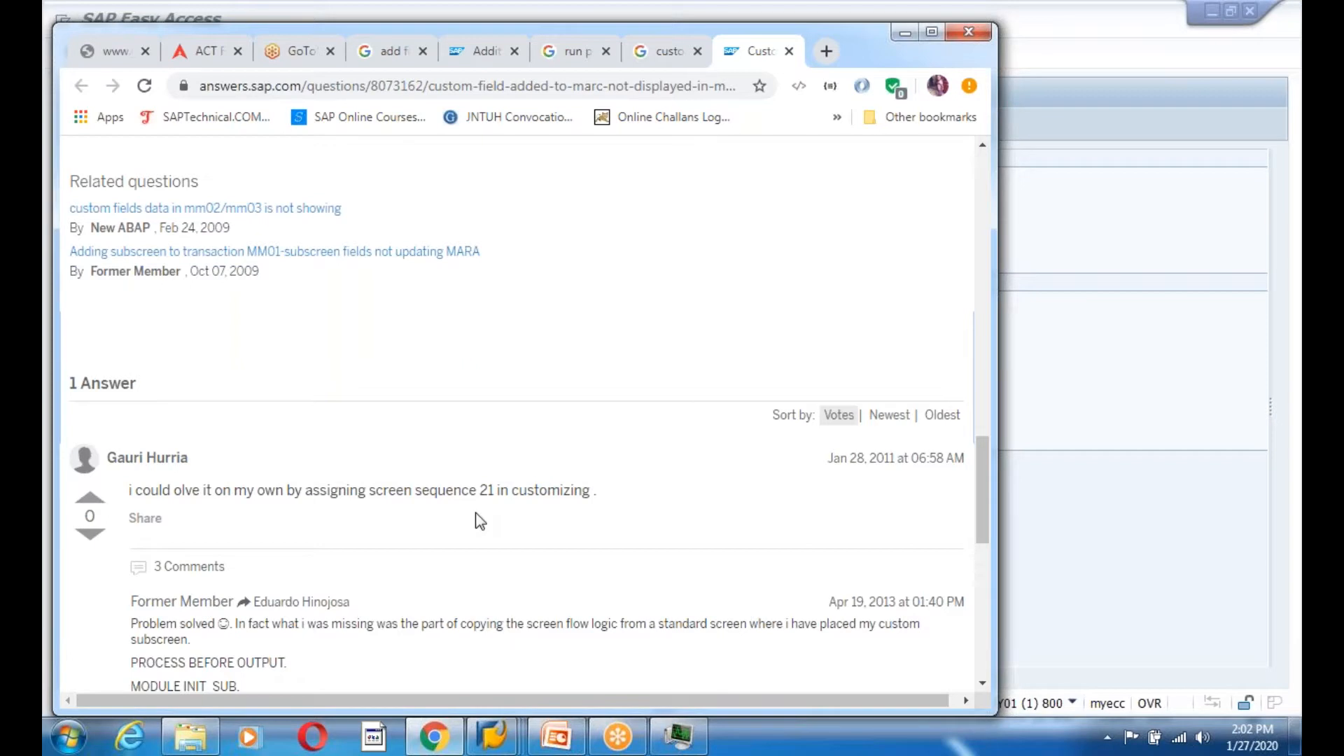
scroll(479, 521, down, 8)
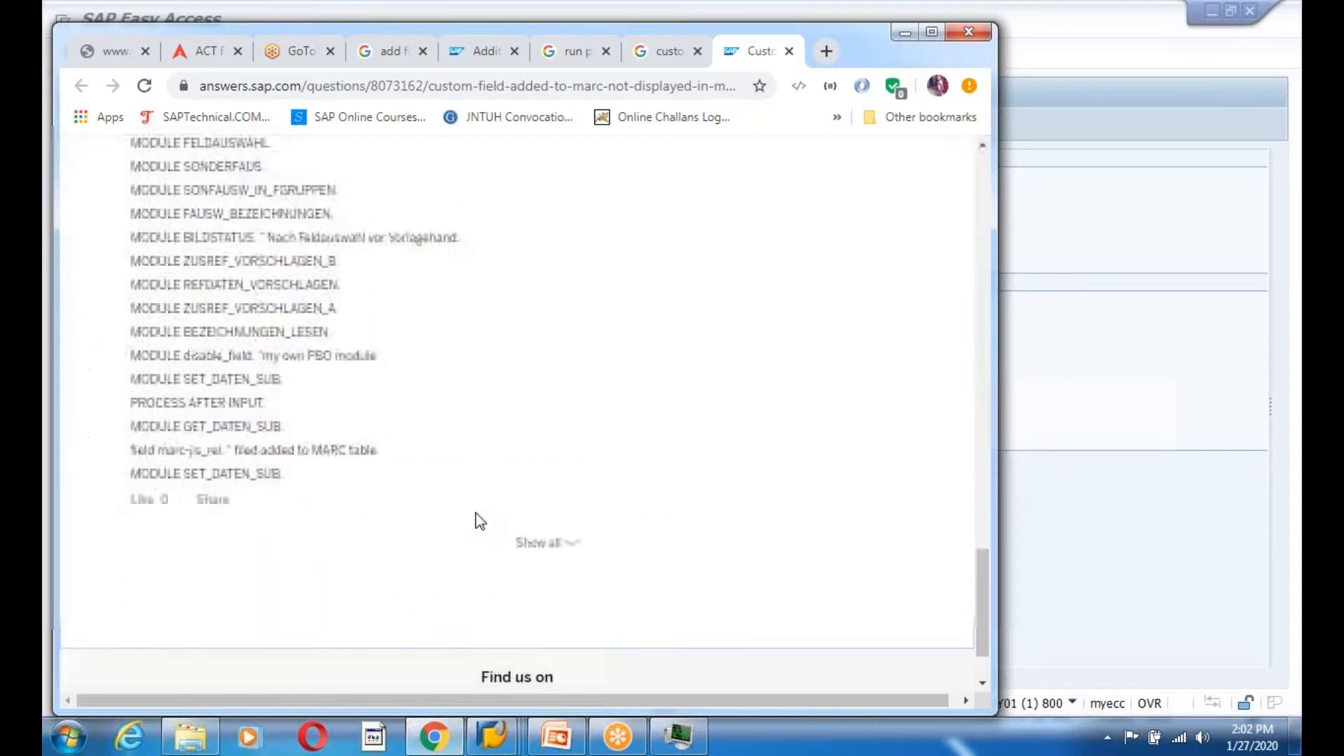
scroll(480, 521, up, 7)
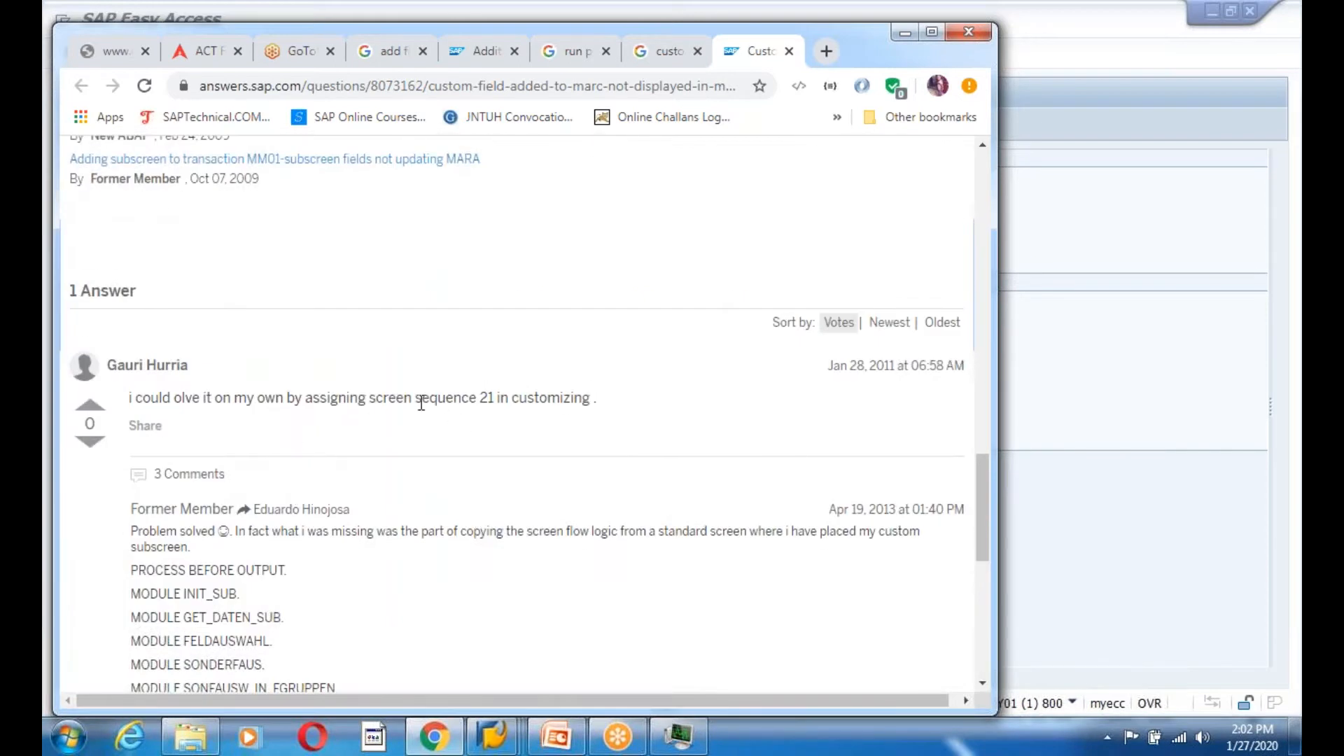
Highlight the answer's phrase about assigning screen sequence 21 in customizing and review the comment beneath it
drag(412, 399, 625, 413)
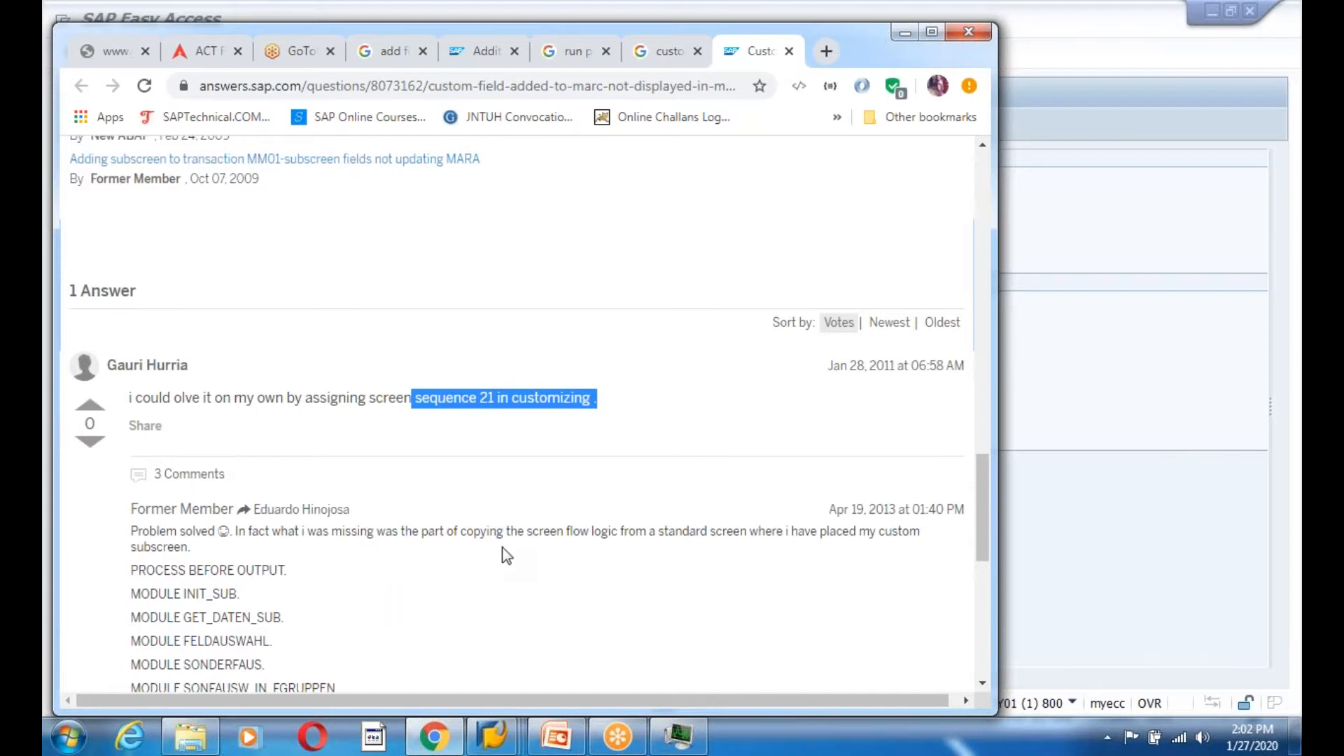
scroll(502, 547, down, 6)
scroll(502, 548, up, 5)
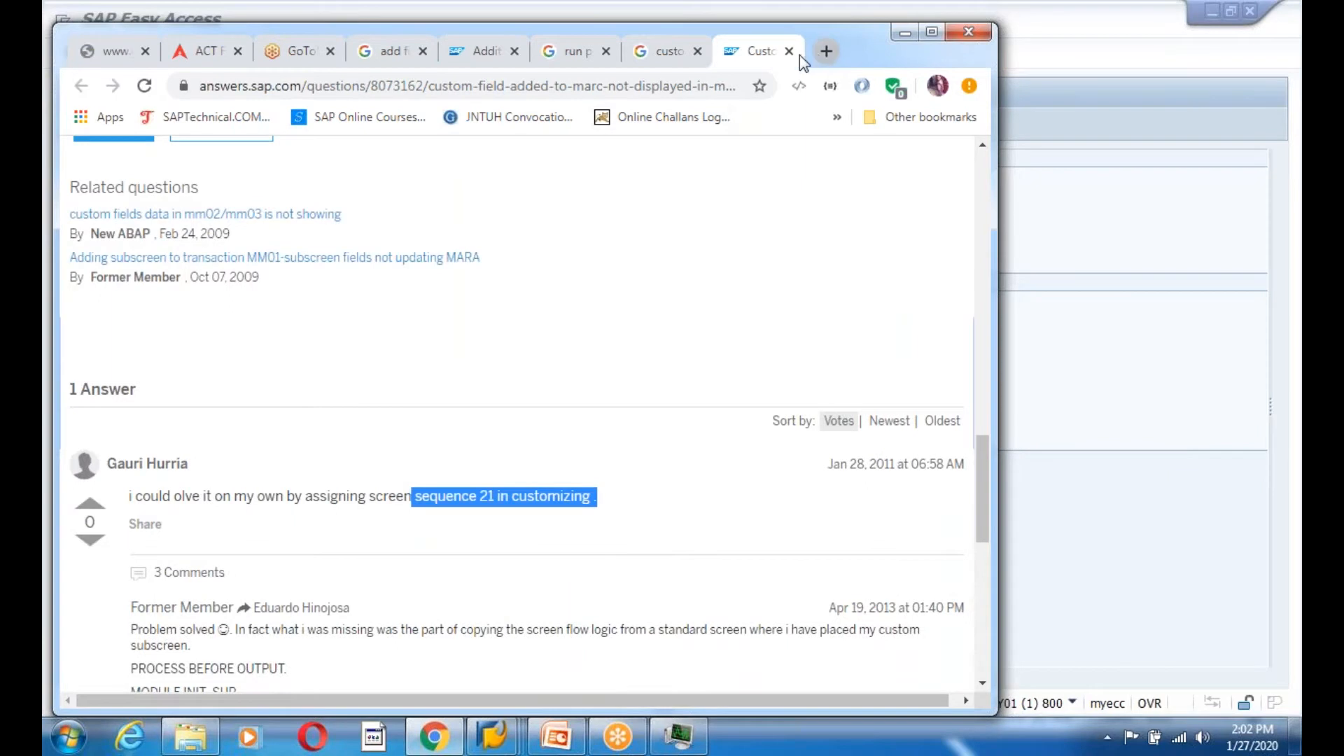
From the Google results, open the SAP blogs "Customizing Material Master – Adding new tab/sub-screen" and "Configuring Customized Material Master" in new tabs
click(664, 51)
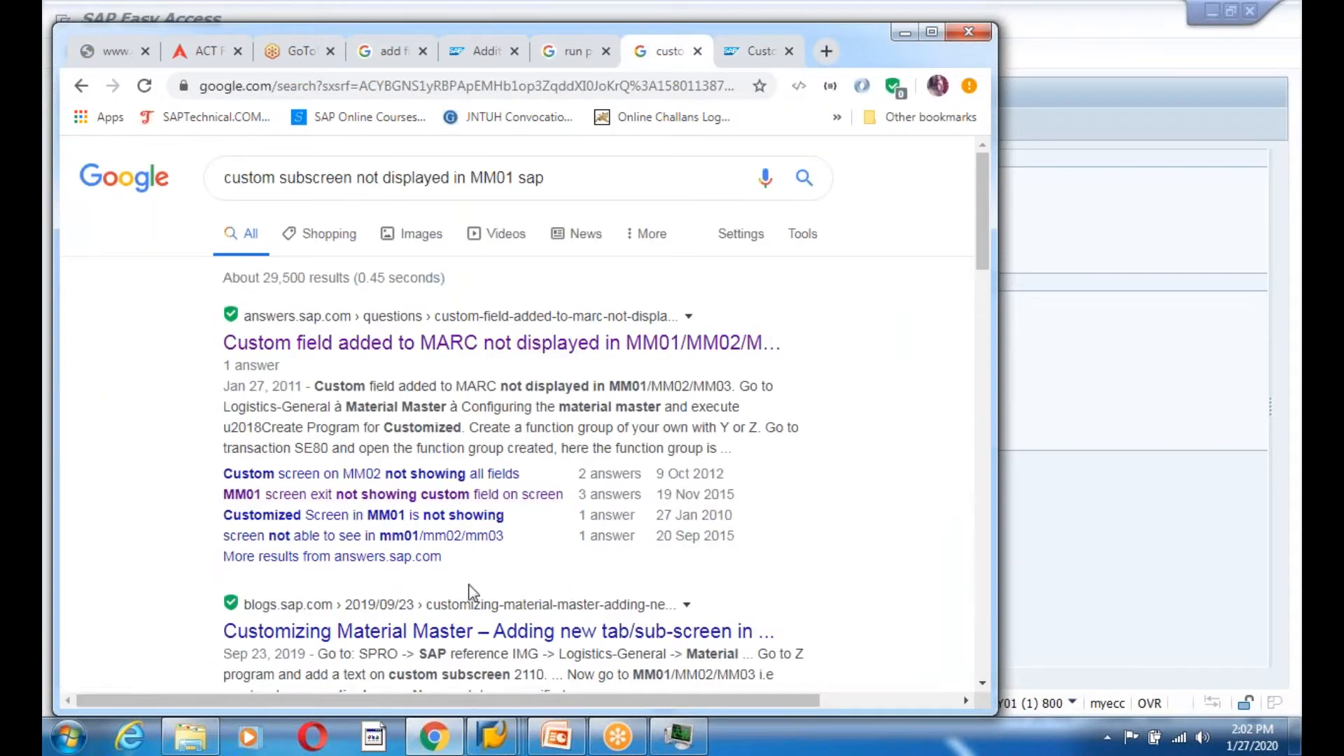
scroll(474, 592, down, 4)
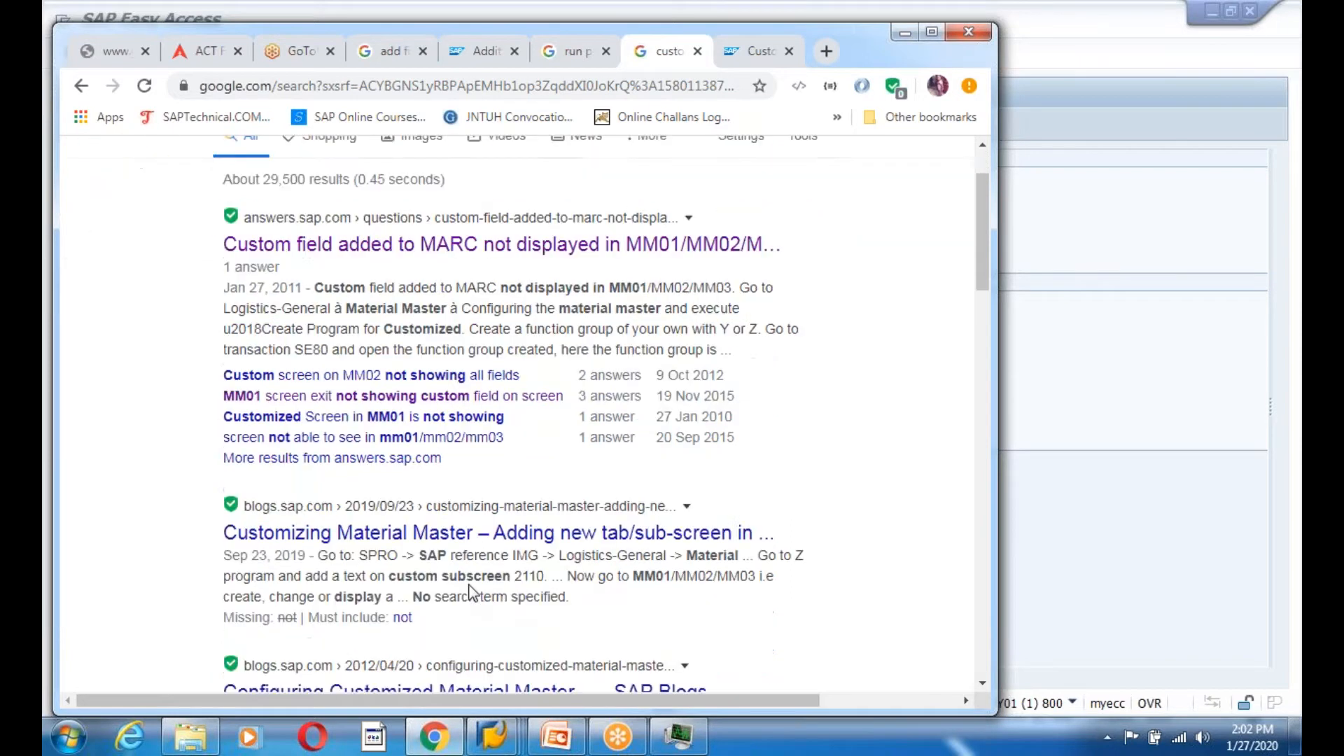
right_click(535, 342)
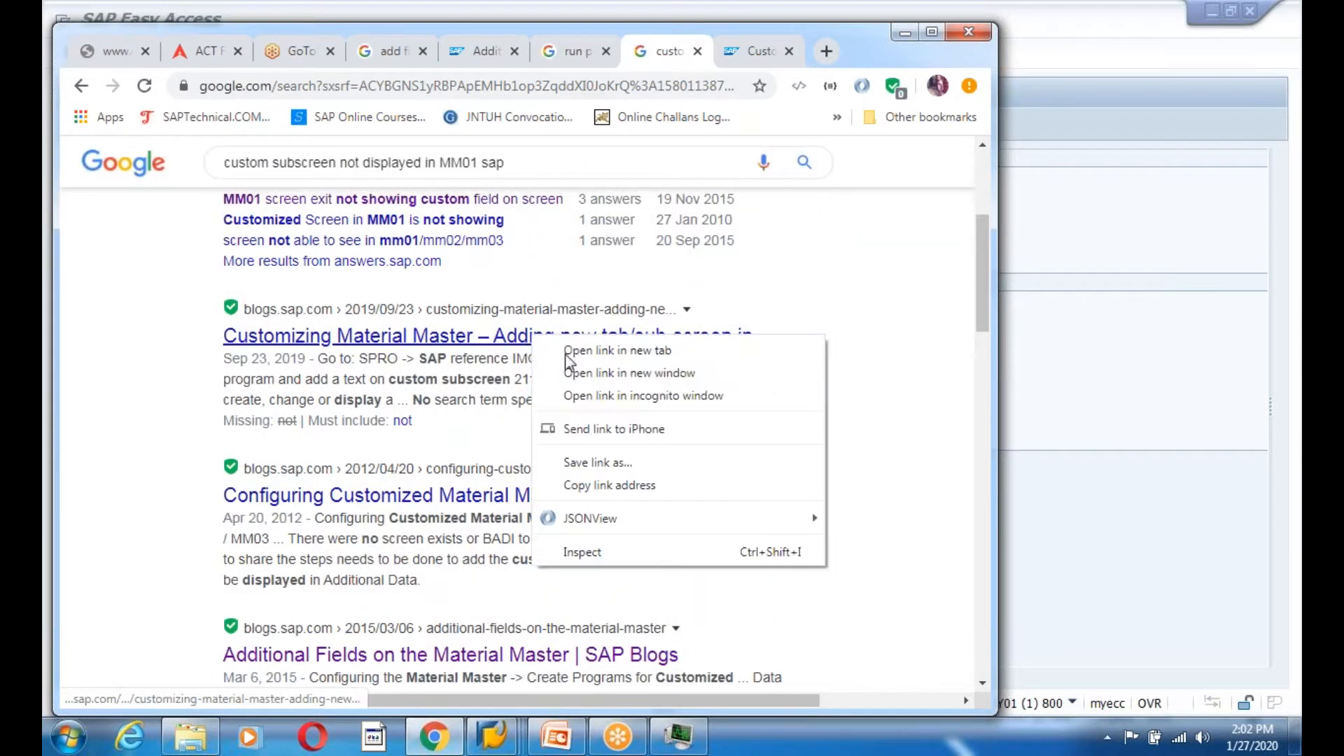
click(625, 352)
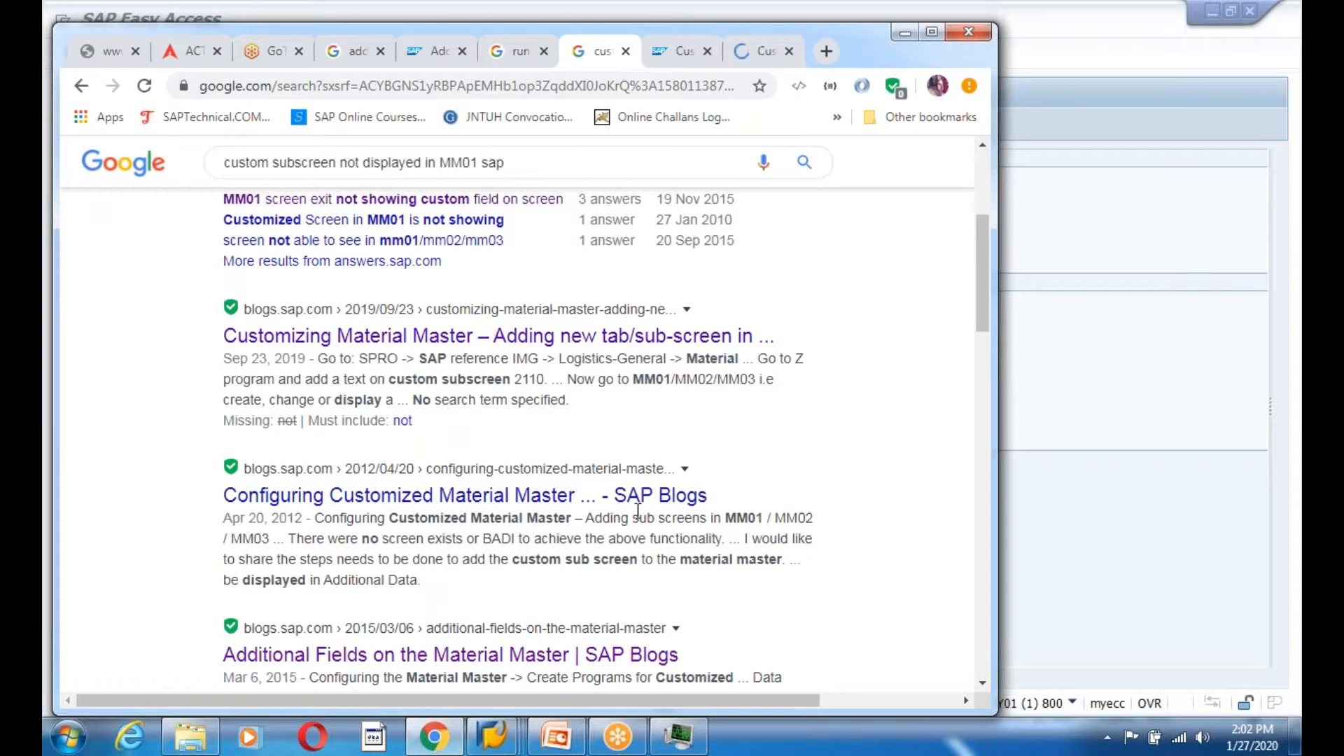
right_click(555, 507)
click(534, 502)
right_click(532, 502)
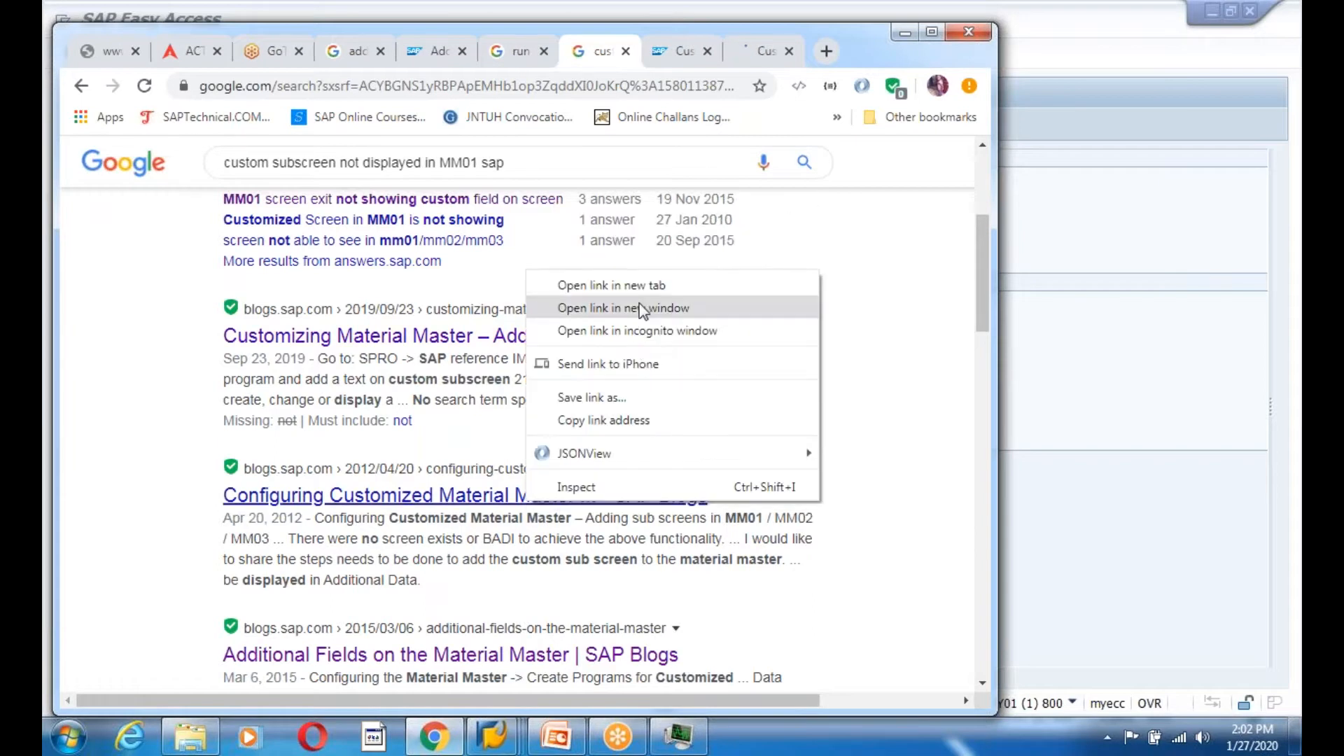
click(641, 284)
Recheck the flow logic comment, then read the 2019 blog's introduction and its IMG path for creating a program for customized subscreens
key(ctrl+Tab)
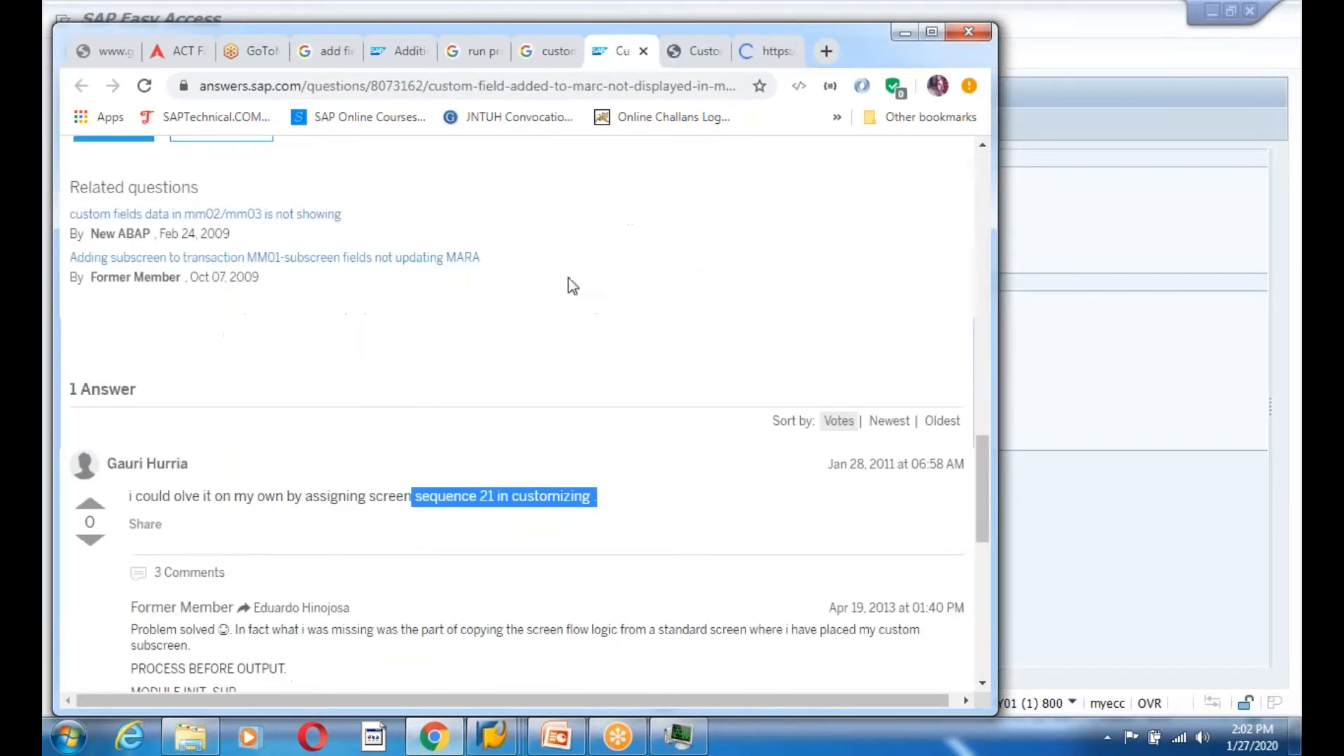
scroll(531, 613, down, 4)
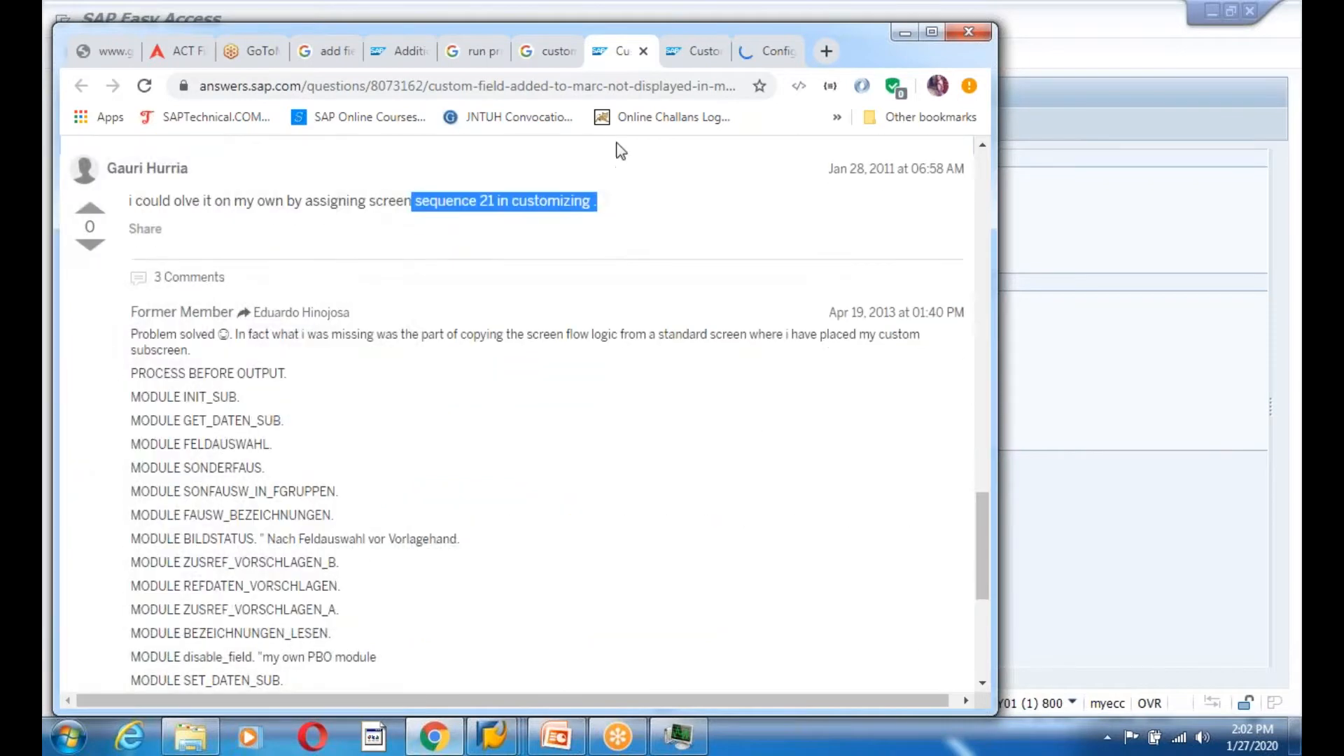
click(684, 52)
scroll(558, 500, down, 13)
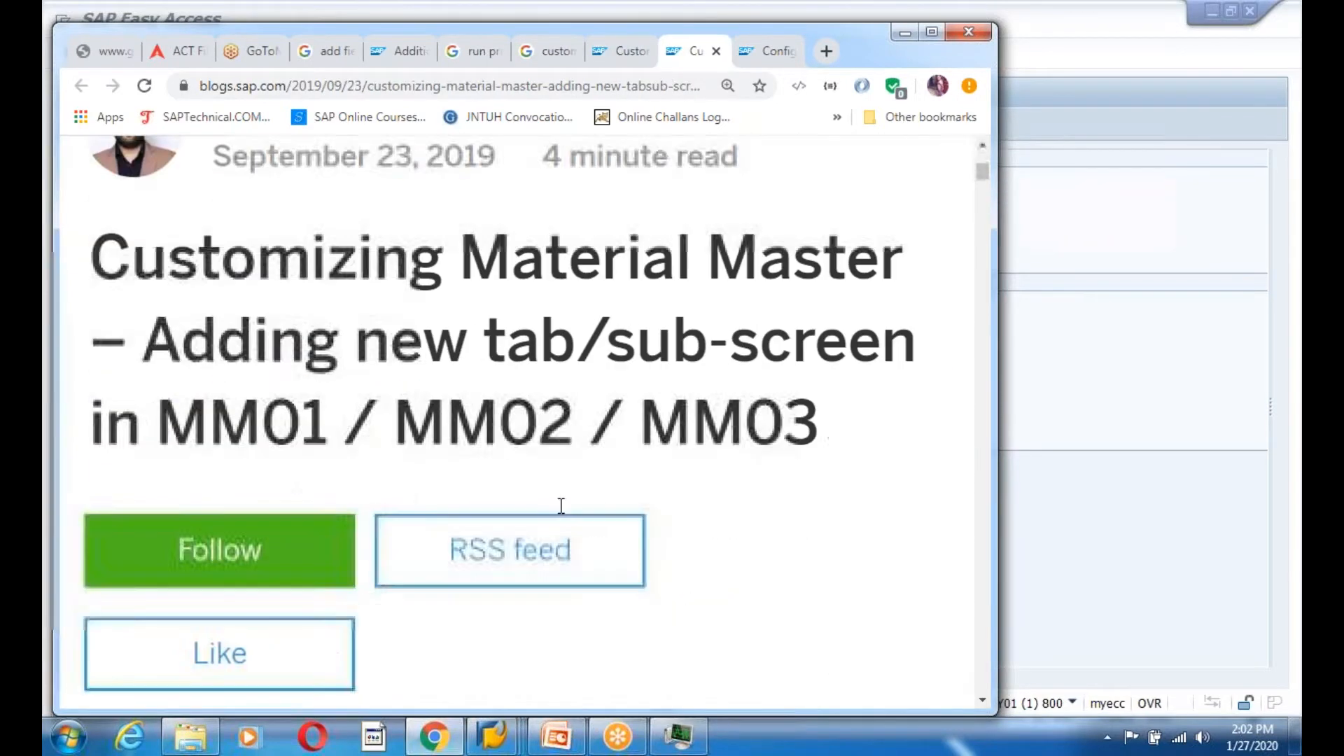
scroll(571, 520, down, 15)
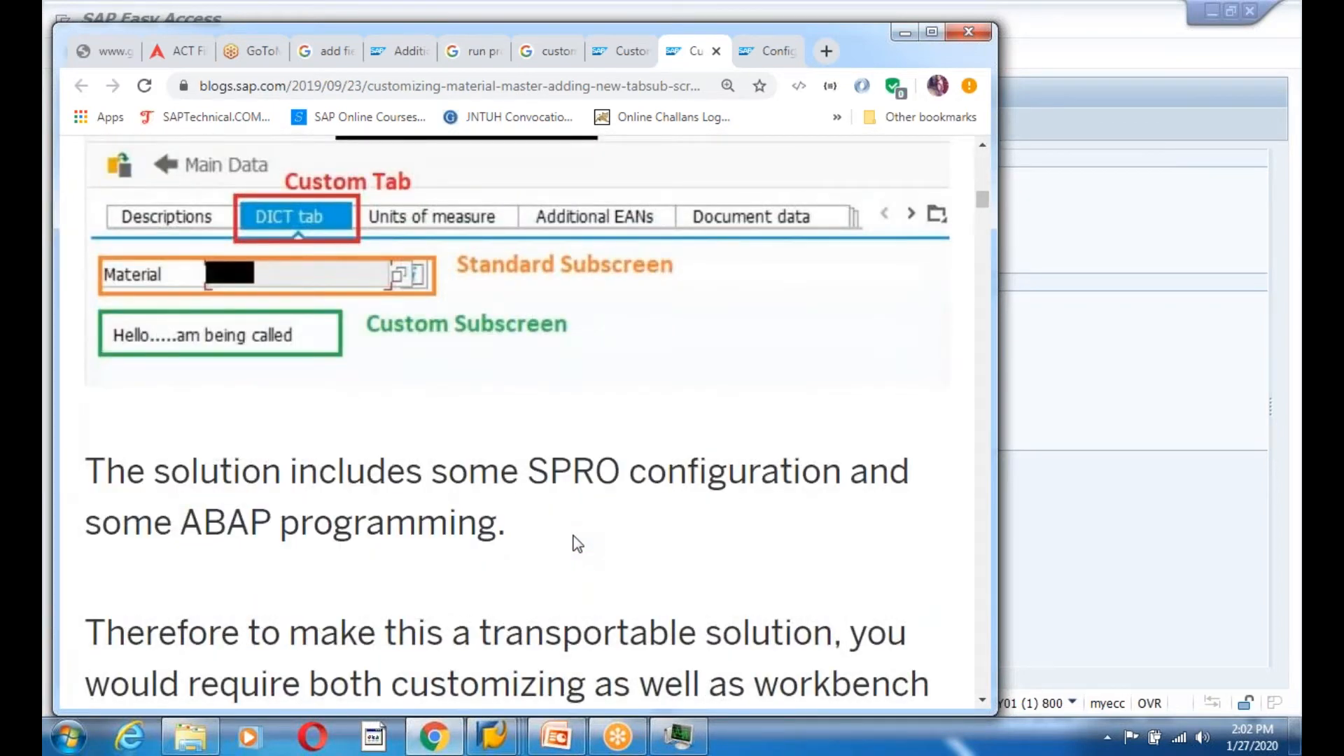
scroll(577, 543, down, 9)
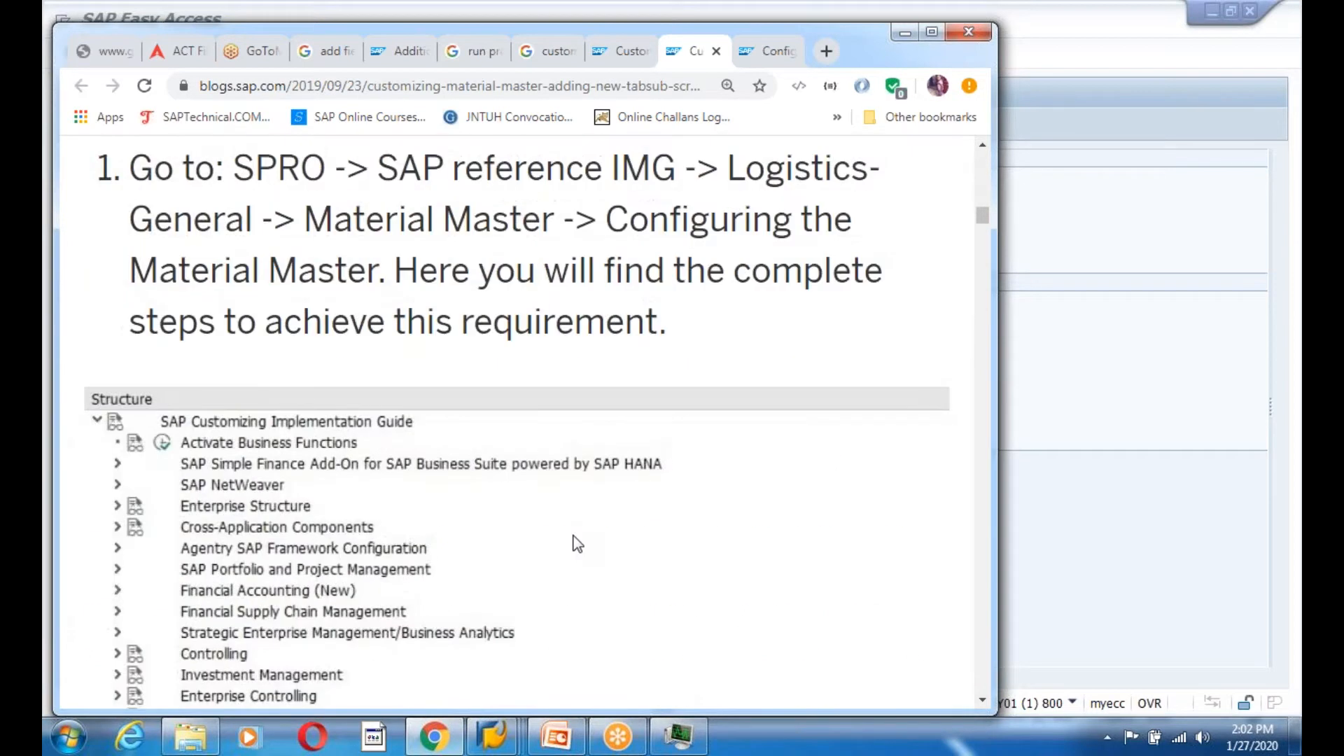
scroll(577, 544, down, 5)
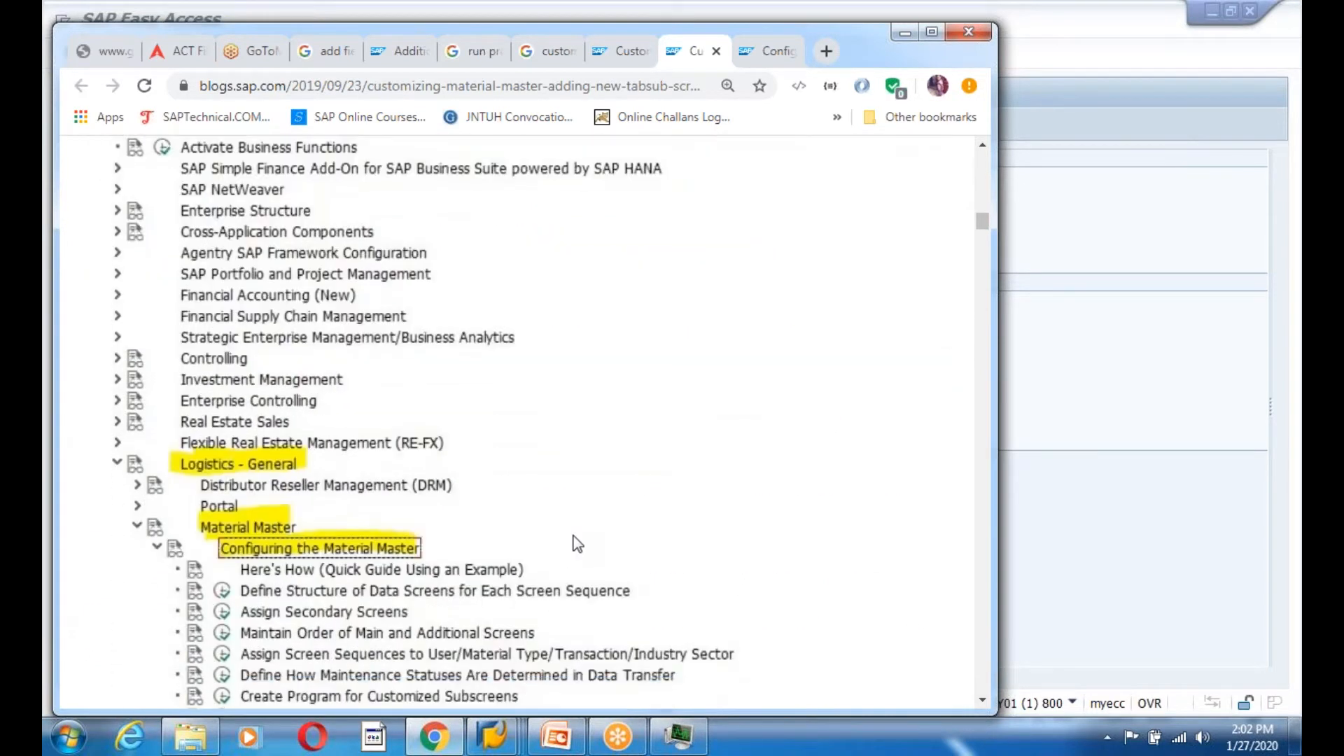
scroll(577, 543, down, 5)
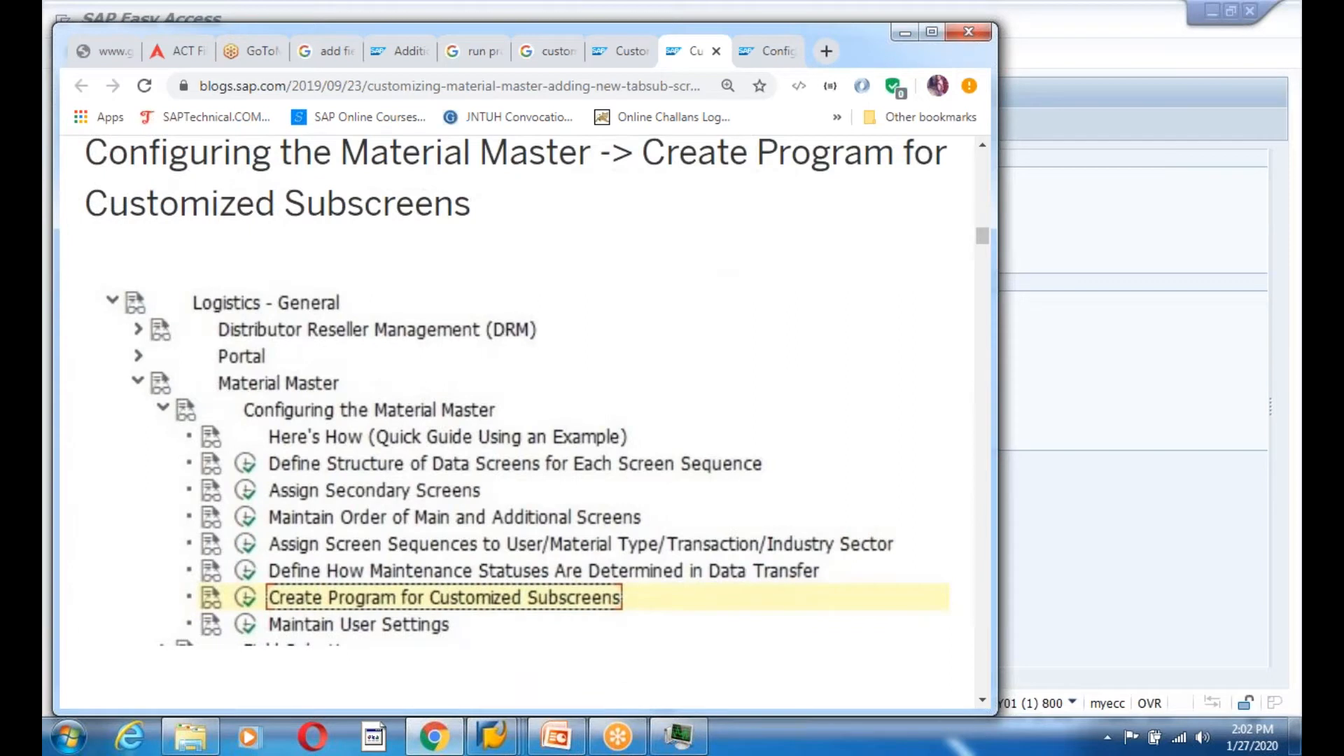
Study the blog's step 3 on defining the structure of data screens, including the ZZ screen sequence and new data screen
scroll(518, 420, down, 10)
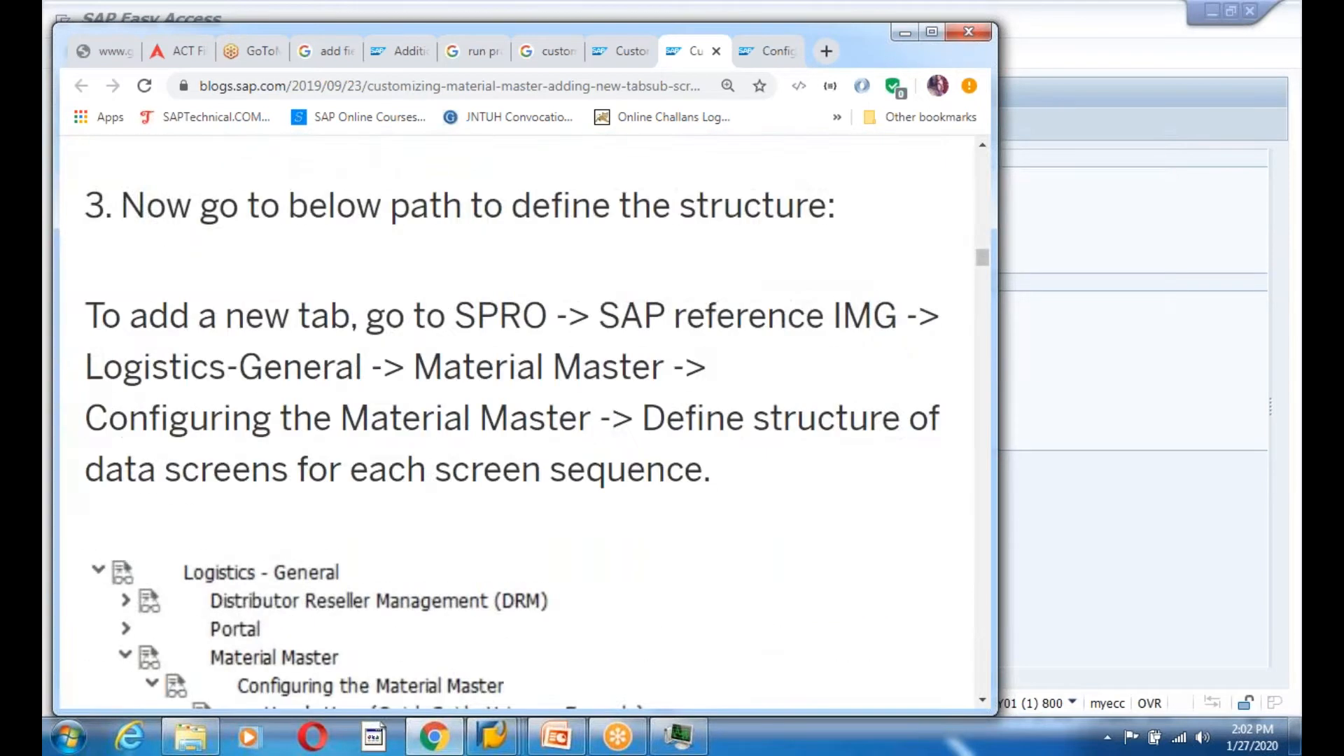
scroll(518, 420, down, 4)
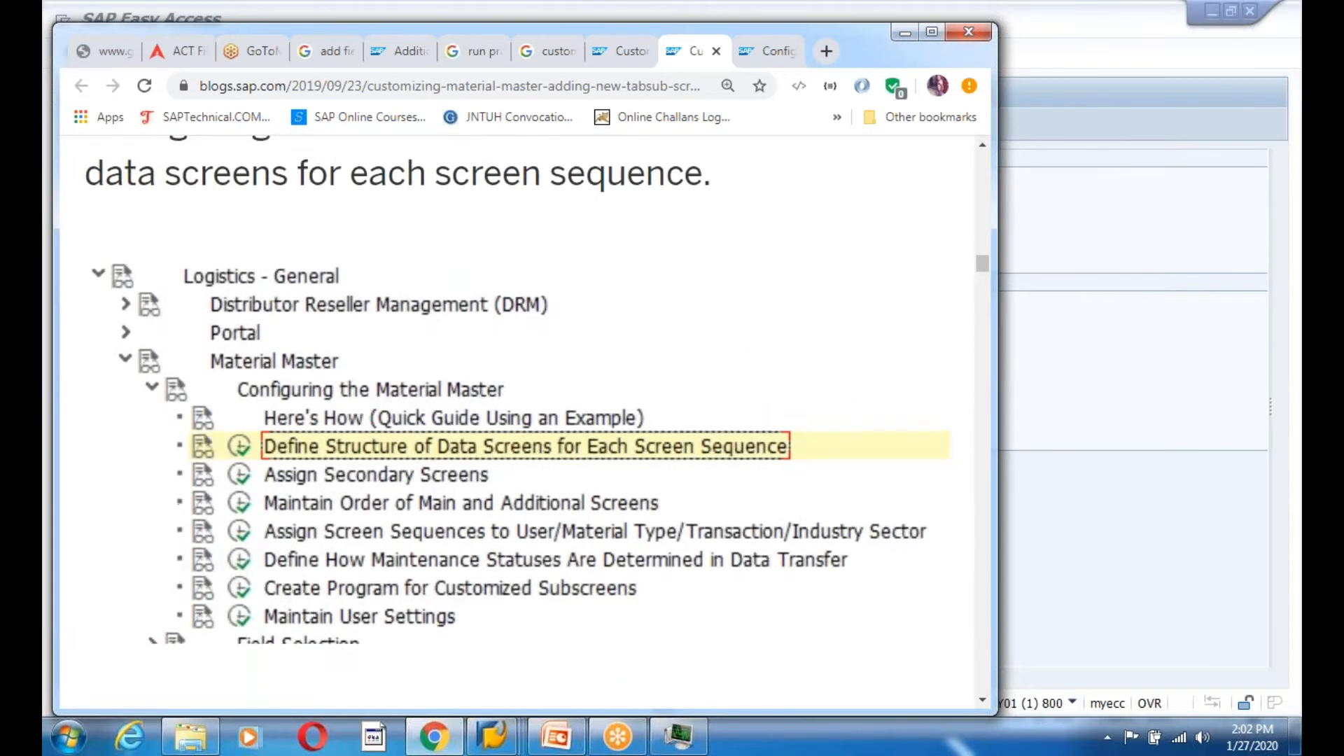
scroll(518, 420, down, 10)
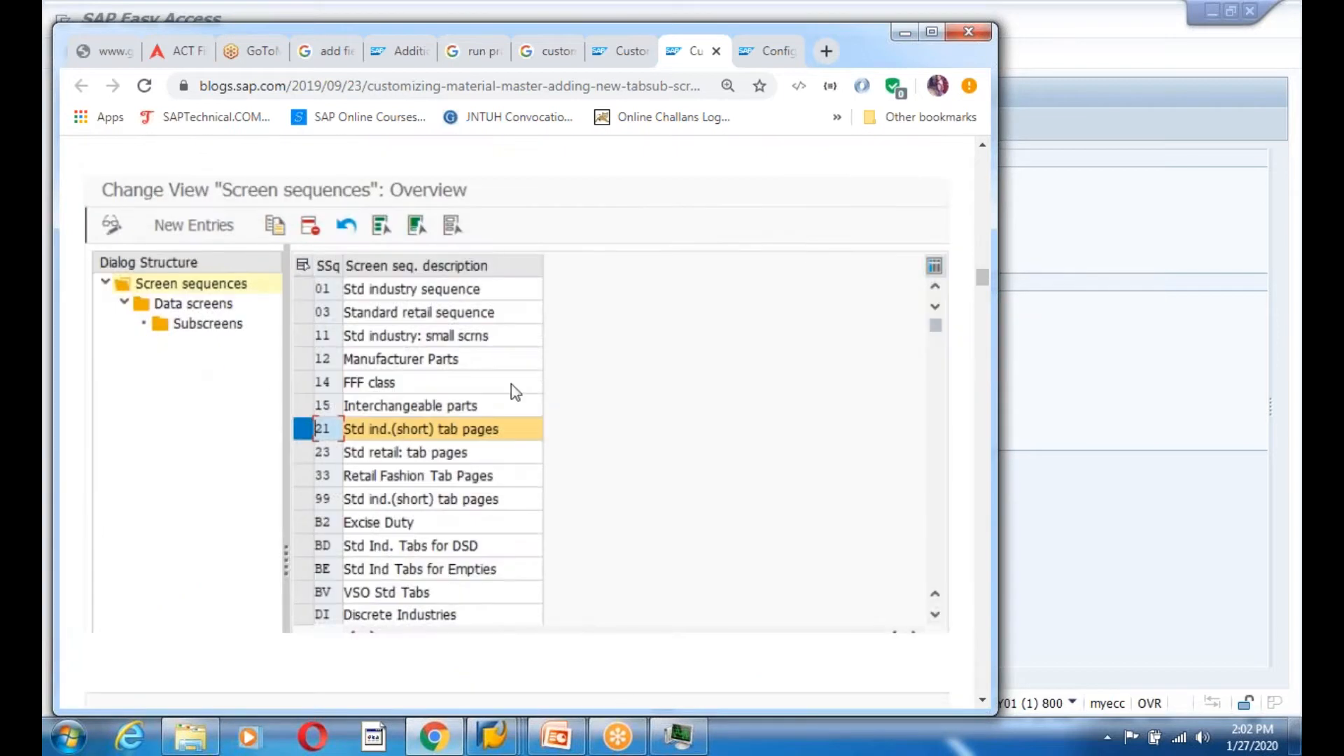
scroll(620, 459, down, 6)
scroll(381, 536, down, 3)
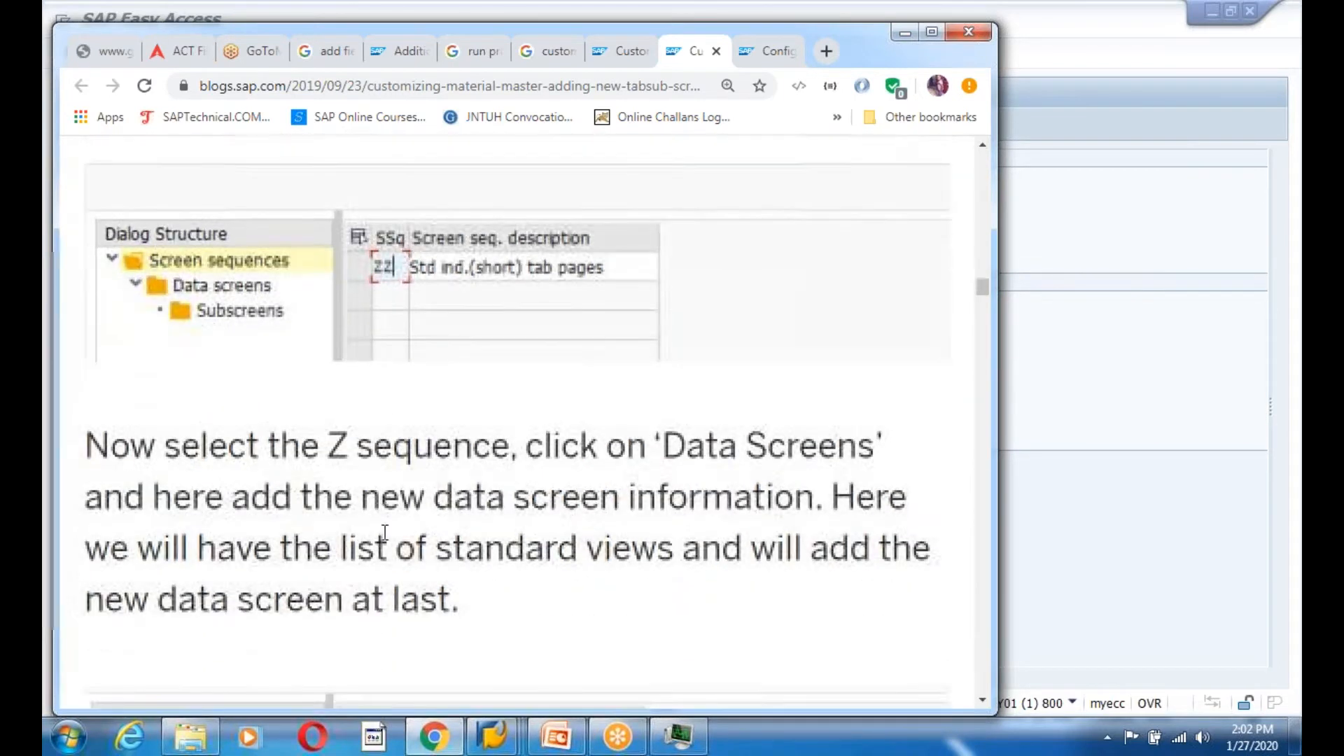
scroll(381, 536, up, 3)
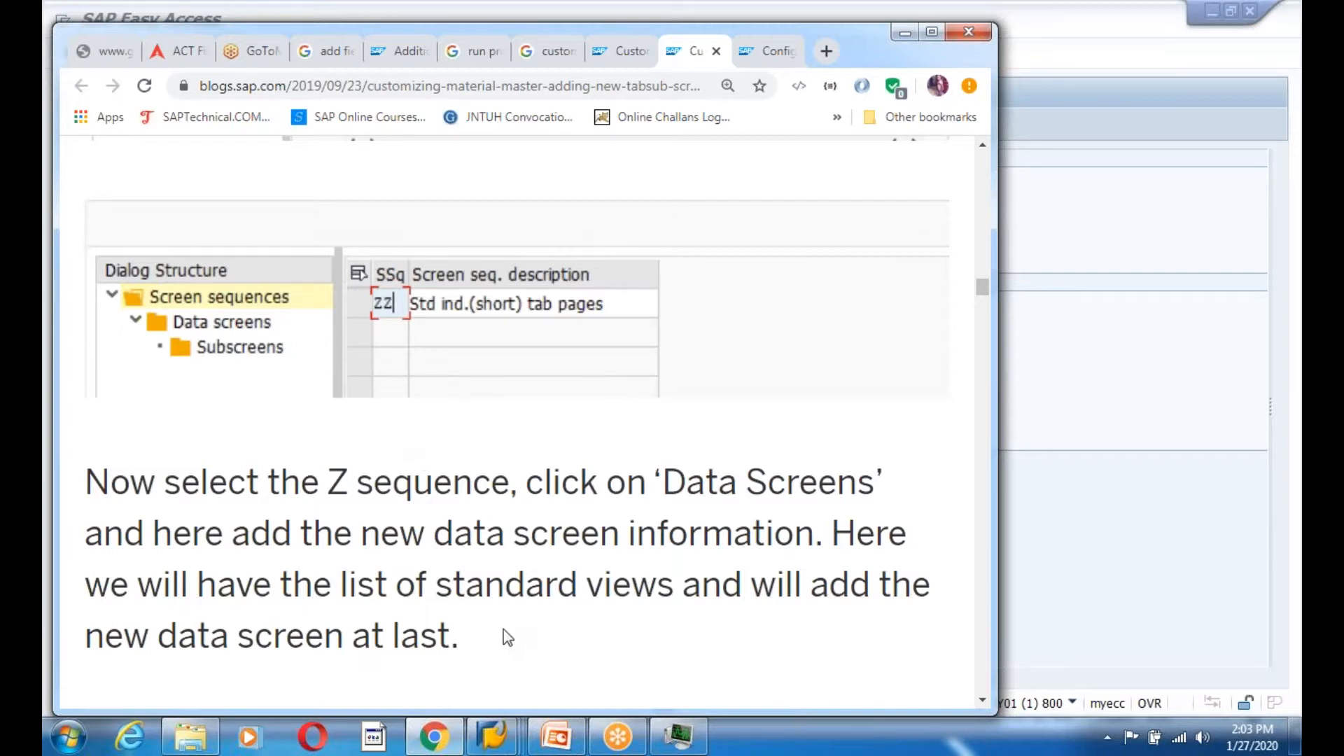
scroll(507, 638, down, 5)
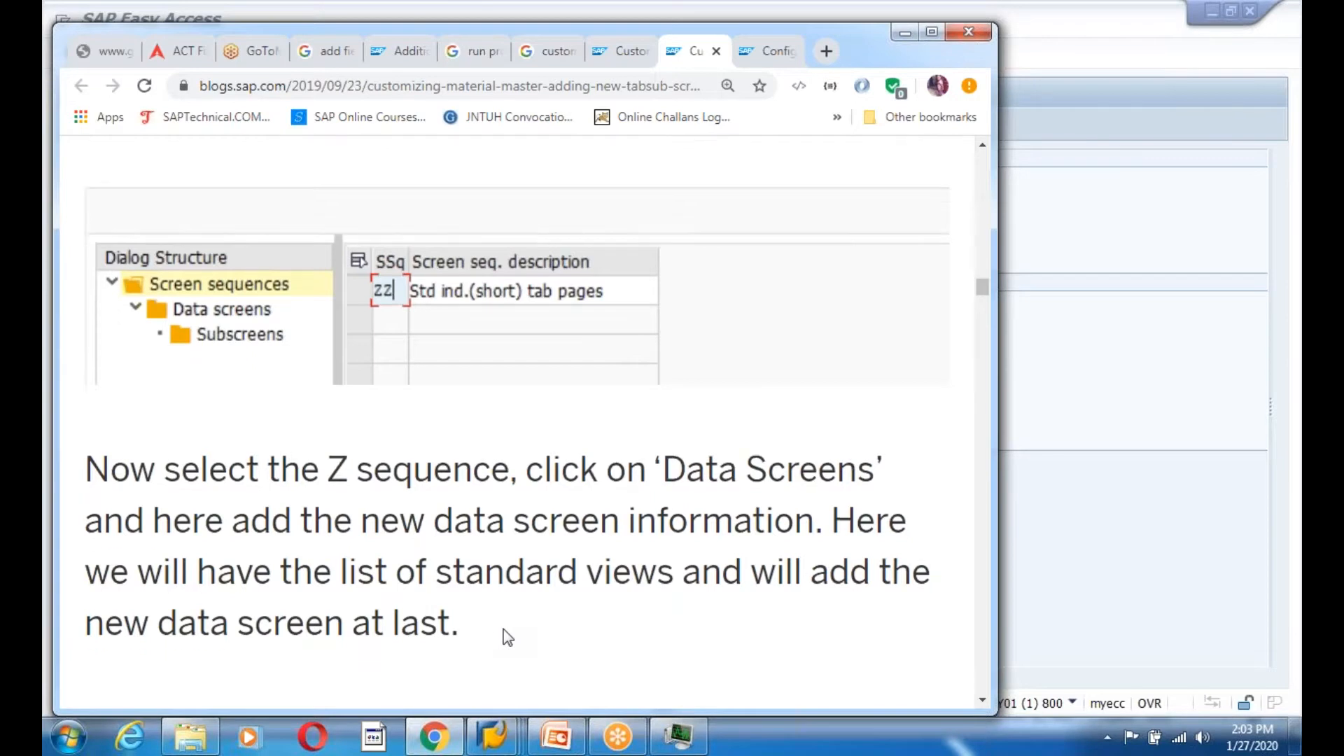
scroll(507, 639, down, 4)
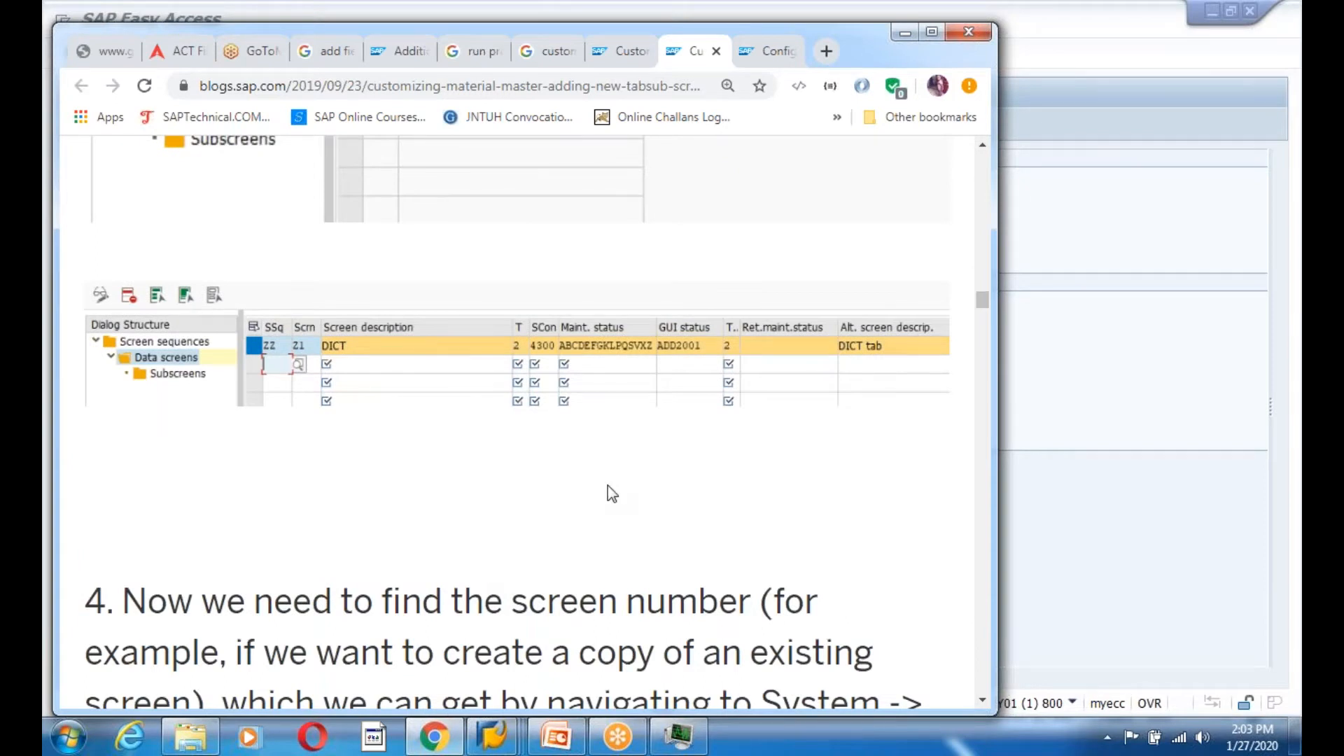
Read the blog's steps on finding the screen number through System Status and copying screen 2110 into a Z program
scroll(607, 490, down, 3)
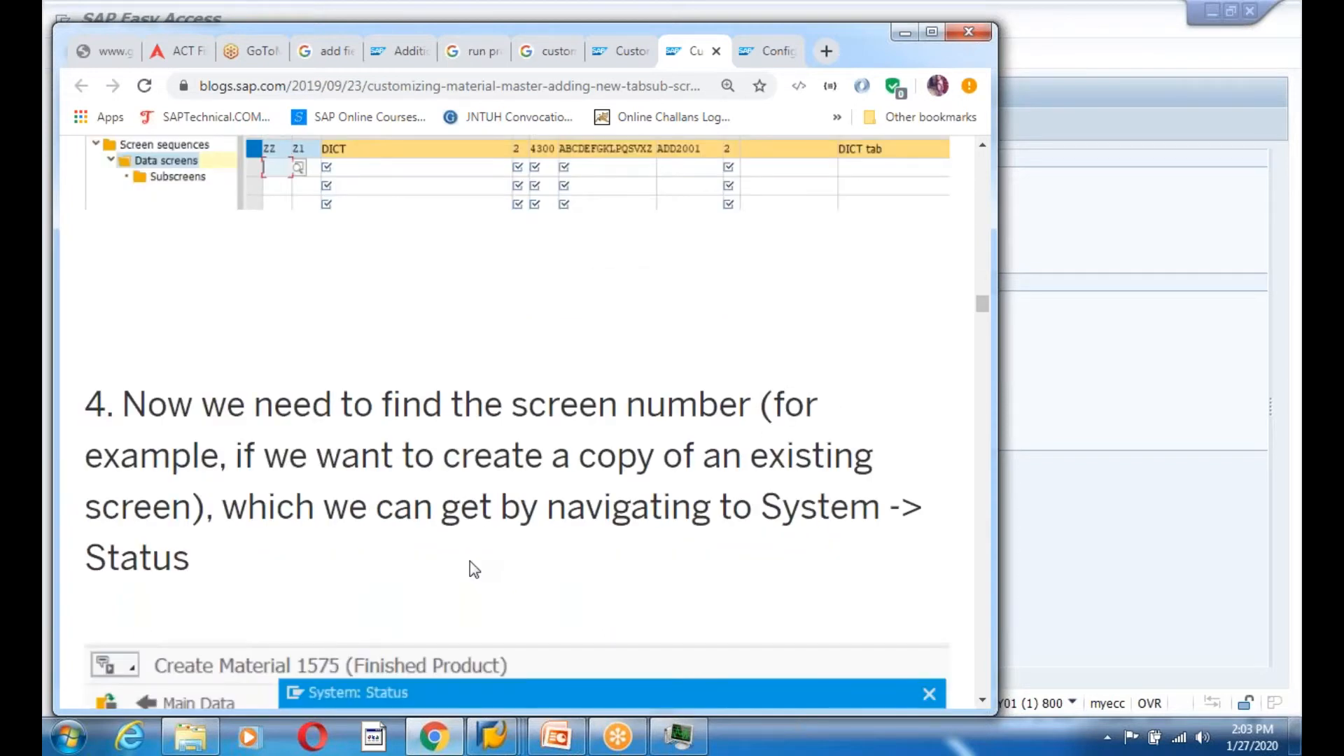
scroll(469, 561, down, 7)
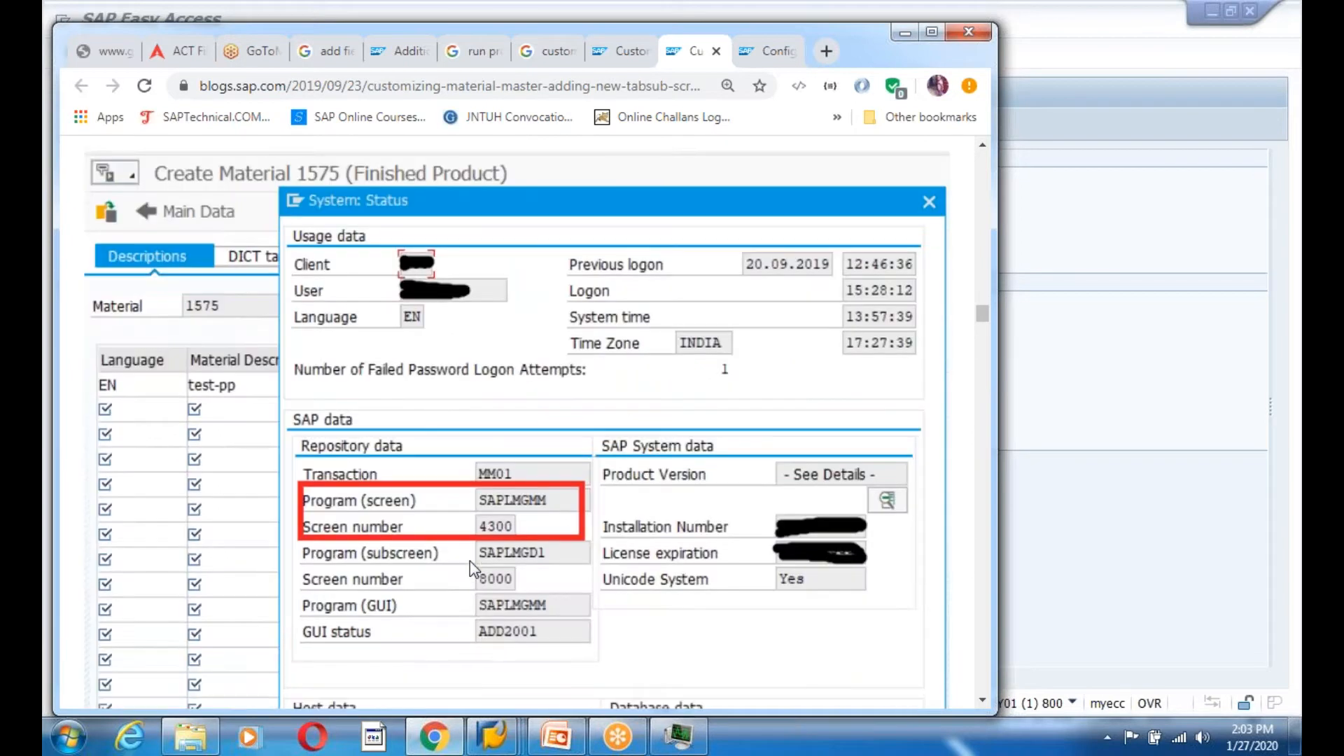
scroll(469, 561, down, 7)
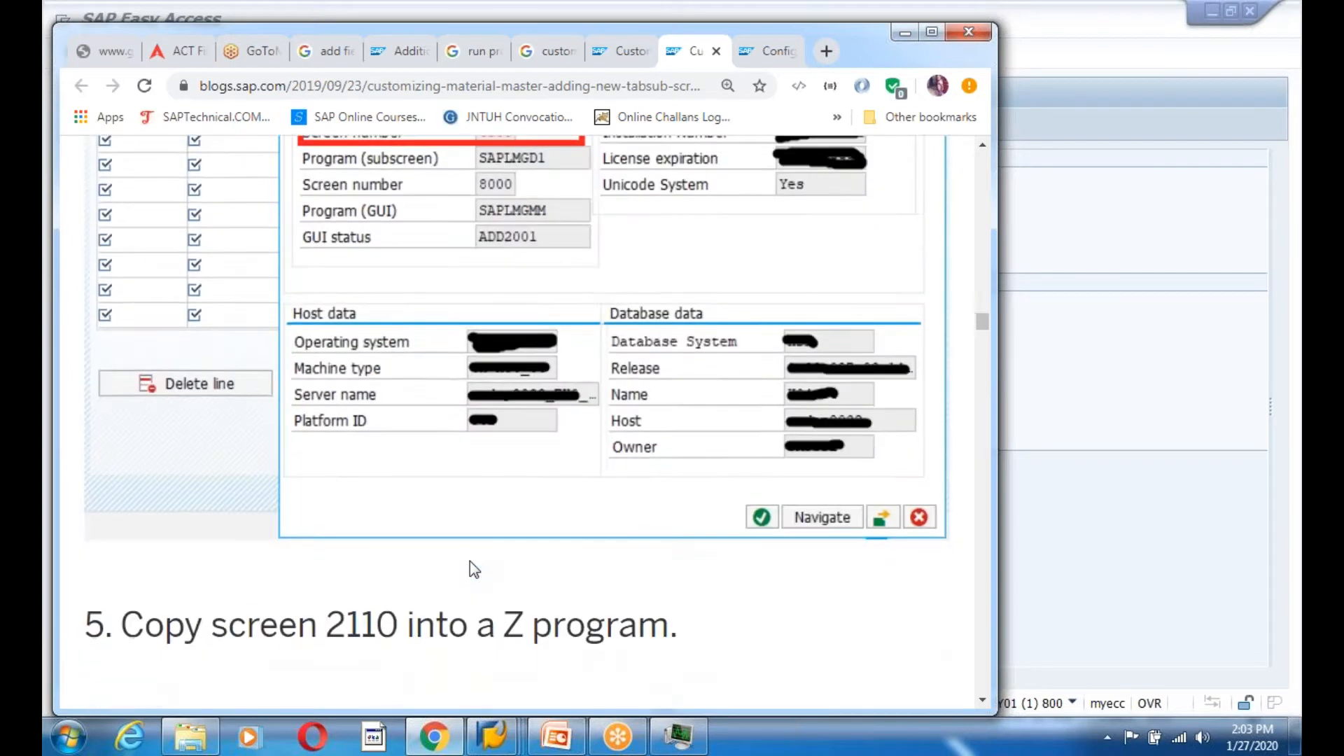
scroll(470, 561, down, 12)
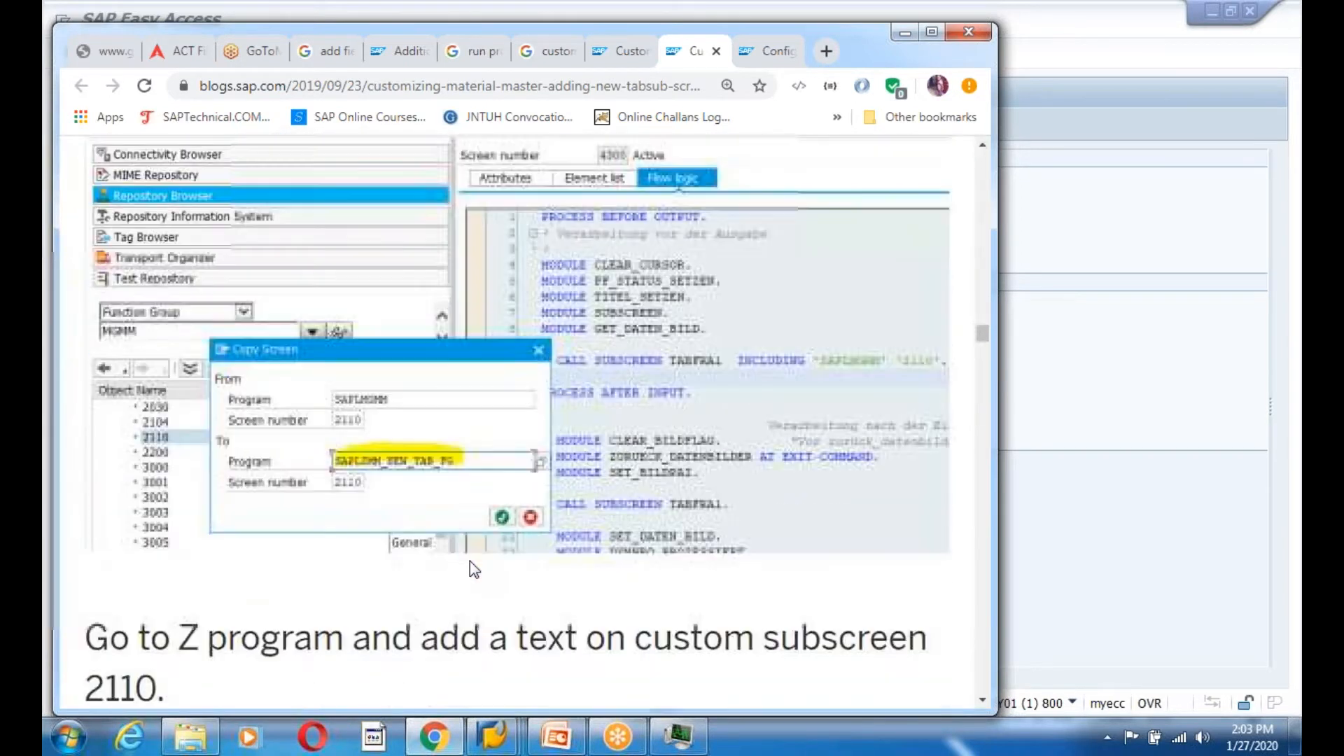
scroll(469, 563, down, 9)
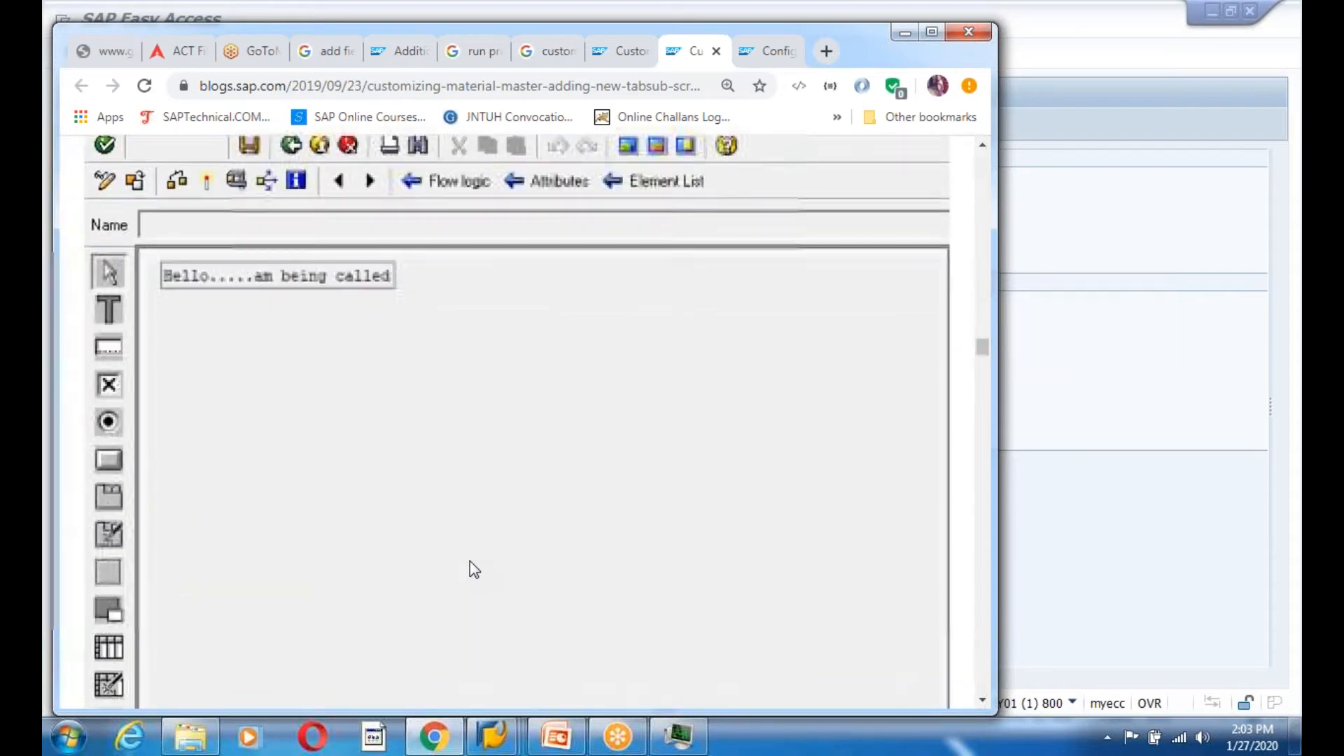
Examine how the blog enters the Z program and screen number 2110 as a subscreen of the custom data screen
scroll(470, 561, down, 5)
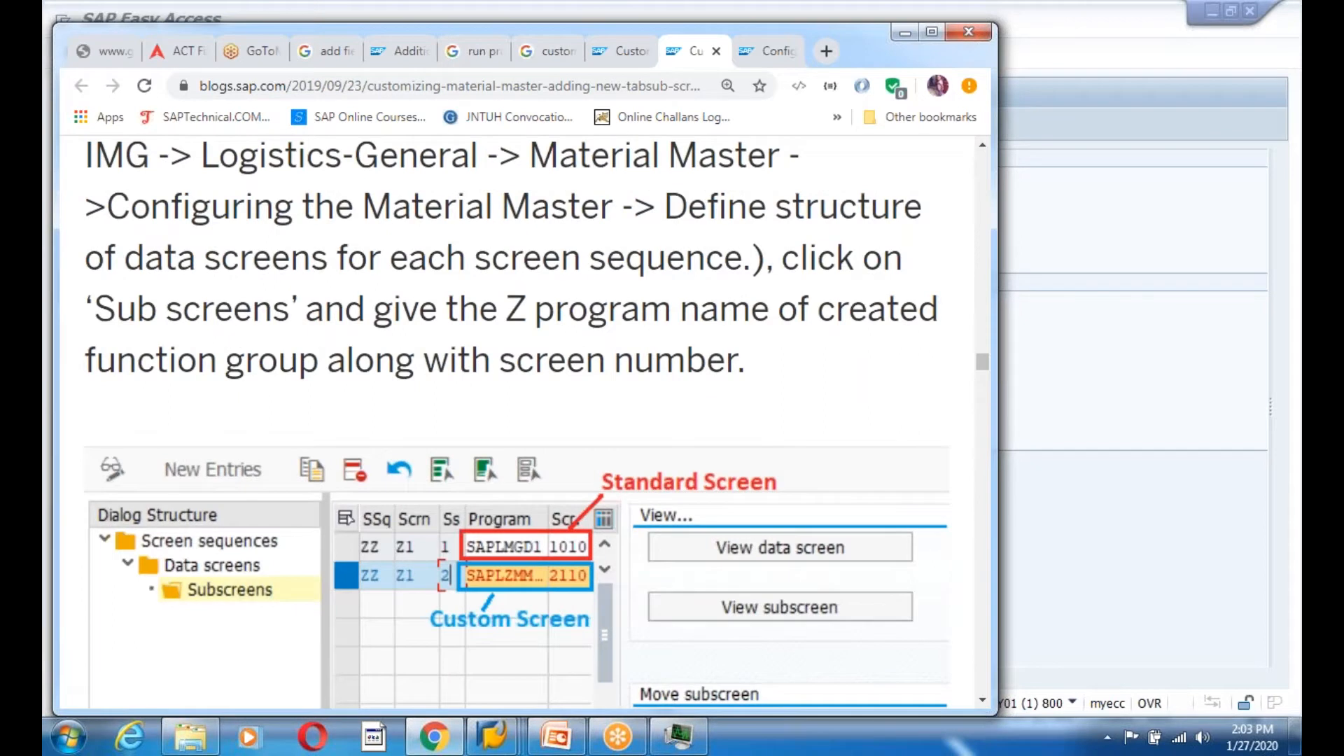
scroll(469, 561, down, 7)
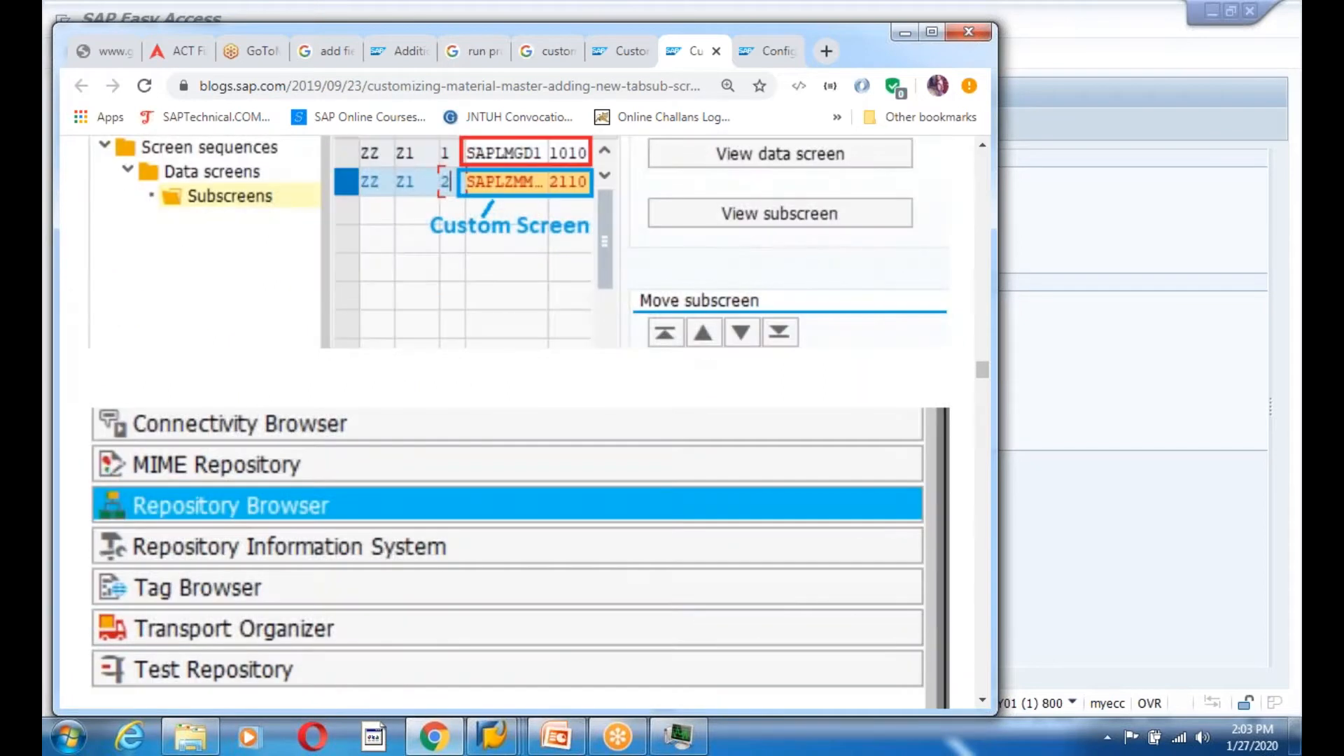
scroll(469, 561, up, 4)
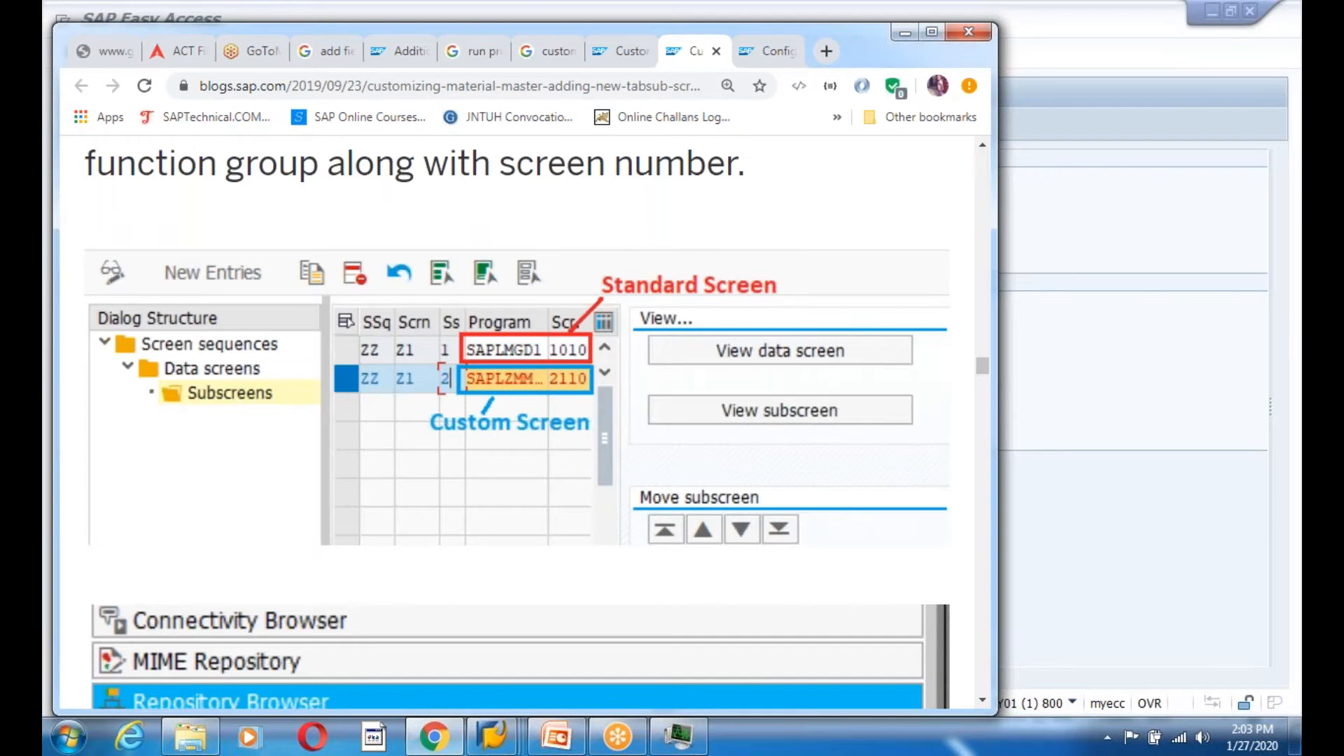
scroll(518, 420, down, 8)
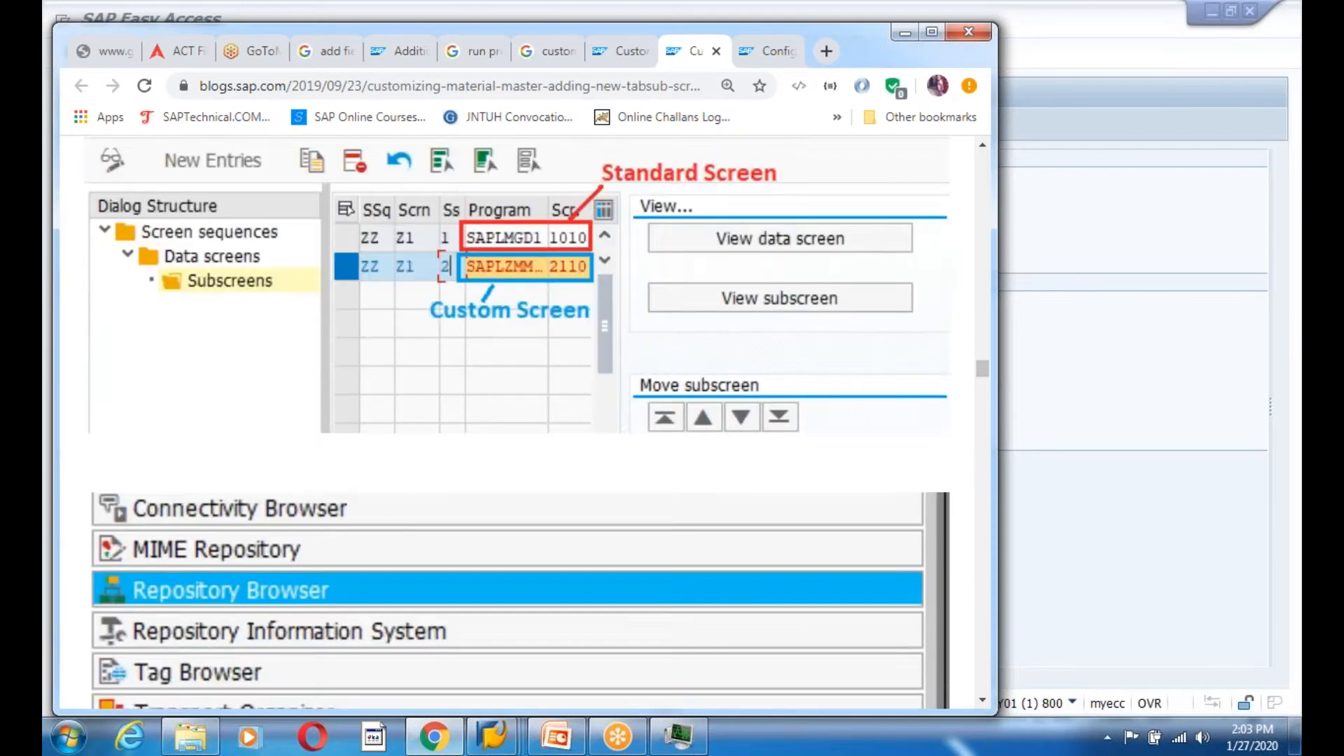
Read the blog's step 6 on assigning secondary screens for sequence ZZ so the custom screen belongs to Additional Data
scroll(518, 420, down, 5)
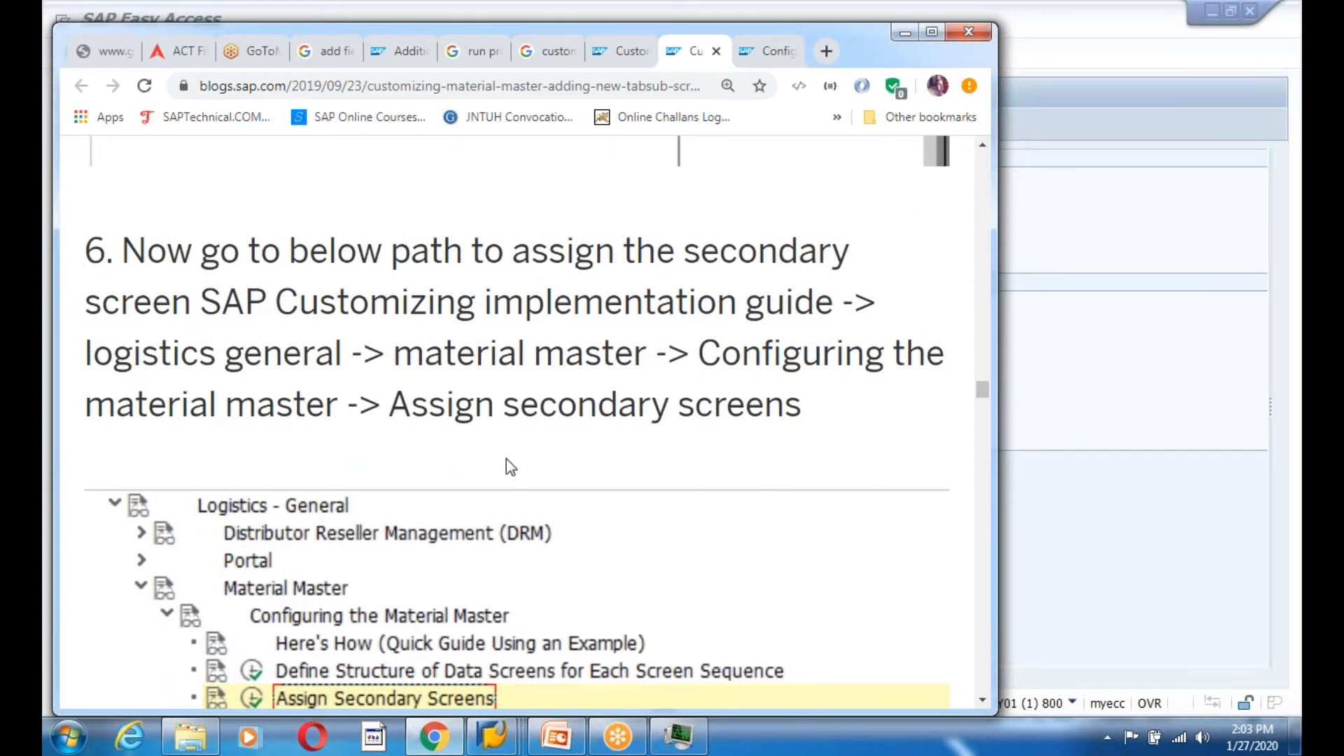
scroll(653, 472, down, 10)
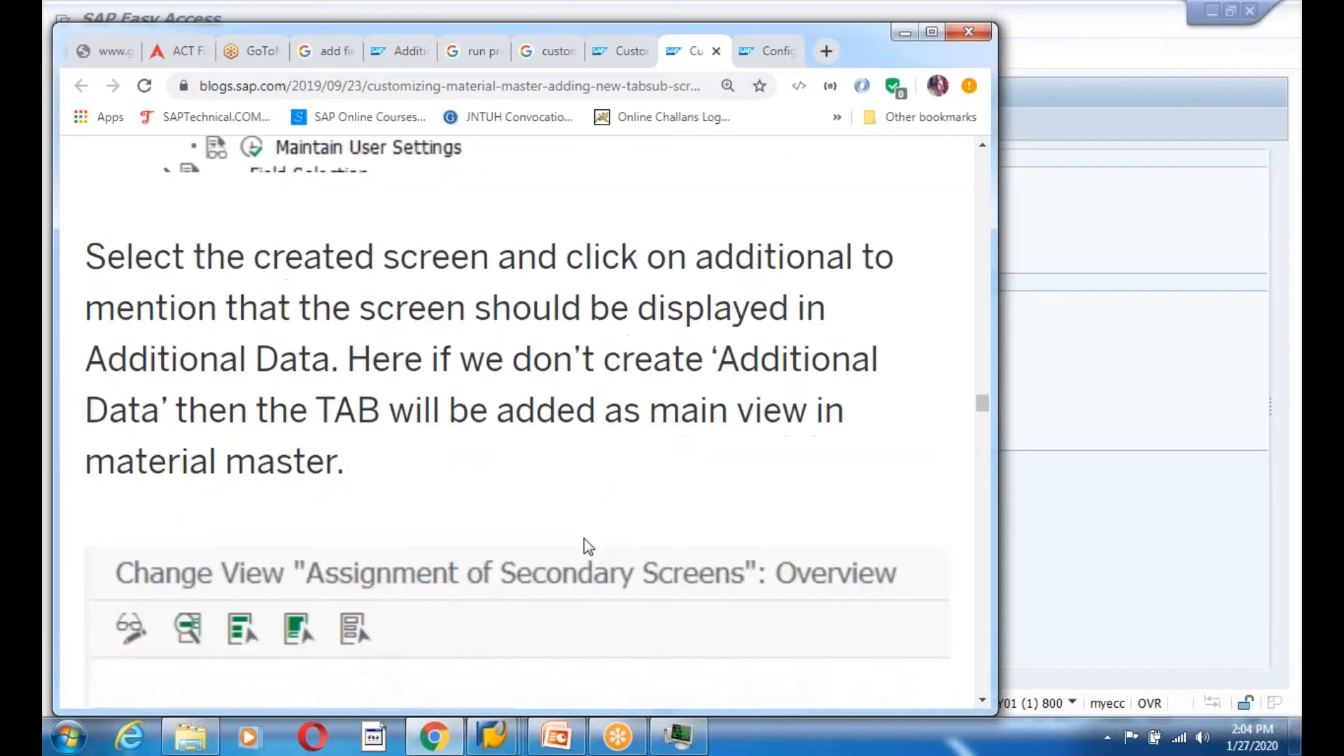
scroll(584, 545, down, 4)
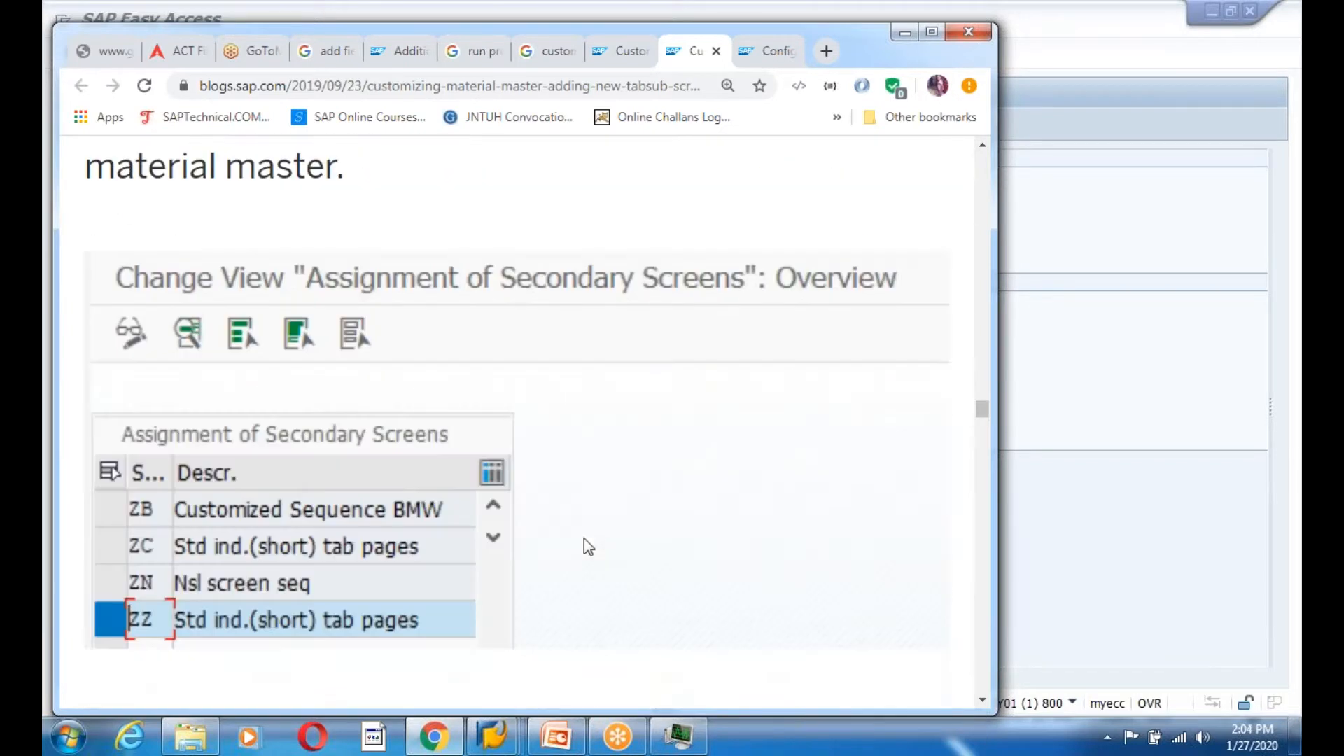
scroll(584, 539, down, 4)
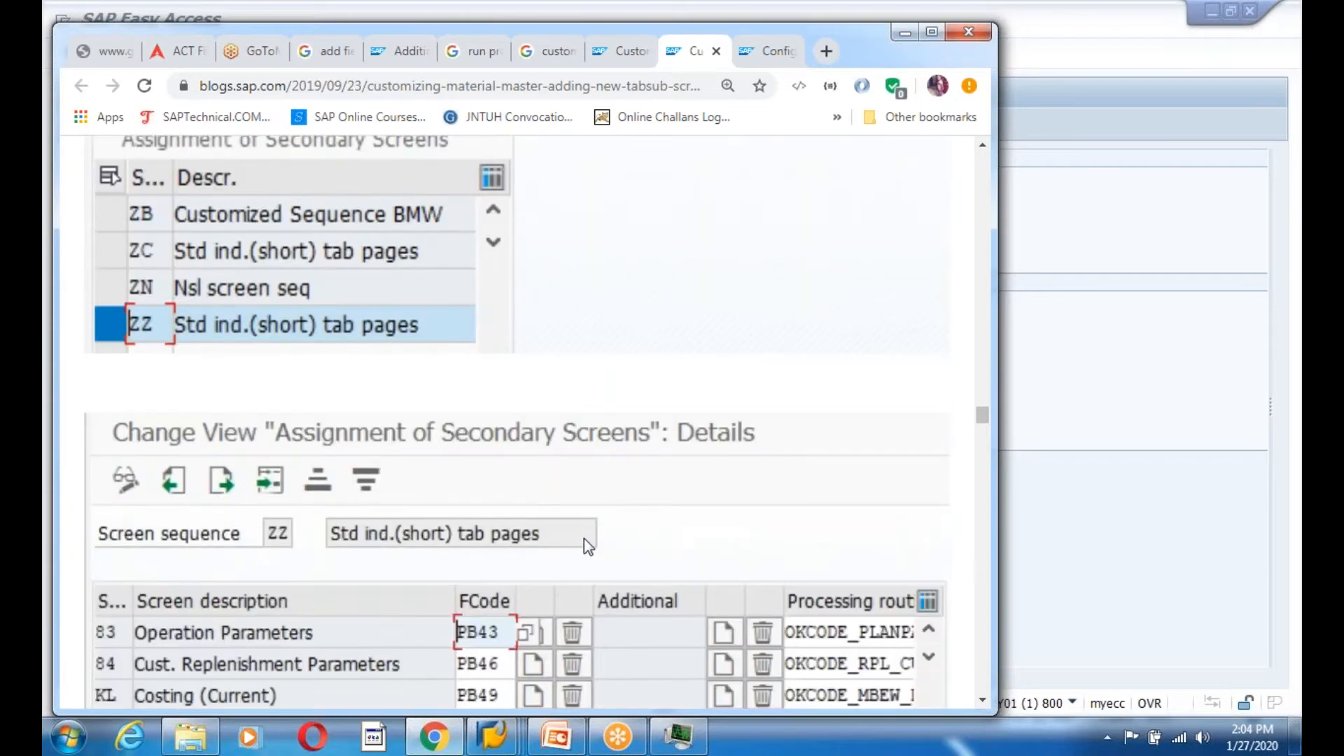
scroll(584, 539, down, 5)
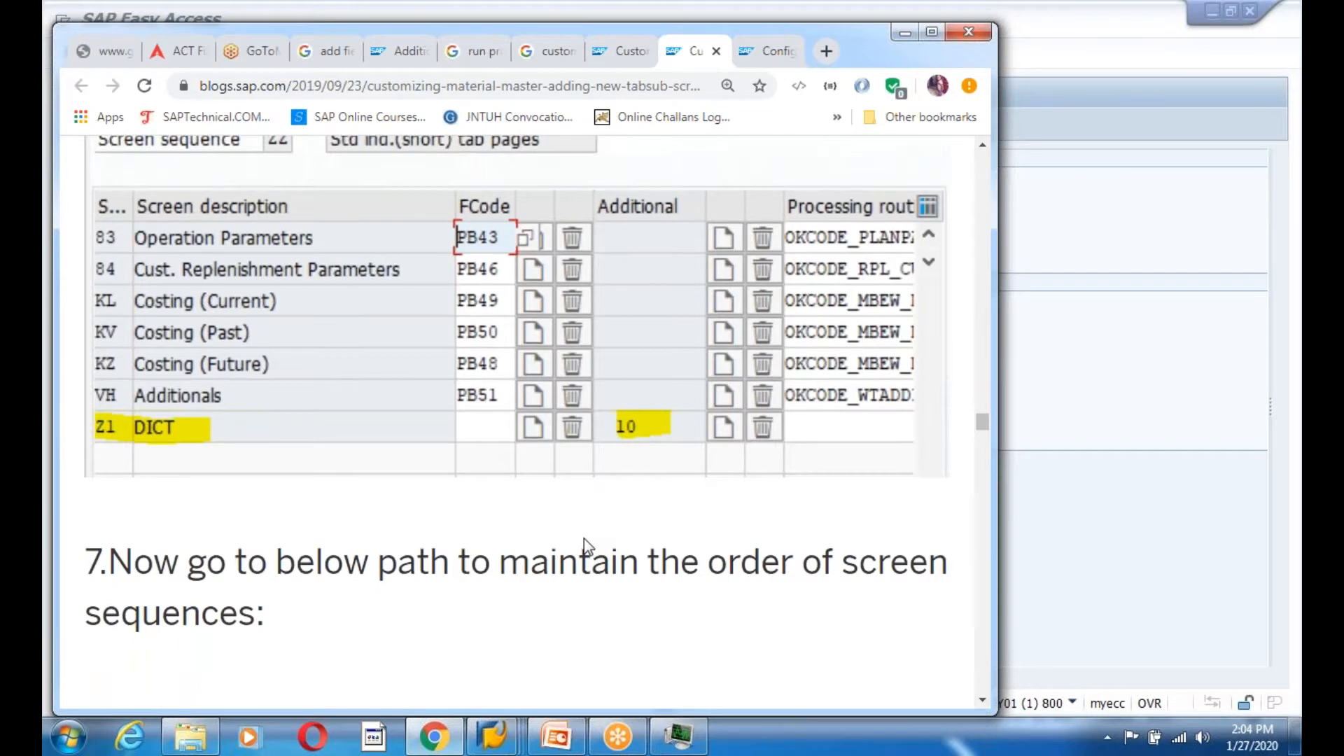
Read the blog's steps 7 and 8 on ordering main and additional screens and assigning the Z screen sequence in place of 21
scroll(584, 539, down, 4)
scroll(584, 539, up, 4)
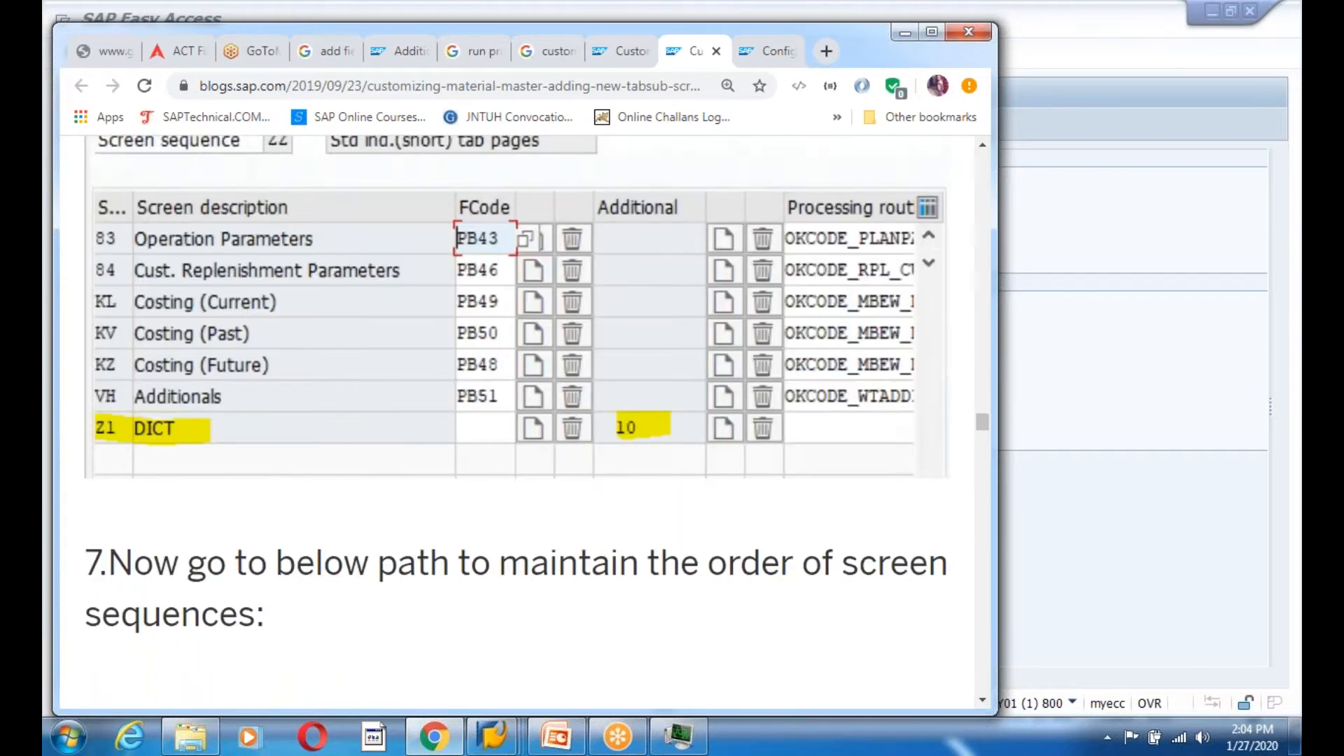
scroll(517, 420, down, 9)
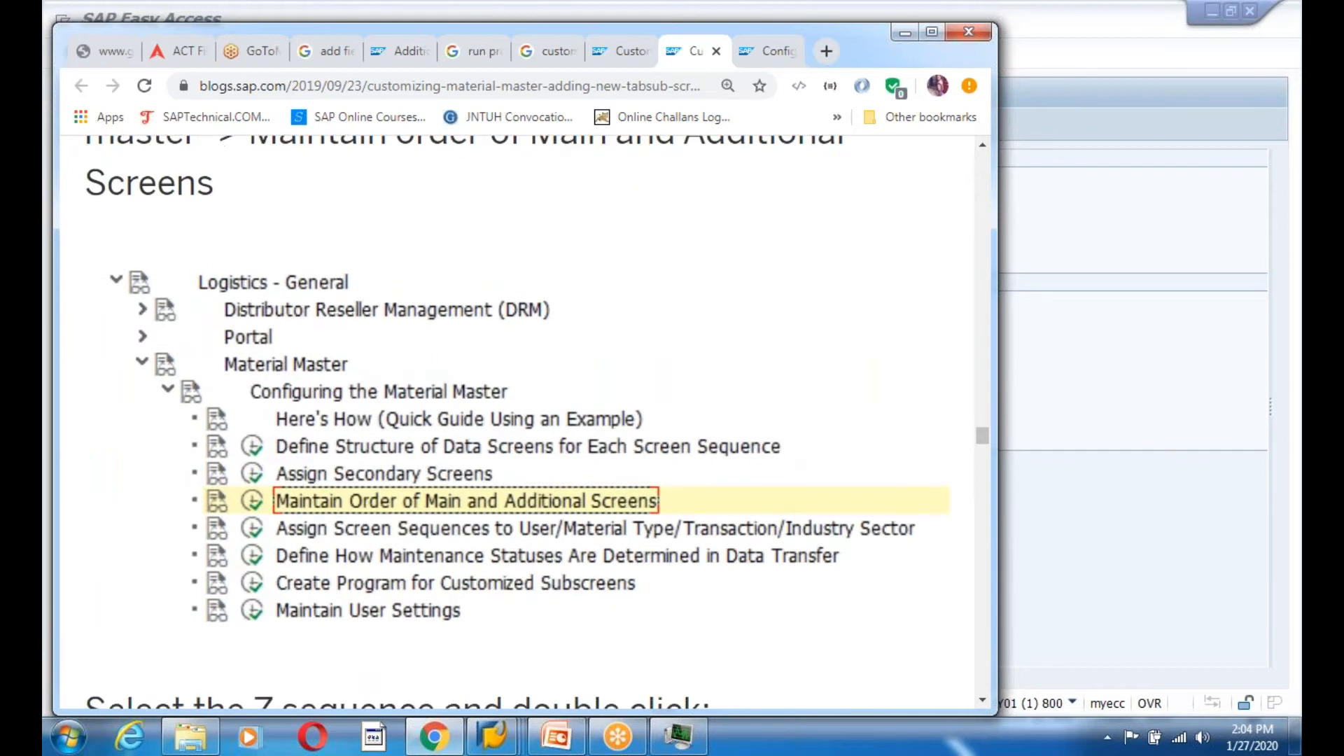
scroll(517, 420, down, 15)
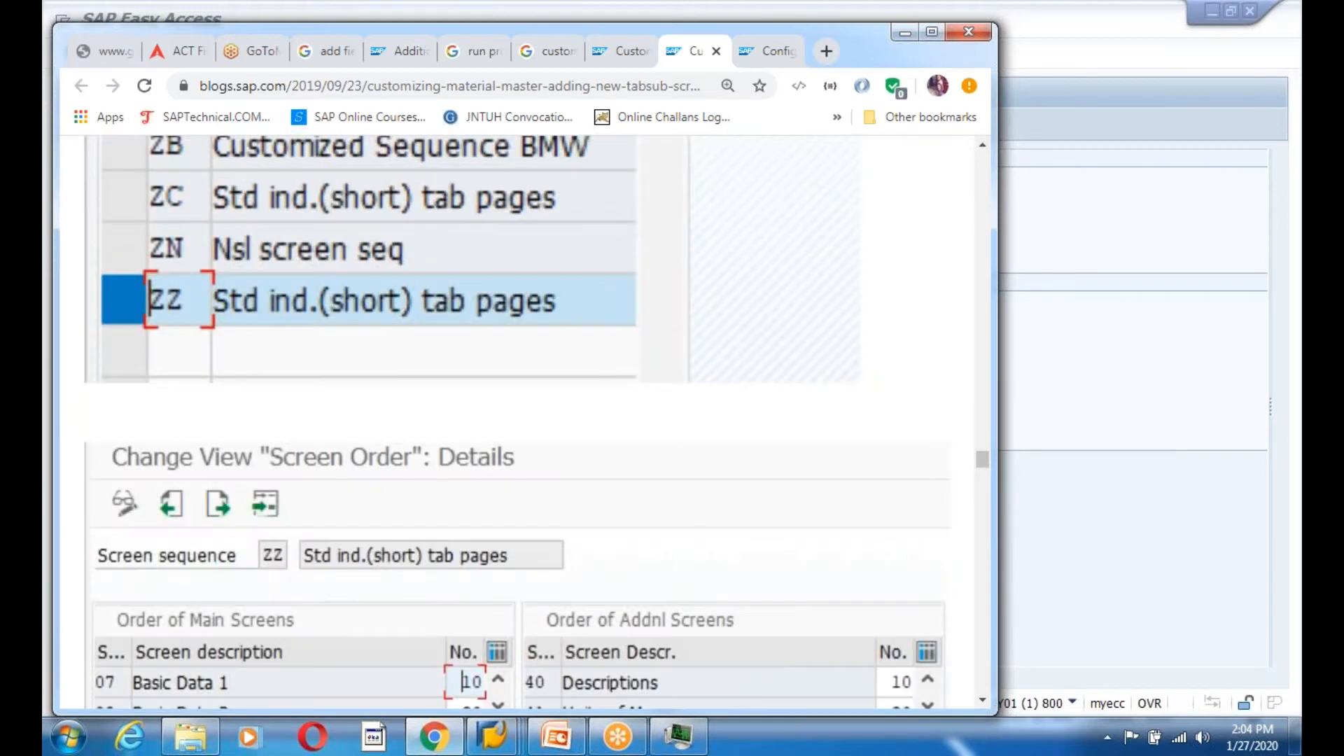
scroll(517, 420, down, 4)
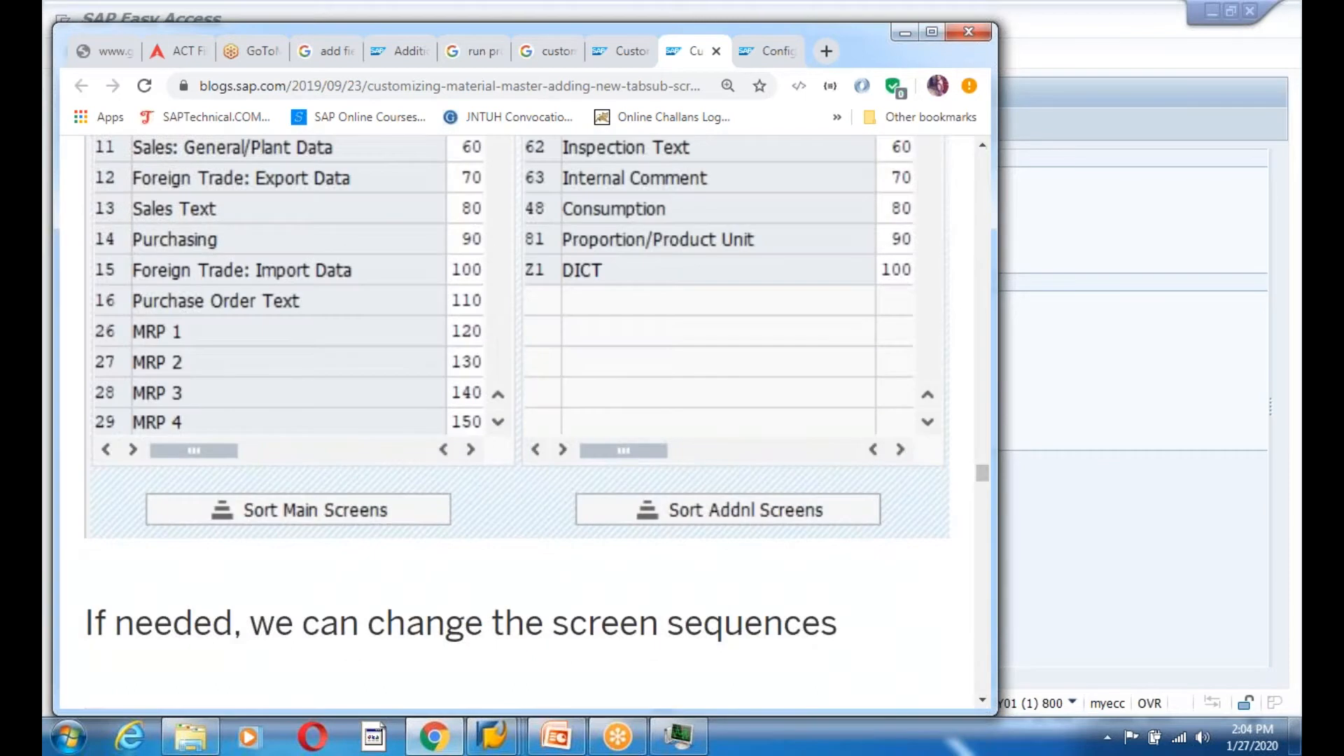
scroll(517, 422, down, 9)
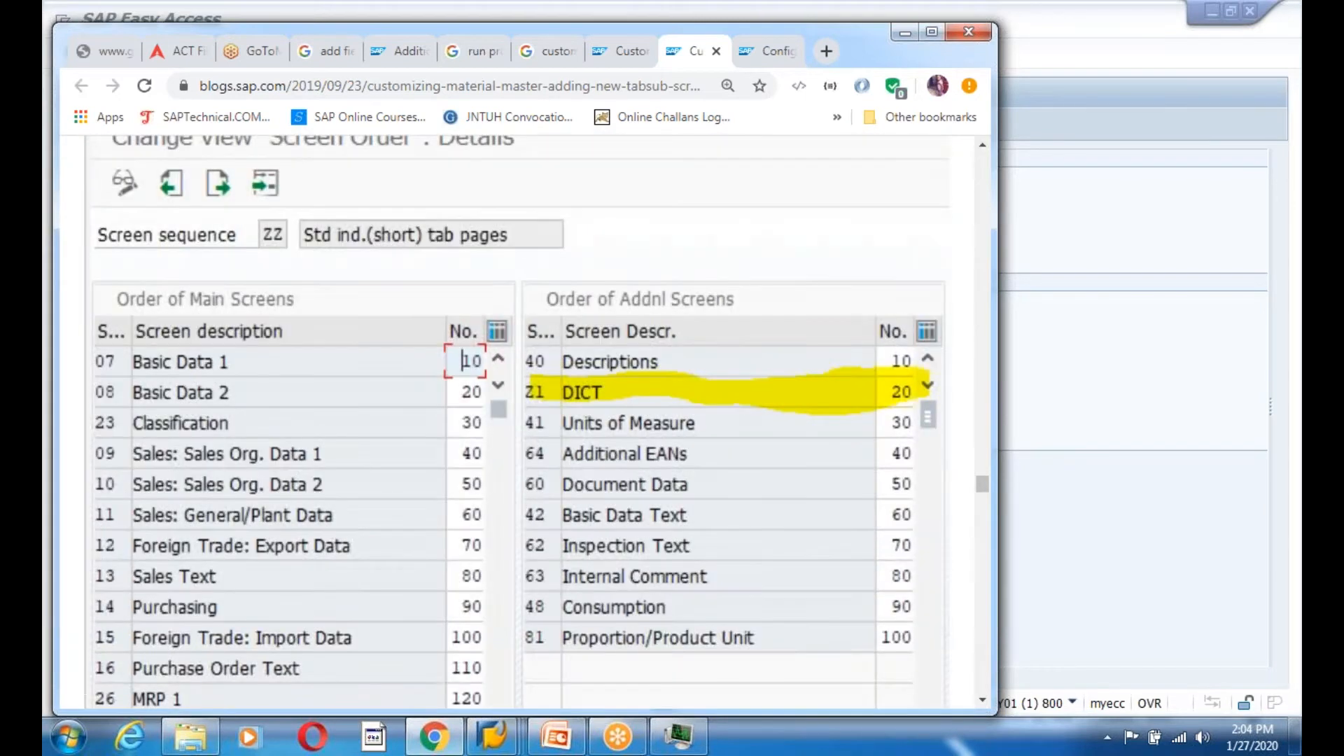
scroll(565, 572, down, 7)
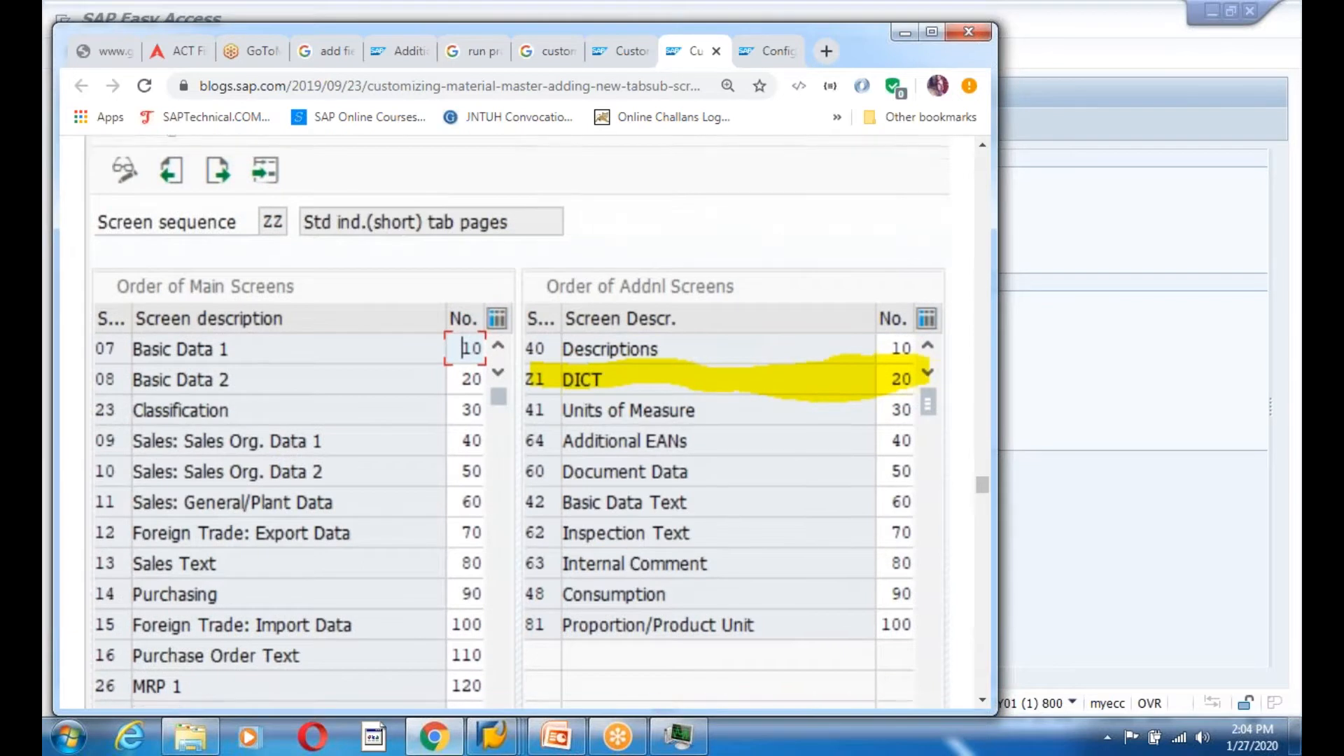
scroll(565, 573, down, 18)
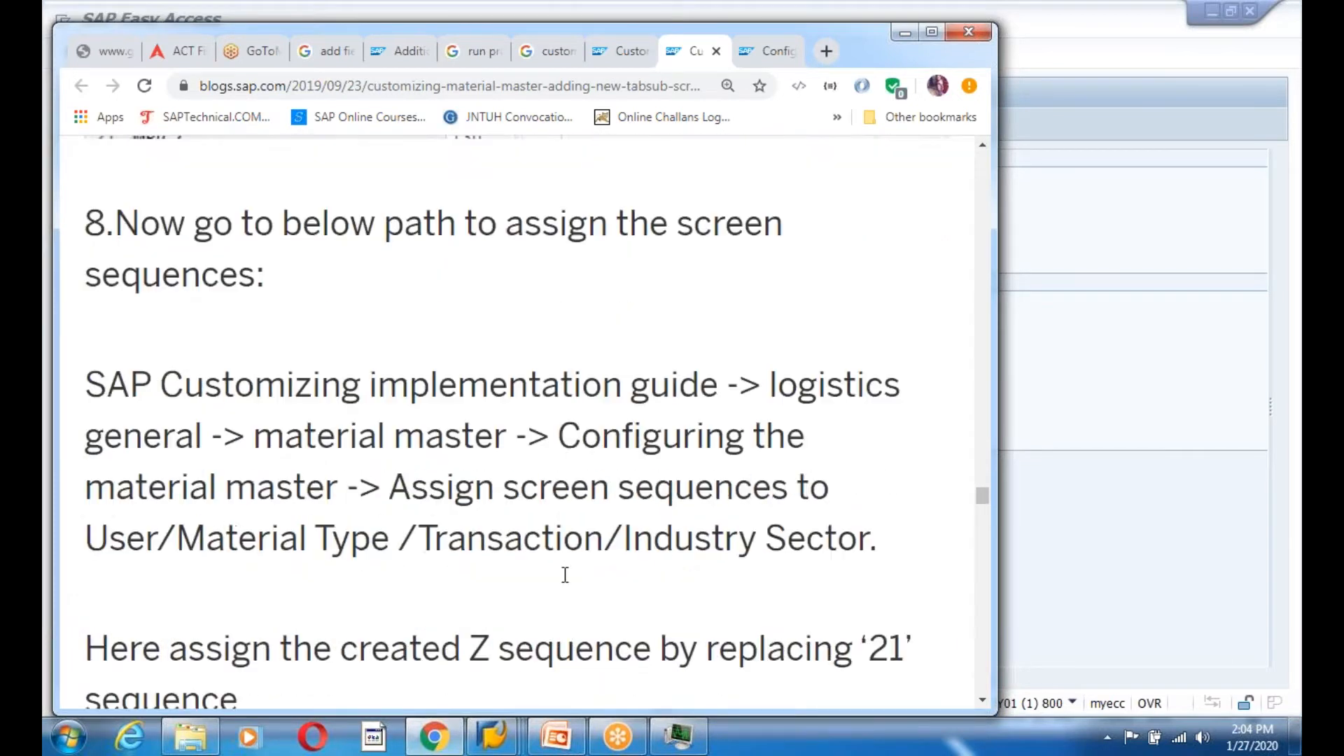
scroll(565, 573, down, 9)
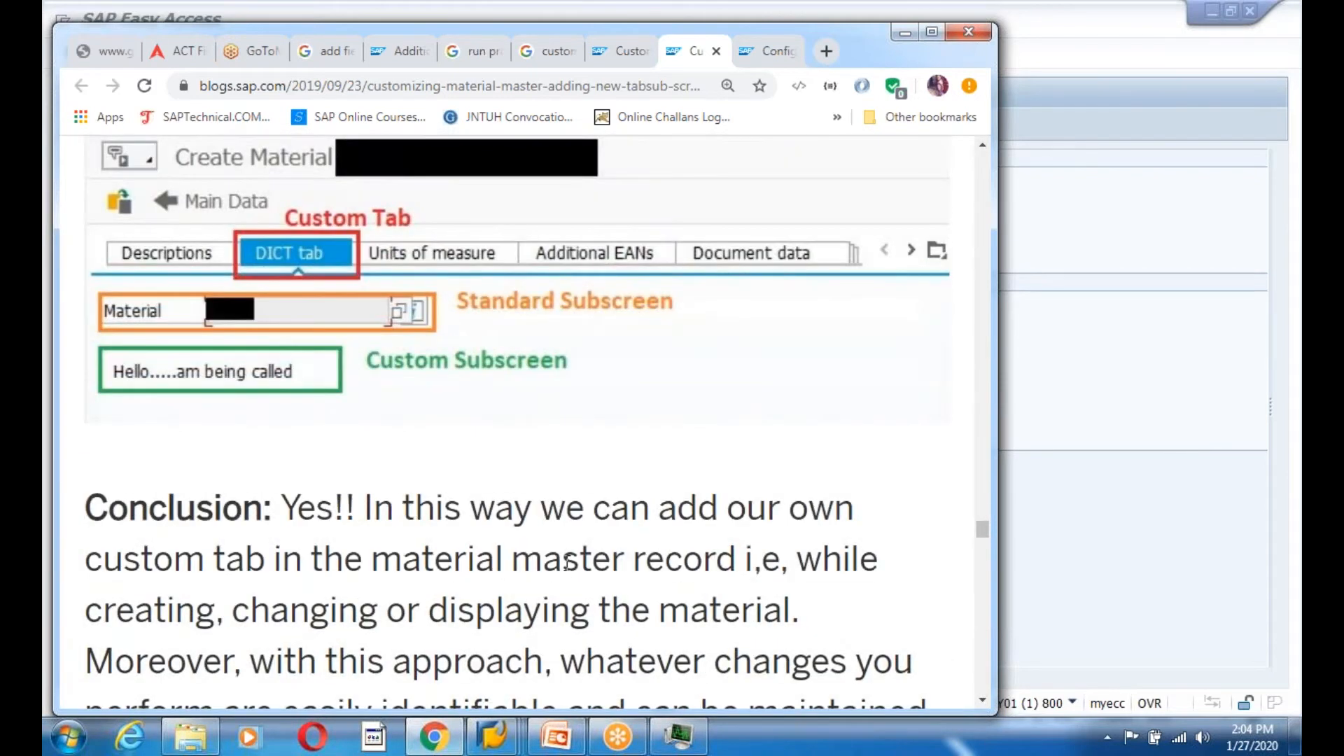
Read the blog's conclusion and look through its links to related material master posts
scroll(567, 562, down, 6)
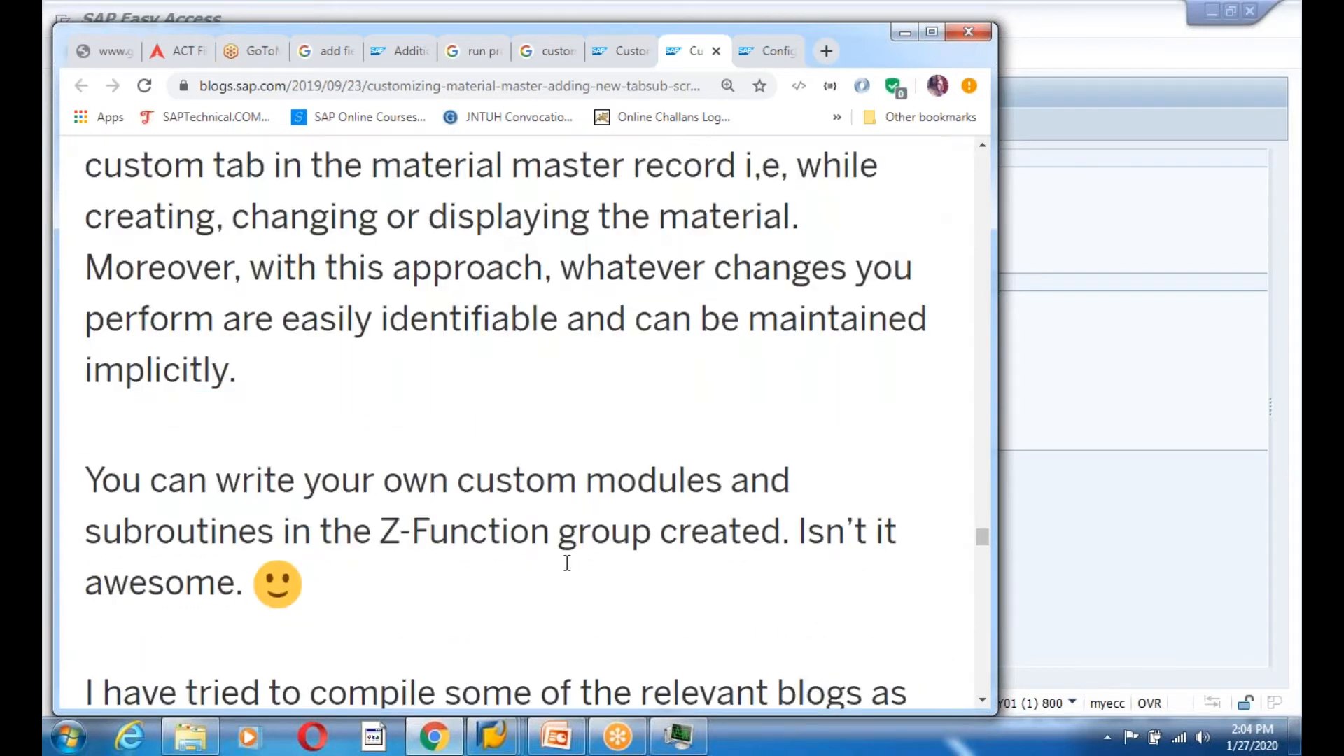
scroll(567, 562, down, 3)
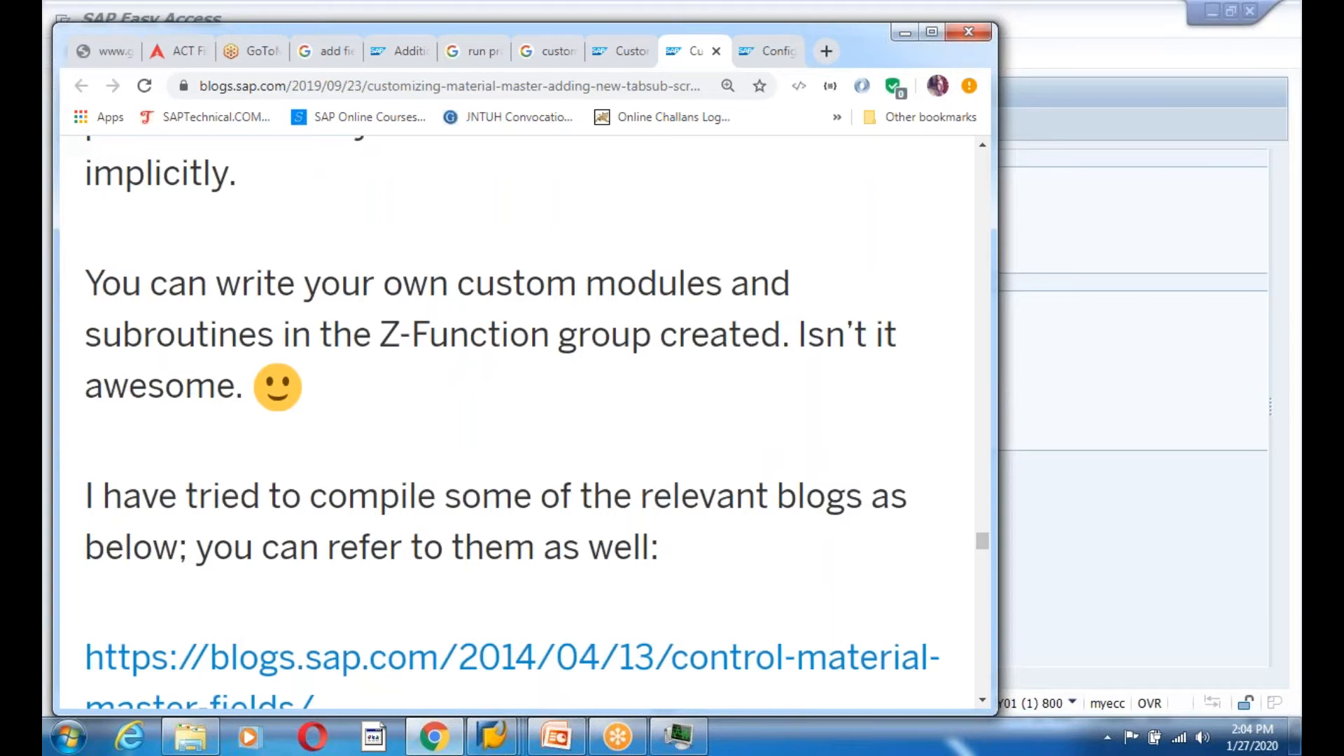
scroll(518, 420, down, 6)
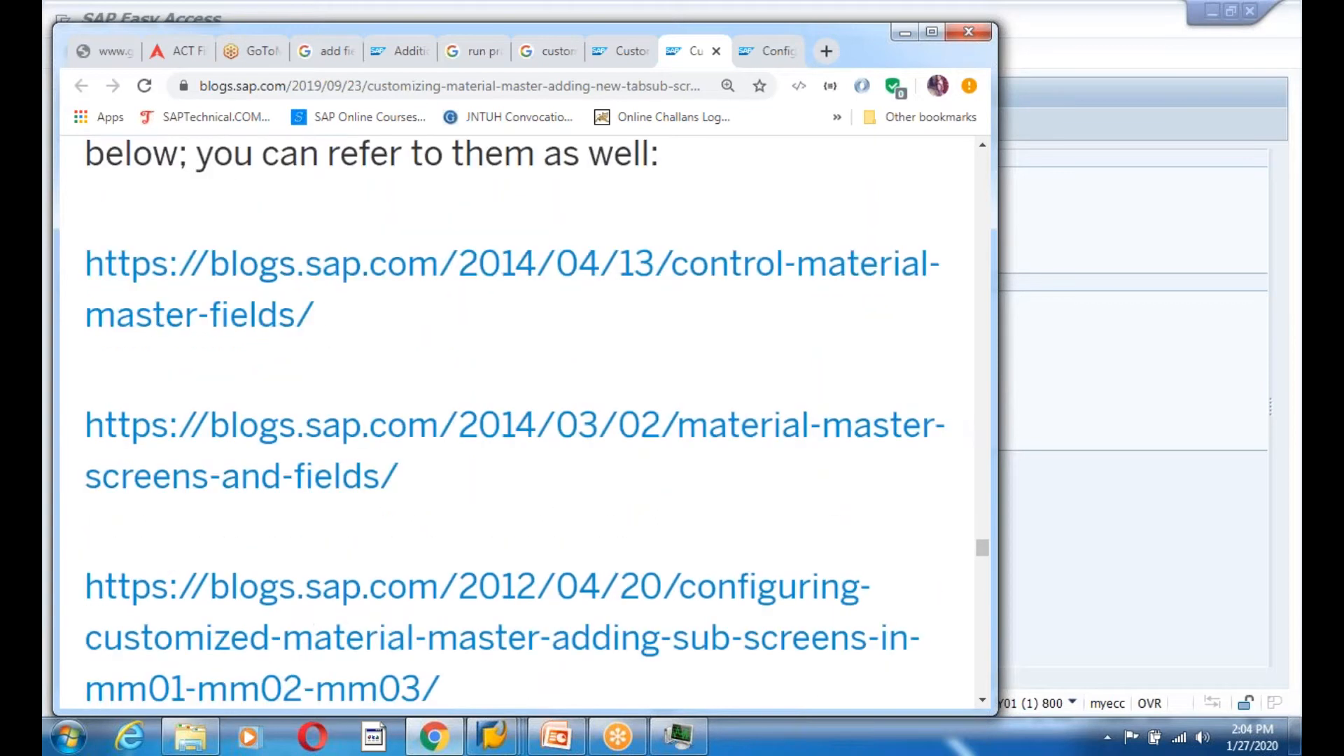
scroll(518, 420, down, 11)
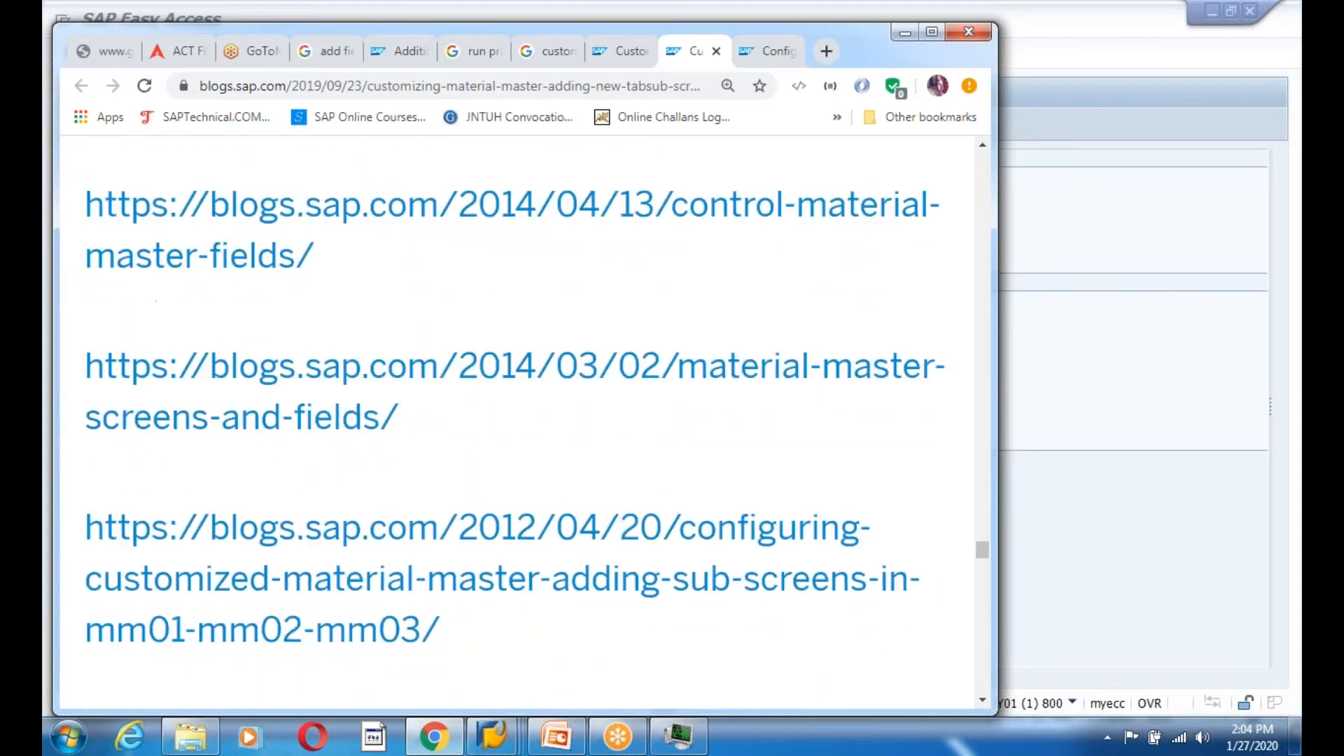
scroll(518, 420, down, 15)
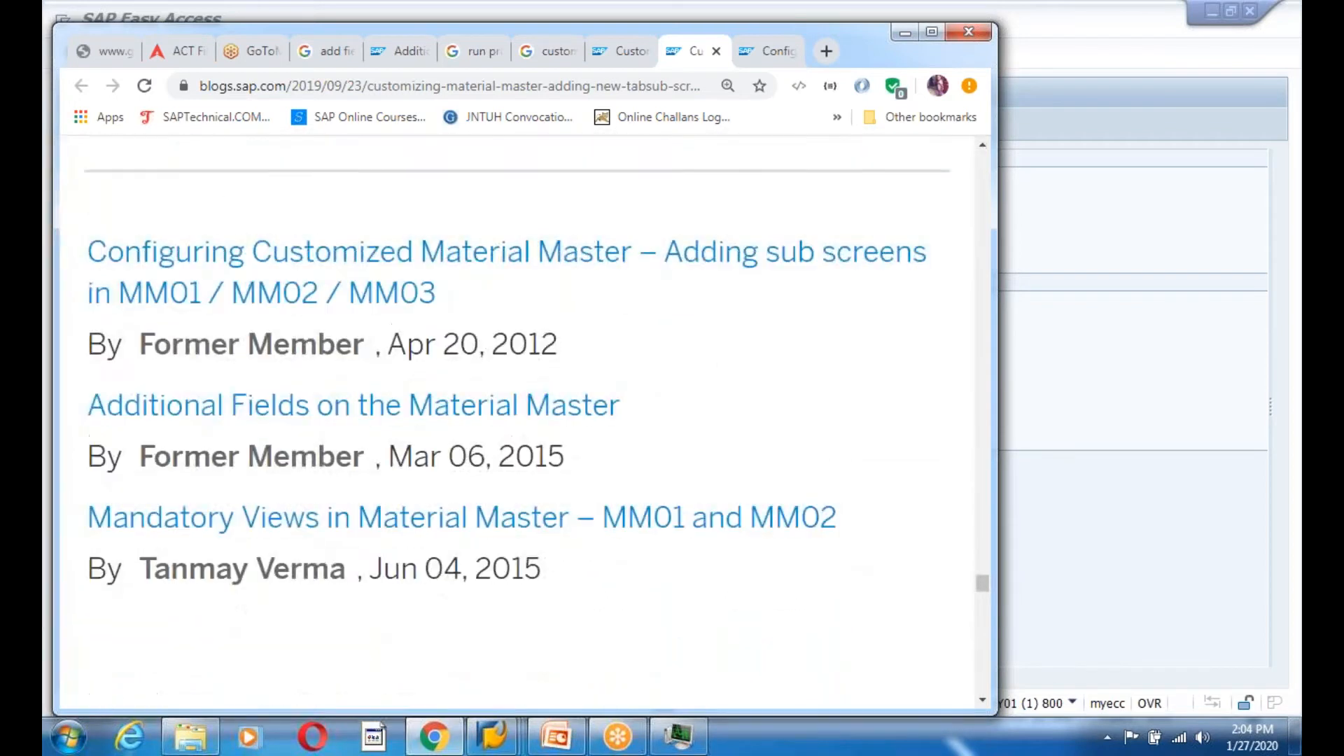
scroll(518, 420, down, 17)
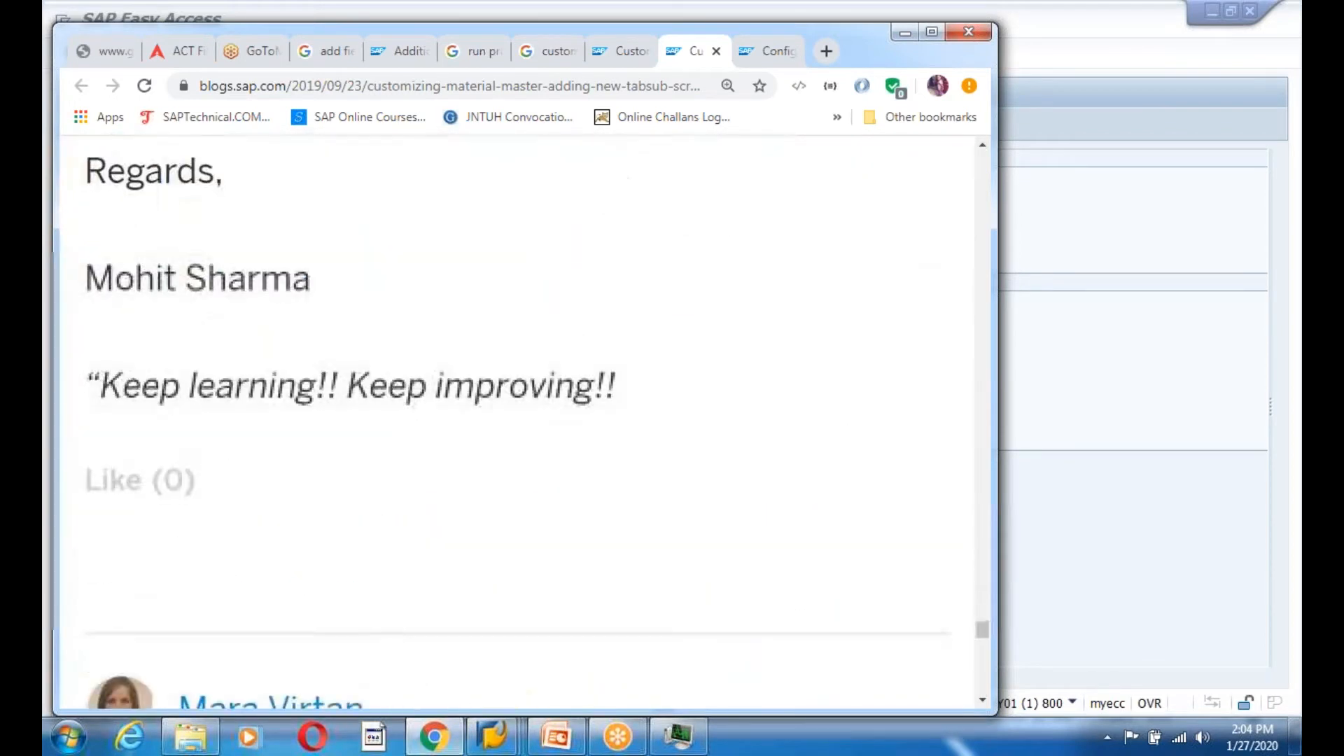
Read the blog comments about adding a new input field to the MM01 initial screen and the author's reply
scroll(518, 420, up, 1)
scroll(518, 420, down, 12)
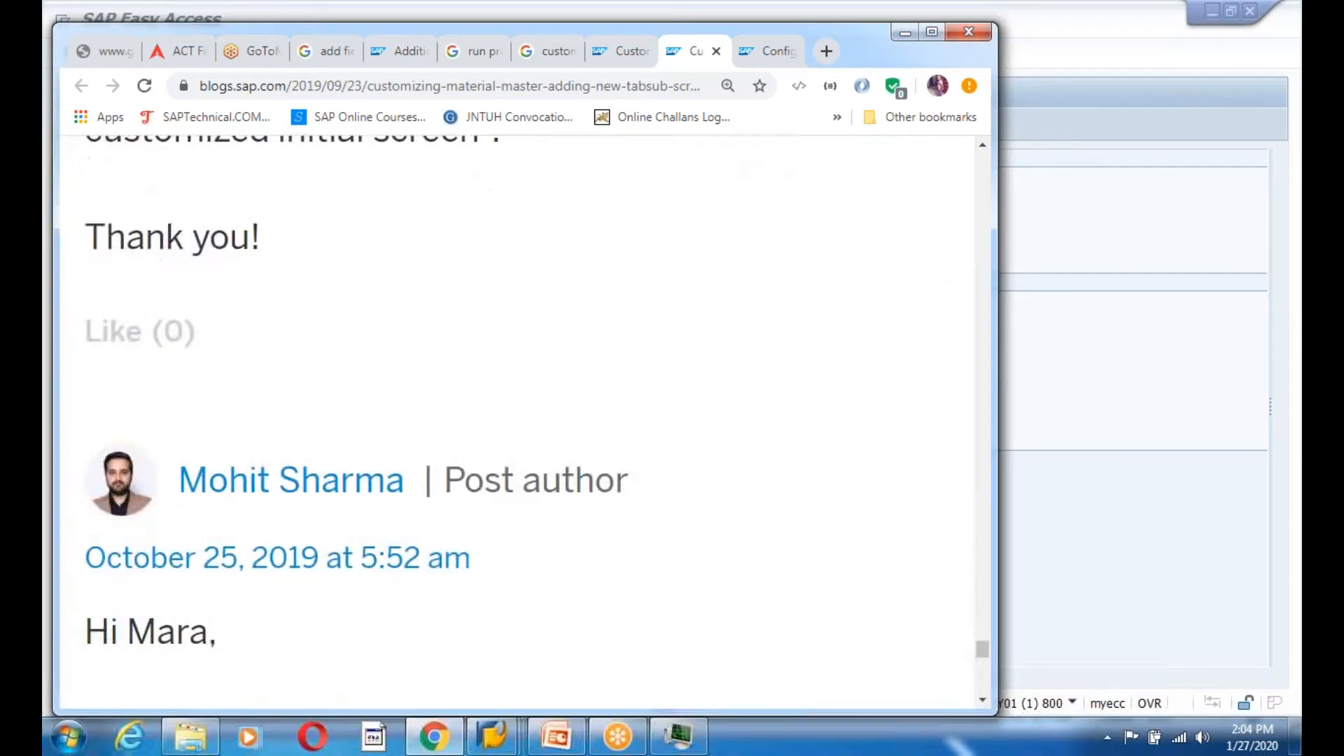
scroll(518, 420, up, 5)
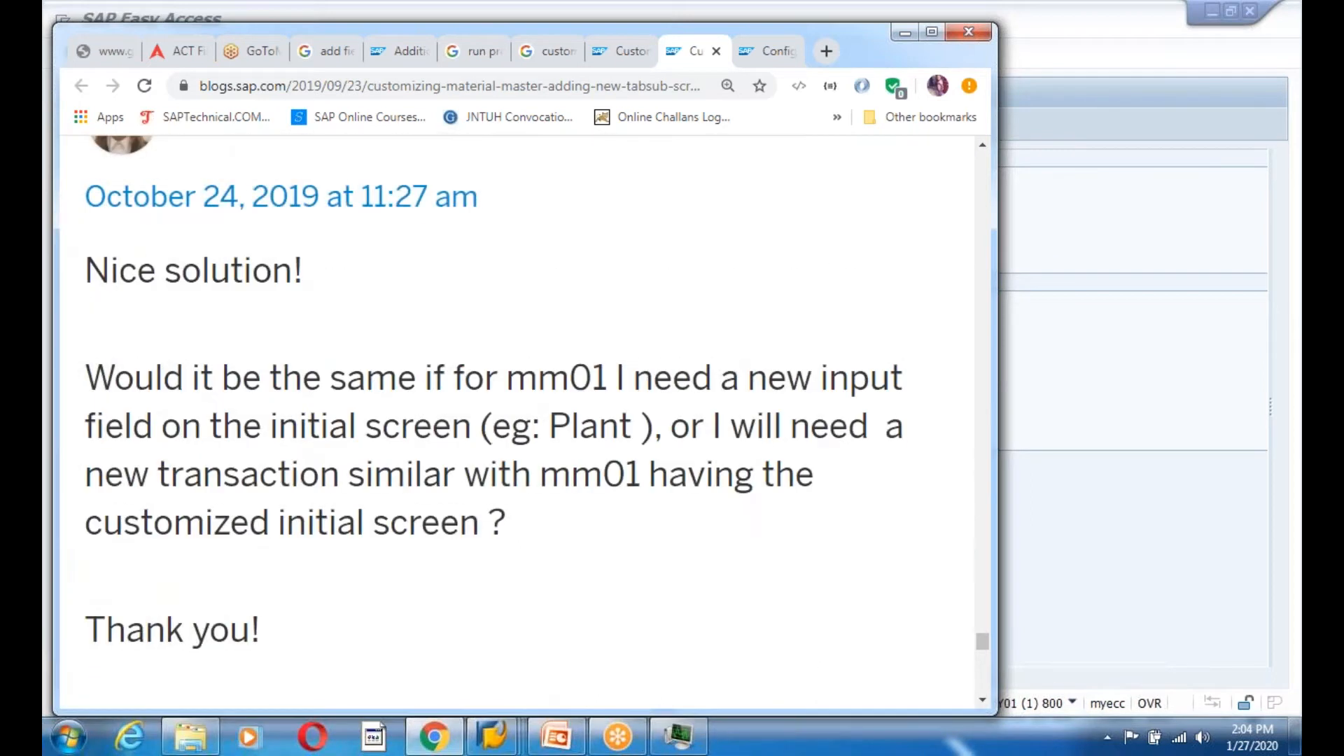
scroll(518, 420, down, 5)
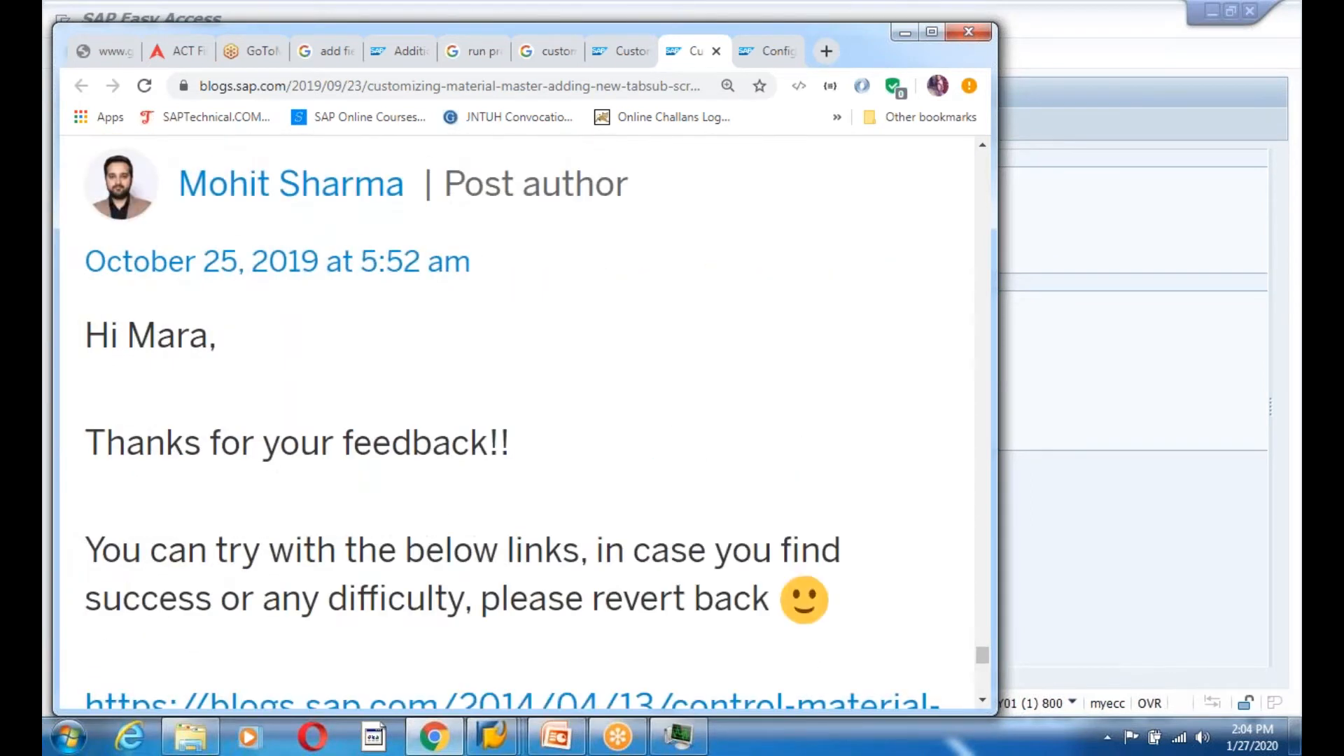
scroll(518, 420, down, 4)
scroll(518, 420, up, 12)
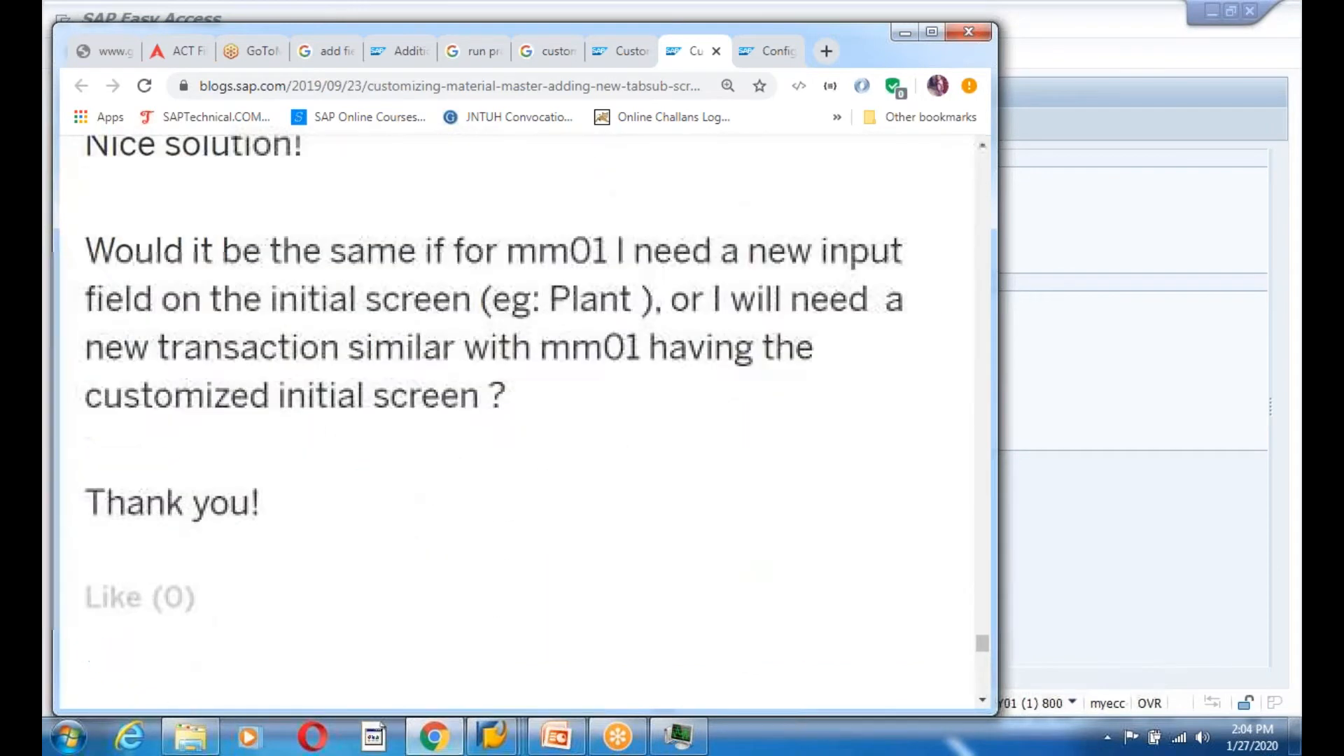
scroll(518, 420, up, 2)
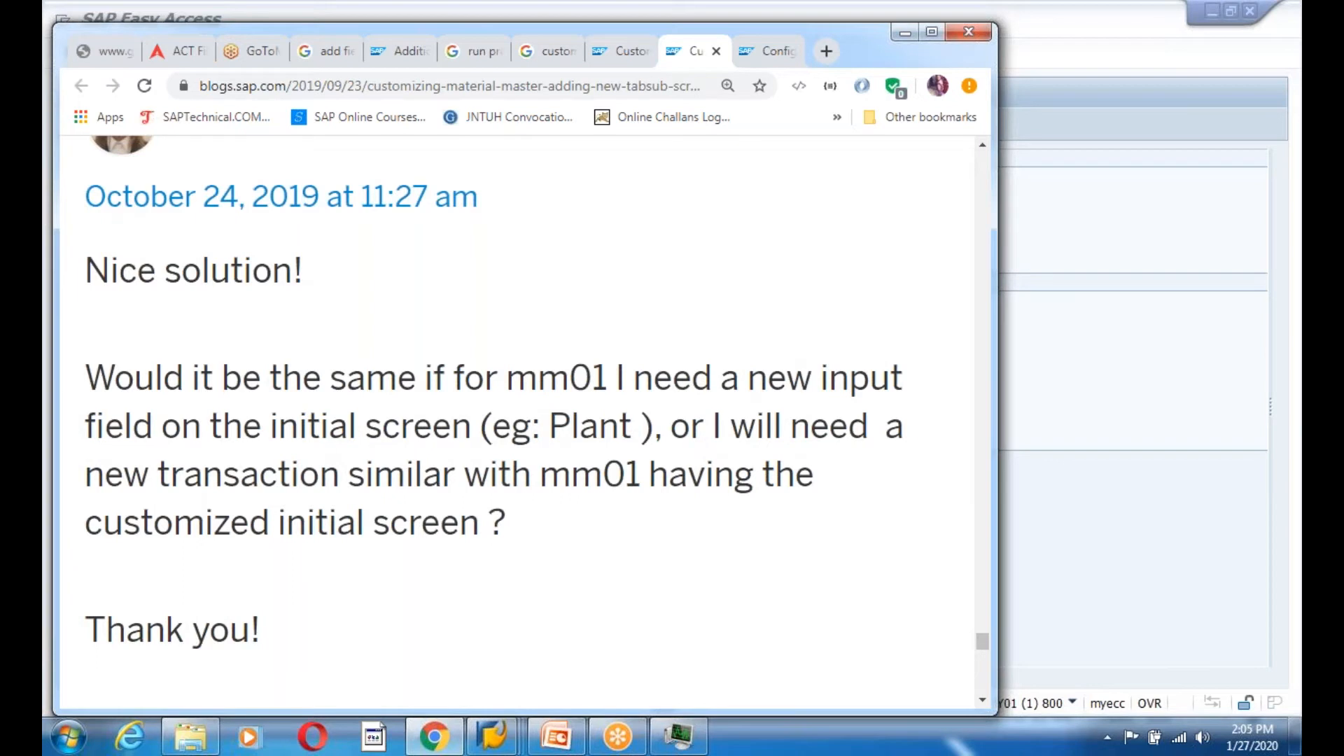
scroll(518, 420, down, 5)
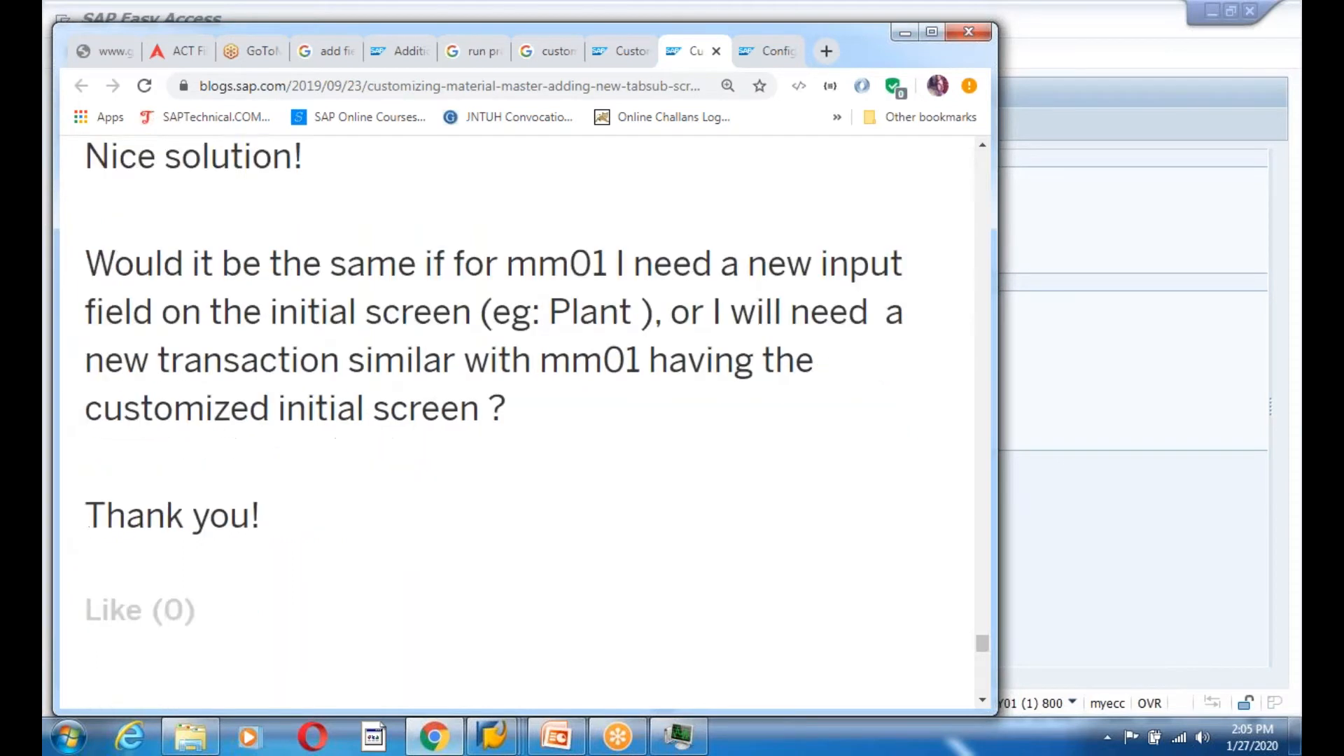
Switch to the SAP Easy Access session and start transaction MM01
mouse_move(492, 736)
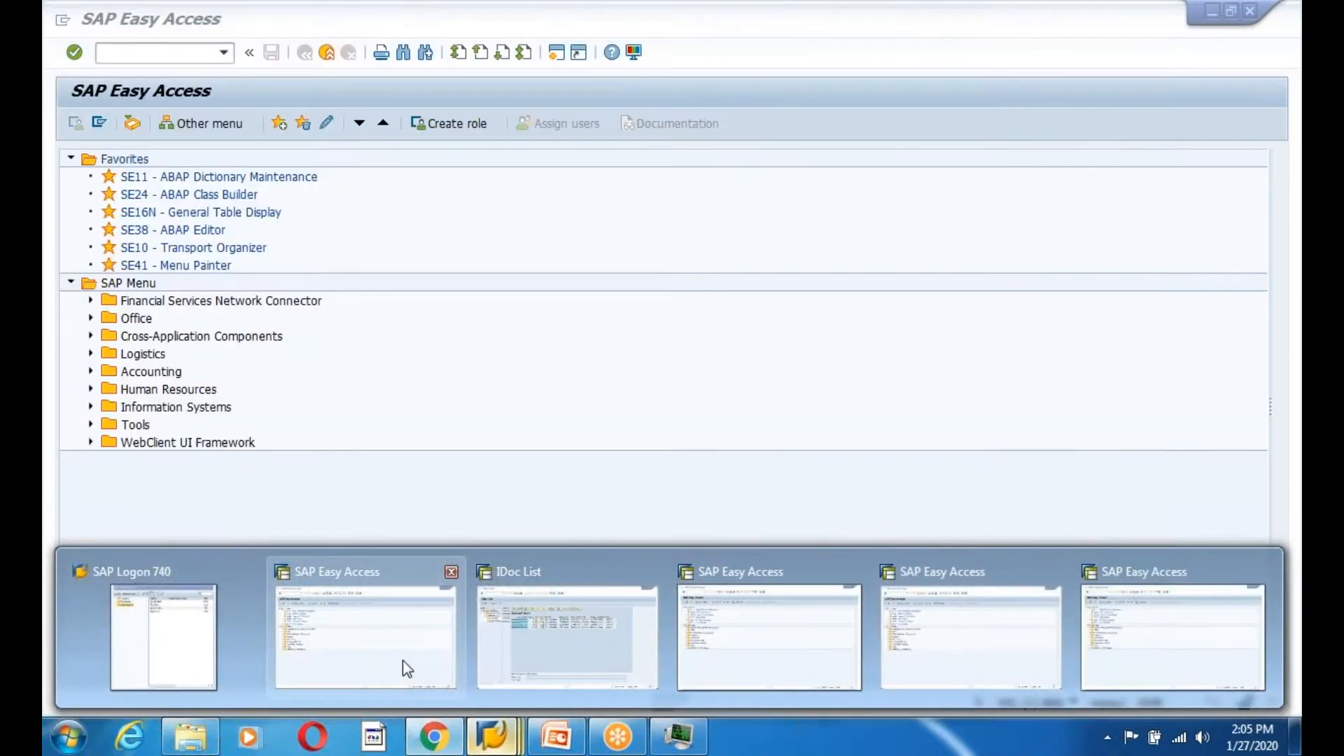
click(402, 661)
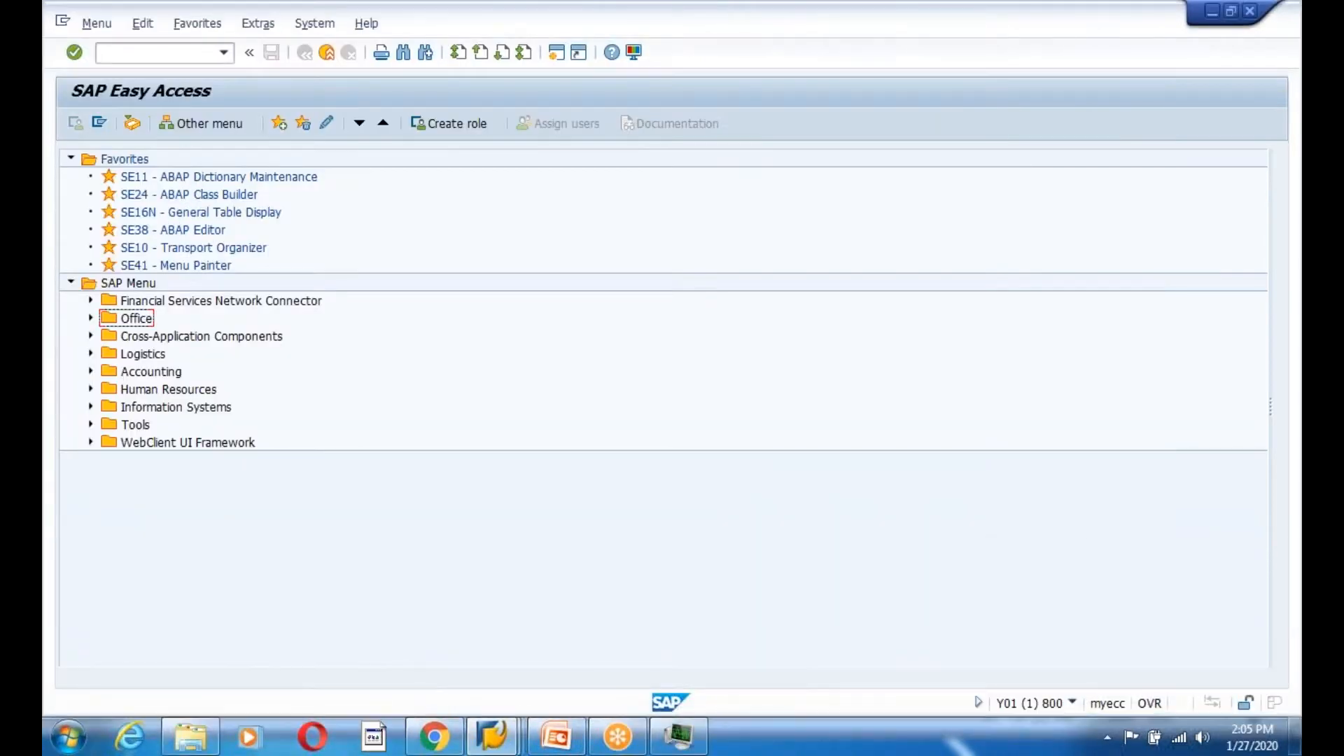
click(172, 53)
text(mm01)
key(Return)
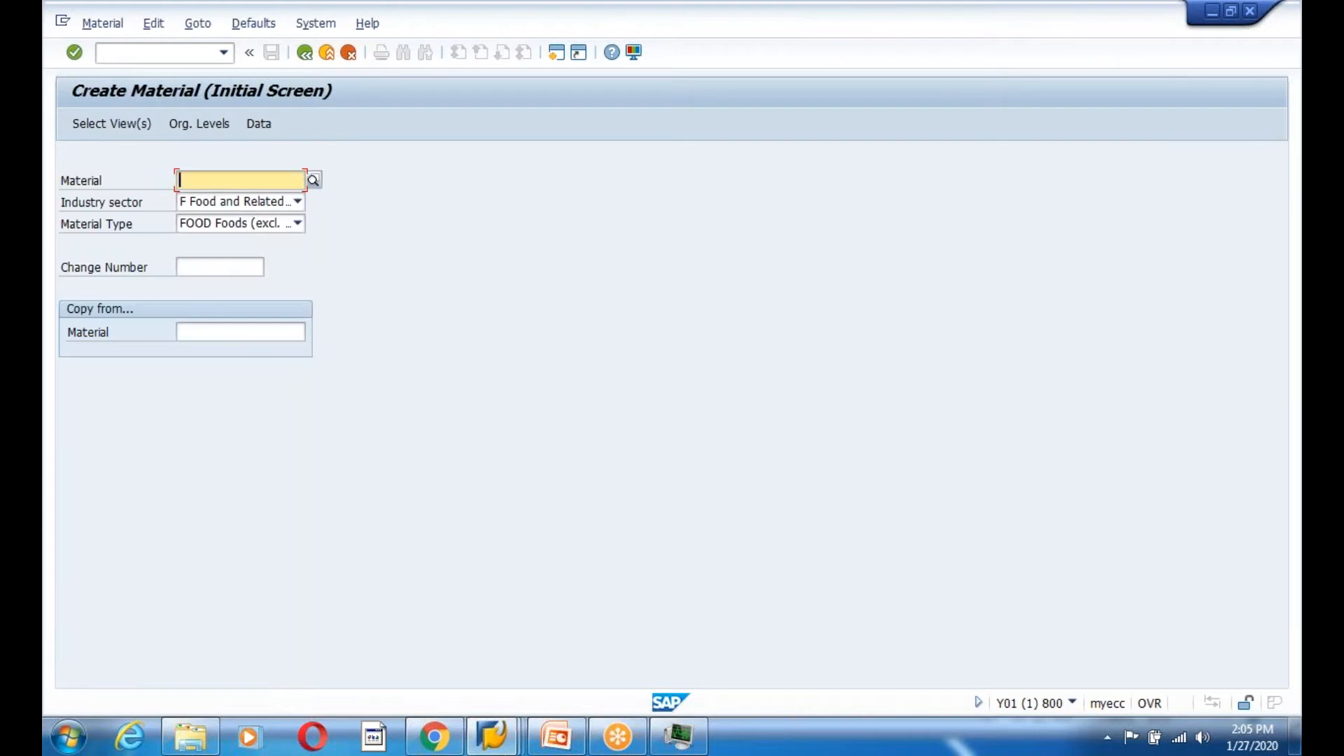
Set the industry sector to Mechanical Engineering and the material type to FERT Finished product, and continue to view selection
click(266, 206)
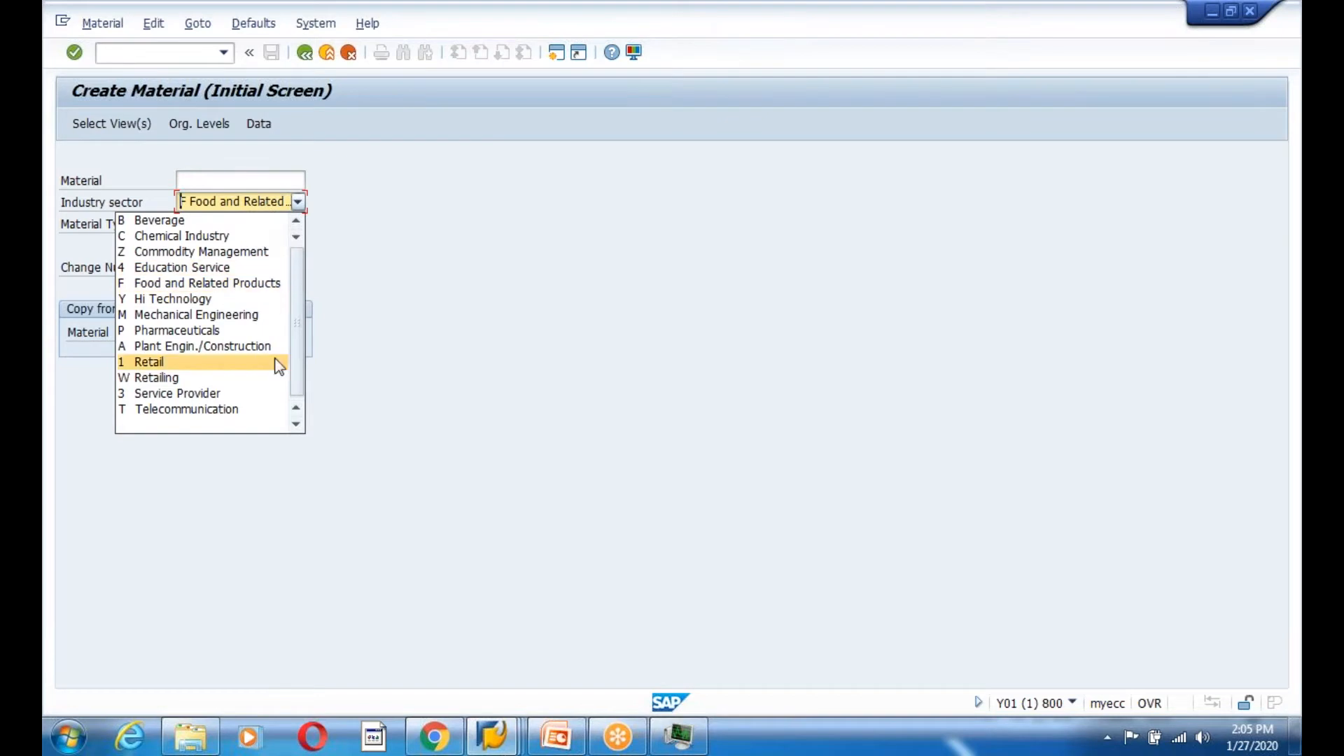
scroll(293, 276, up, 1)
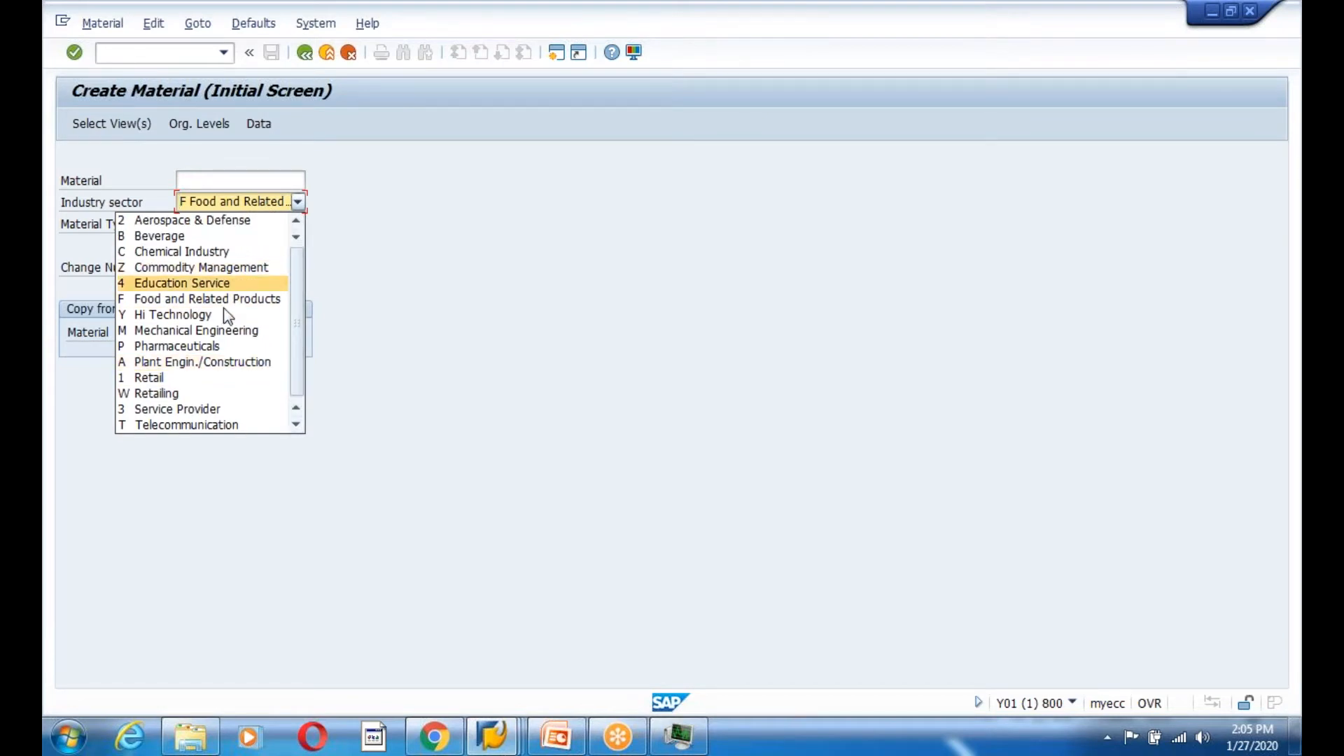
click(231, 330)
click(229, 224)
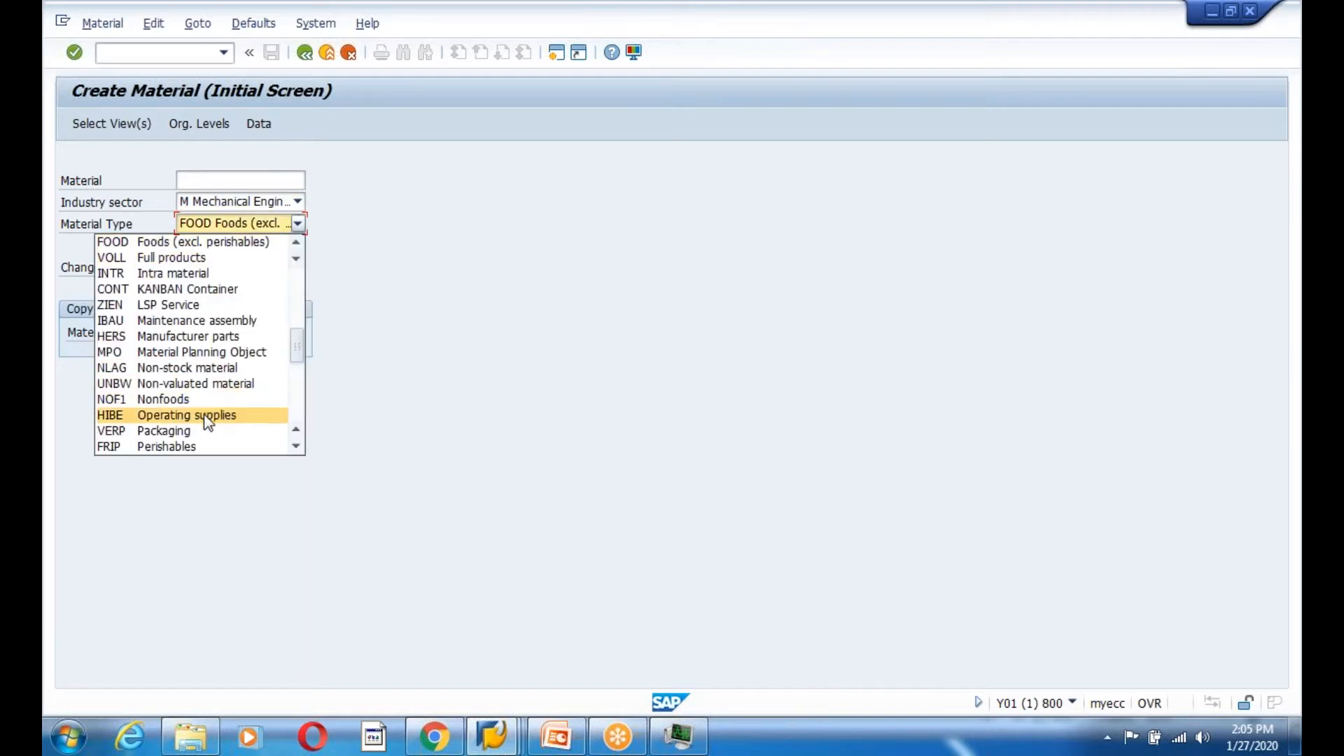
key(f)
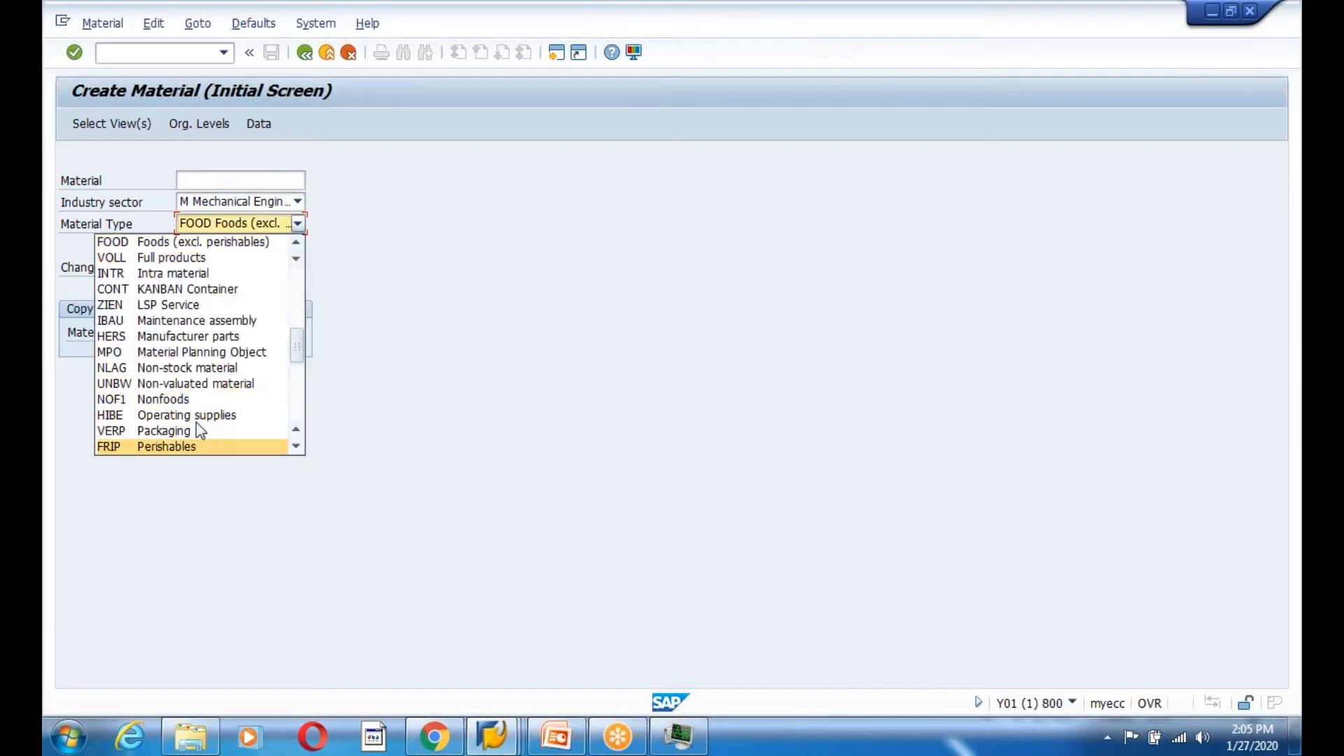
key(f)
key(f)
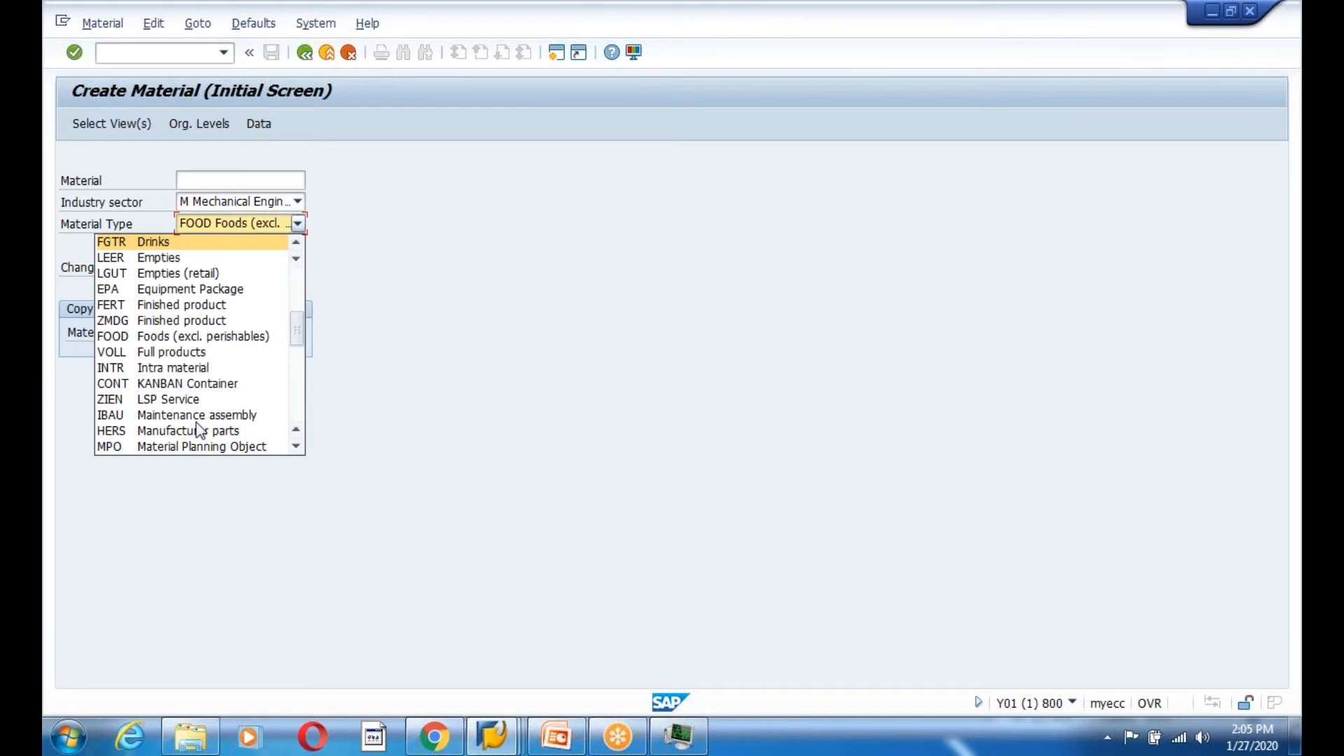
key(f)
scroll(196, 422, down, 2)
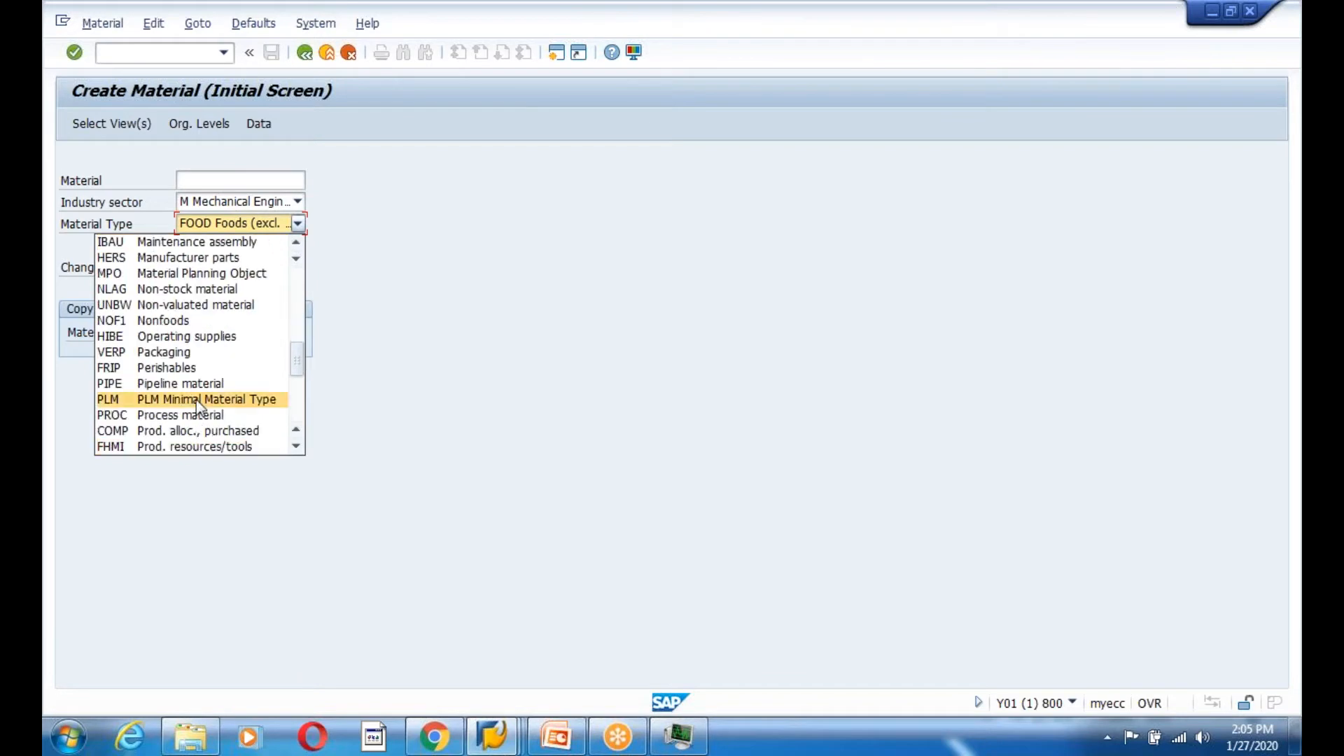
scroll(196, 368, up, 2)
scroll(201, 378, up, 3)
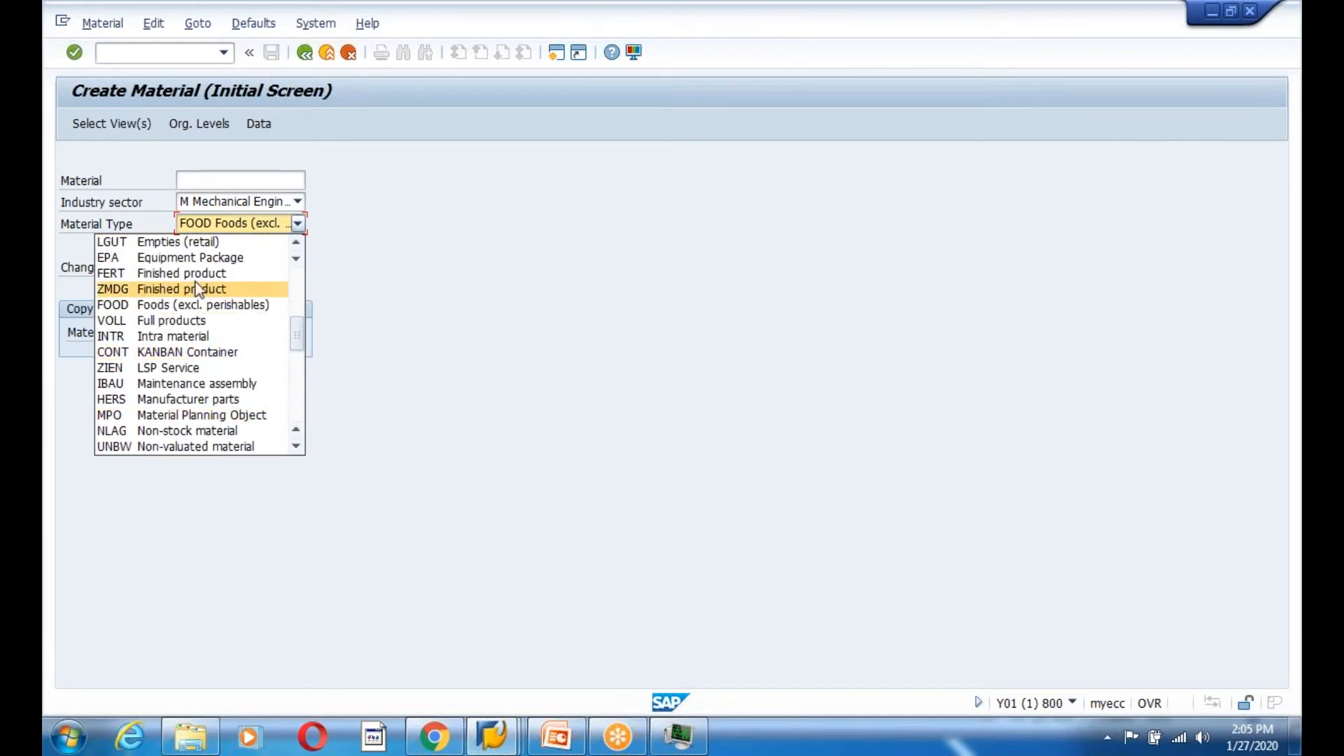
click(195, 289)
key(Return)
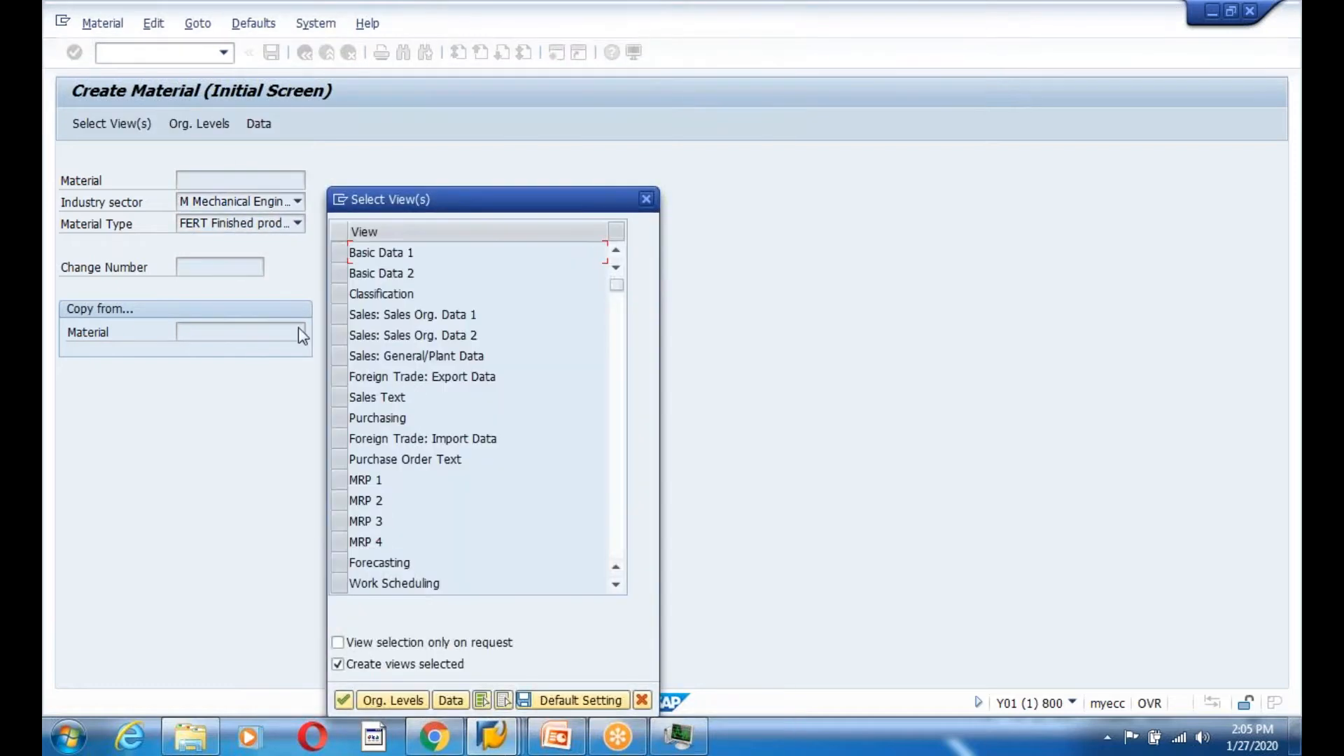
Select the views Basic Data 1, Basic Data 2 and General Plant Data / Storage 1 and open the new material
click(342, 273)
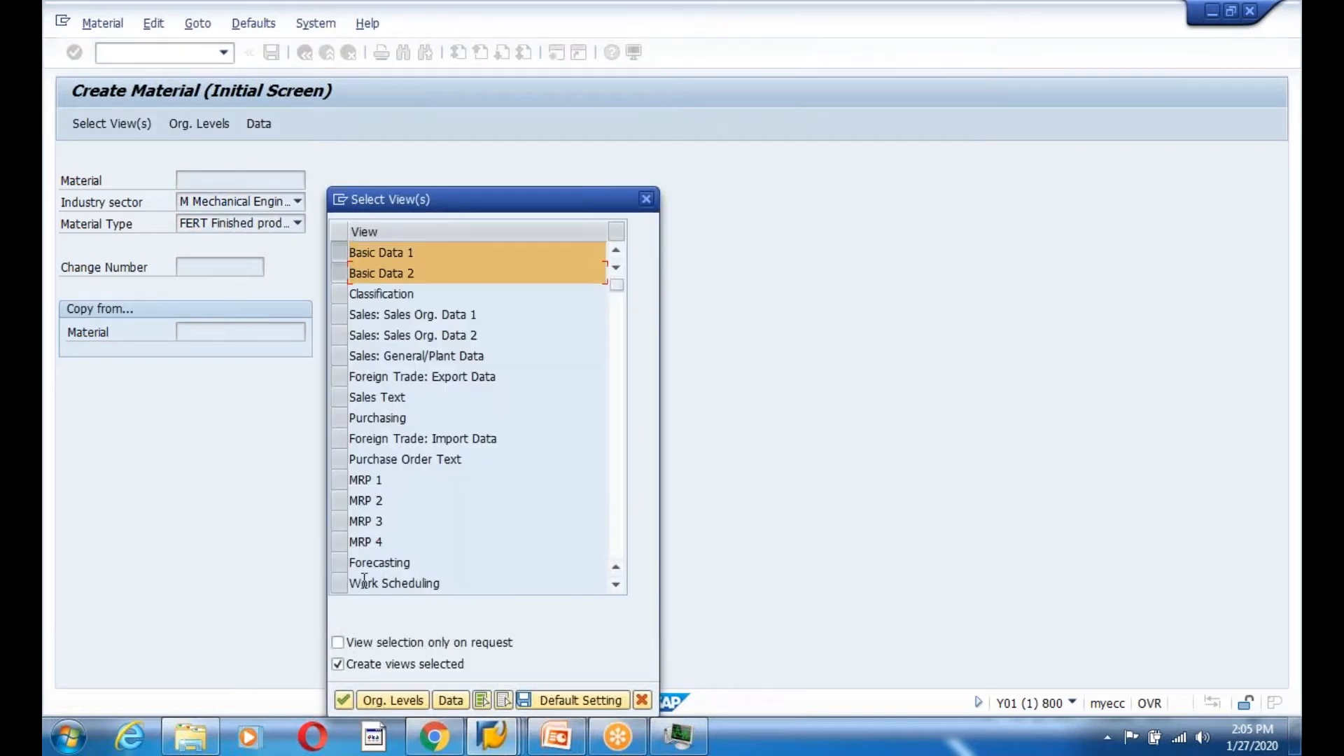
scroll(412, 526, down, 2)
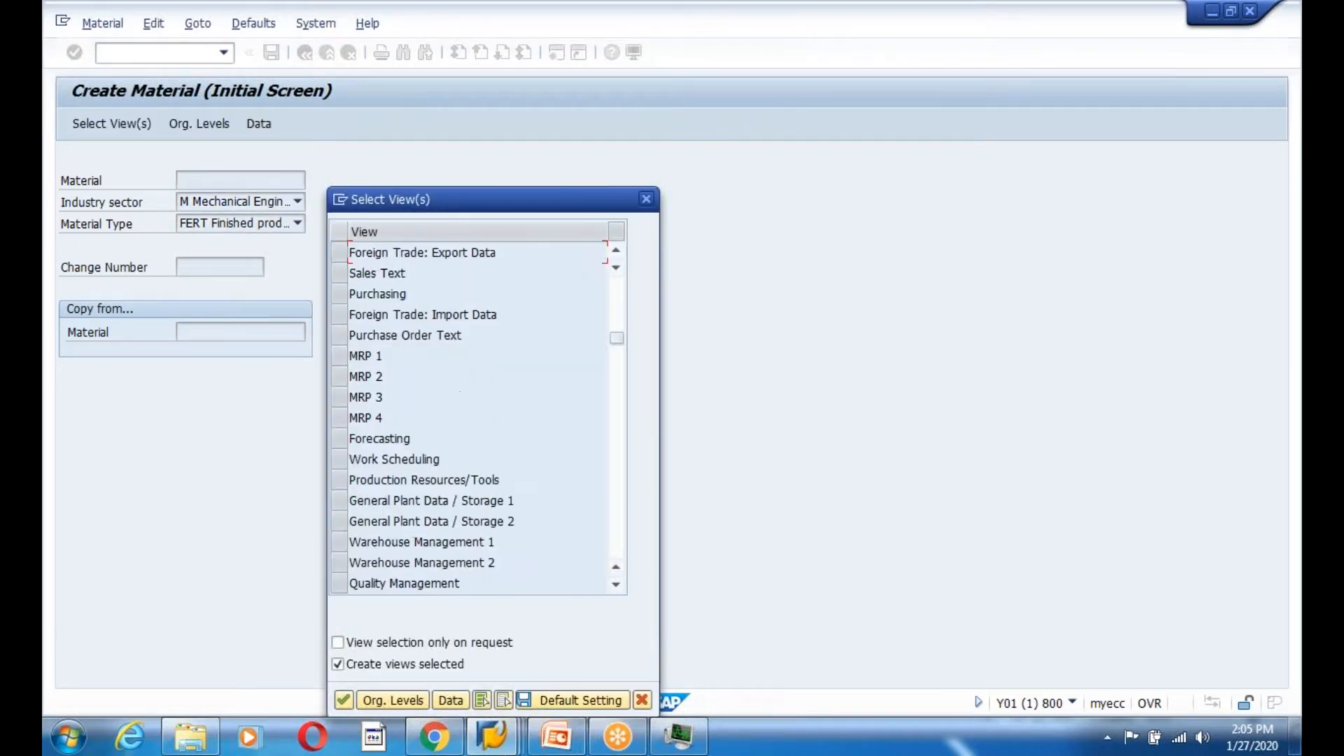
click(339, 507)
key(Return)
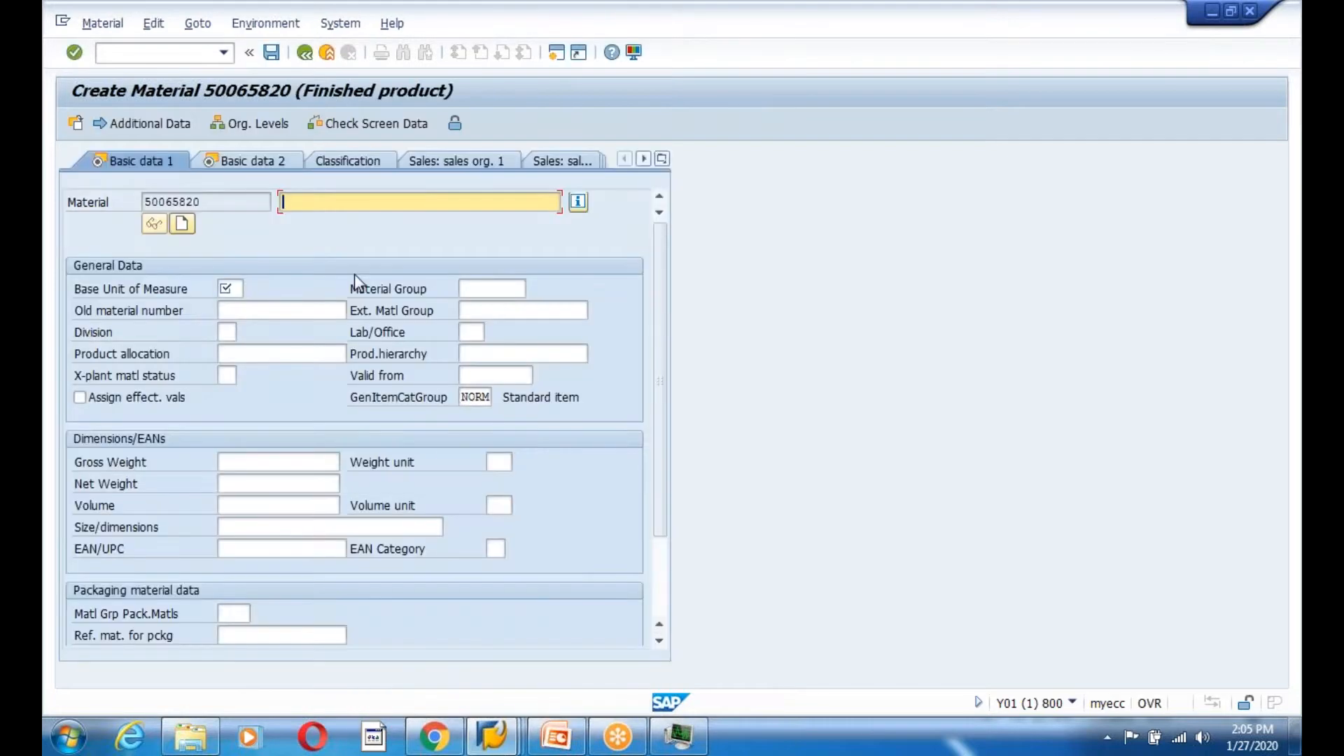
Enter the material description fgsfg and set the base unit of measure to KG
text(fgsfg)
click(224, 288)
text(KG)
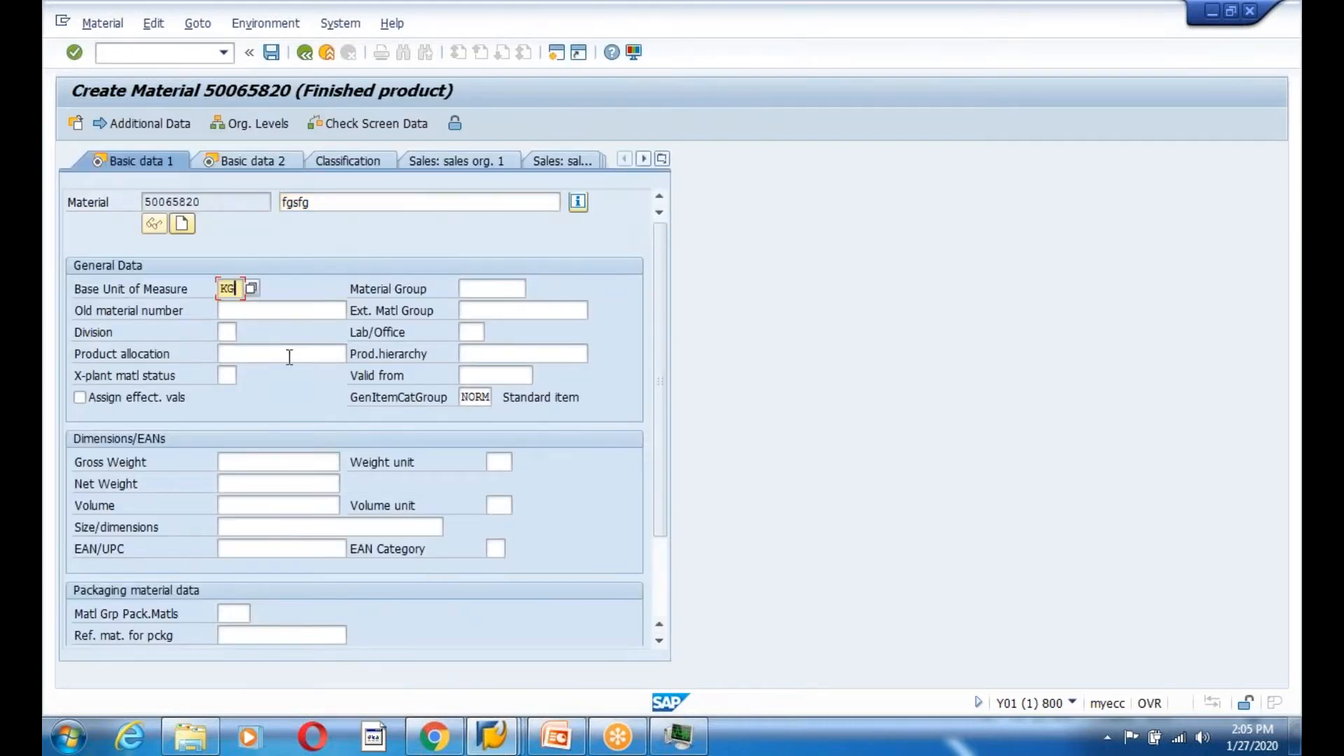
Set gross weight and net weight to 1 with weight unit KG and open the Plant data / stor. 1 view
click(244, 476)
click(243, 463)
click(234, 482)
click(234, 484)
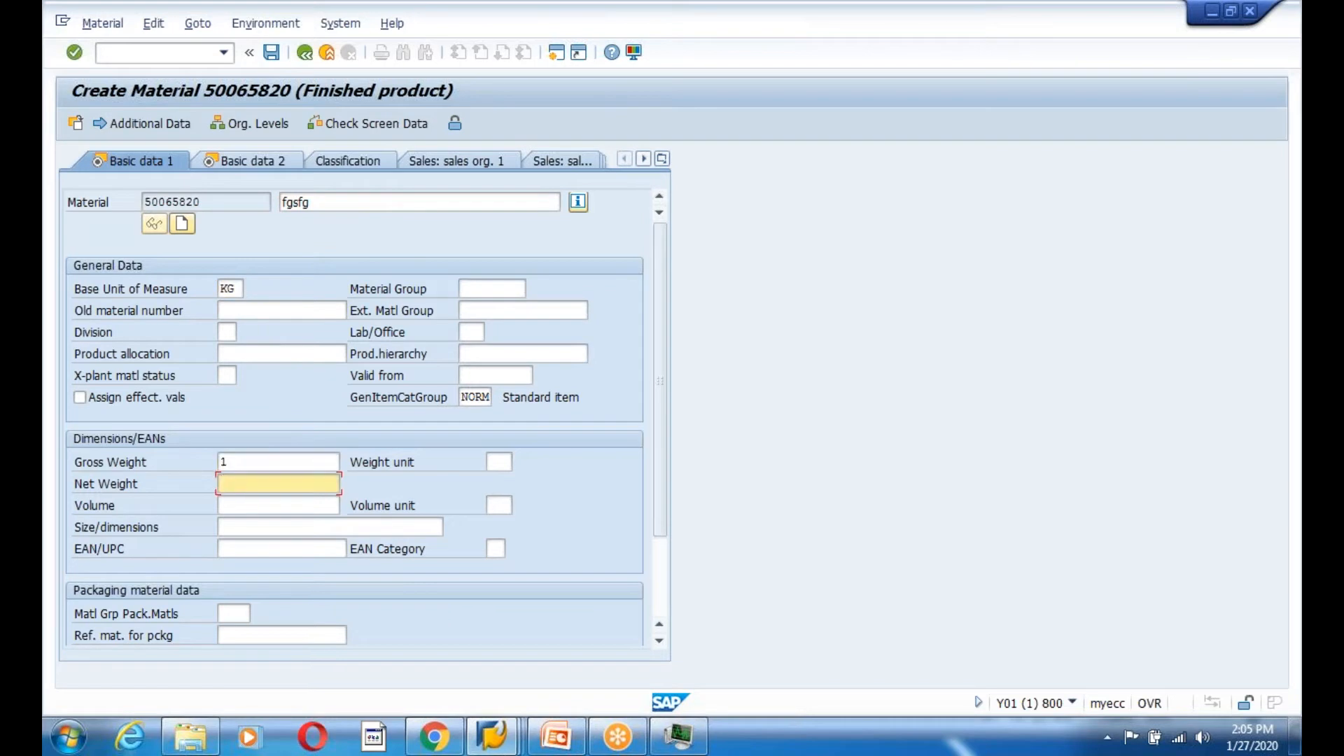
click(228, 504)
click(501, 462)
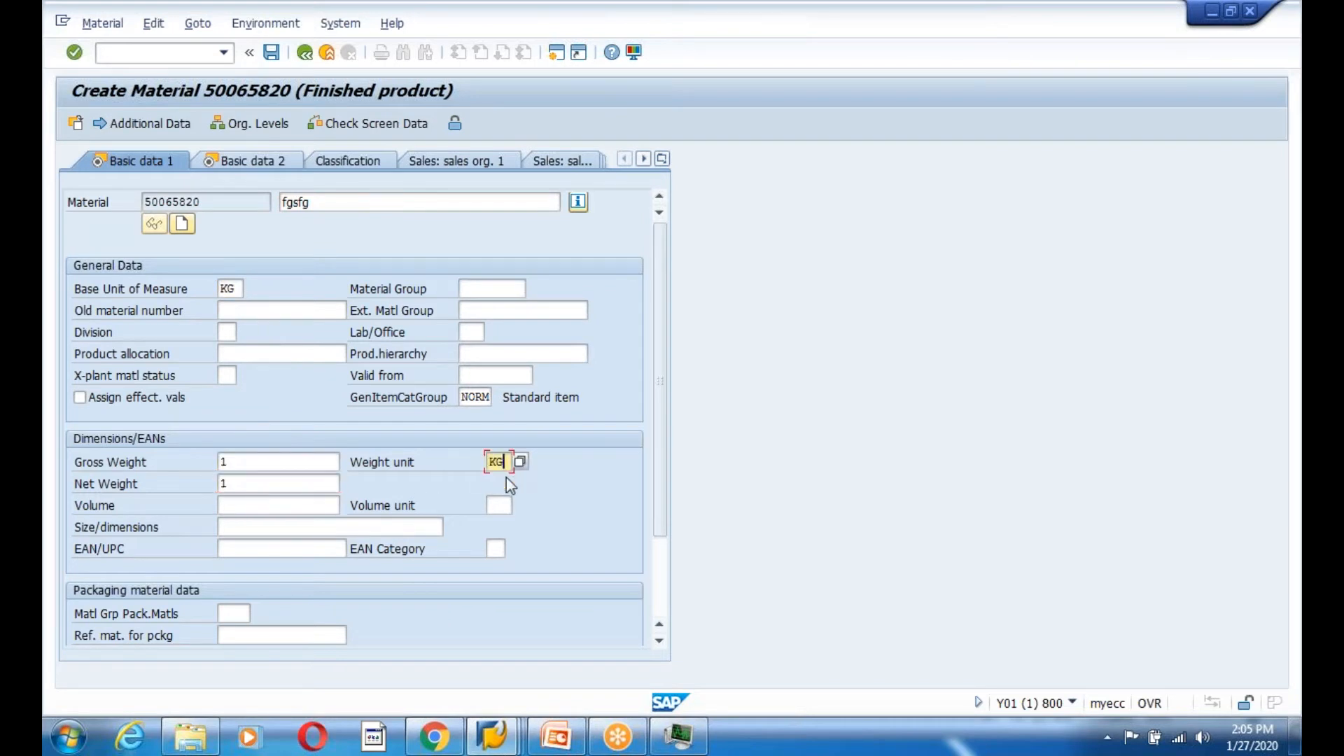
click(661, 160)
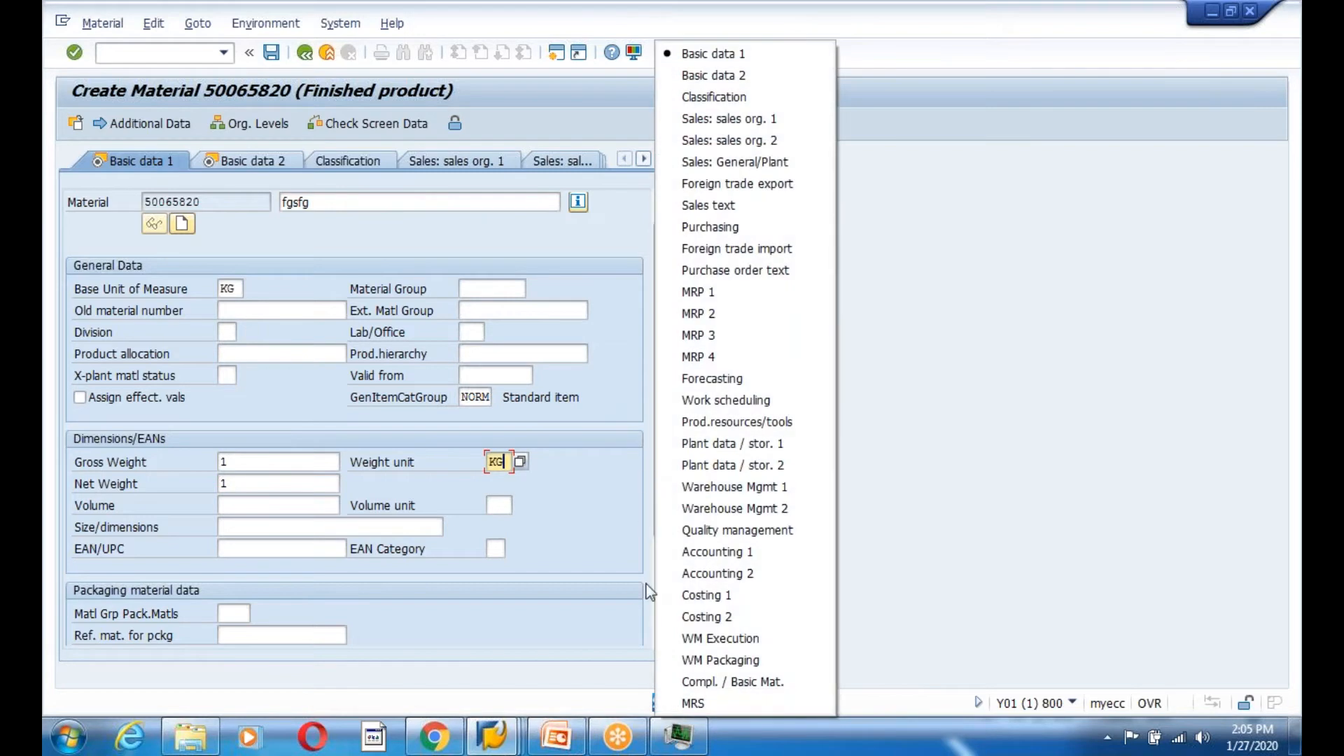
click(765, 449)
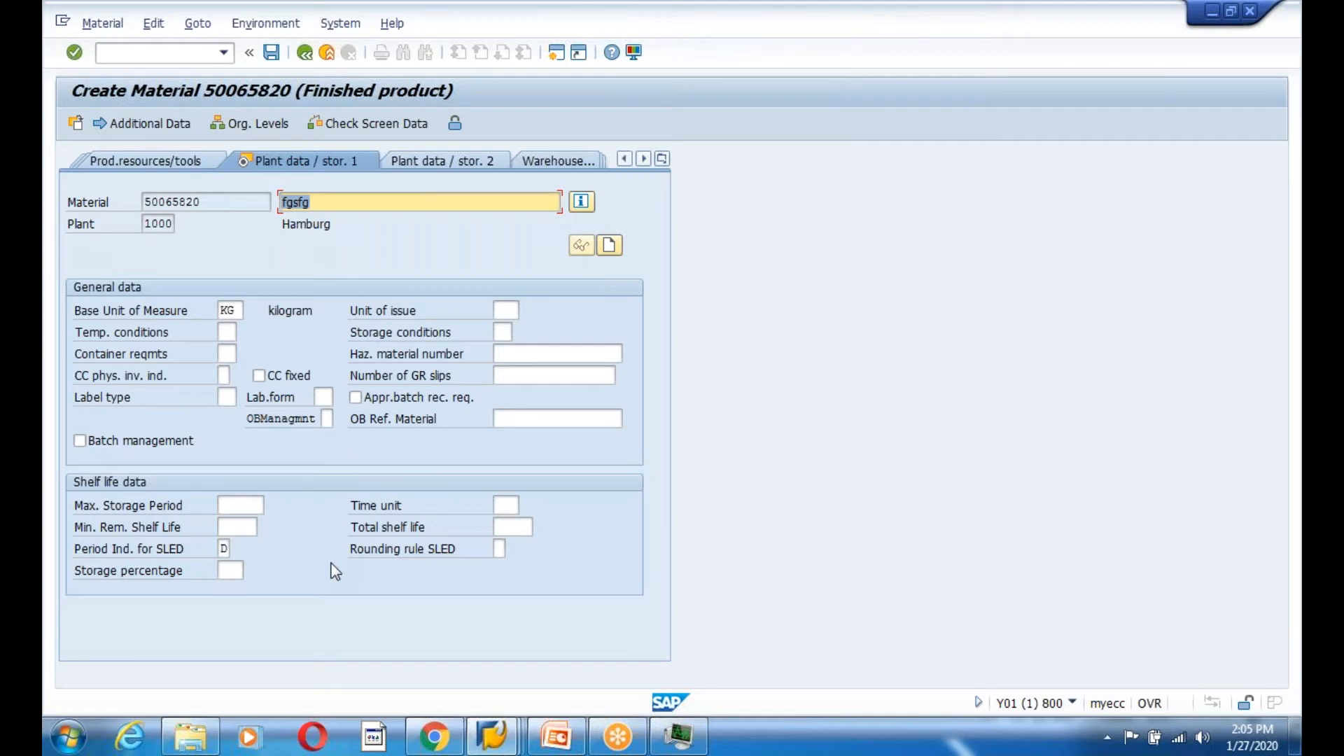
Open the Sales: General/Plant view, accepting the organizational levels with sales organization and distribution channel blank, and look through its fields
click(661, 159)
click(663, 162)
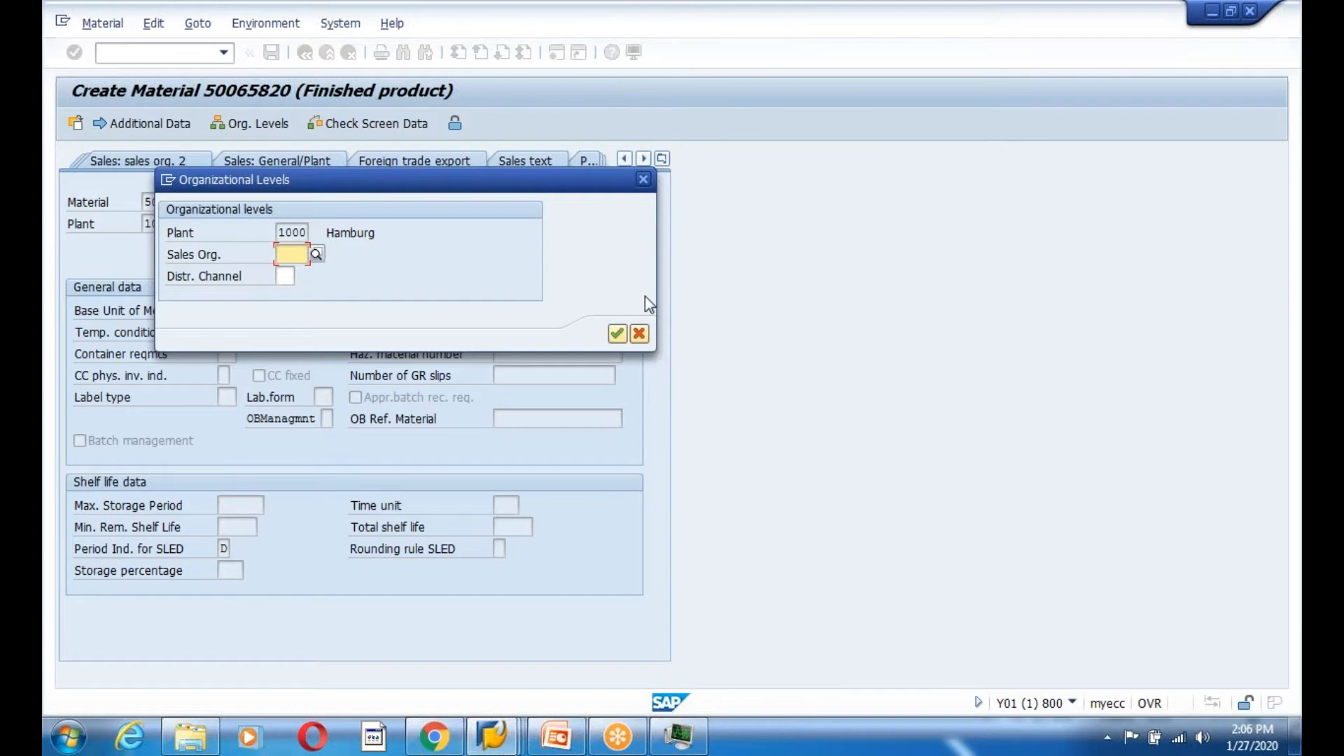
drag(307, 182, 669, 235)
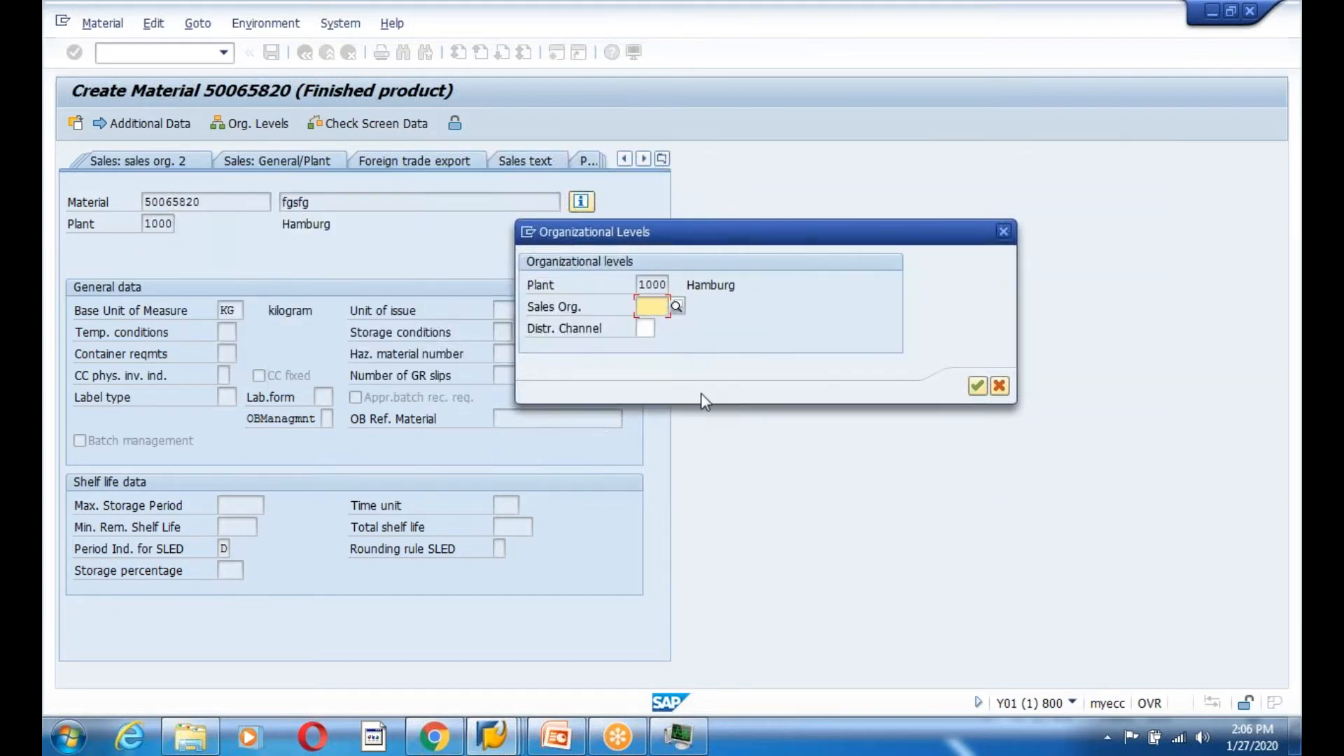
click(978, 386)
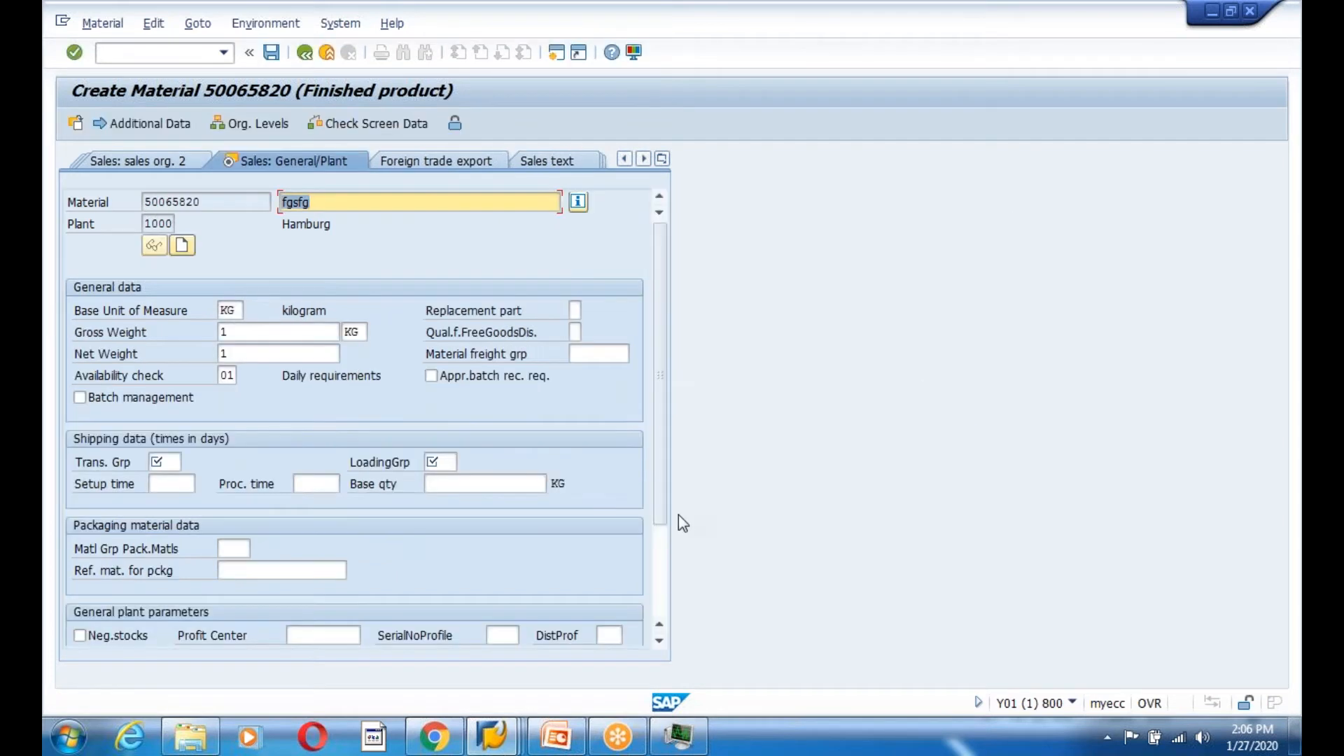
scroll(663, 457, down, 1)
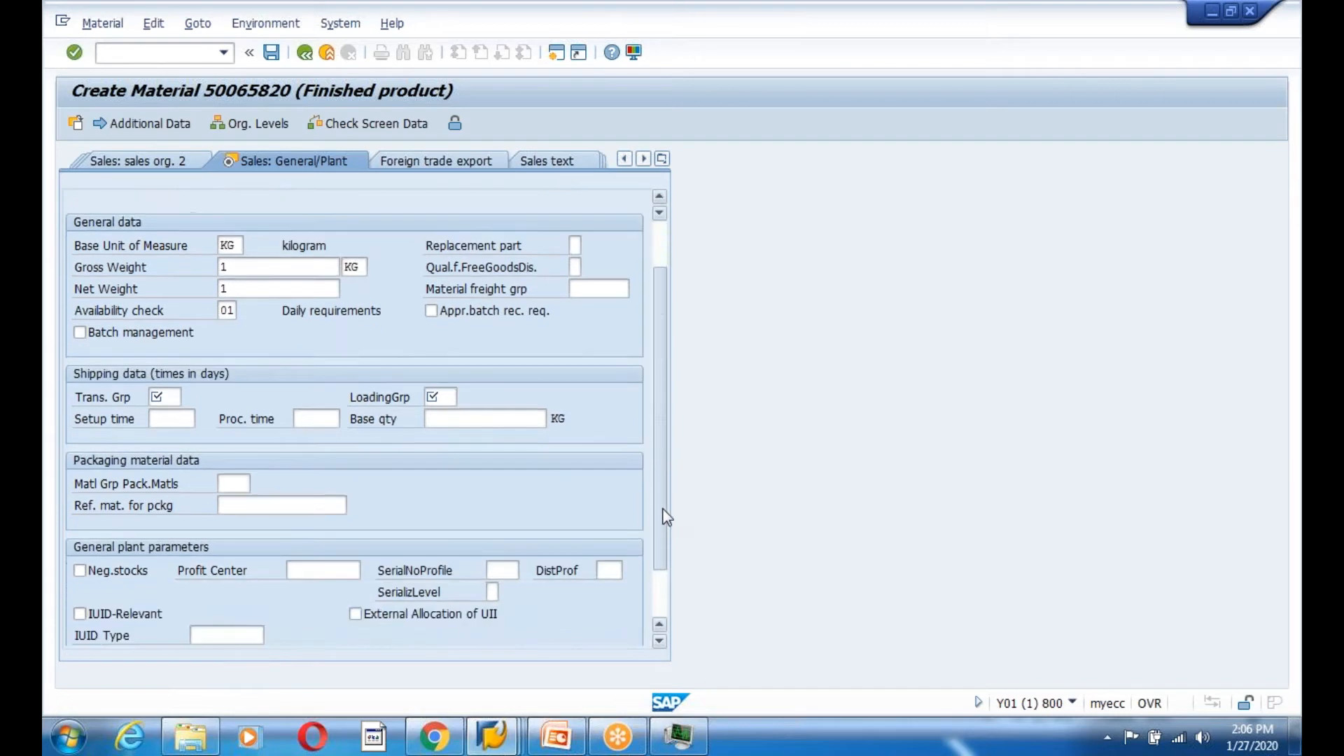
scroll(667, 518, up, 1)
Set the transportation group and loading group to 0003 and return to the Plant data / stor. 1 view
click(662, 159)
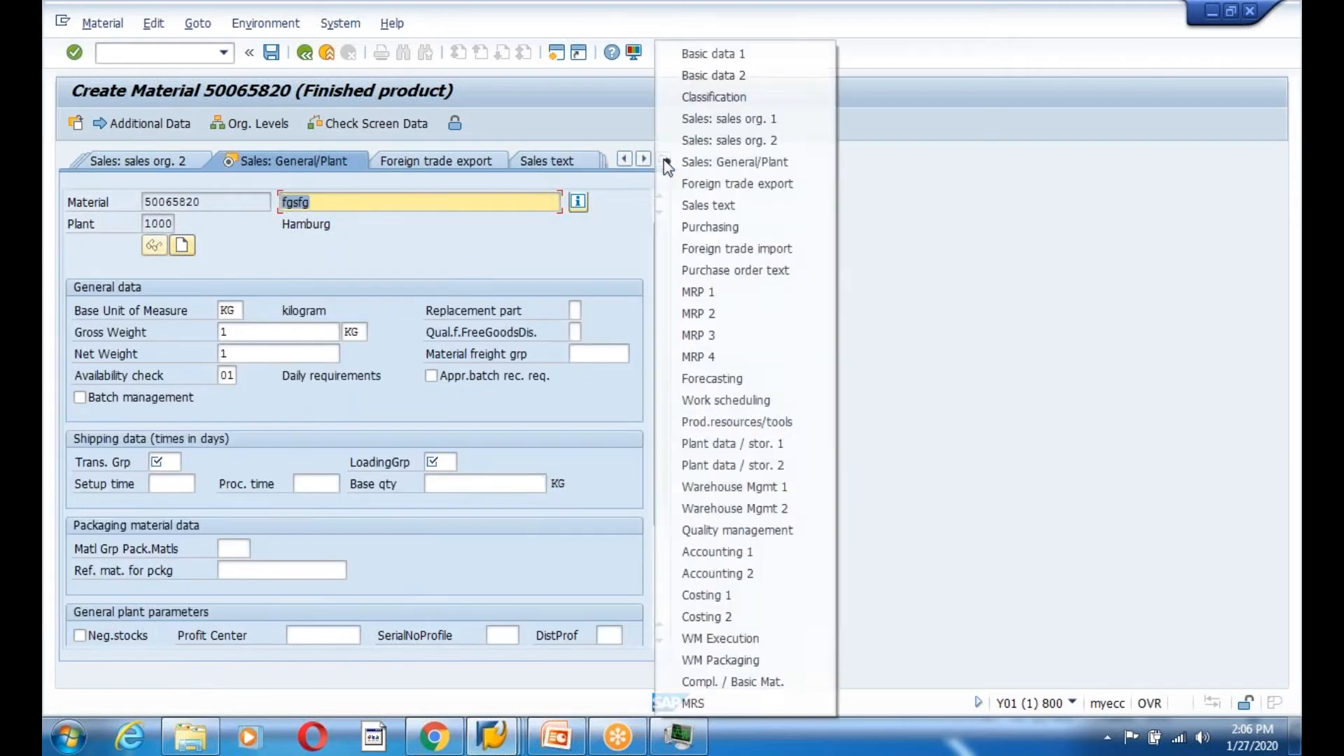
click(735, 443)
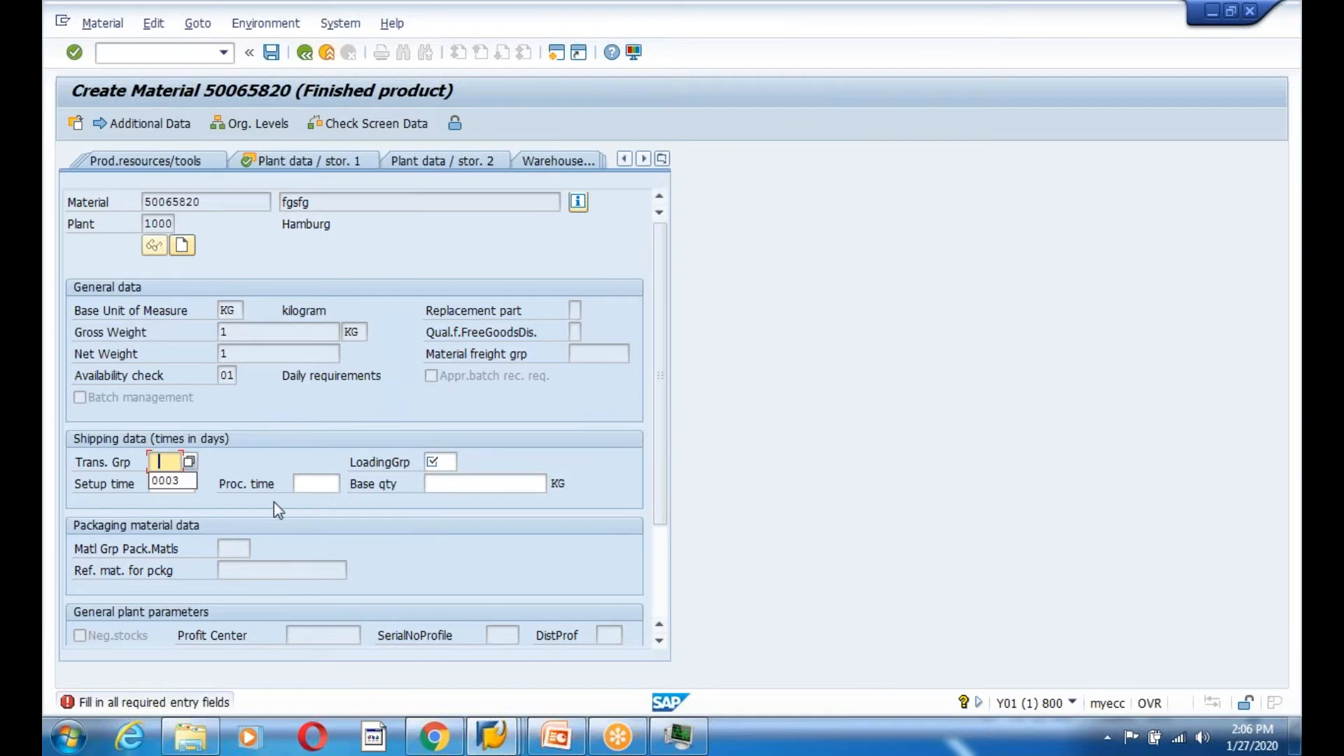
click(174, 486)
click(439, 462)
click(441, 481)
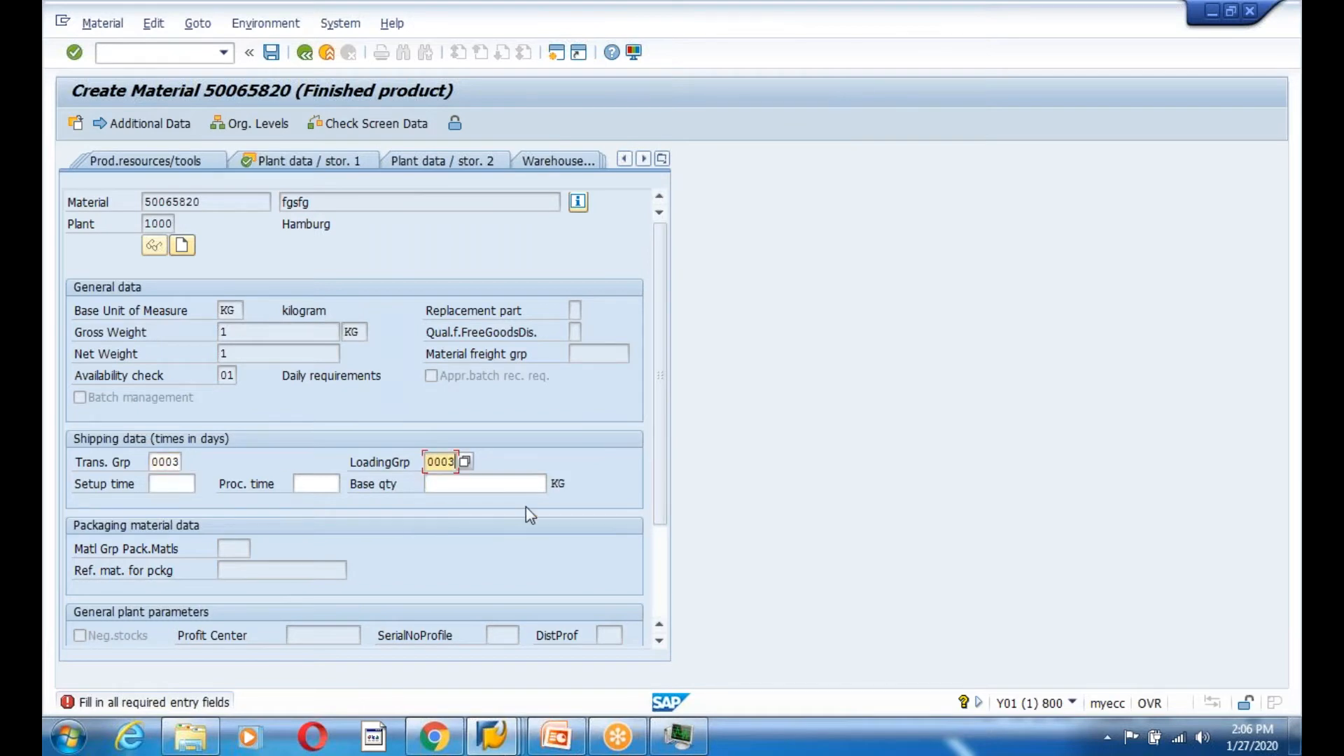
key(Return)
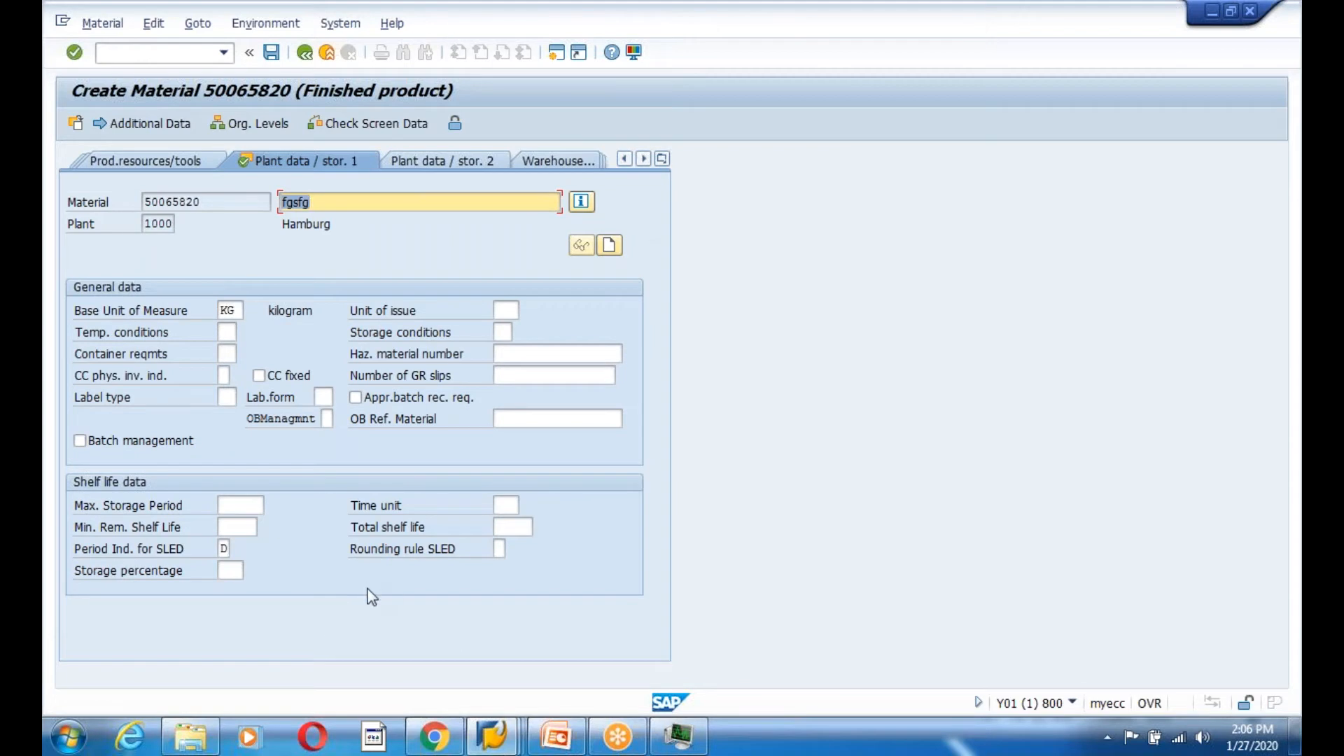
Save the new material and return to the SAP Easy Access screen
click(272, 53)
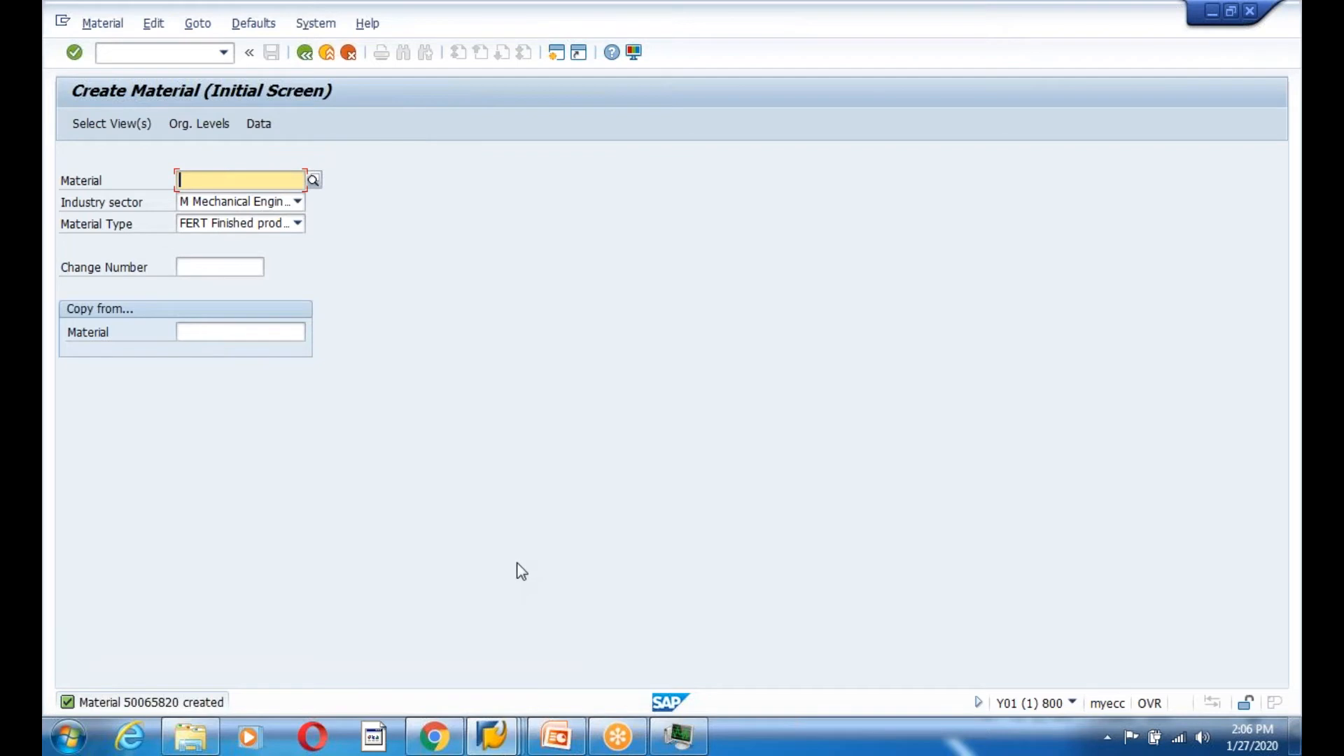
click(492, 735)
click(418, 625)
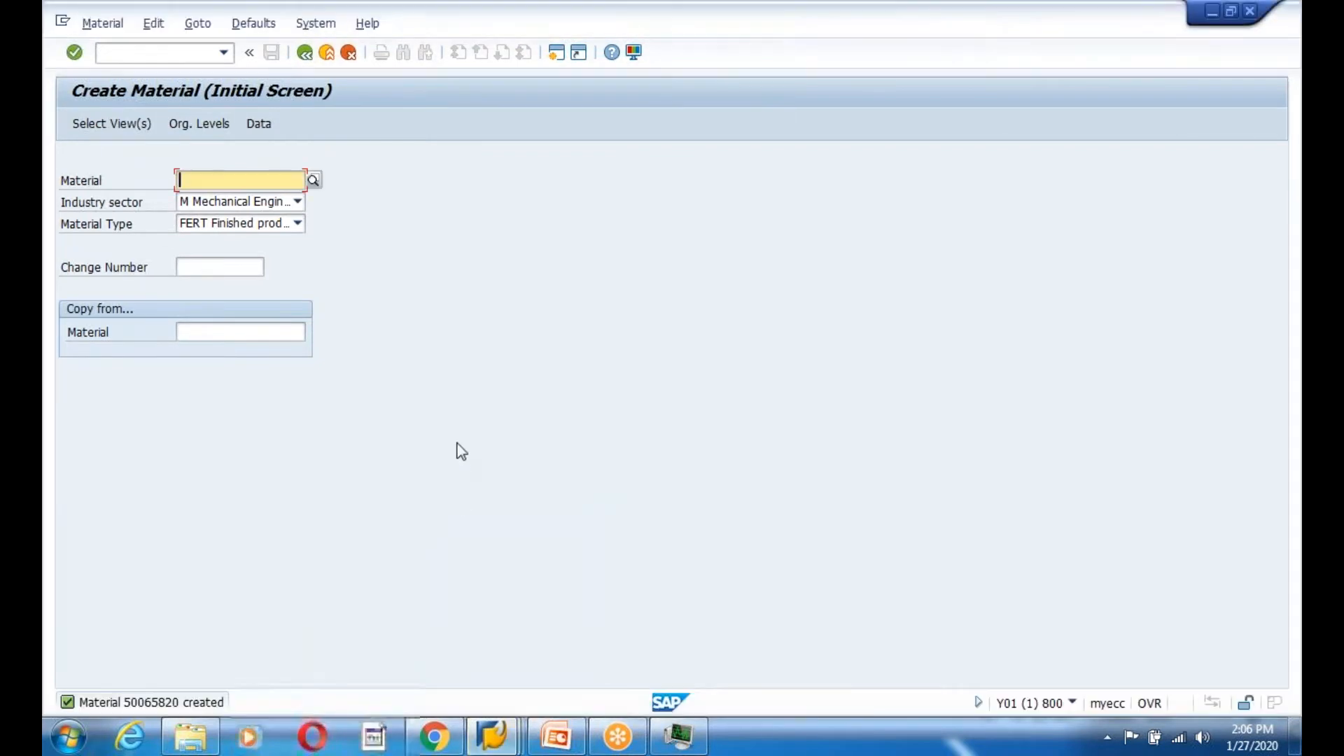
click(305, 53)
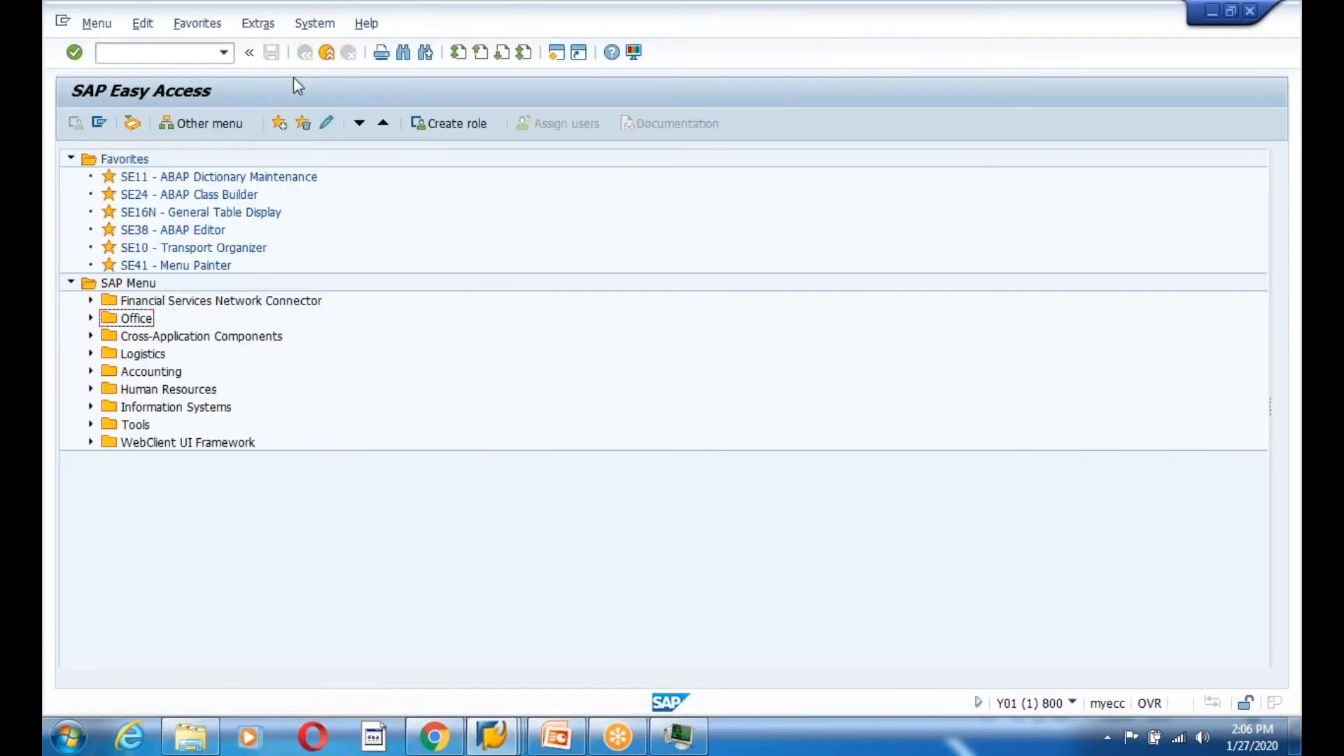
Start transaction SPRO and display the SAP Reference IMG
click(179, 54)
text(spro)
key(Return)
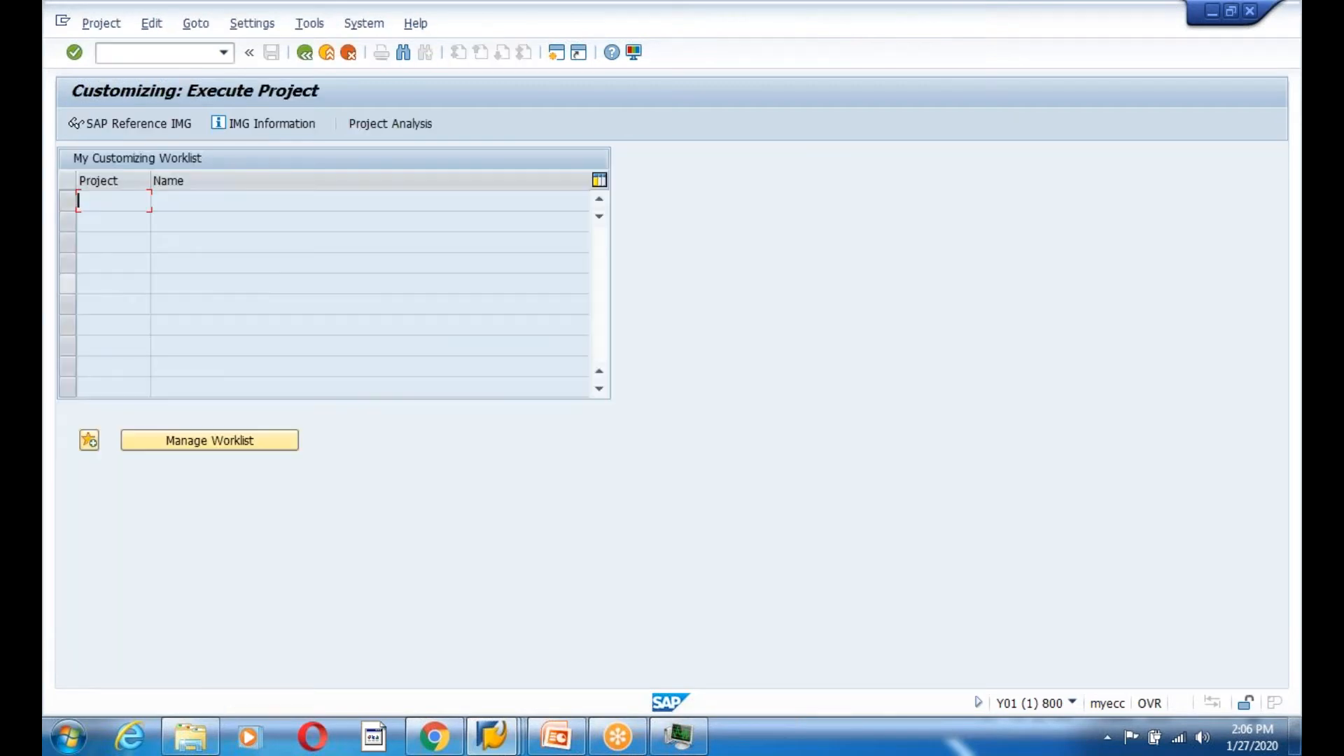
key(F5)
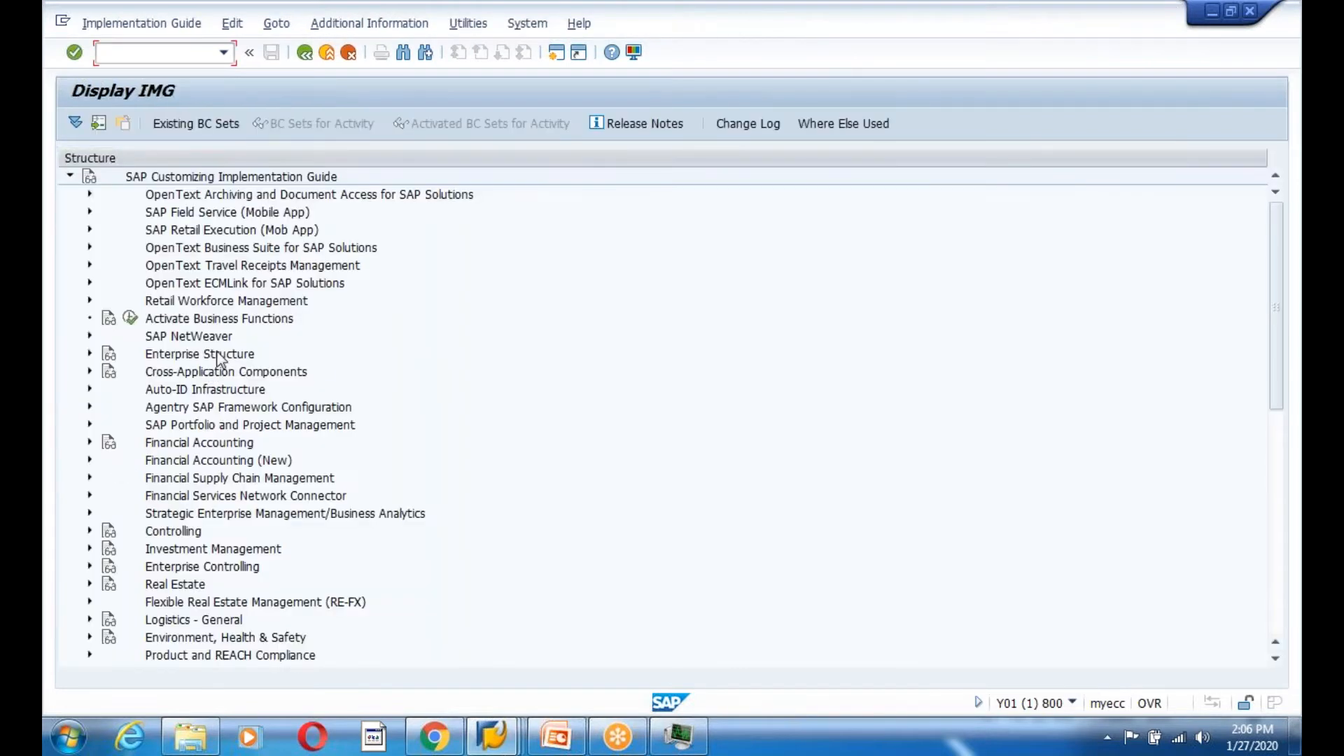
Expand Logistics - General, Material Master, Configuring the Material Master and Field Selection in the IMG structure
click(161, 329)
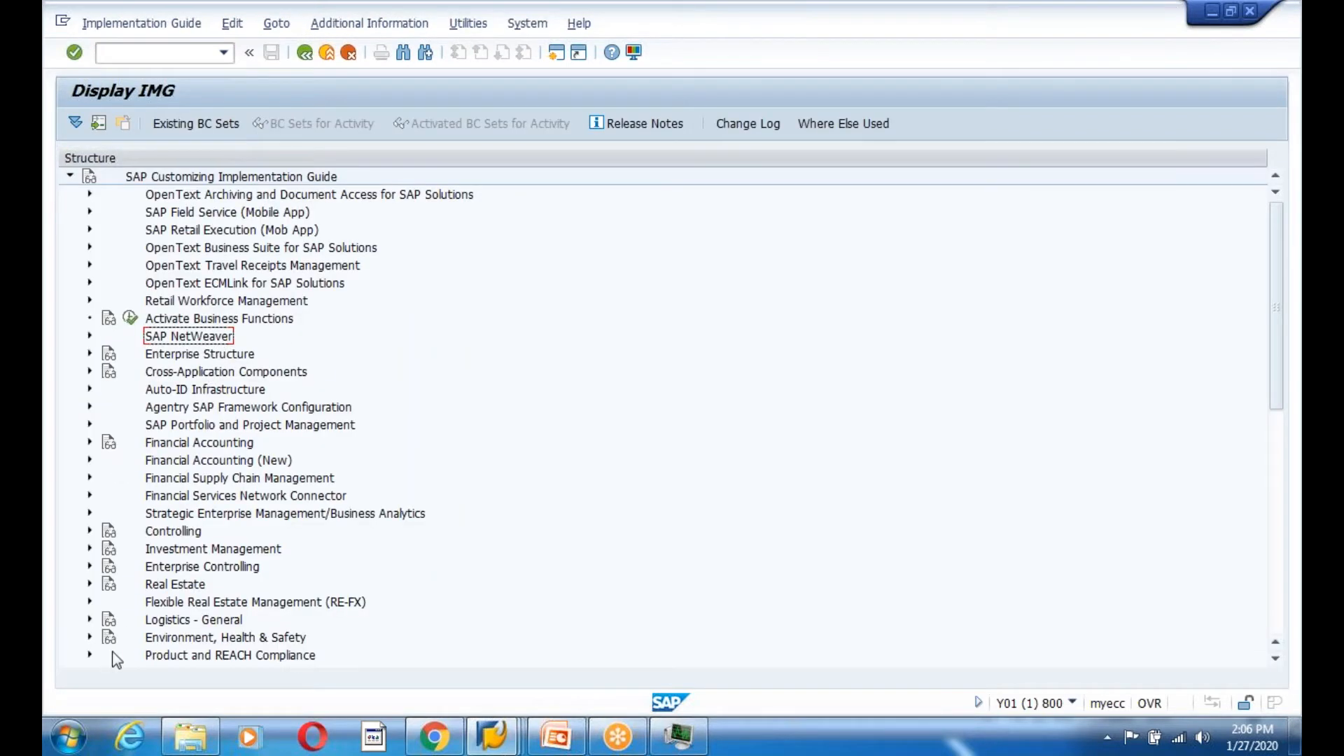
click(90, 619)
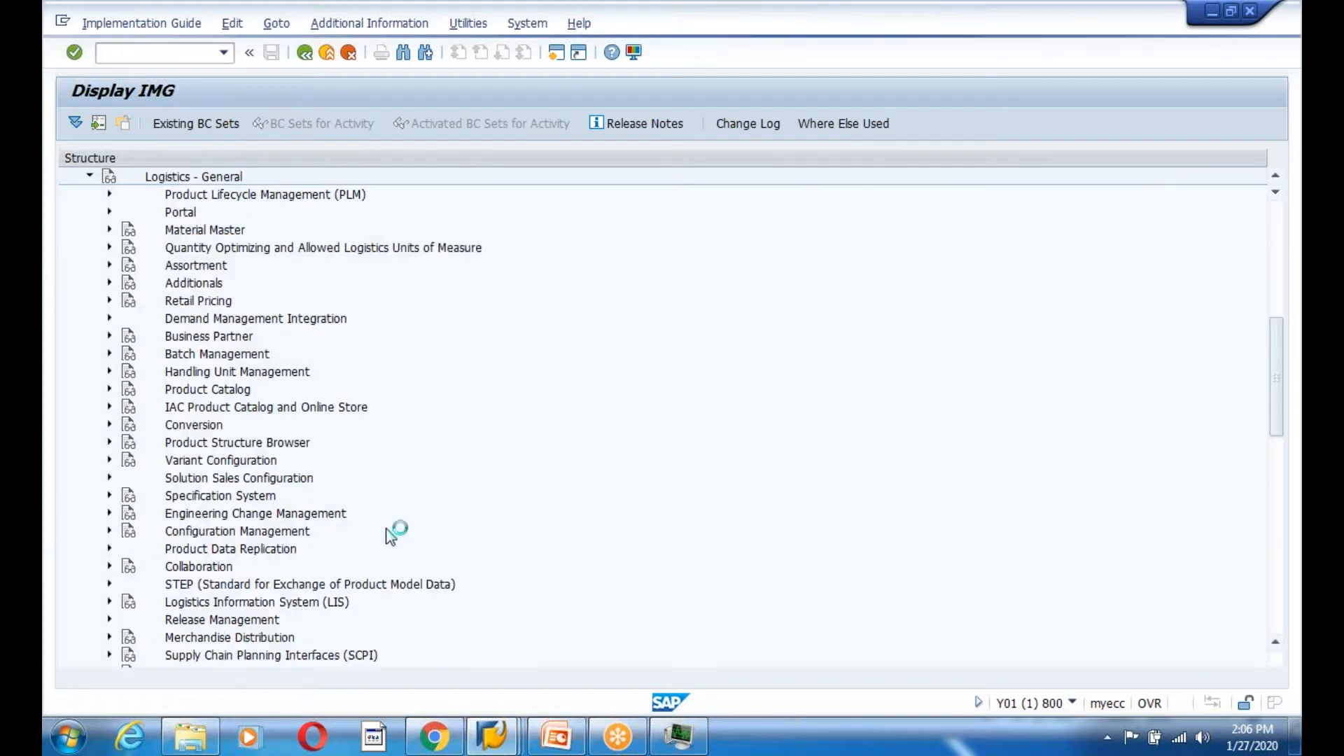
click(109, 230)
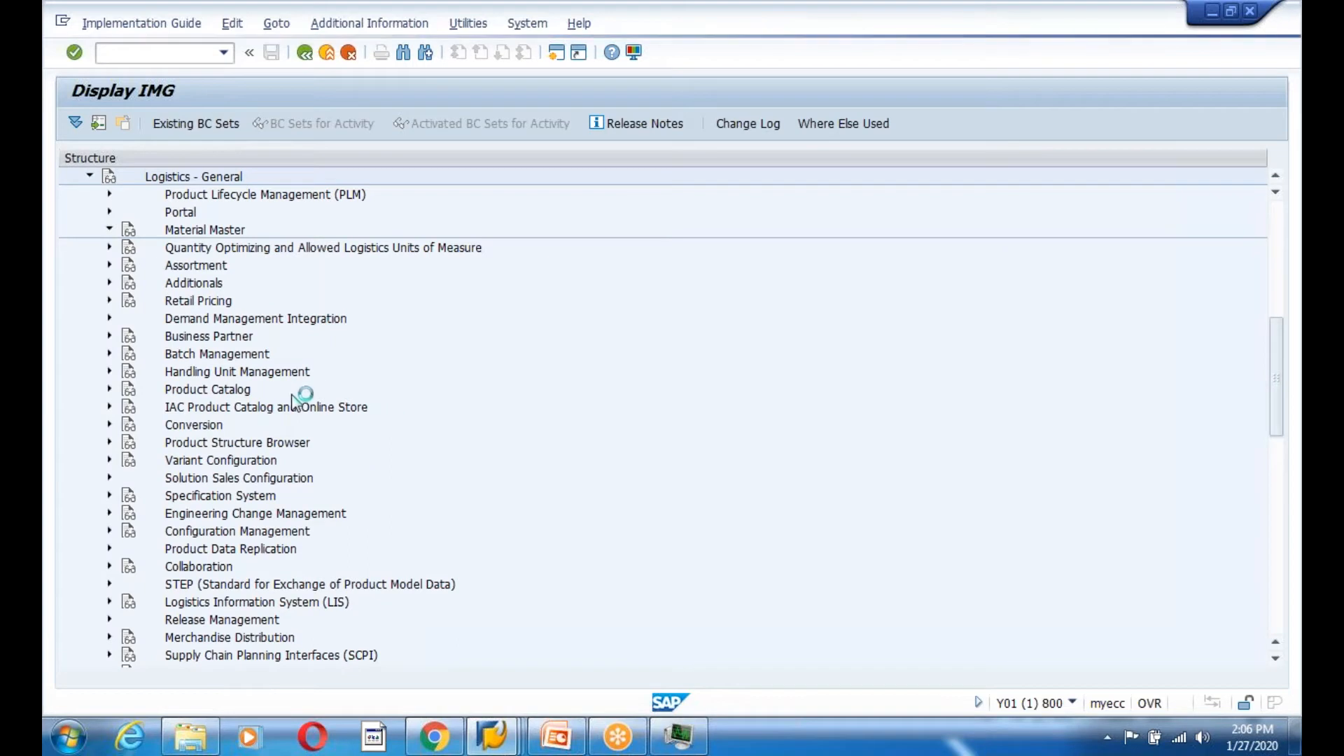
click(129, 247)
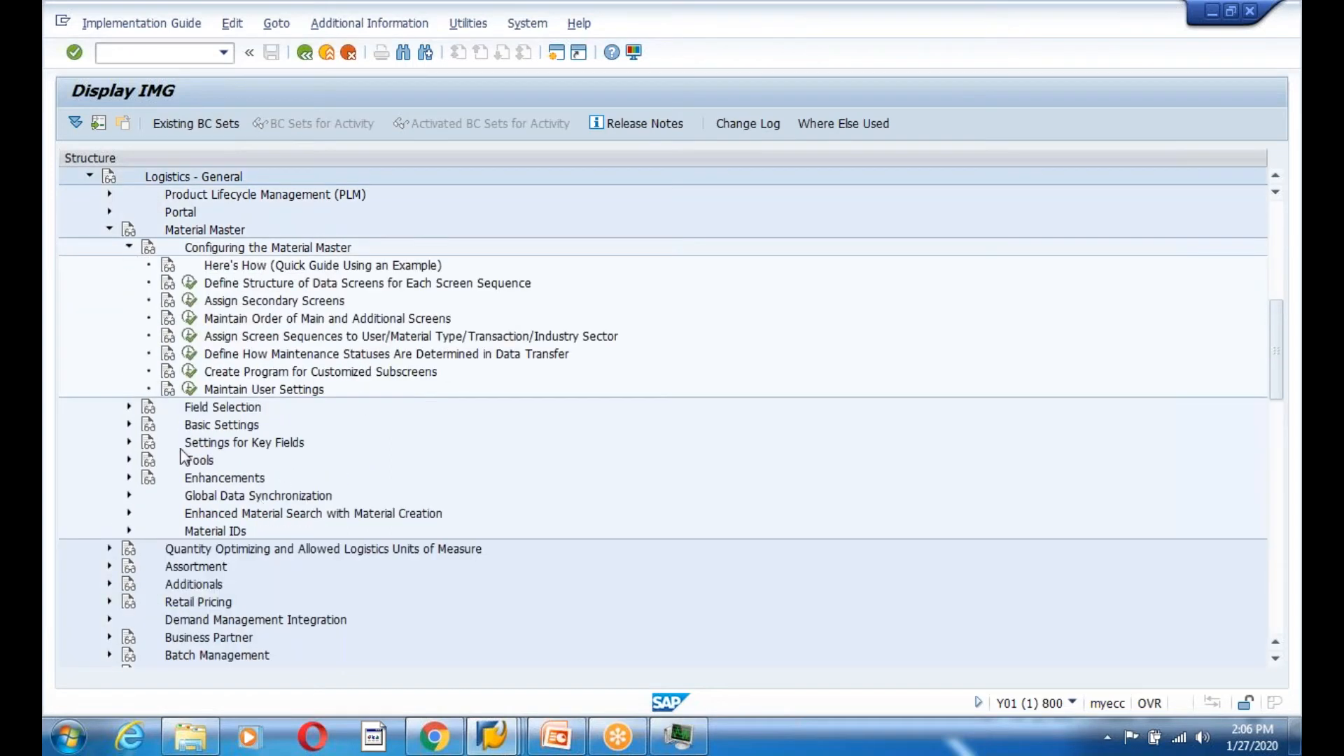
click(129, 407)
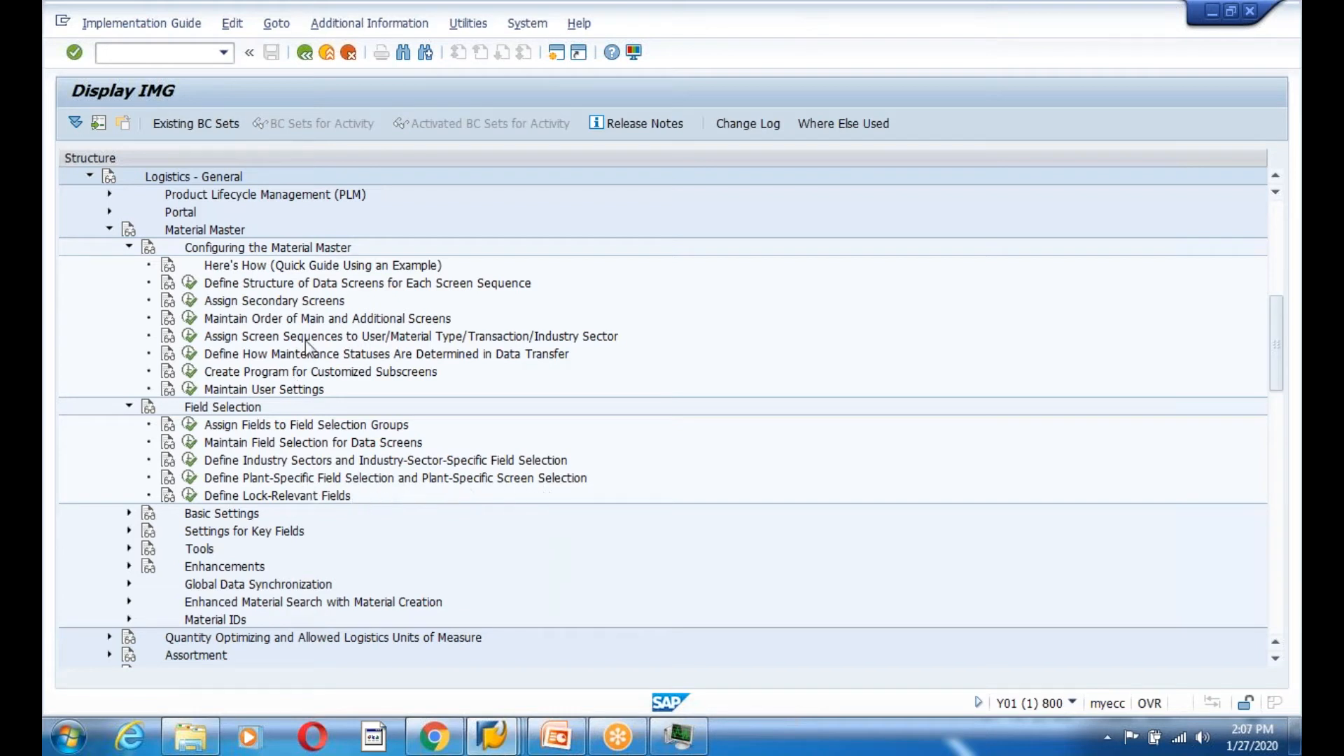
In Define Structure of Data Screens for Each Screen Sequence, open the subscreens of General Plant Data / Storage 1 for screen sequence 21
click(191, 285)
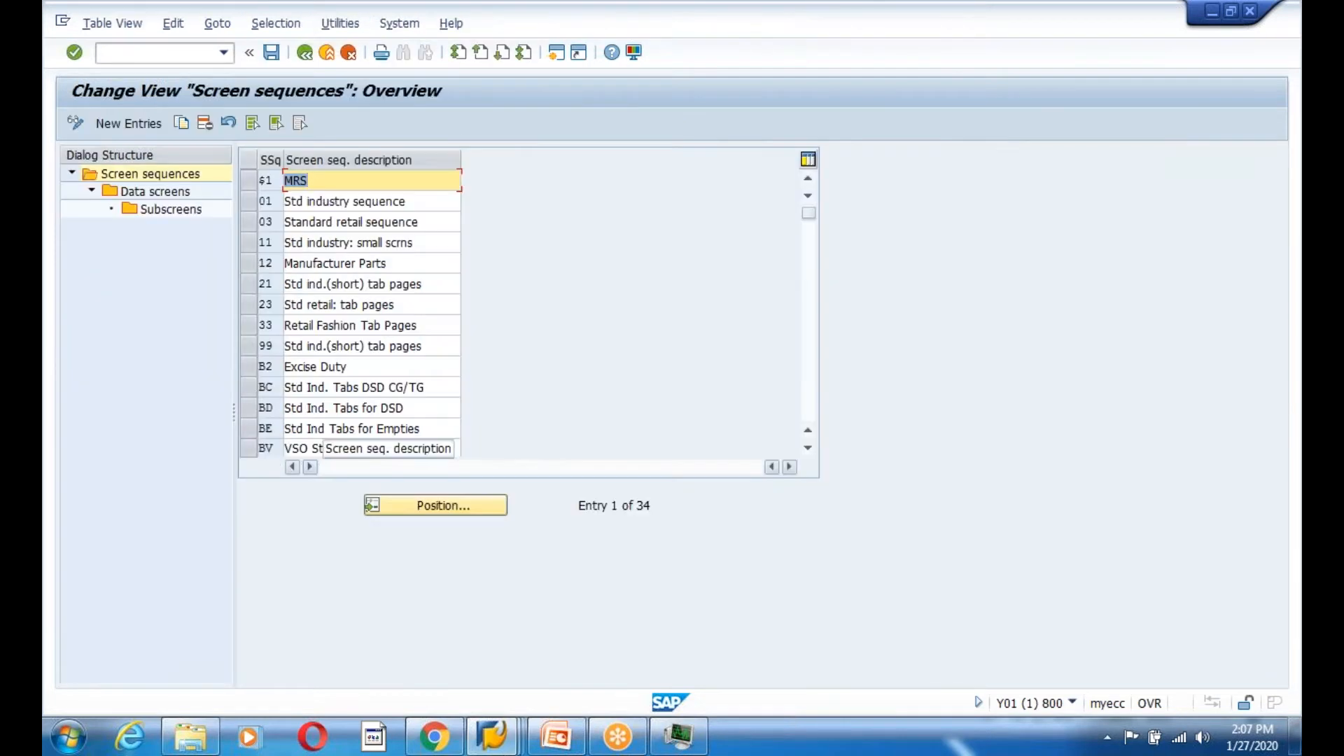
click(244, 281)
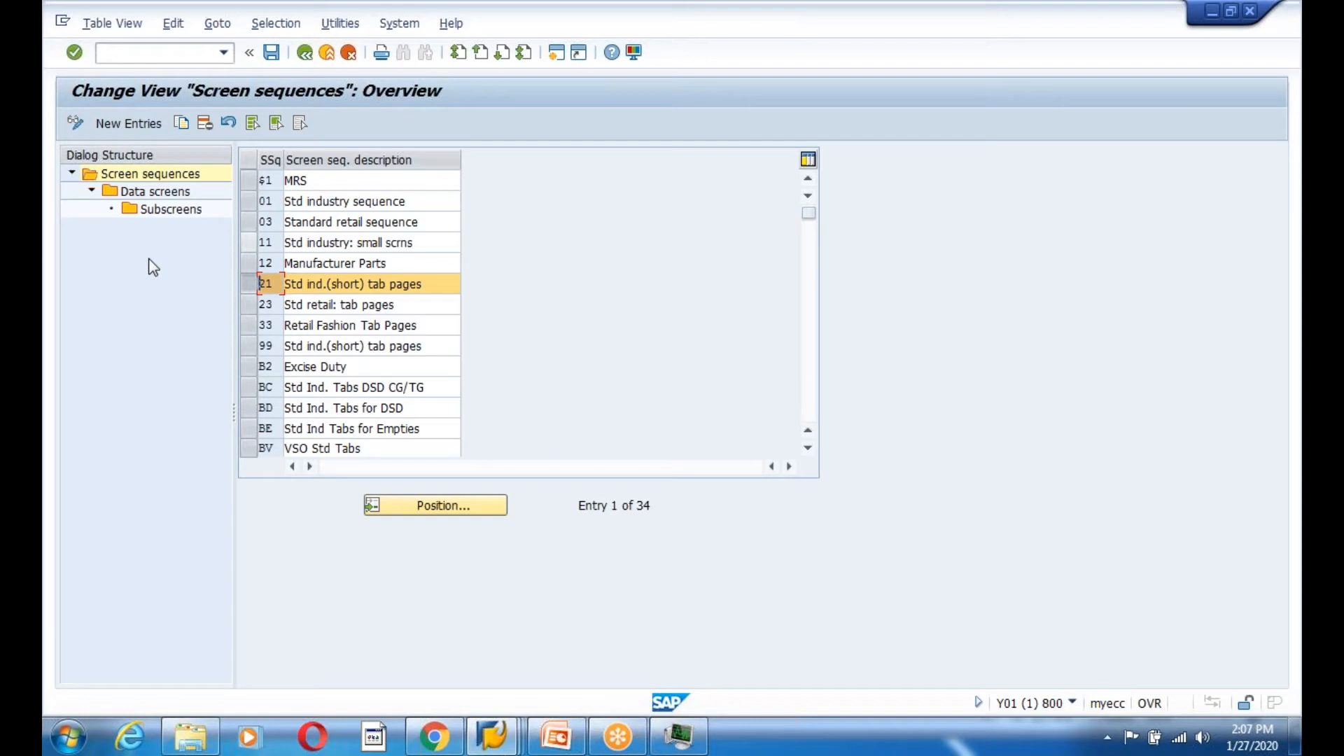
click(157, 192)
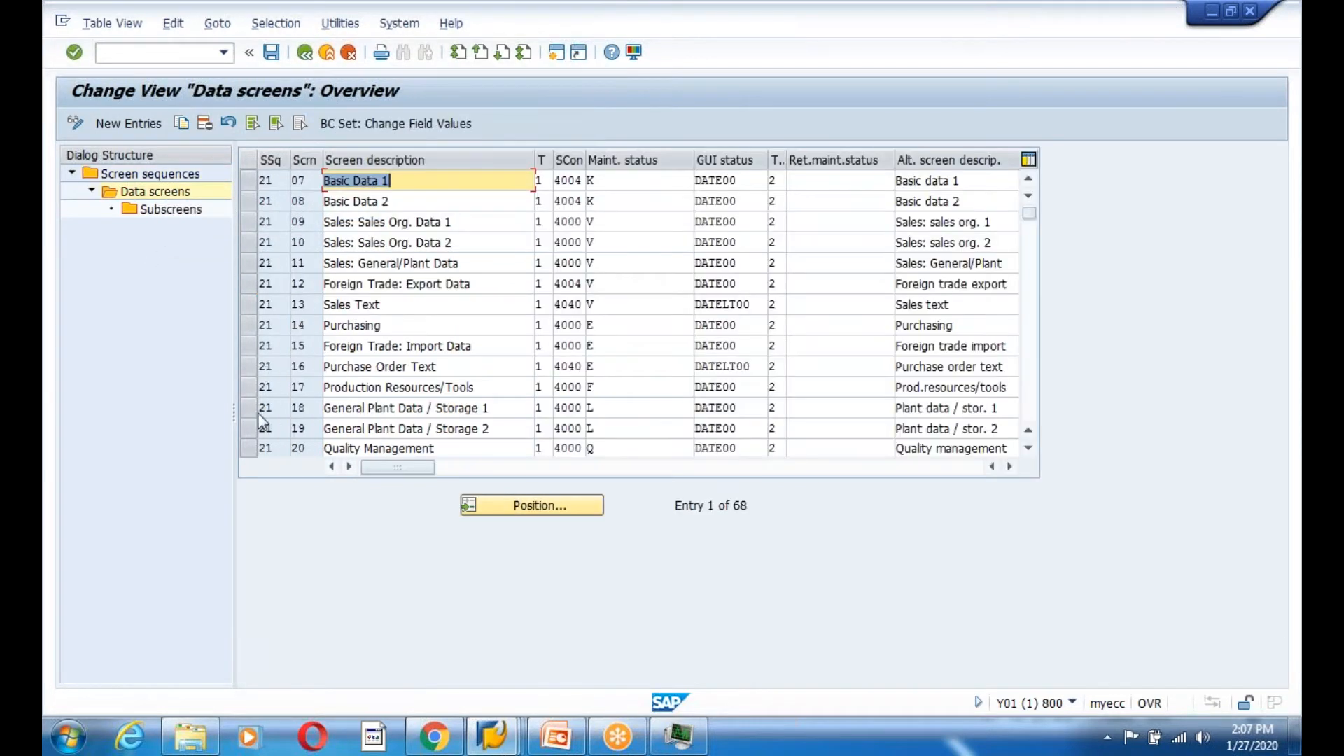
click(250, 409)
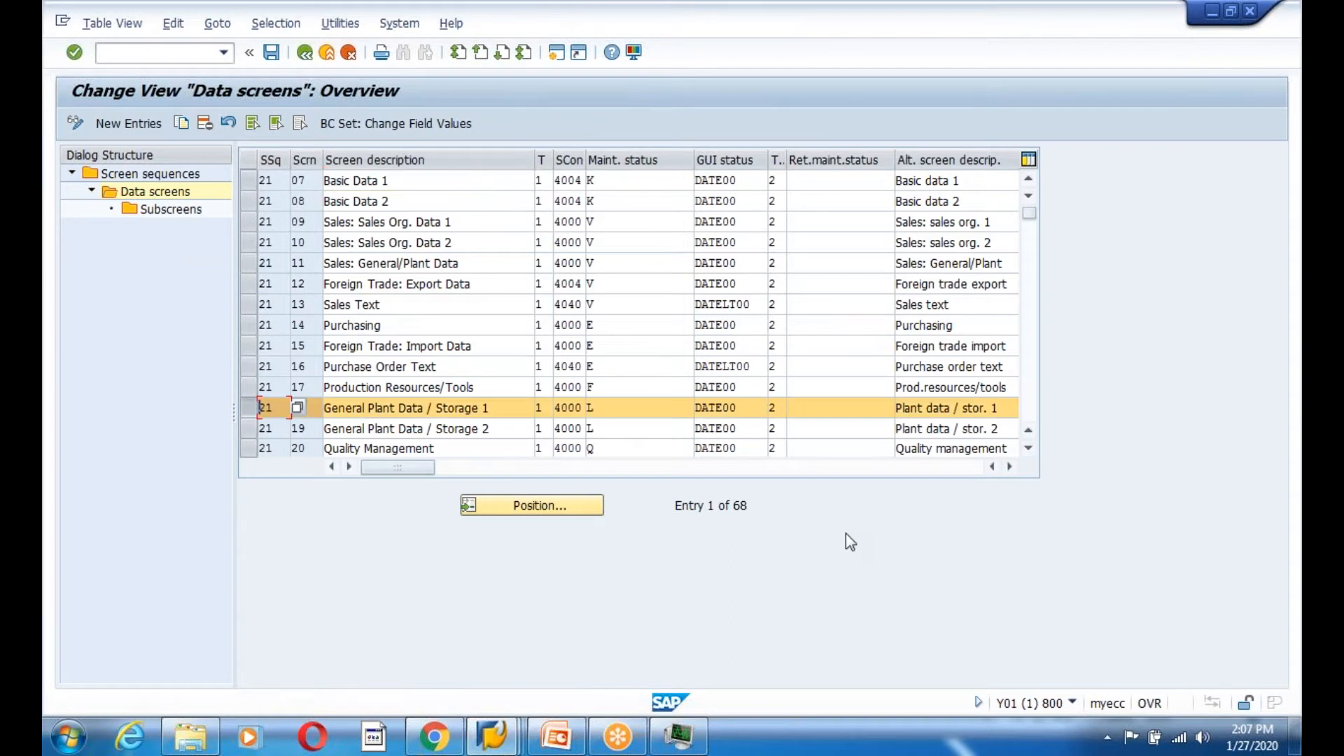
click(159, 212)
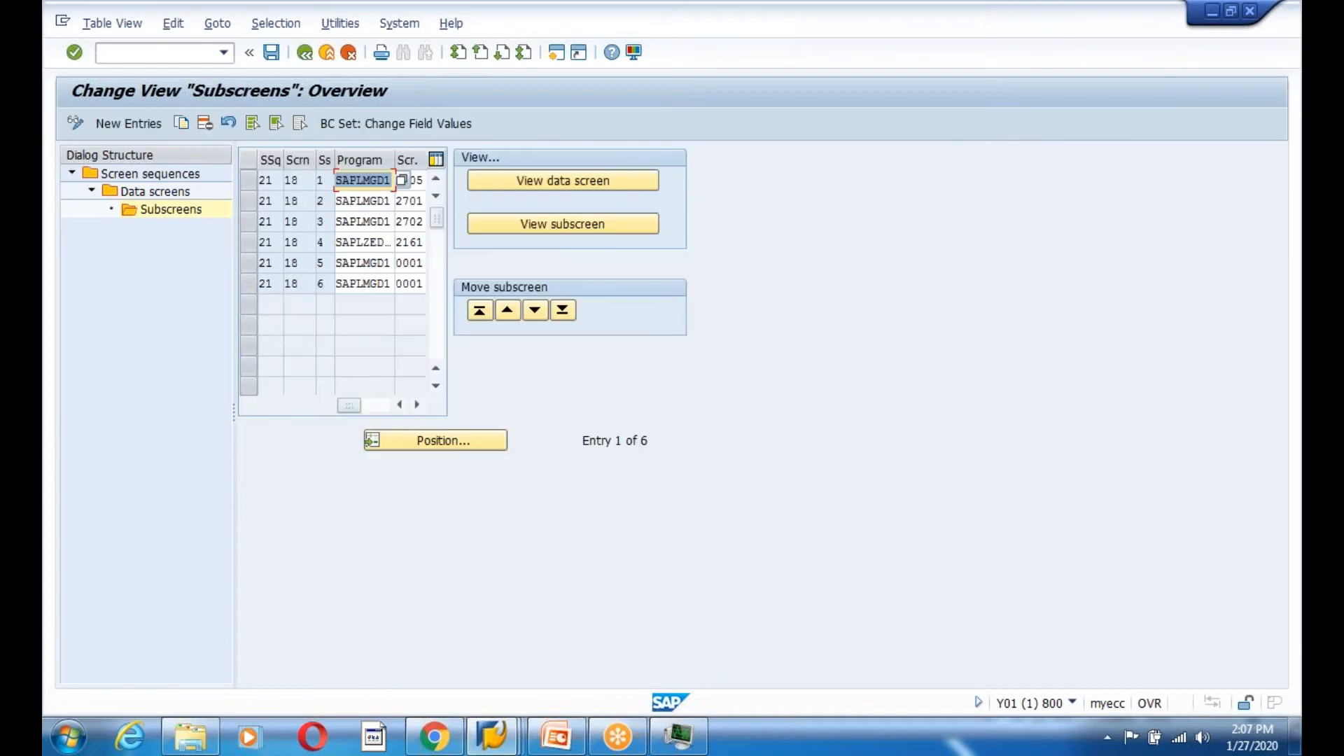
Check the assigned subscreen numbers, simulate the data screen to examine its Processing Status field, and return to the subscreen list
click(416, 181)
click(417, 202)
click(414, 222)
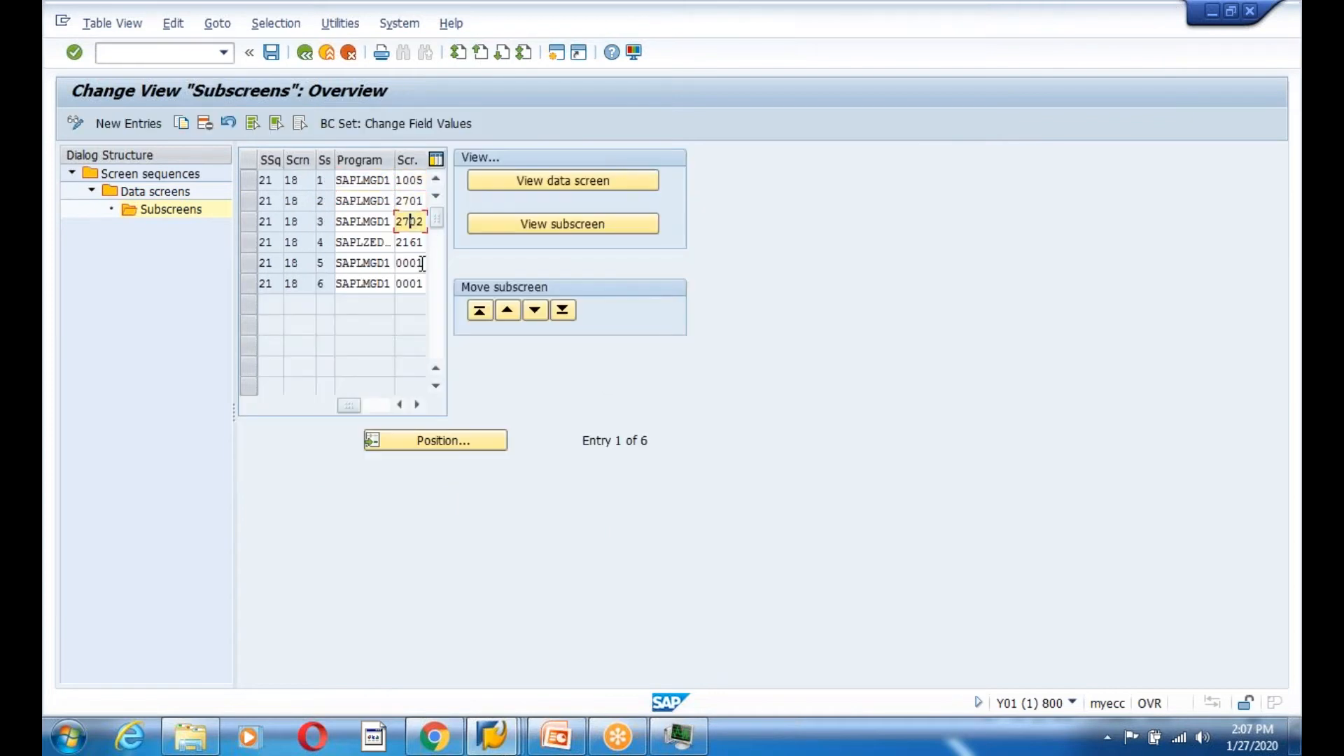
click(413, 242)
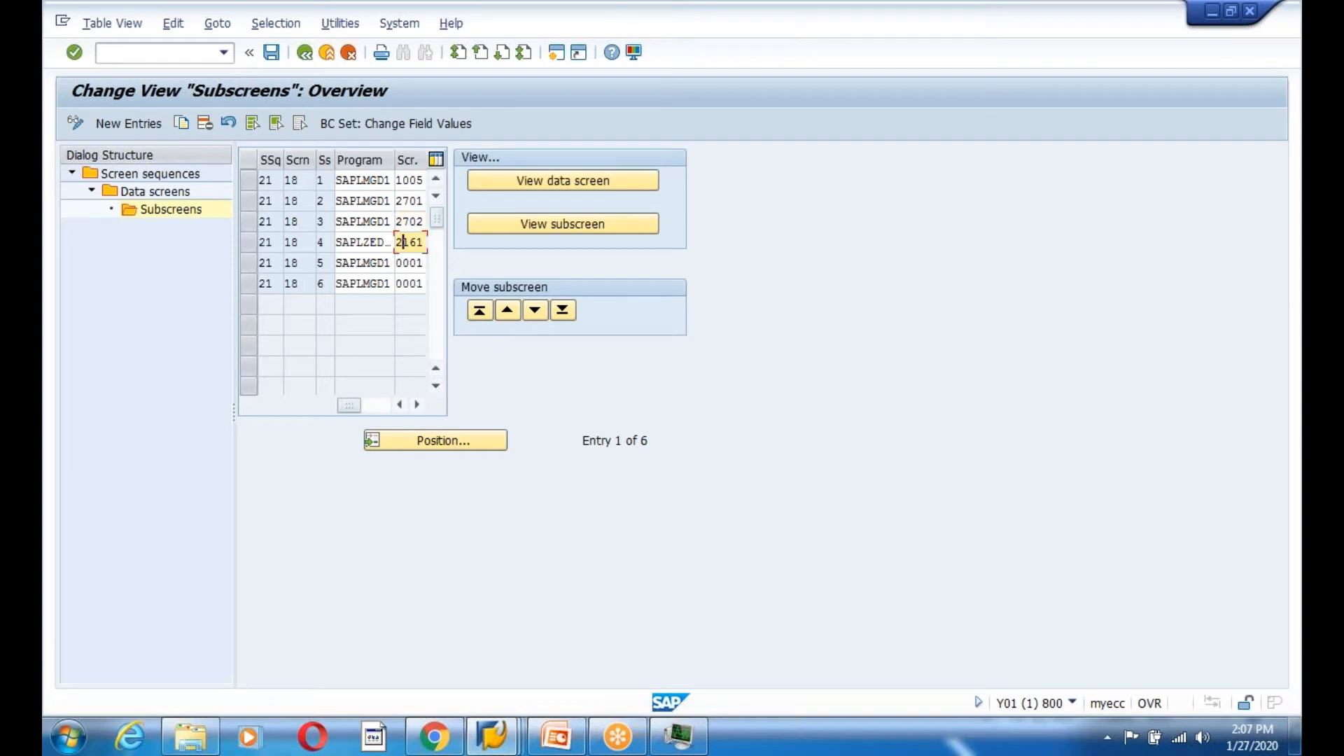
click(409, 283)
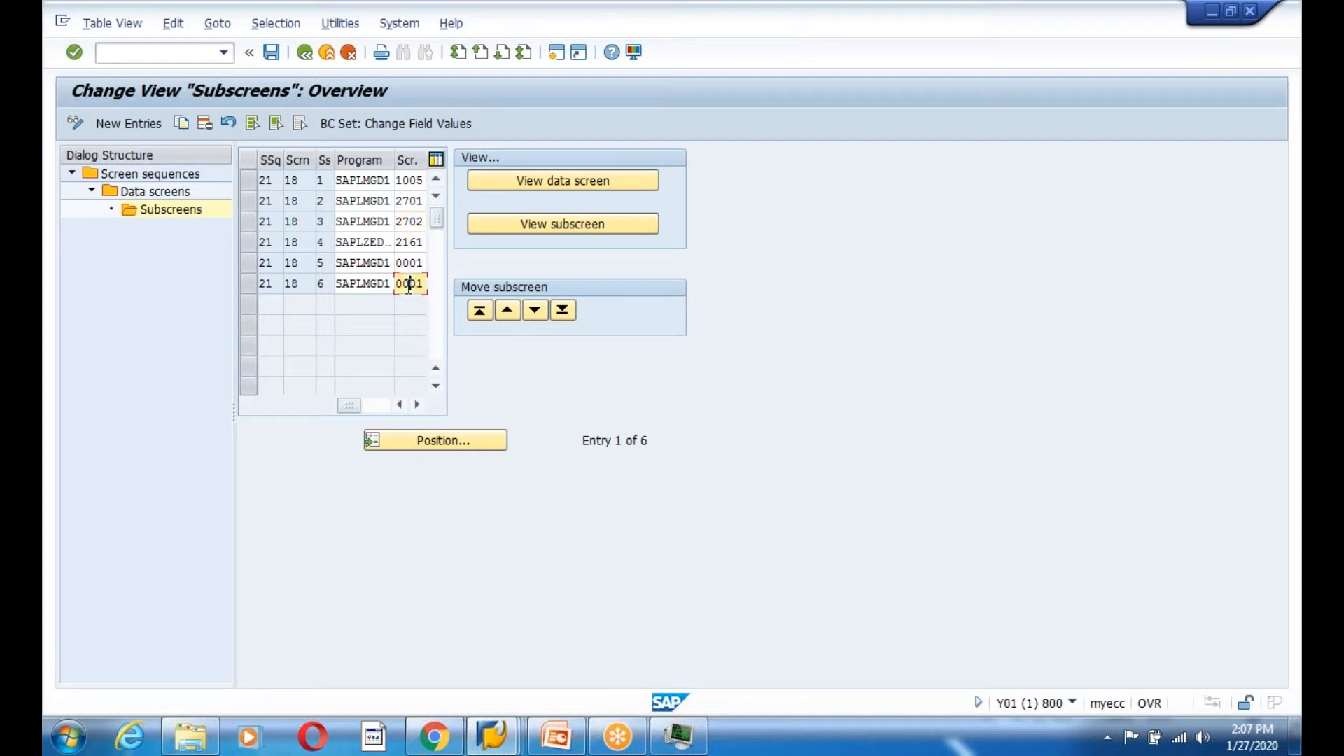
click(562, 184)
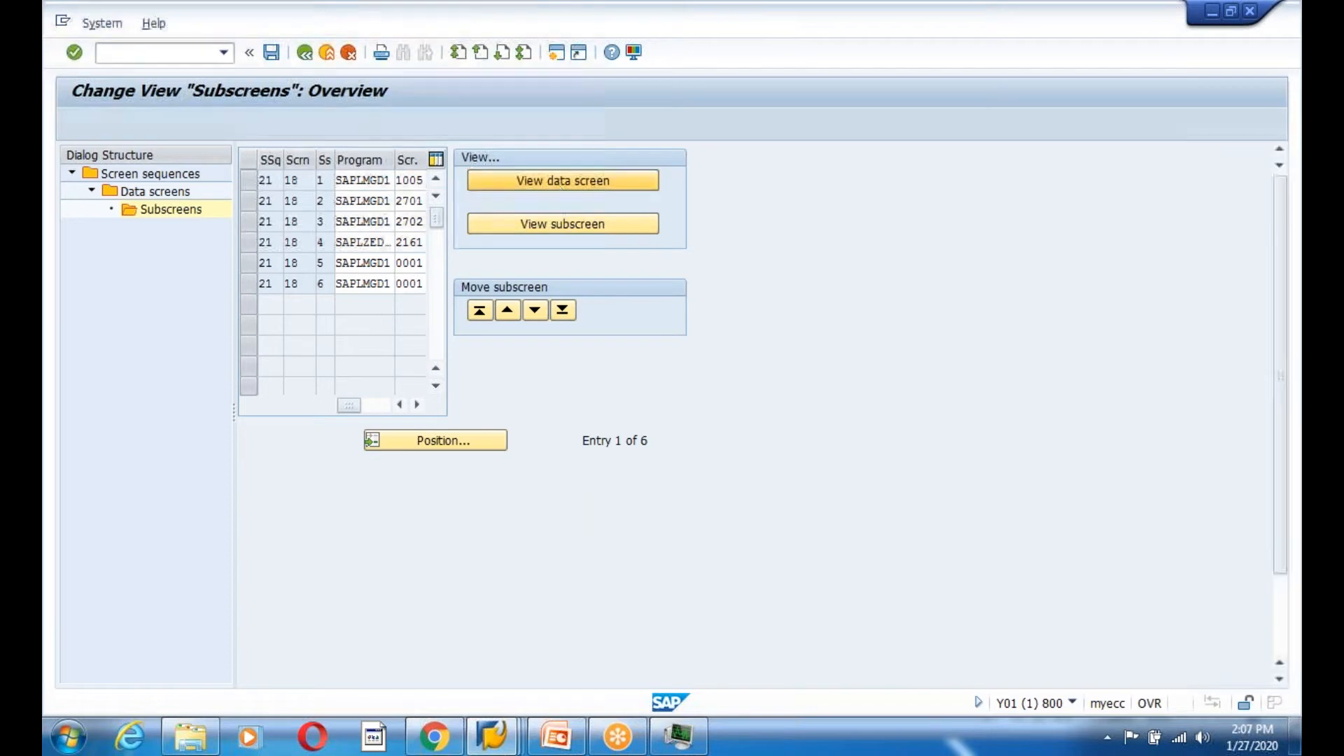
click(241, 613)
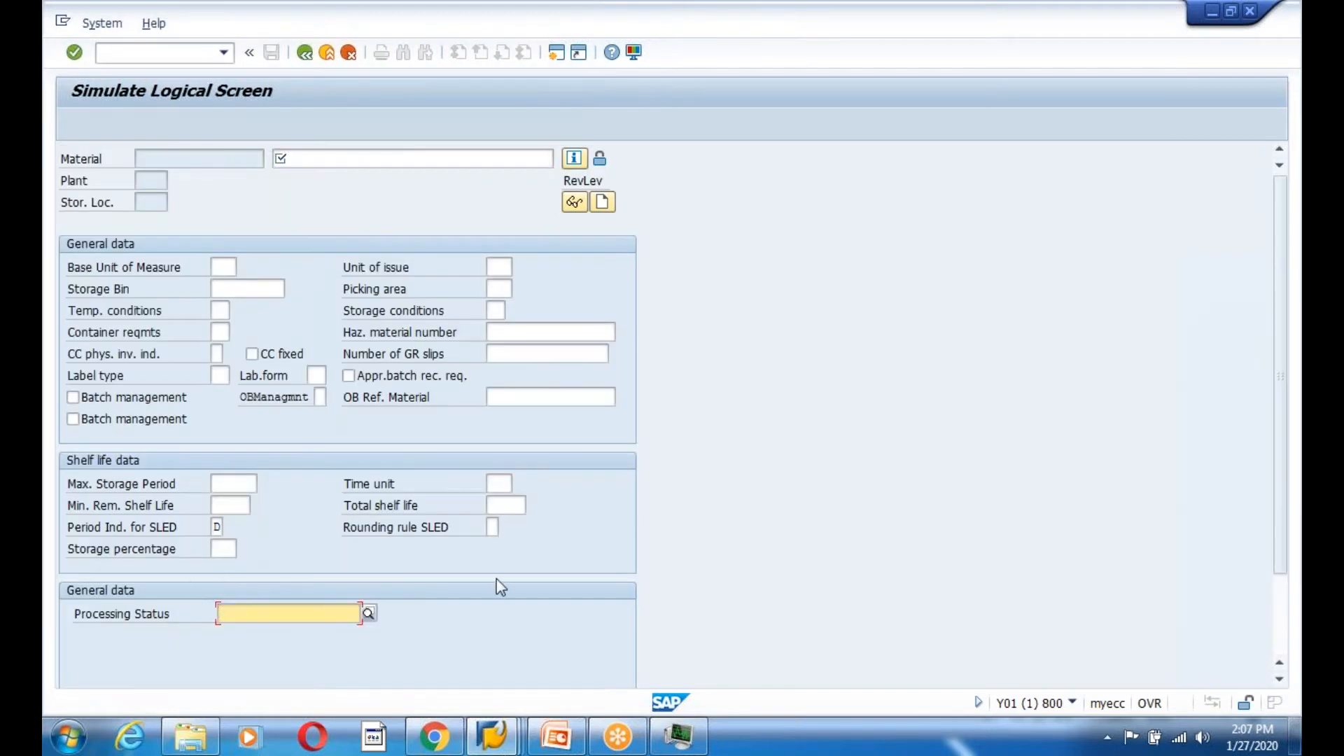
click(327, 53)
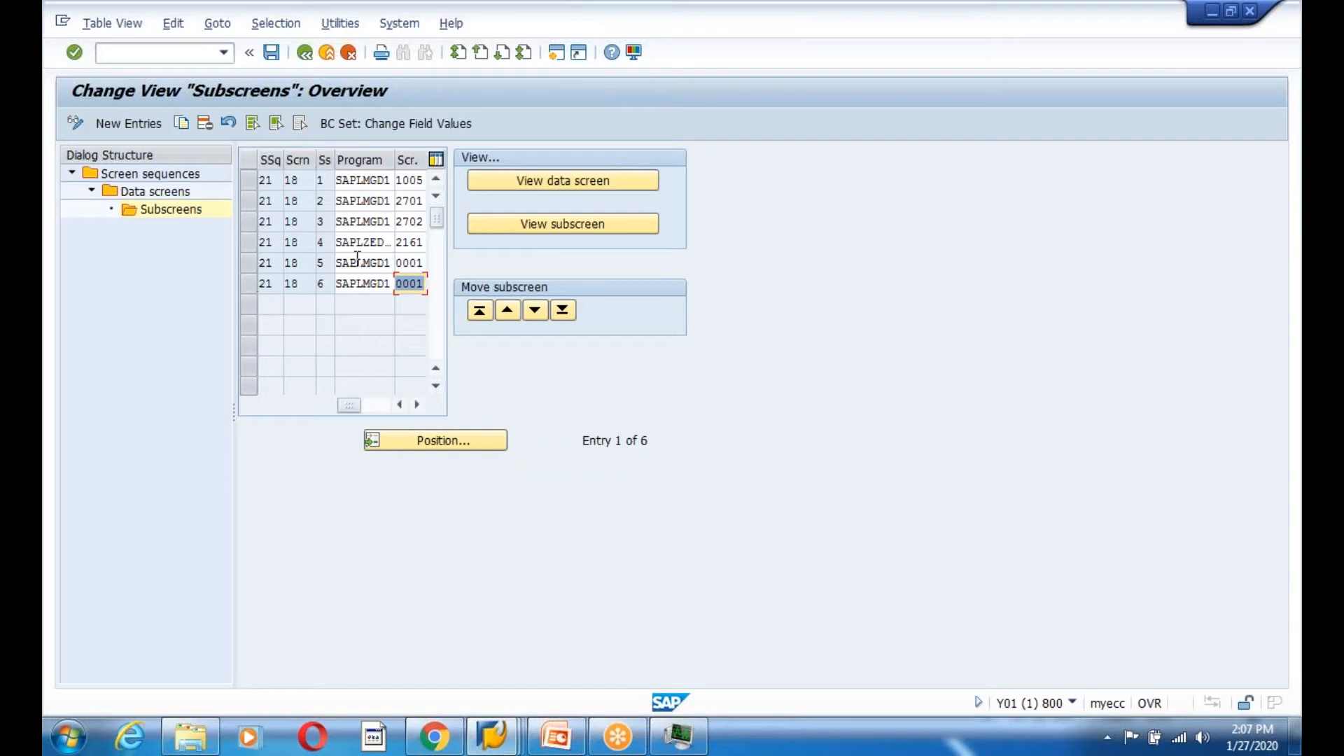
Switch to Chrome and read the additional-fields blog's instructions on the General Plant Data / Storage 1 subscreens
click(246, 245)
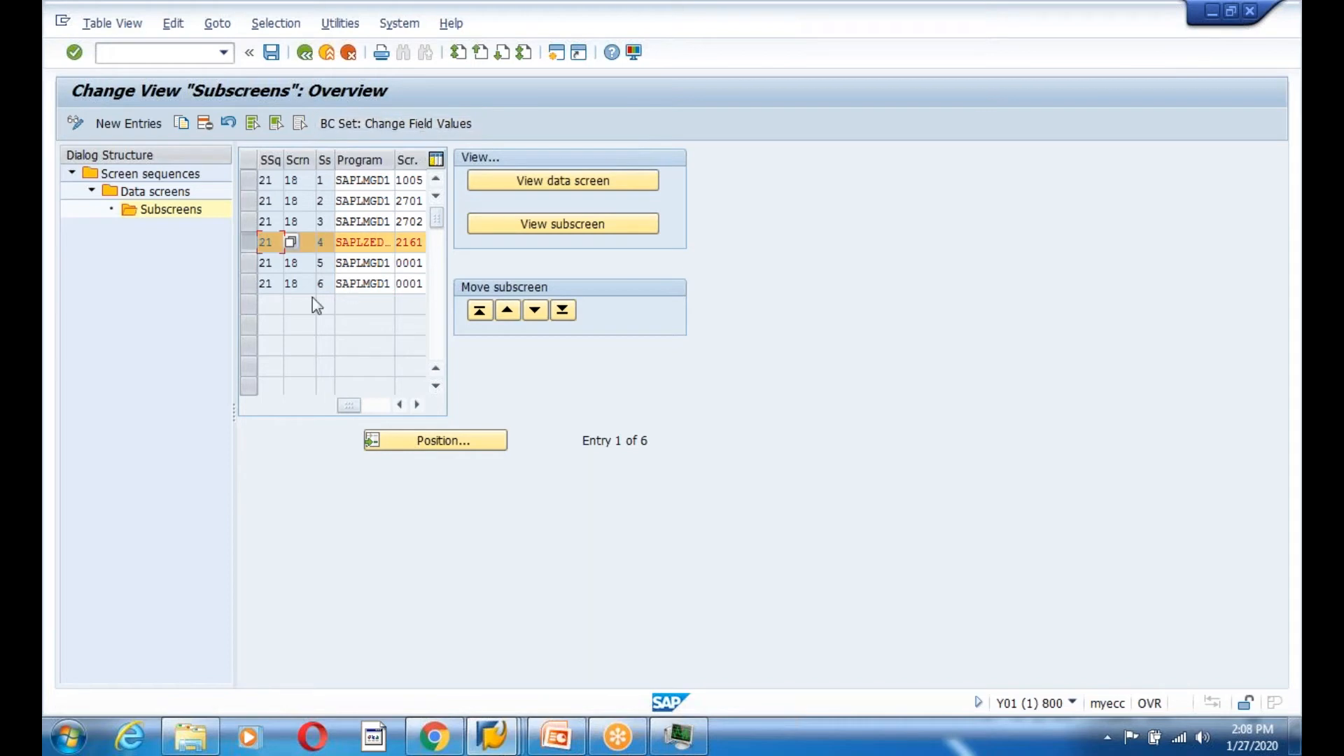
click(434, 735)
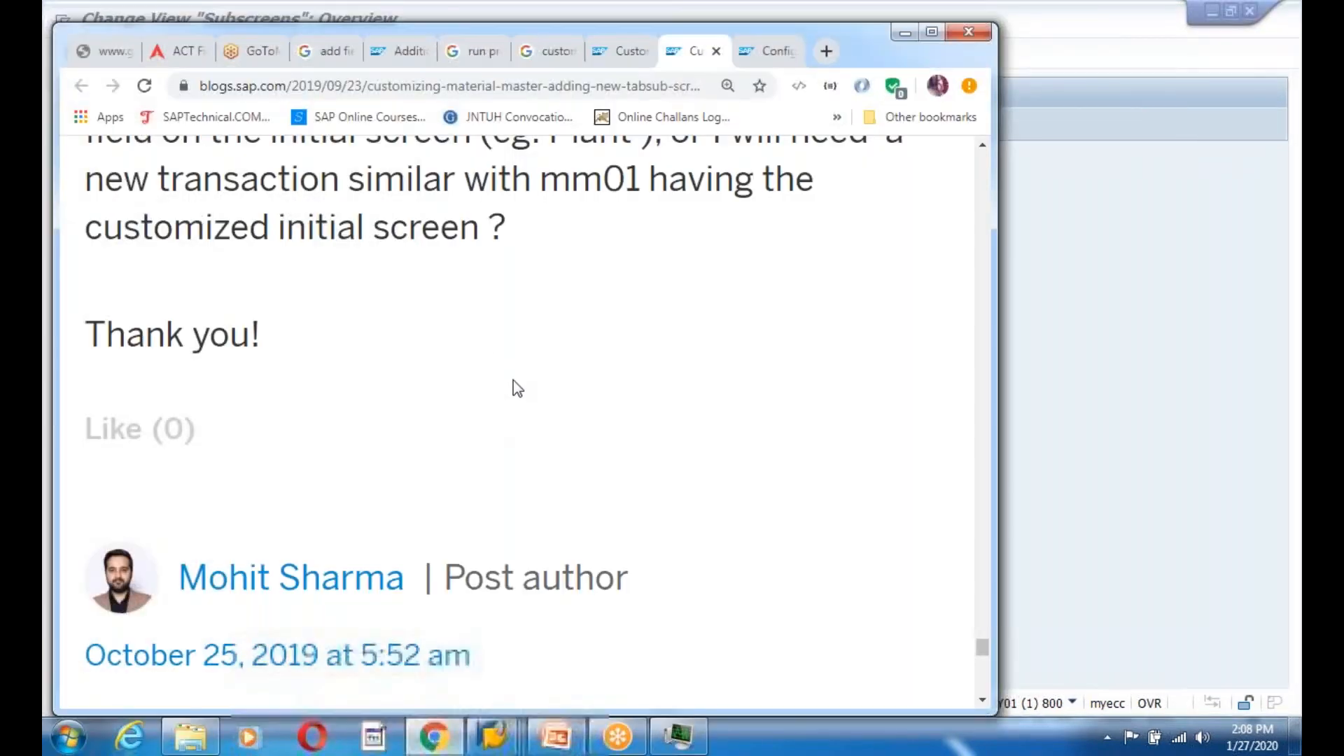
click(395, 52)
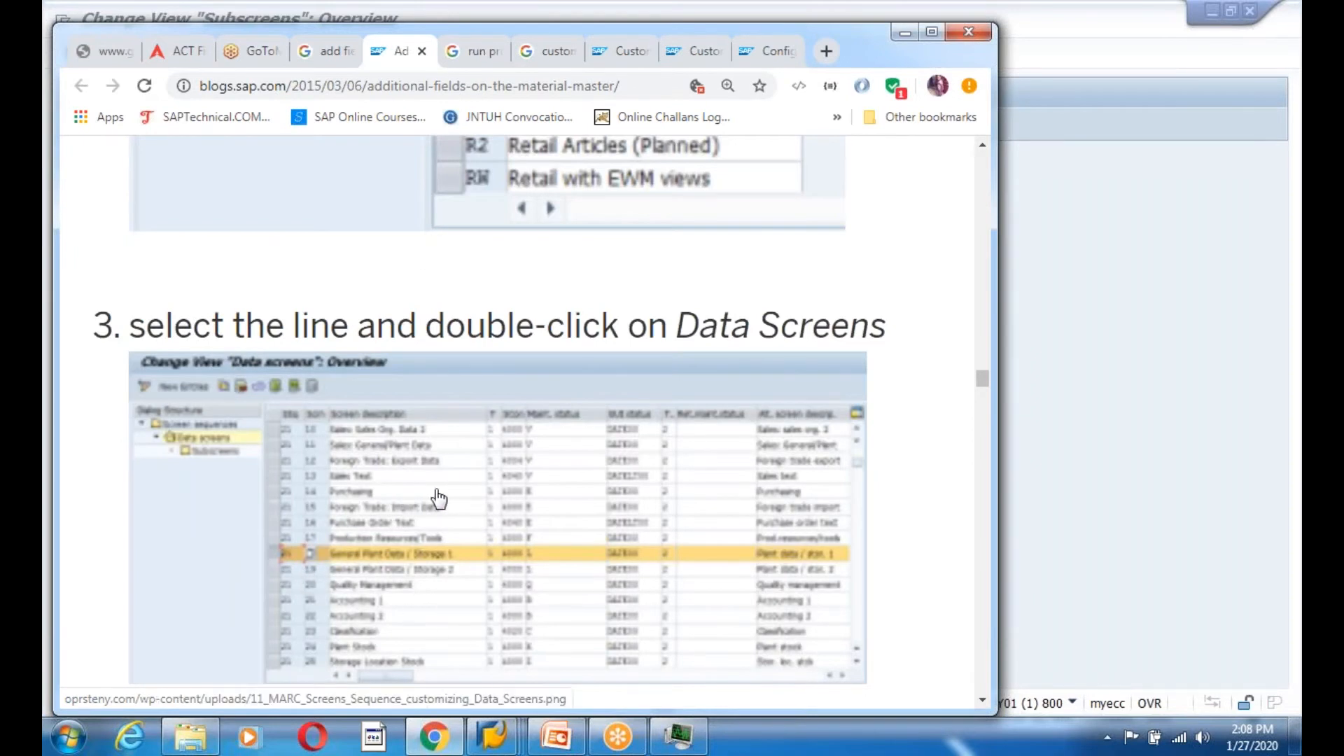
scroll(434, 495, up, 4)
scroll(439, 500, down, 8)
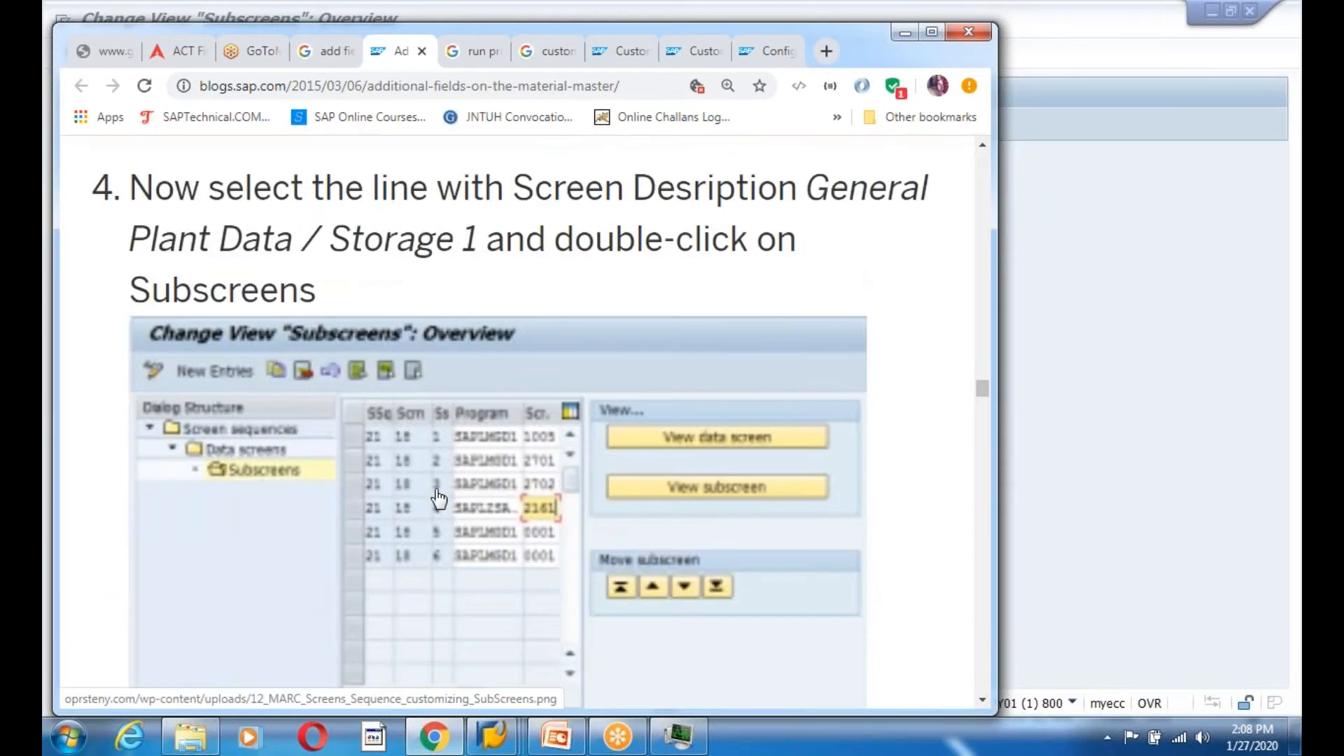
scroll(476, 386, down, 2)
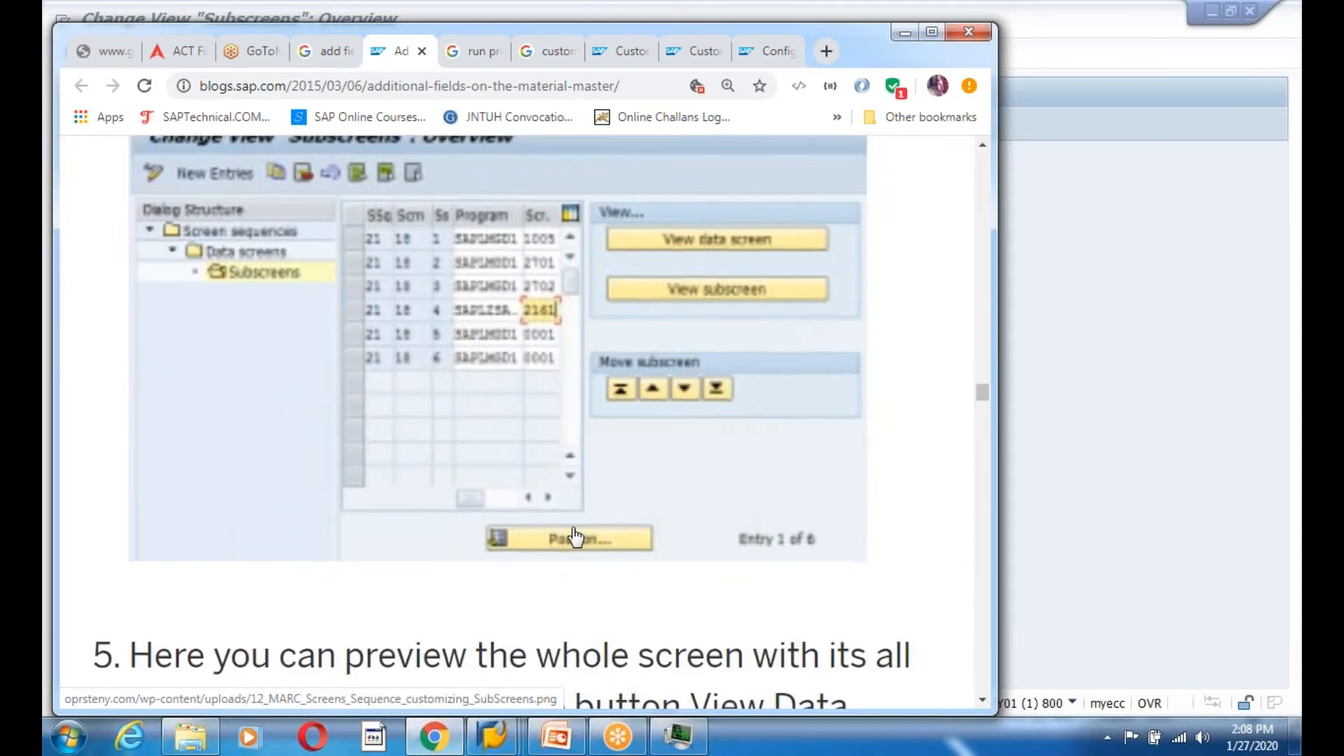
scroll(555, 537, down, 4)
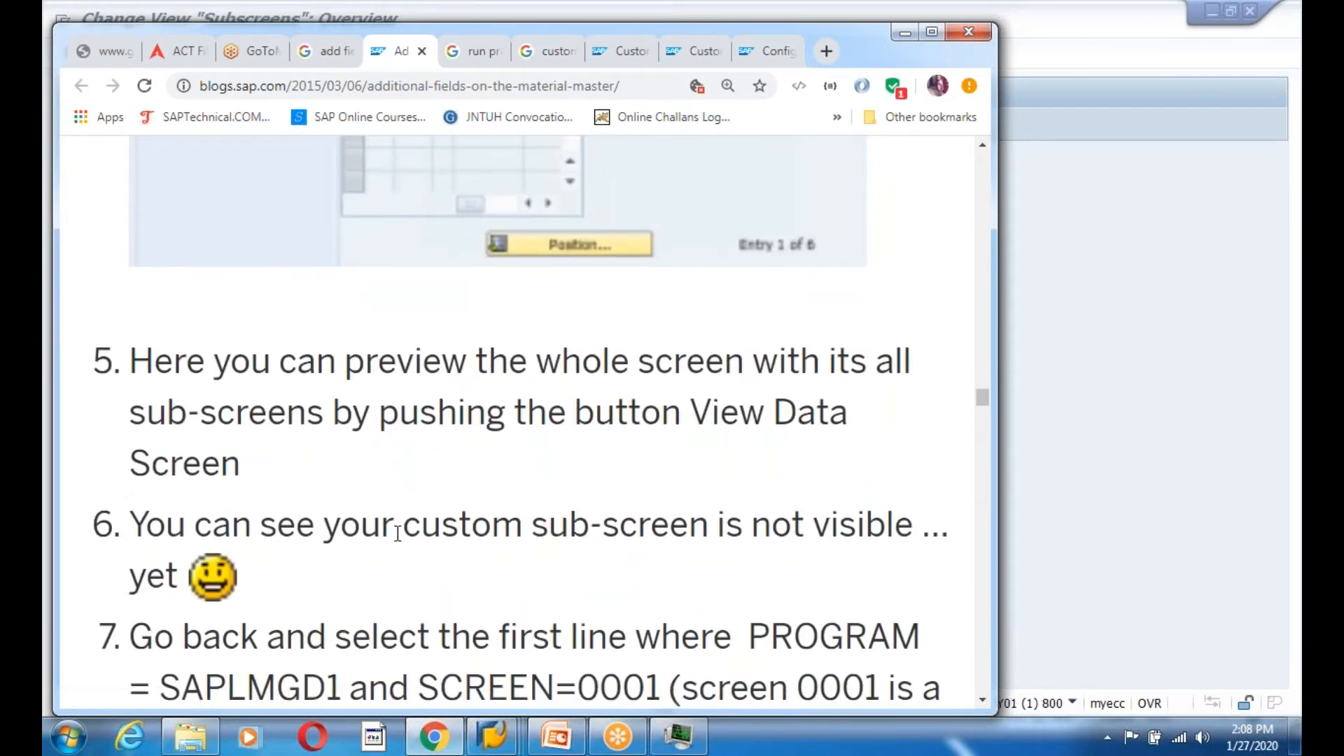
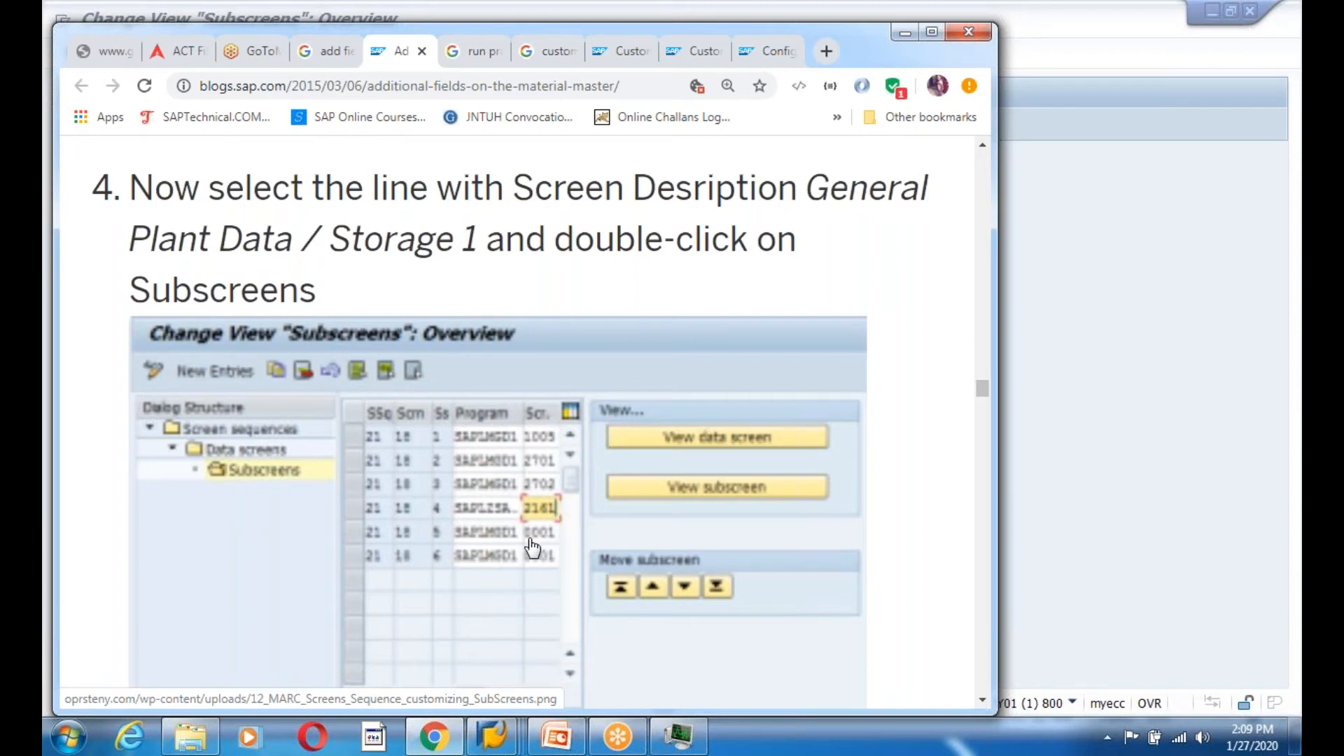
scroll(532, 548, up, 2)
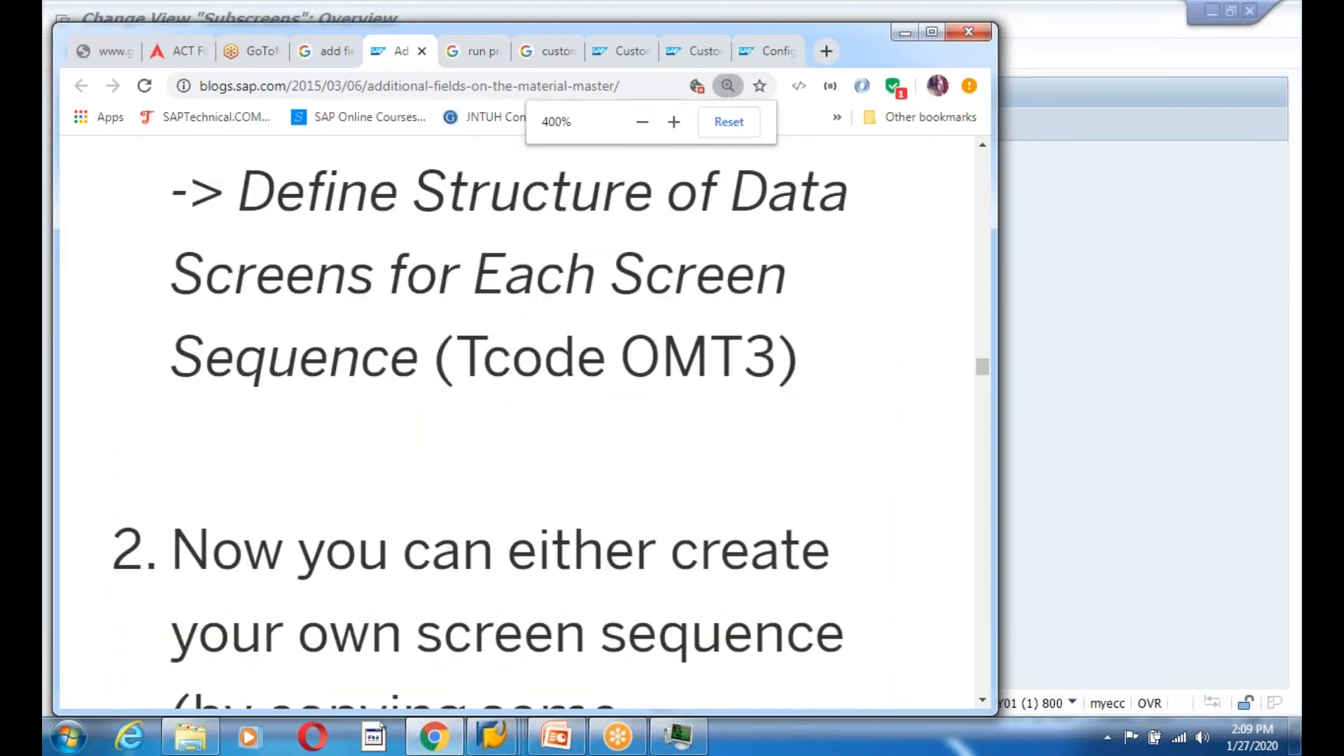
scroll(532, 548, down, 7)
scroll(532, 420, down, 15)
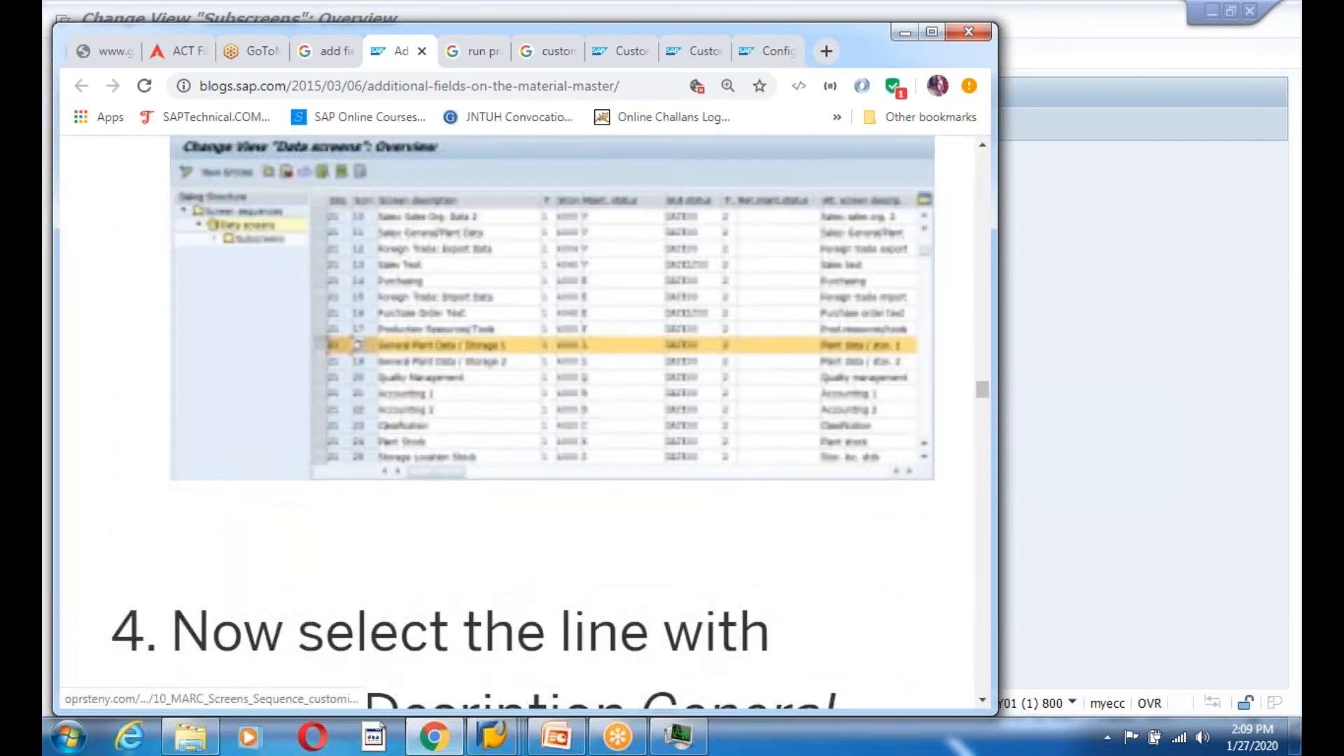
scroll(539, 403, down, 7)
scroll(539, 402, up, 3)
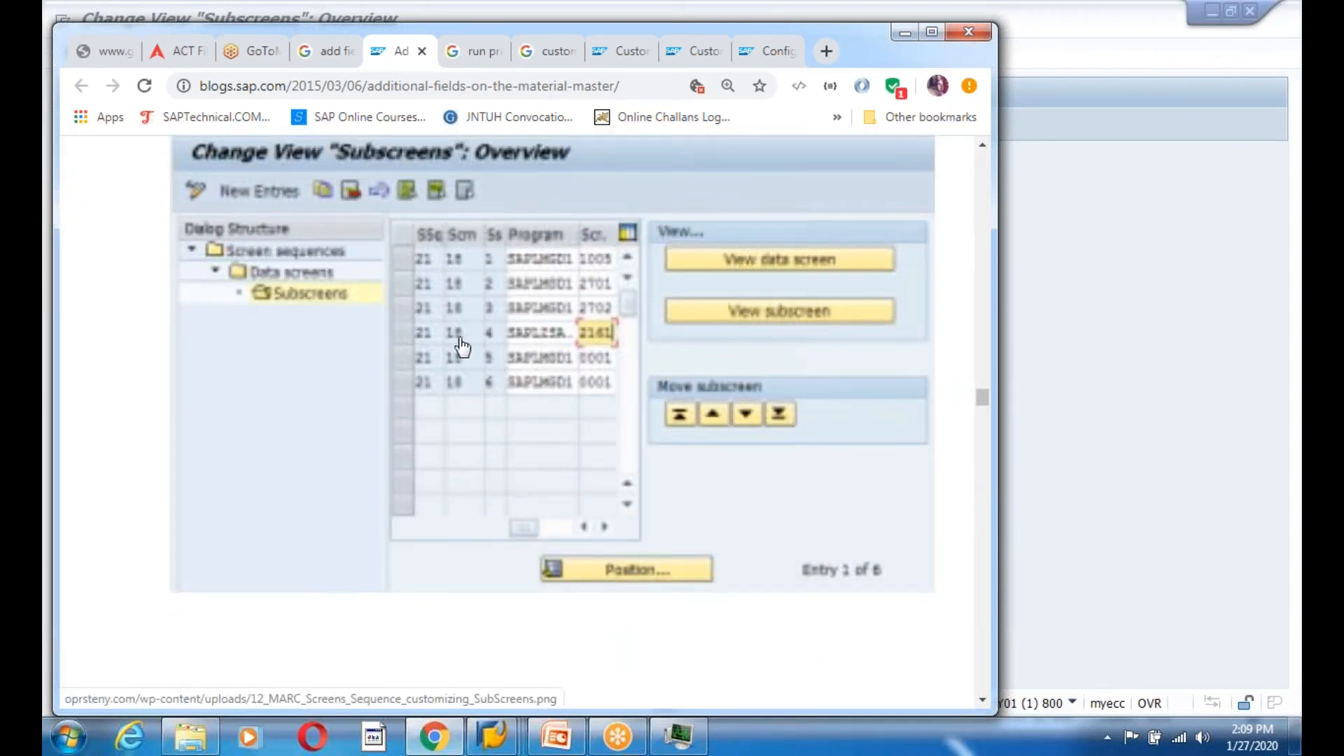
Switch back to the SAP Subscreens overview and check the program names assigned to subscreens 4, 5 and 6
mouse_move(493, 735)
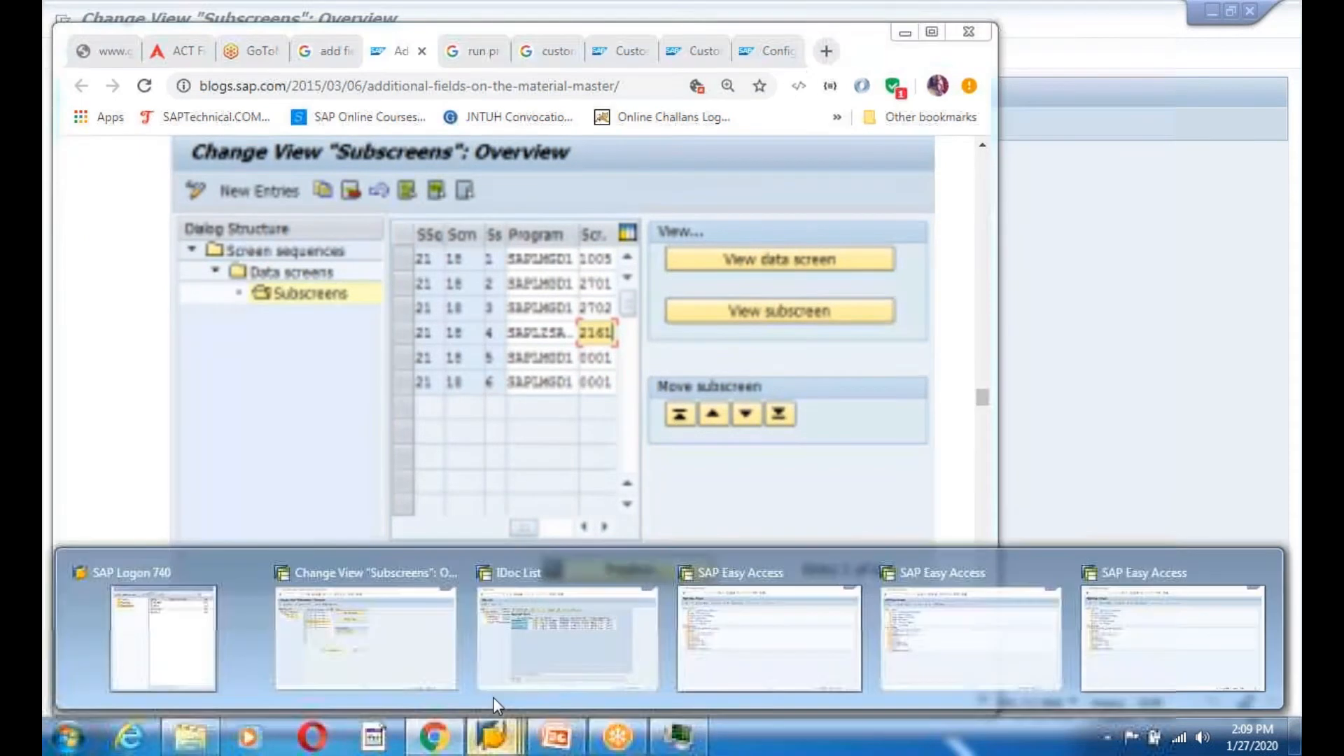
click(364, 644)
click(384, 243)
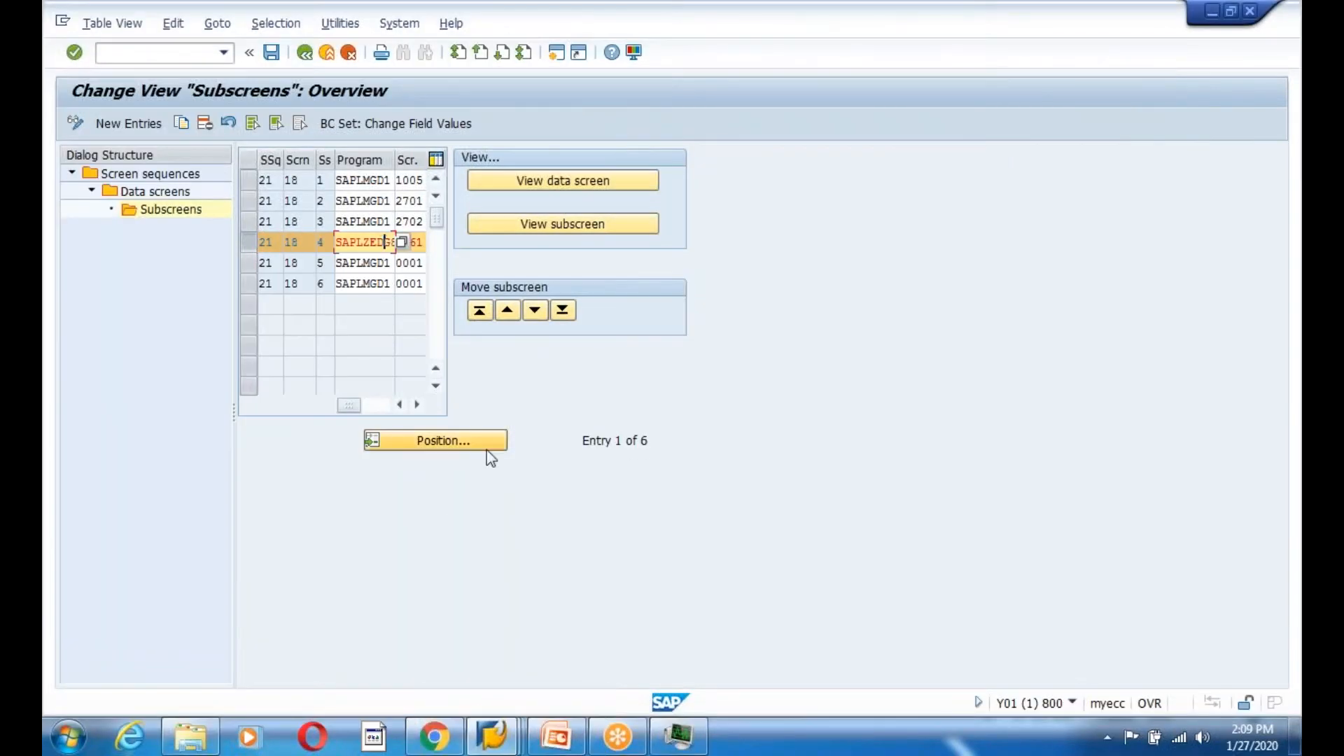
double_click(384, 242)
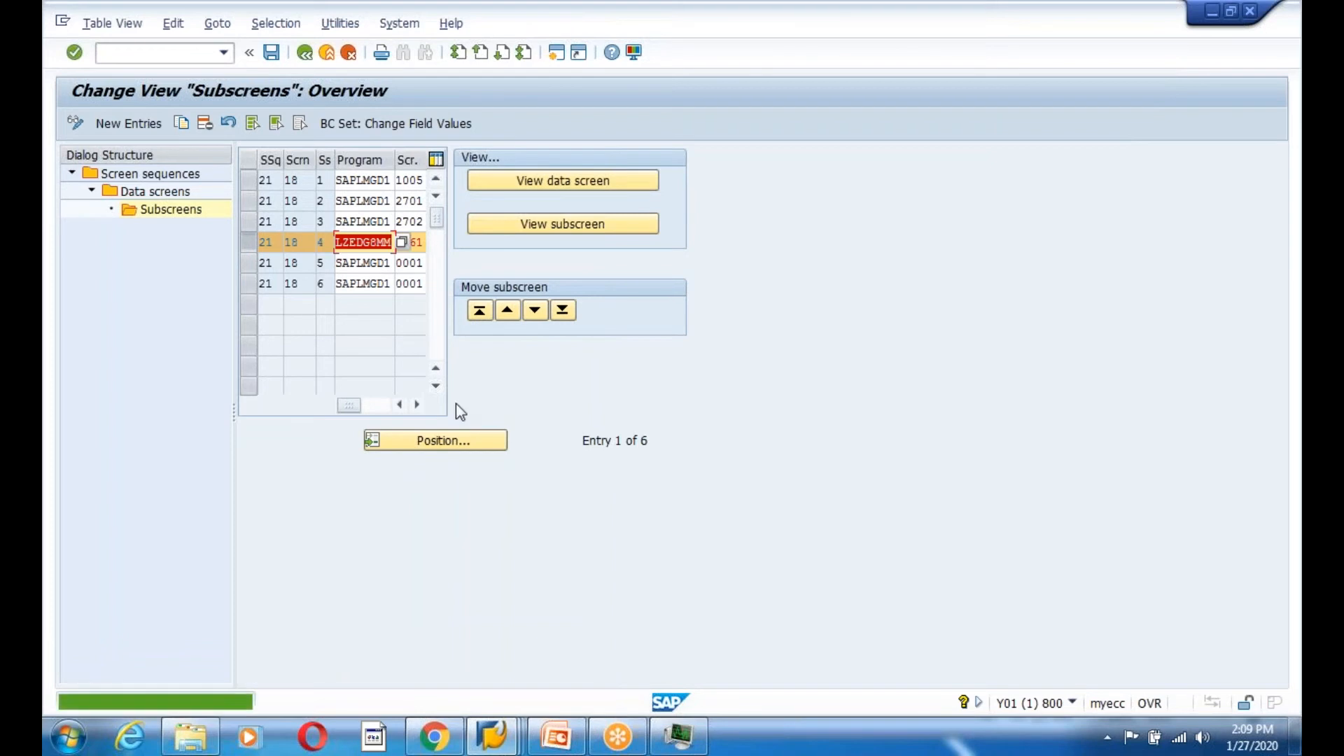
mouse_move(502, 728)
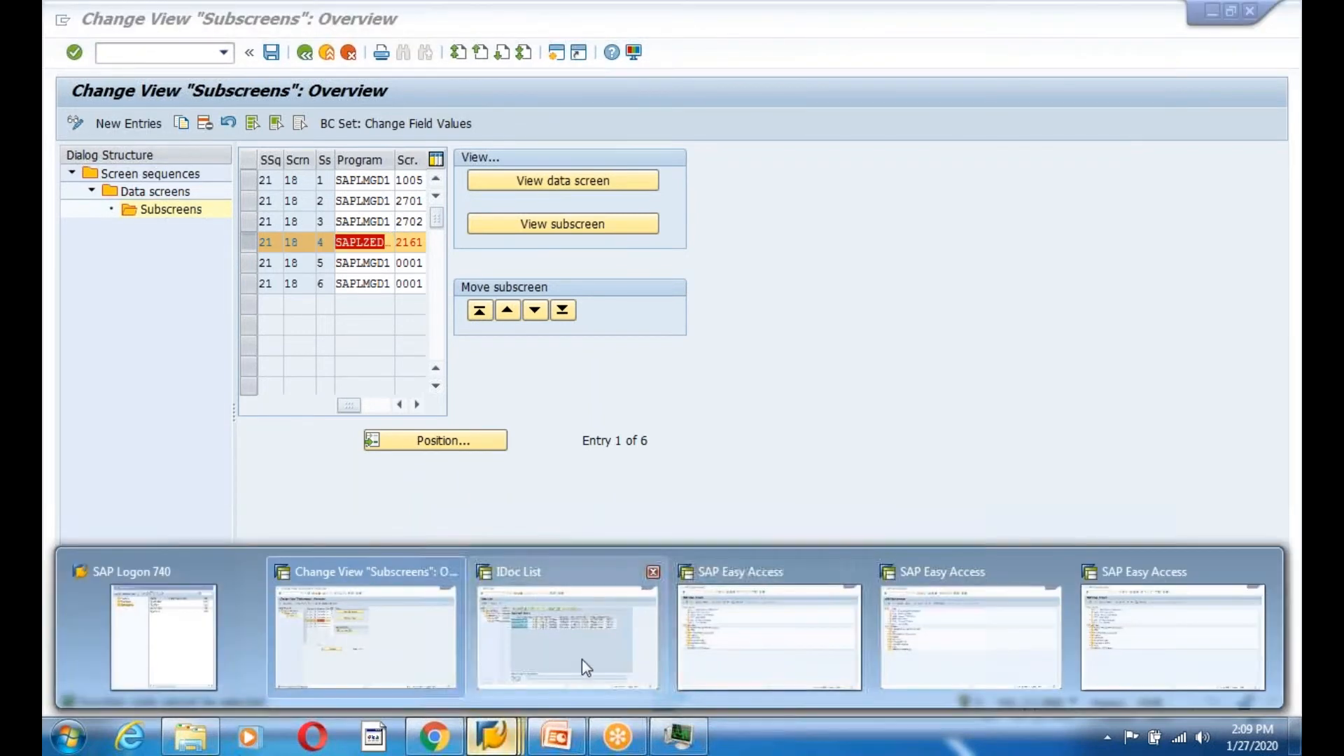
click(347, 640)
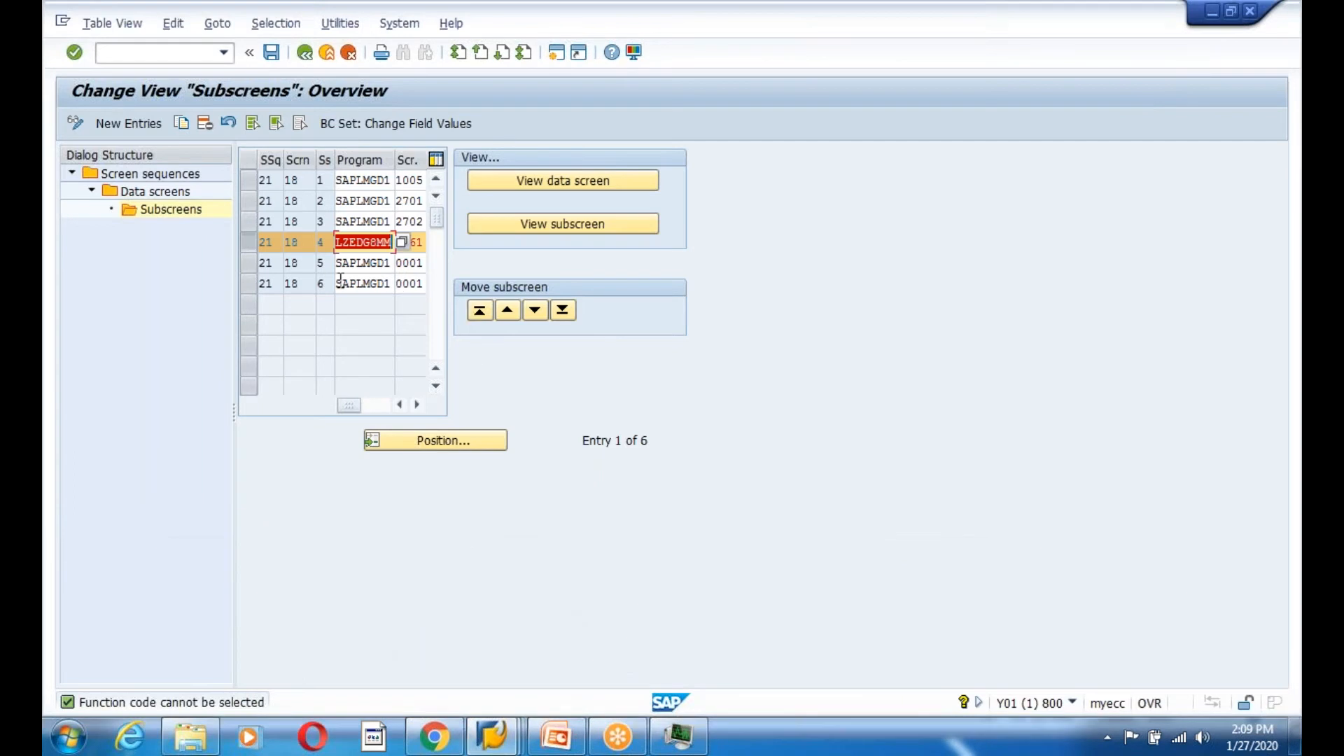
click(369, 263)
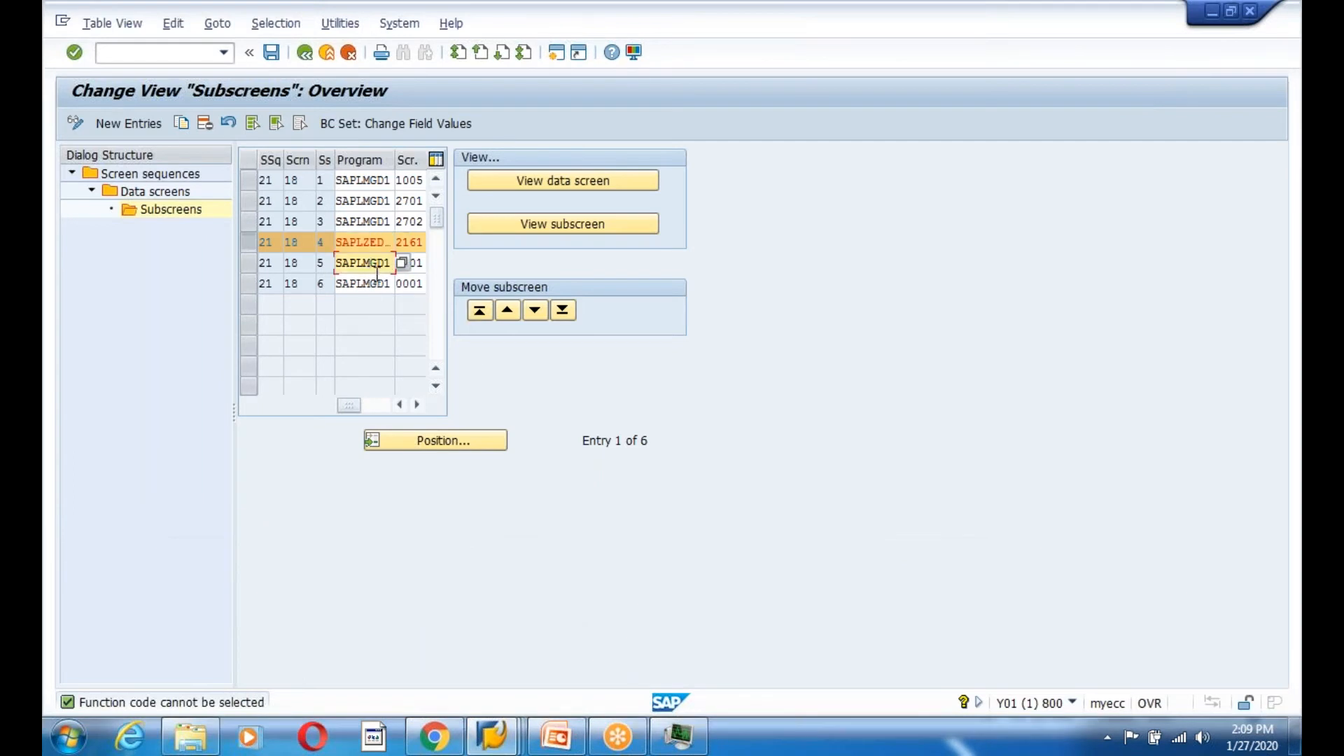
click(378, 283)
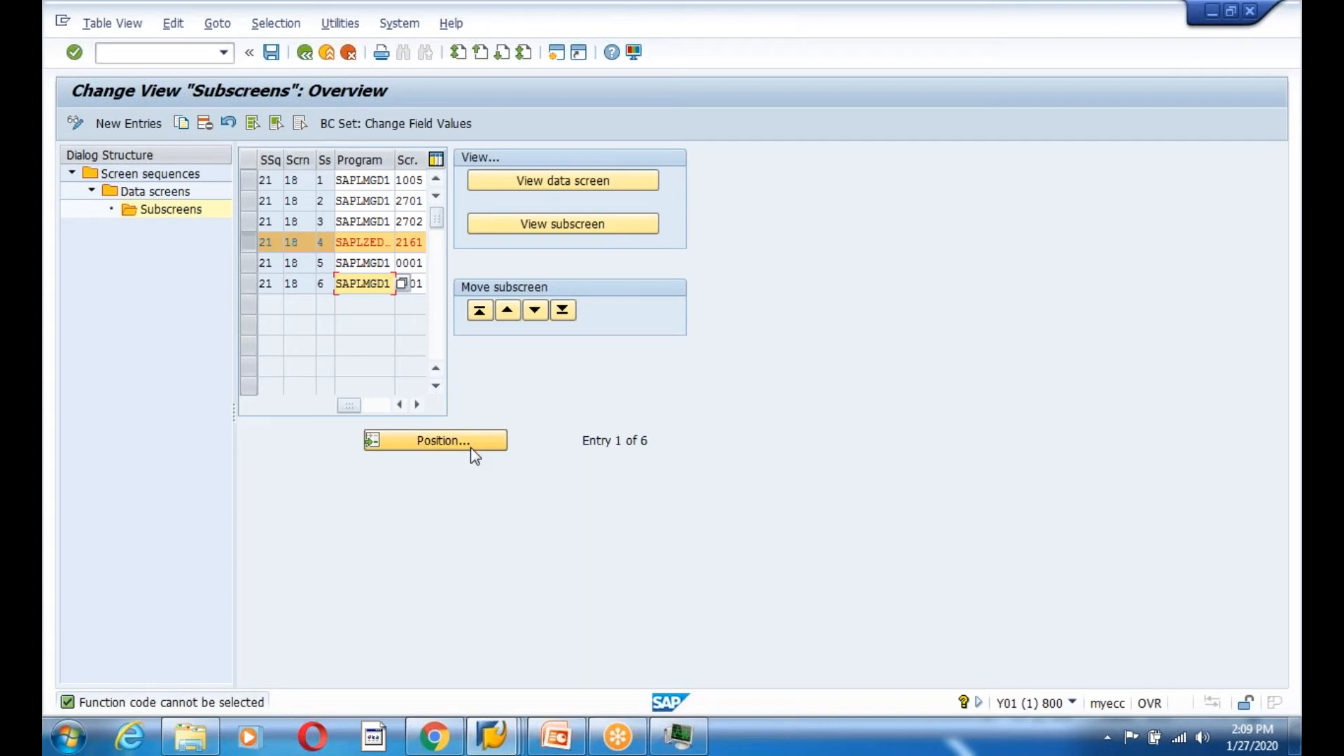
Simulate the data screen and examine the technical information of its Processing Status field
click(603, 185)
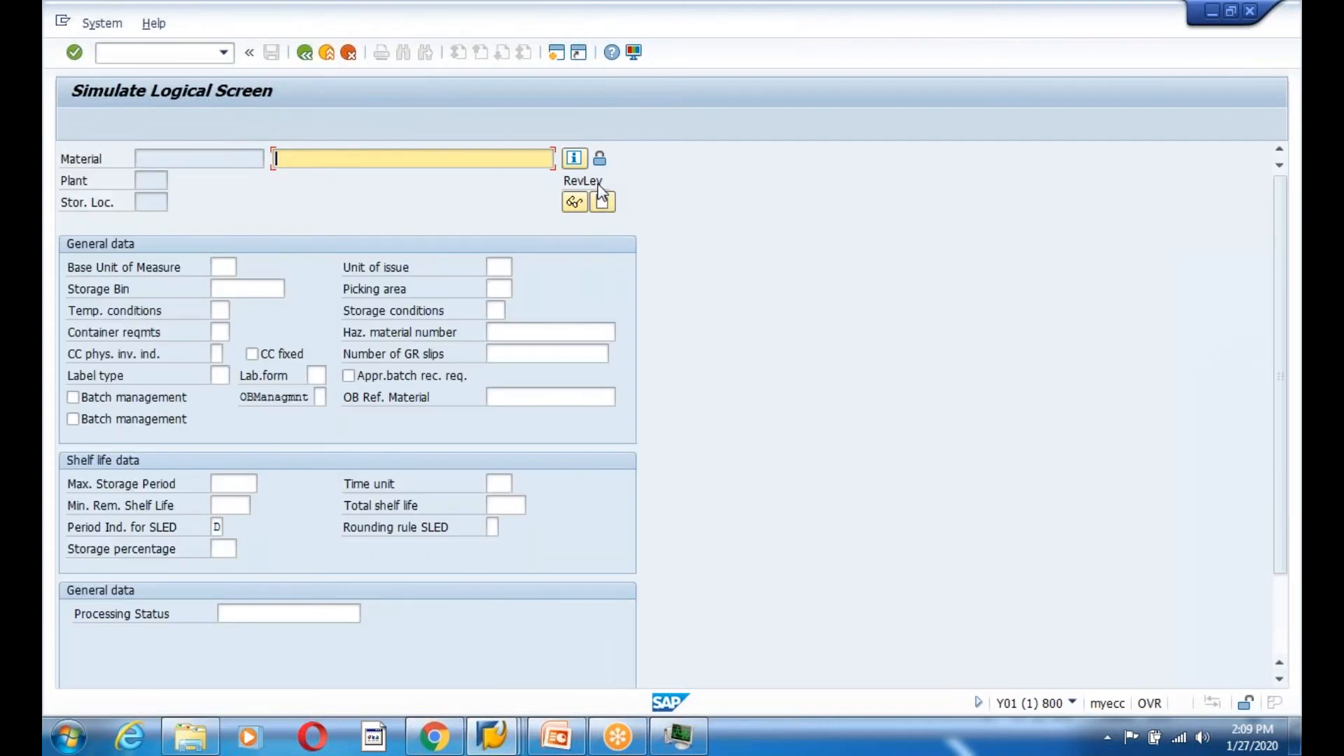
click(244, 613)
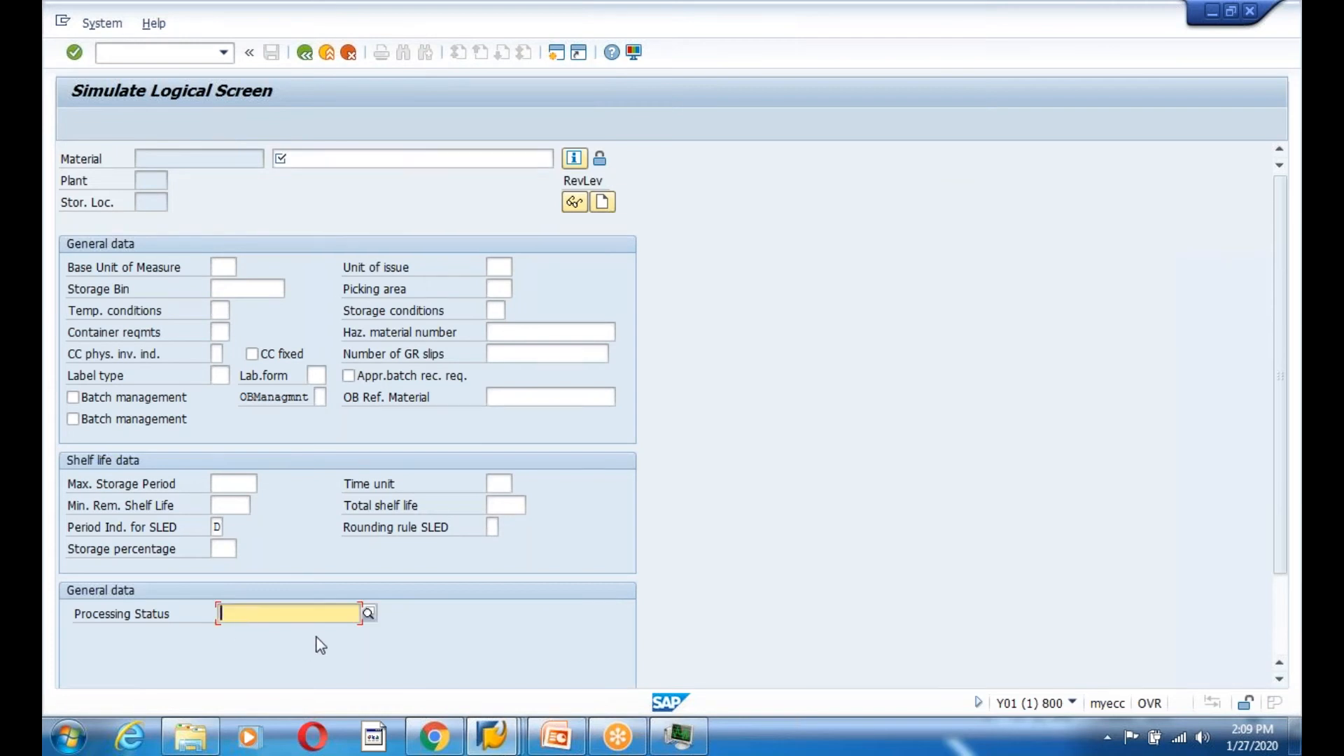
key(F1)
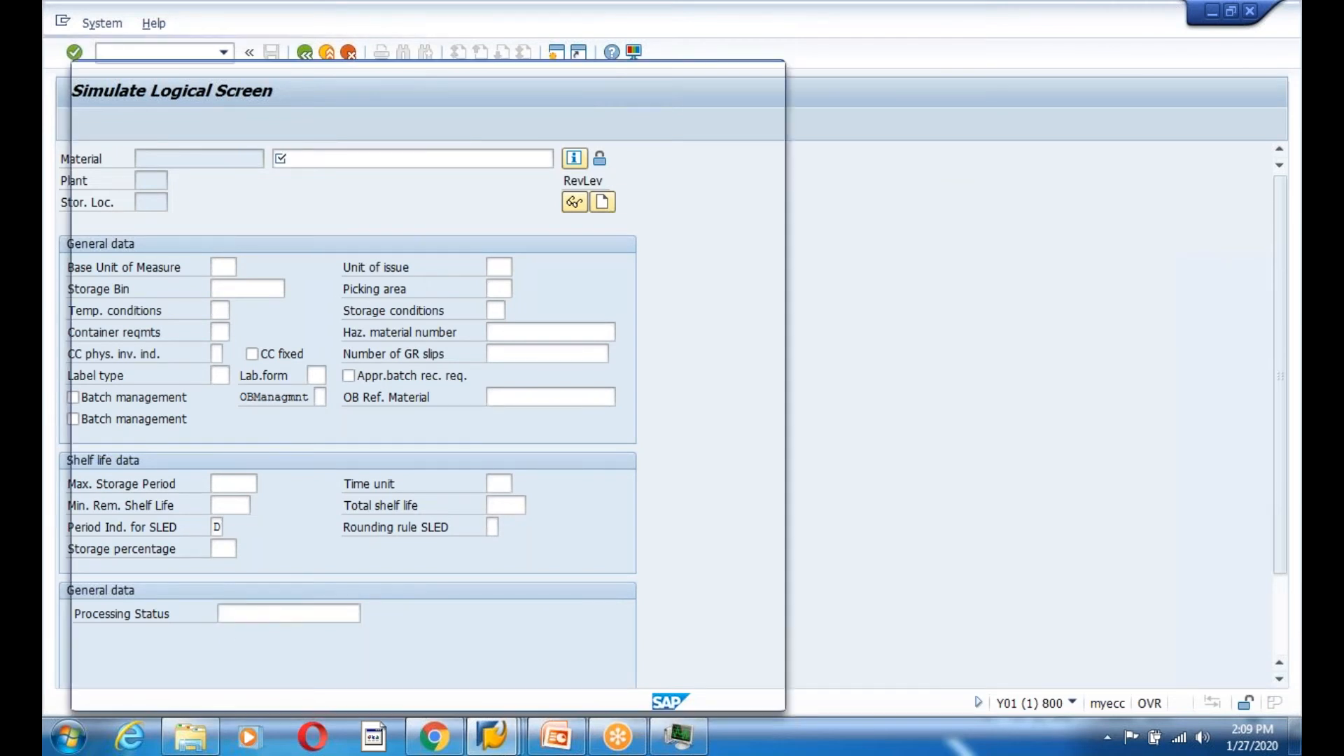
click(163, 102)
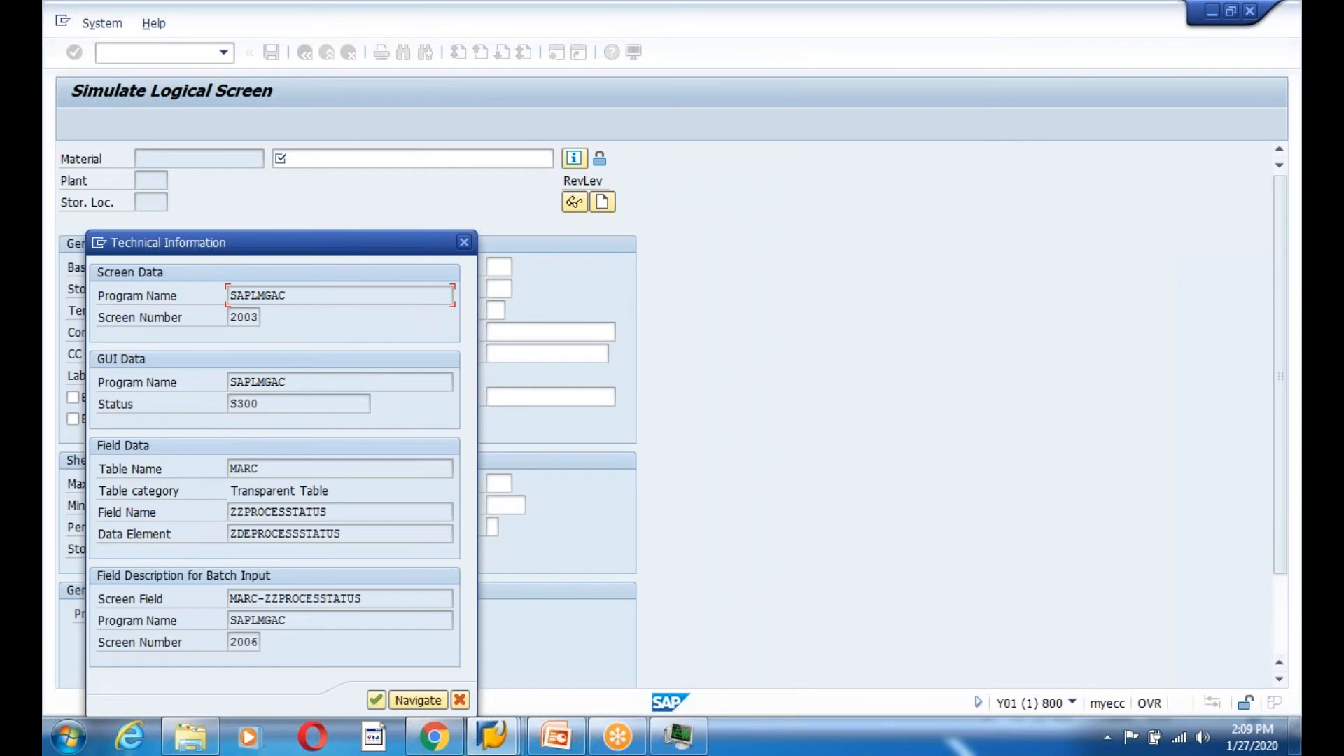
click(463, 242)
click(384, 98)
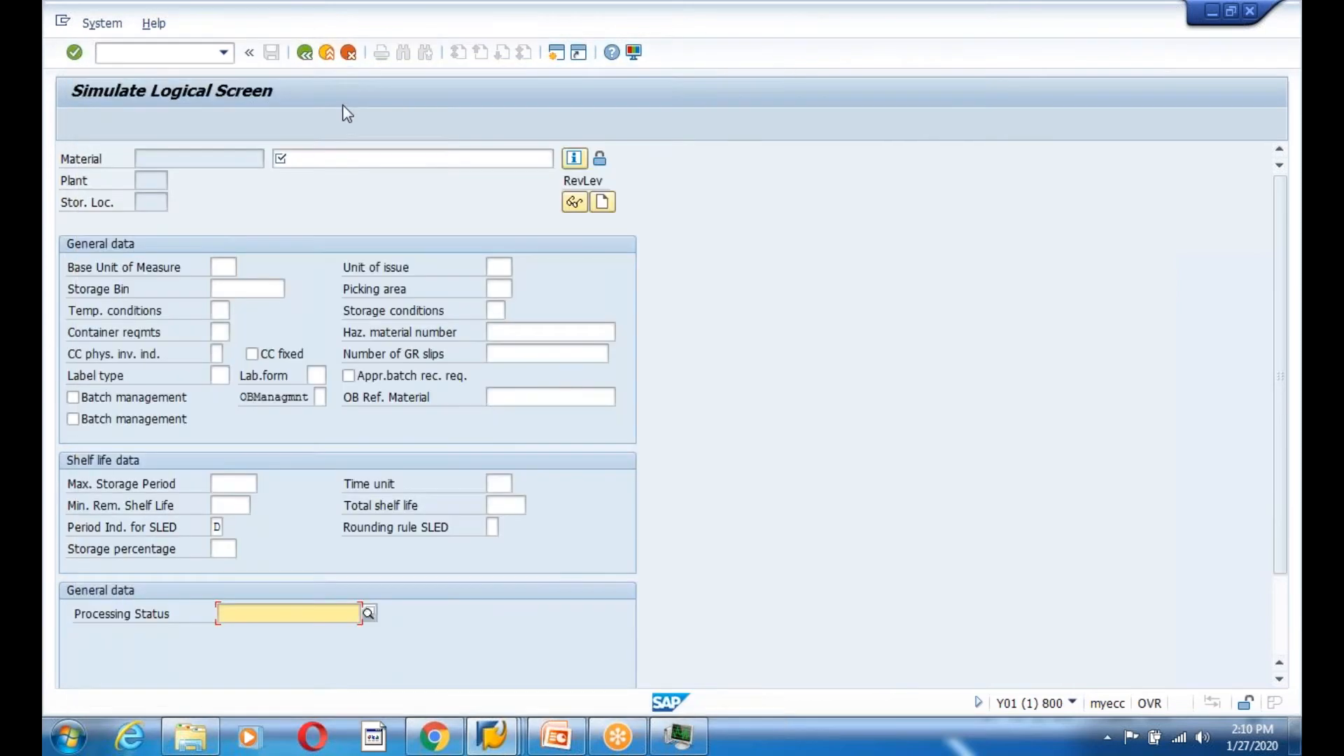
Return to the IMG structure and open Assign Secondary Screens for screen sequence 21
click(306, 54)
click(326, 54)
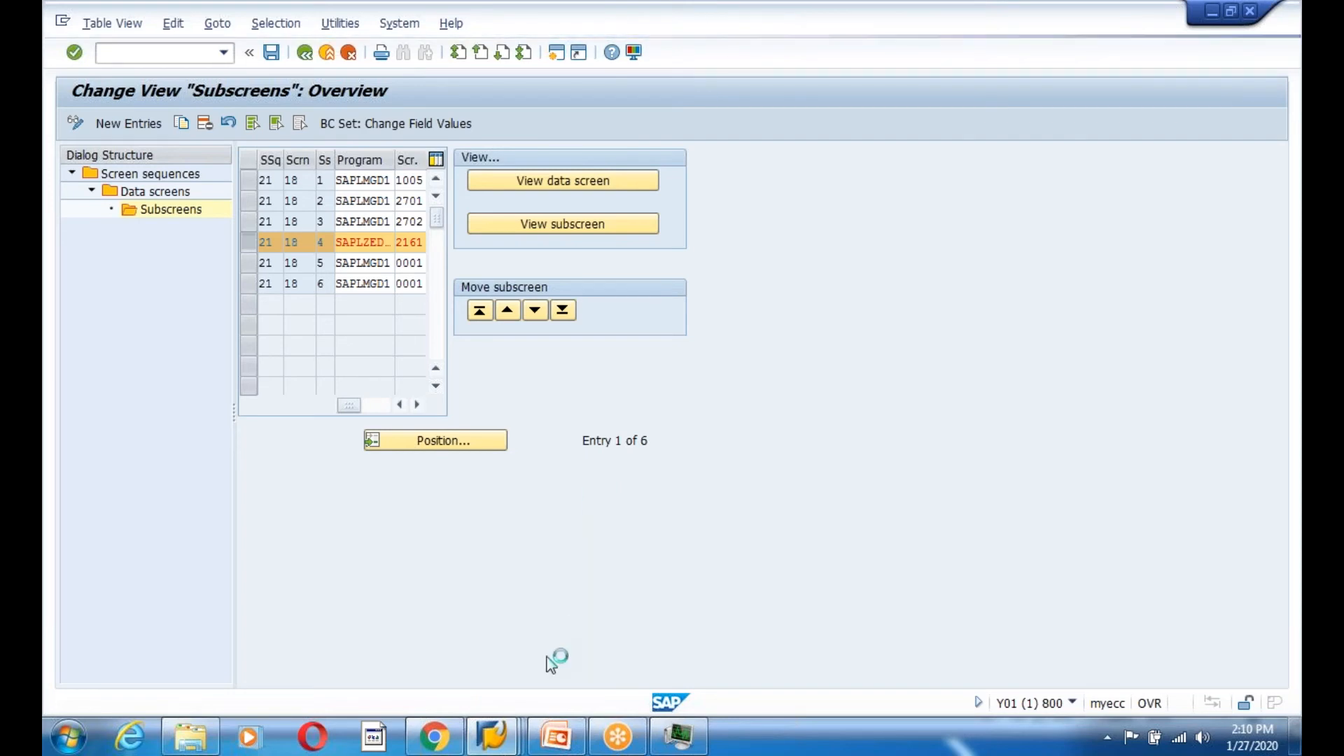
click(305, 52)
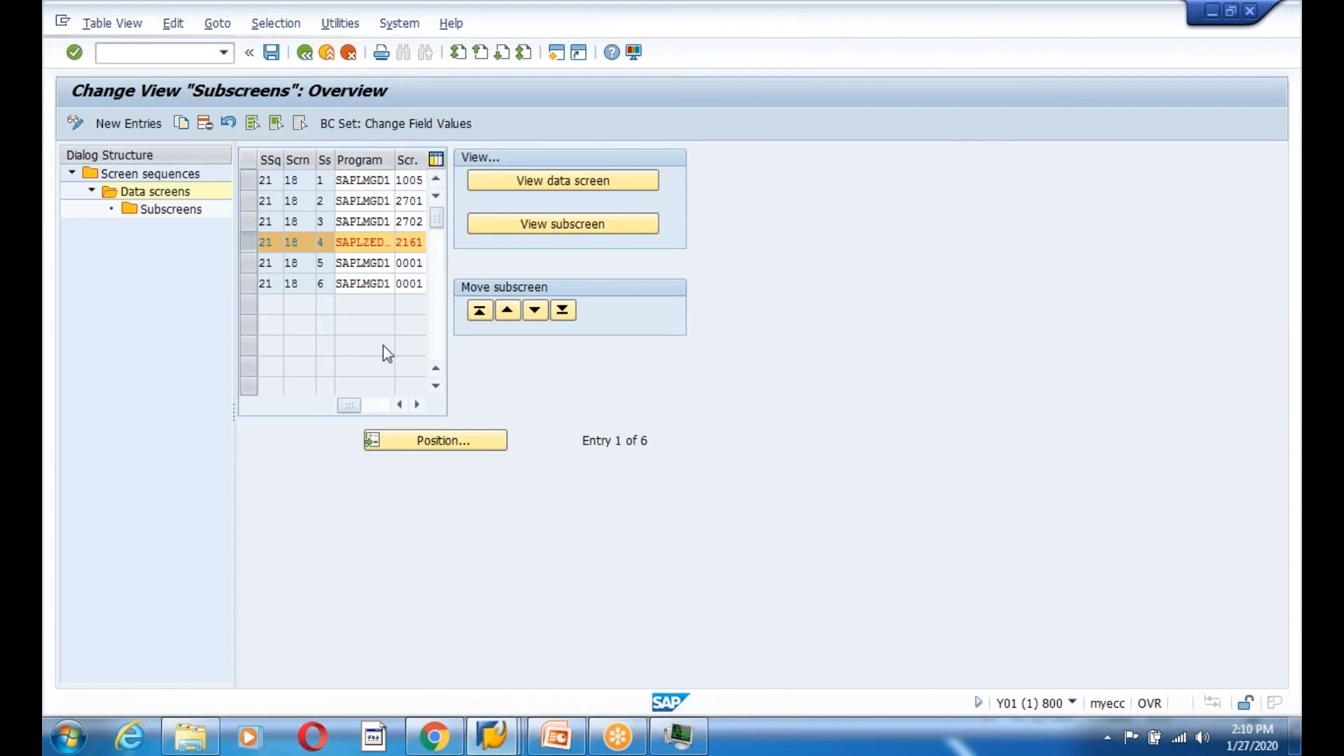
click(305, 53)
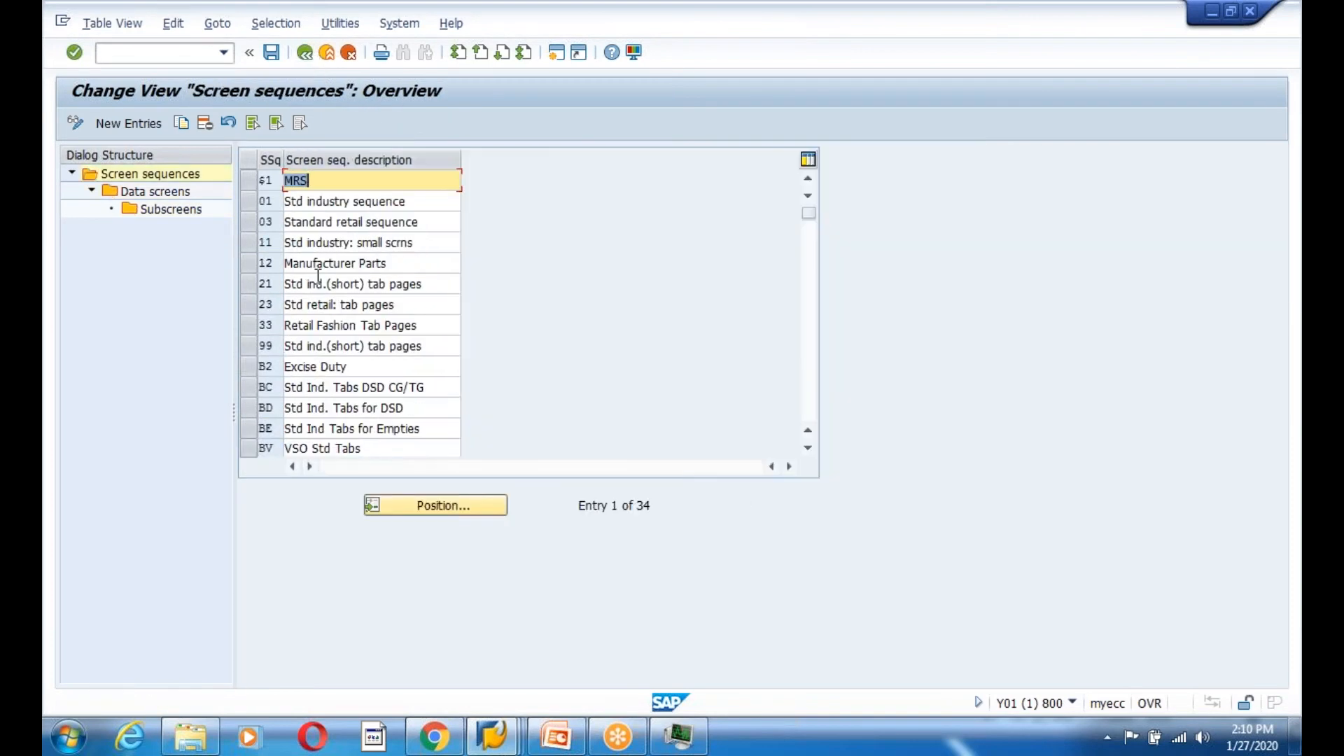
click(305, 52)
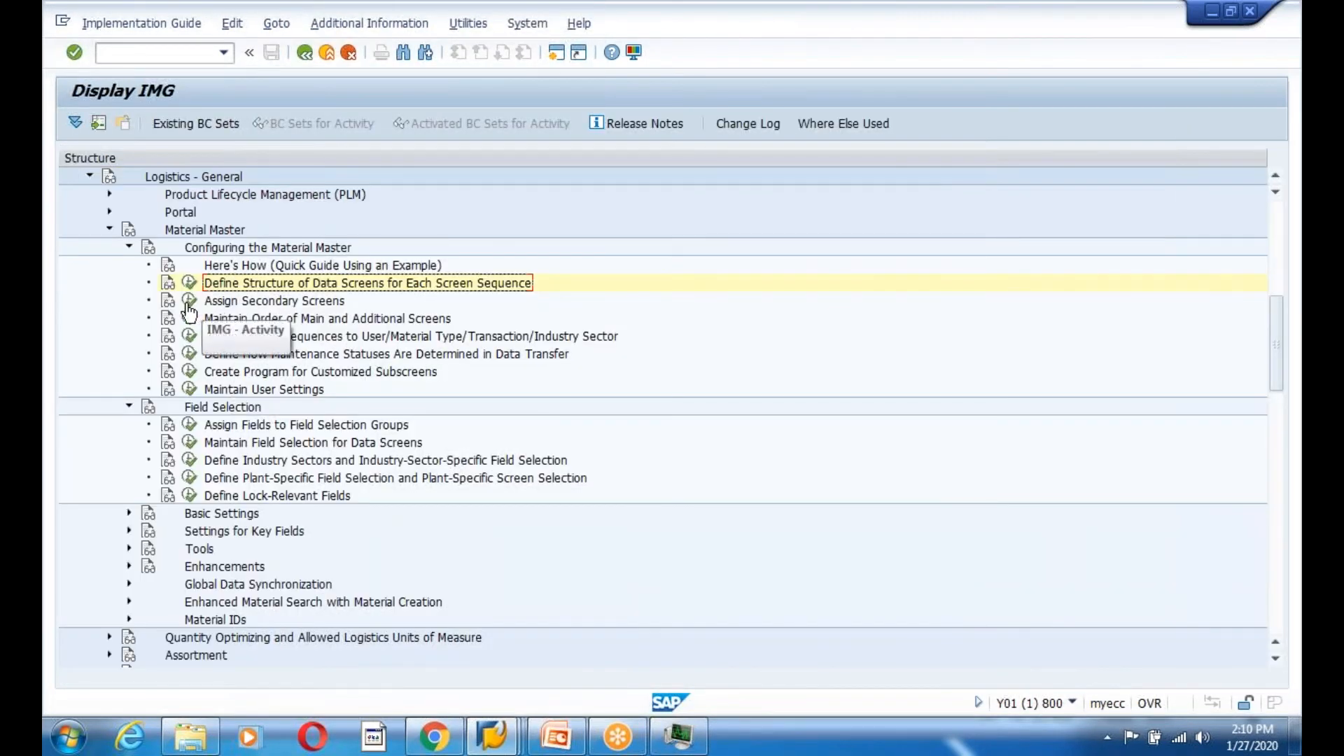
click(189, 304)
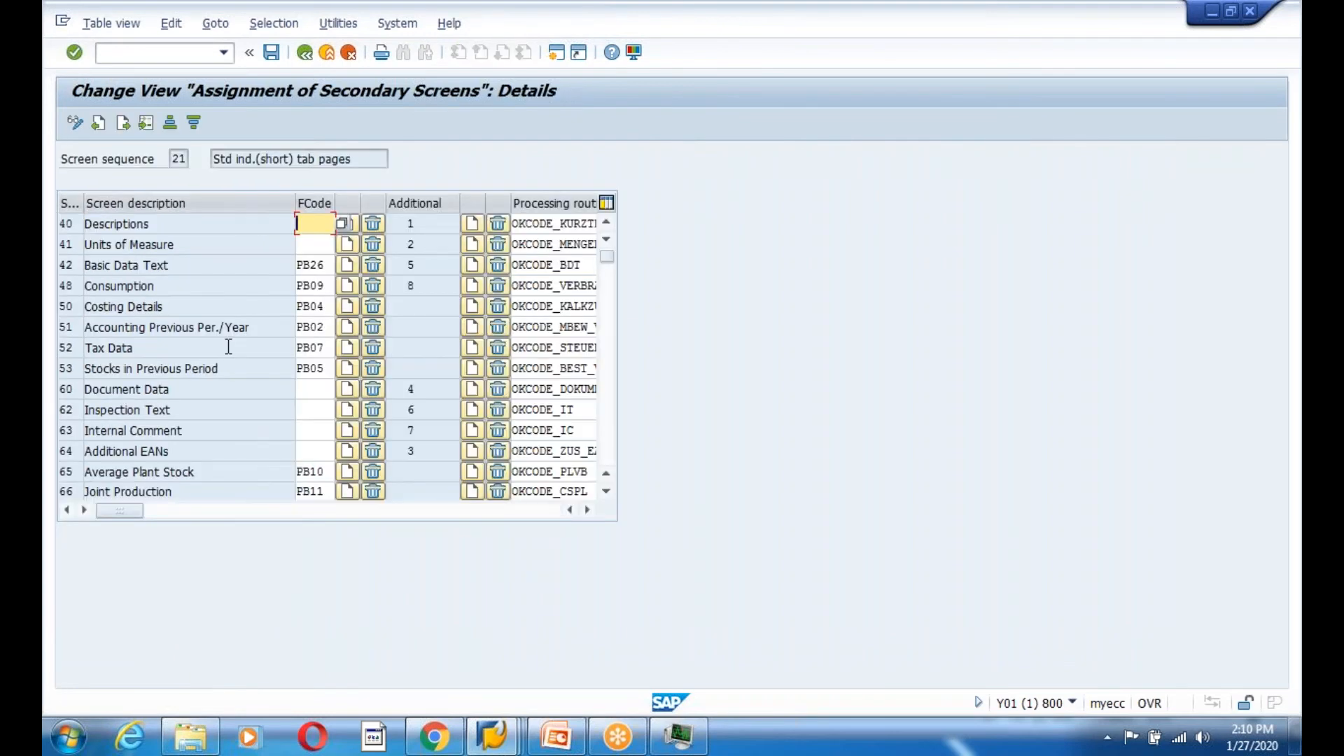
Look through the secondary screens assigned to screen sequence 21, including their function codes, and return to the sequence overview
click(196, 441)
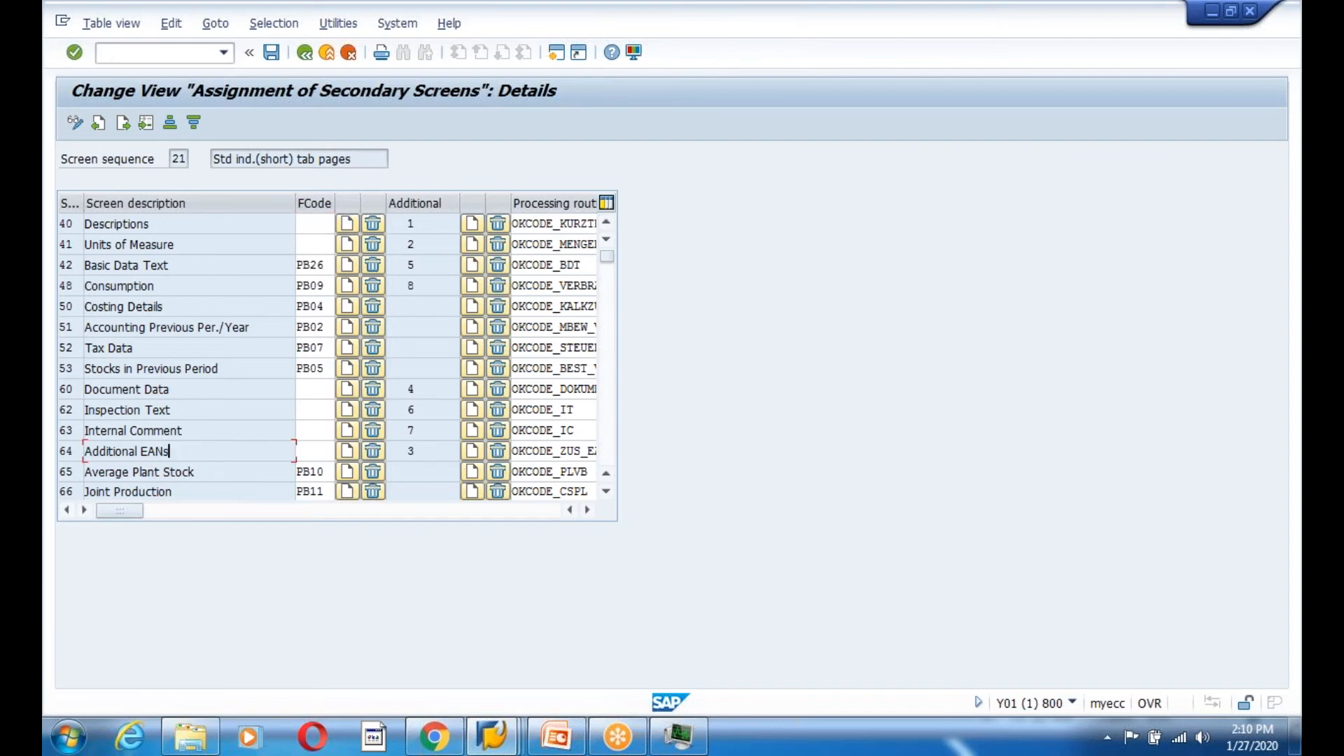
scroll(252, 409, down, 5)
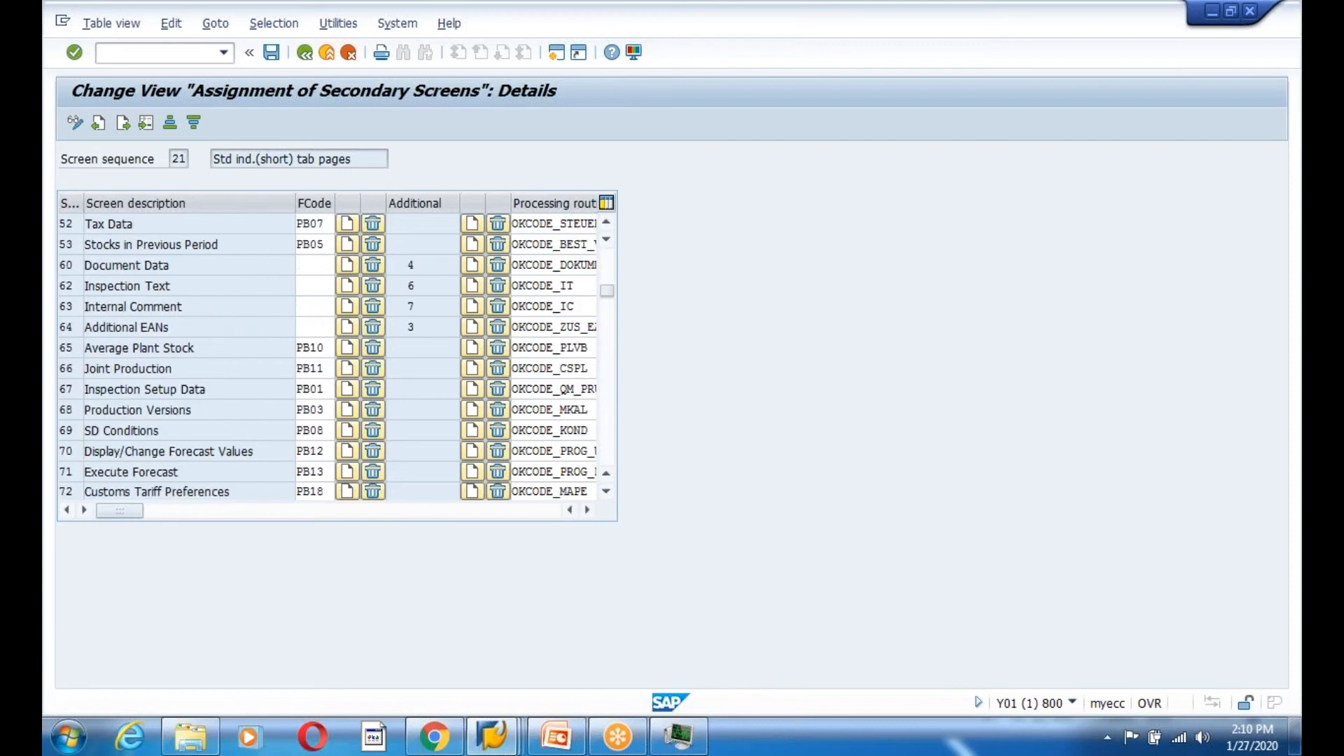
scroll(252, 410, down, 4)
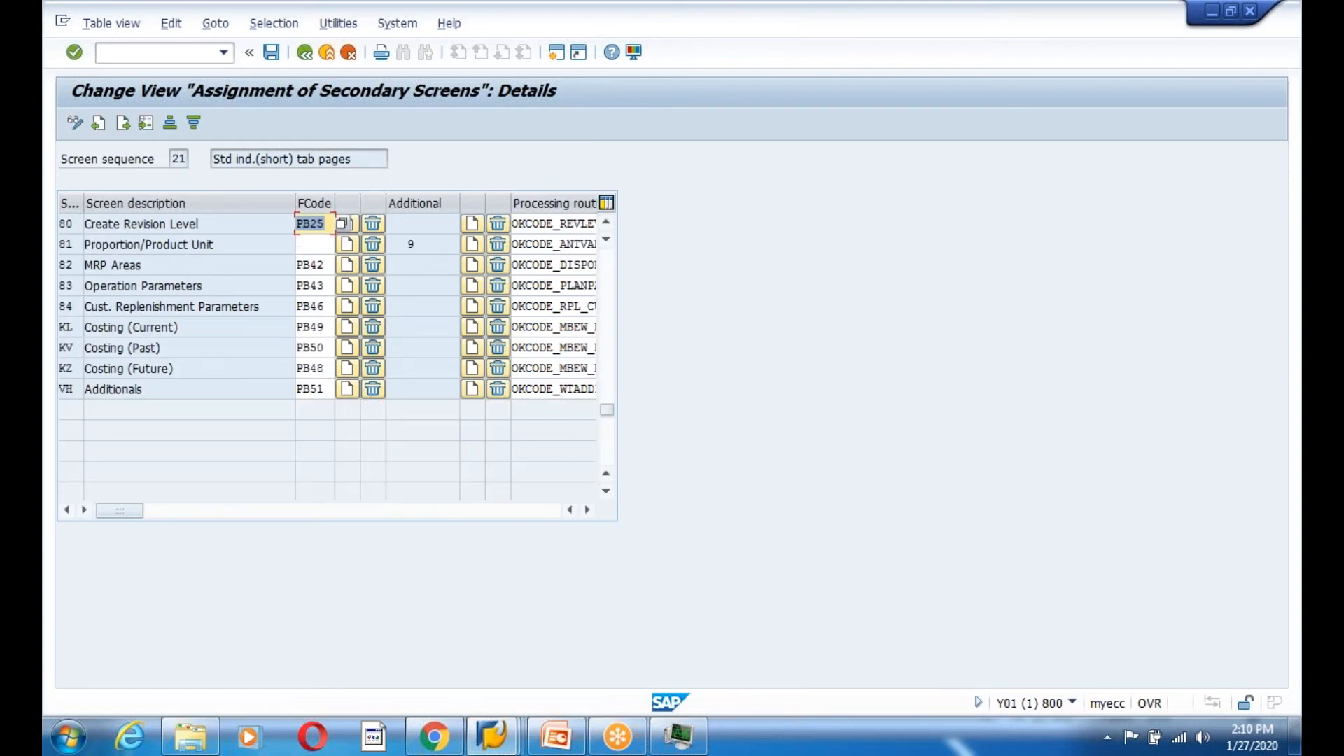
scroll(329, 350, up, 3)
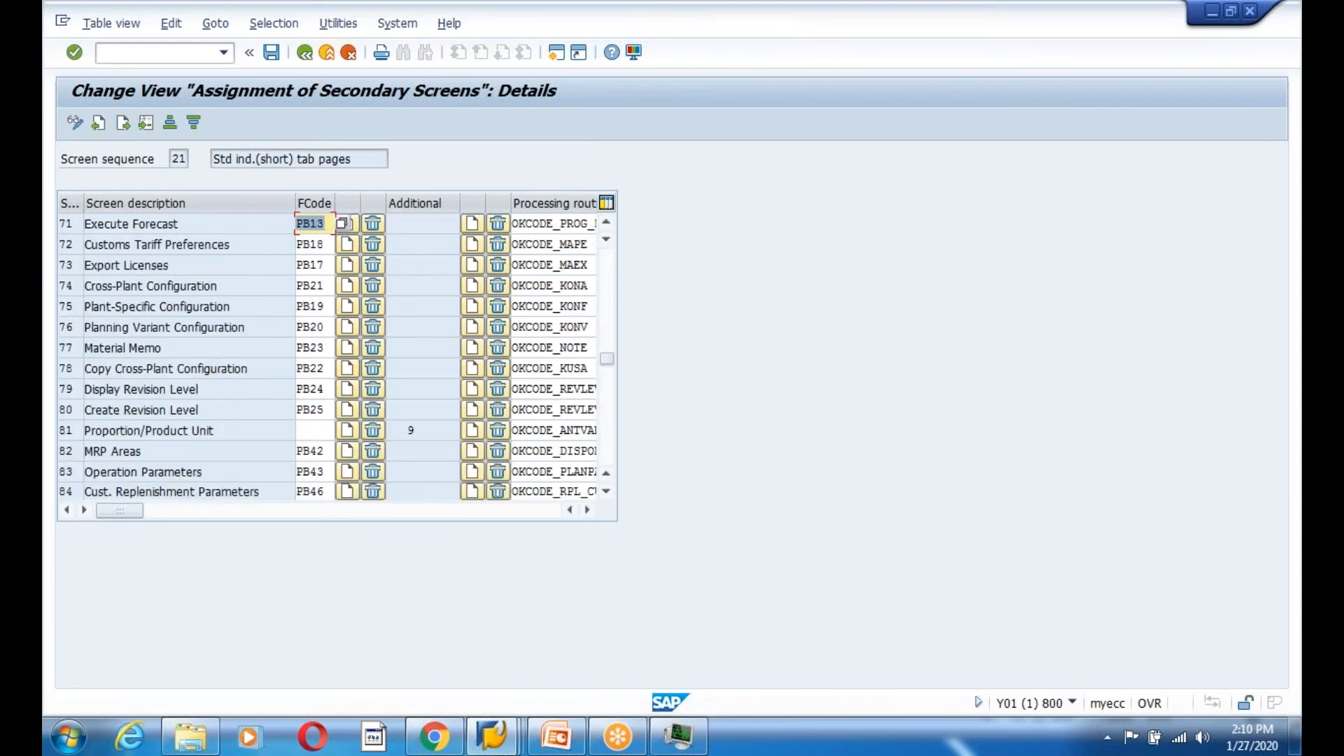
scroll(329, 357, up, 6)
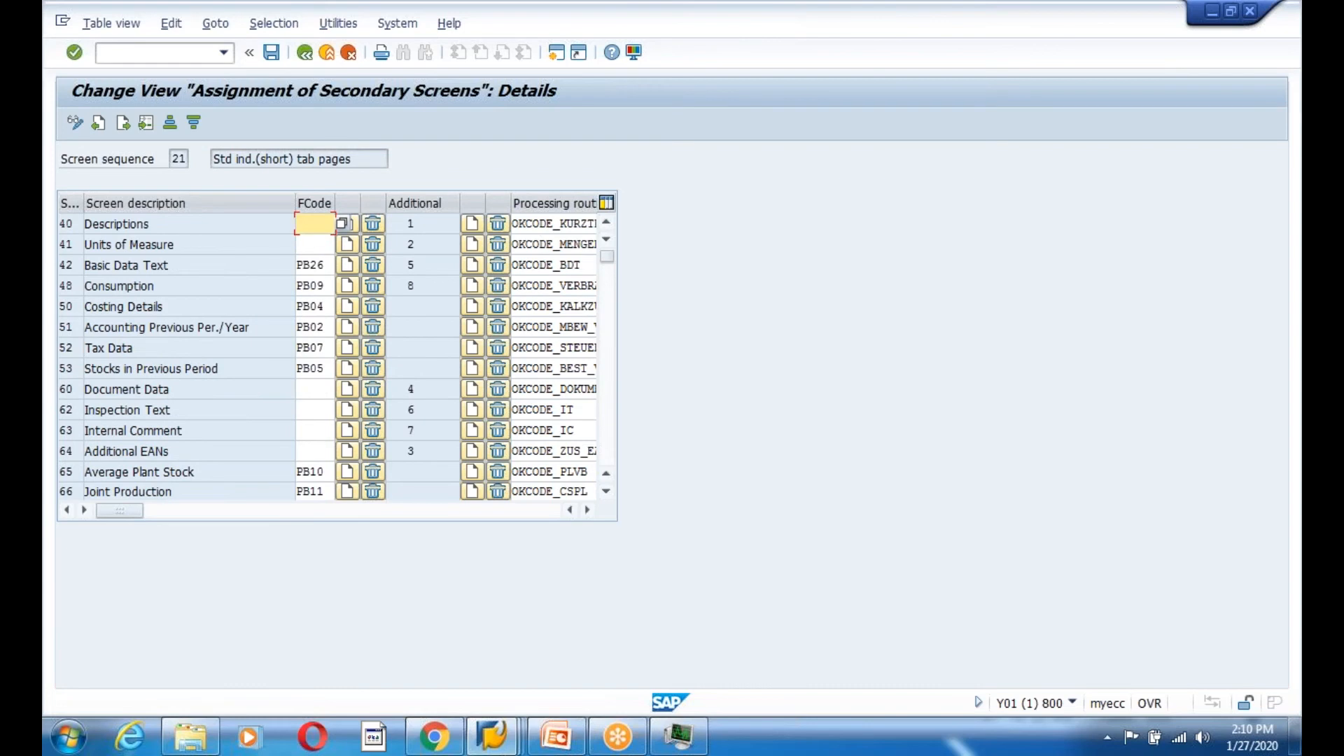
click(158, 285)
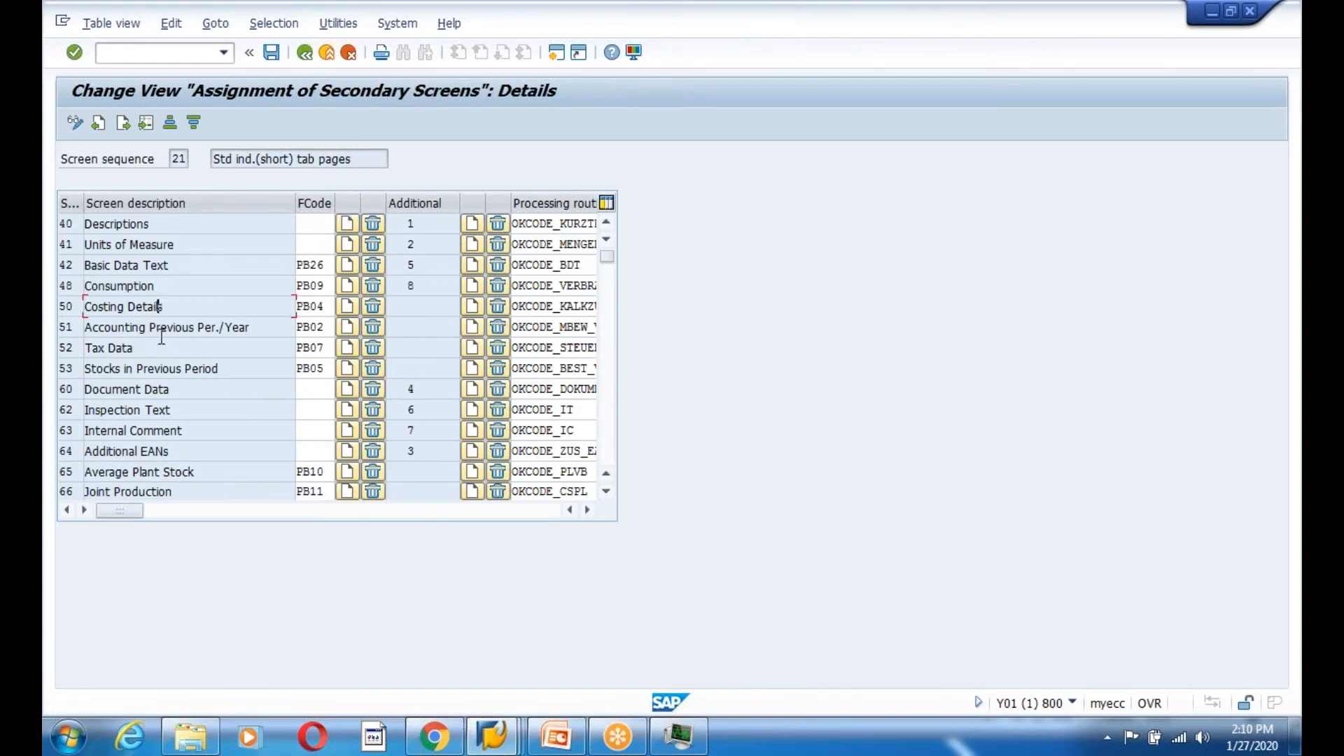
click(194, 409)
scroll(201, 398, down, 4)
scroll(329, 357, up, 4)
scroll(329, 357, down, 4)
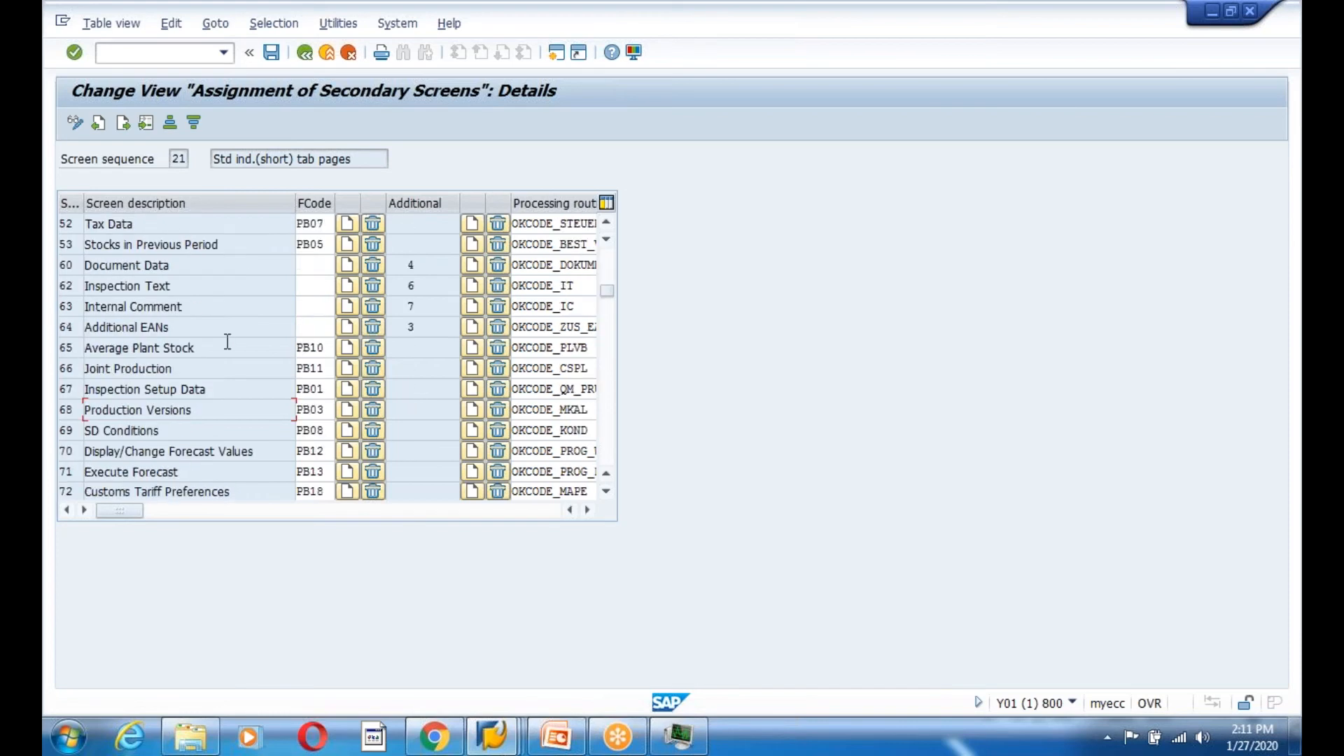
click(304, 52)
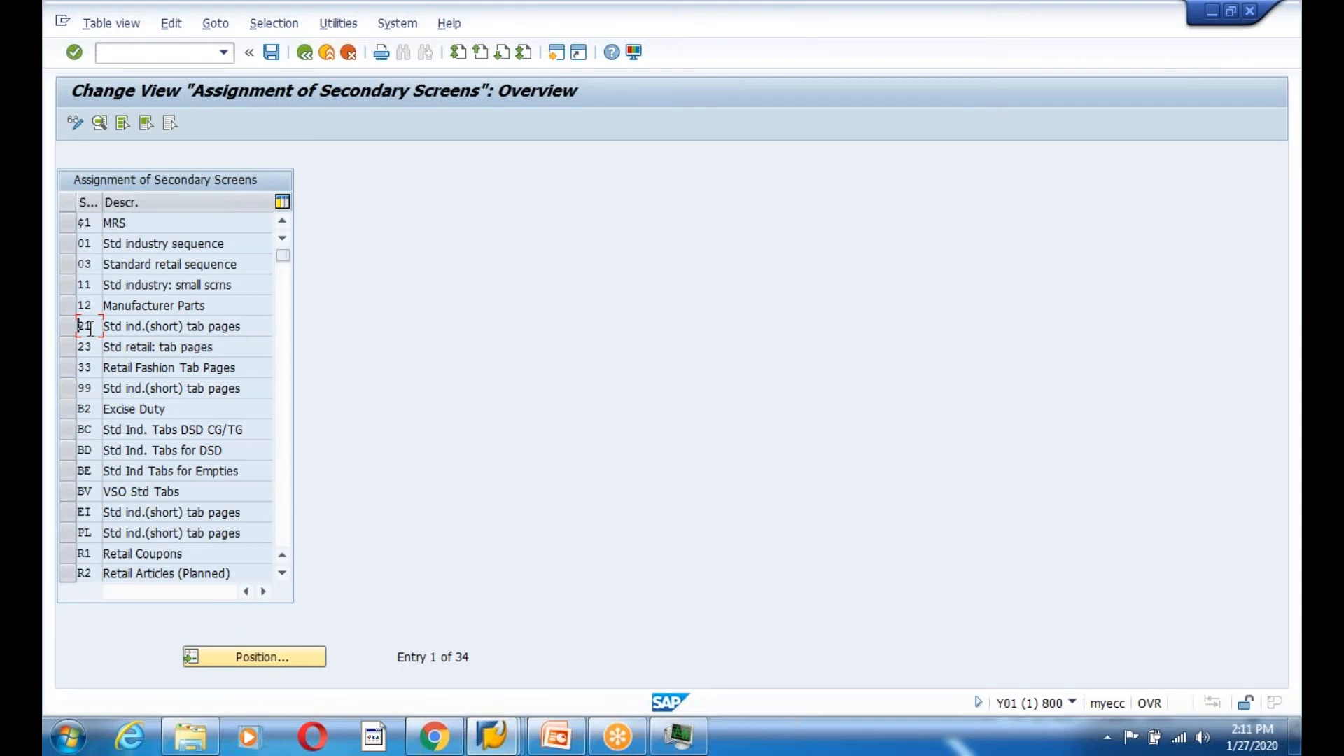
Return to the IMG structure and open Maintain Order of Main and Additional Screens for screen sequence 21
click(304, 54)
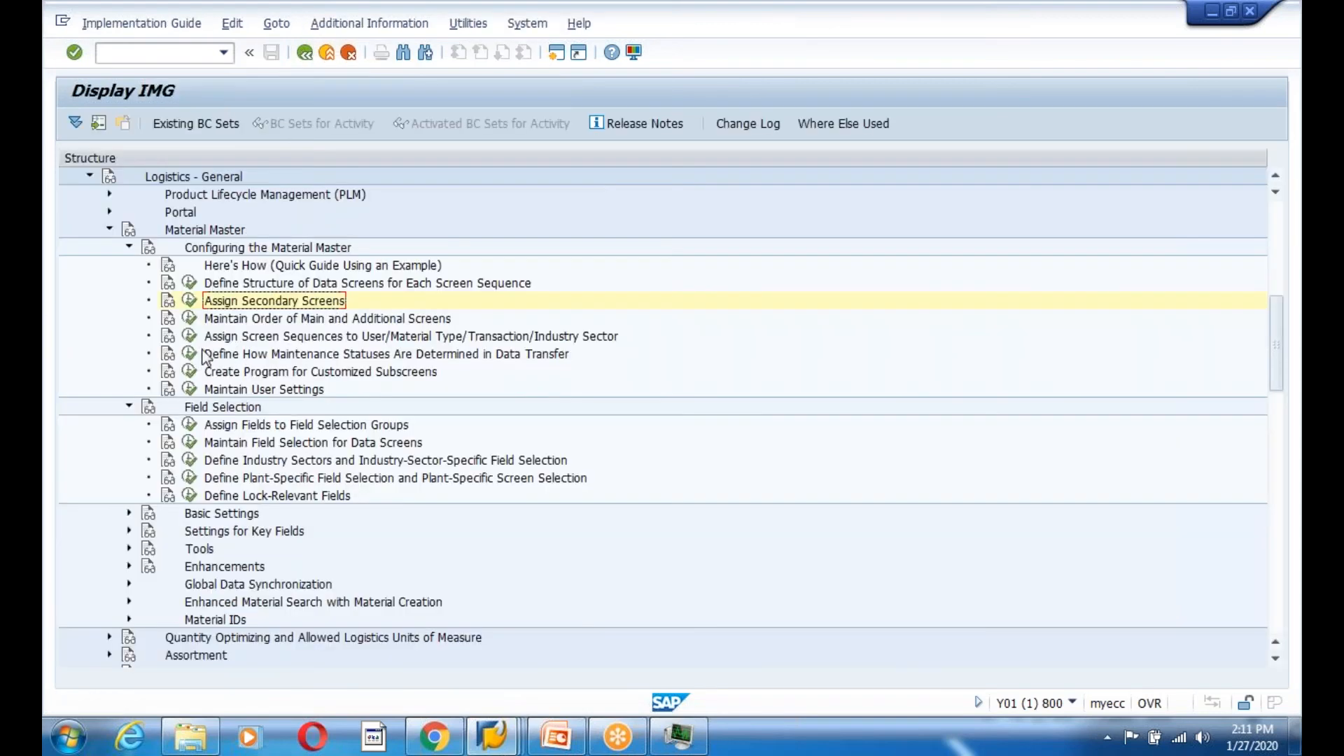
click(191, 320)
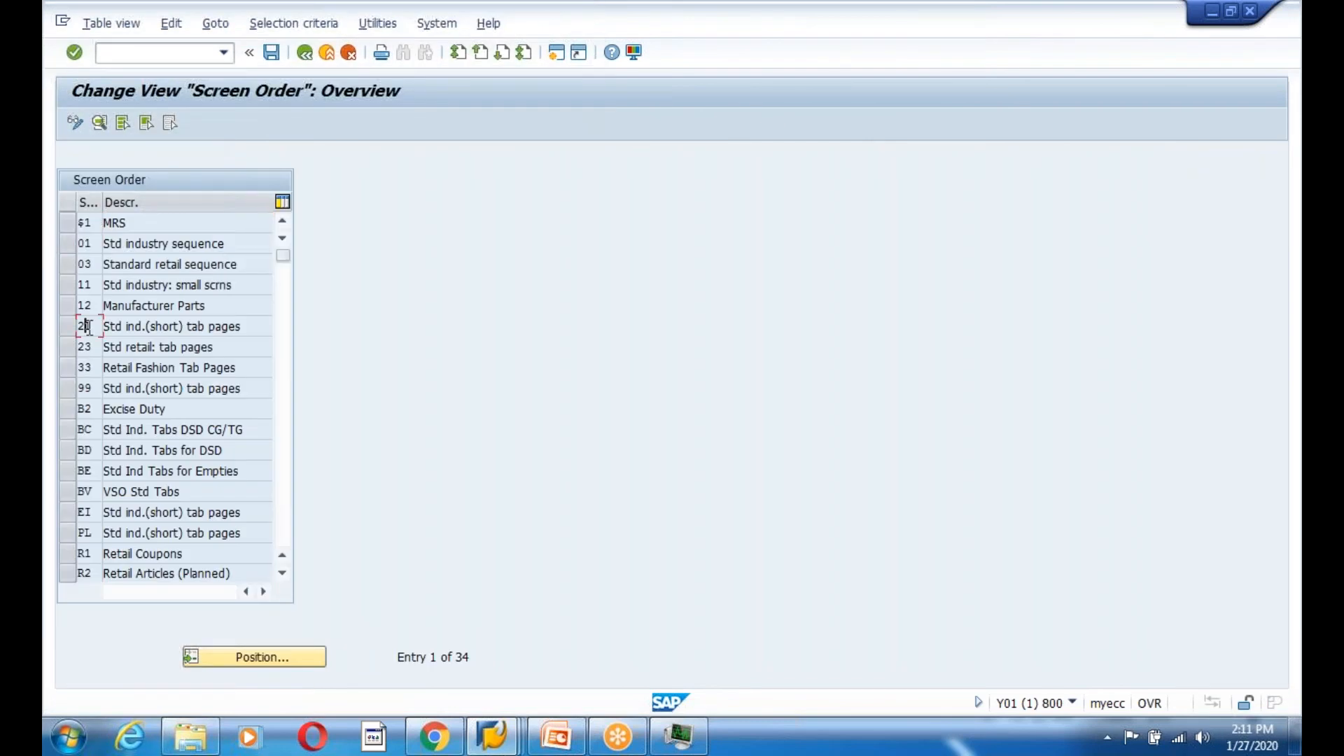
double_click(87, 326)
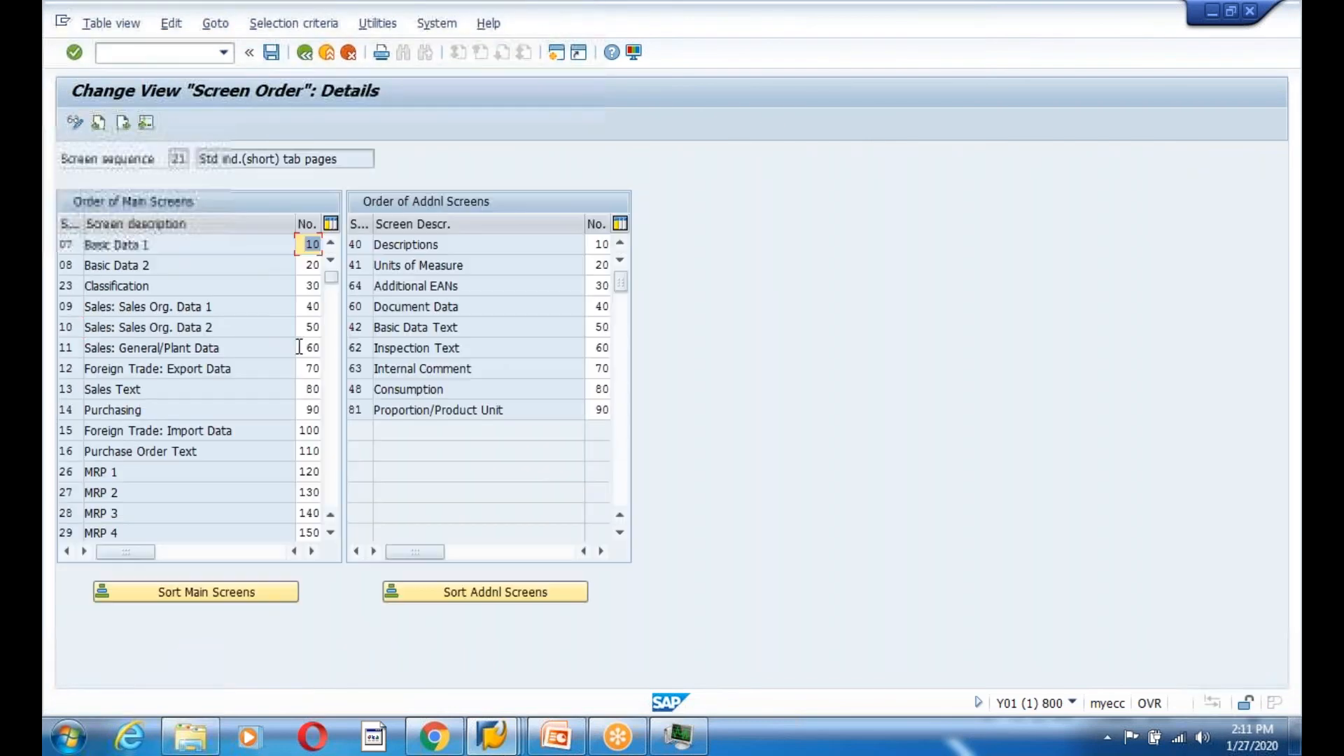
Check the order numbers of the General Plant Data / Storage main screens and look through the additional screens, then return to the IMG
click(171, 509)
scroll(84, 514, down, 3)
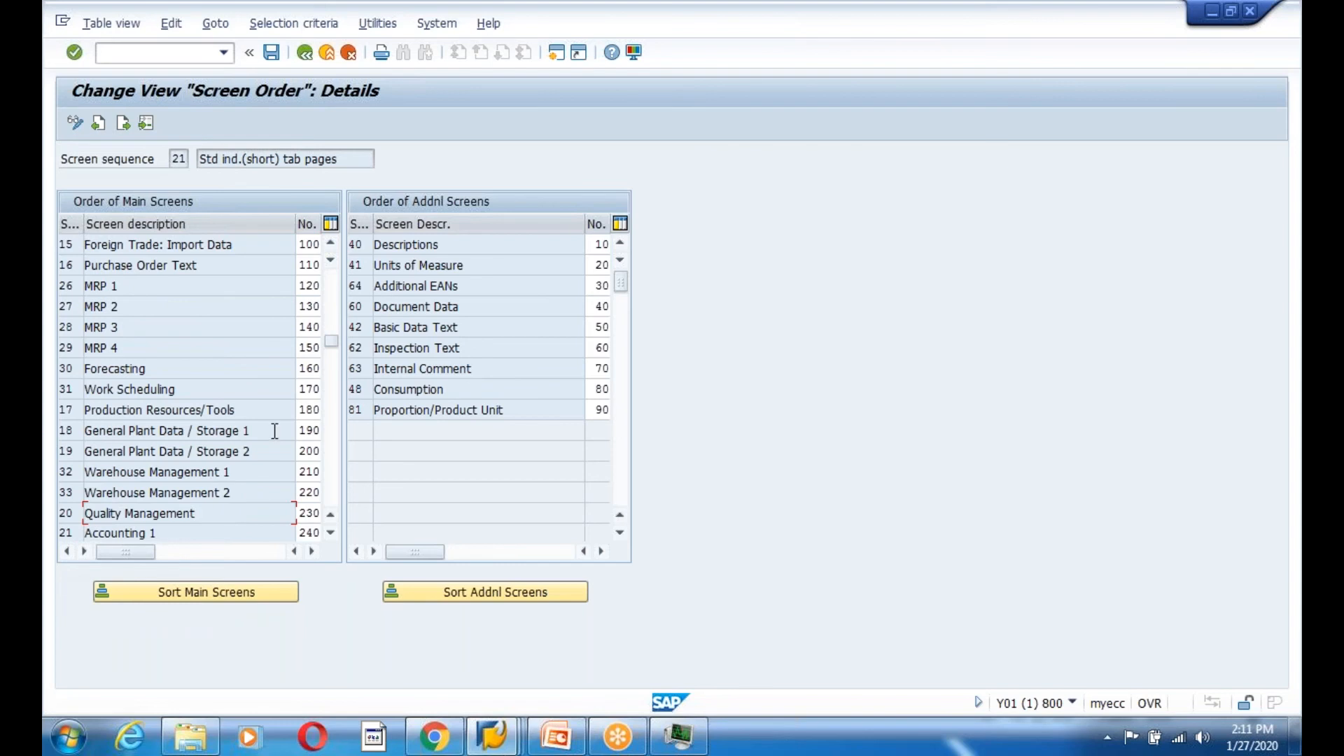
click(220, 430)
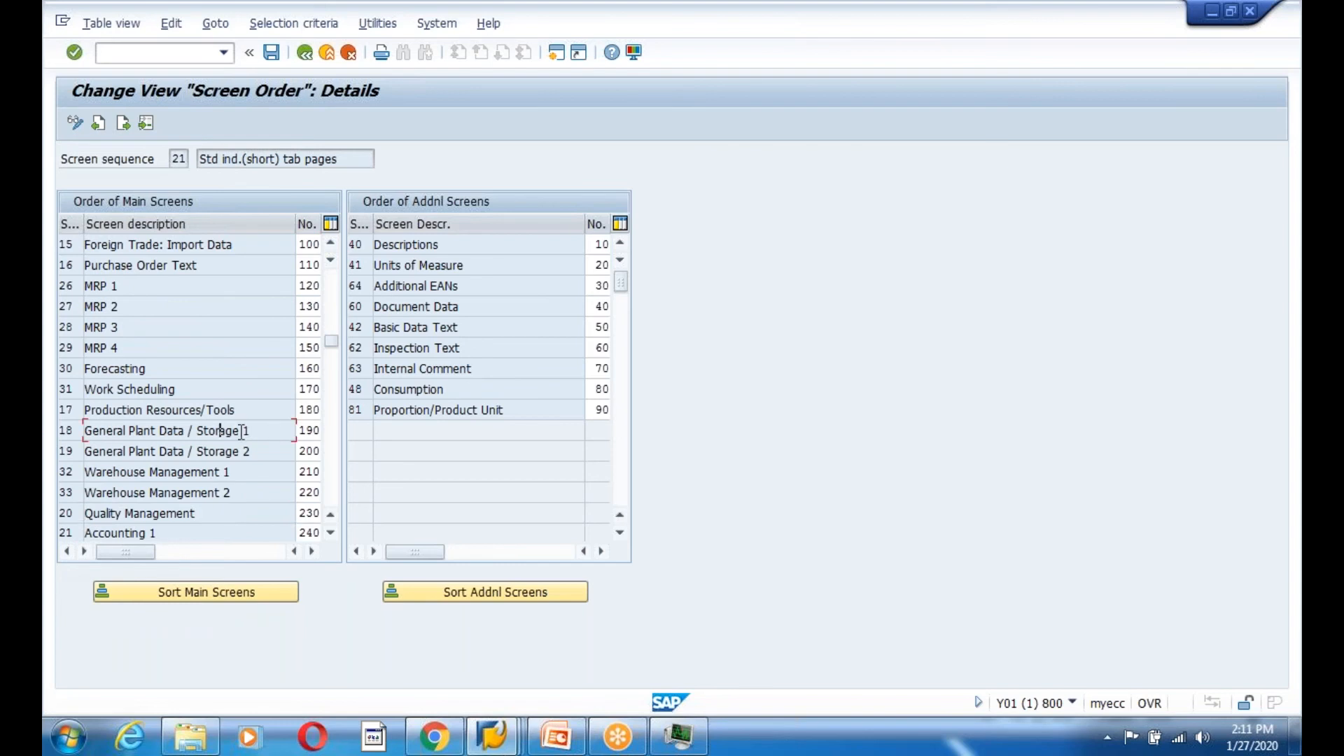
click(310, 432)
scroll(435, 490, down, 2)
click(166, 454)
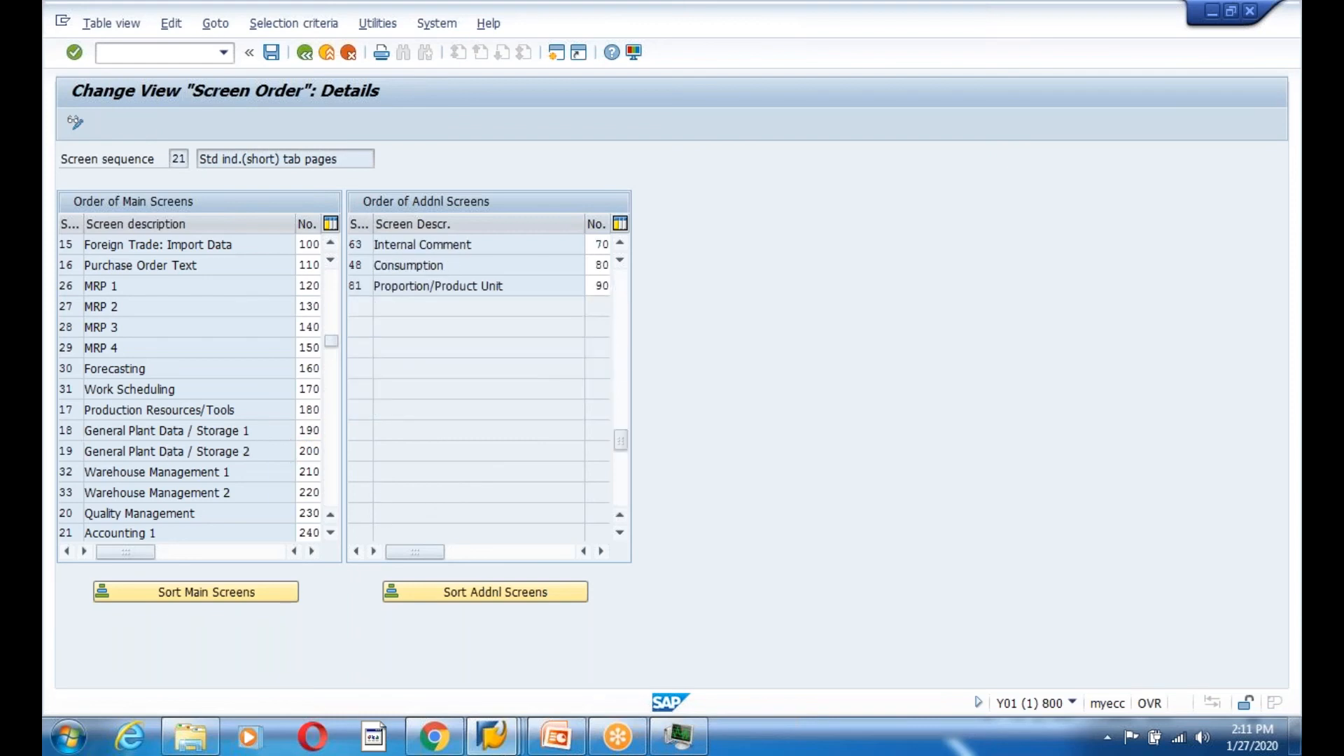
scroll(247, 446, down, 3)
click(305, 54)
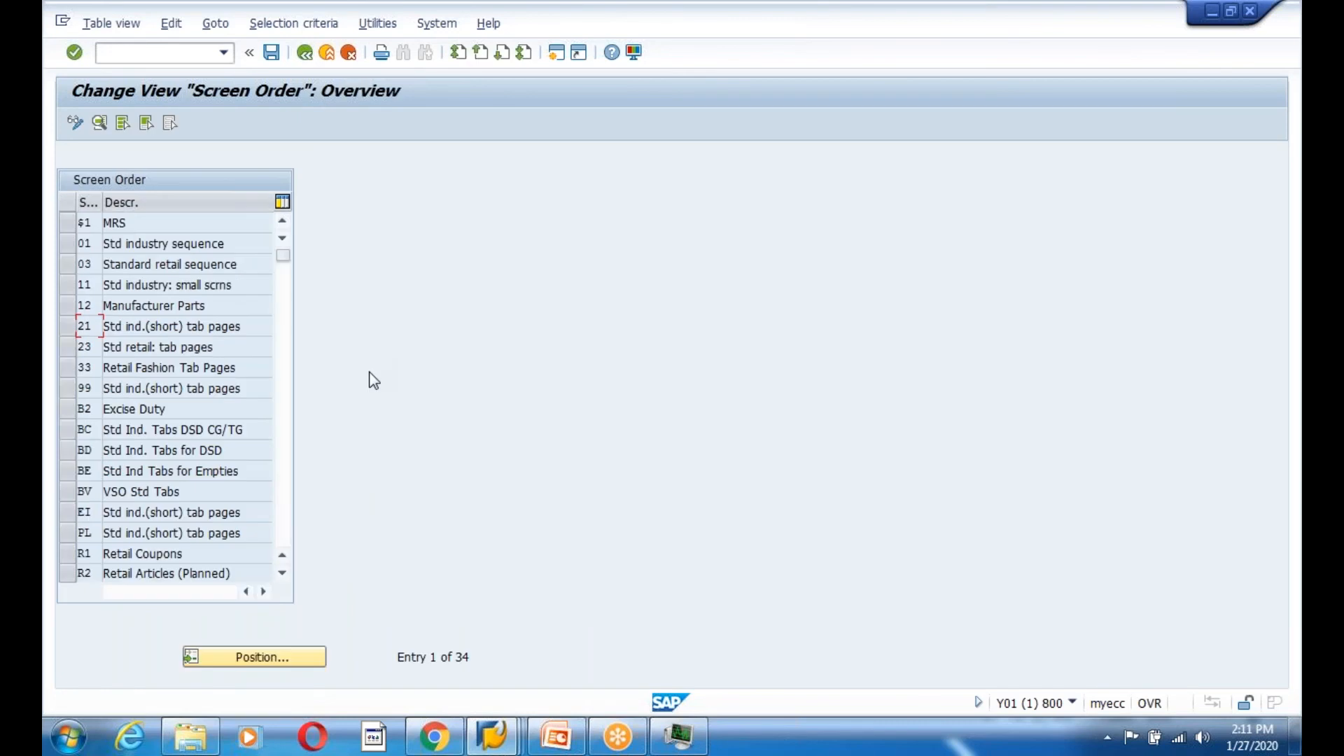
click(305, 53)
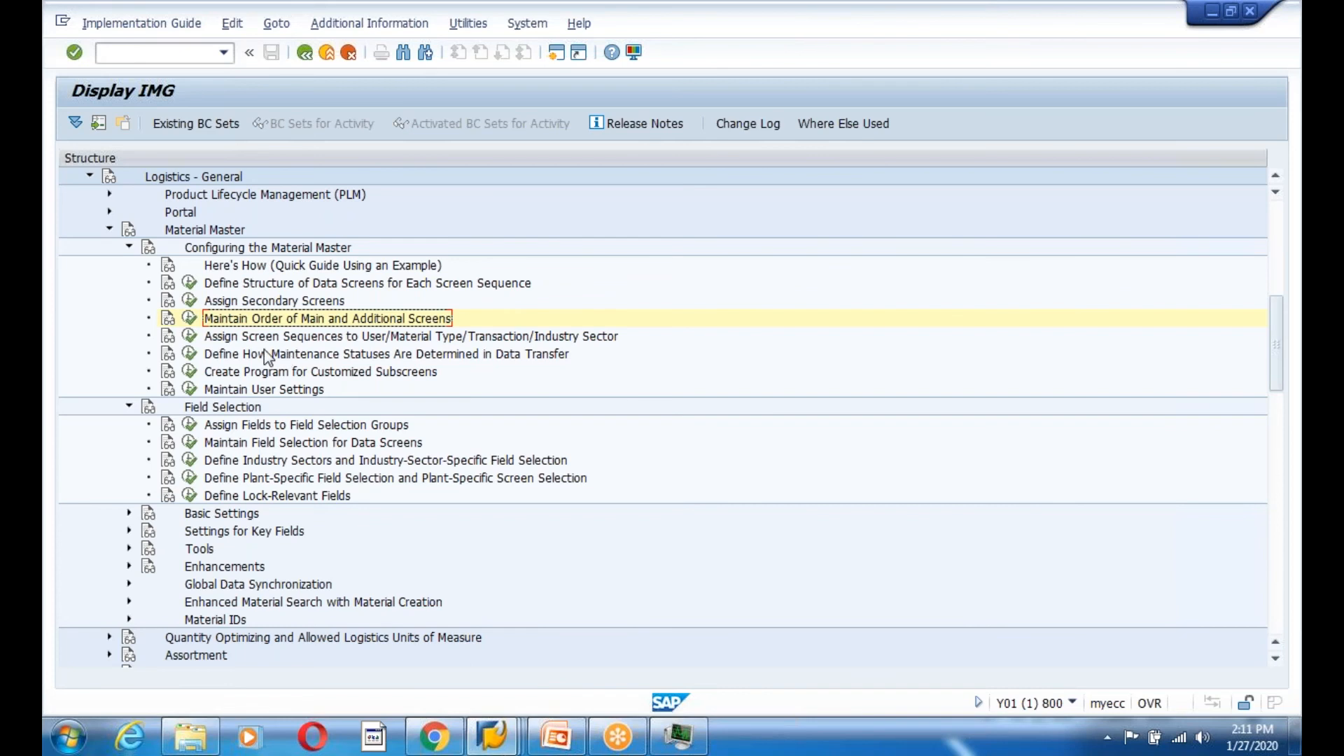
Open Assign Screen Sequences to User/Material Type/Transaction/Industry Sector and look through the screen sequence control entries
click(189, 336)
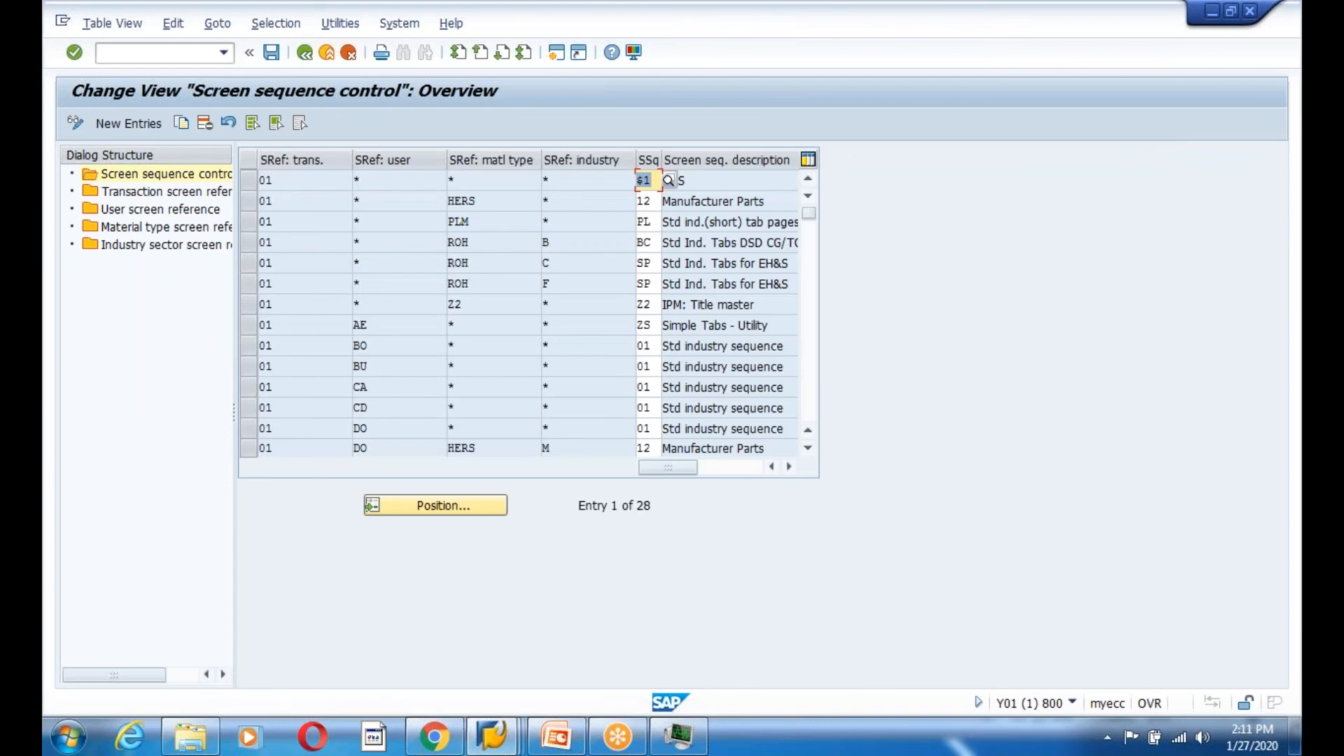
click(333, 374)
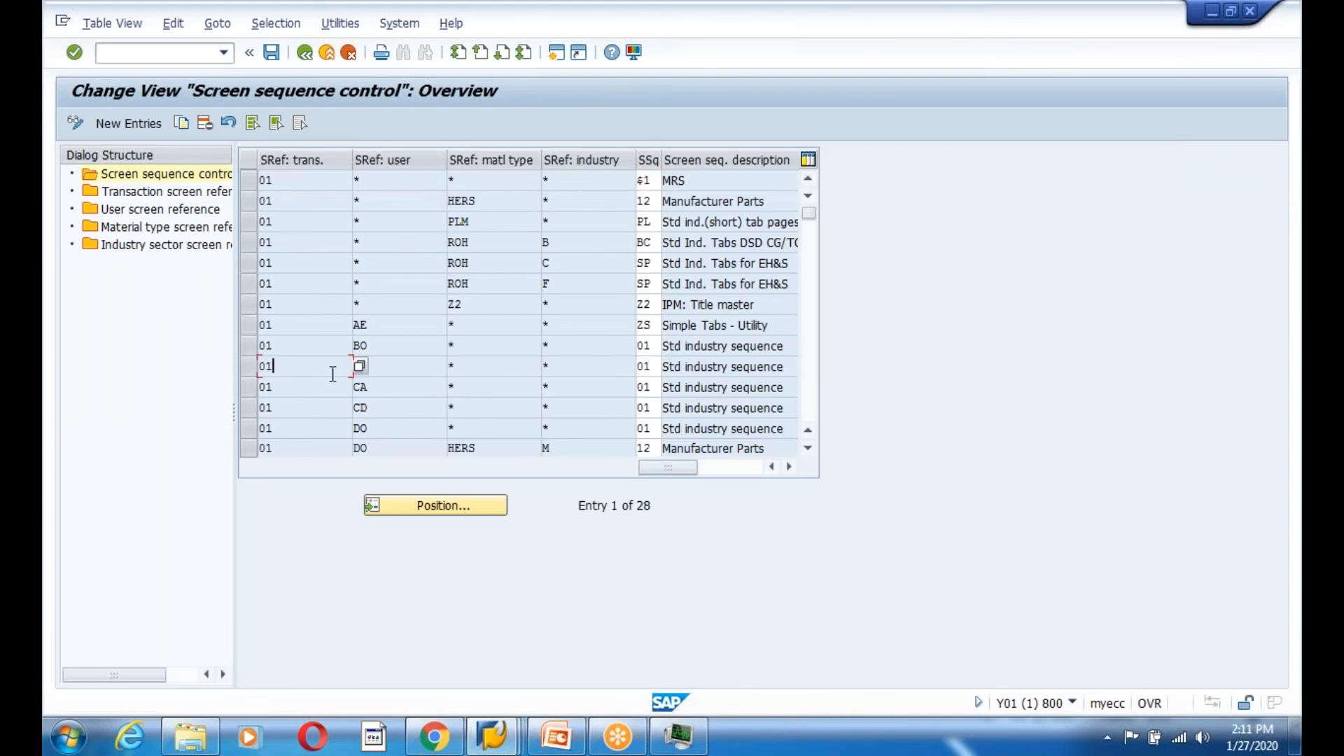
scroll(332, 374, down, 6)
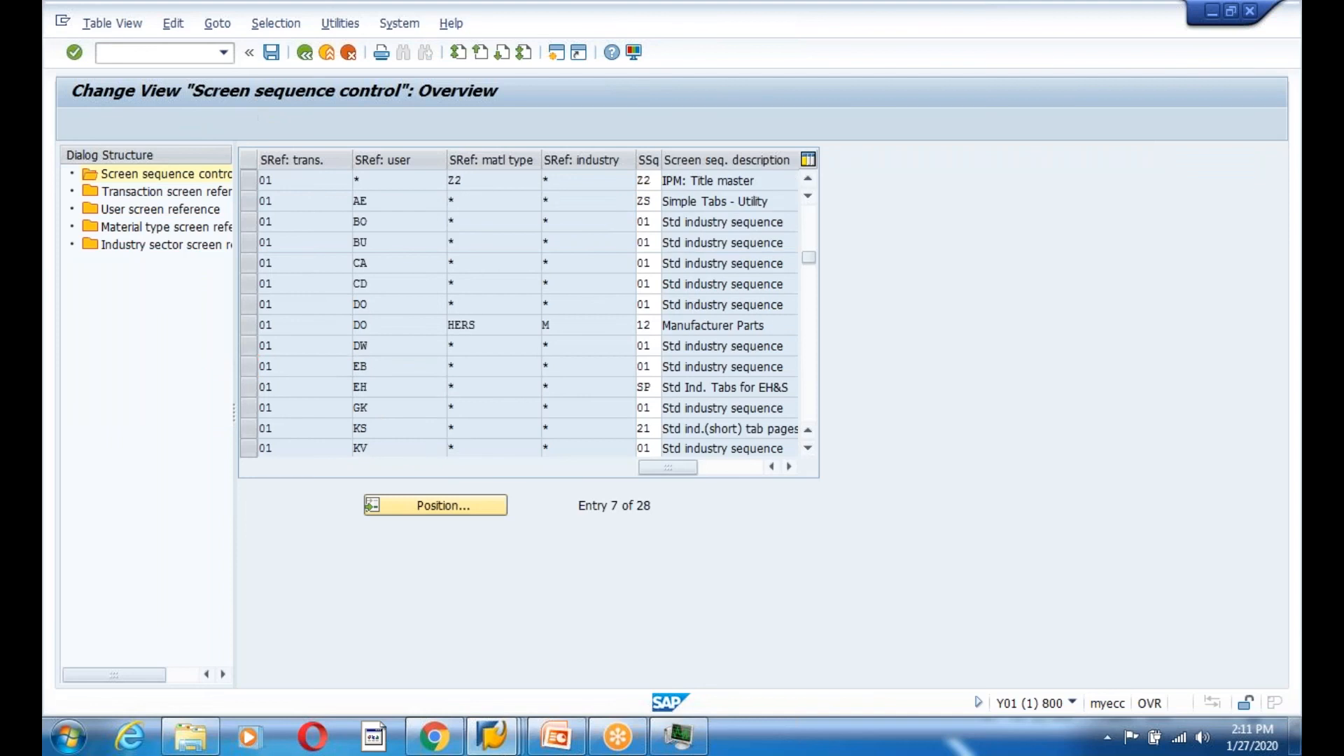
scroll(330, 366, down, 3)
scroll(330, 366, up, 3)
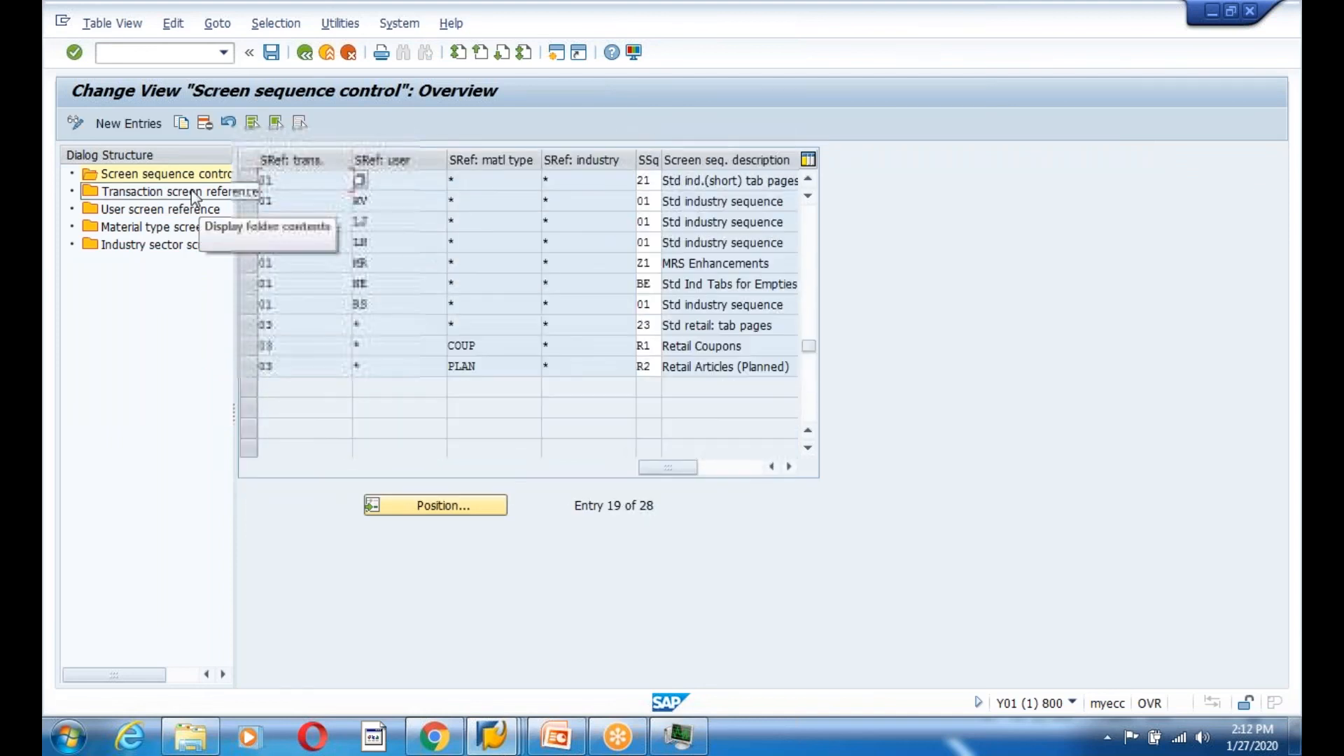
Look through the material type screen references, including the entry for the finished product type ZMDG
click(175, 231)
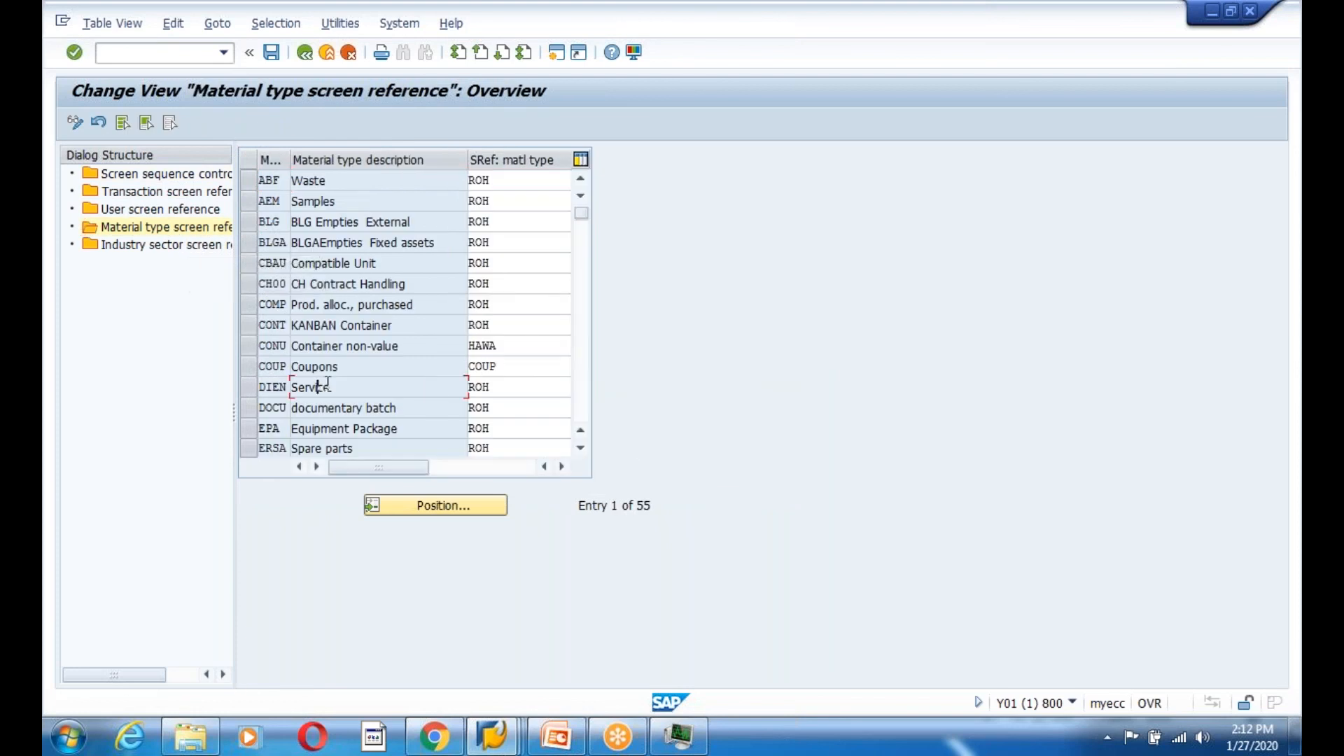
scroll(323, 385, down, 2)
scroll(413, 315, down, 15)
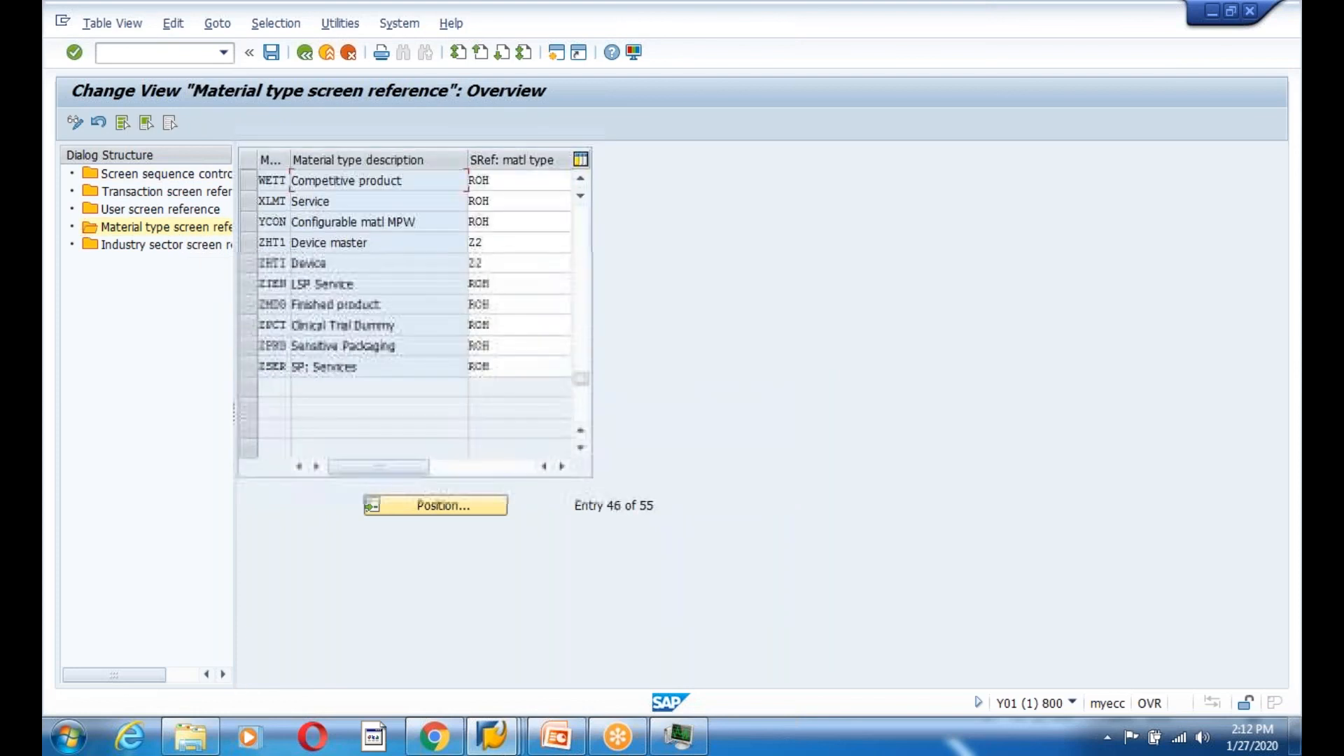
scroll(413, 309, up, 3)
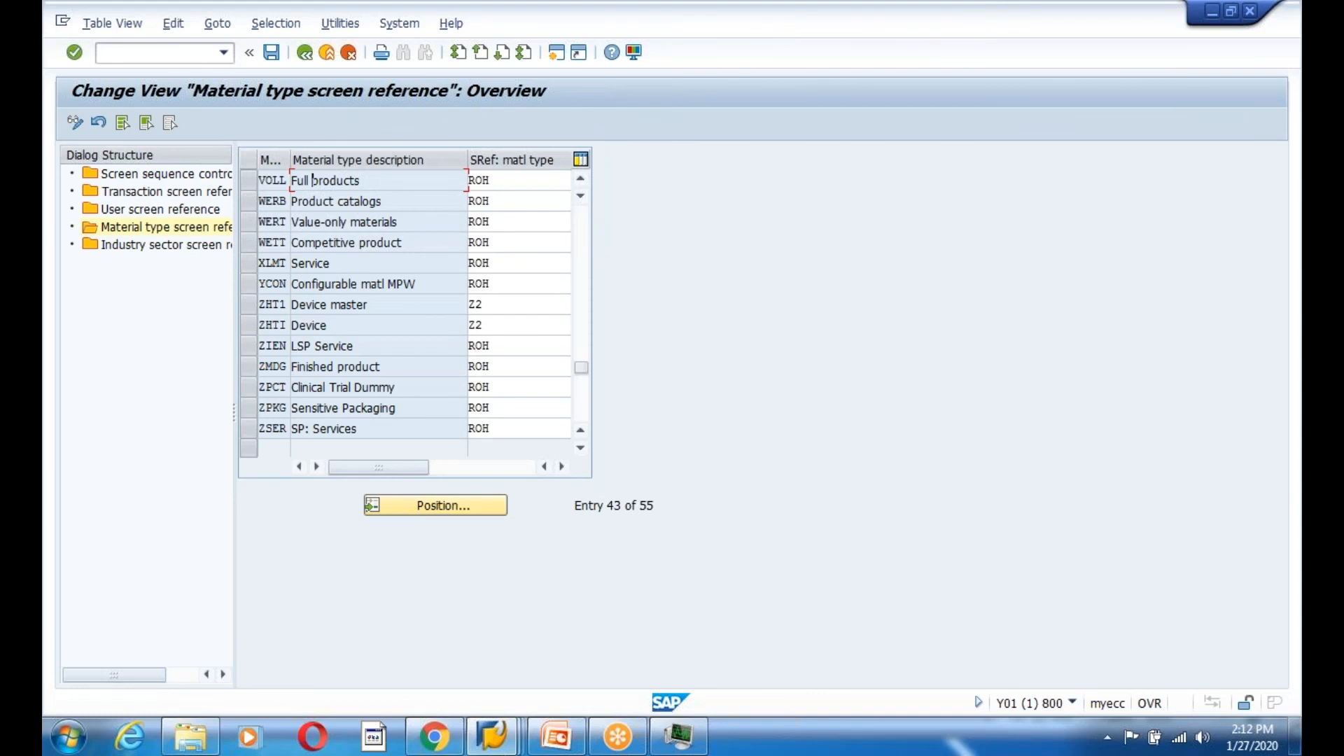
scroll(413, 308, up, 5)
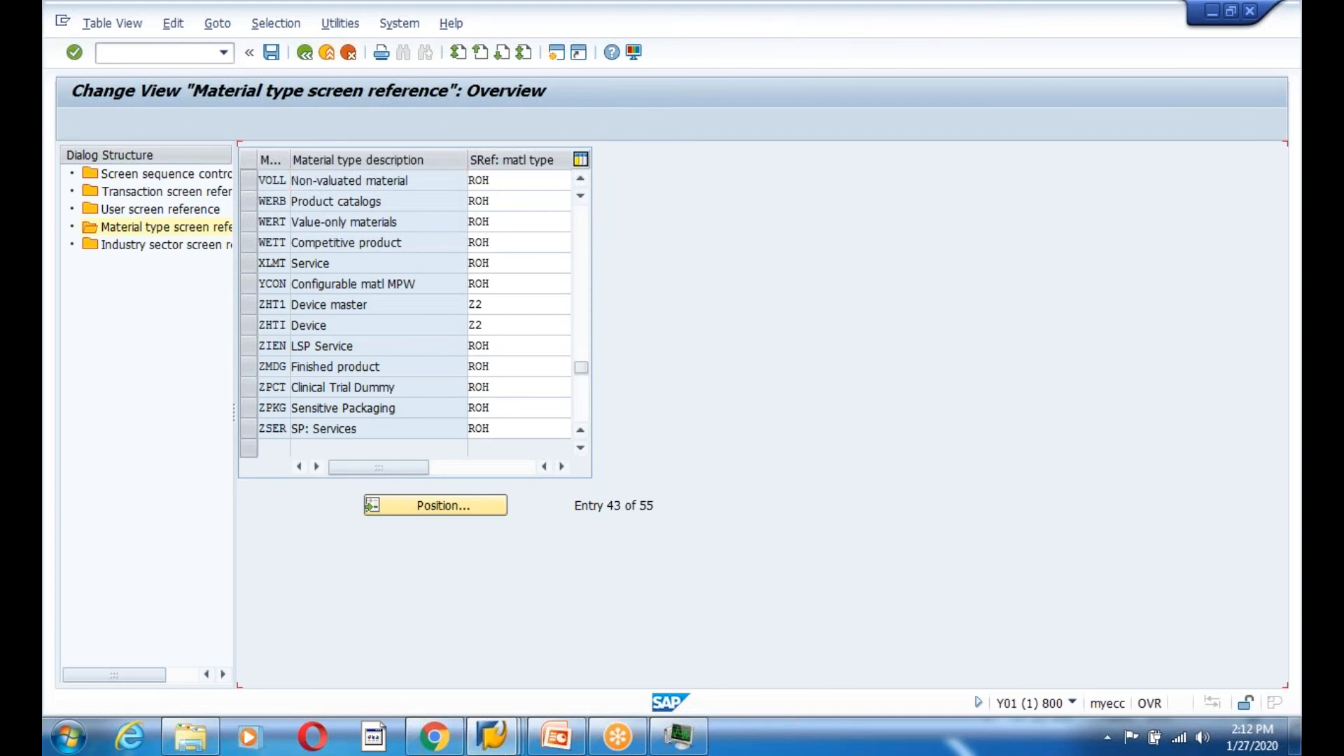
scroll(322, 180, up, 9)
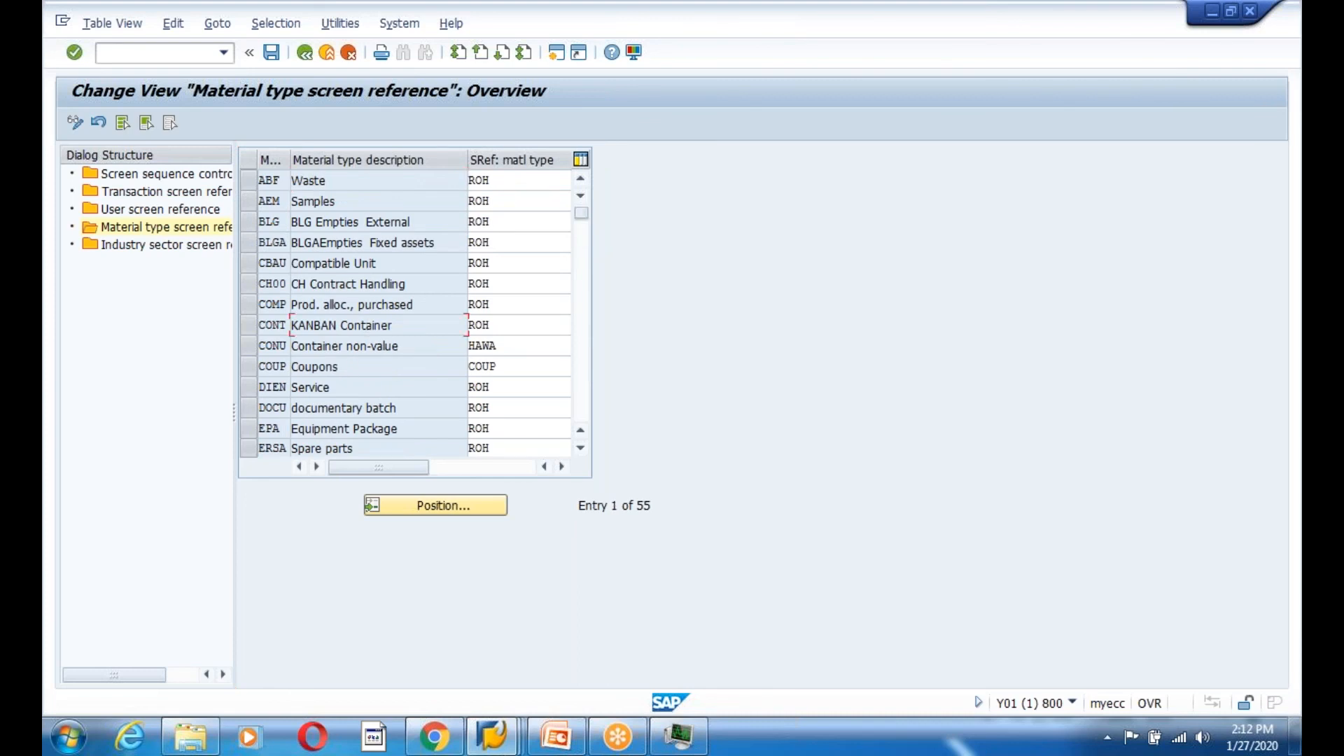
scroll(338, 360, down, 4)
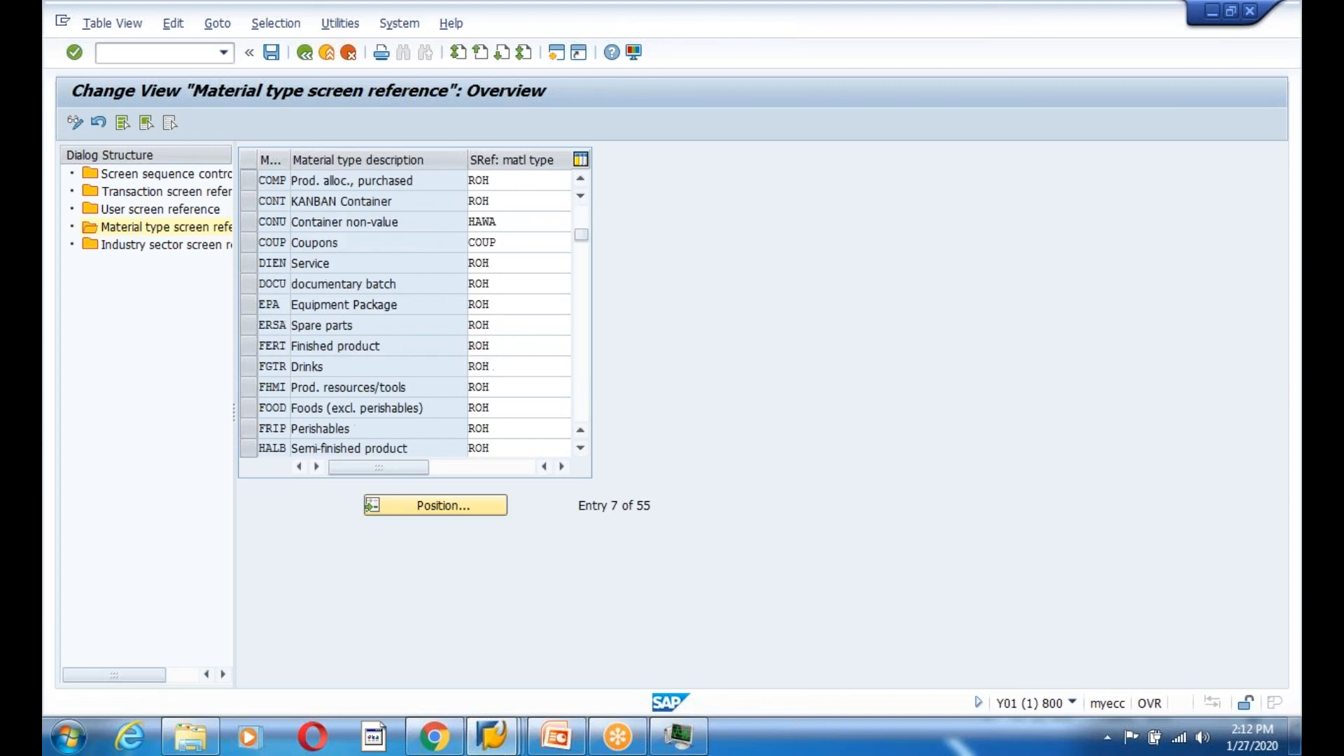
scroll(325, 366, down, 7)
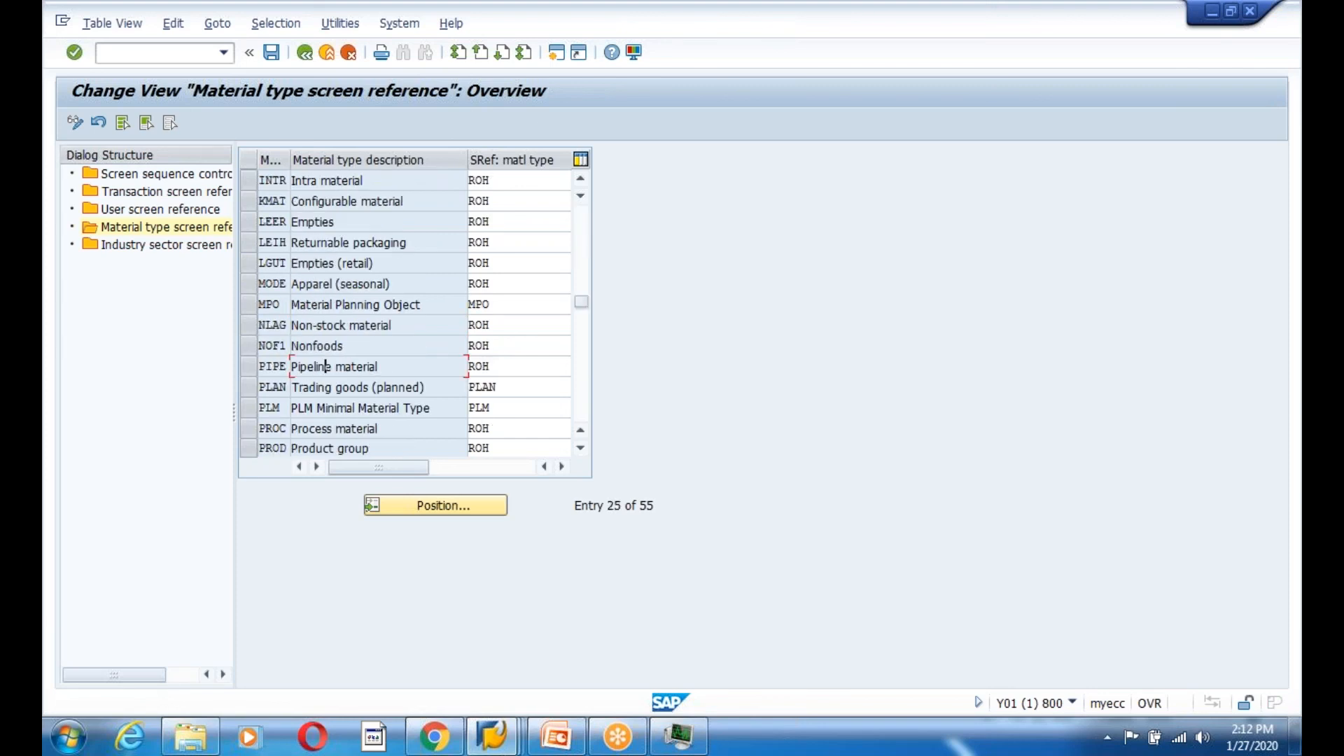
scroll(323, 367, down, 2)
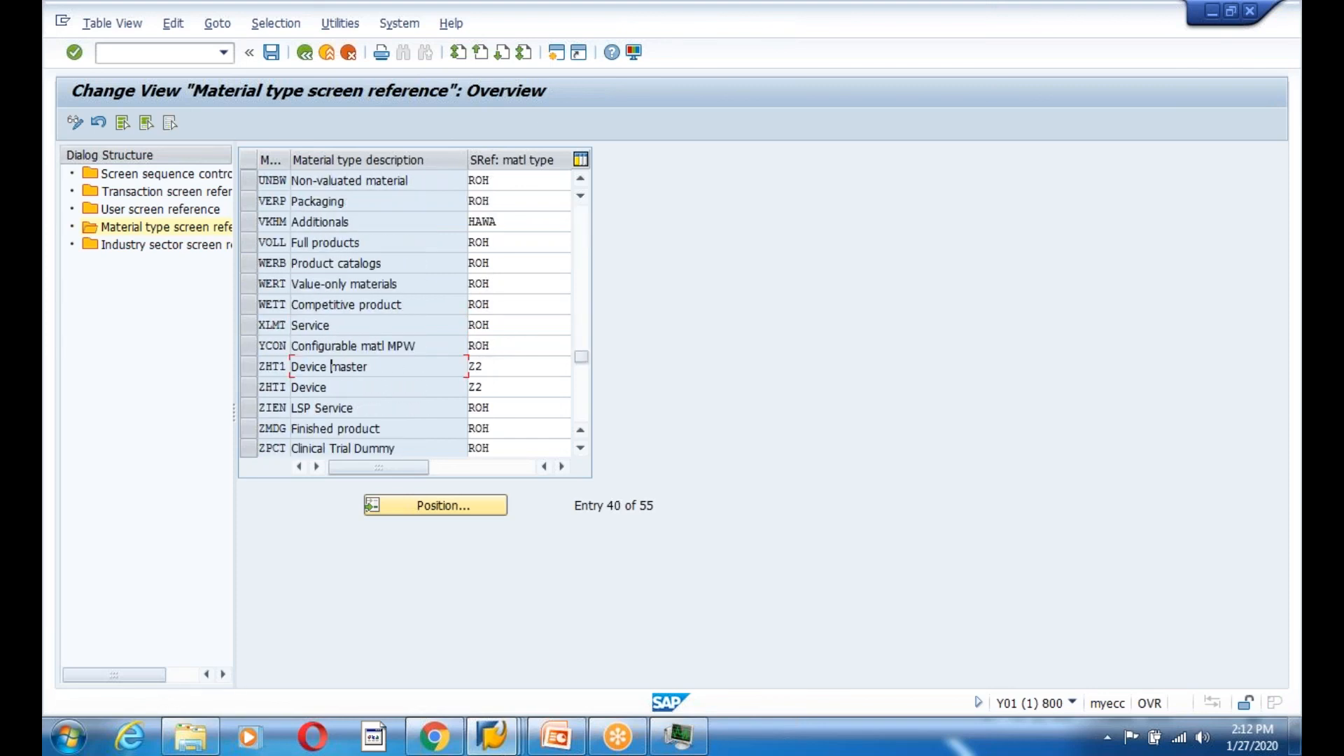
scroll(332, 366, down, 1)
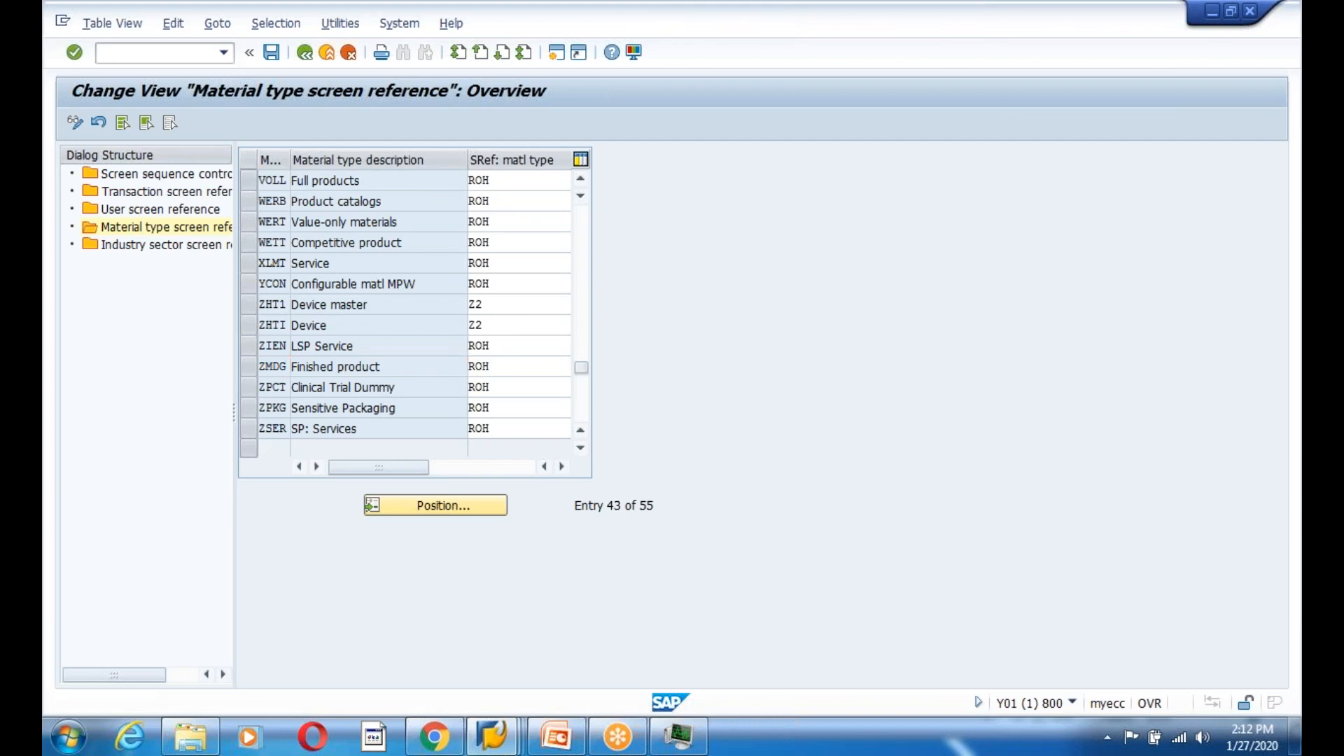
click(249, 366)
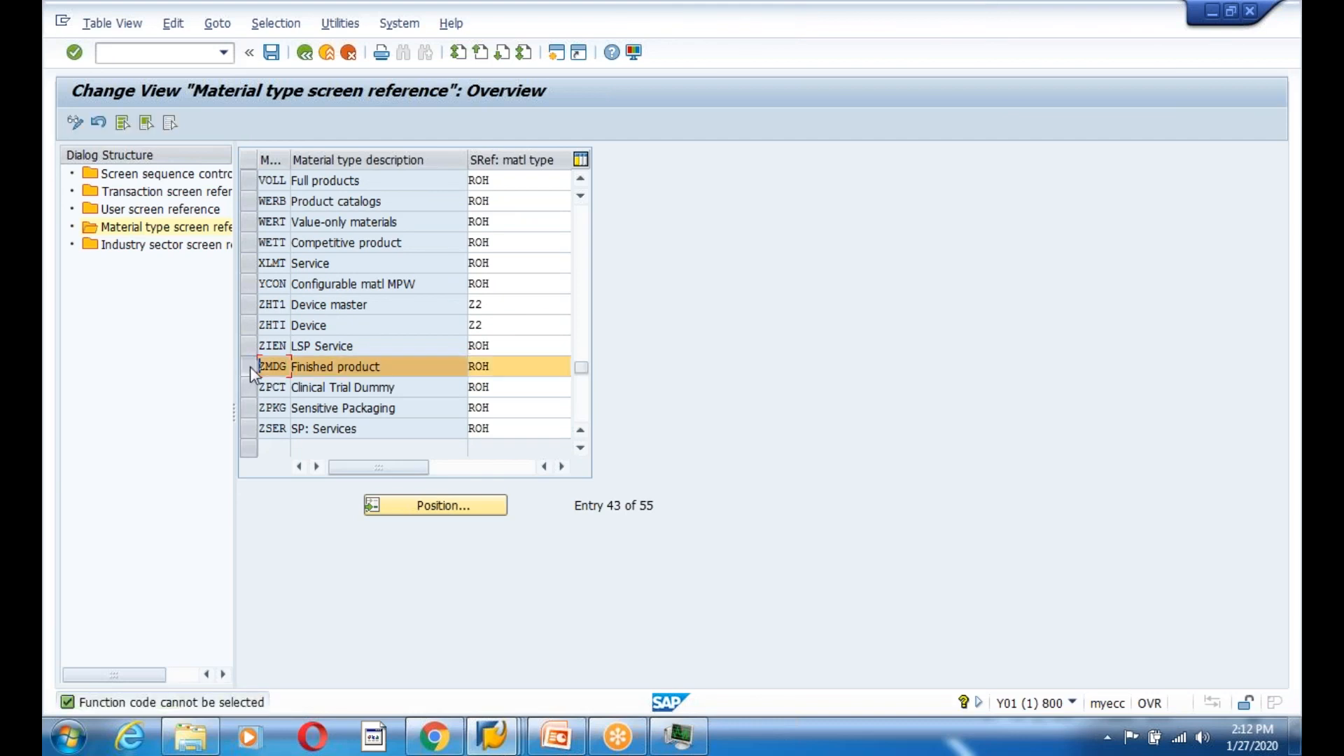
Check the industry sector screen references and leave the customizing back to the SAP Easy Access screen
double_click(168, 246)
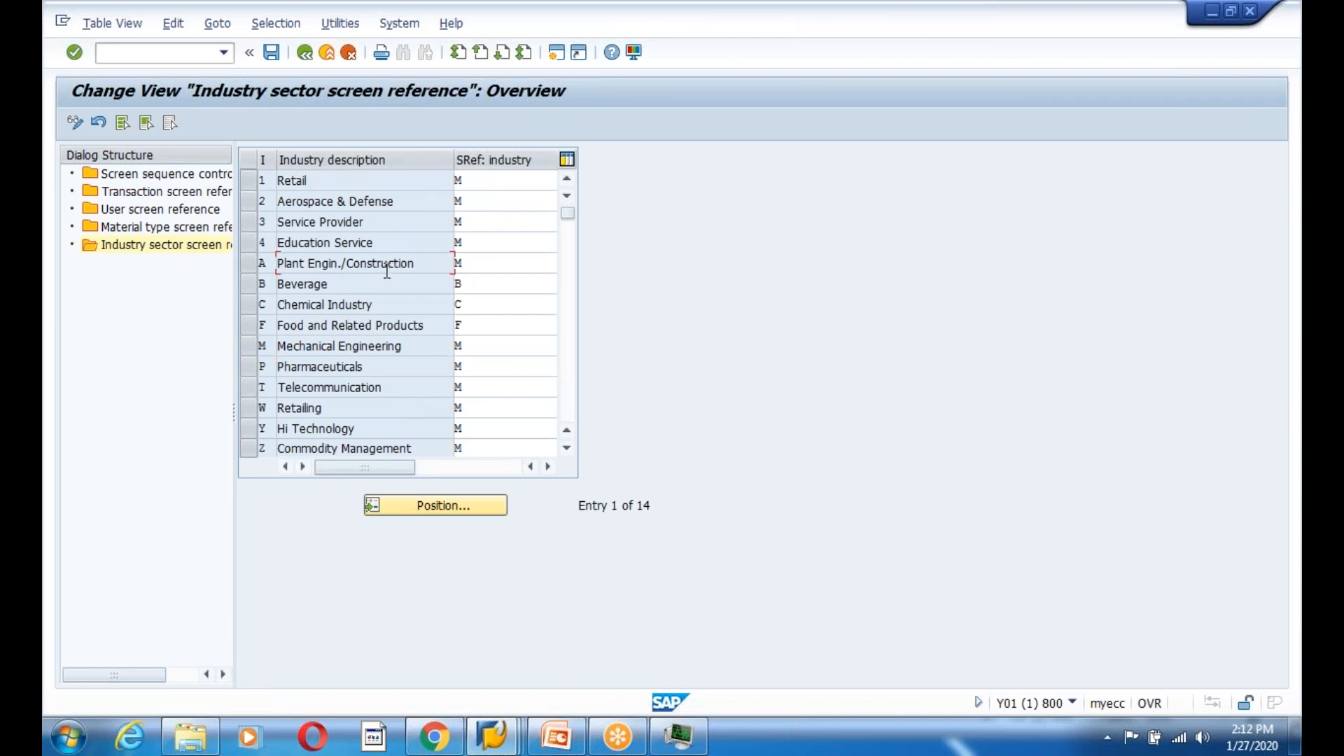
scroll(386, 272, down, 4)
scroll(386, 271, up, 4)
click(304, 52)
click(304, 53)
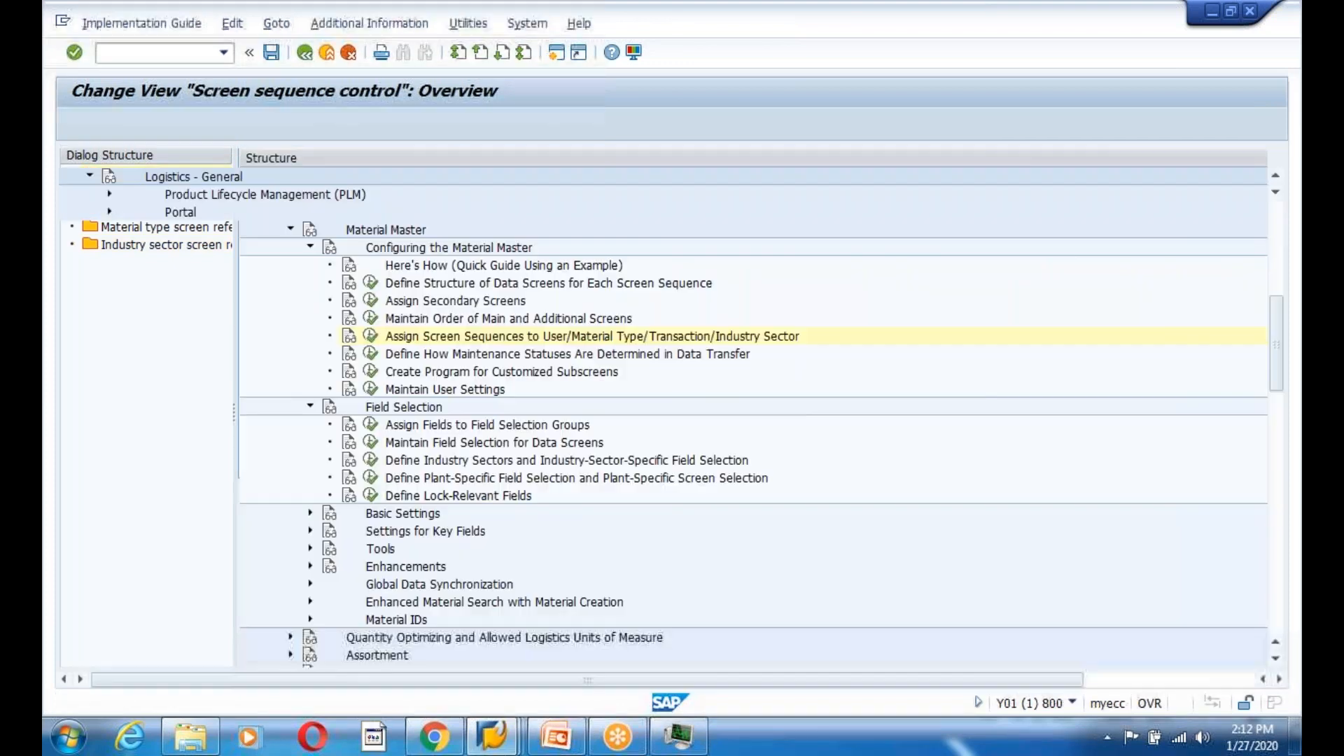
click(305, 53)
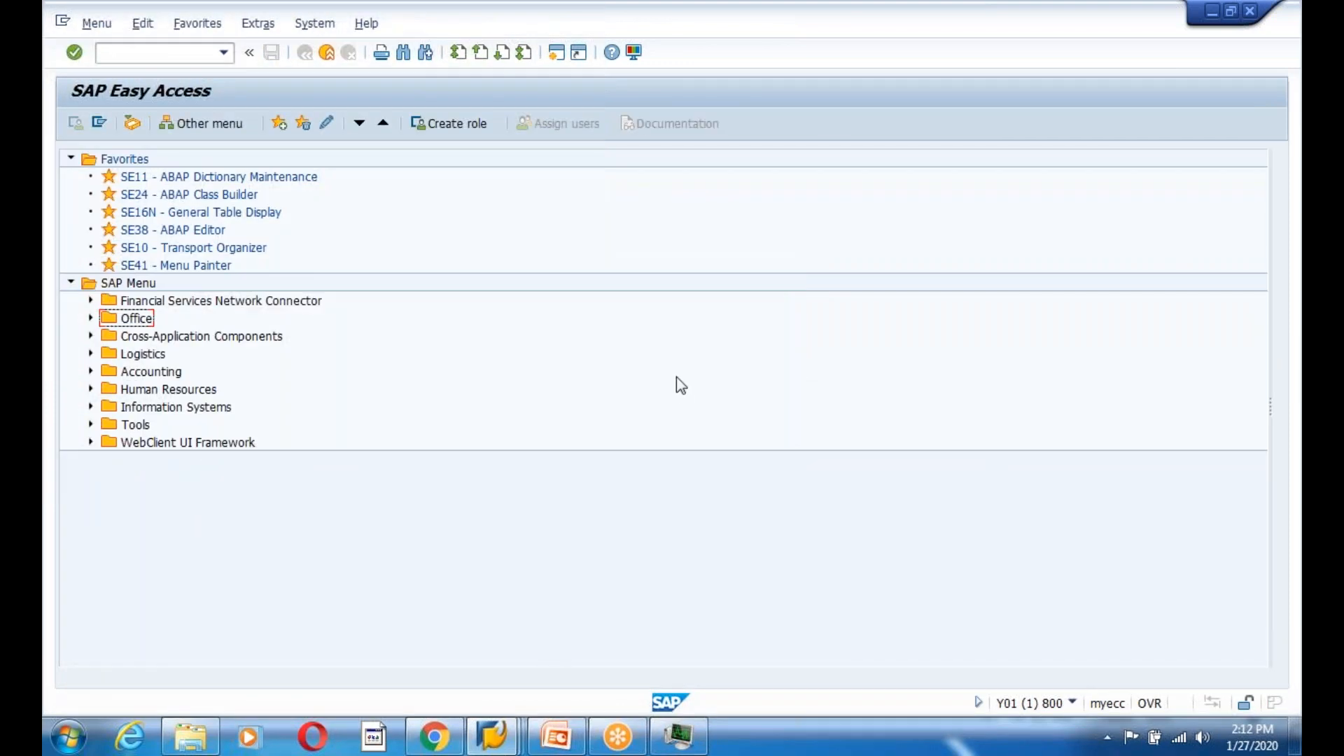